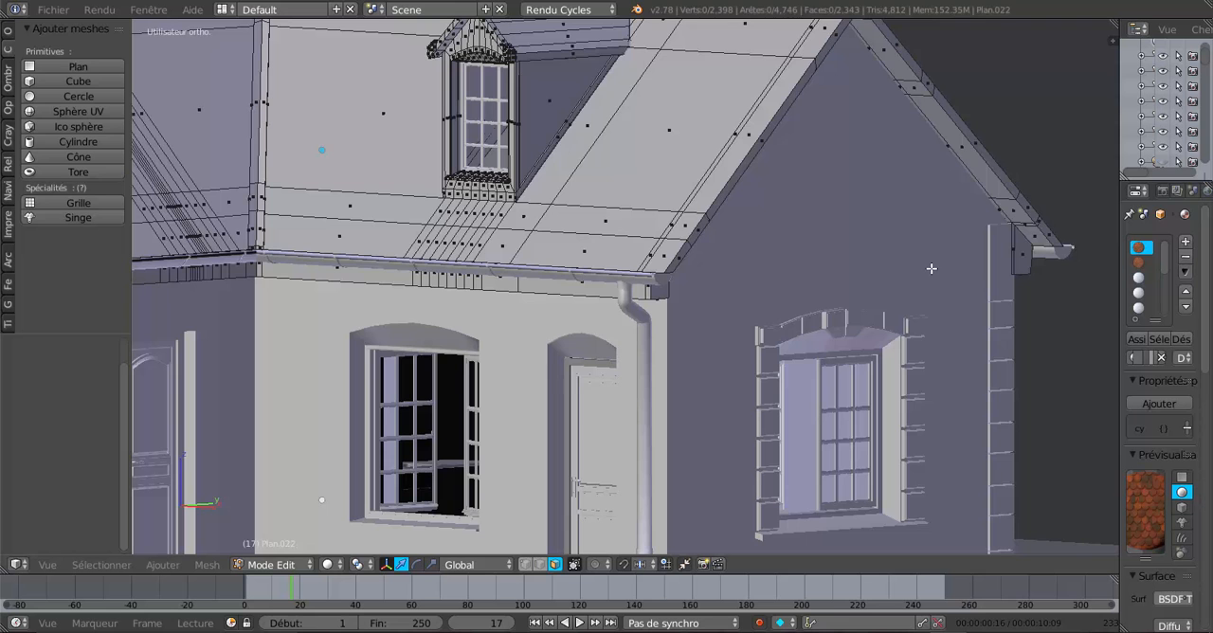
Examine the roof mesh around the dormer, gable edge and eaves of the house.
scroll(861, 266, "down", 2)
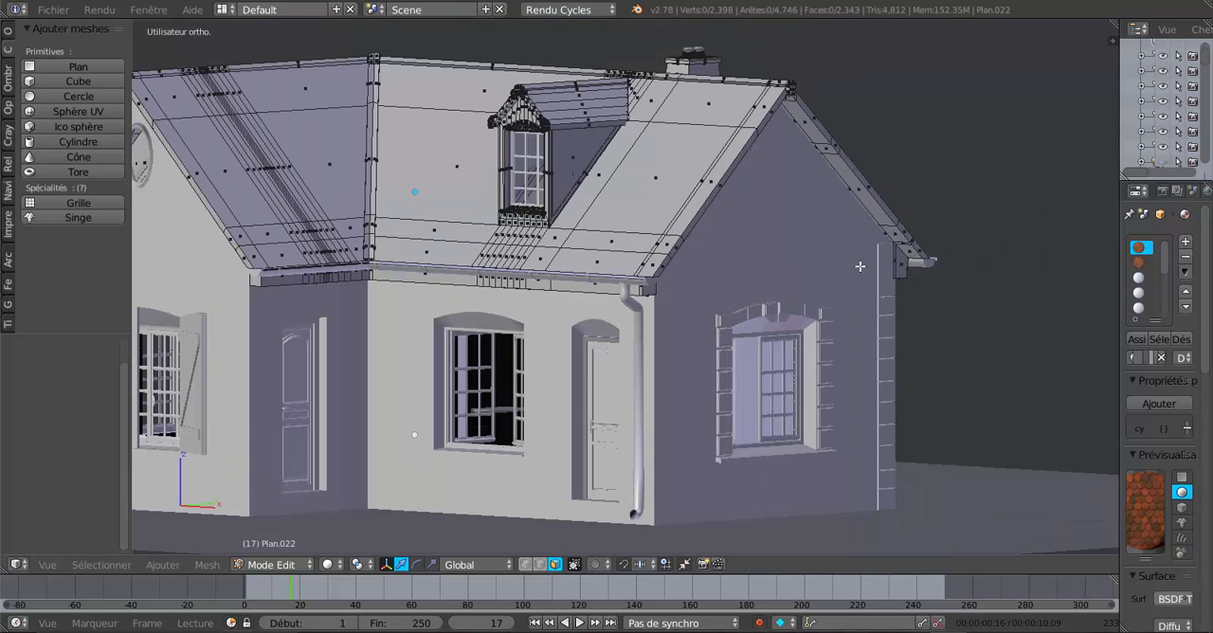
middle_click_drag(844, 286, 853, 267)
scroll(853, 268, "up", 2)
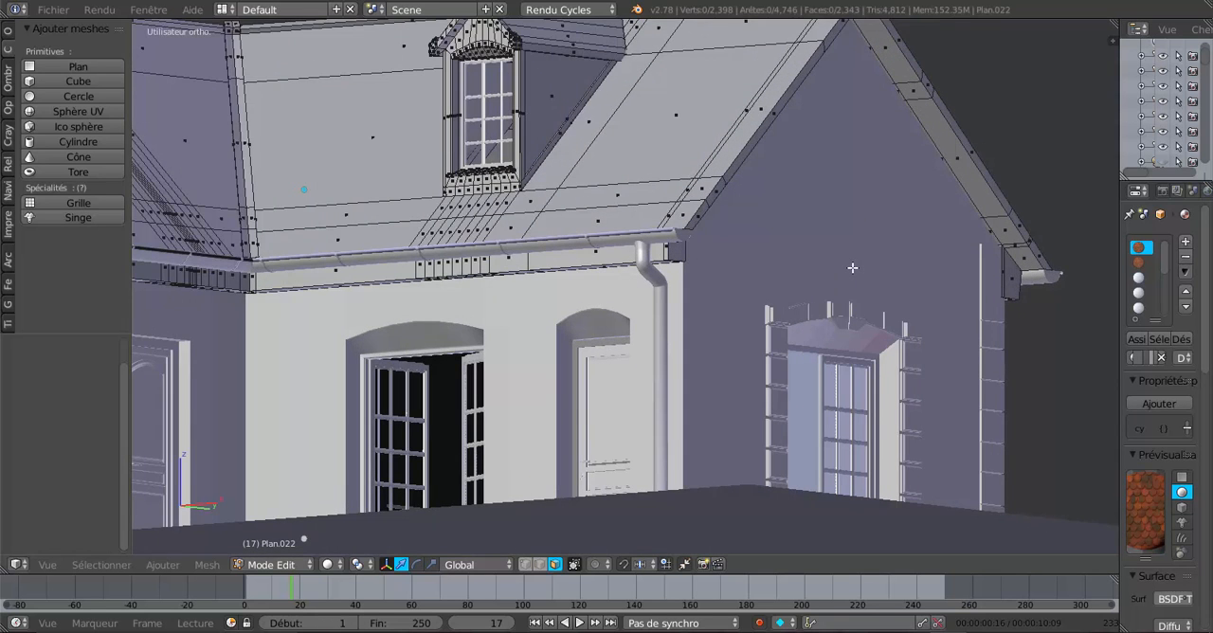
middle_click_drag(826, 303, 696, 369, "shift")
scroll(777, 346, "up", 1)
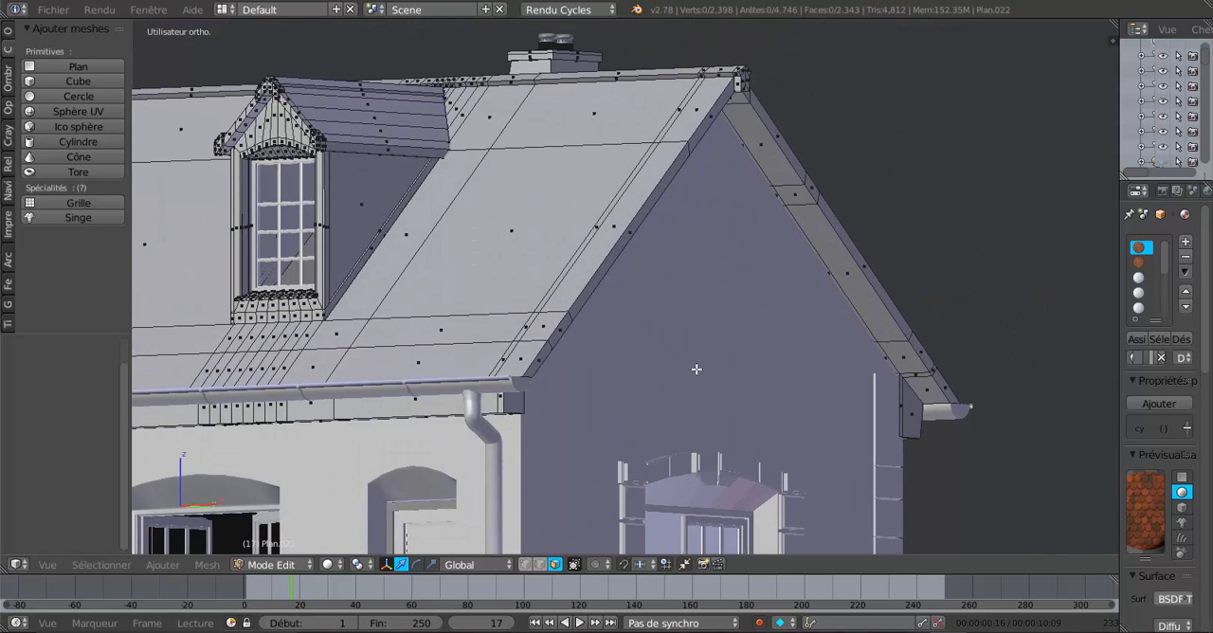
scroll(888, 394, "up", 1)
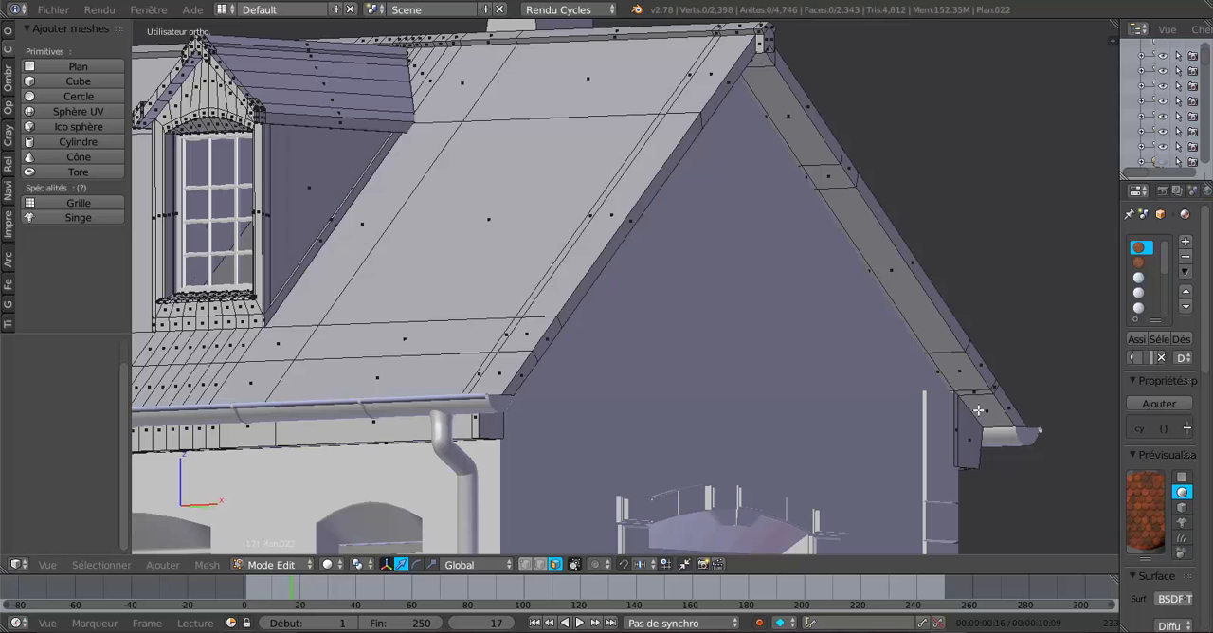
middle_click_drag(845, 404, 737, 402, "shift")
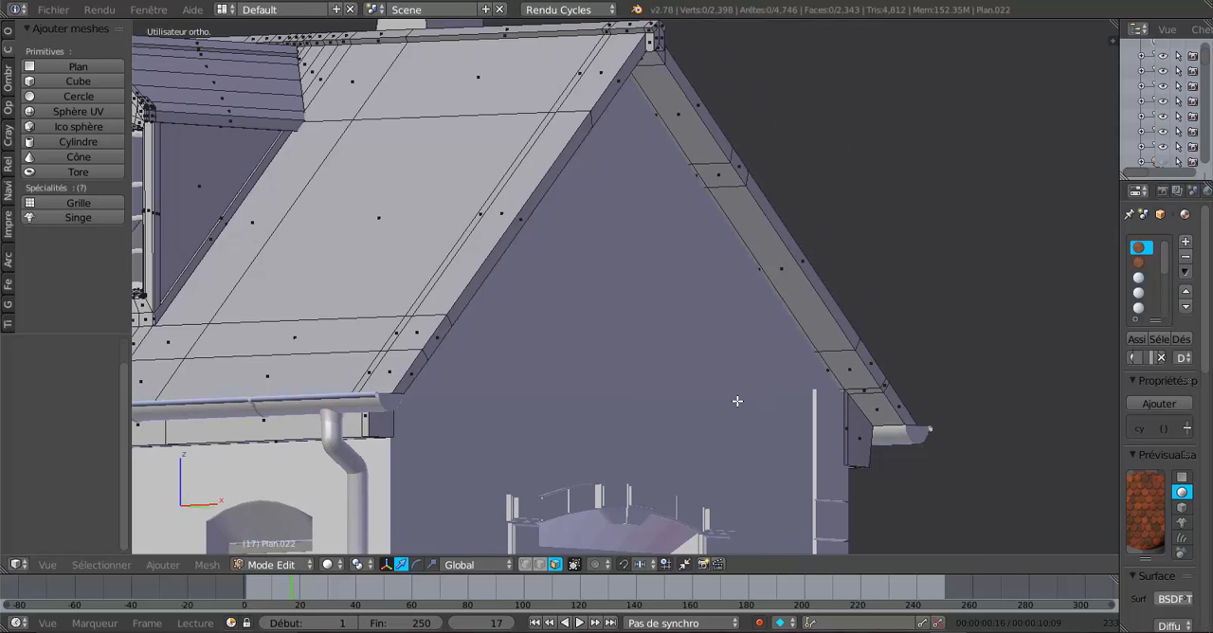
middle_click_drag(718, 409, 725, 398)
scroll(725, 398, "up", 1)
scroll(725, 398, "down", 3)
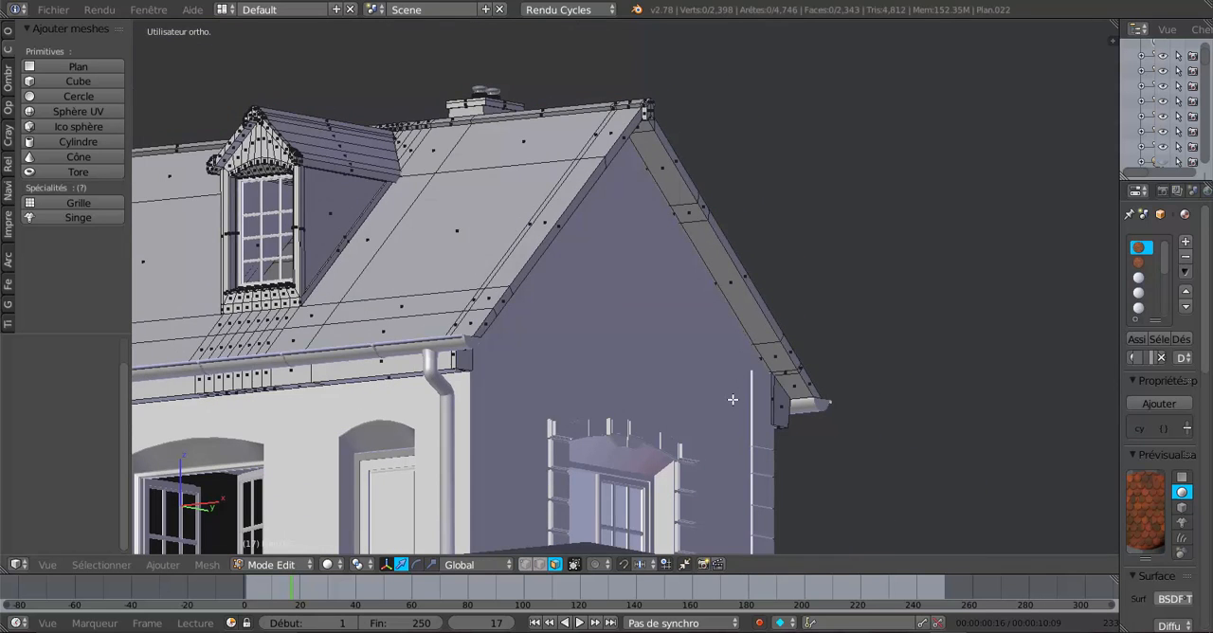
Switch the roof from edit mode to object mode and show the 3D view with Texture shading.
key("Tab")
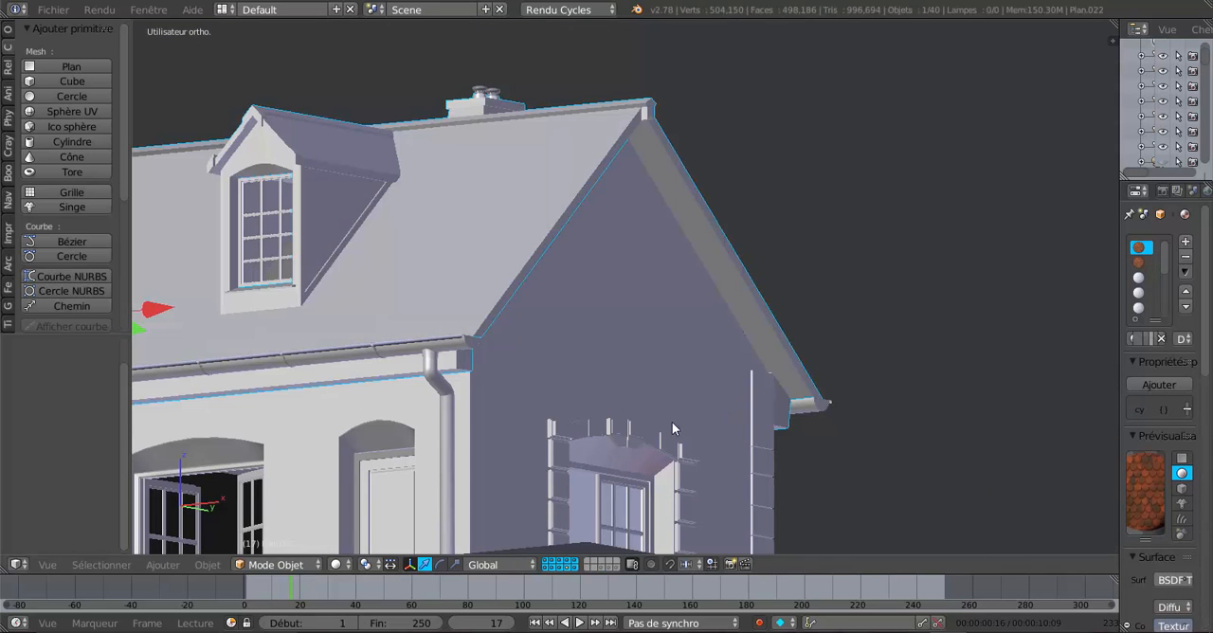
left_click(296, 566)
left_click(335, 565)
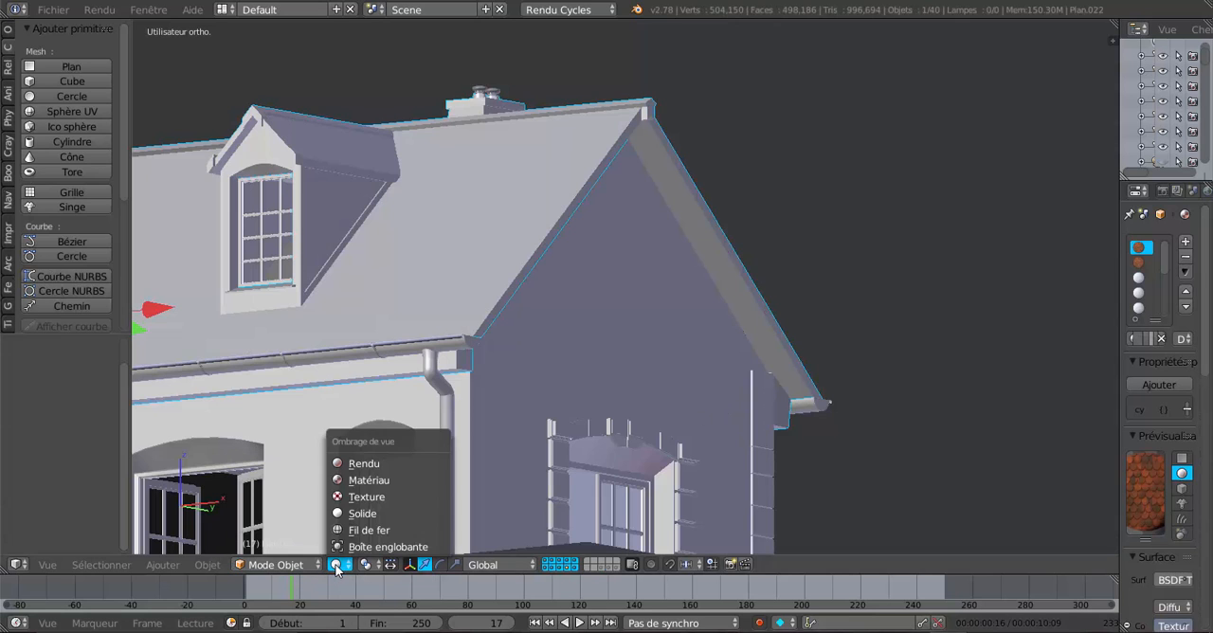
left_click(346, 499)
Inspect the textured roof tiles, dormer, gable edges and eaves from several angles.
scroll(647, 413, "down", 2)
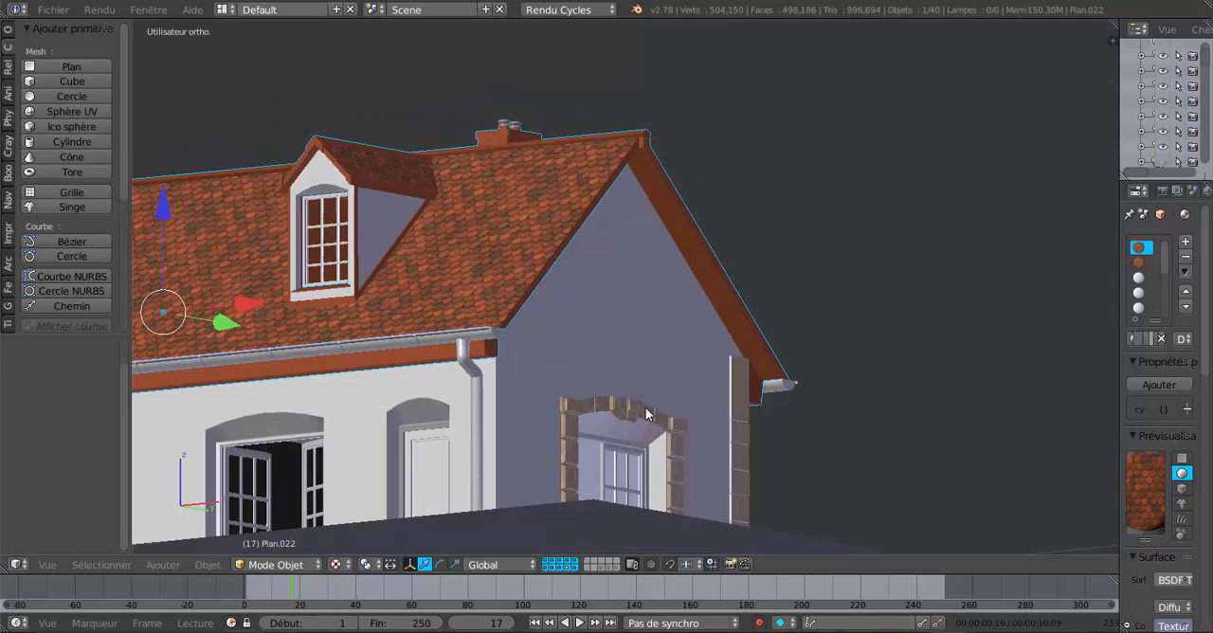
mouse_move(645, 407)
middle_mouse_down()
mouse_move(649, 456)
mouse_move(634, 393)
middle_mouse_up()
scroll(634, 393, "up", 2)
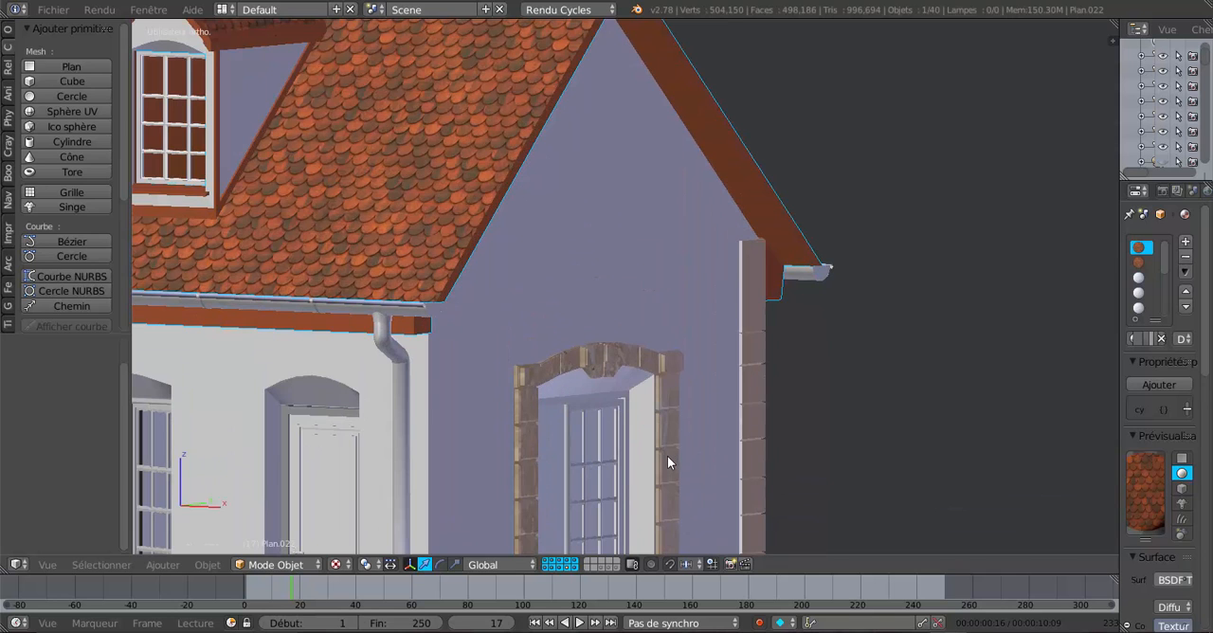
scroll(440, 228, "down", 2)
scroll(438, 226, "up", 3)
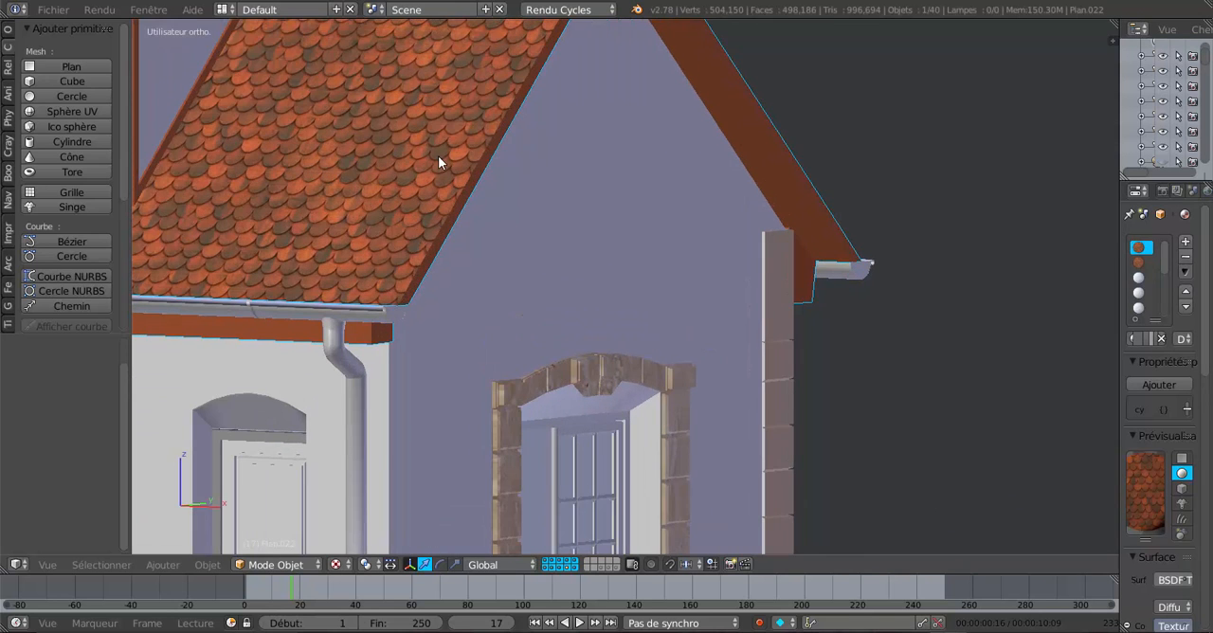
scroll(438, 159, "down", 3)
middle_click_drag(455, 233, 451, 304, "shift")
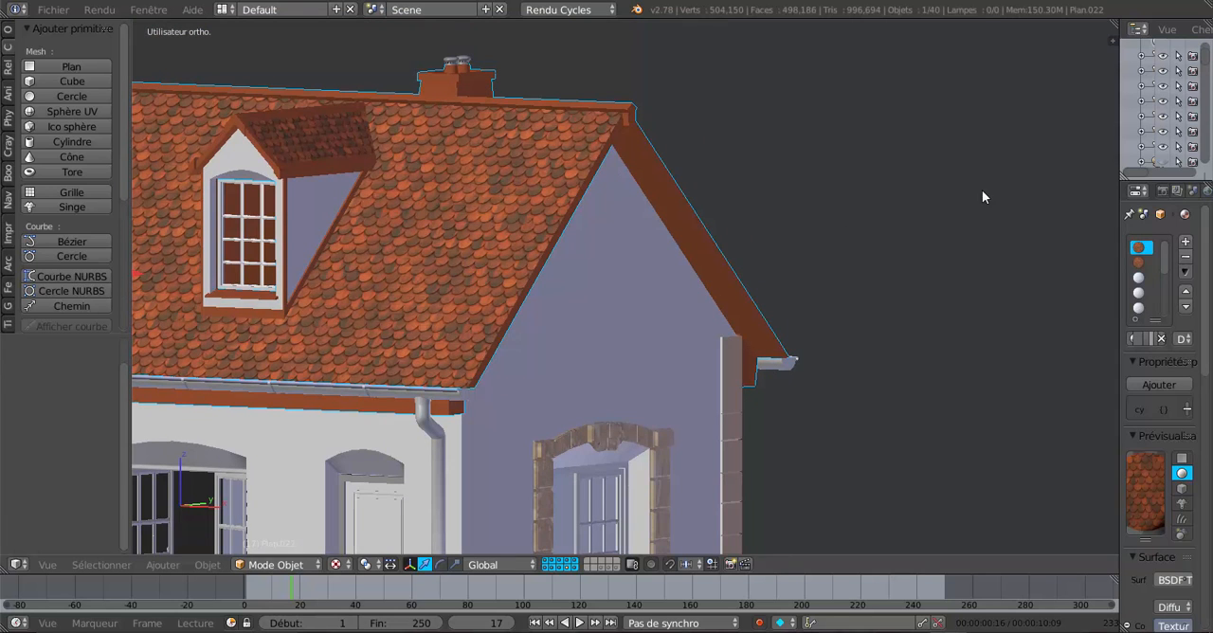
middle_click_drag(687, 344, 686, 322)
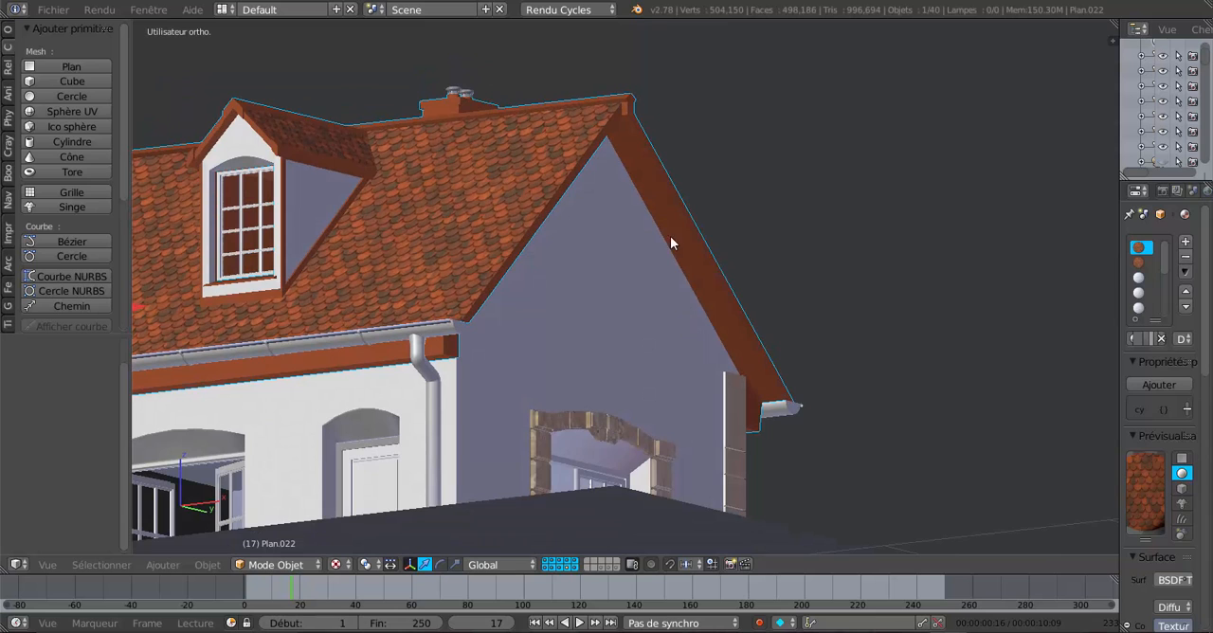
middle_click_drag(605, 343, 739, 295, "shift")
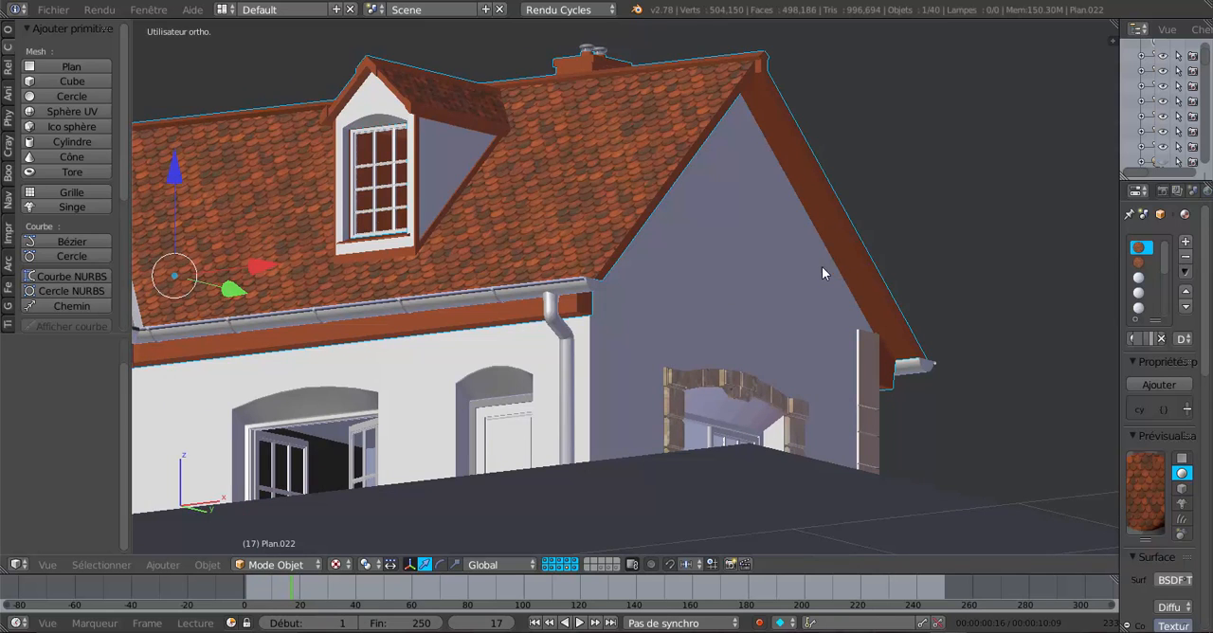
middle_click_drag(822, 267, 779, 286, "shift")
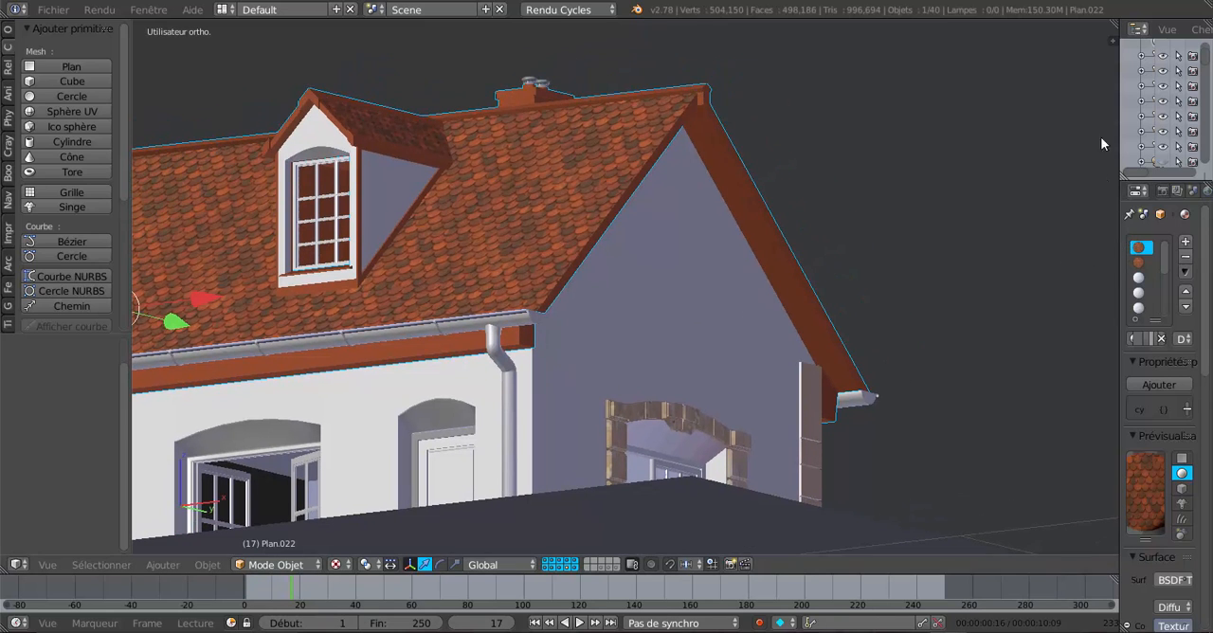
Split the 3D view vertically, turn the new area into a node editor and hide its properties sidebar.
left_click_drag(1111, 34, 870, 117)
scroll(653, 223, "up", 3)
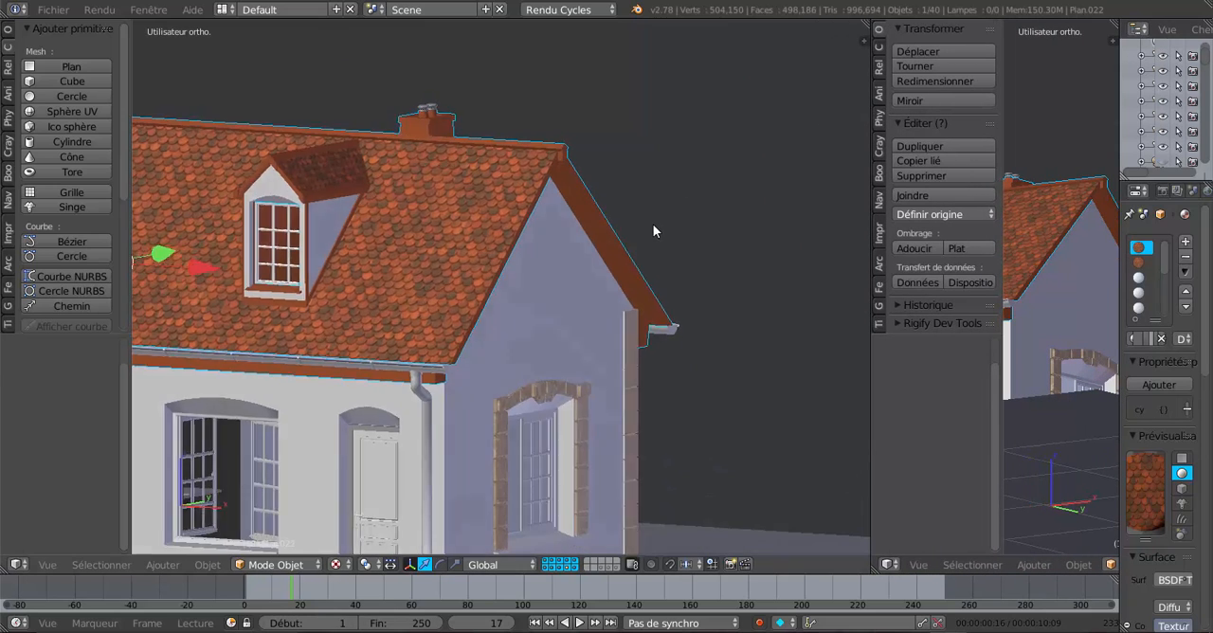
scroll(521, 324, "up", 3)
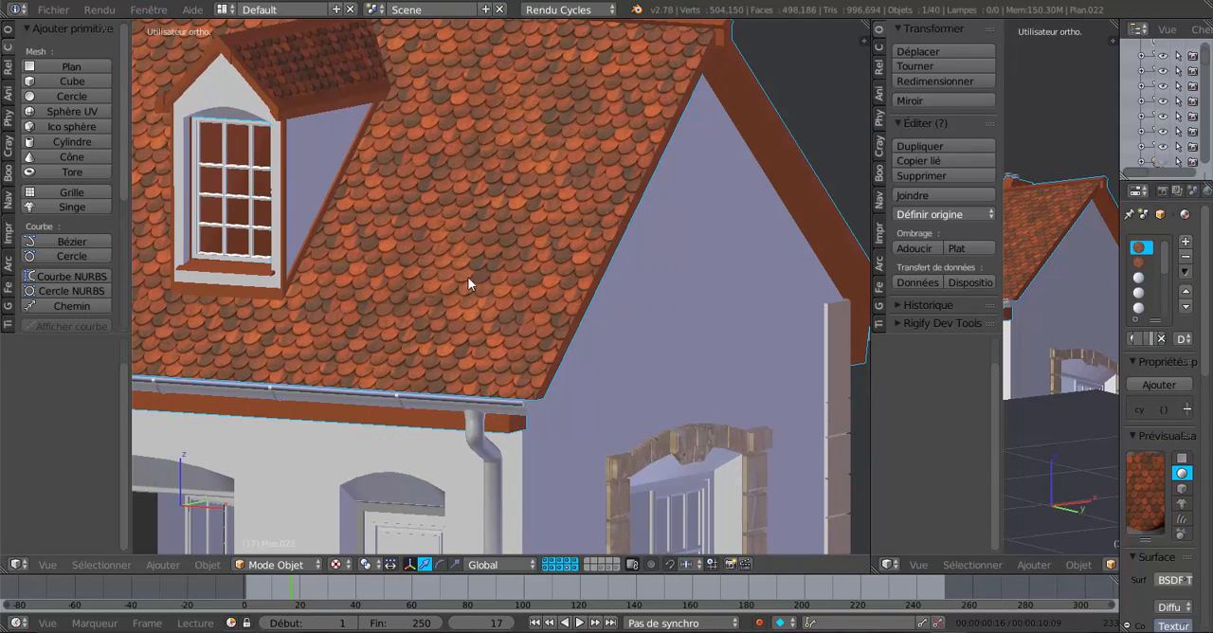
left_click_drag(1000, 404, 1032, 404)
left_click(888, 564)
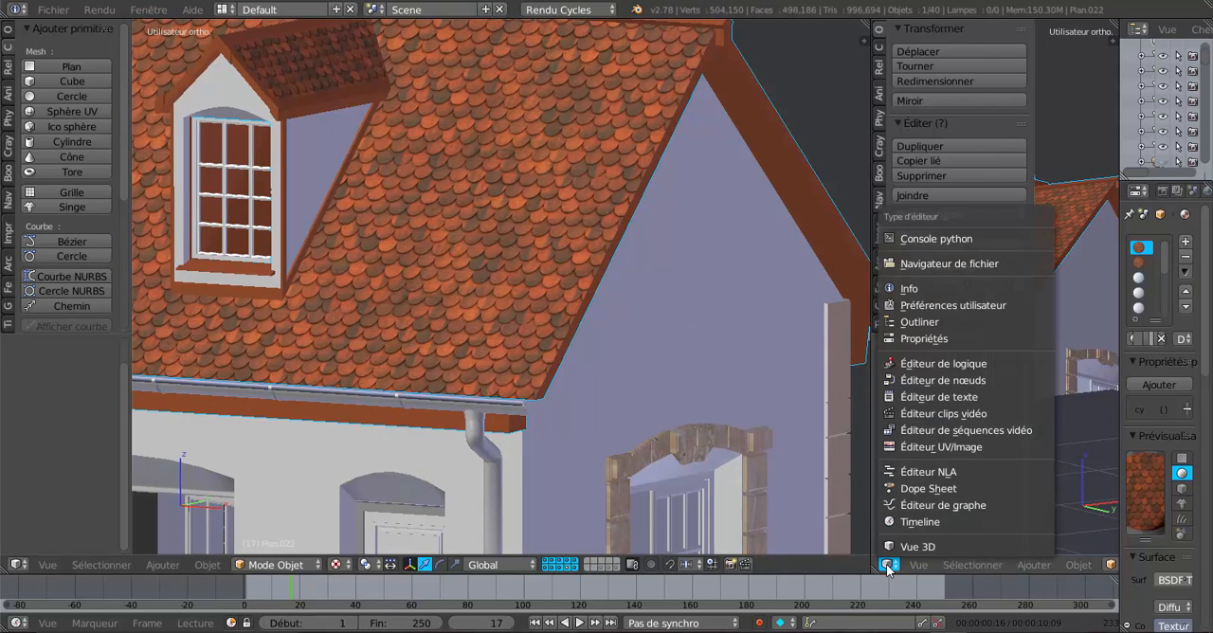
left_click(911, 380)
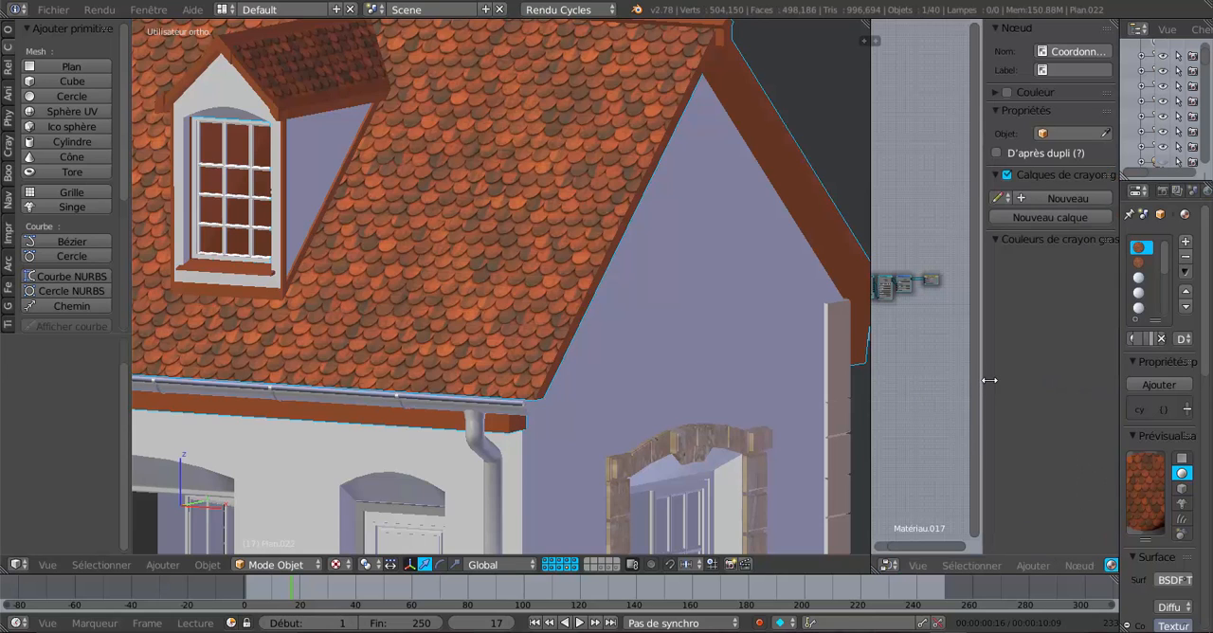
left_click_drag(986, 381, 1128, 381)
scroll(1012, 335, "up", 3)
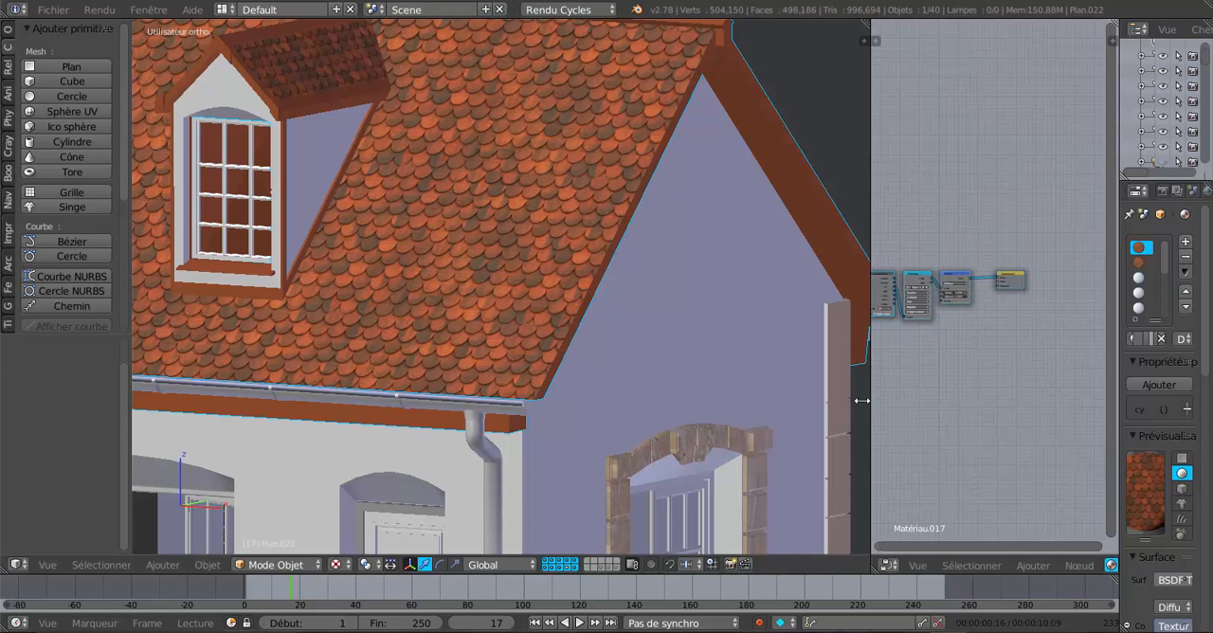
Widen the node editor, fit the roof material's nodes in it and raise the Image Texture and Diffuse BSDF nodes.
left_click_drag(869, 399, 807, 405)
key("Home")
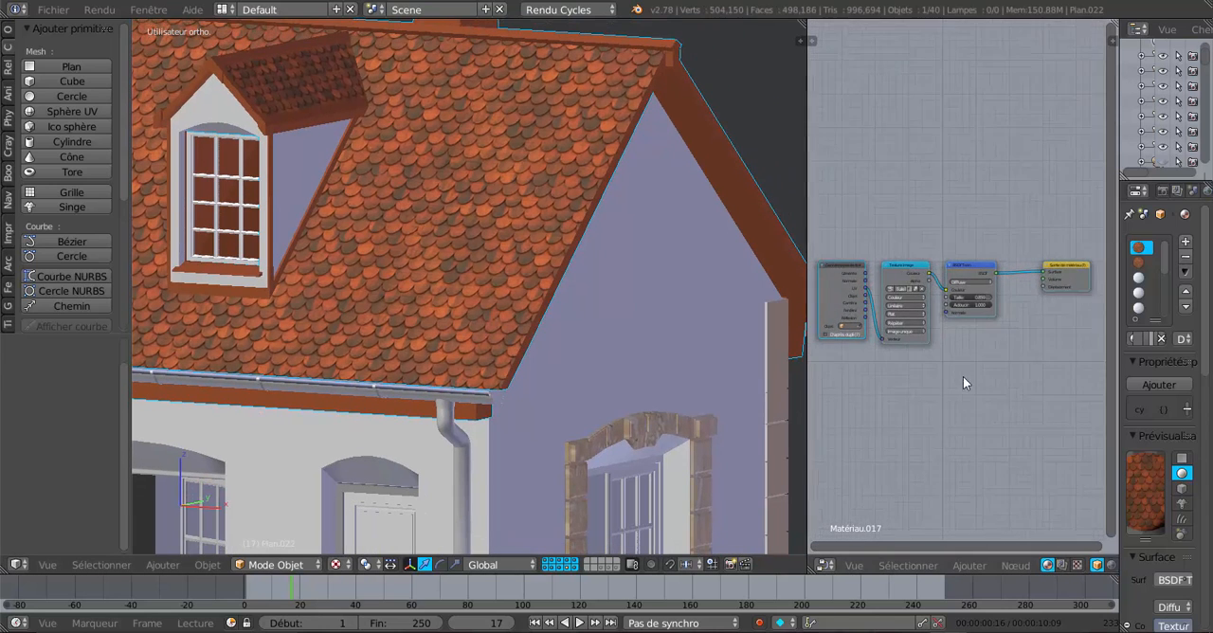
left_click_drag(914, 252, 916, 187)
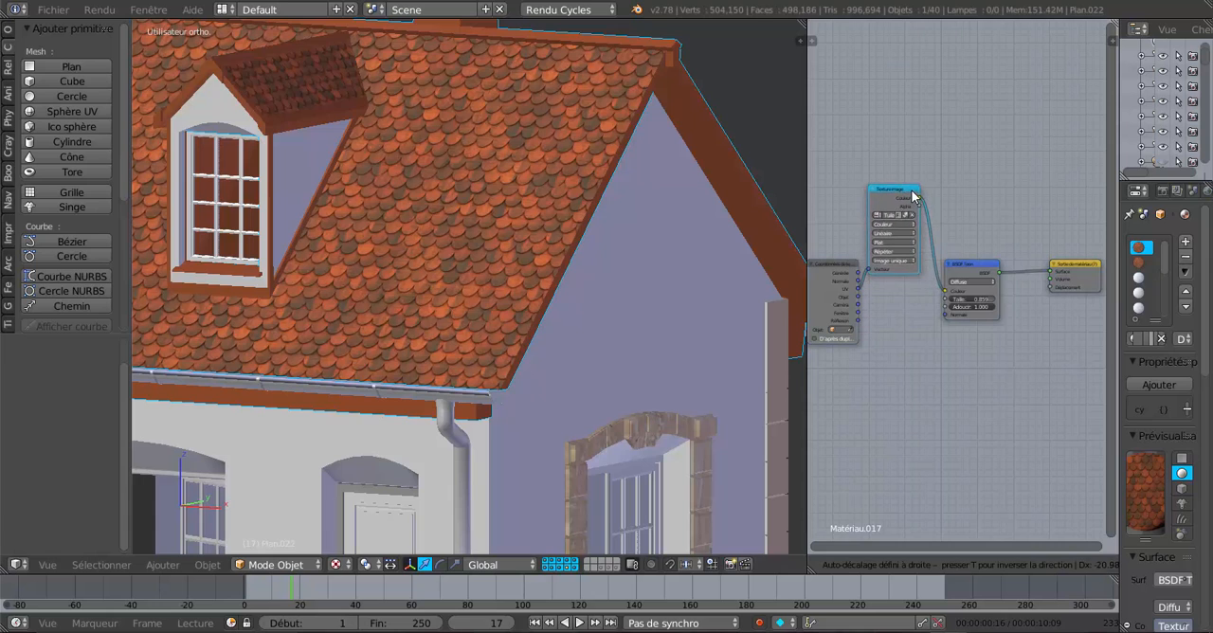
left_click_drag(986, 261, 987, 187)
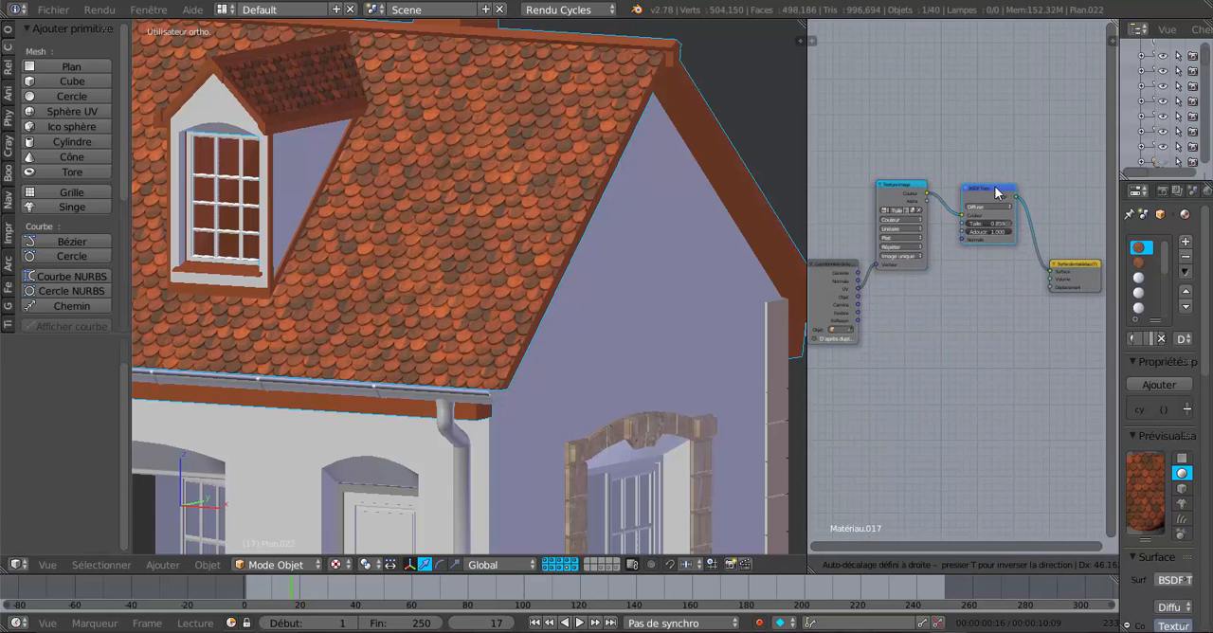
scroll(991, 260, "up", 2)
middle_click_drag(981, 288, 969, 324)
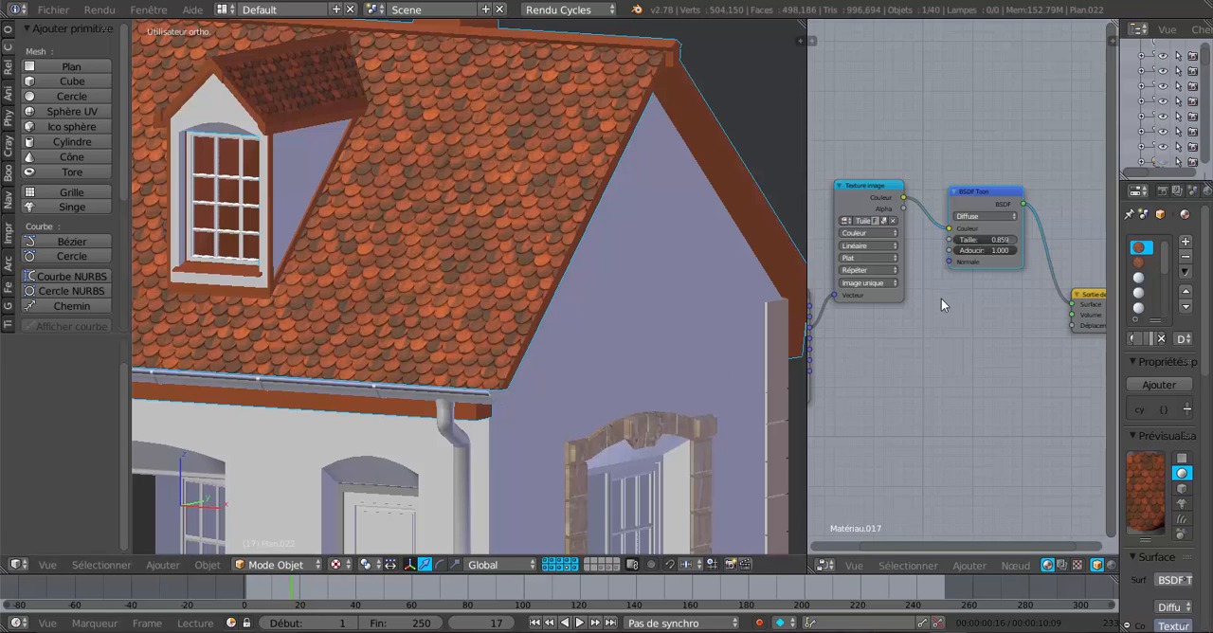
scroll(944, 294, "down", 2)
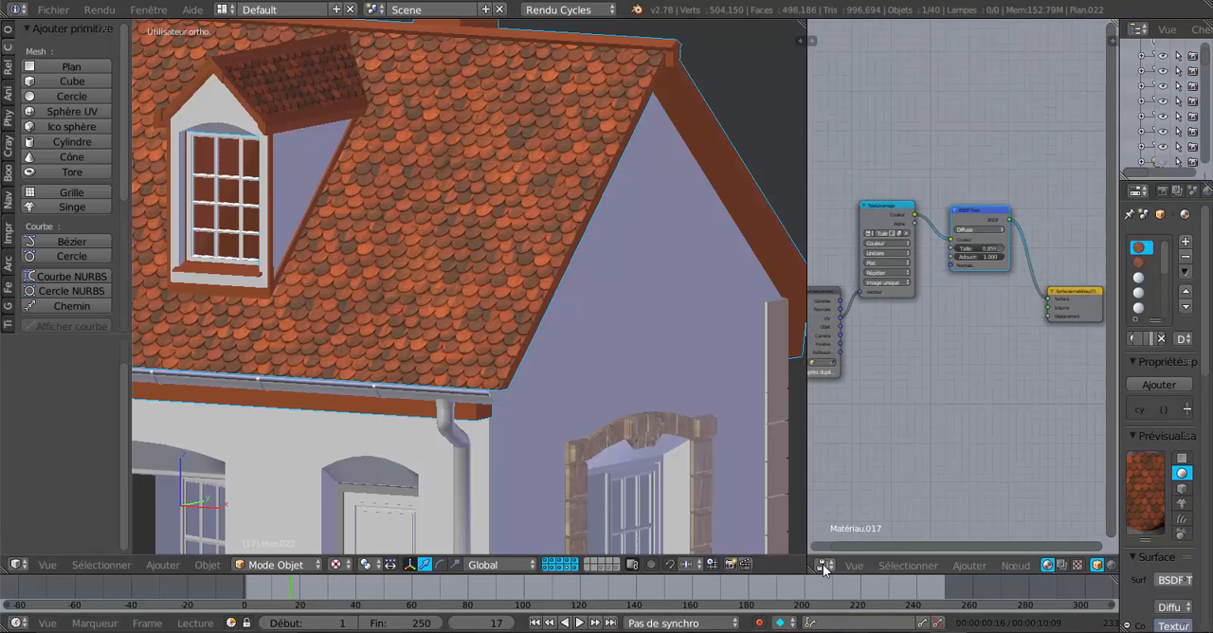
key("g")
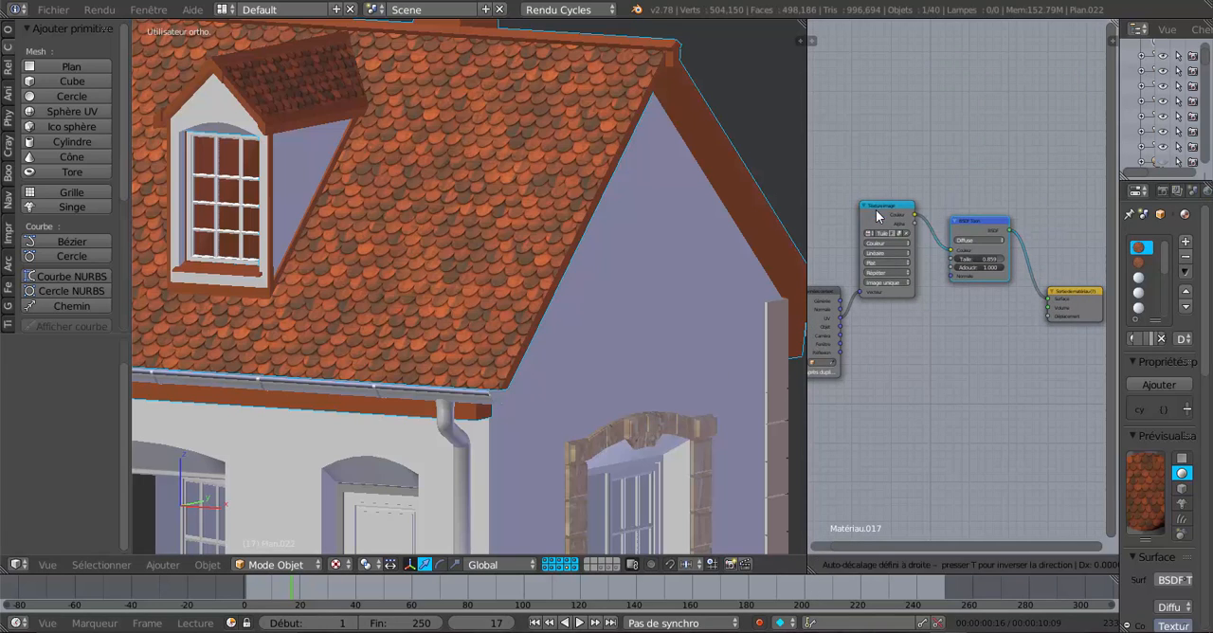
left_click(876, 211)
Link the Image Texture's Color output to the Material Output's Displacement input and switch the 3D view to Rendered shading.
left_click_drag(915, 214, 1048, 316)
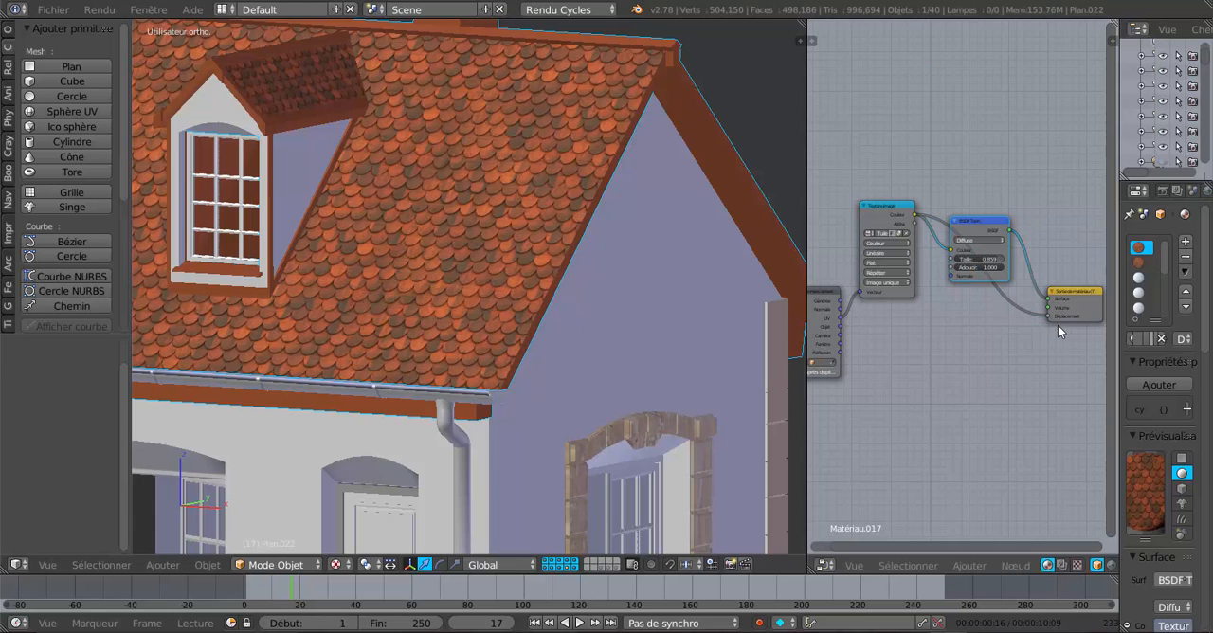
left_click(336, 564)
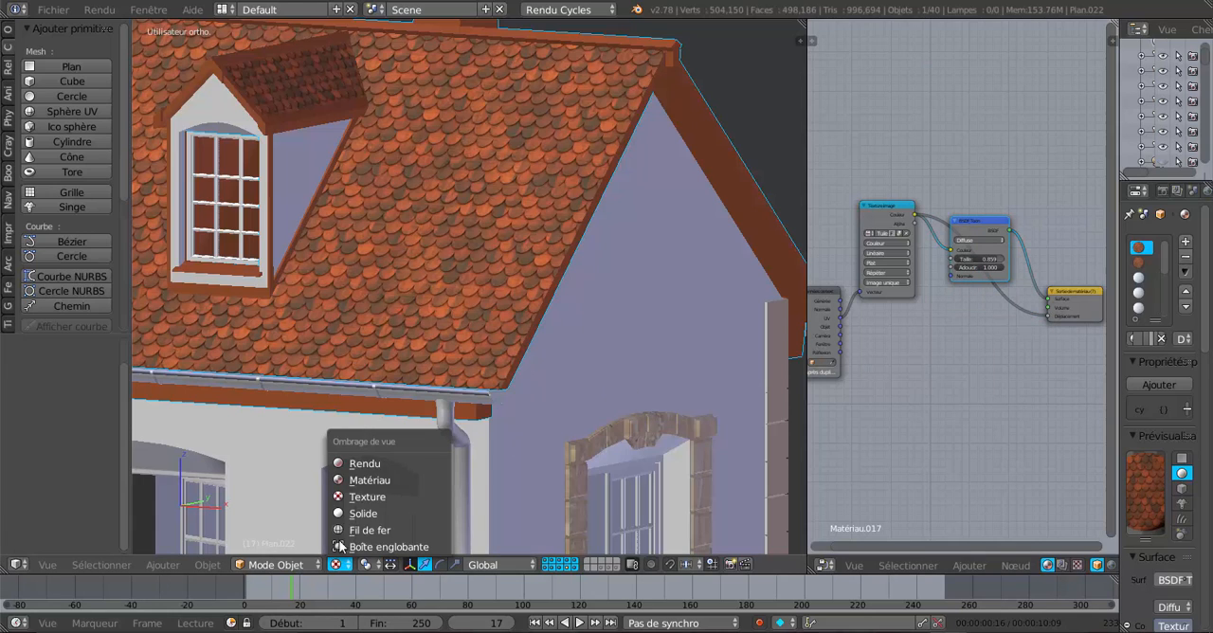
left_click(352, 462)
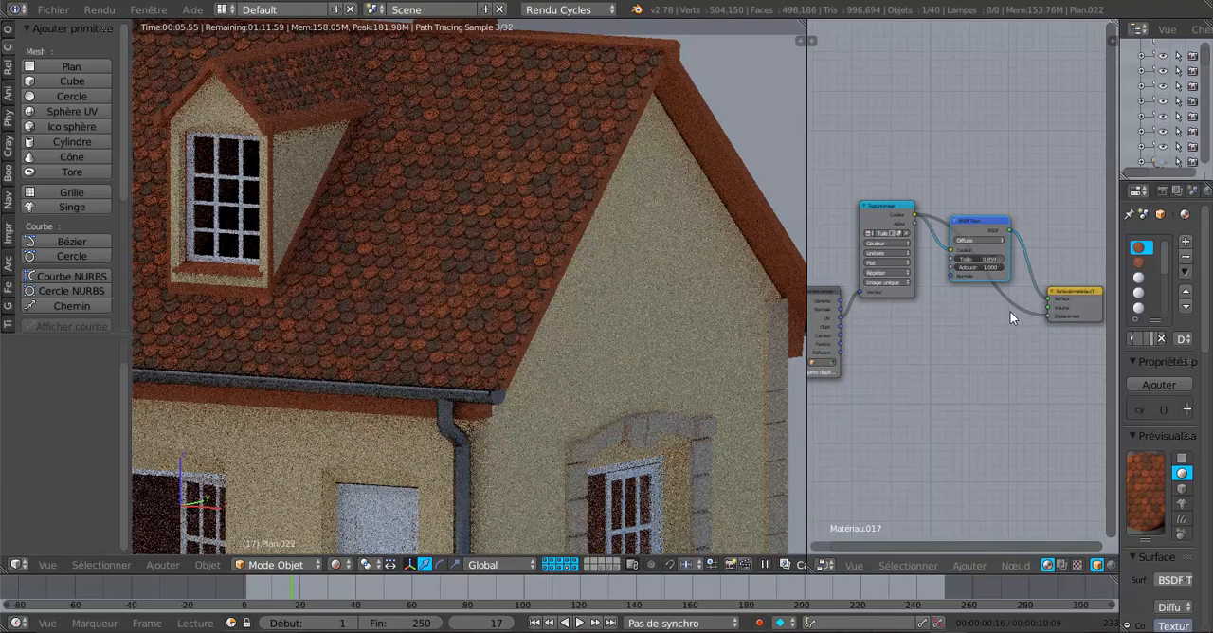
Detach the Displacement link to compare the render without relief, and reconnect the Image Texture's Color output to Displacement.
left_click_drag(1045, 315, 1022, 337)
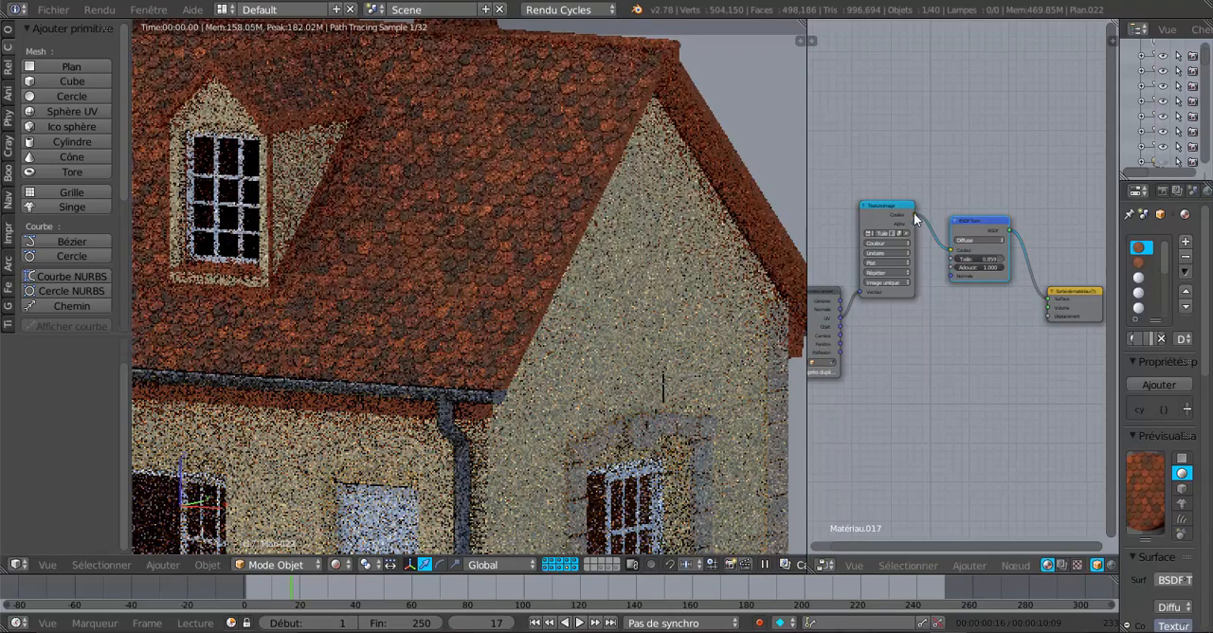
left_click_drag(915, 215, 1048, 317)
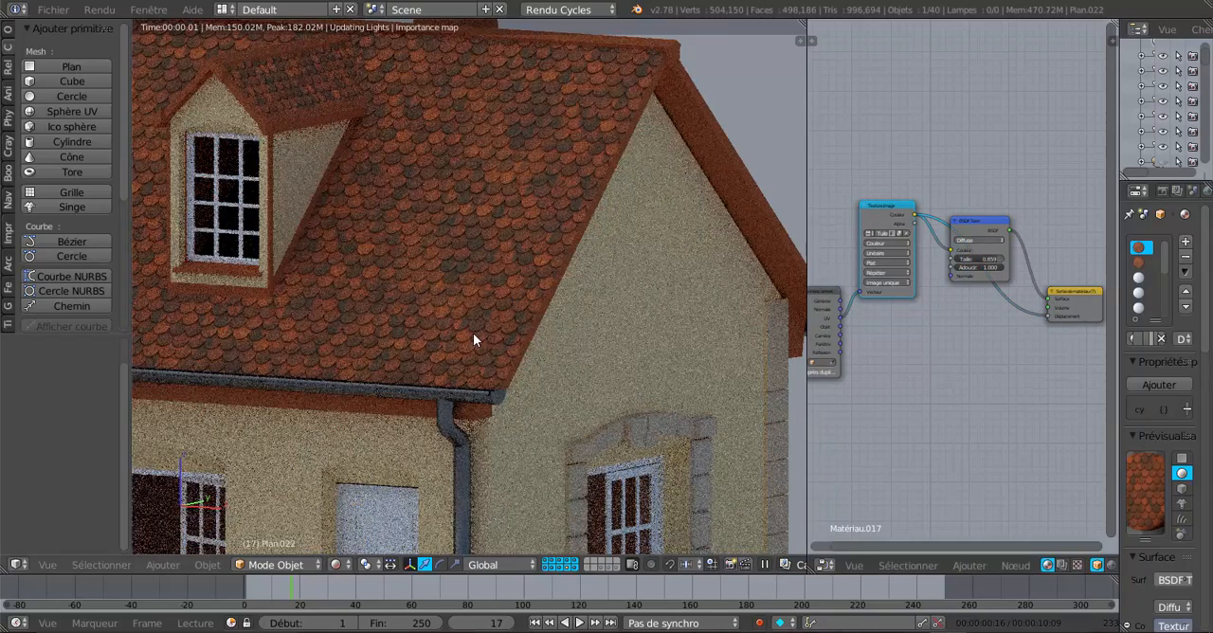
Inspect the rendered roof tiles up close and merge the node editor area back into the 3D view.
scroll(464, 294, "up", 1)
scroll(459, 277, "up", 2)
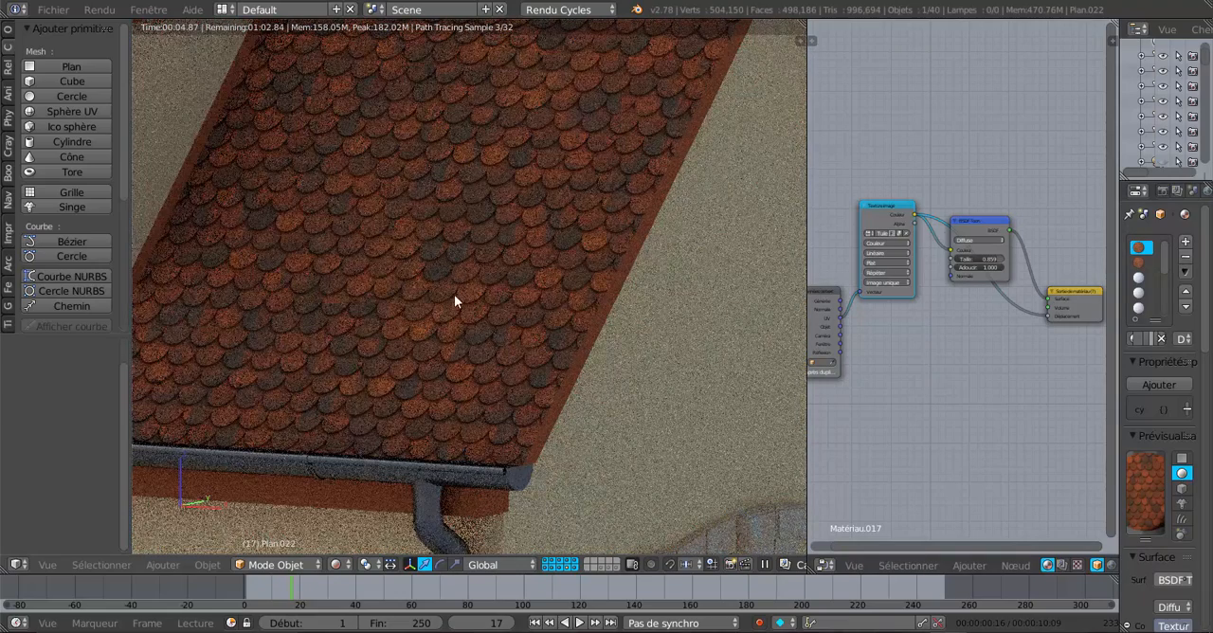
scroll(433, 361, "down", 4)
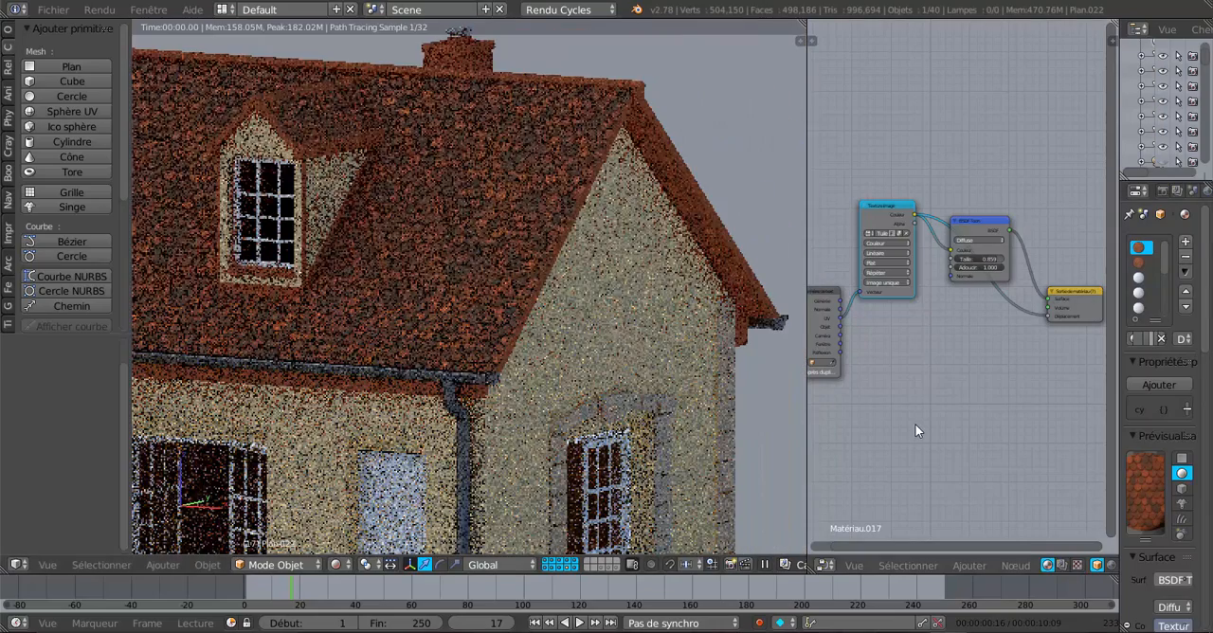
scroll(914, 424, "down", 1)
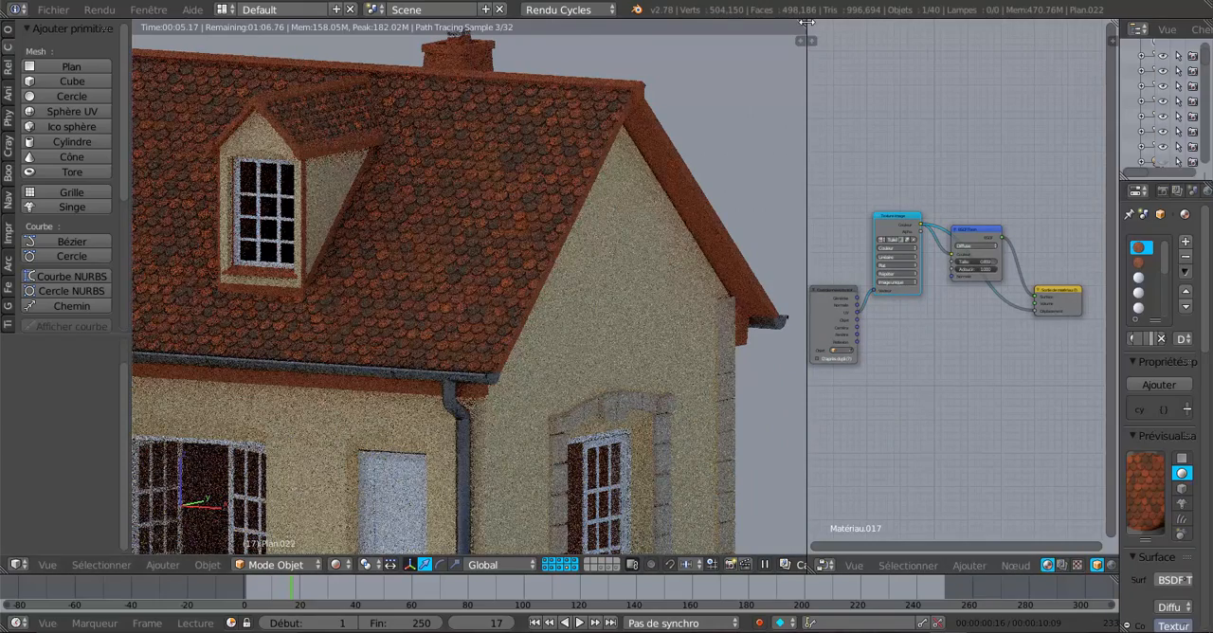
left_click_drag(804, 21, 944, 95)
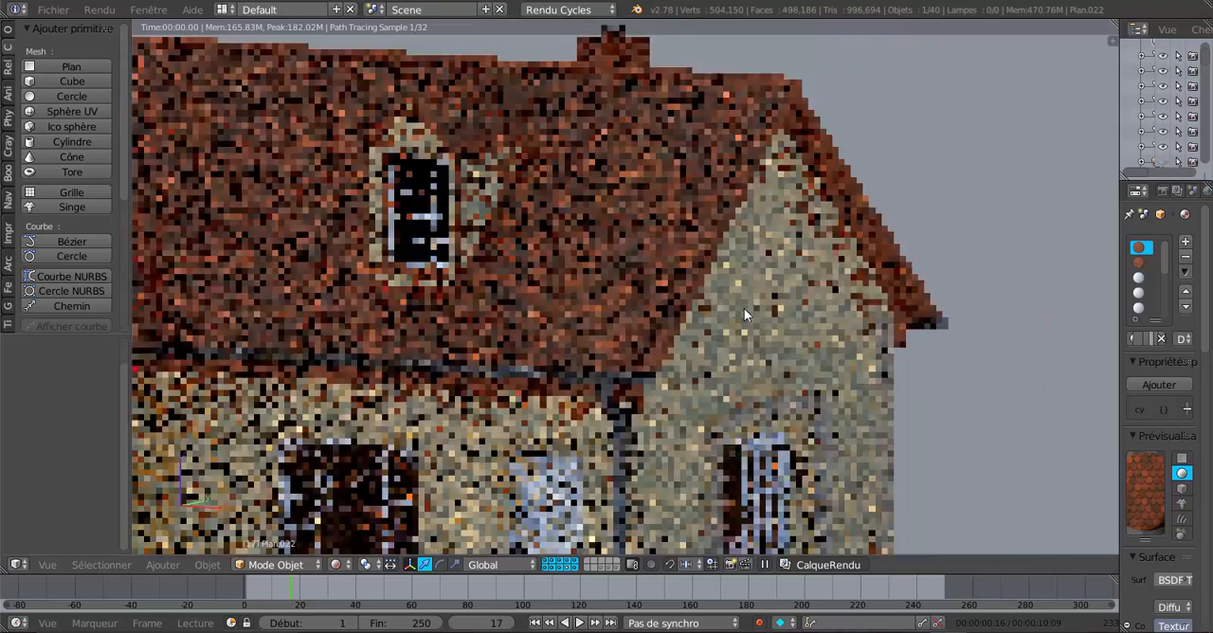
scroll(744, 308, "down", 2)
middle_click_drag(632, 360, 610, 333)
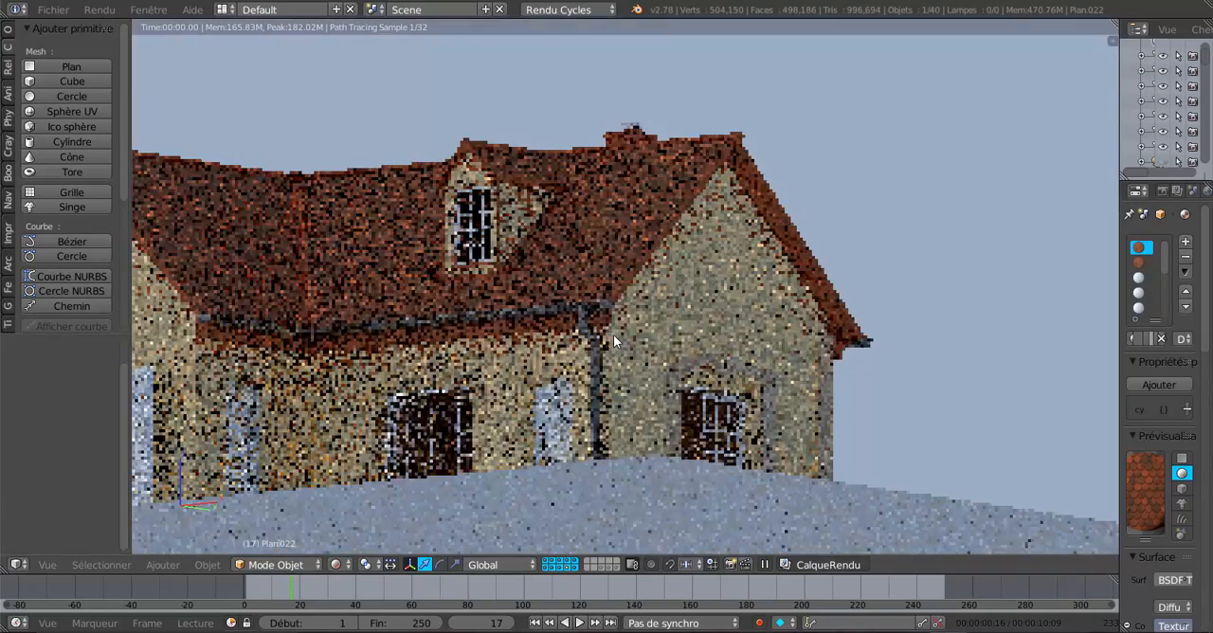
scroll(742, 304, "up", 2)
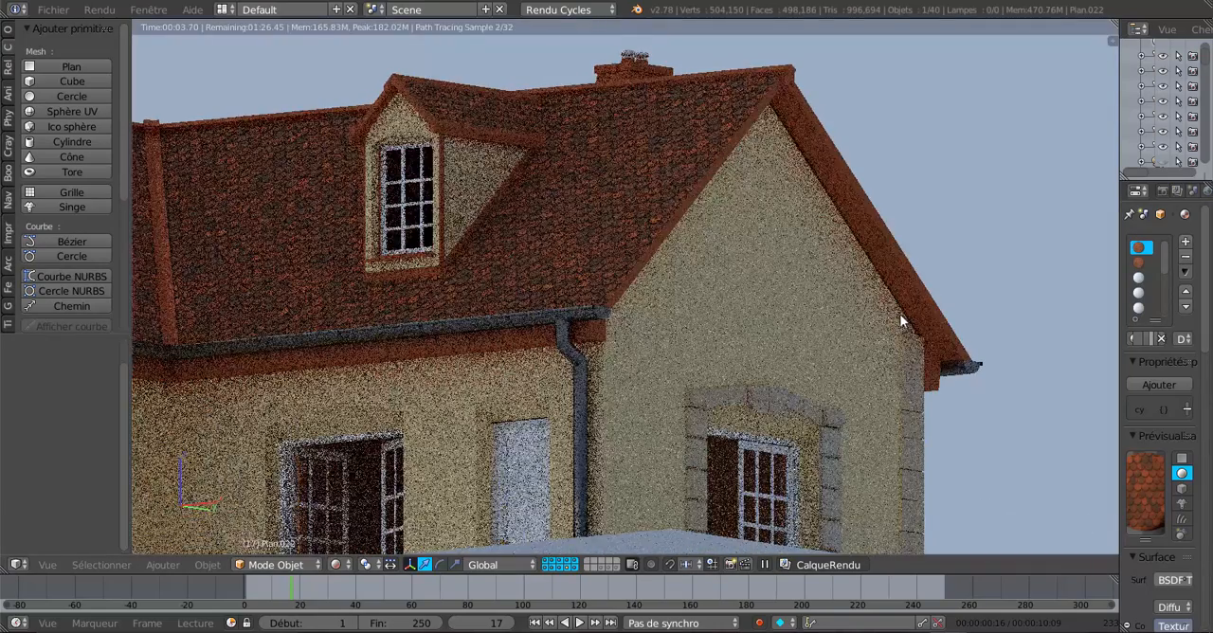
middle_click_drag(899, 312, 800, 307, "shift")
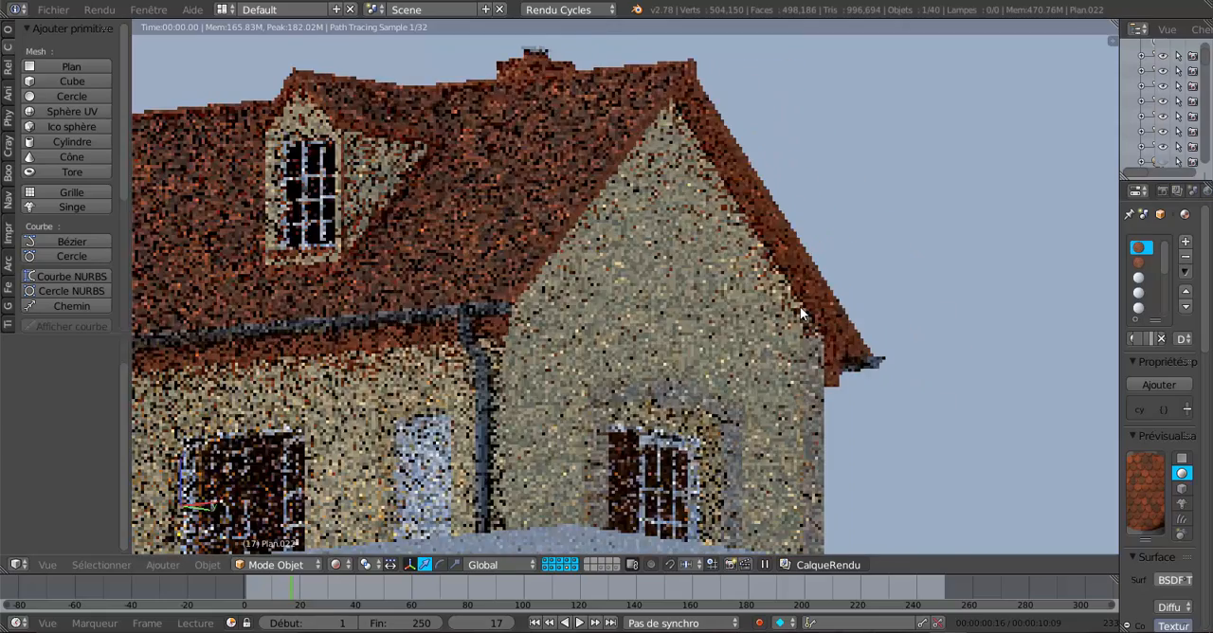
key("Tab")
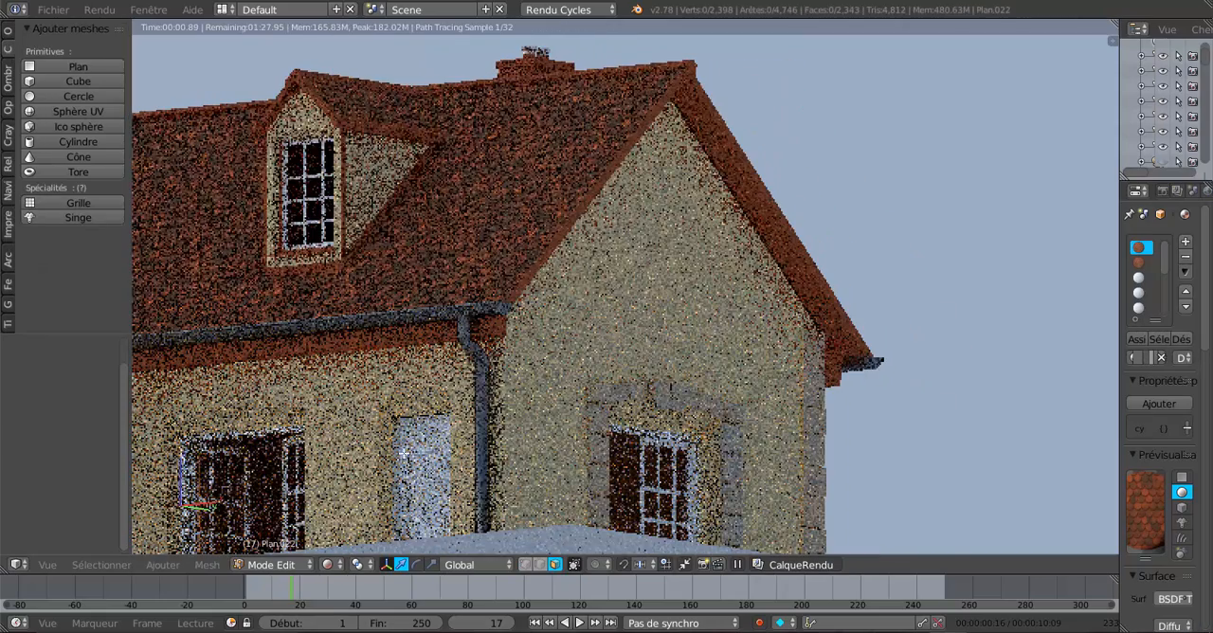
left_click(270, 565)
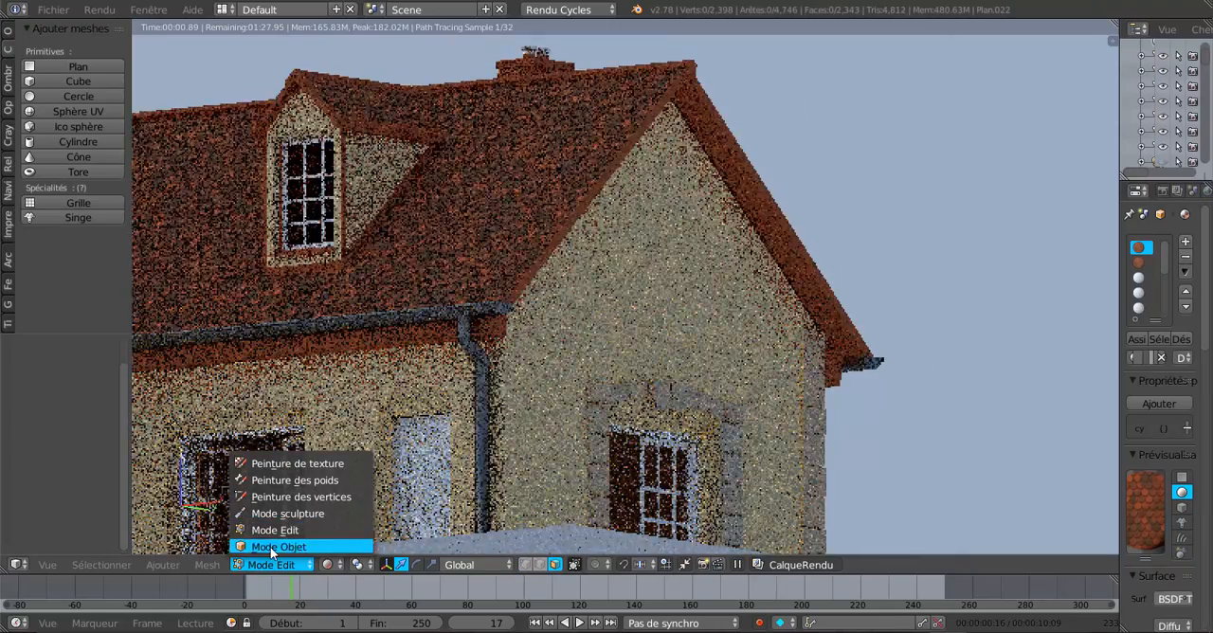
left_click(273, 546)
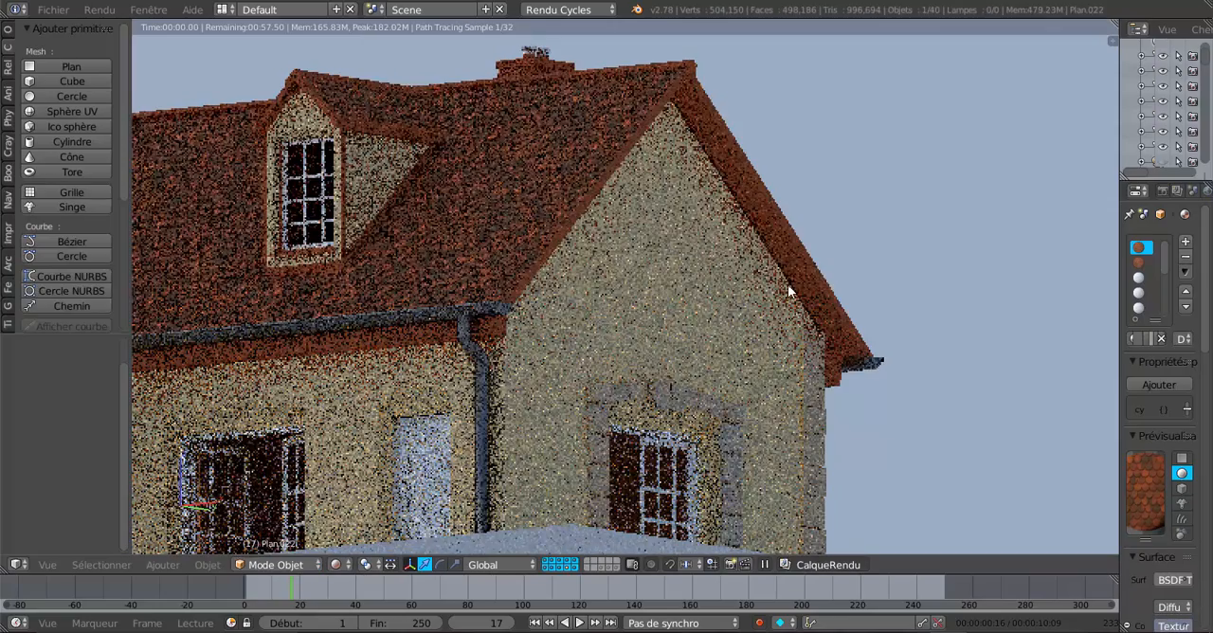
Put the roof mesh in Edit mode with Material shading and isolate it in local view.
key("Tab")
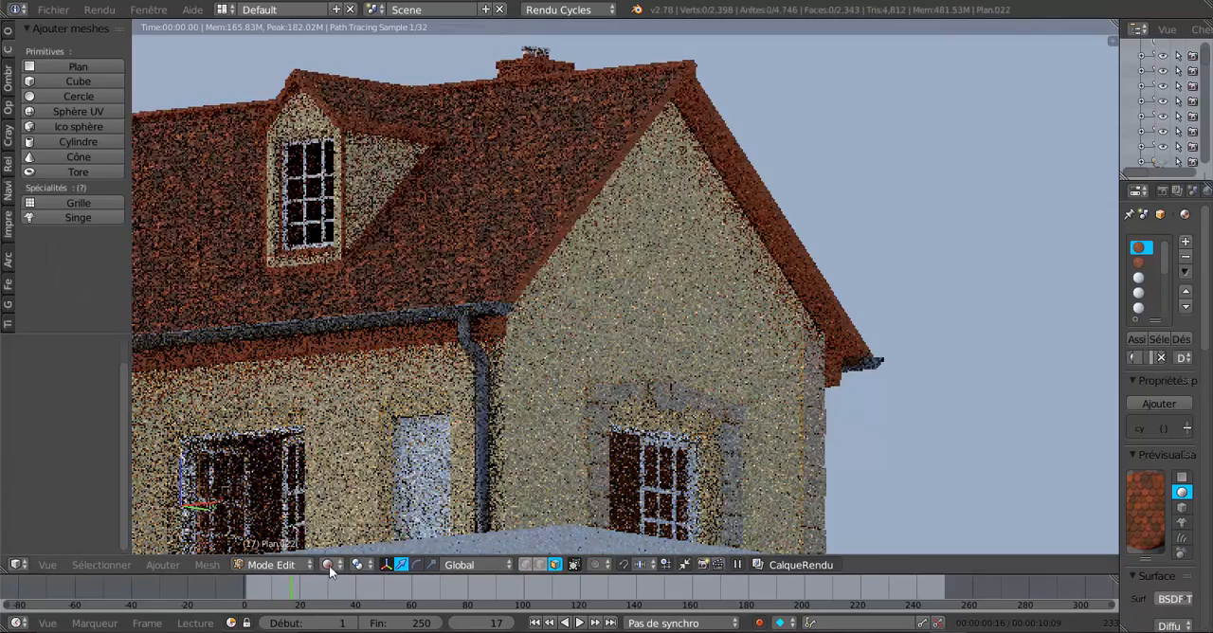
left_click(328, 565)
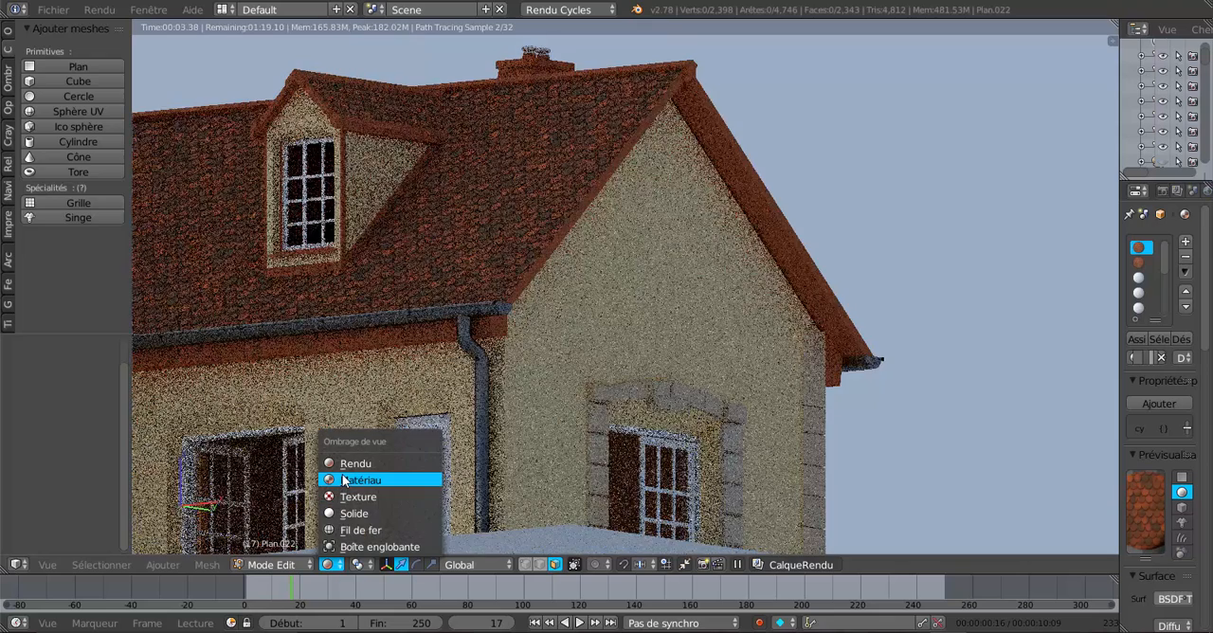
left_click(355, 480)
scroll(709, 347, "up", 1)
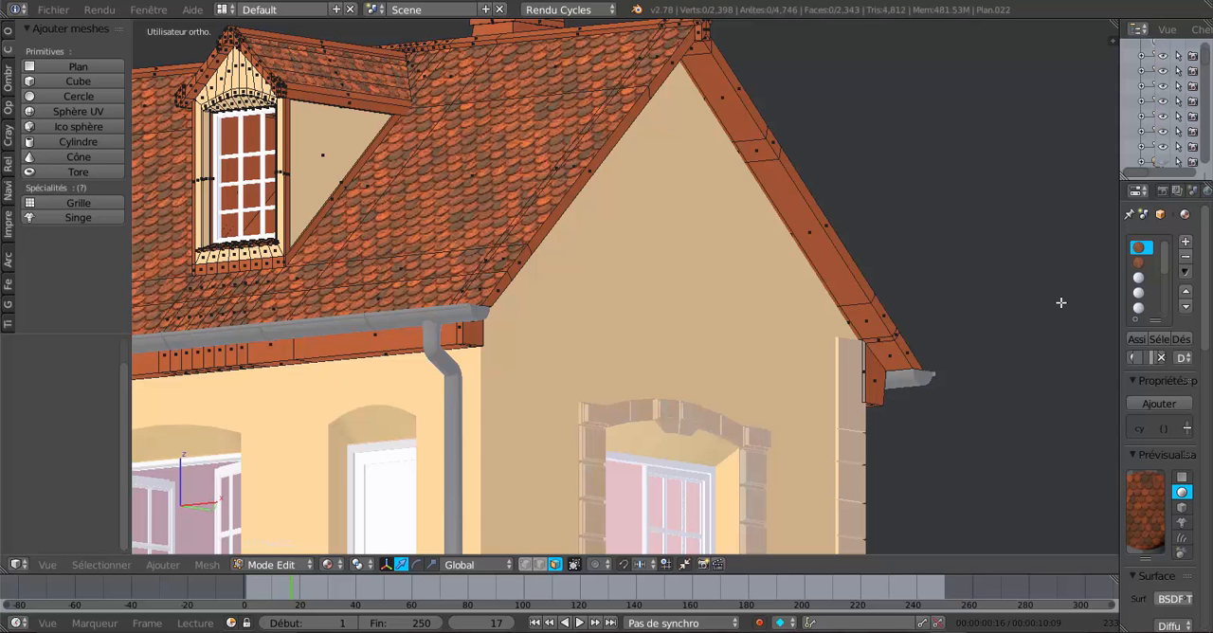
key("KP_Divide")
scroll(1076, 327, "up", 5)
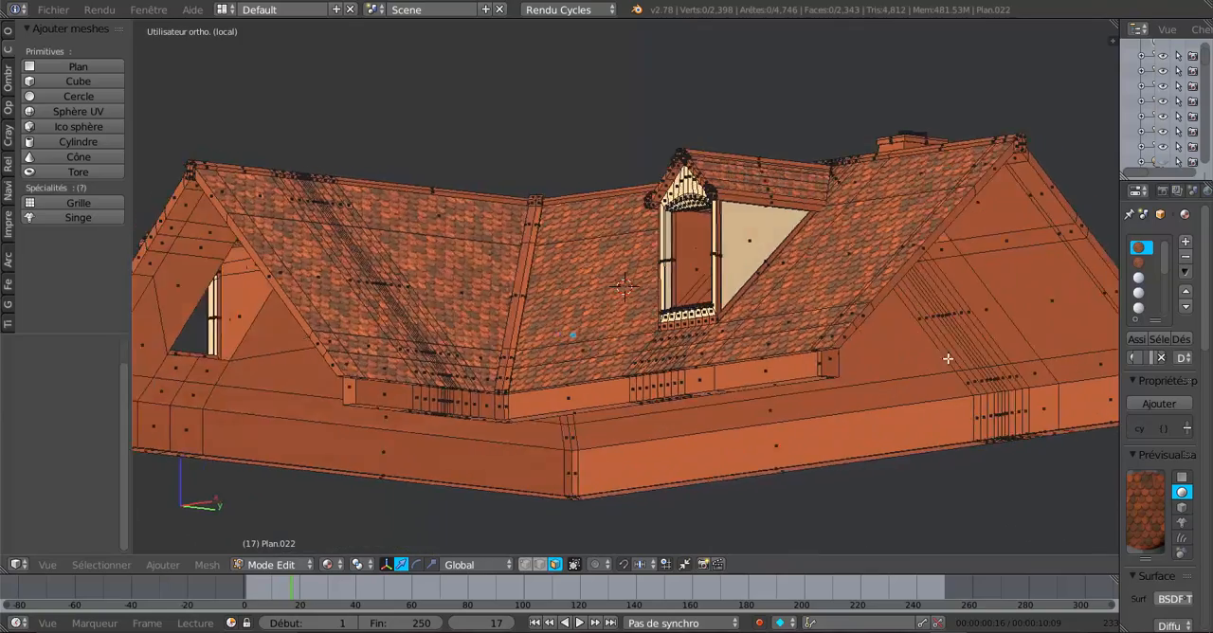
Select the strip of faces on the underside of the gable-end roof overhang, from the ridge down to the eave.
middle_click_drag(948, 358, 692, 423)
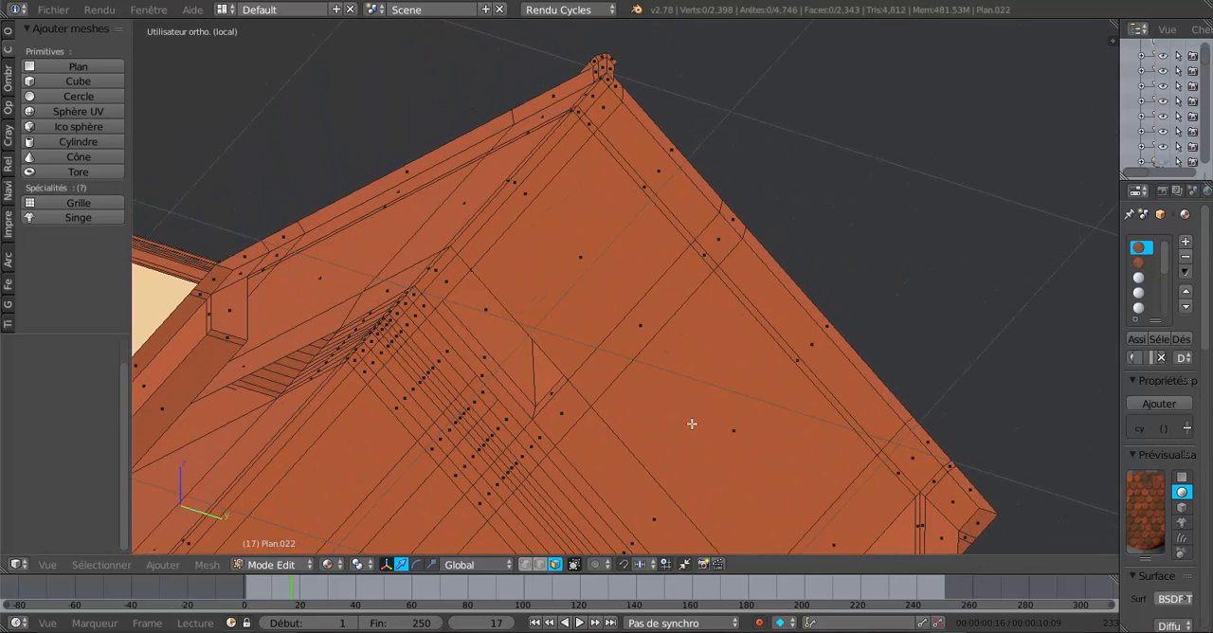
middle_click_drag(618, 167, 601, 95)
middle_click_drag(662, 207, 673, 259)
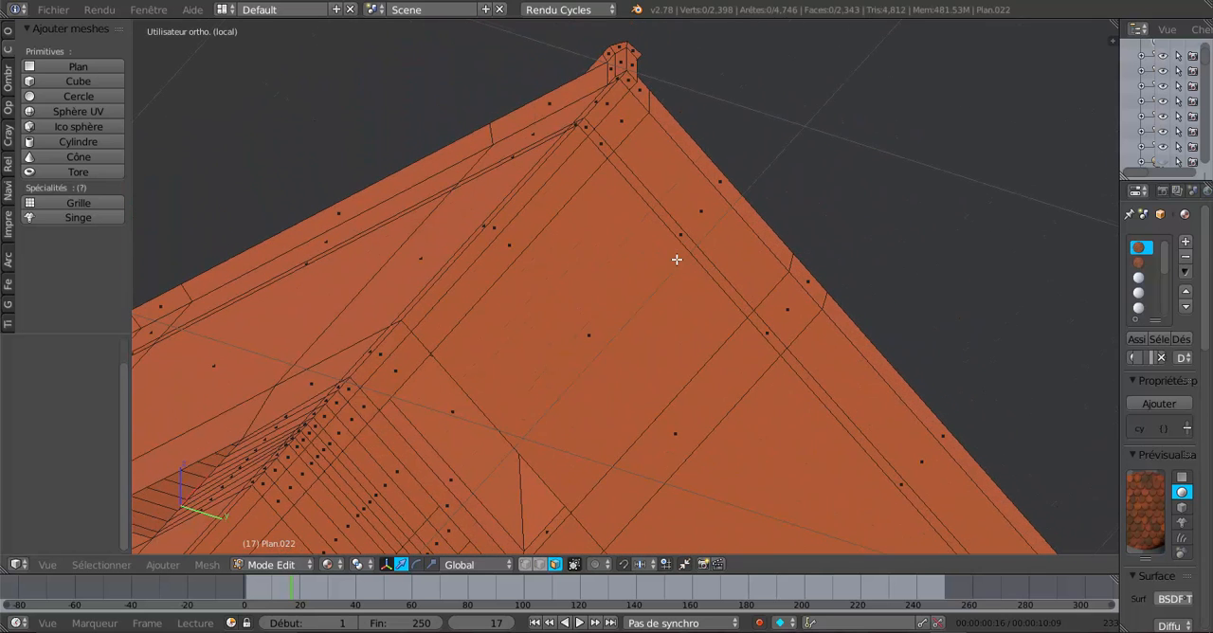
right_click(614, 103)
right_click(627, 127, "shift")
right_click(763, 272, "shift")
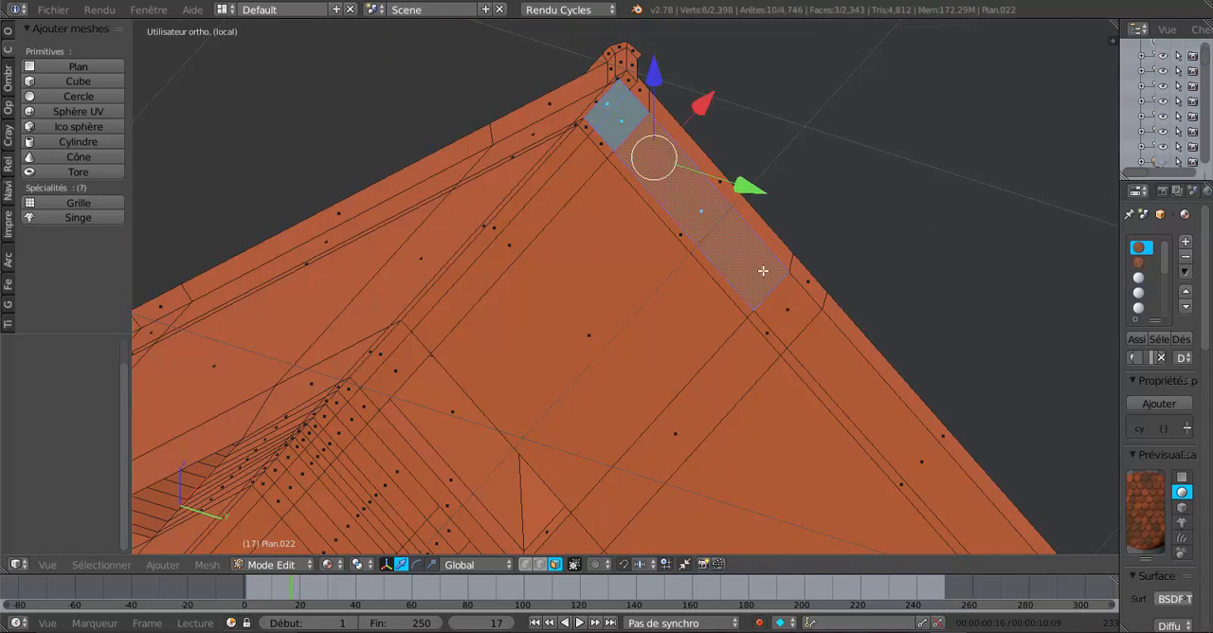
right_click(794, 311, "shift")
right_click(859, 376, "shift")
middle_click_drag(878, 464, 622, 97, "shift")
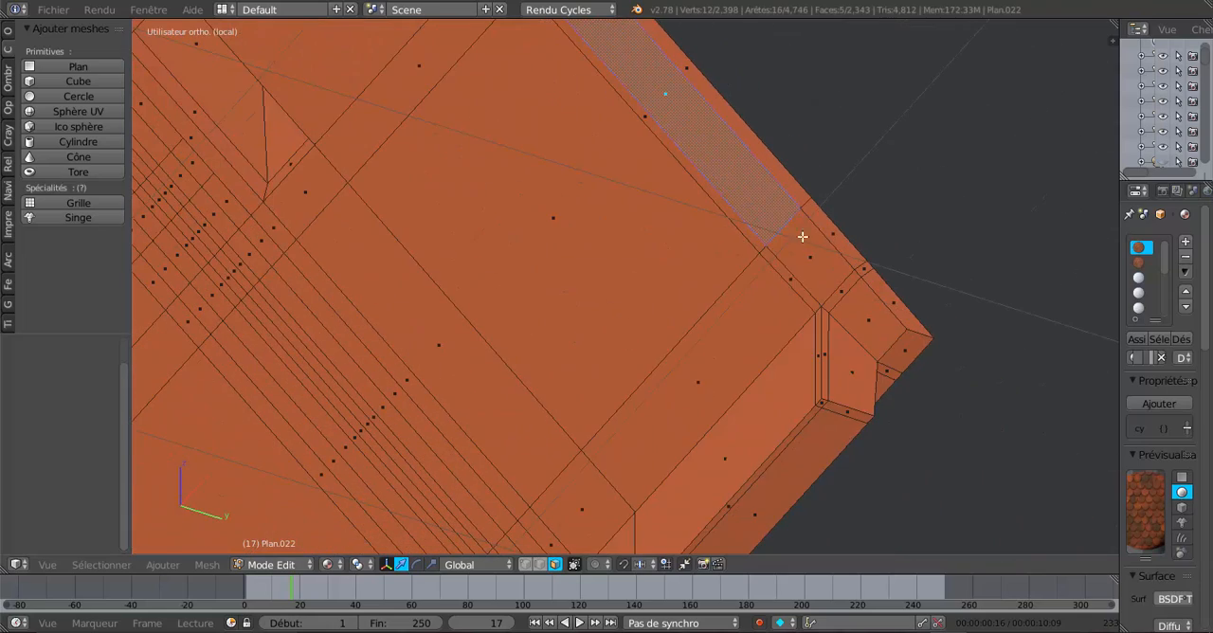
right_click(829, 277, "shift")
right_click(831, 279, "shift")
right_click(846, 308, "shift")
scroll(853, 301, "down", 4)
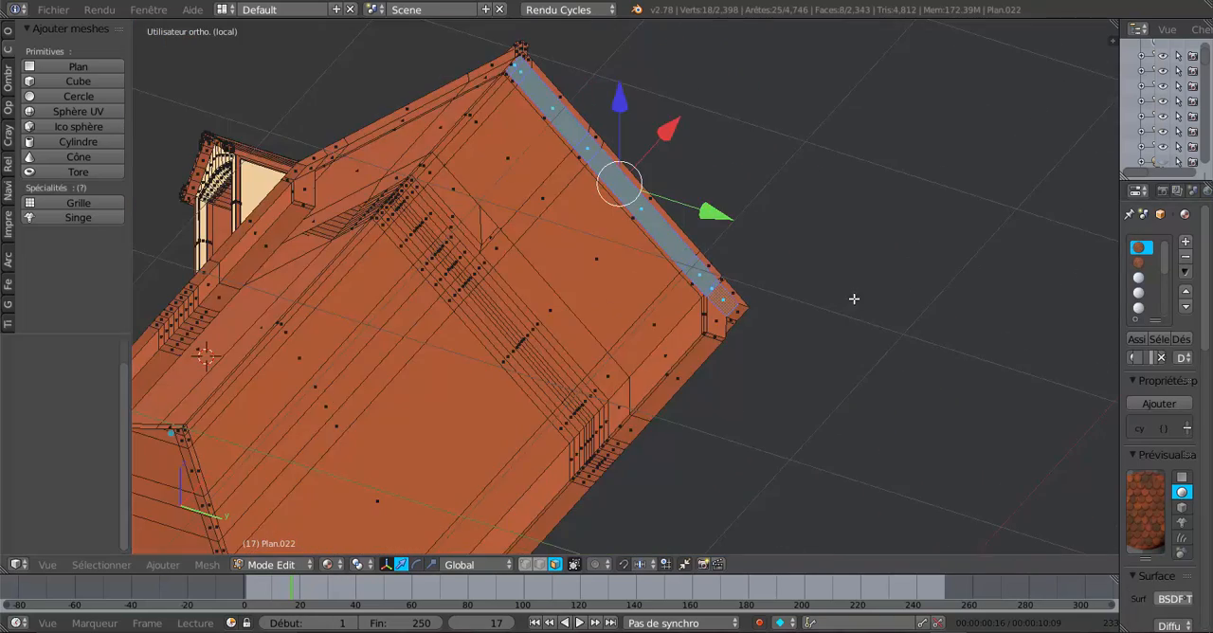
middle_click_drag(856, 298, 884, 284)
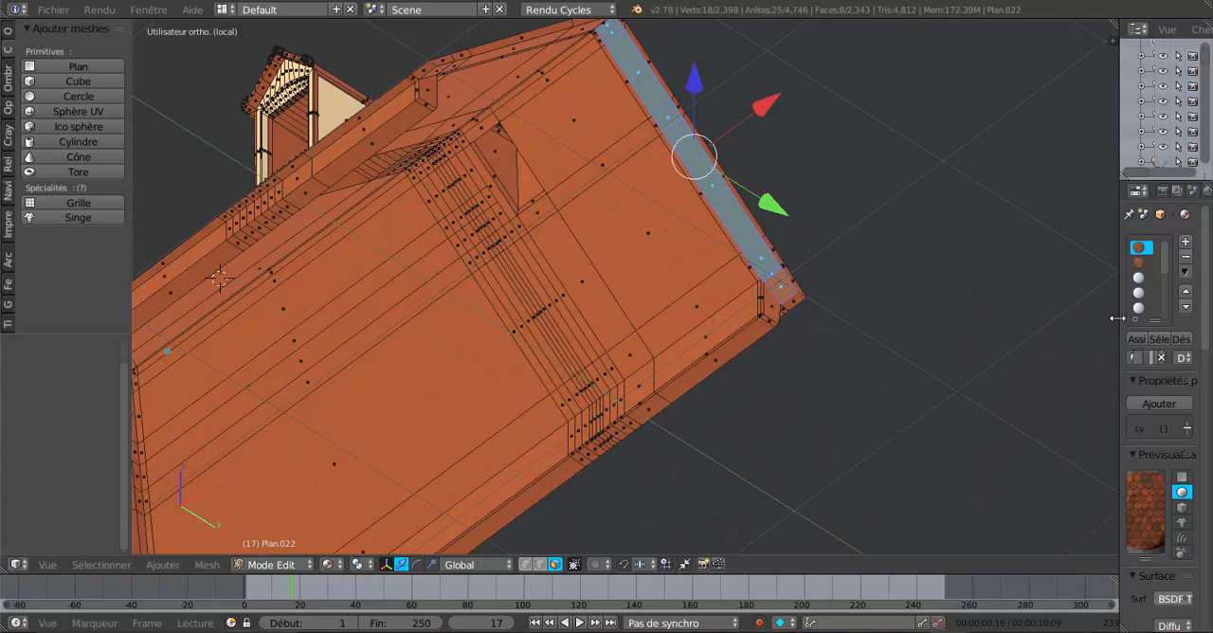
Widen the properties editor and add a new material in a new slot on the roof object.
left_click_drag(1117, 318, 914, 342)
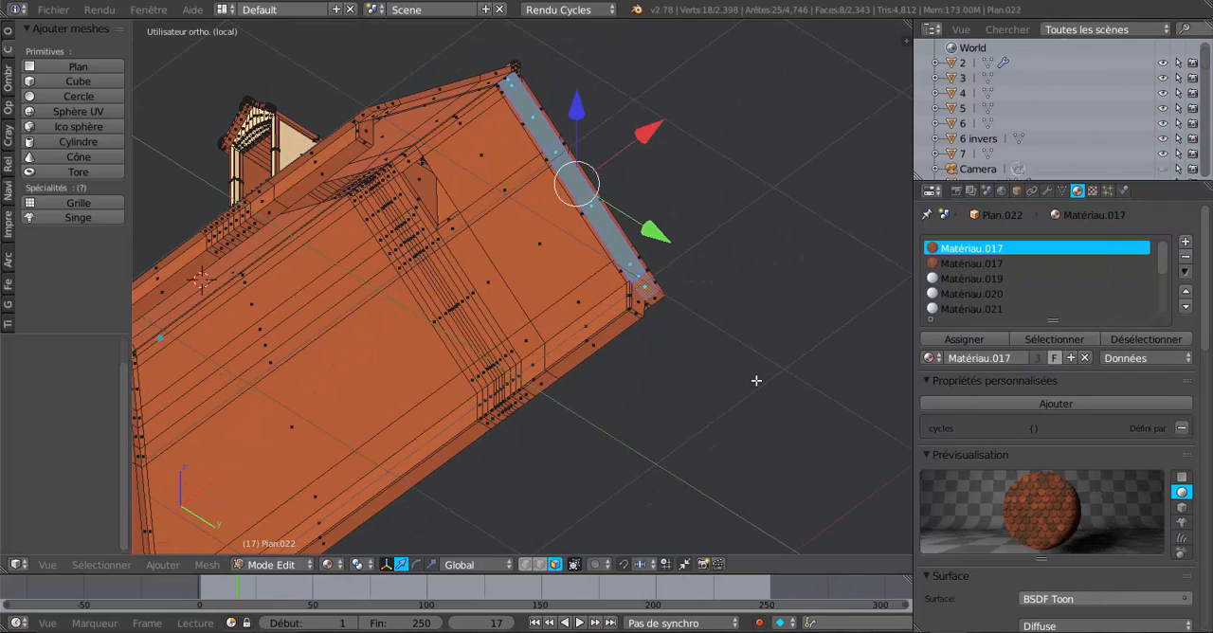
left_click(1185, 244)
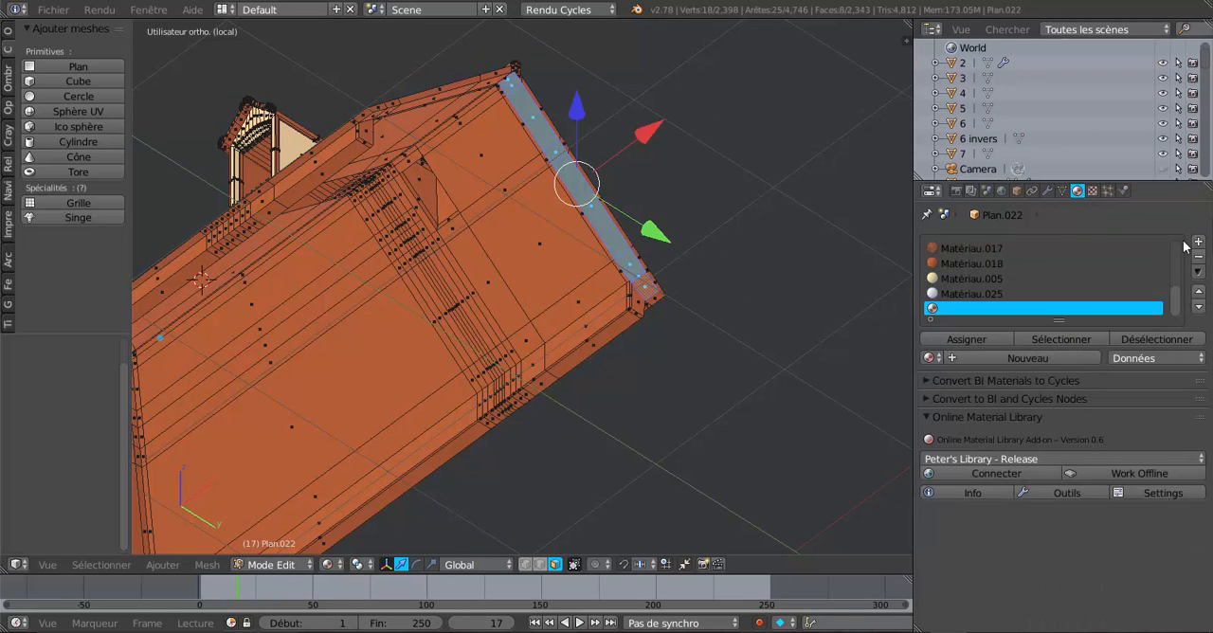
left_click(1032, 357)
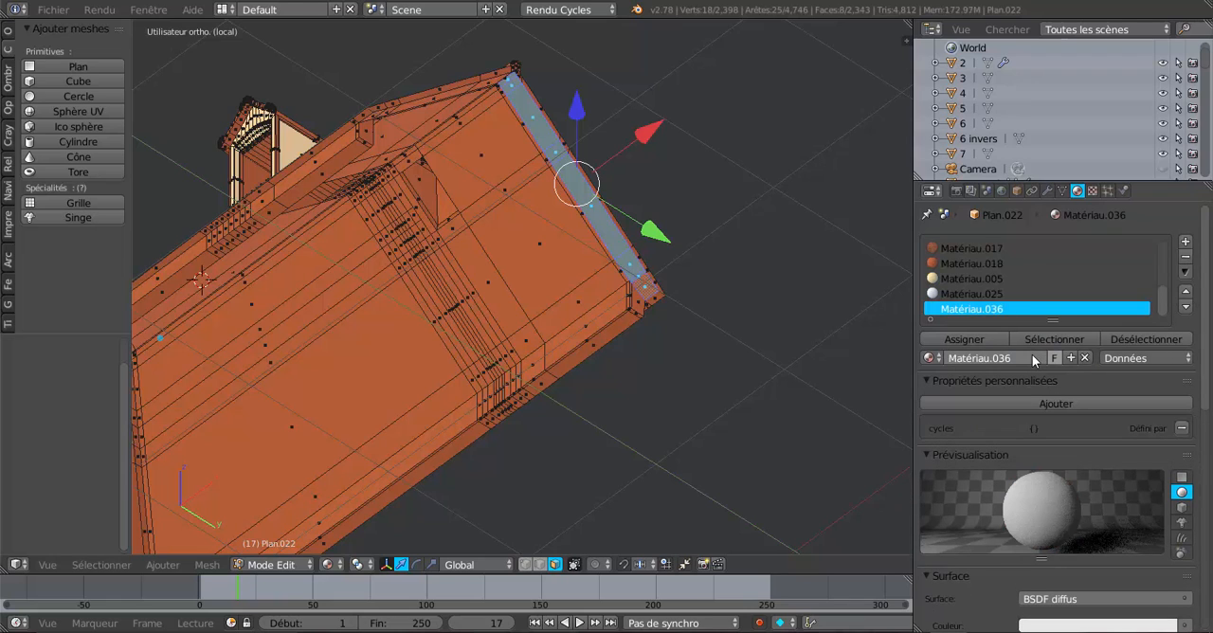
Set the new material's diffuse color to an image texture and load frisette 2.jpg from the Desktop folder.
scroll(1033, 374, "down", 3)
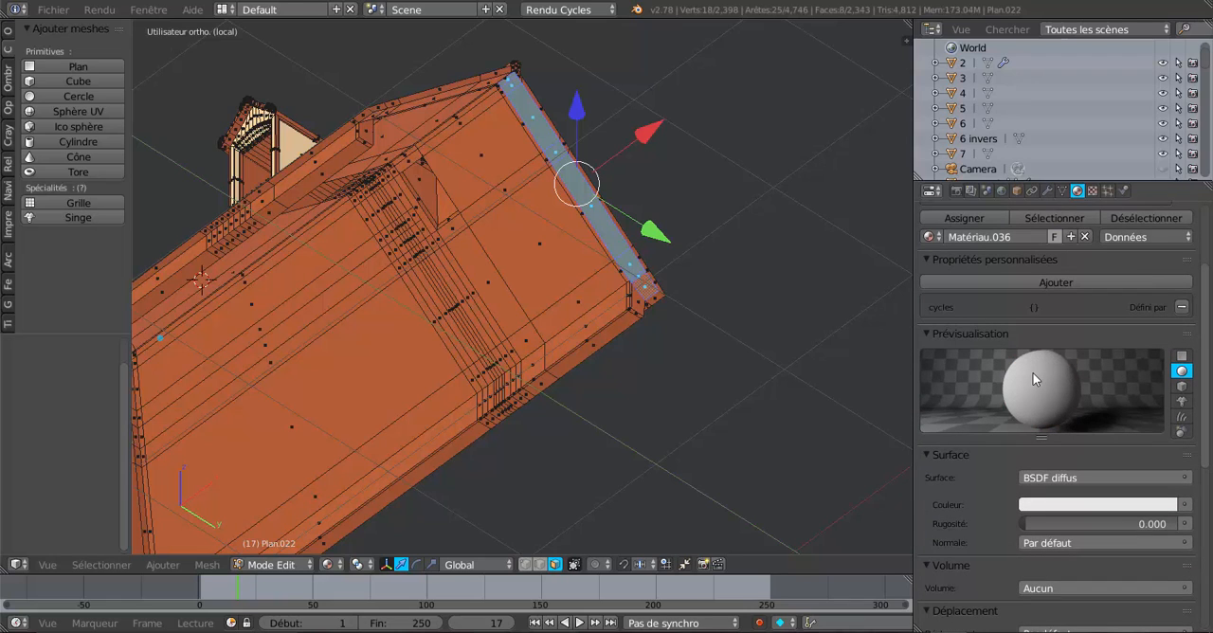
left_click(1185, 506)
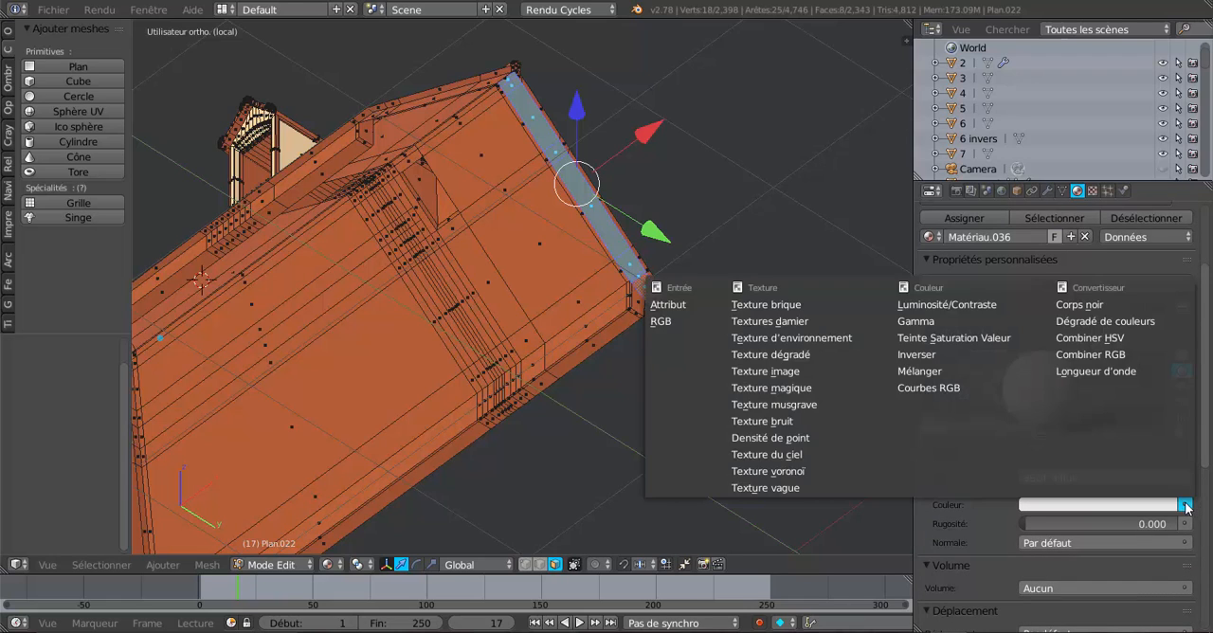
left_click(768, 371)
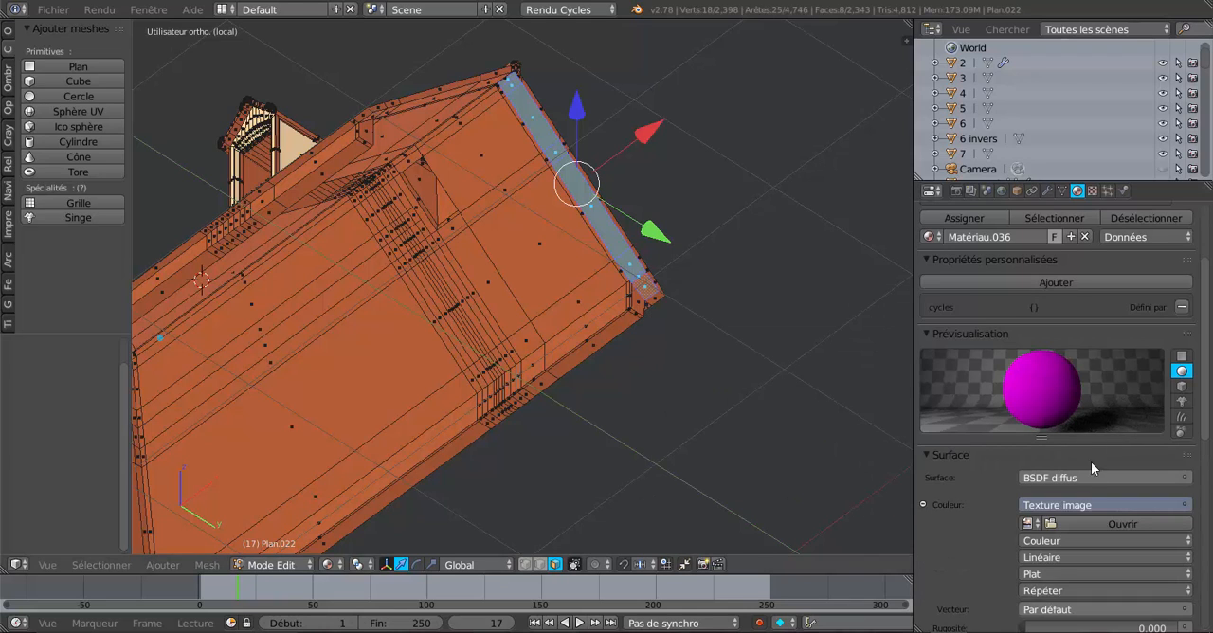
scroll(1090, 464, "down", 3)
left_click(1102, 402)
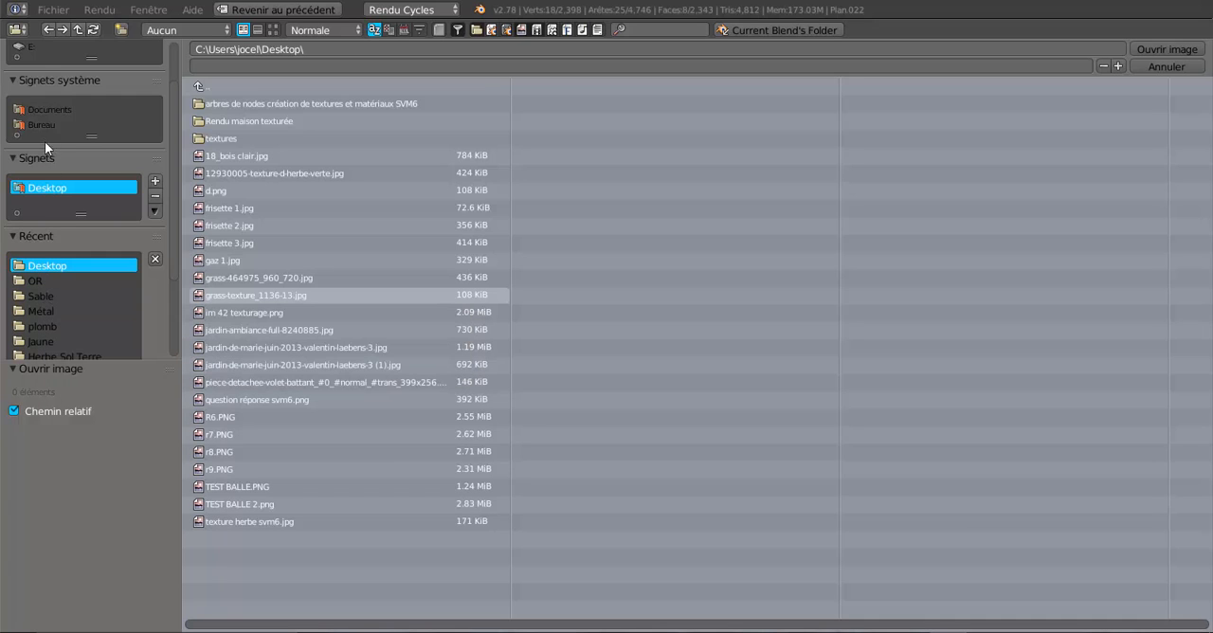
left_click(274, 29)
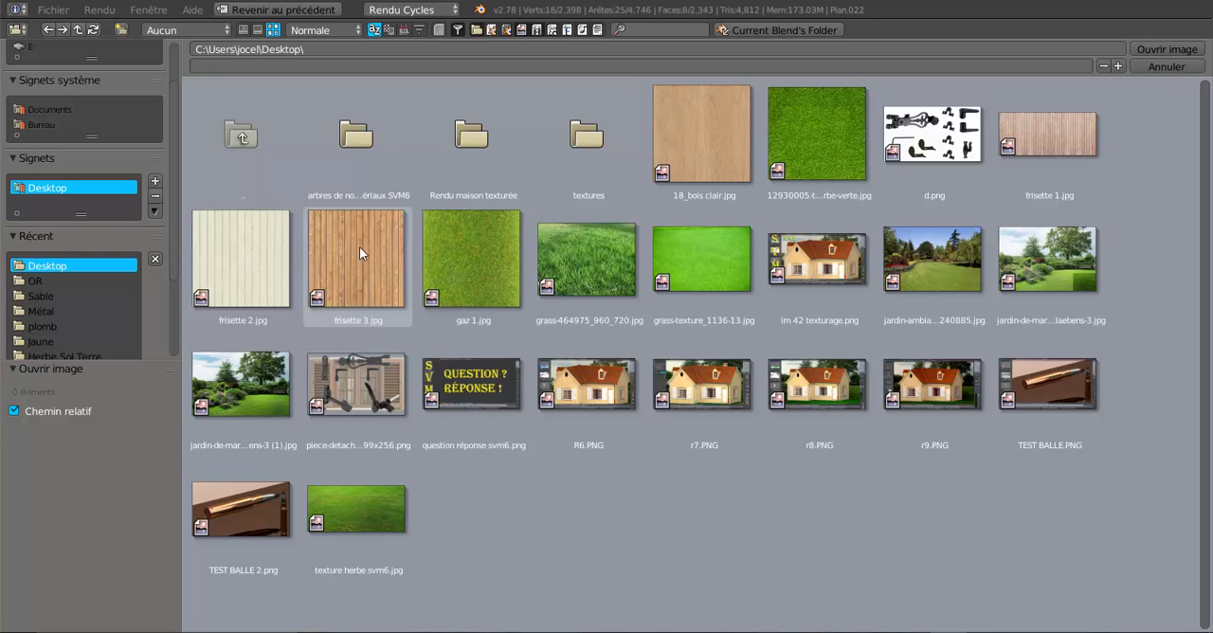
left_click(238, 257)
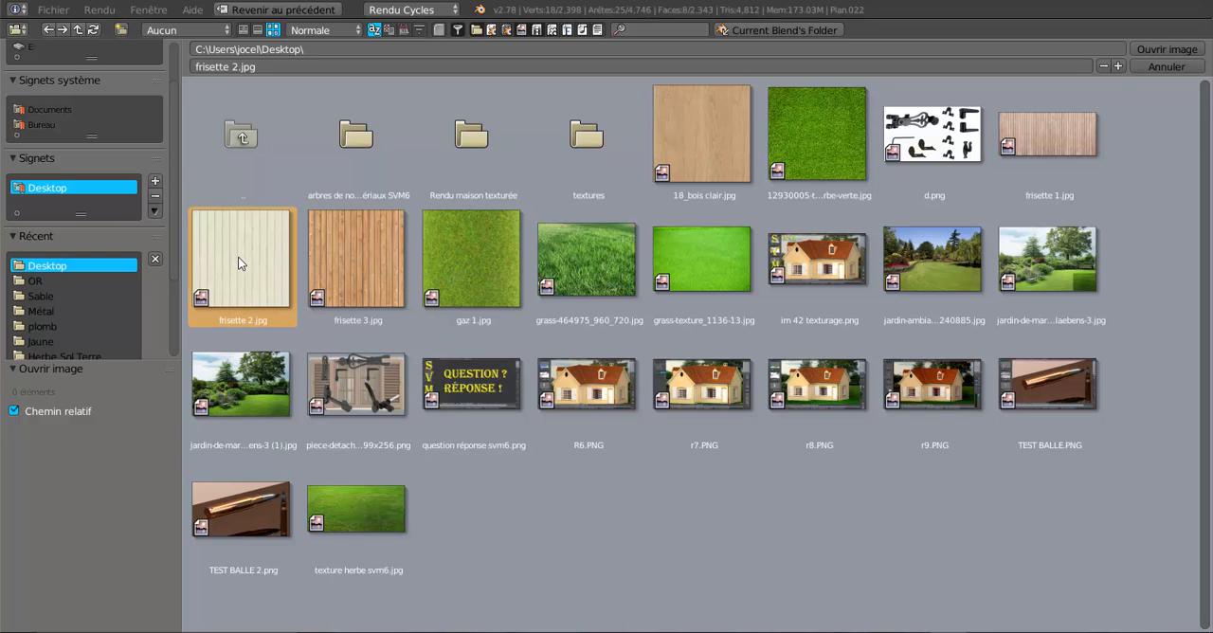
left_click(1163, 50)
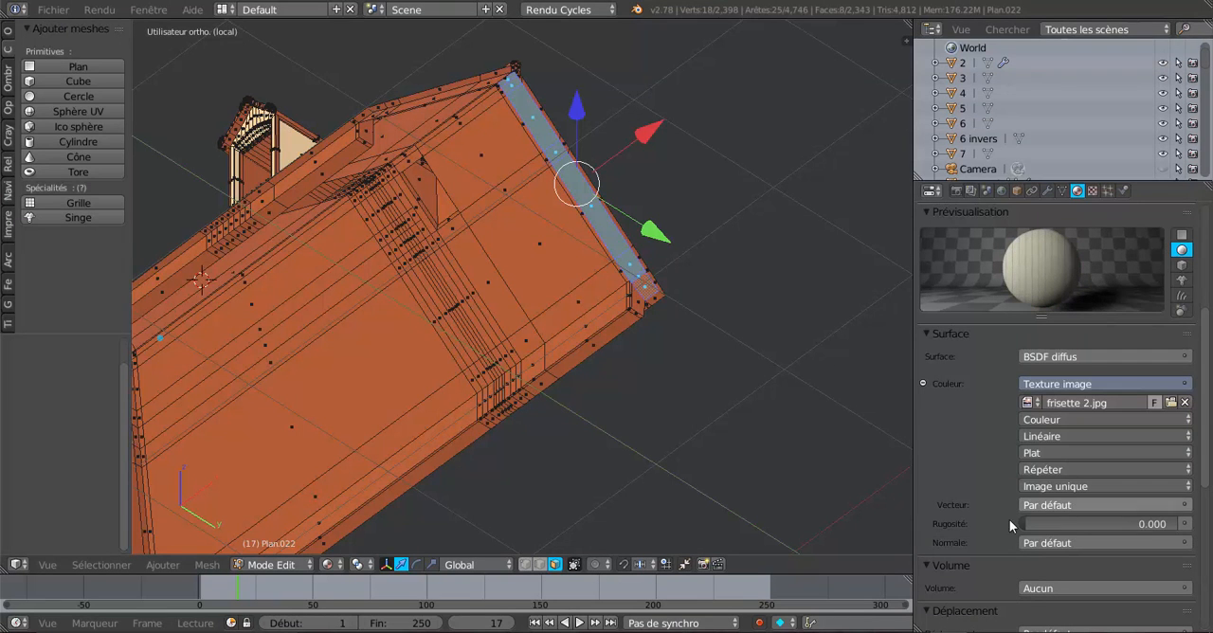
Set the image texture's vector to UV texture coordinates and assign the material to the selected overhang faces.
left_click(1172, 486)
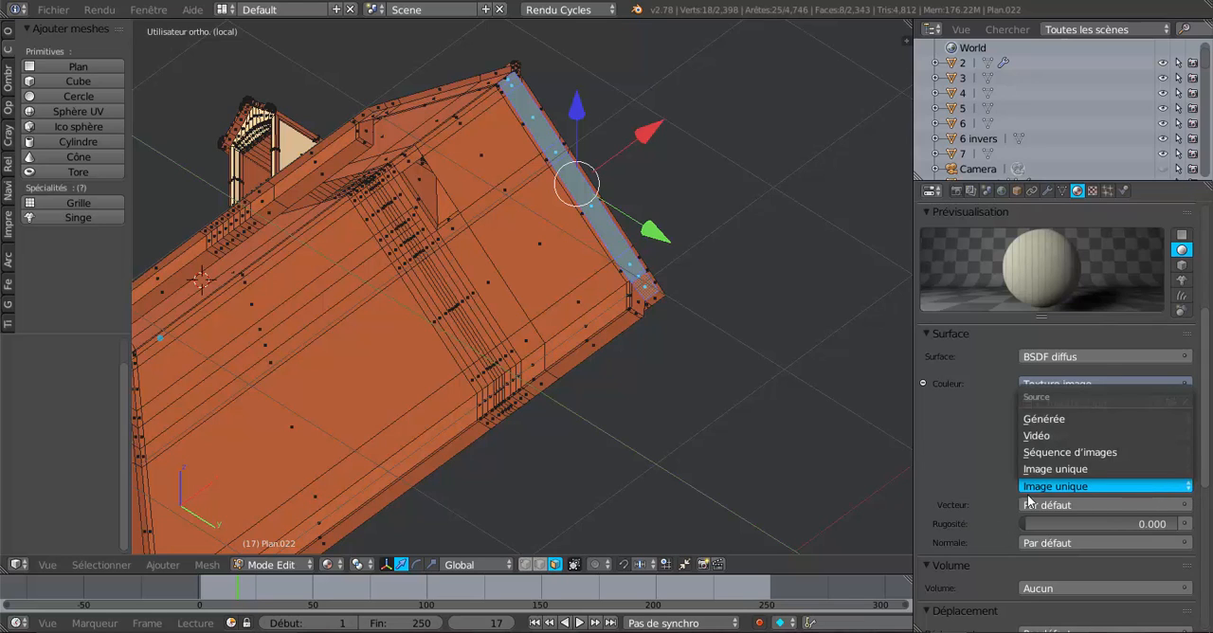
left_click(1183, 507)
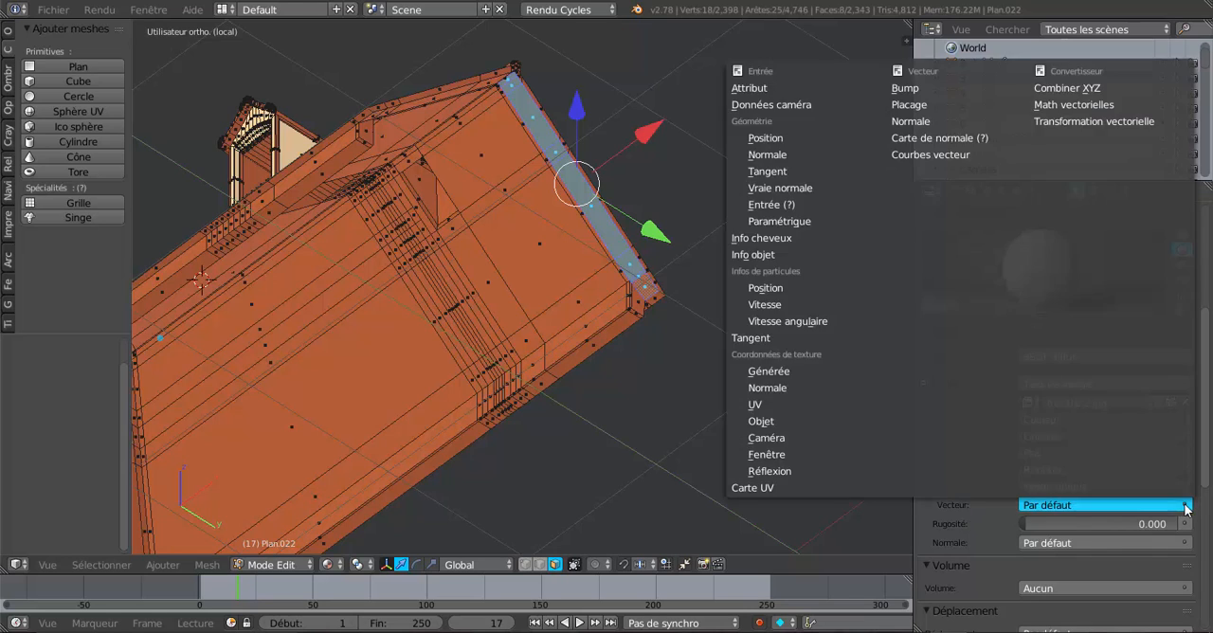
left_click(764, 405)
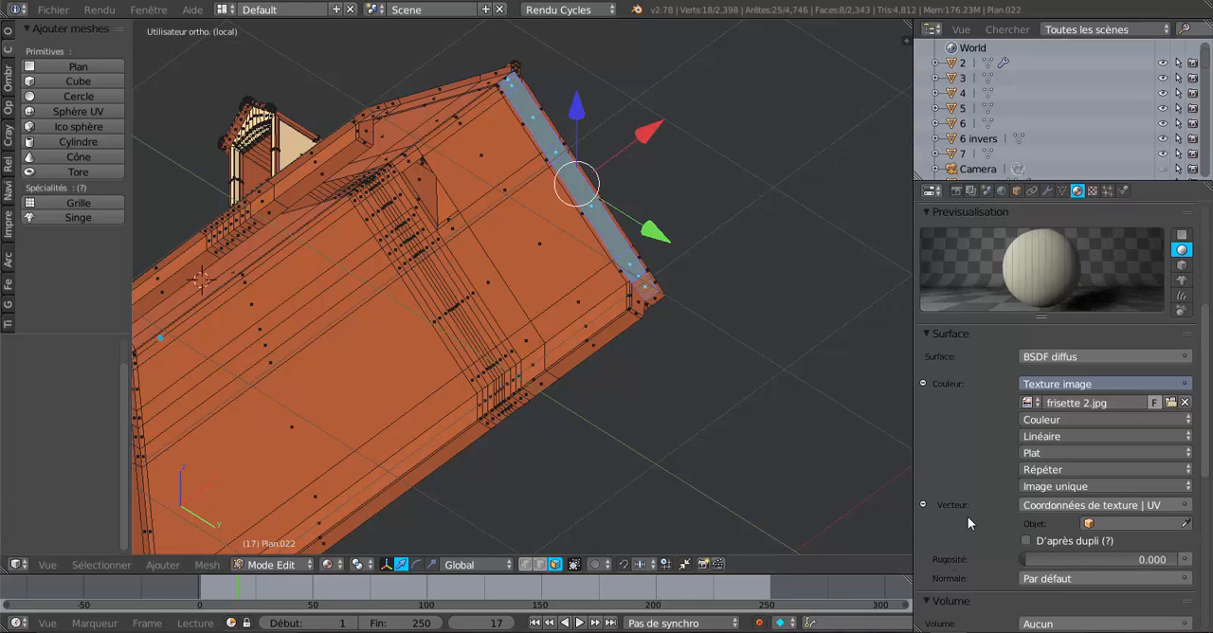
scroll(968, 517, "up", 5)
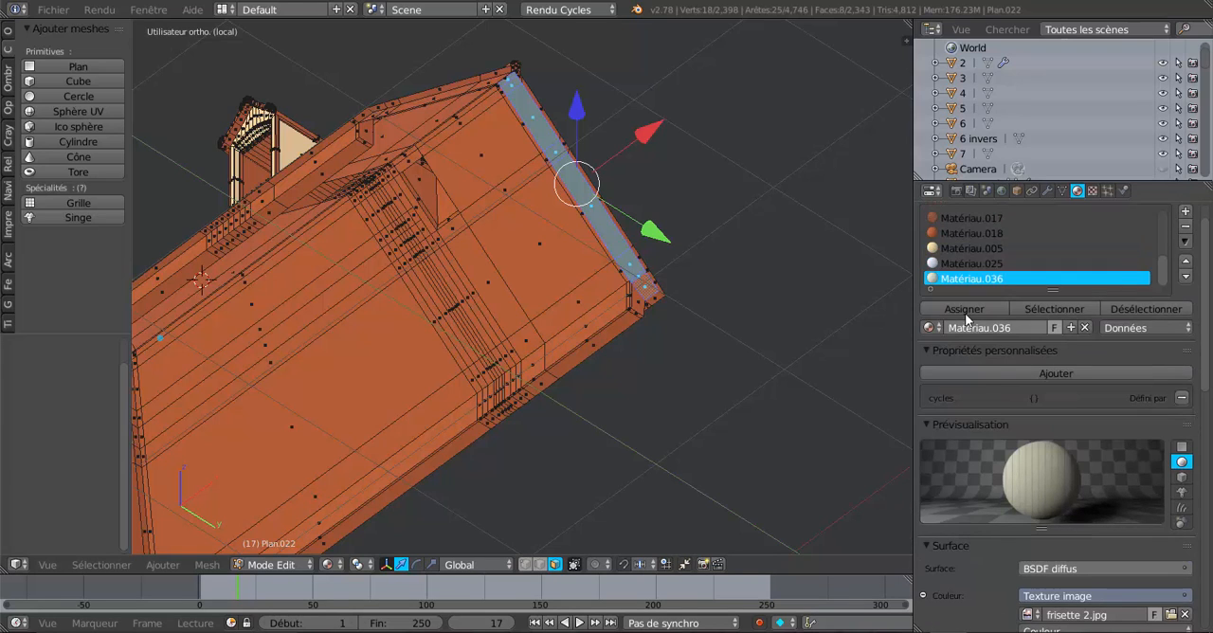
left_click(963, 309)
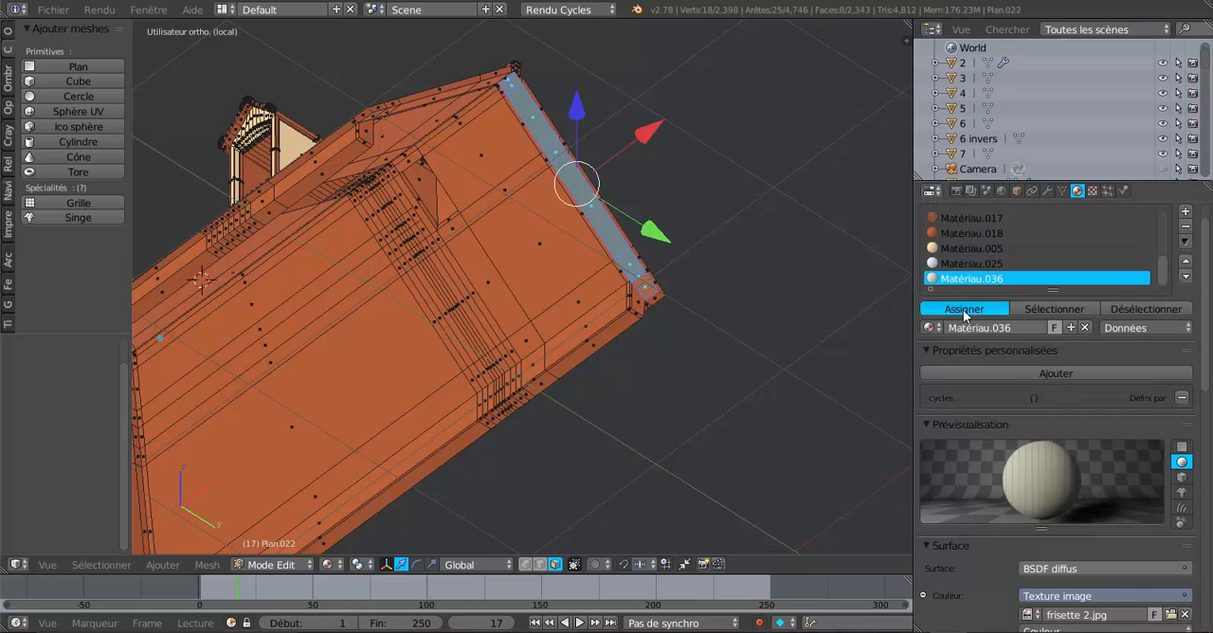
Unwrap the UVs of the selected overhang faces with the standard Unwrap and inspect the panelling texture on them.
scroll(708, 317, "up", 4)
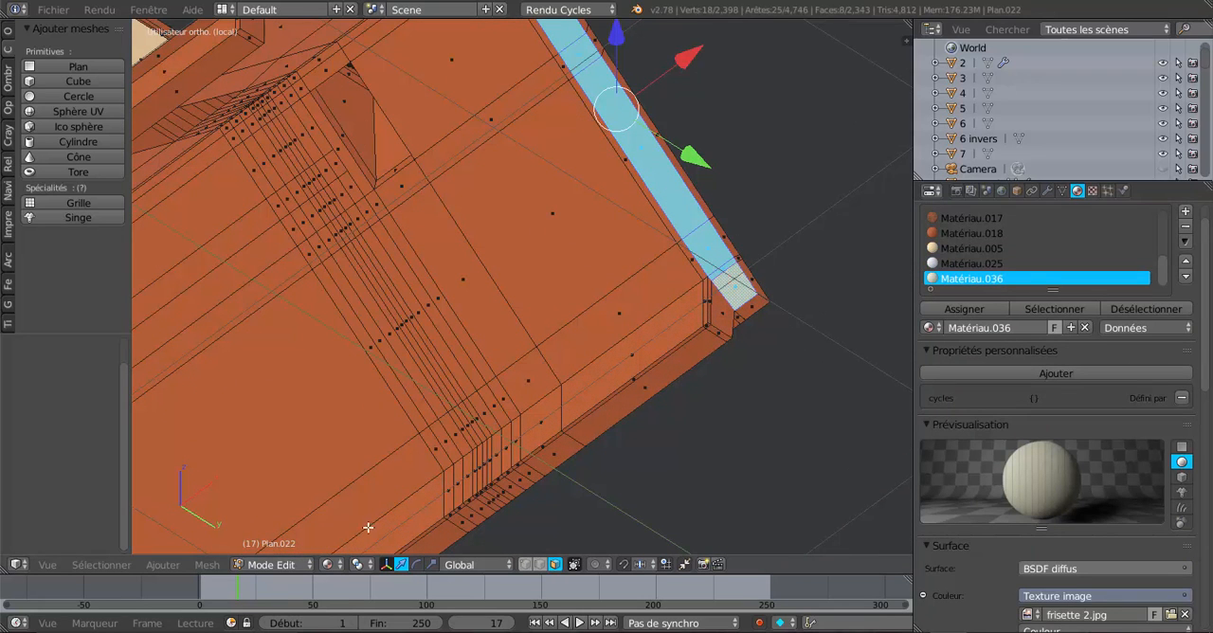
left_click(206, 565)
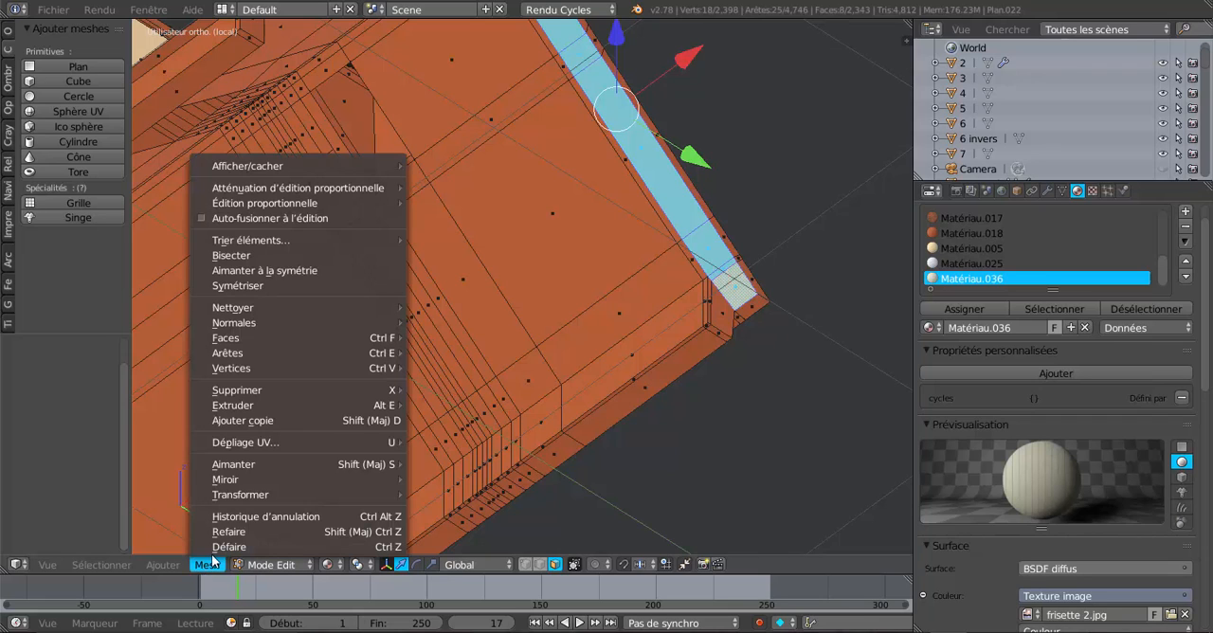
mouse_move(221, 443)
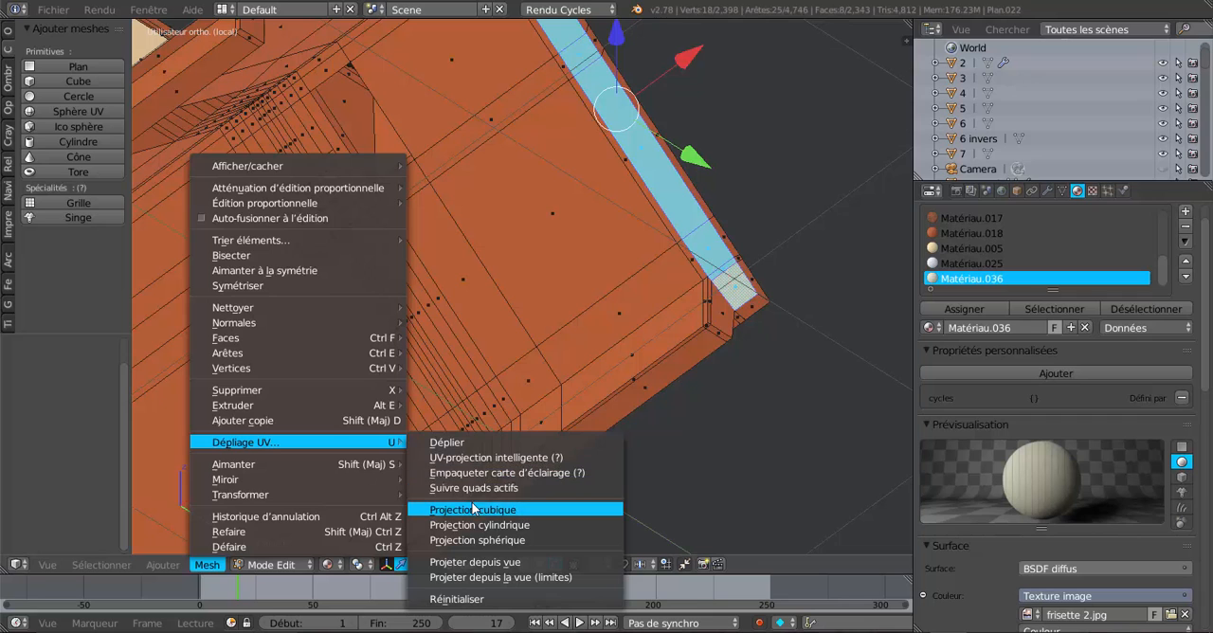
left_click(459, 449)
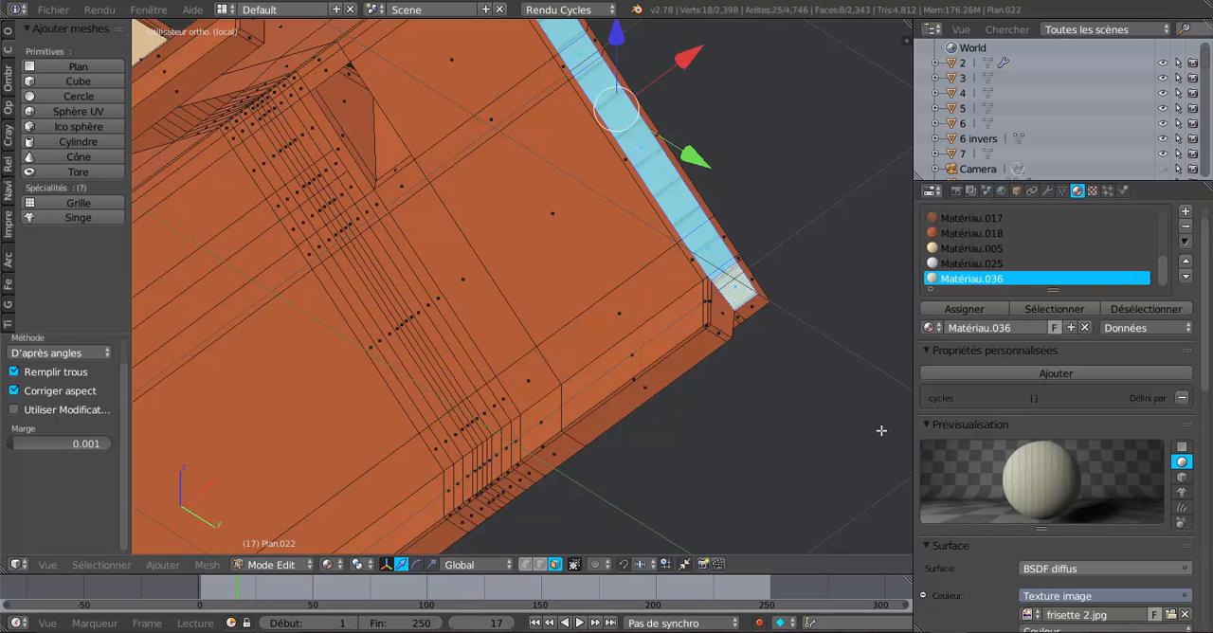
middle_click_drag(882, 430, 797, 409)
scroll(824, 246, "up", 3)
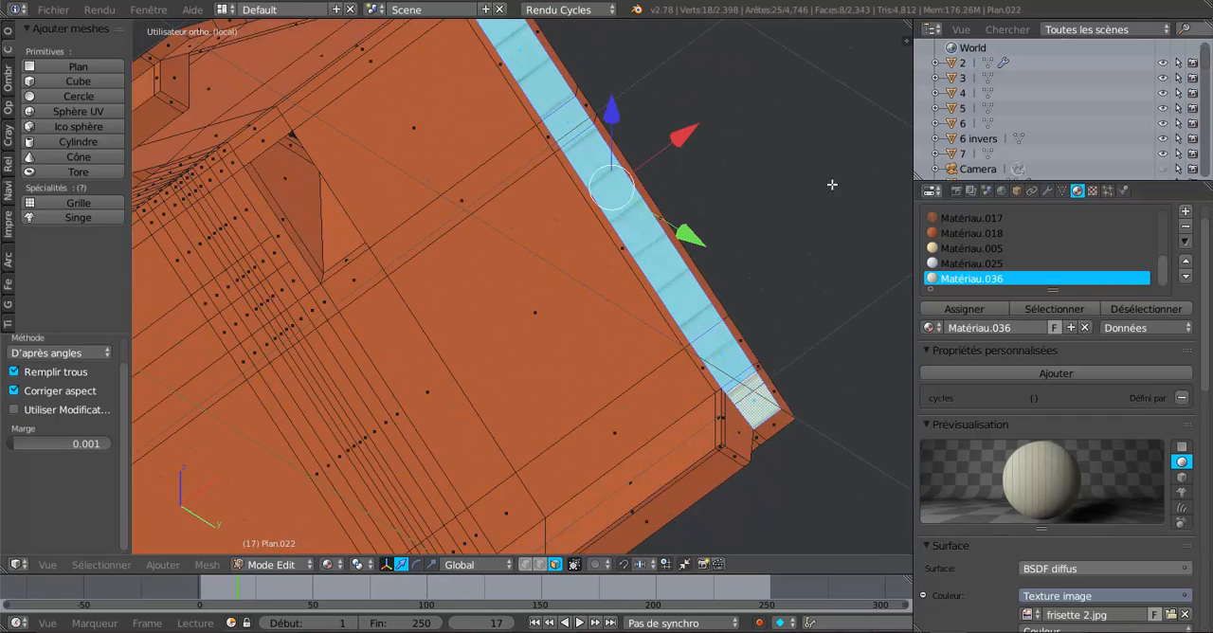
Split the 3D view side by side, turn the new area into a UV/Image editor, hide its tool shelf and widen it.
scroll(847, 241, "down", 2)
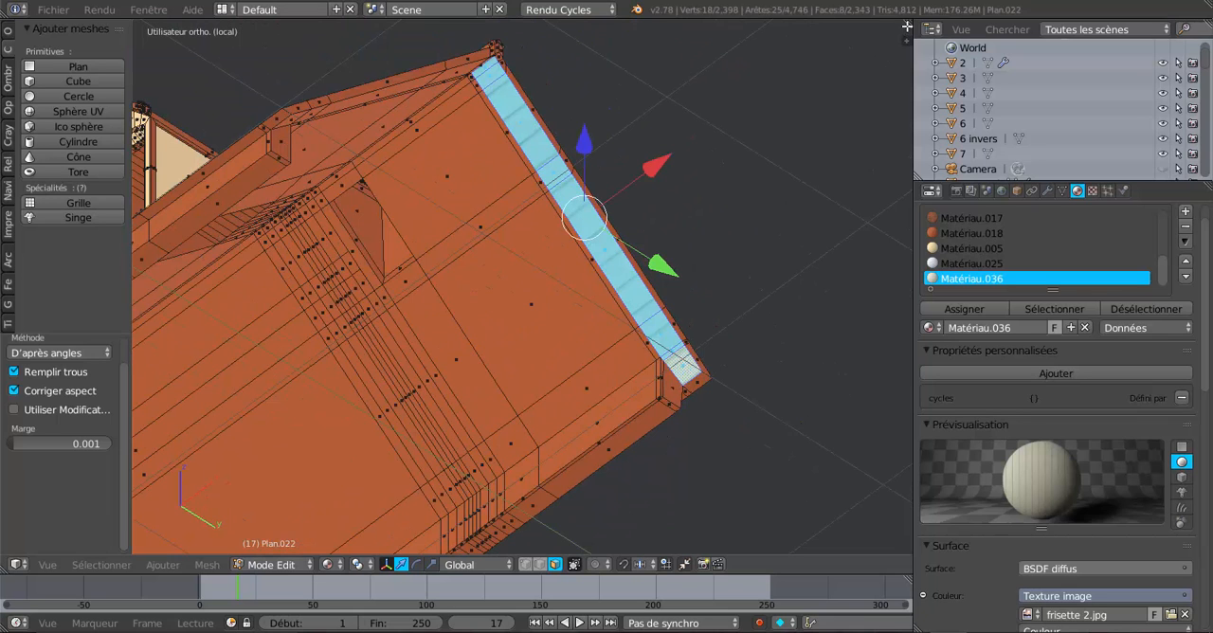
left_click_drag(906, 28, 703, 57)
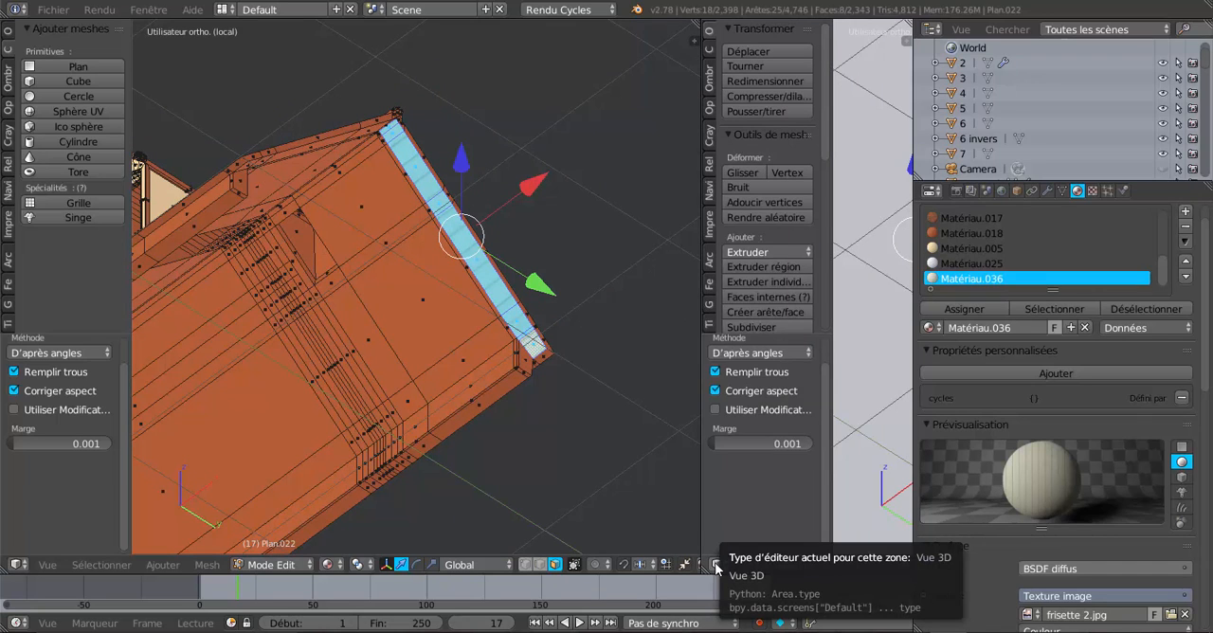
left_click(716, 566)
left_click(786, 446)
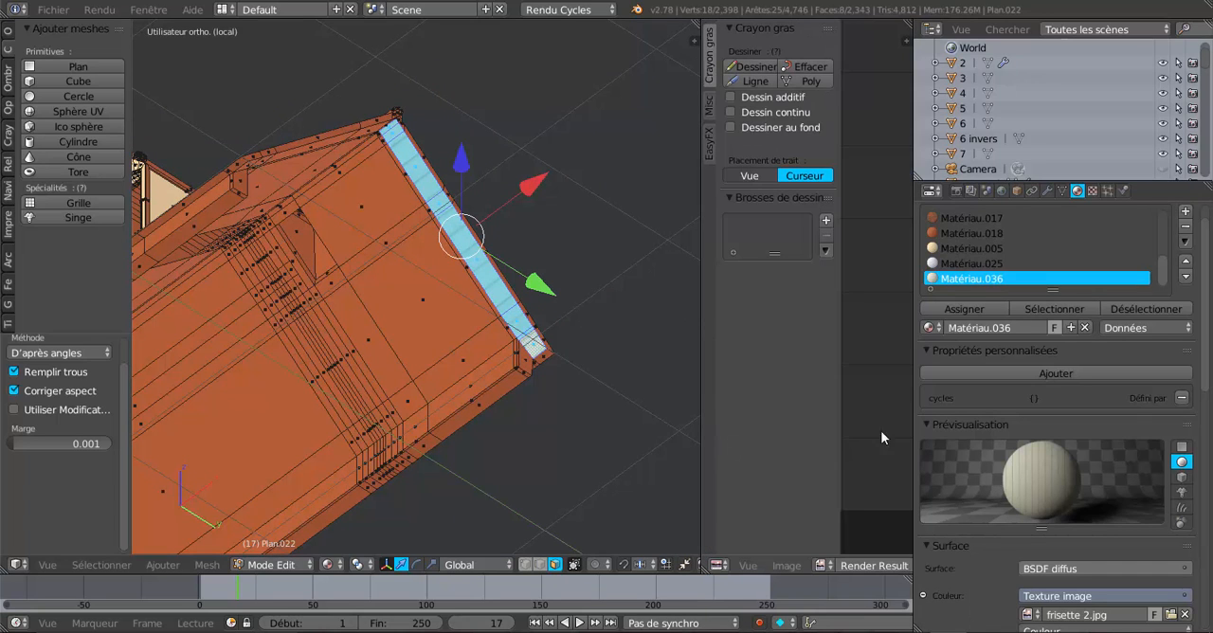
left_click_drag(840, 368, 697, 405)
left_click_drag(911, 350, 1092, 353)
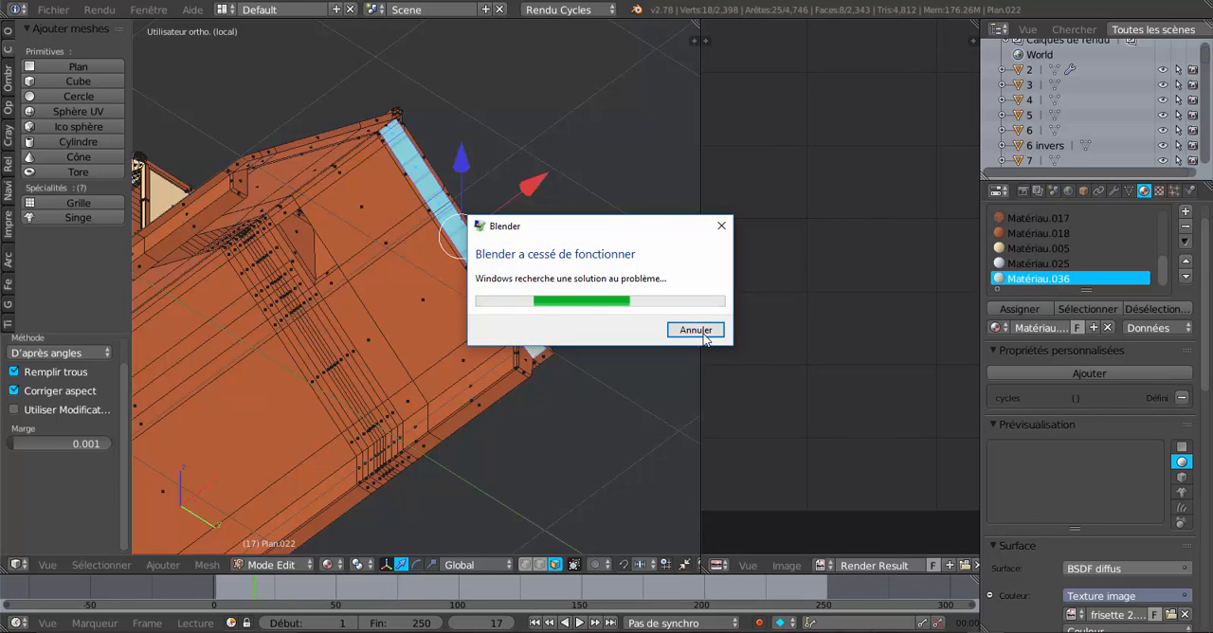
Cancel the search for a solution to the crash and close the stopped program.
left_click(696, 331)
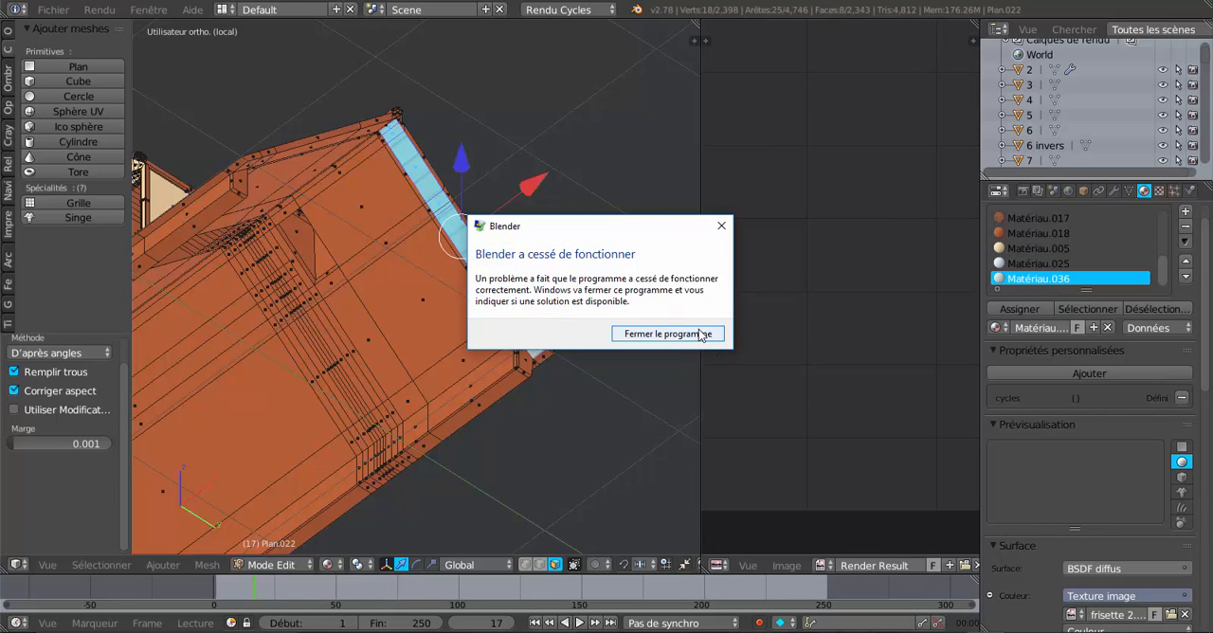
left_click(702, 333)
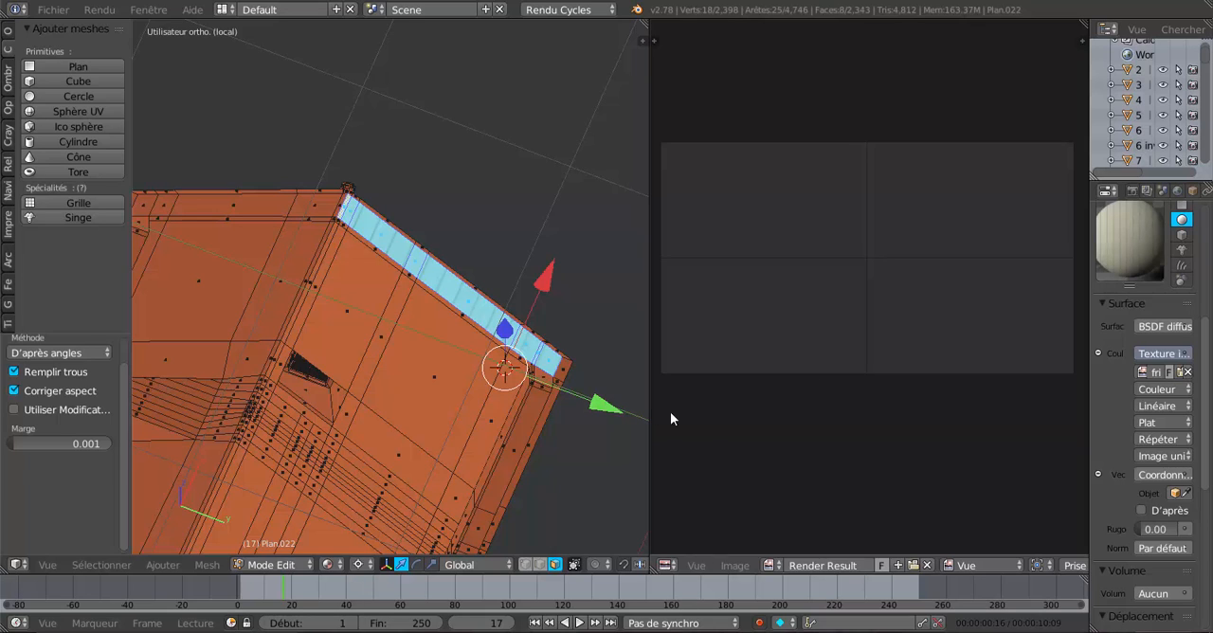
Display frisette 2.jpg behind the overhang's UVs in the UV/Image editor.
left_click(772, 565)
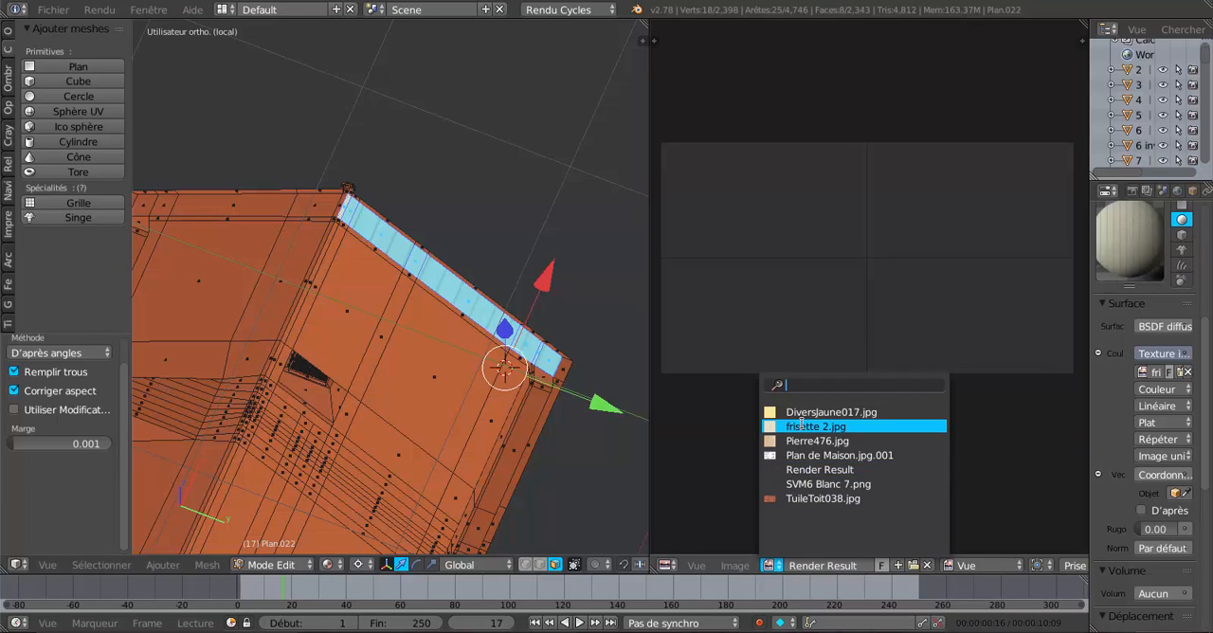
left_click(802, 427)
scroll(845, 408, "up", 3)
scroll(848, 407, "down", 1)
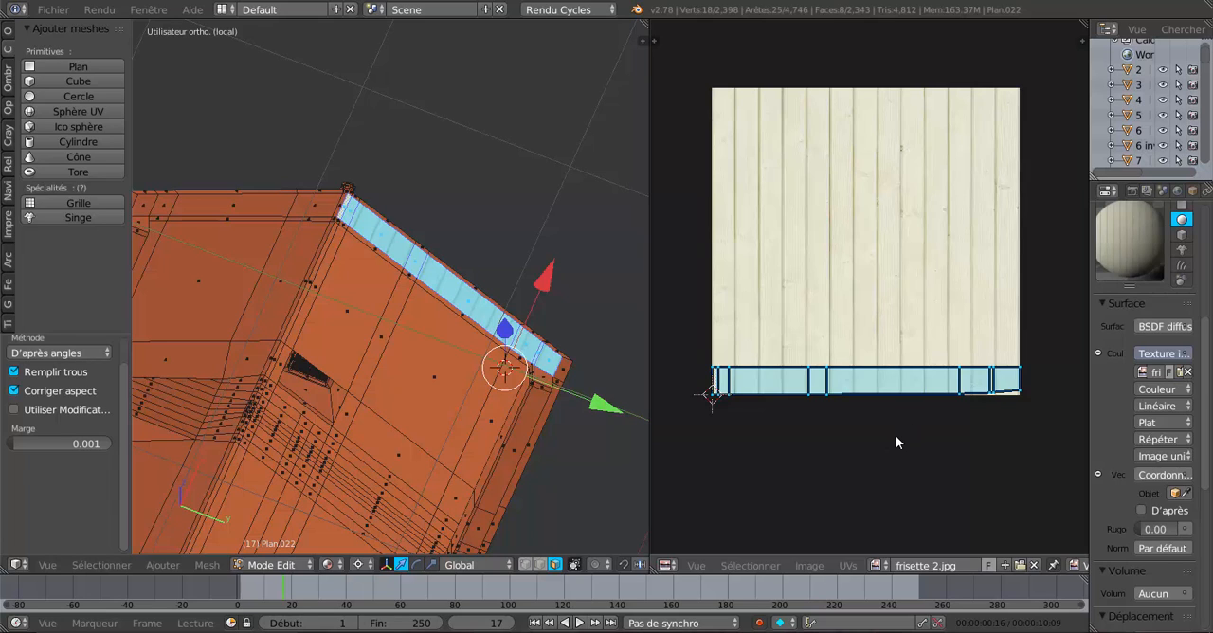
Scale the overhang's UVs by about 2.380 along X only and check the board width on the model.
key("s")
key("x")
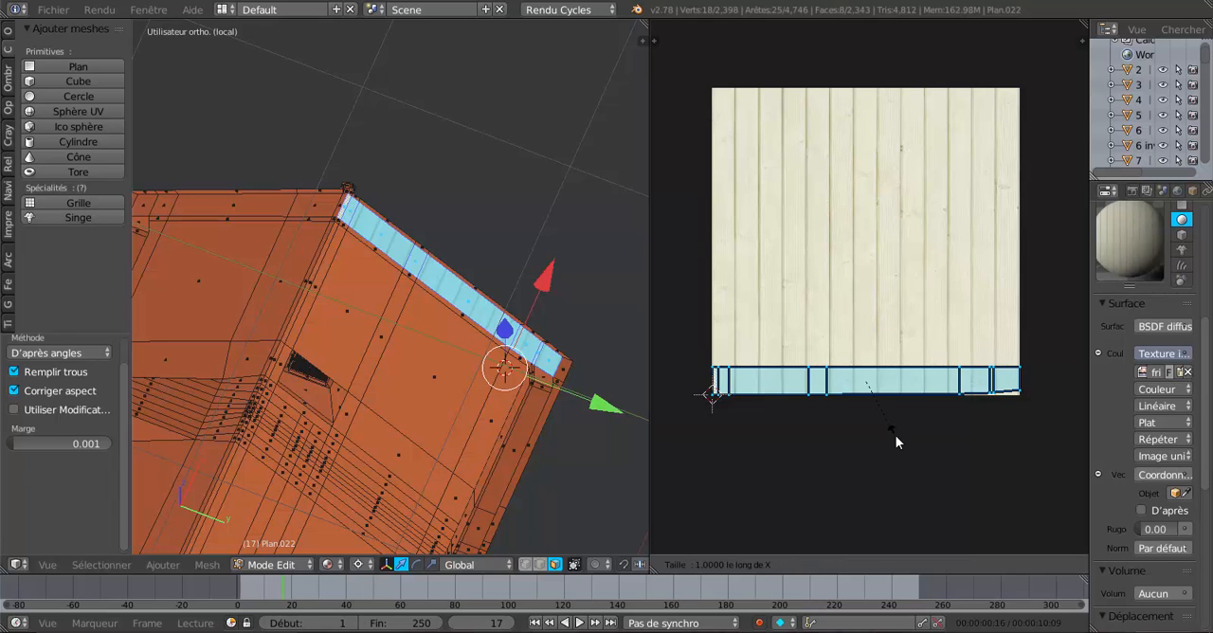
left_click(900, 525)
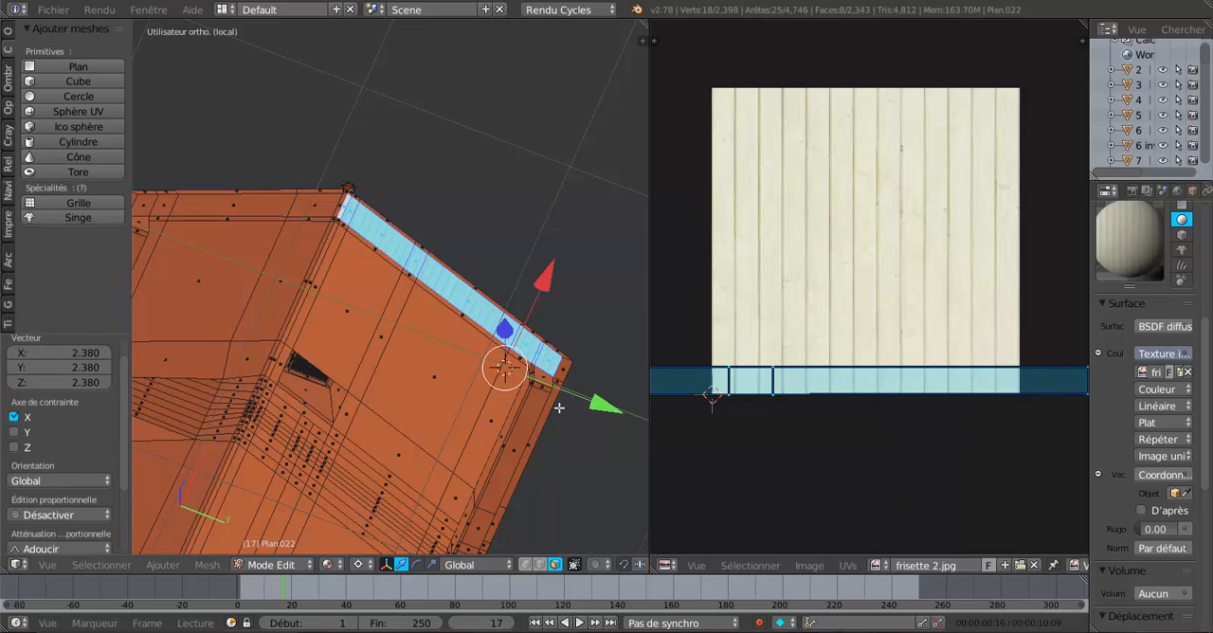
scroll(563, 369, "up", 5)
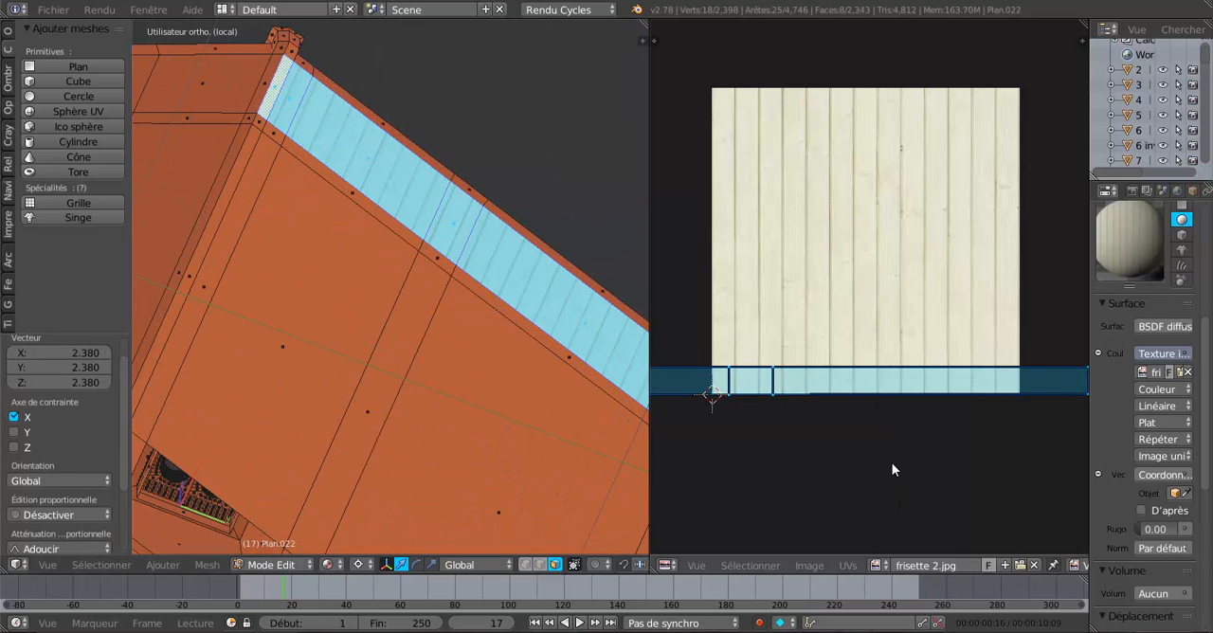
Scale the overhang's UVs uniformly by about 1.516 and inspect the panelling along the overhang.
key("s")
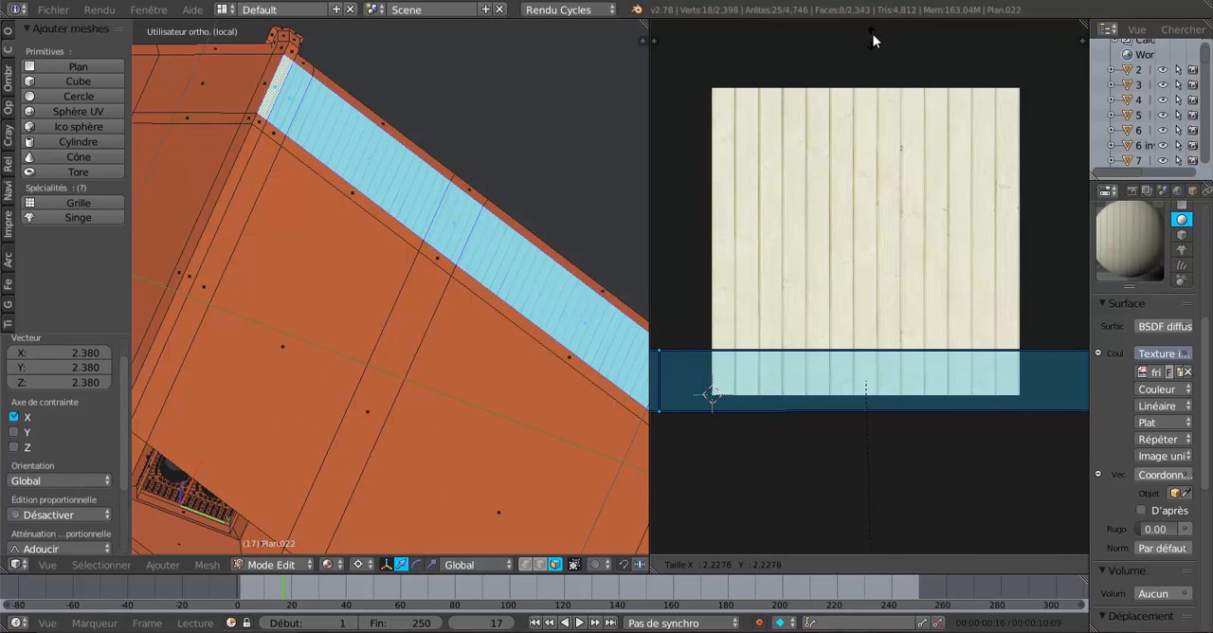
left_click(891, 513)
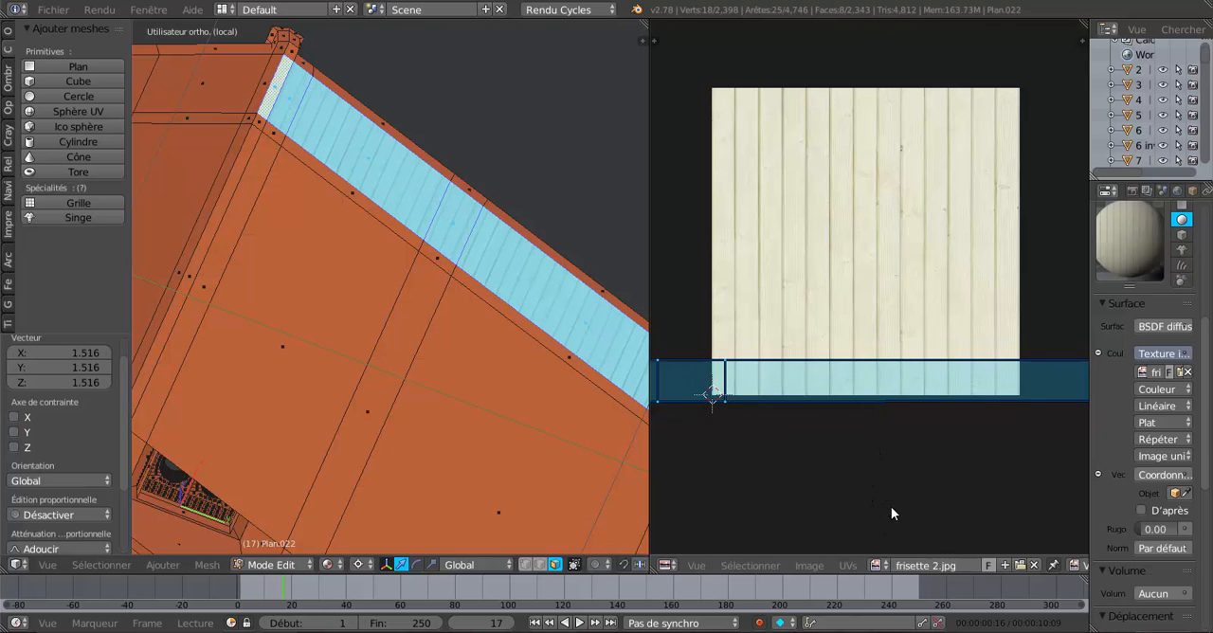
scroll(478, 283, "down", 2)
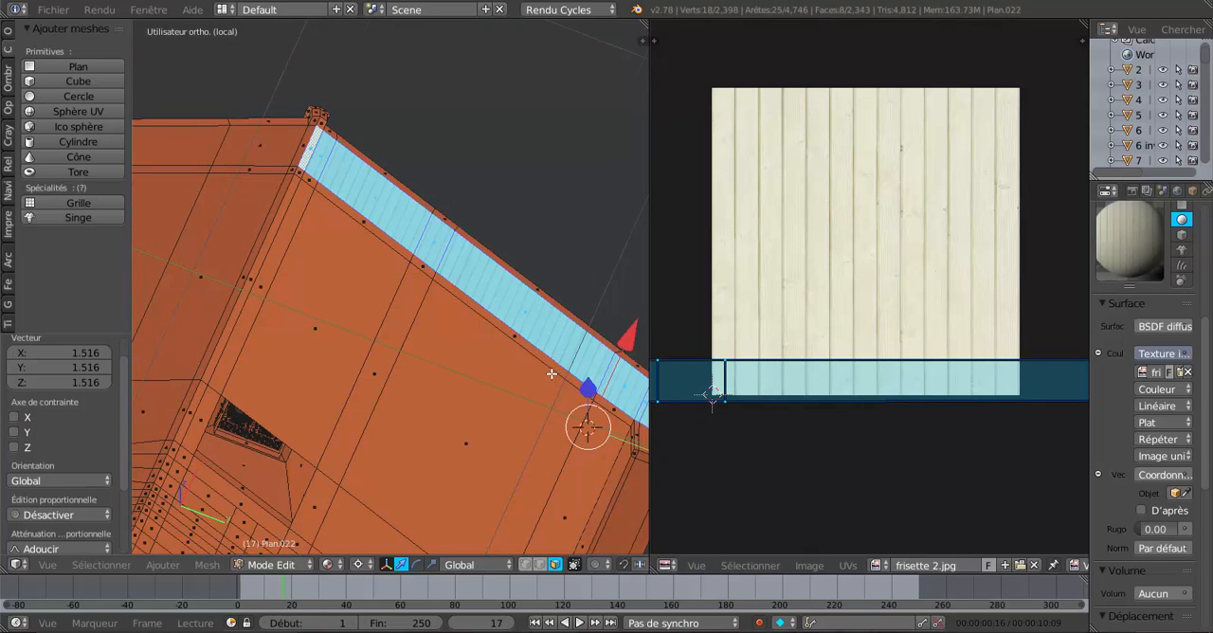
scroll(478, 285, "down", 2)
scroll(476, 294, "up", 3)
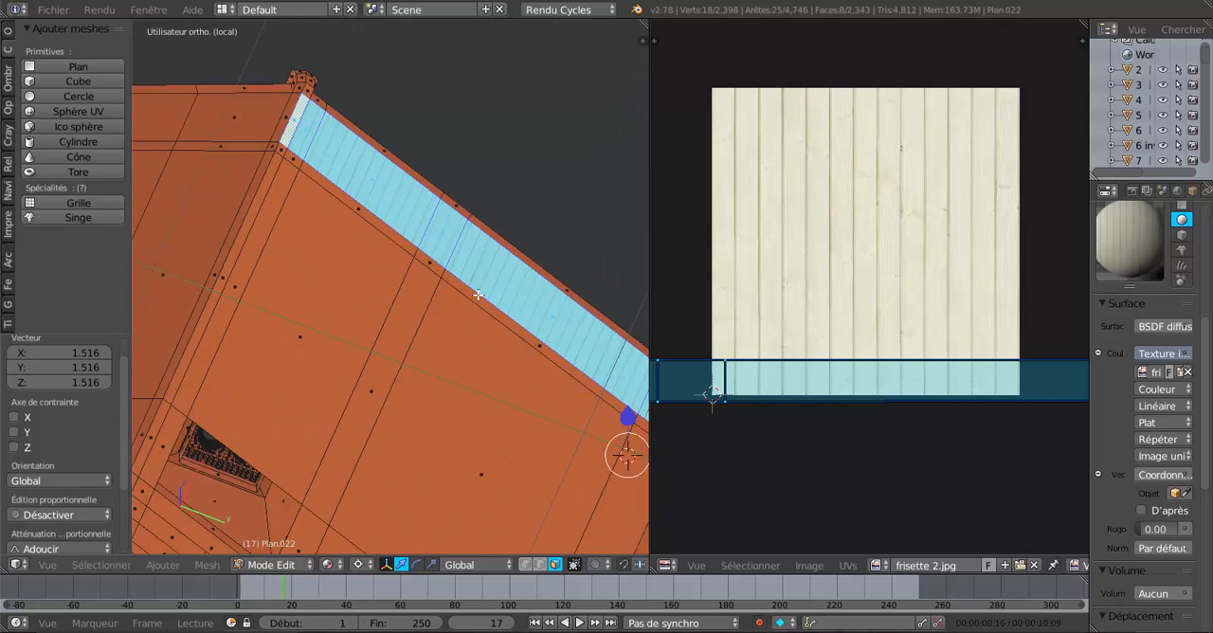
scroll(468, 280, "down", 3)
scroll(468, 279, "down", 2)
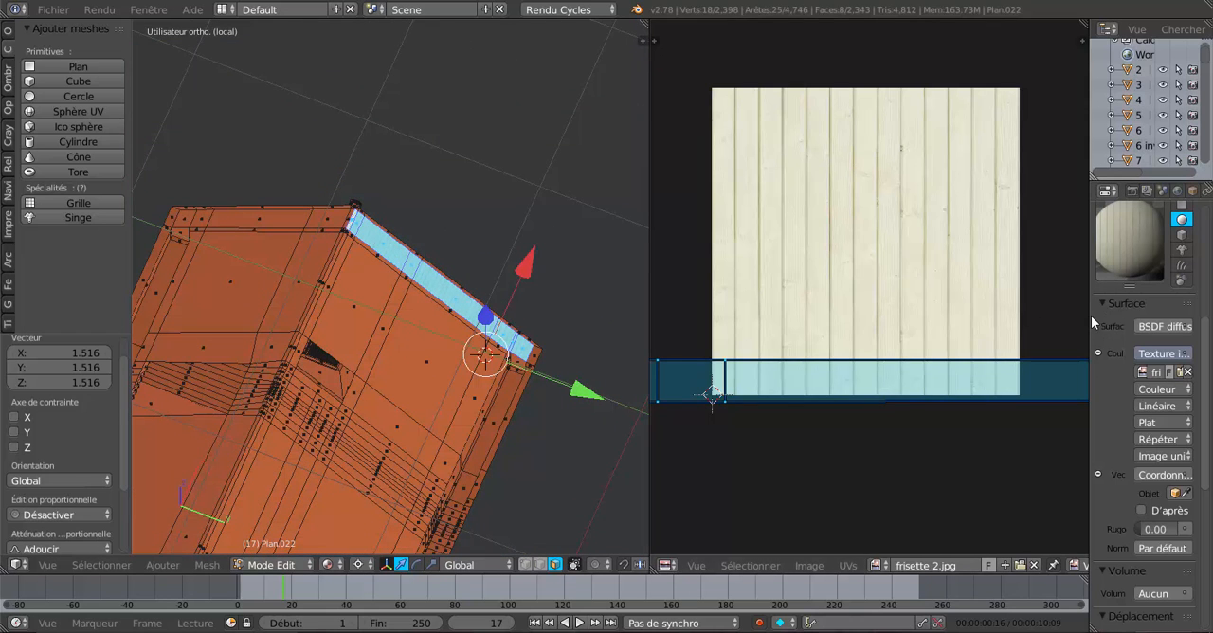
Widen the properties editor and select the five underside faces of the overhang on the other roof slope.
left_click_drag(1090, 316, 1014, 315)
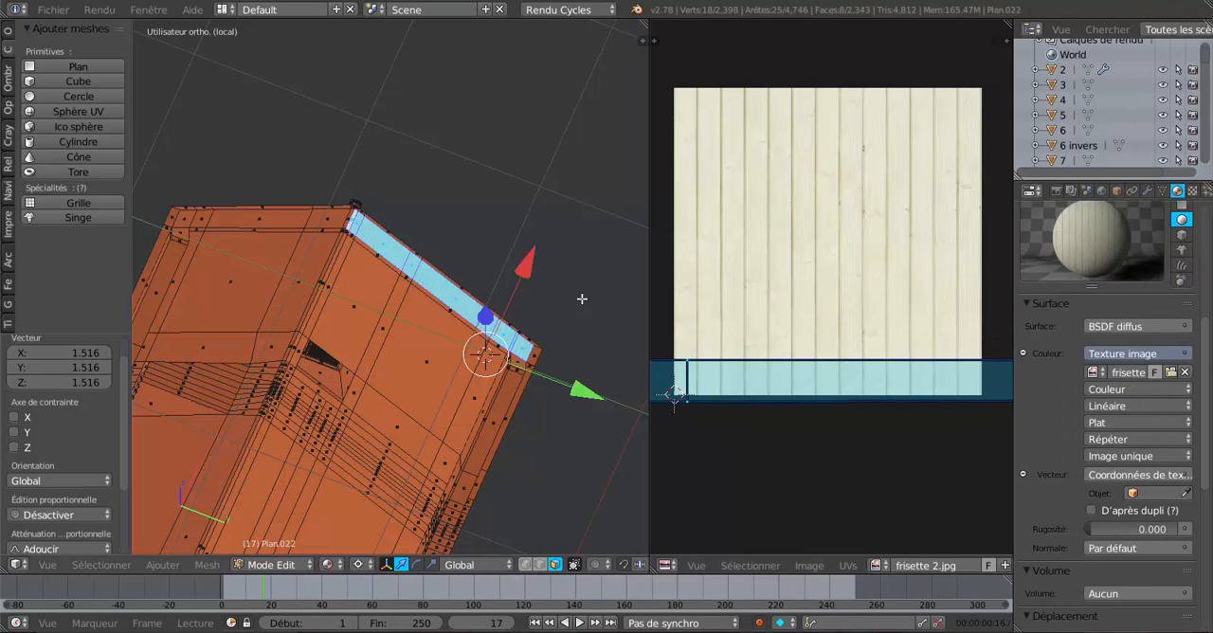
middle_click_drag(582, 299, 535, 276)
middle_click_drag(368, 291, 476, 282, "shift")
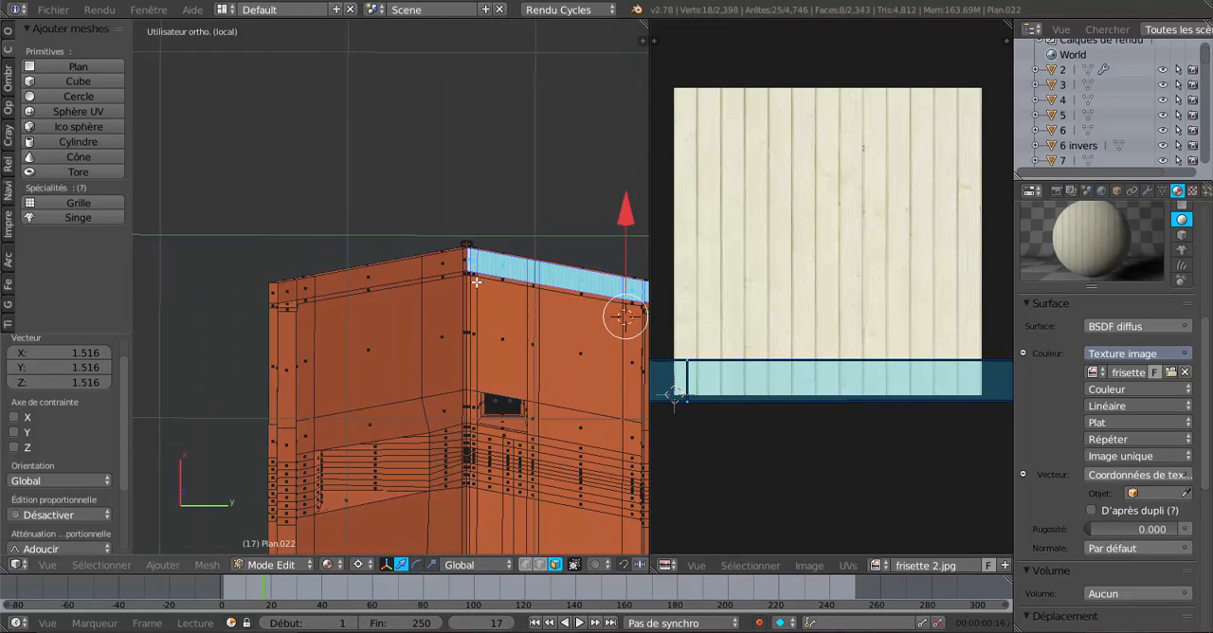
scroll(476, 282, "up", 5)
right_click(575, 224)
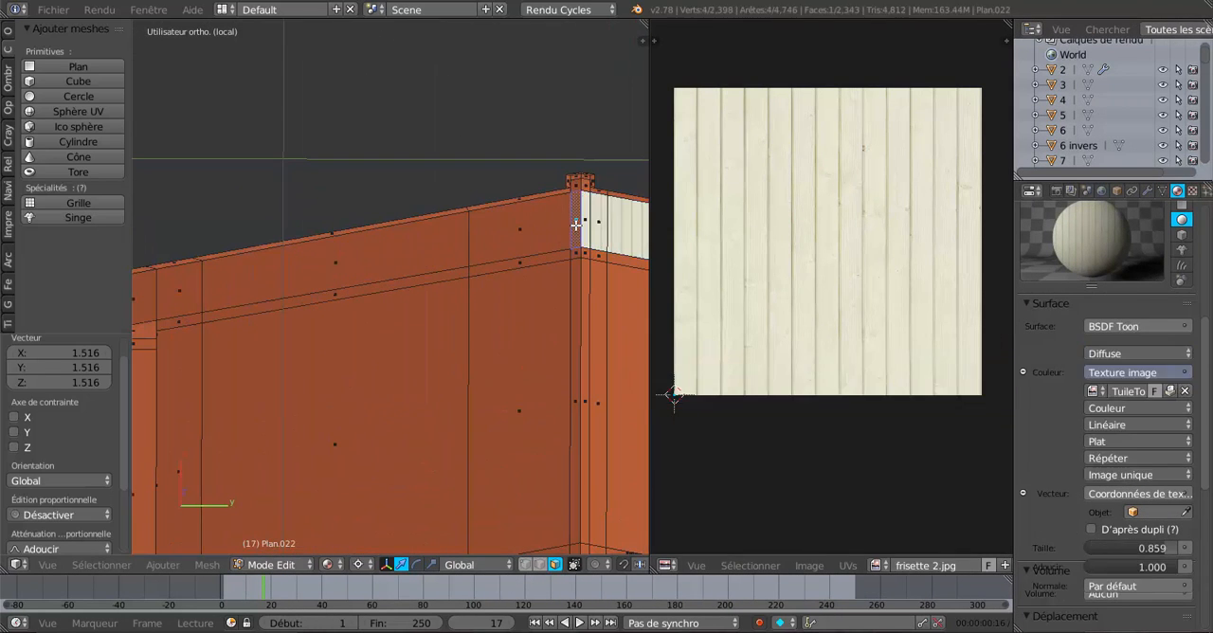
right_click(512, 239, "shift")
right_click(360, 268, "shift")
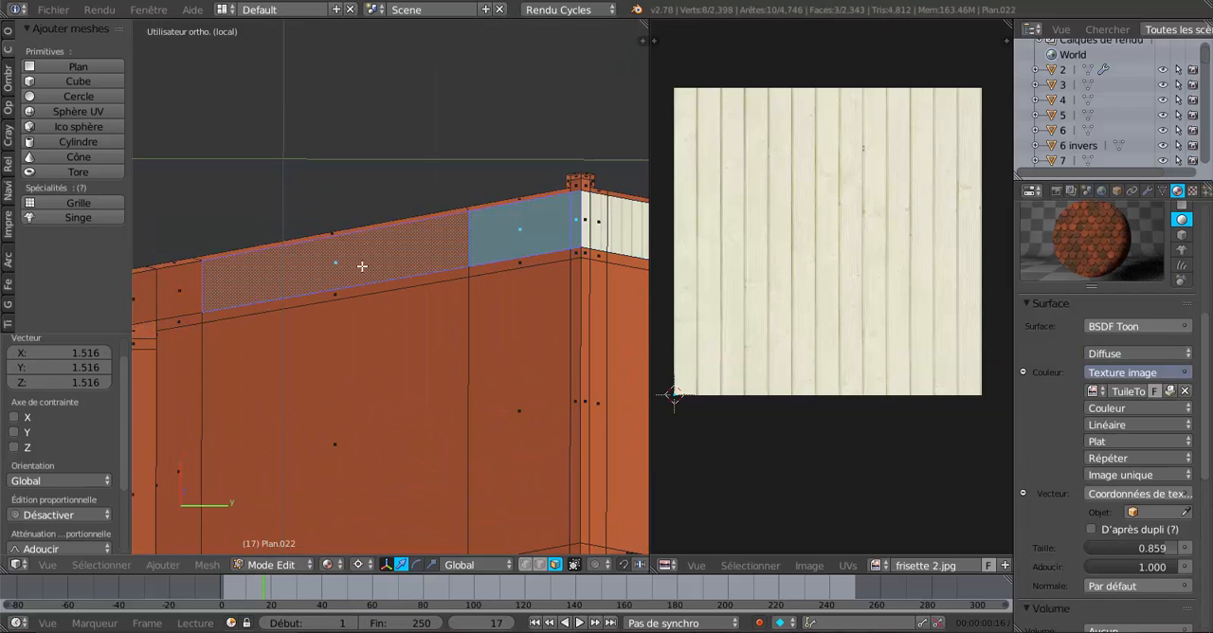
right_click(194, 293, "shift")
middle_click_drag(330, 280, 452, 283)
right_click(364, 285, "shift")
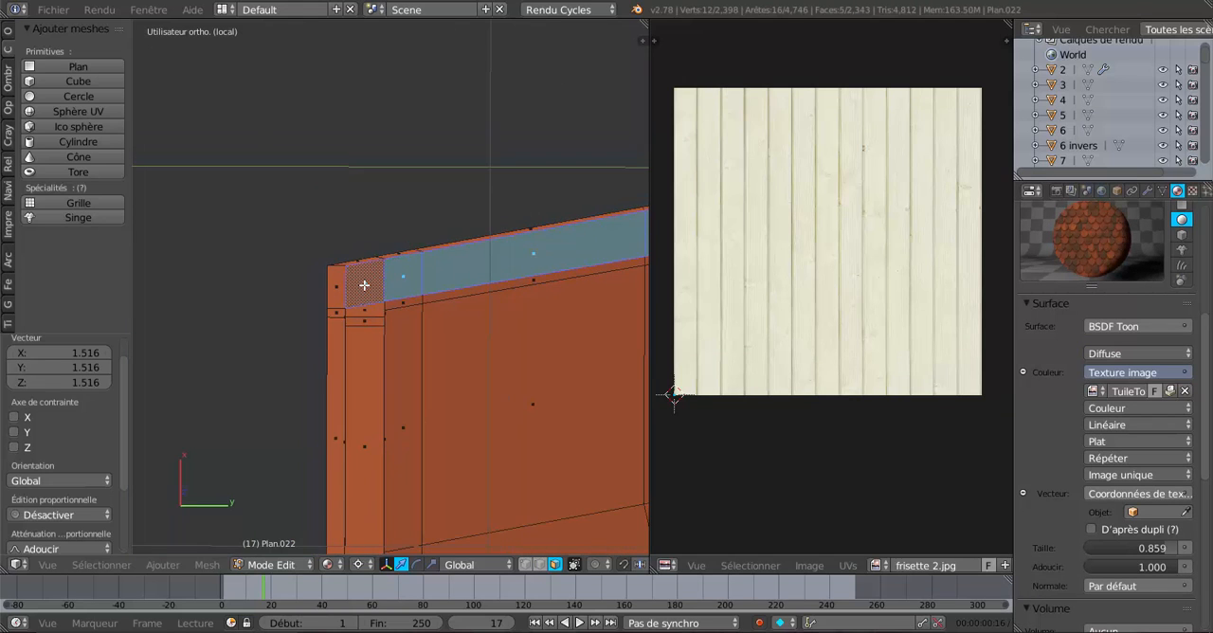
middle_click_drag(364, 284, 386, 363)
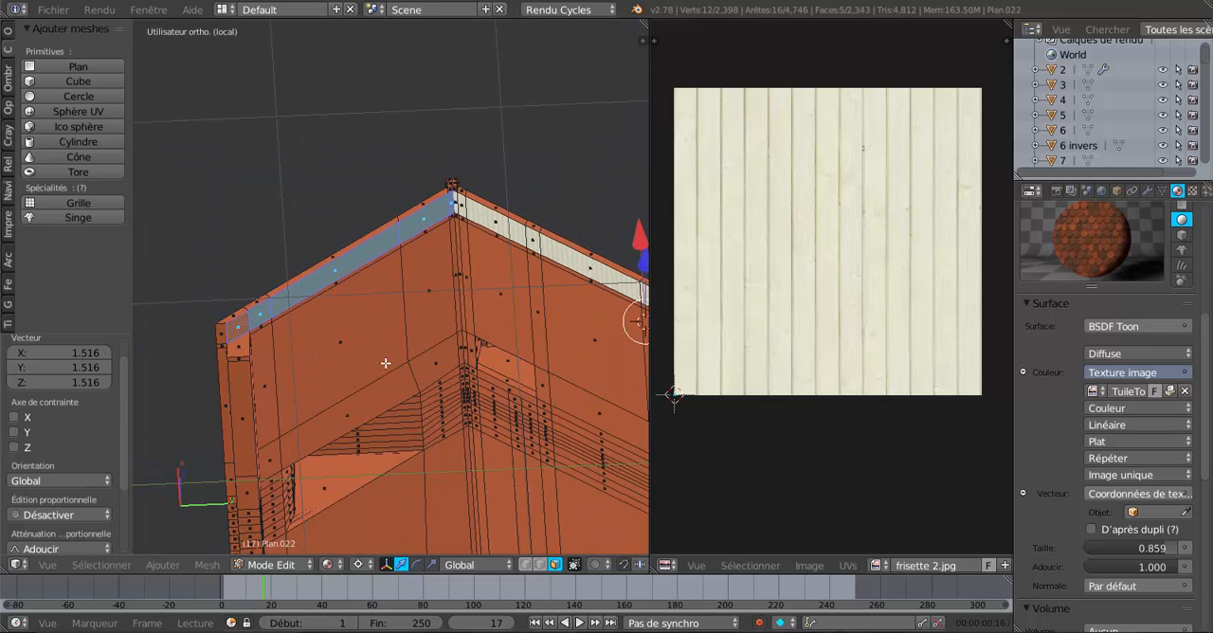
Unwrap the UVs of the five selected overhang faces with the standard Unwrap.
left_click(213, 566)
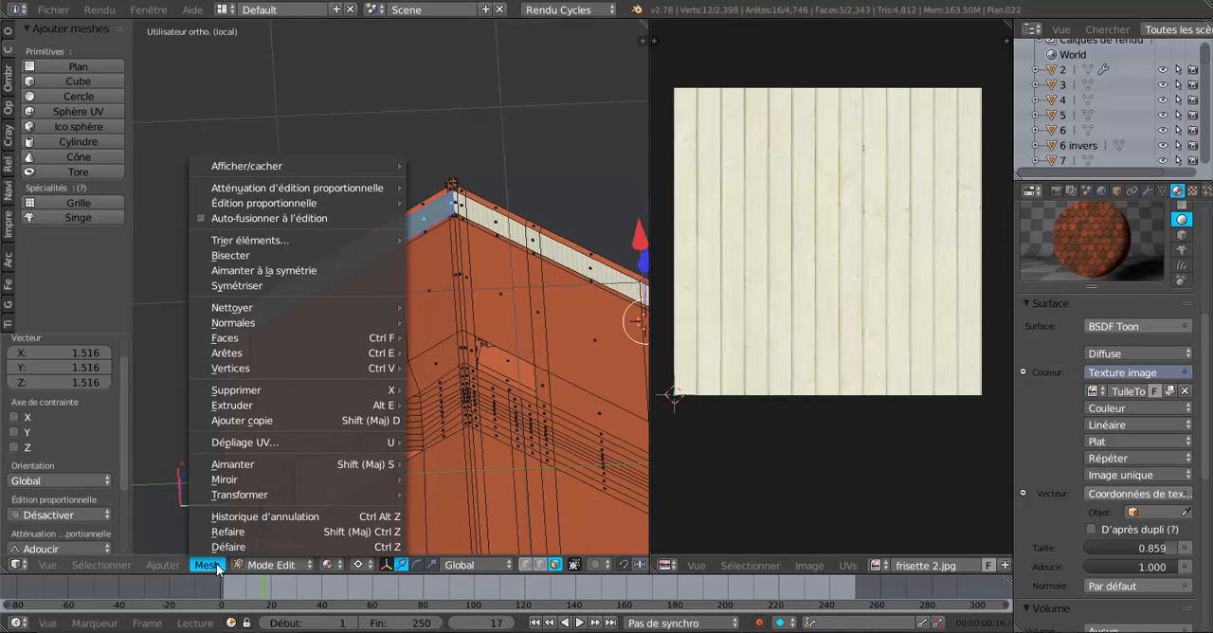
mouse_move(240, 445)
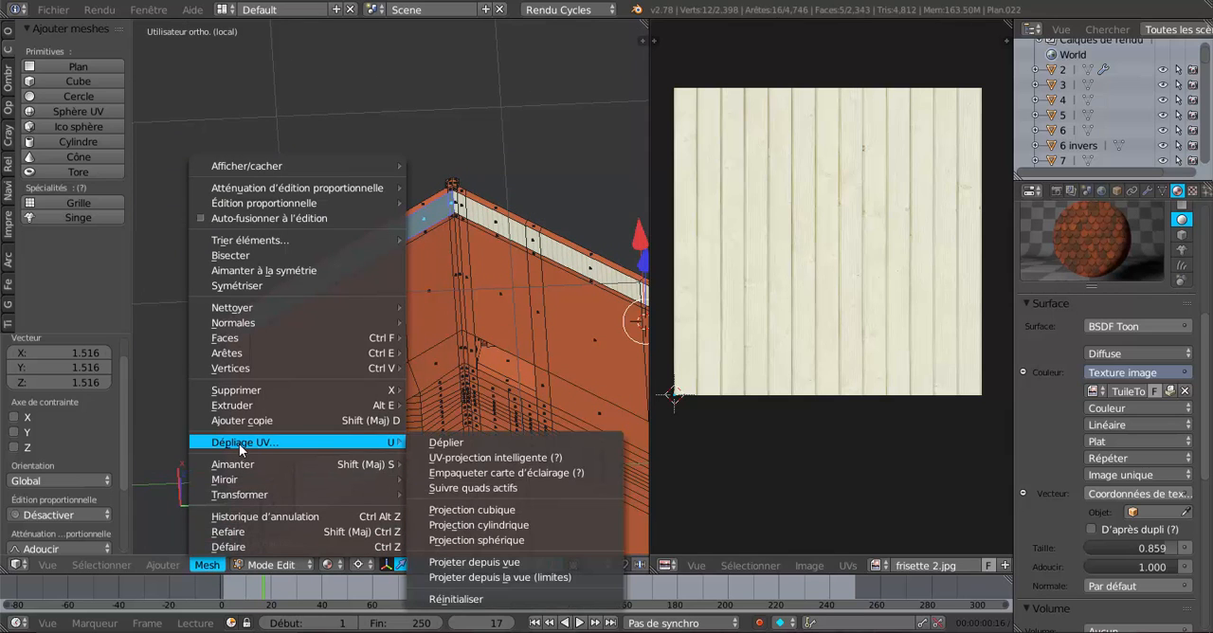
left_click(442, 441)
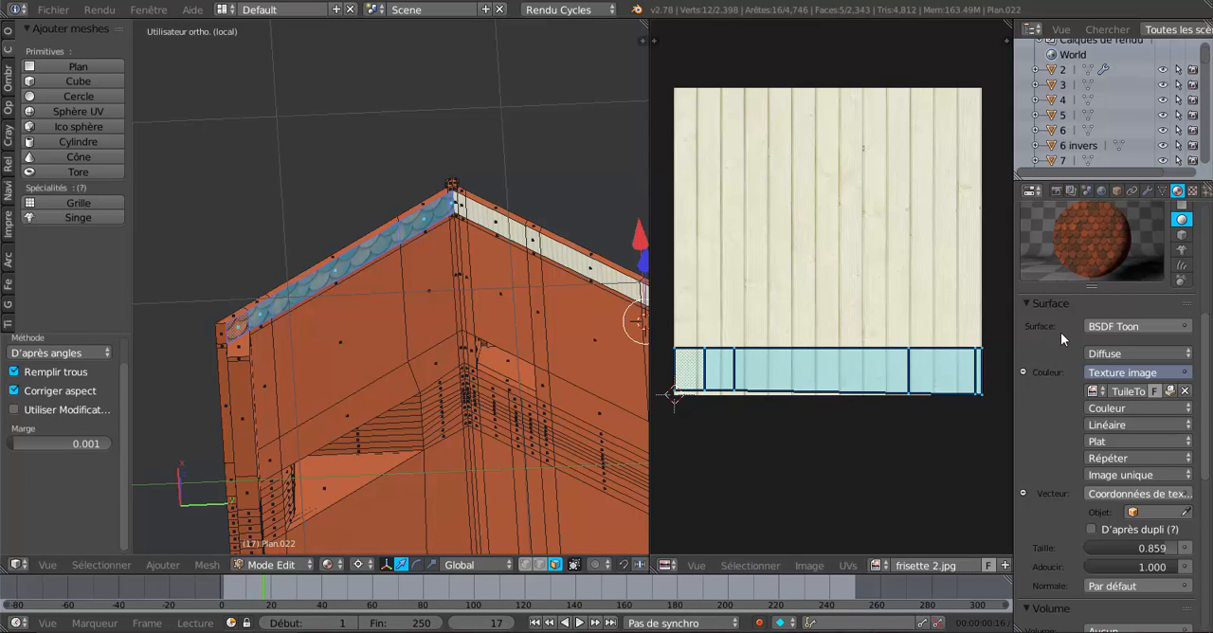
scroll(1061, 333, "up", 6)
scroll(1062, 333, "up", 1)
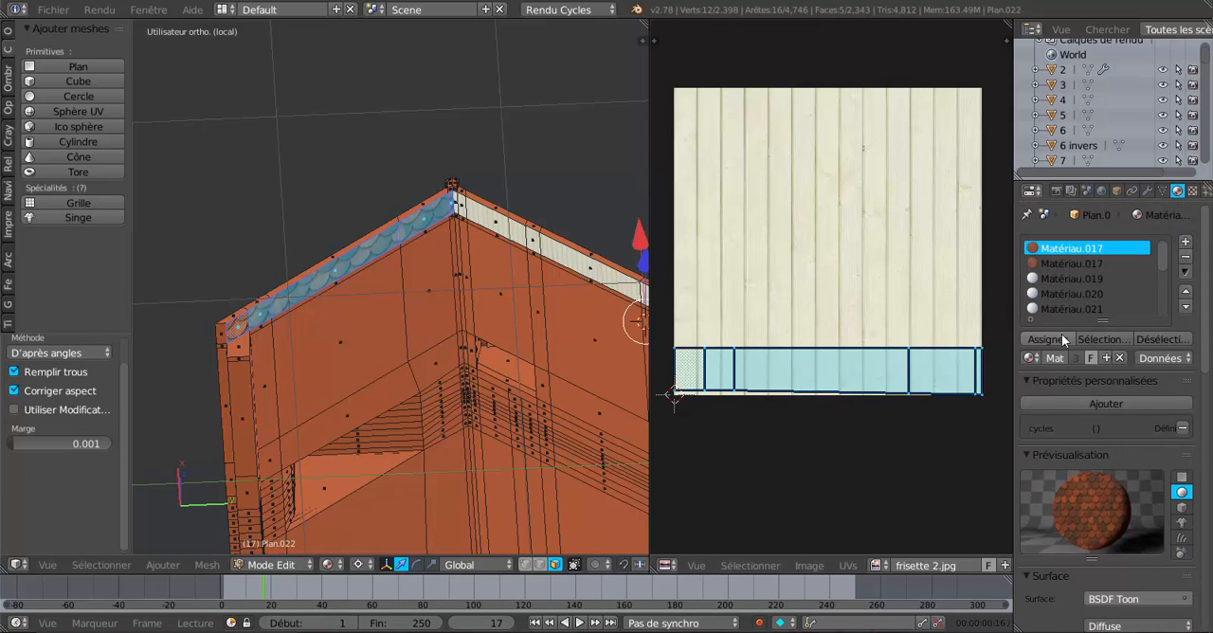
left_click(1061, 333)
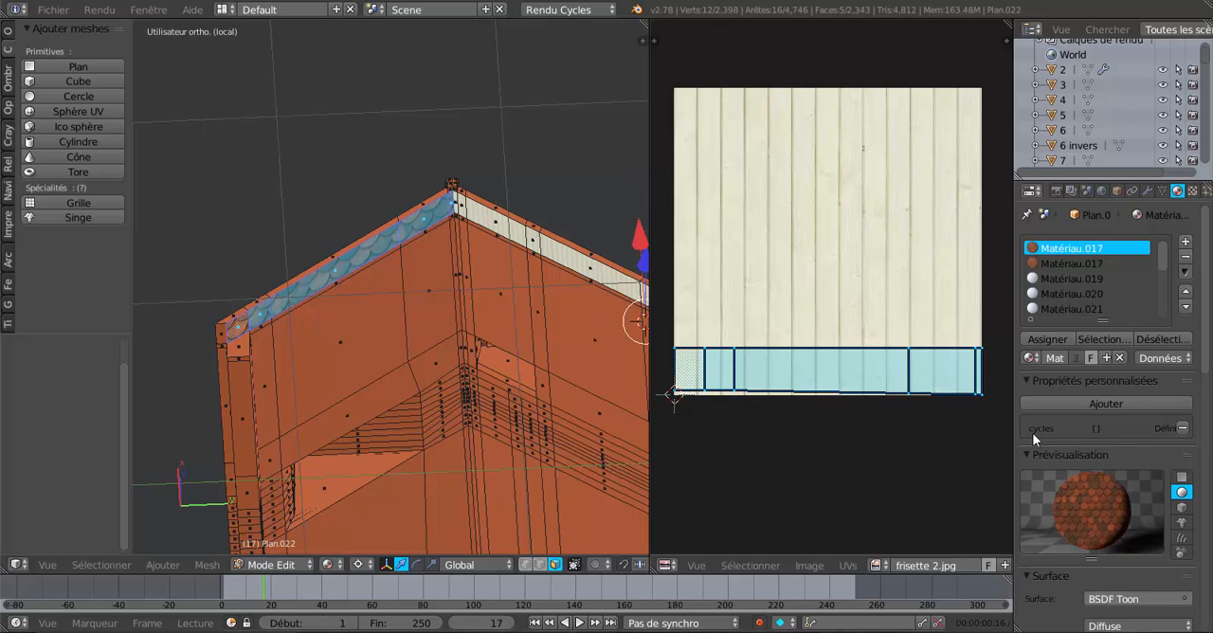
scroll(1033, 432, "down", 6)
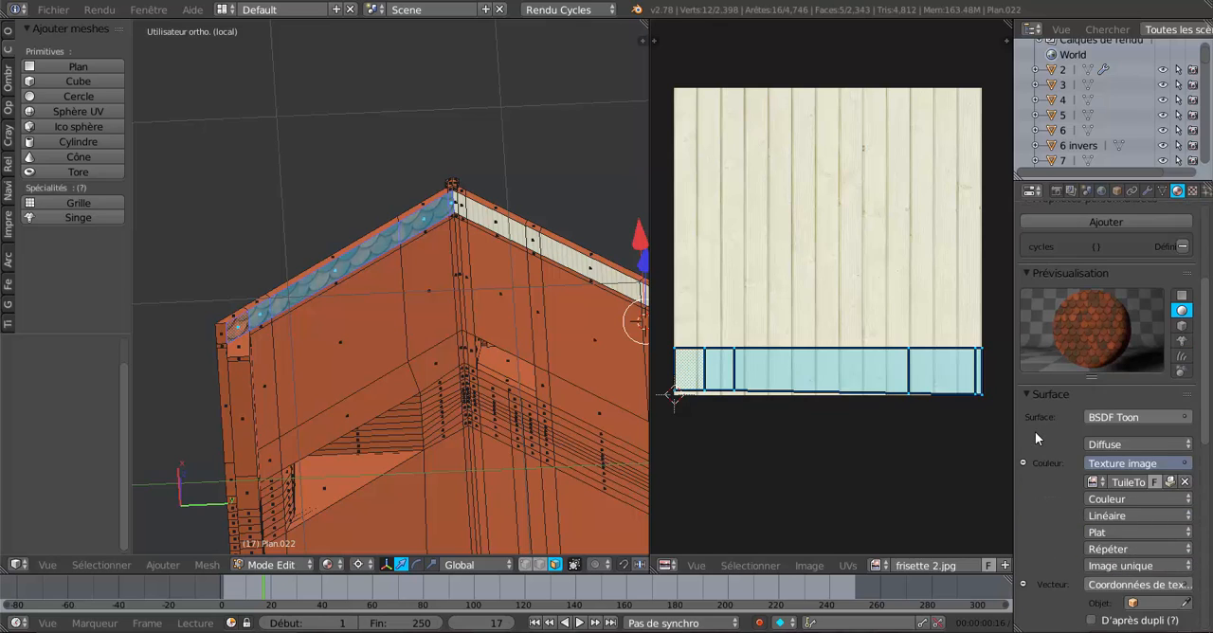
scroll(1034, 432, "down", 1)
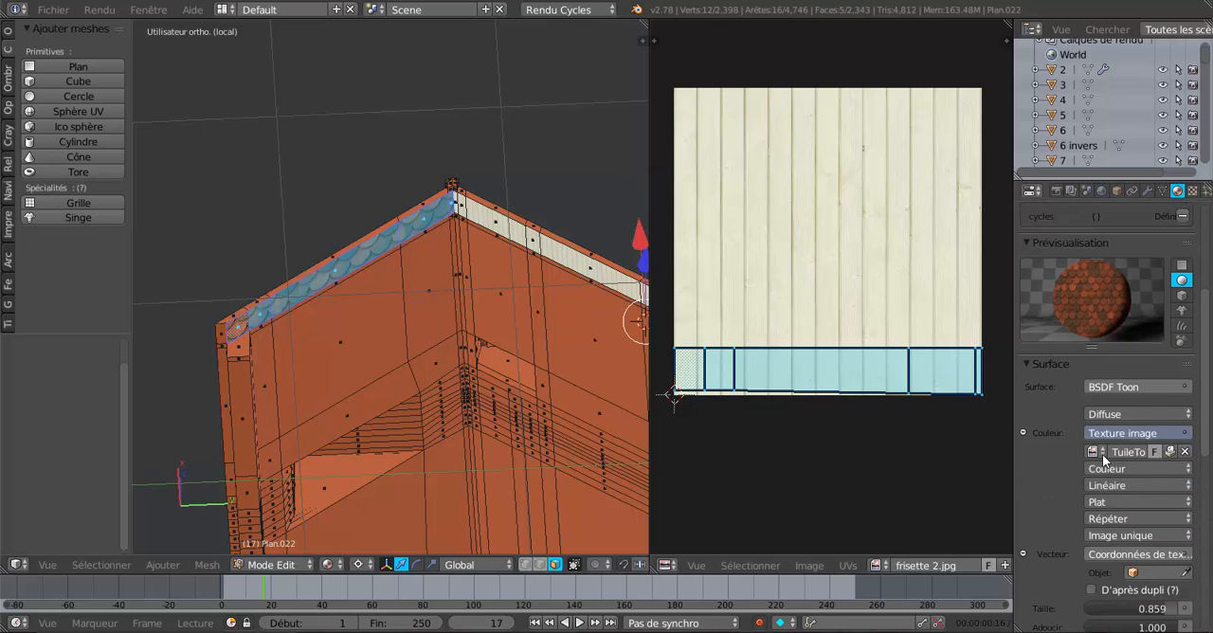
left_click(1097, 453)
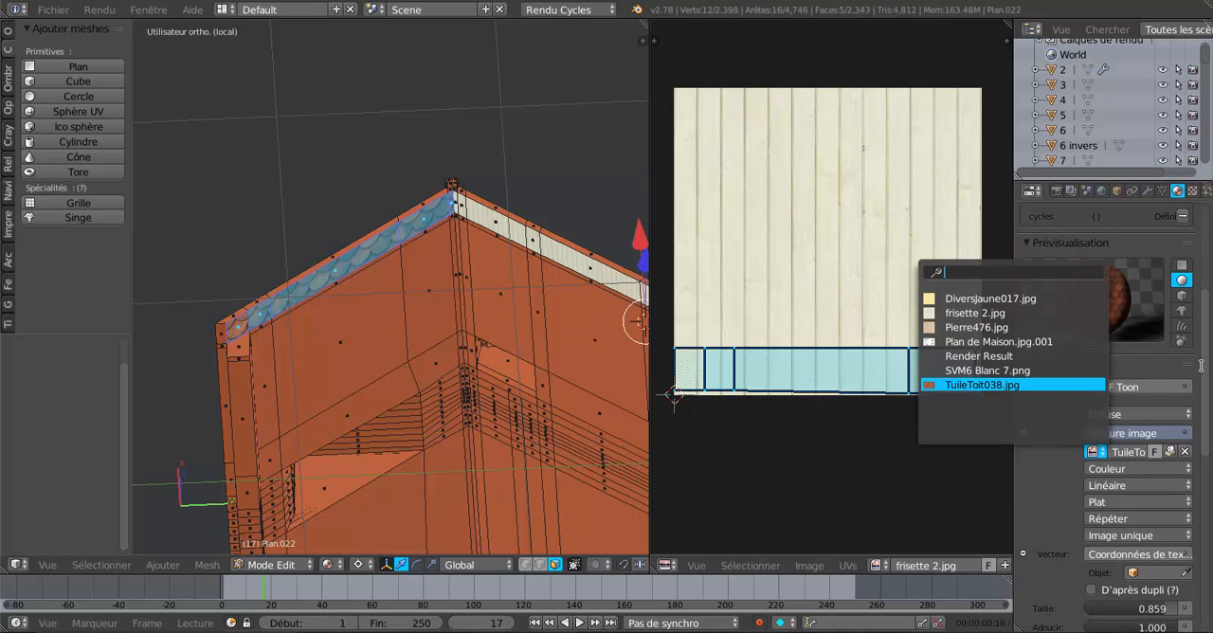
scroll(1209, 374, "up", 2)
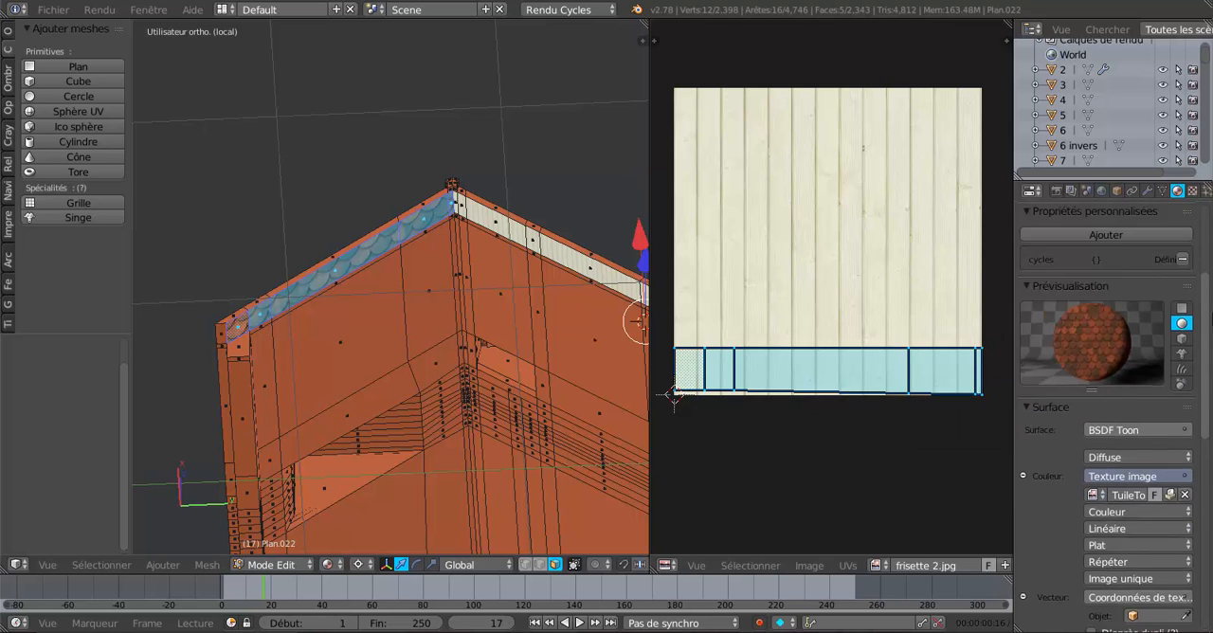
scroll(1207, 254, "up", 3)
Add a new material slot with a new material and use the image texture frisette 2.jpg as its diffuse colour.
left_click(1186, 223)
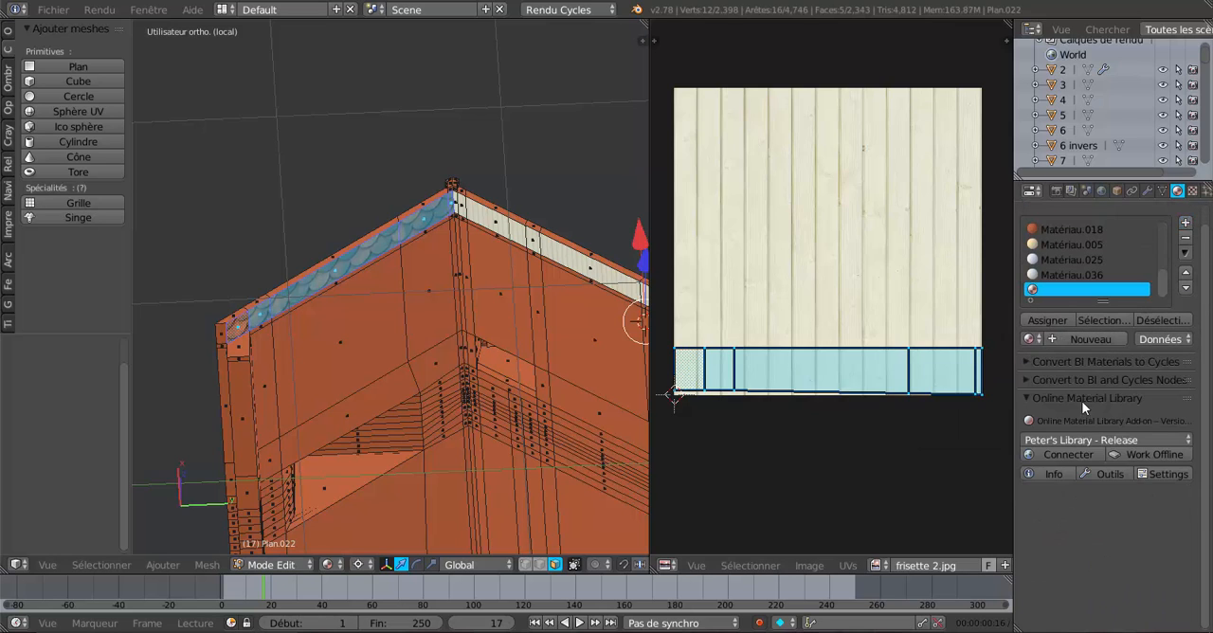
left_click(1072, 336)
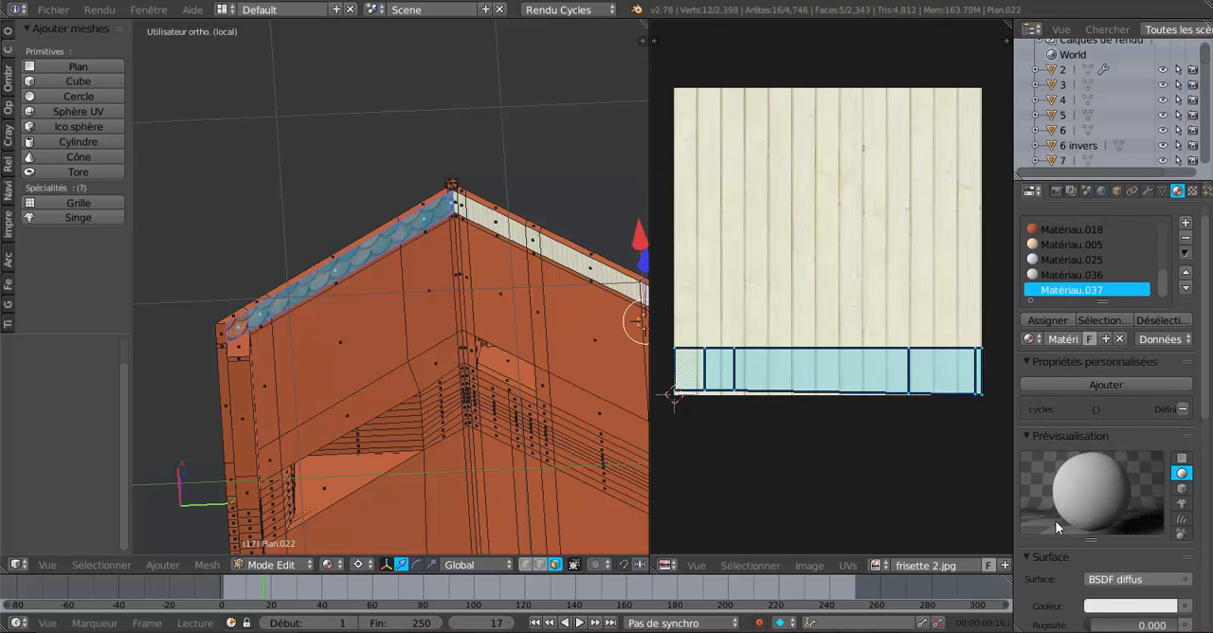
scroll(1055, 520, "down", 5)
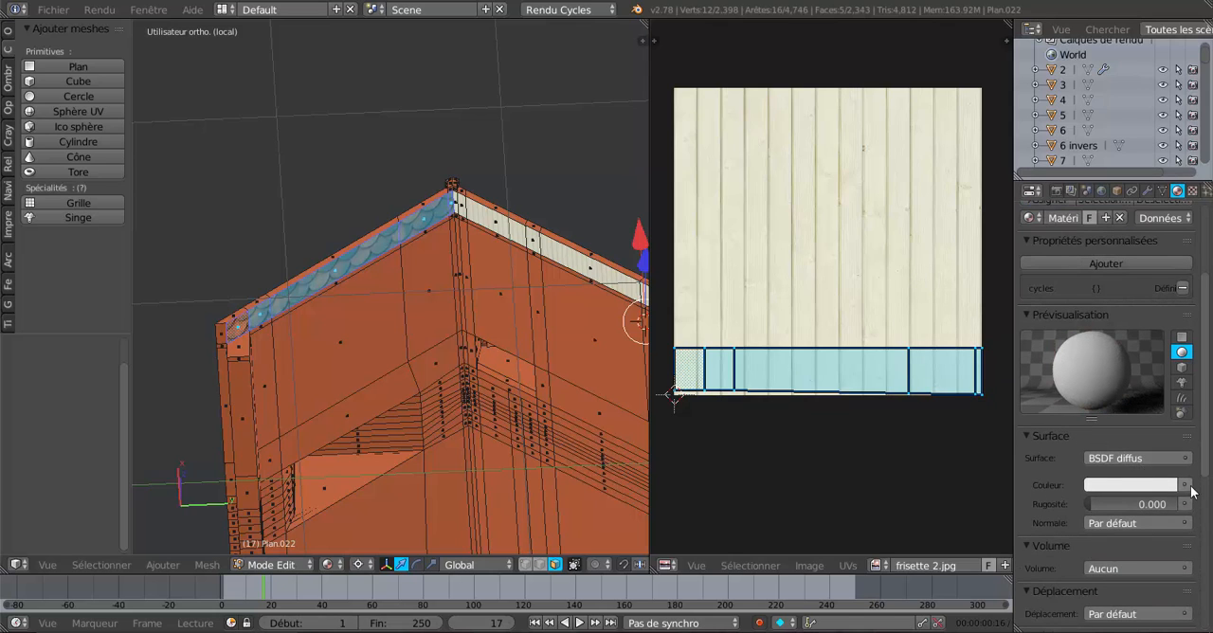
left_click(1186, 485)
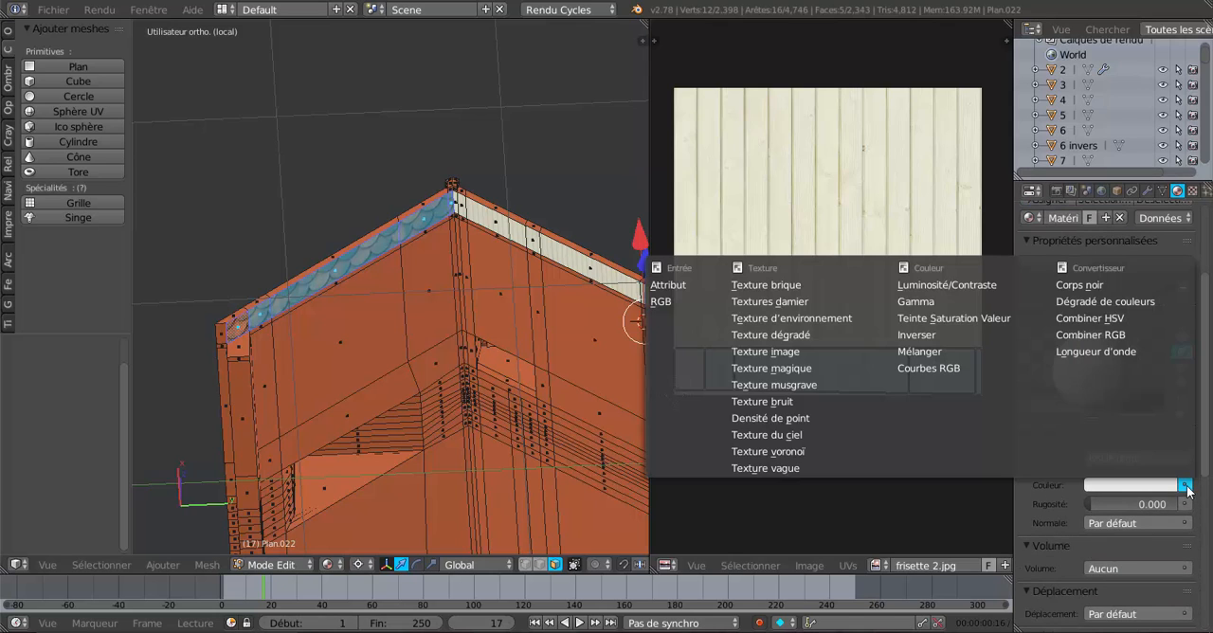
left_click(763, 352)
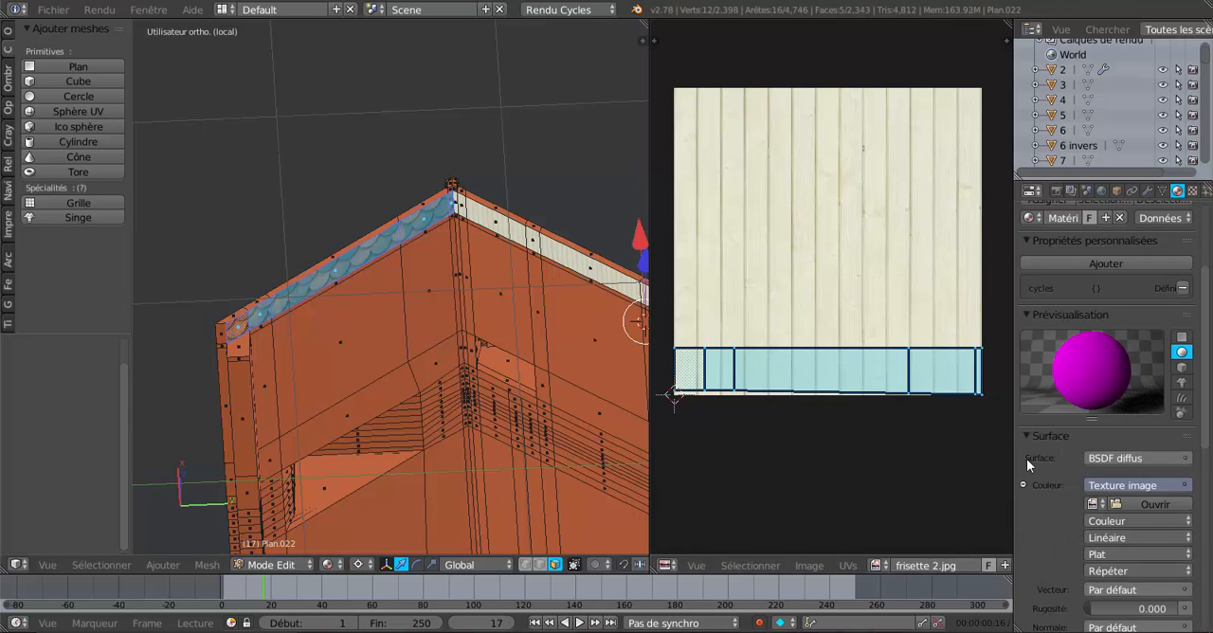
left_click(1094, 504)
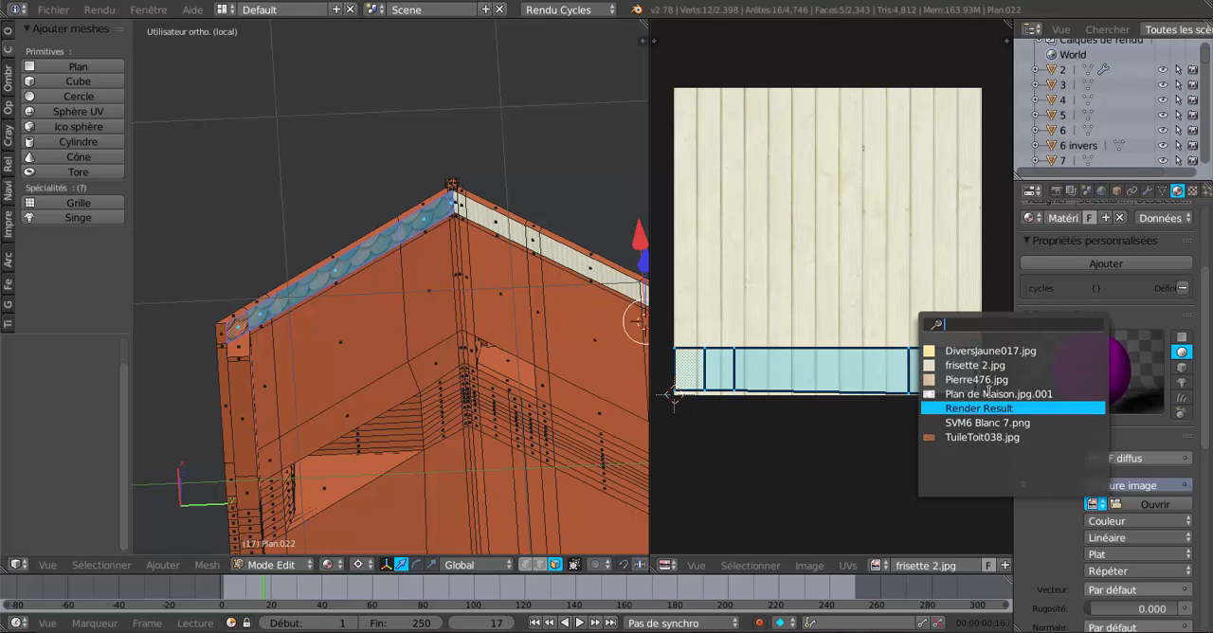
left_click(968, 366)
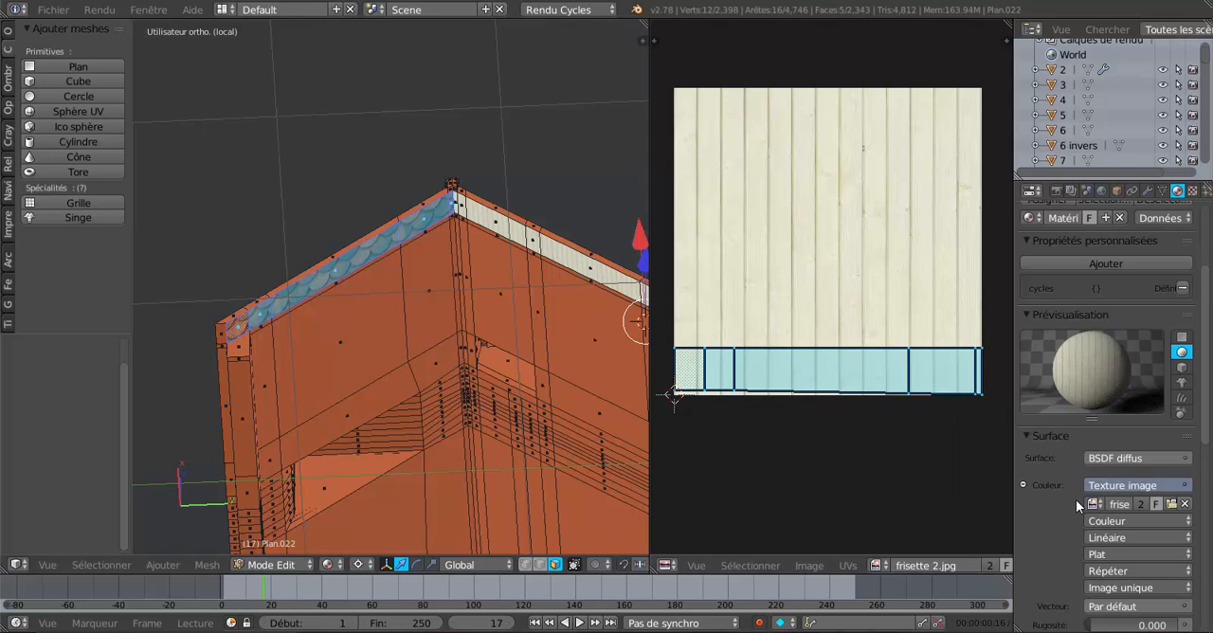
Map the panelling texture with UV texture coordinates and assign the material to the selected overhang faces.
scroll(1076, 500, "down", 4)
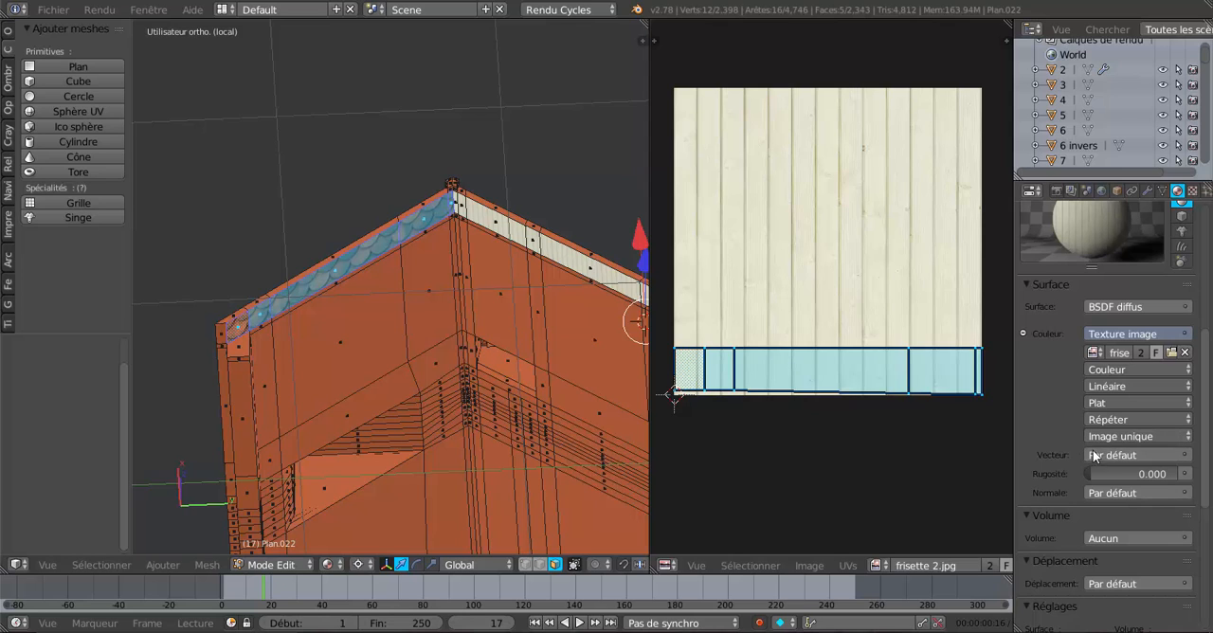
left_click(1184, 455)
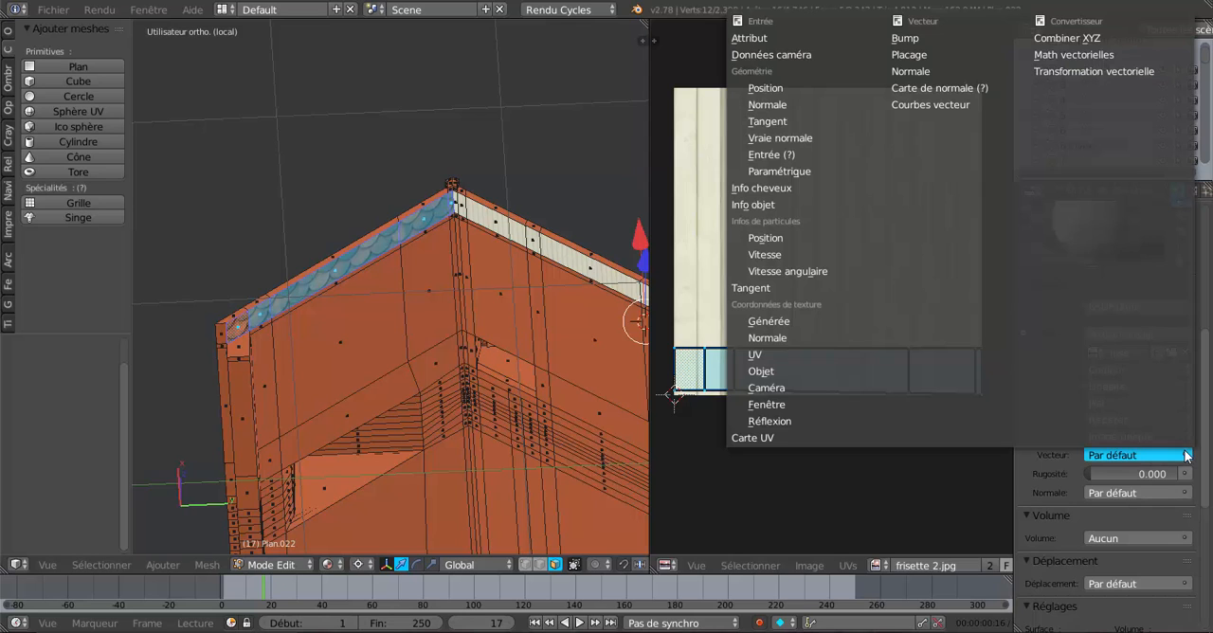
left_click(779, 355)
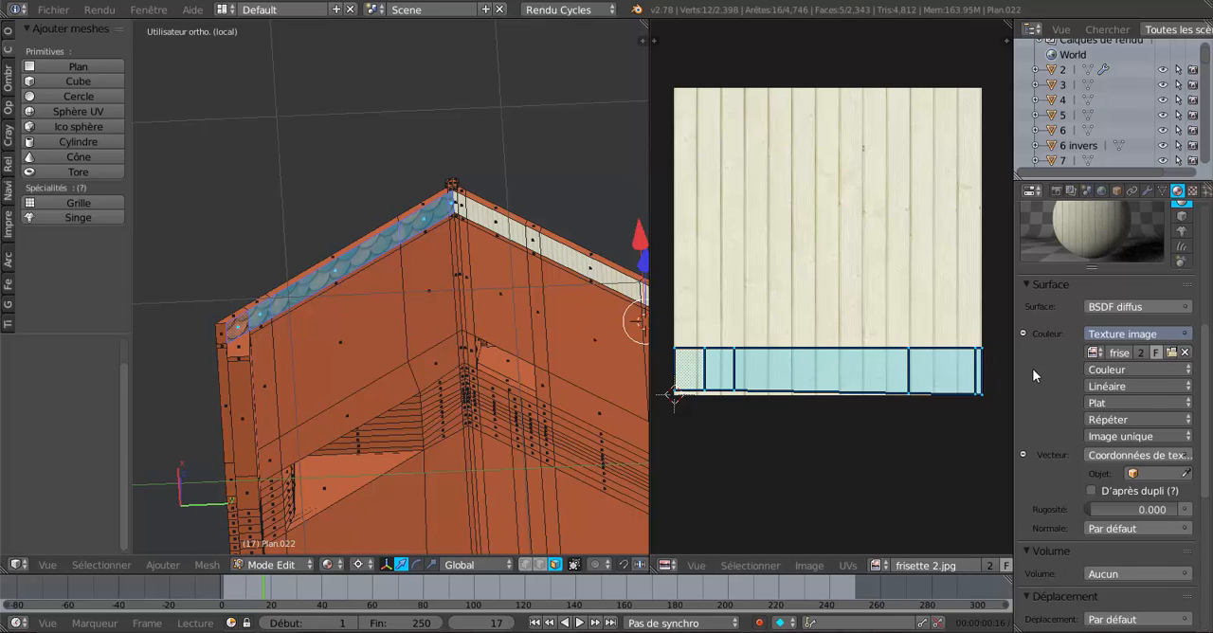
scroll(1042, 346, "up", 6)
left_click(1047, 293)
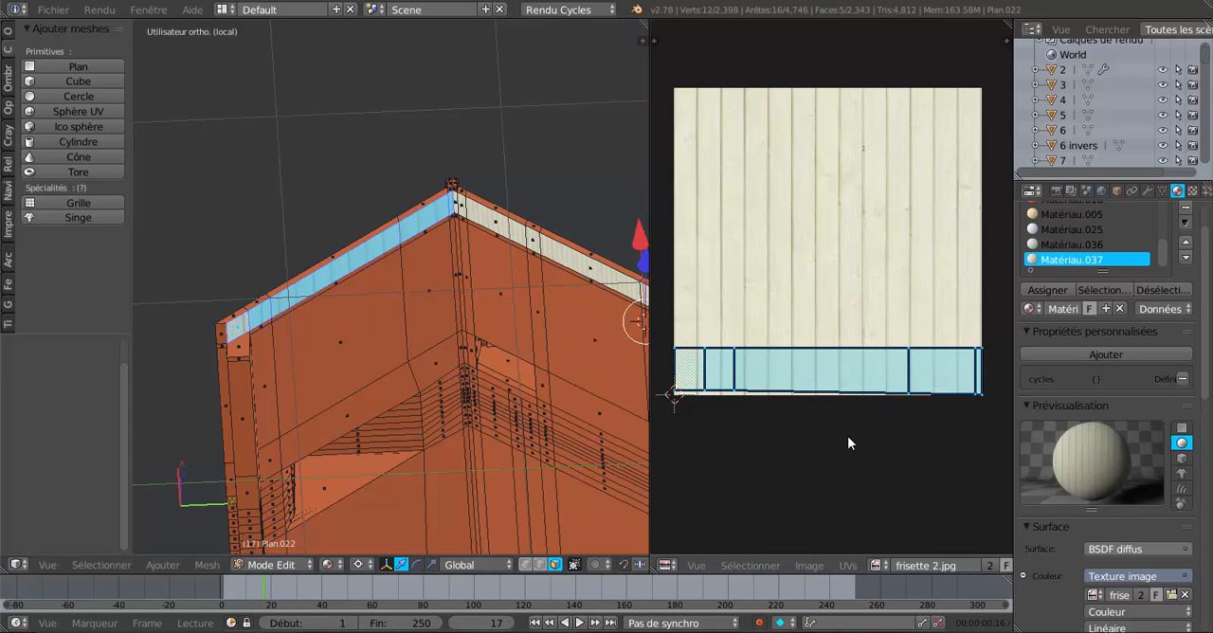
Scale the selected overhang's UVs by about 3.563 along X only and compare the board widths at the ridge.
key("s")
key("x")
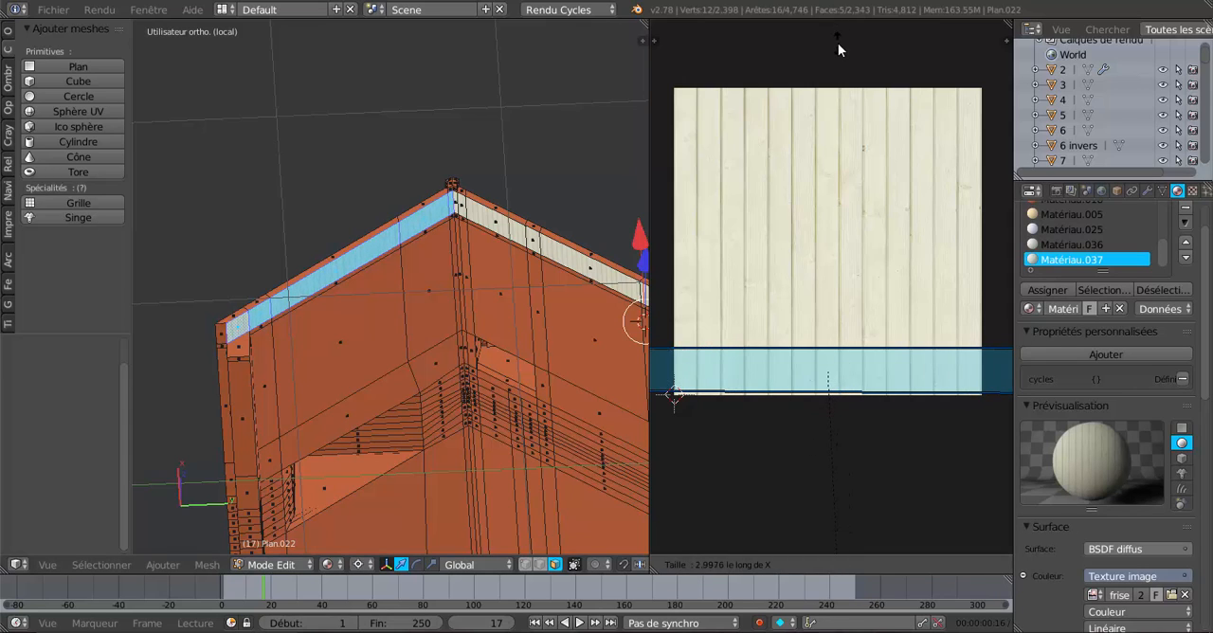
left_click(699, 150)
scroll(530, 208, "up", 2)
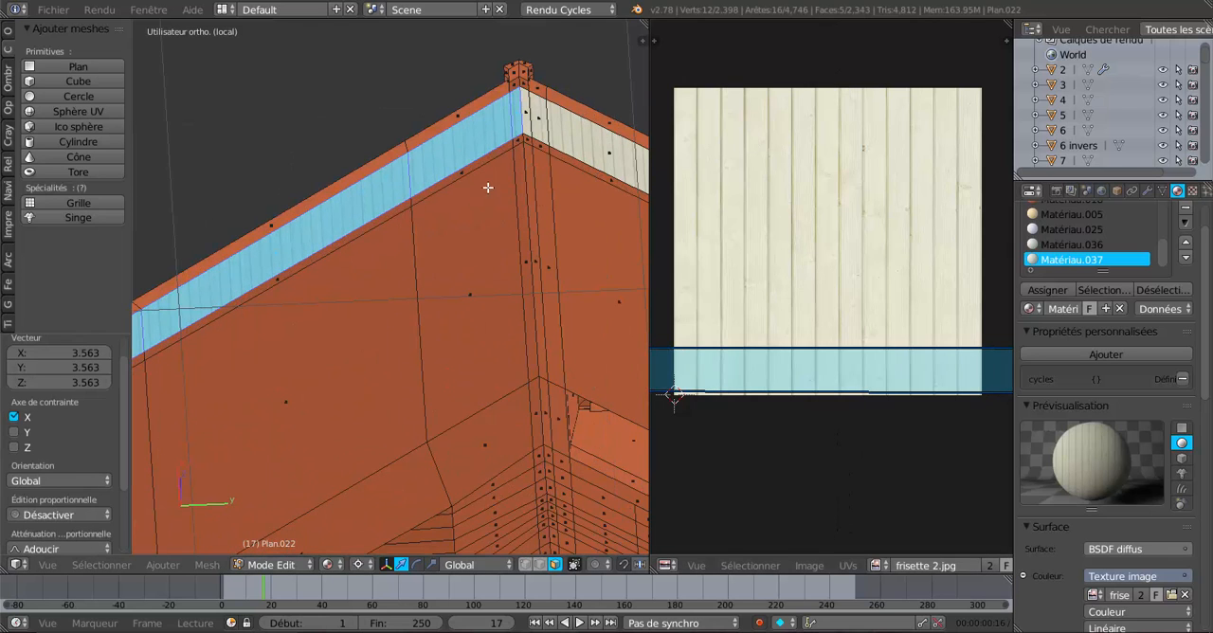
middle_click_drag(488, 187, 423, 212)
scroll(420, 210, "up", 3)
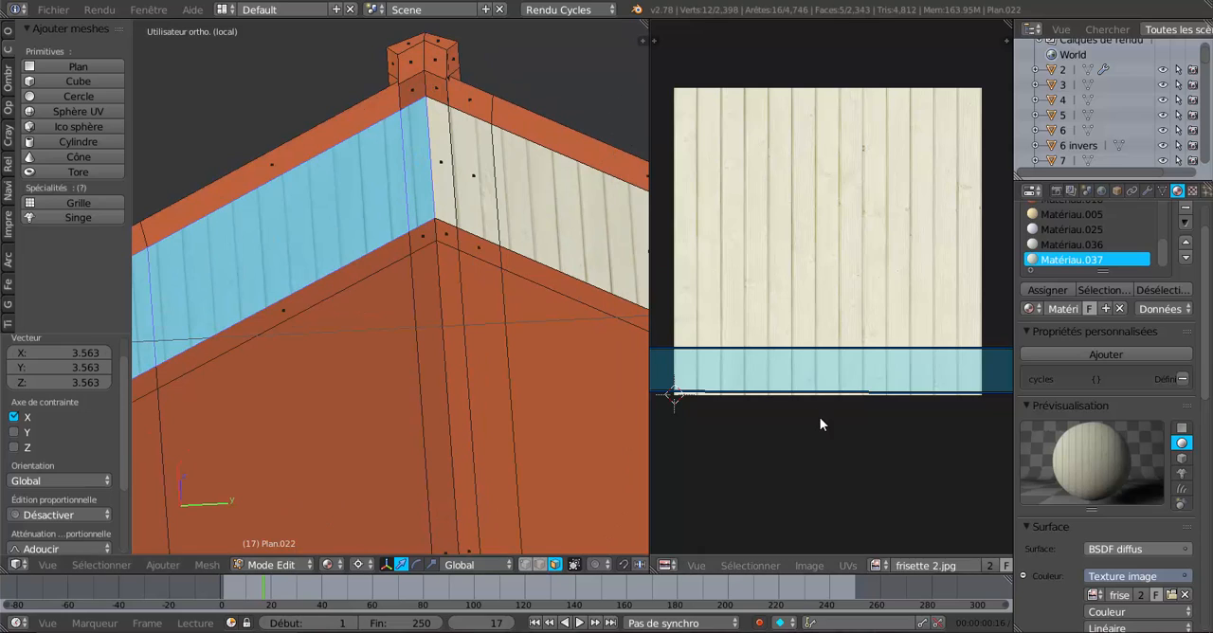
Scale the overhang's UVs again by about 1.183 along X to match the opposite slope's boards.
key("s")
key("x")
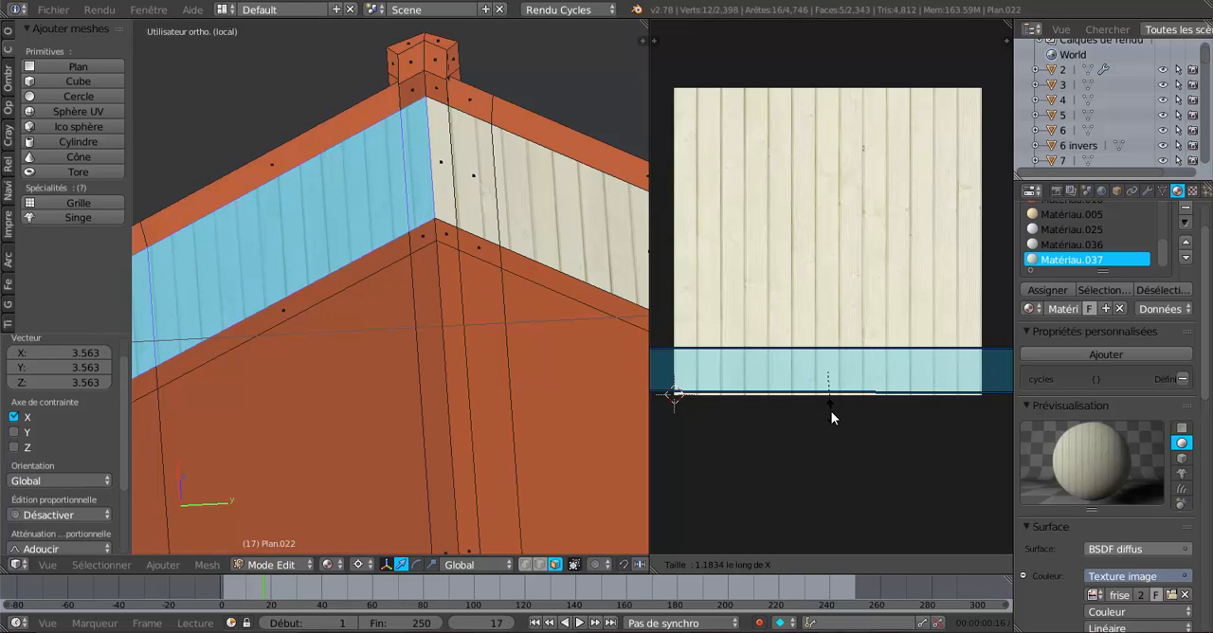
left_click(832, 411)
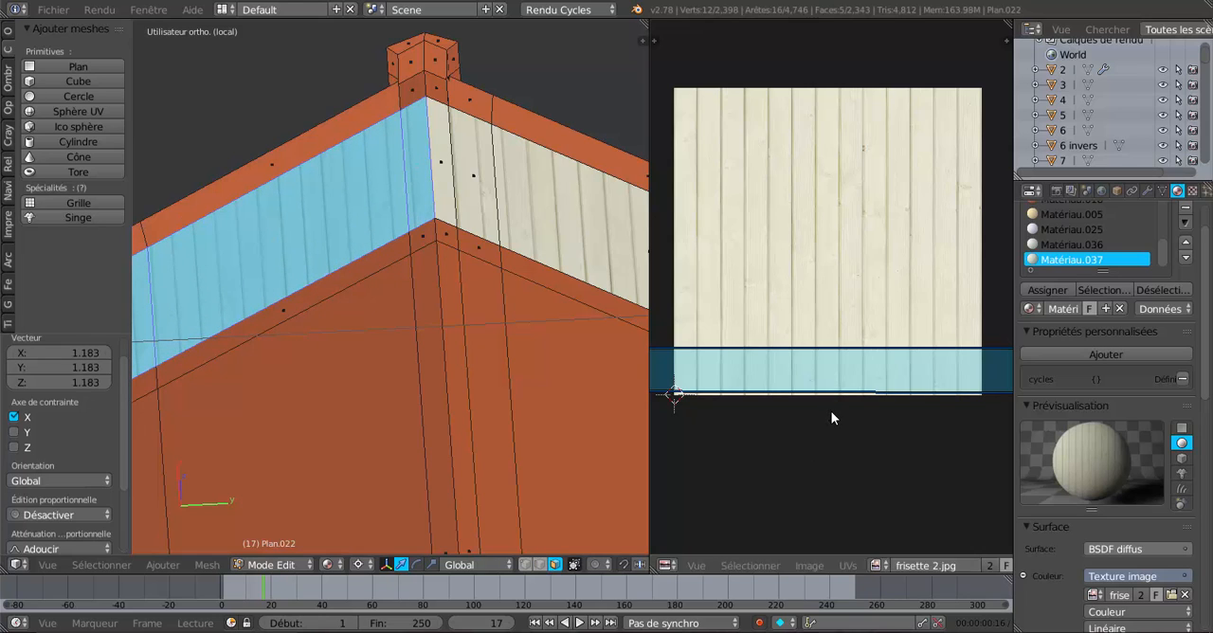
Preview the panelled undersides of both overhangs in Rendered shading.
scroll(546, 377, "down", 9)
middle_click_drag(497, 392, 555, 433)
left_click(332, 566)
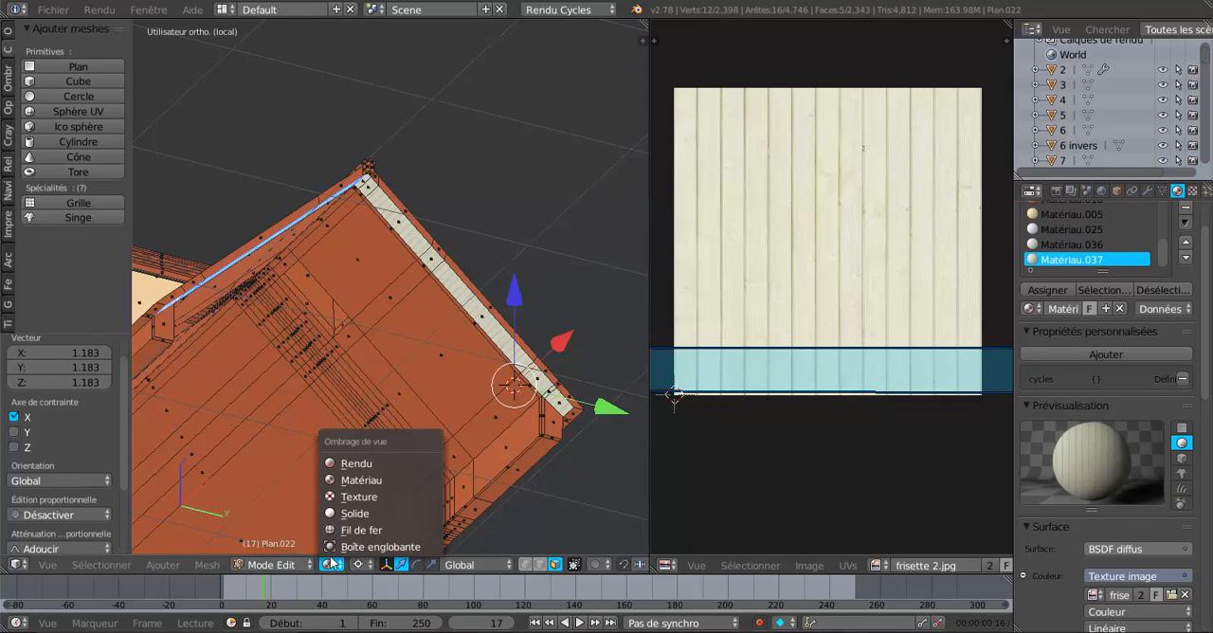
left_click(349, 463)
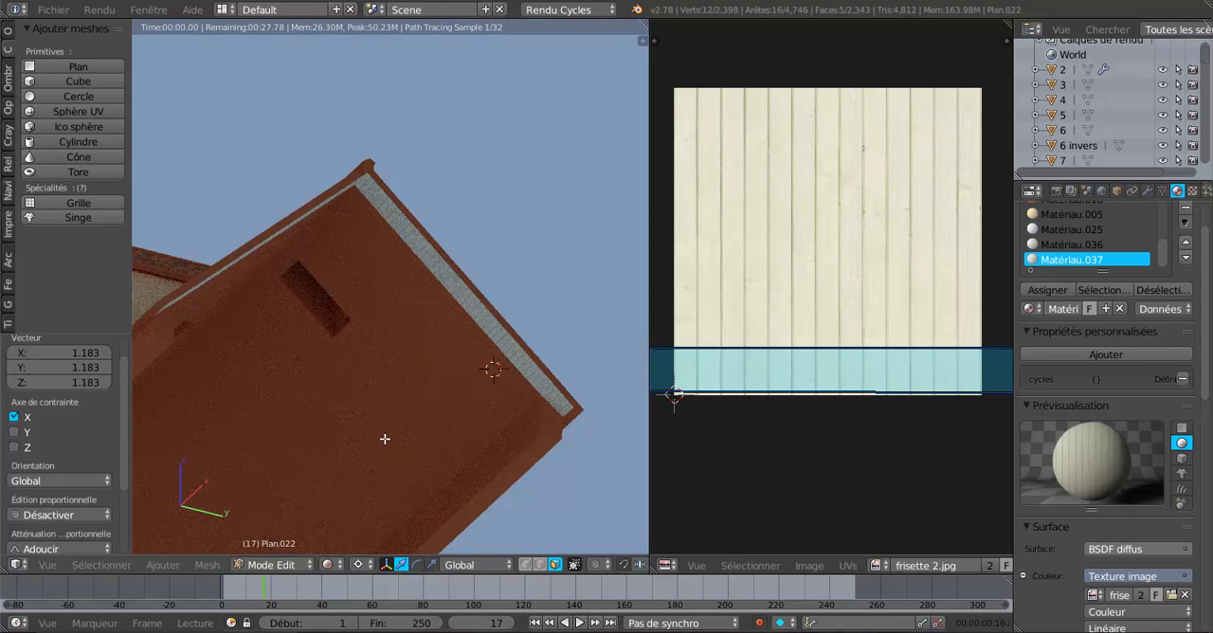
scroll(384, 442, "down", 3)
Leave the local view to show the whole house and set the pivot point to Barycentre.
key("KP_Divide")
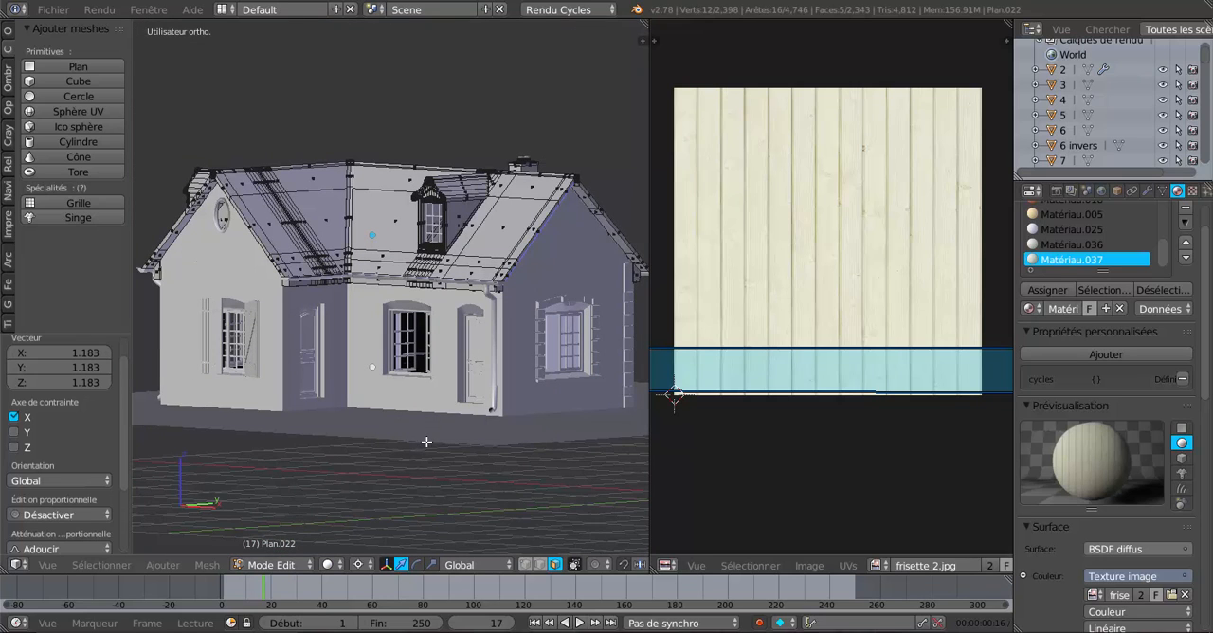
left_click(340, 565)
left_click(359, 565)
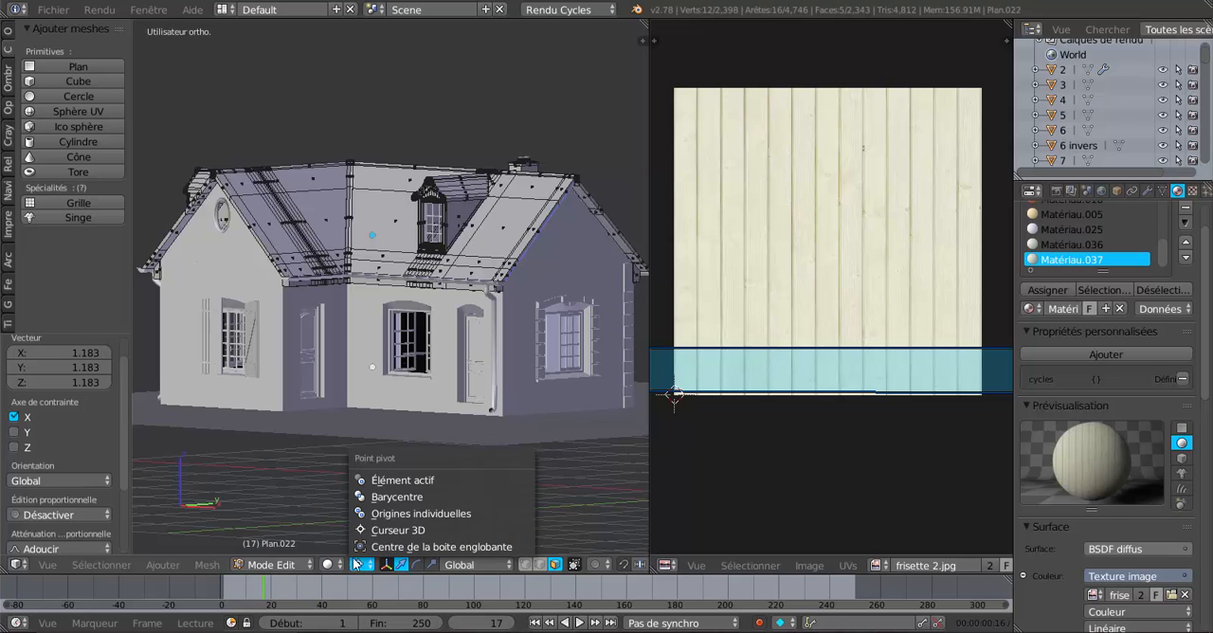
left_click(368, 498)
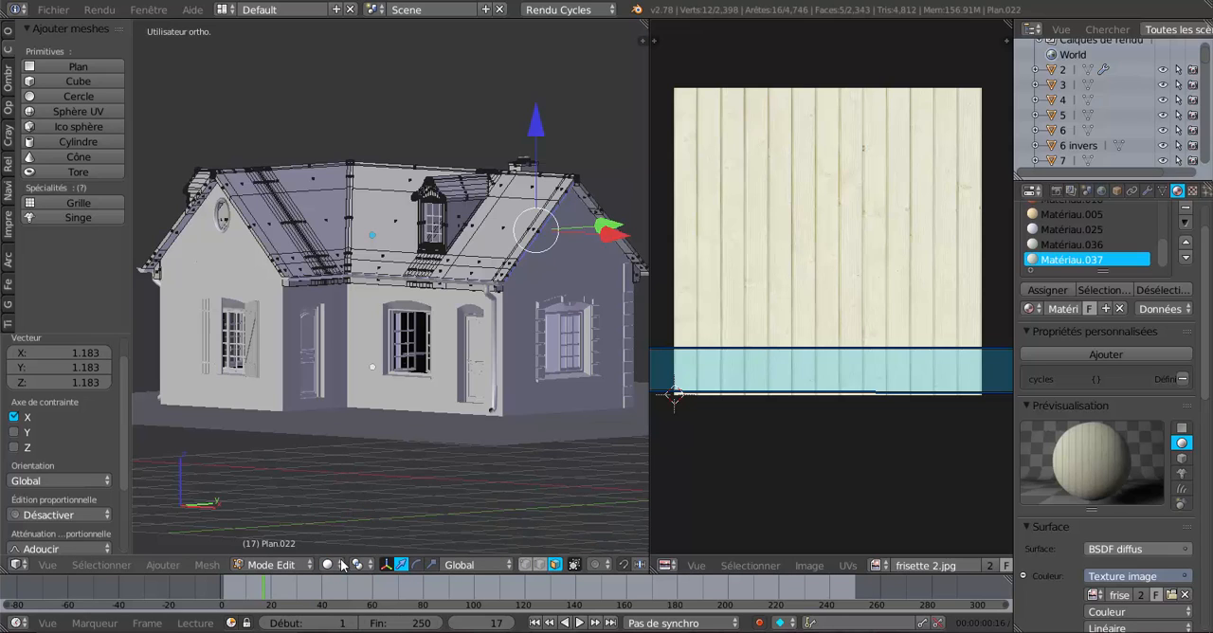
Display the whole house in Material shading, followed by Rendered shading.
left_click(330, 565)
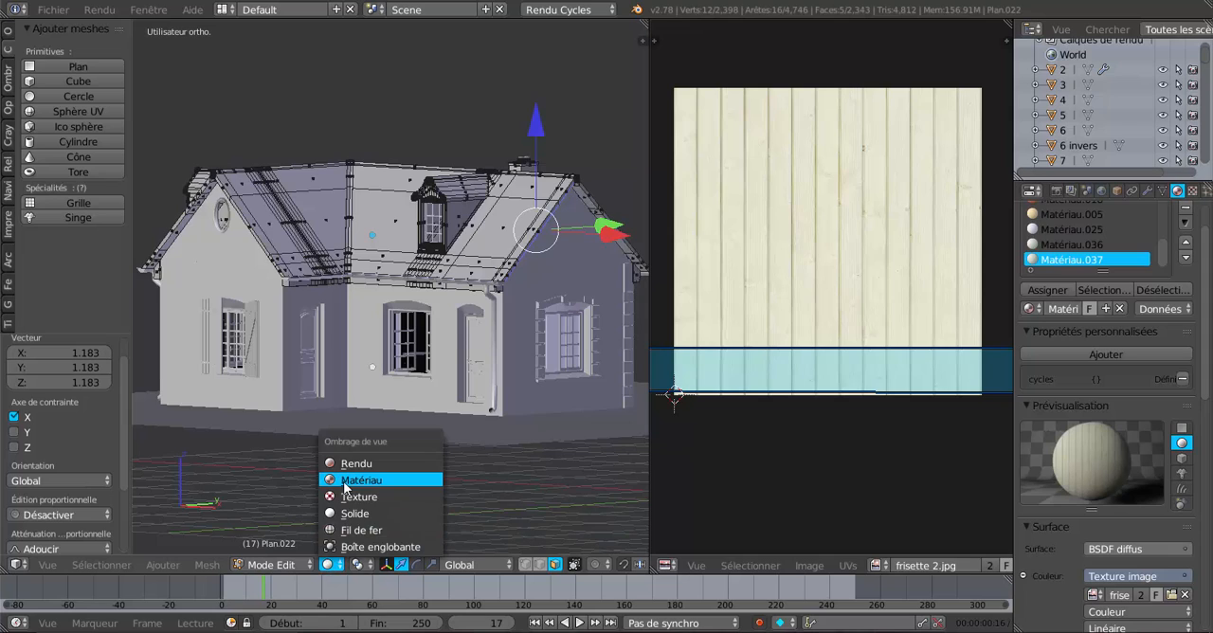
left_click(345, 485)
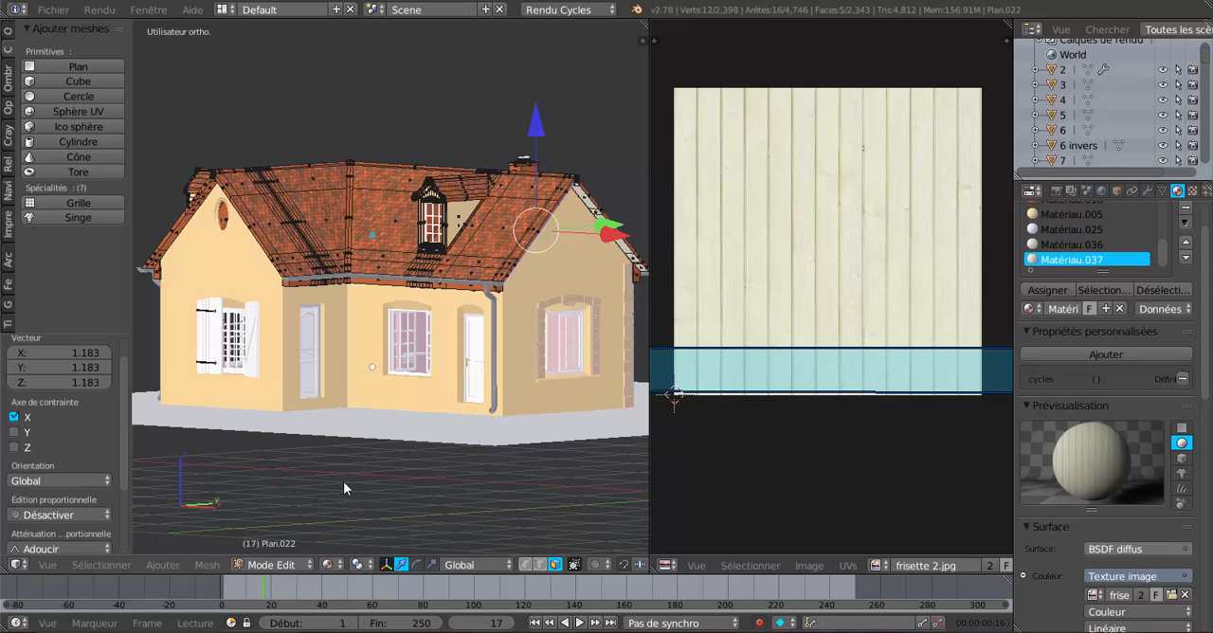
left_click(330, 565)
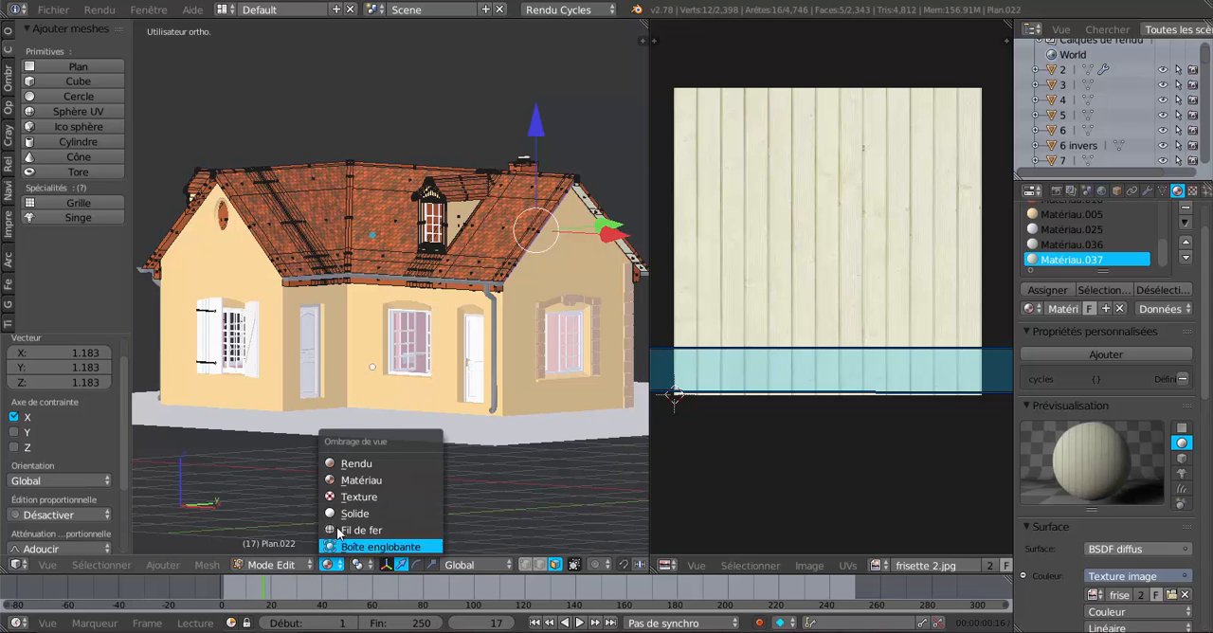
left_click(351, 461)
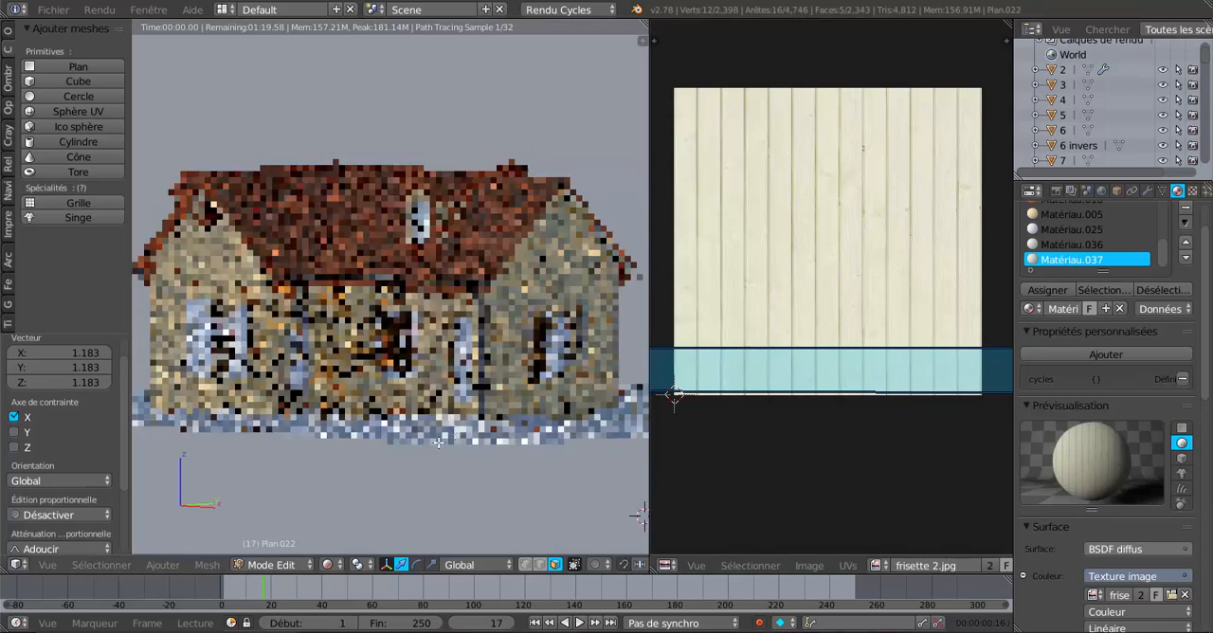
Examine the roof tiles and the panelling under both gable overhangs from several angles in the rendered view.
scroll(437, 441, "up", 10)
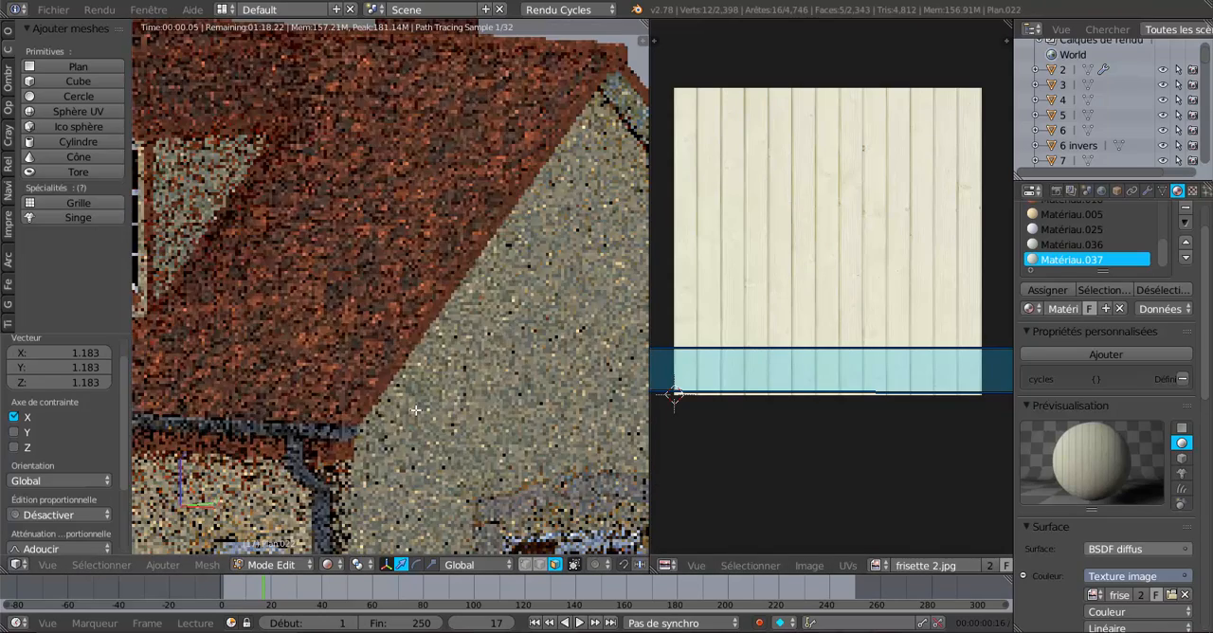
scroll(415, 409, "down", 4)
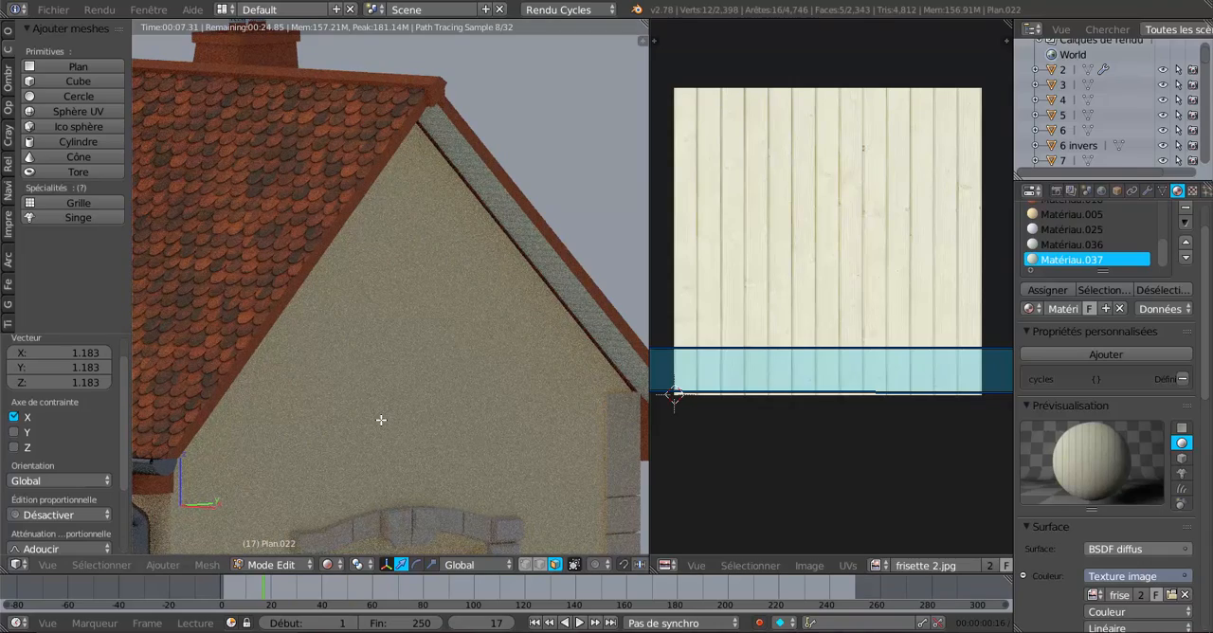
scroll(381, 420, "down", 3)
scroll(350, 413, "up", 4)
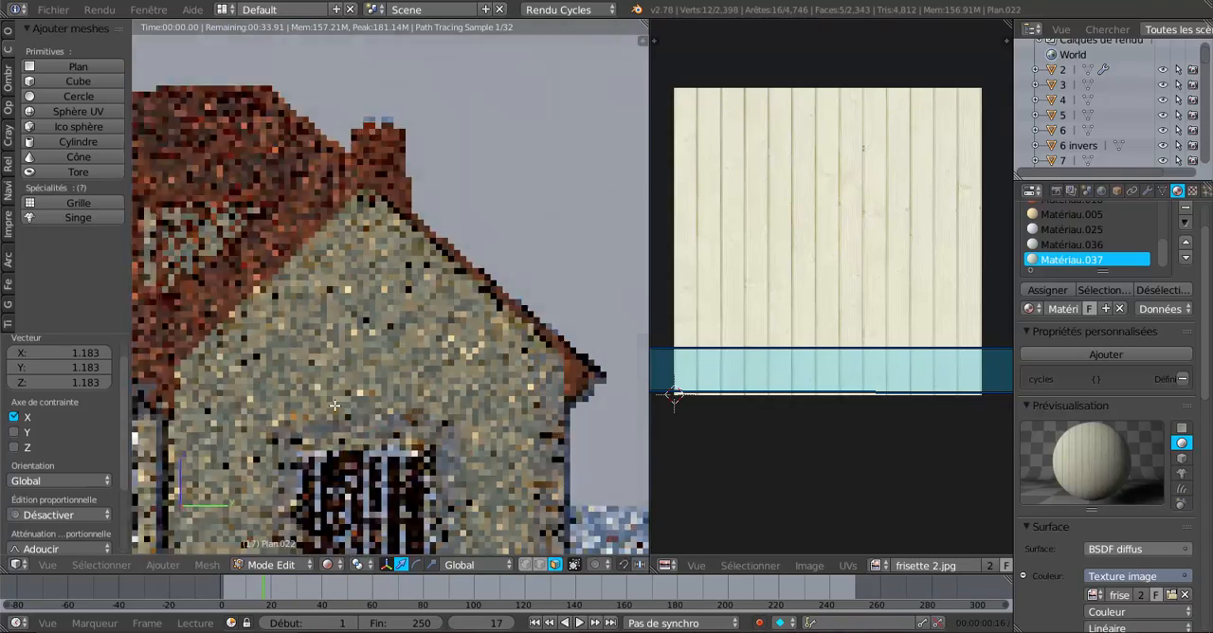
middle_click_drag(334, 405, 485, 367)
scroll(312, 351, "up", 3)
scroll(385, 263, "up", 1)
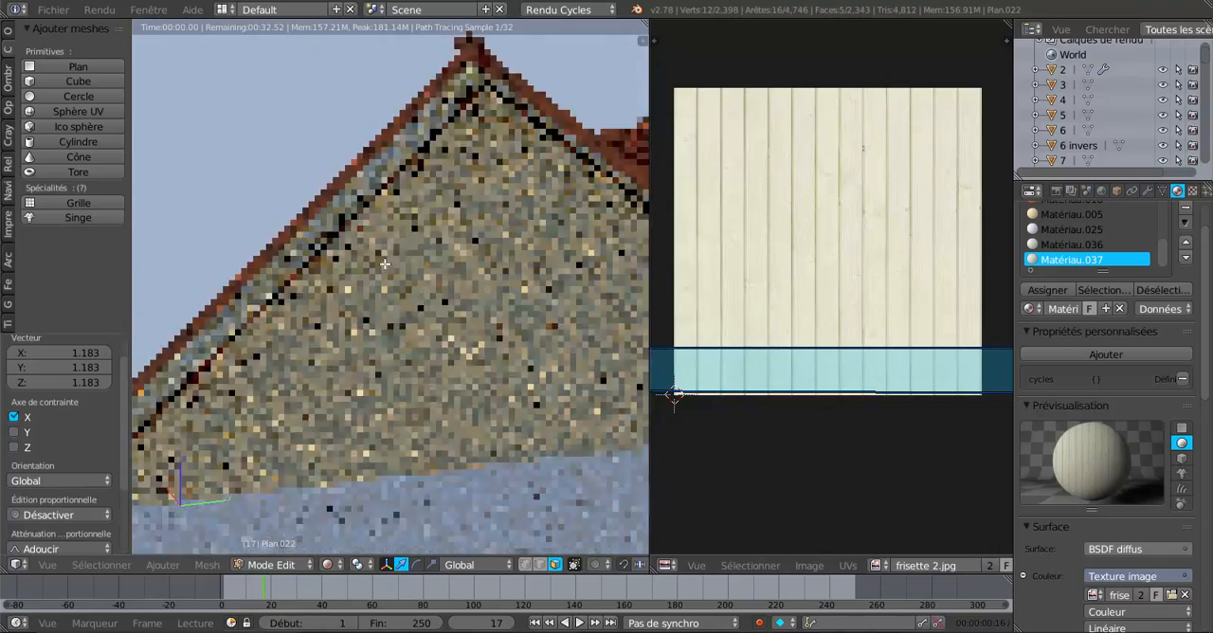
scroll(384, 263, "up", 2)
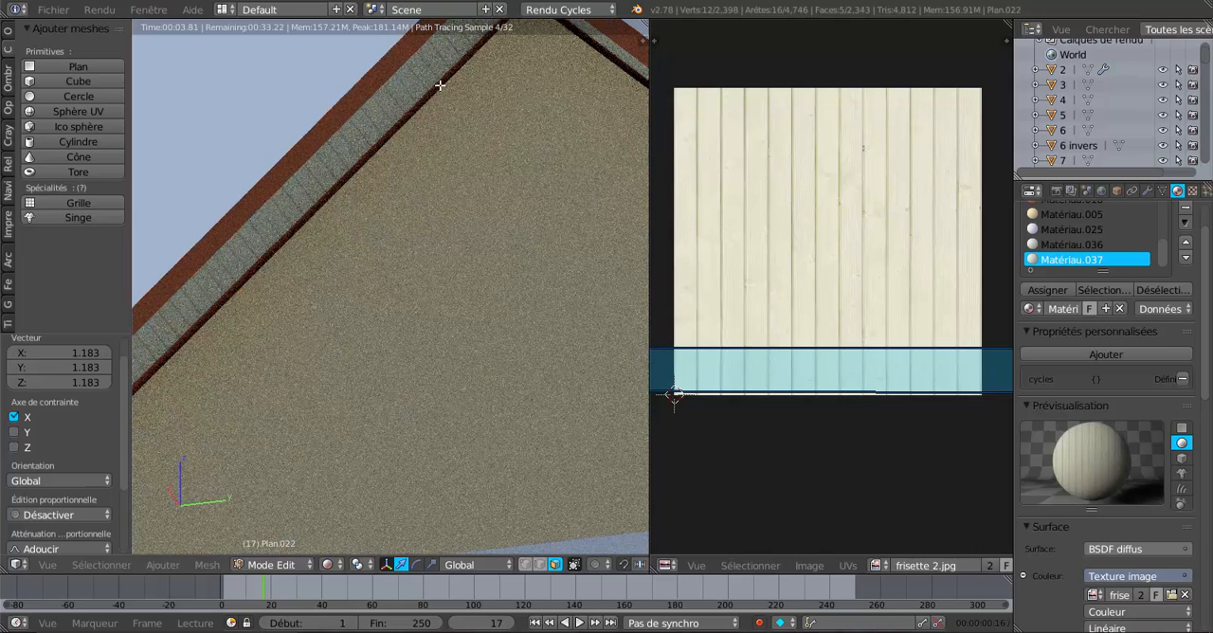
Return to Object Mode and switch the viewport to Material shading with the gable overhang in view.
key("Tab")
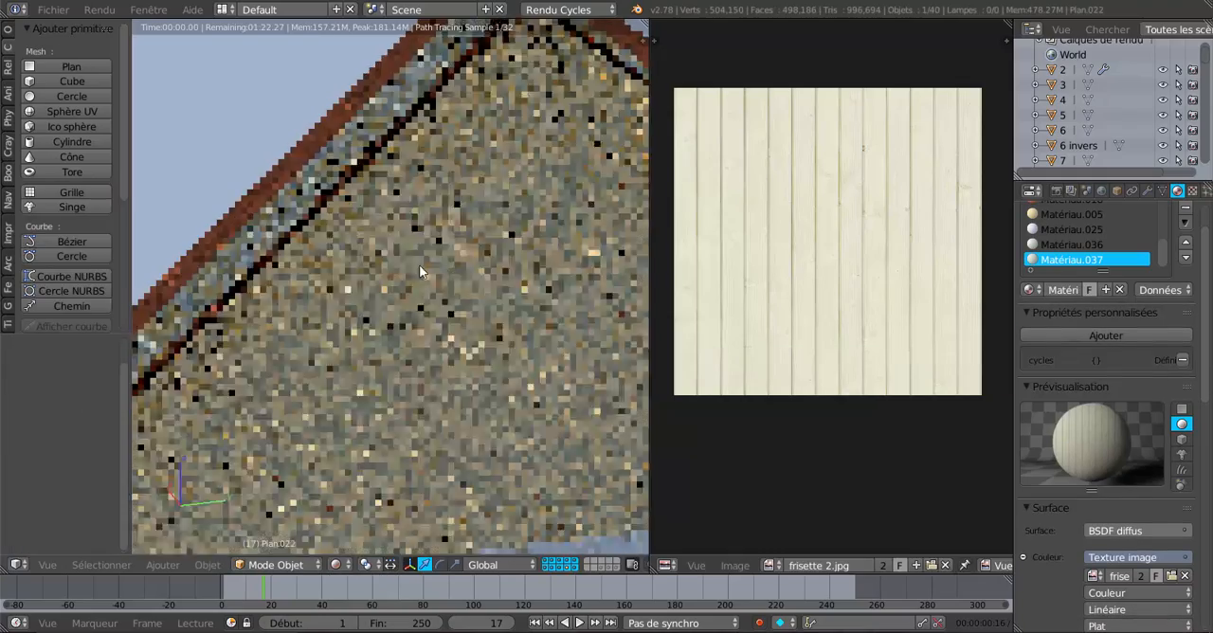
scroll(422, 270, "down", 5)
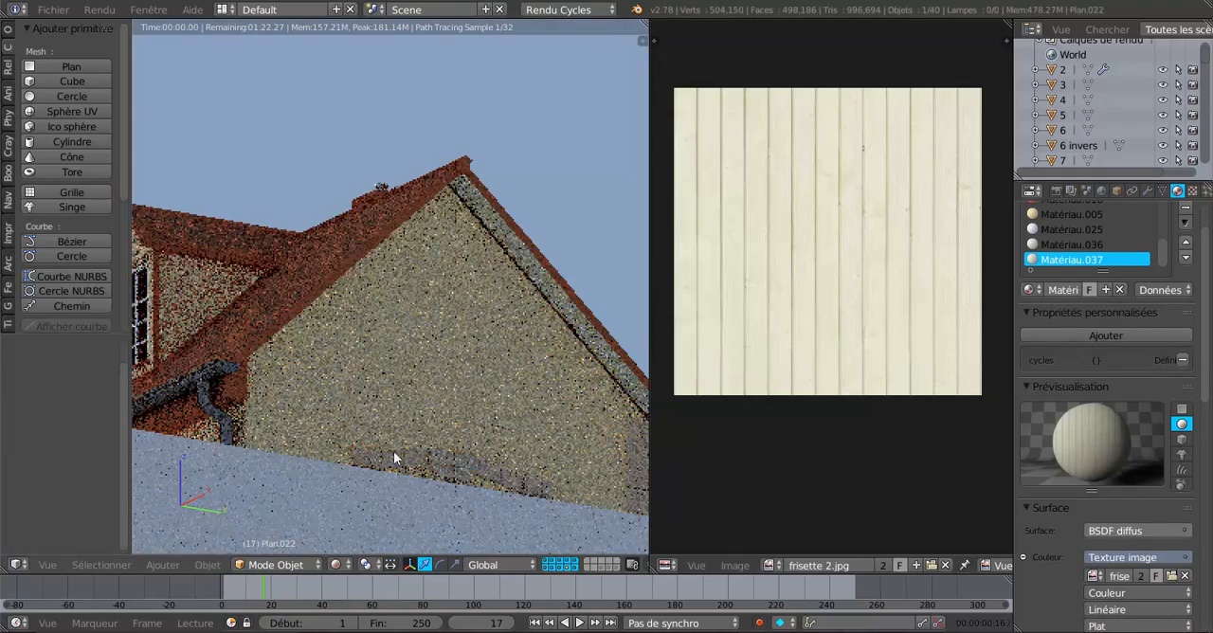
left_click(336, 565)
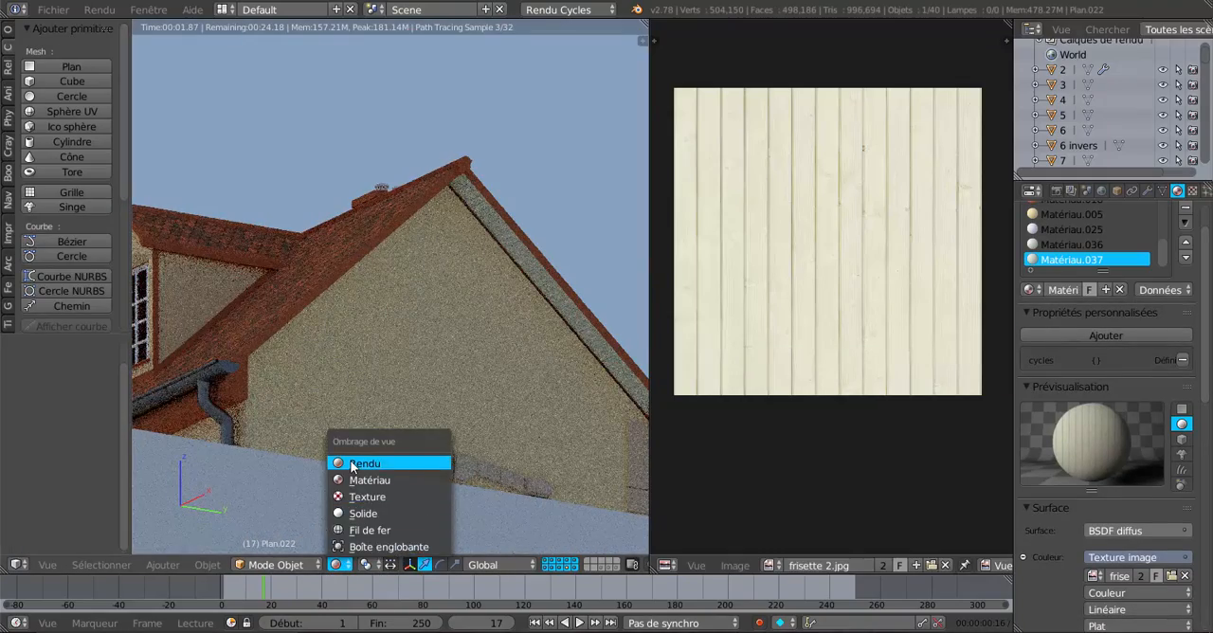
left_click(352, 463)
left_click(335, 564)
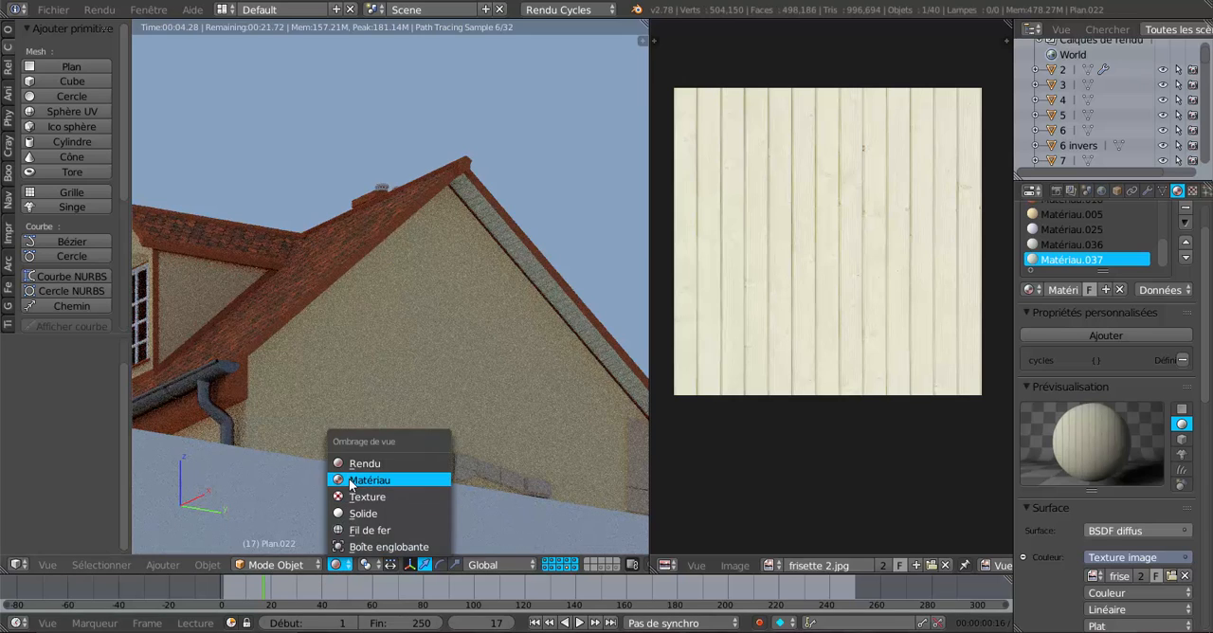
left_click(368, 481)
middle_click_drag(491, 371, 411, 432, "shift")
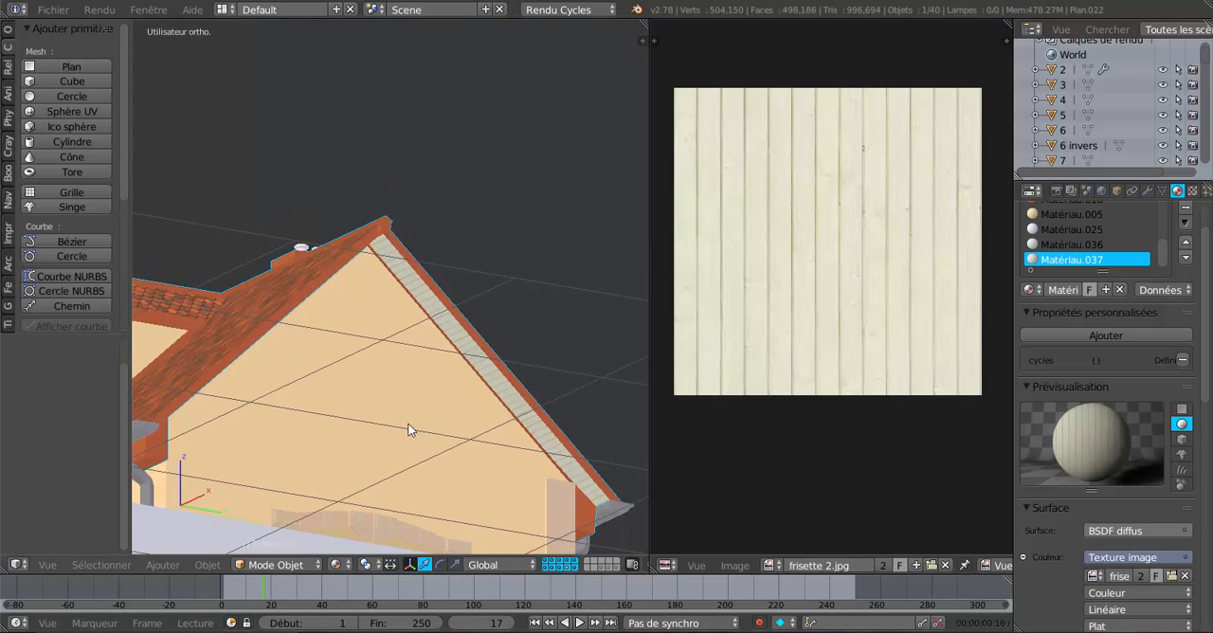
In Edit Mode, select the panelling and narrow edging faces under the gable's right overhang, starting from the ridge.
scroll(407, 422, "up", 8)
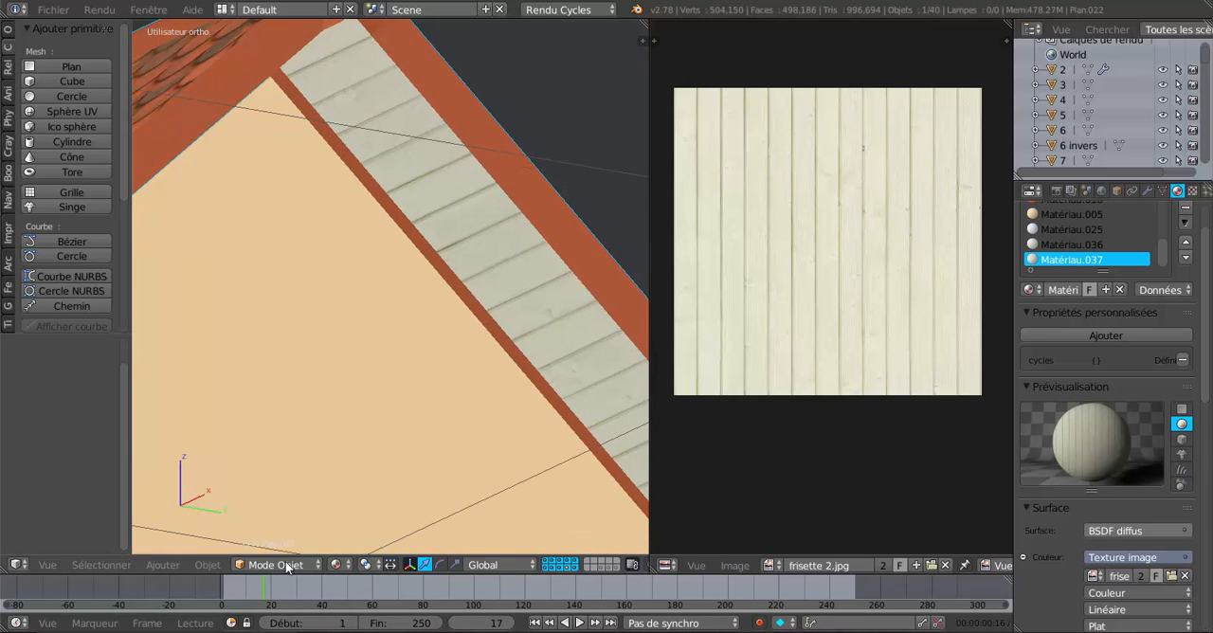
key("Tab")
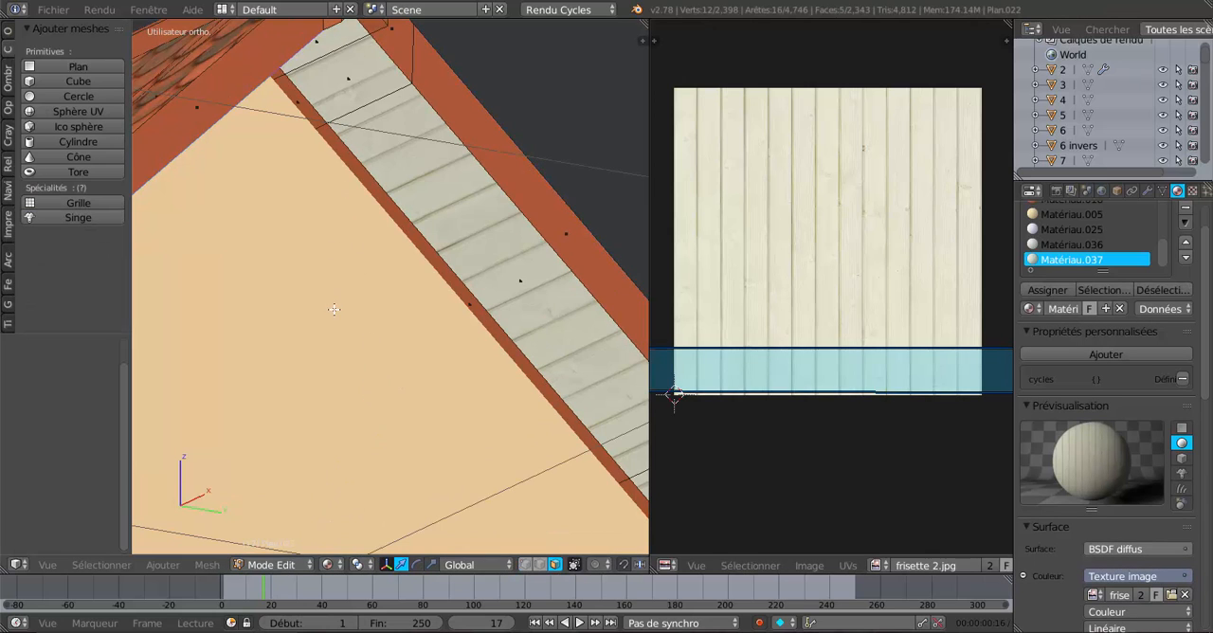
middle_click_drag(333, 309, 326, 269)
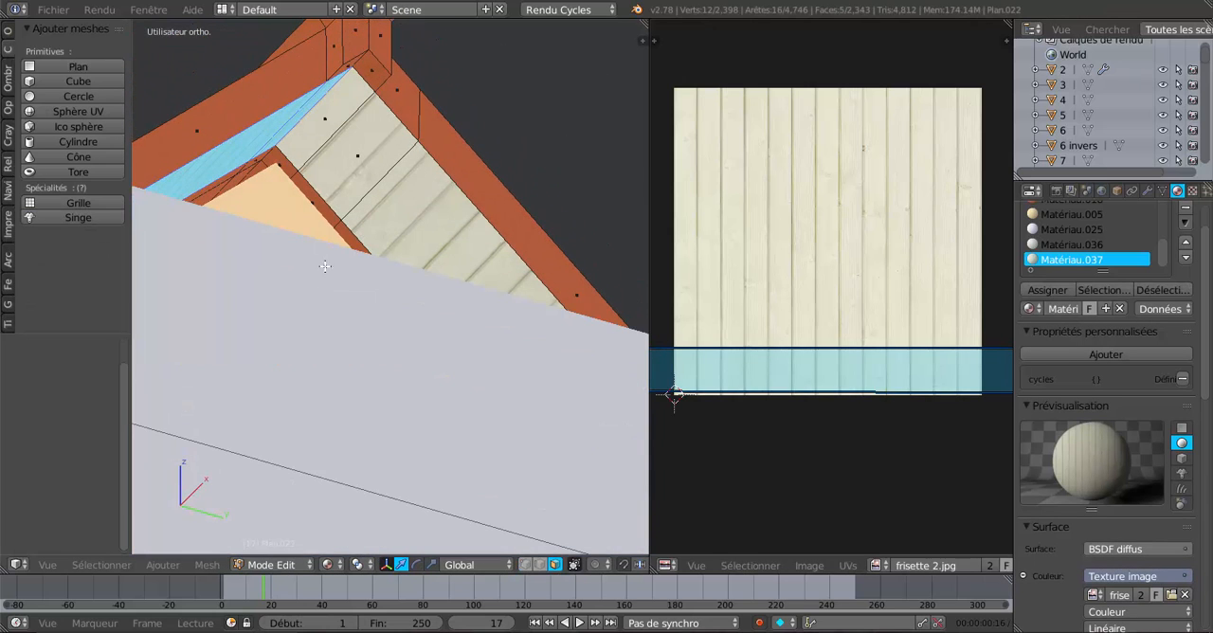
right_click(311, 138)
right_click(287, 172, "shift")
right_click(329, 182, "shift")
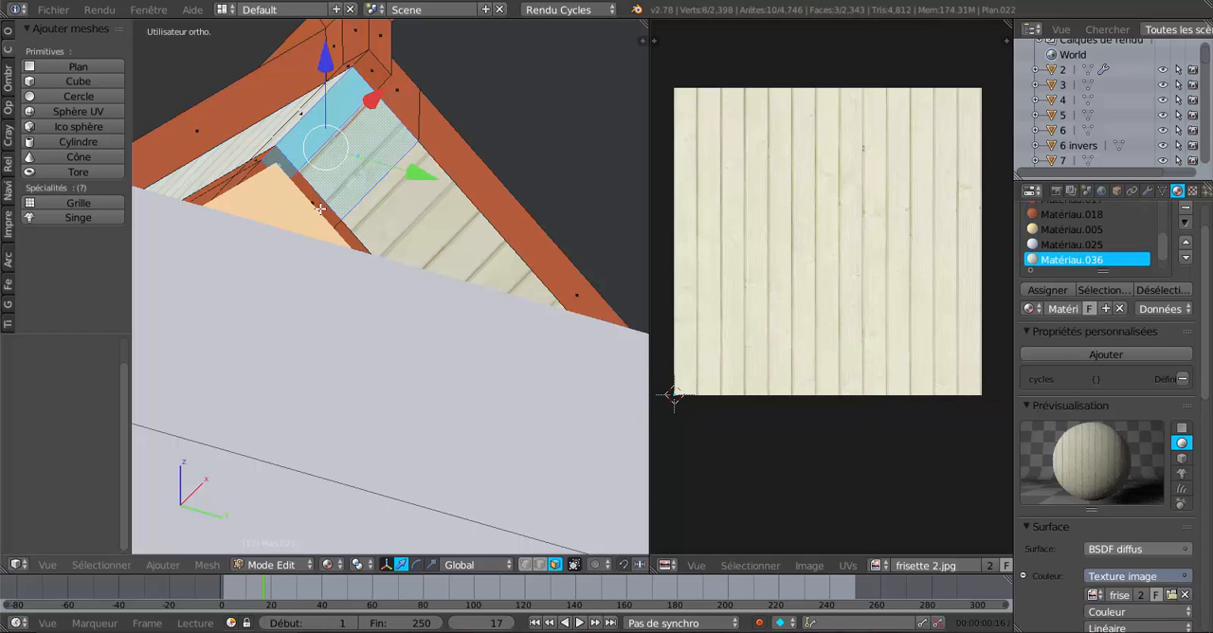
right_click(320, 209, "shift")
right_click(371, 216, "shift")
right_click(359, 246, "shift")
mouse_move(439, 205)
middle_mouse_down("shift")
mouse_move(418, 163)
mouse_move(433, 214)
middle_mouse_up("shift")
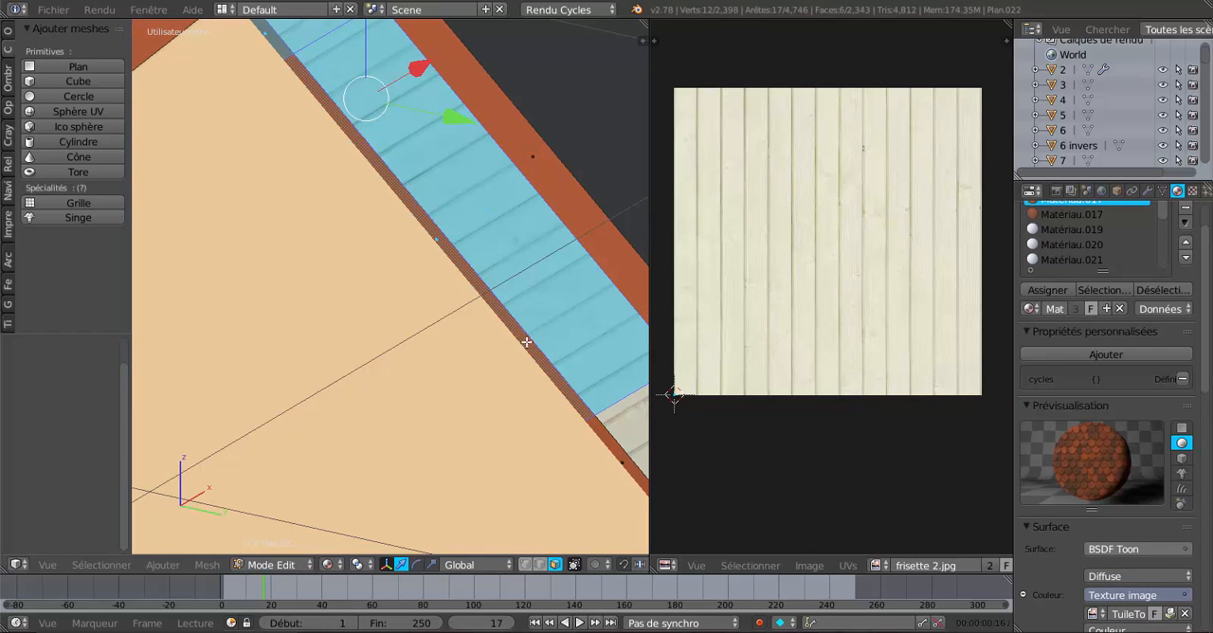
Extend the selection down the middle of the right overhang, including both the panelling and its narrow edging faces.
middle_click_drag(526, 342, 500, 315, "shift")
right_click(495, 337, "shift")
right_click(525, 324, "shift")
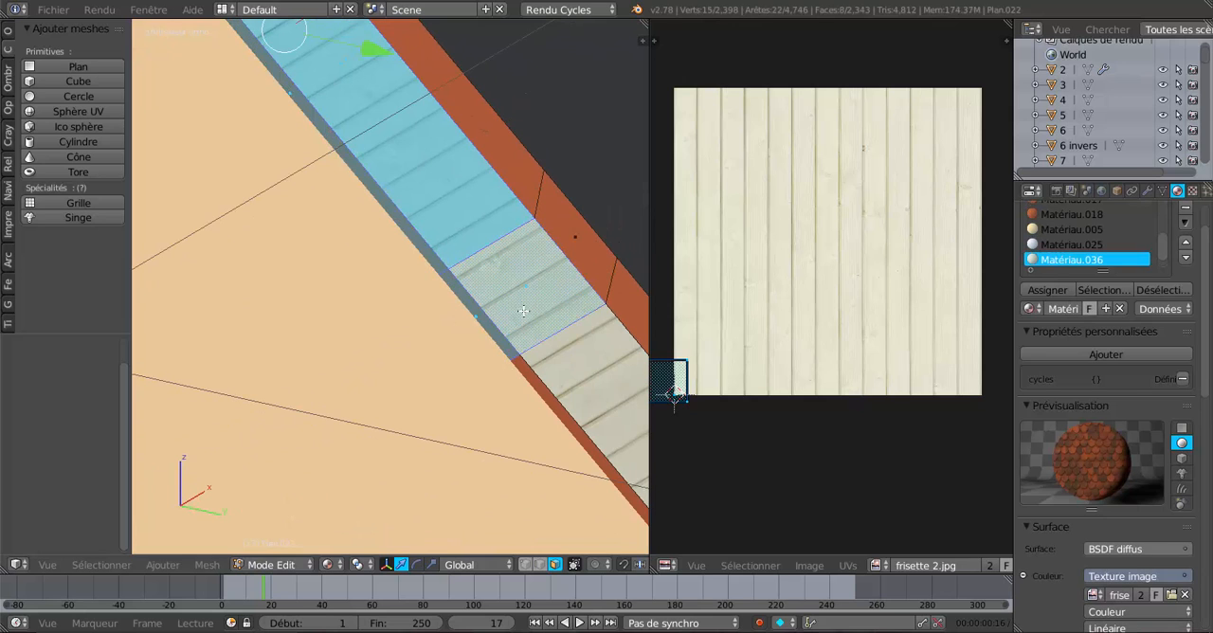
right_click(552, 389, "shift")
right_click(577, 386, "shift")
middle_click_drag(531, 358, 315, 152, "shift")
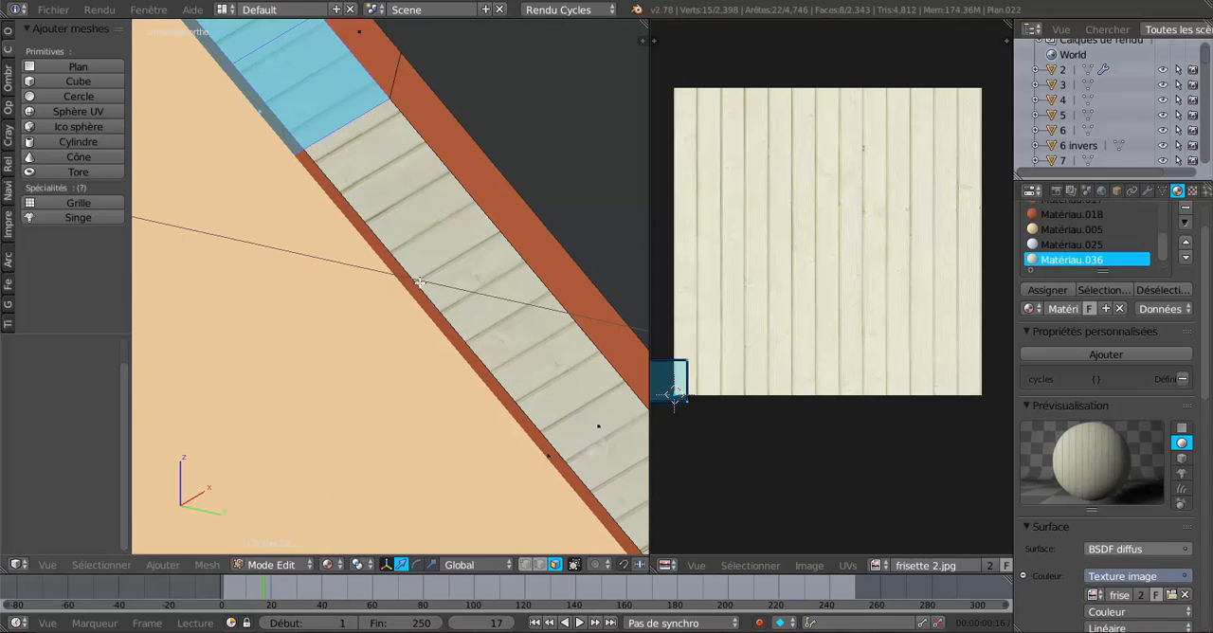
right_click(433, 306, "shift")
right_click(446, 299, "shift")
scroll(486, 355, "down", 4)
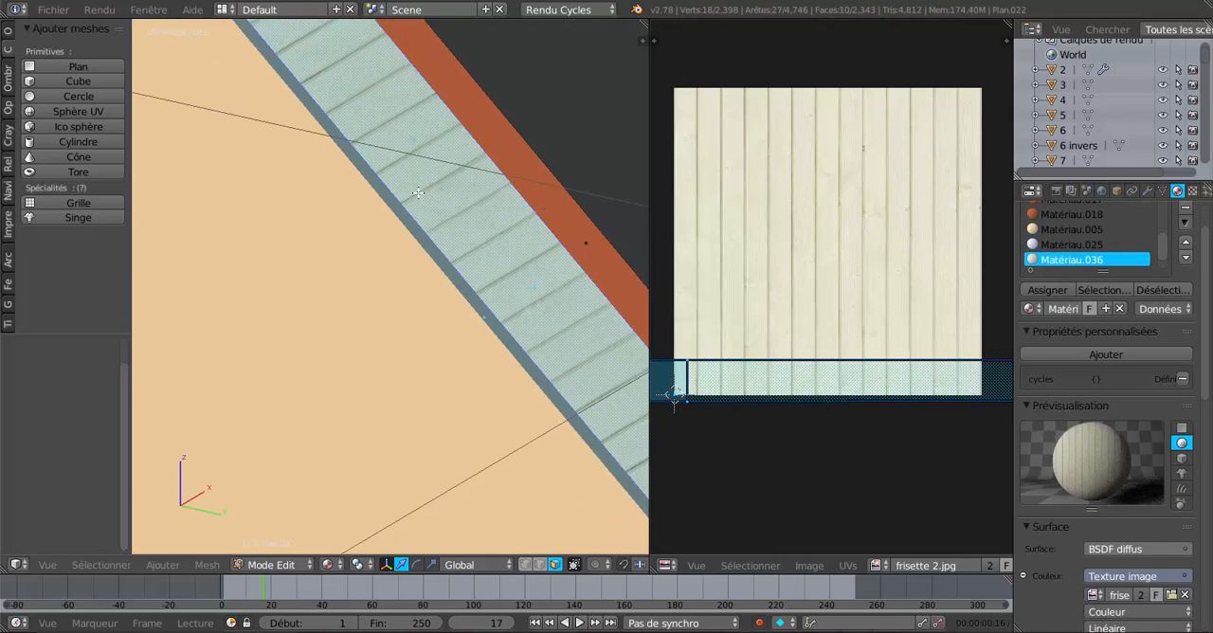
Add the remaining edging face and the panelling faces at the right overhang's lower end to the selection.
scroll(416, 254, "up", 5)
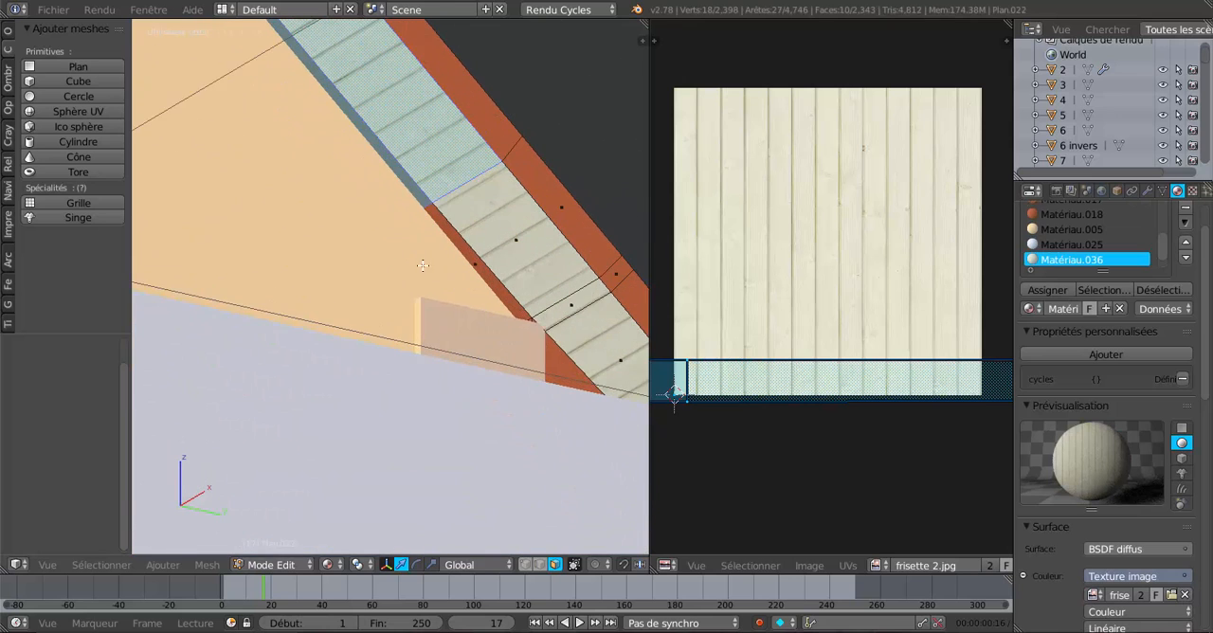
right_click(466, 255, "shift")
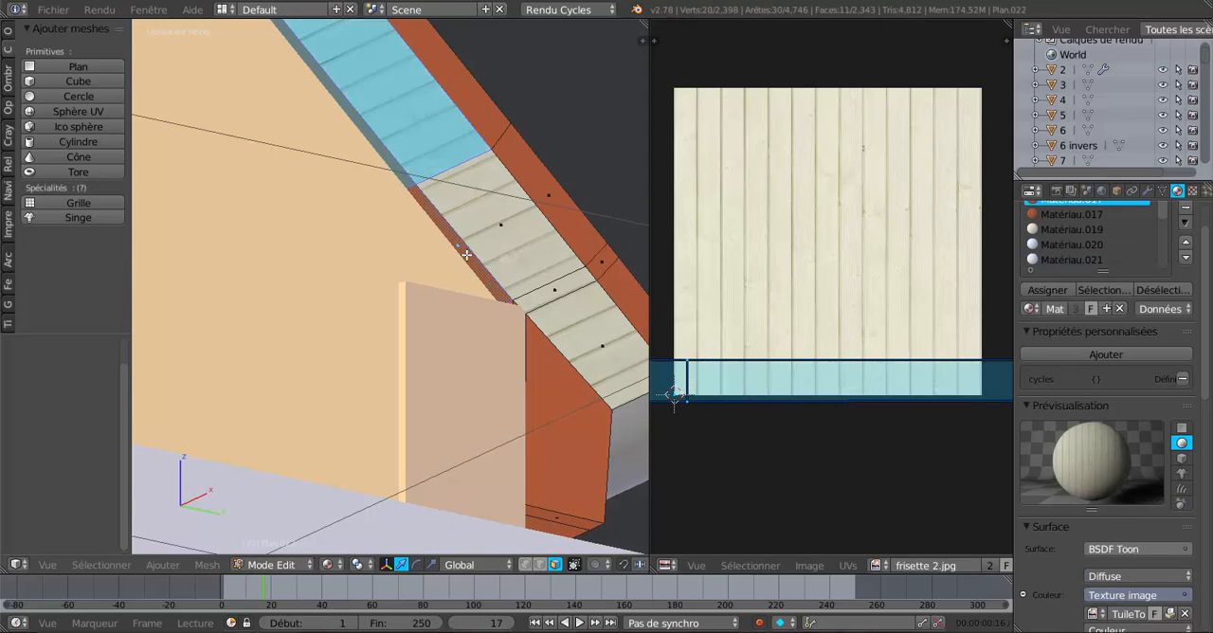
right_click(525, 264, "shift")
right_click(554, 289, "shift")
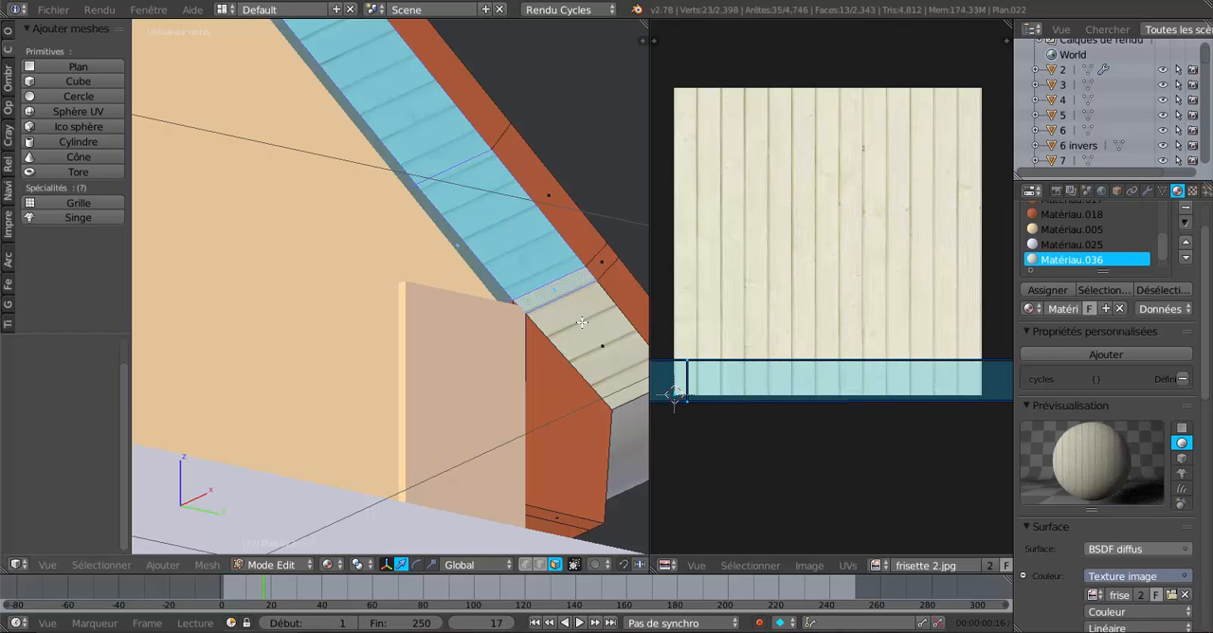
right_click(585, 323, "shift")
Assign Matériau.036 to the selected overhang faces and inspect the covered edging in Object Mode.
scroll(585, 323, "down", 4)
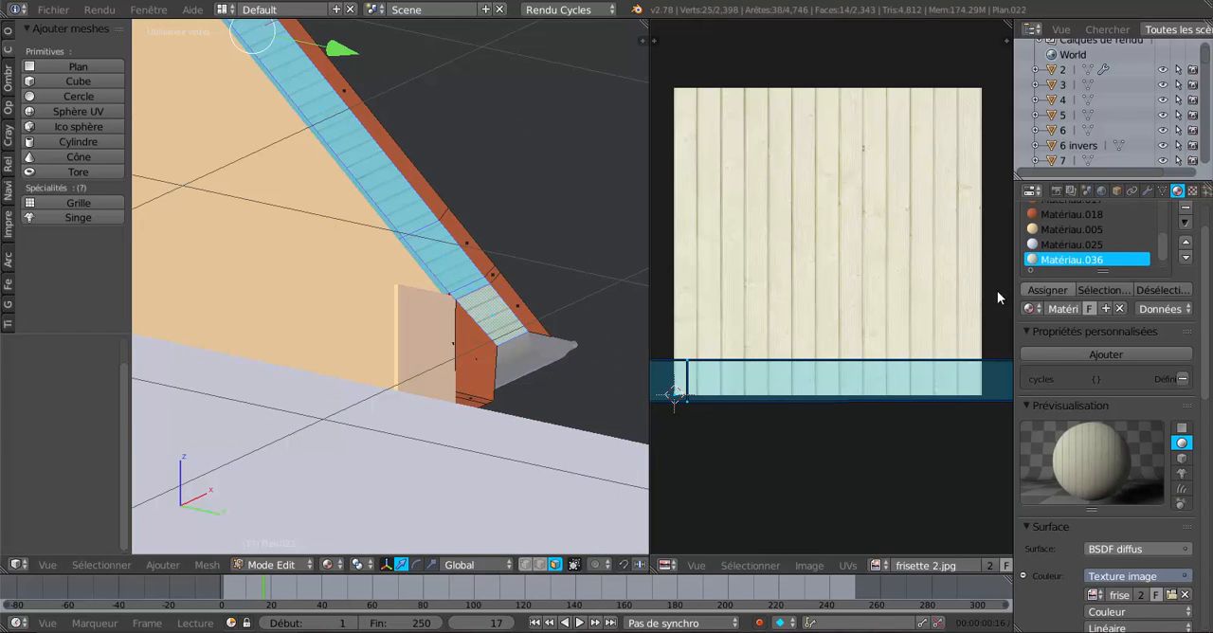
key("KP_5")
key("KP_Decimal")
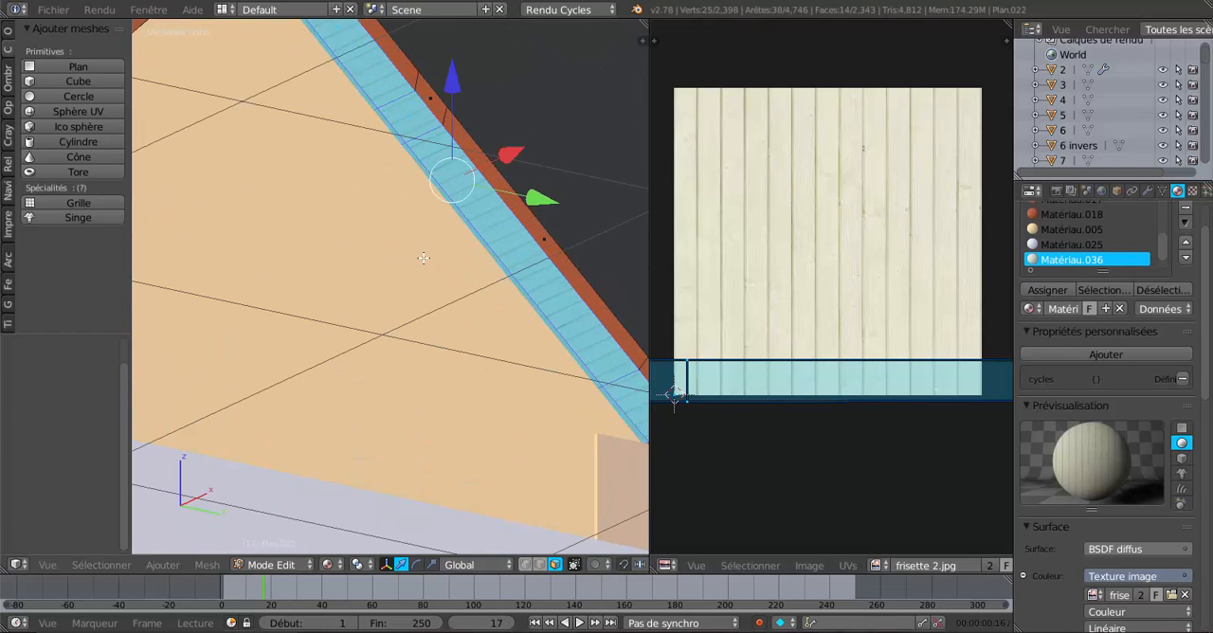
key("Tab")
scroll(445, 245, "up", 2)
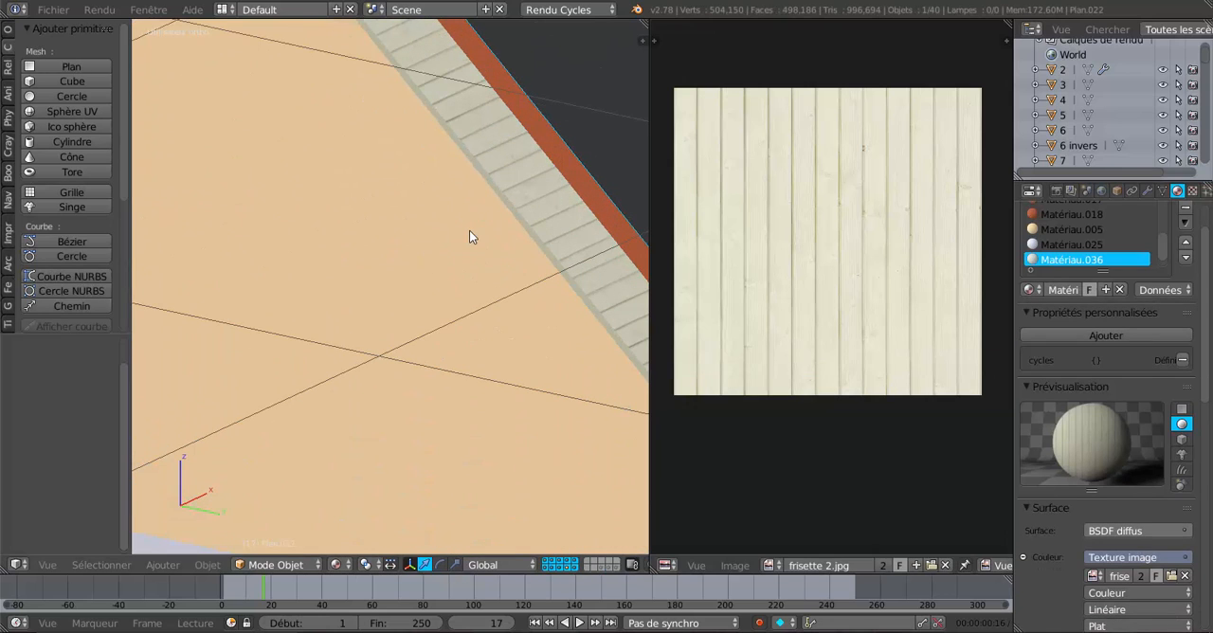
scroll(444, 302, "up", 2)
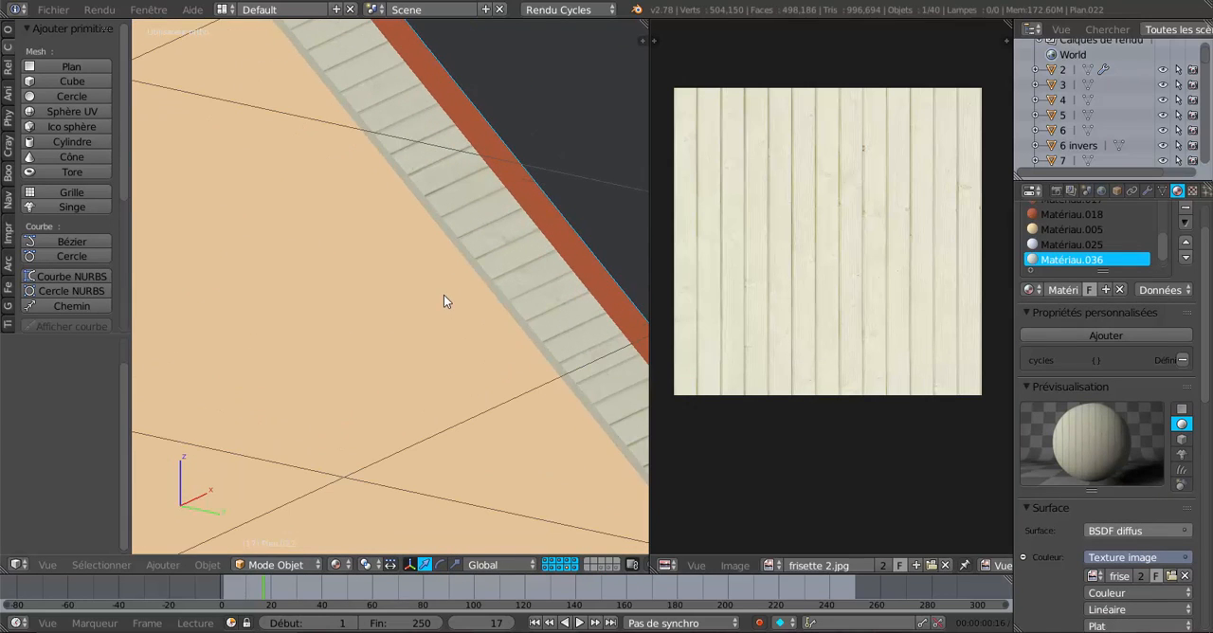
Return to Edit Mode and unwrap the selected panelling and edging faces with the Déplier UV operation.
key("Tab")
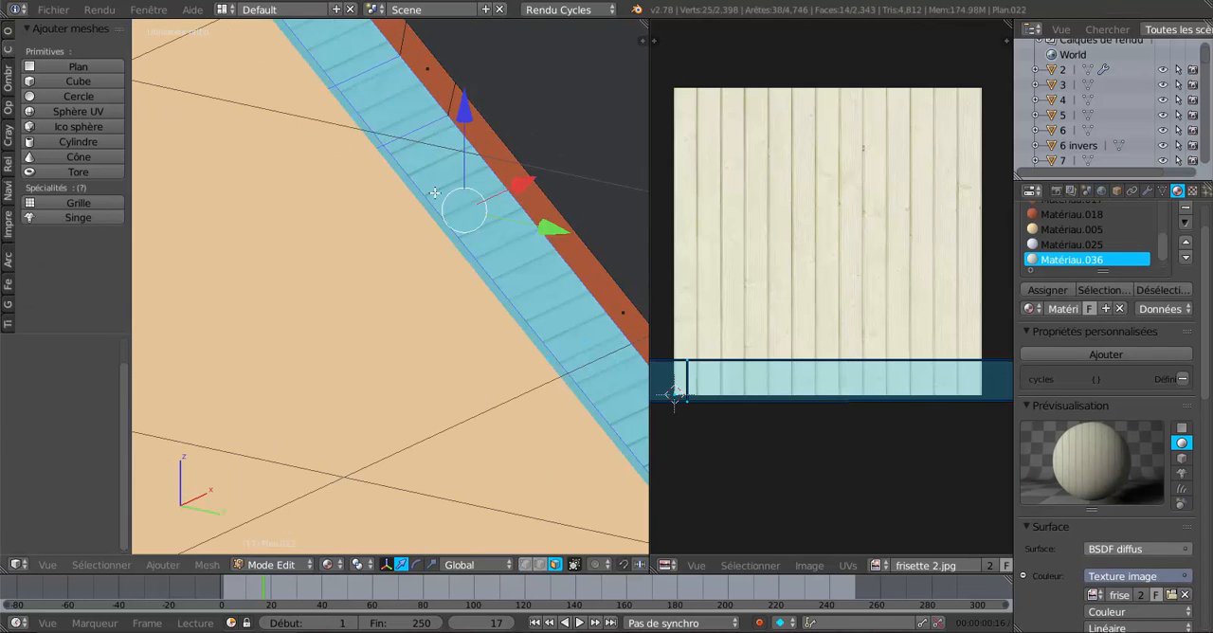
scroll(713, 329, "down", 2)
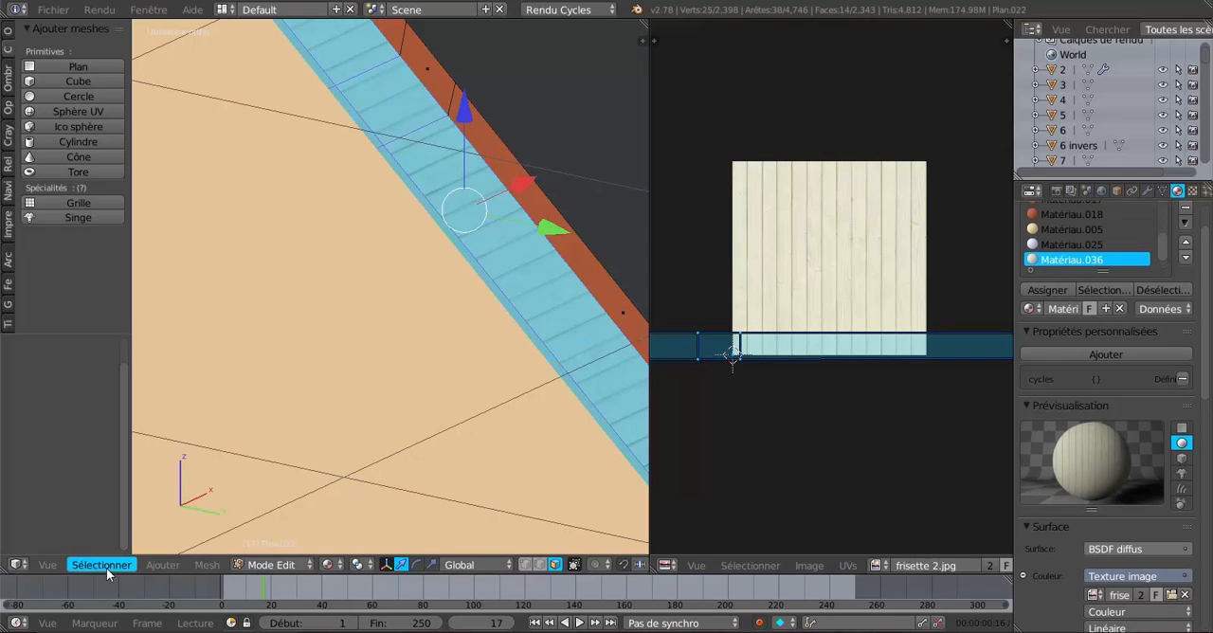
left_click(207, 565)
mouse_move(227, 447)
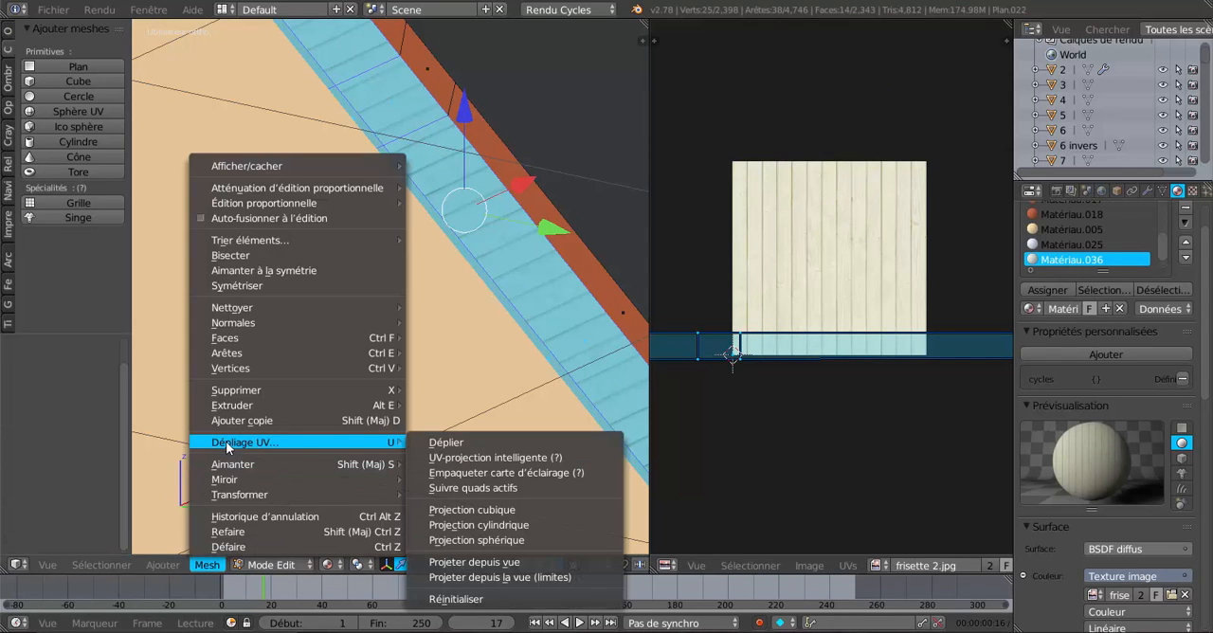
left_click(442, 442)
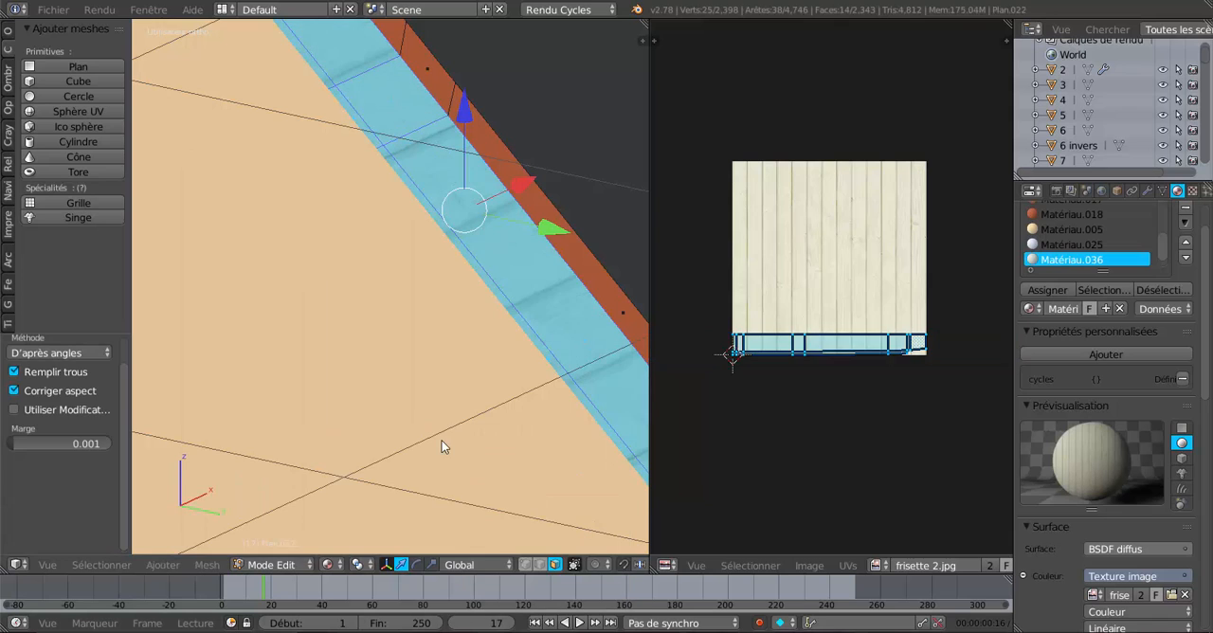
Scale the unwrapped overhang UVs along X by about 6.231 to narrow the boards.
middle_click_drag(512, 358, 563, 321, "shift")
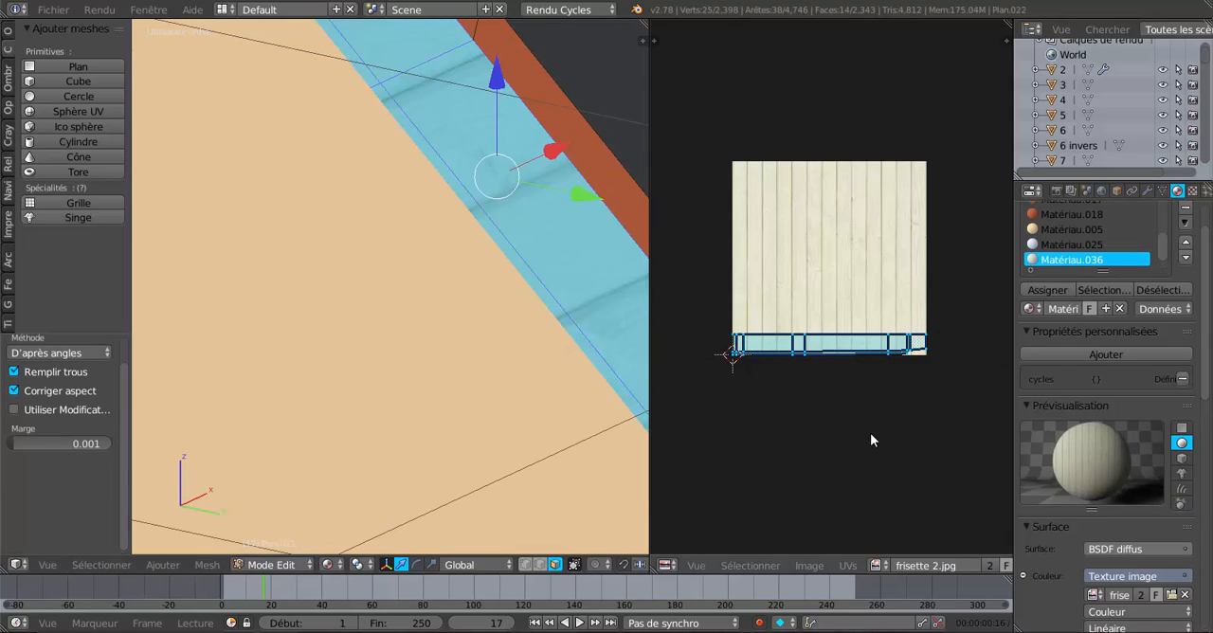
key("s")
key("x")
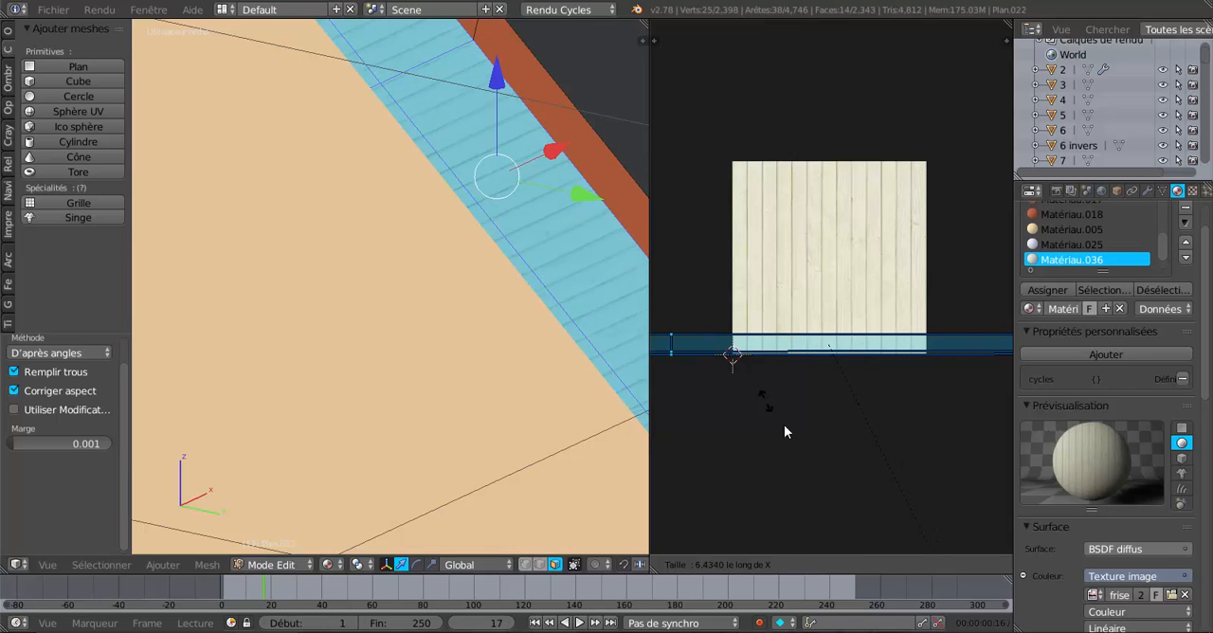
left_click(763, 352)
Compare the boards of both overhangs at the ridge and scale the selected UVs along X by about 1.025.
middle_click_drag(441, 233, 466, 211, "shift")
middle_click_drag(344, 187, 511, 371)
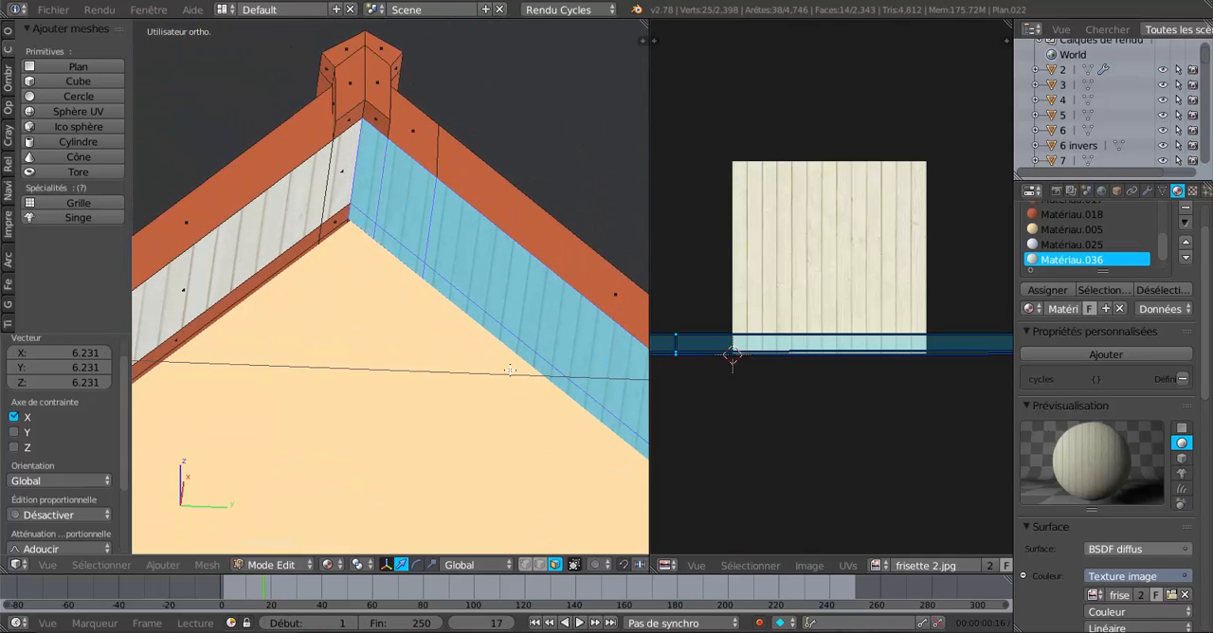
key("s")
left_click(859, 462)
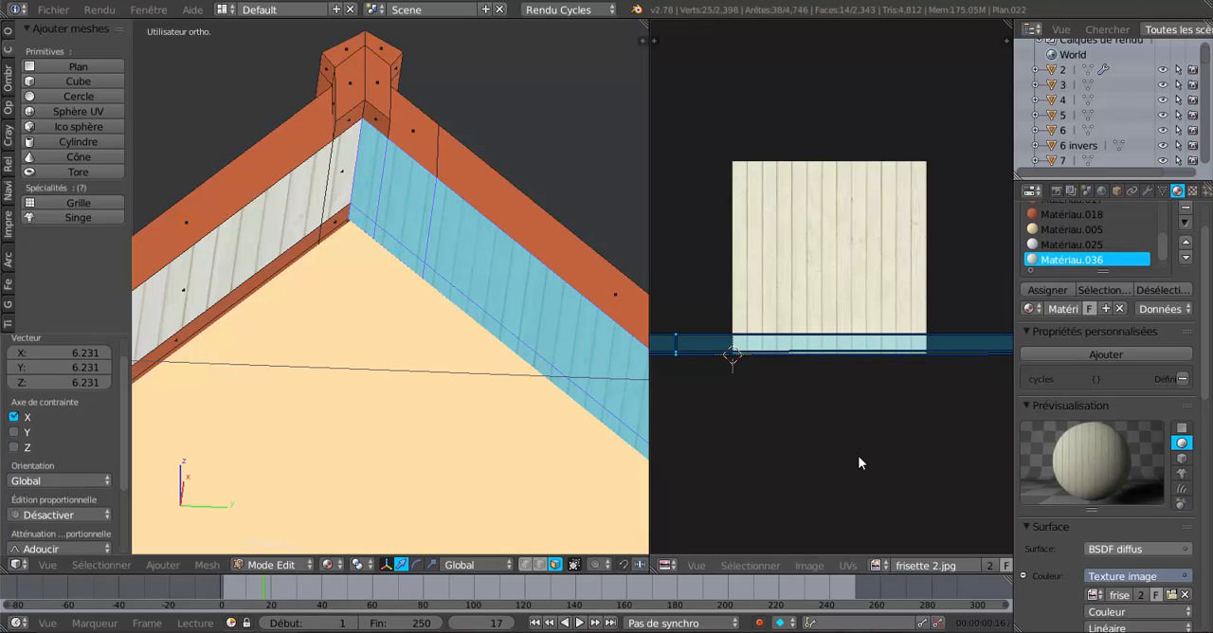
key("s")
key("x")
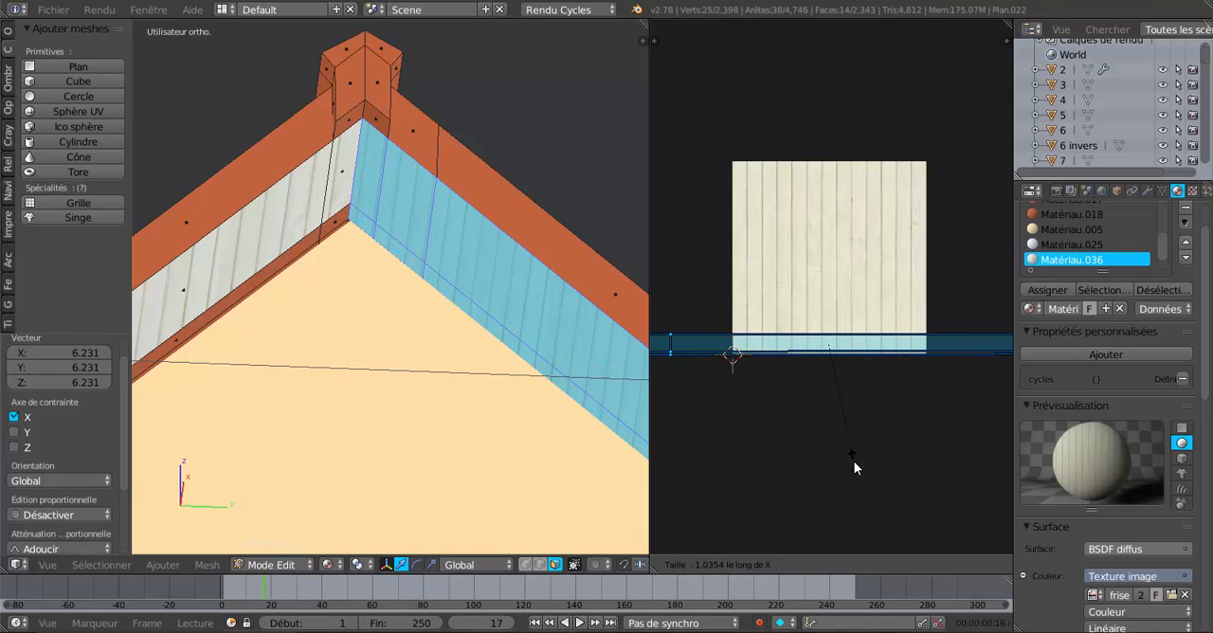
left_click(855, 450)
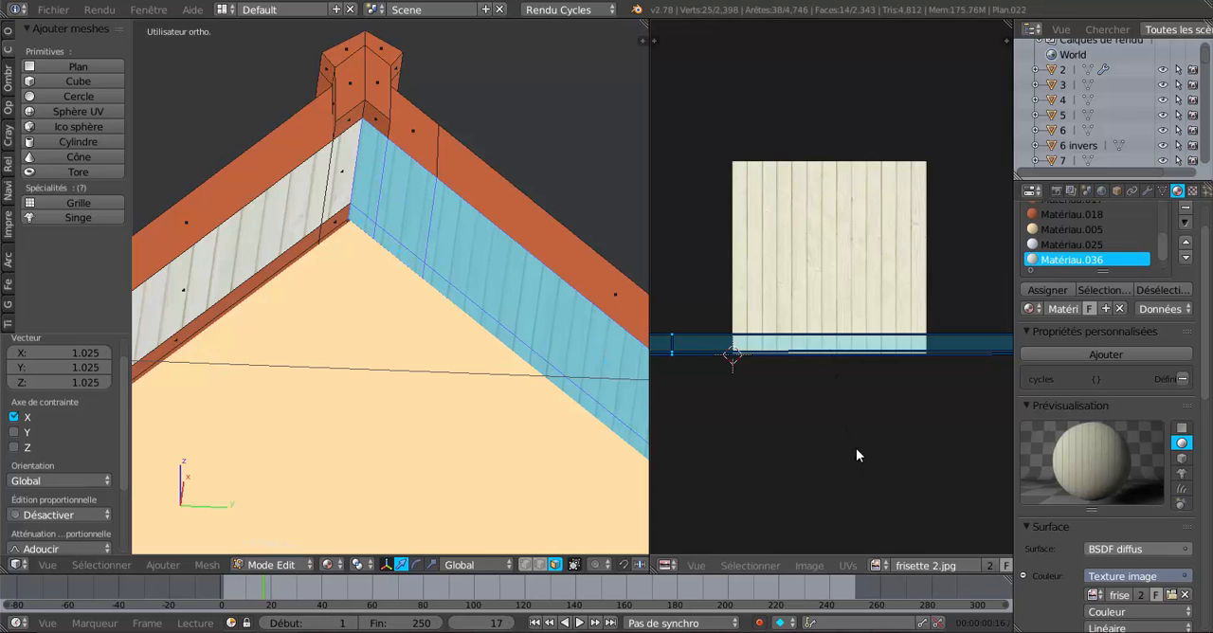
Select the narrow edging faces beneath the gable's left overhang, from the ridge down the slope.
middle_click_drag(341, 218, 298, 251)
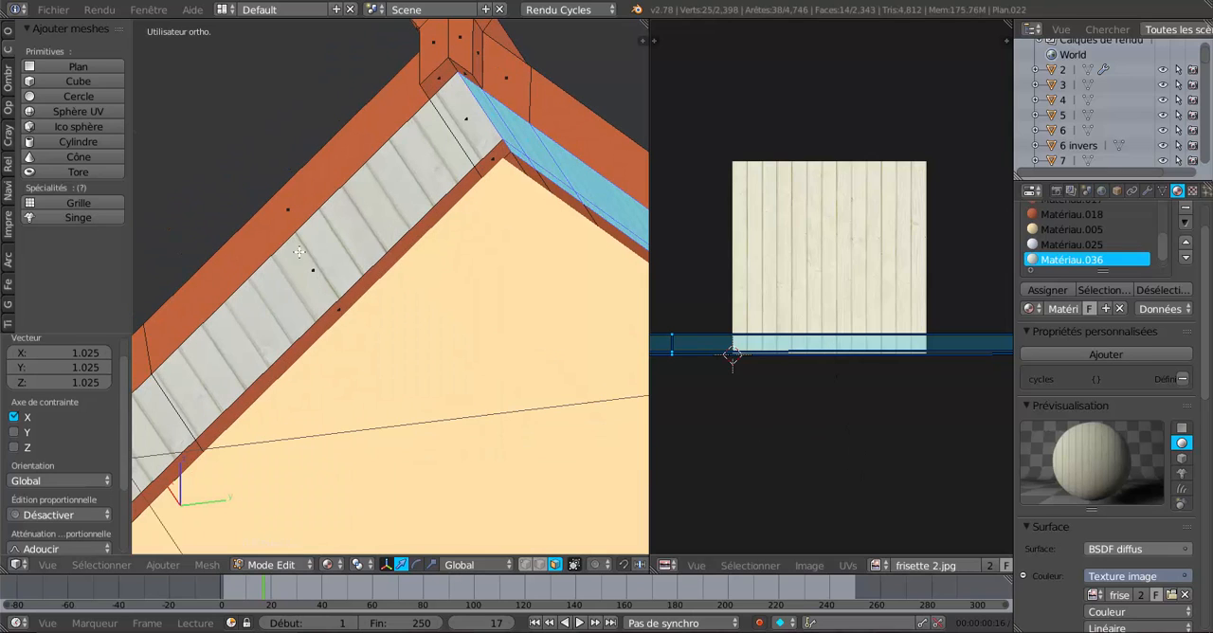
right_click(489, 159)
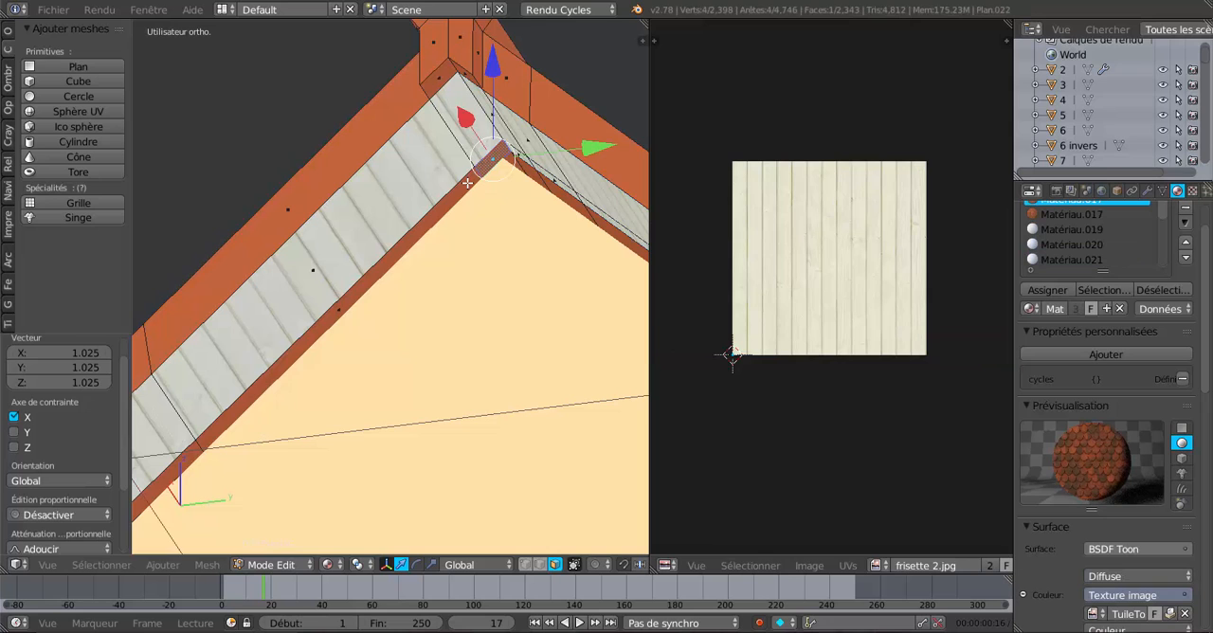
right_click(467, 182, "shift")
scroll(328, 326, "down", 2)
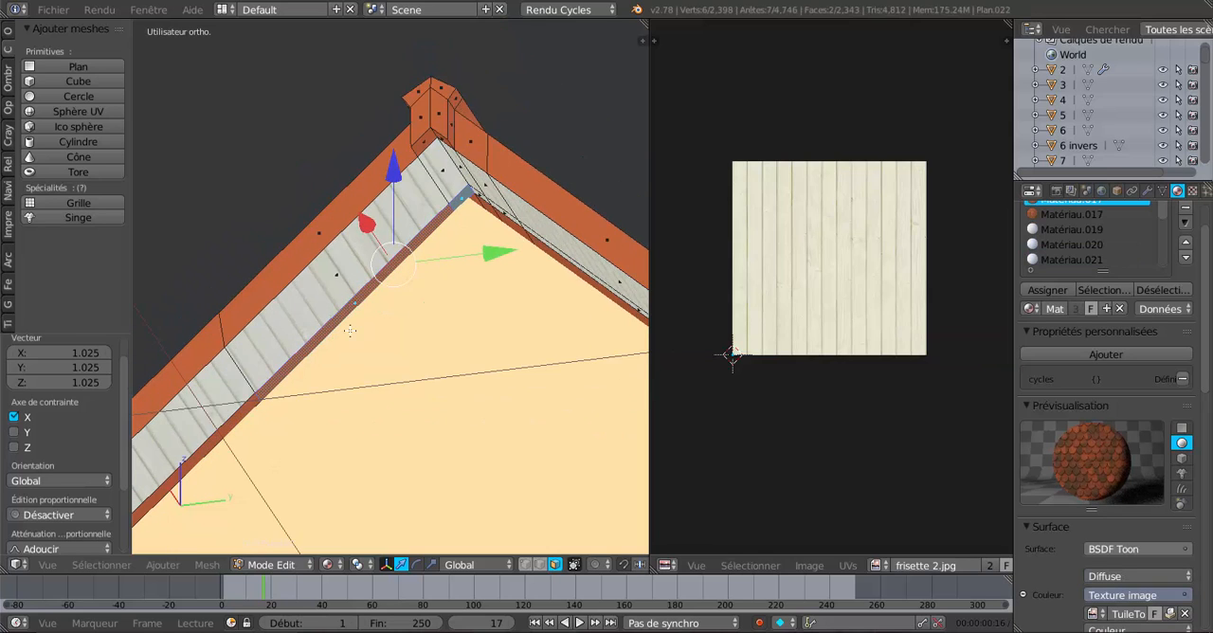
middle_click_drag(285, 425, 429, 237, "shift")
right_click(379, 237, "shift")
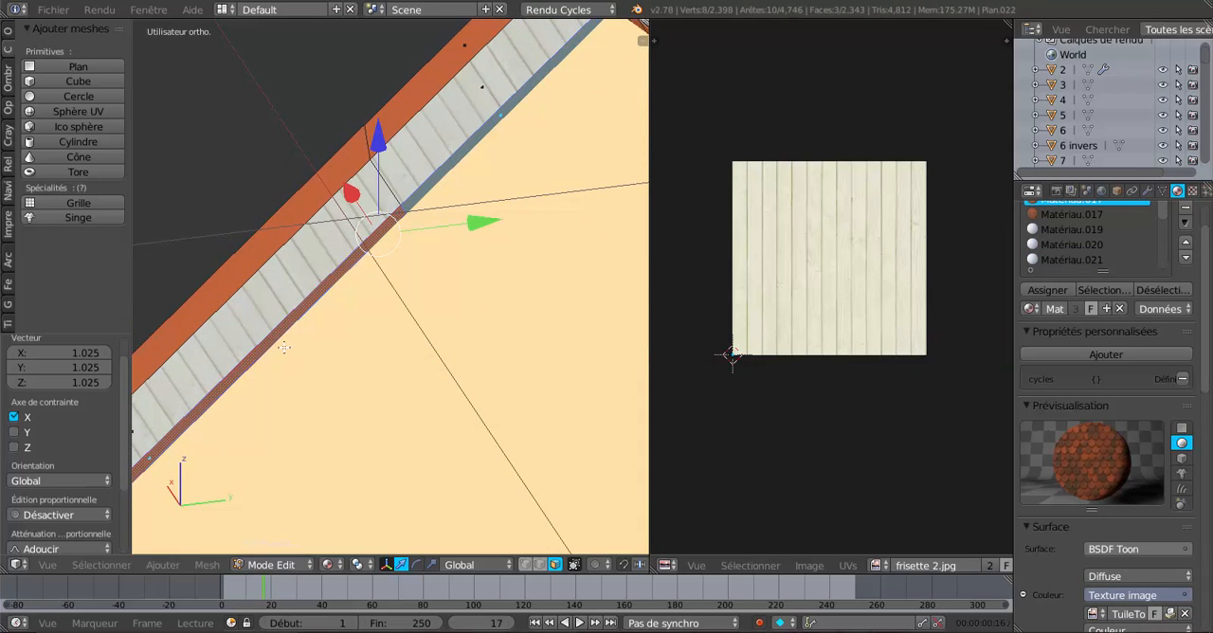
middle_click_drag(284, 347, 459, 137, "shift")
middle_click_drag(233, 359, 420, 192, "shift")
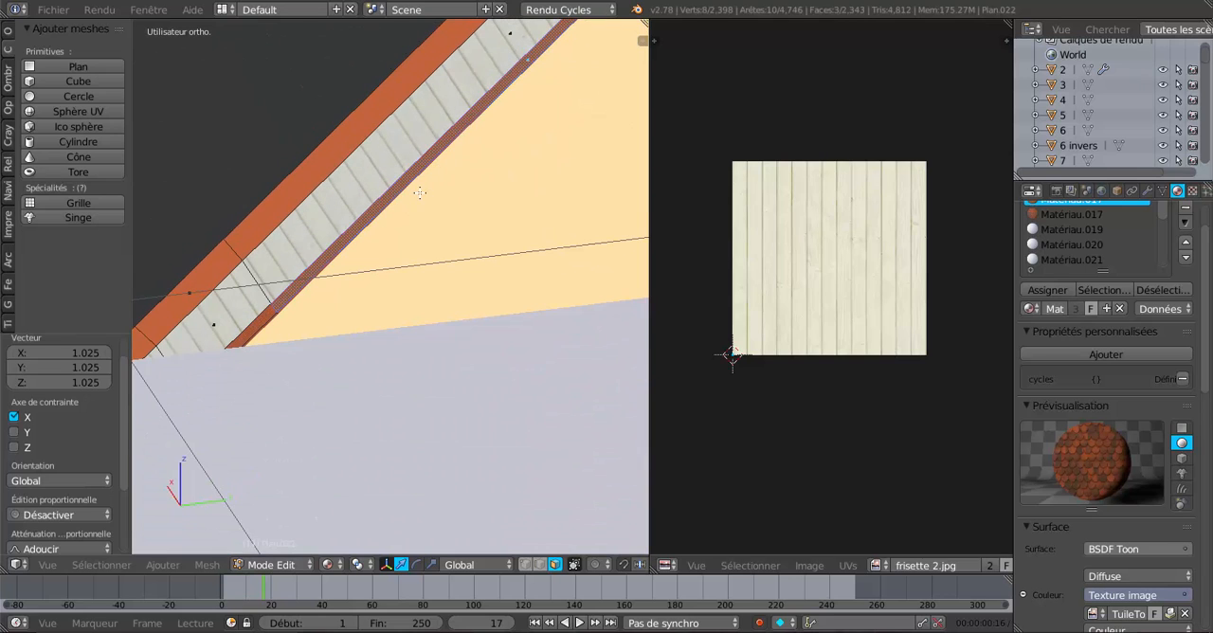
Add the lower edging face and the panelling faces back up to the ridge to the left overhang's selection.
right_click(268, 311, "shift")
right_click(253, 295, "shift")
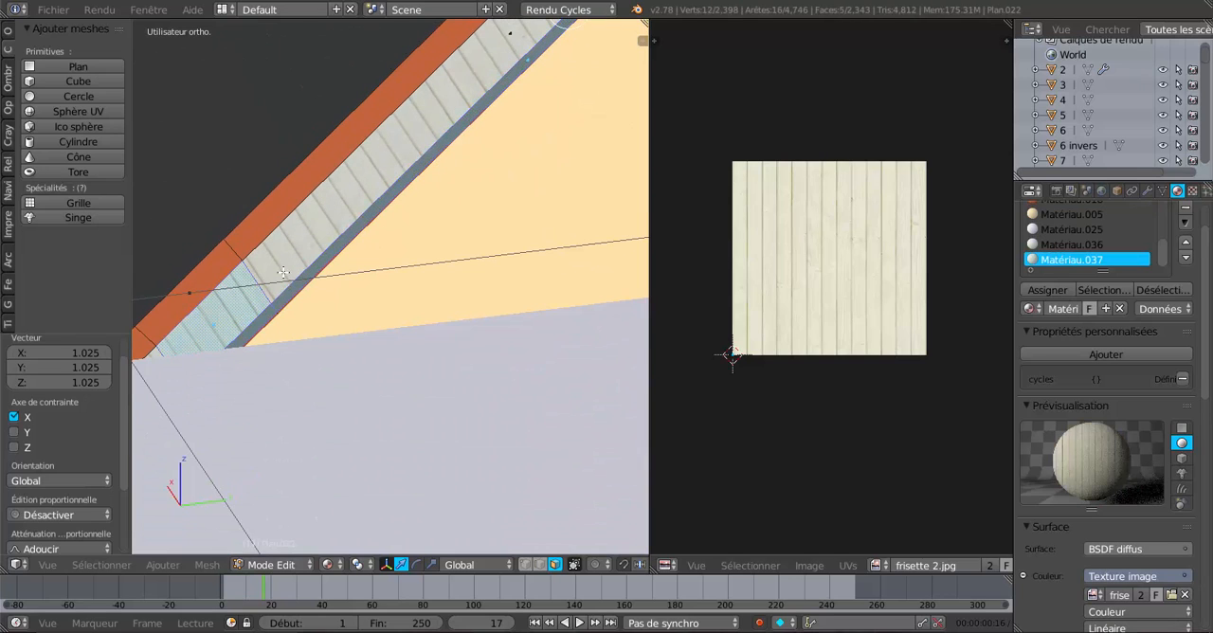
right_click(336, 231, "shift")
middle_click_drag(497, 65, 382, 194, "shift")
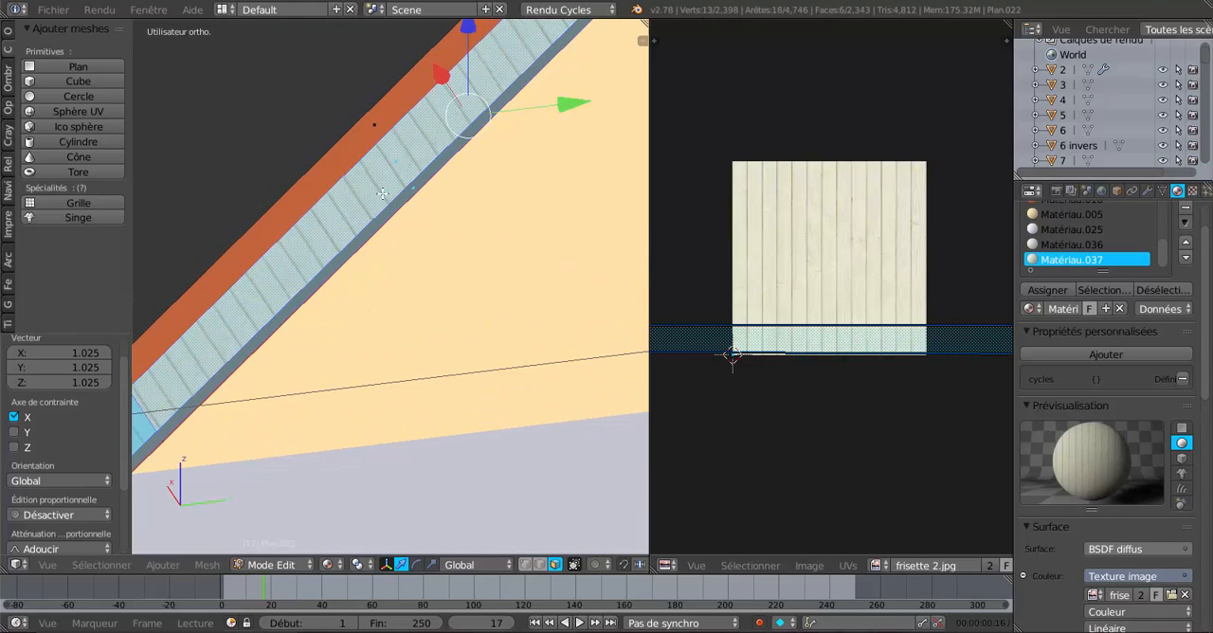
middle_click_drag(429, 145, 351, 292, "shift")
right_click(509, 111, "shift")
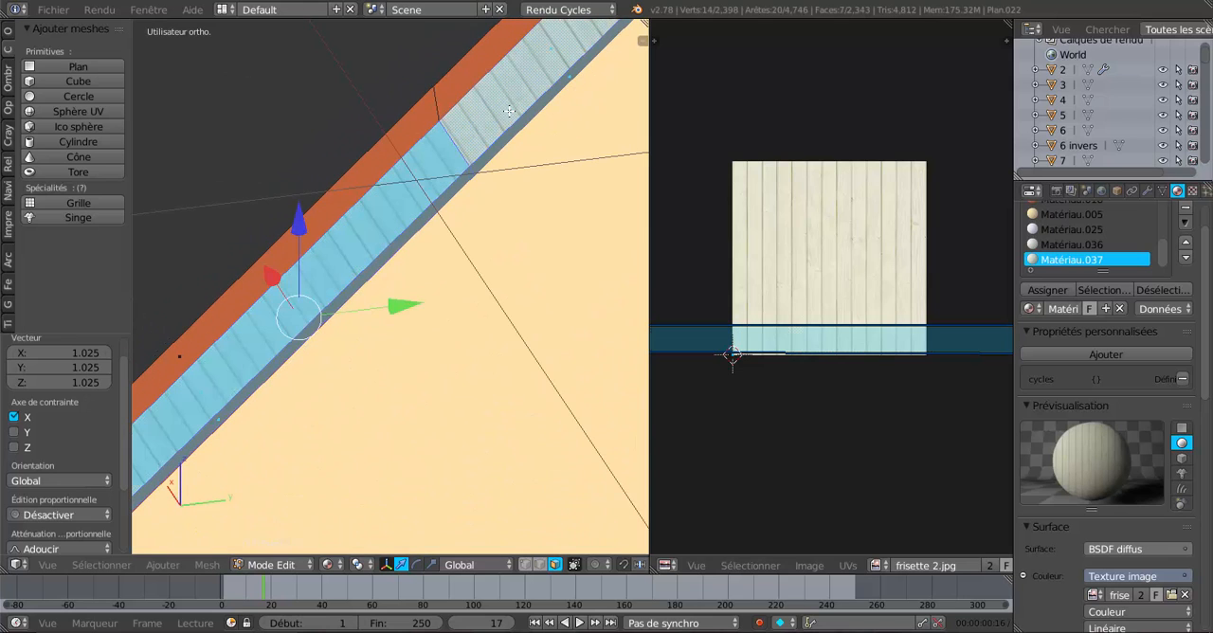
middle_click_drag(509, 239, 498, 229)
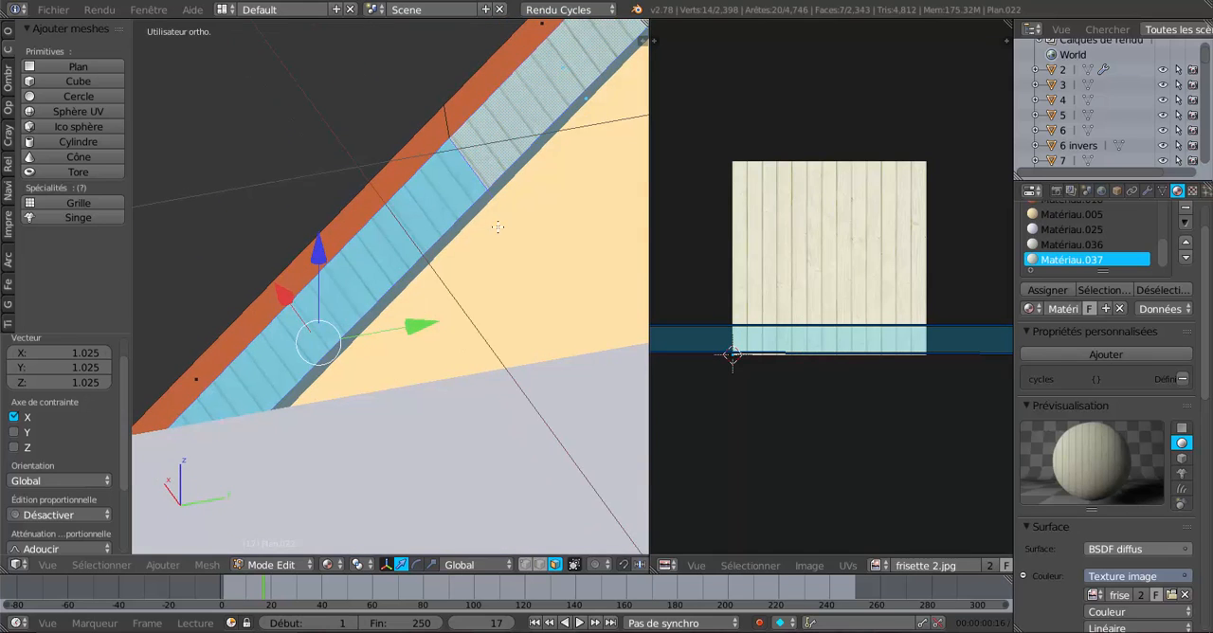
middle_click_drag(608, 42, 421, 268, "shift")
right_click(482, 189, "shift")
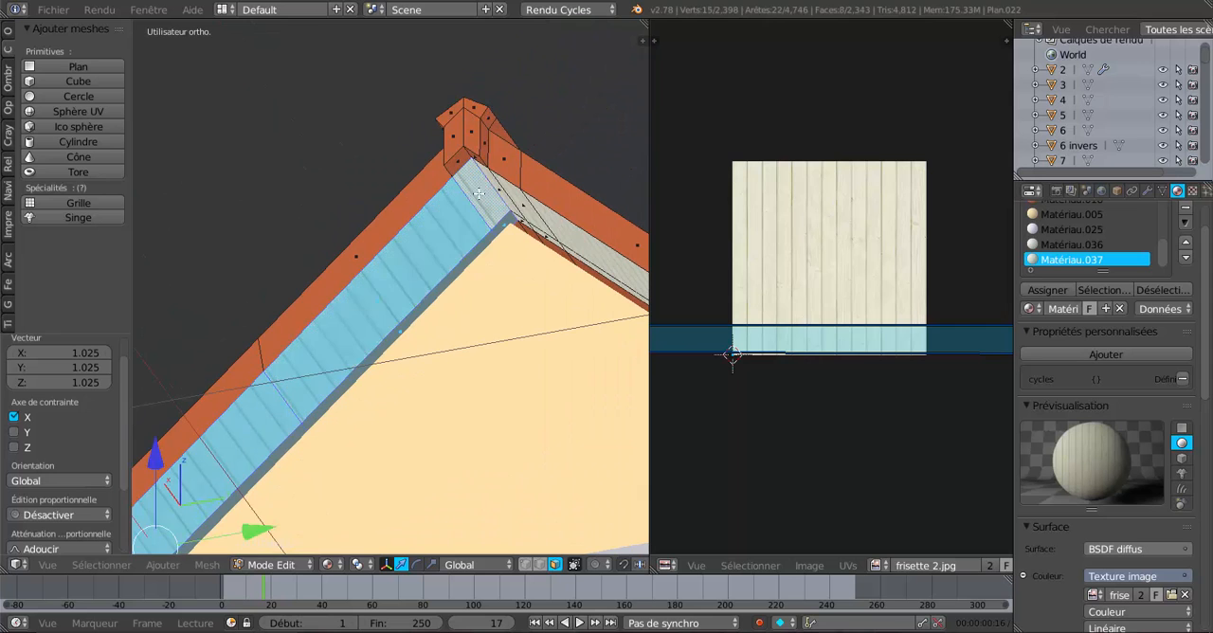
Add the lowest panelling face above the gutter to the left overhang's selection and assign Matériau.037 to the selected faces.
scroll(441, 292, "down", 5)
scroll(474, 168, "up", 3)
middle_click_drag(338, 349, 485, 196, "shift")
middle_click_drag(324, 278, 292, 285)
scroll(270, 313, "up", 1)
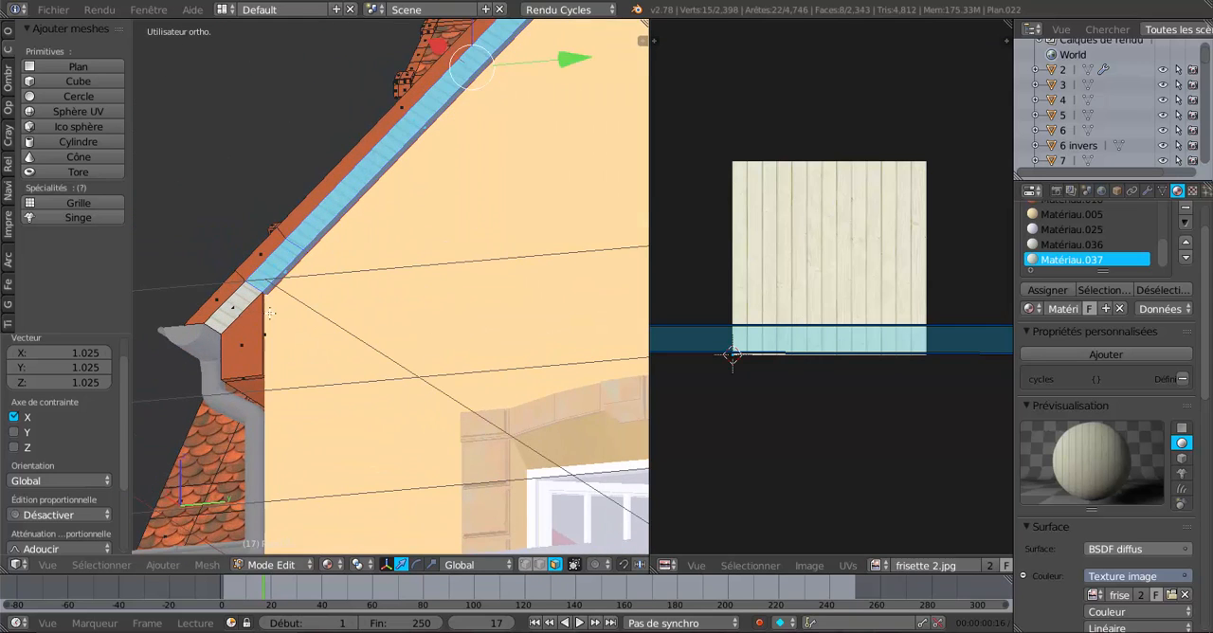
right_click(235, 306, "shift")
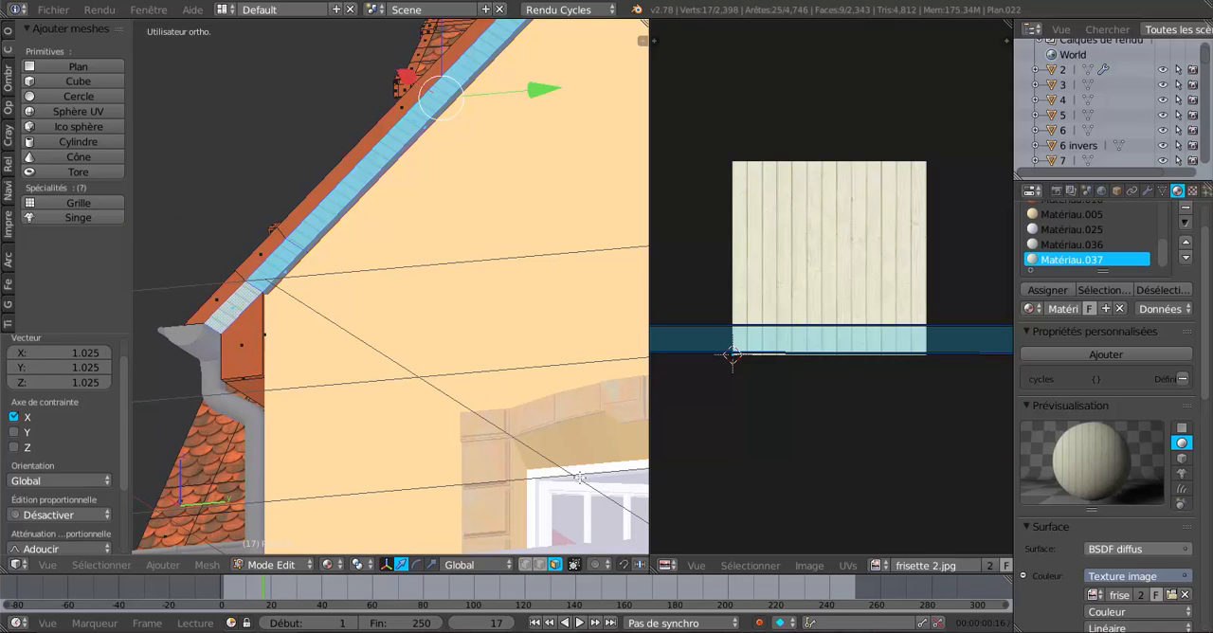
left_click(1047, 290)
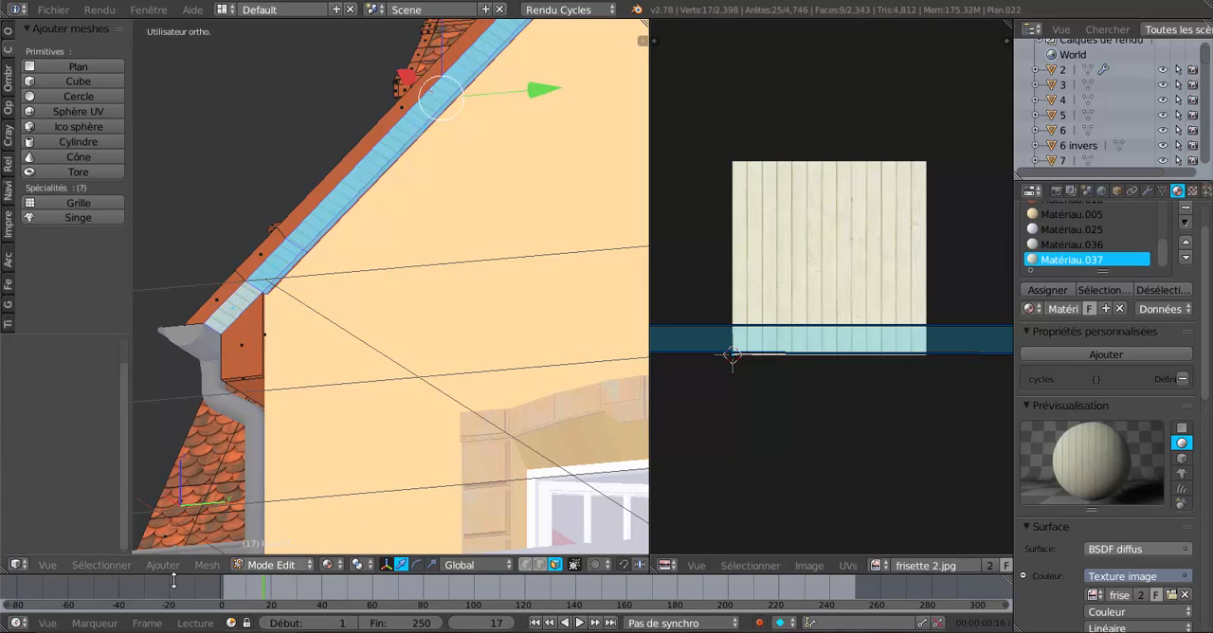
Unwrap the selected left overhang faces with the angle-based method and assign Matériau.037 to them.
left_click(206, 565)
mouse_move(371, 441)
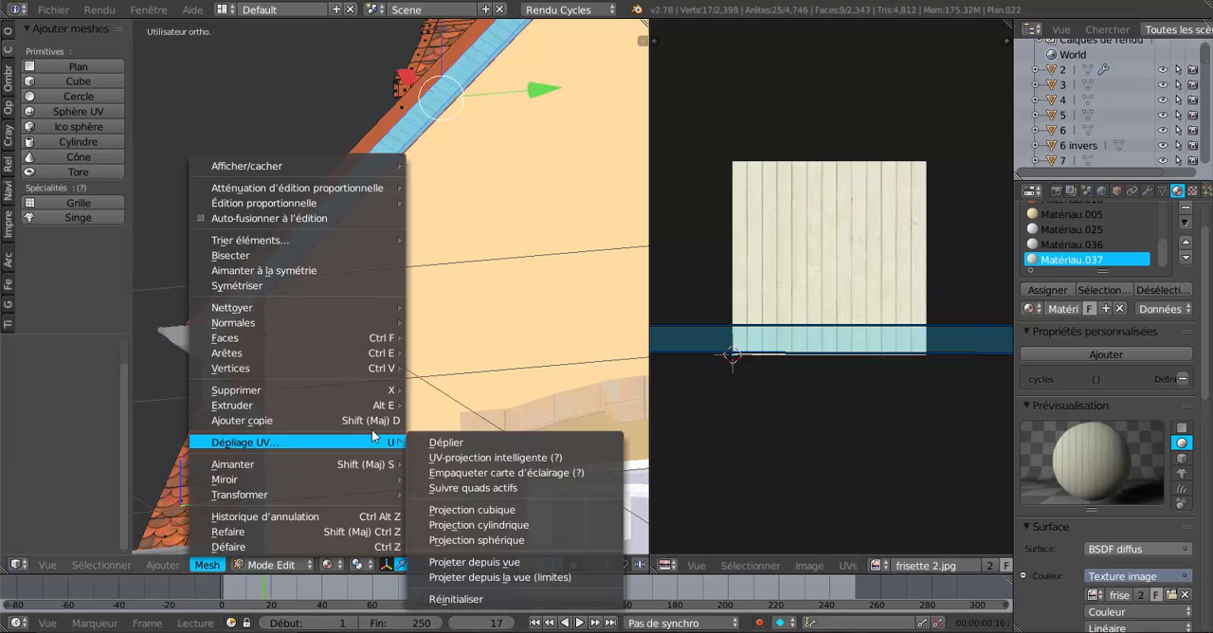
left_click(436, 442)
middle_click_drag(420, 445, 382, 442)
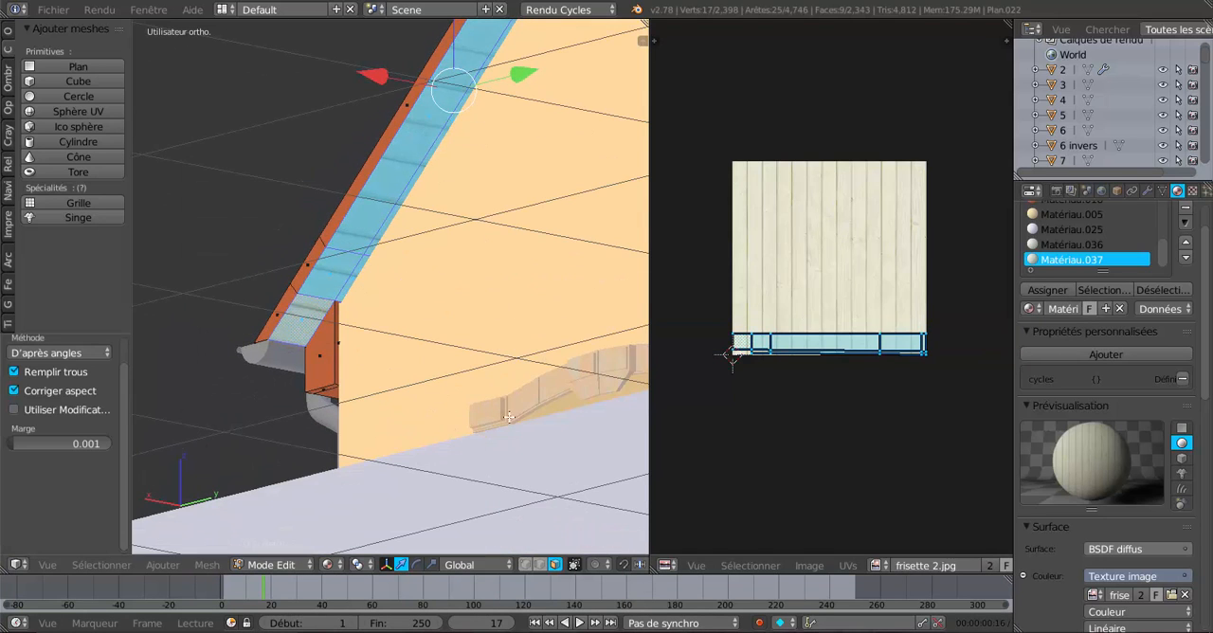
left_click(1056, 291)
Scale the left overhang's unwrapped UVs along X by about 2.930.
scroll(478, 311, "up", 2)
middle_click_drag(477, 309, 483, 474)
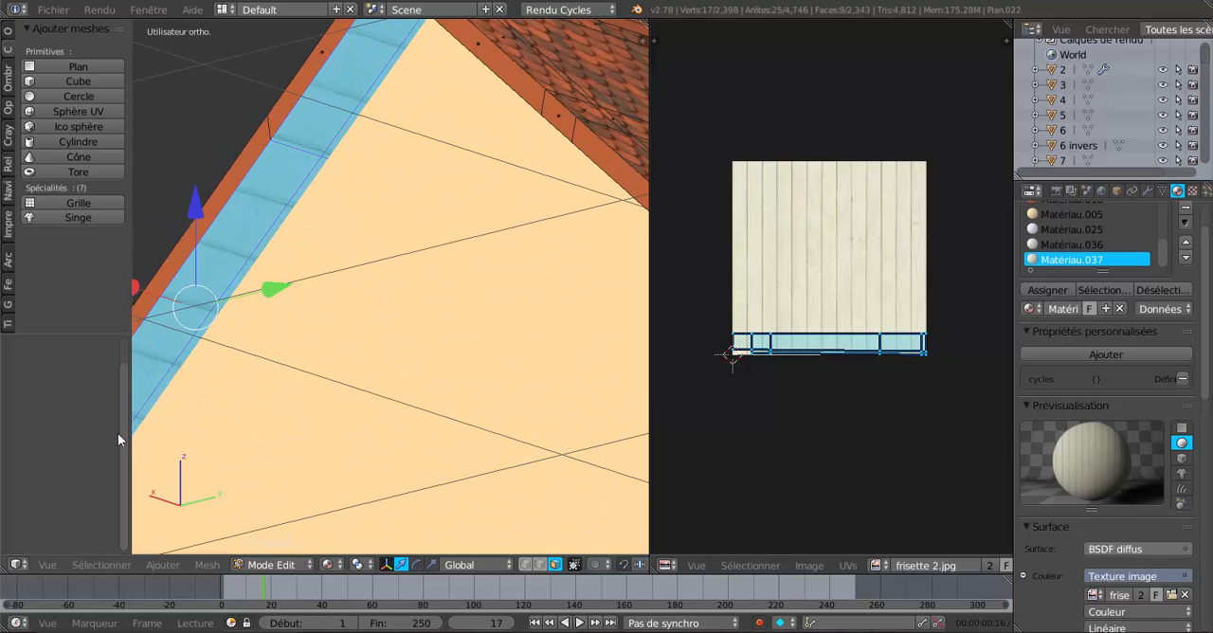
middle_click_drag(236, 429, 402, 420)
middle_click_drag(374, 418, 356, 410)
key("s")
key("x")
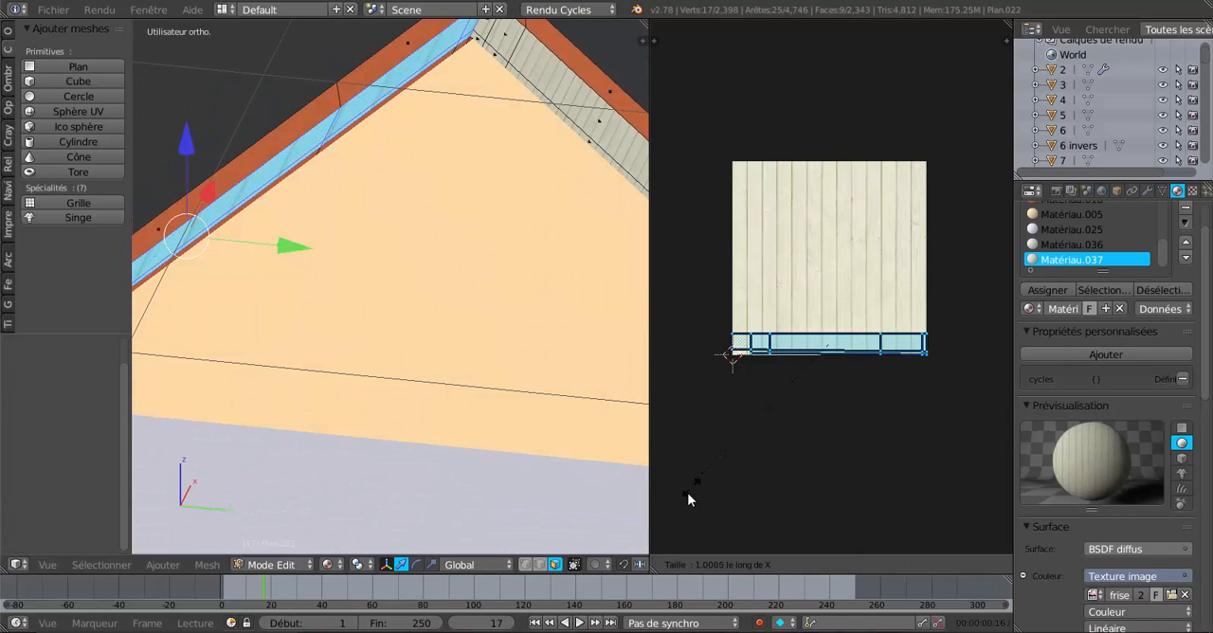
left_click(845, 244)
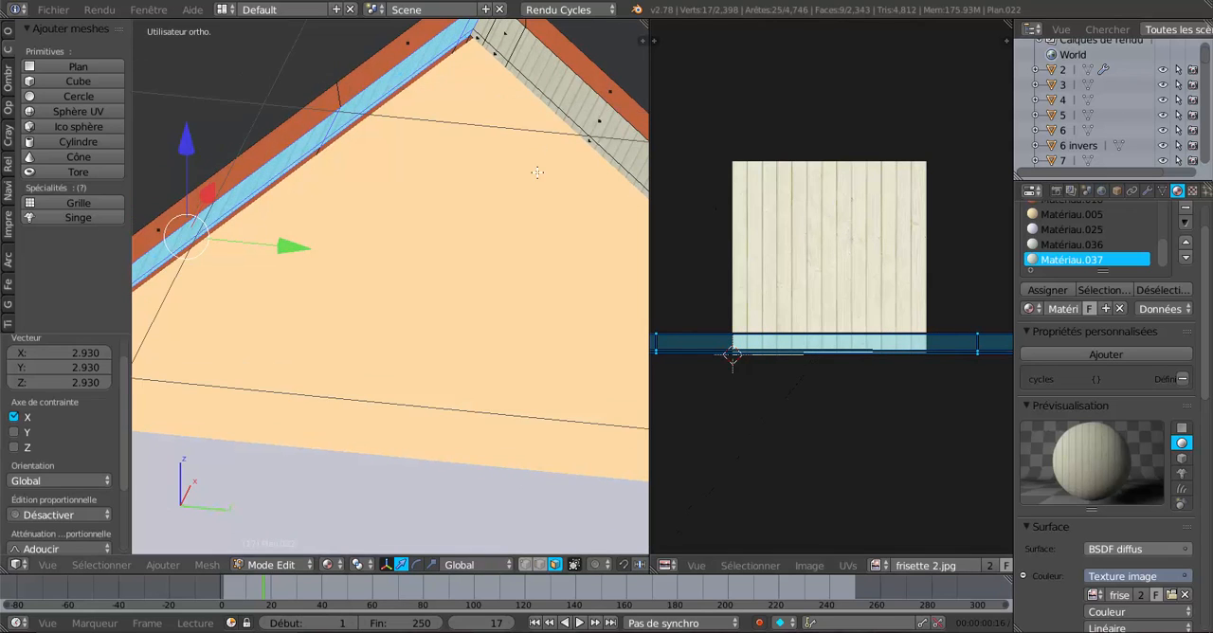
Compare the boards on both sides of the ridge and scale the left overhang's UVs along X by a further 1.712 or so.
key("shift+z")
middle_click_drag(536, 278, 373, 378)
scroll(502, 268, "up", 3)
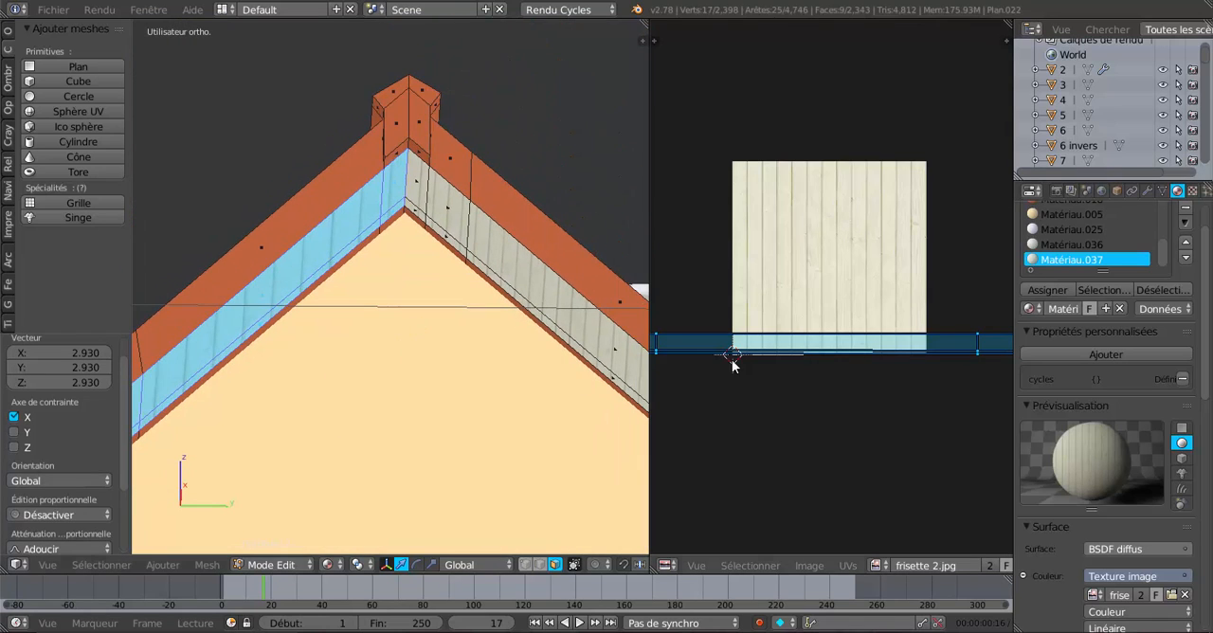
scroll(731, 362, "up", 1)
scroll(466, 296, "up", 2)
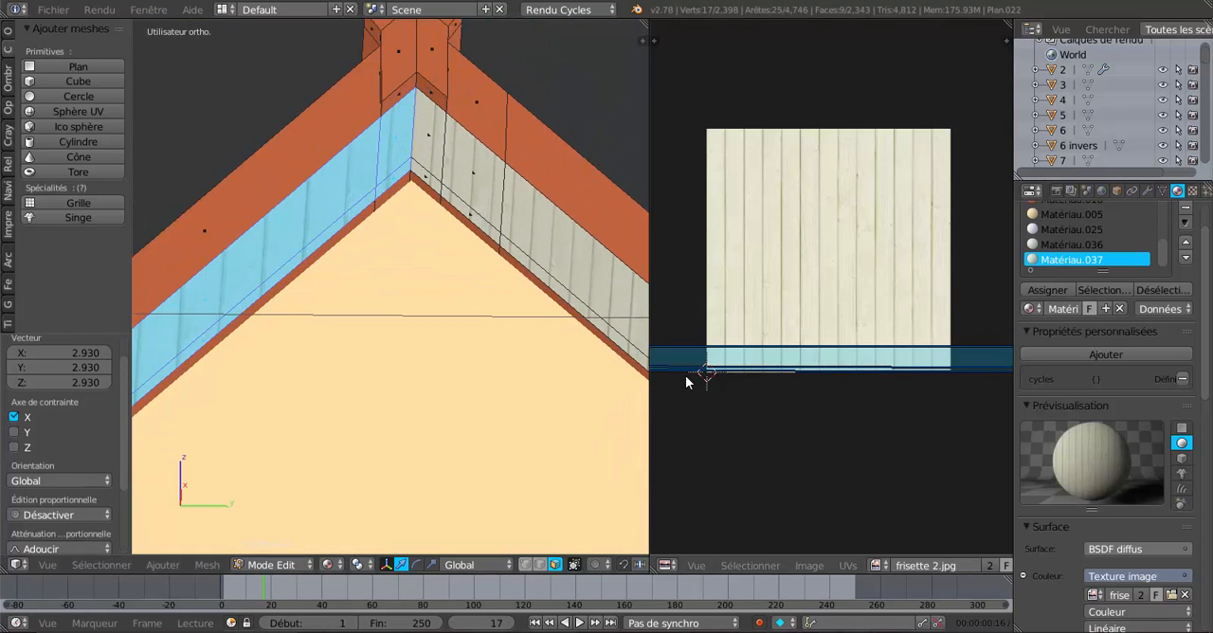
left_click(751, 402)
key("s")
key("x")
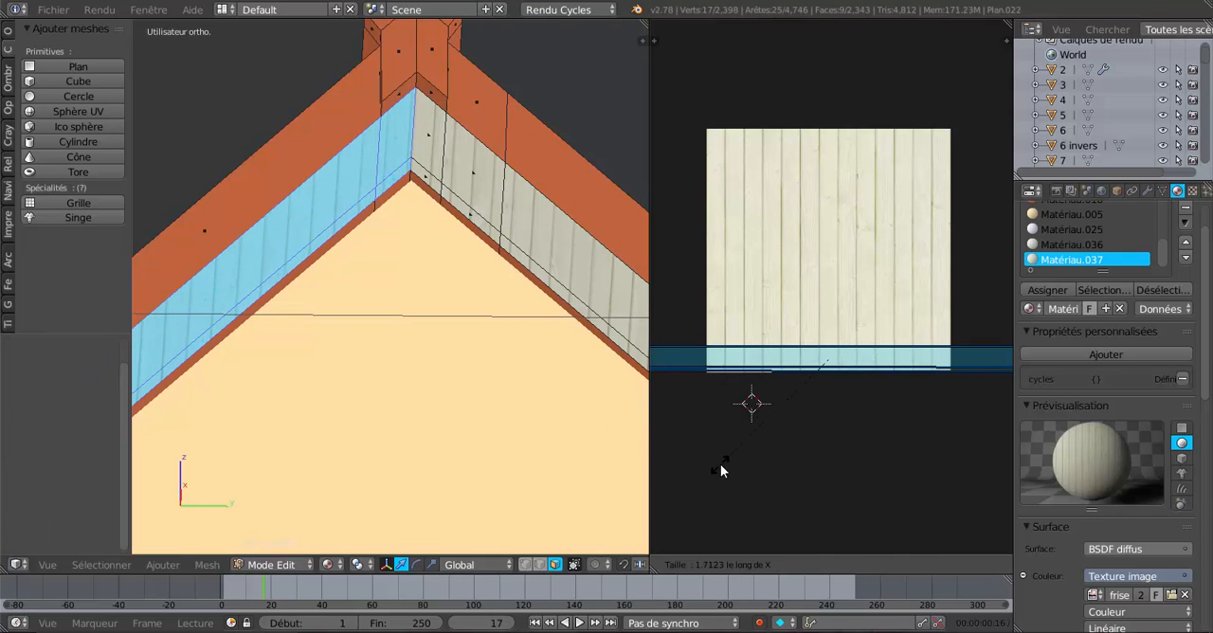
left_click(720, 464)
Select the two lowest faces beneath the right-hand overhang of the house's other gable, beside the gutter.
scroll(452, 336, "down", 6)
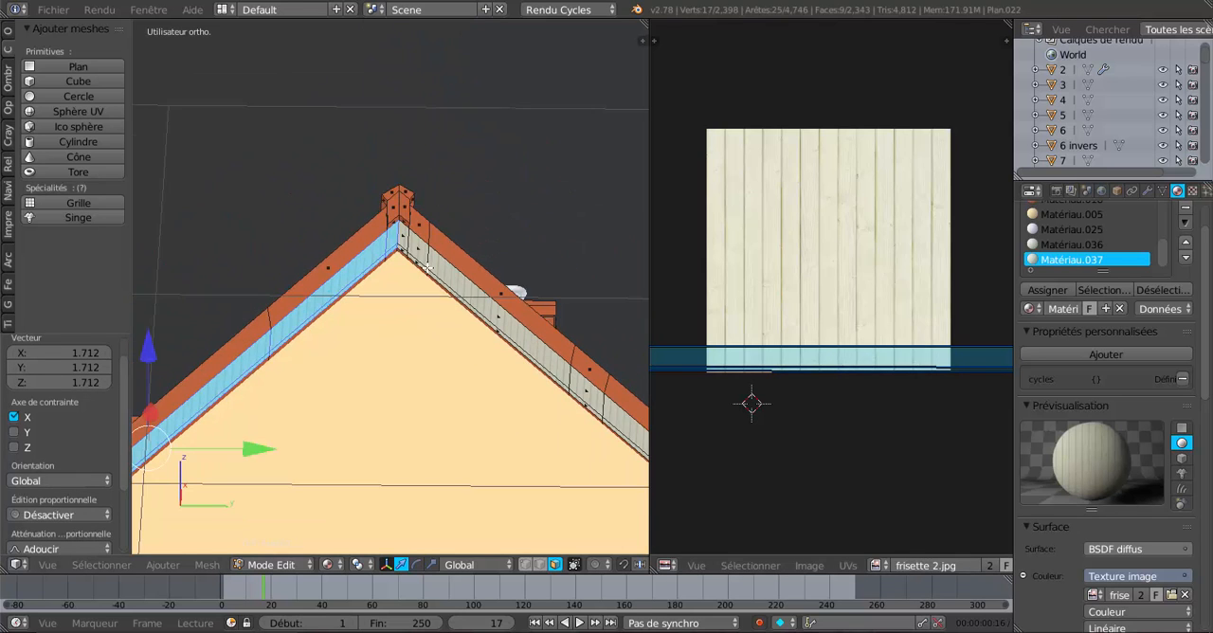
scroll(428, 267, "down", 5)
middle_click_drag(393, 338, 406, 278)
scroll(394, 366, "up", 4)
scroll(402, 348, "down", 5)
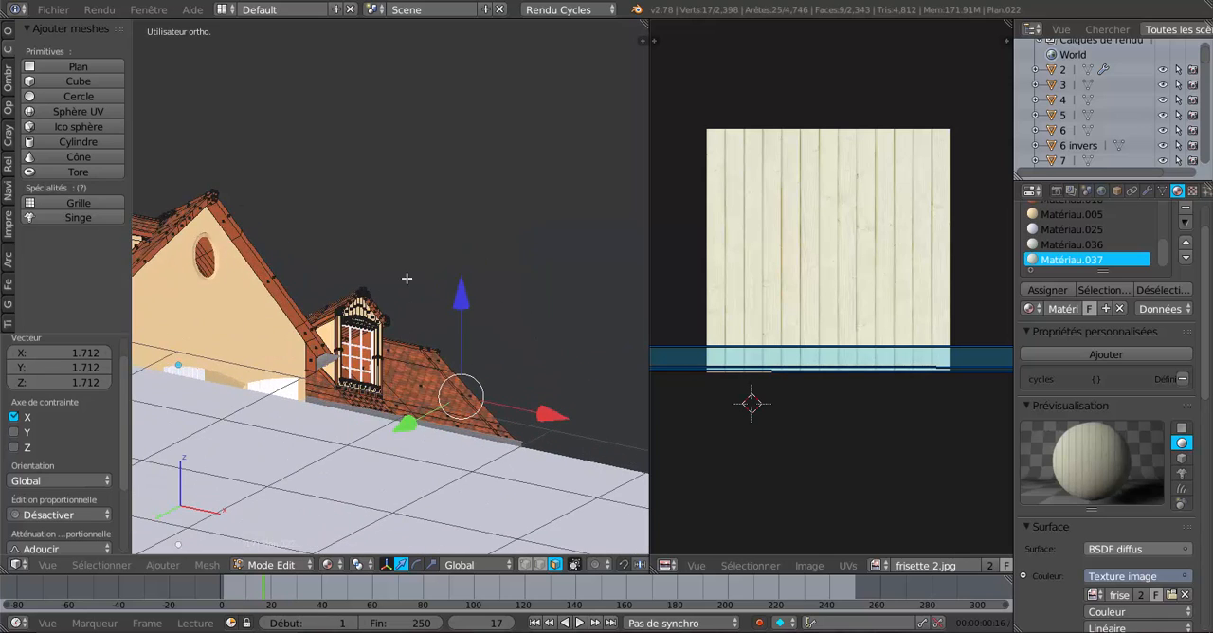
middle_click_drag(290, 308, 395, 228, "shift")
scroll(466, 232, "up", 3)
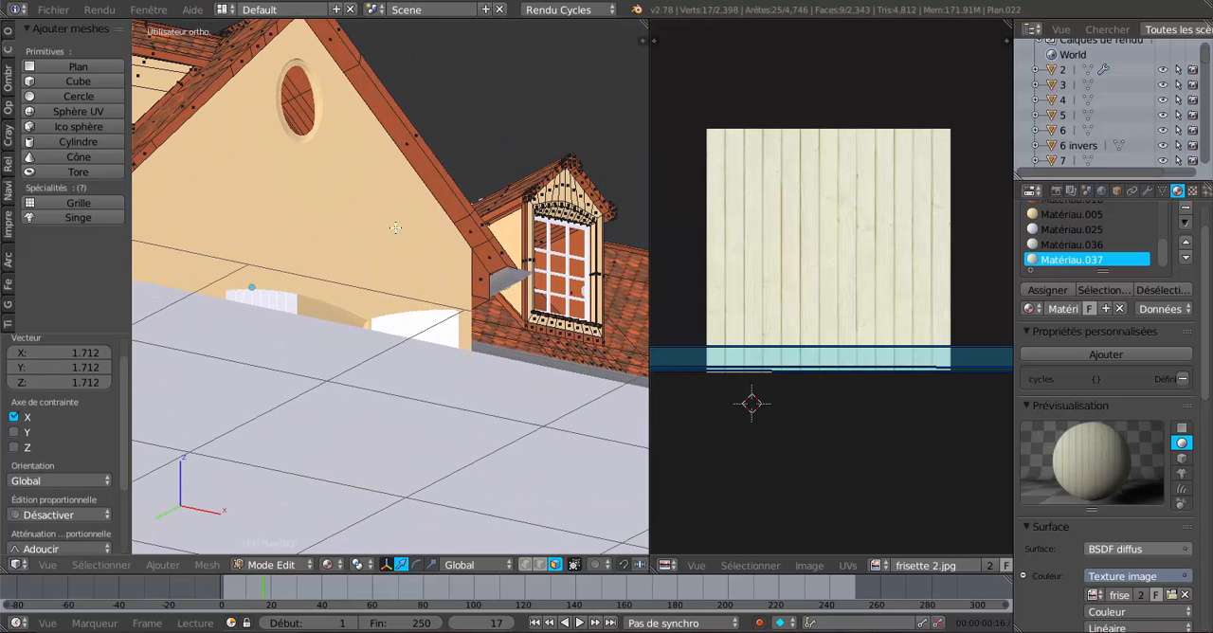
scroll(395, 227, "up", 3)
right_click(563, 239)
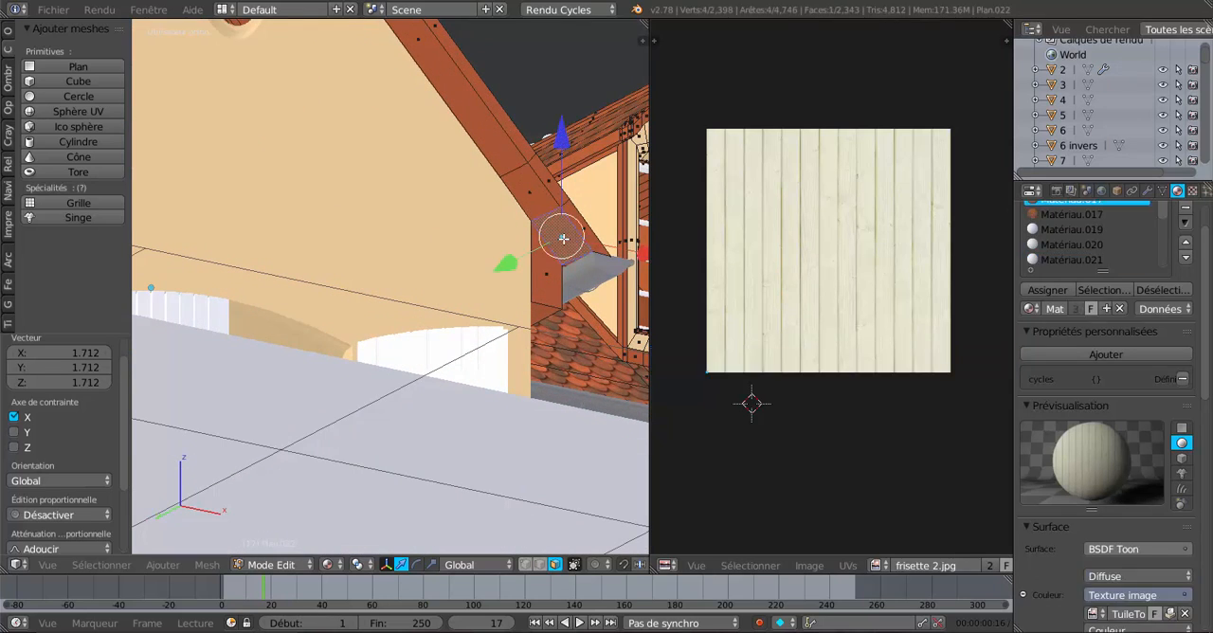
right_click(530, 191, "shift")
scroll(529, 191, "up", 2)
scroll(529, 191, "up", 1)
middle_click_drag(528, 191, 382, 308, "shift")
scroll(382, 308, "up", 4)
middle_click_drag(449, 198, 390, 390, "shift")
scroll(399, 344, "up", 2)
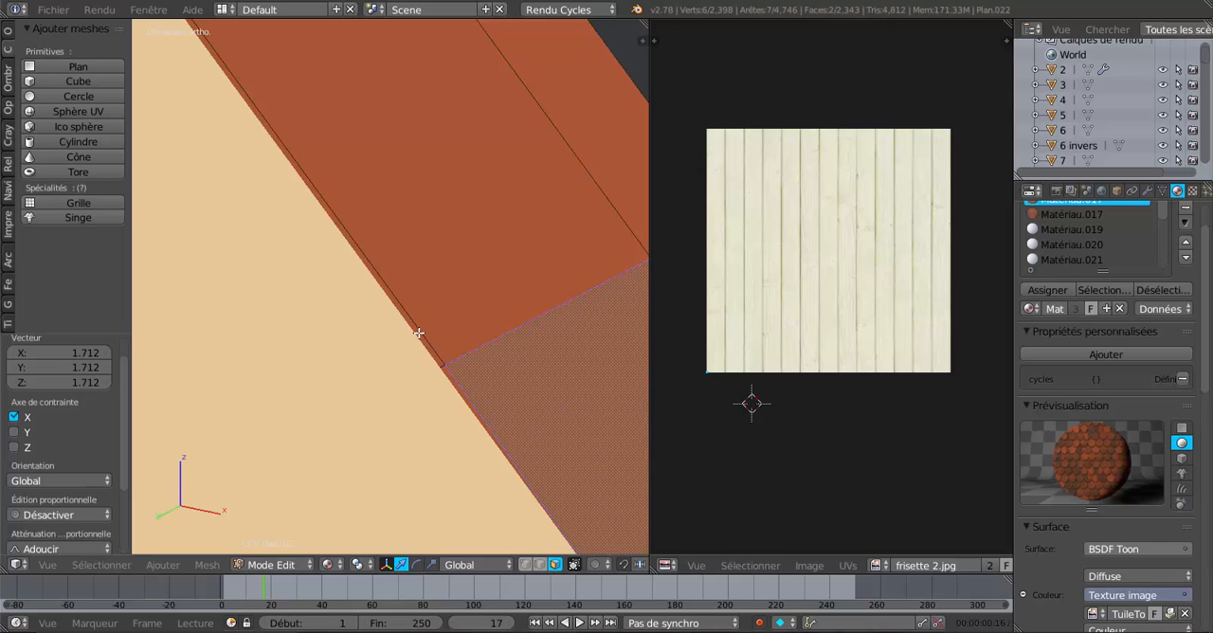
Isolate the roof object in local view and examine how its underside faces meet the gable overhang.
key("Tab")
key("Tab")
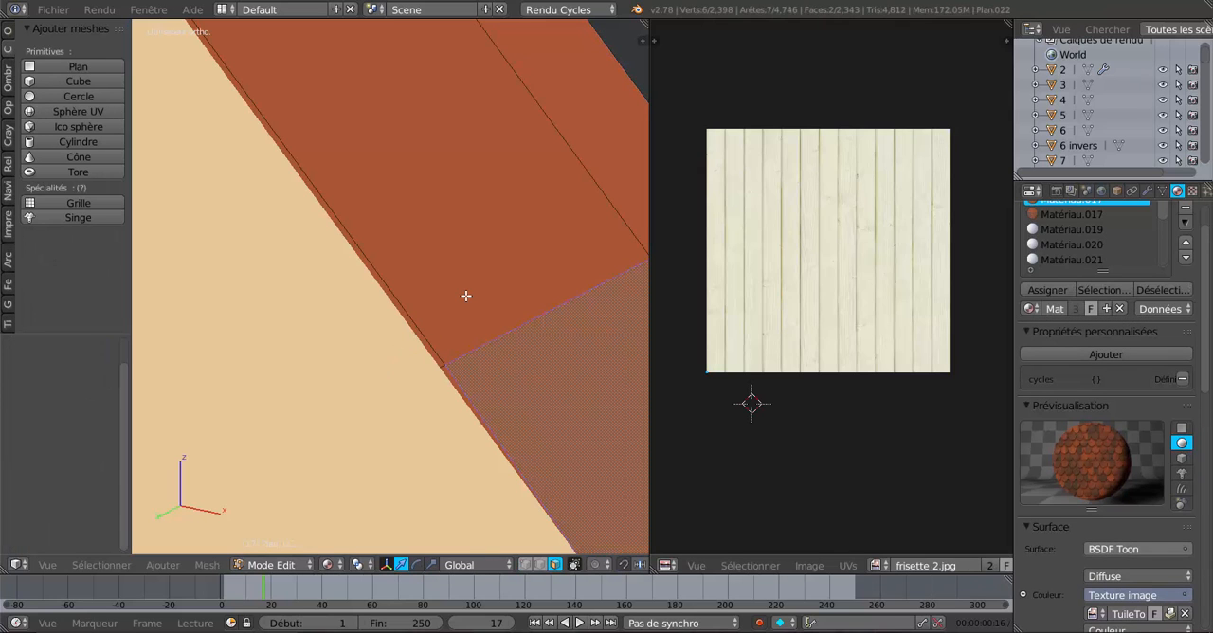
key("KP_Divide")
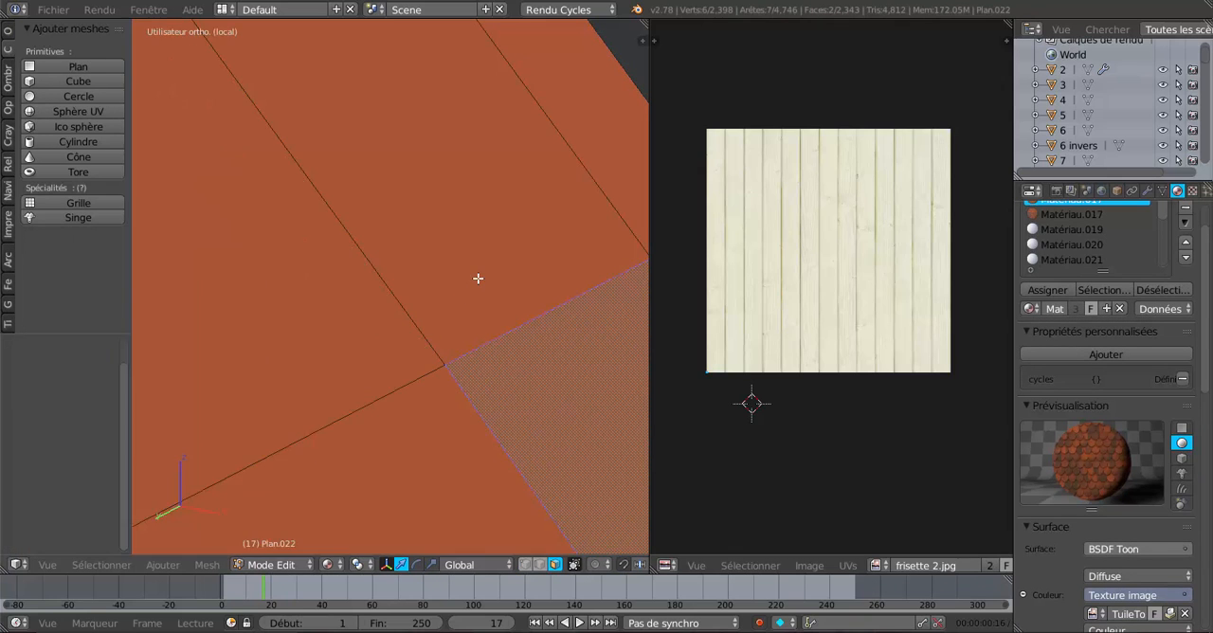
scroll(477, 279, "up", 8)
scroll(478, 278, "up", 1)
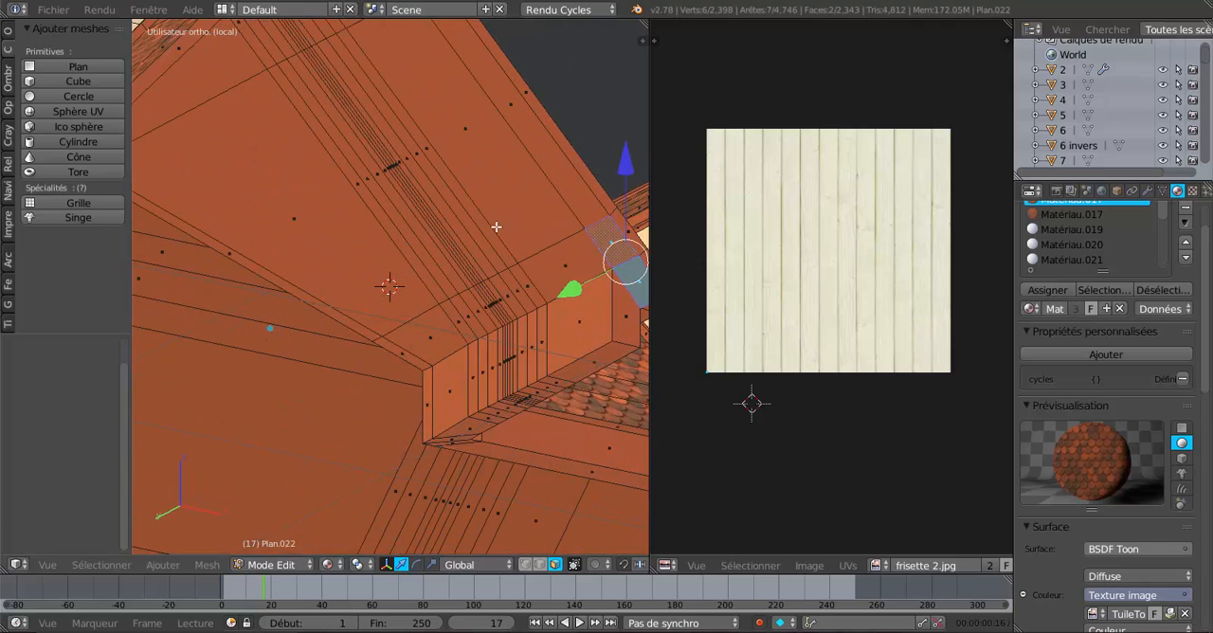
key("KP_5")
scroll(354, 340, "up", 5)
middle_click_drag(355, 340, 378, 296)
scroll(378, 297, "up", 2)
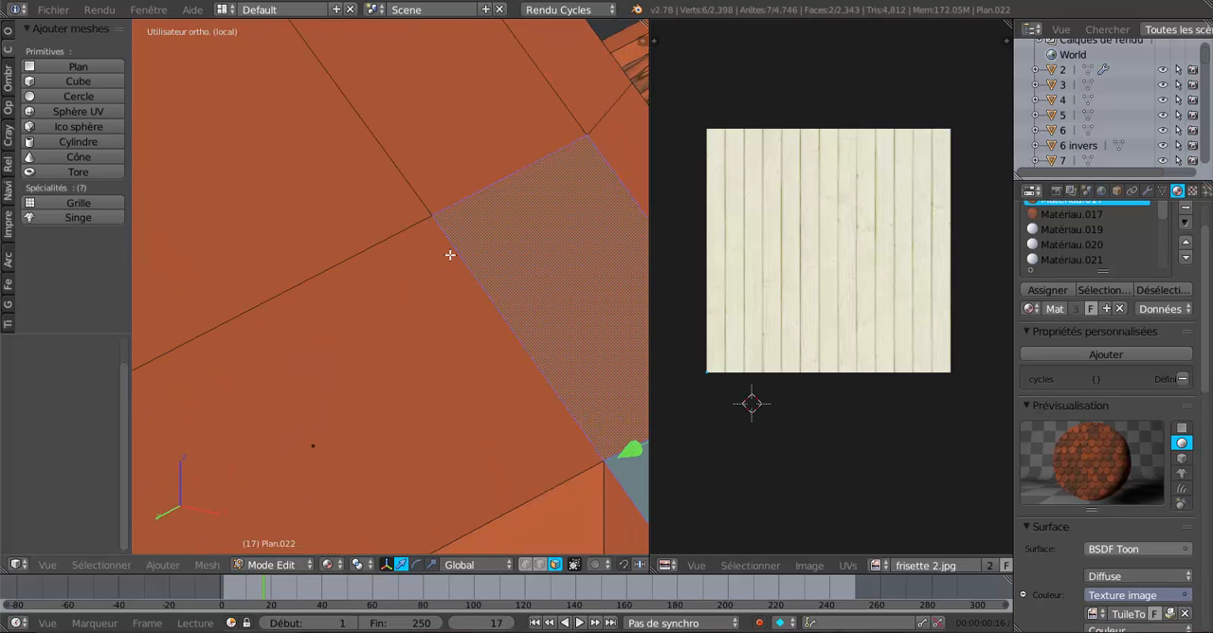
scroll(449, 255, "down", 6)
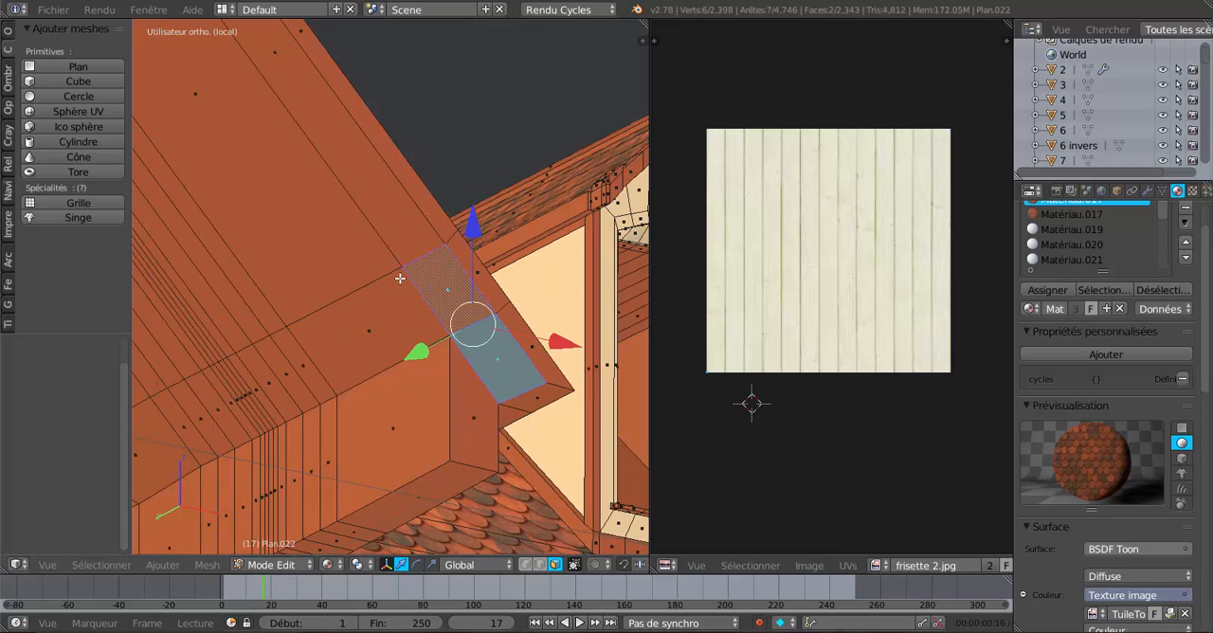
scroll(427, 283, "up", 2)
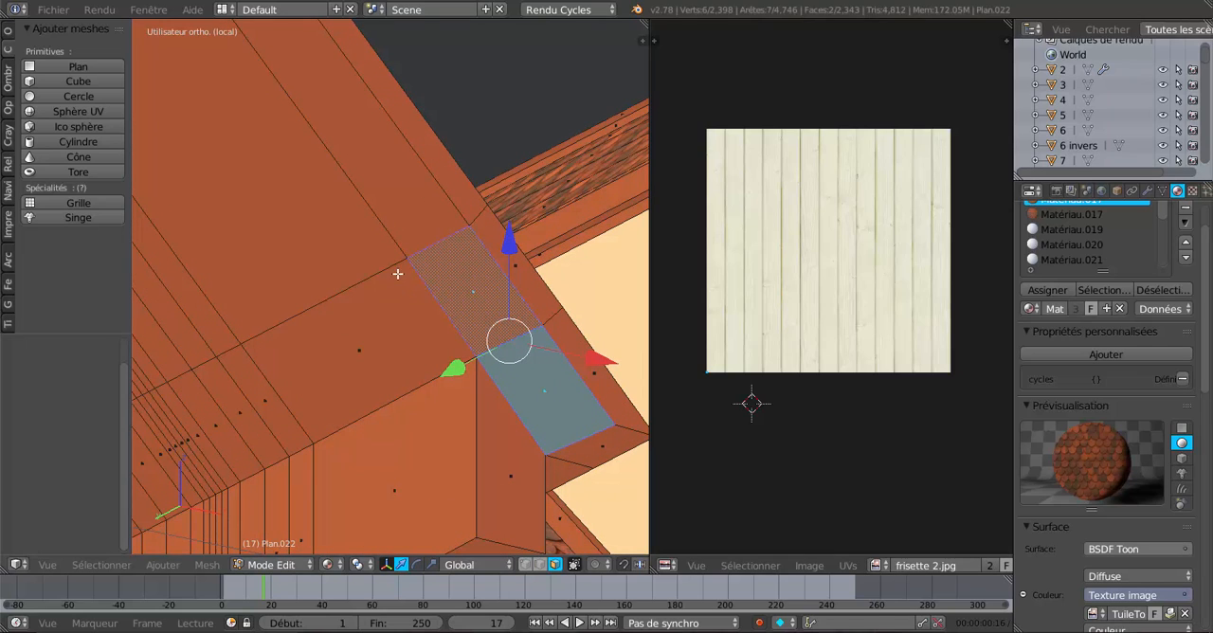
Add one loop cut to the roof underside alongside the overhang's inner edge, slid to a factor of about -0.908.
key("ctrl+r")
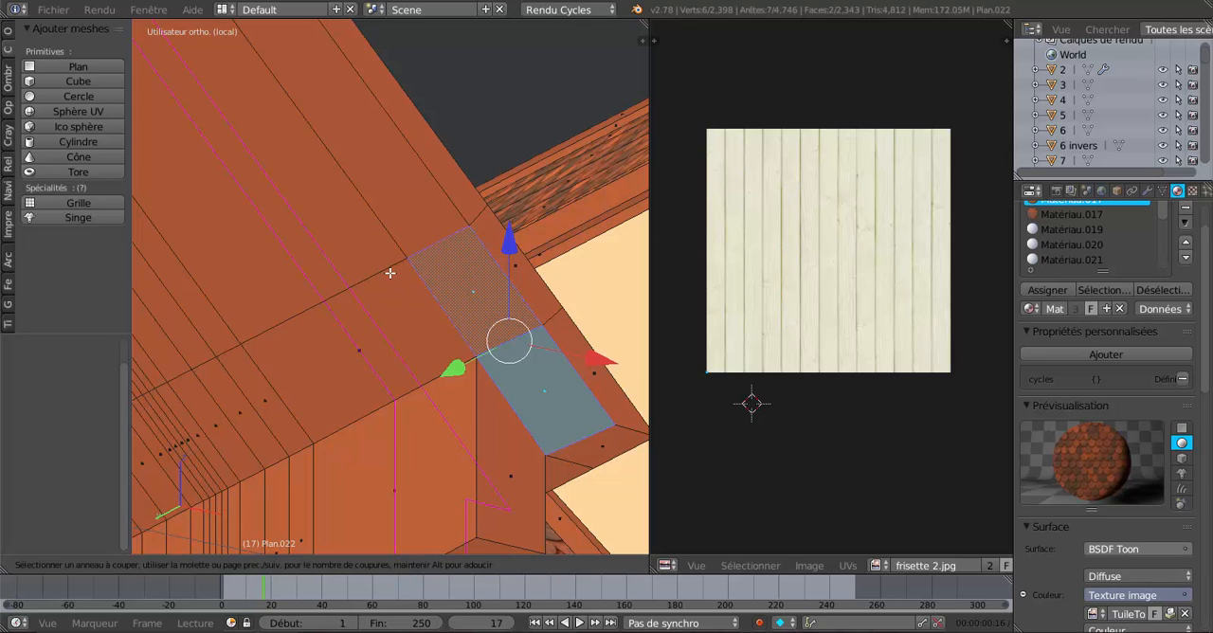
left_click(392, 272)
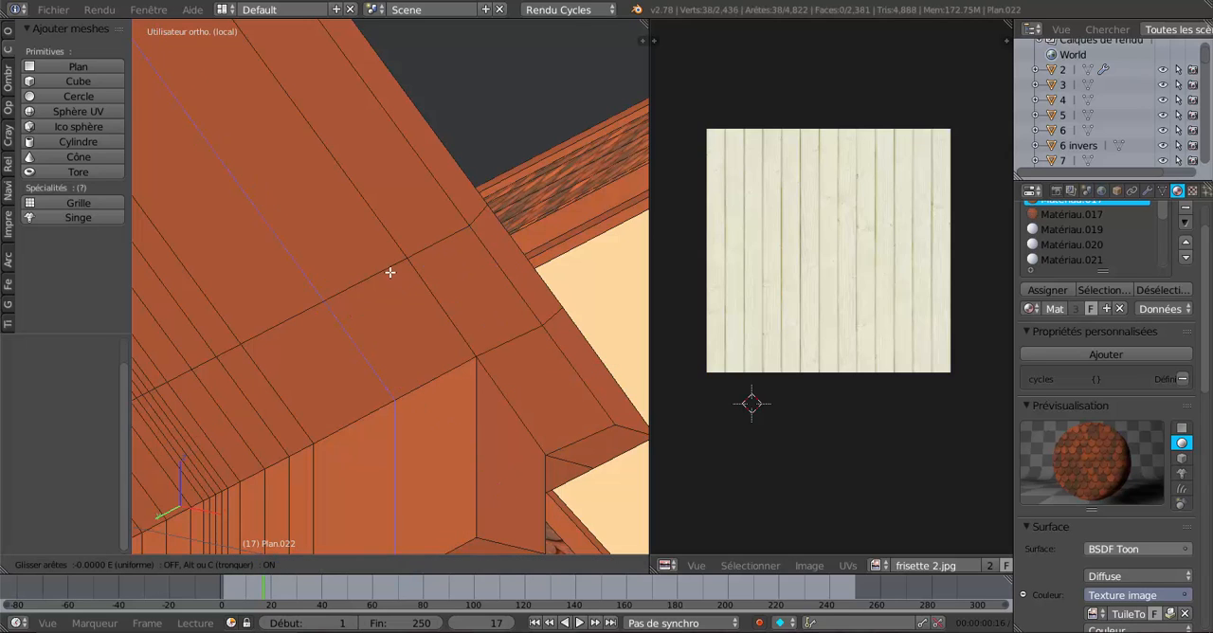
left_click(467, 239)
scroll(456, 327, "up", 2)
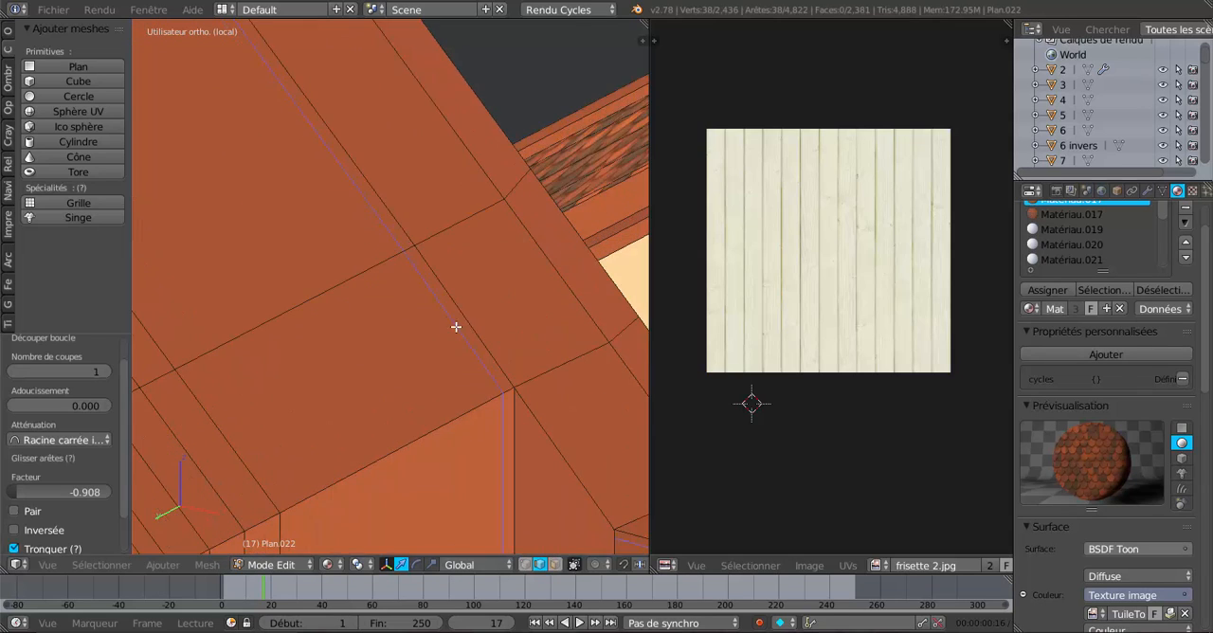
Switch to face selection and select the overhang's lower faces together with the adjoining narrow strips created by the loop cut.
right_click(557, 409)
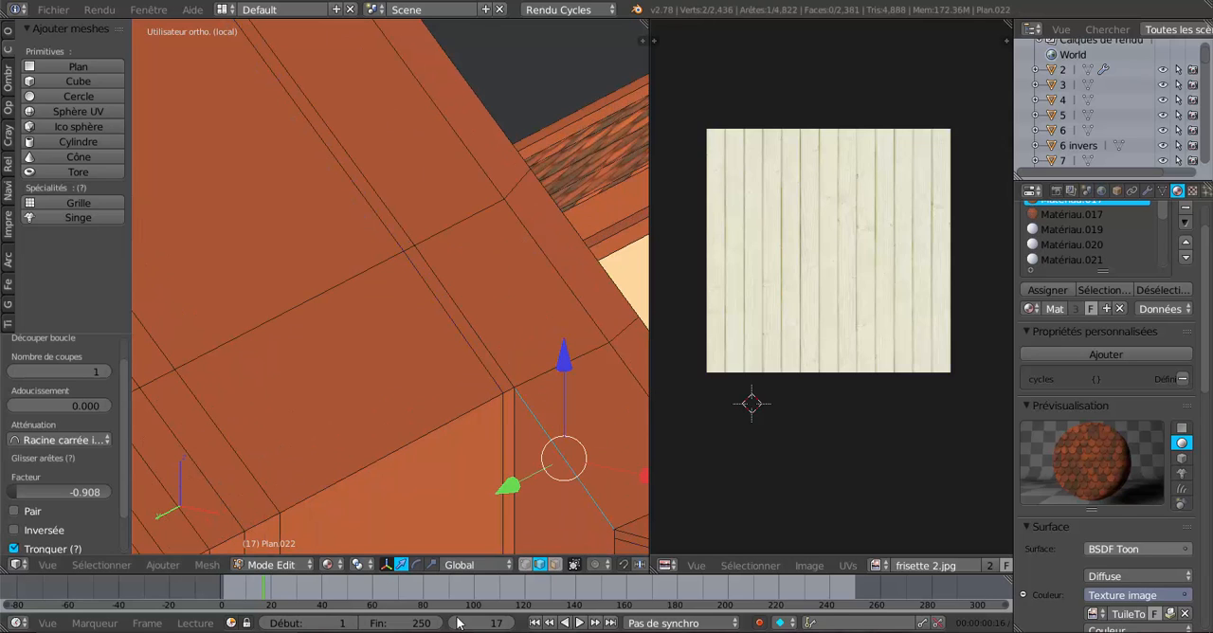
left_click(556, 565)
right_click(588, 424)
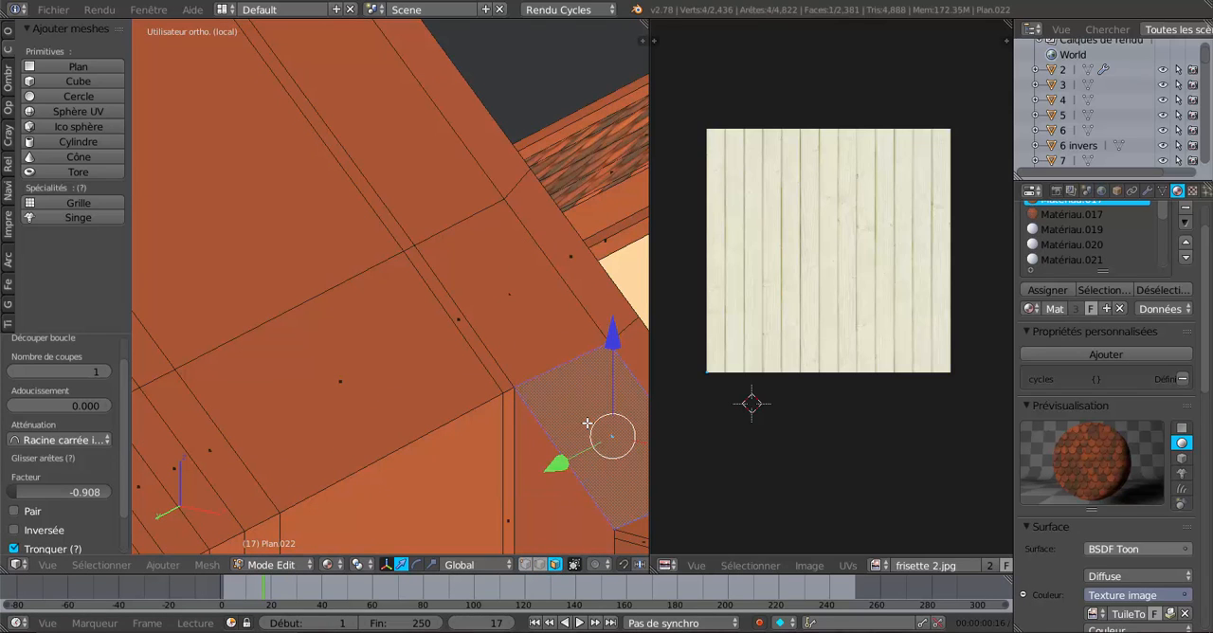
right_click(503, 375, "shift")
right_click(517, 325, "shift")
right_click(434, 214, "shift")
right_click(394, 223, "shift")
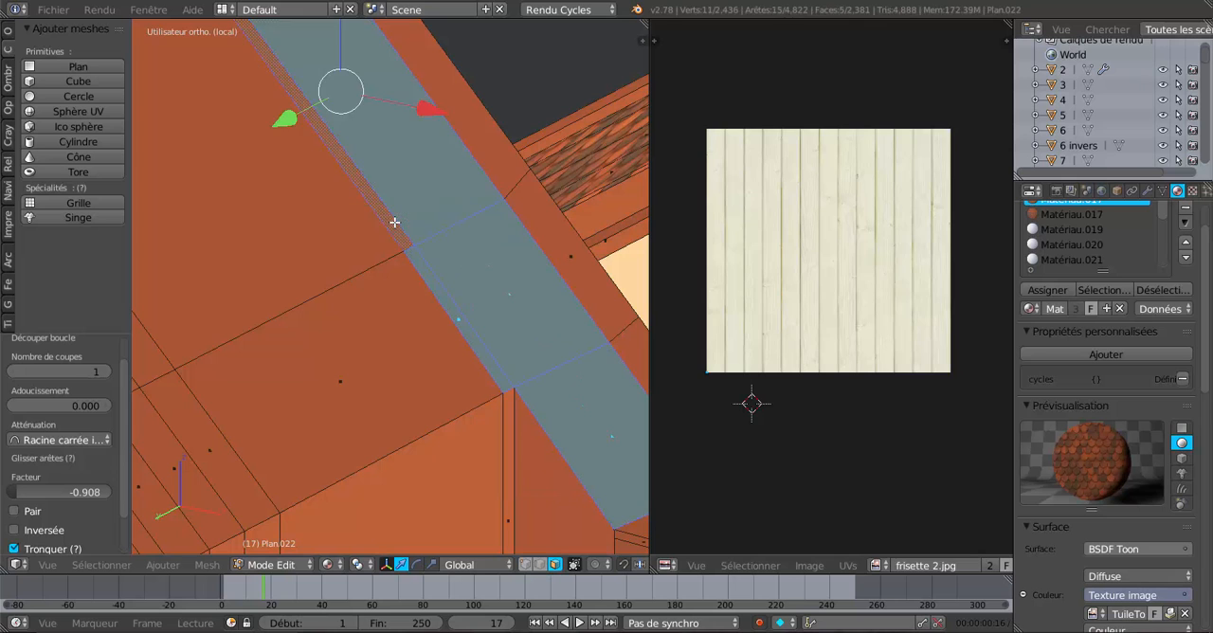
Extend the selection up the overhang to the ridge, including the narrow strips but leaving out the large roof underside face.
middle_click_drag(394, 223, 336, 238)
right_click(283, 145, "shift")
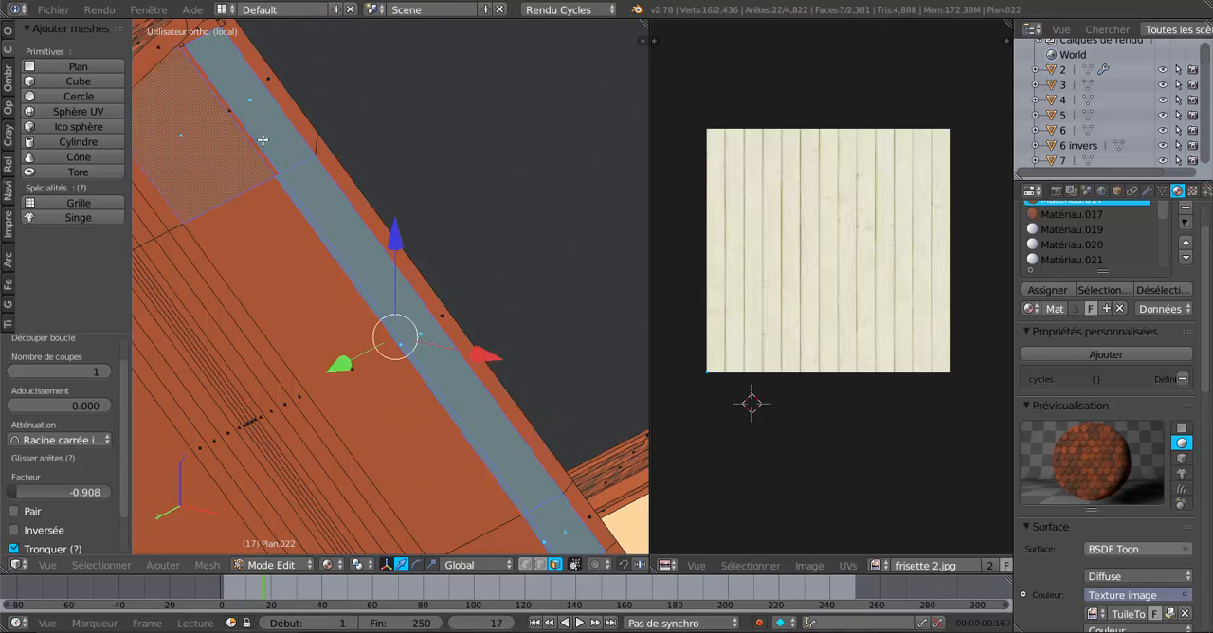
right_click(261, 123, "shift")
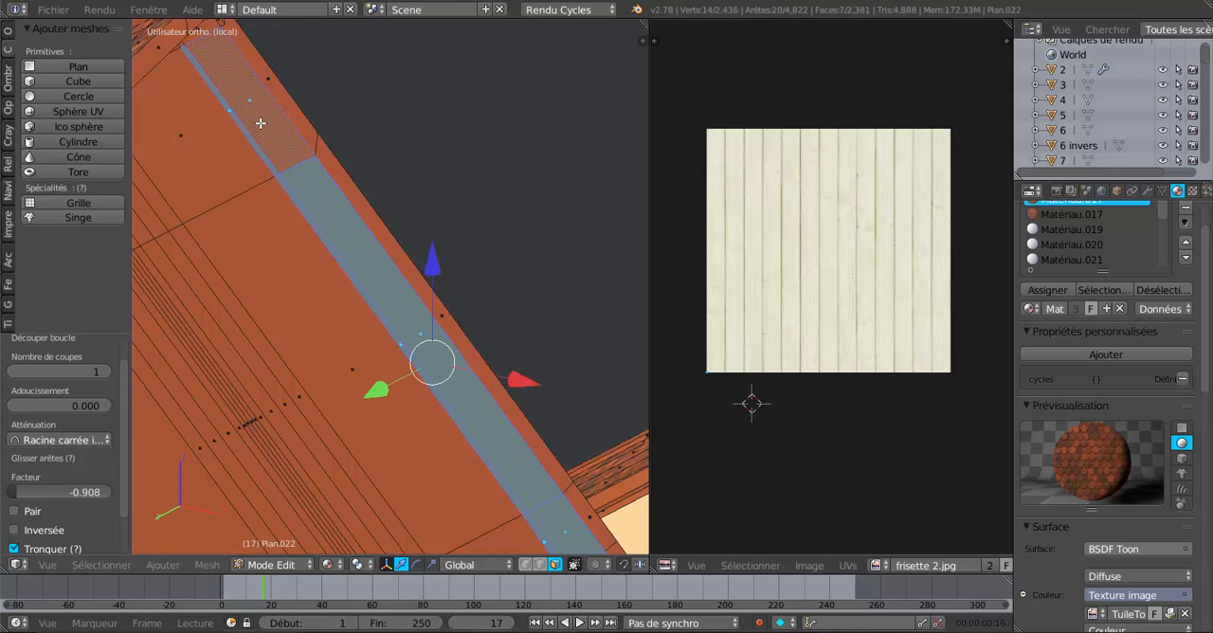
mouse_move(337, 224)
middle_mouse_down()
mouse_move(404, 333)
mouse_move(331, 219)
middle_mouse_up()
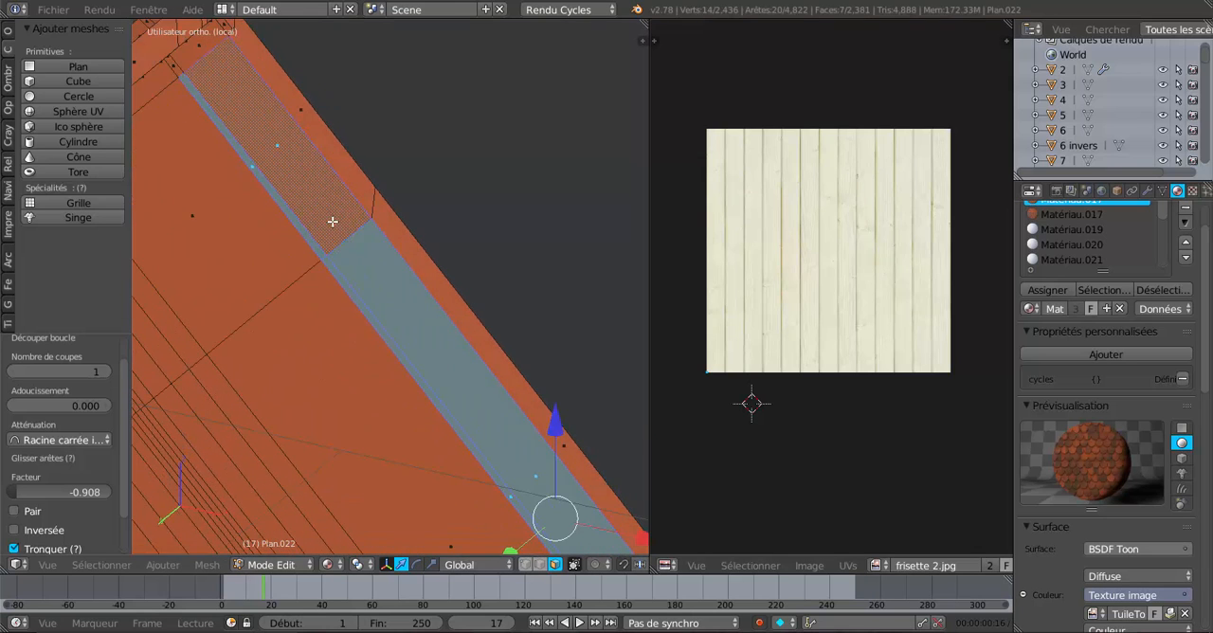
middle_click_drag(391, 280, 282, 248)
right_click(399, 217, "shift")
right_click(412, 205, "shift")
scroll(435, 249, "down", 2)
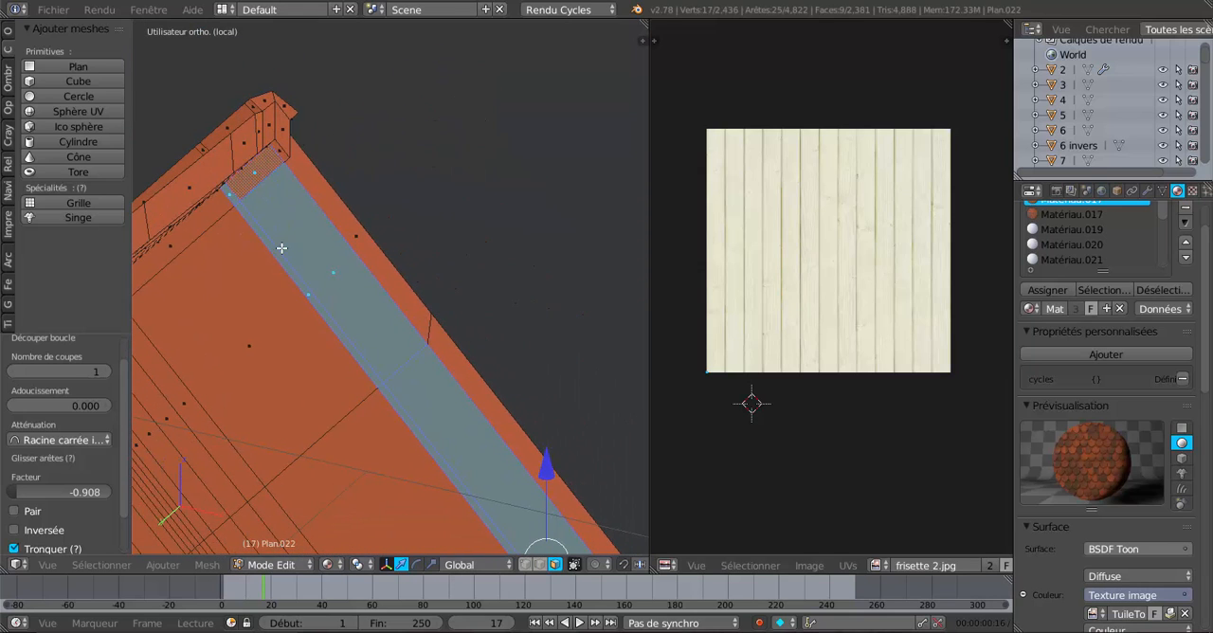
scroll(282, 248, "down", 4)
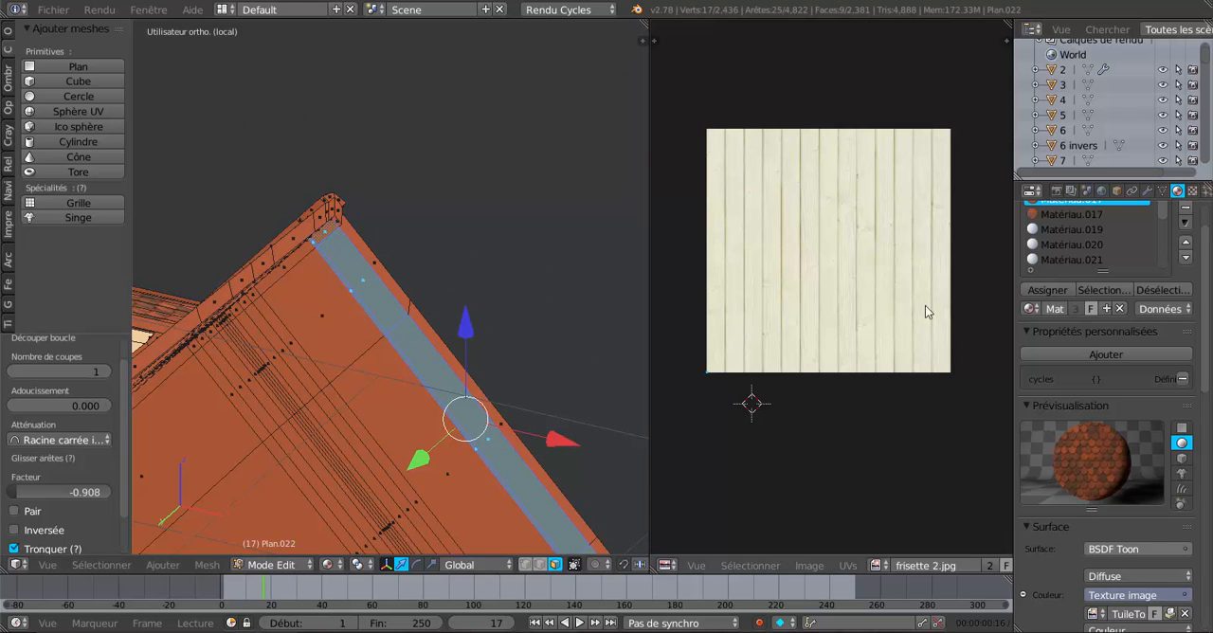
Add a material slot to the roof object and create a new material in it.
scroll(1196, 249, "up", 2)
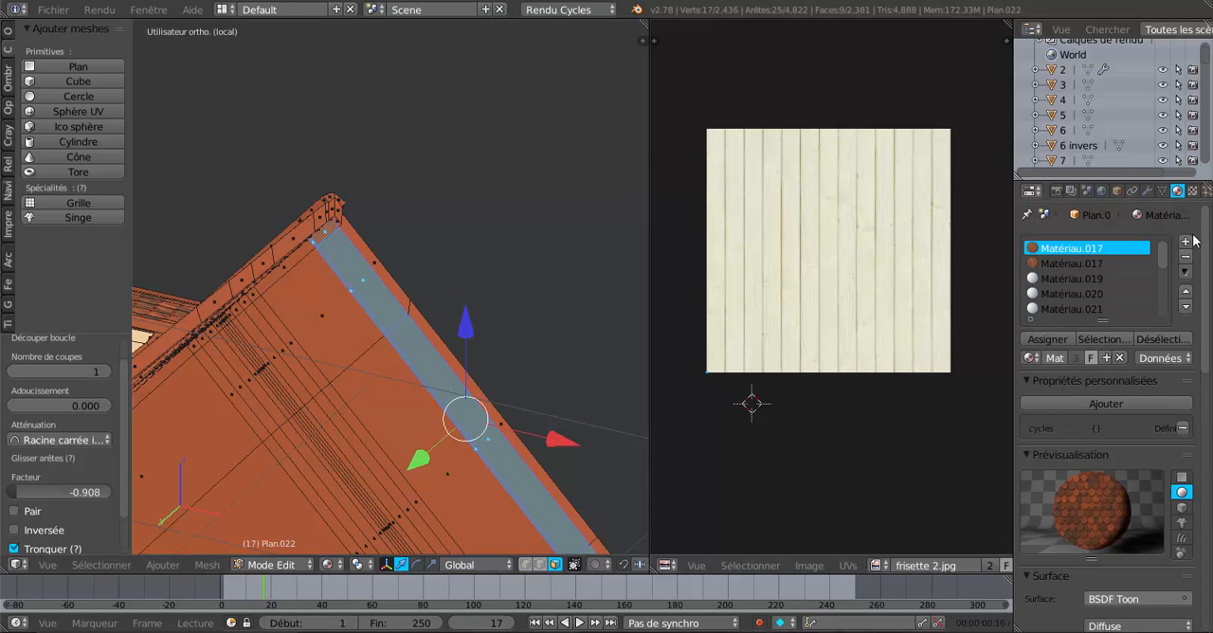
left_click(1185, 242)
left_click(1094, 351)
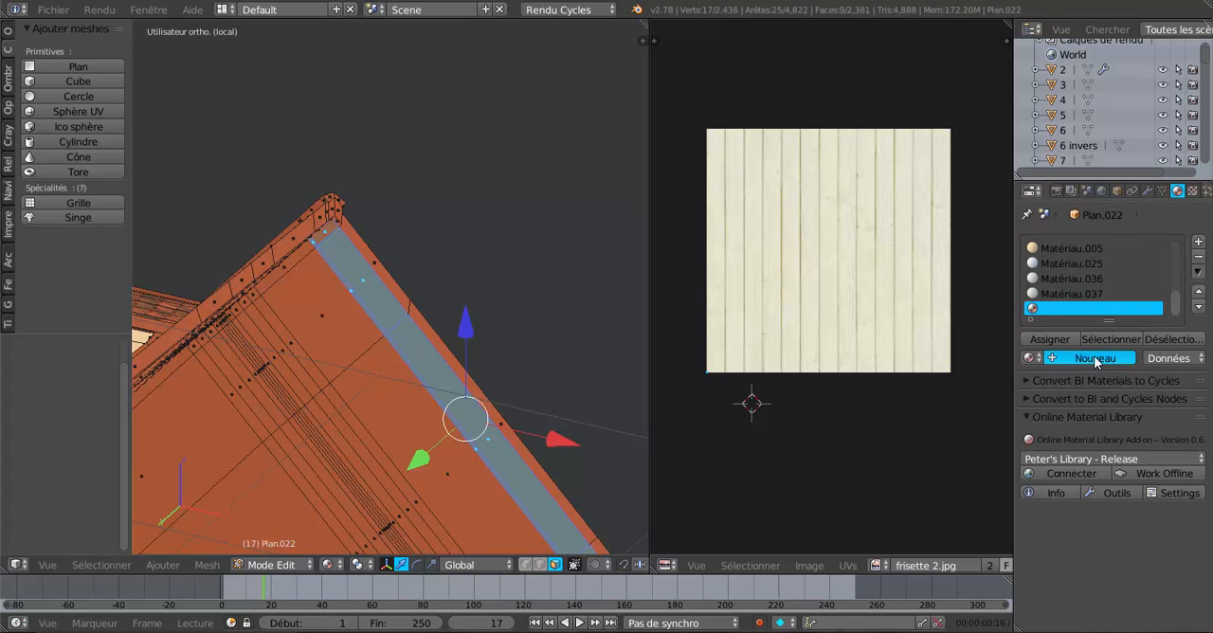
Give the new material's diffuse colour an image texture using frisette 2.jpg.
scroll(1103, 397, "down", 4)
scroll(1102, 397, "down", 2)
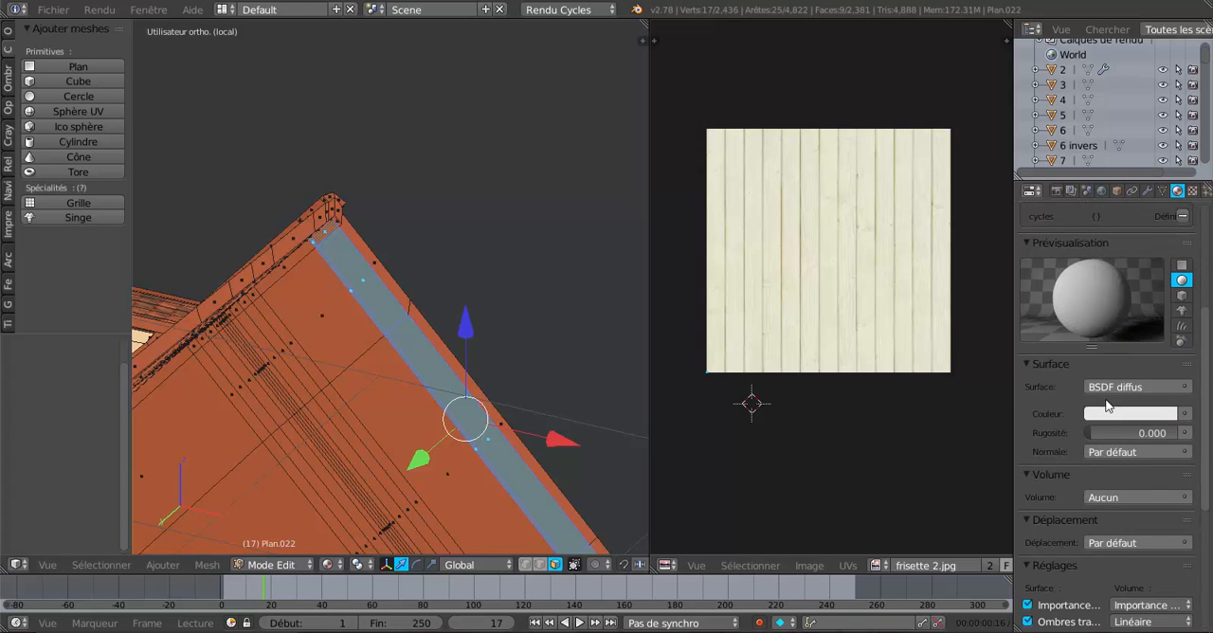
left_click(1183, 414)
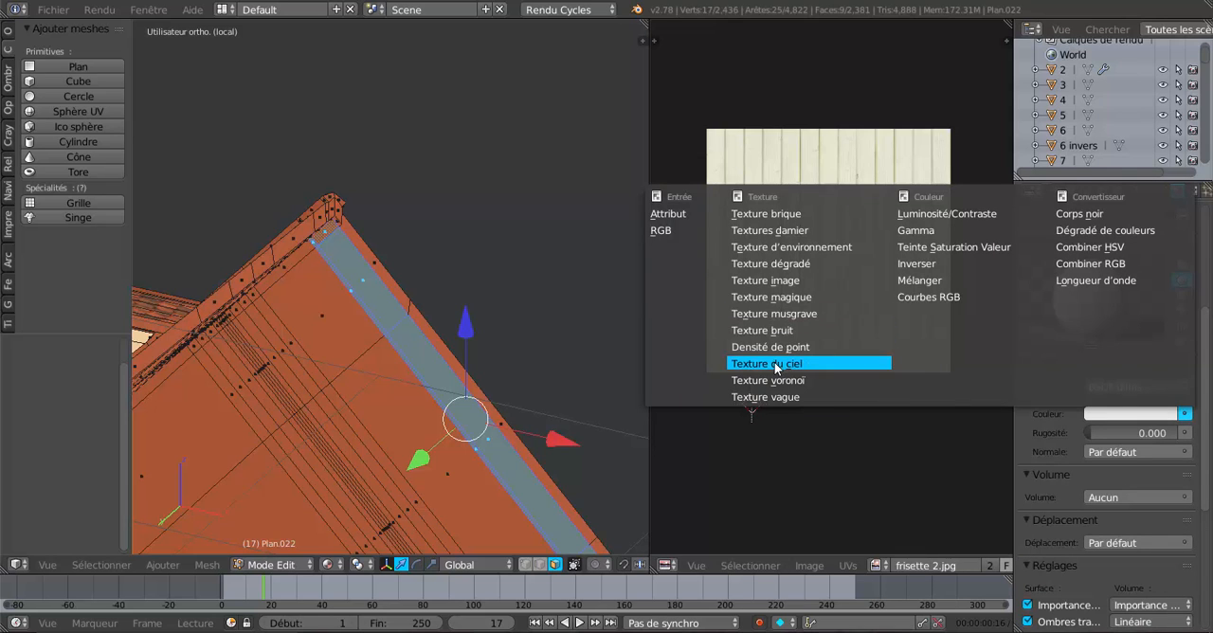
left_click(766, 280)
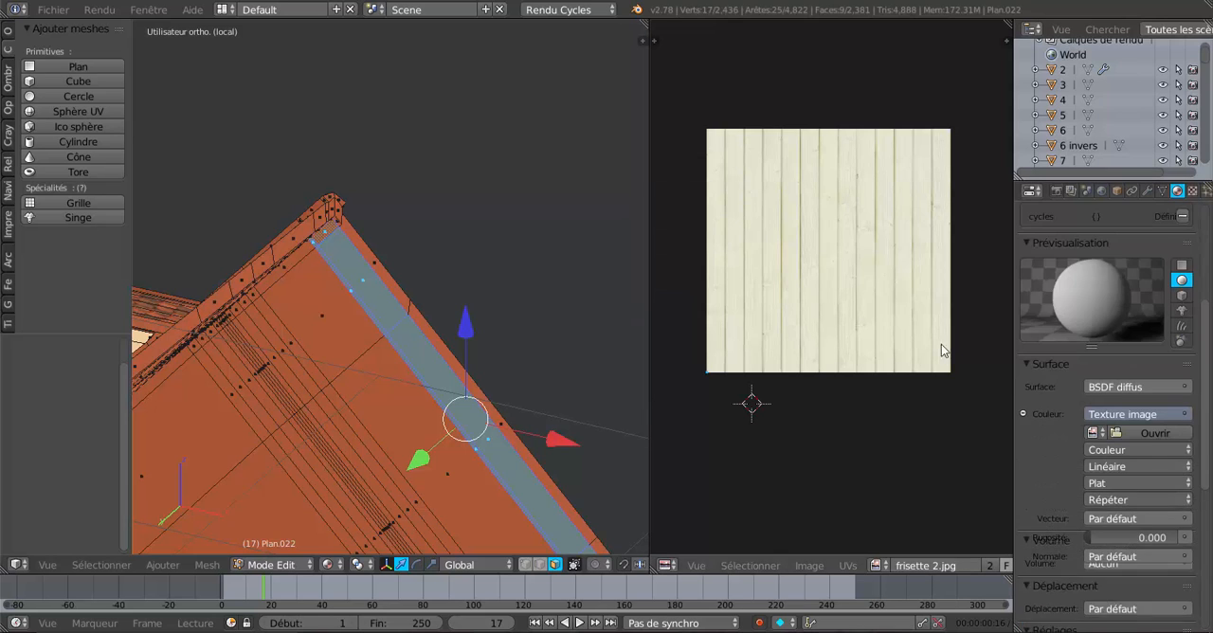
scroll(1099, 379, "down", 2)
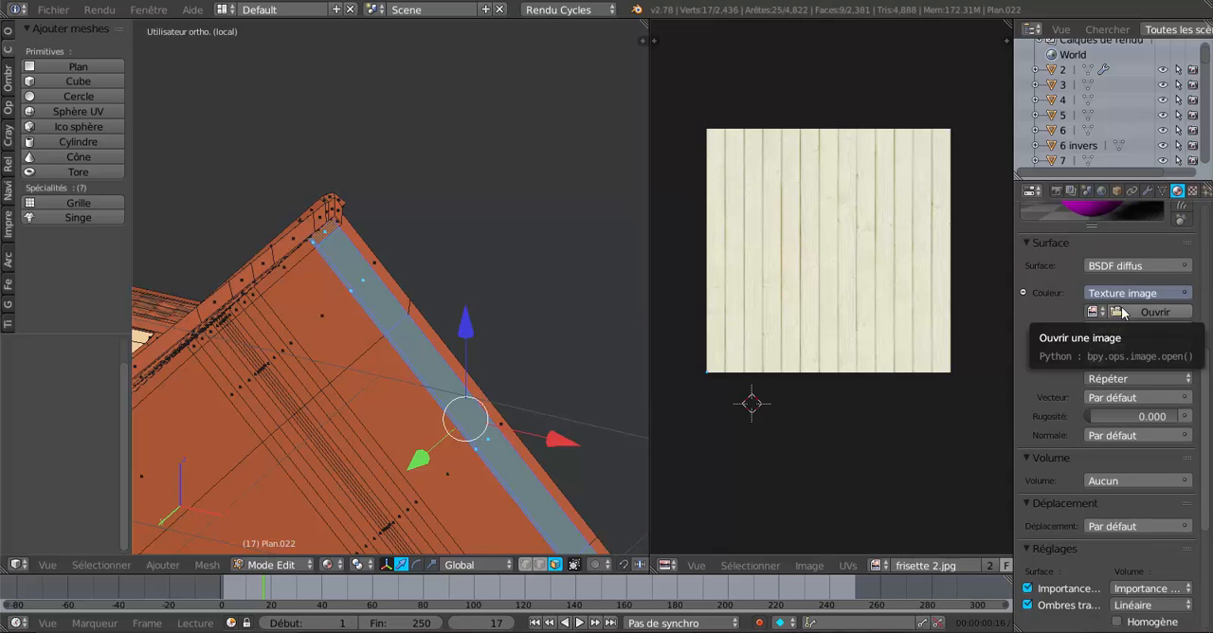
left_click(1095, 313)
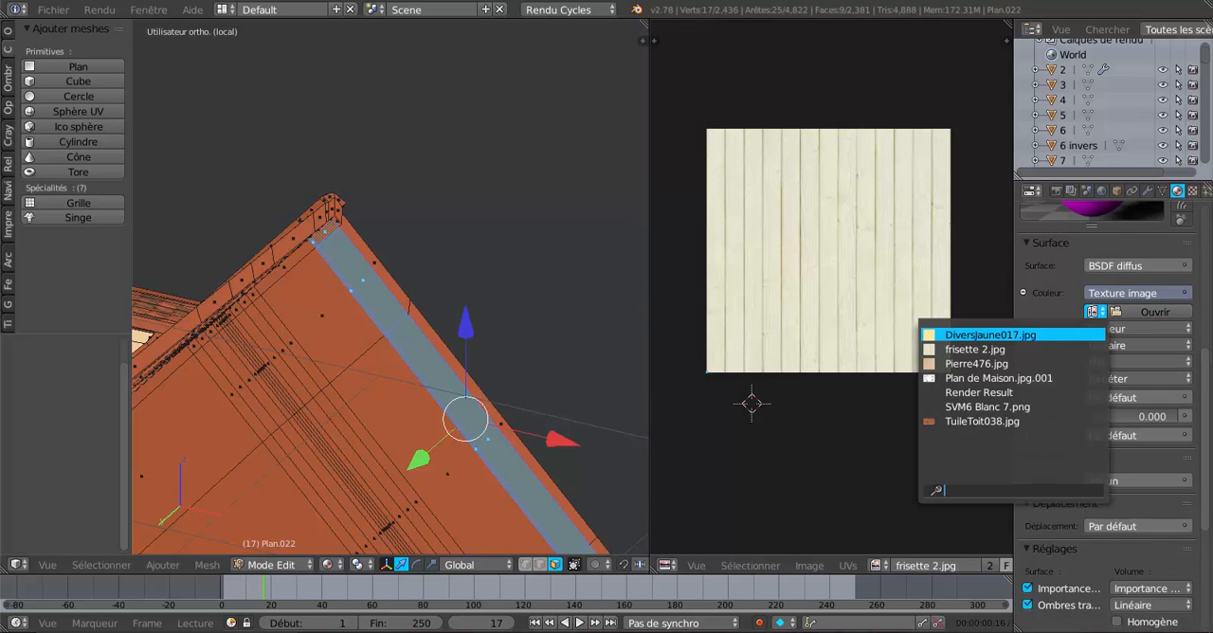
left_click(991, 349)
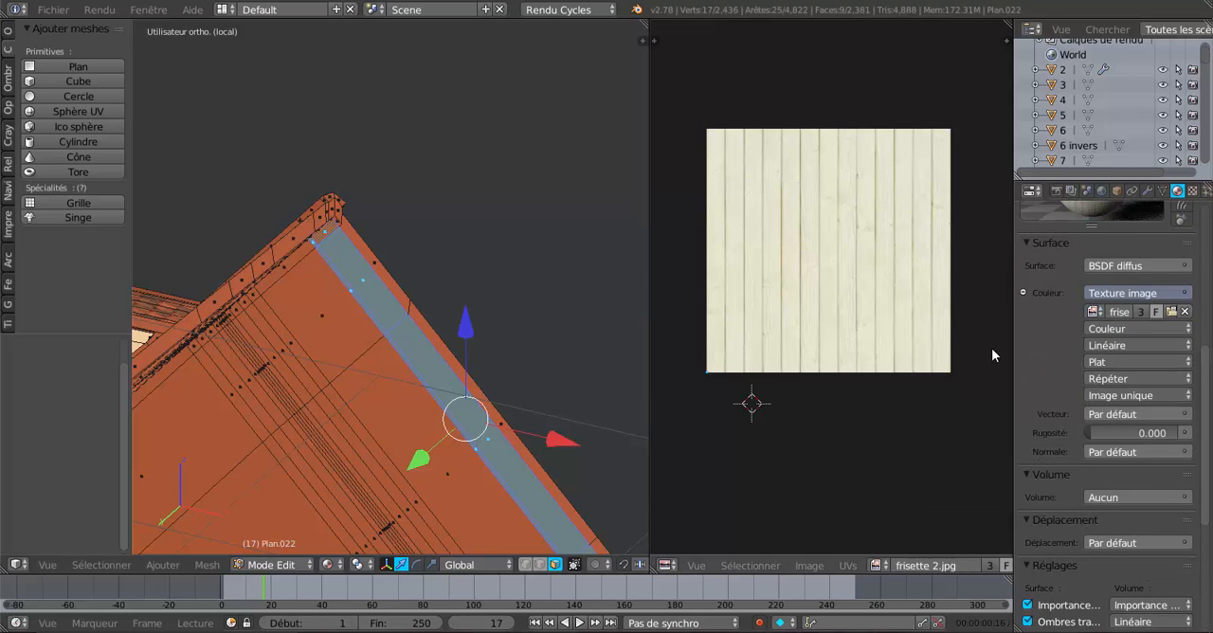
Set the image texture's vector input to the Object (Objet) texture coordinates.
scroll(1130, 374, "down", 1)
scroll(1130, 374, "down", 2)
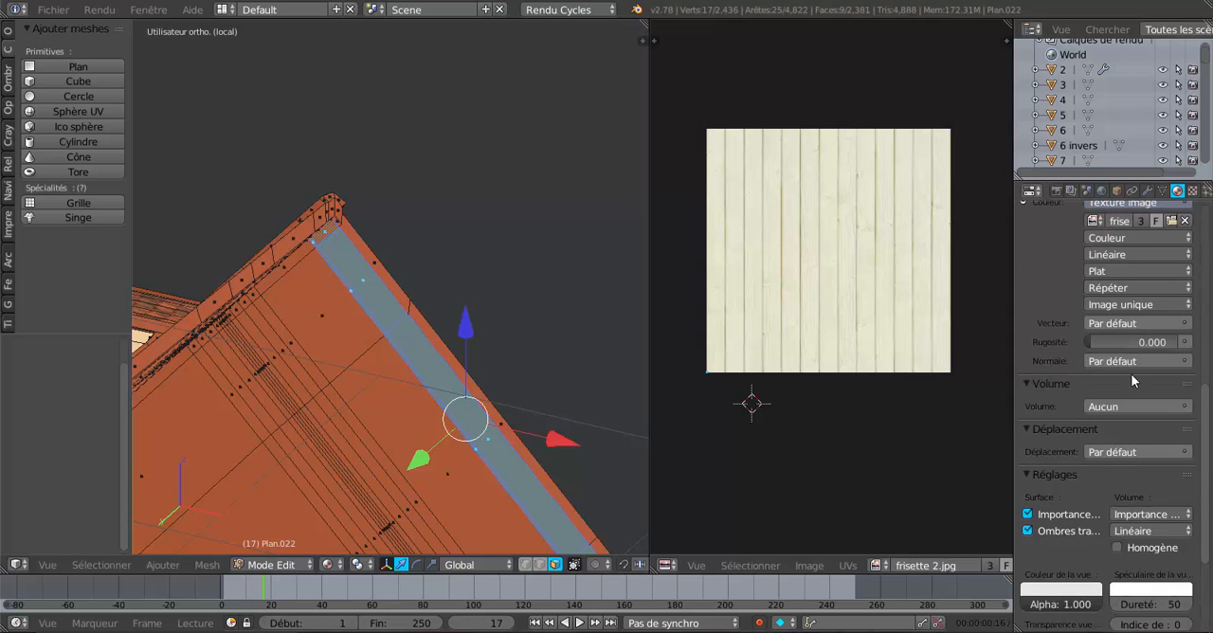
left_click(1189, 325)
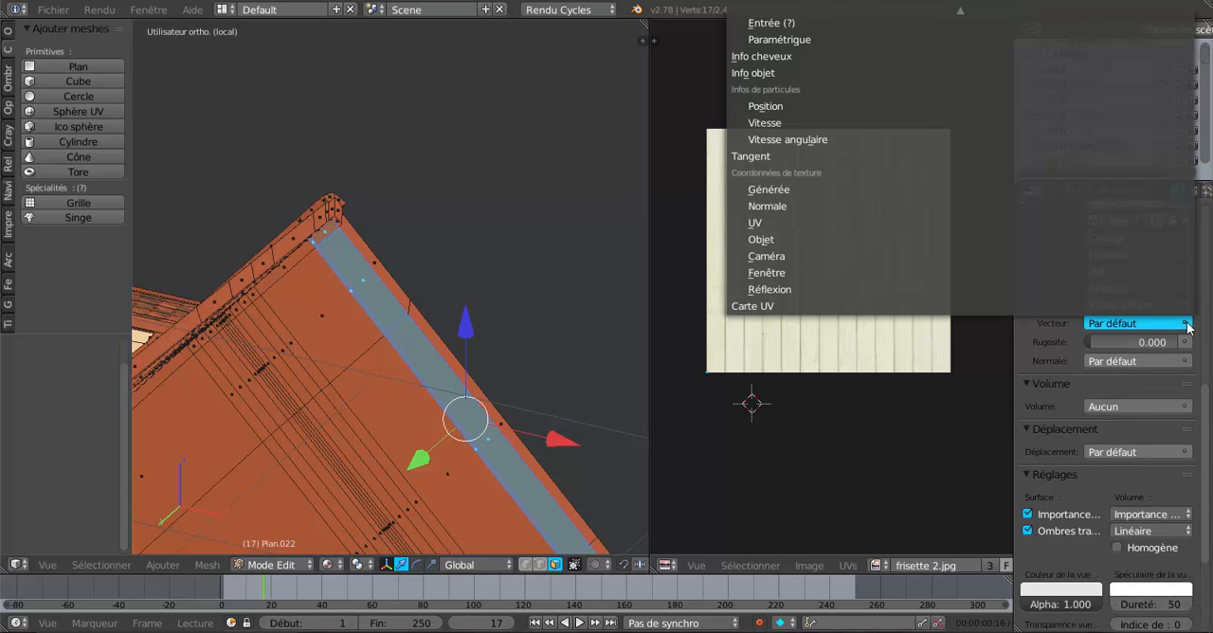
left_click(783, 238)
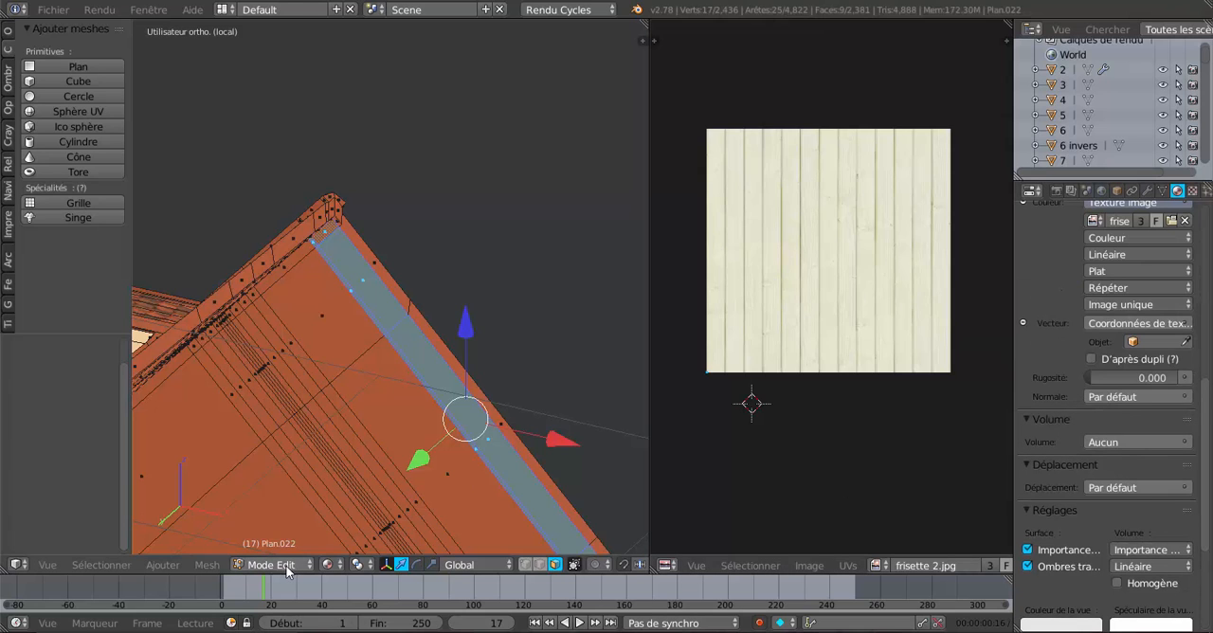
Unwrap the selected overhang faces with the standard Unwrap and try rotating their UV island on the panelling image.
left_click(216, 564)
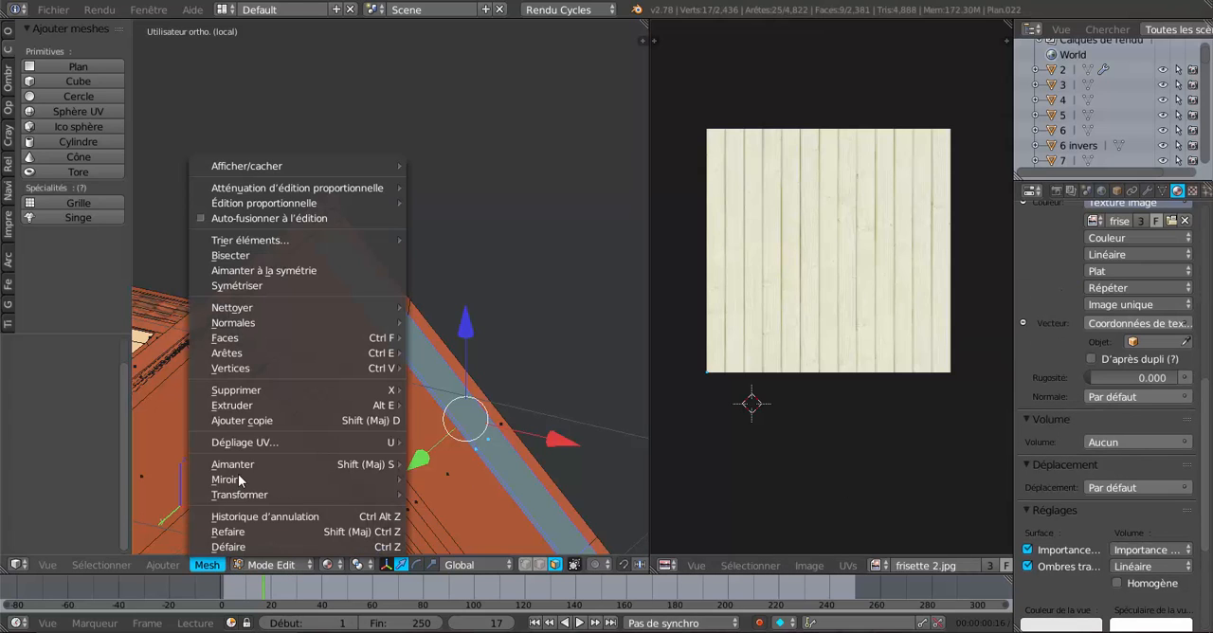
mouse_move(246, 441)
left_click(448, 442)
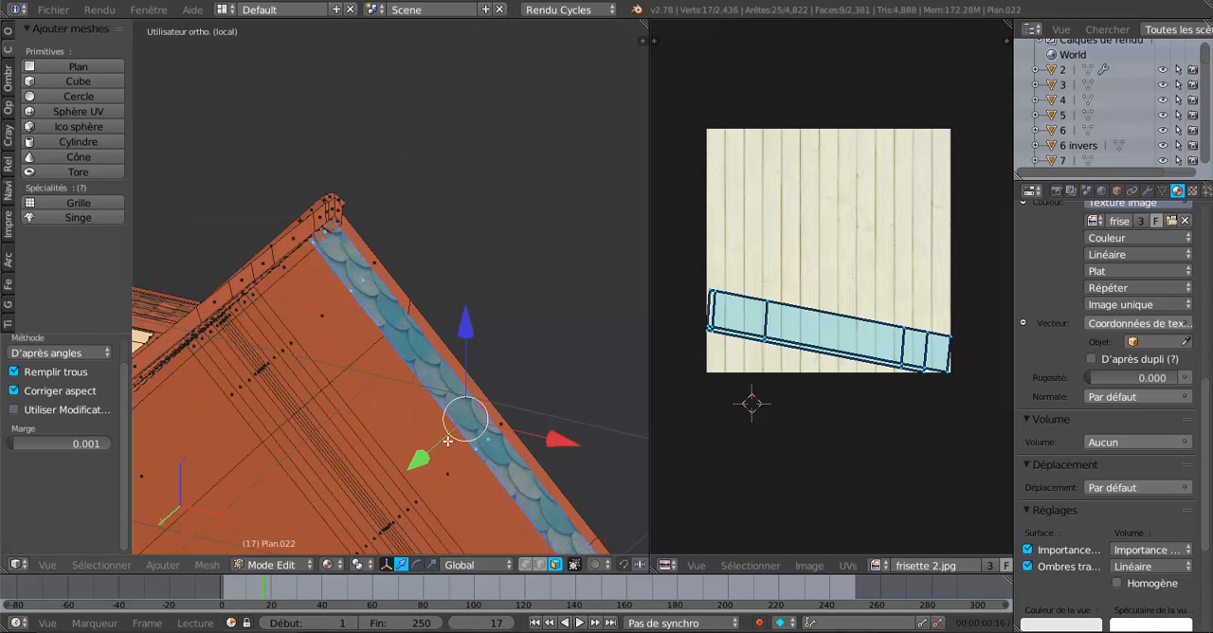
middle_click_drag(541, 436, 499, 311)
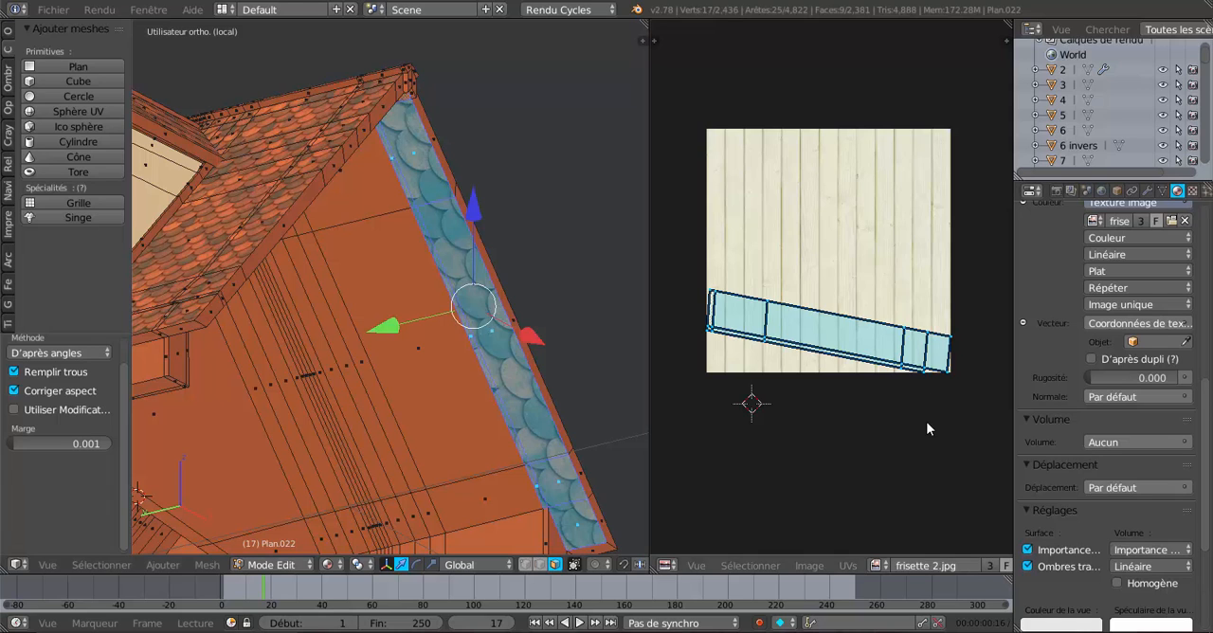
key("r")
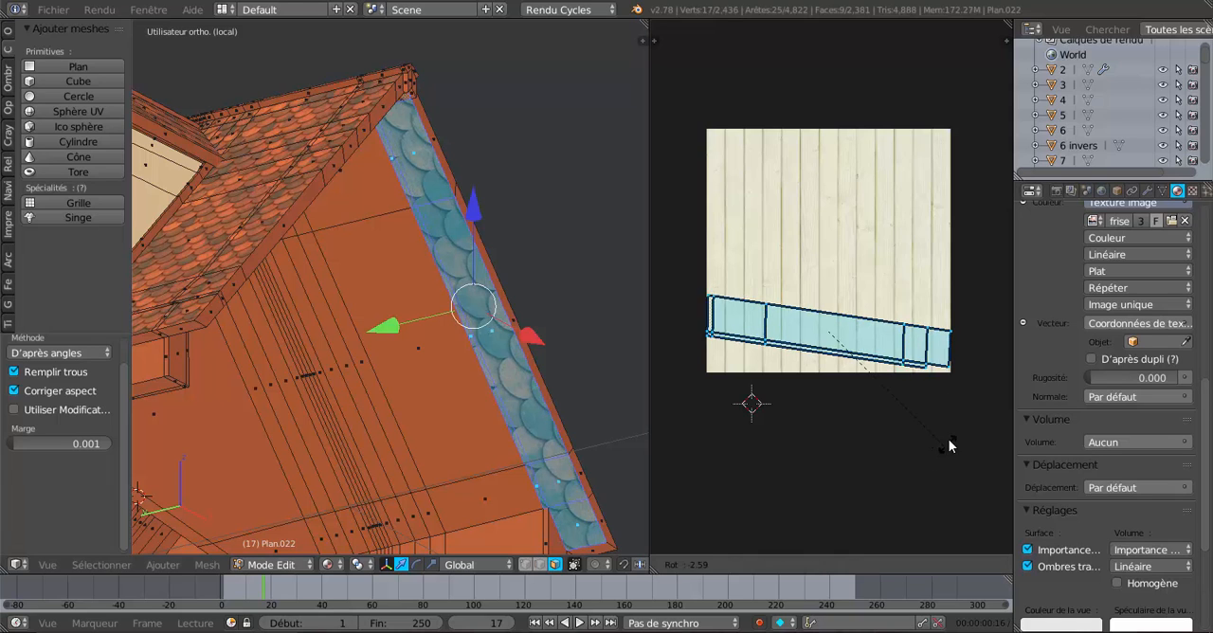
right_click(950, 433)
scroll(766, 429, "down", 3)
Unwrap the selected overhang faces again with the standard Unwrap from the front view.
scroll(546, 398, "down", 1)
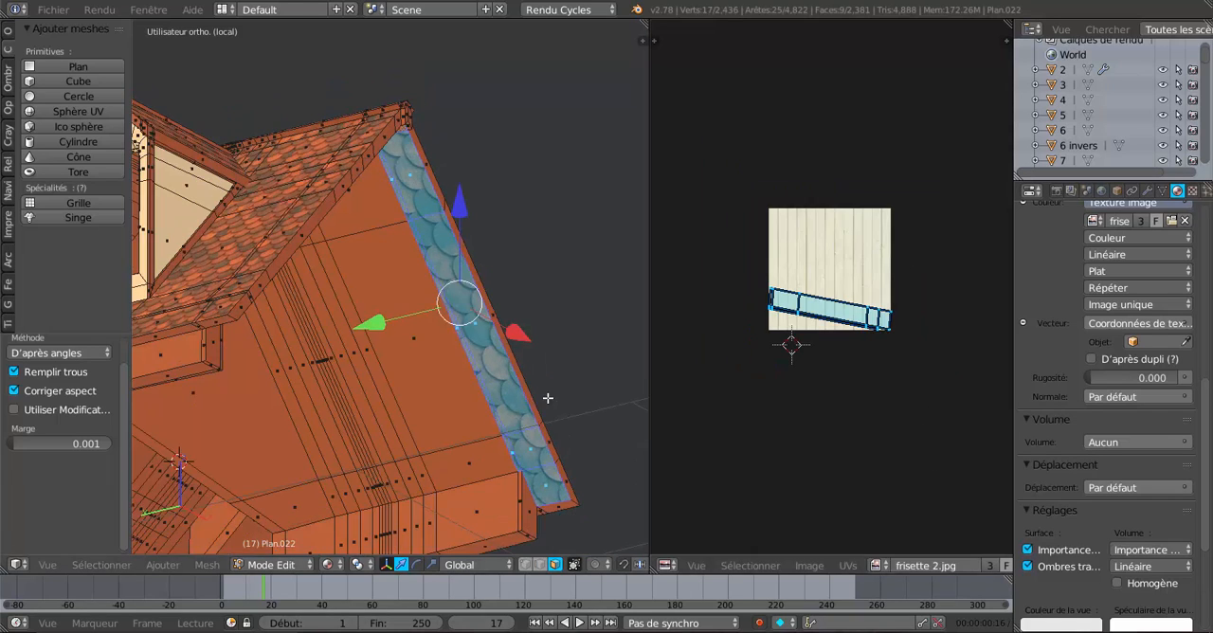
middle_click_drag(547, 398, 602, 398)
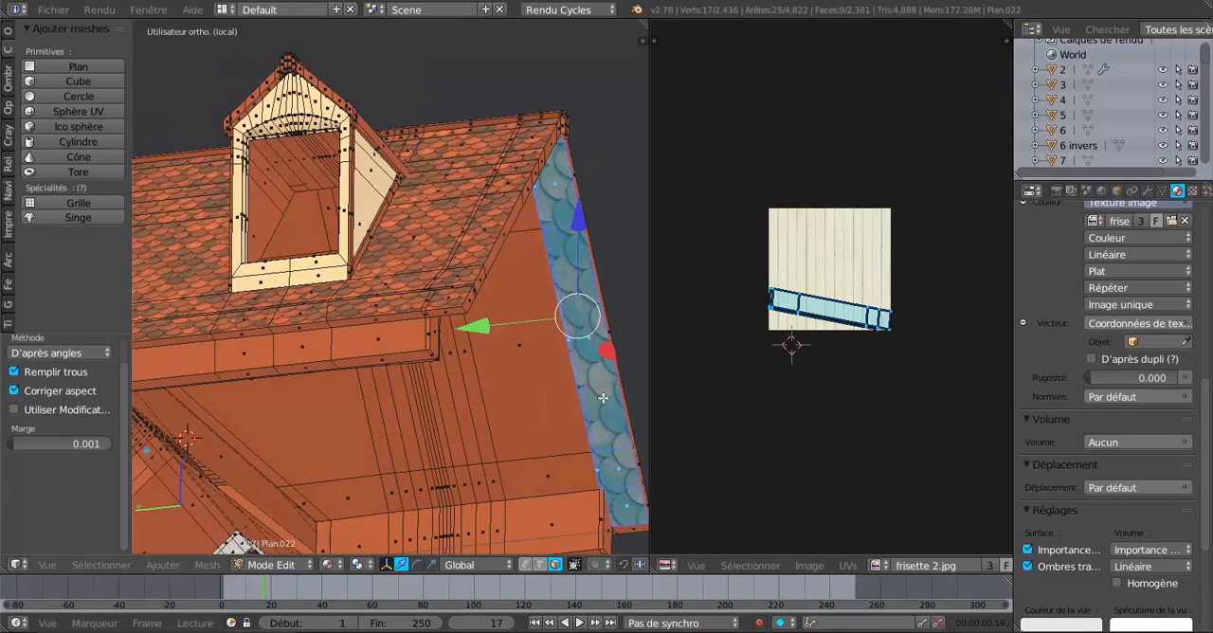
key("KP_1")
middle_click_drag(416, 352, 246, 123, "shift")
scroll(361, 200, "down", 1)
middle_click_drag(508, 251, 306, 206, "shift")
left_click(207, 565)
mouse_move(313, 444)
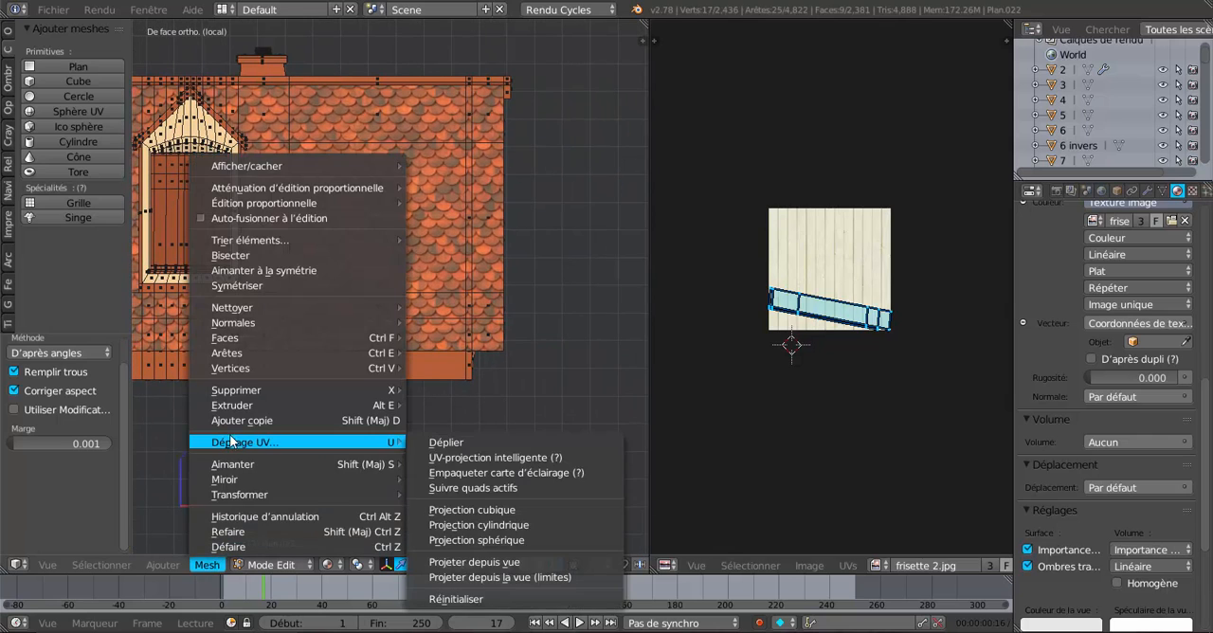
left_click(436, 440)
scroll(712, 405, "up", 2)
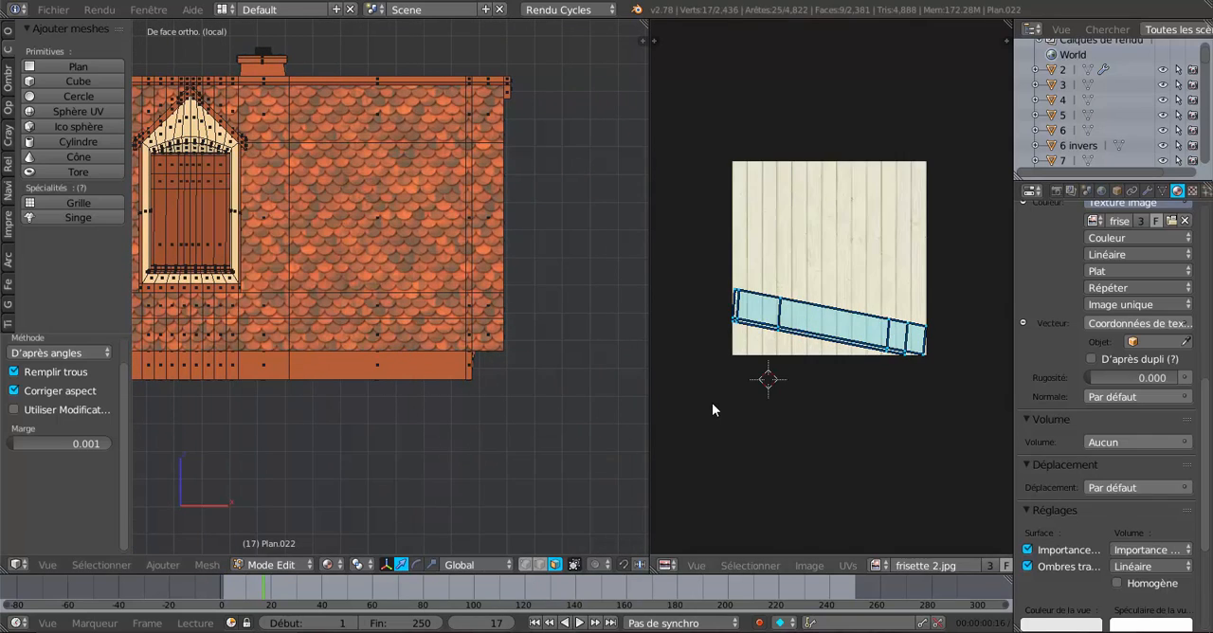
Repeat the standard Unwrap of the selected overhang faces from the left side view.
middle_click_drag(635, 407, 441, 392)
key("ctrl+KP_3")
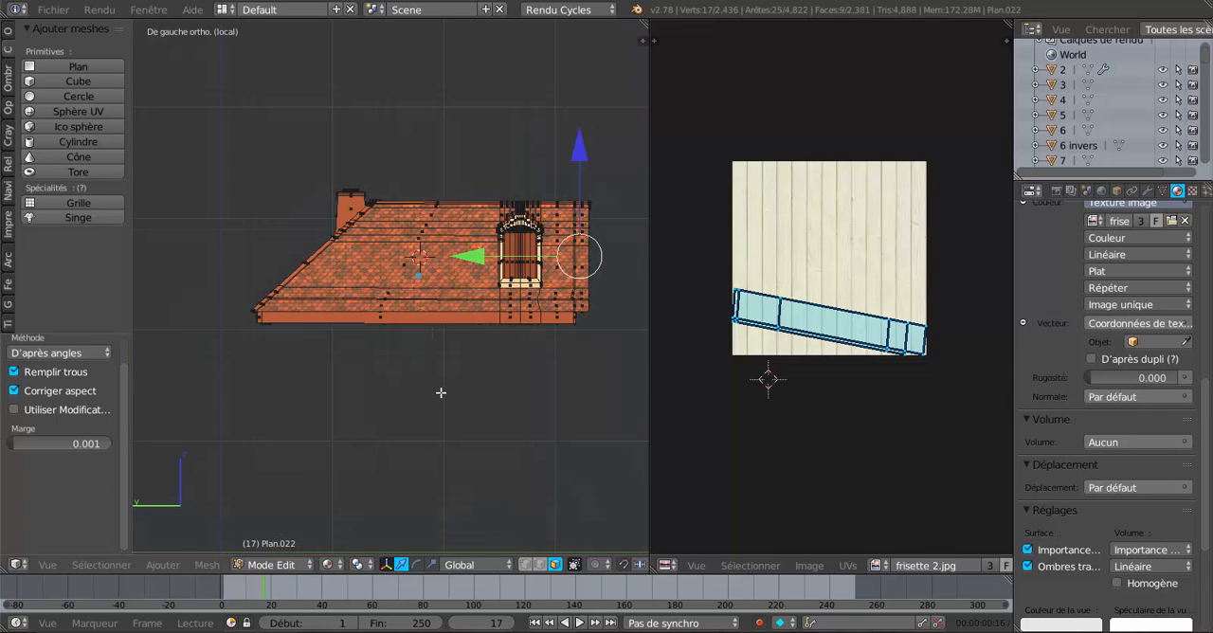
left_click(209, 565)
mouse_move(300, 444)
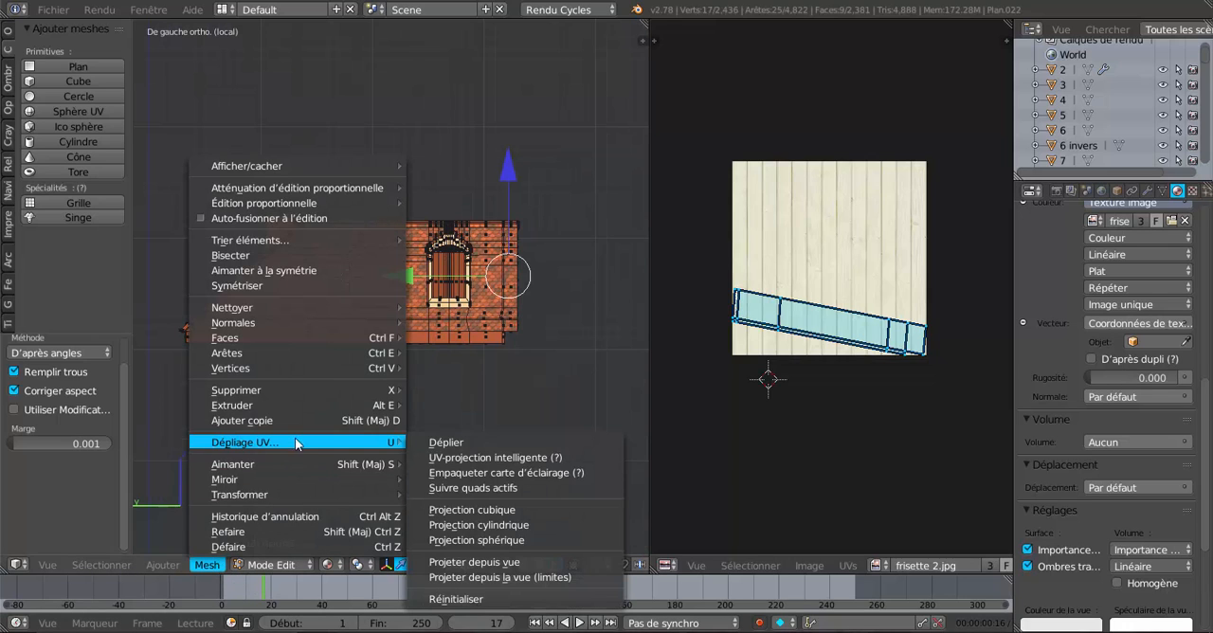
left_click(446, 444)
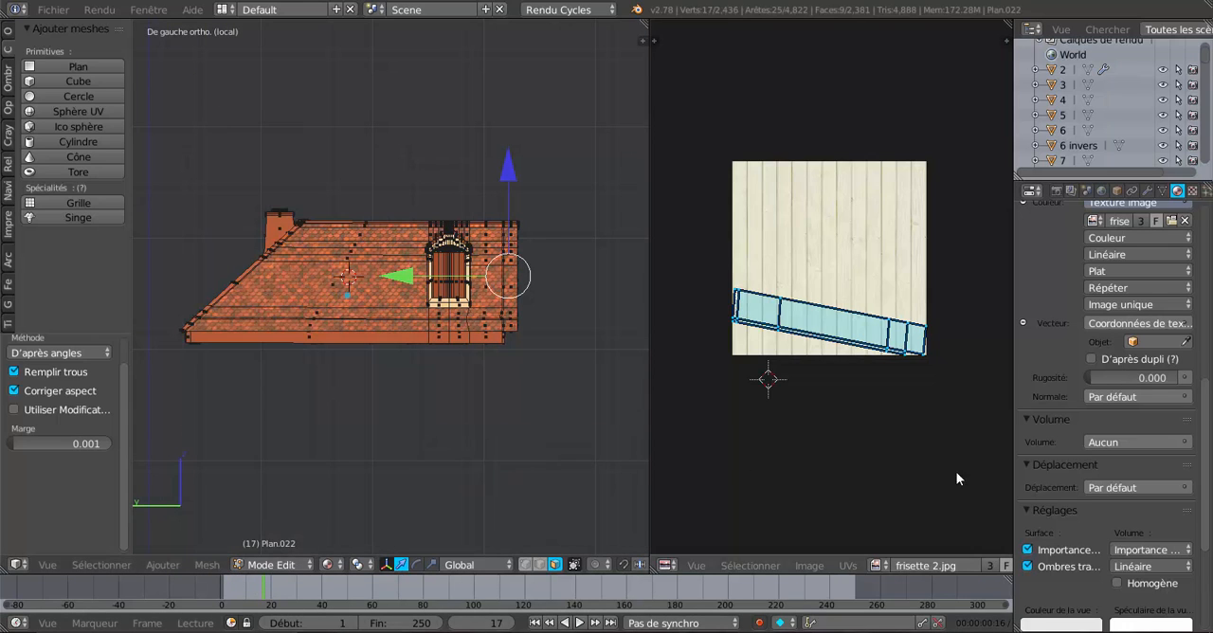
scroll(466, 471, "up", 2)
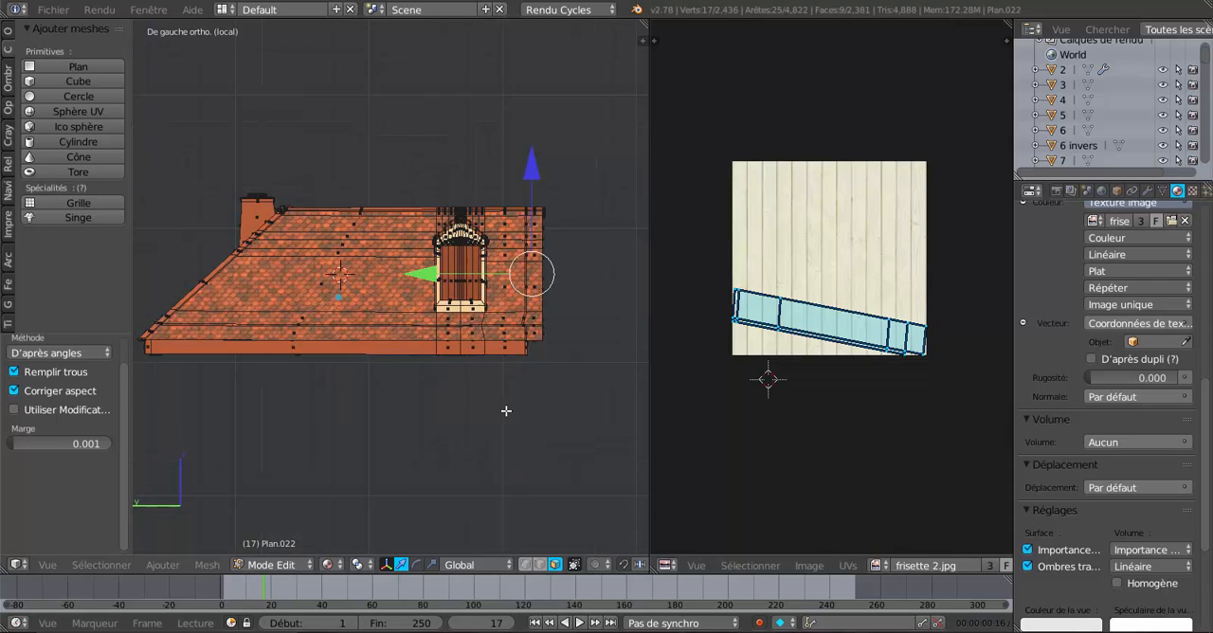
Project the selected faces' UVs from the front view with Project from View, replacing that with Project from View (Bounds).
mouse_move(509, 475)
middle_mouse_down()
mouse_move(460, 476)
mouse_move(487, 479)
middle_mouse_up()
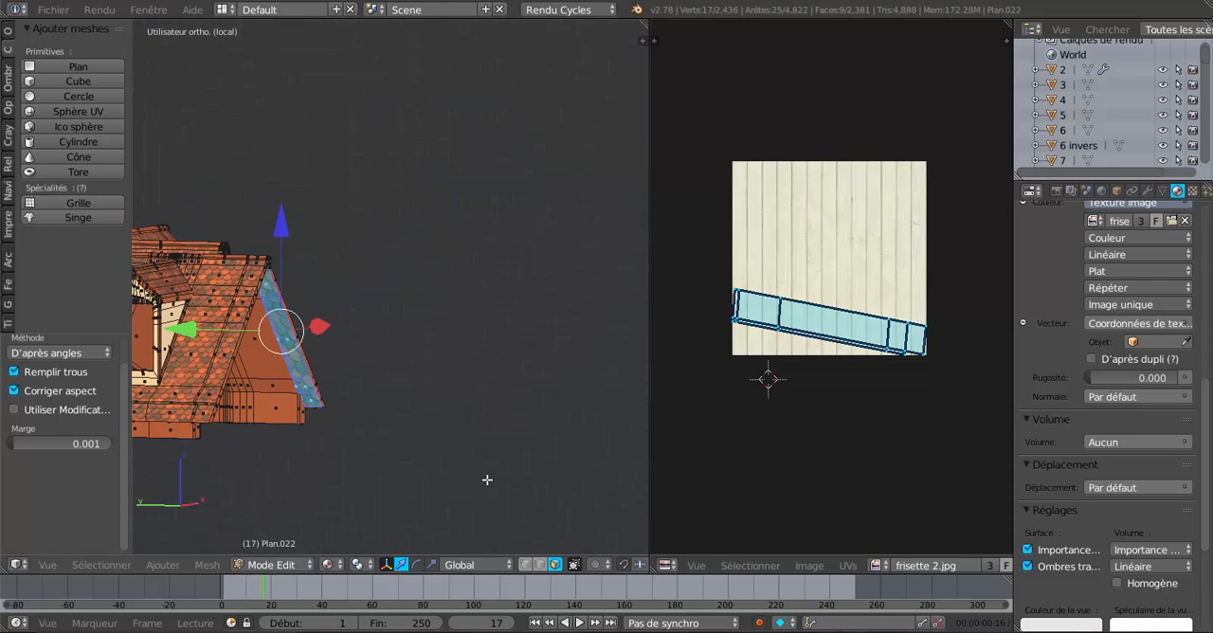
key("KP_1")
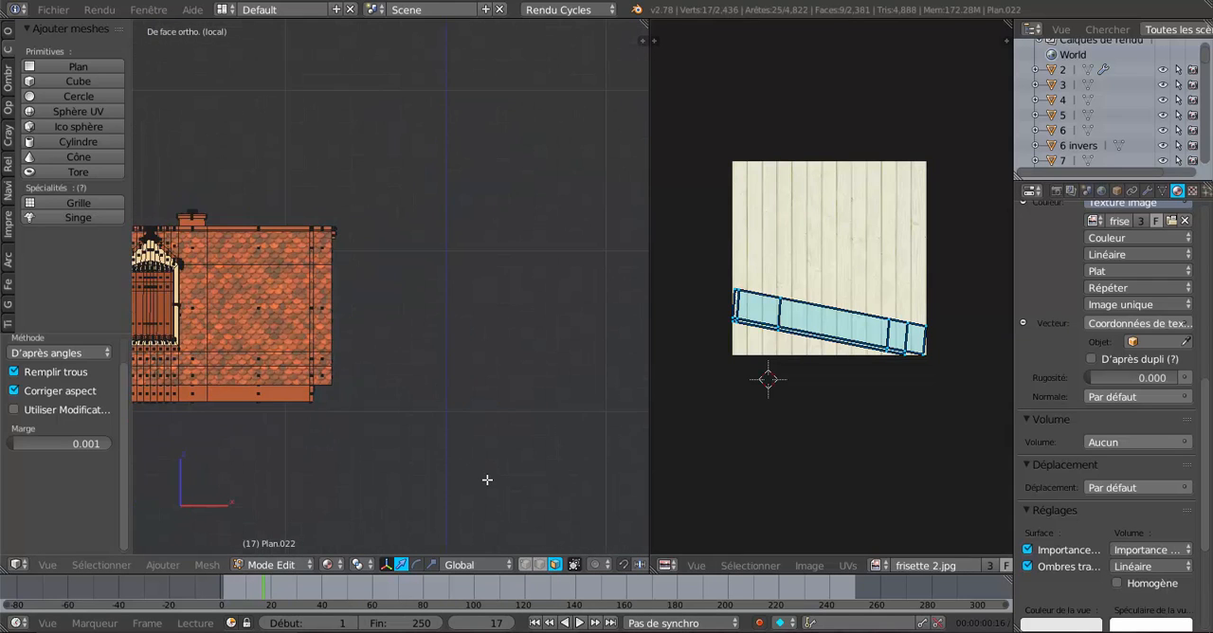
middle_click_drag(503, 456, 654, 402, "shift")
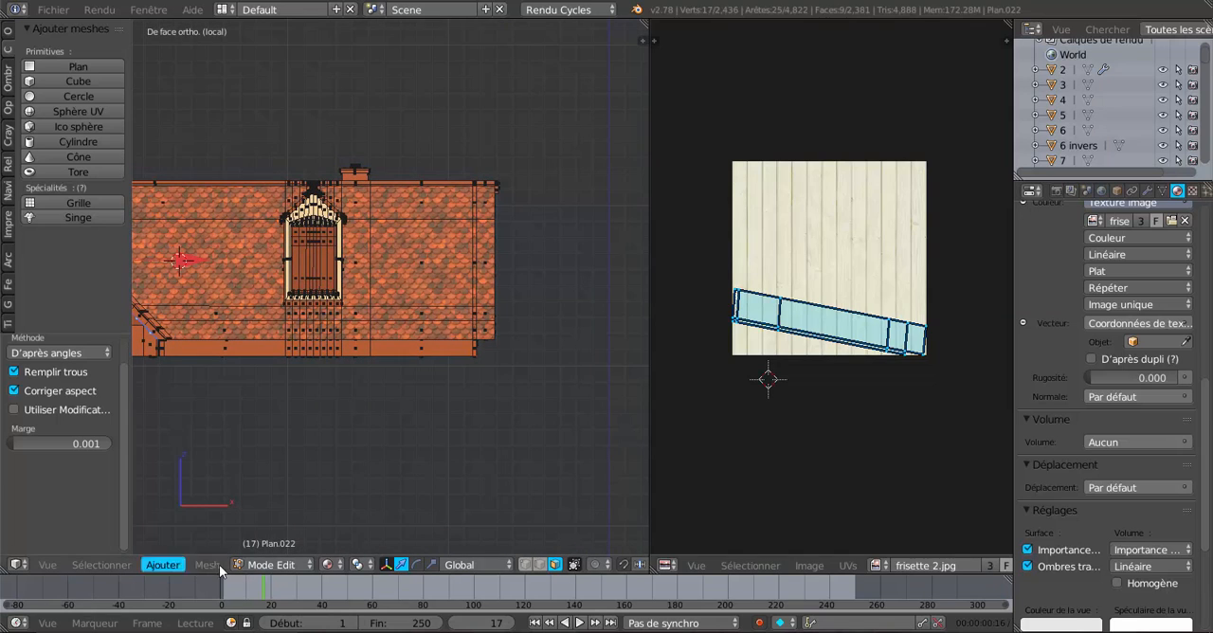
mouse_move(199, 570)
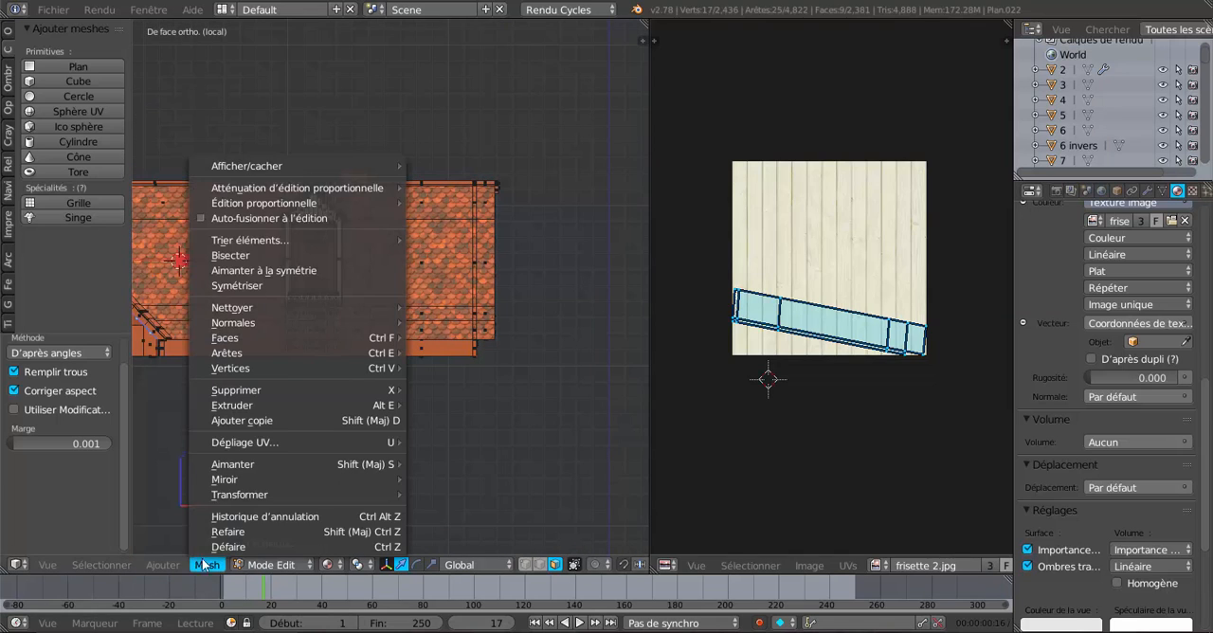
mouse_move(221, 448)
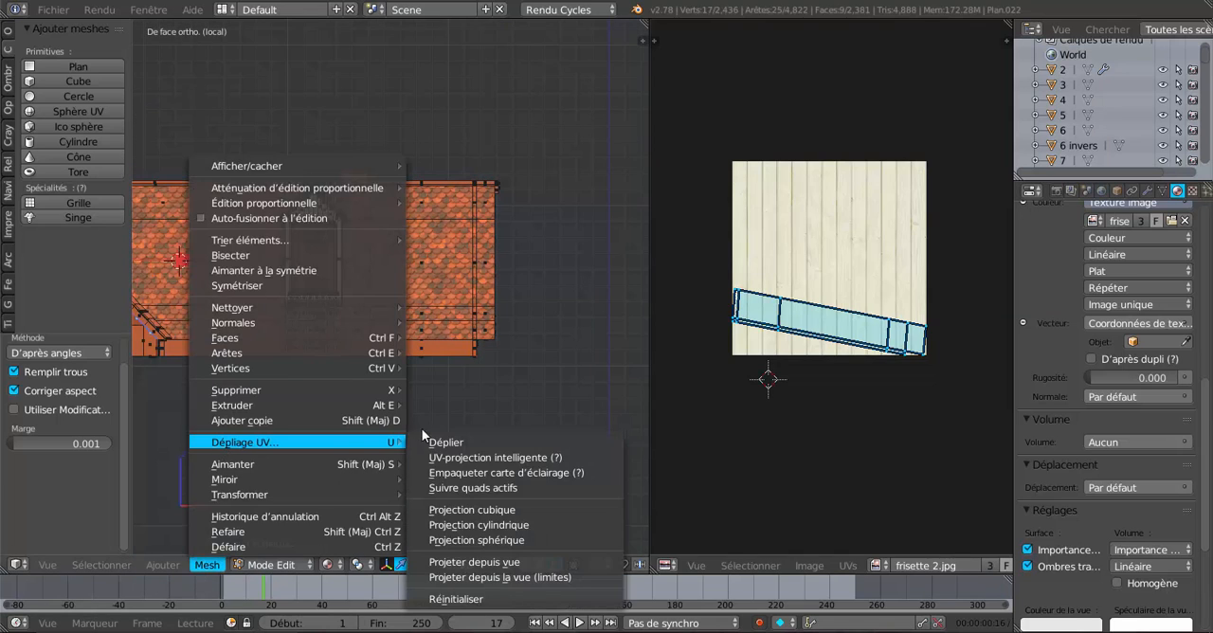
left_click(464, 563)
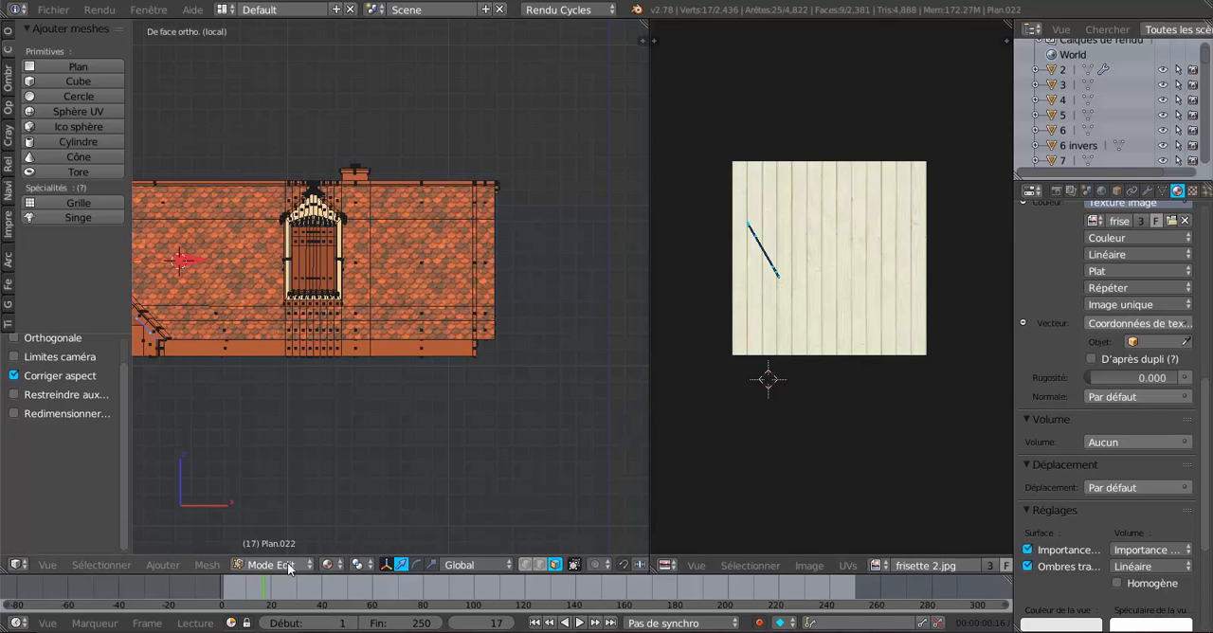
left_click(206, 565)
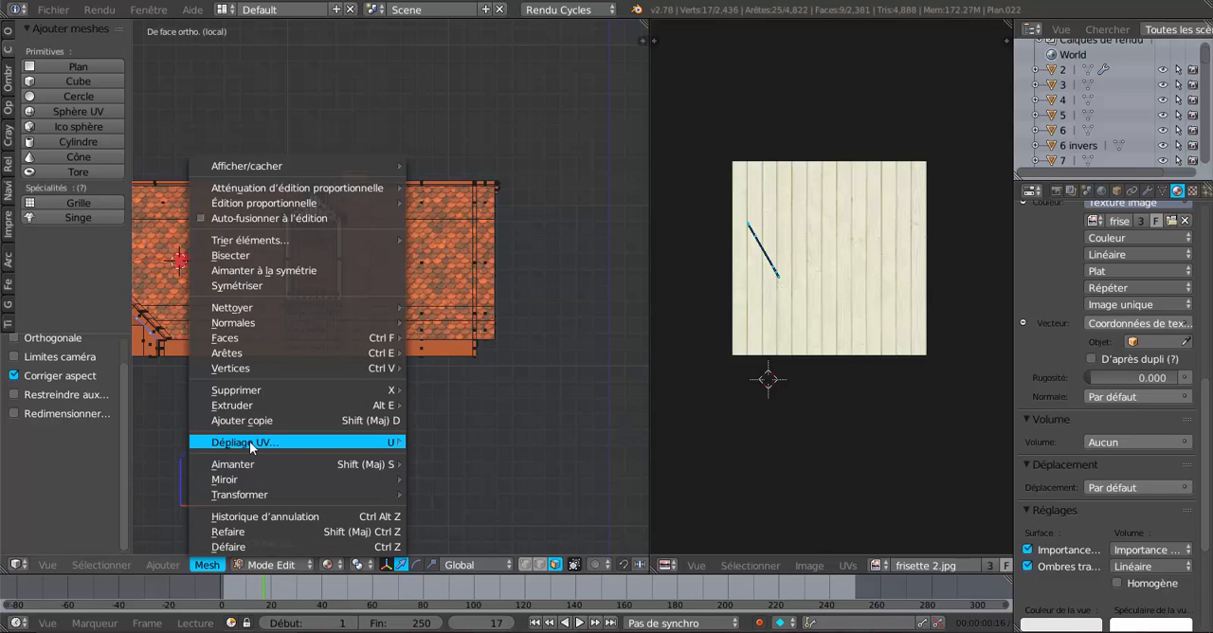
mouse_move(332, 443)
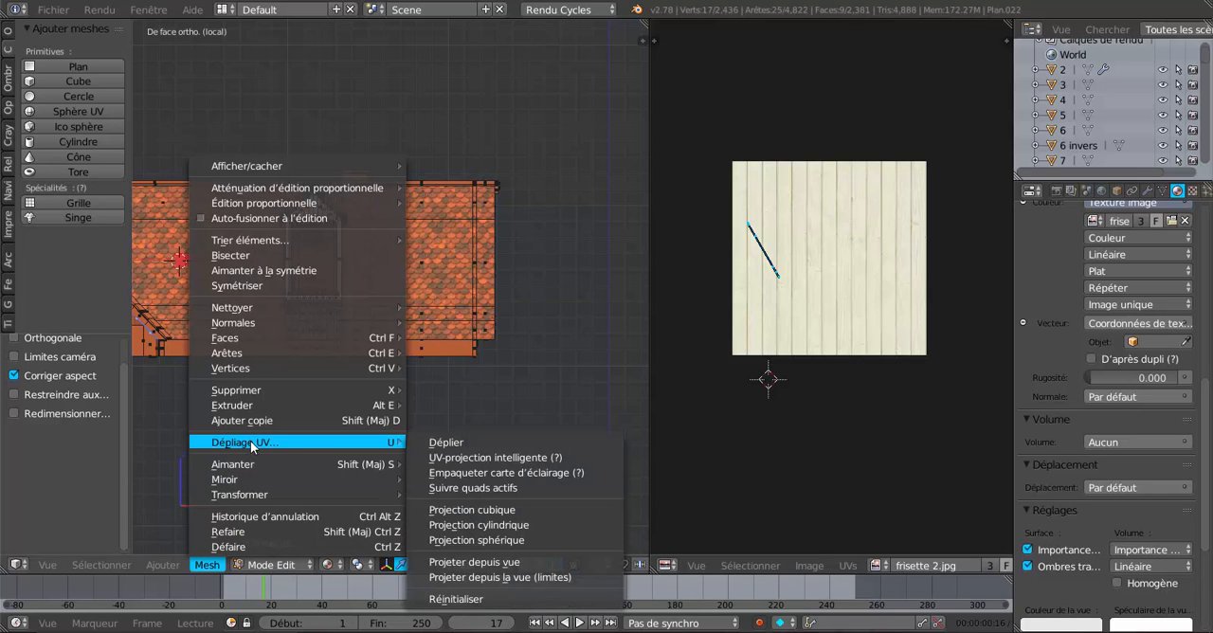
left_click(512, 577)
scroll(665, 467, "up", 1)
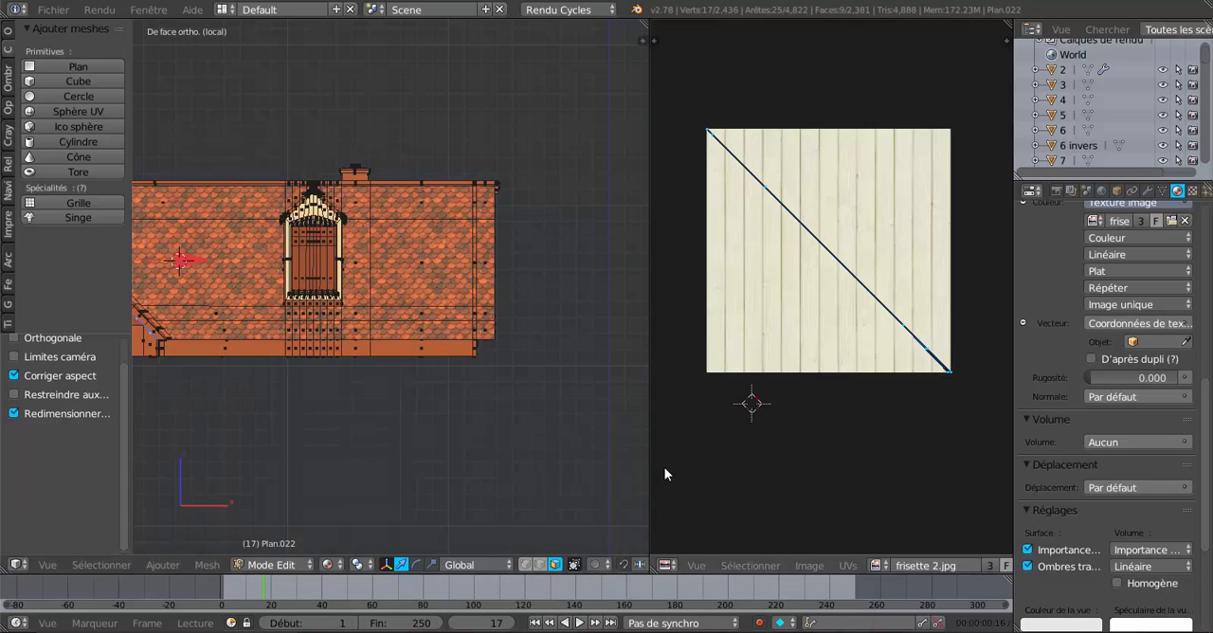
Rotate the overhang's UV island by about -45.2° so it lies horizontally across the panelling boards.
middle_click_drag(555, 460, 382, 457)
scroll(293, 466, "up", 2)
scroll(338, 412, "down", 2)
middle_click_drag(277, 434, 447, 369)
scroll(403, 468, "up", 5)
scroll(446, 370, "up", 1)
scroll(446, 369, "up", 3)
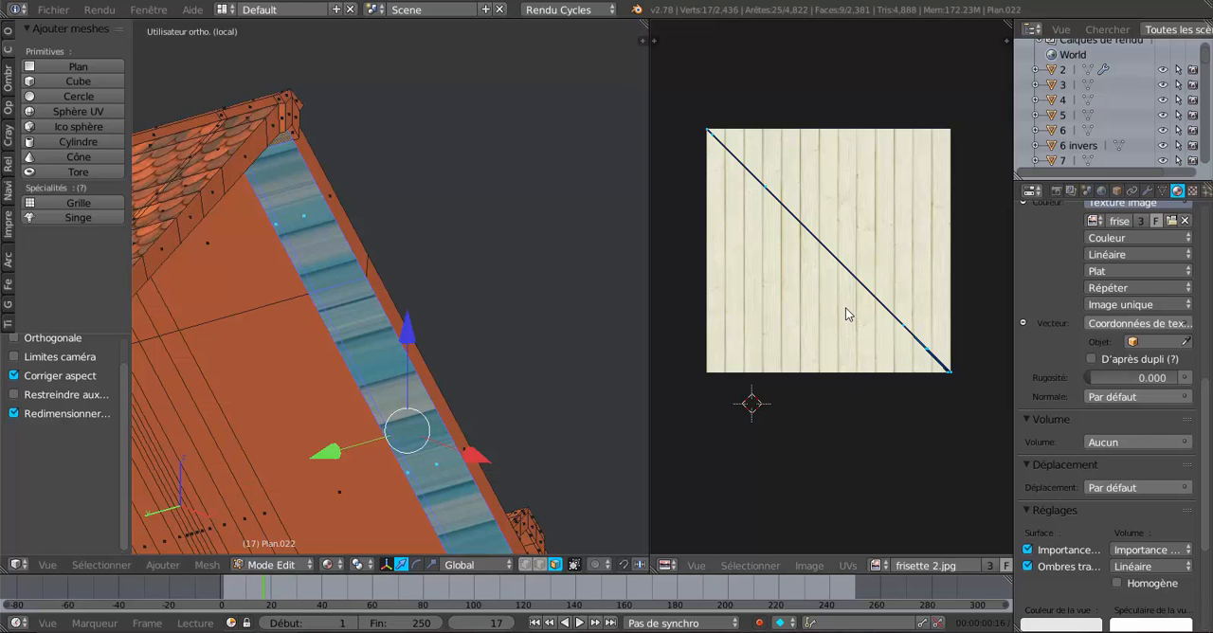
key("r")
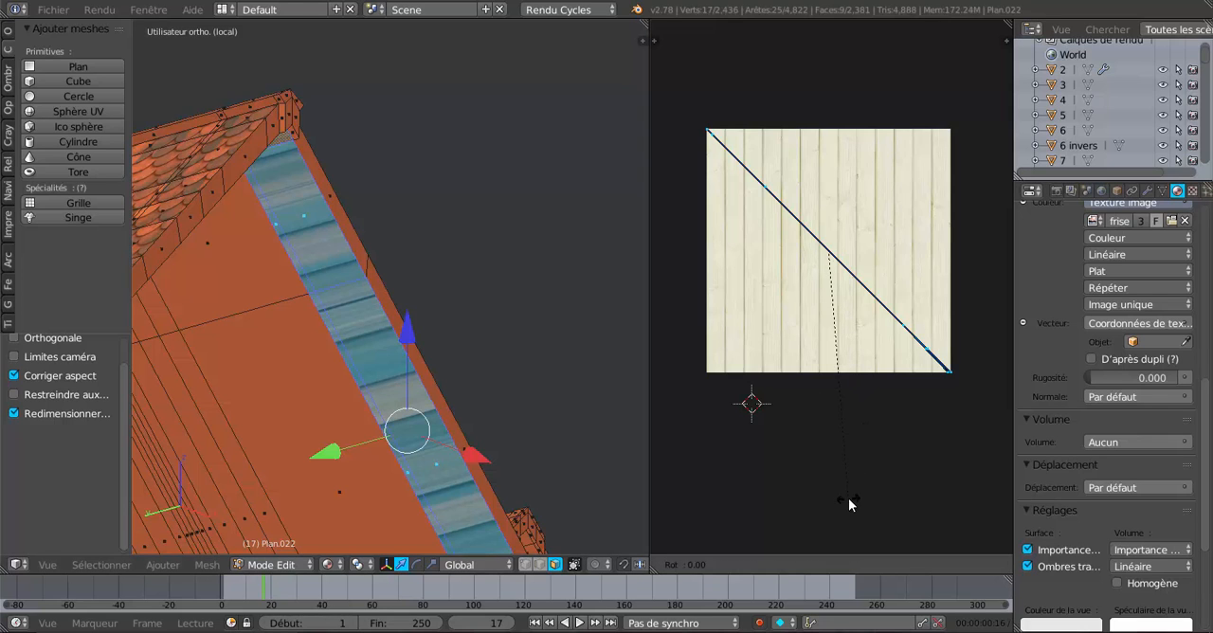
left_click(918, 332)
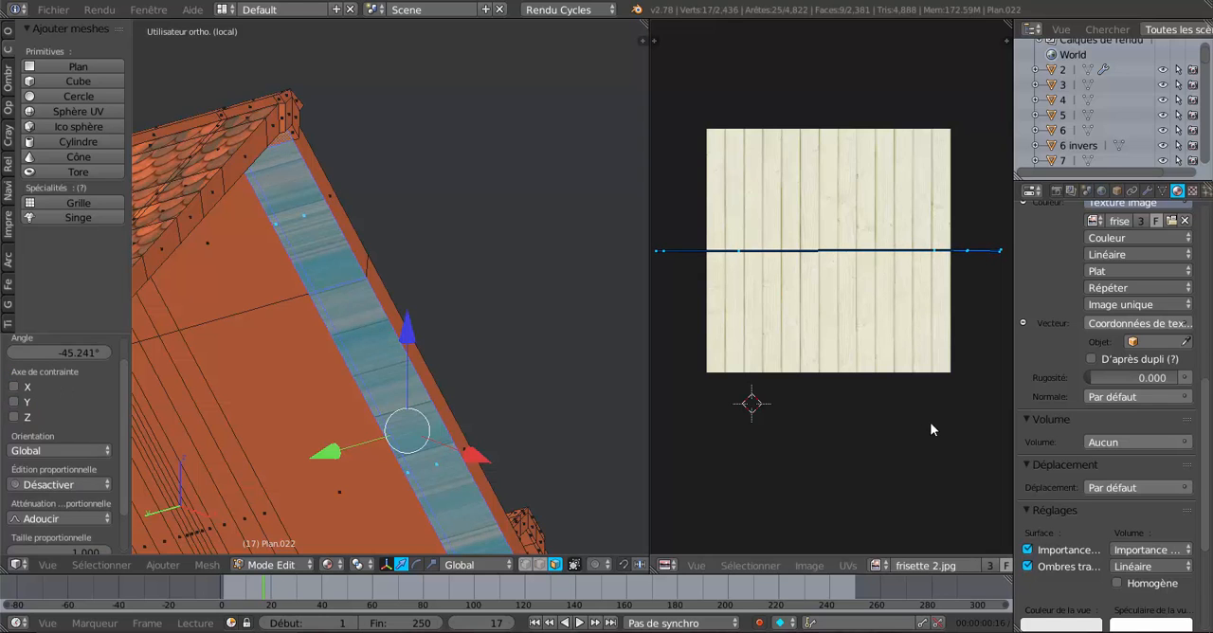
Scale the overhang's UV island uniformly to about 0.653 to fit it within the panelling image's width.
key("s")
left_click(910, 380)
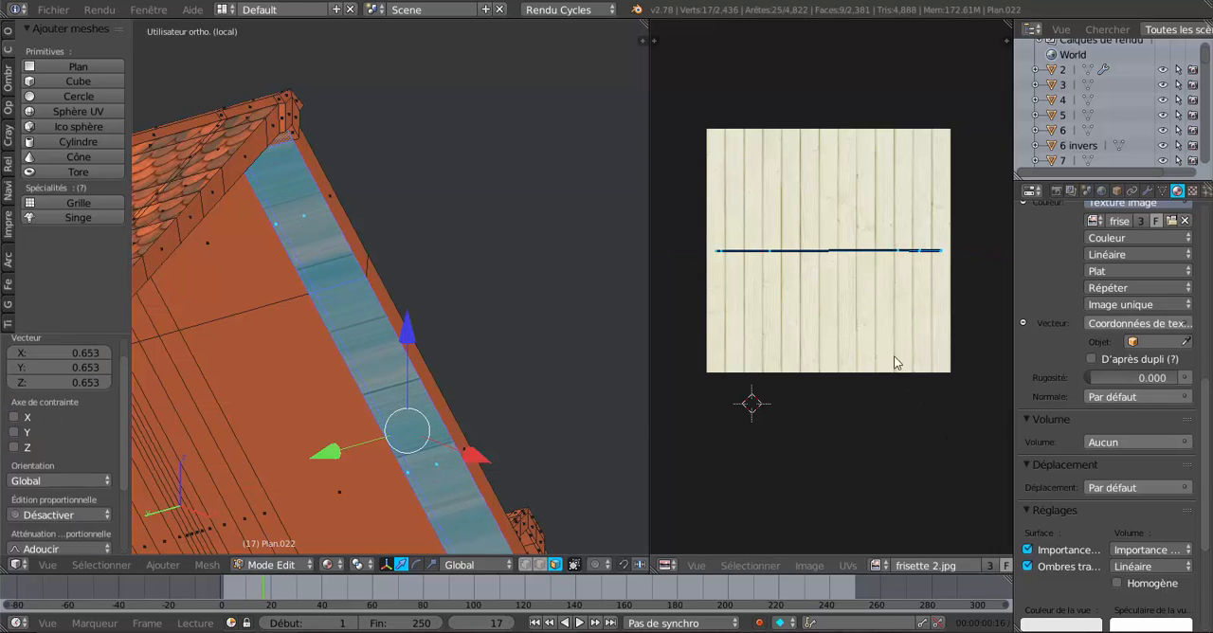
scroll(885, 308, "up", 2)
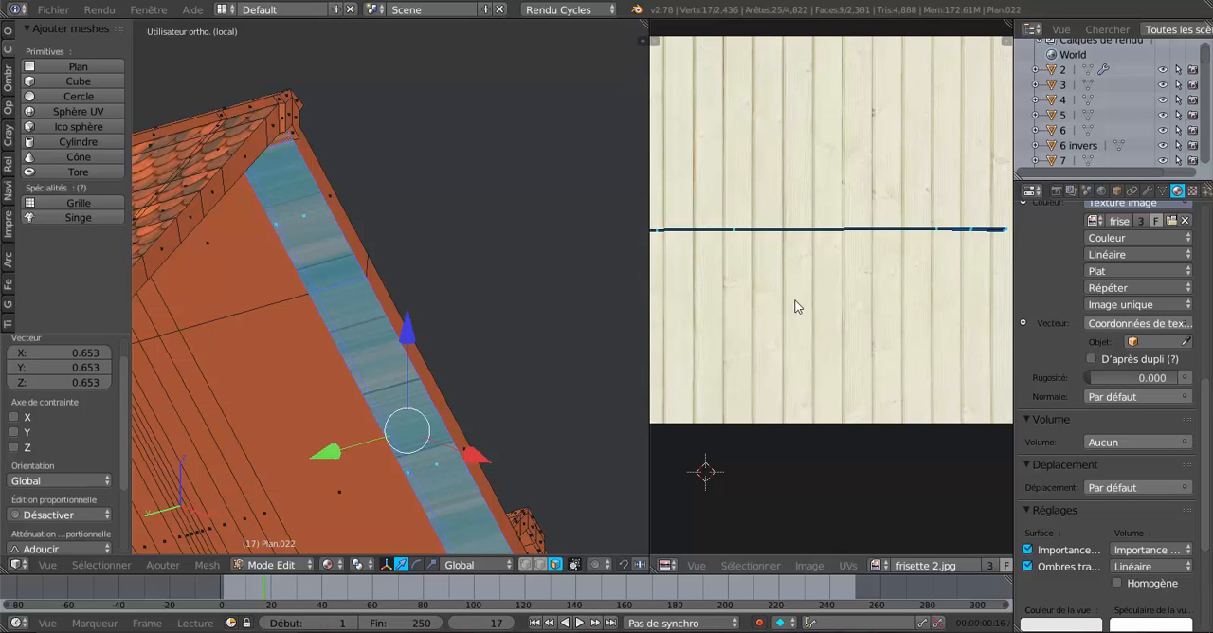
scroll(809, 311, "down", 1)
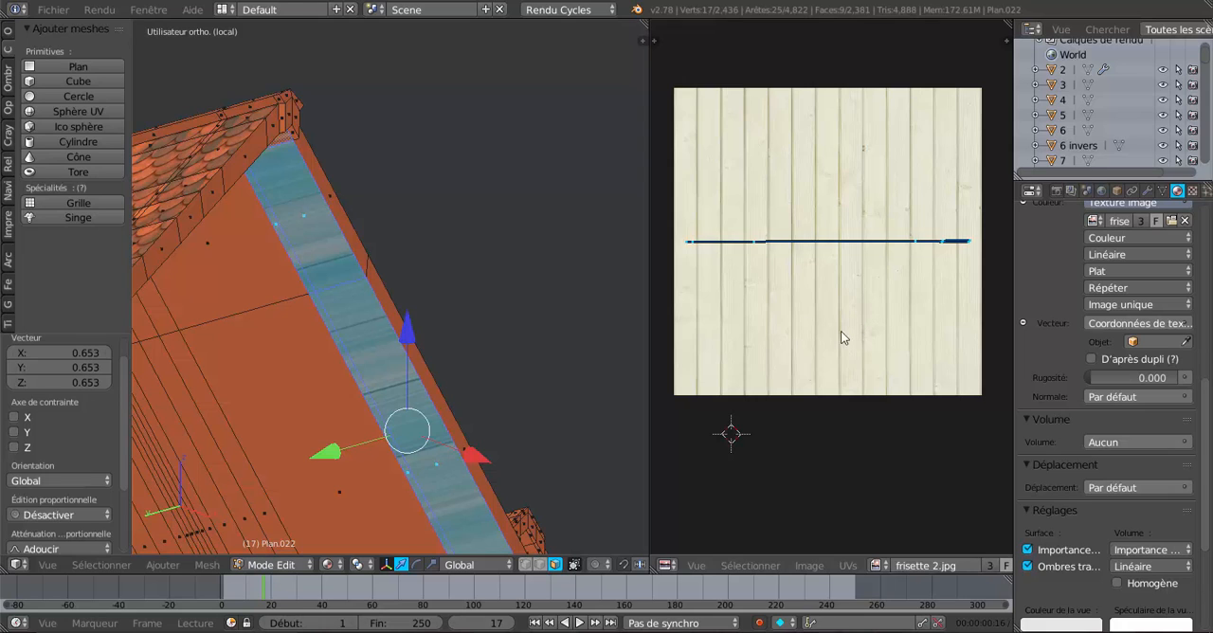
key("s")
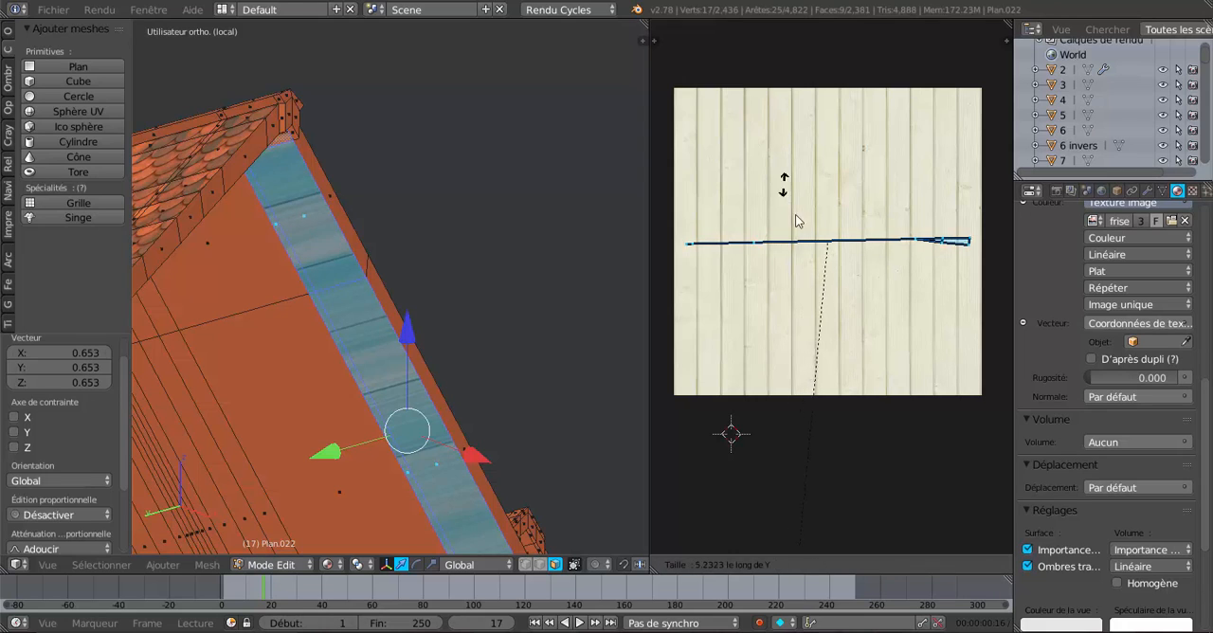
key("y")
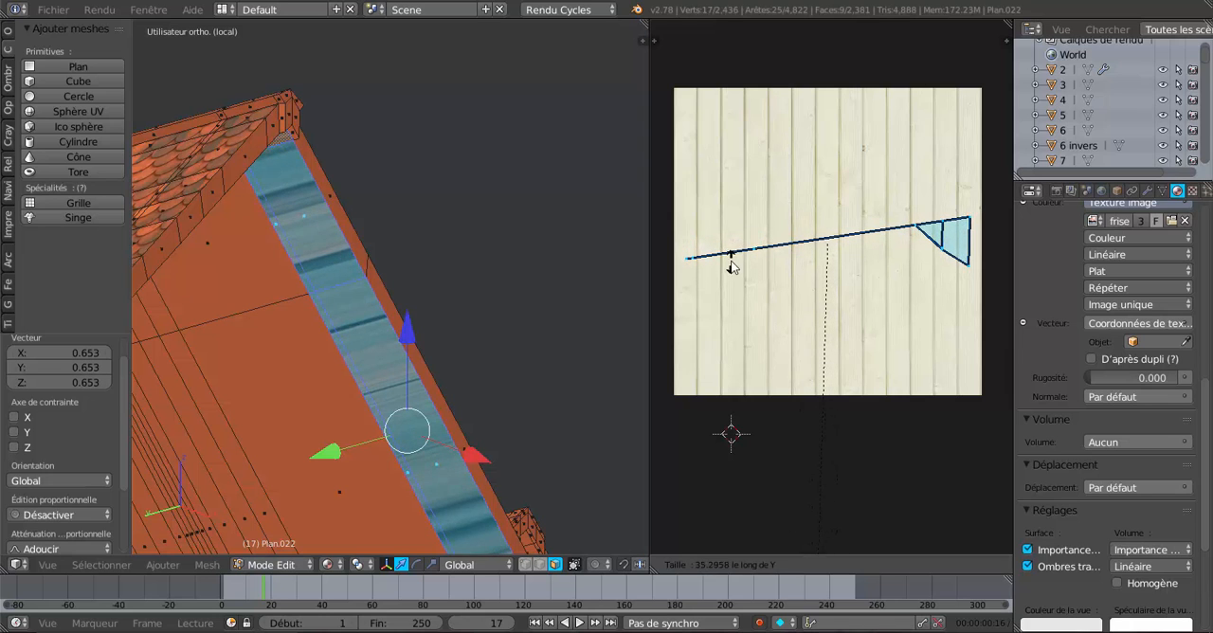
key("0")
key("Return")
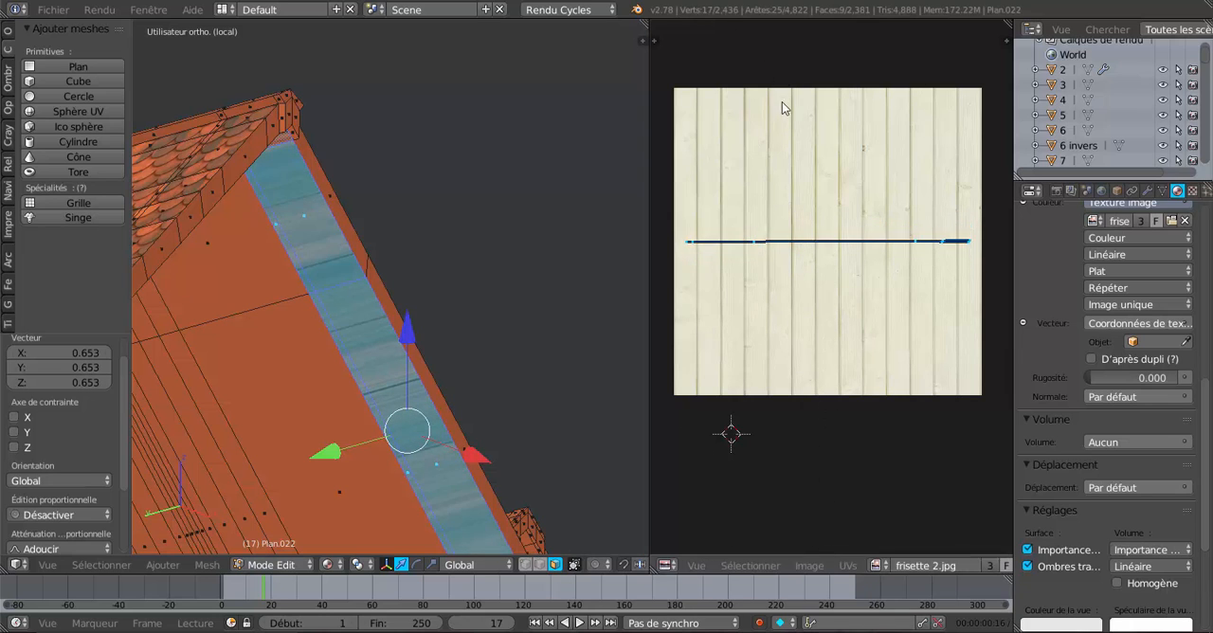
Set the wood panelling image texture's vector input to the UV texture coordinates.
scroll(376, 240, "down", 5)
scroll(354, 222, "up", 6)
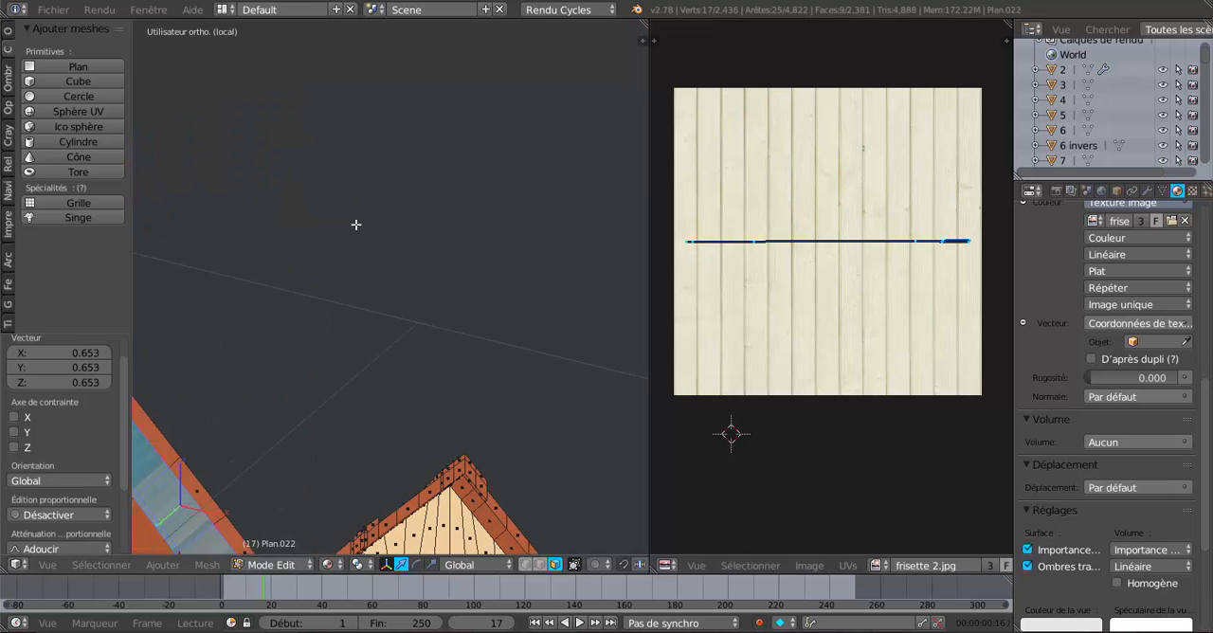
middle_click_drag(440, 216, 408, 233, "shift")
scroll(441, 219, "up", 3)
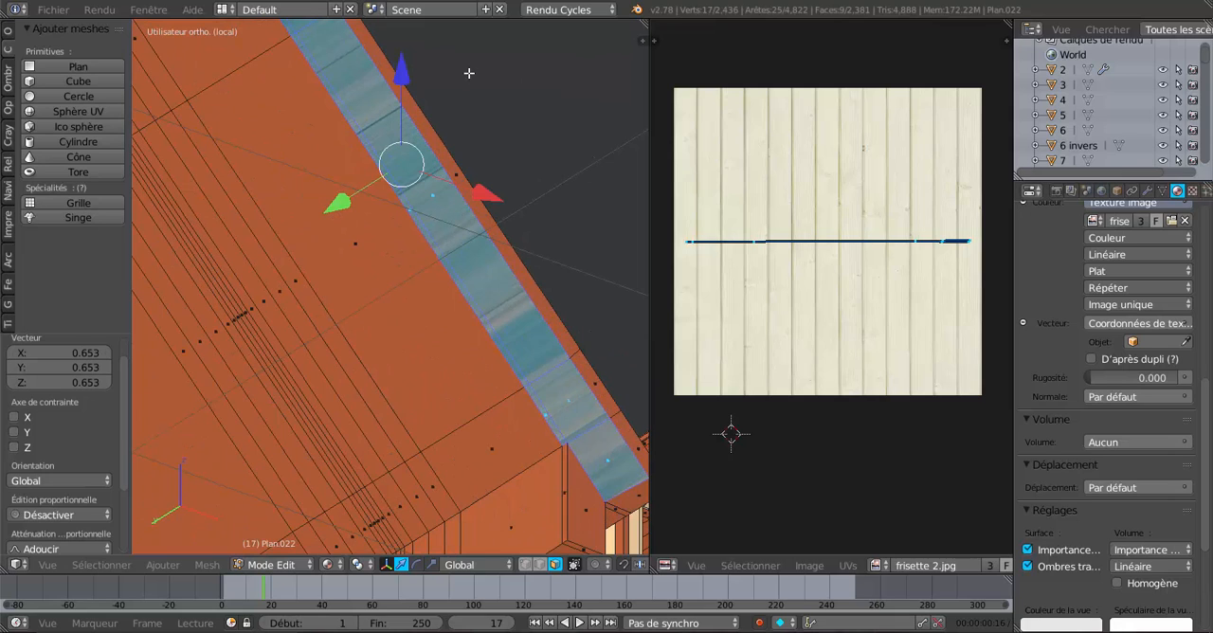
scroll(1036, 341, "up", 3)
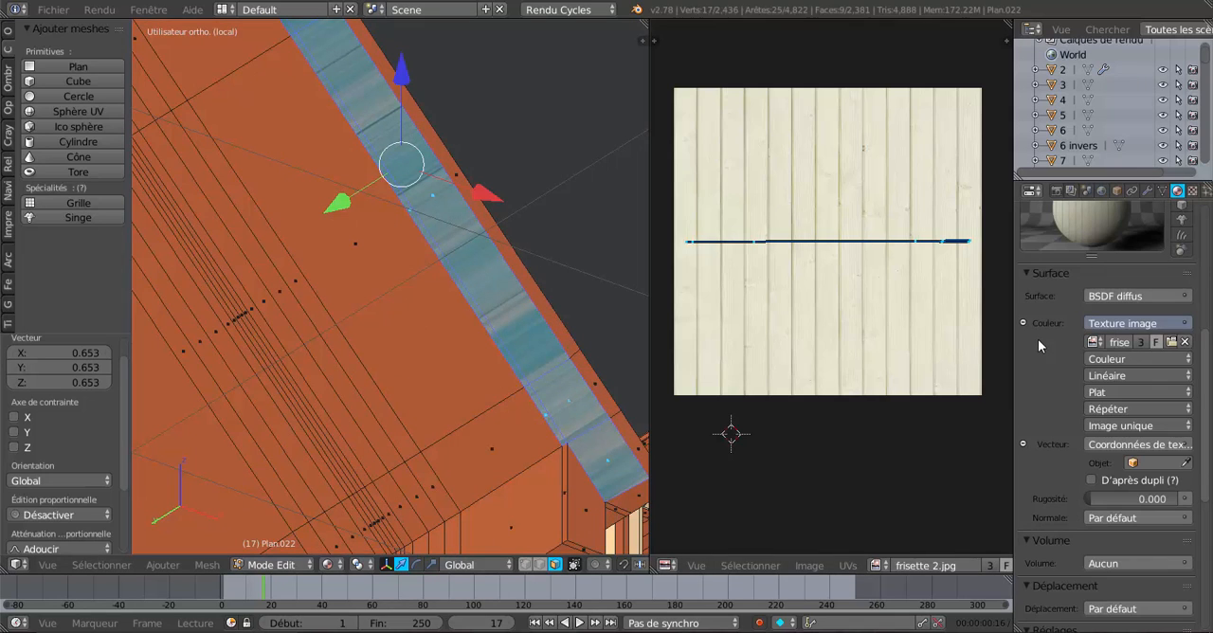
left_click(1125, 445)
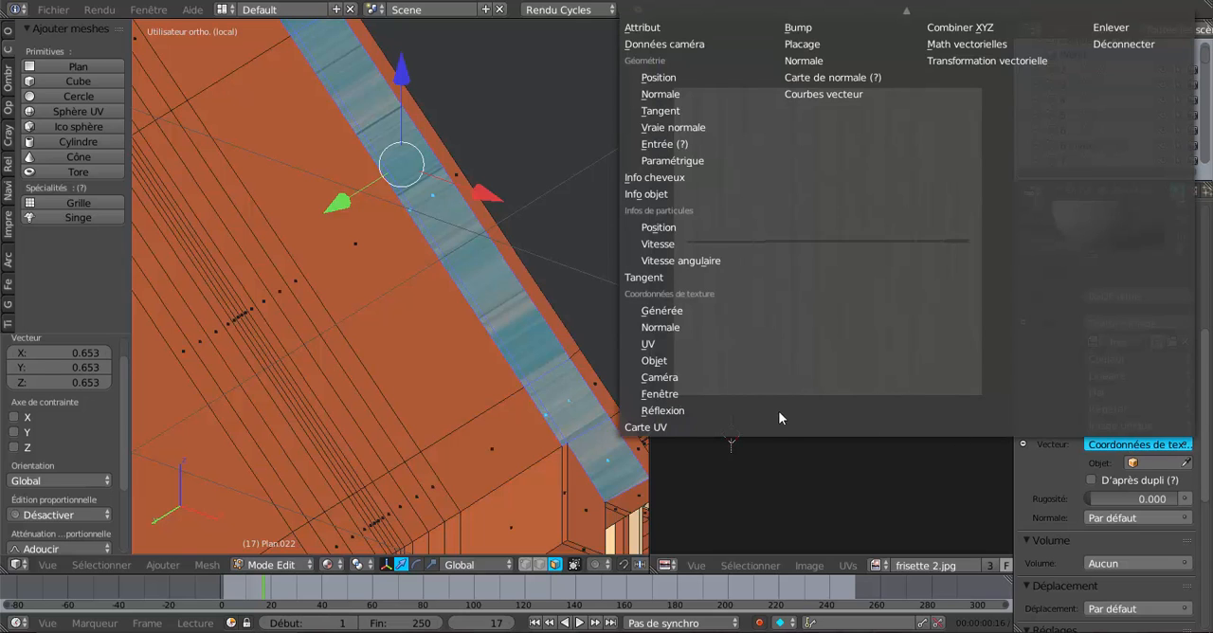
left_click(683, 344)
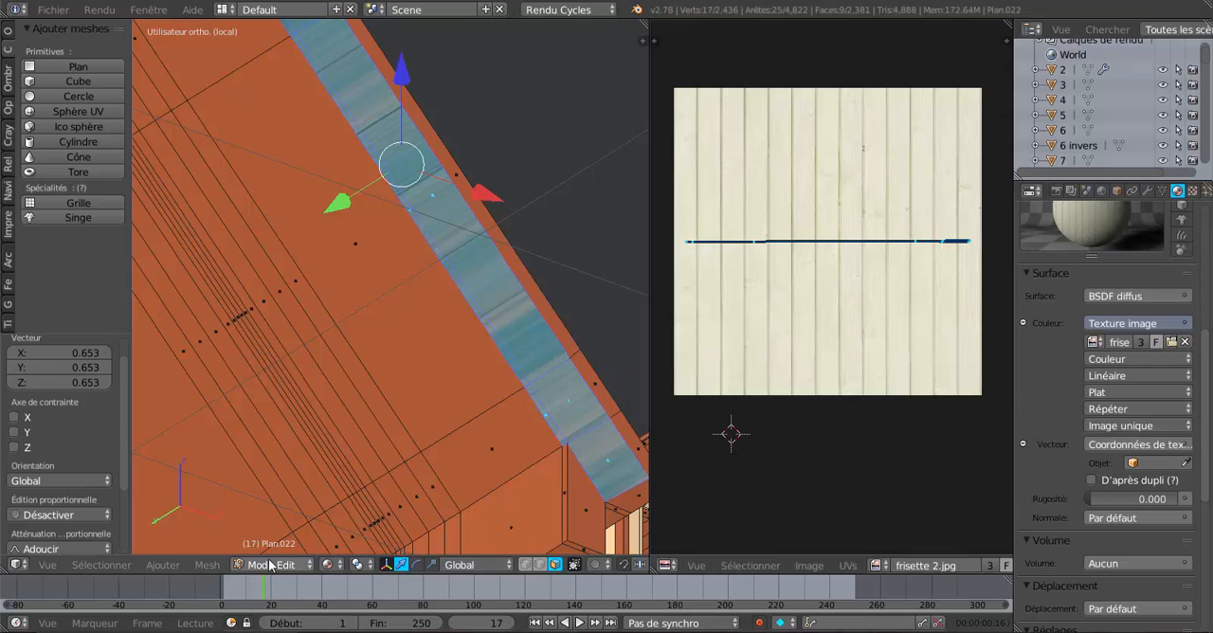
Unwrap the selected overhang faces with the standard Unwrap and assign the panelling material Matériau.038 to them.
left_click(217, 565)
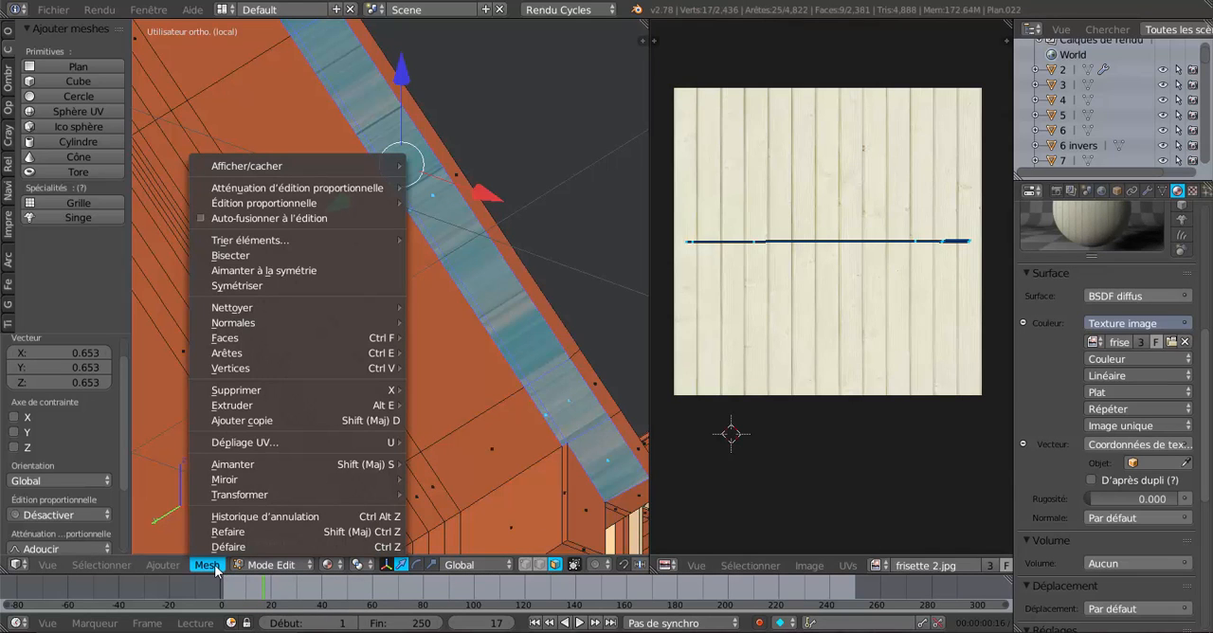
mouse_move(242, 446)
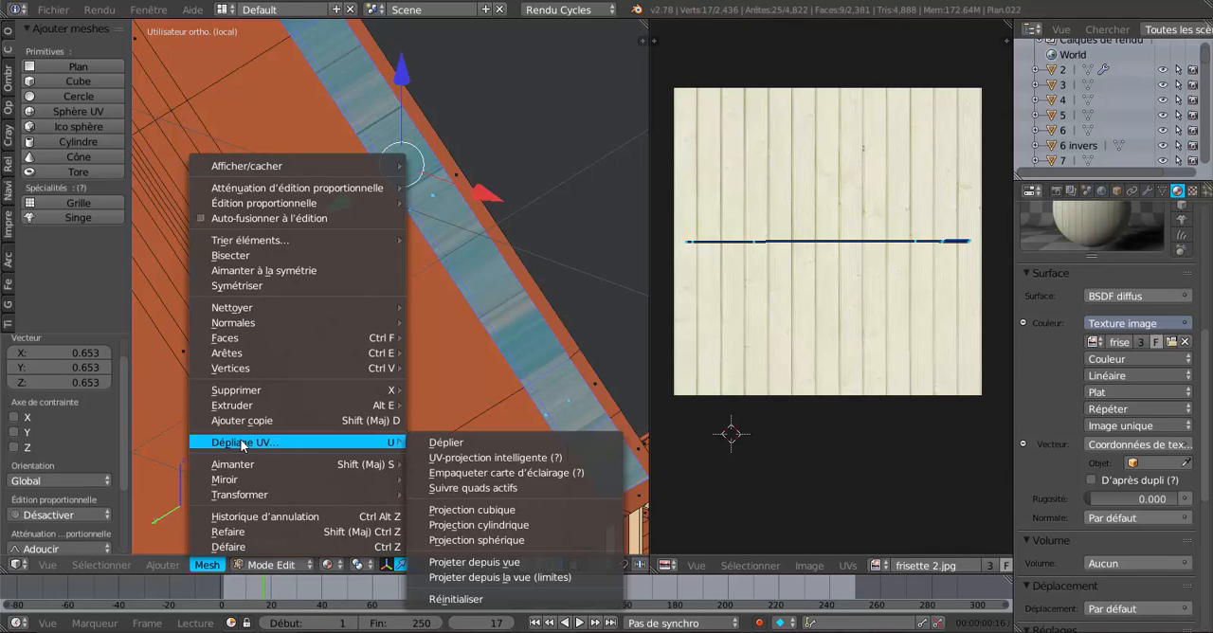
left_click(452, 443)
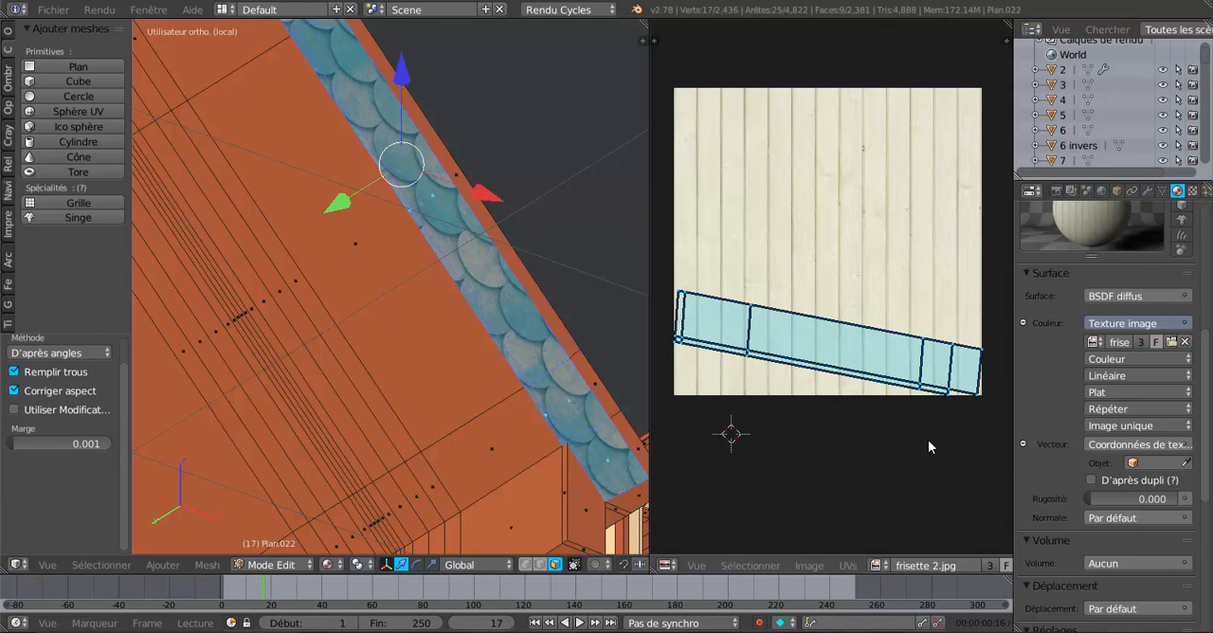
scroll(1038, 398, "up", 5)
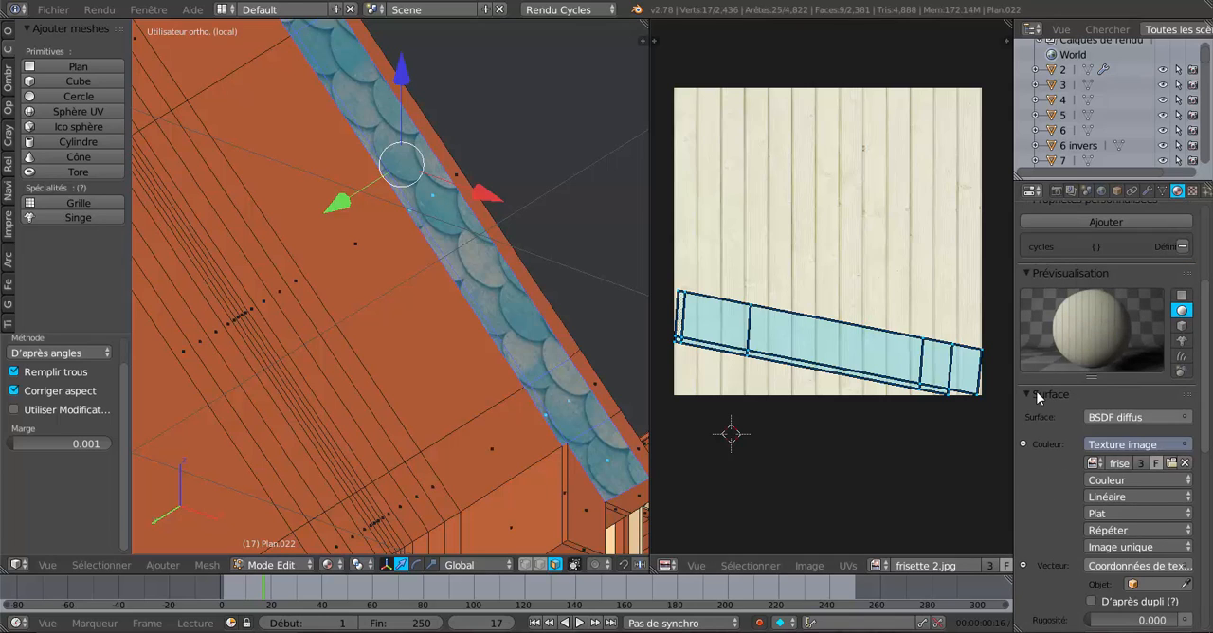
left_click(1049, 249)
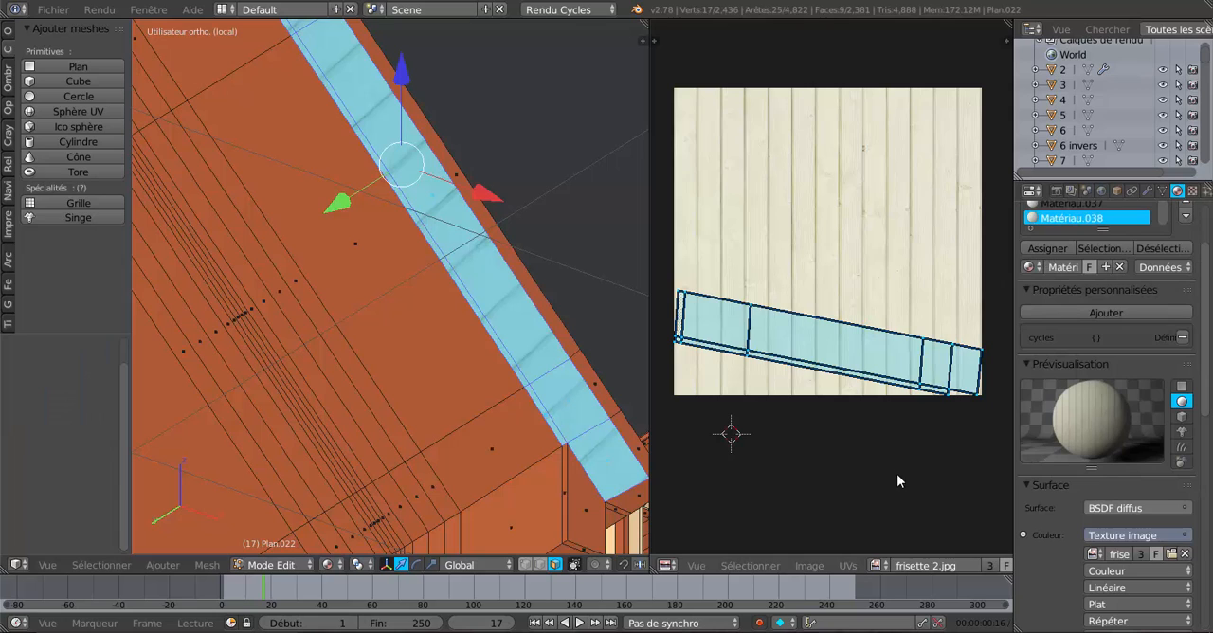
Rotate the overhang's UV island by about -11.3° to level it and shift its lower rows of vertices by about -0.012 in X.
key("r")
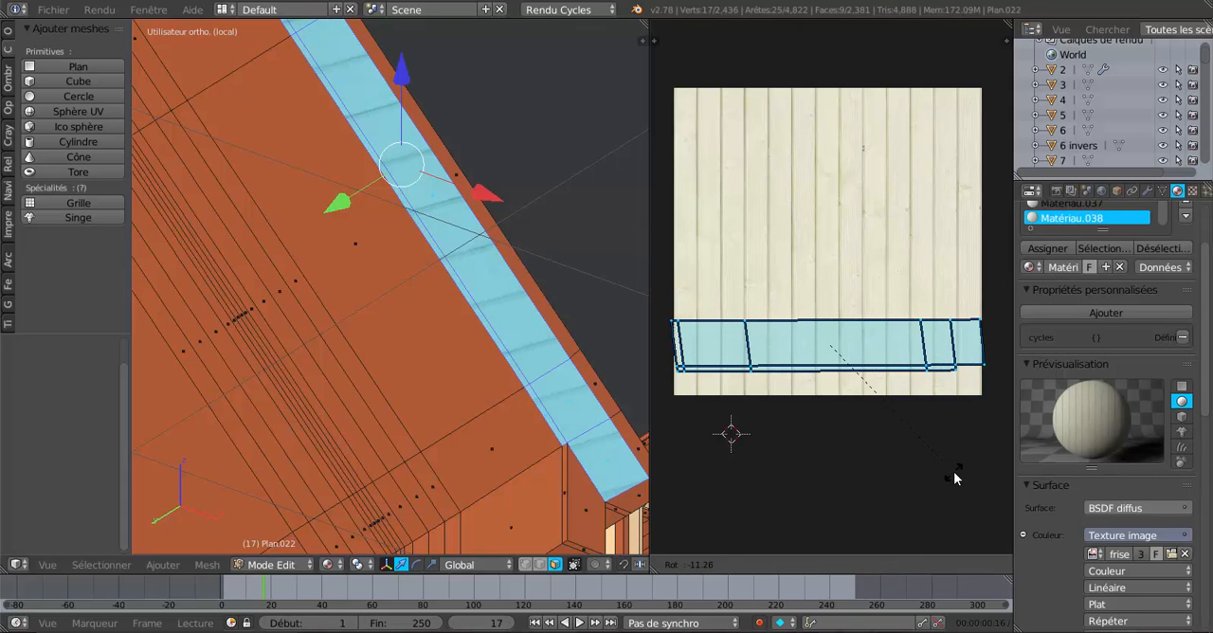
left_click(954, 473)
key("a")
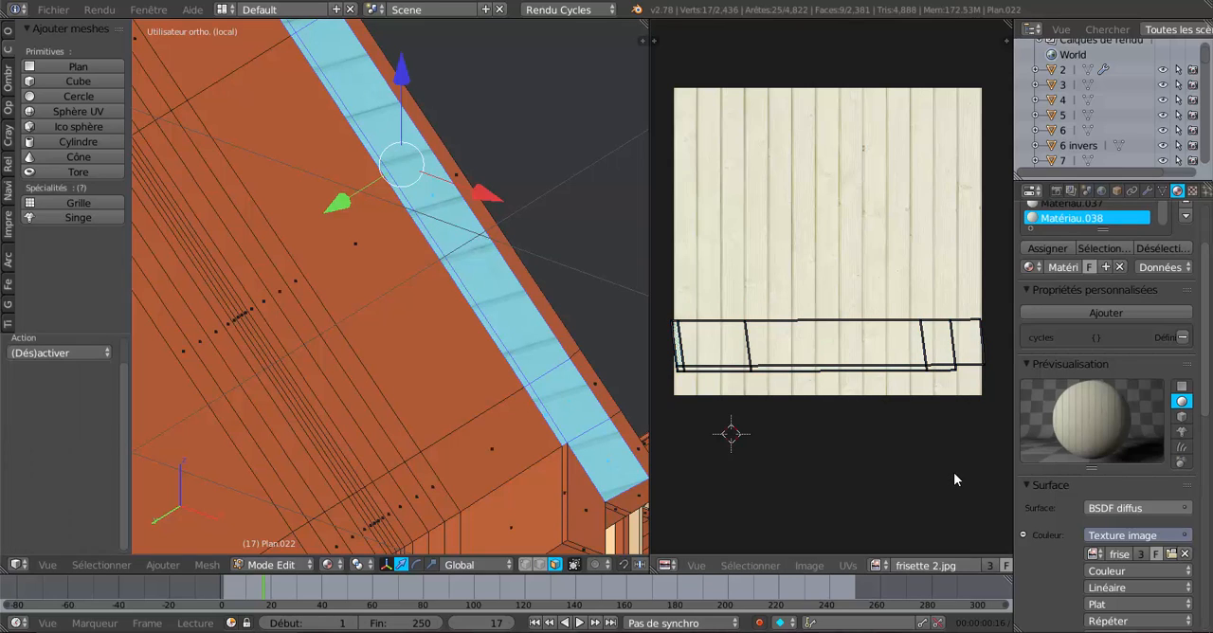
mouse_move(666, 352)
left_mouse_down()
mouse_move(755, 377)
mouse_move(982, 358)
left_mouse_up()
right_click(980, 362)
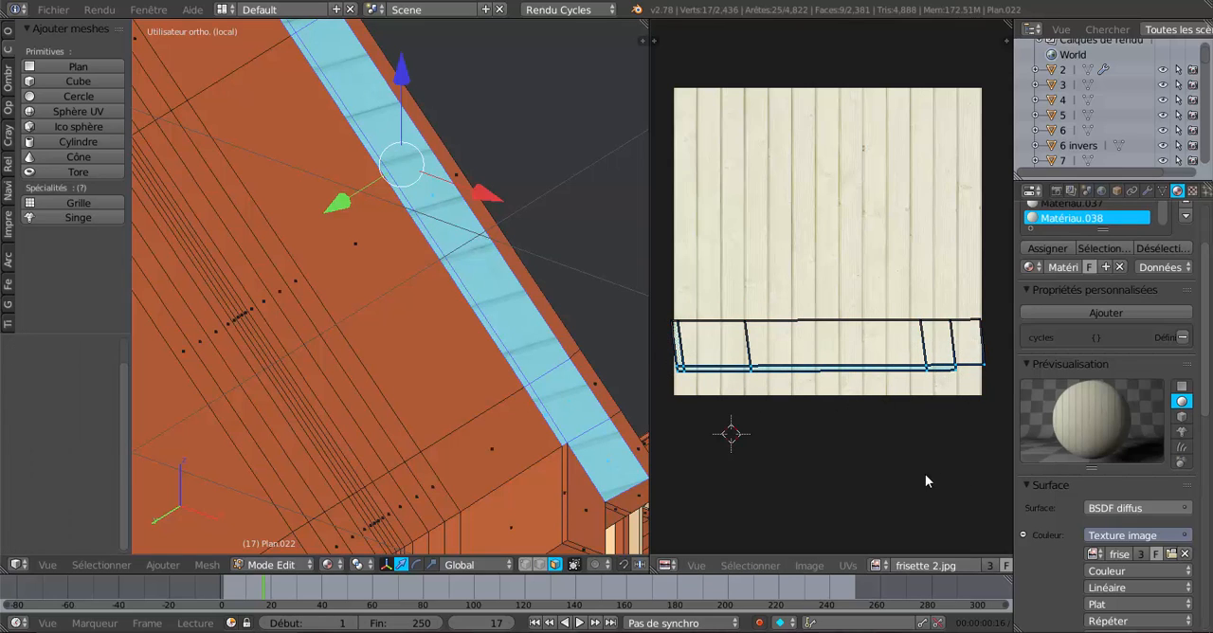
key("g")
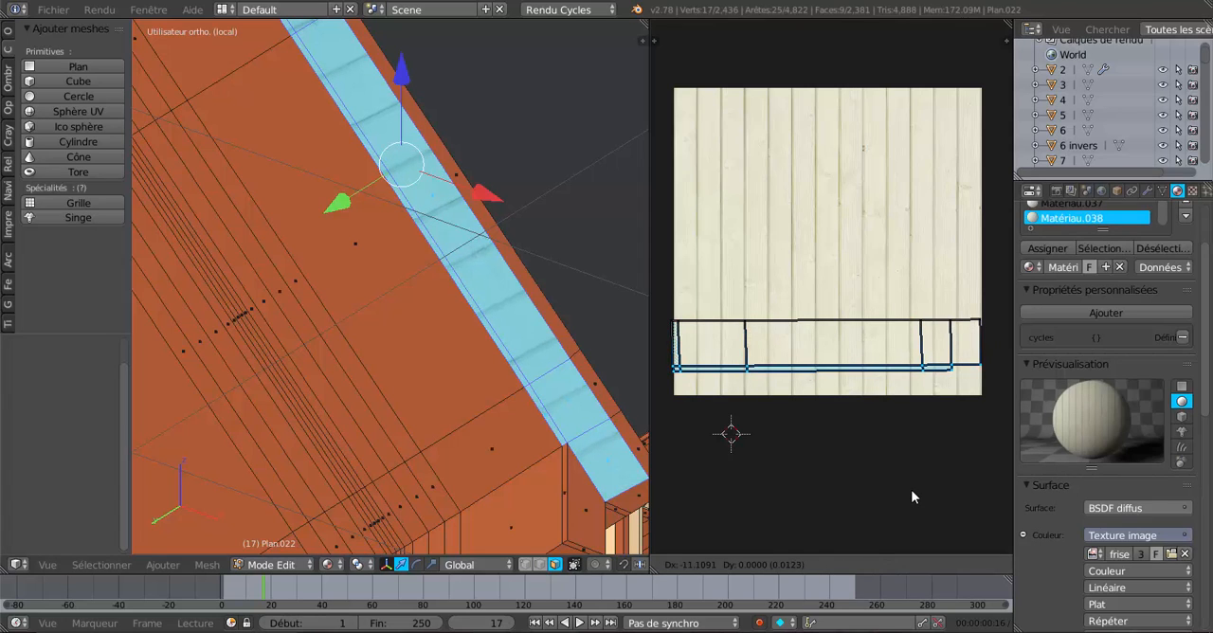
left_click(911, 494)
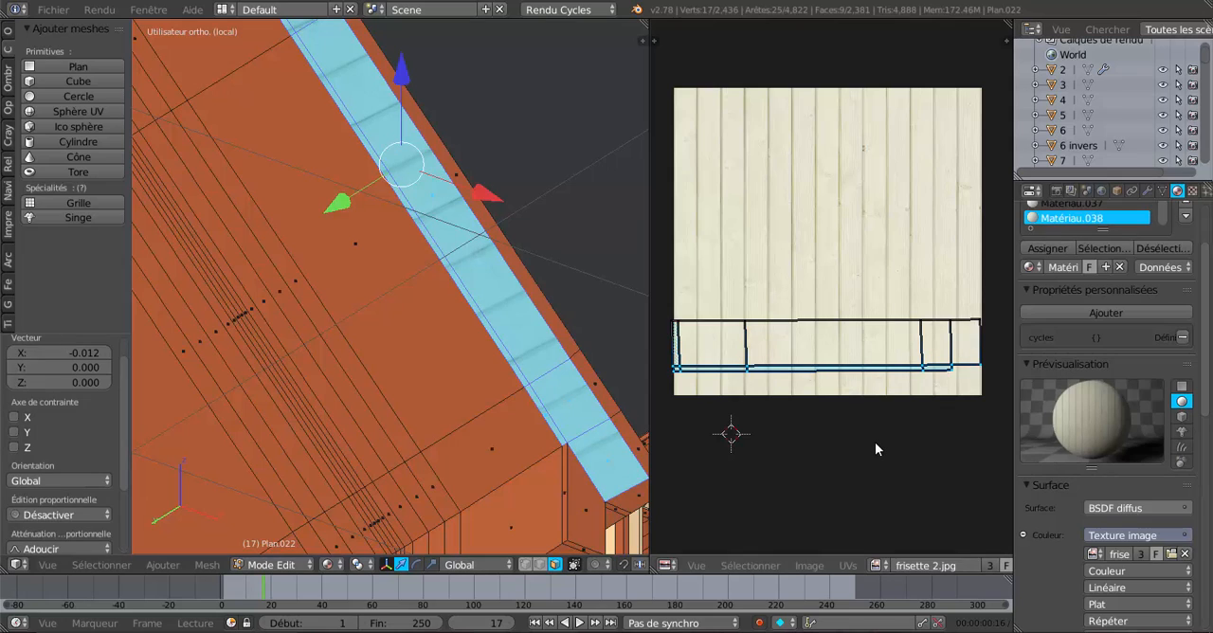
Scale the whole UV island to about 0.531 along Y and about 2.711 along X.
key("a")
key("a")
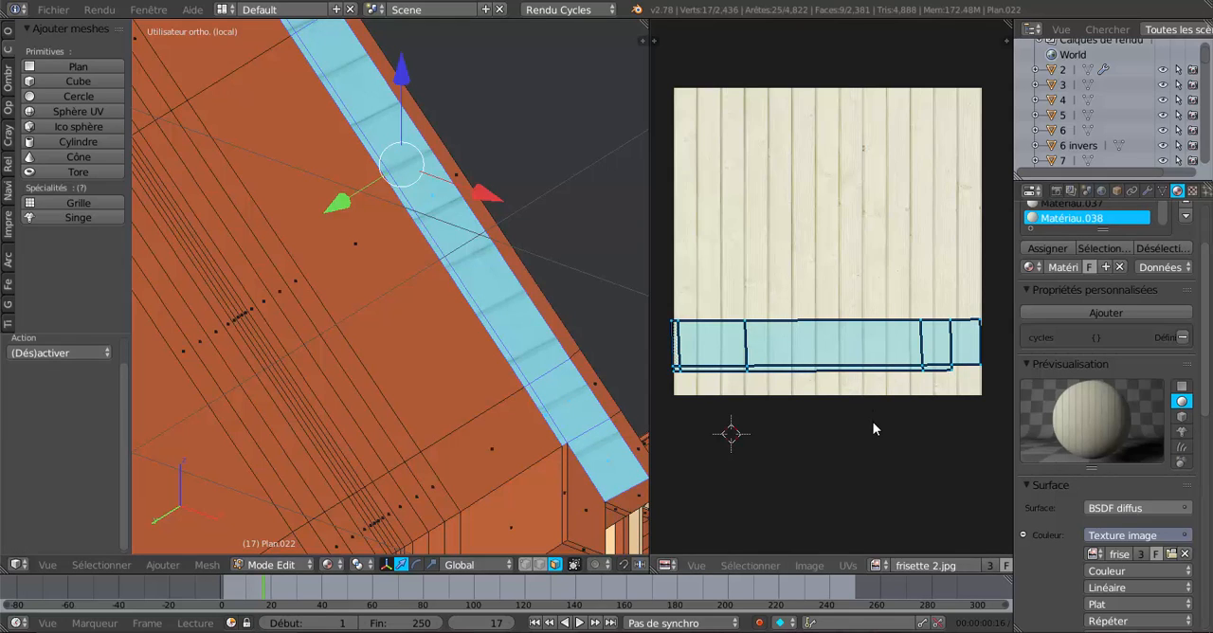
key("s")
key("y")
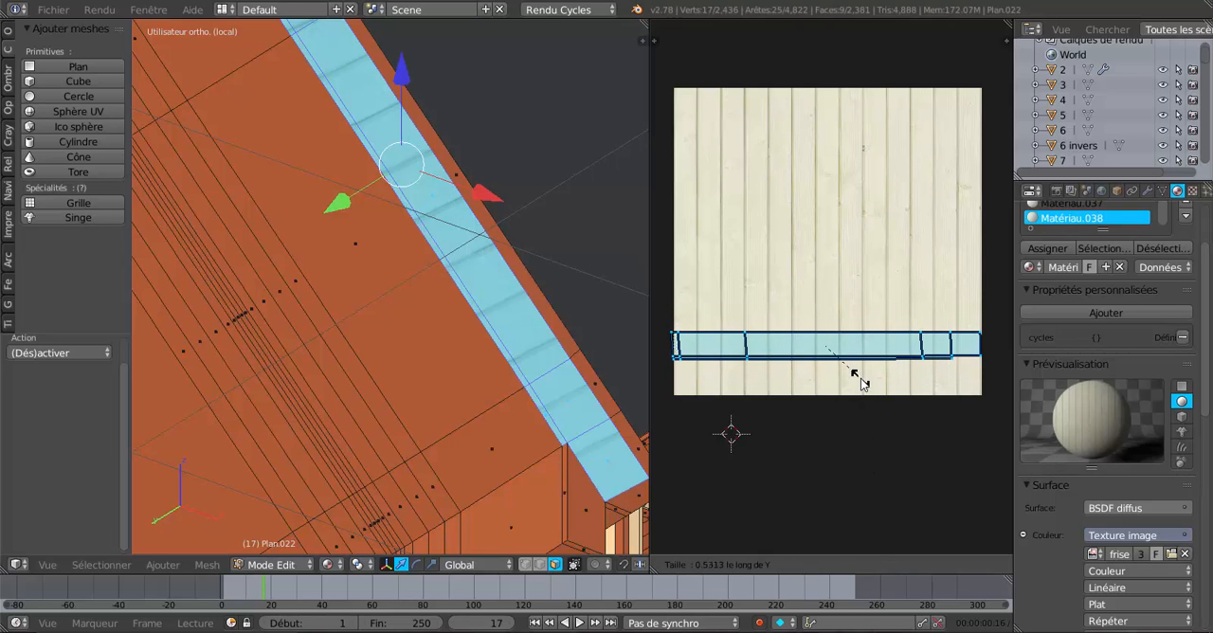
left_click(860, 379)
scroll(861, 377, "down", 1)
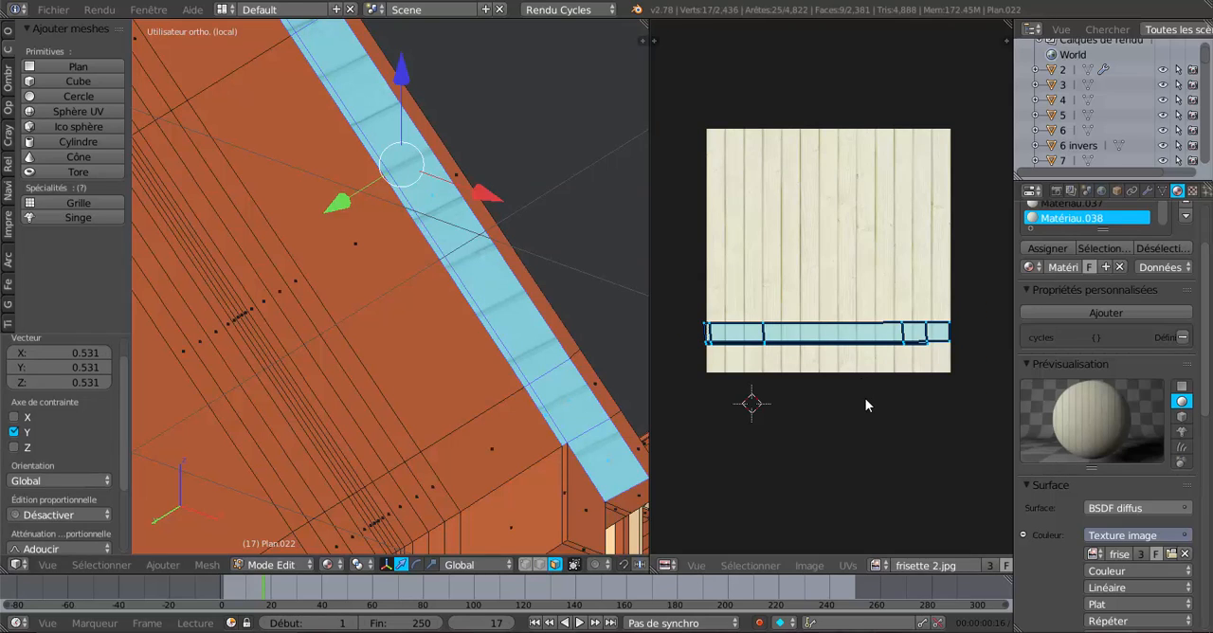
key("s")
key("x")
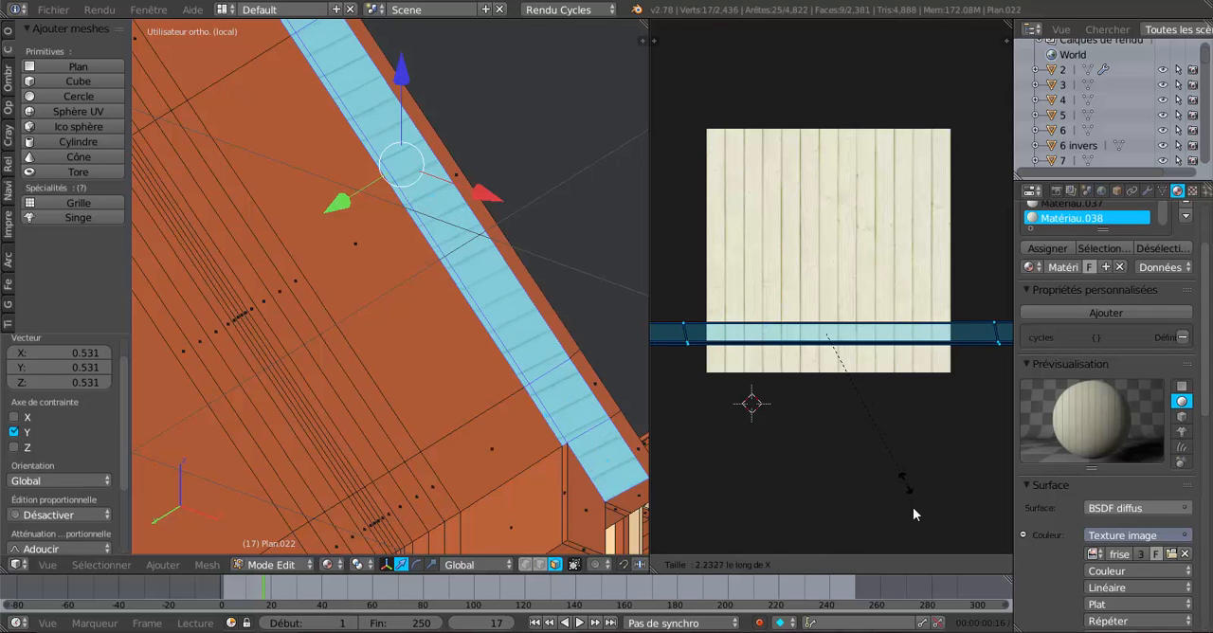
left_click(915, 517)
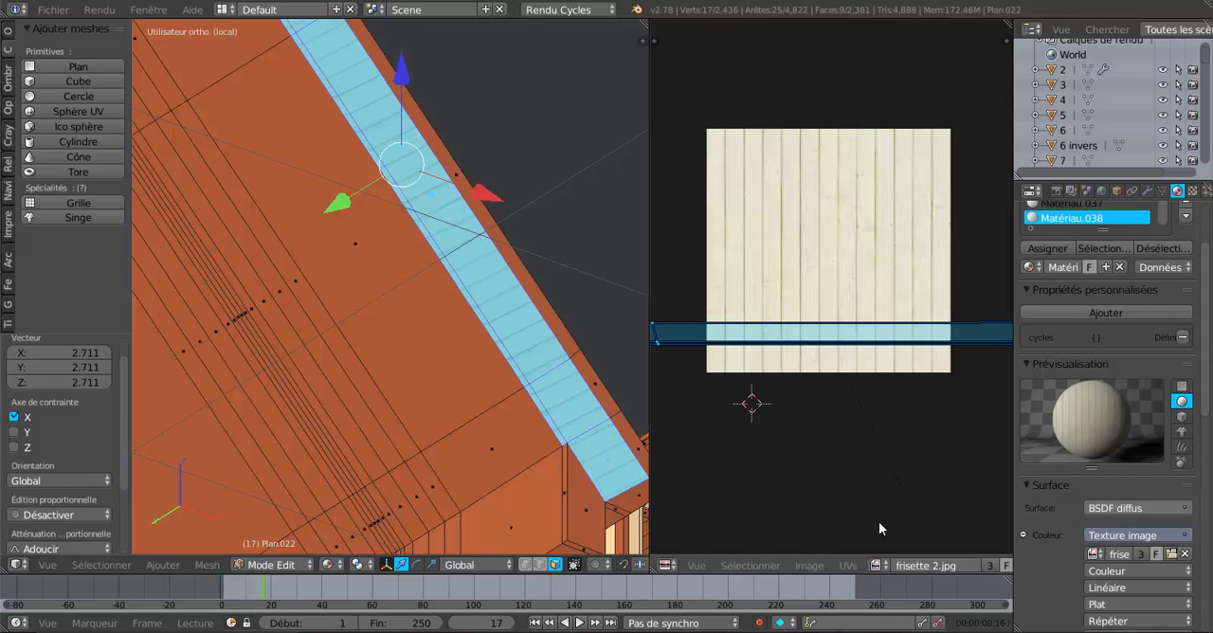
Compare the board width with the other slope's overhang and scale the UV island uniformly by about 1.635.
scroll(530, 417, "down", 3)
middle_click_drag(516, 413, 423, 255)
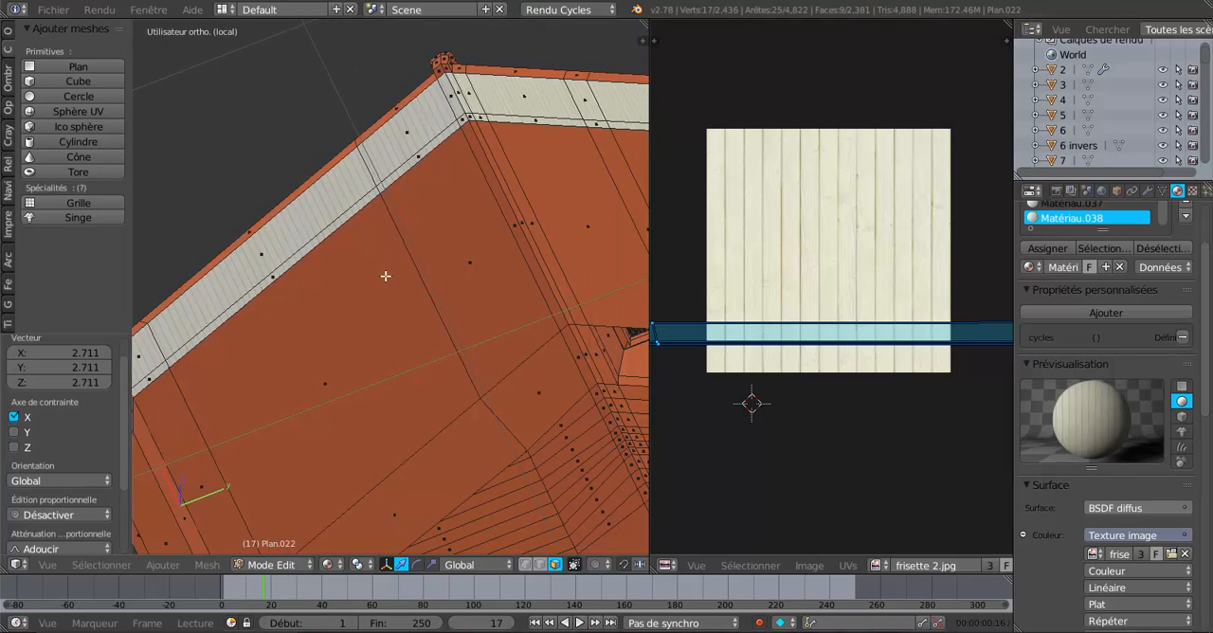
scroll(333, 312, "down", 5)
middle_click_drag(333, 313, 584, 390)
middle_click_drag(445, 396, 557, 123, "shift")
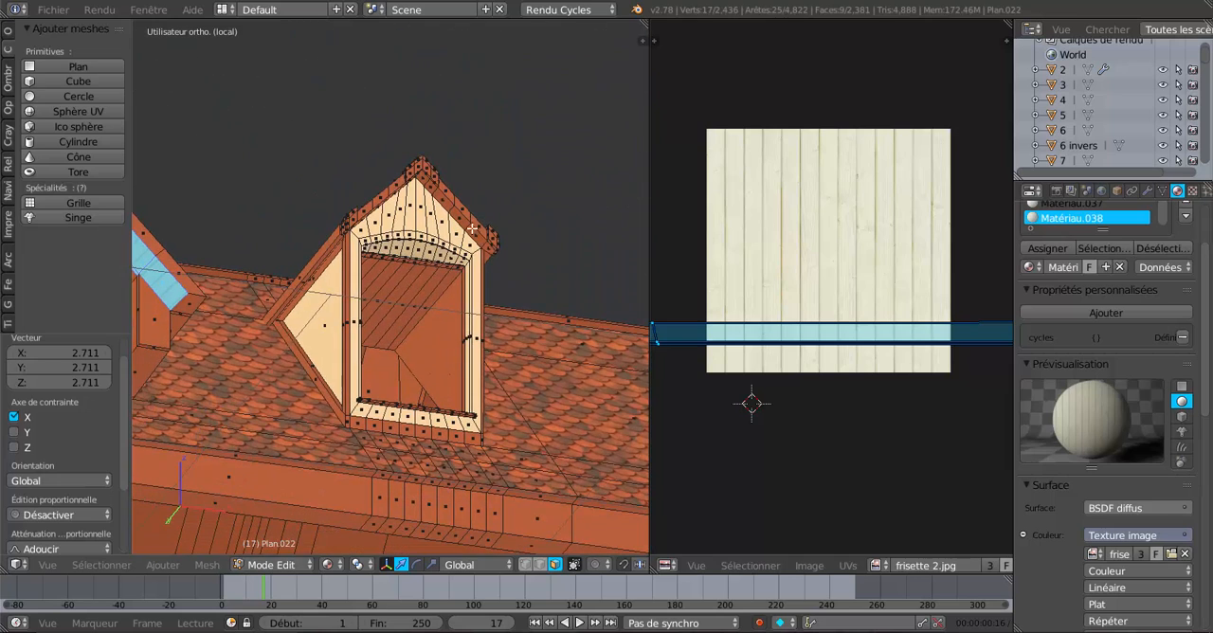
middle_click_drag(348, 292, 411, 308)
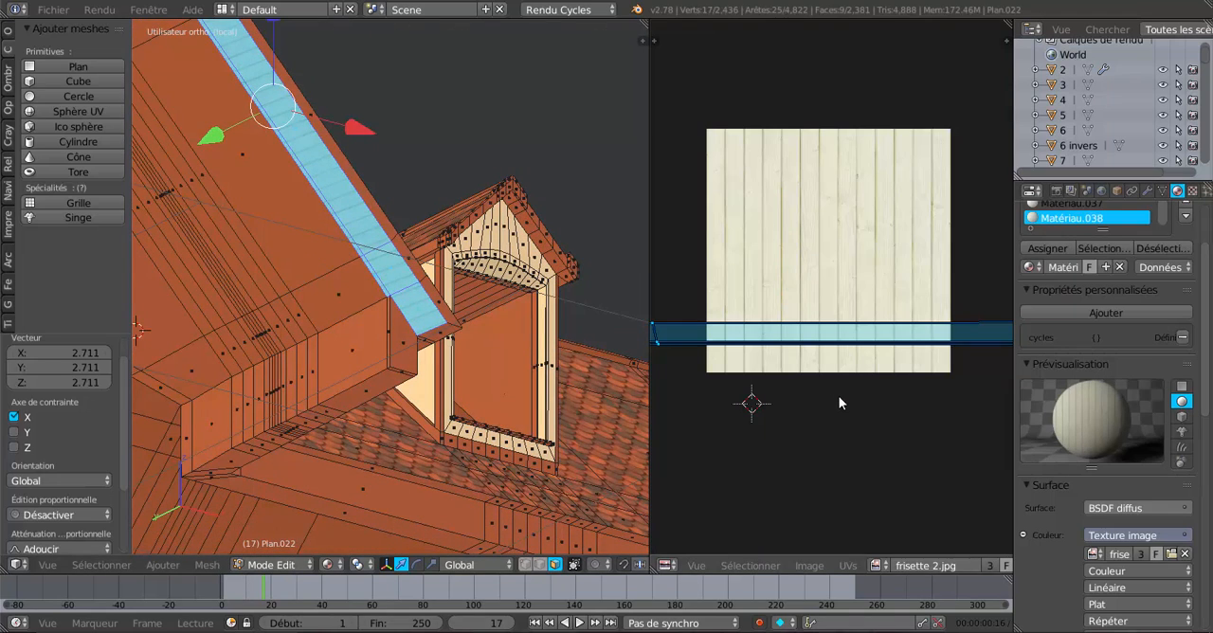
key("s")
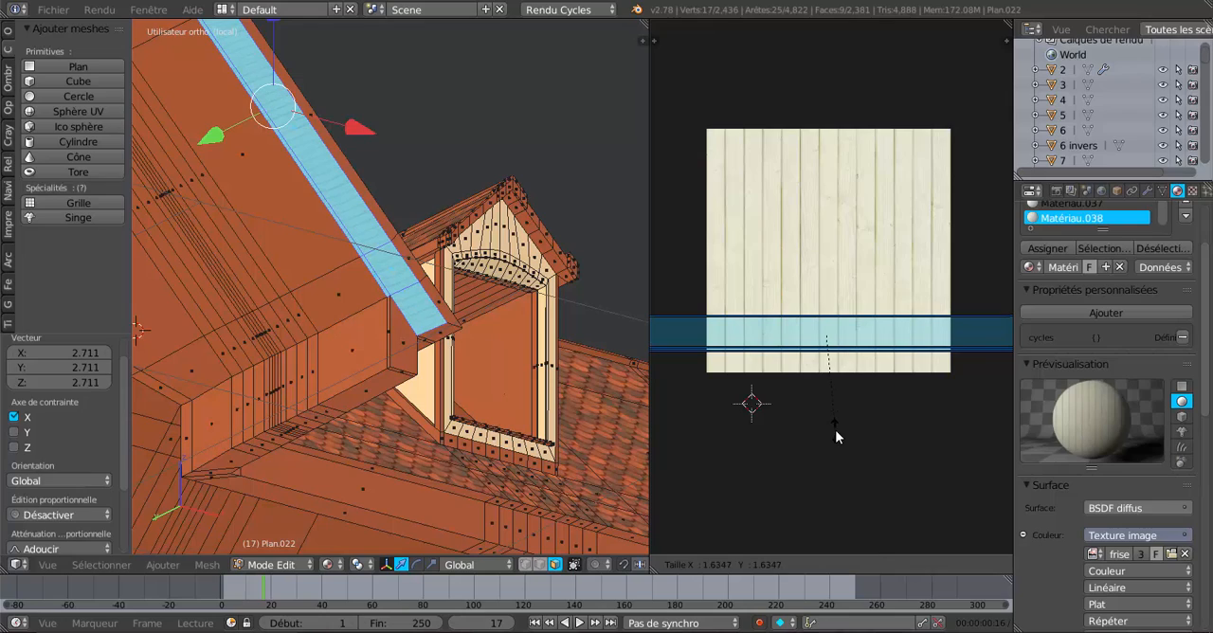
left_click(835, 430)
Examine the panelling under both slopes of the gable overhang, in edit mode and in object mode.
scroll(502, 355, "down", 4)
middle_click_drag(515, 348, 330, 323)
scroll(443, 299, "up", 3)
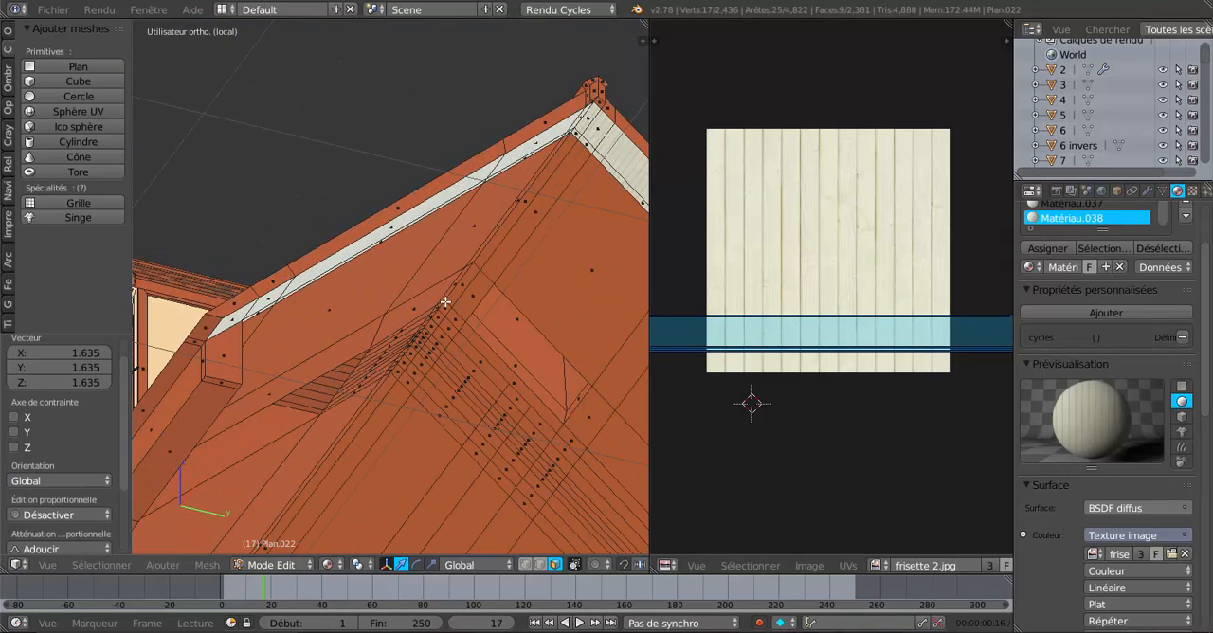
middle_click_drag(480, 323, 361, 320)
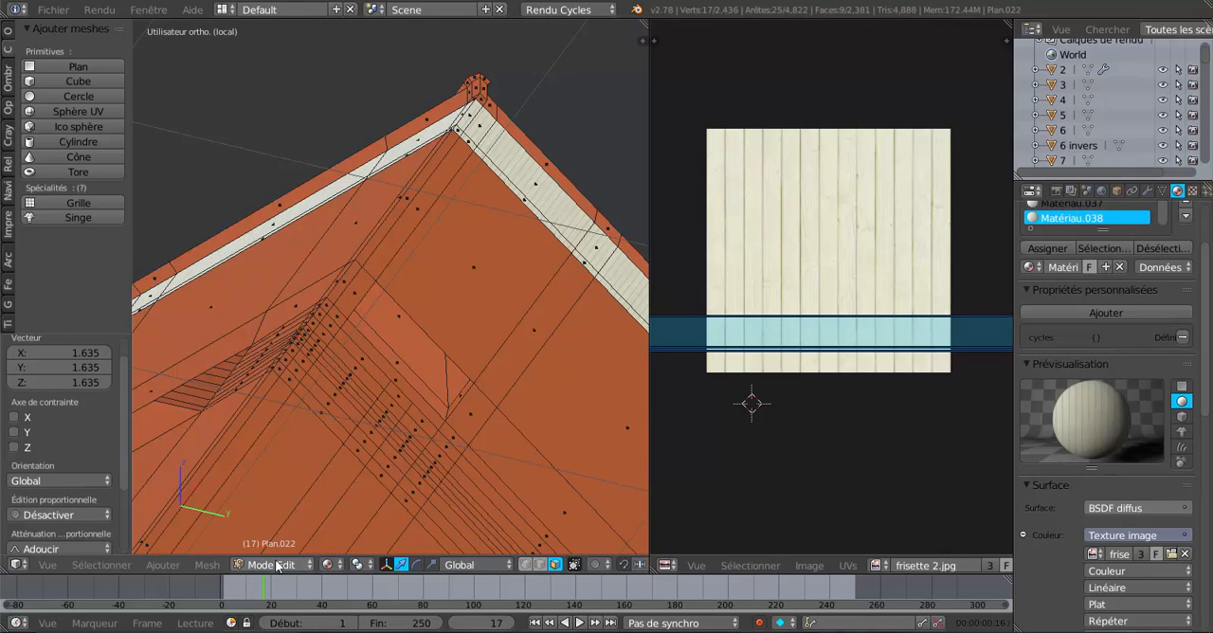
key("Tab")
scroll(443, 394, "down", 2)
scroll(459, 360, "up", 6)
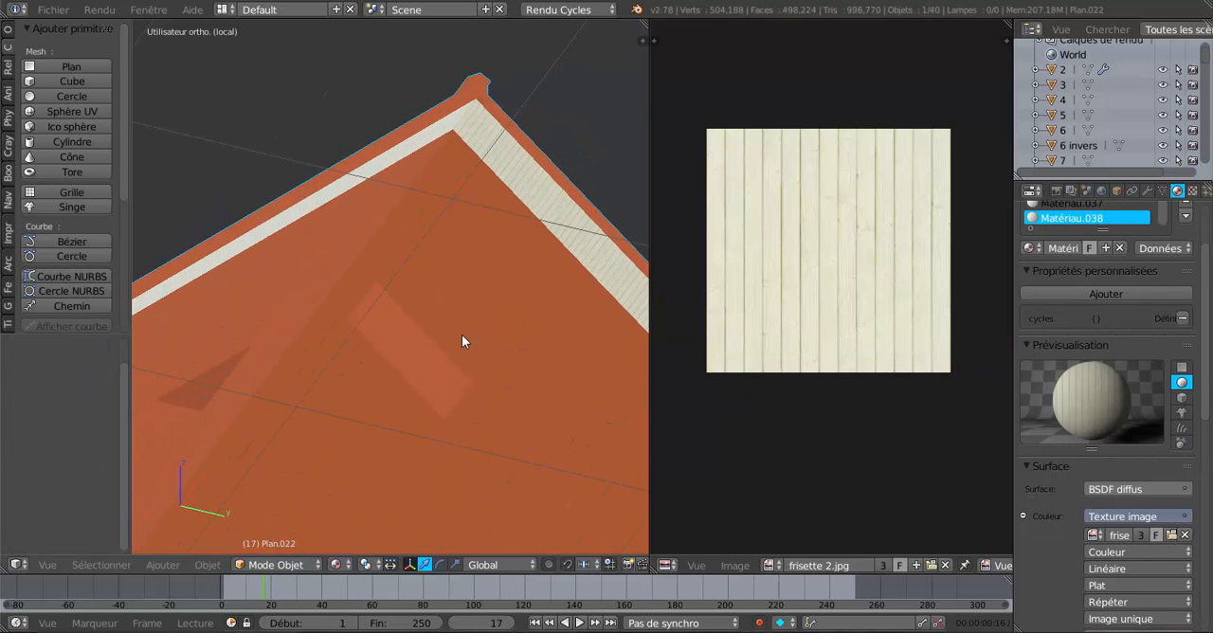
middle_click_drag(474, 281, 165, 375)
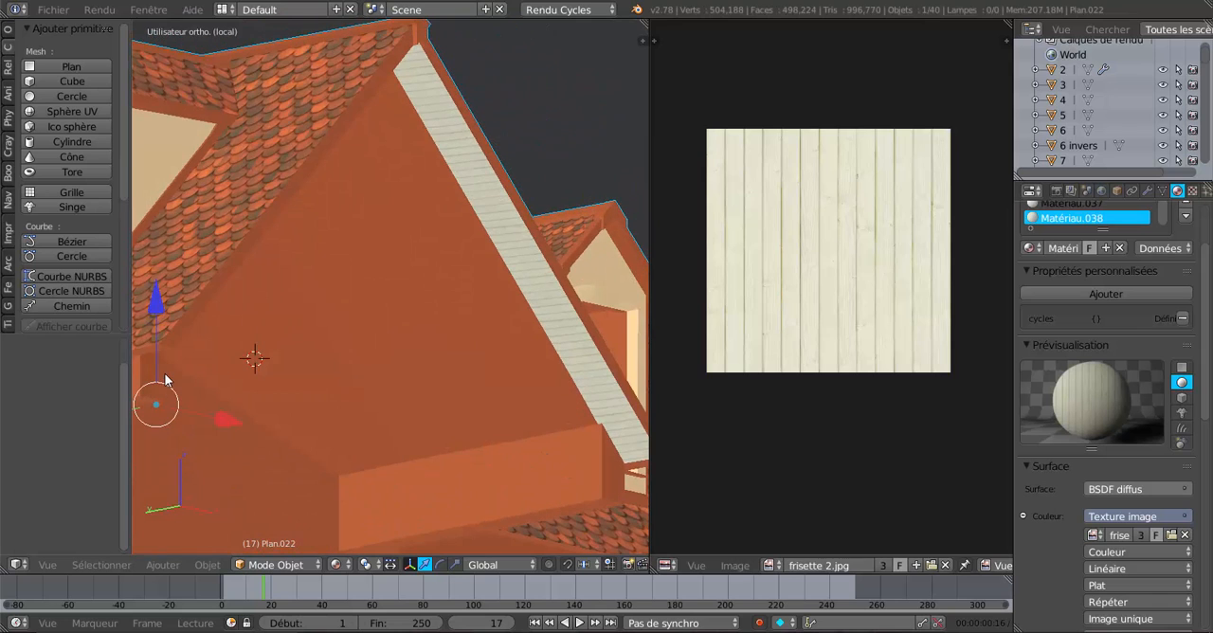
middle_click_drag(367, 320, 35, 354)
middle_click_drag(270, 357, 377, 463)
In edit mode, select the ridge-end underside faces of the unpanelled overhang slope next to the panelled one.
key("Tab")
middle_click_drag(307, 393, 368, 365, "shift")
scroll(420, 415, "up", 3)
middle_click_drag(343, 237, 468, 431, "shift")
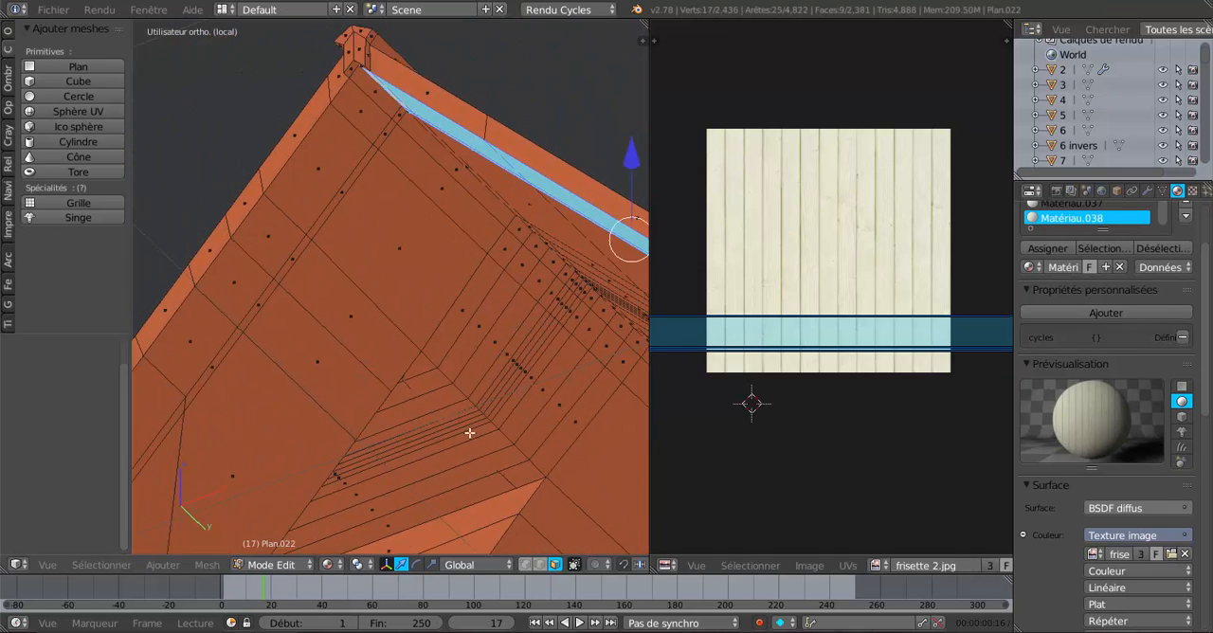
middle_click_drag(419, 328, 475, 439, "shift")
scroll(455, 329, "up", 3)
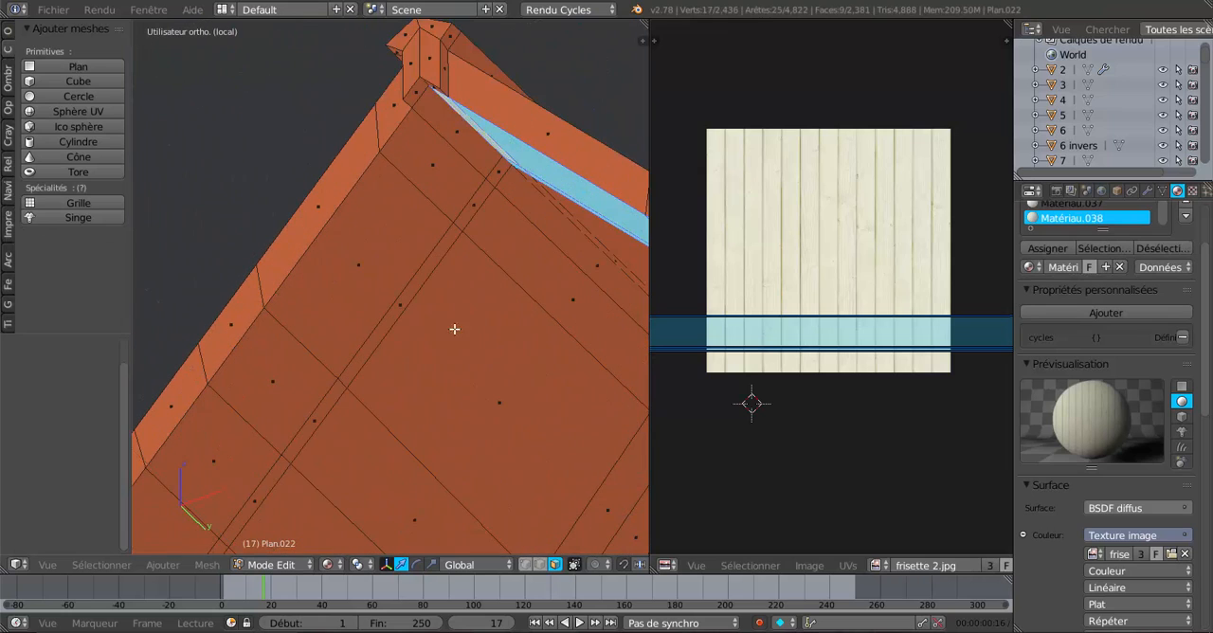
right_click(453, 131)
right_click(448, 169, "shift")
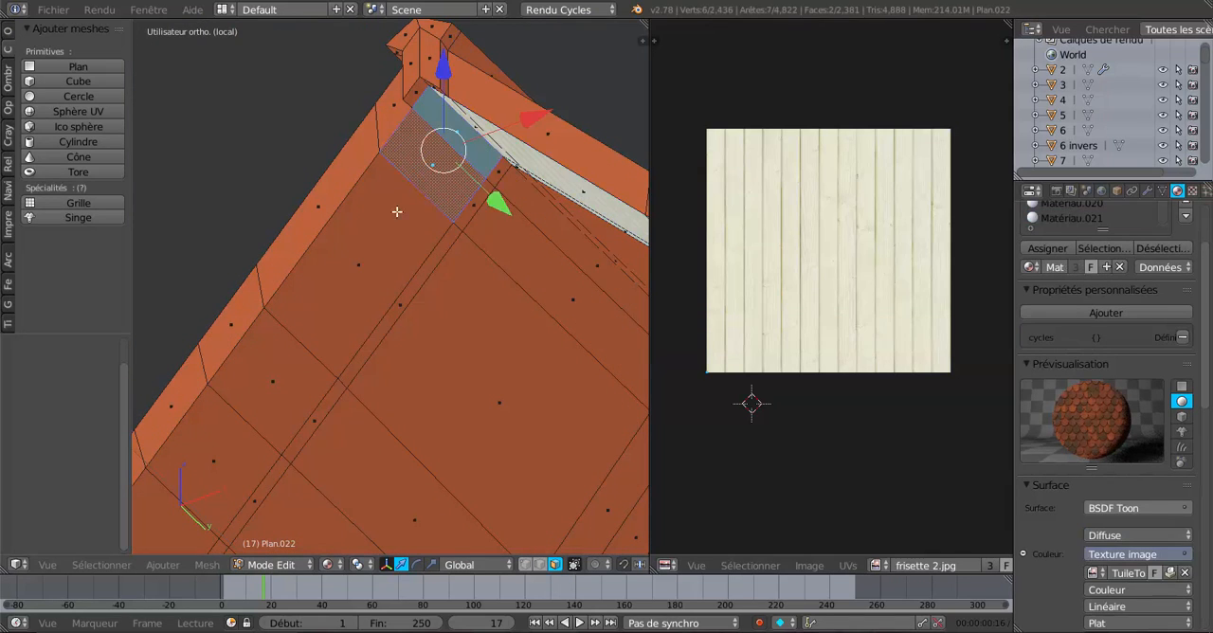
right_click(388, 221, "shift")
right_click(474, 212, "shift")
right_click(497, 173, "shift")
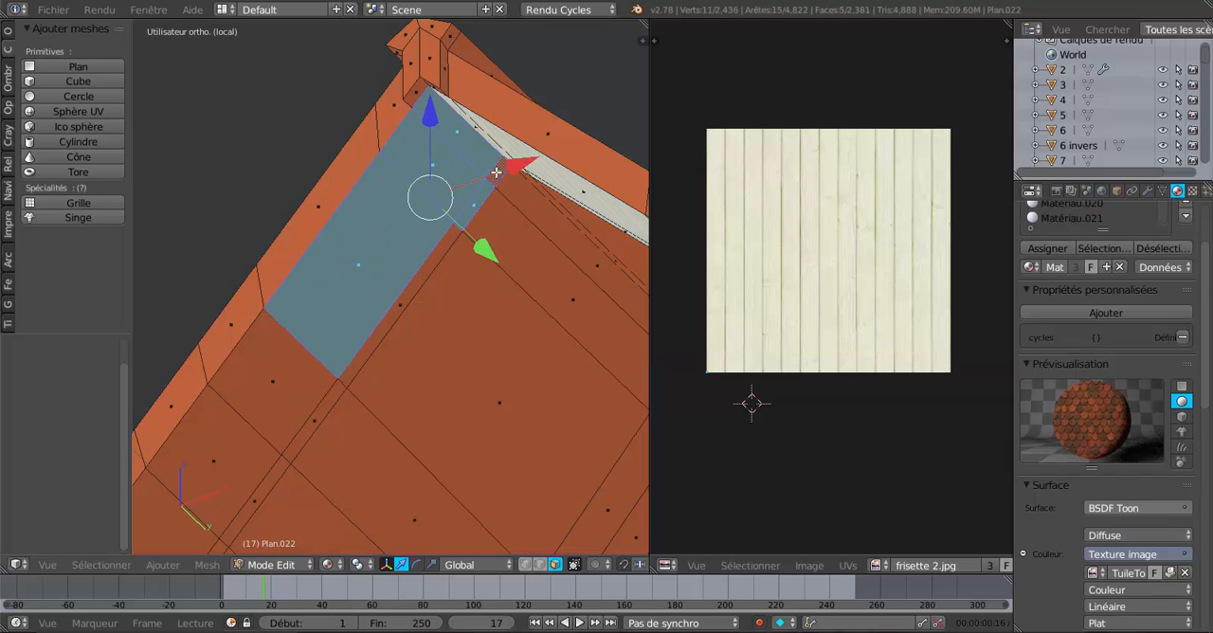
right_click(393, 299, "shift")
right_click(326, 400, "shift")
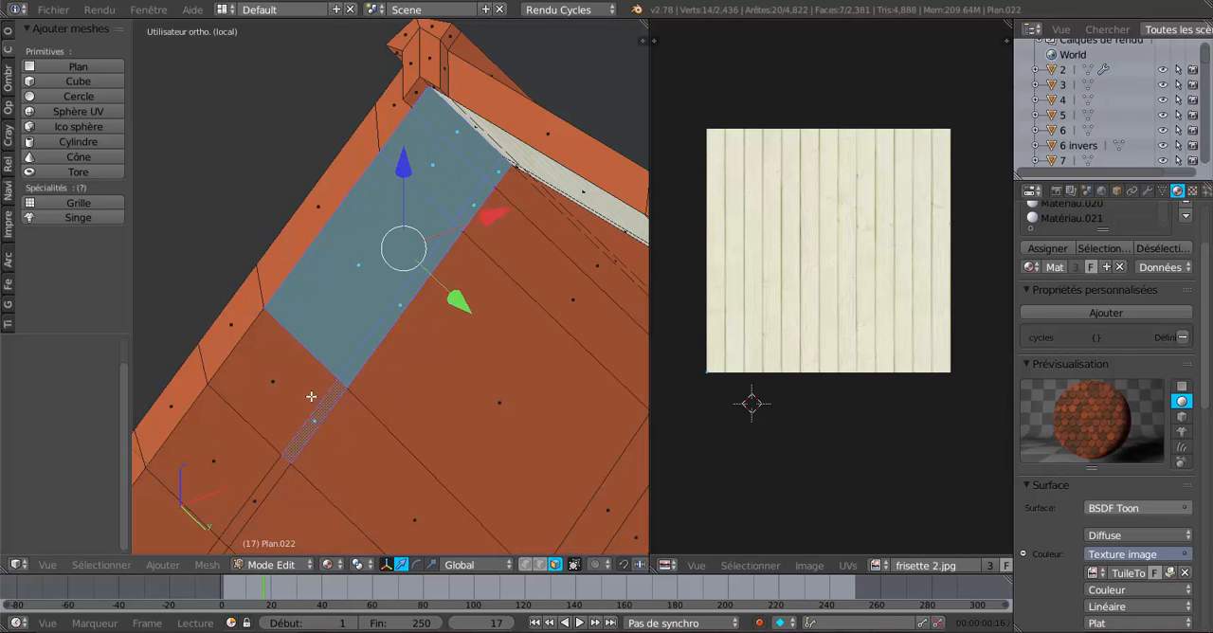
right_click(310, 396, "shift")
Extend the face selection down the overhang strip to the eave corner, including the narrow inner faces.
middle_click_drag(282, 457, 454, 257, "shift")
right_click(441, 278, "shift")
right_click(405, 275, "shift")
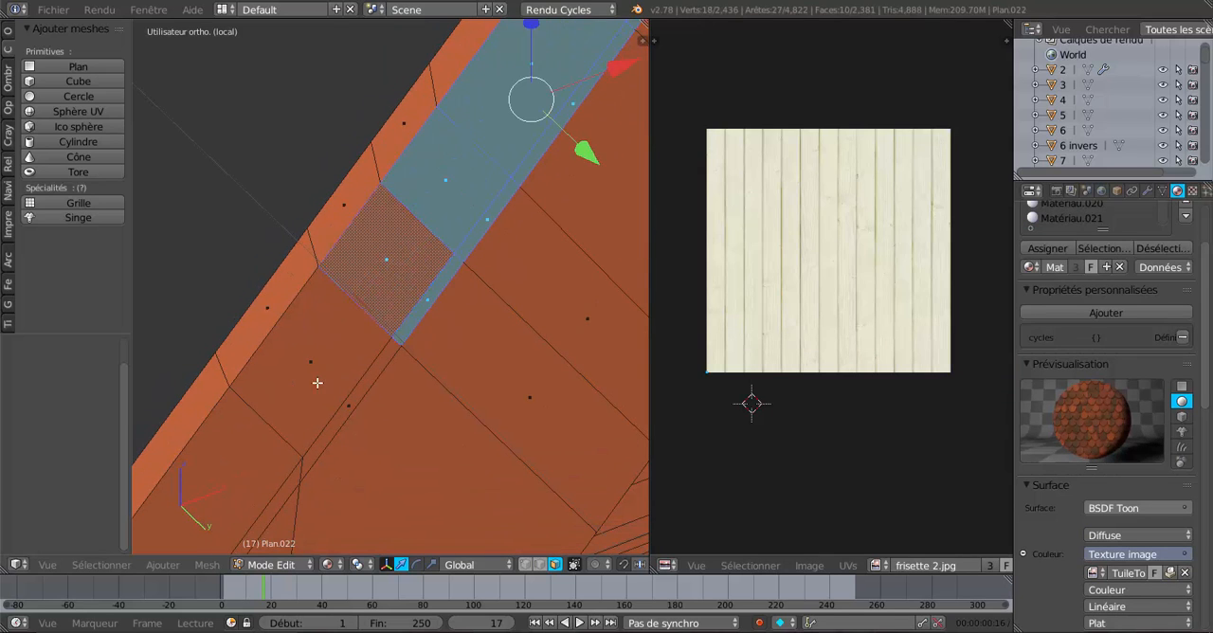
right_click(327, 379, "shift")
right_click(359, 392, "shift")
middle_click_drag(359, 392, 535, 199, "shift")
right_click(415, 304, "shift")
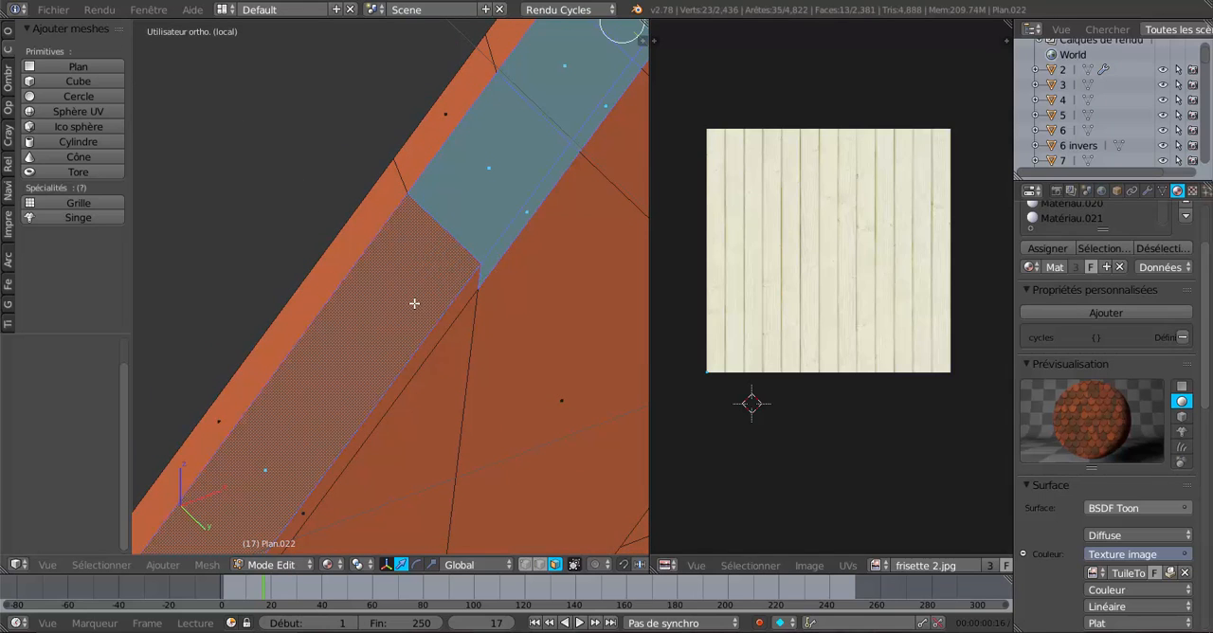
right_click(433, 333, "shift")
scroll(425, 336, "down", 2)
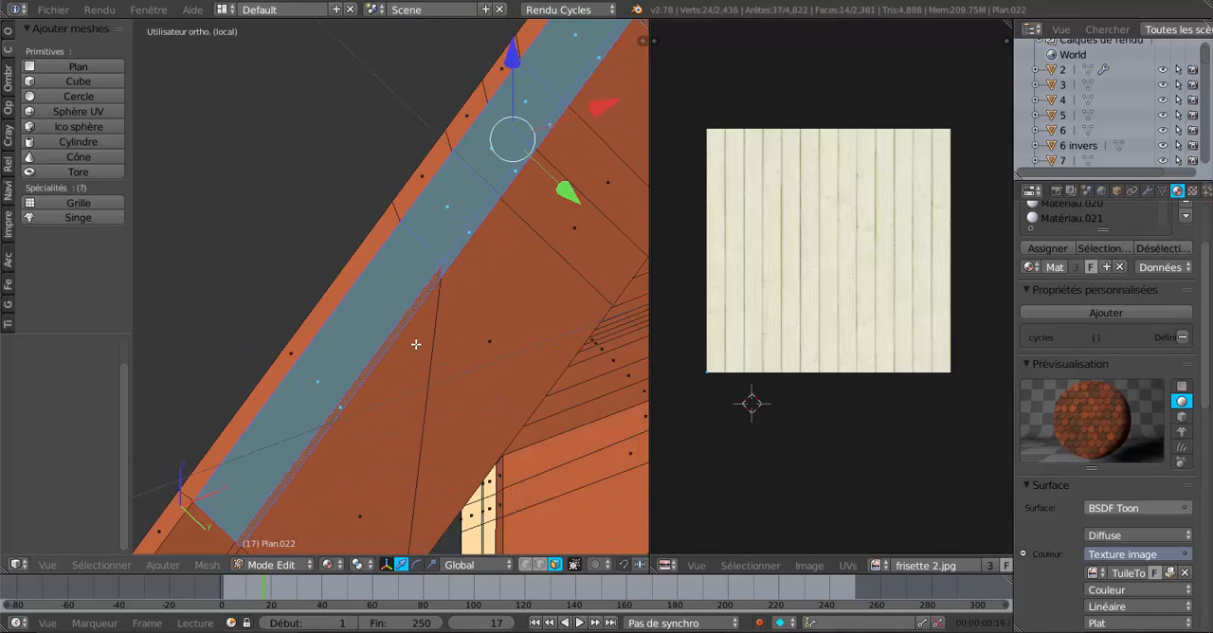
middle_click_drag(415, 344, 507, 135, "shift")
right_click(345, 324, "shift")
right_click(354, 348, "shift")
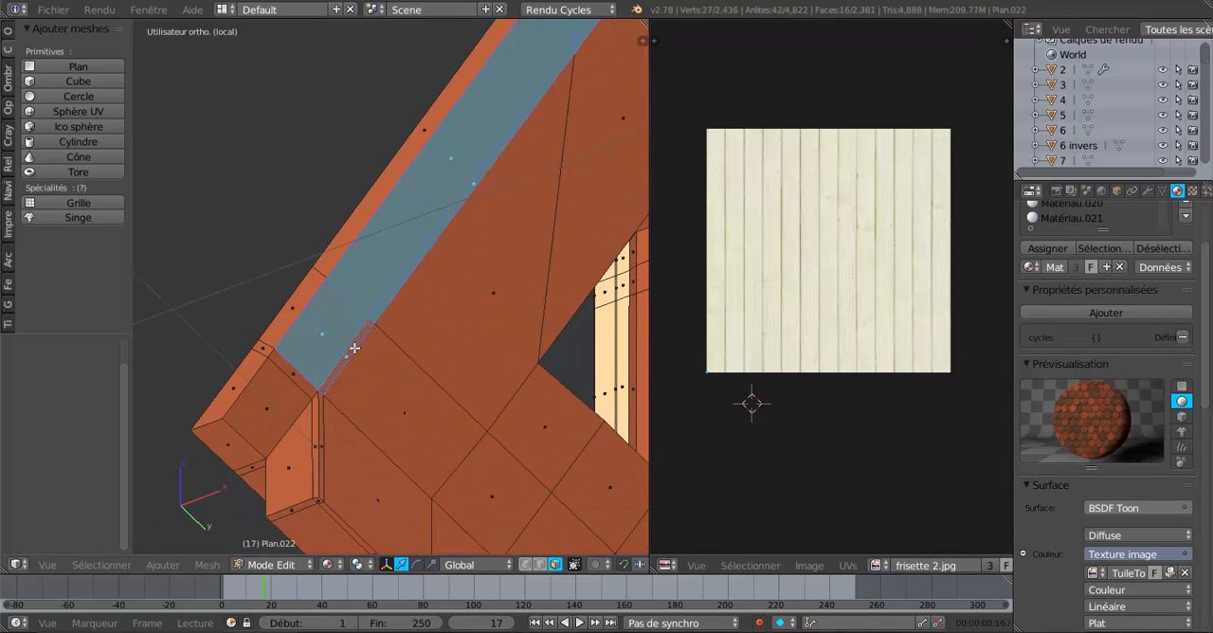
right_click(295, 382, "shift")
right_click(289, 389, "shift")
scroll(292, 387, "down", 5)
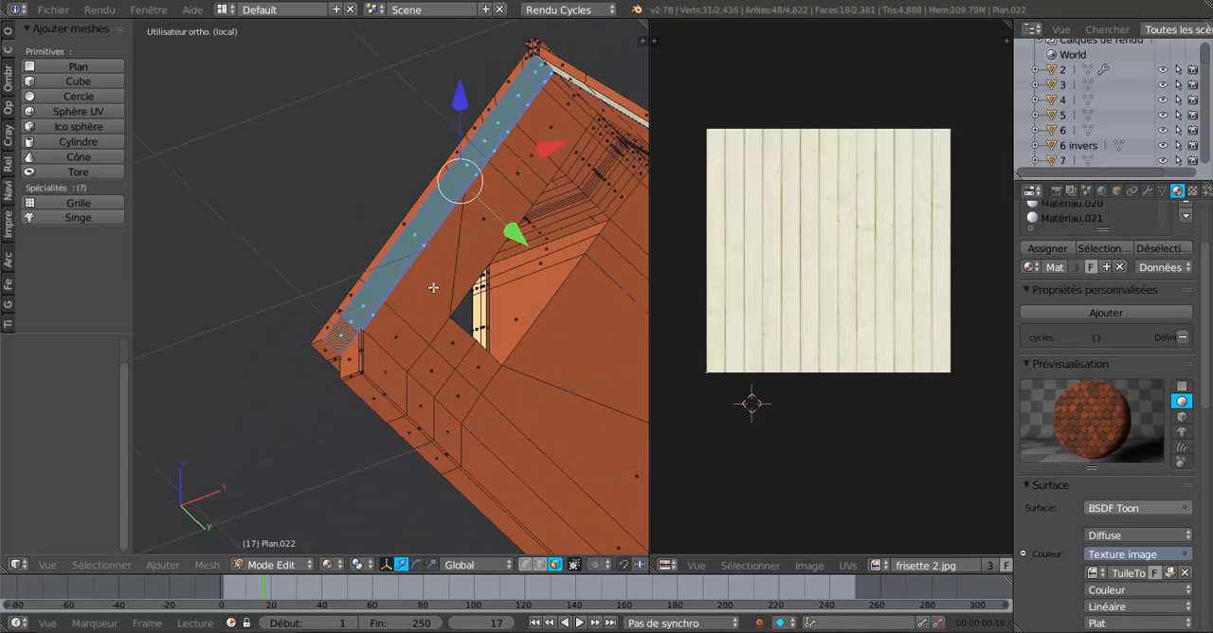
Unwrap the UVs of the selected overhang underside faces.
middle_click_drag(449, 286, 345, 317, "shift")
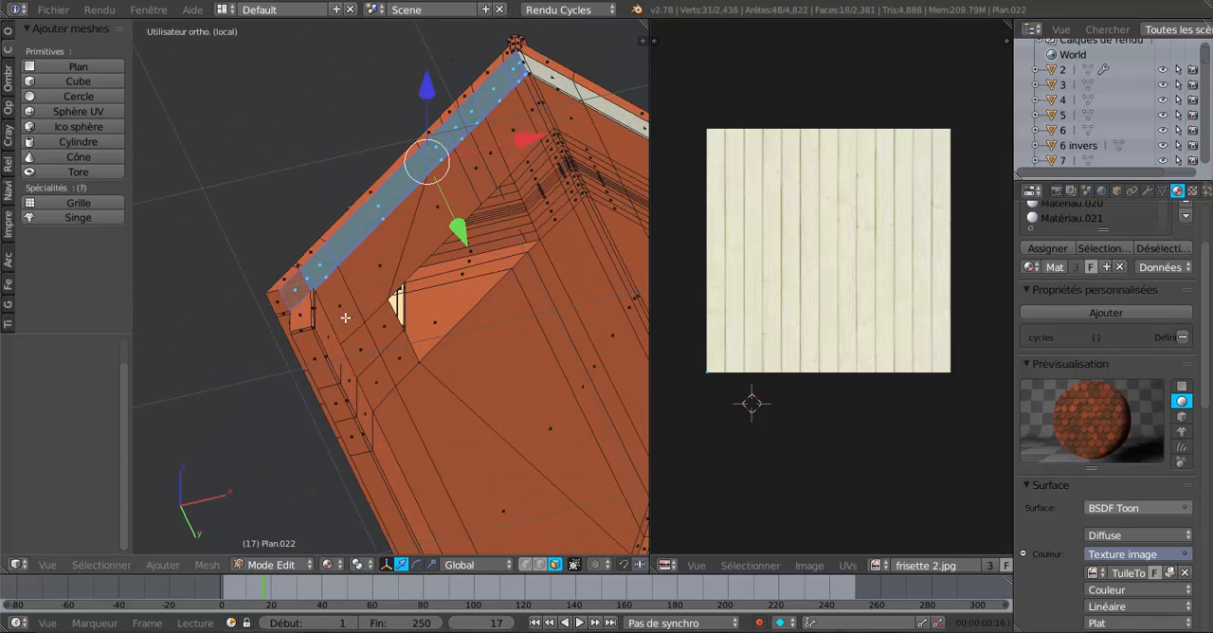
left_click(206, 565)
mouse_move(273, 445)
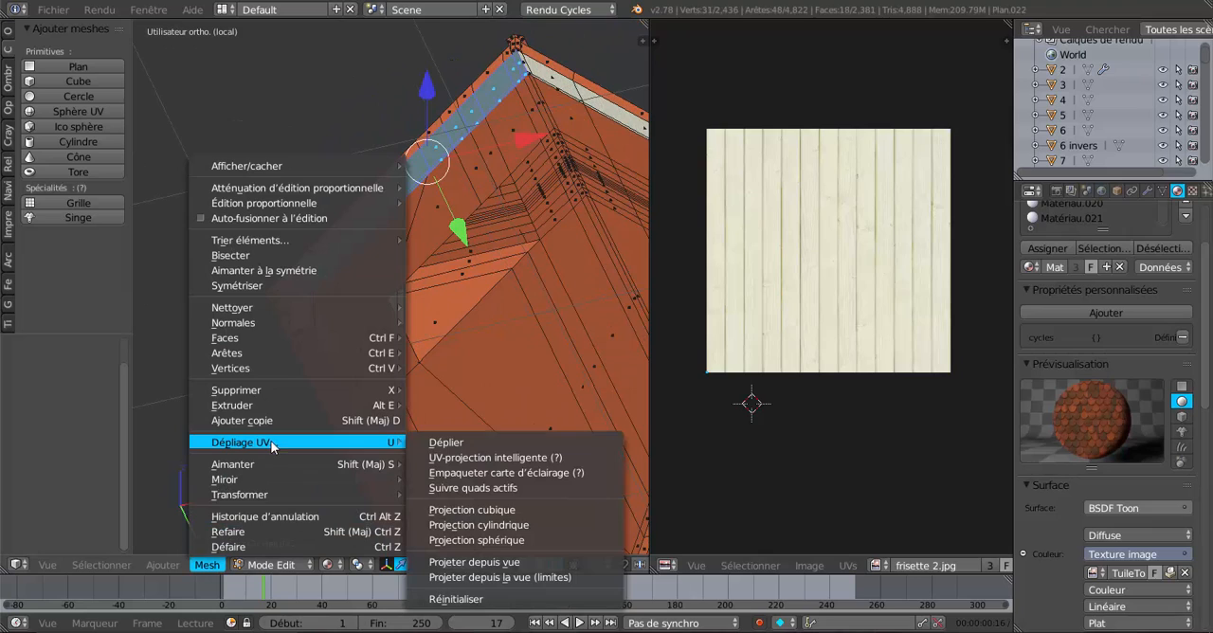
left_click(436, 442)
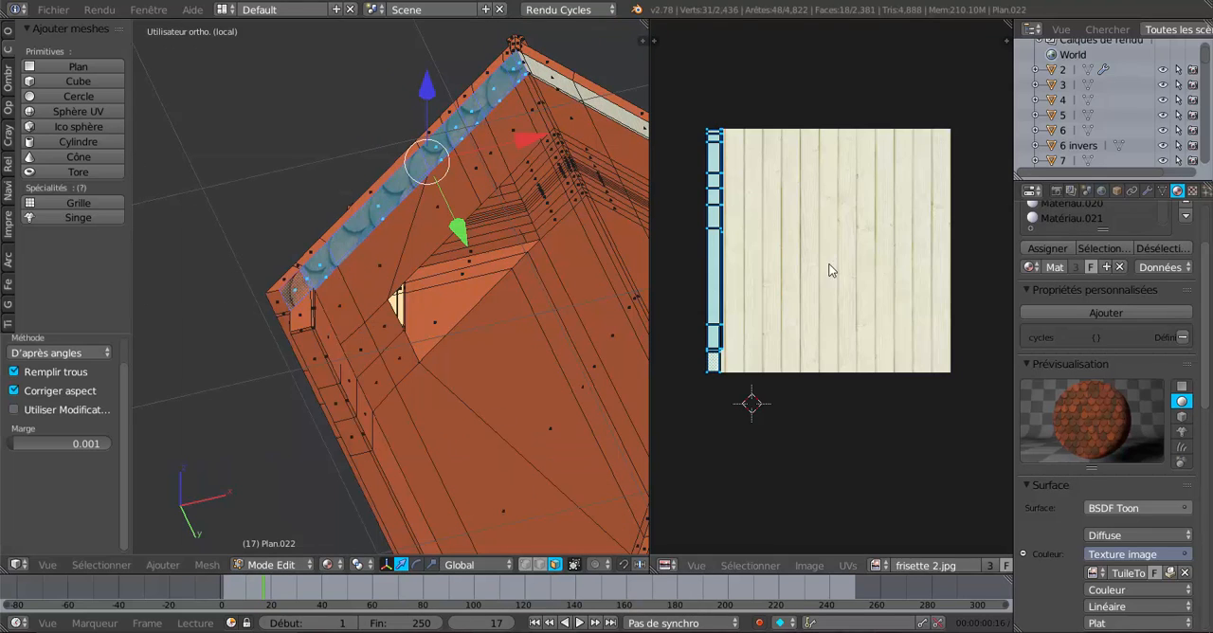
Rotate the overhang's UV island by 90° and move it 0.470 in X and 0.003 in Y onto the panelling image.
middle_click_drag(825, 269, 797, 274)
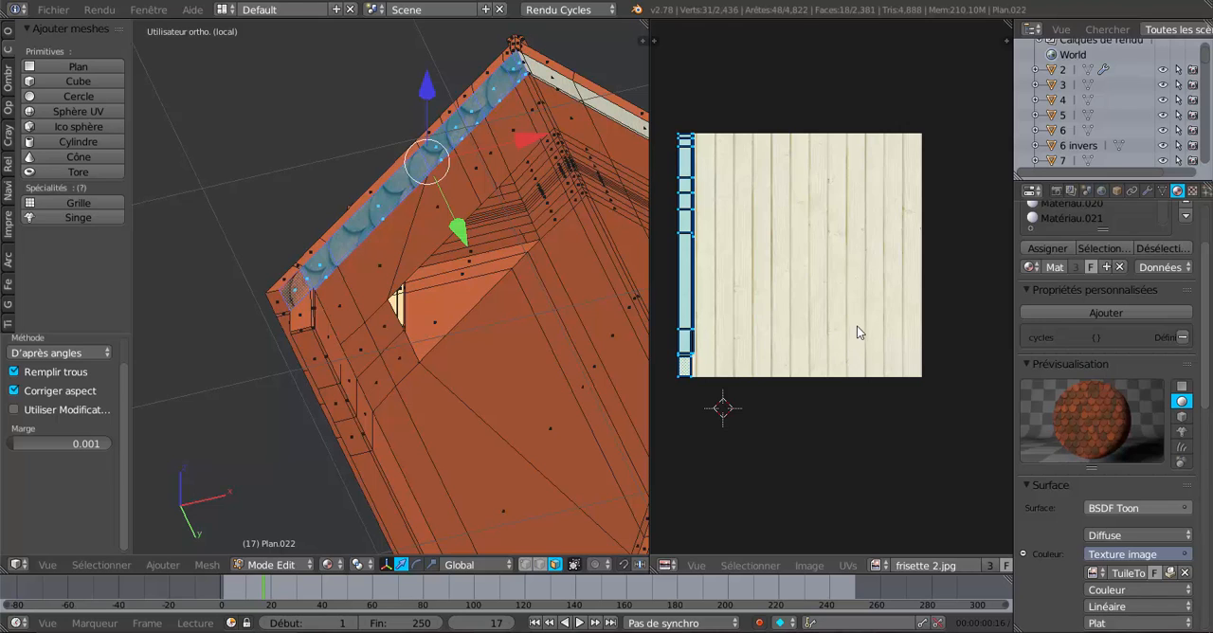
key("r")
key("9")
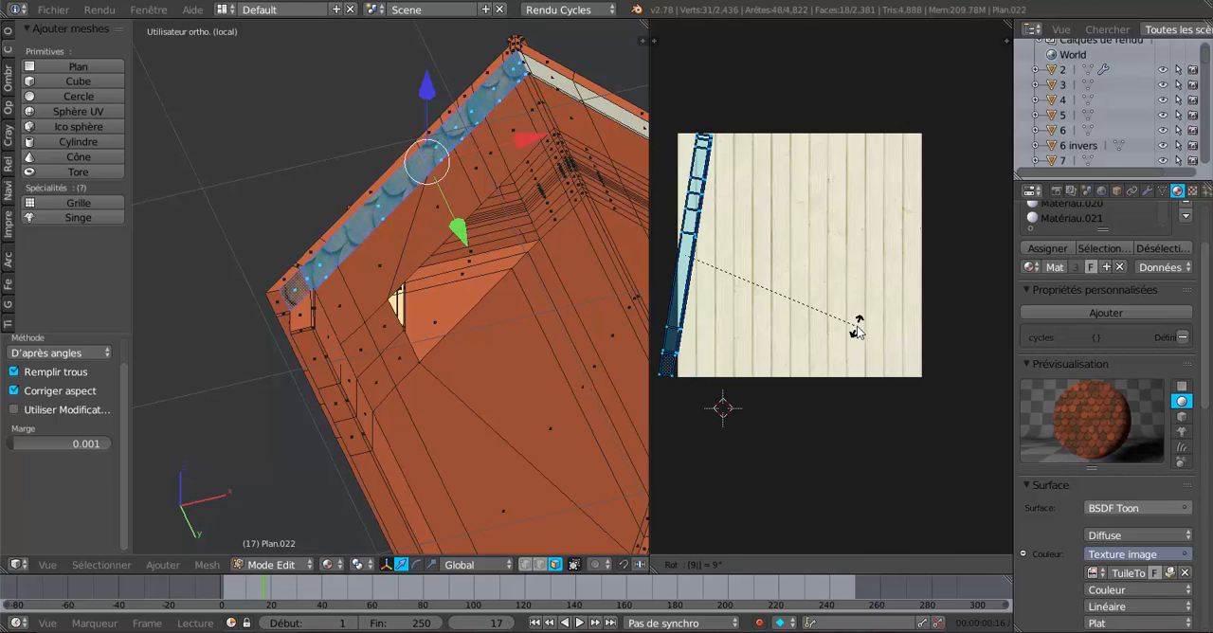
key("0")
key("Return")
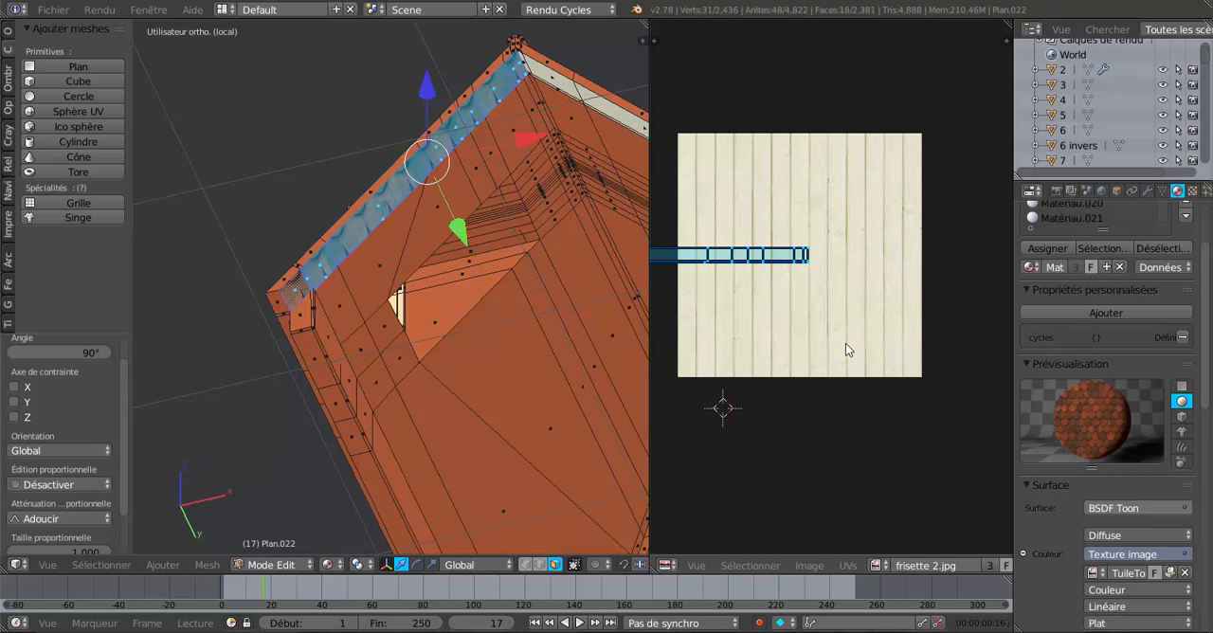
key("g")
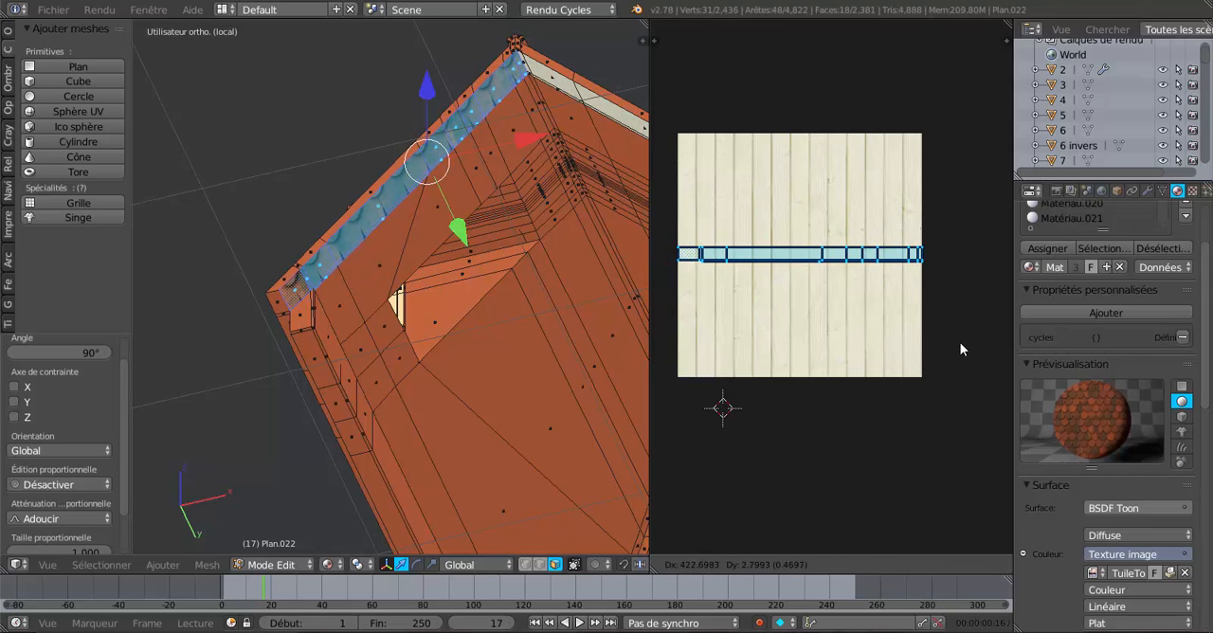
left_click(960, 343)
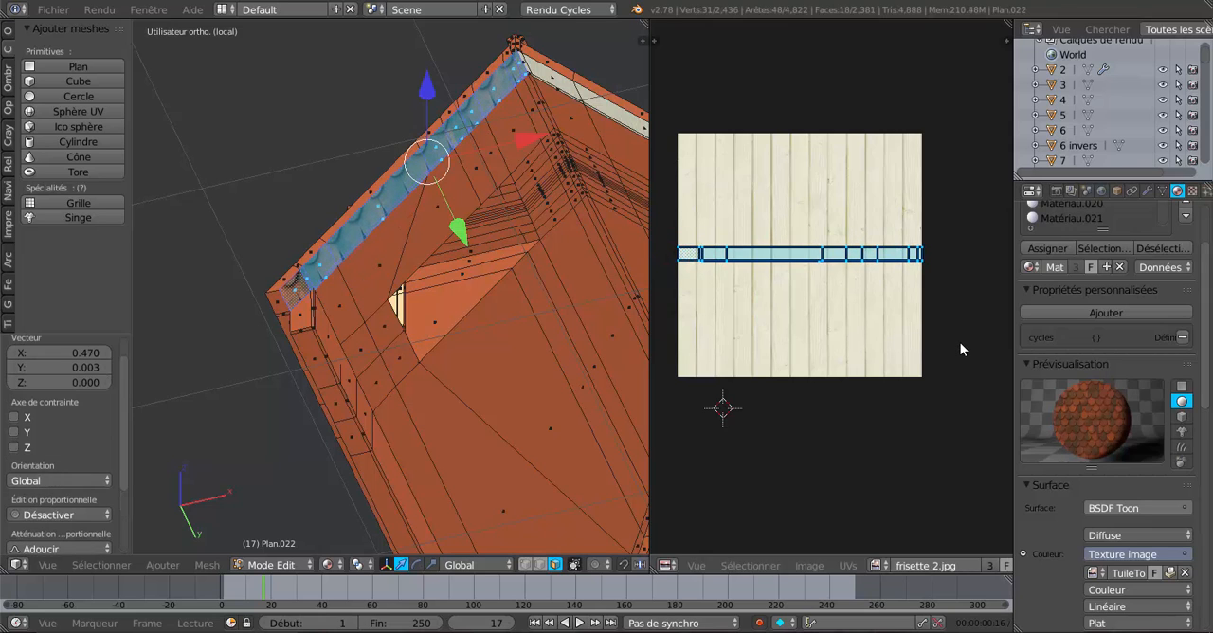
Add a new material slot to the roof object and create a new material in it.
left_click(1050, 252)
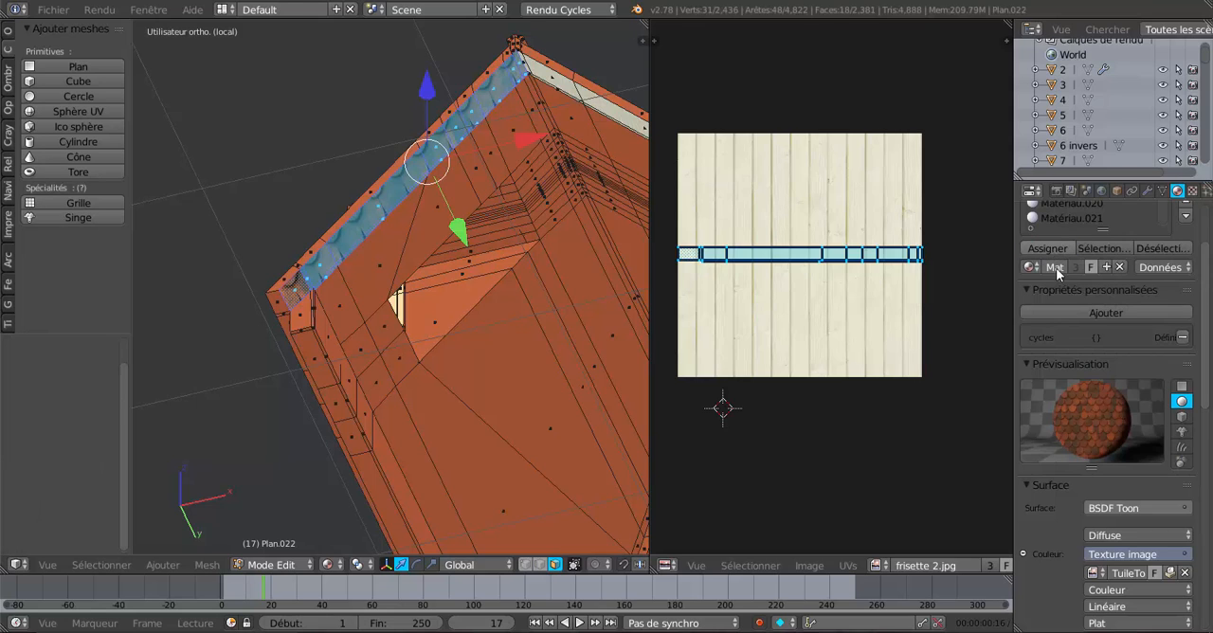
scroll(1099, 408, "down", 4)
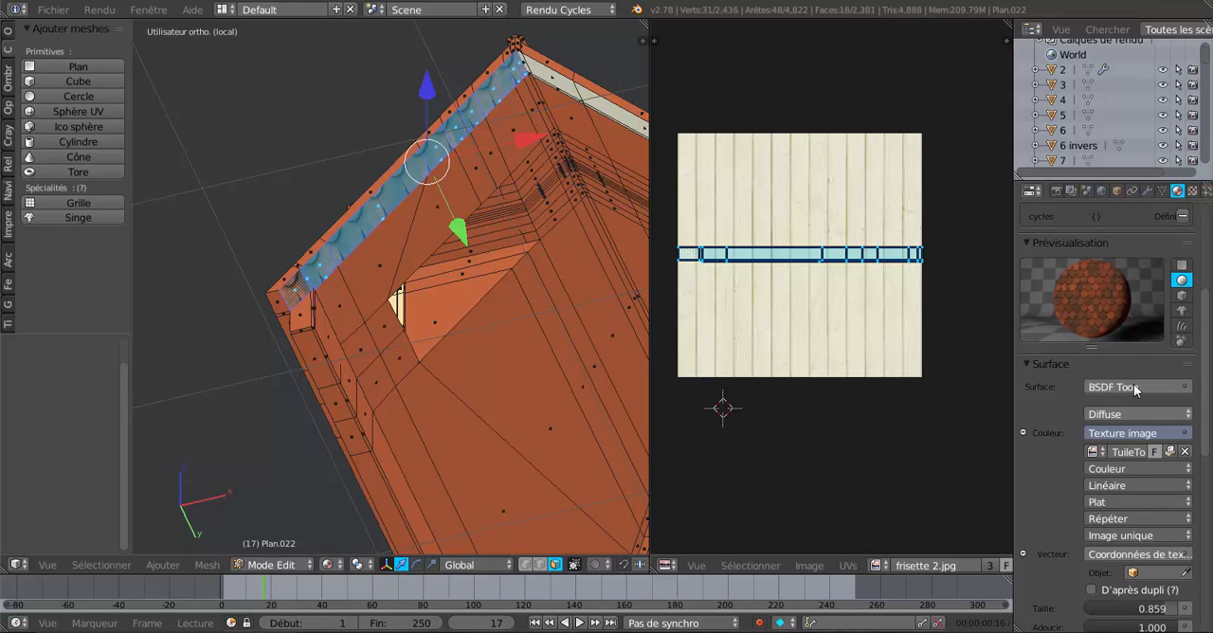
scroll(1197, 364, "up", 3)
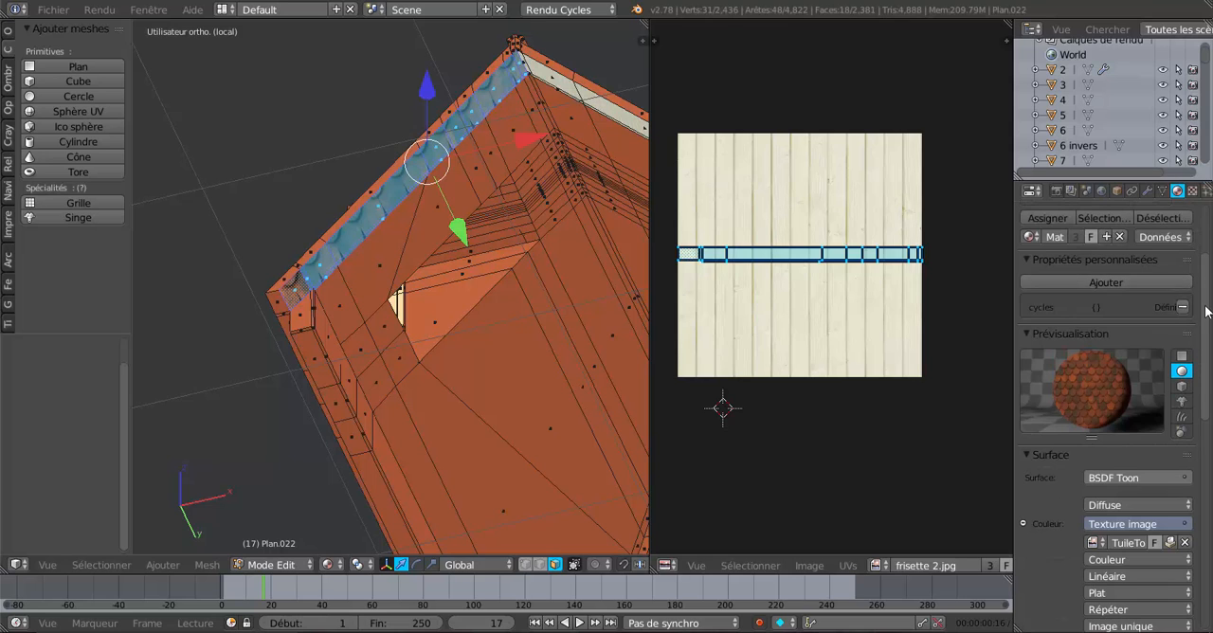
scroll(1204, 303, "up", 2)
scroll(1209, 278, "up", 2)
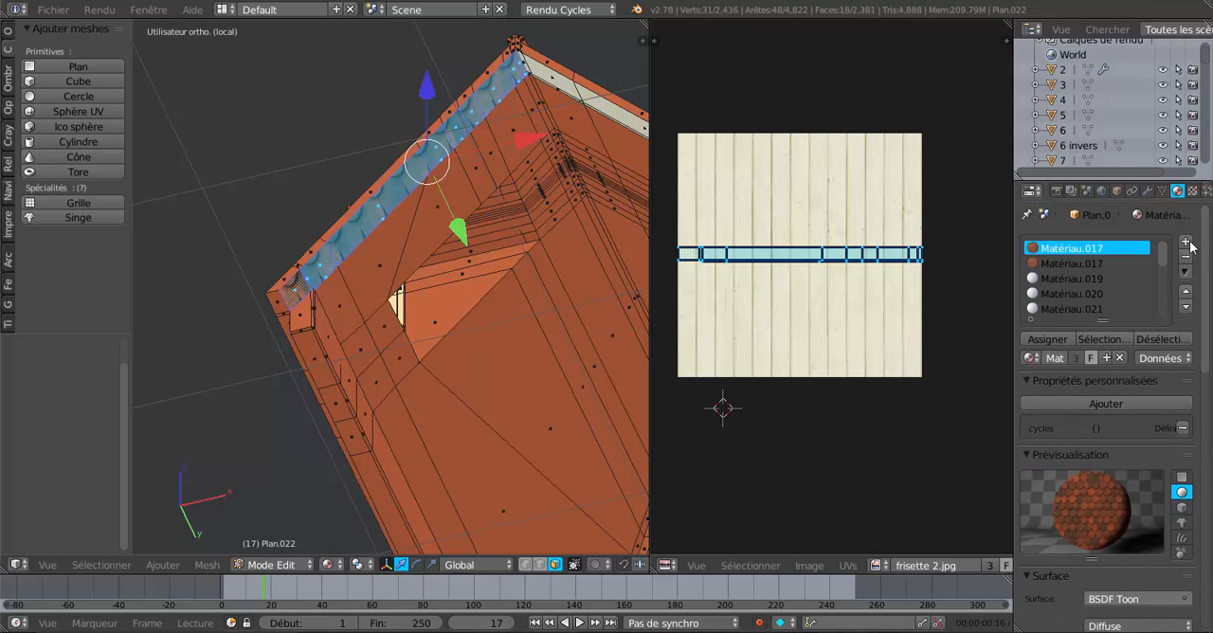
left_click(1185, 243)
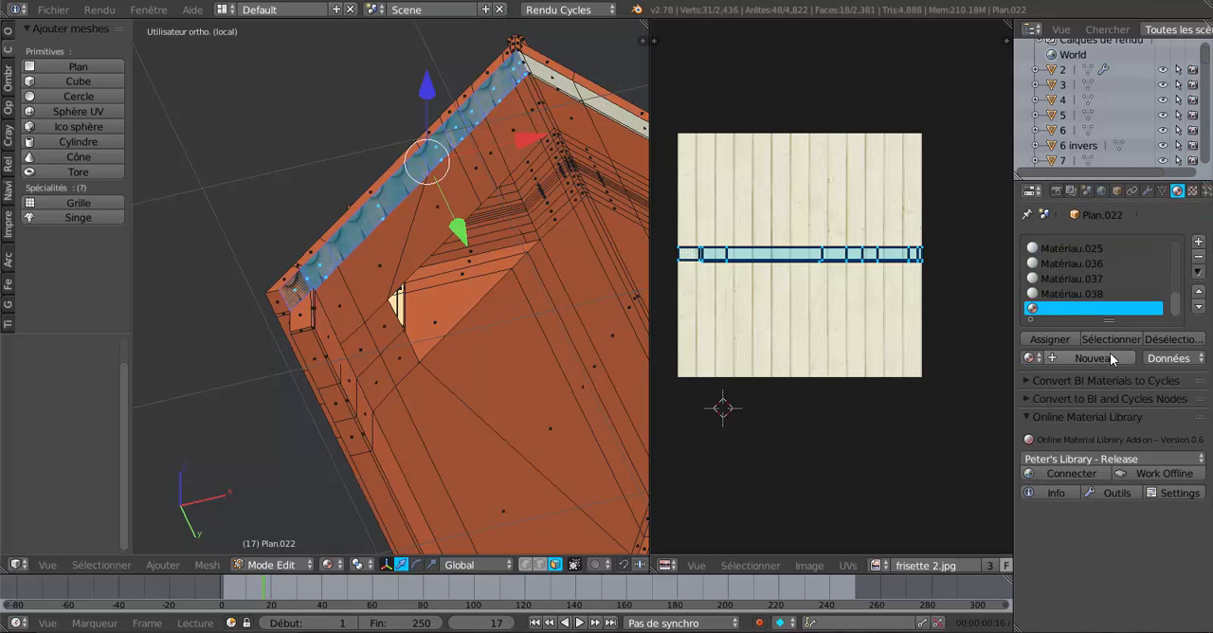
left_click(1110, 353)
Give the new diffuse material an image texture as its colour, using frisette 2.jpg.
scroll(1115, 380, "down", 4)
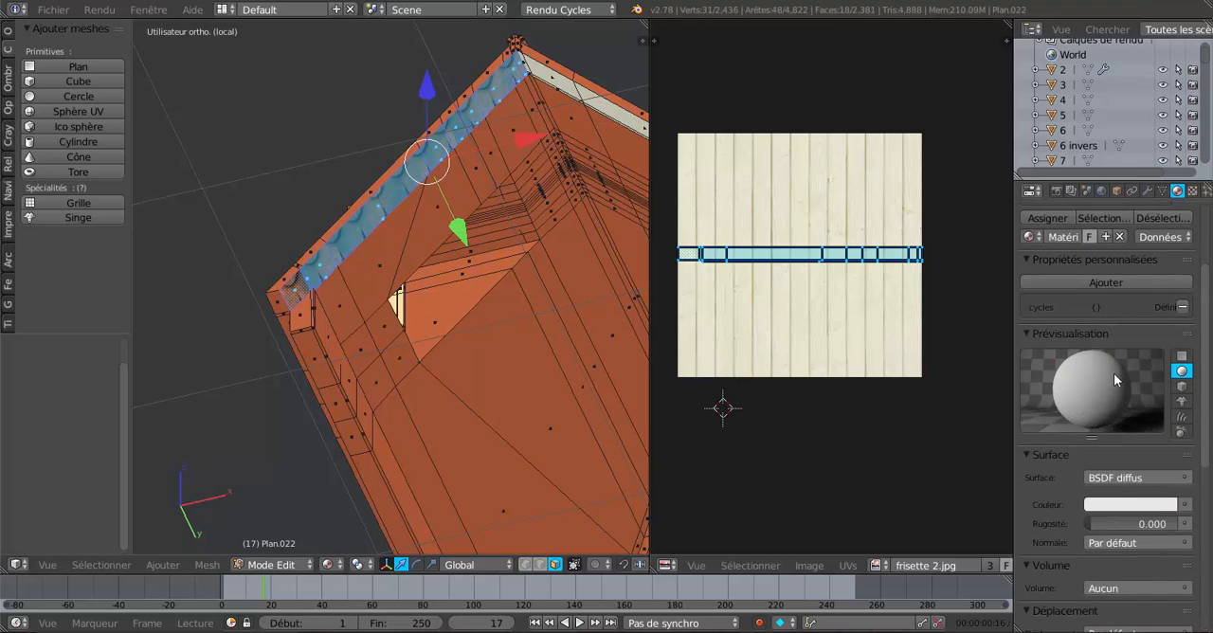
left_click(1185, 504)
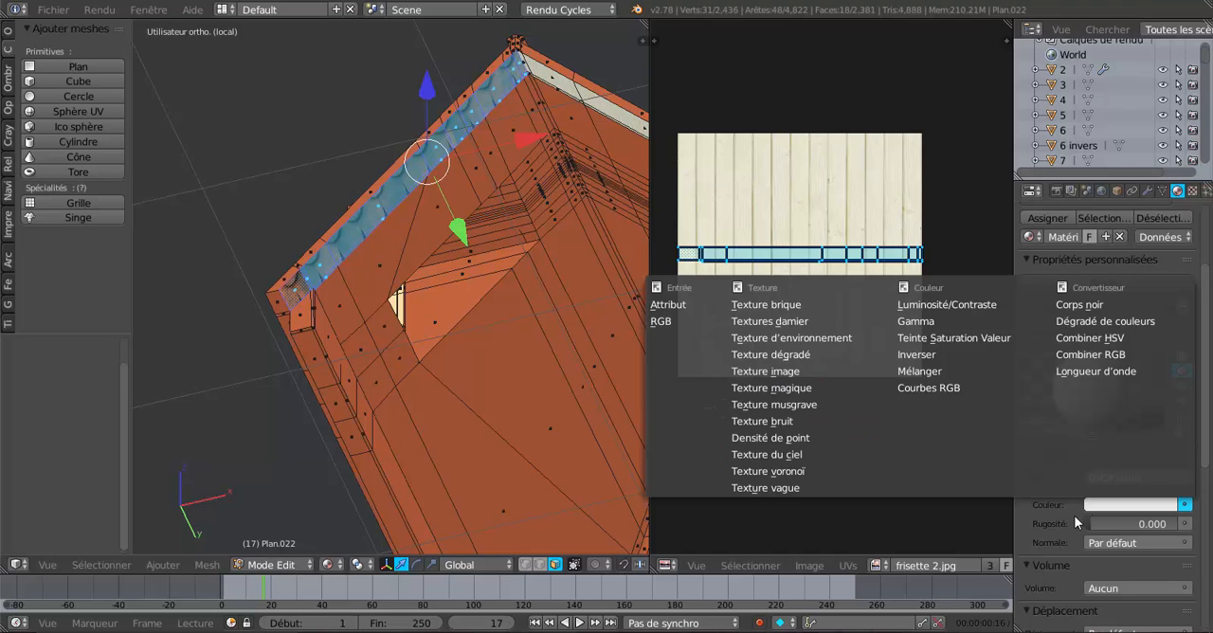
left_click(1184, 504)
left_click(763, 370)
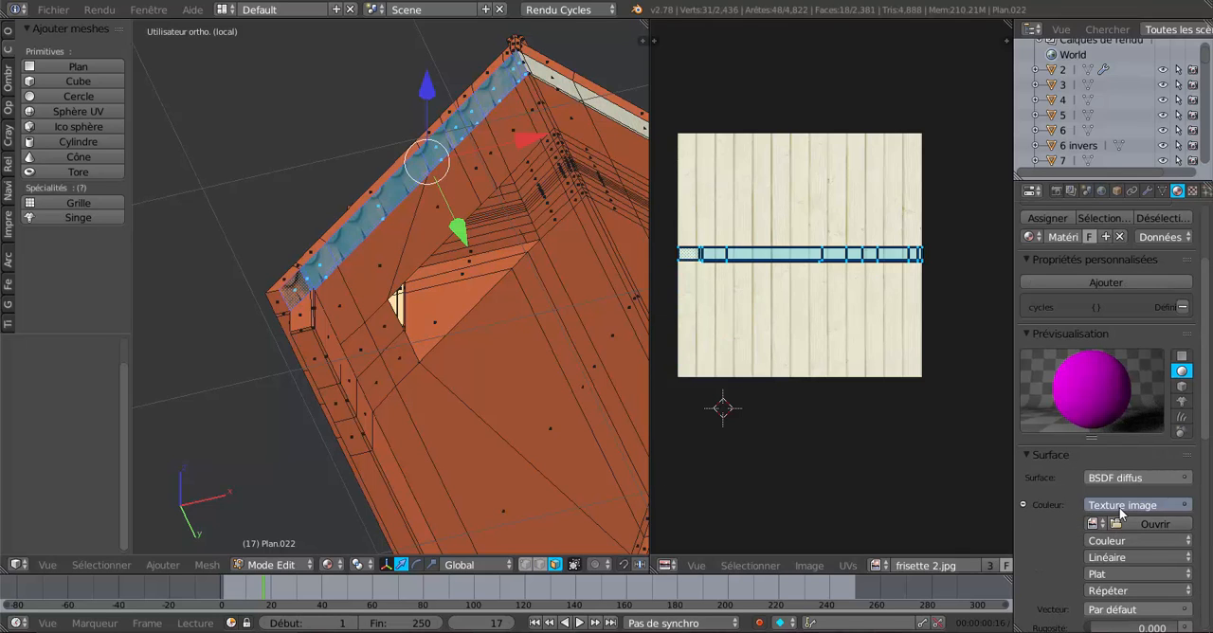
left_click(1092, 523)
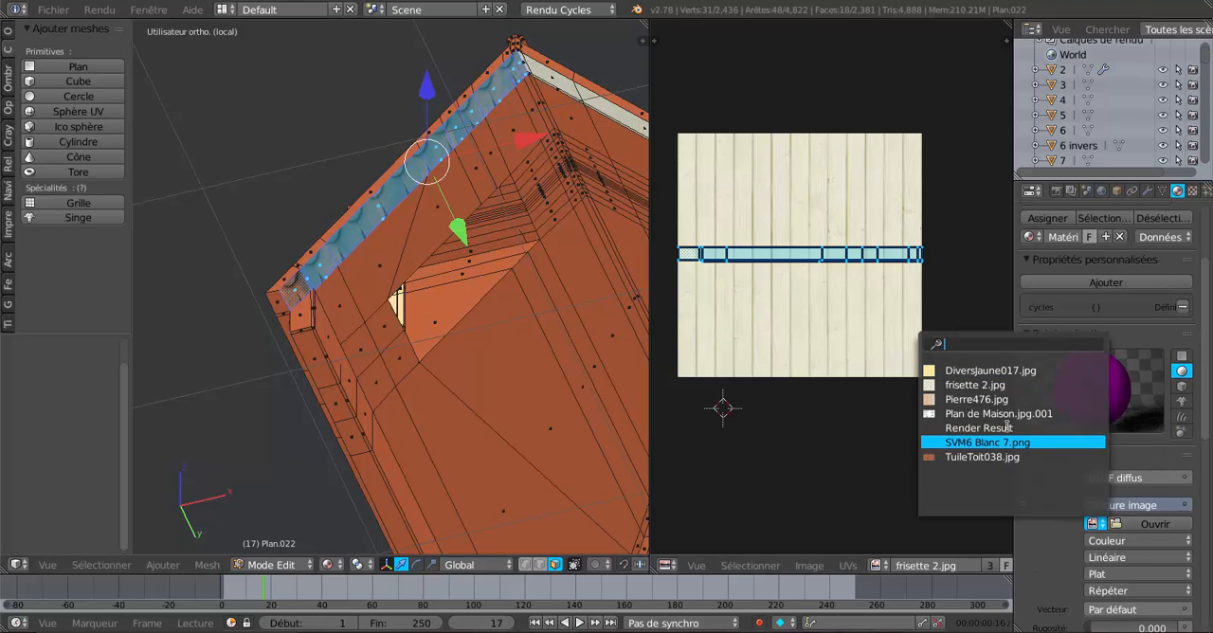
left_click(981, 385)
left_click(1102, 282)
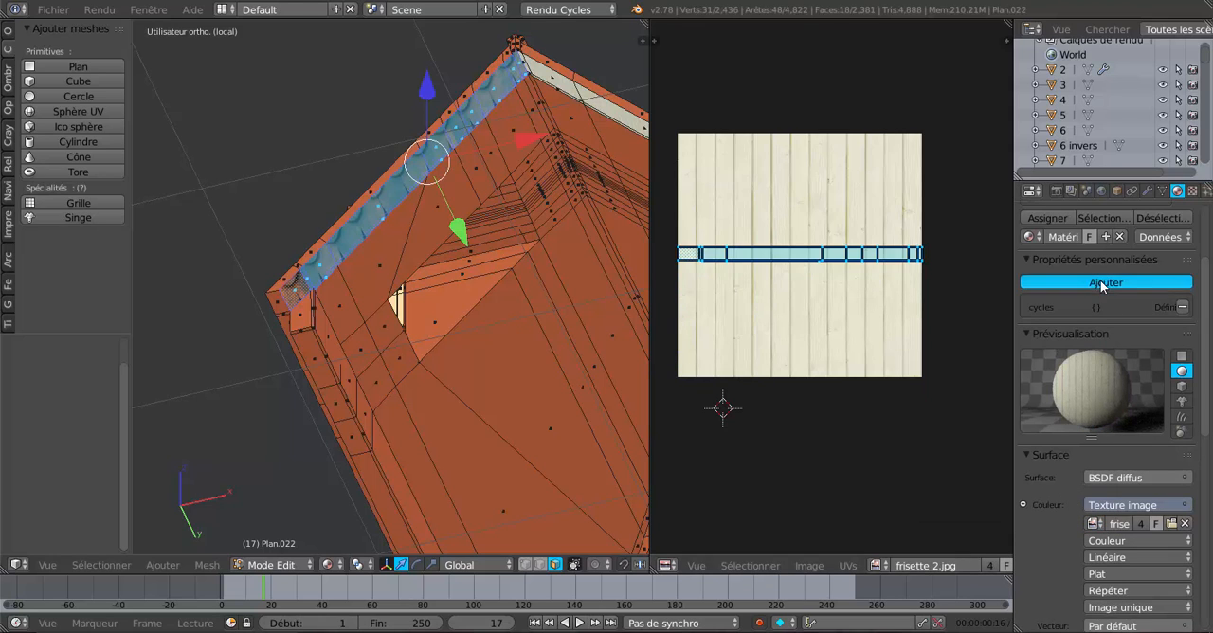
Set the image texture's vector input to texture coordinates and assign the new material to the selected overhang faces.
scroll(1047, 457, "down", 4)
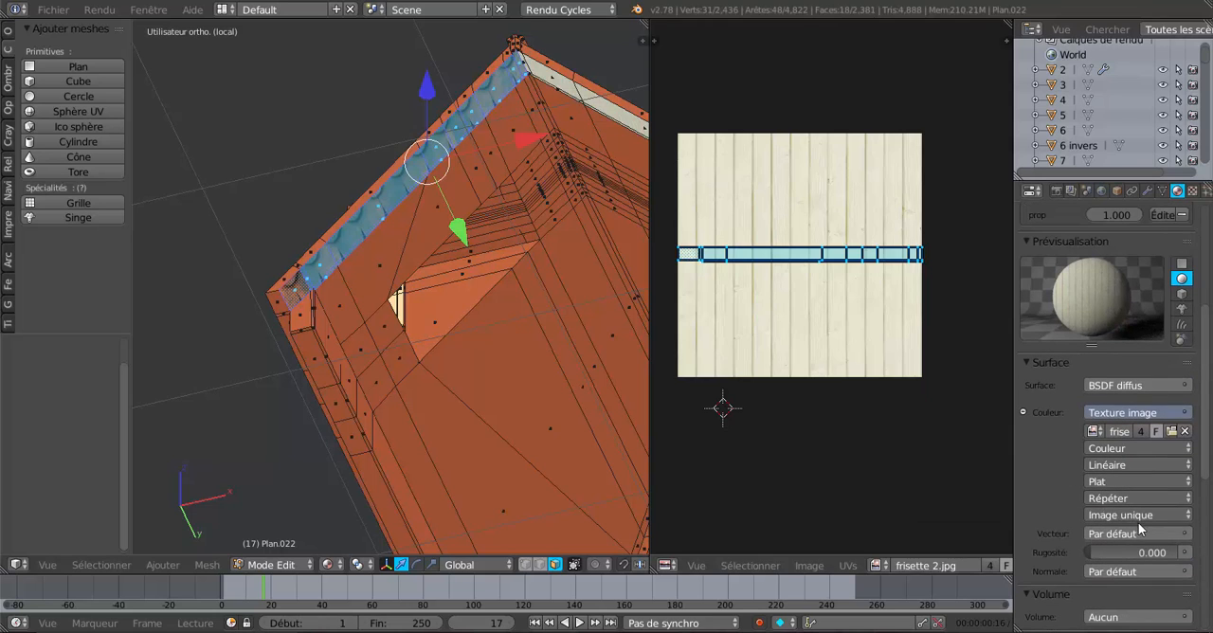
left_click(1165, 534)
left_click(1127, 535)
left_click(786, 433)
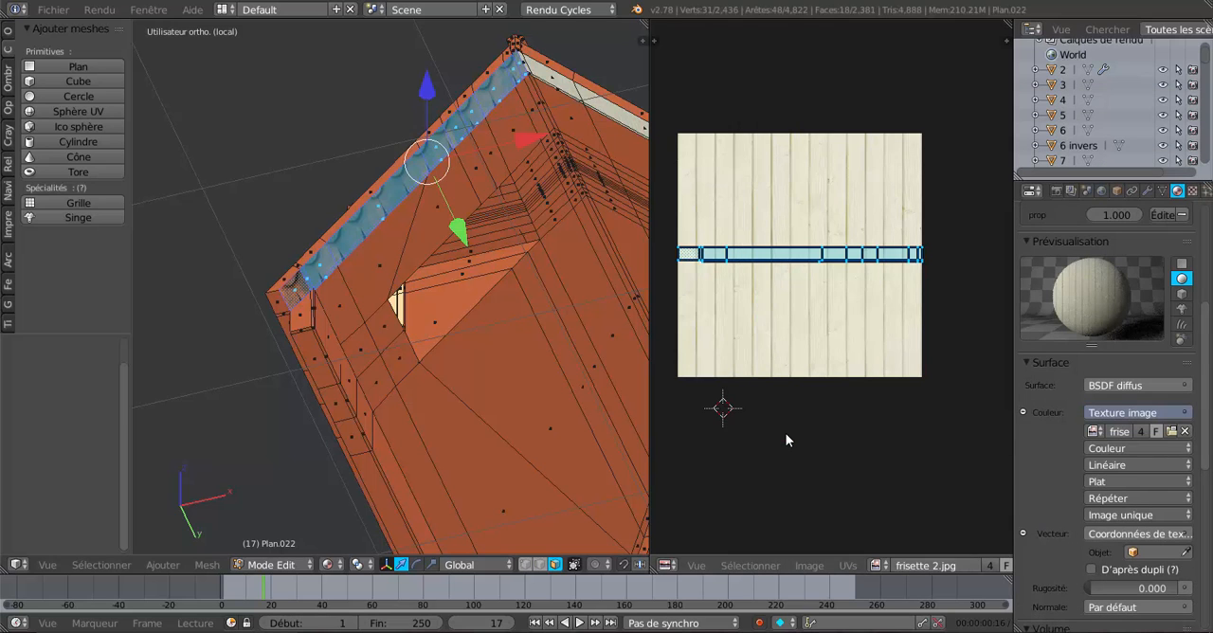
scroll(1109, 379, "up", 3)
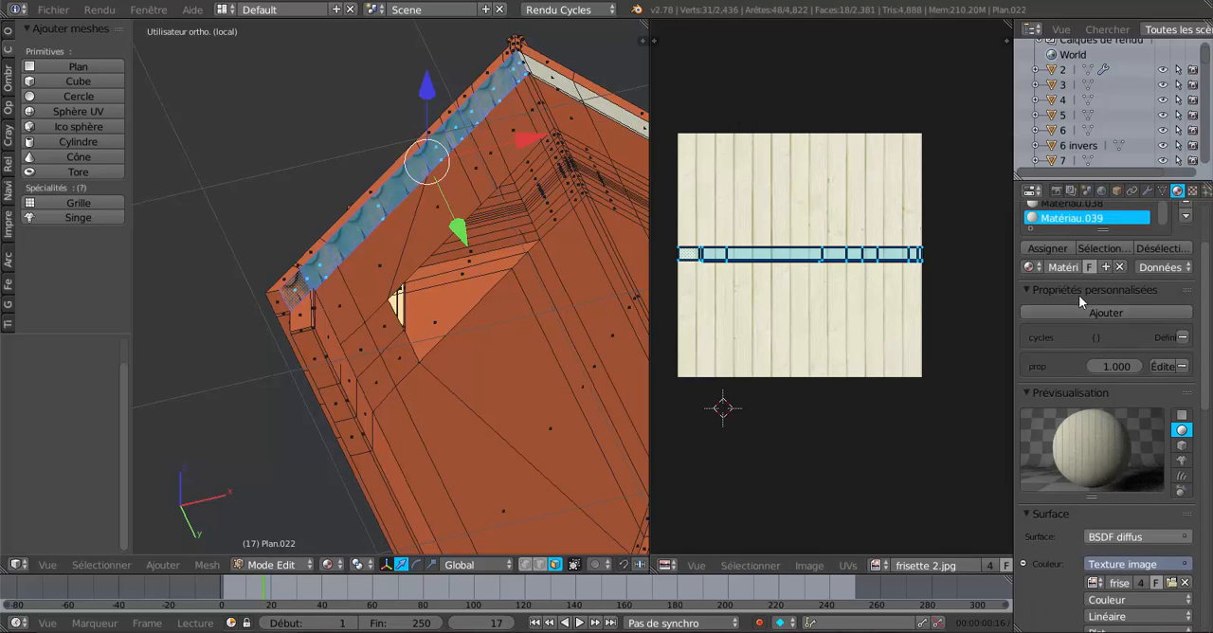
scroll(1079, 294, "up", 3)
left_click(1065, 339)
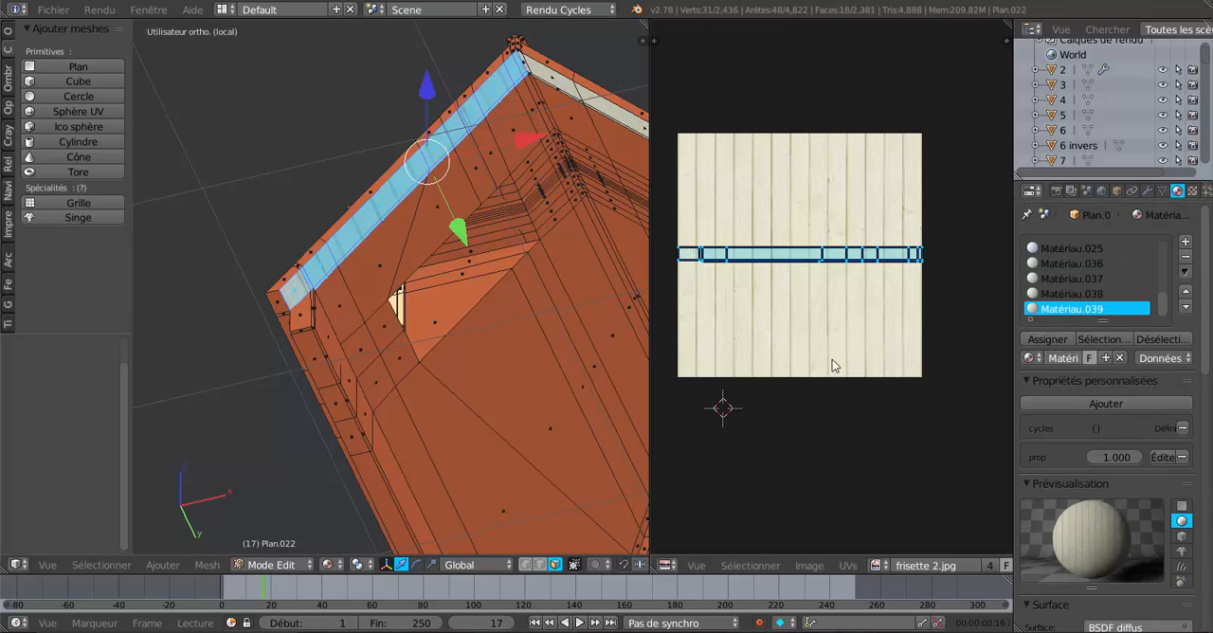
Scale the overhang's UV island by about 2.871 along X and compare its boards with the adjoining slope.
key("s")
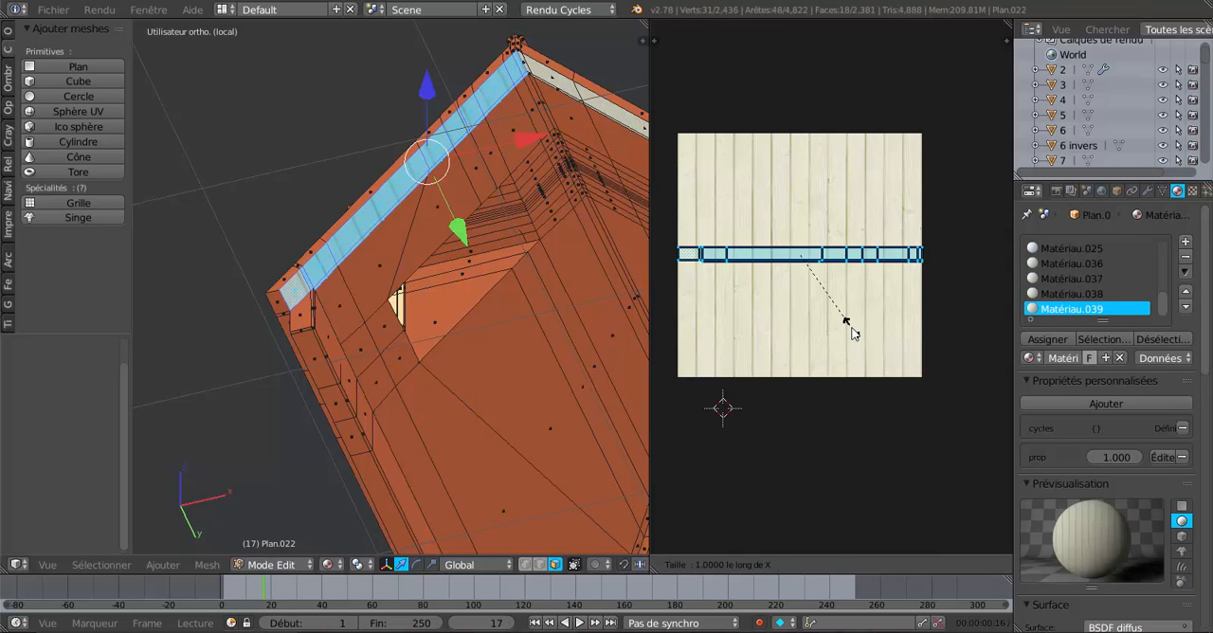
key("x")
left_click(973, 428)
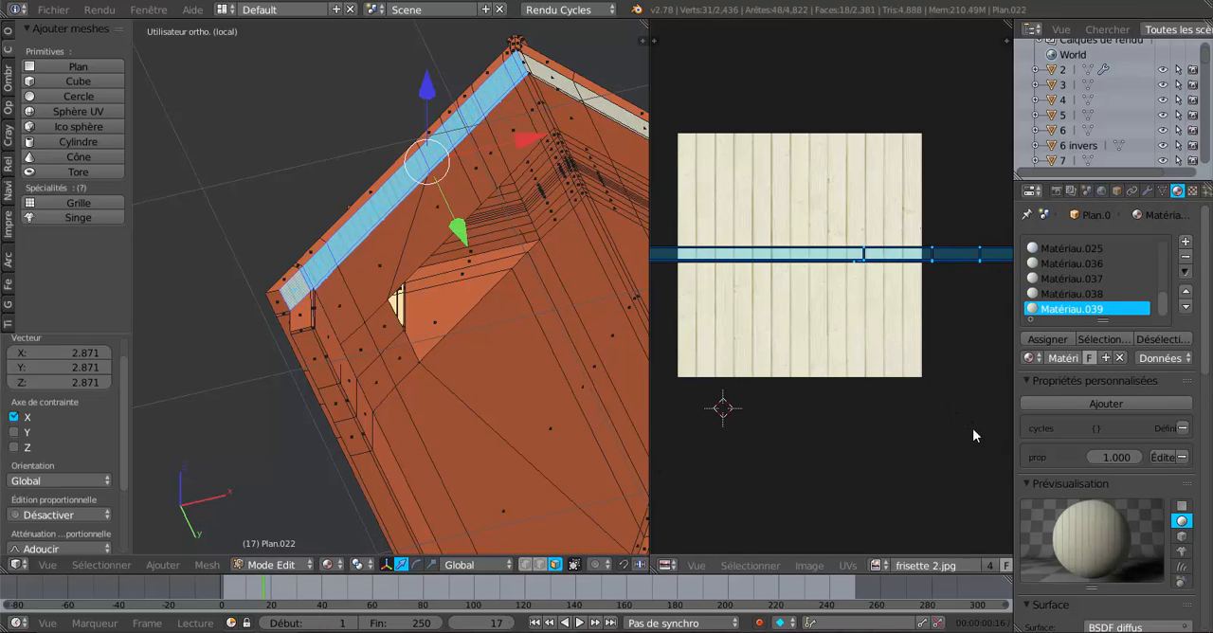
middle_click_drag(611, 284, 471, 369)
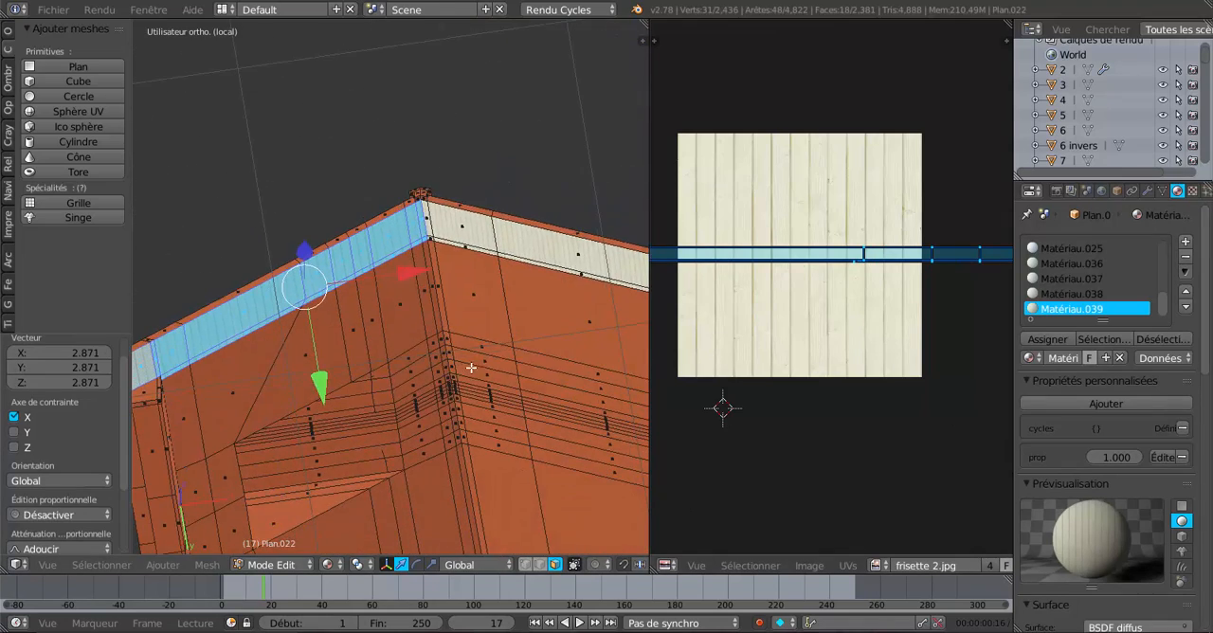
Scale the overhang's UV island by about 1.424 along X and compare its boards with the adjoining slope in Object Mode.
scroll(436, 302, "up", 6)
middle_click_drag(517, 277, 477, 378, "shift")
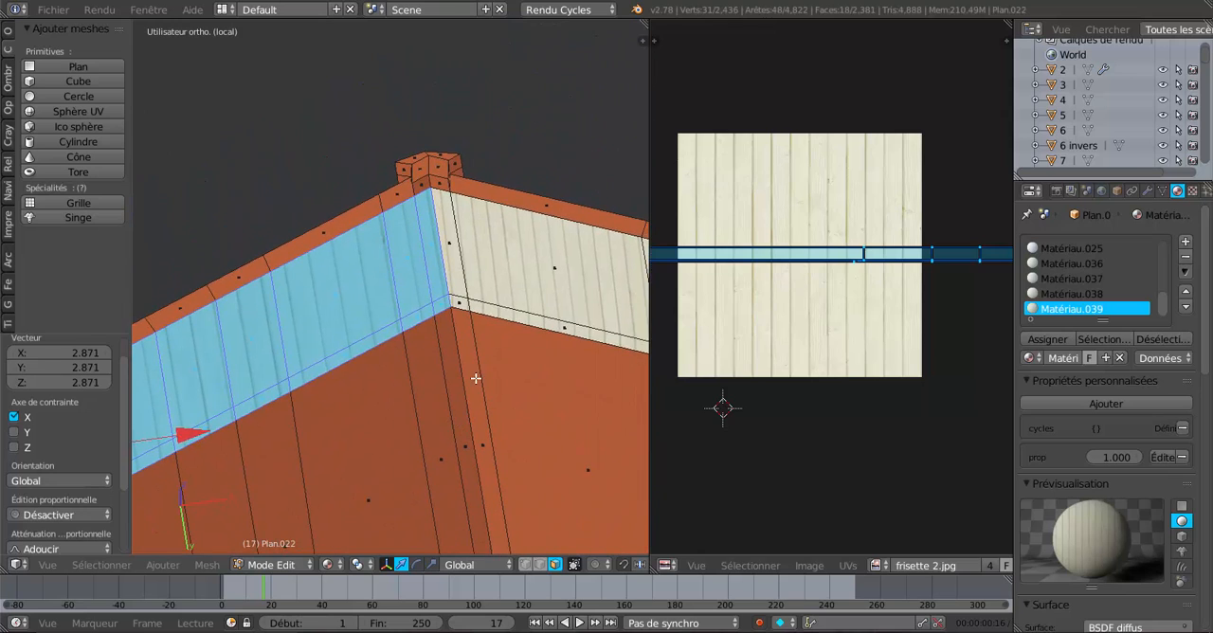
scroll(476, 377, "up", 4)
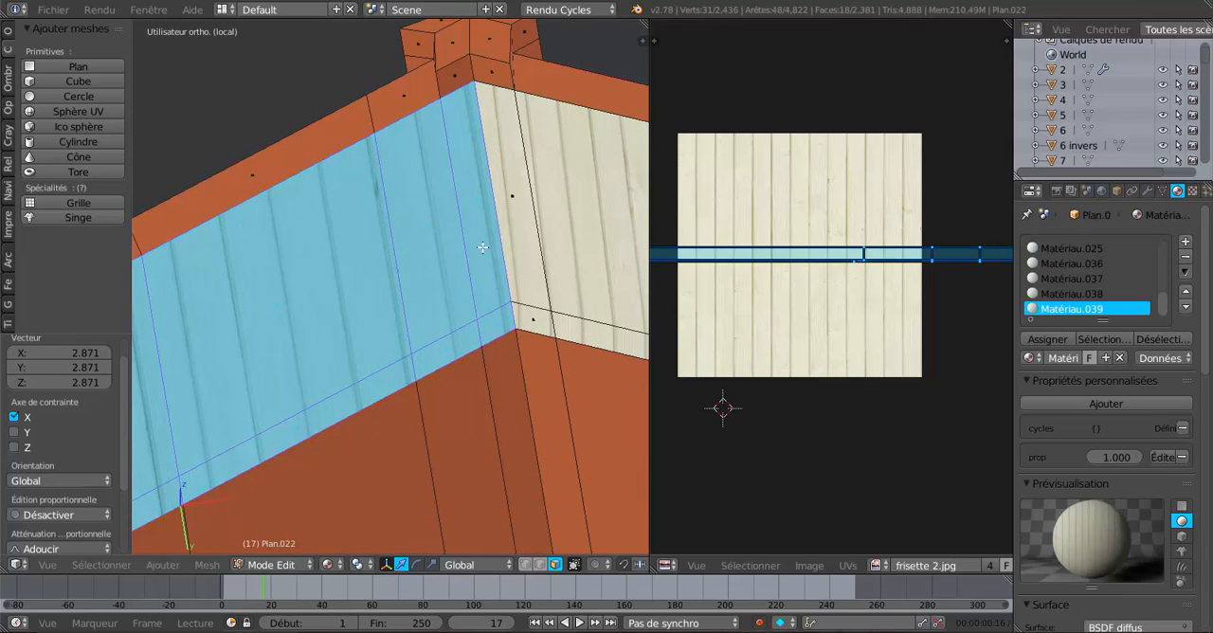
key("s")
key("x")
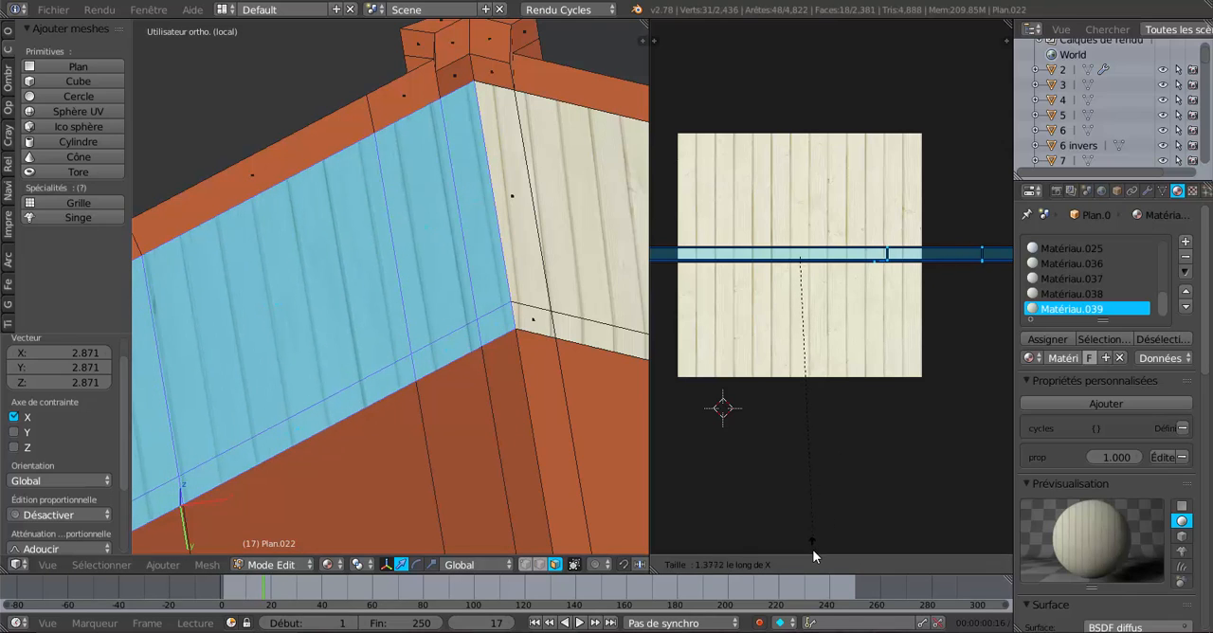
left_click(818, 30)
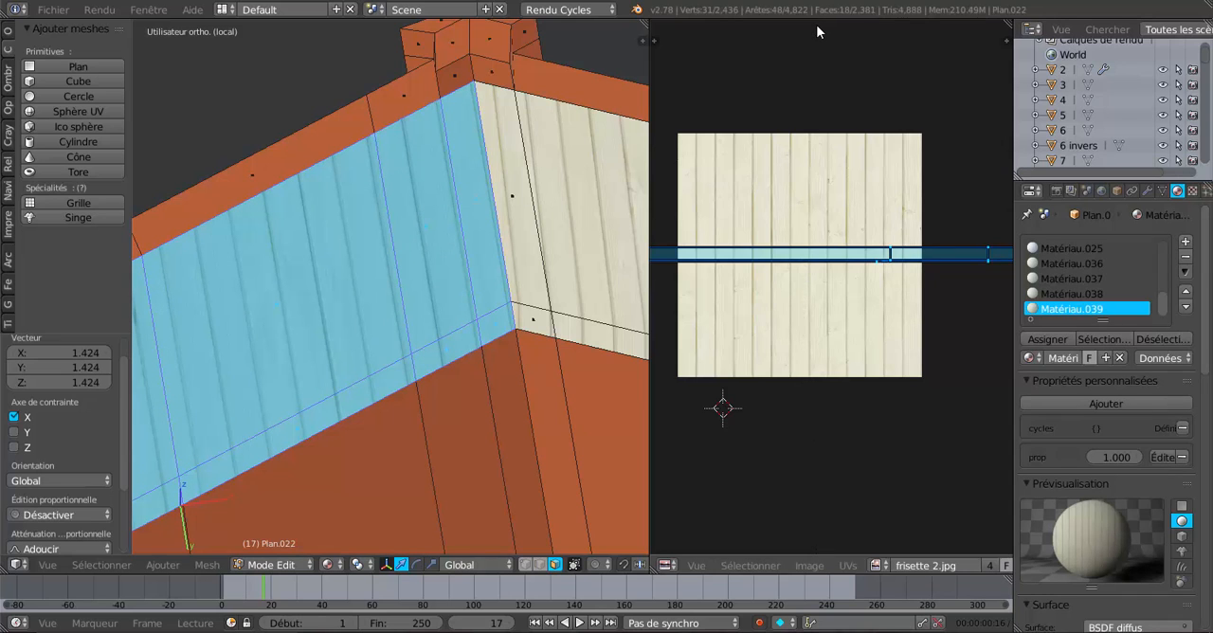
middle_click_drag(382, 184, 453, 223)
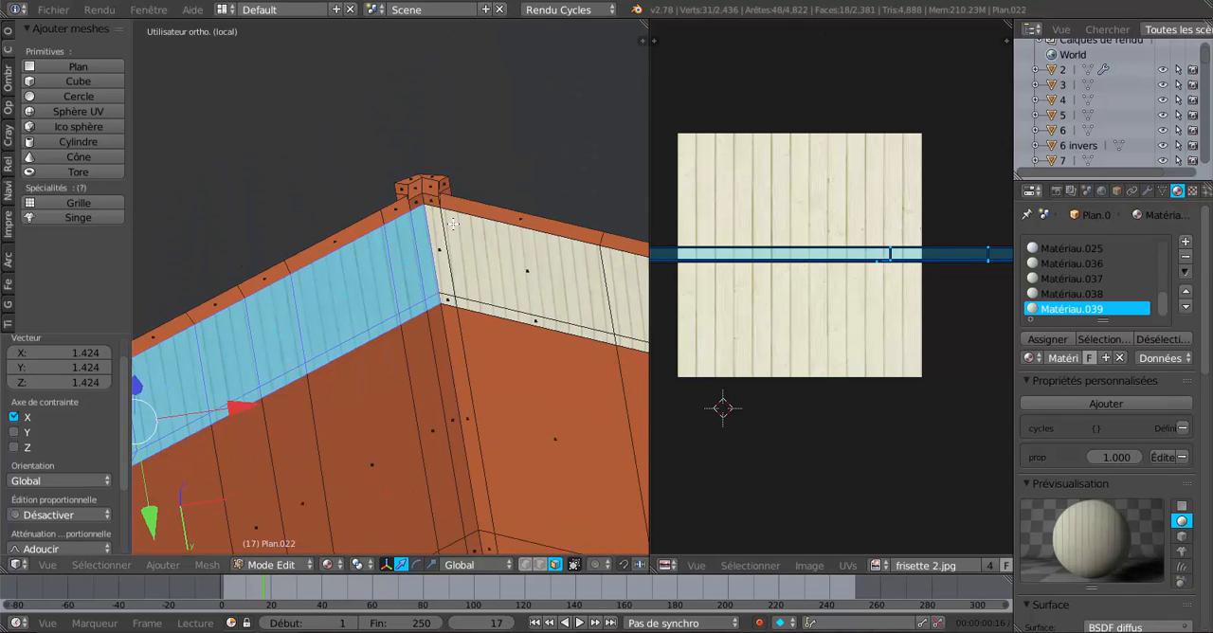
key("Tab")
scroll(462, 224, "down", 4)
scroll(486, 357, "up", 3)
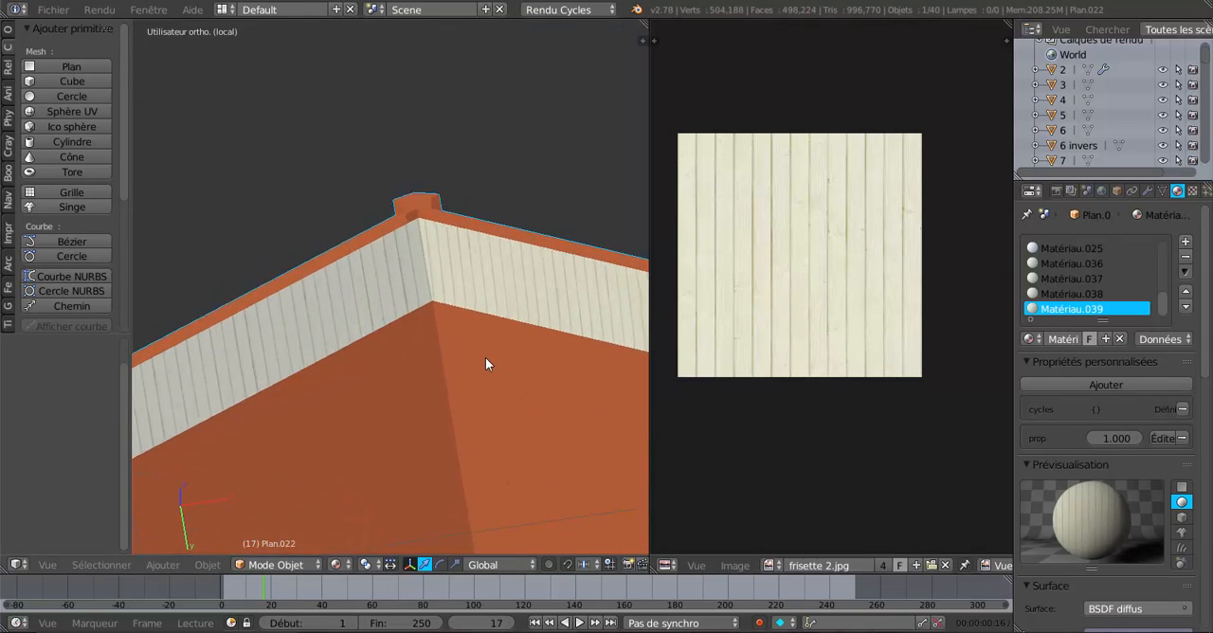
Refine the overhang's UV island by scaling it about 1.084 along X and check the board widths at the ridge.
key("Tab")
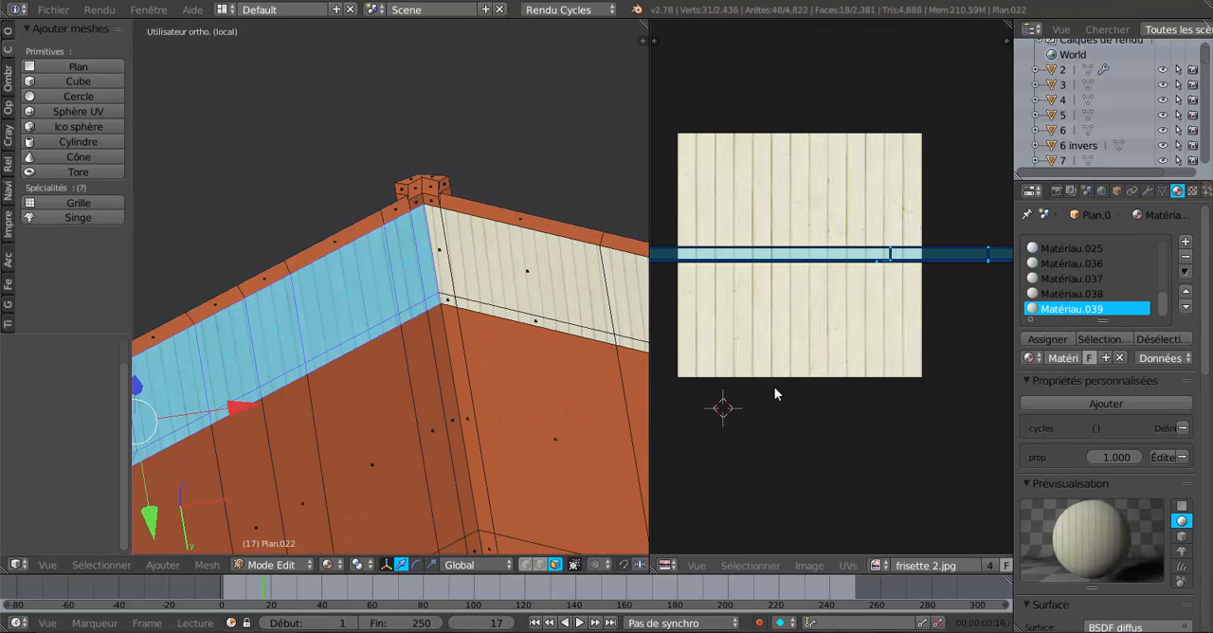
key("s")
key("x")
left_click(772, 398)
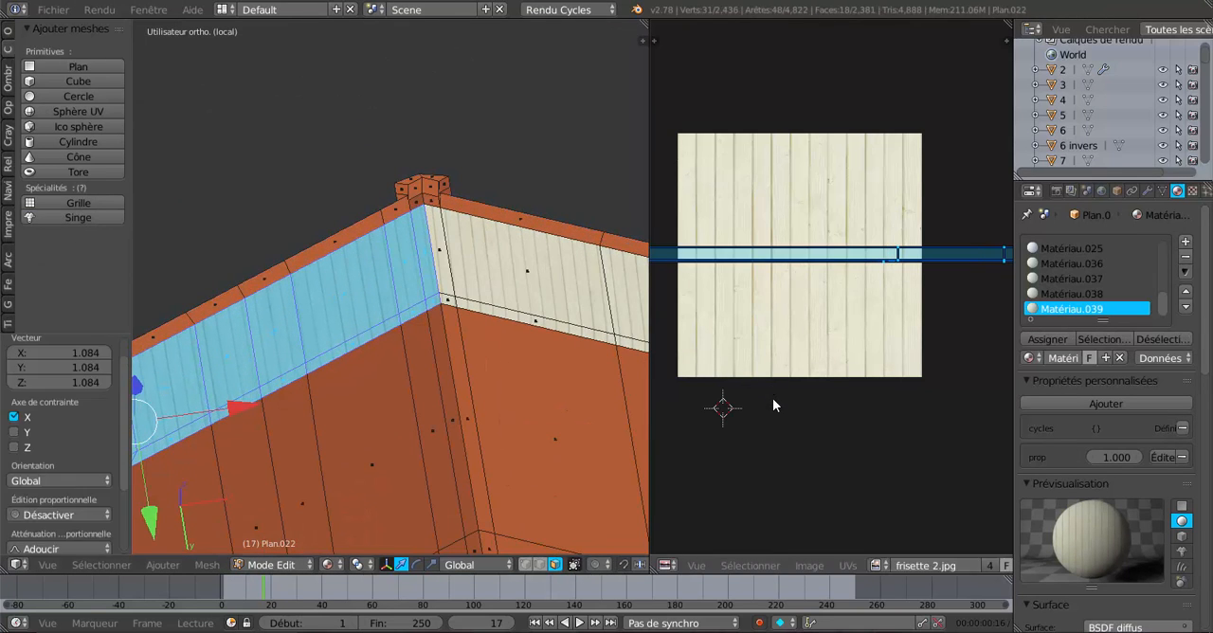
key("Tab")
key("Tab")
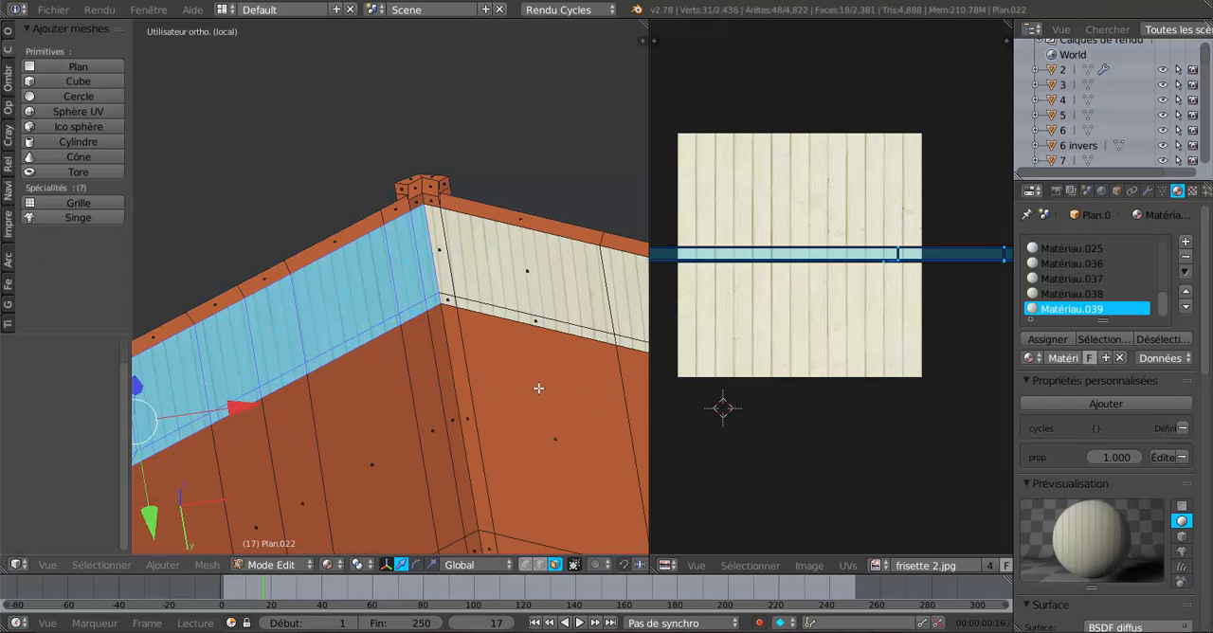
Stretch the overhang's UV island by about 1.05 more along X and check the boards in Object Mode.
key("s")
key("x")
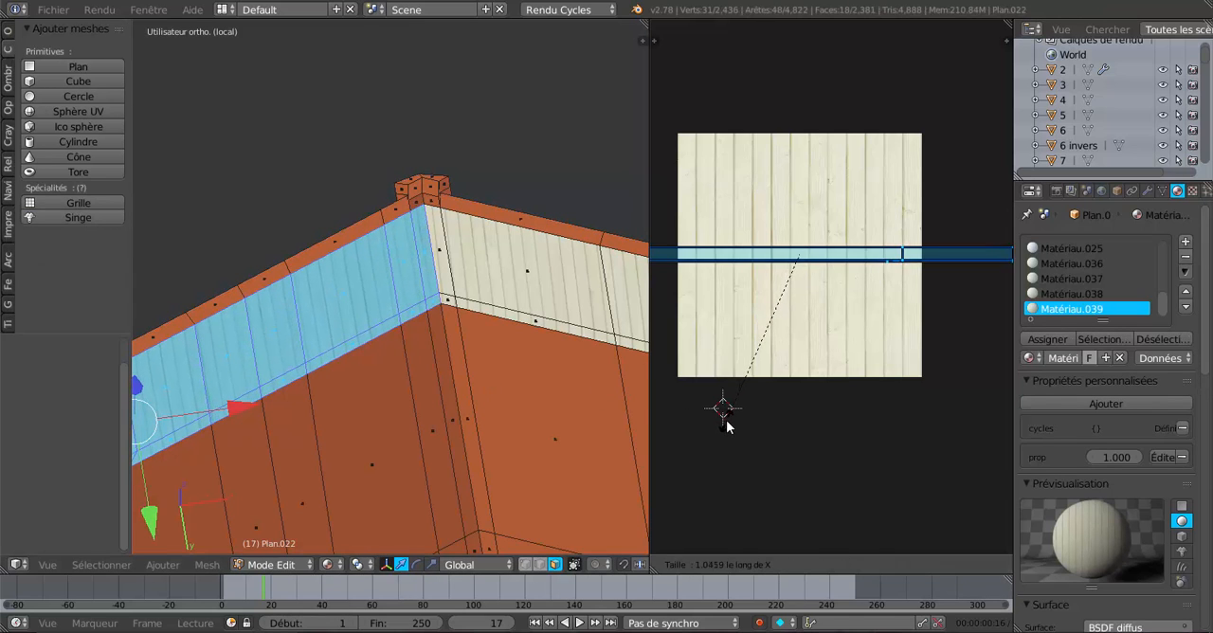
left_click(722, 411)
key("Tab")
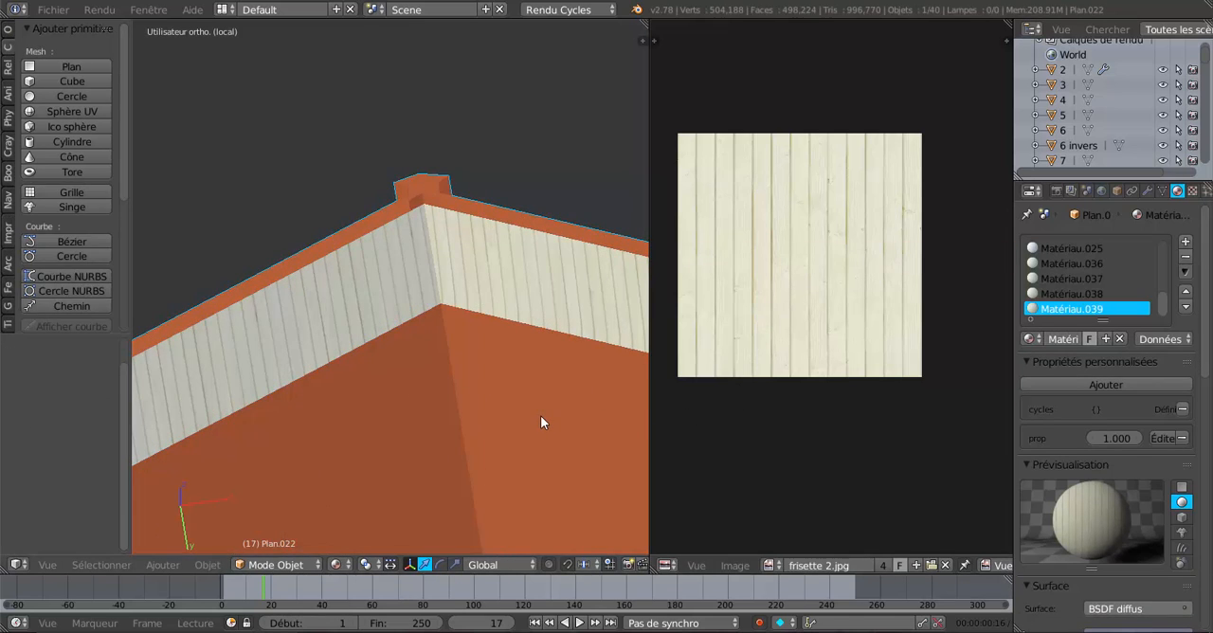
Try to move the edges at the inner corner of the roof underside by -0.011 along X, and undo the move.
scroll(540, 414, "down", 8)
middle_click_drag(540, 413, 436, 138)
scroll(355, 221, "up", 5)
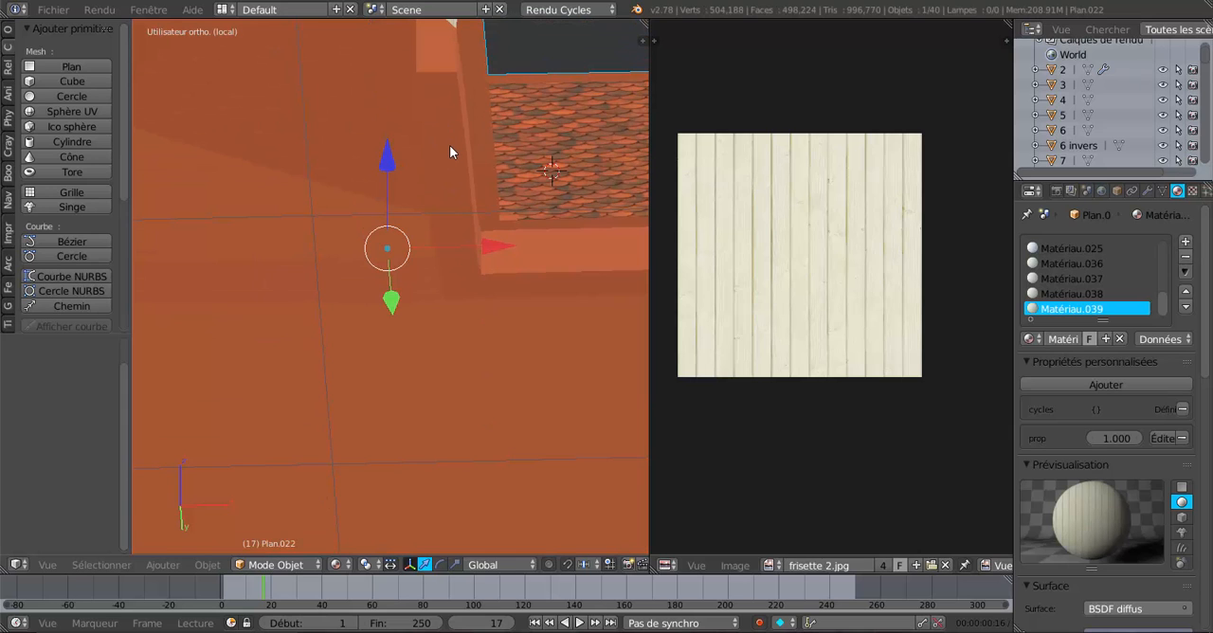
key("Tab")
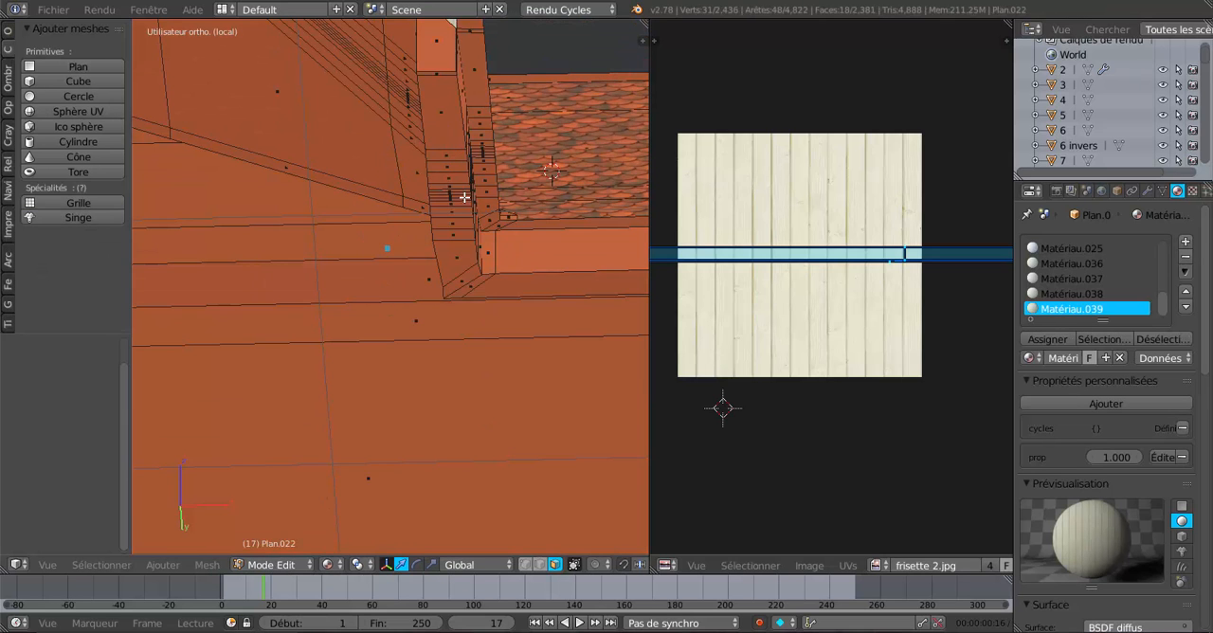
middle_click_drag(464, 194, 460, 244)
middle_click_drag(431, 199, 478, 263, "shift")
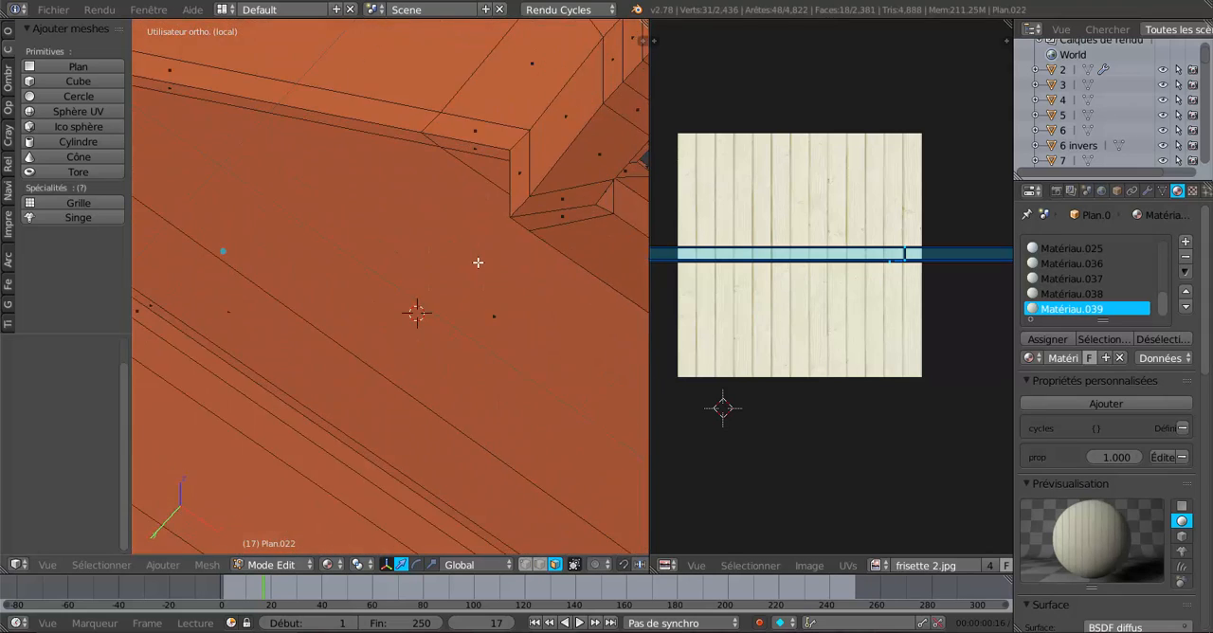
right_click(513, 176)
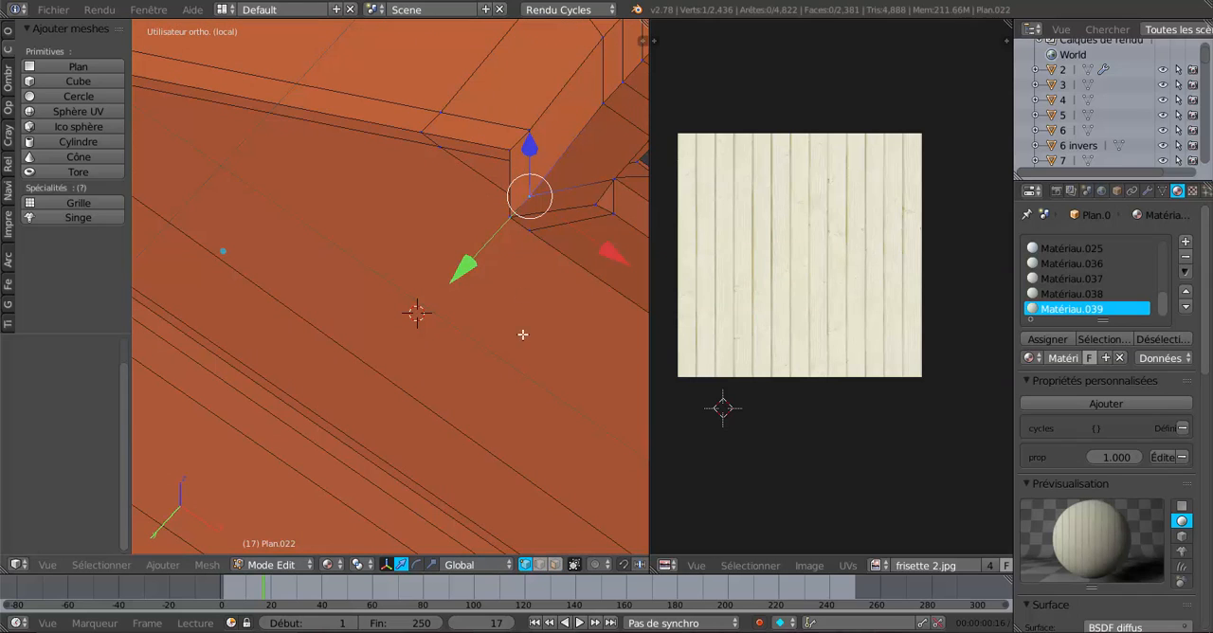
left_click(539, 564)
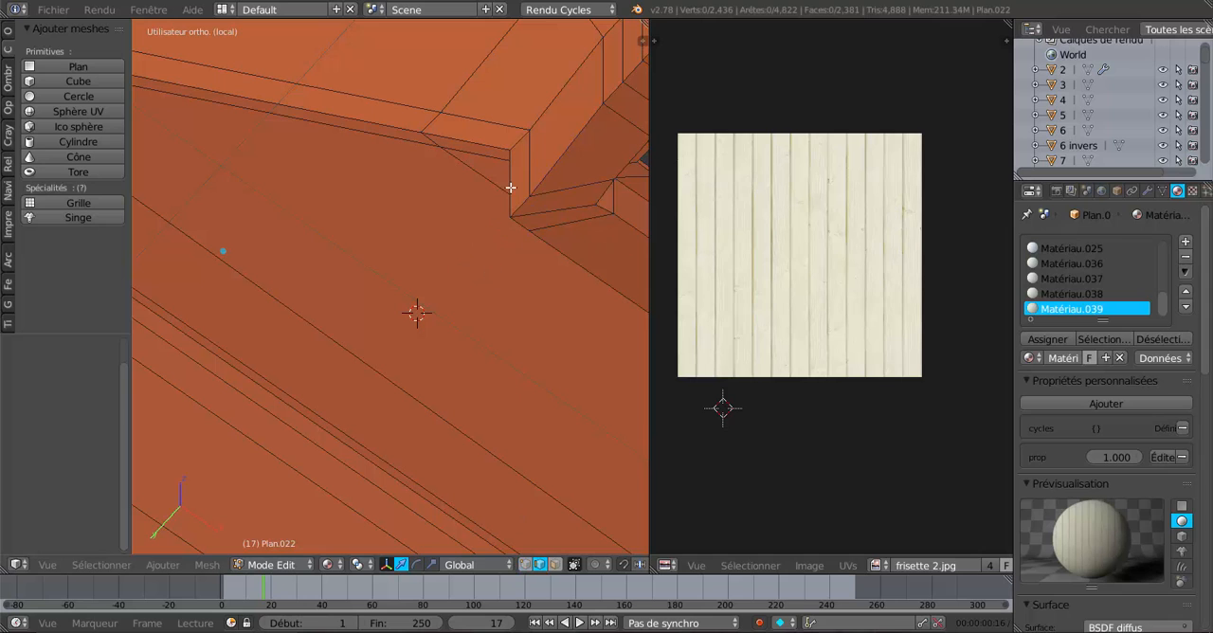
right_click(533, 160)
middle_click_drag(491, 324, 562, 436)
left_click_drag(559, 258, 554, 262)
middle_click_drag(554, 262, 424, 303)
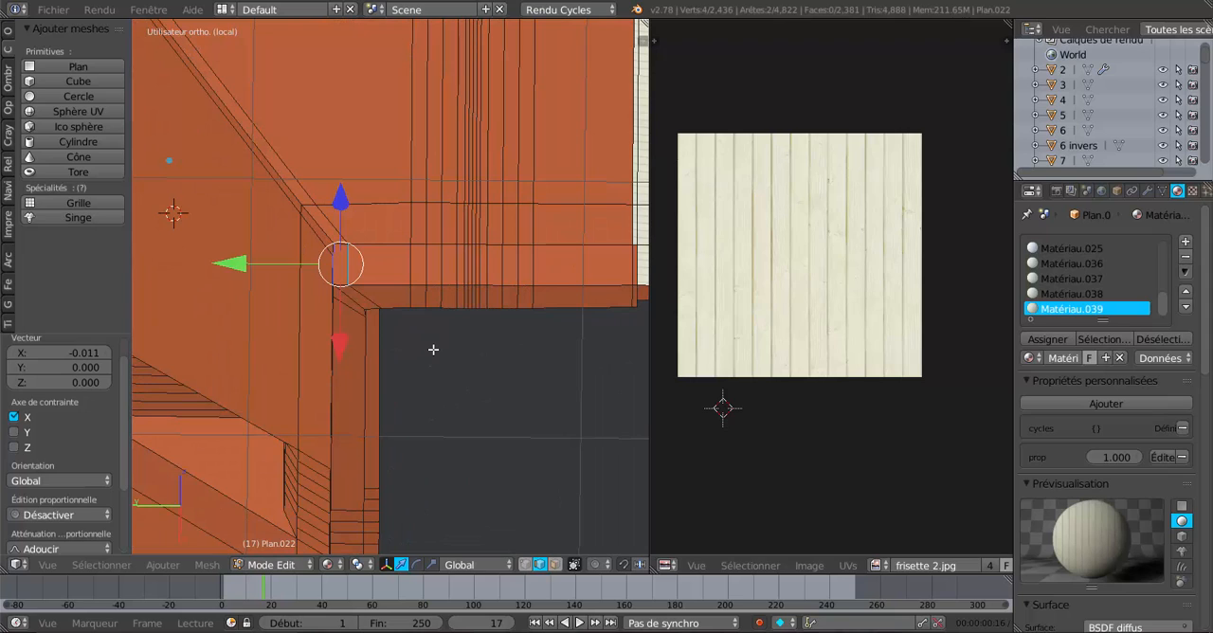
key("ctrl+z")
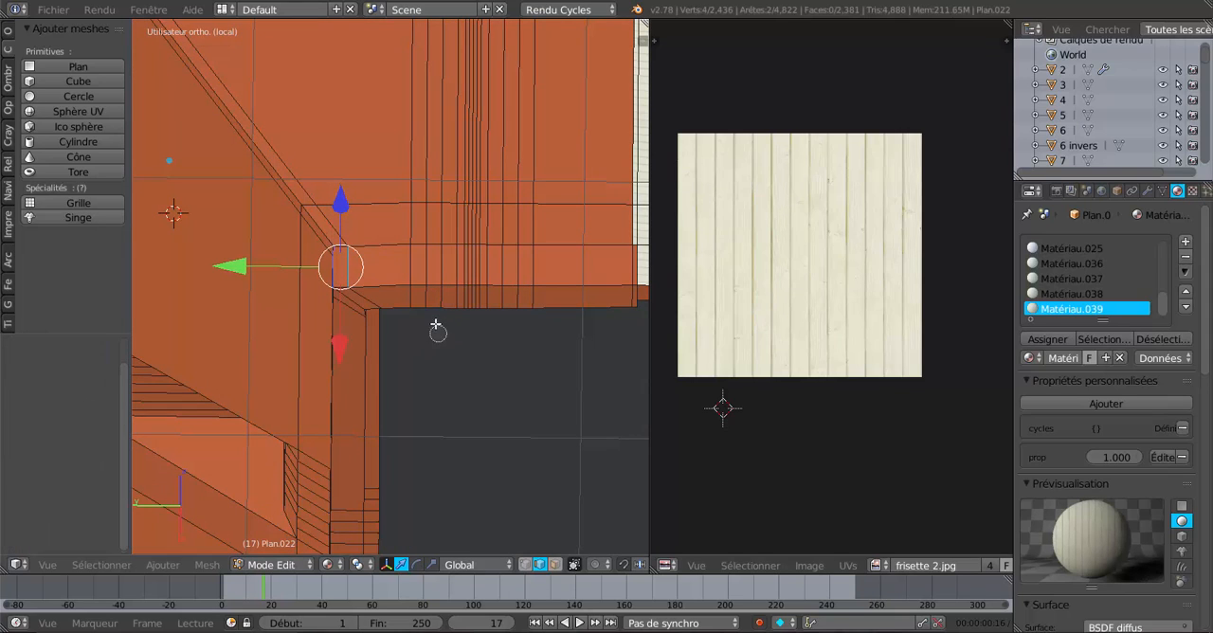
Select the strip of faces running from the inner roof corner to the panelled overhang and flatten it with LoopTools, best fit.
left_click(555, 566)
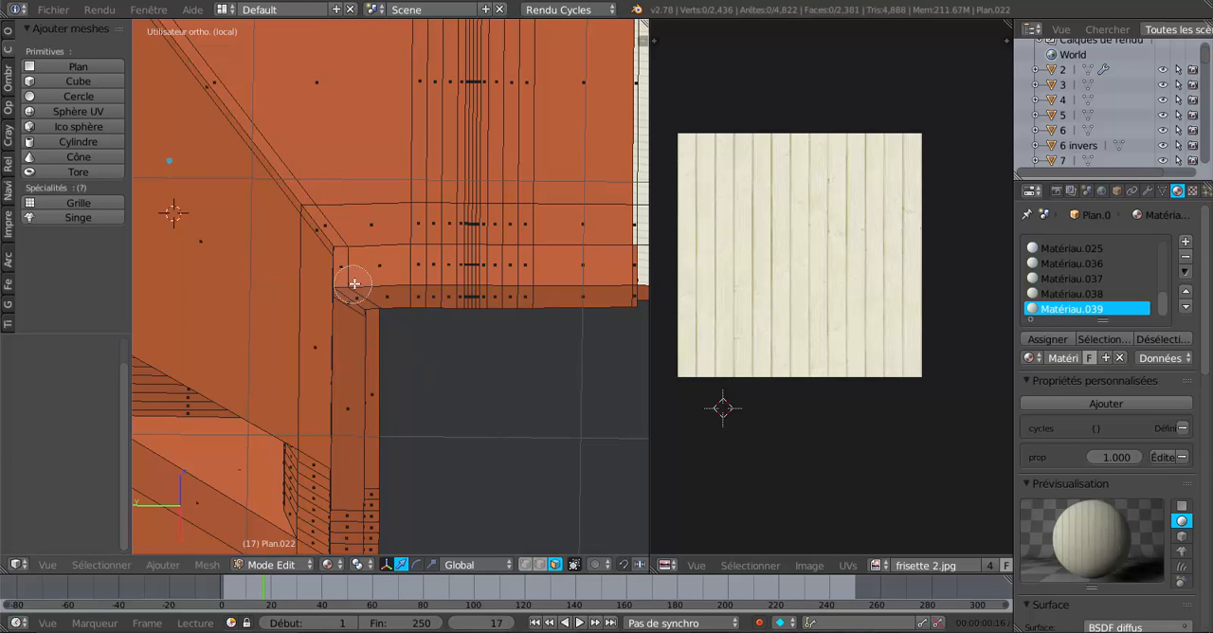
left_click_drag(353, 271, 585, 258)
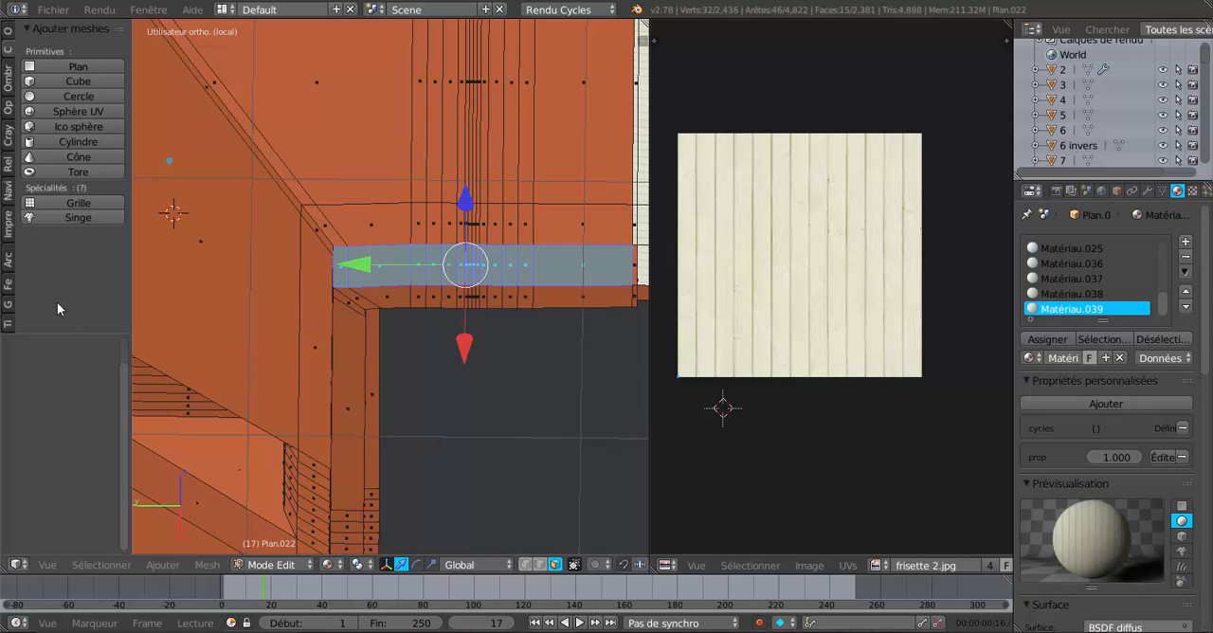
left_click(8, 40)
scroll(118, 90, "down", 2)
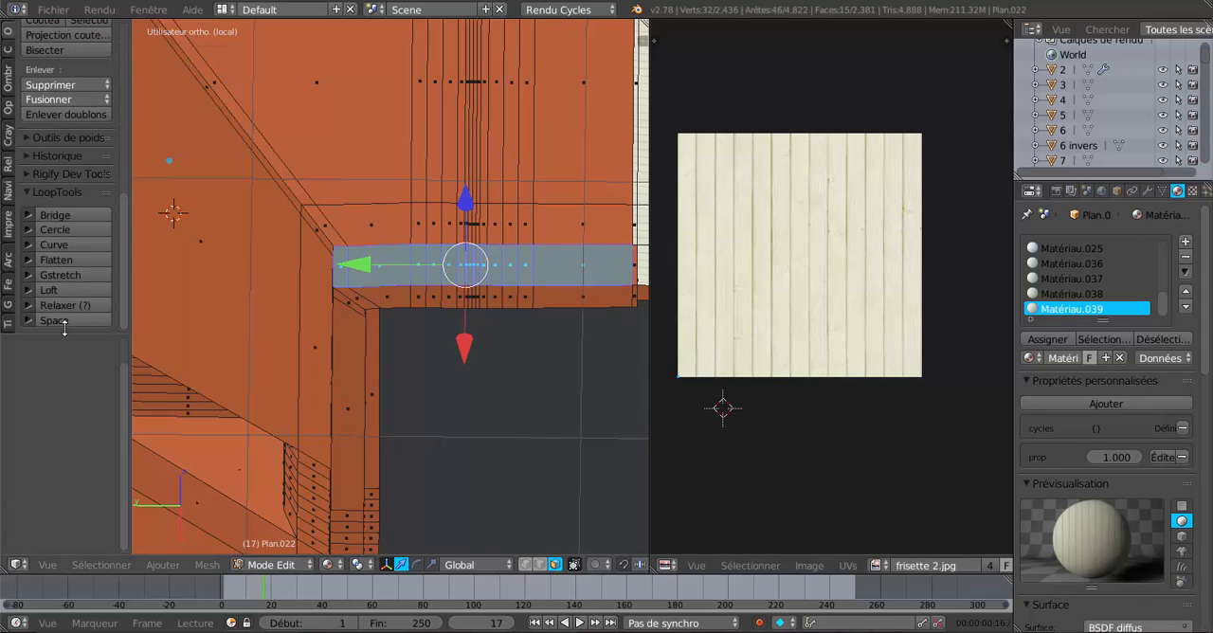
left_click(65, 260)
Replace the selection with the adjoining underside strip beside the roof opening and flatten it with LoopTools.
middle_click_drag(481, 421, 470, 475)
scroll(459, 407, "up", 4)
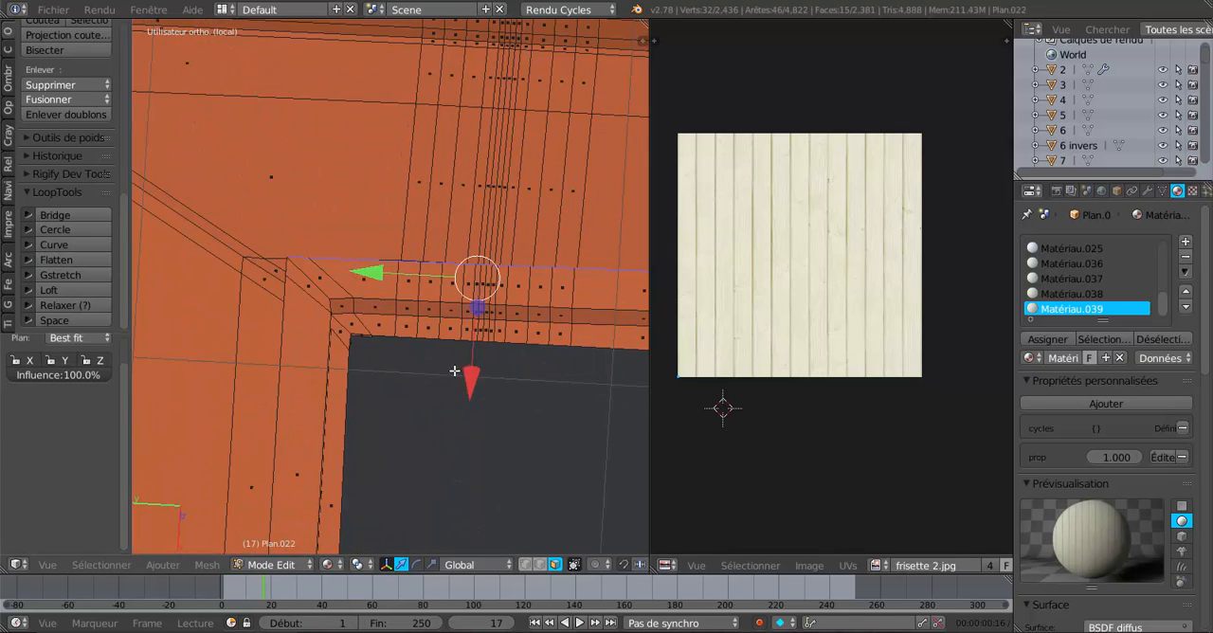
middle_click_drag(454, 371, 309, 348)
key("a")
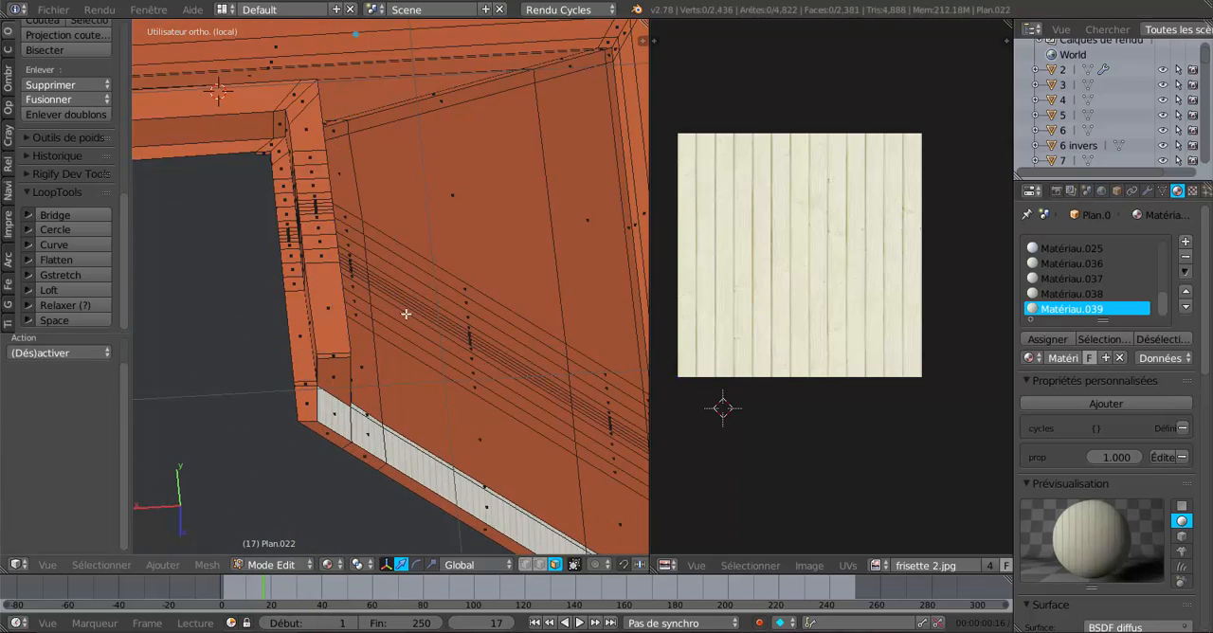
key("c")
left_click_drag(304, 108, 330, 311)
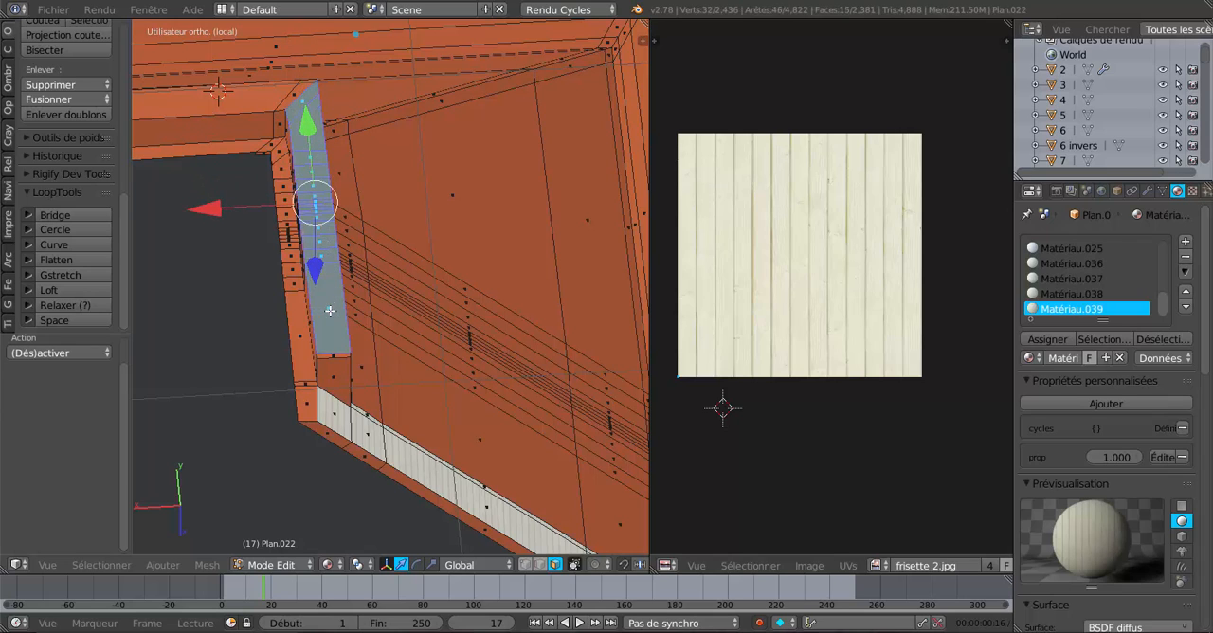
left_click(54, 254)
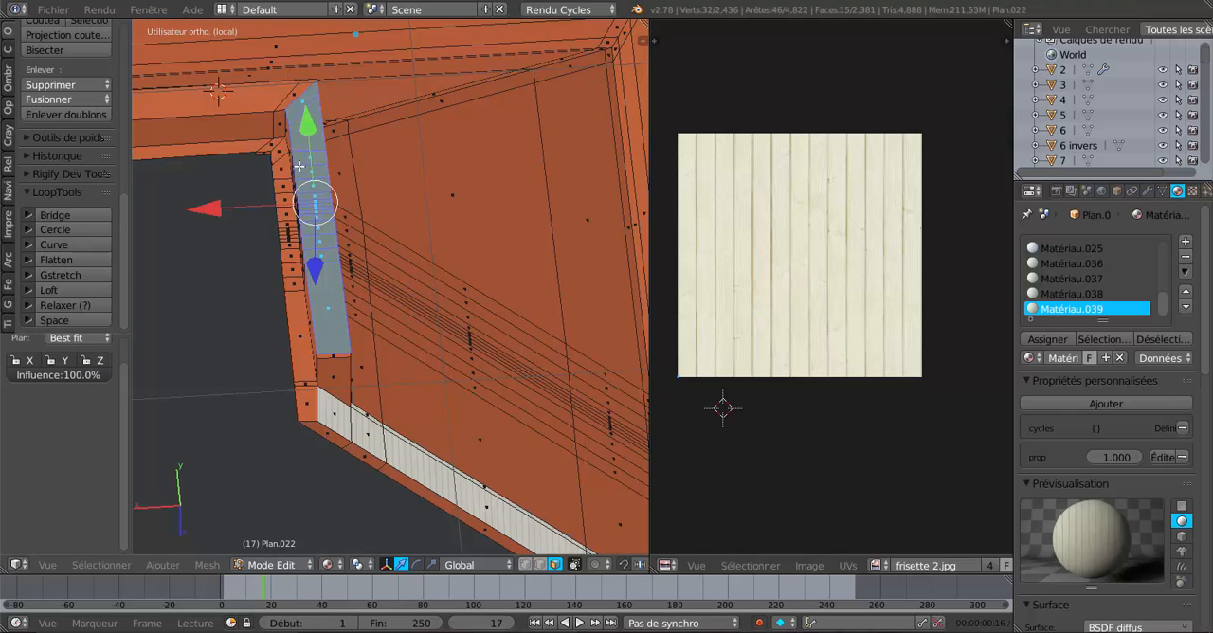
Select only the upright row of faces next to that underside strip and flatten it with LoopTools.
middle_click_drag(398, 271, 448, 246)
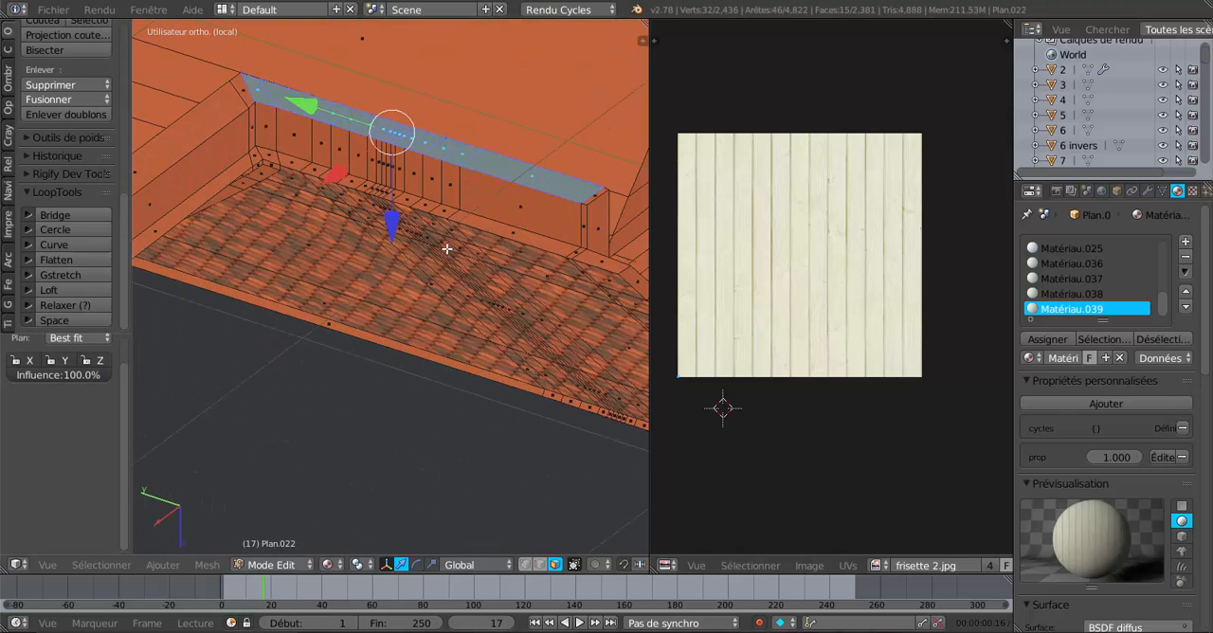
key("a")
left_click_drag(281, 145, 499, 196)
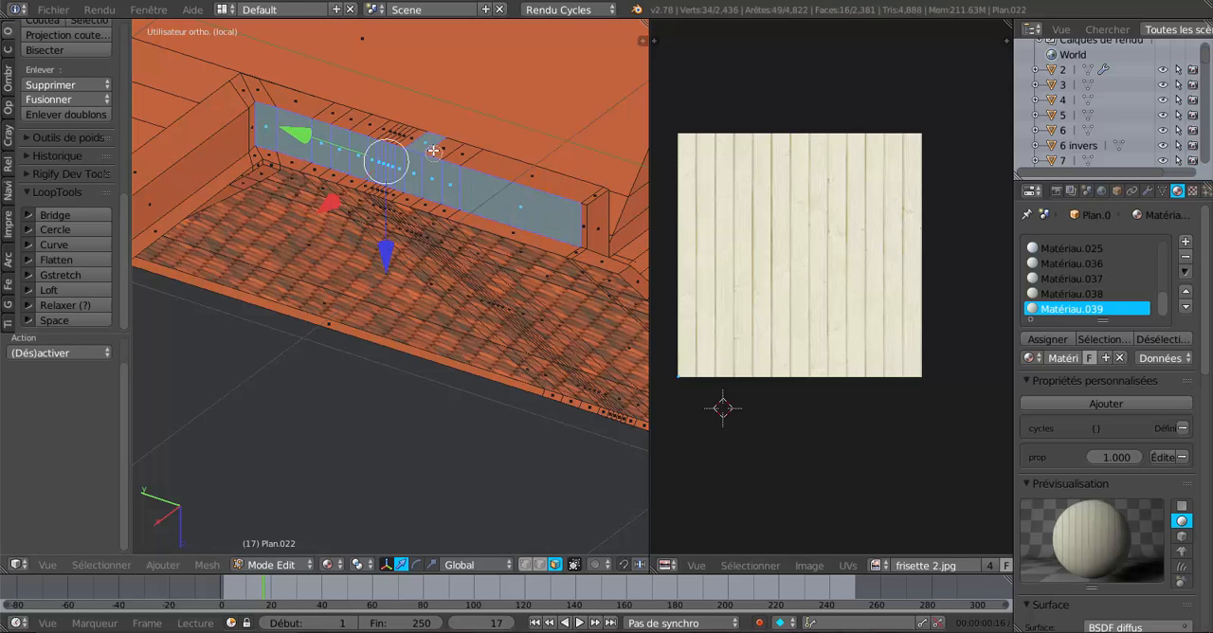
middle_click_drag(413, 125, 442, 138)
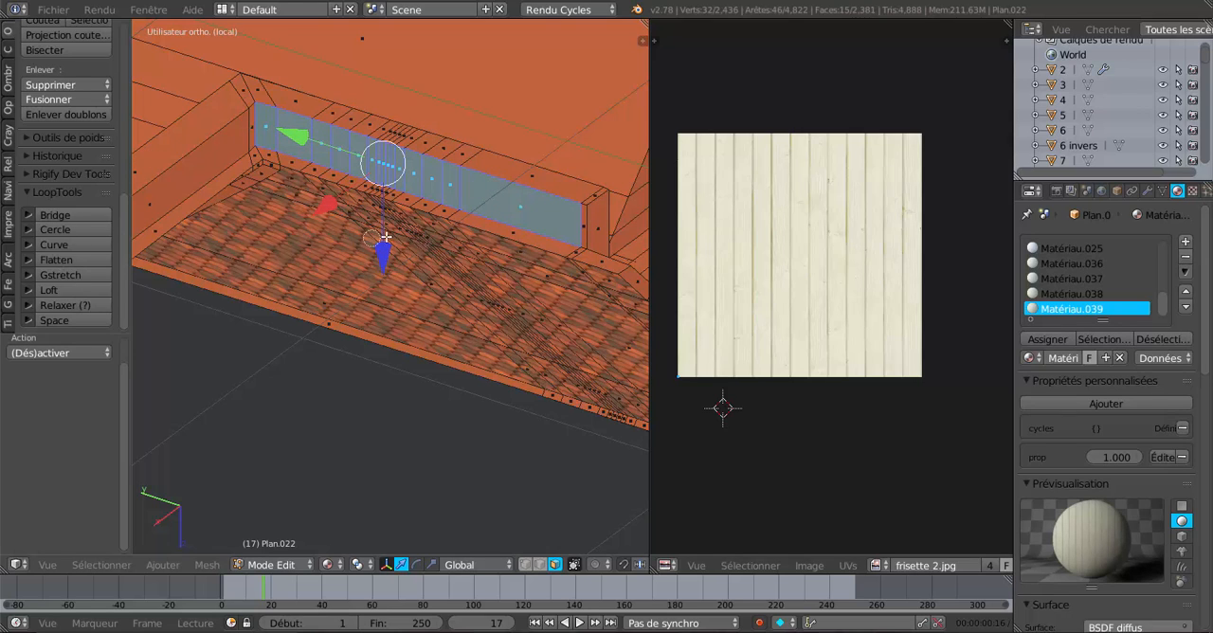
left_click(69, 260)
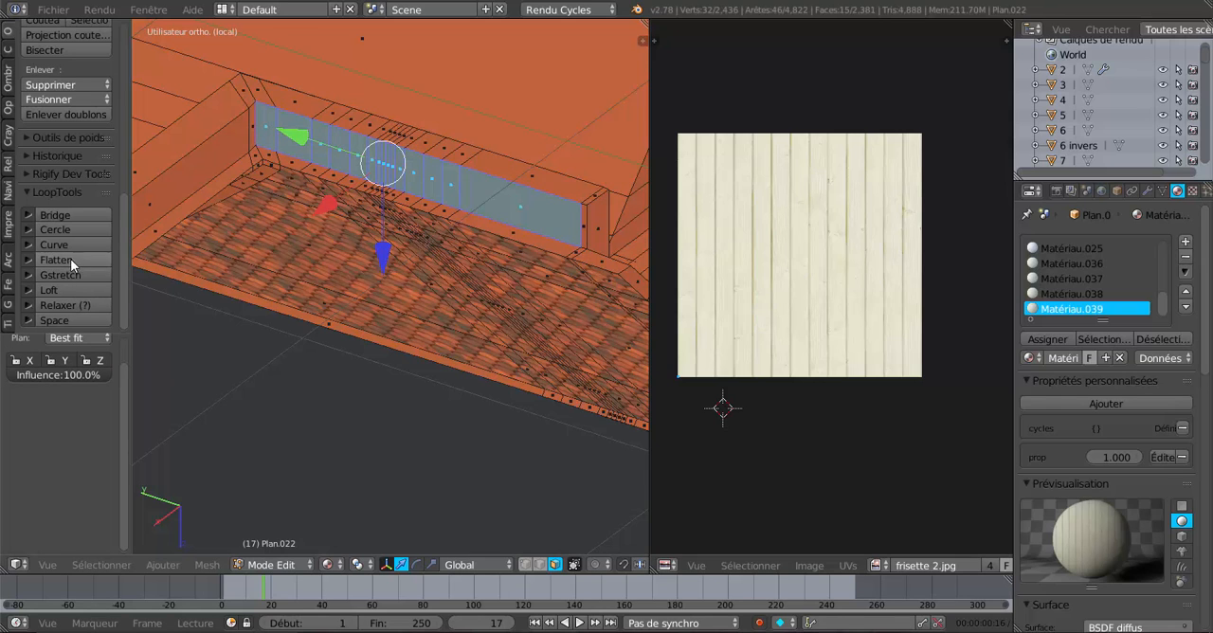
Select the whole underside strip from the inner corner to the panelled overhang, including both end faces, and view it from below.
middle_click_drag(378, 237, 419, 295)
right_click(212, 135)
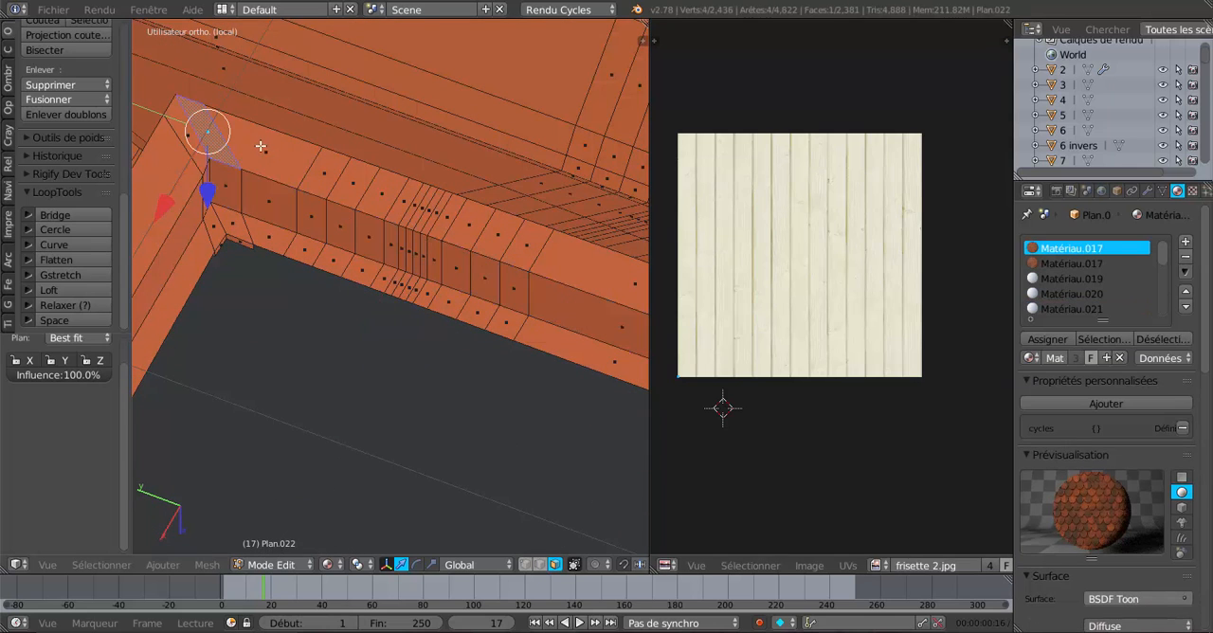
right_click(272, 157, "shift")
scroll(349, 186, "down", 2)
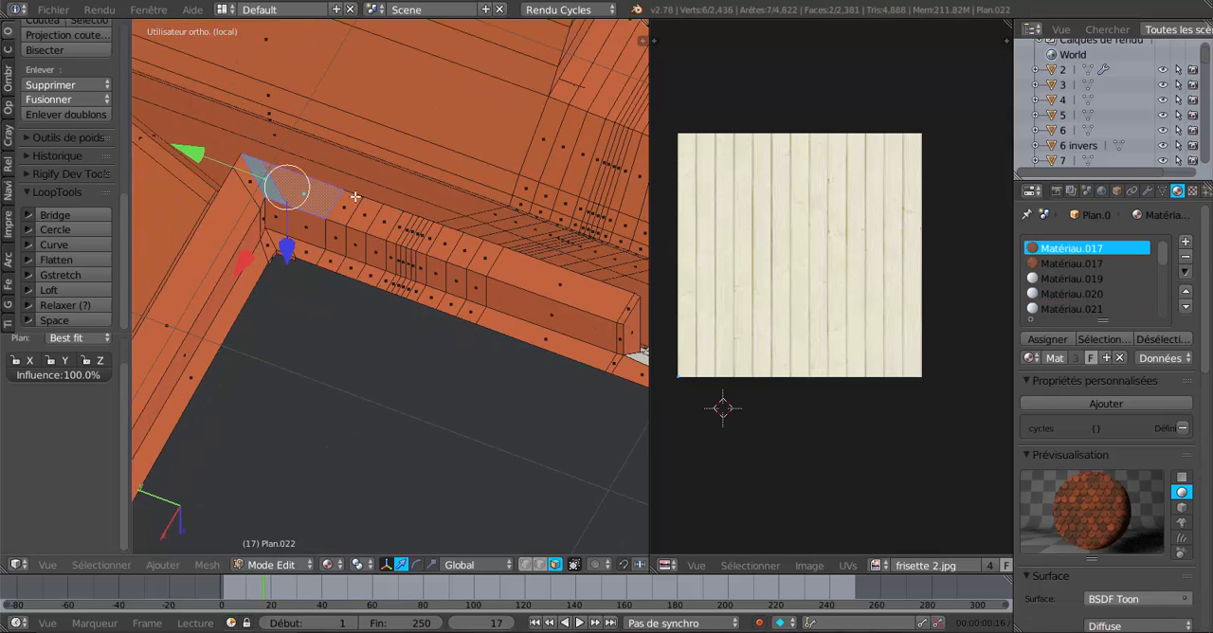
key("x")
key("Escape")
left_click_drag(350, 216, 476, 252)
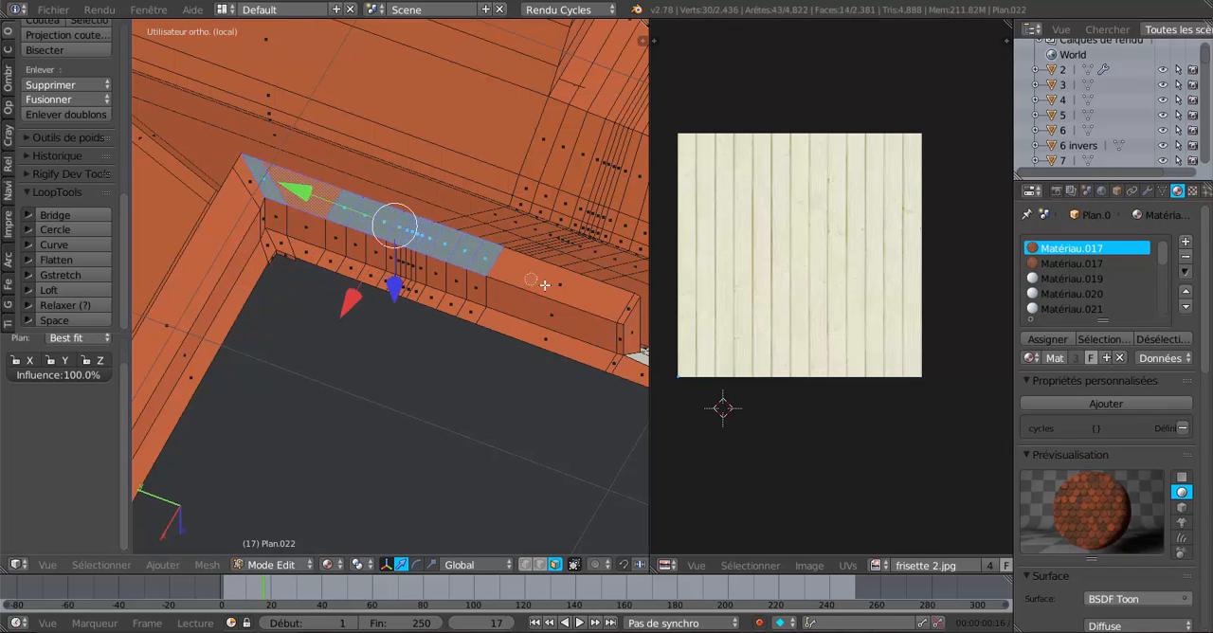
right_click(622, 307, "ctrl")
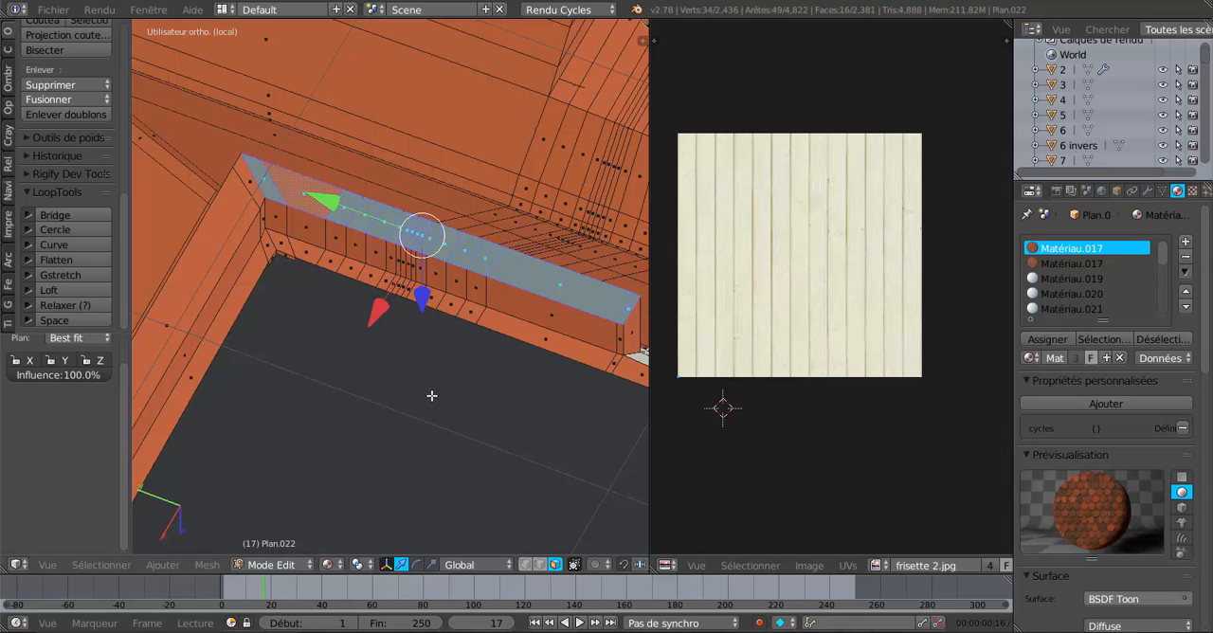
key("ctrl+KP_7")
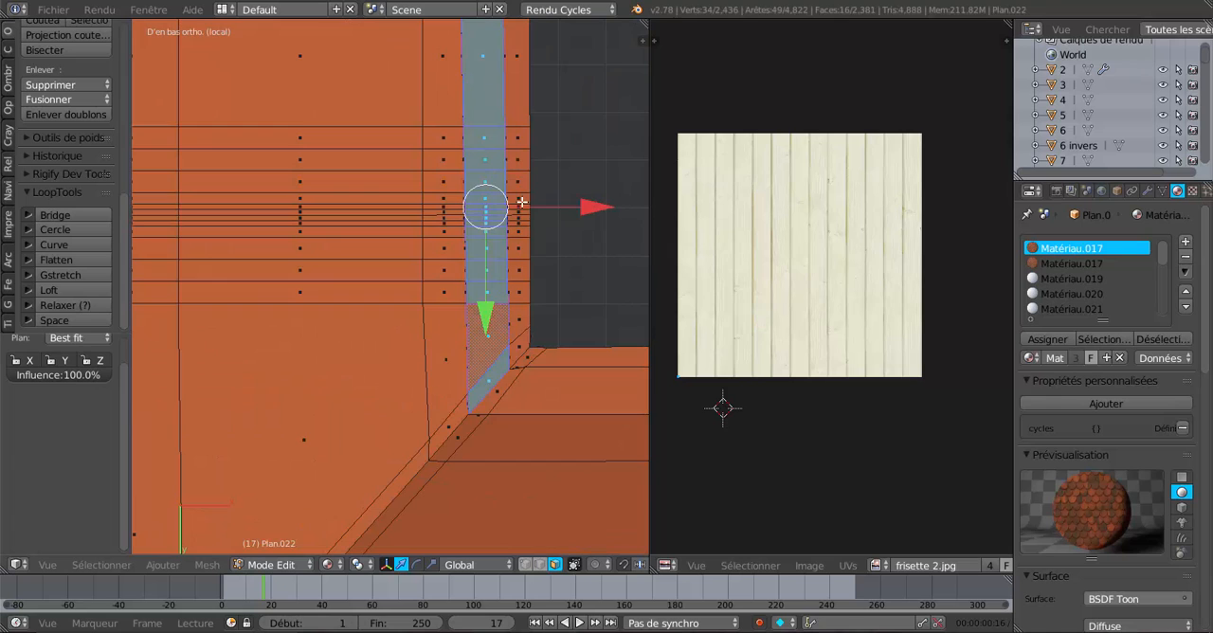
middle_click_drag(521, 202, 506, 347, "shift")
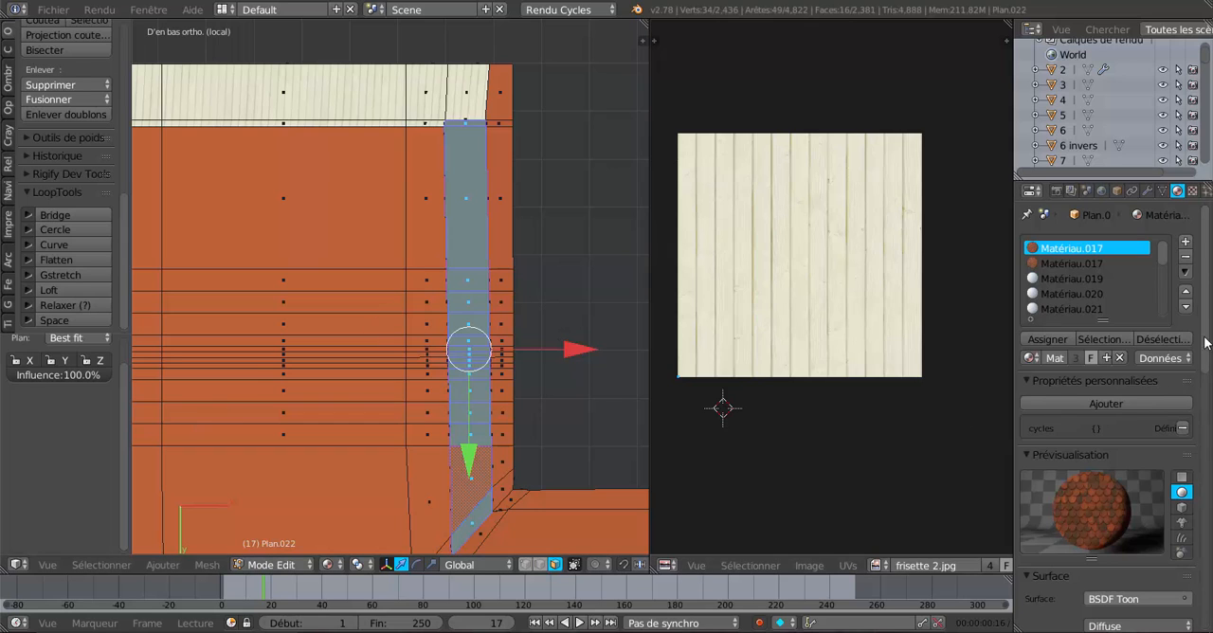
Add a new material to the roof with frisette 2.jpg as its colour image texture, mapped by UV coordinates.
left_click(1185, 244)
left_click(1111, 357)
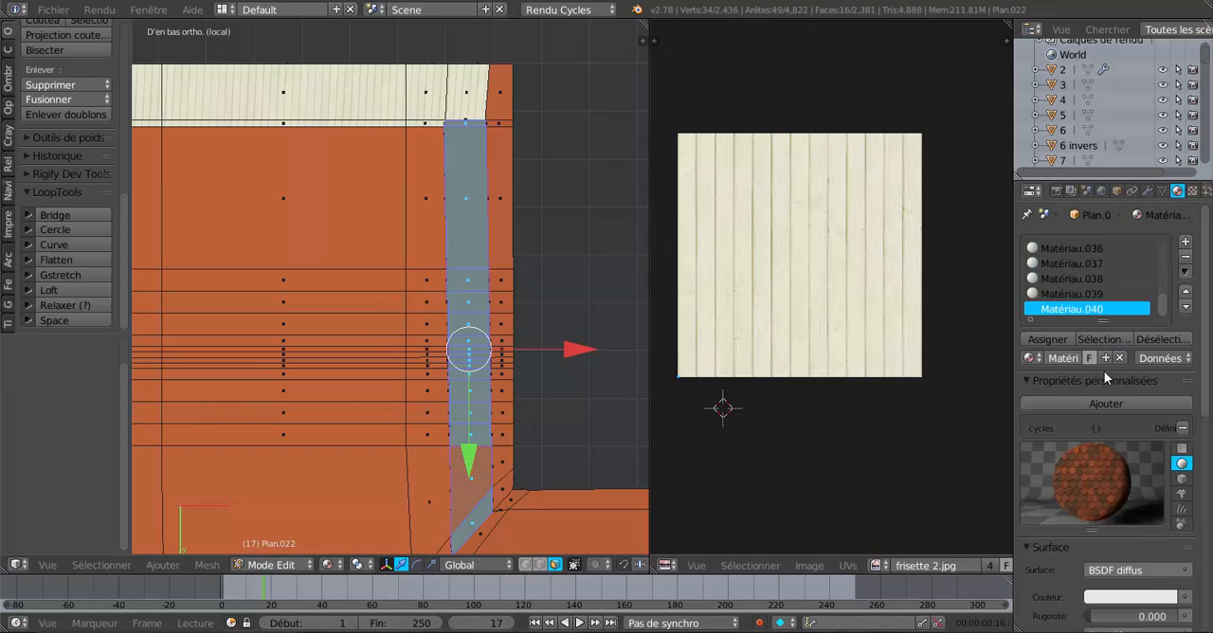
scroll(1094, 529, "down", 4)
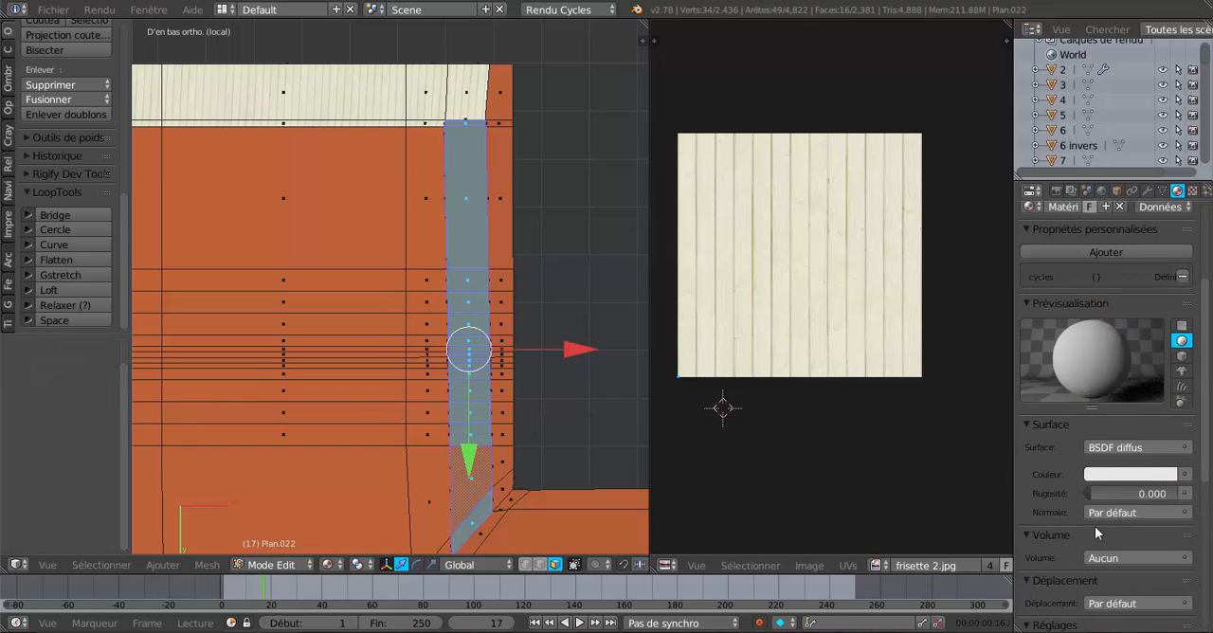
left_click(1184, 475)
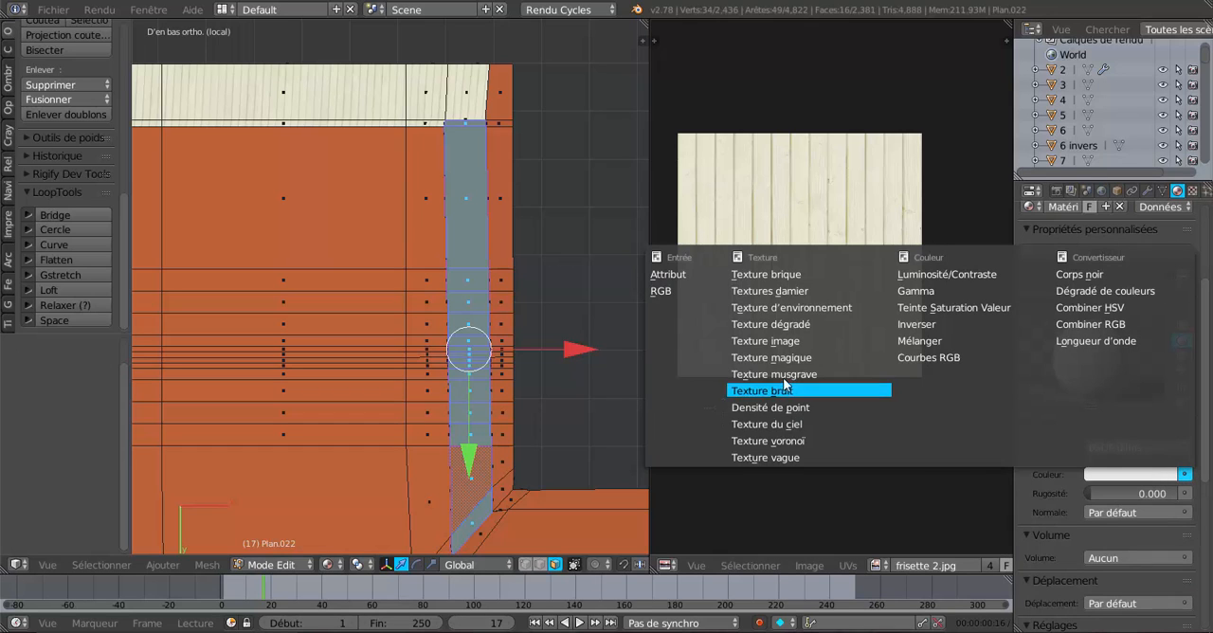
left_click(766, 341)
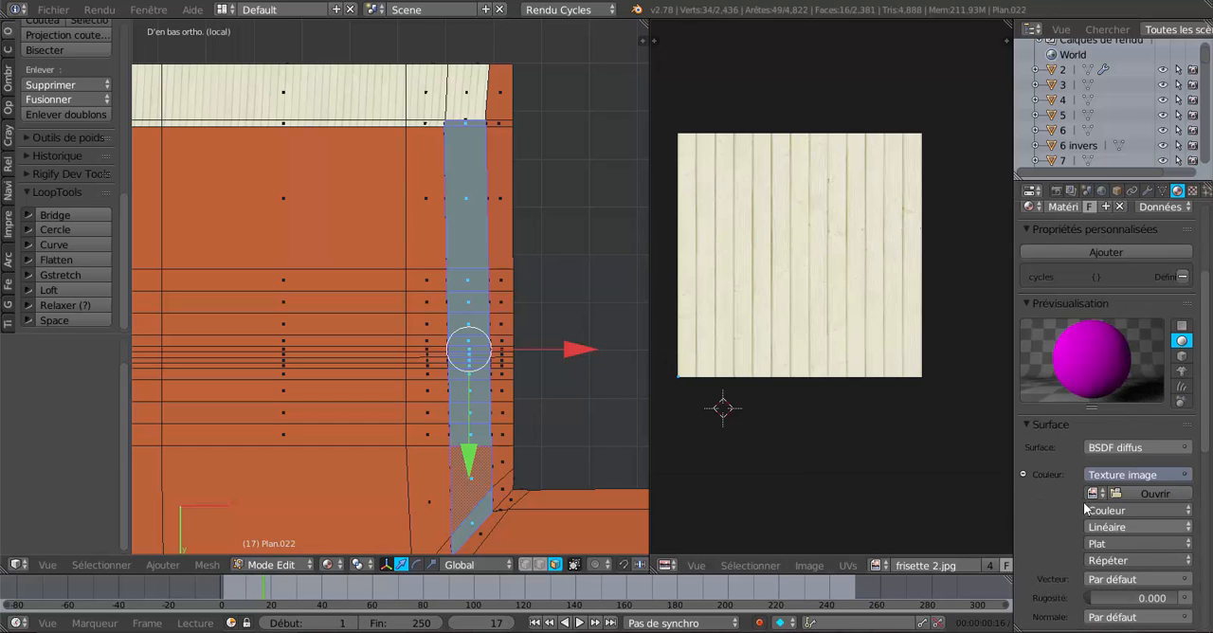
left_click(1093, 494)
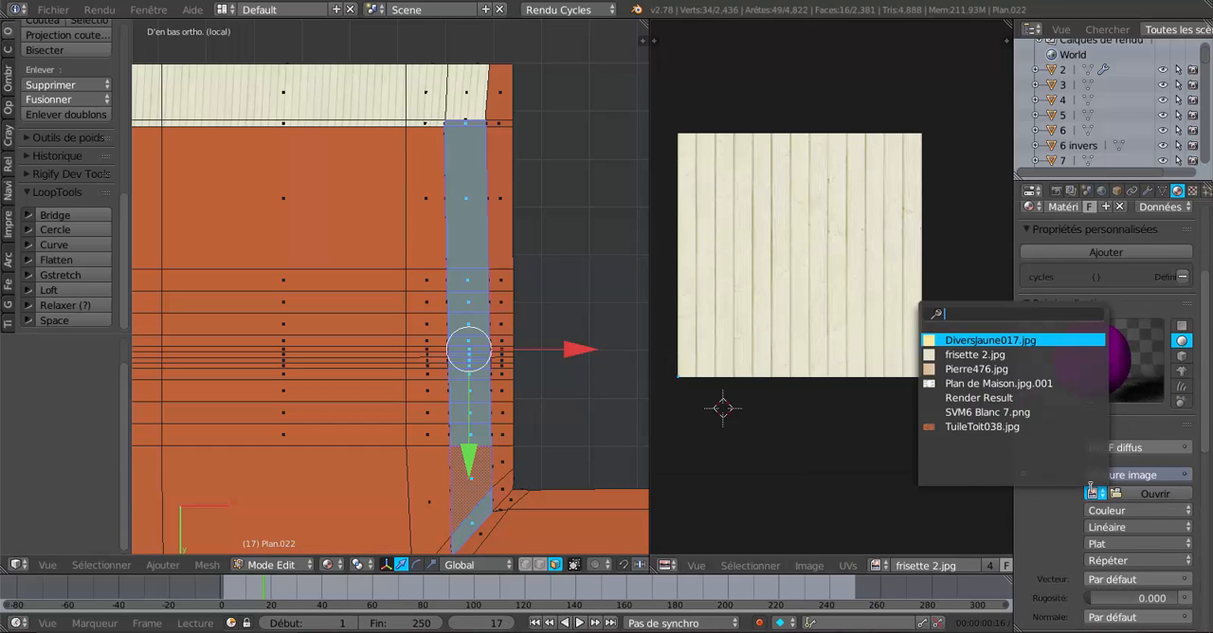
left_click(973, 357)
scroll(1051, 452, "down", 5)
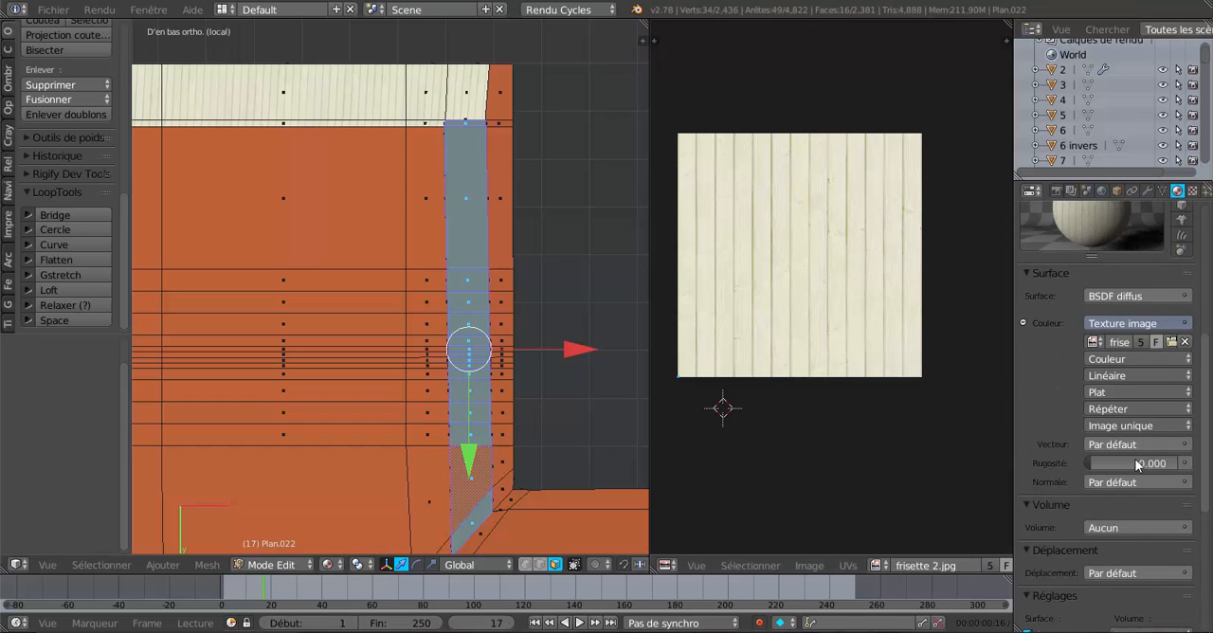
left_click(1107, 445)
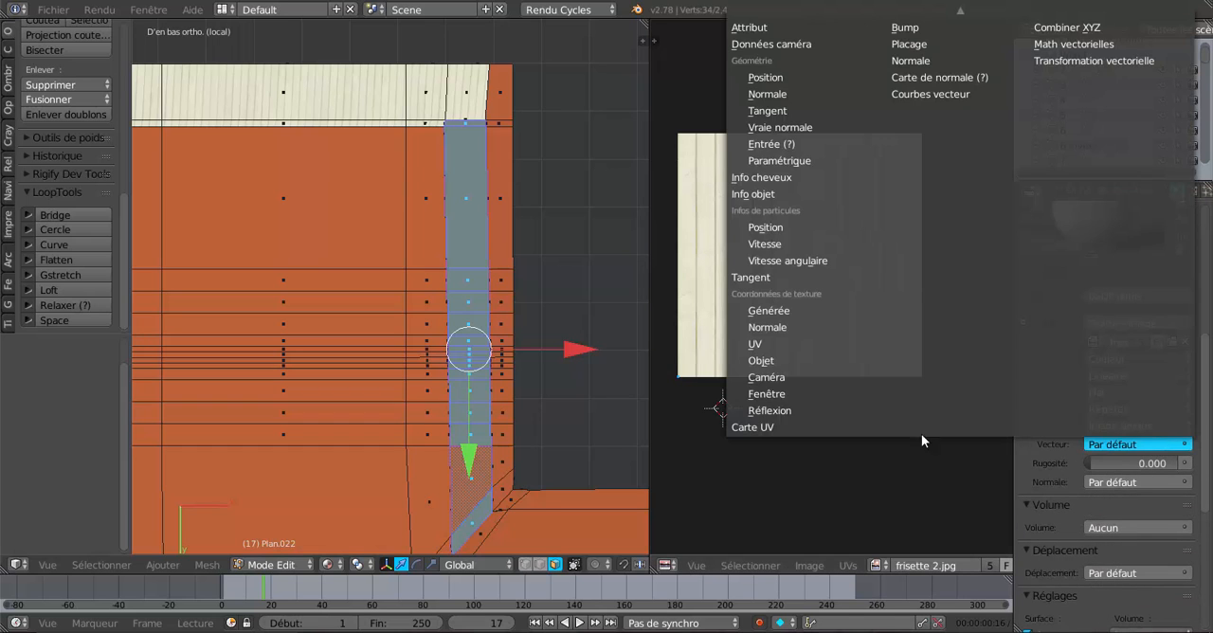
left_click(781, 345)
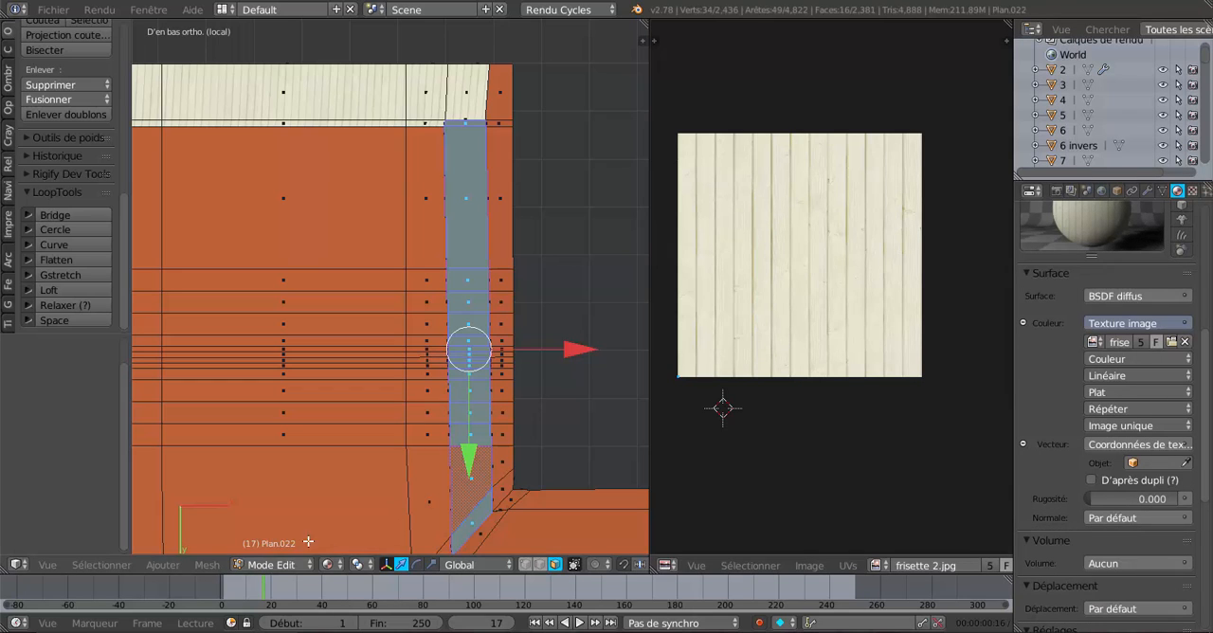
Unwrap the selected underside strip and assign the new wood-panelling material to its faces.
left_click(208, 565)
mouse_move(226, 445)
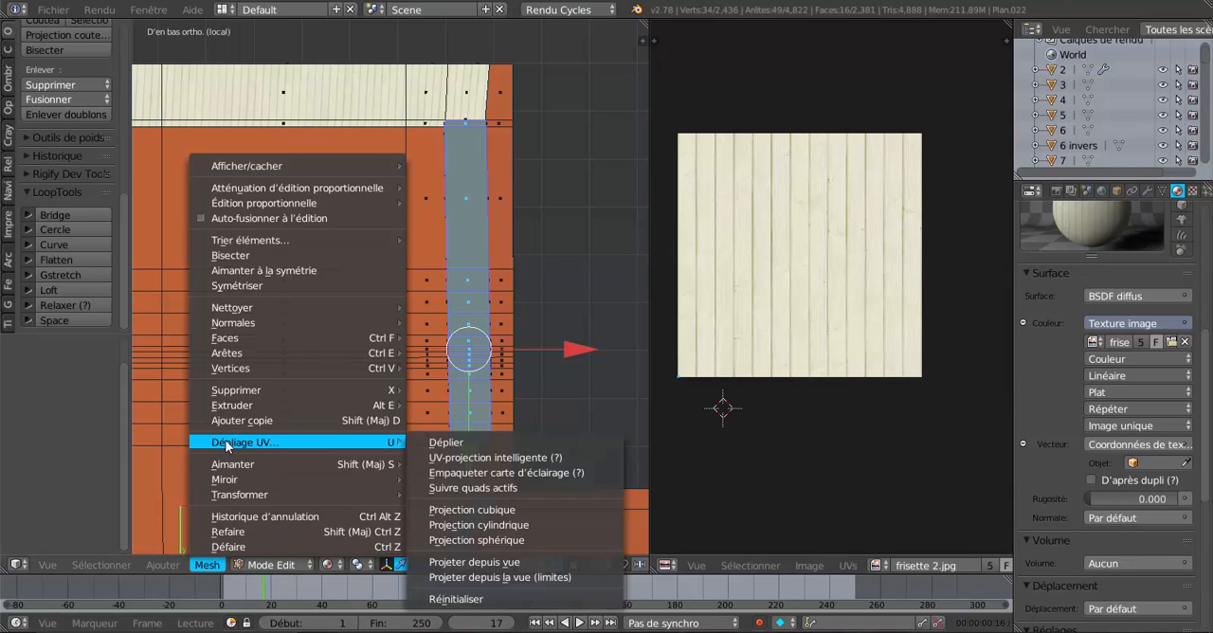
left_click(449, 443)
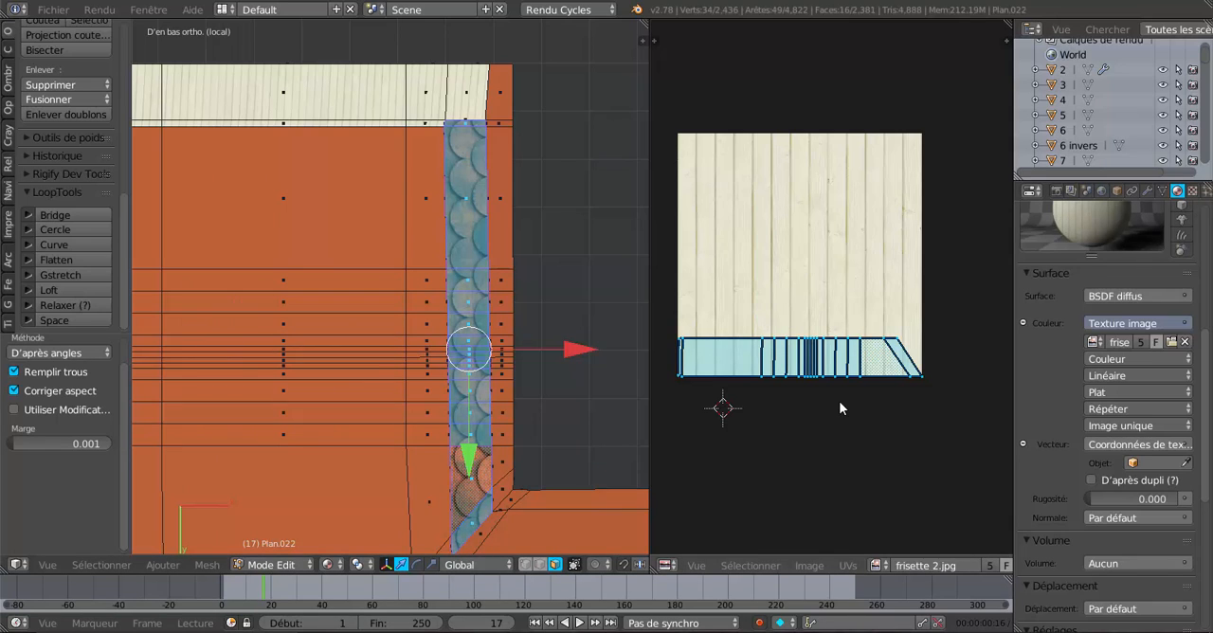
scroll(810, 248, "up", 2)
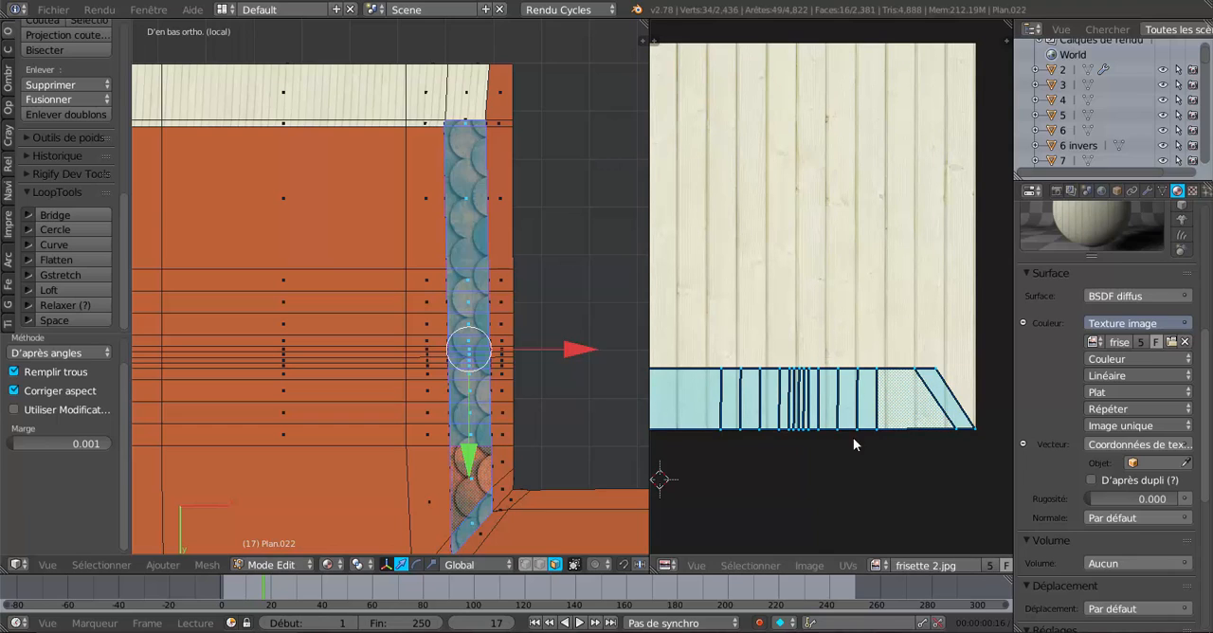
scroll(850, 400, "down", 1)
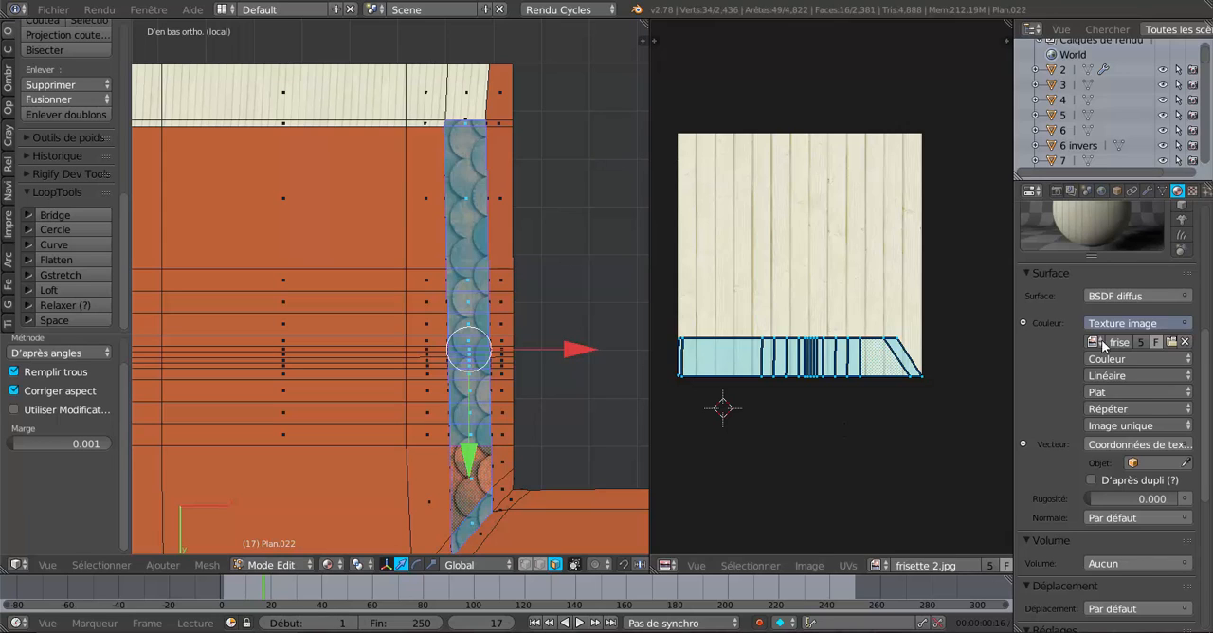
scroll(1107, 321, "up", 3)
scroll(1107, 351, "up", 4)
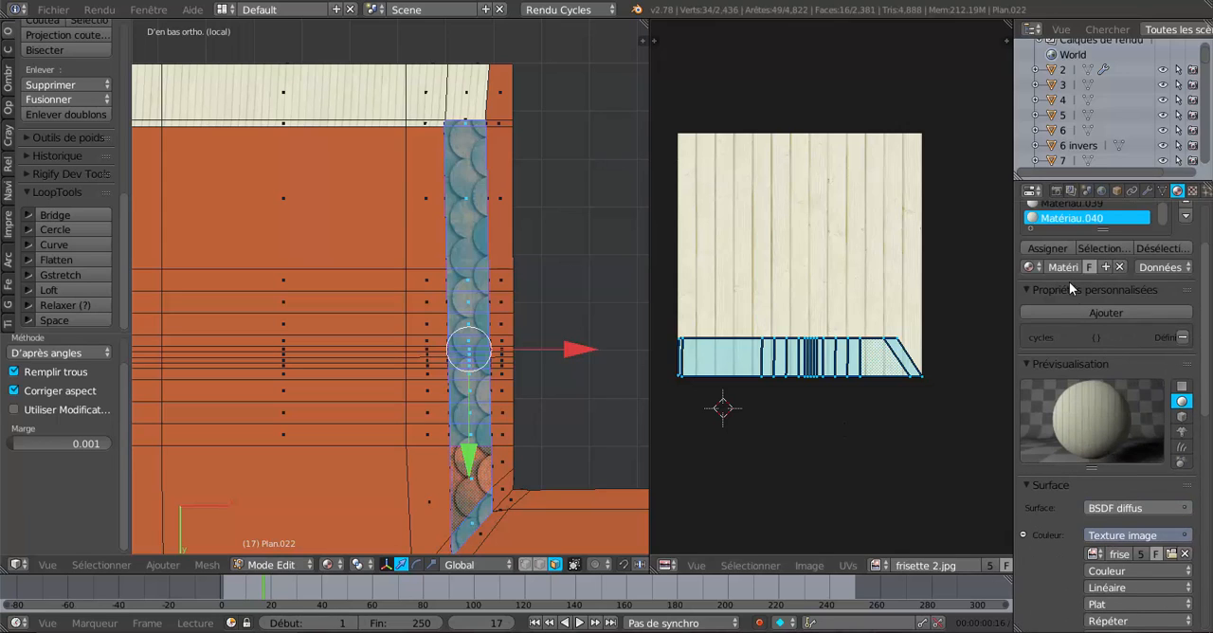
left_click(1055, 248)
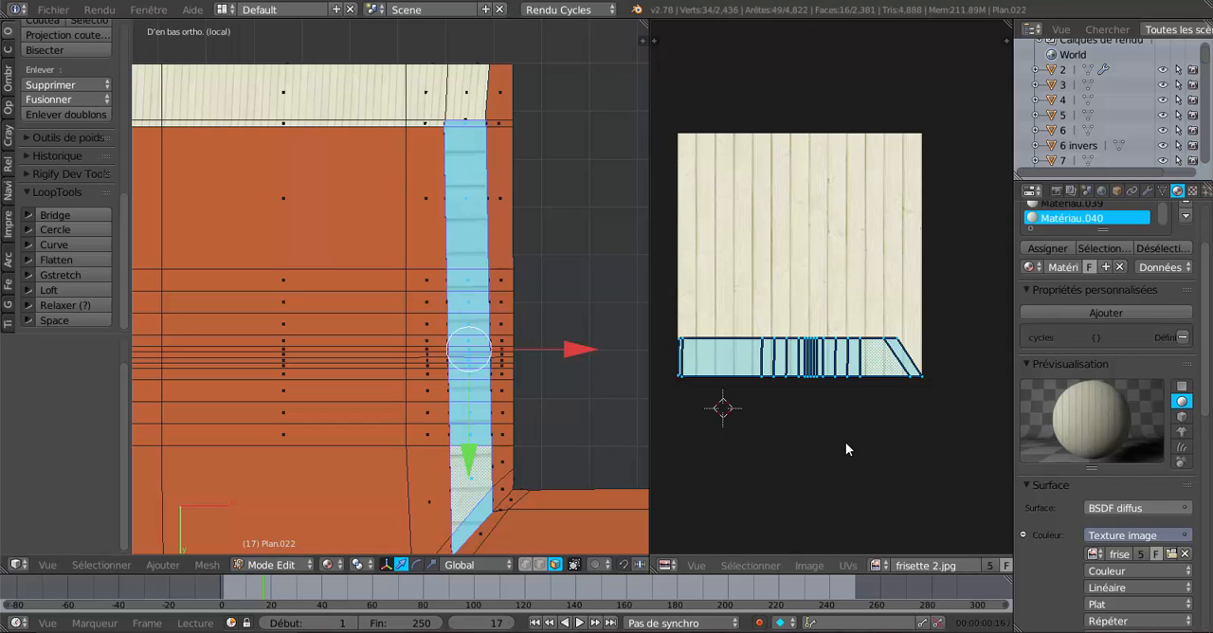
Stretch the strip's UV layout along X by a factor of about 3.06.
scroll(588, 402, "down", 2)
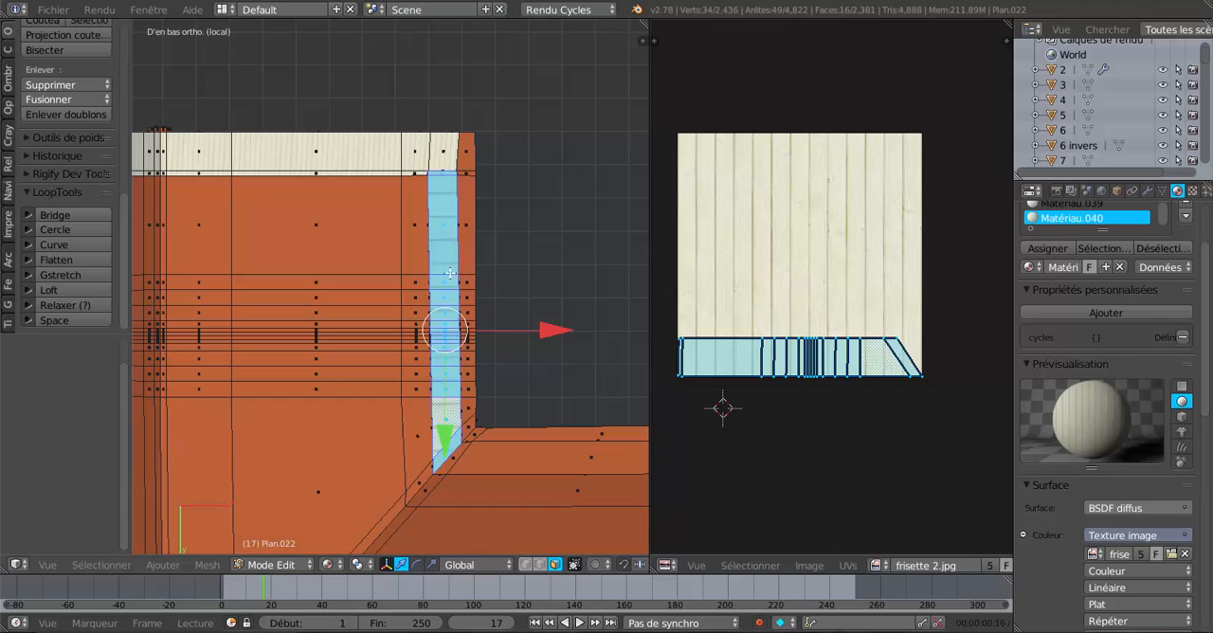
middle_click_drag(401, 271, 306, 344)
scroll(390, 358, "up", 2)
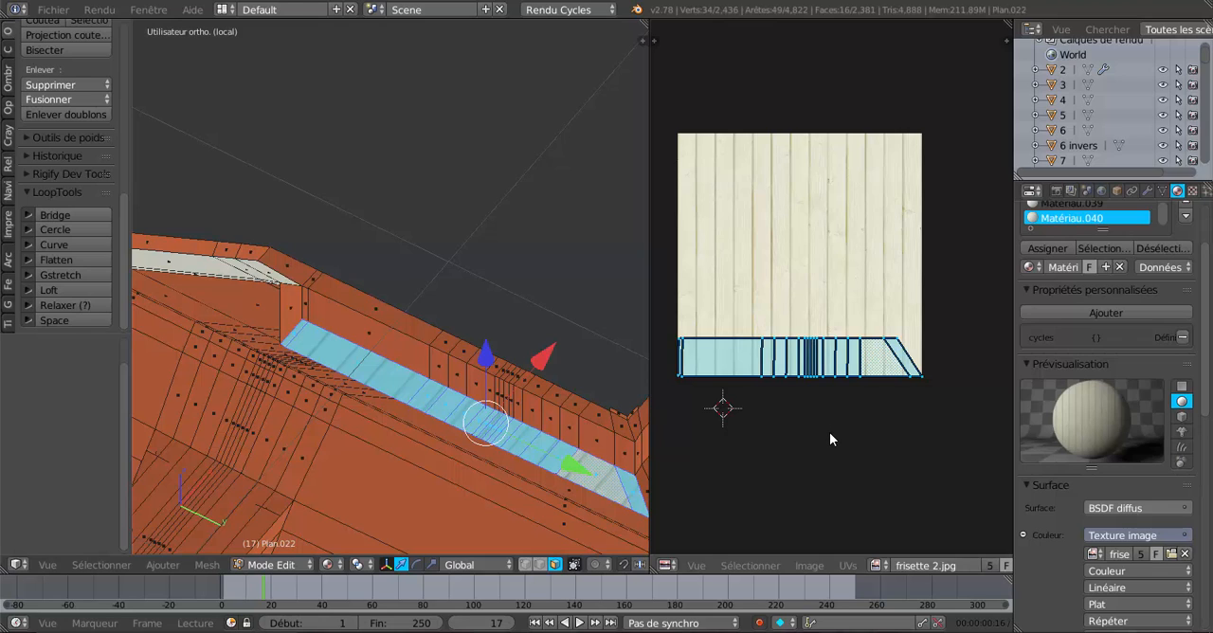
key("s")
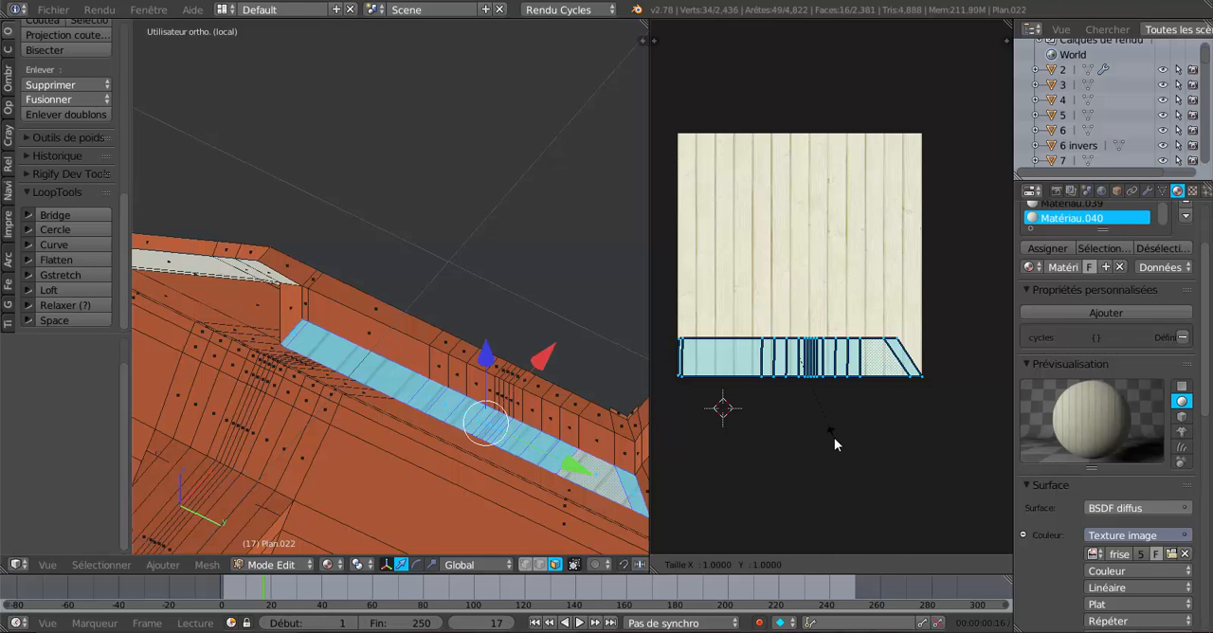
key("x")
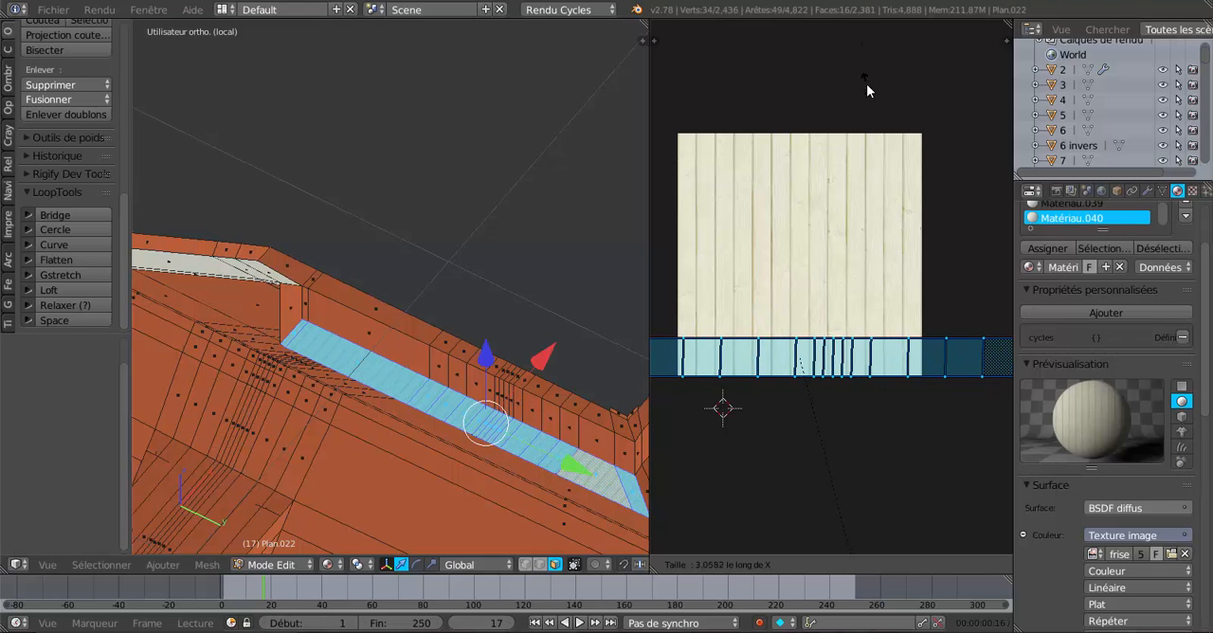
left_click(866, 84)
Compare the strip's boards with the adjoining overhang and scale its UV layout along X by a further 1.54.
middle_click_drag(509, 175, 555, 352)
scroll(574, 77, "up", 2)
scroll(558, 236, "up", 2)
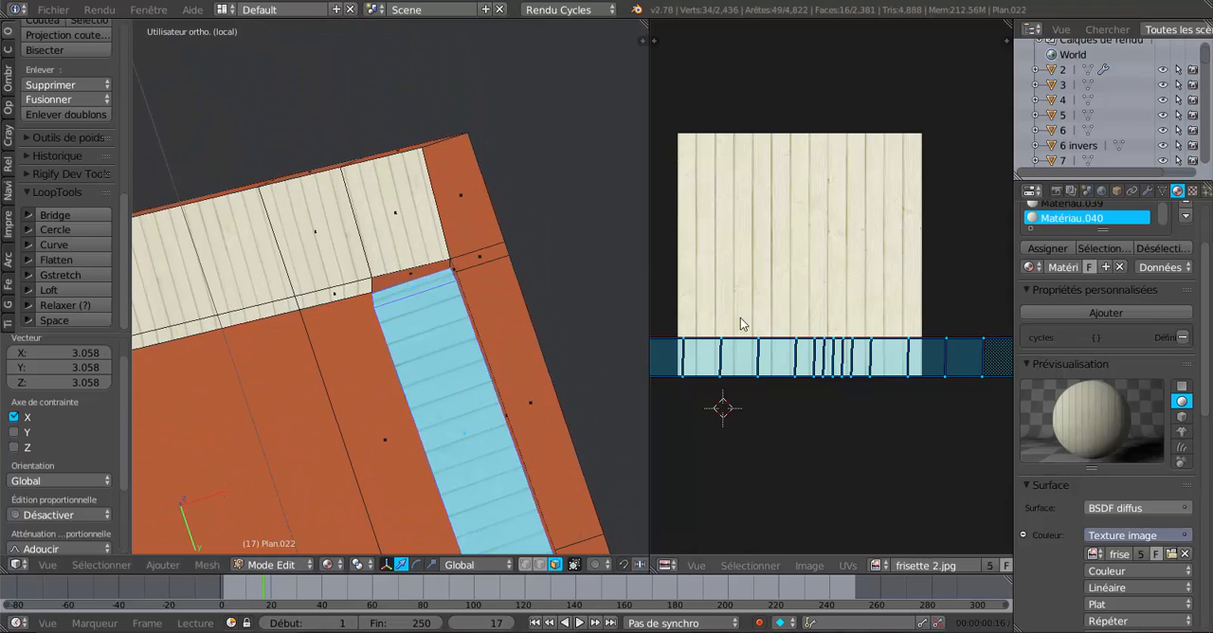
key("s")
right_click(818, 372)
key("s")
key("x")
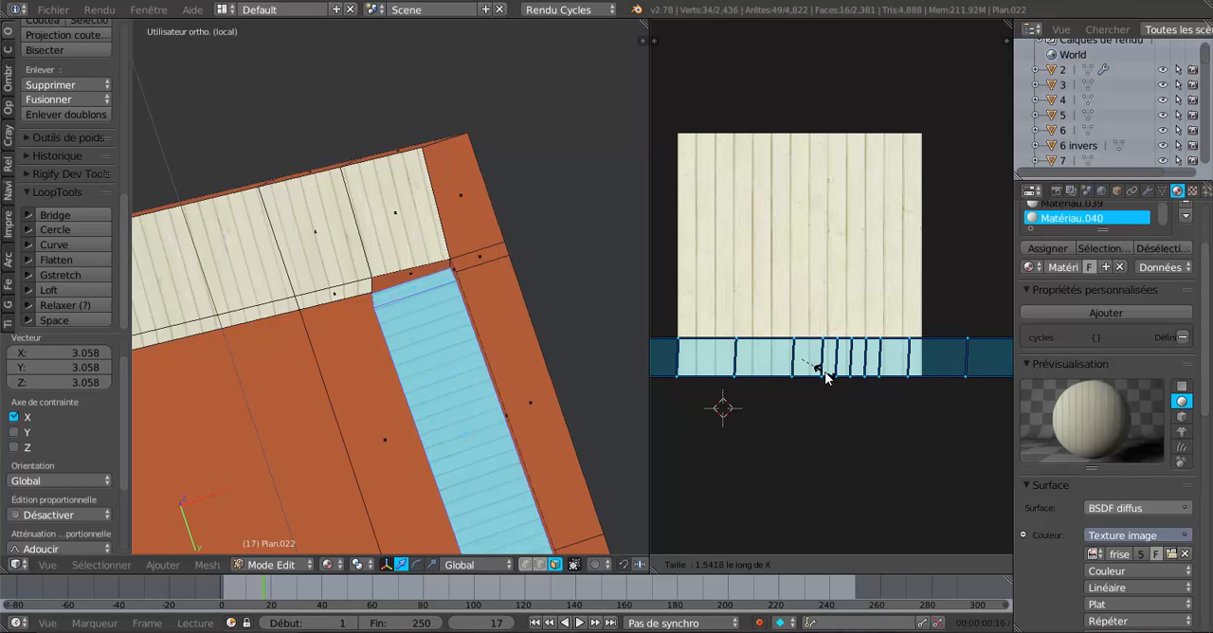
left_click(825, 376)
Examine the board width on the strip against the neighbouring panelled overhang and the UV layout.
scroll(492, 352, "down", 2)
mouse_move(450, 321)
middle_mouse_down()
mouse_move(470, 366)
mouse_move(466, 331)
middle_mouse_up()
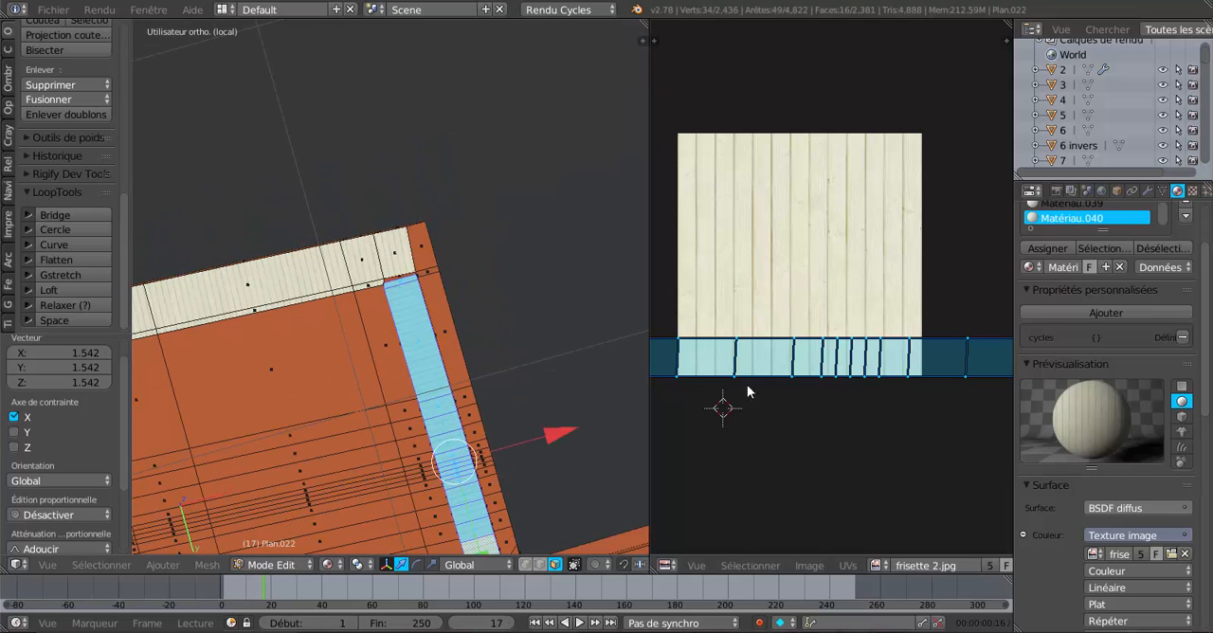
scroll(832, 368, "down", 4)
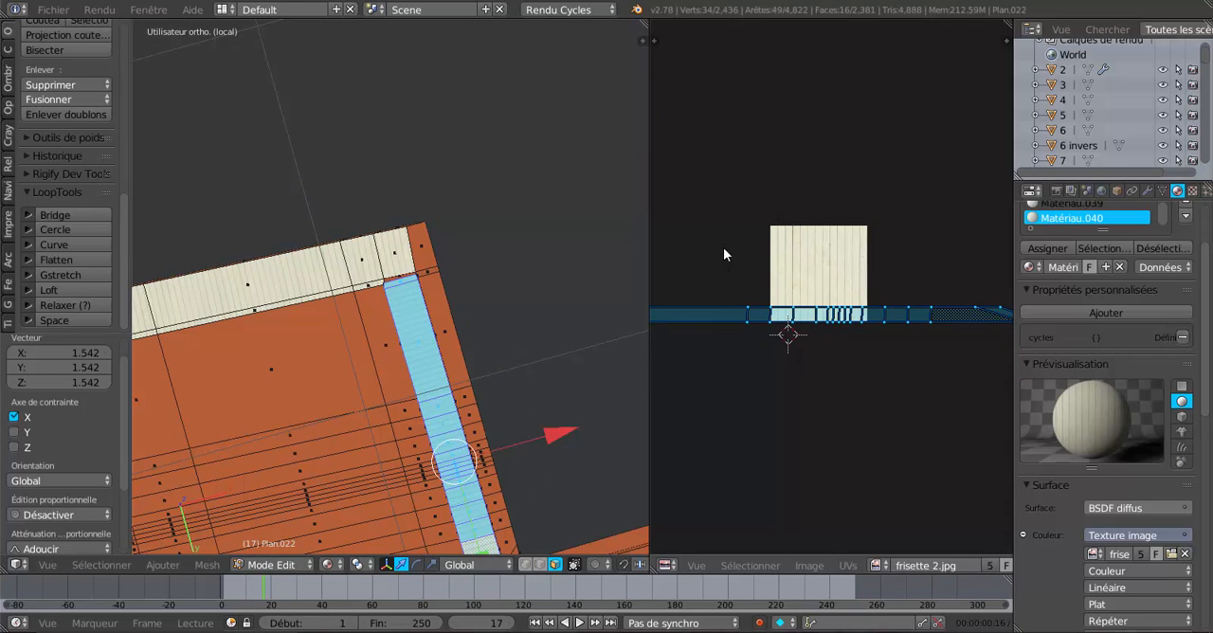
scroll(861, 283, "up", 4)
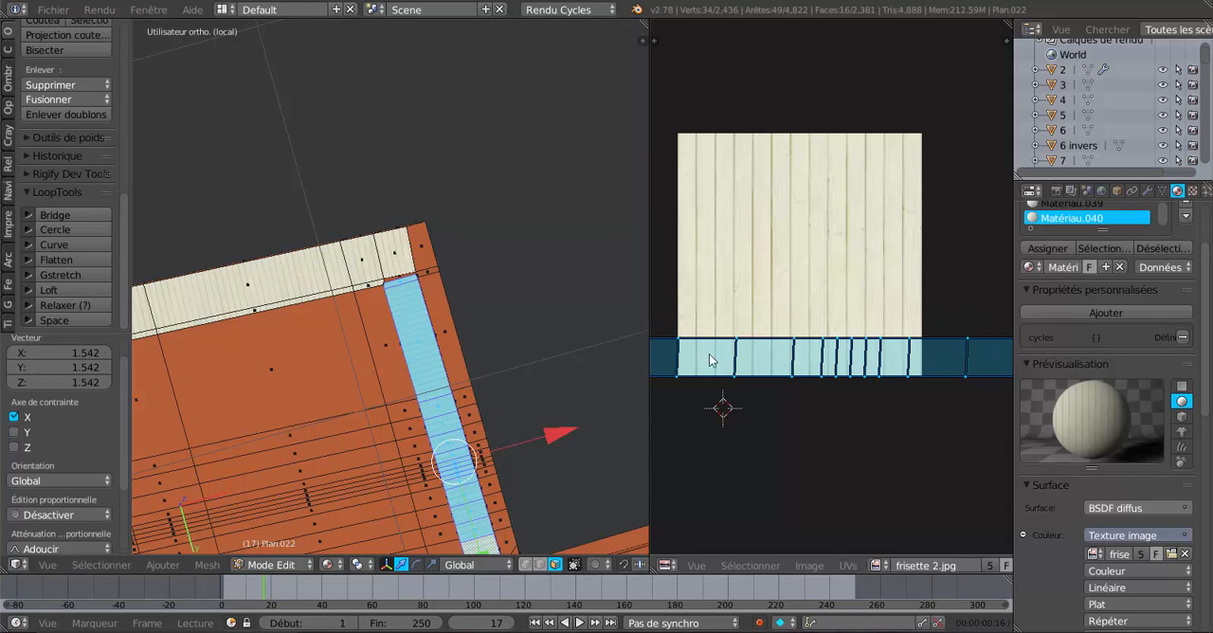
scroll(710, 358, "up", 3)
scroll(523, 369, "up", 4)
scroll(519, 369, "down", 5)
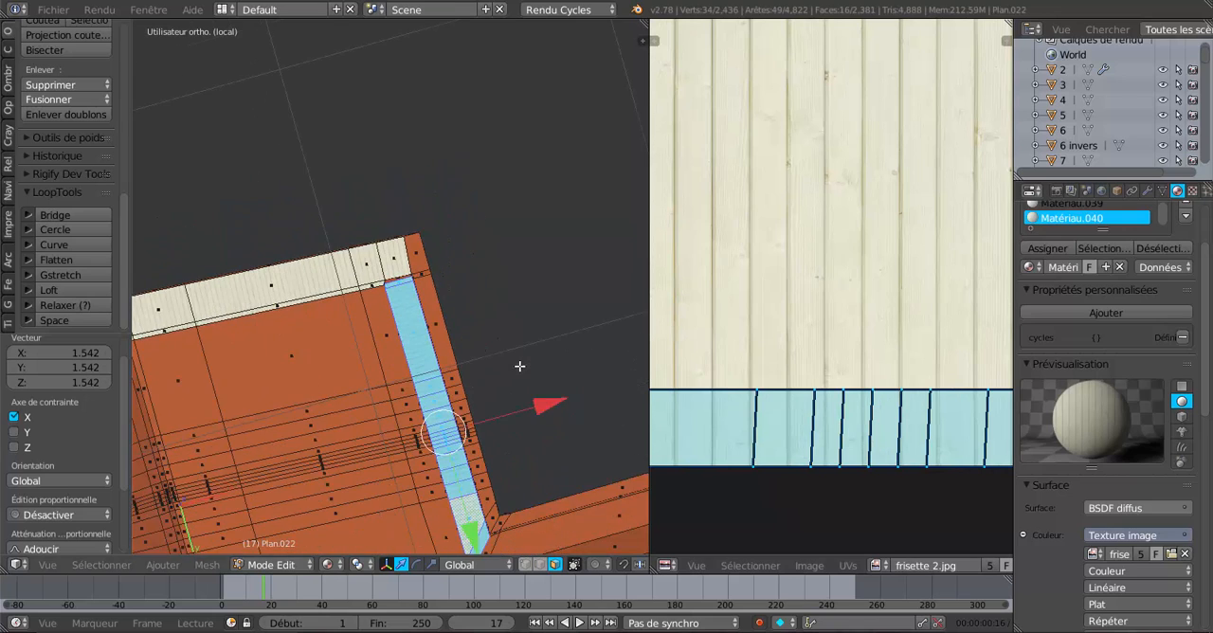
Replace the selection with the adjoining underside strip, from the inner corner face through the row of narrow faces to the long face.
scroll(498, 392, "up", 5)
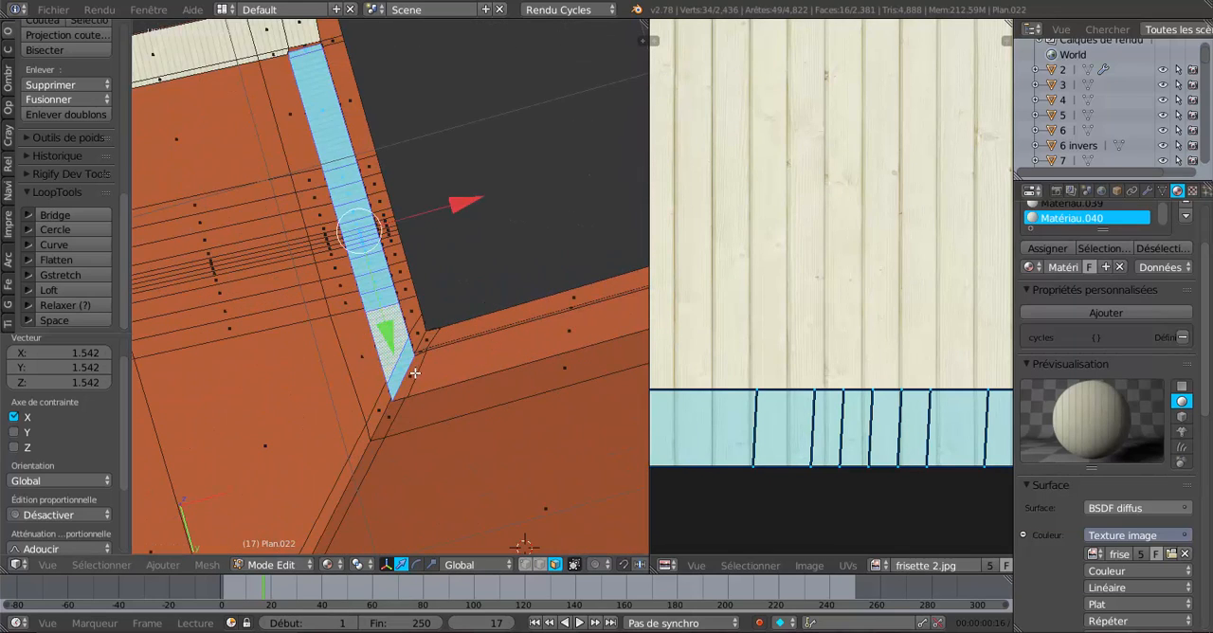
right_click(414, 372)
right_click(468, 357, "shift")
middle_click_drag(468, 357, 279, 355)
scroll(291, 349, "down", 4)
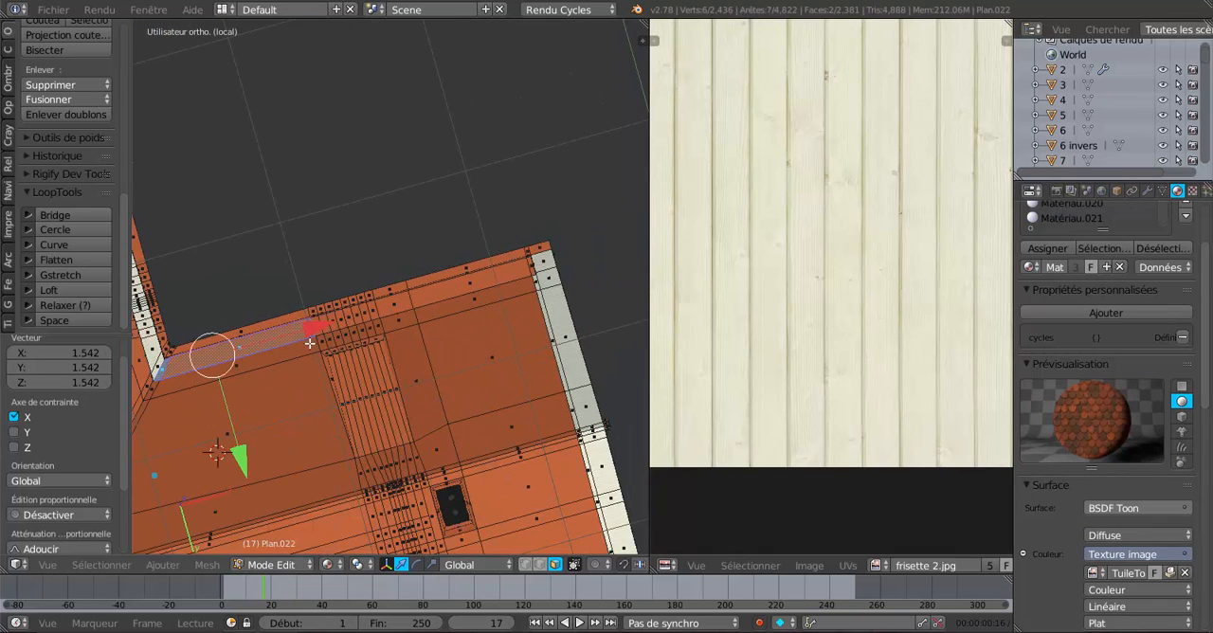
scroll(348, 337, "up", 4)
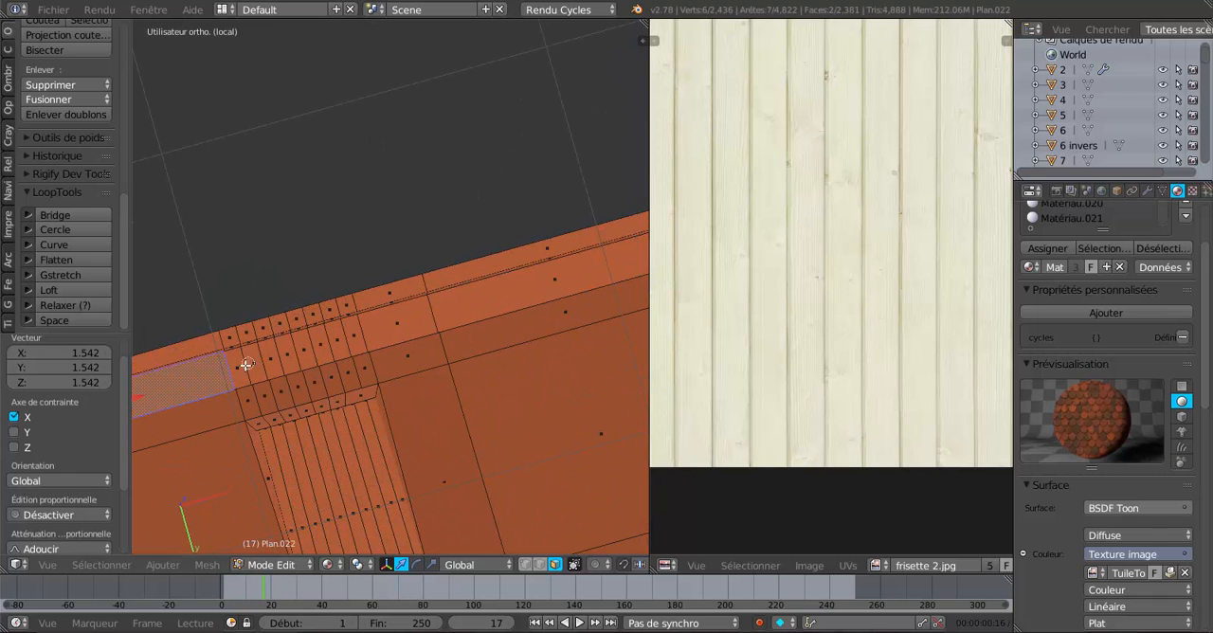
left_click_drag(244, 366, 443, 320)
left_click(299, 355)
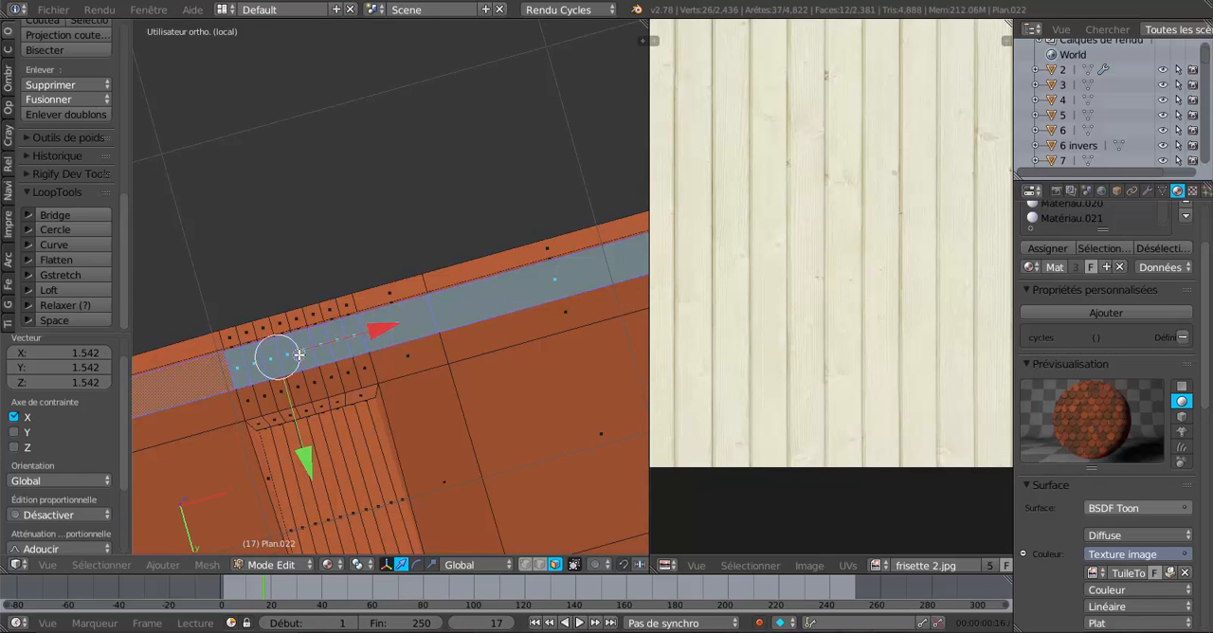
right_click(374, 331)
Add the small end face beside the panelled overhang to the strip selection.
scroll(379, 331, "down", 3)
scroll(379, 331, "down", 1)
middle_click_drag(495, 311, 429, 320, "shift")
scroll(331, 343, "up", 4)
scroll(429, 319, "up", 3)
right_click(429, 341, "shift")
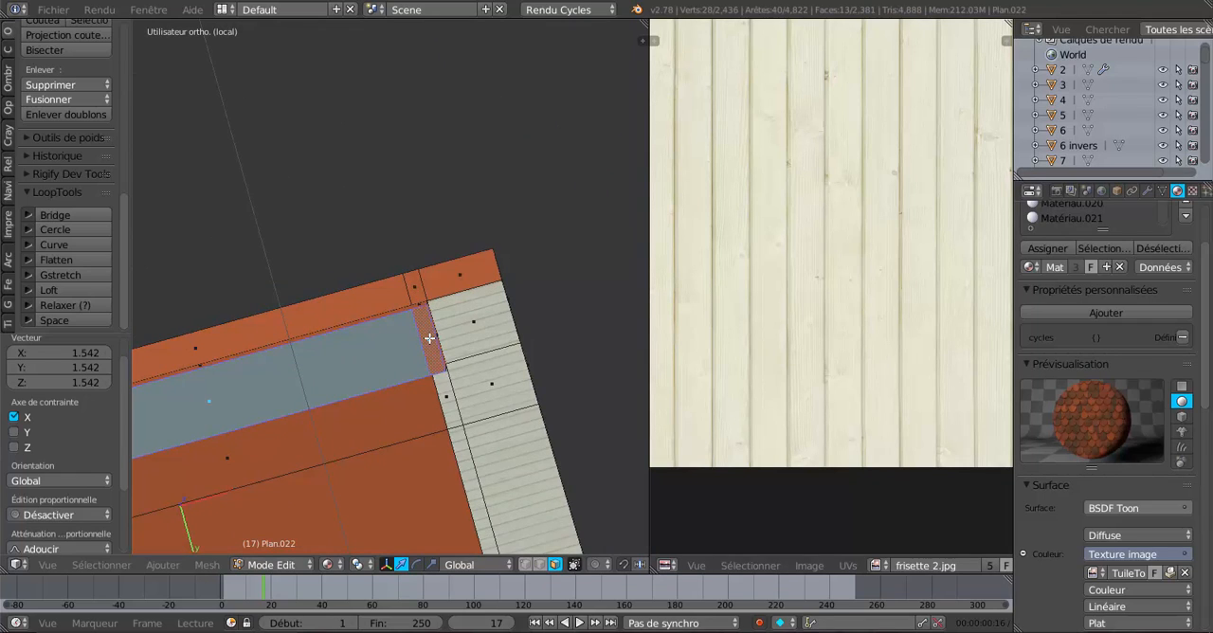
Check the selected underside strip from end to end and add a new material in its own slot for it.
scroll(441, 293, "down", 2)
scroll(424, 258, "down", 2)
middle_click_drag(454, 308, 423, 346)
middle_click_drag(392, 392, 510, 313, "shift")
scroll(404, 351, "up", 4)
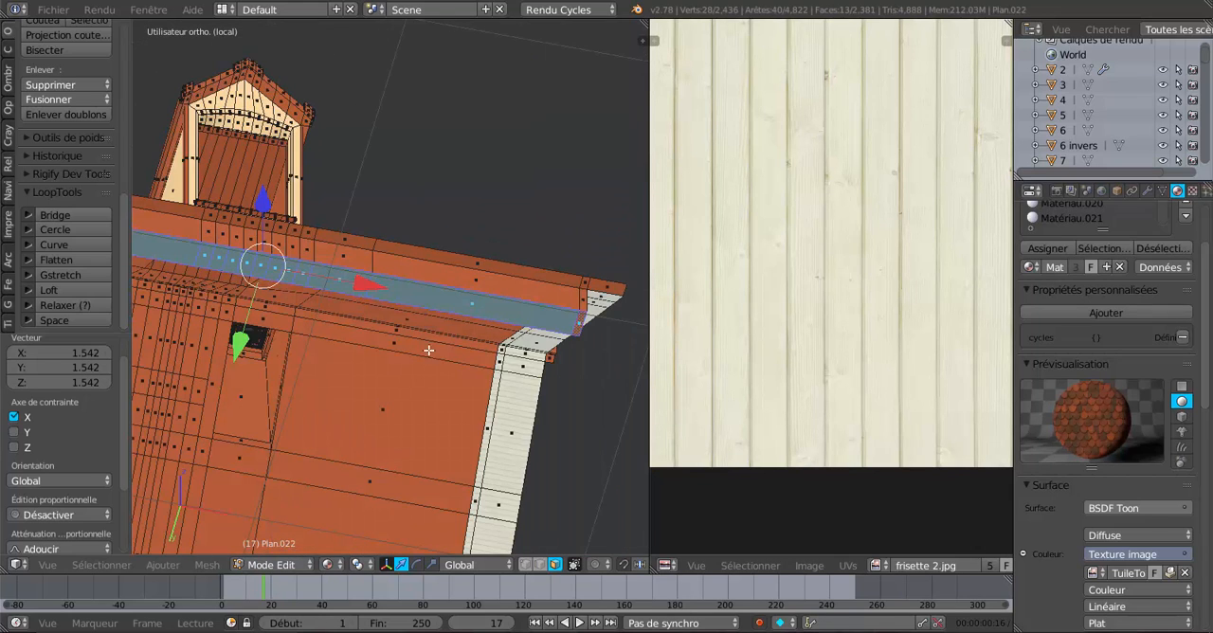
middle_click_drag(428, 351, 461, 373)
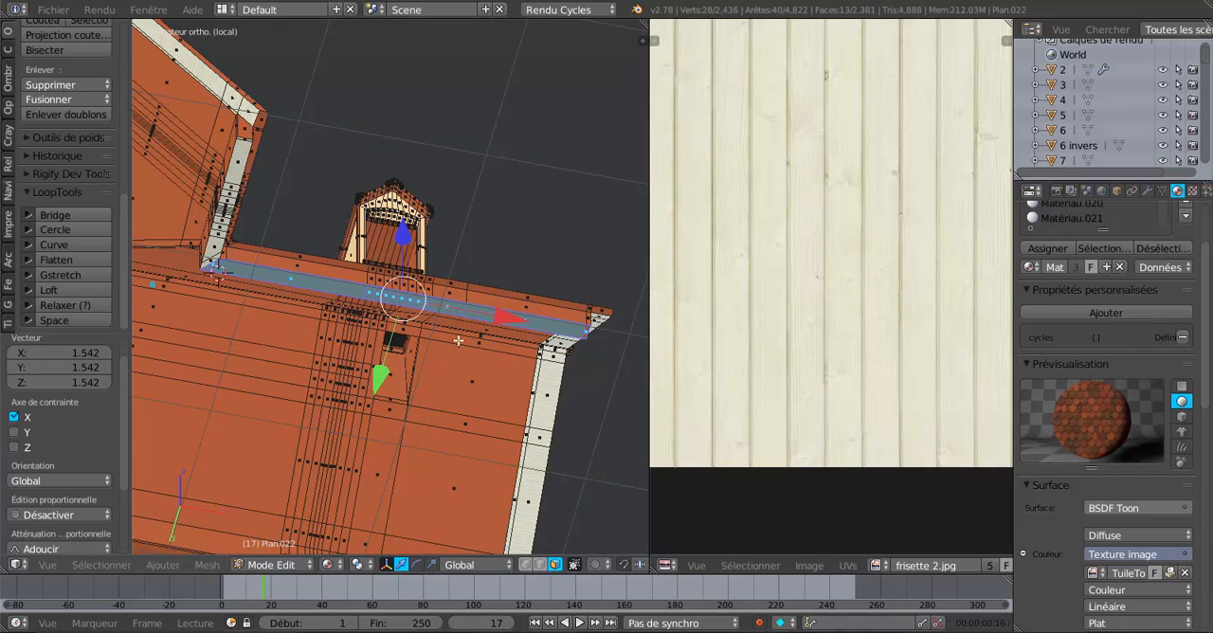
scroll(1210, 283, "up", 2)
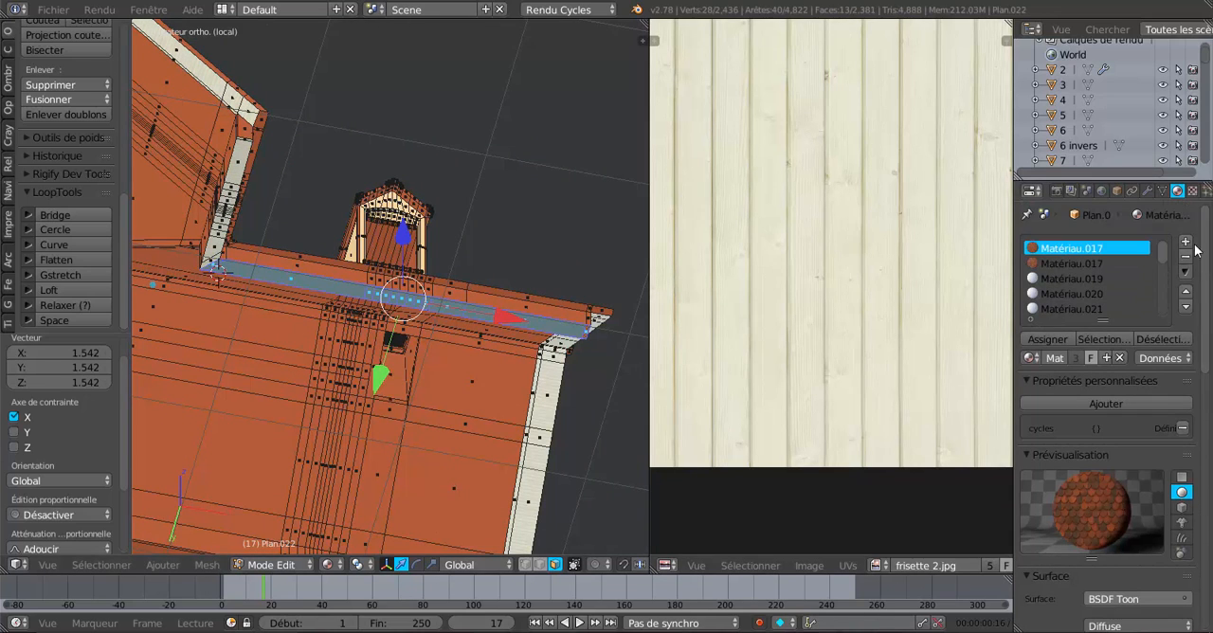
left_click(1184, 243)
left_click(1126, 357)
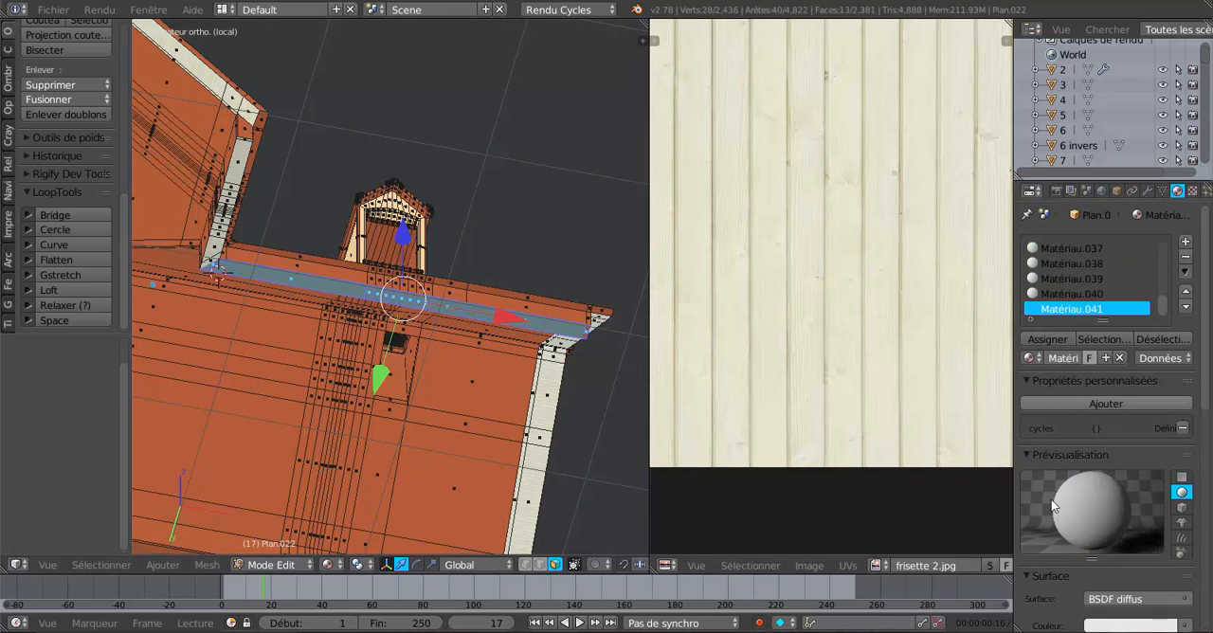
Use the image texture frisette 2.jpg as the new diffuse material's colour.
scroll(1054, 507, "down", 4)
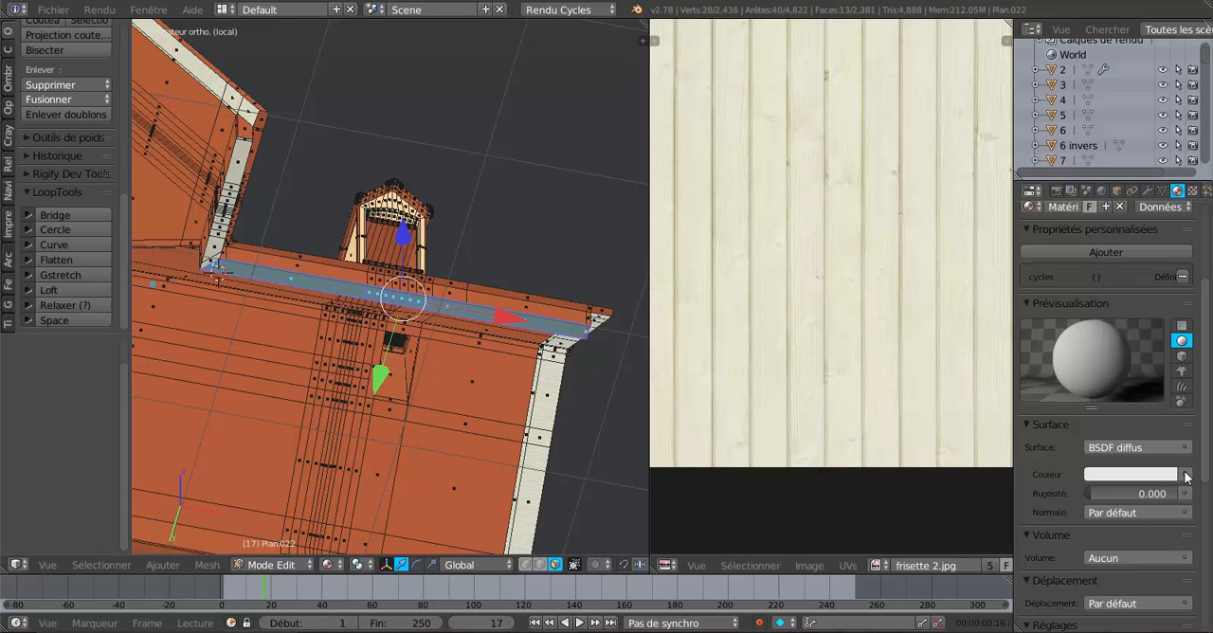
left_click(1185, 475)
left_click(792, 345)
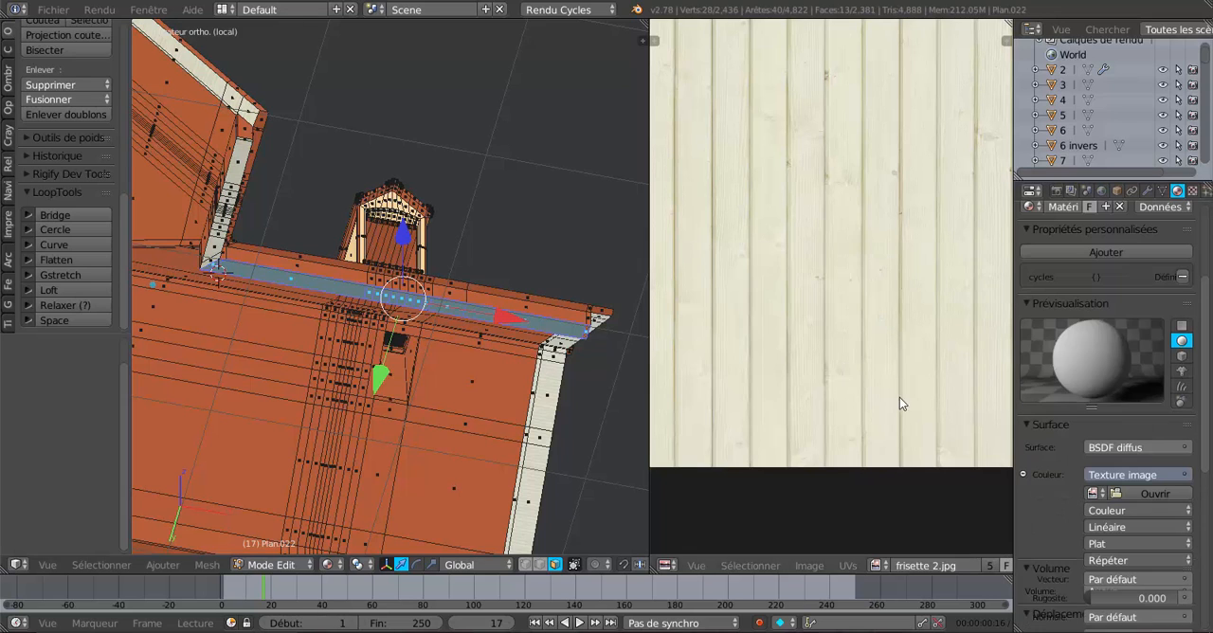
left_click(1093, 493)
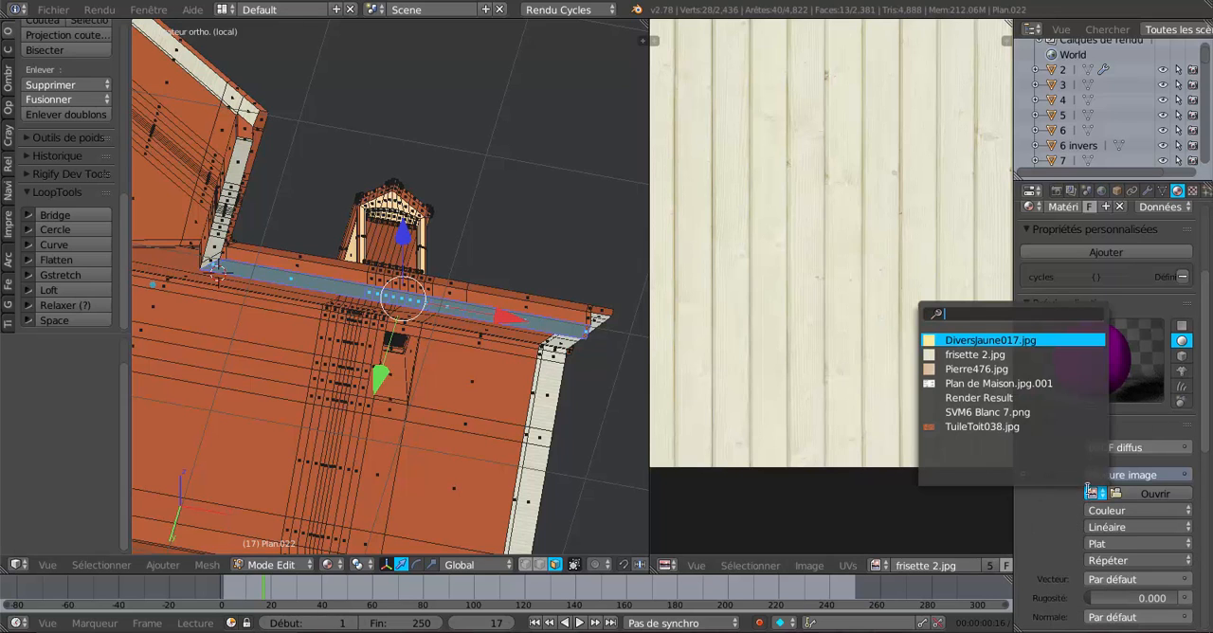
left_click(973, 355)
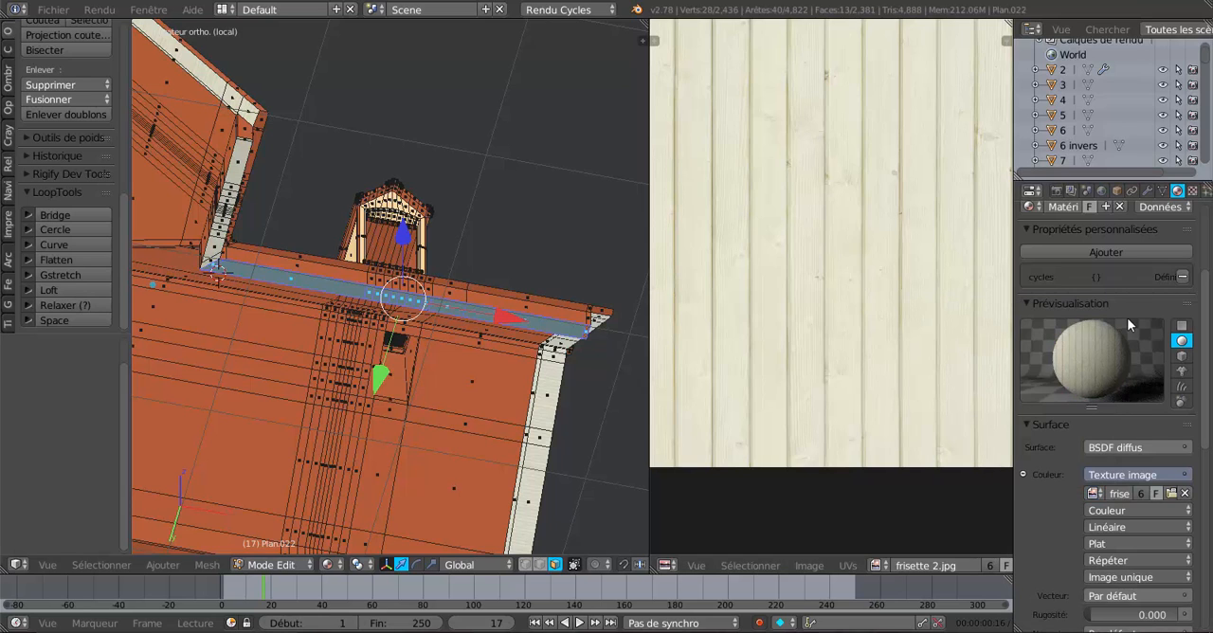
Assign the new material to the selected strip and drive its image texture vector with texture coordinates.
scroll(1127, 317, "up", 4)
left_click(1046, 309)
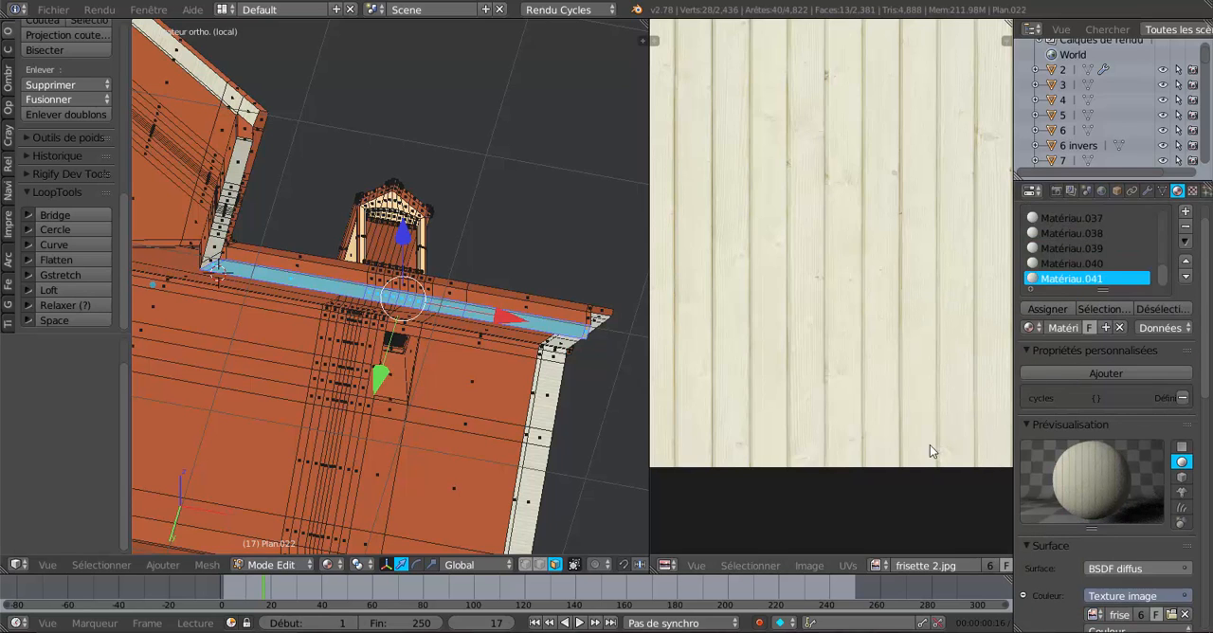
scroll(1055, 489, "down", 5)
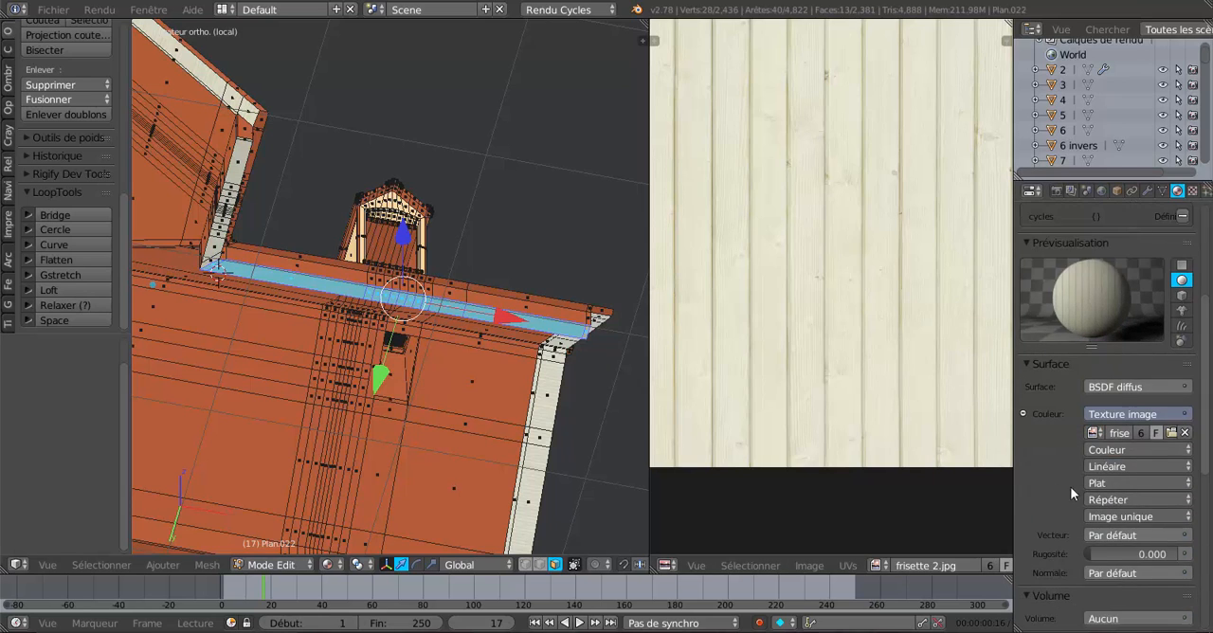
left_click(1188, 537)
left_click(793, 434)
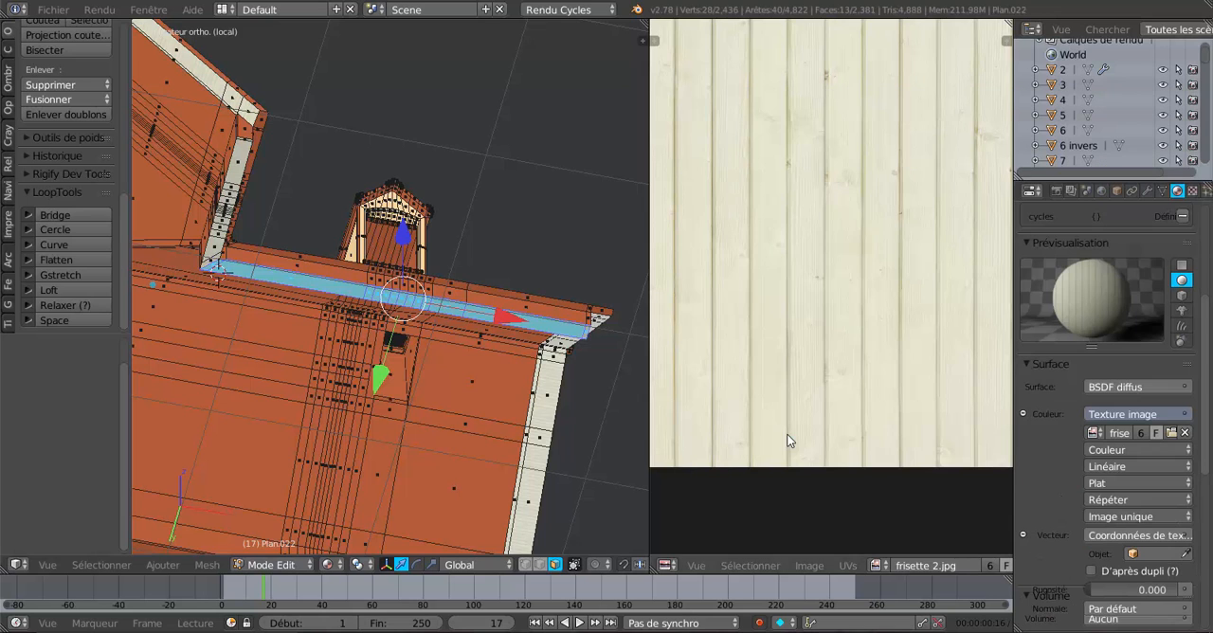
UV-unwrap the selected strip with the angle-based method, viewed straight from below.
middle_click_drag(559, 467, 499, 486)
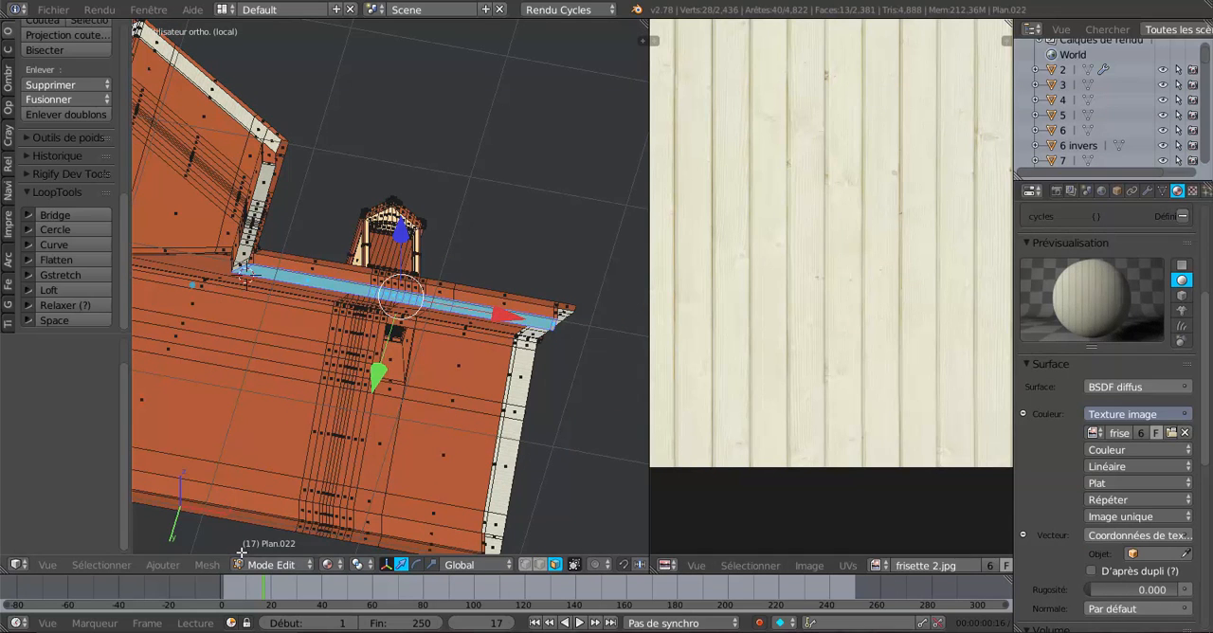
key("ctrl+KP_7")
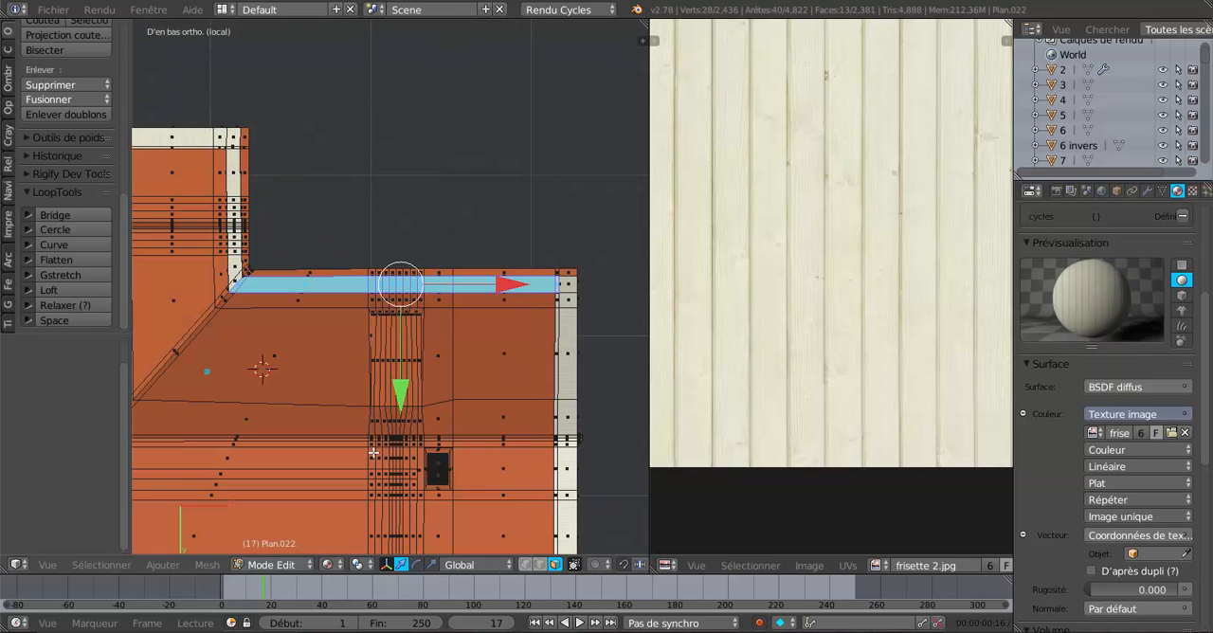
left_click(203, 564)
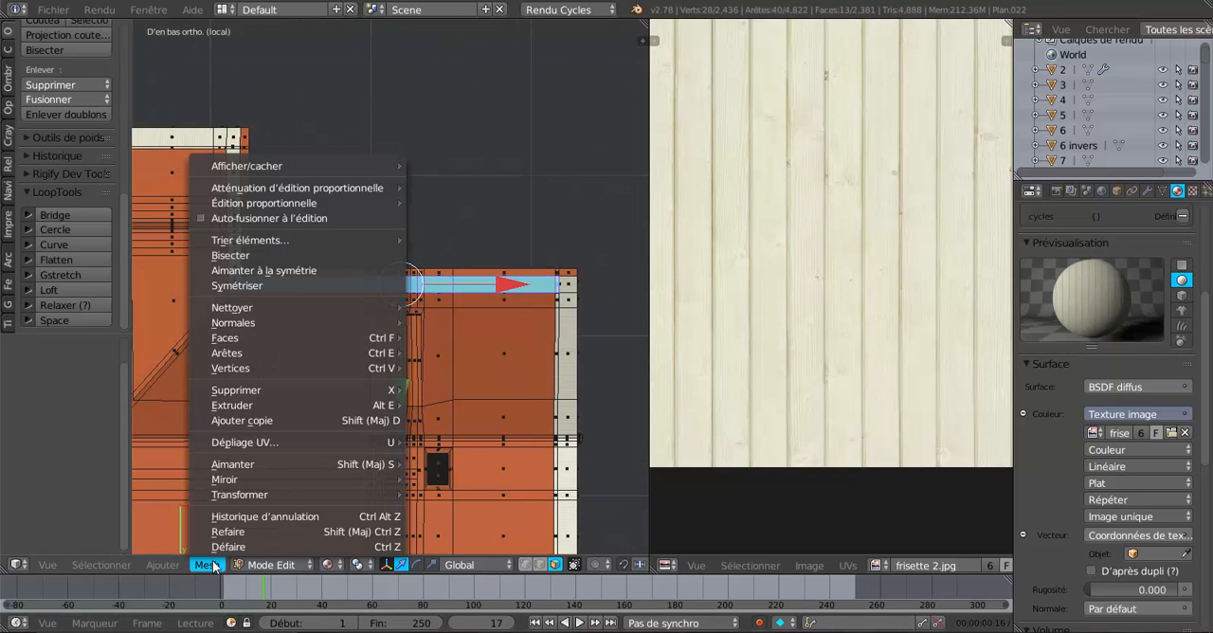
mouse_move(305, 442)
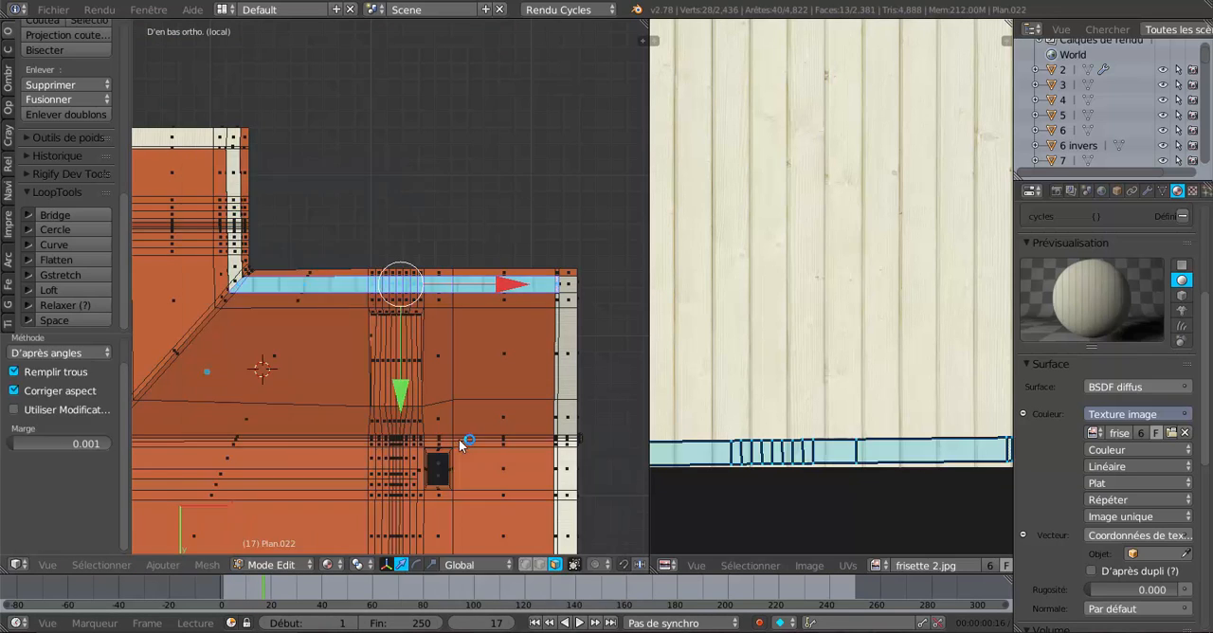
left_click(462, 443)
Compare the strip's boards with the adjoining panelling at the inner corner and scale its UV layout along X by 9.843.
scroll(463, 299, "up", 1)
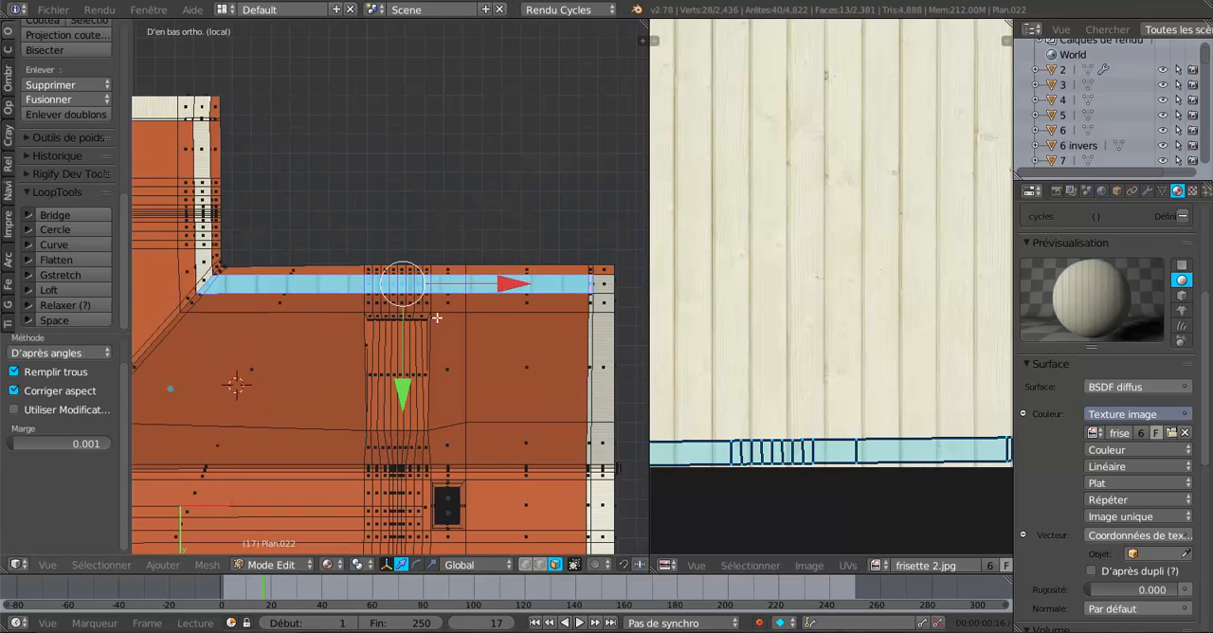
middle_click_drag(437, 318, 322, 378)
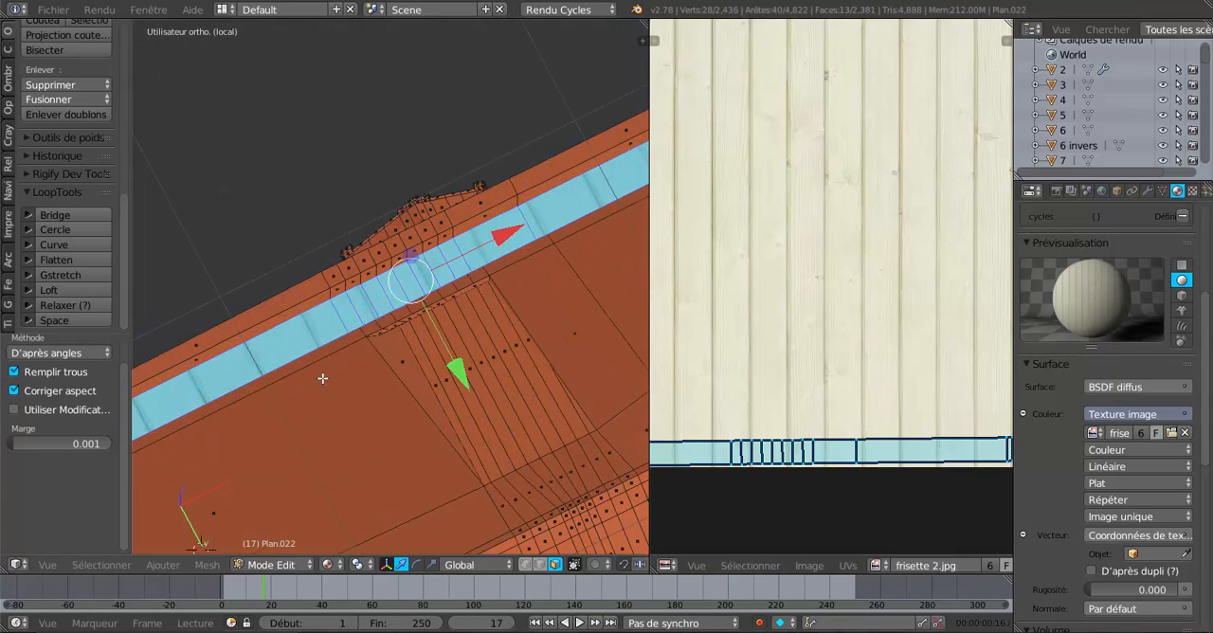
middle_click_drag(260, 416, 507, 328, "shift")
scroll(404, 356, "up", 3)
scroll(325, 391, "up", 2)
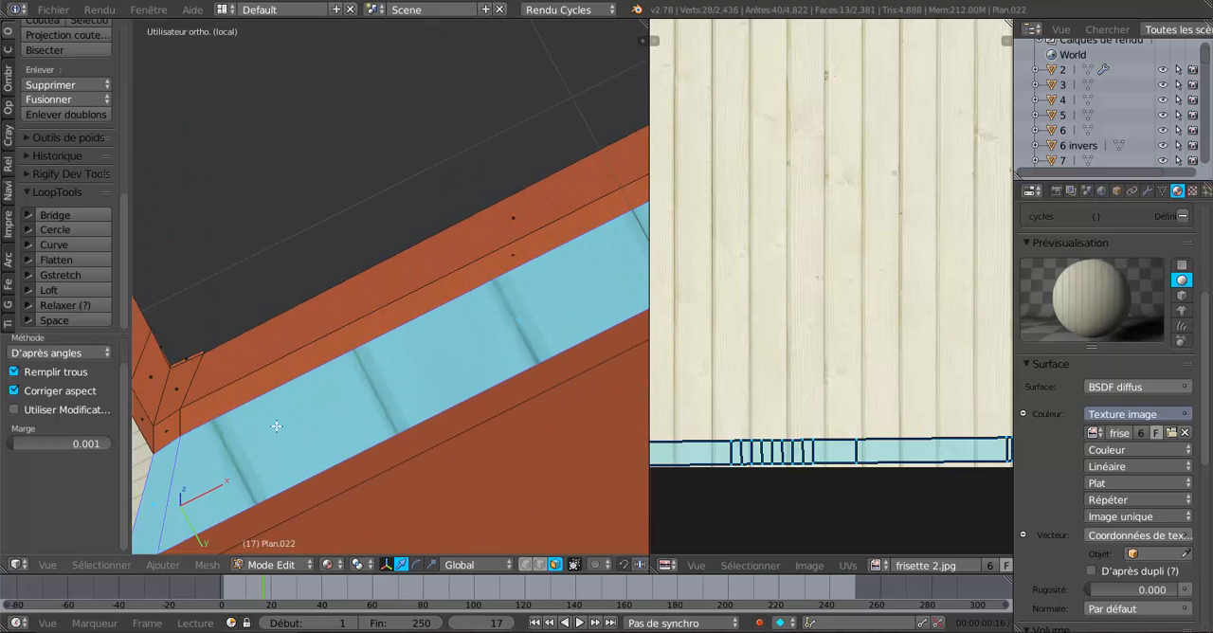
middle_click_drag(276, 426, 493, 328, "shift")
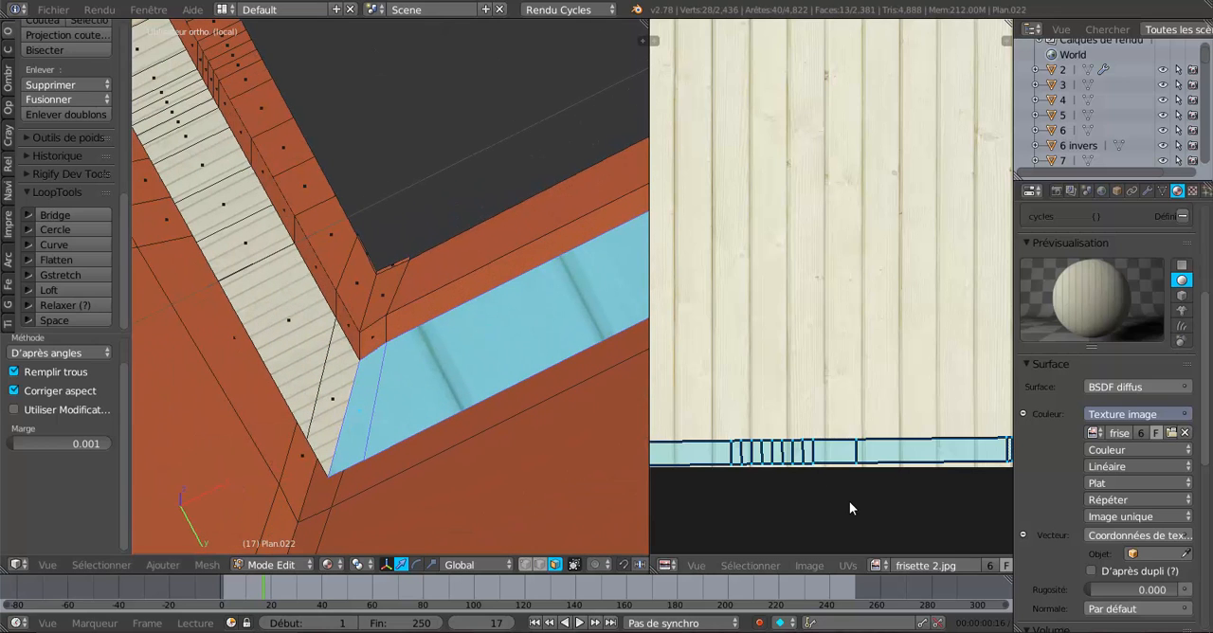
key("s")
key("x")
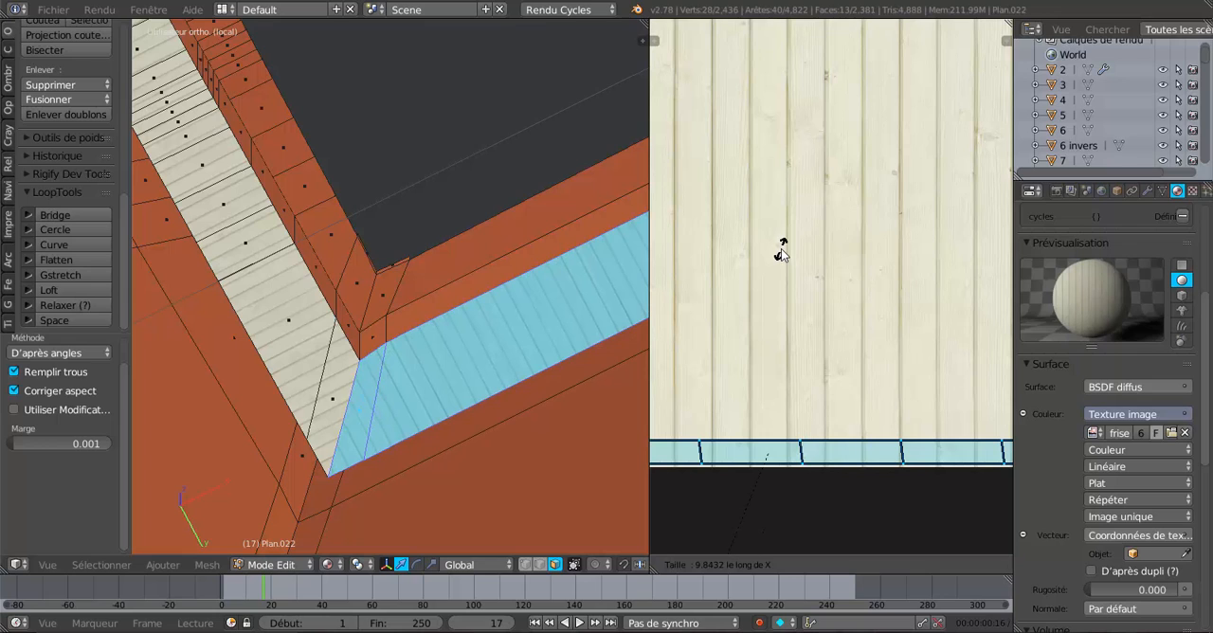
left_click(781, 251)
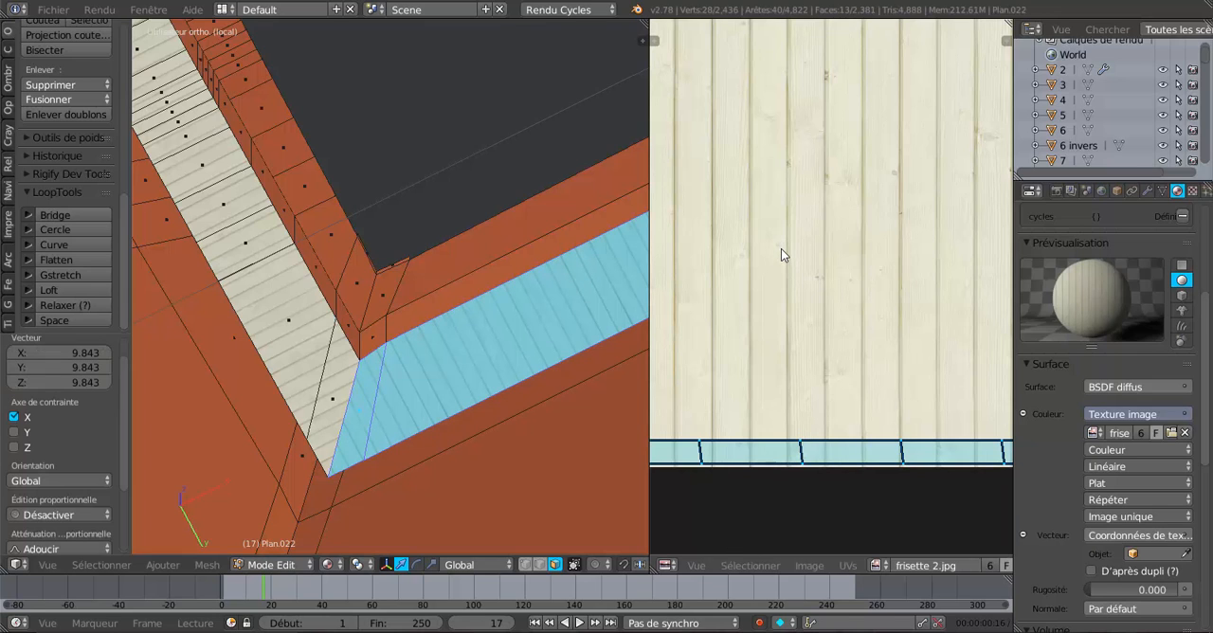
Examine the panelled strip against the neighbouring underside panelling at its corners, also in Object Mode.
scroll(294, 414, "up", 2)
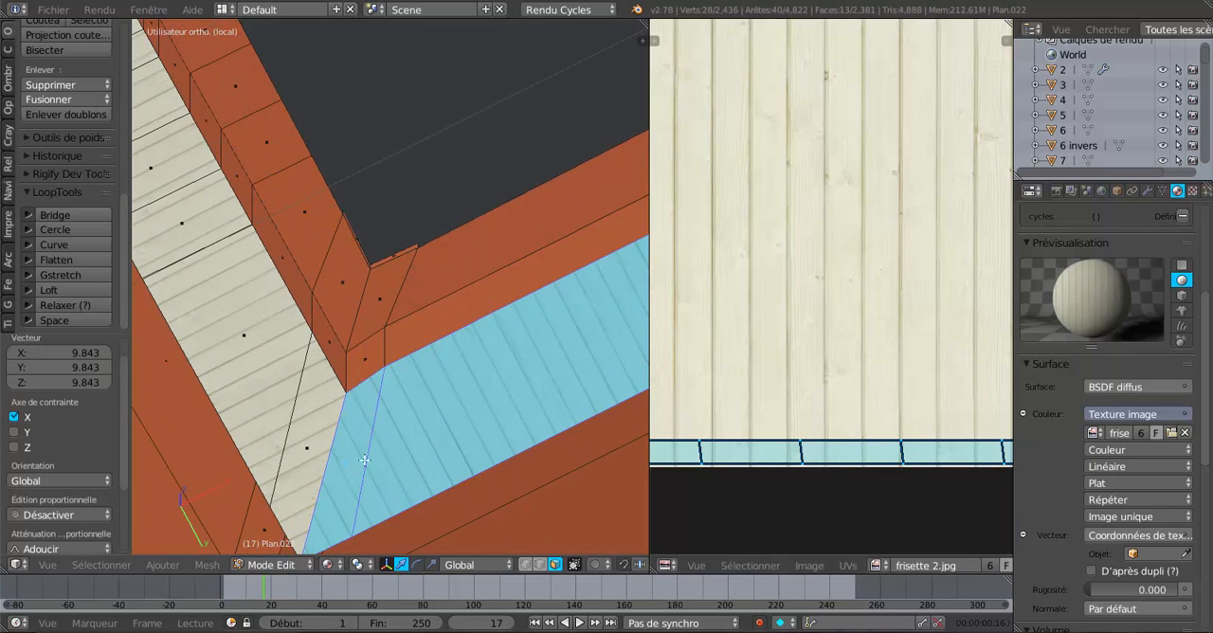
scroll(360, 399, "down", 10)
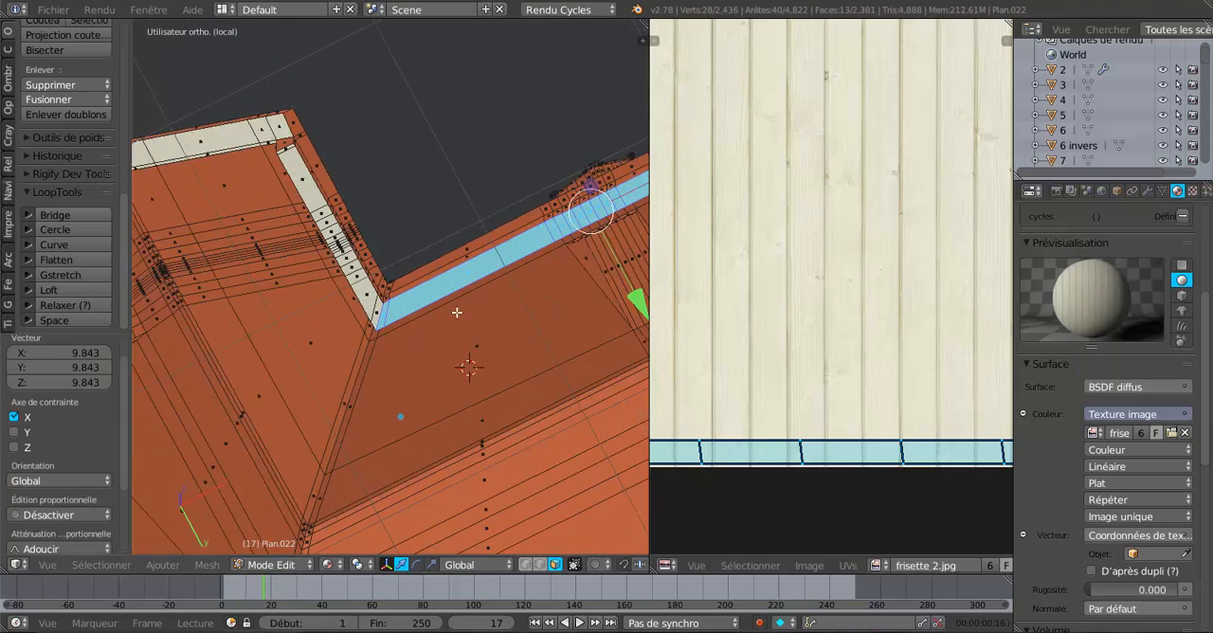
middle_click_drag(458, 312, 264, 379, "shift")
scroll(313, 362, "down", 3)
middle_click_drag(368, 344, 291, 417)
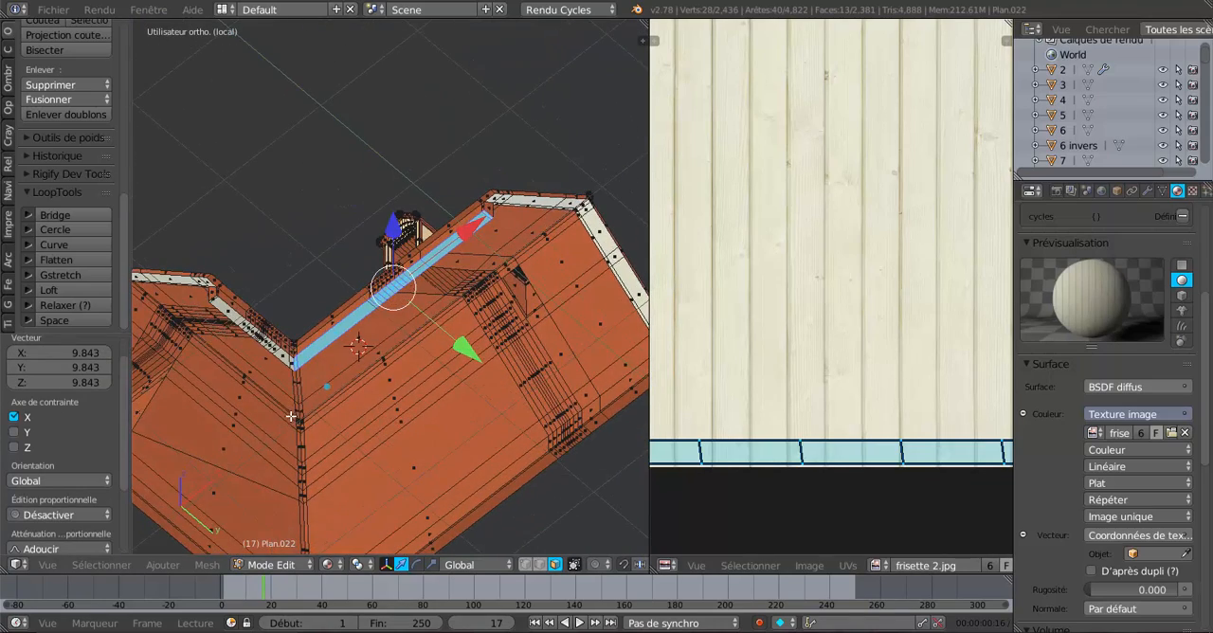
key("Tab")
scroll(369, 327, "up", 6)
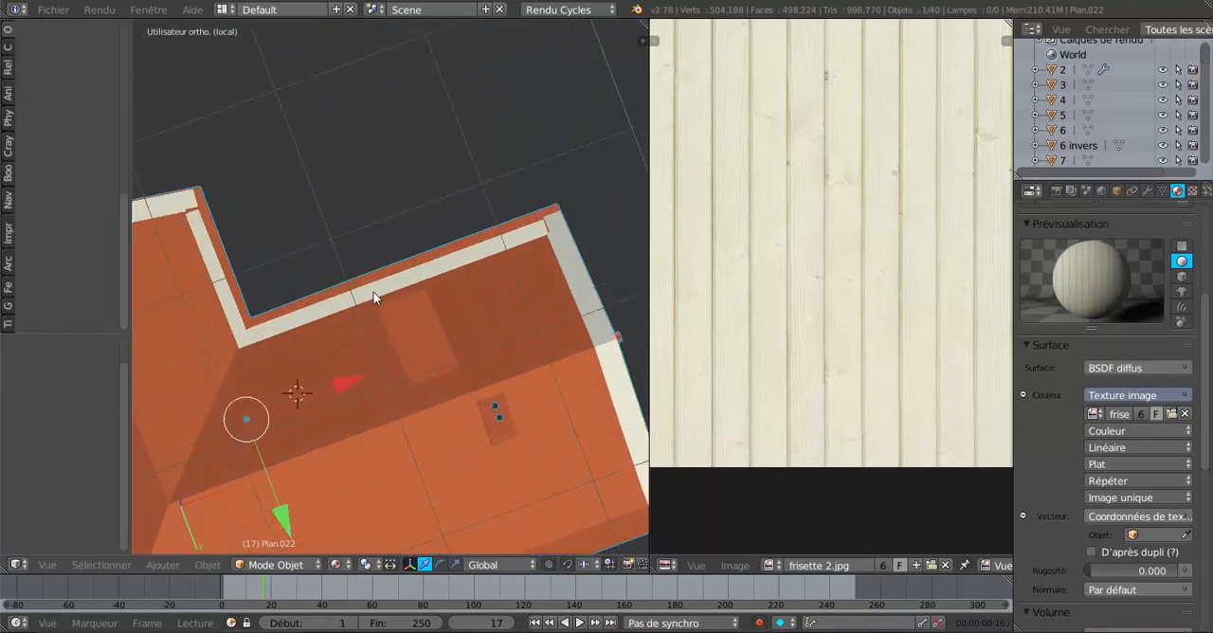
middle_click_drag(386, 272, 449, 393)
scroll(436, 332, "down", 5)
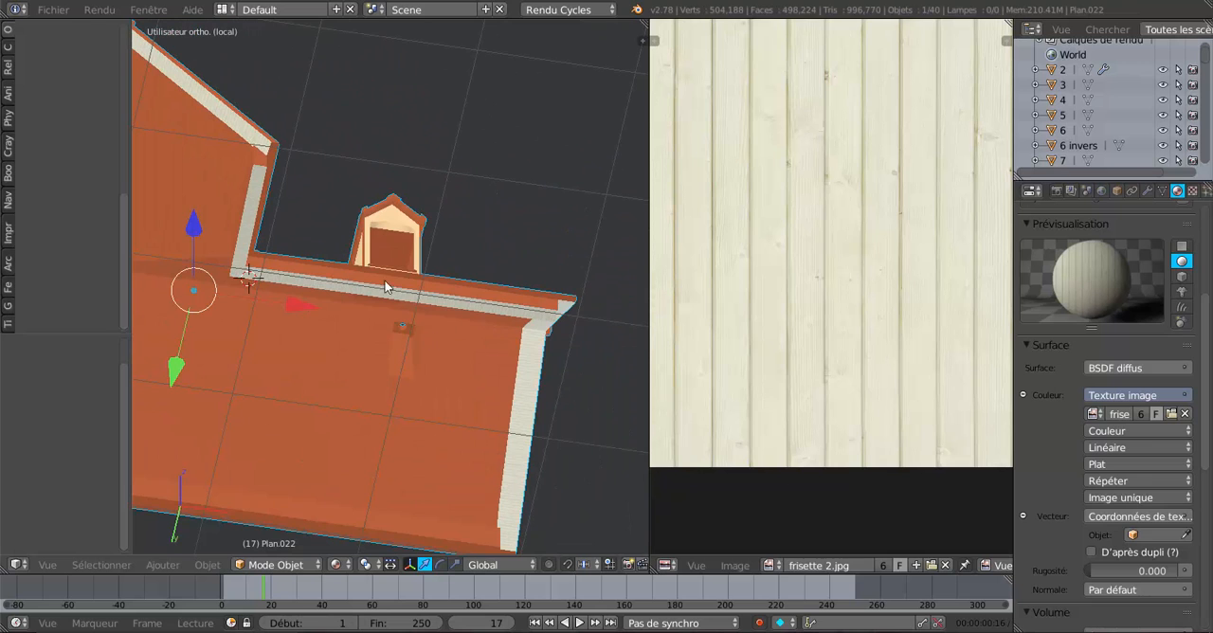
middle_click_drag(387, 286, 361, 324)
Return to Edit Mode and replace the selection with the first three wide underside faces of the unpanelled strip beside the panelled gable overhang.
key("Tab")
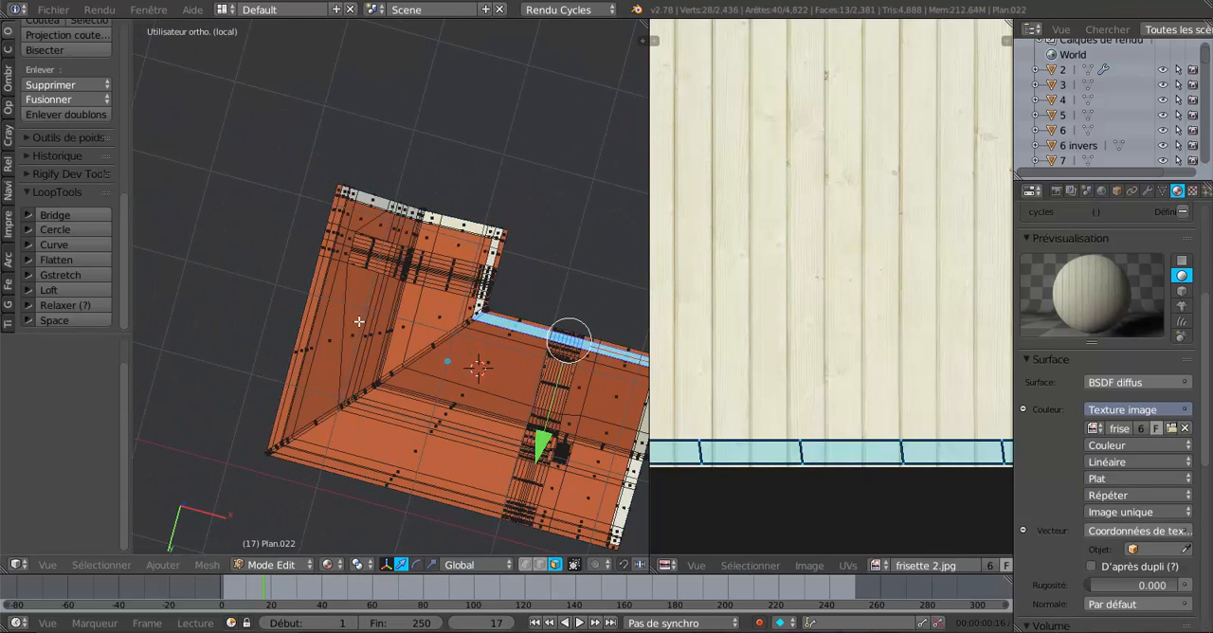
scroll(356, 302, "up", 6)
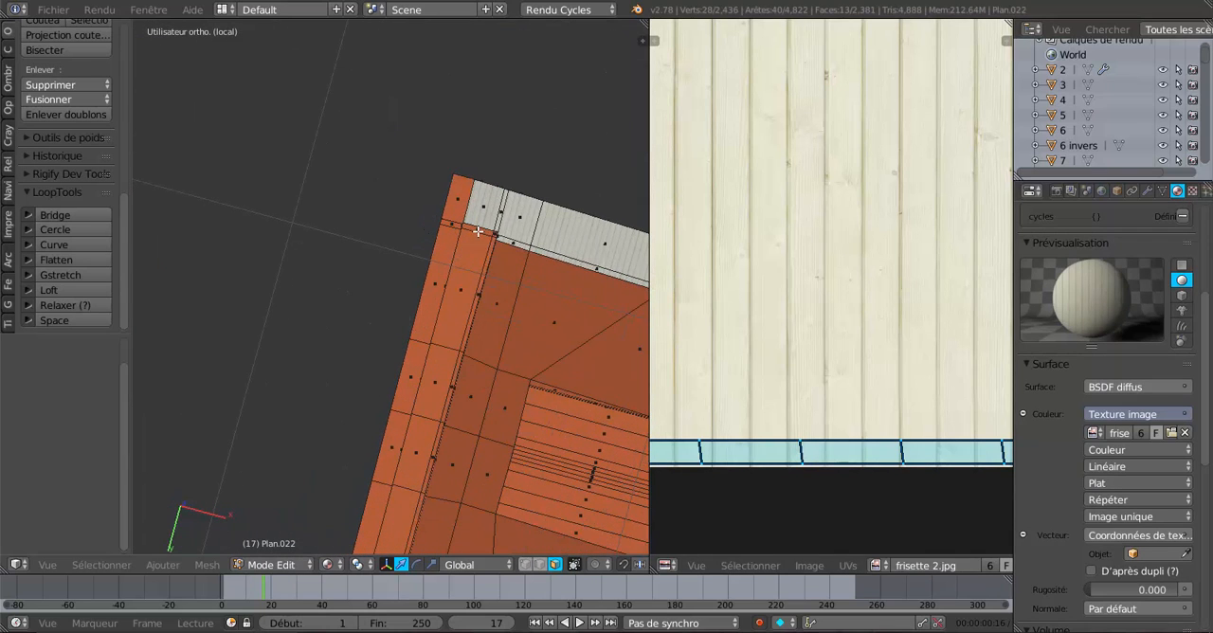
right_click(478, 231)
right_click(466, 269, "shift")
right_click(443, 358, "shift")
scroll(443, 358, "down", 1)
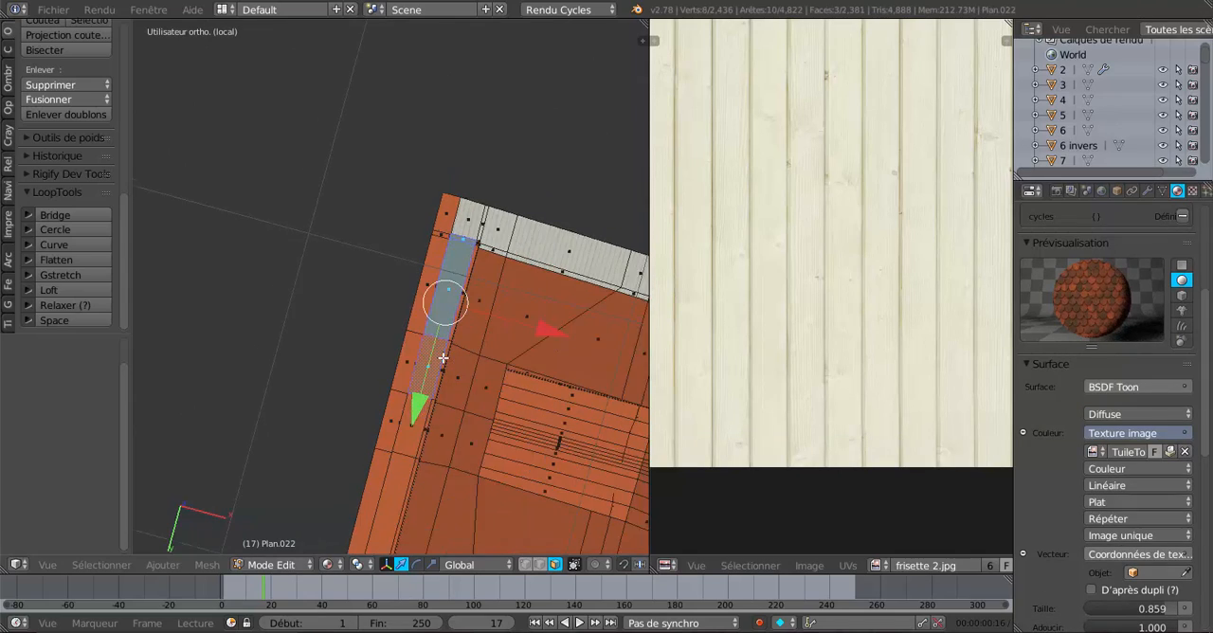
Add the next wide underside face and the narrow inner-edge faces up to the far side of the dormer to the selection.
middle_click_drag(443, 358, 393, 347)
scroll(510, 324, "up", 3)
scroll(412, 337, "up", 3)
middle_click_drag(470, 324, 418, 298, "shift")
right_click(387, 315, "shift")
right_click(447, 281, "shift")
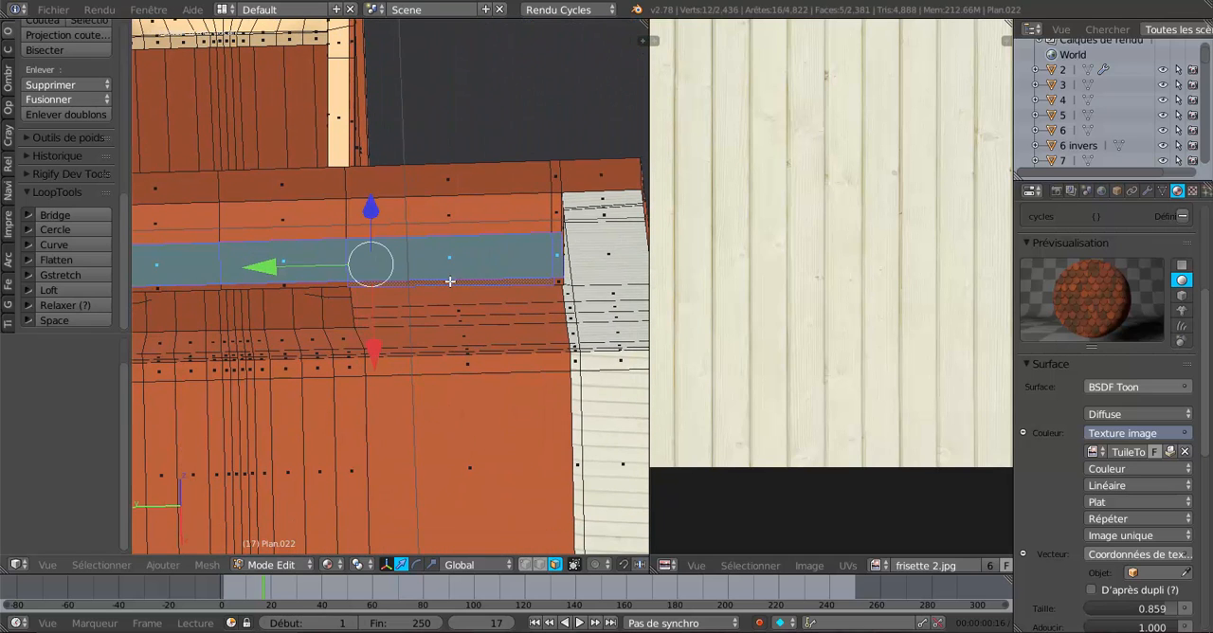
right_click(309, 284, "shift")
middle_click_drag(332, 281, 378, 295)
right_click(441, 268, "shift")
right_click(377, 269, "shift")
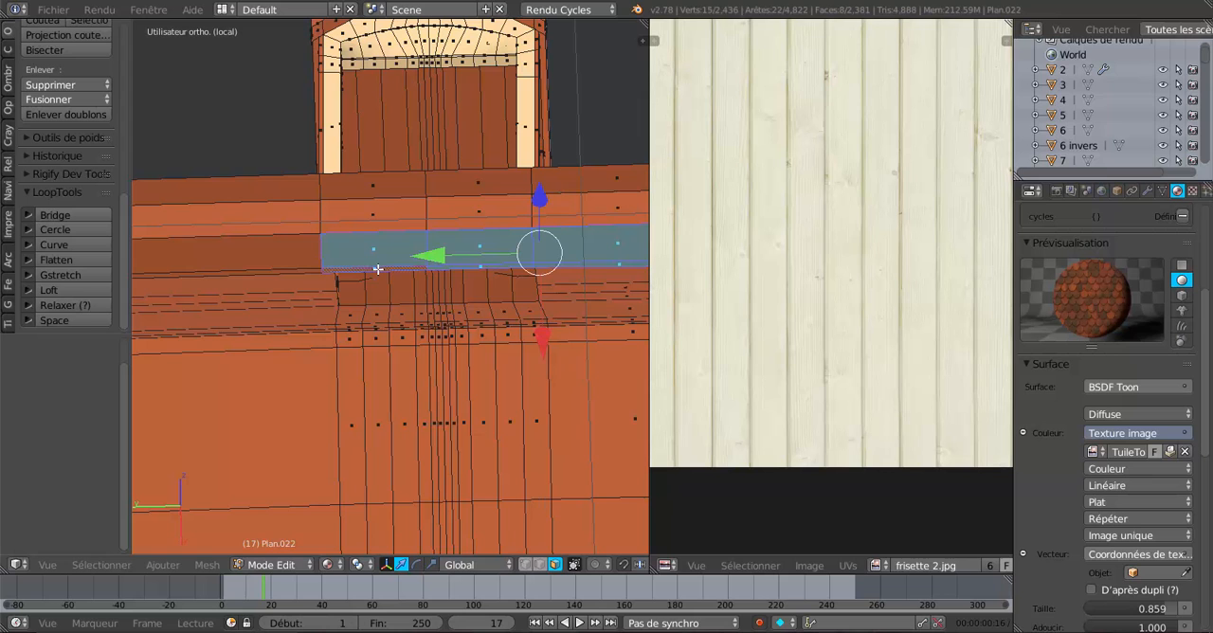
Add the strip's long face, the narrow face along its inner edge and the two small faces at the far corner to the selection.
right_click(281, 264, "shift")
right_click(275, 271, "shift")
scroll(275, 274, "down", 2)
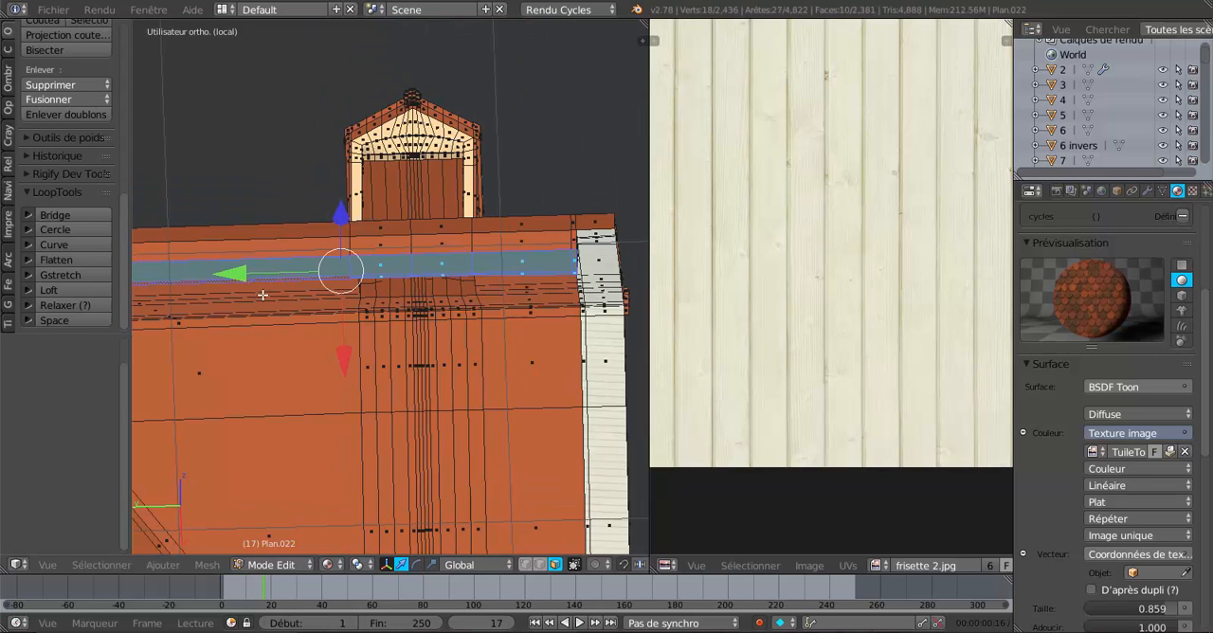
middle_click_drag(262, 295, 436, 312)
right_click(420, 317, "shift")
right_click(402, 300, "shift")
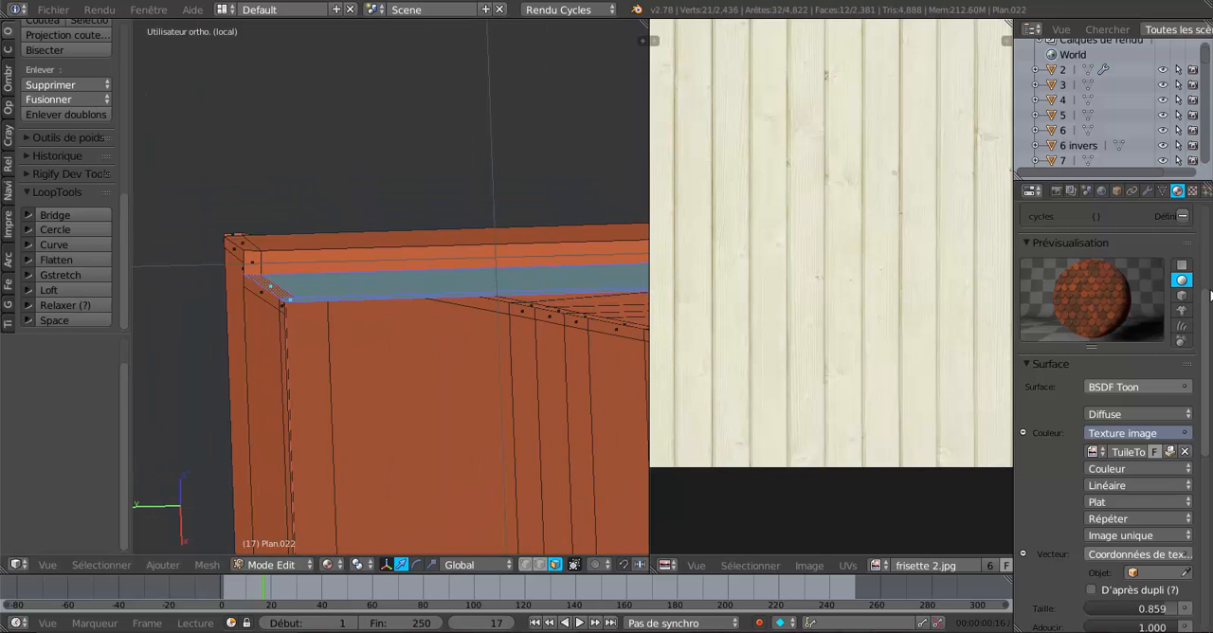
Add two material slots to the roof, widen the 3D view and create a new material in the last slot.
scroll(1206, 326, "up", 5)
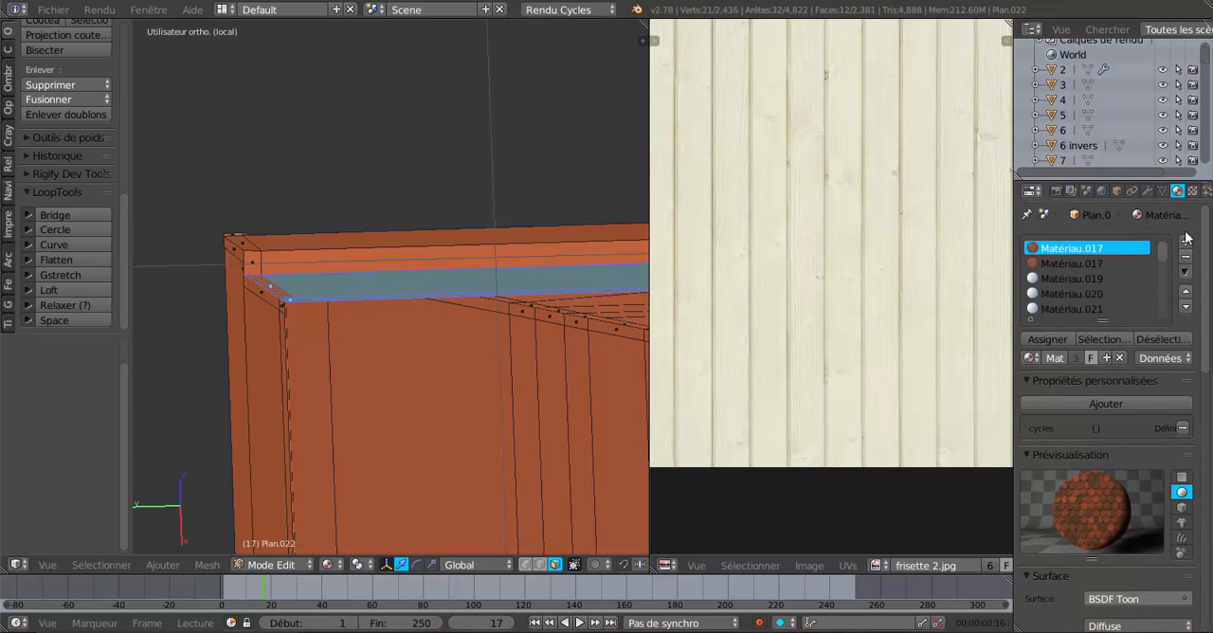
left_click(1198, 241)
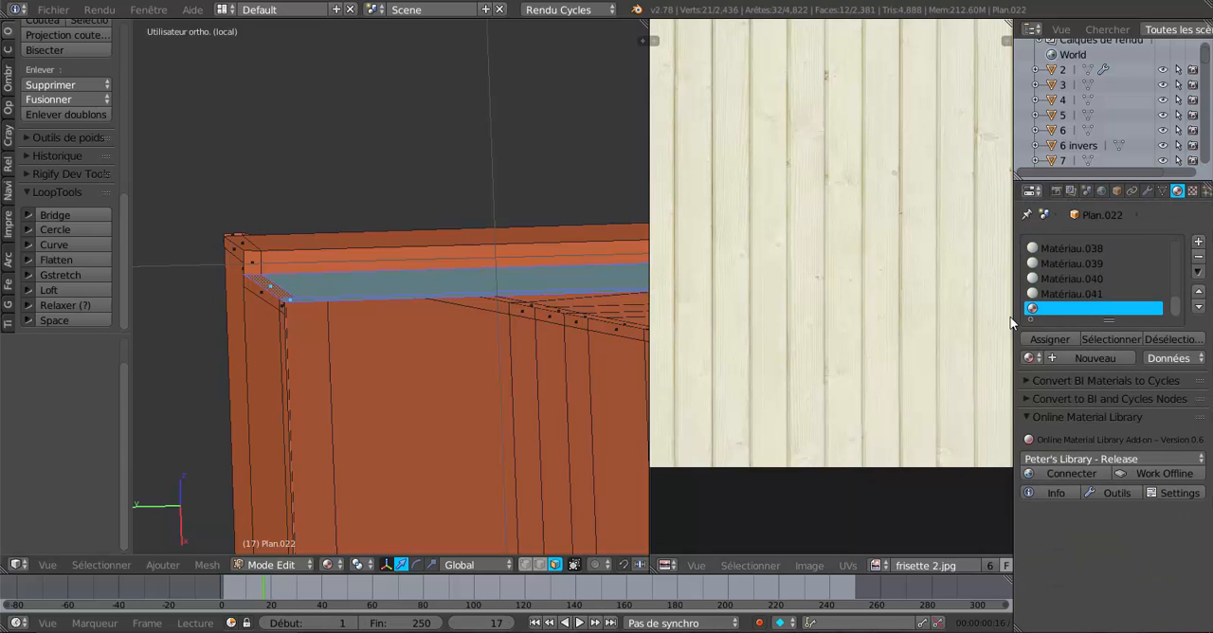
scroll(545, 418, "down", 4)
middle_click_drag(528, 417, 347, 408, "shift")
scroll(354, 404, "down", 1)
middle_click_drag(442, 391, 402, 390, "shift")
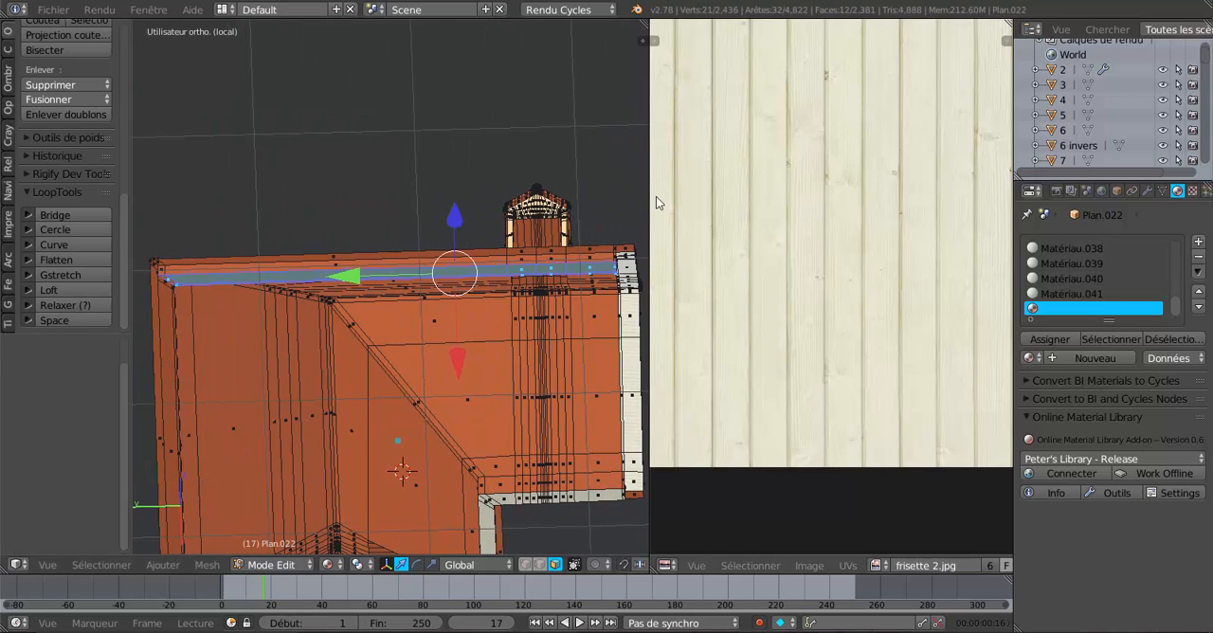
left_click_drag(649, 201, 907, 178)
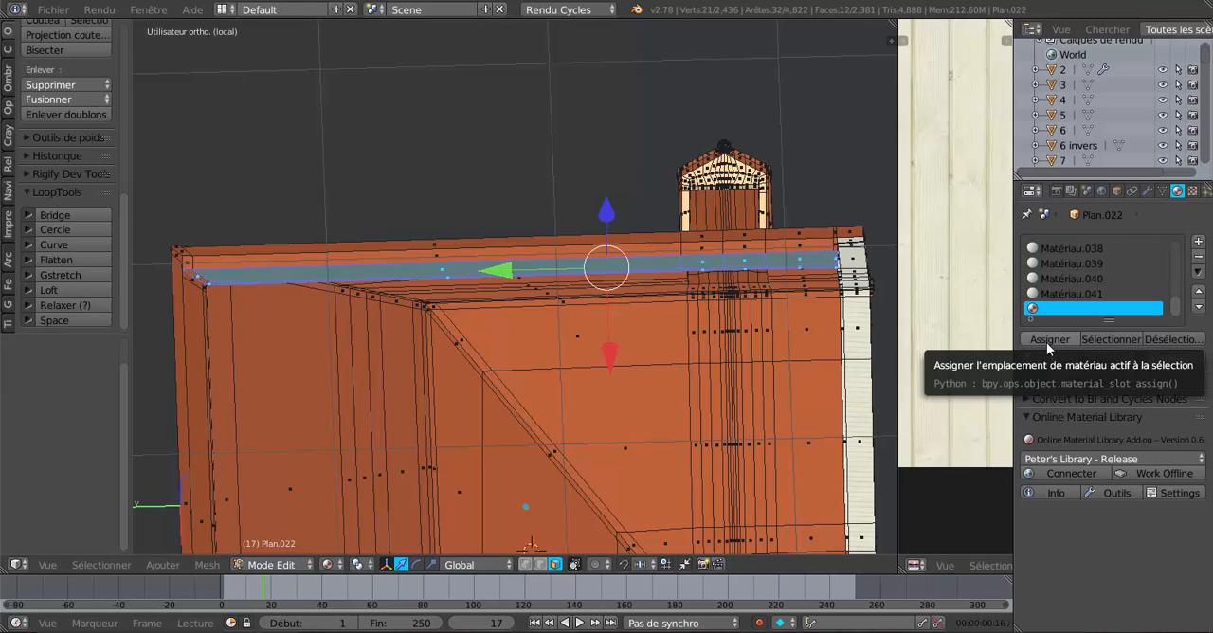
left_click(1198, 243)
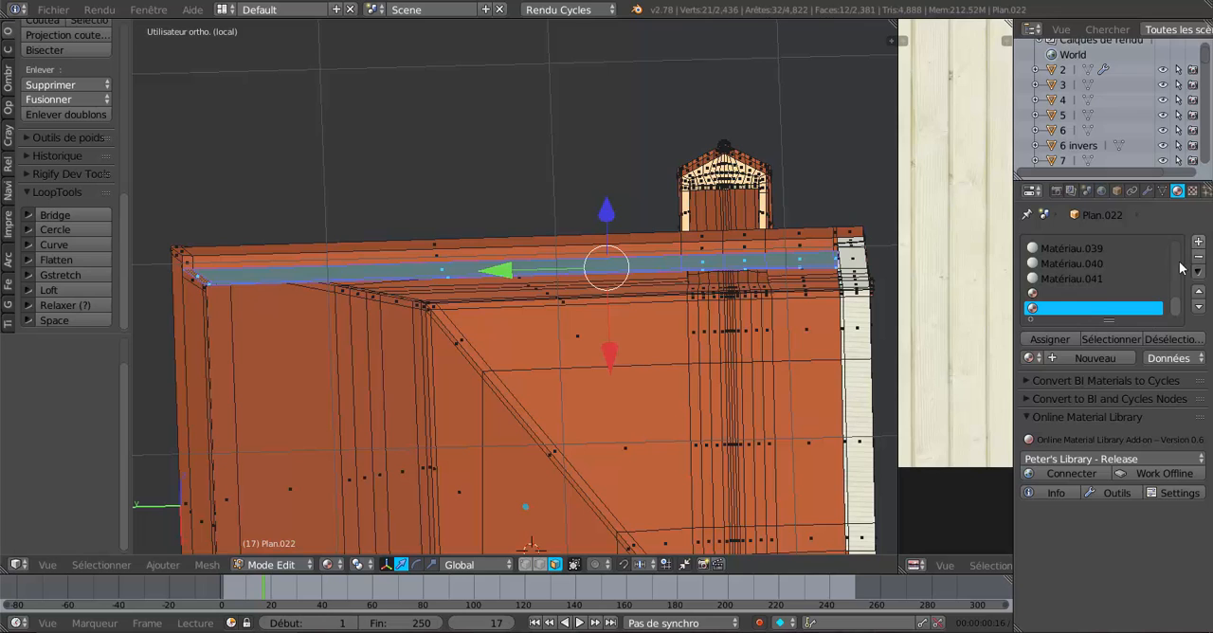
left_click(1085, 358)
scroll(1126, 417, "down", 3)
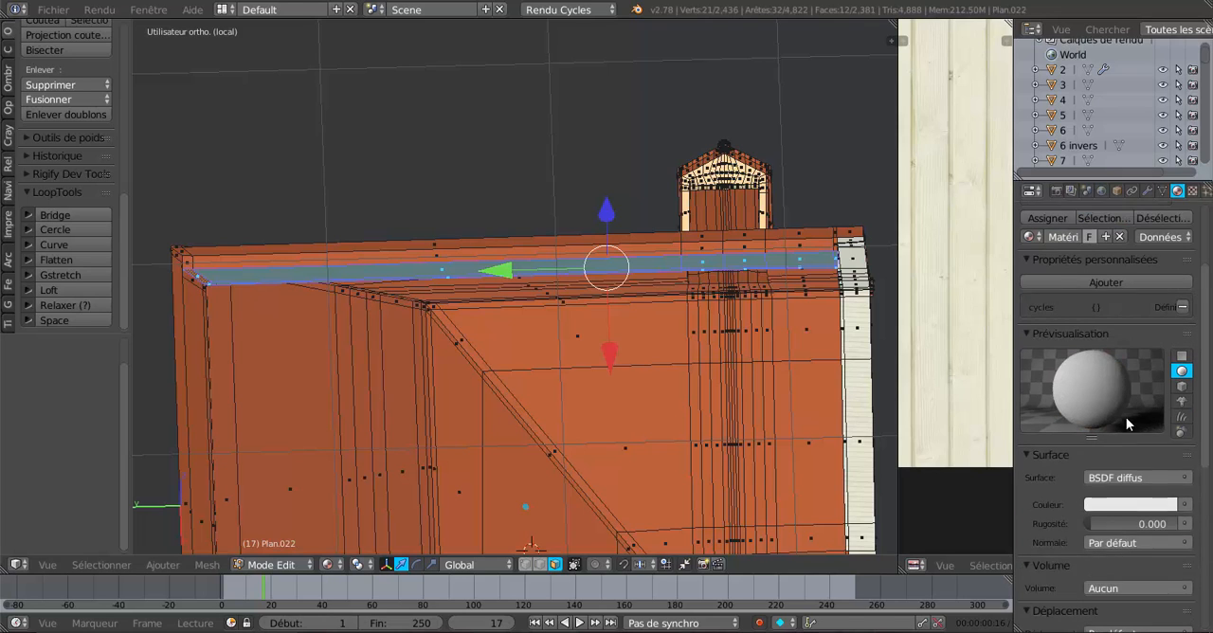
Give the new material's colour an image texture using frisette 2.jpg.
left_click(1185, 504)
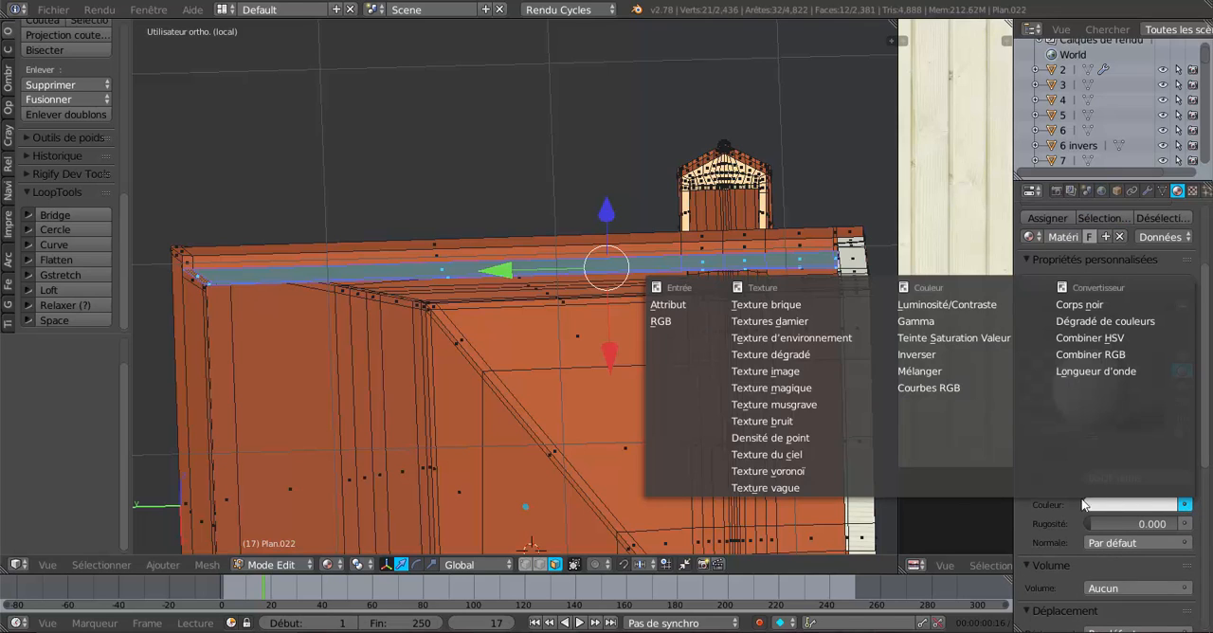
left_click(771, 371)
scroll(1042, 471, "down", 3)
left_click(1092, 434)
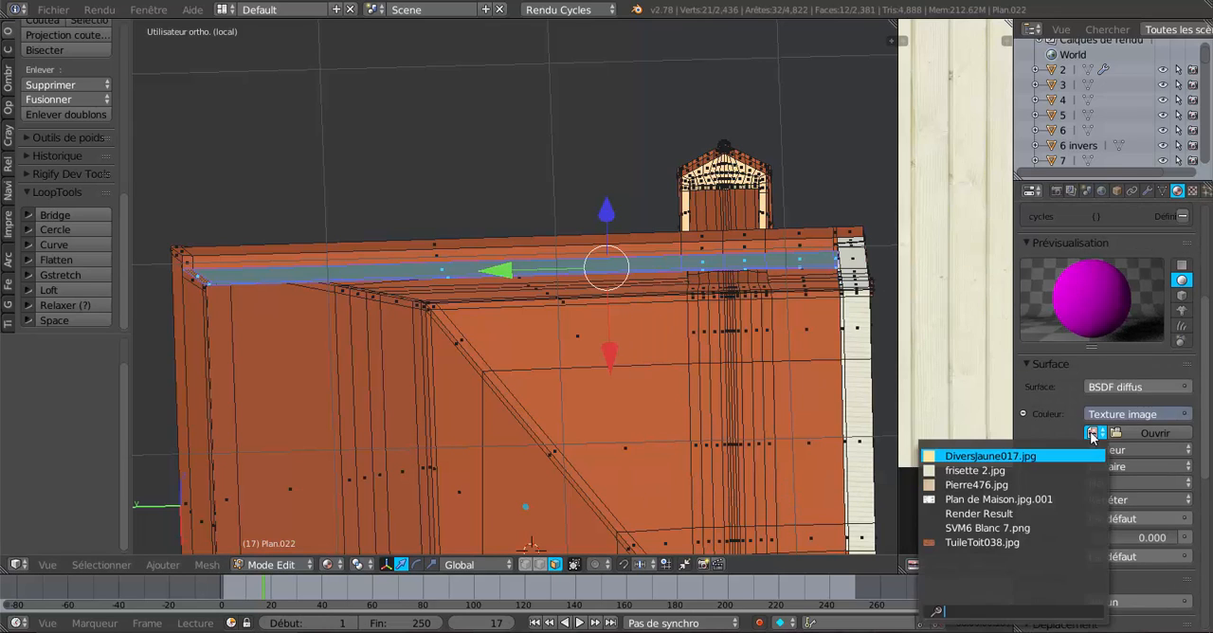
left_click(975, 470)
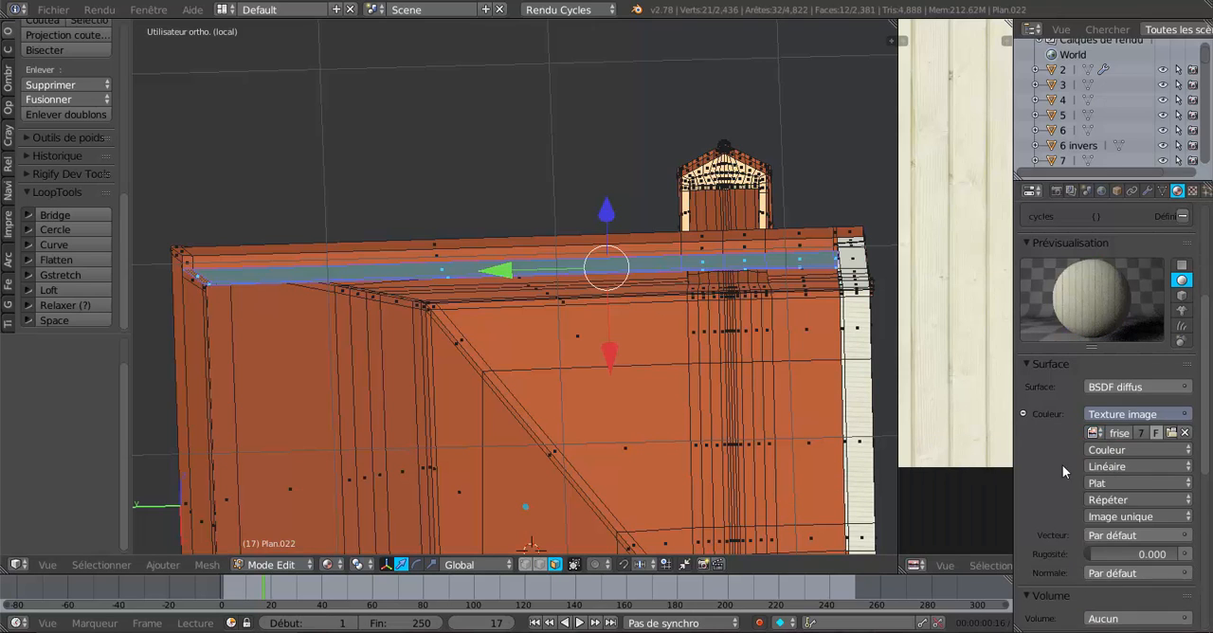
Set the texture's vector to UV coordinates and assign the panelling material to the selected underside strip.
scroll(1062, 464, "down", 3)
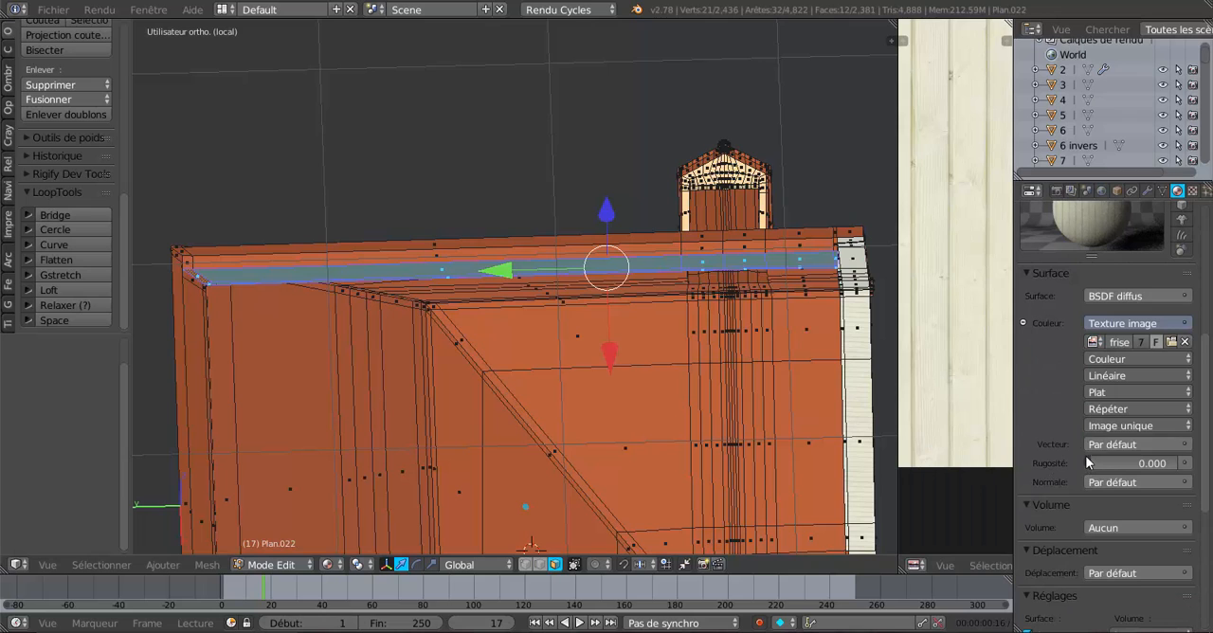
left_click(1188, 446)
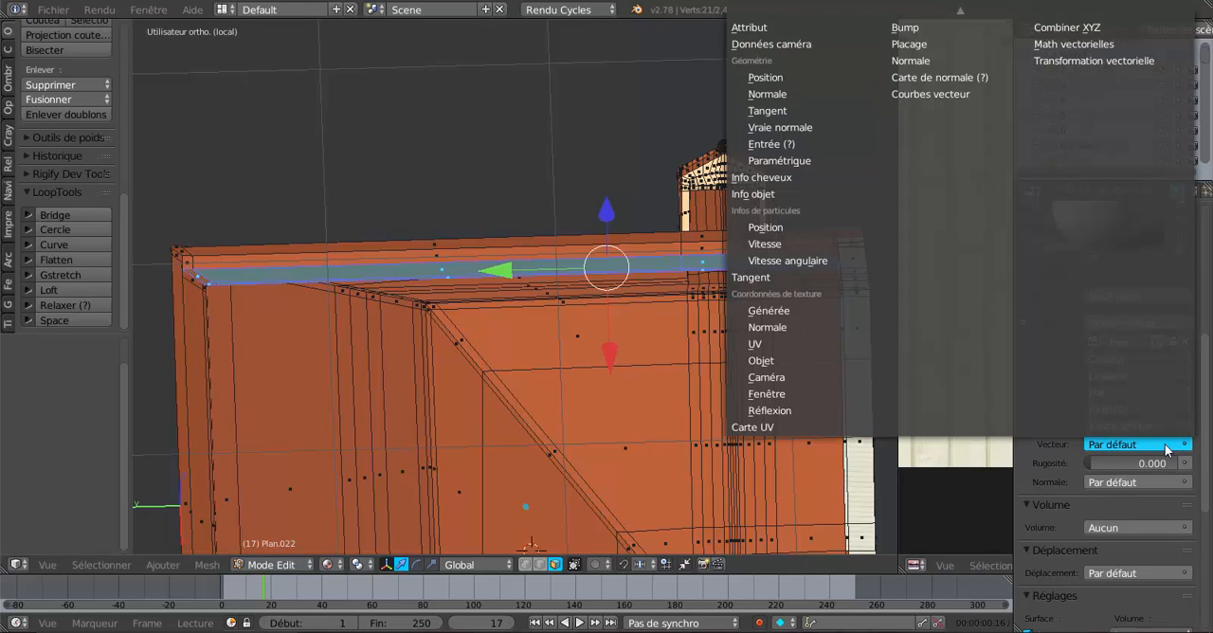
left_click(768, 345)
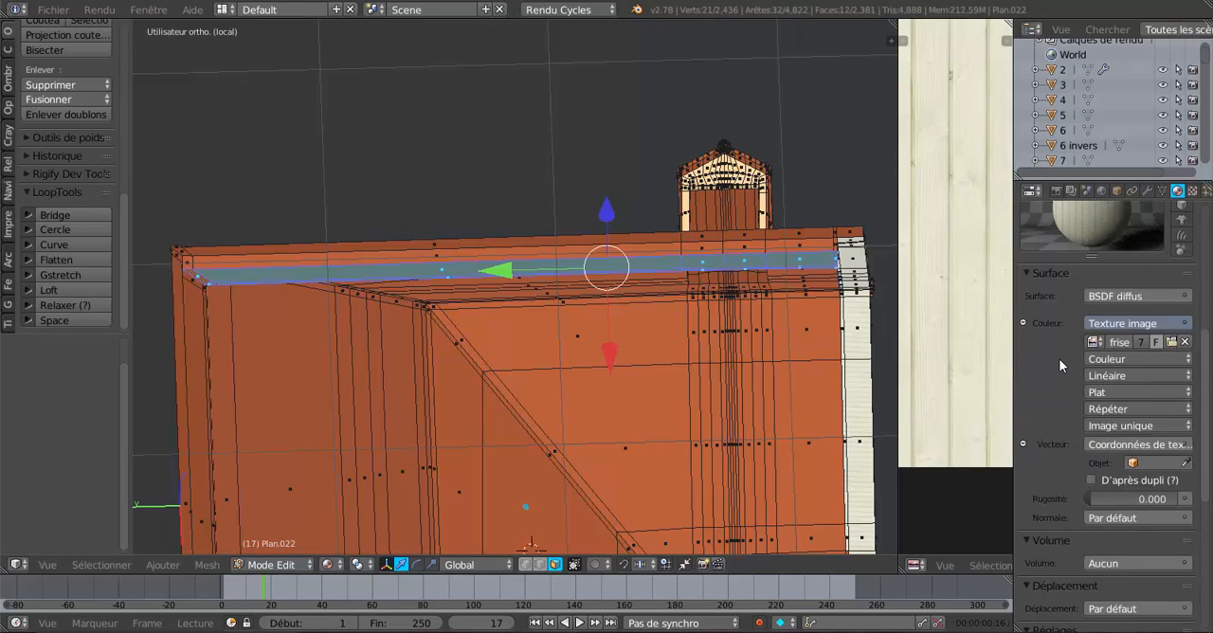
scroll(1058, 358, "up", 8)
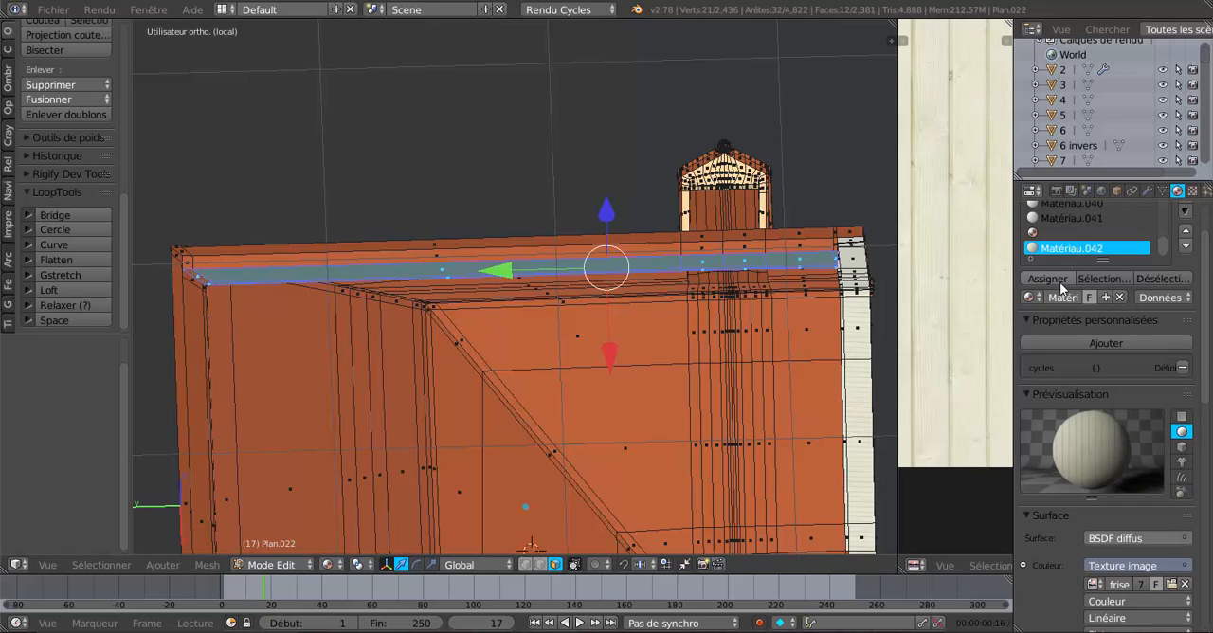
left_click(1058, 280)
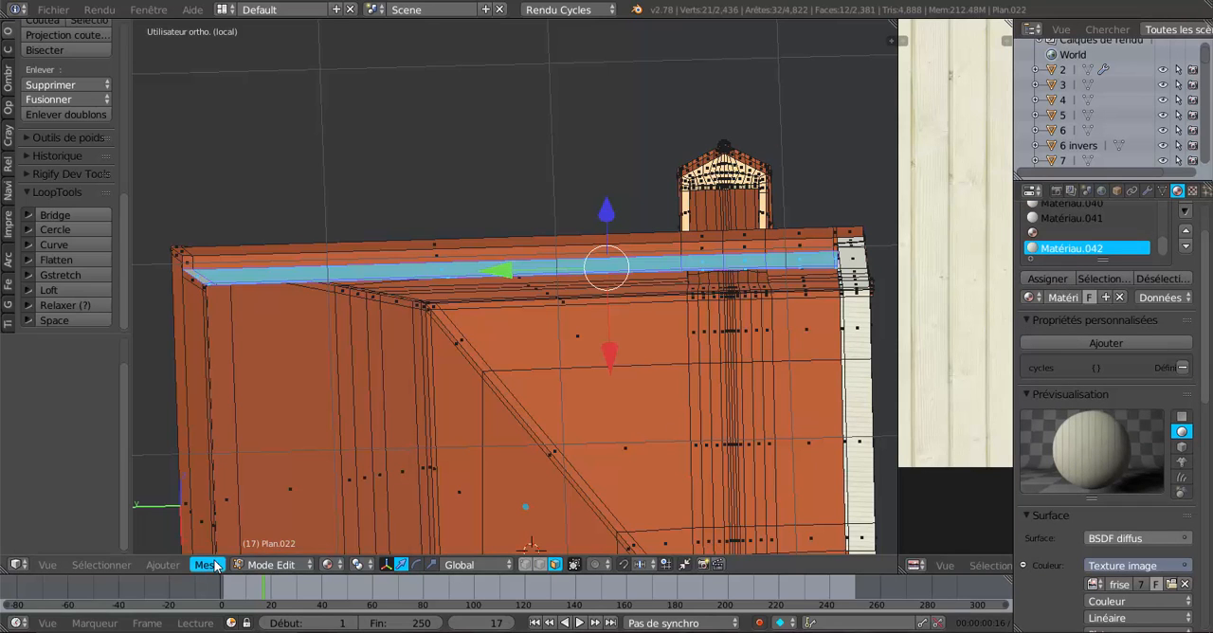
Unwrap the selected strip from the bottom view with the standard Unwrap and show its layout beside the model.
key("ctrl+KP_7")
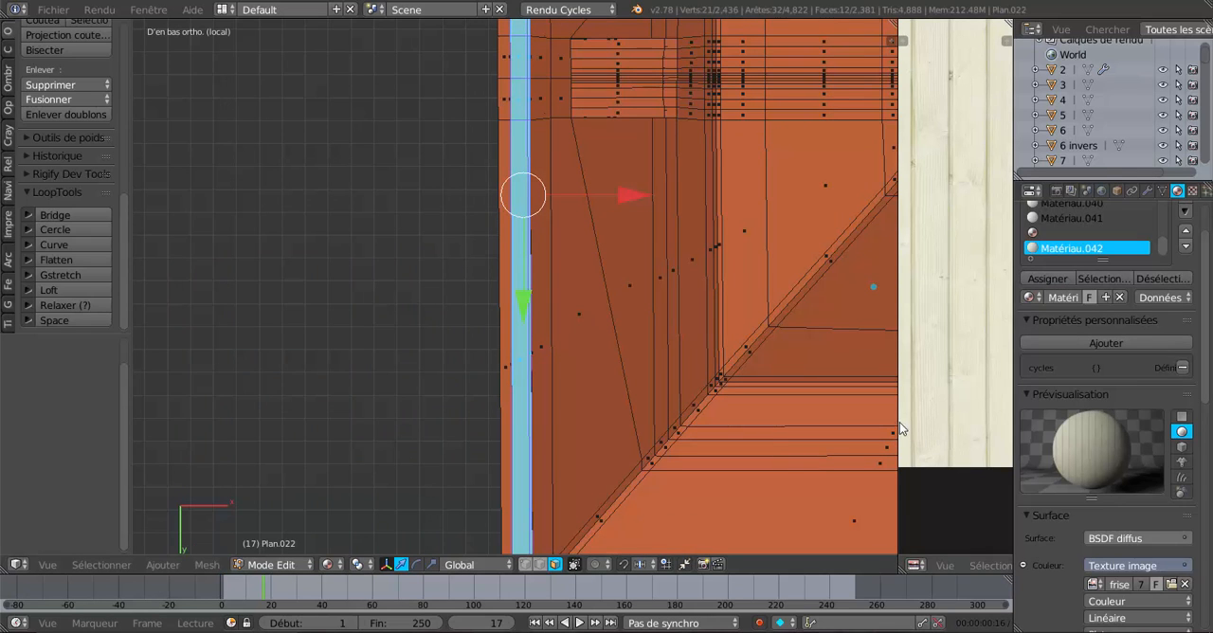
left_click_drag(898, 426, 664, 426)
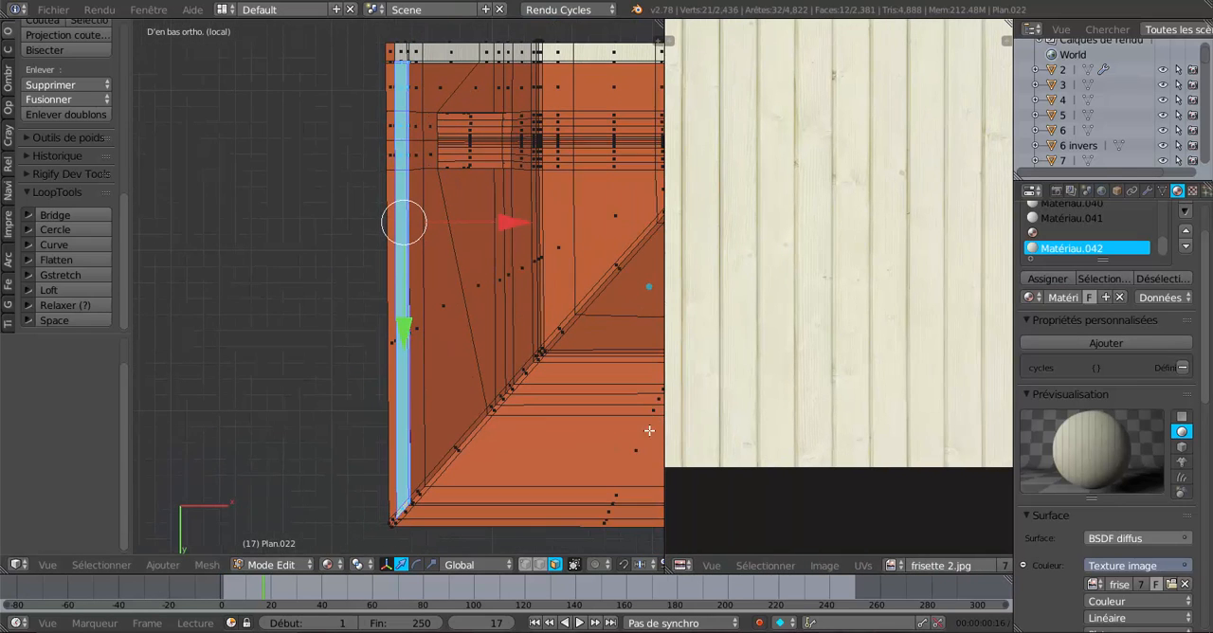
left_click(205, 565)
mouse_move(238, 444)
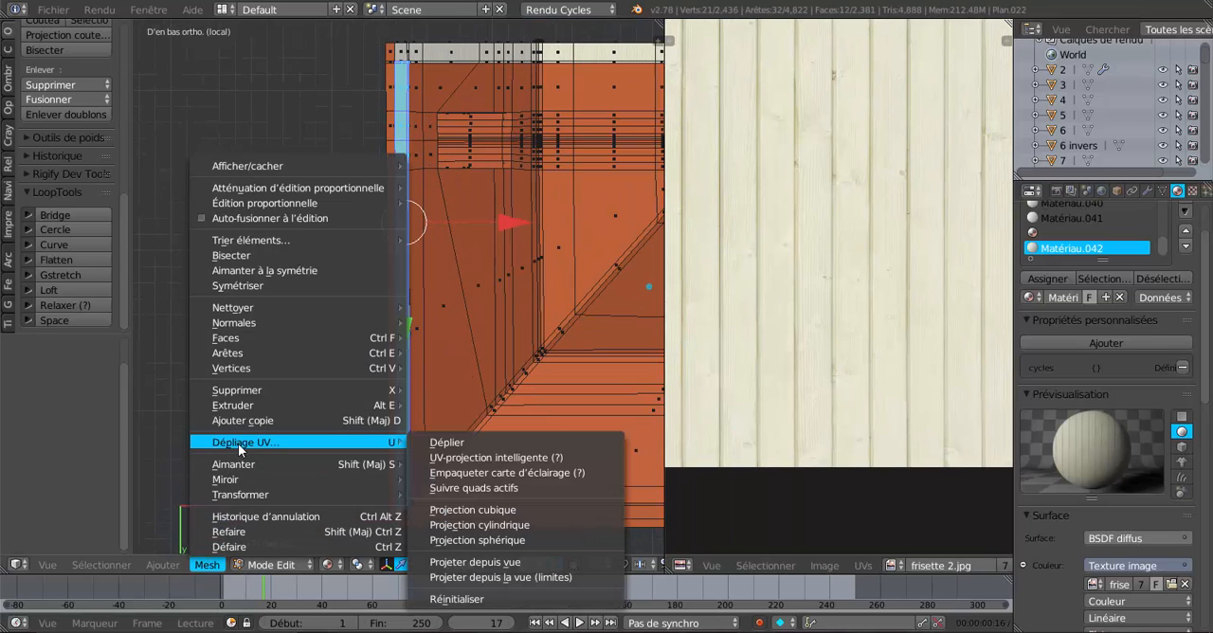
left_click(435, 440)
scroll(418, 417, "up", 2)
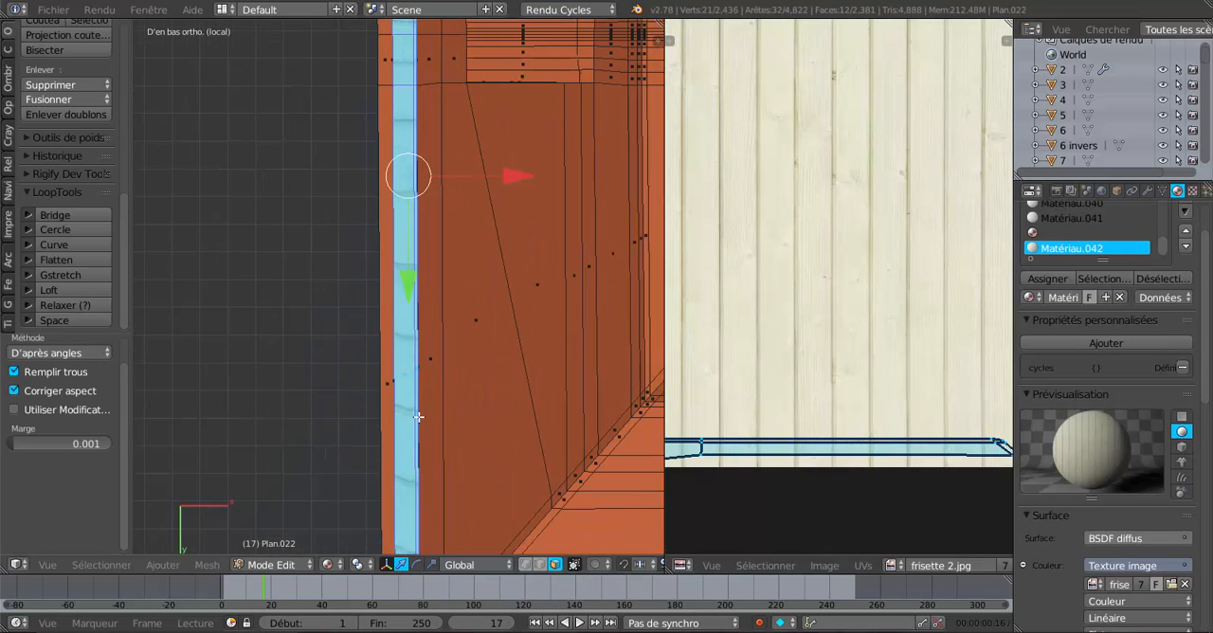
scroll(418, 417, "up", 1)
scroll(837, 468, "down", 3)
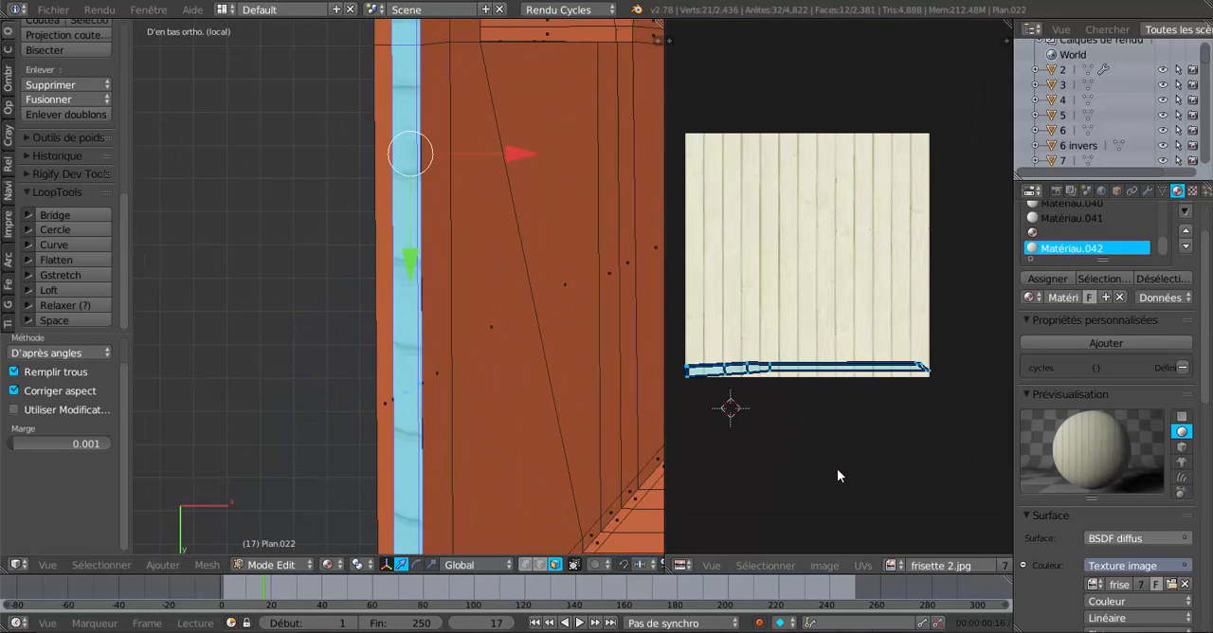
scroll(559, 446, "down", 4)
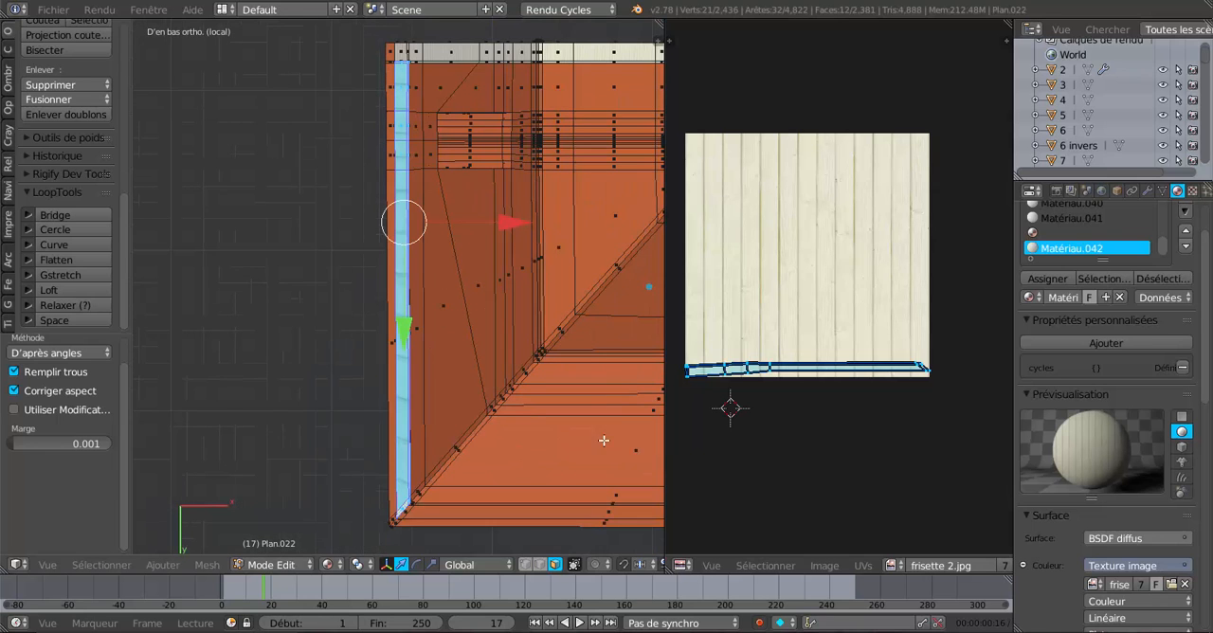
Examine the selected strip from several angles in textured and wireframe display, checking the plank direction and face selection.
middle_click_drag(538, 445, 403, 514, "shift")
scroll(455, 452, "up", 3)
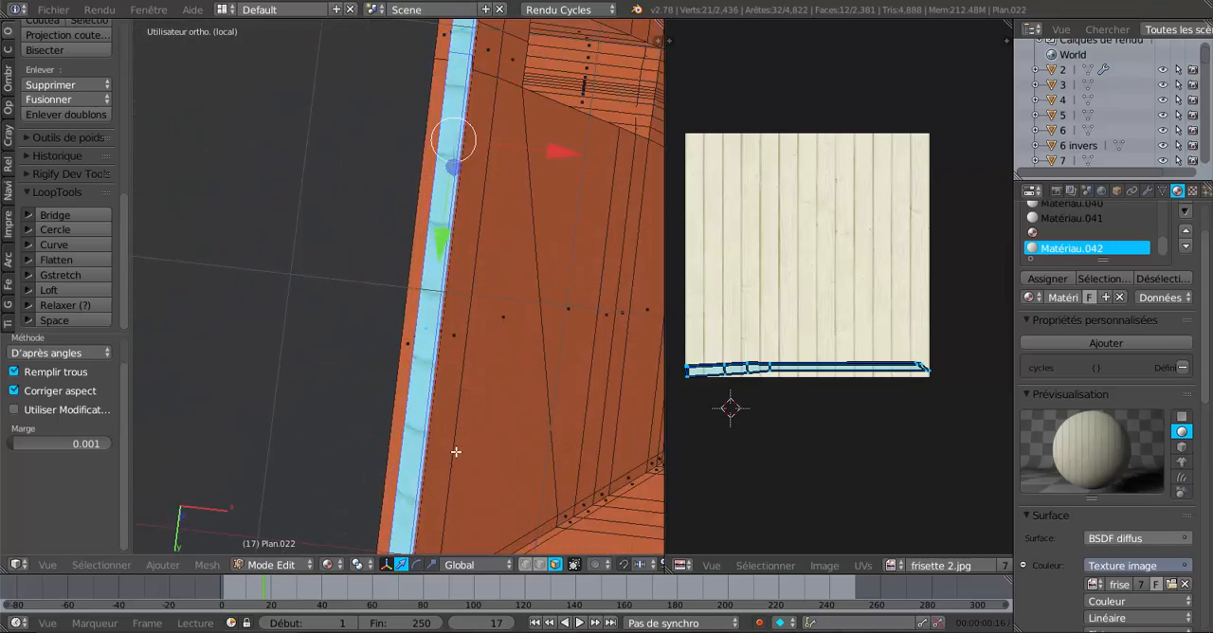
middle_click_drag(454, 452, 363, 452)
scroll(399, 436, "down", 6)
scroll(363, 452, "up", 6)
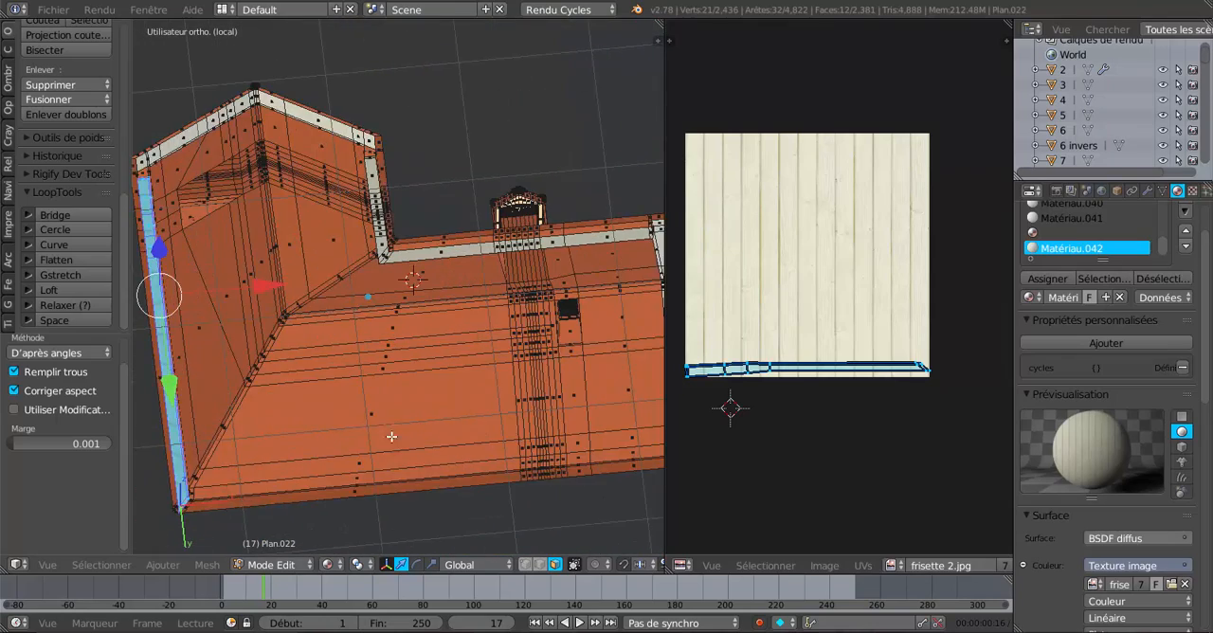
key("z")
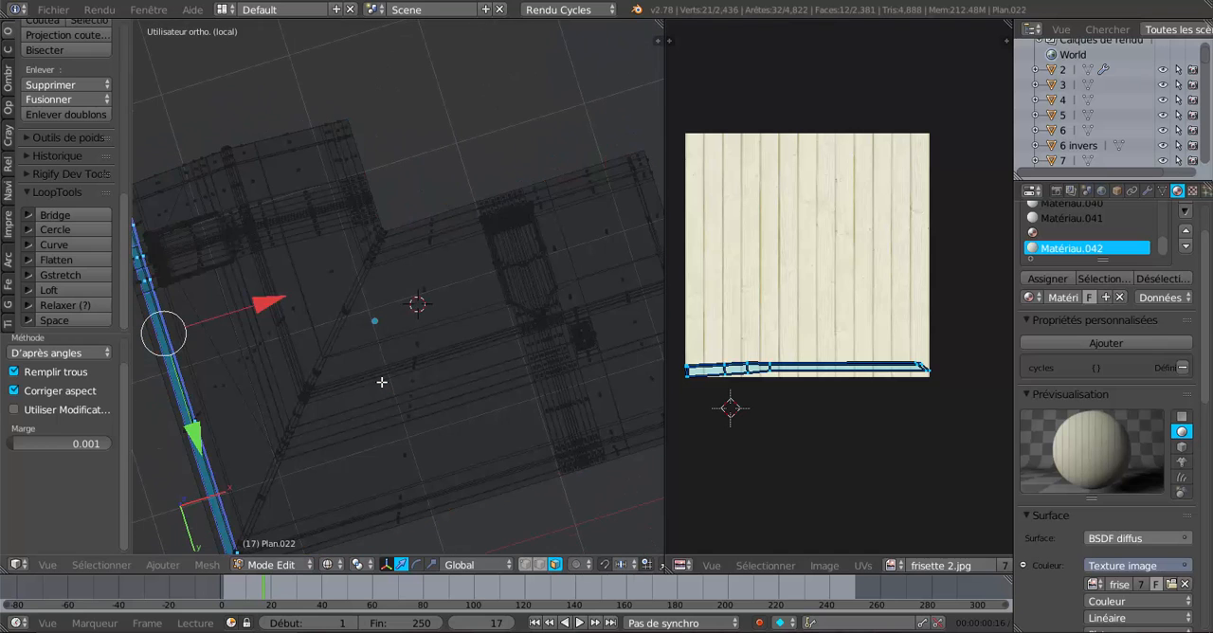
scroll(385, 381, "down", 2)
middle_click_drag(387, 382, 434, 391)
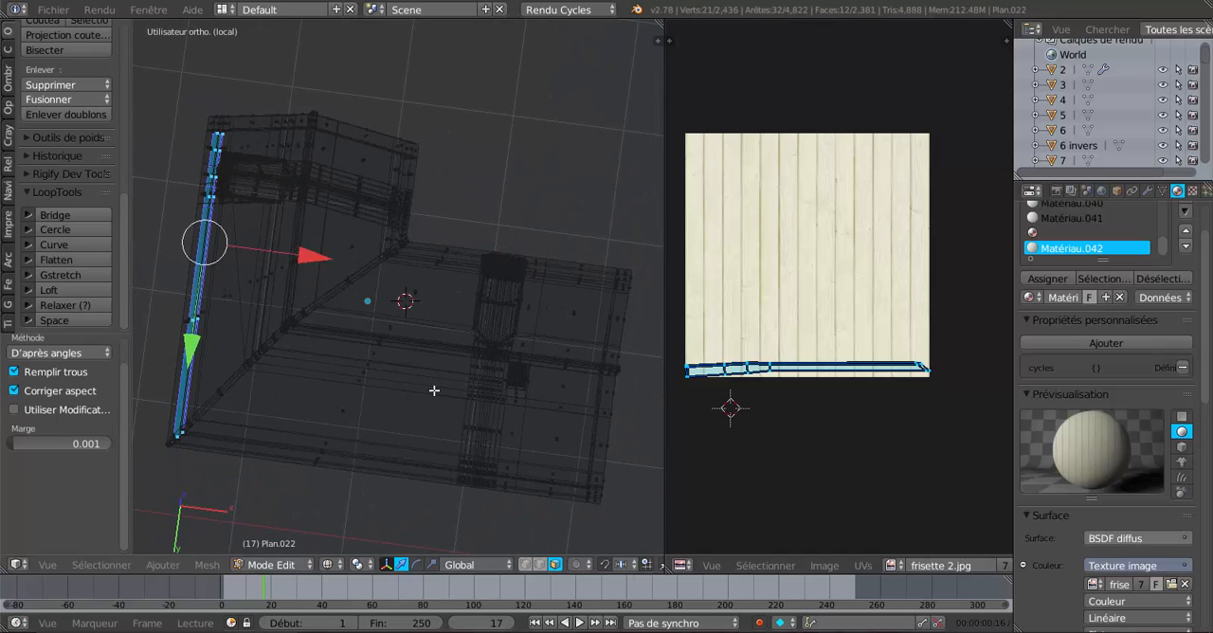
middle_click_drag(347, 392, 485, 404, "shift")
scroll(382, 422, "up", 3)
middle_click_drag(356, 447, 493, 303, "shift")
scroll(492, 302, "up", 4)
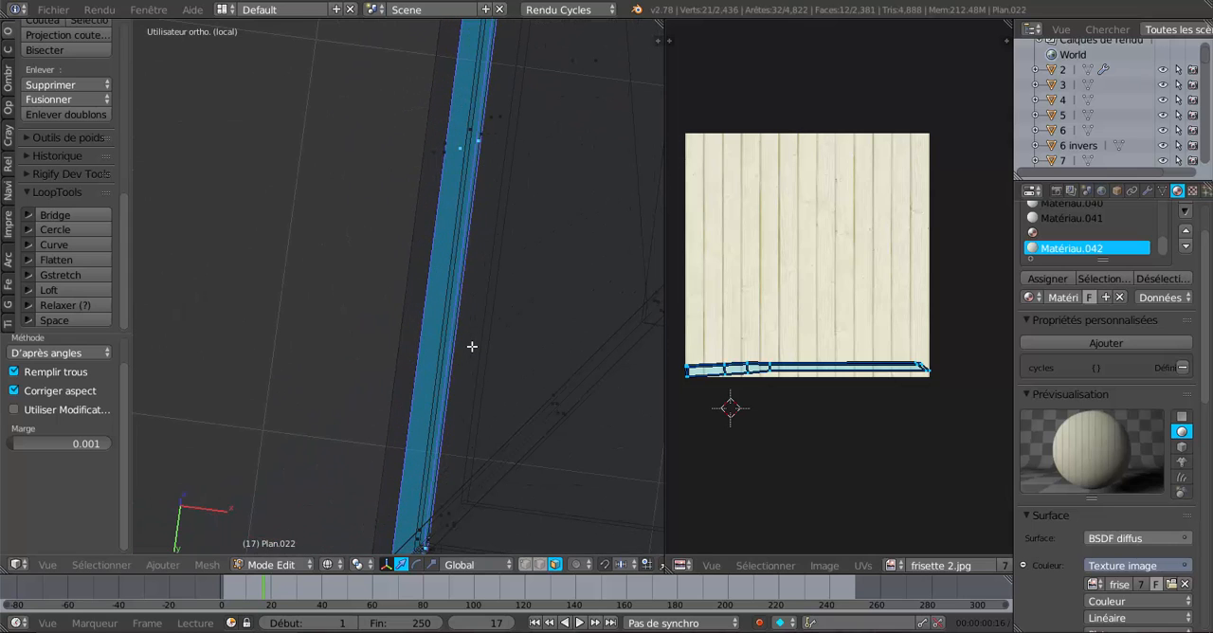
Switch to solid shading, check the strip along its length and flatten the selected faces with LoopTools Flatten.
key("z")
middle_click_drag(473, 402, 437, 115, "shift")
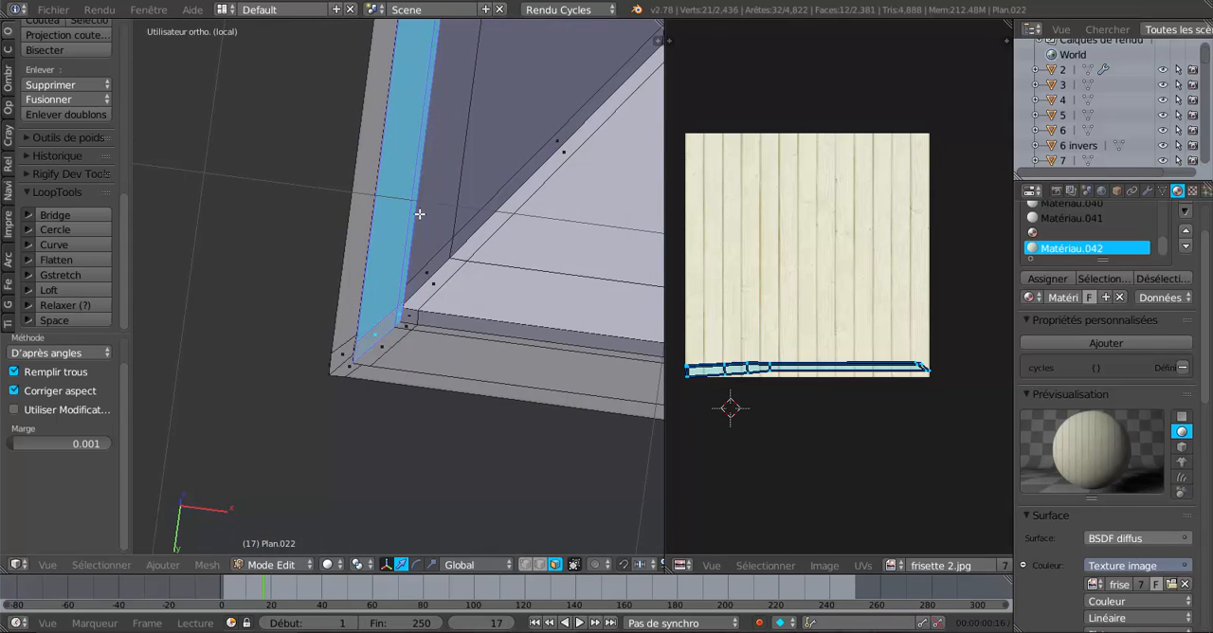
scroll(420, 215, "up", 3)
middle_click_drag(396, 263, 508, 400)
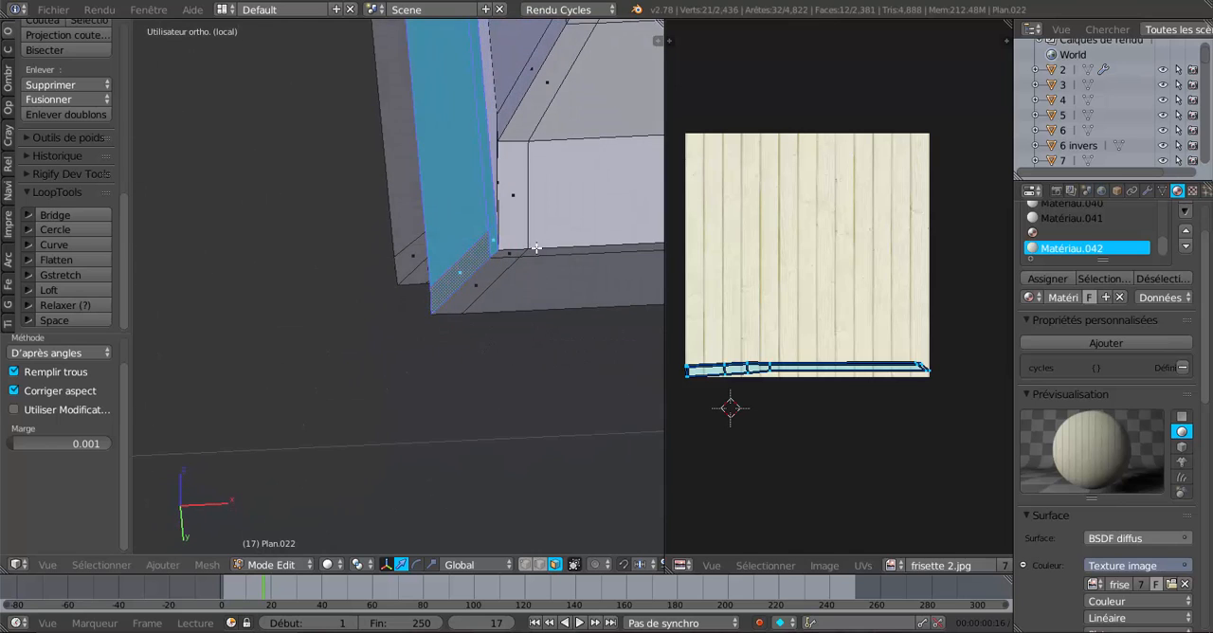
scroll(537, 247, "up", 6)
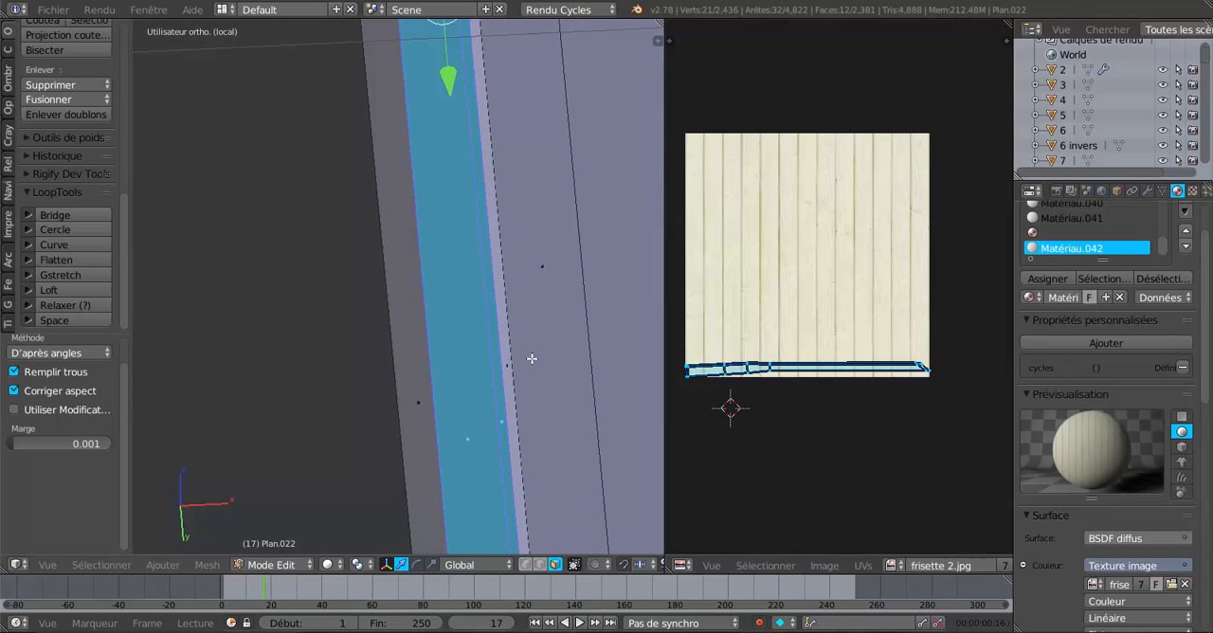
middle_click_drag(515, 200, 559, 411, "shift")
middle_click_drag(557, 216, 577, 446, "shift")
middle_click_drag(558, 263, 571, 461, "shift")
middle_click_drag(557, 240, 565, 376, "shift")
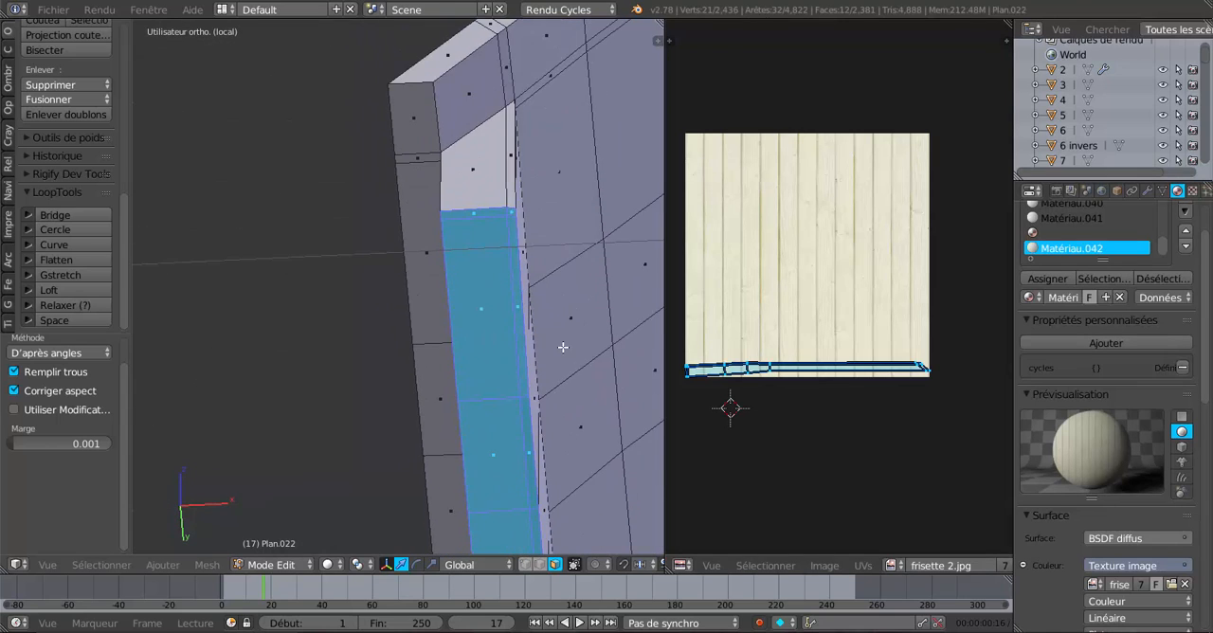
left_click(62, 258)
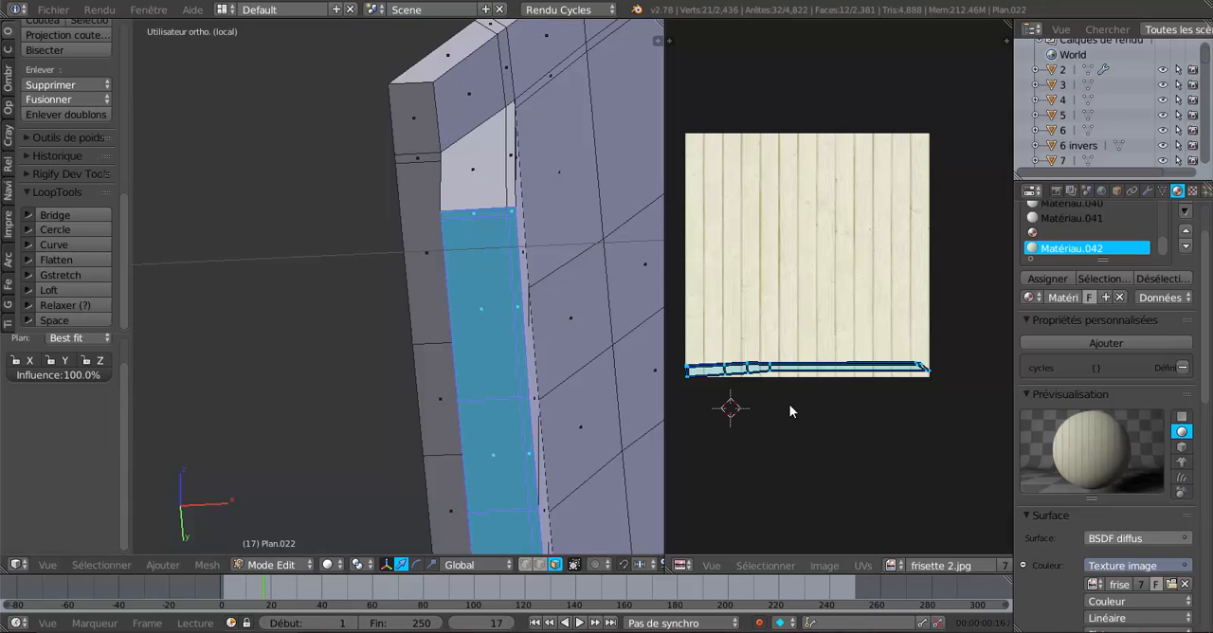
Project the strip's UVs from the bottom orthographic view with Project from View.
scroll(503, 441, "down", 3)
scroll(503, 440, "down", 1)
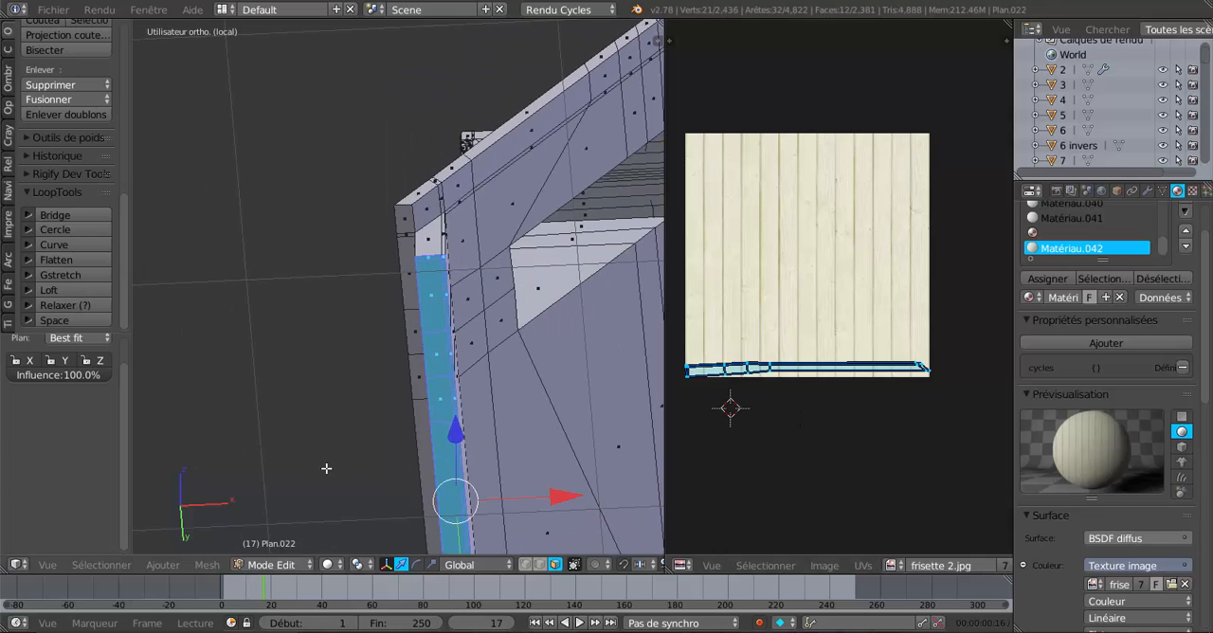
key("KP_7")
key("ctrl+KP_7")
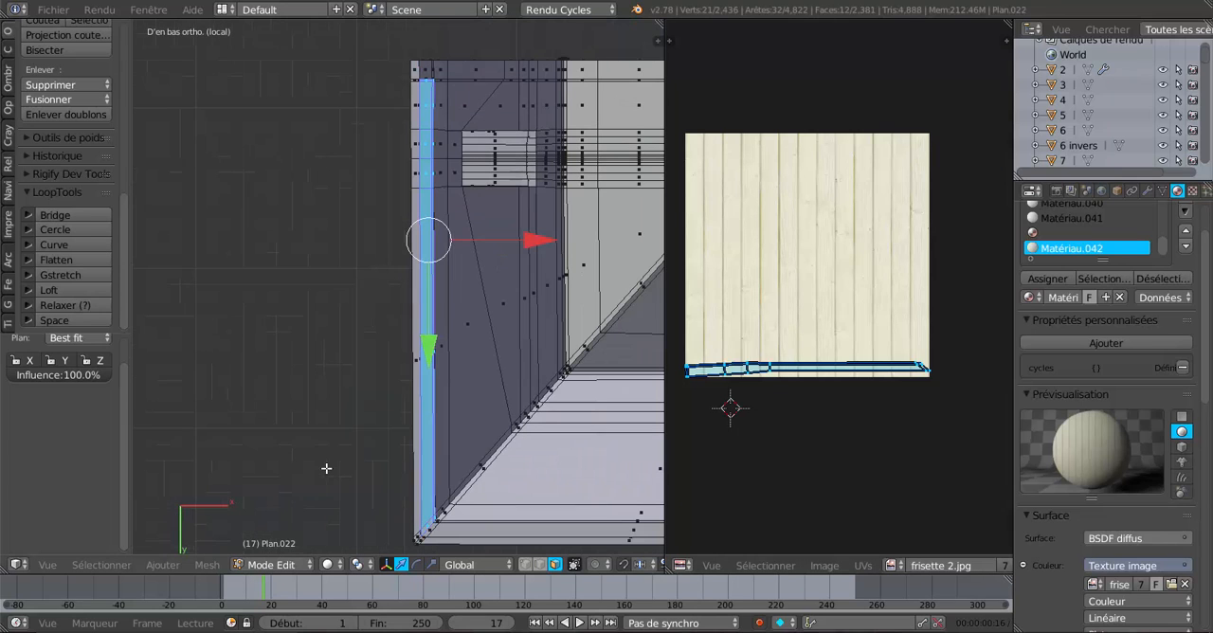
left_click(210, 564)
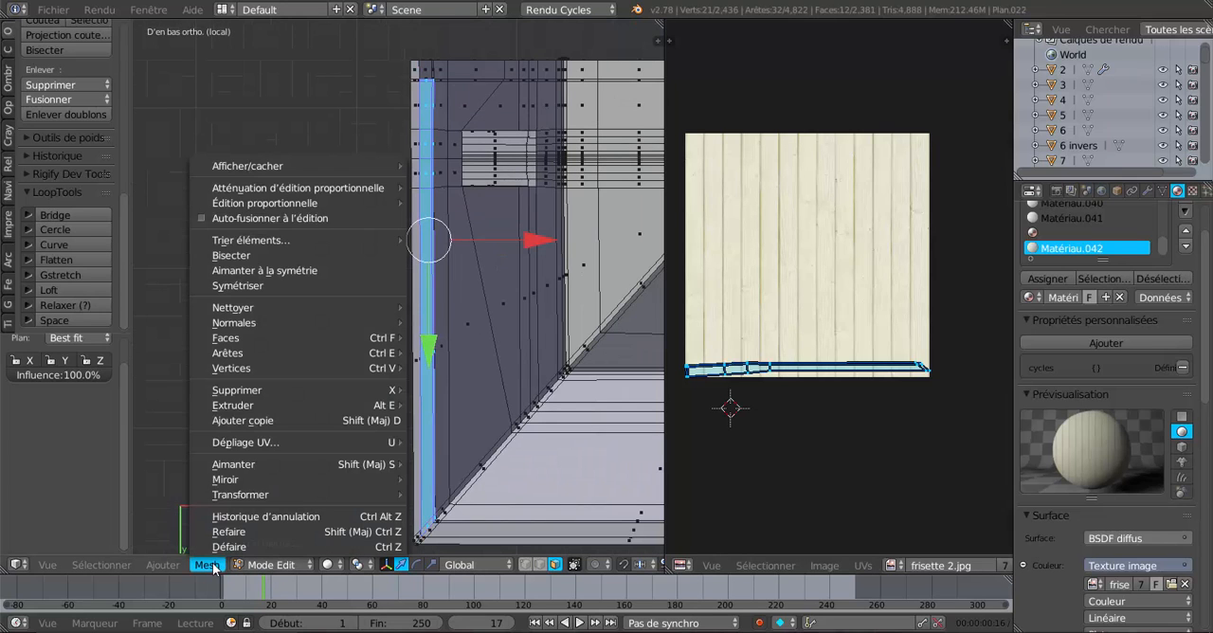
mouse_move(231, 445)
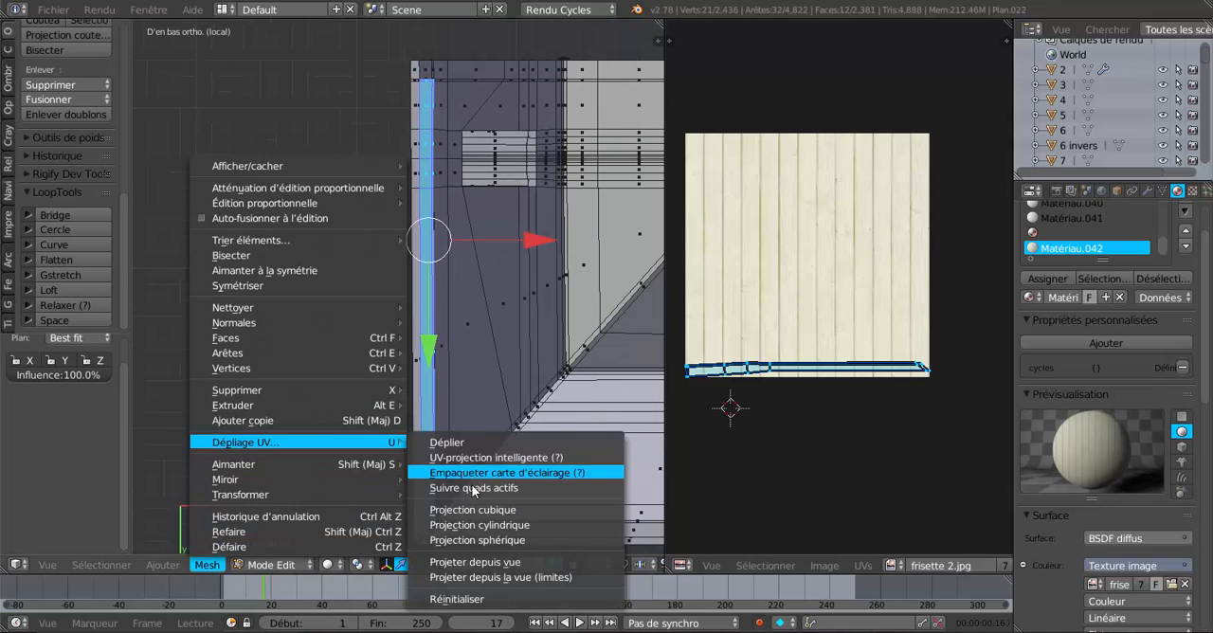
left_click(479, 562)
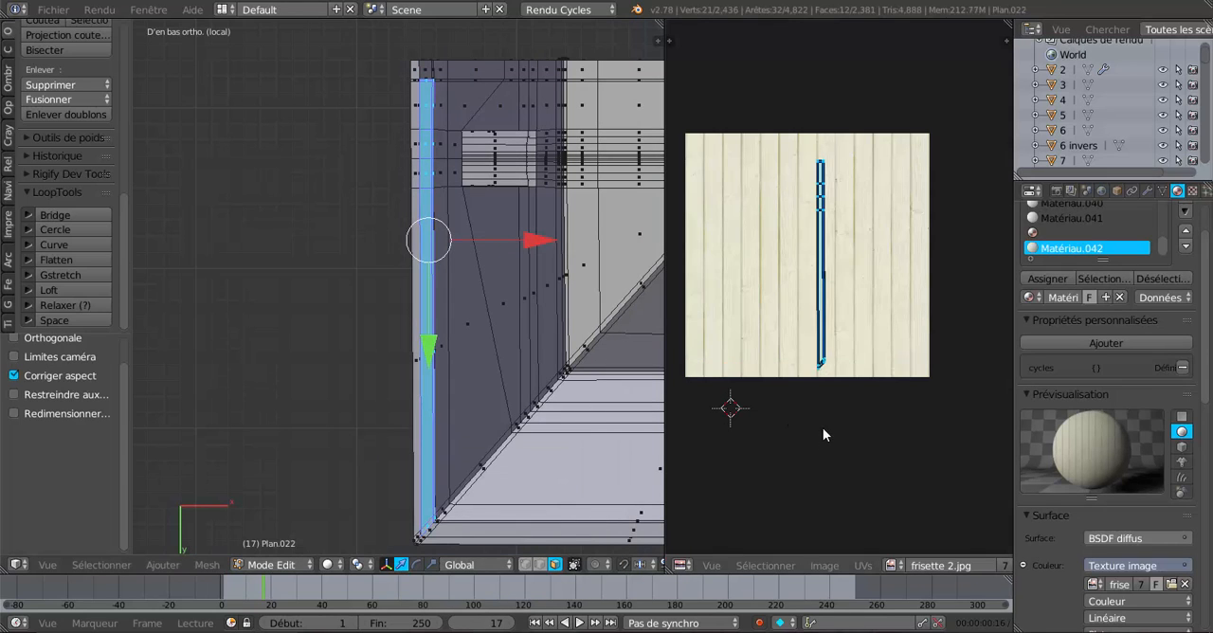
Rotate the strip's UVs 90° and assign the frisette wood material Matériau.042 to the selected faces.
scroll(861, 386, "up", 1)
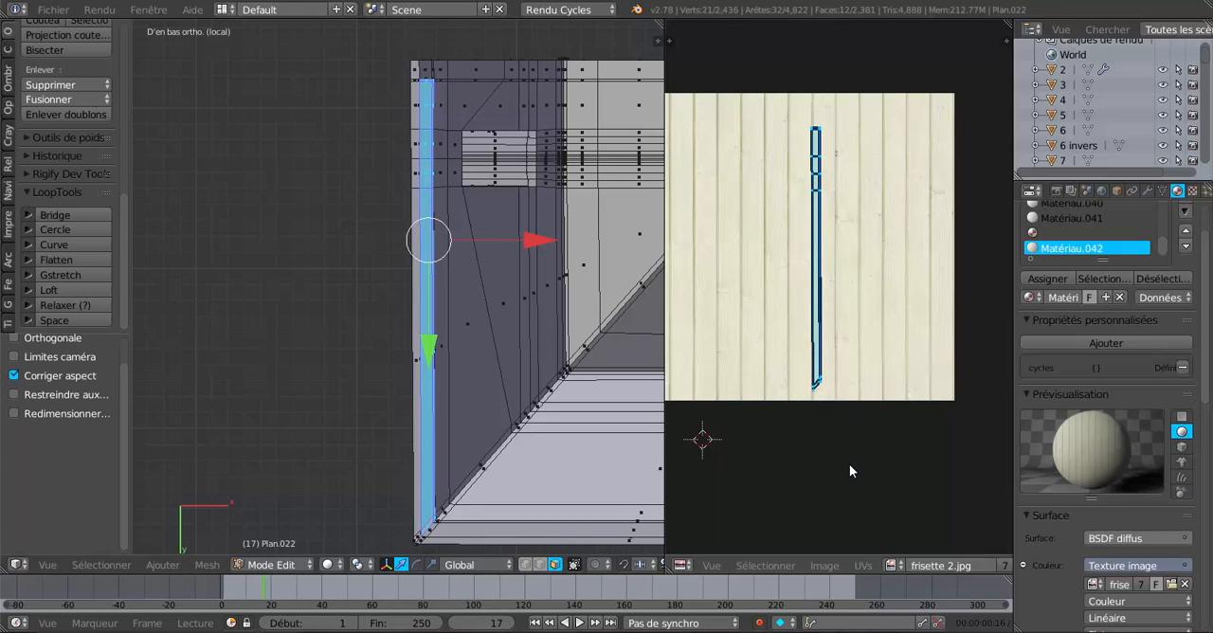
type("r90")
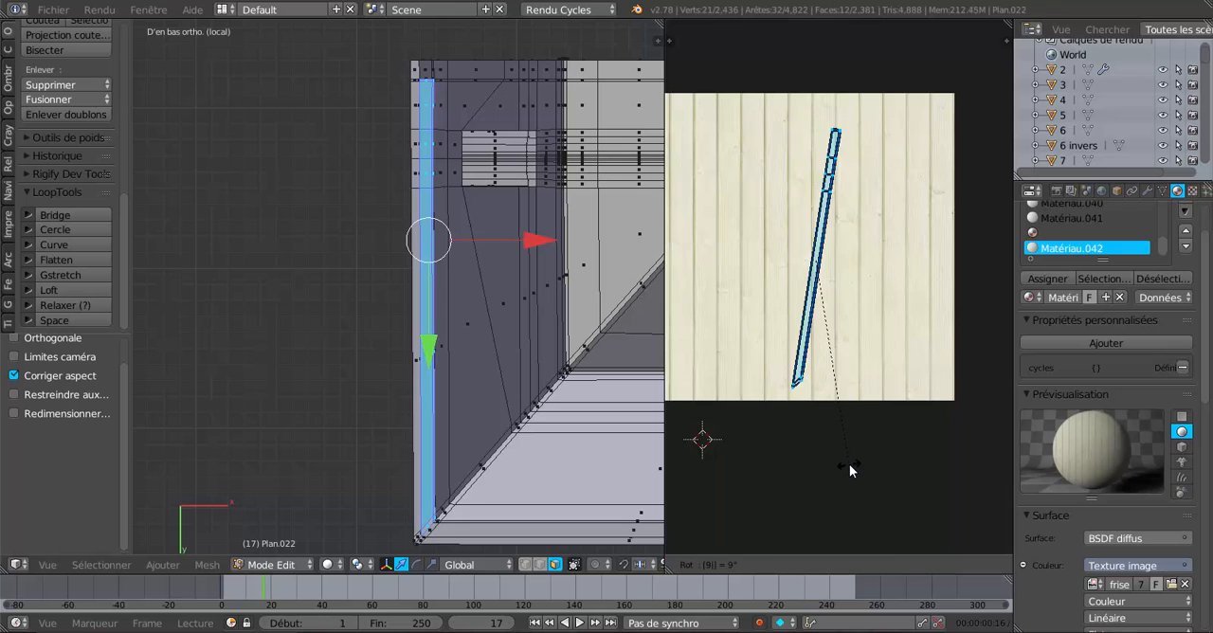
key("Return")
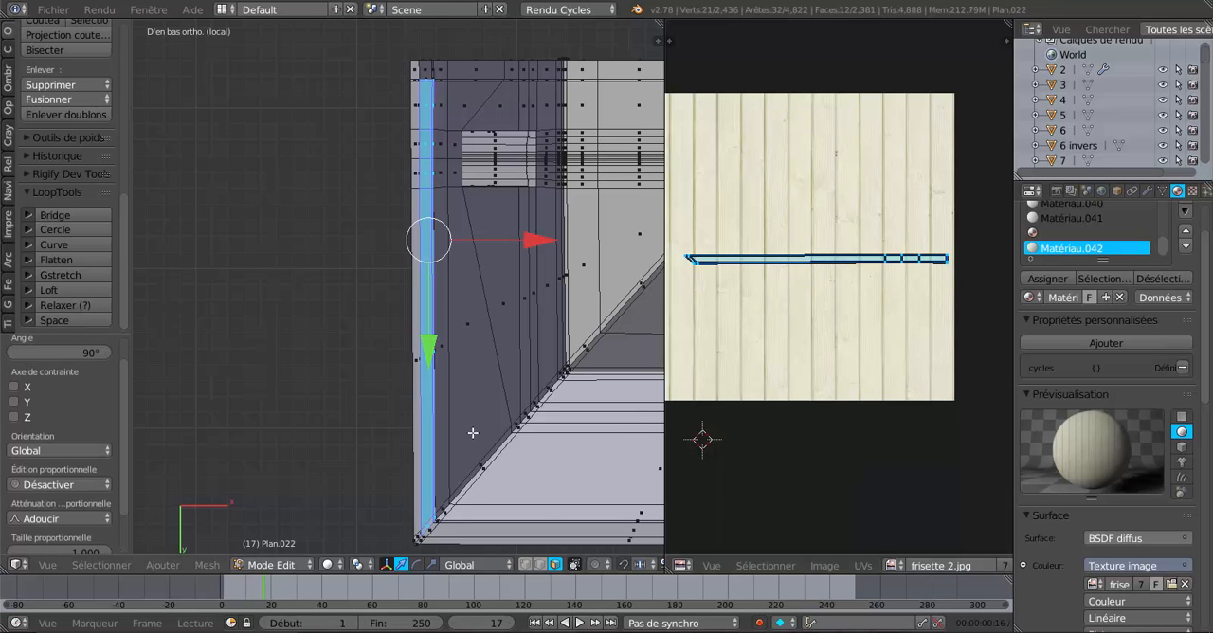
scroll(474, 427, "up", 3)
left_click(1052, 278)
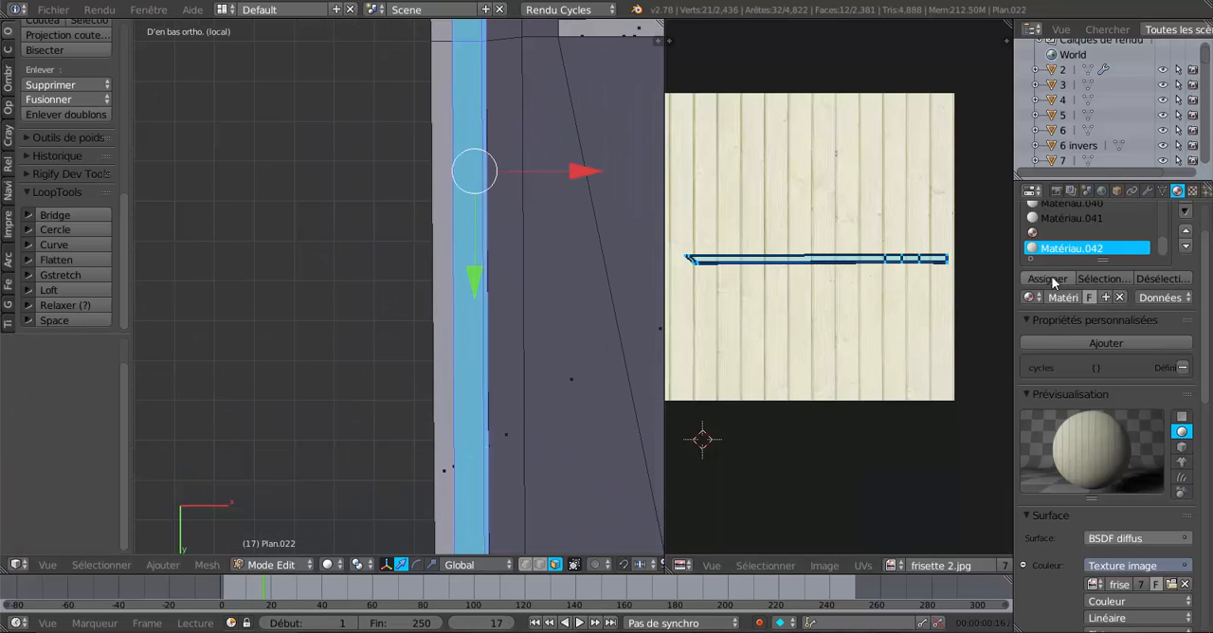
Scale the strip's UVs up uniformly by about 3.58 over the frisette 2.jpg image.
middle_click_drag(823, 458, 794, 459)
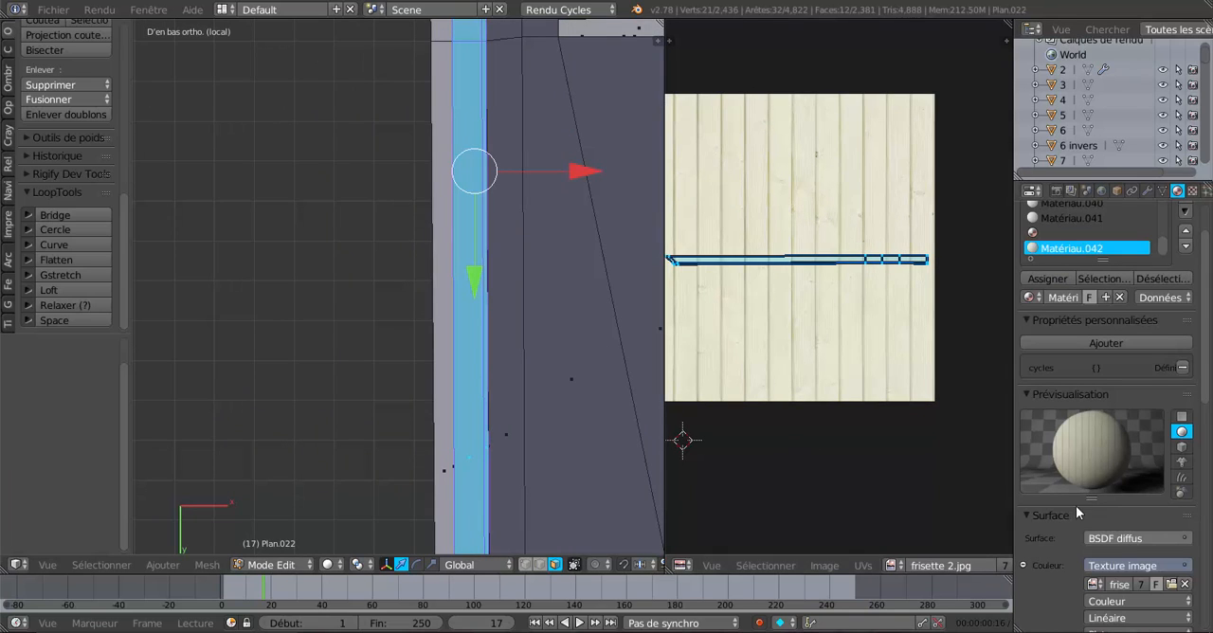
scroll(1075, 507, "down", 3)
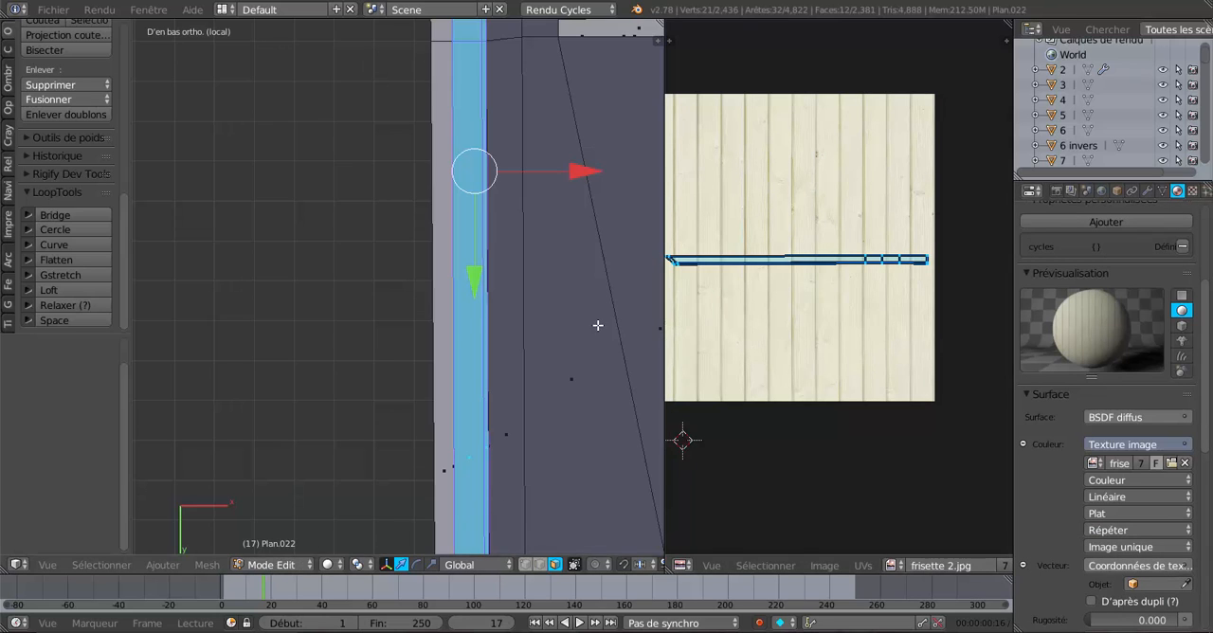
scroll(593, 321, "down", 3)
middle_click_drag(588, 308, 581, 379, "shift")
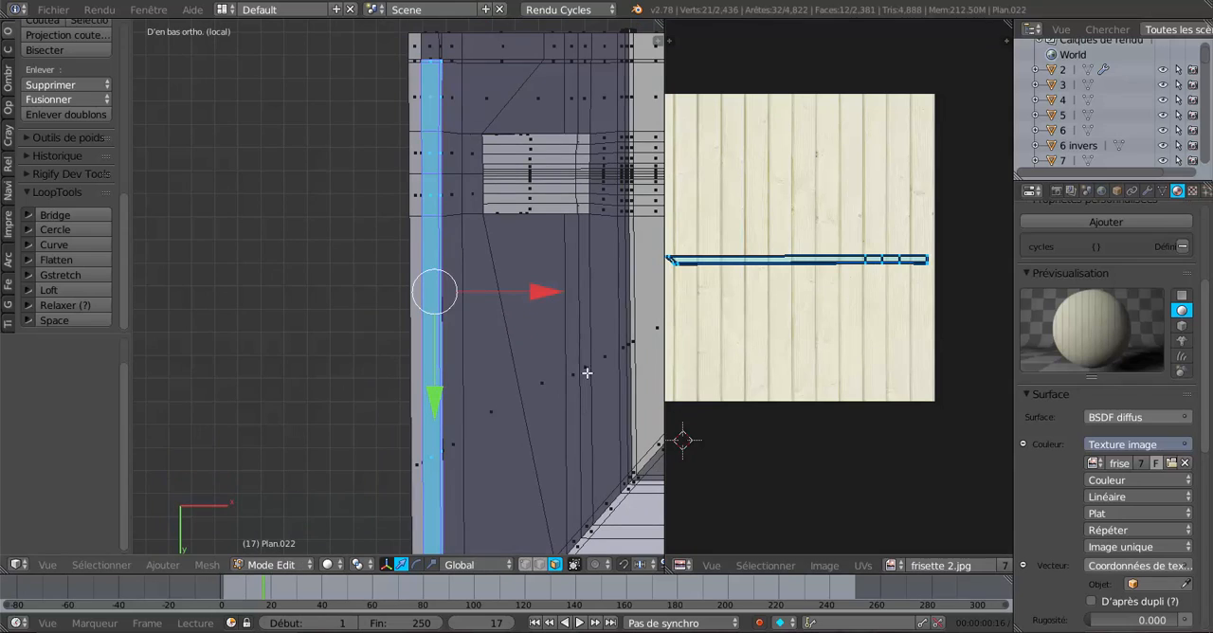
scroll(1047, 232, "up", 3)
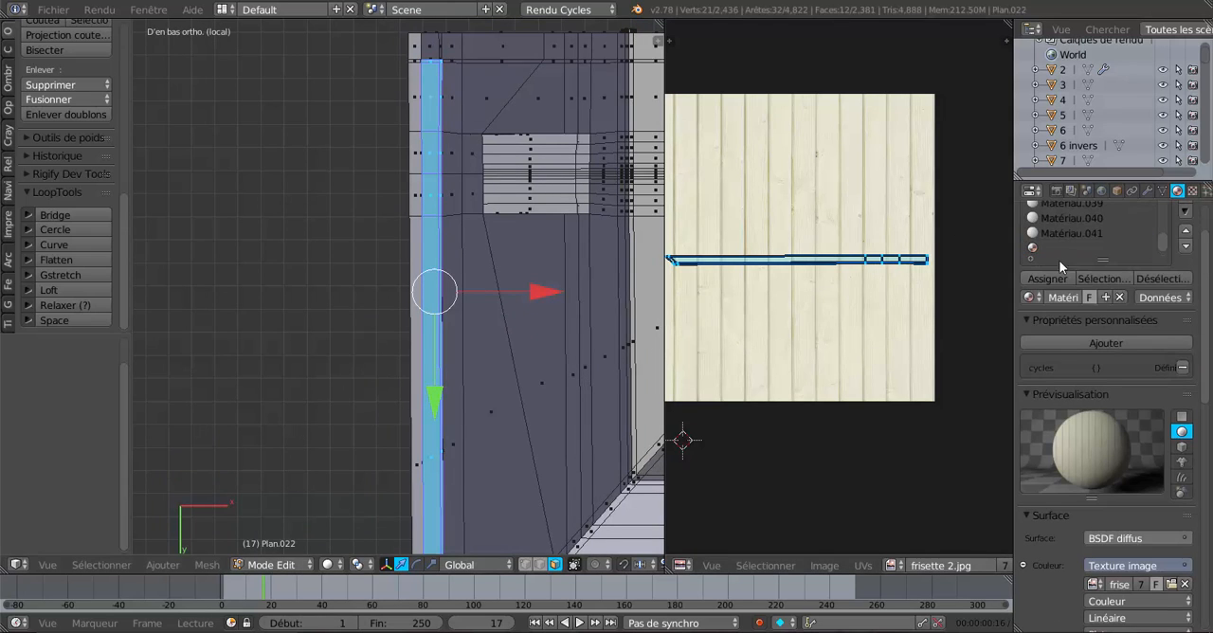
scroll(588, 313, "up", 5)
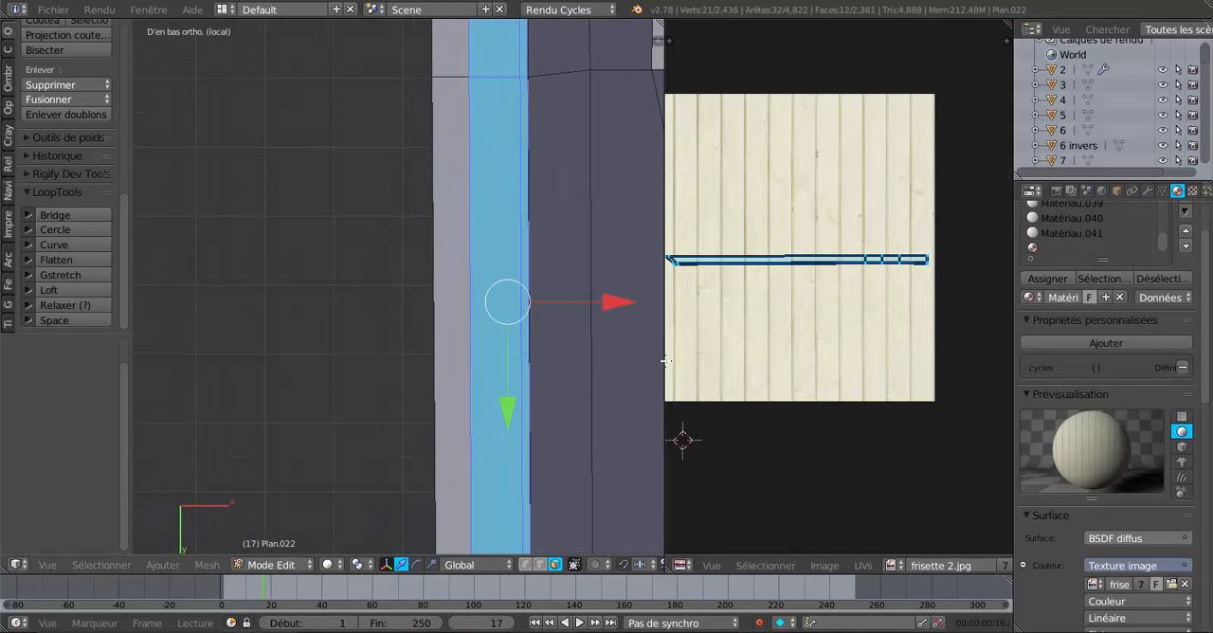
key("s")
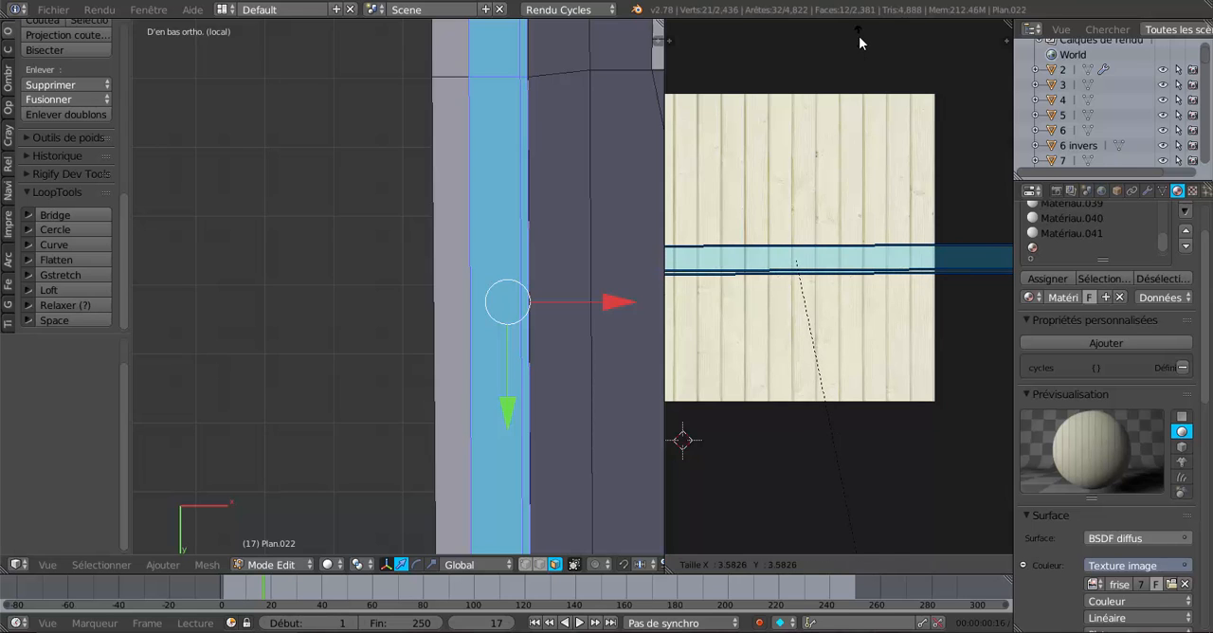
left_click(861, 40)
Display the model in Material shading and enlarge the strip's UVs by about another 2.5 times.
scroll(464, 418, "down", 4)
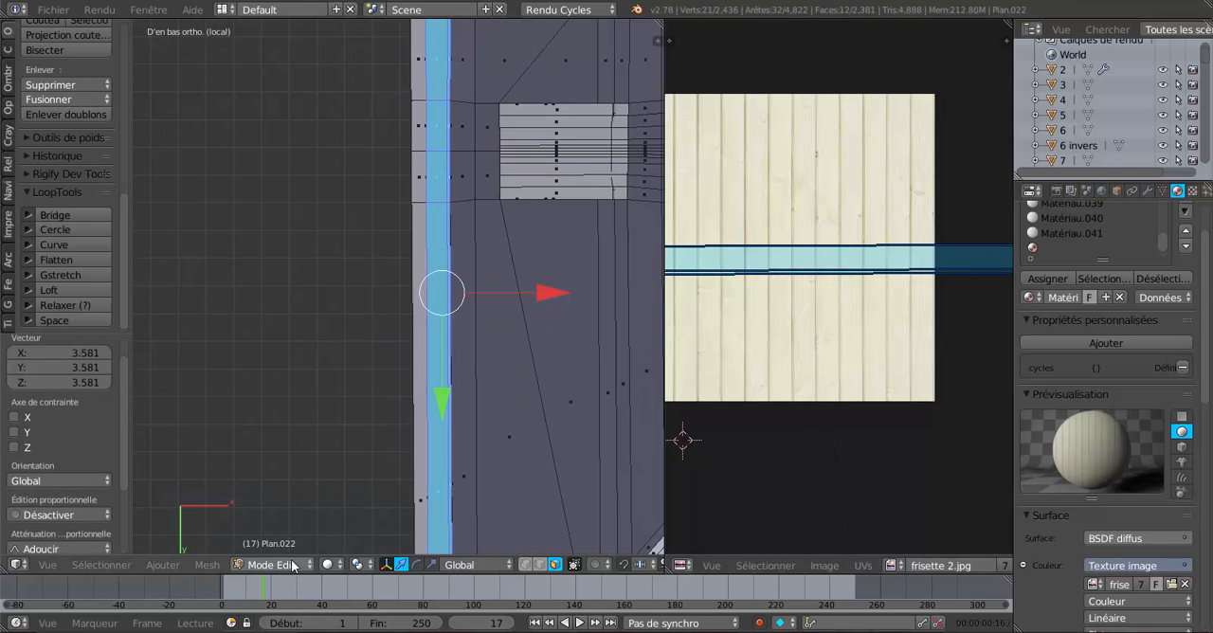
left_click(327, 563)
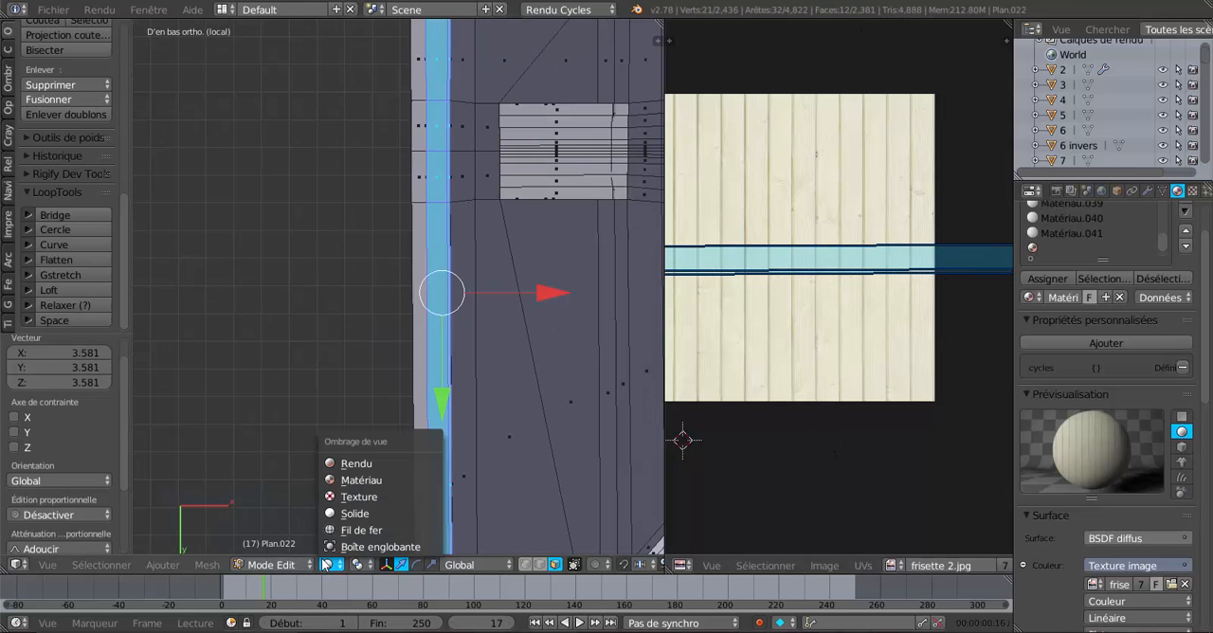
left_click(352, 480)
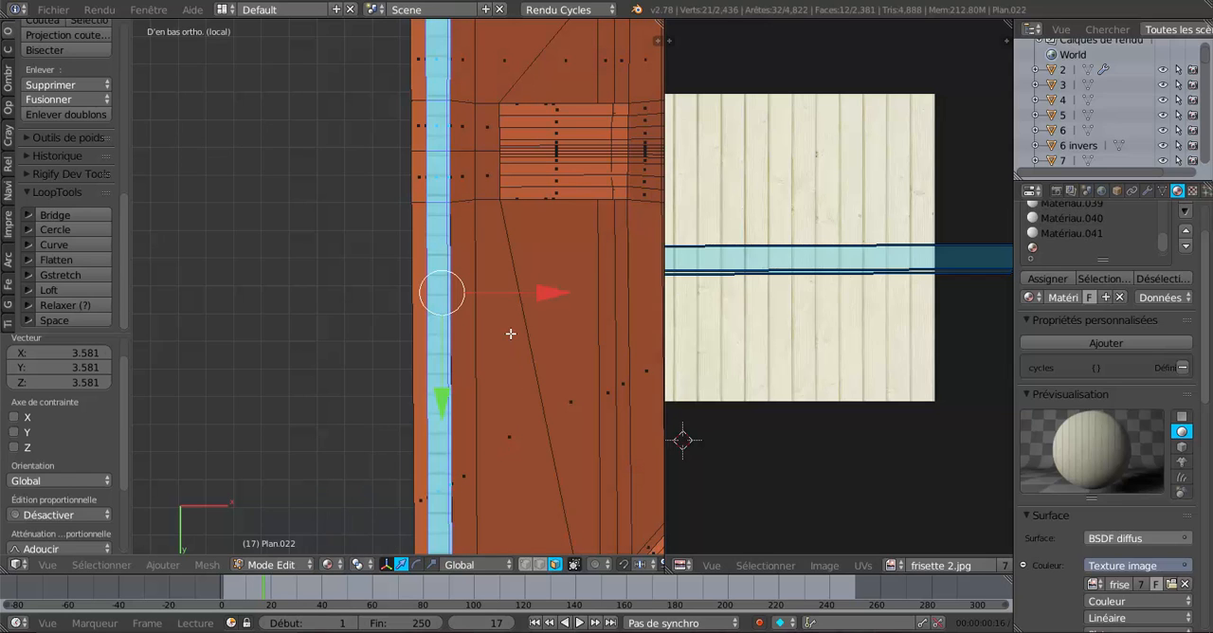
middle_click_drag(535, 343, 508, 433, "shift")
scroll(530, 270, "up", 3)
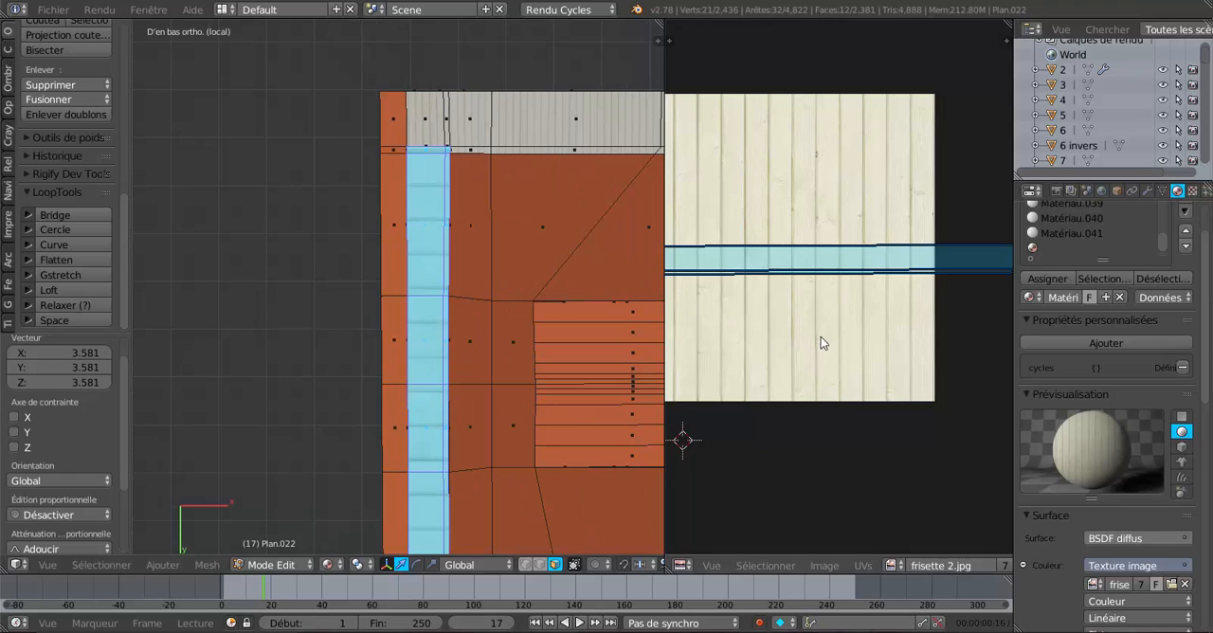
key("s")
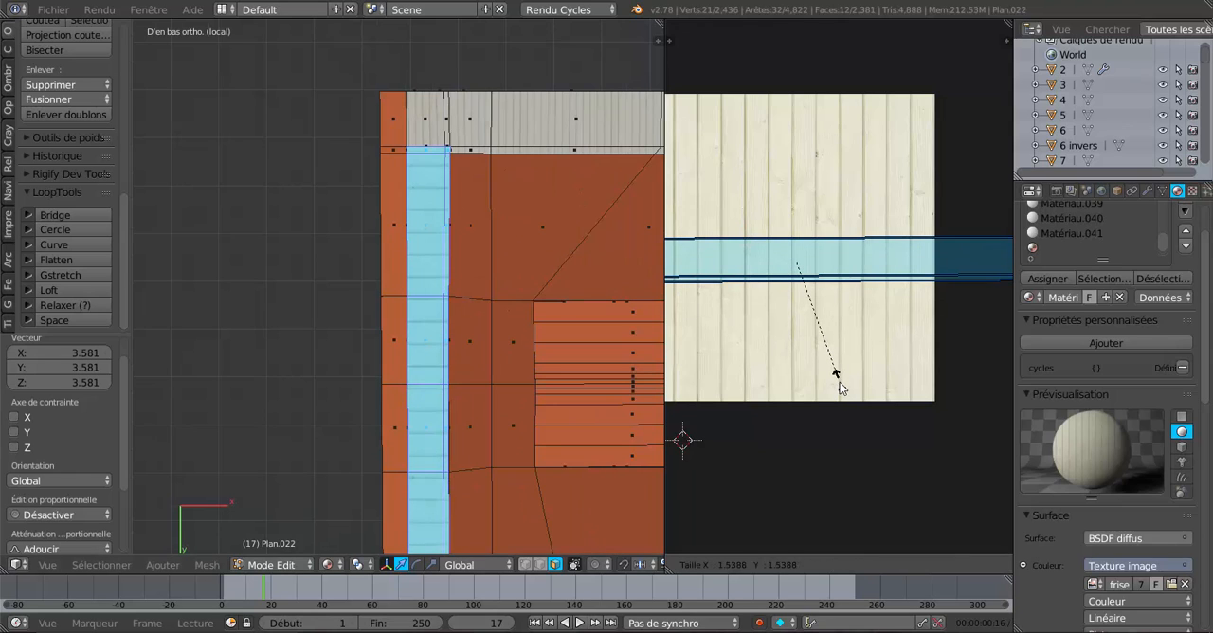
left_click(839, 464)
Match the strip's plank width to the neighbouring panelling by scaling its UVs about 1.54 overall and about 1.07 along X.
scroll(457, 321, "up", 2)
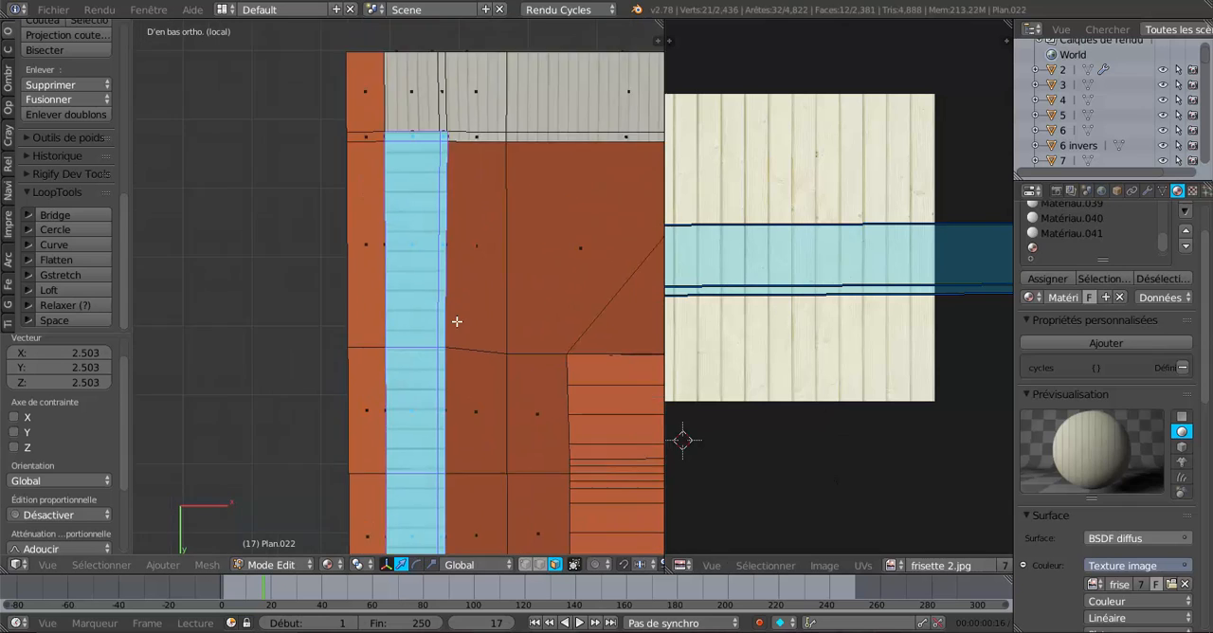
middle_click_drag(456, 321, 414, 453, "shift")
scroll(441, 352, "up", 2)
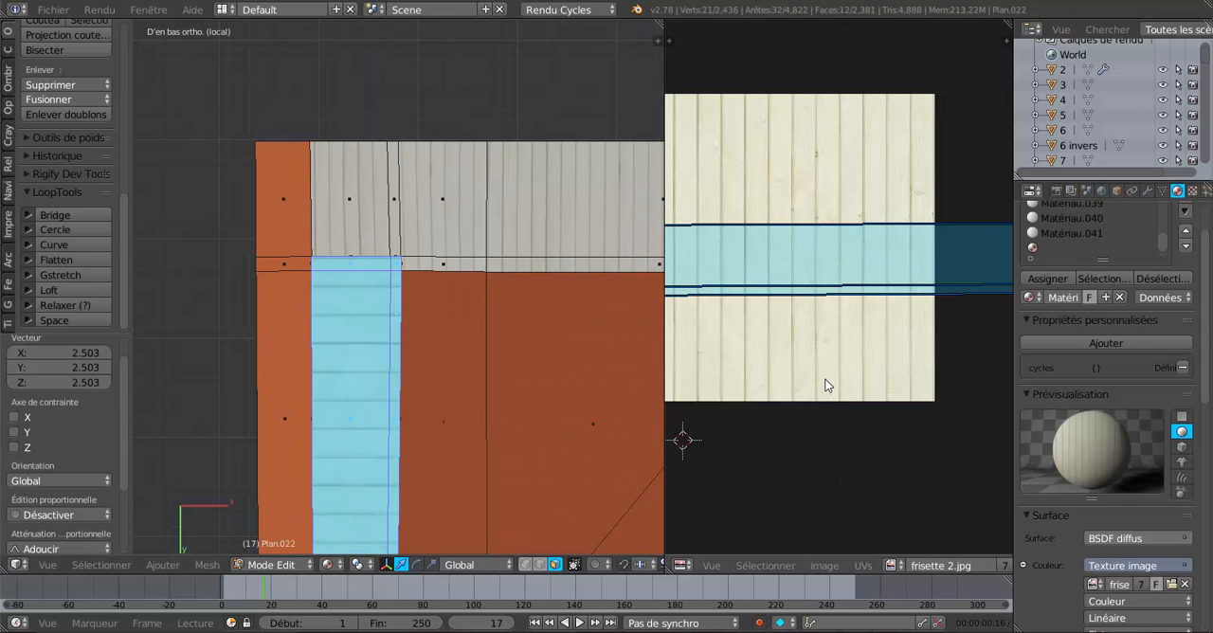
key("s")
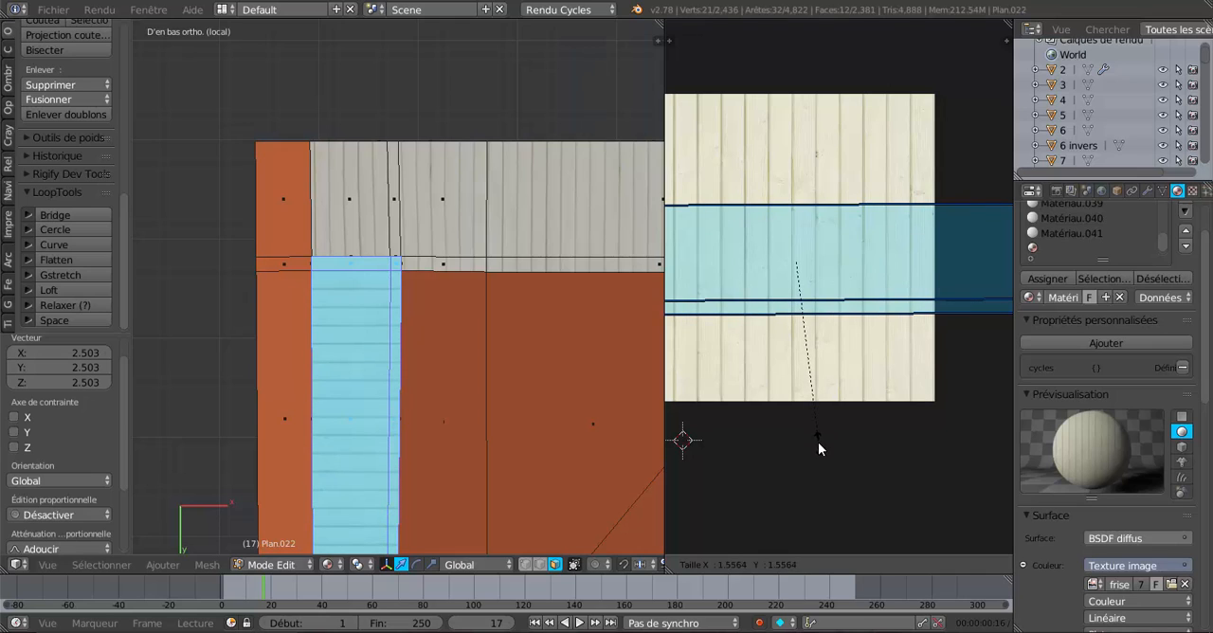
left_click(818, 442)
key("s")
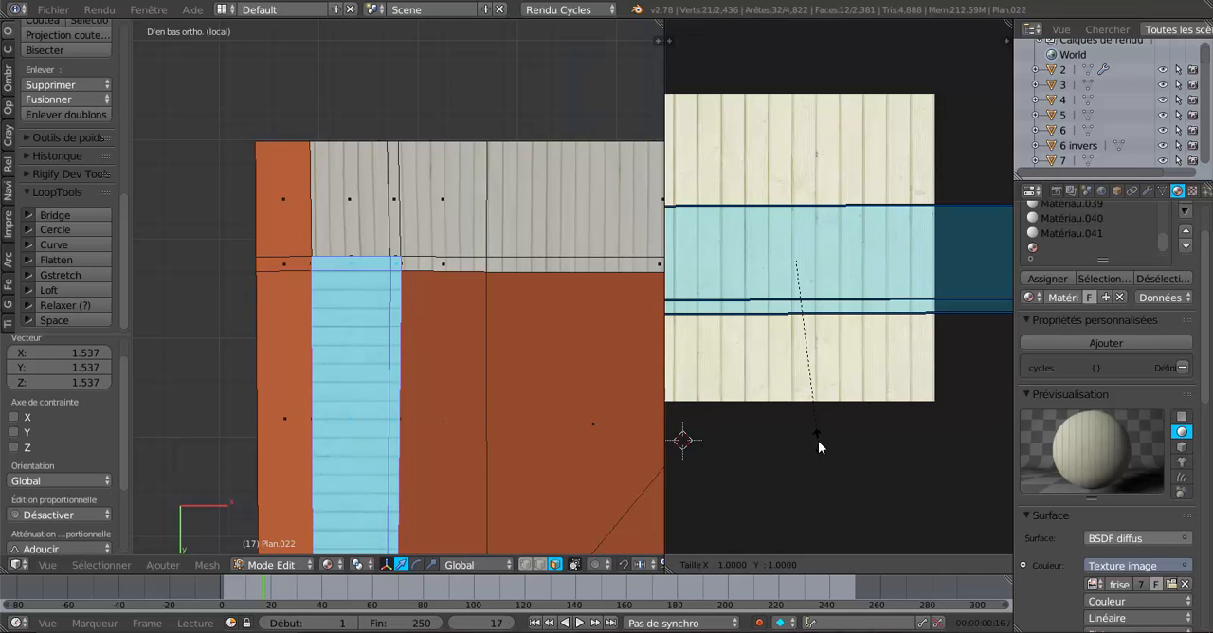
key("x")
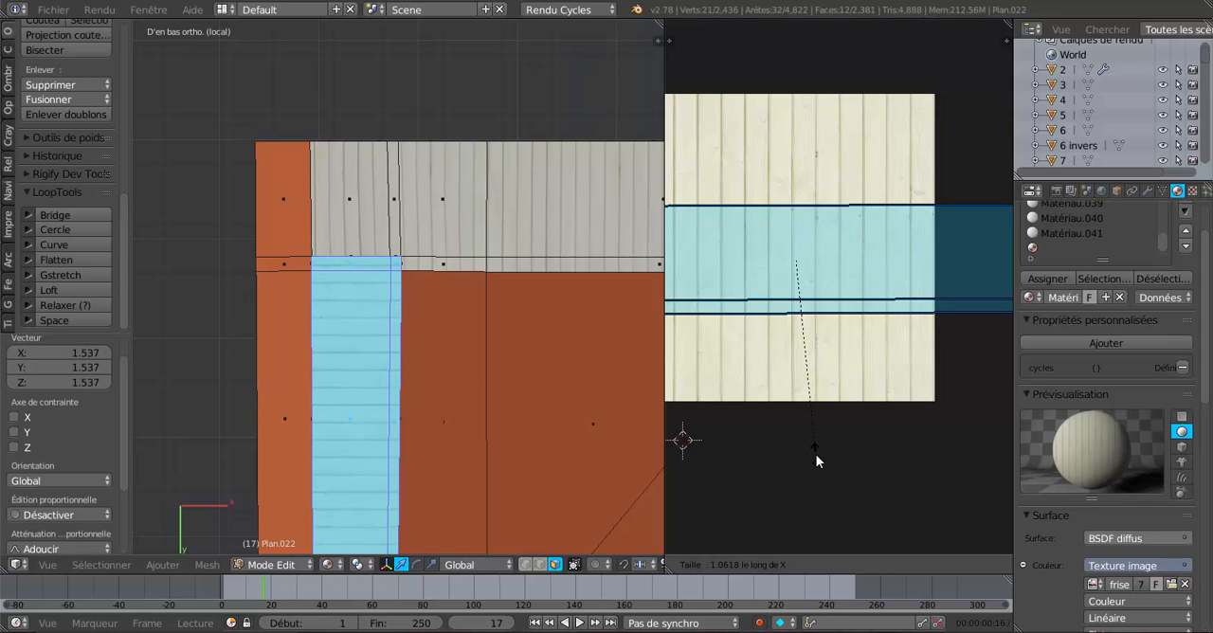
left_click(808, 462)
Select the slanted corner face and adjoining long face of the tiled underside strip that meets the panelled strip.
scroll(499, 405, "down", 3)
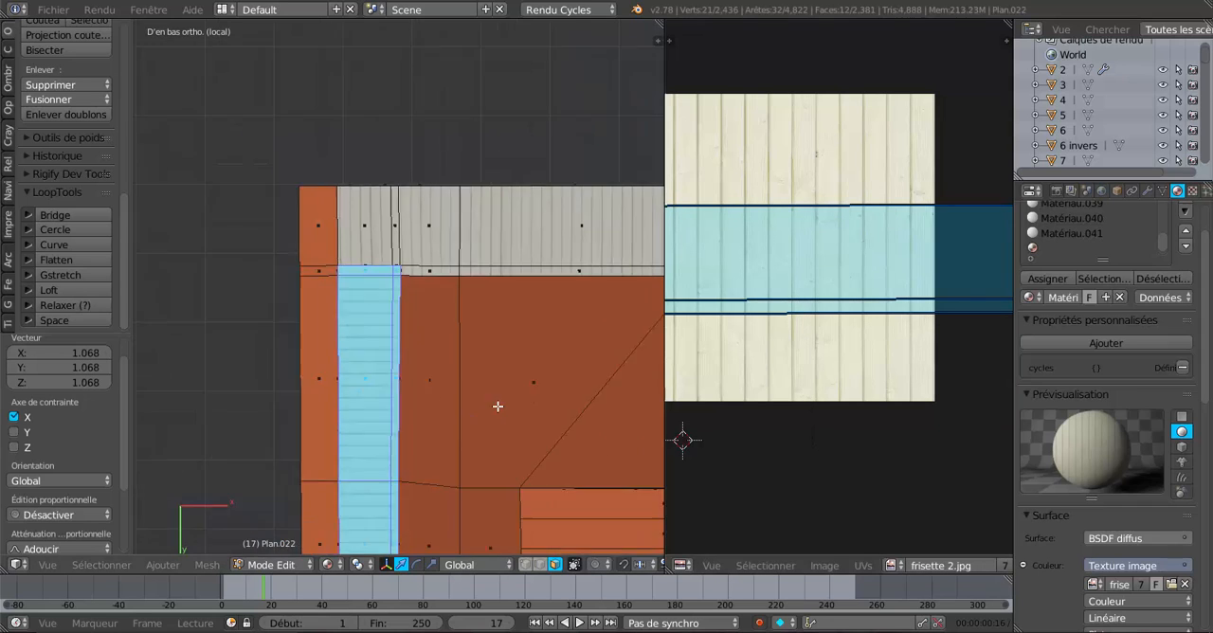
middle_click_drag(493, 450, 468, 34, "shift")
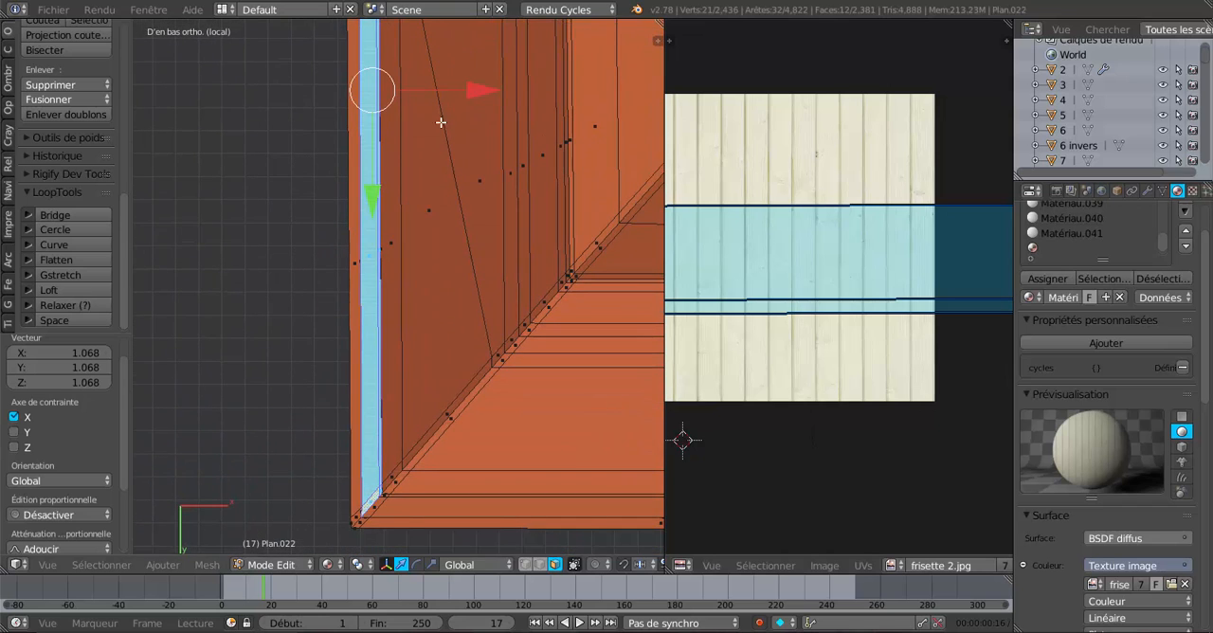
middle_click_drag(420, 451, 452, 240, "shift")
scroll(425, 278, "up", 11)
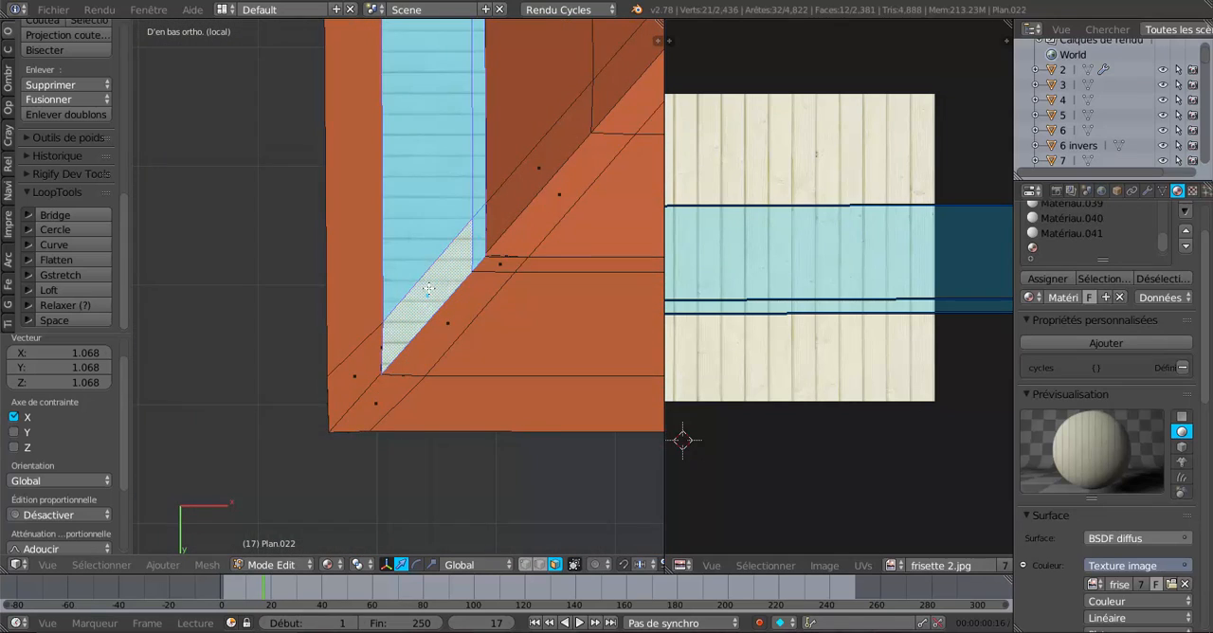
right_click(489, 308)
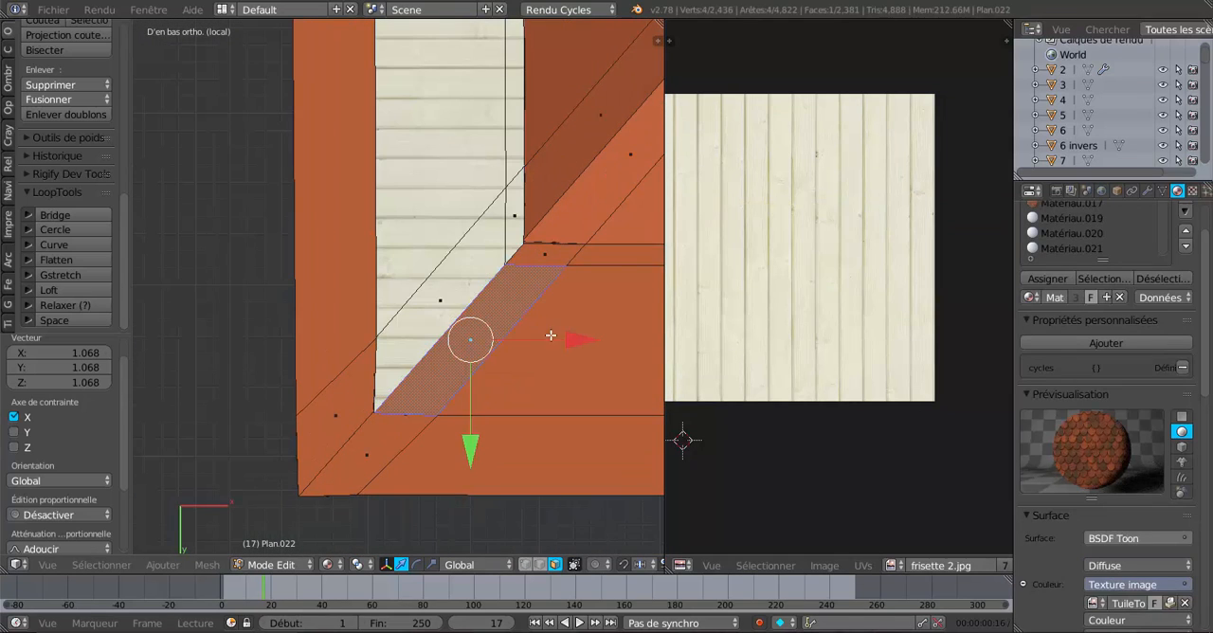
right_click(557, 338, "shift")
Extend the selection along the tiled underside strip through its subdivided section to the opposite panelled corner.
scroll(561, 341, "down", 4)
middle_click_drag(590, 333, 319, 293, "shift")
scroll(319, 293, "down", 5)
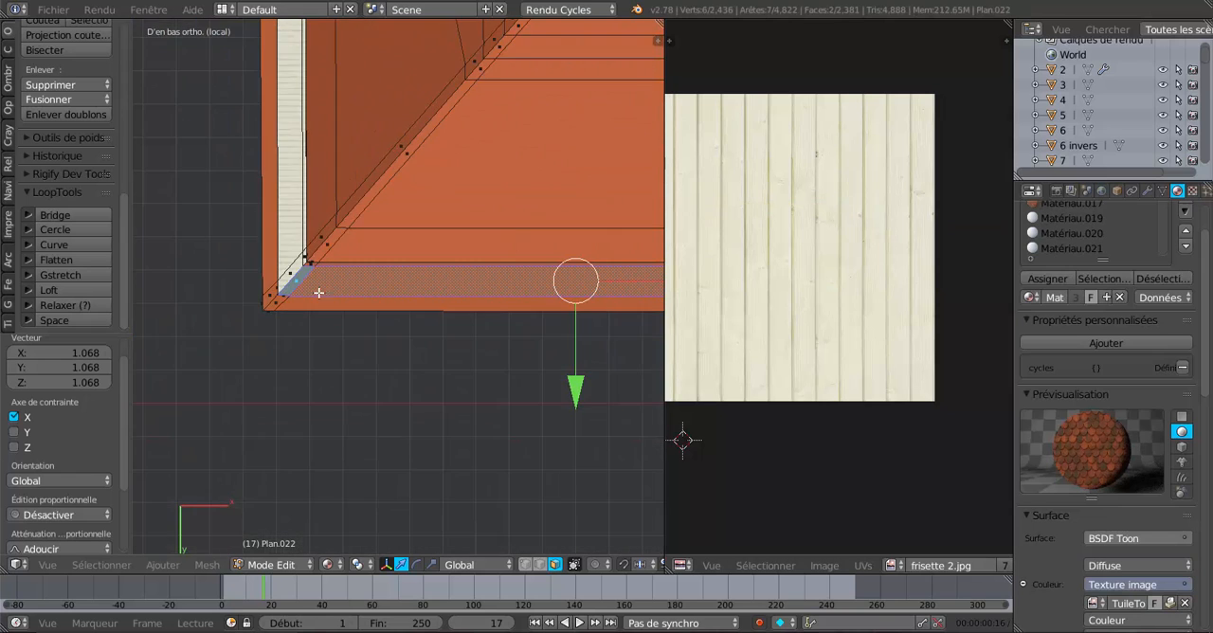
mouse_move(507, 303)
middle_mouse_down("shift")
mouse_move(266, 284)
mouse_move(234, 316)
mouse_move(243, 309)
mouse_move(196, 303)
middle_mouse_up("shift")
scroll(360, 314, "up", 2)
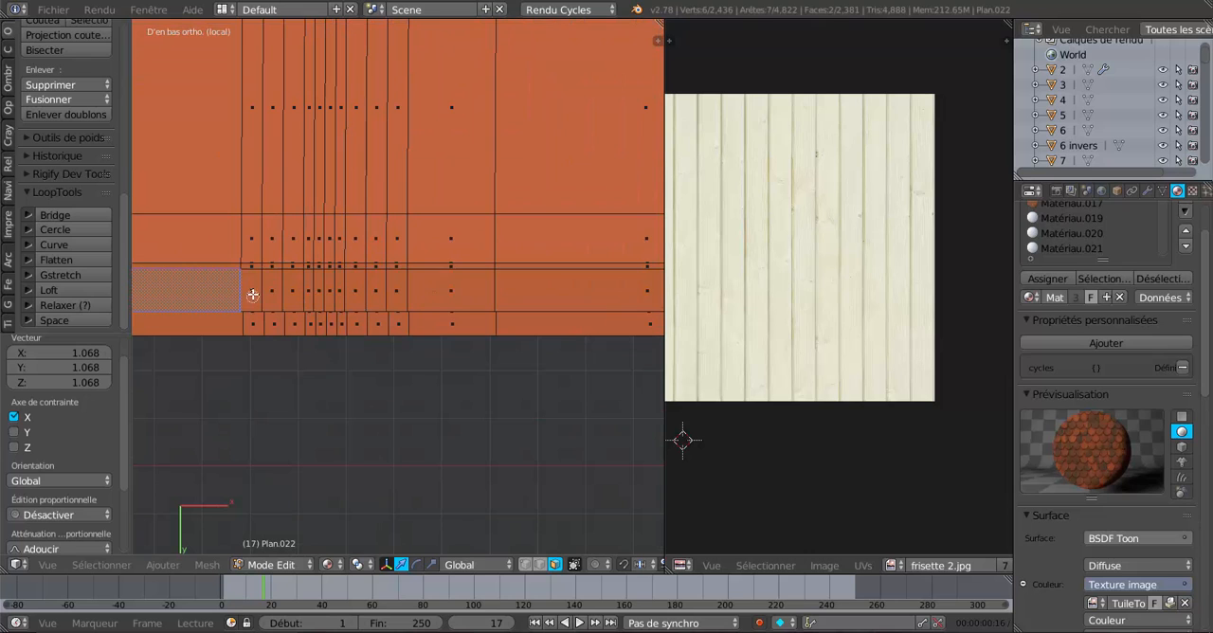
left_click_drag(246, 293, 521, 291)
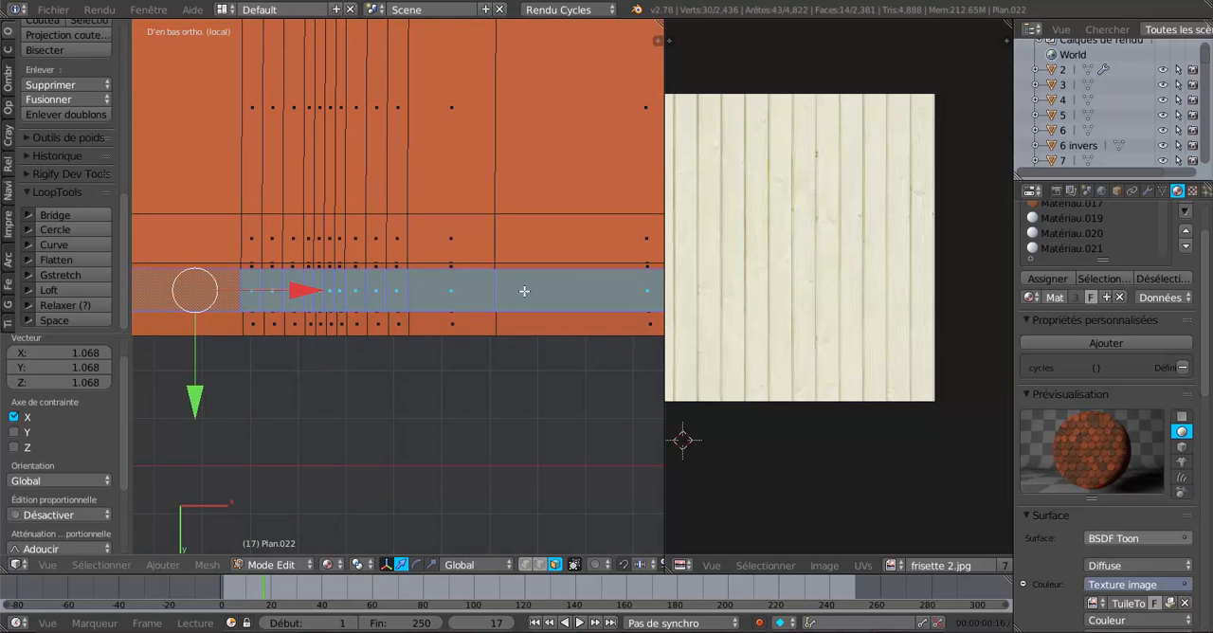
scroll(527, 290, "down", 3)
middle_click_drag(593, 280, 410, 265, "shift")
scroll(447, 299, "up", 4)
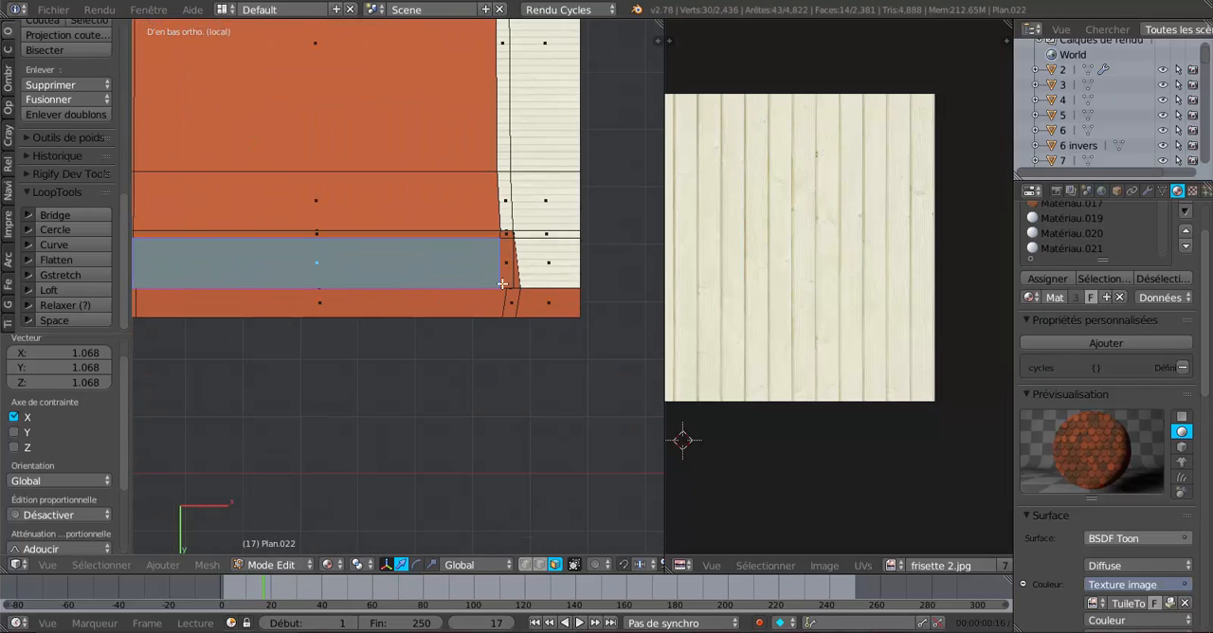
left_click(503, 235, "shift")
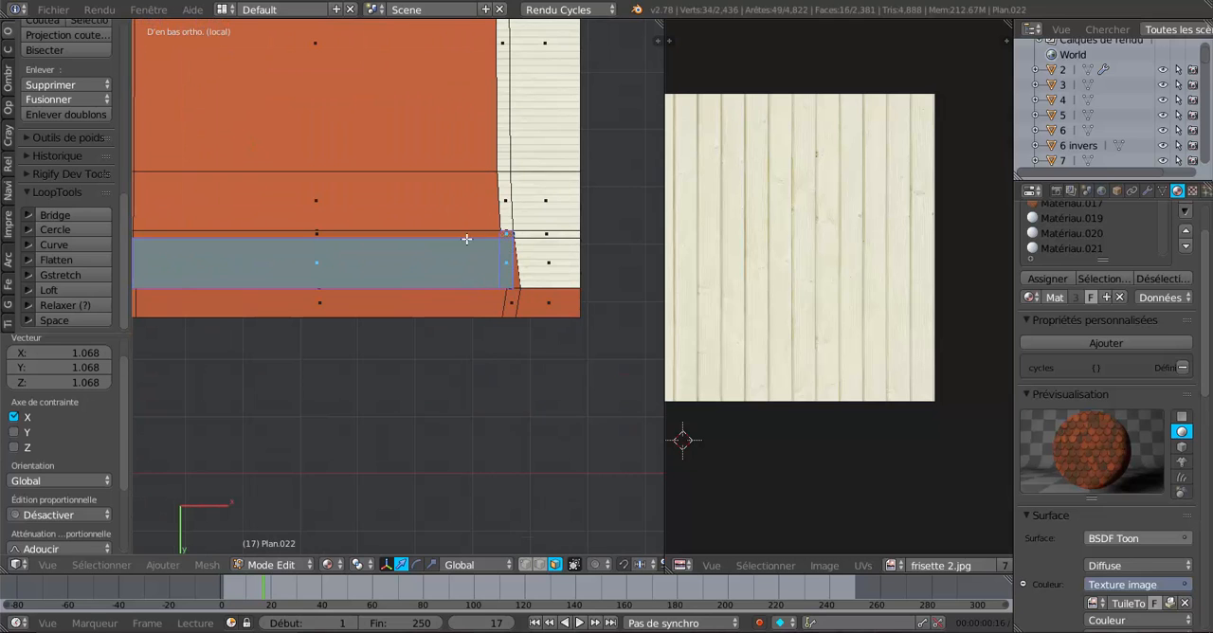
Add the narrow inner-edge faces at the panelled corner and along the subdivided section of the tiled underside strip to the selection.
left_click(466, 238, "shift")
scroll(244, 330, "down", 3)
scroll(463, 325, "up", 1)
scroll(446, 250, "up", 3)
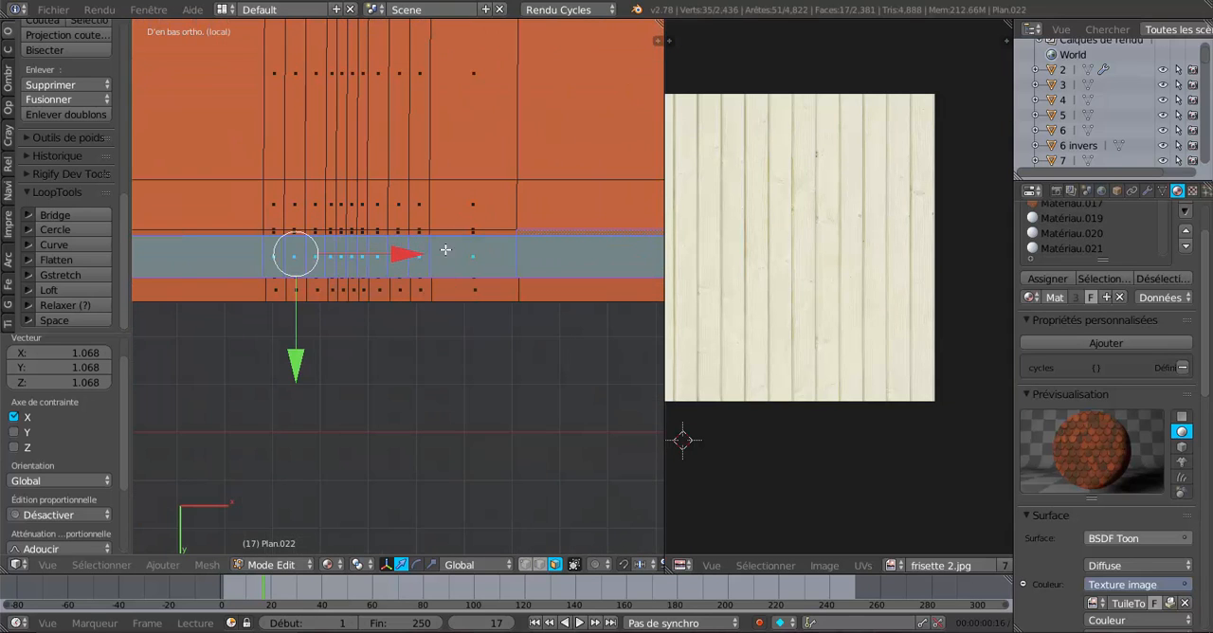
left_click(444, 232, "shift")
scroll(487, 285, "up", 3)
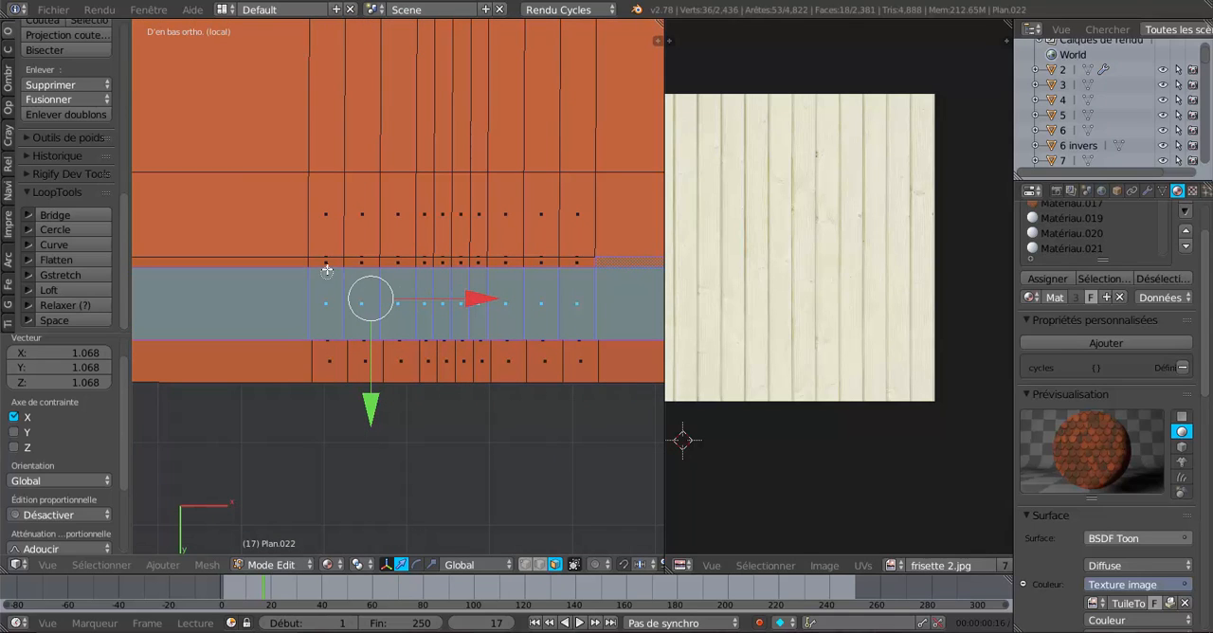
left_click_drag(328, 270, 580, 269)
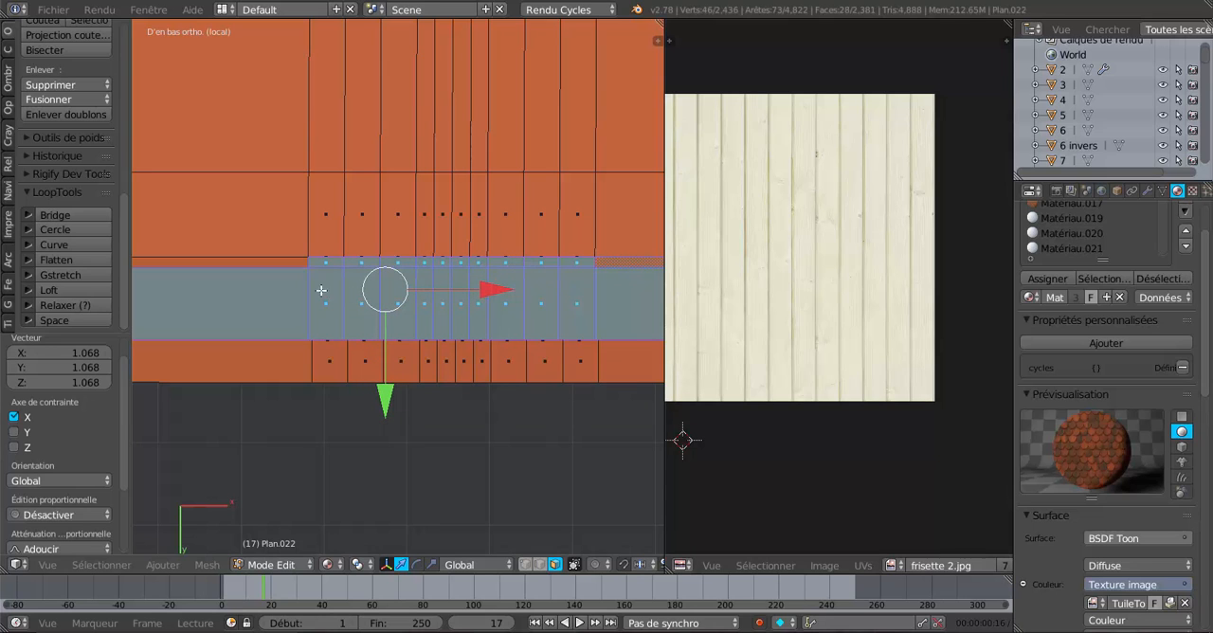
Add the remaining long narrow inner-edge face and the small sliver at the opposite slanted corner to the strip selection.
left_click(283, 264)
scroll(313, 347, "down", 4)
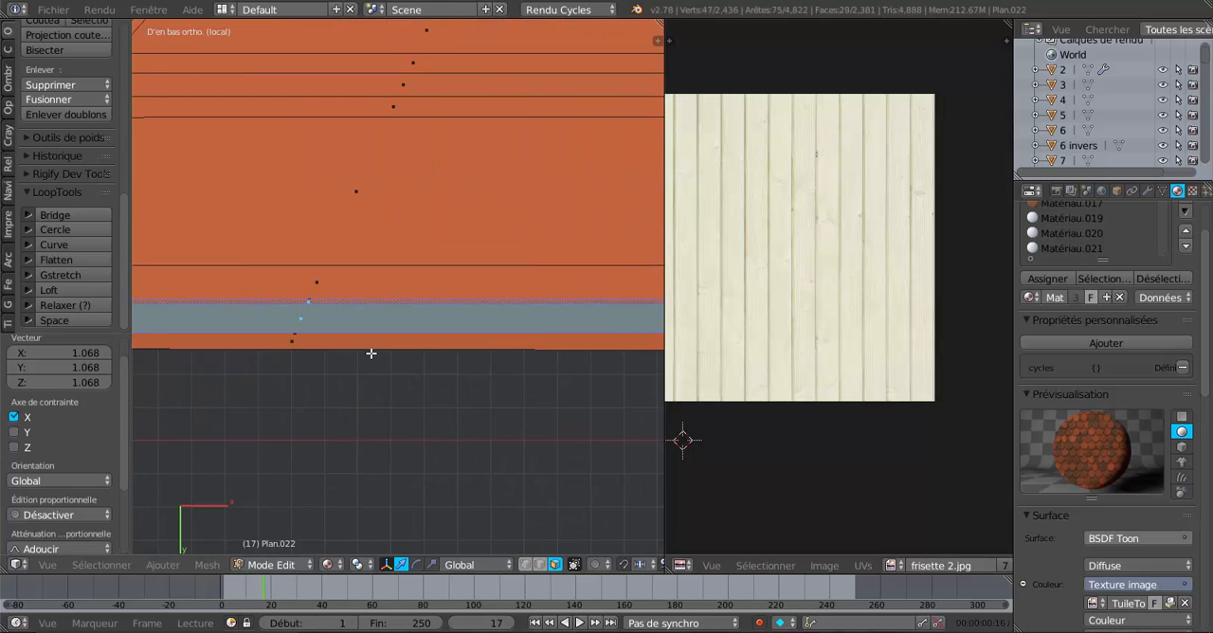
scroll(359, 354, "up", 4)
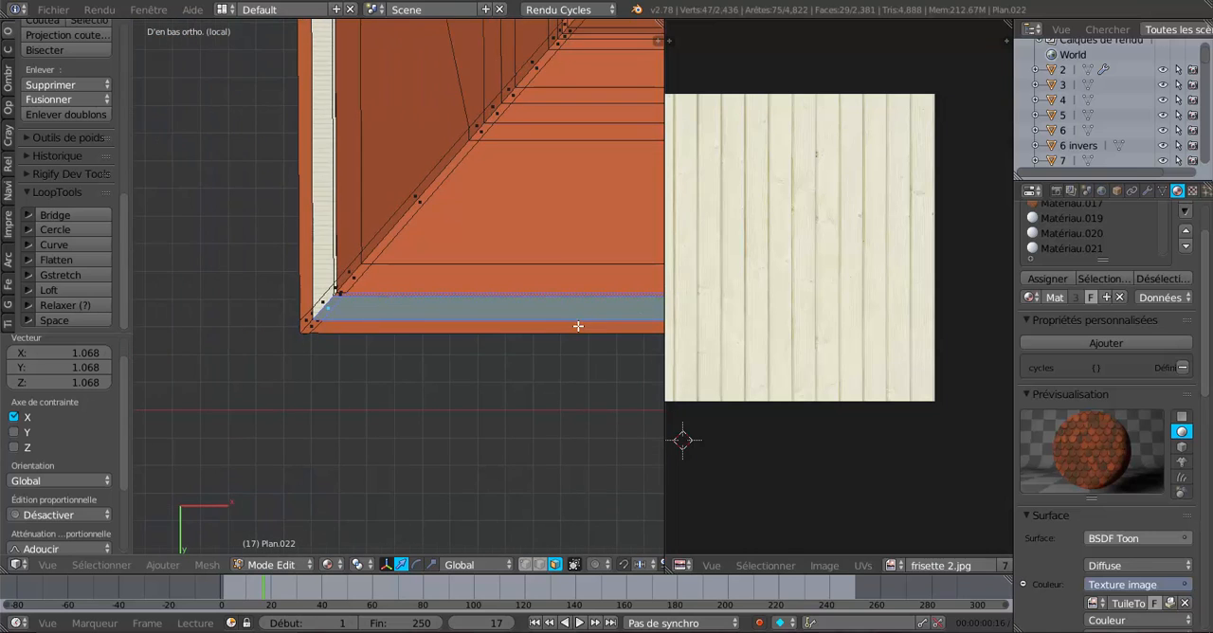
scroll(455, 327, "down", 3)
scroll(511, 315, "up", 5)
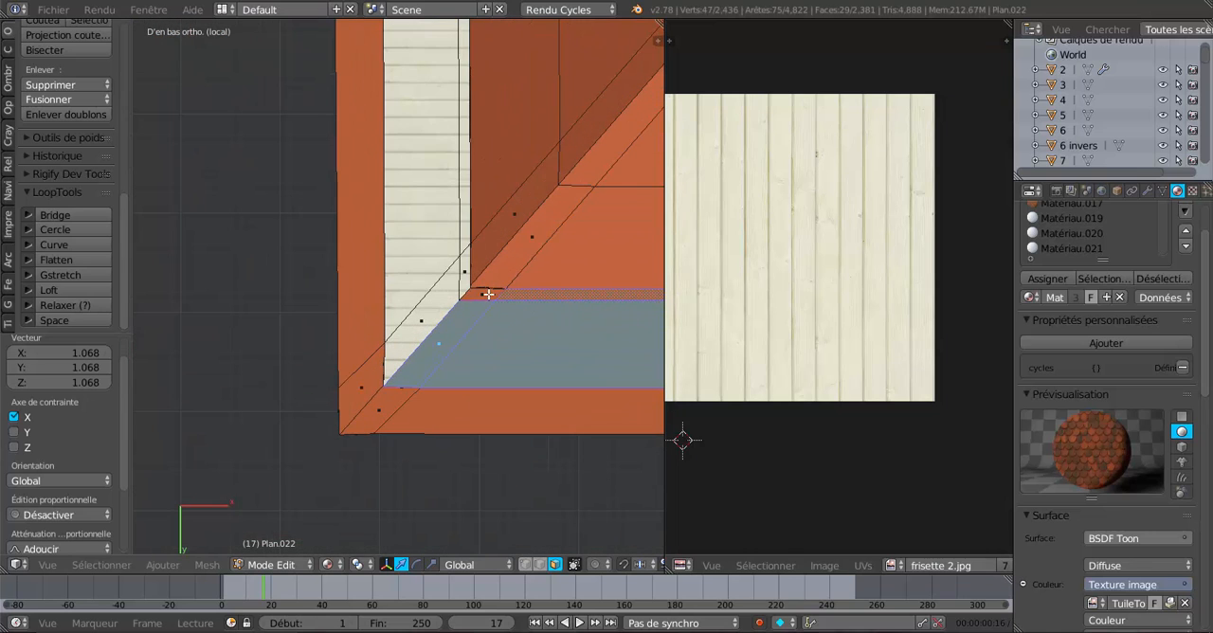
left_click(488, 295, "shift")
scroll(488, 295, "down", 2)
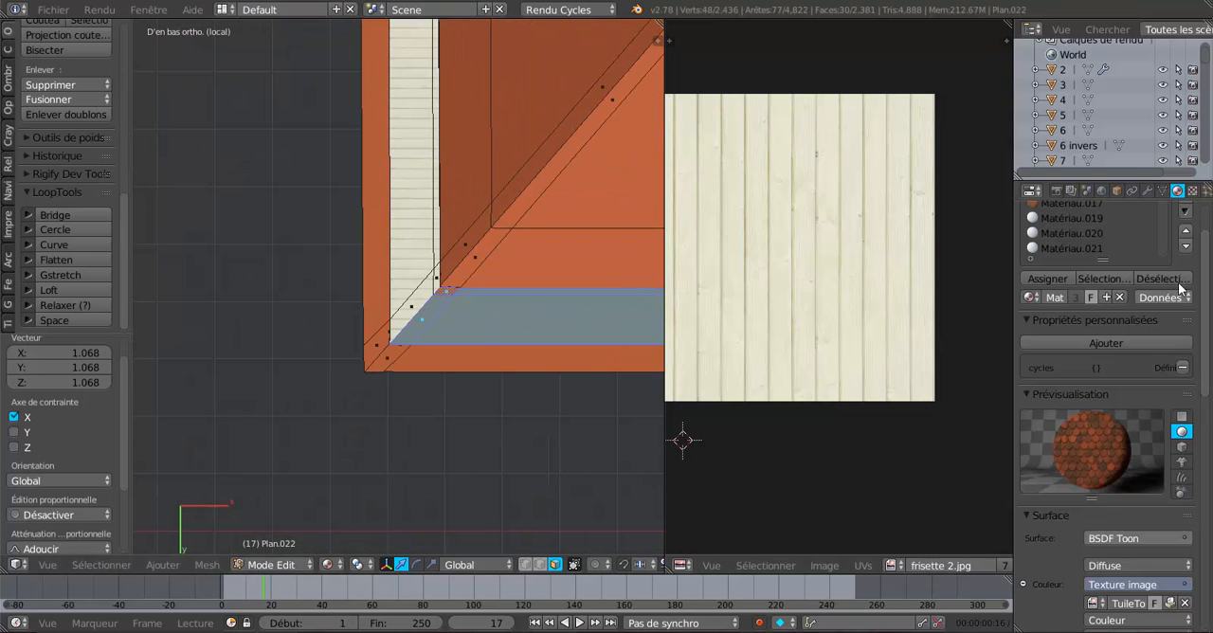
Create a new material in a new slot and set its diffuse colour to an image texture.
scroll(1204, 294, "up", 2)
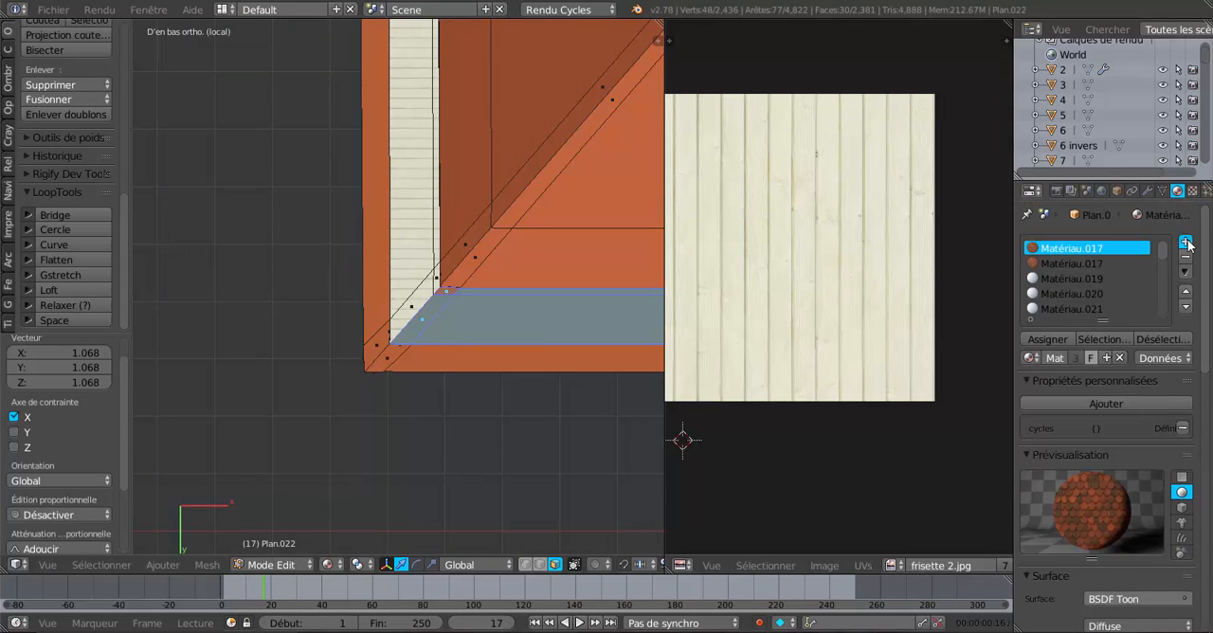
left_click(1185, 243)
left_click(1095, 358)
scroll(1123, 497, "down", 3)
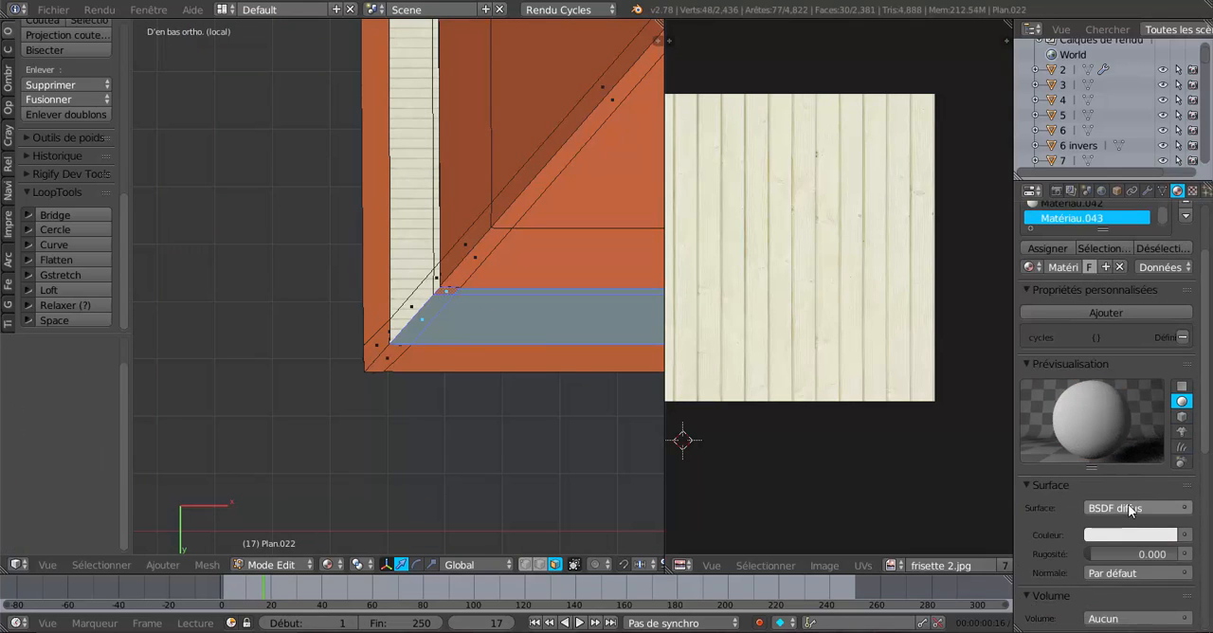
left_click(1183, 536)
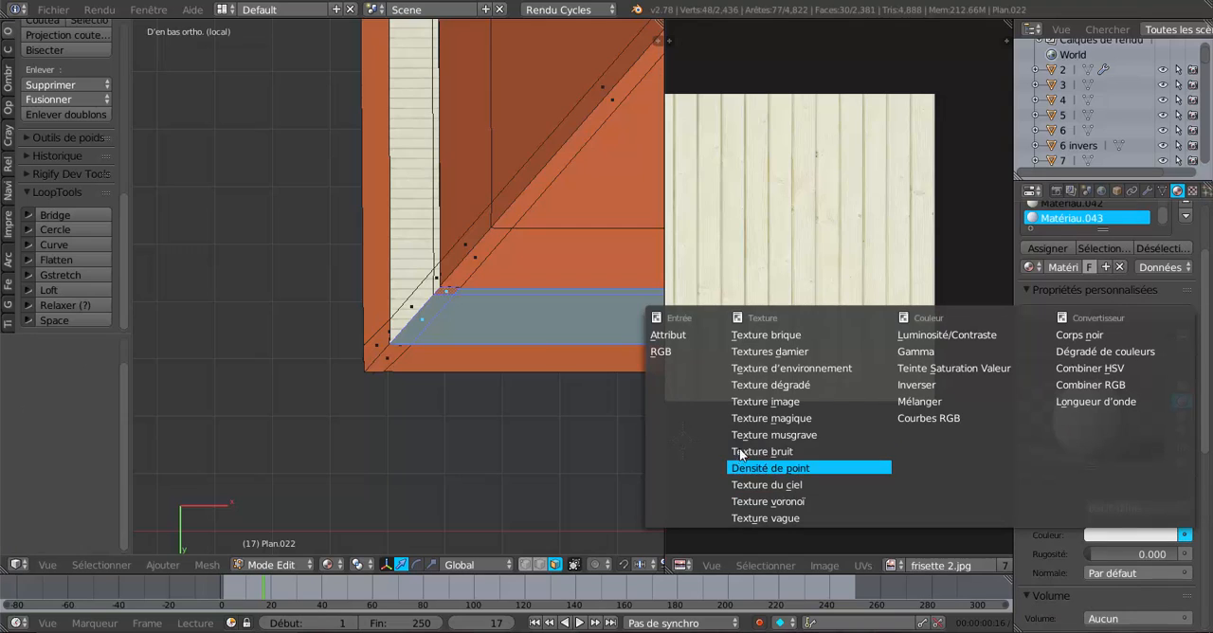
left_click(765, 401)
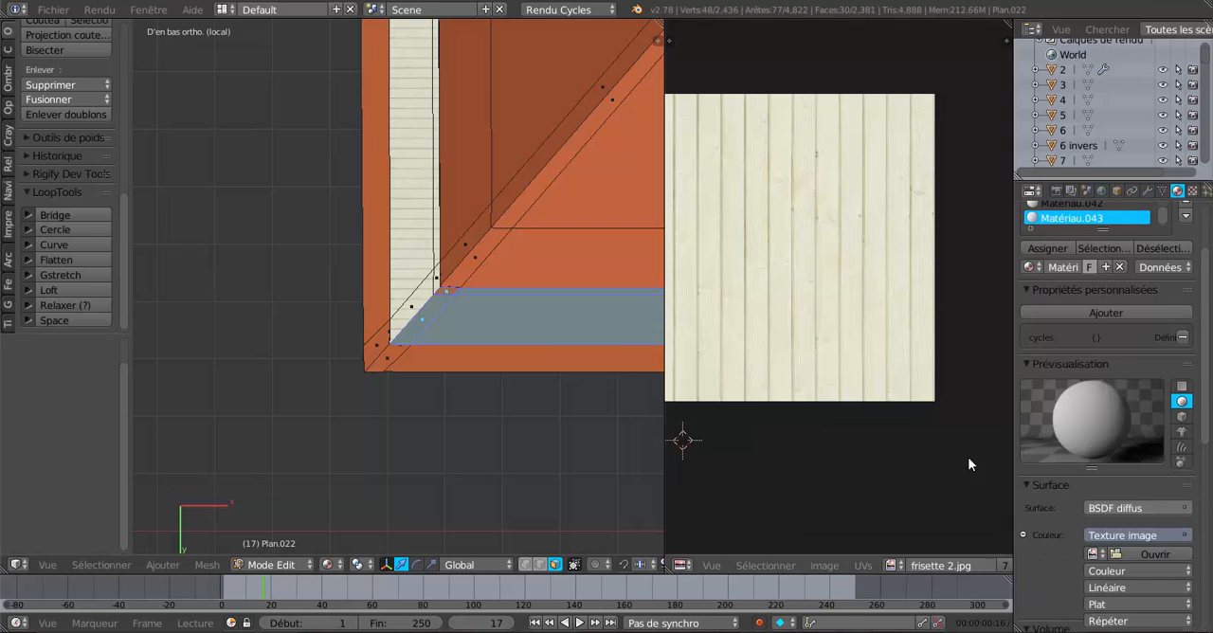
Use frisette 2.jpg as the texture image and set its vector to UV texture coordinates.
scroll(1049, 494, "down", 3)
left_click(1093, 432)
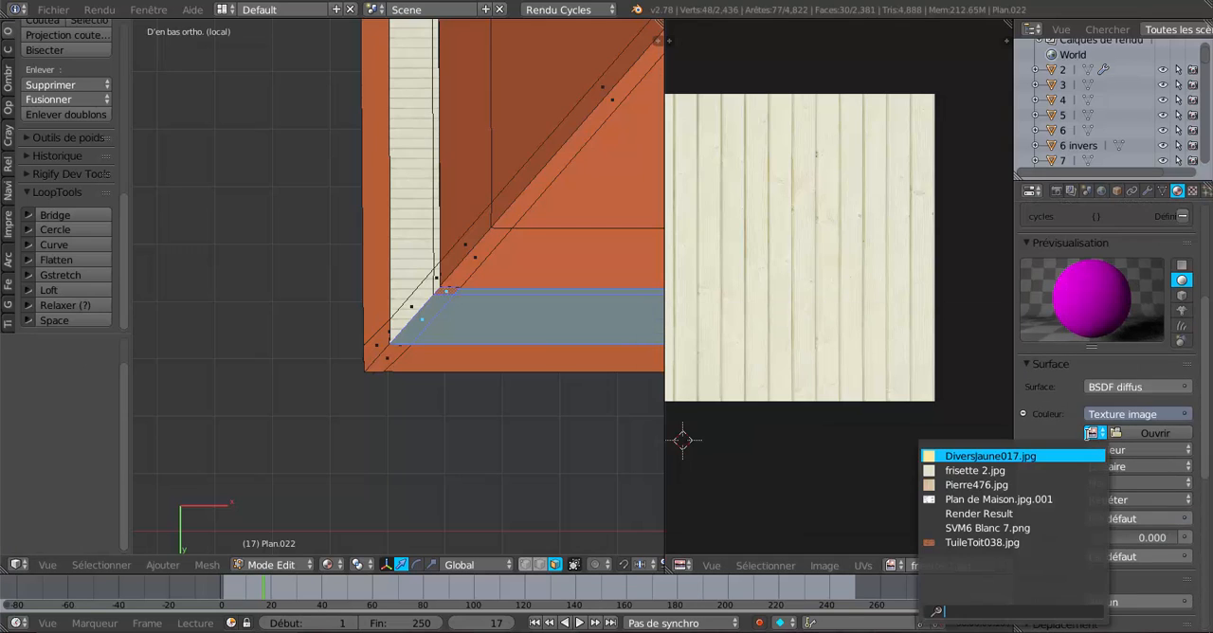
left_click(976, 470)
scroll(1149, 516, "down", 2)
left_click(1123, 477)
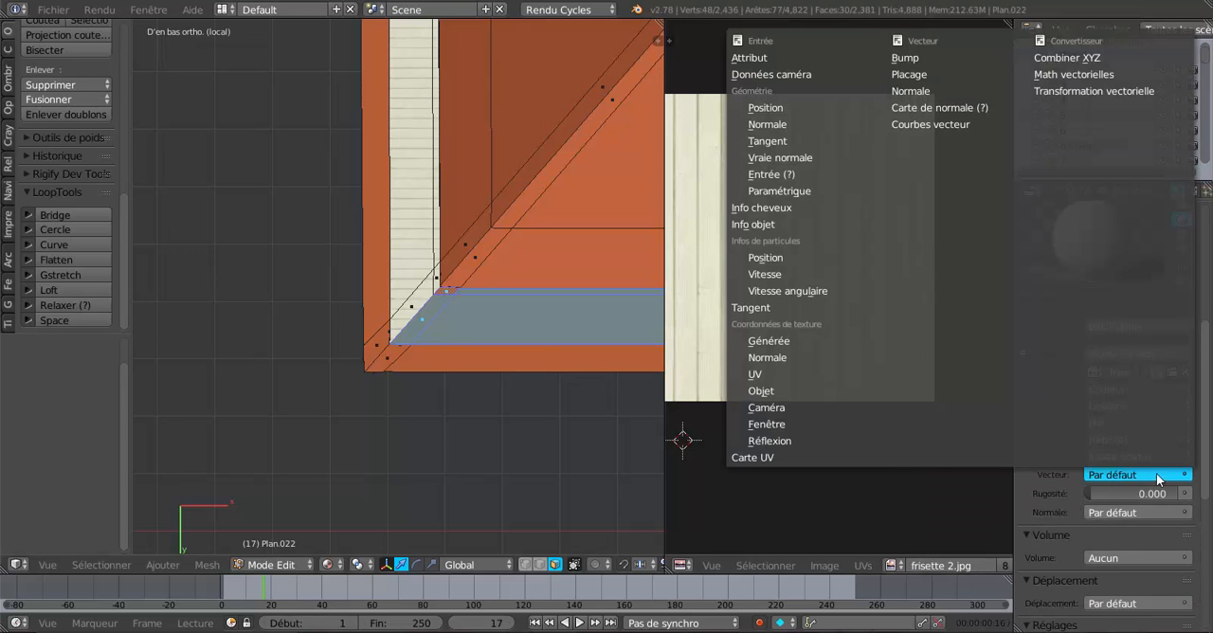
left_click(783, 379)
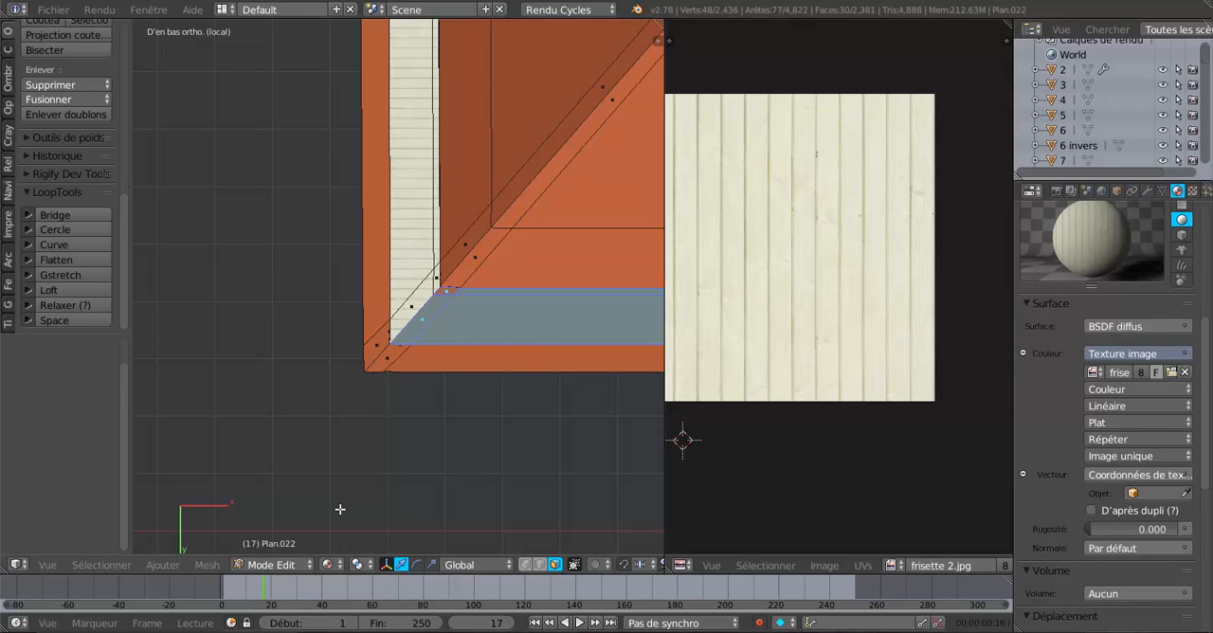
Unwrap the selected underside strip faces.
left_click(209, 565)
mouse_move(272, 442)
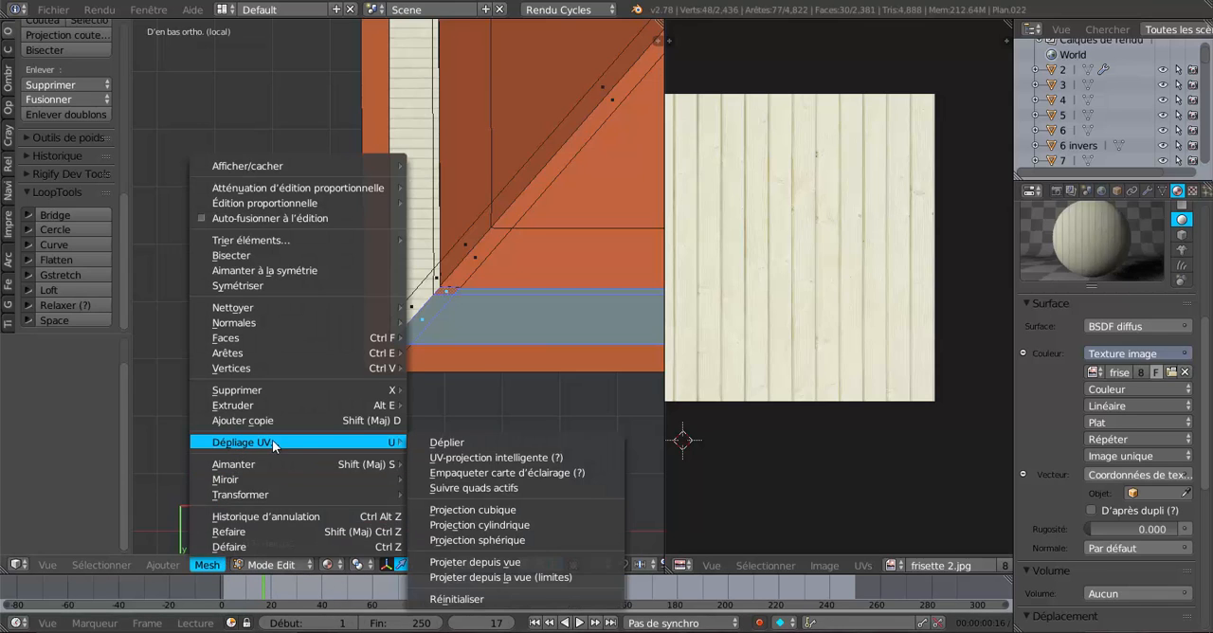
left_click(450, 443)
scroll(482, 442, "down", 4)
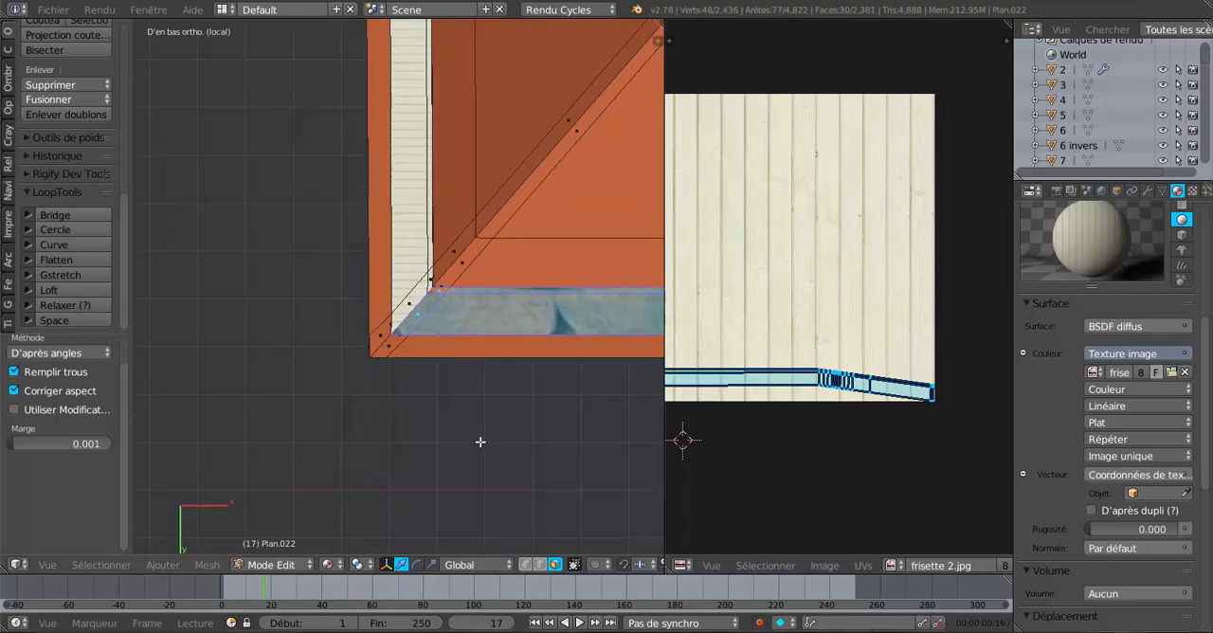
middle_click_drag(543, 448, 485, 451, "shift")
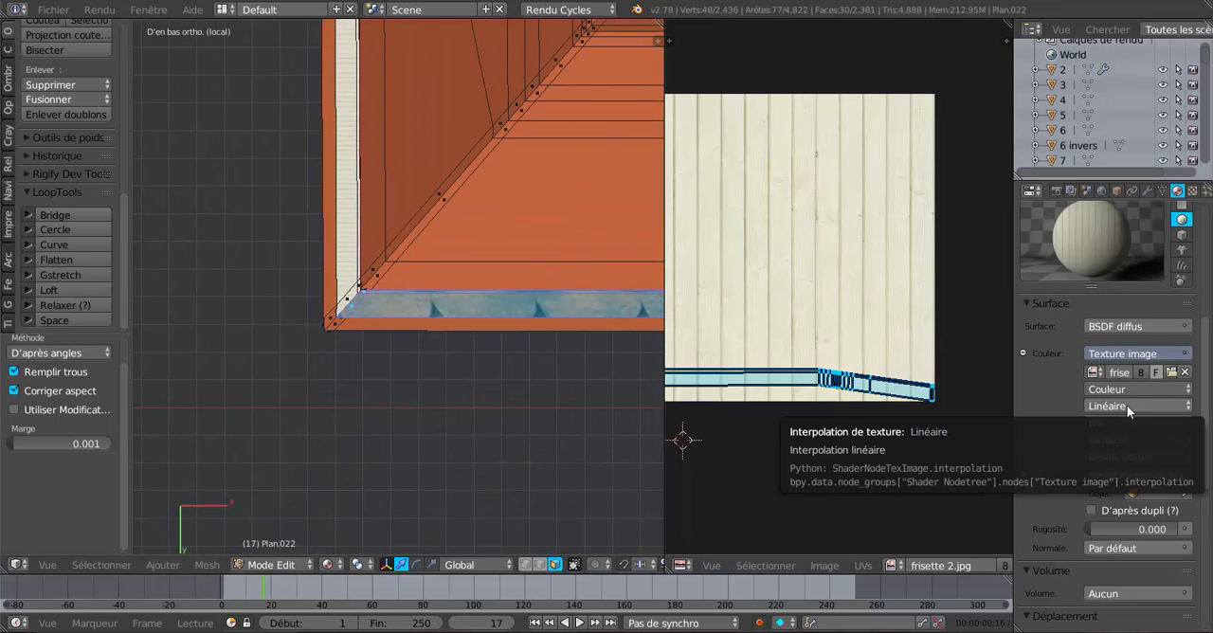
Assign the new frisette material to the selected strip and project its UVs from the bottom view.
scroll(1144, 341, "up", 4)
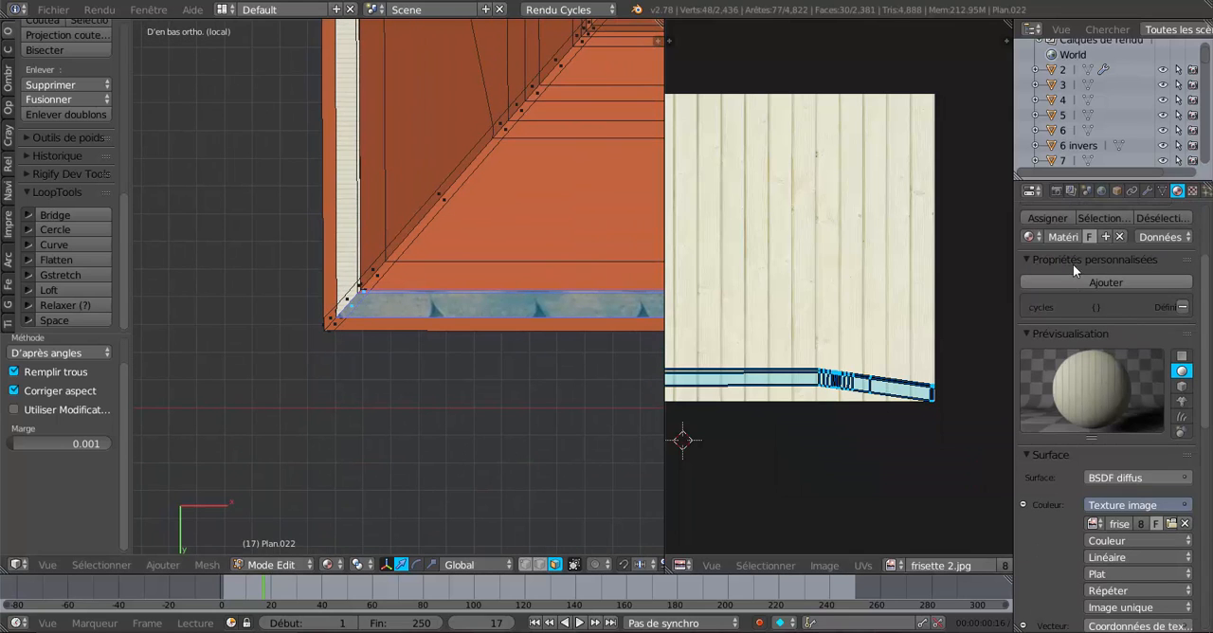
left_click(1052, 218)
scroll(568, 416, "down", 3)
scroll(483, 471, "down", 3)
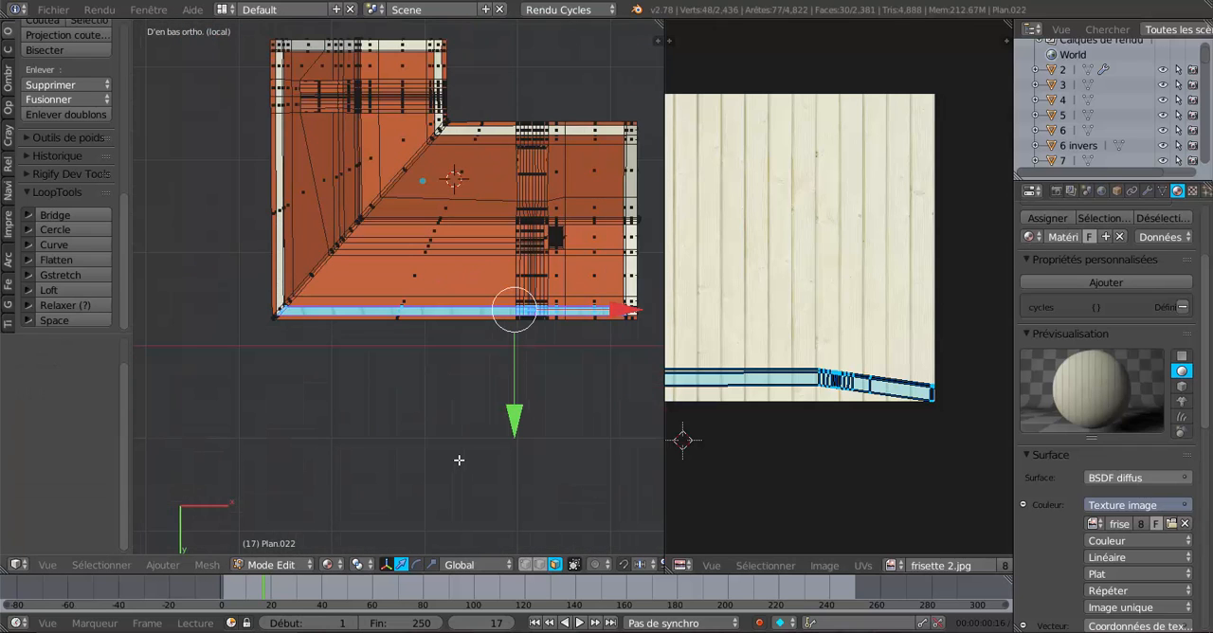
left_click(206, 565)
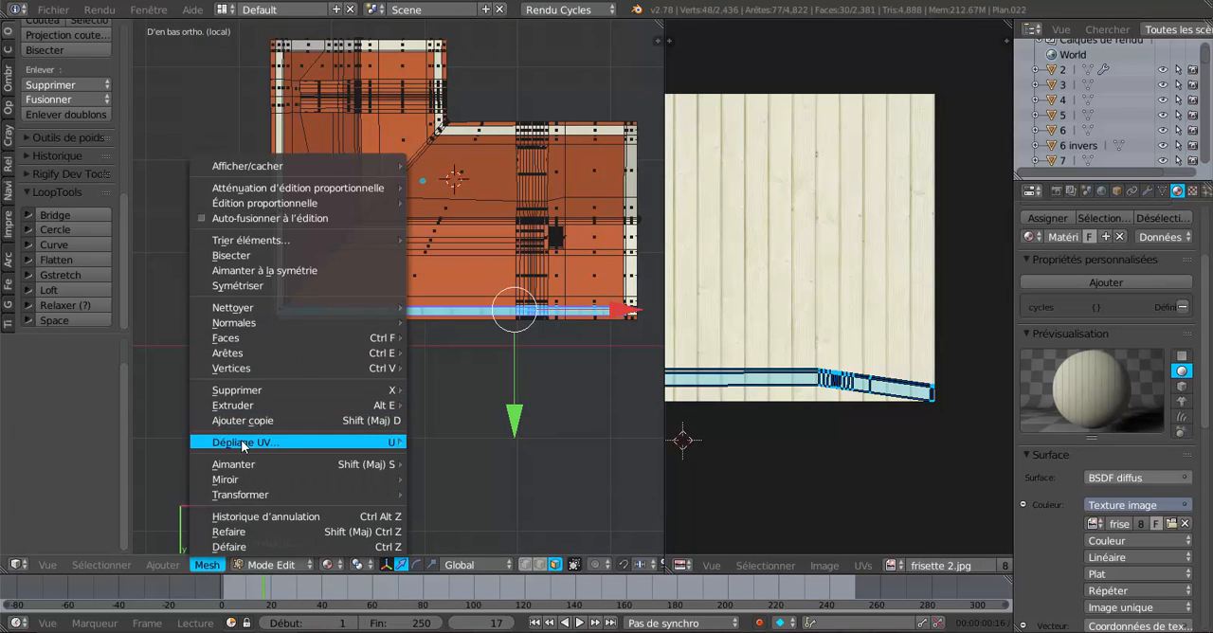
mouse_move(243, 445)
left_click(501, 562)
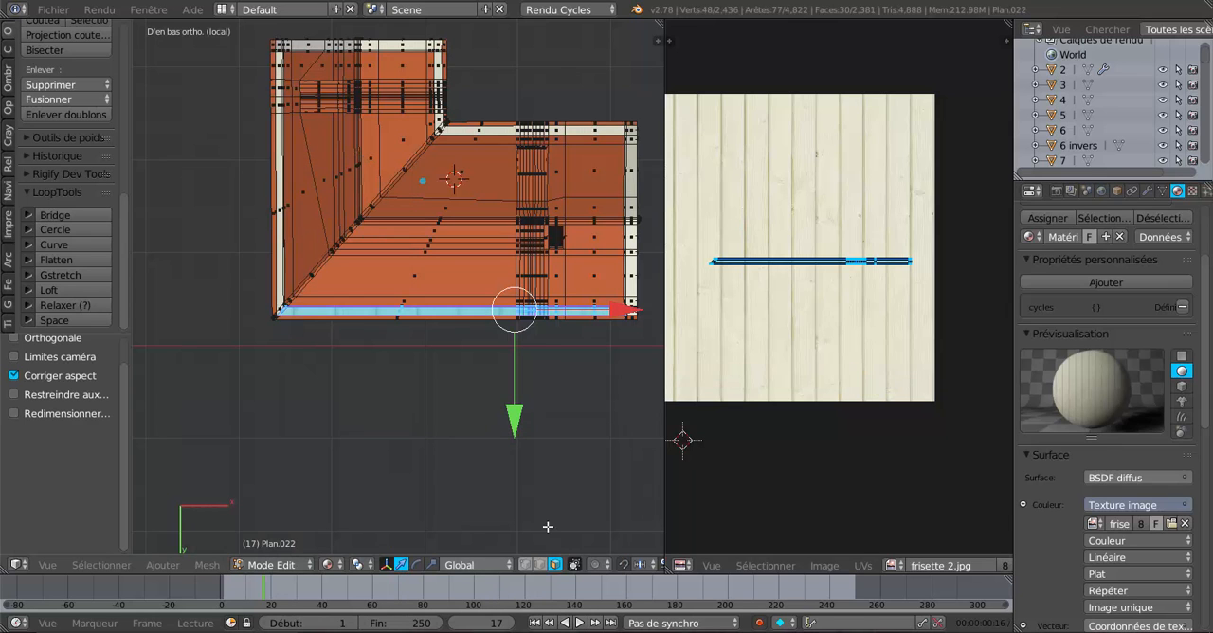
Scale the strip's UVs along X by about 12.7 to narrow the planks towards the neighbouring panelling's width.
scroll(853, 320, "up", 3)
scroll(515, 347, "up", 4)
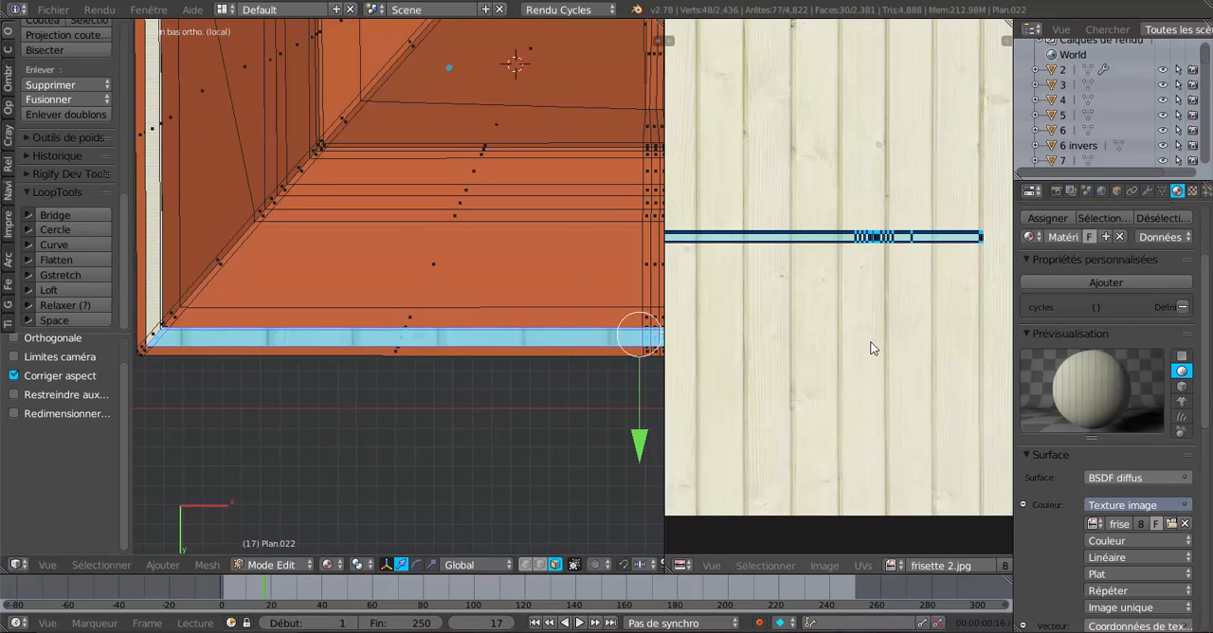
scroll(317, 373, "up", 3)
middle_click_drag(270, 372, 535, 308, "shift")
scroll(360, 288, "up", 2)
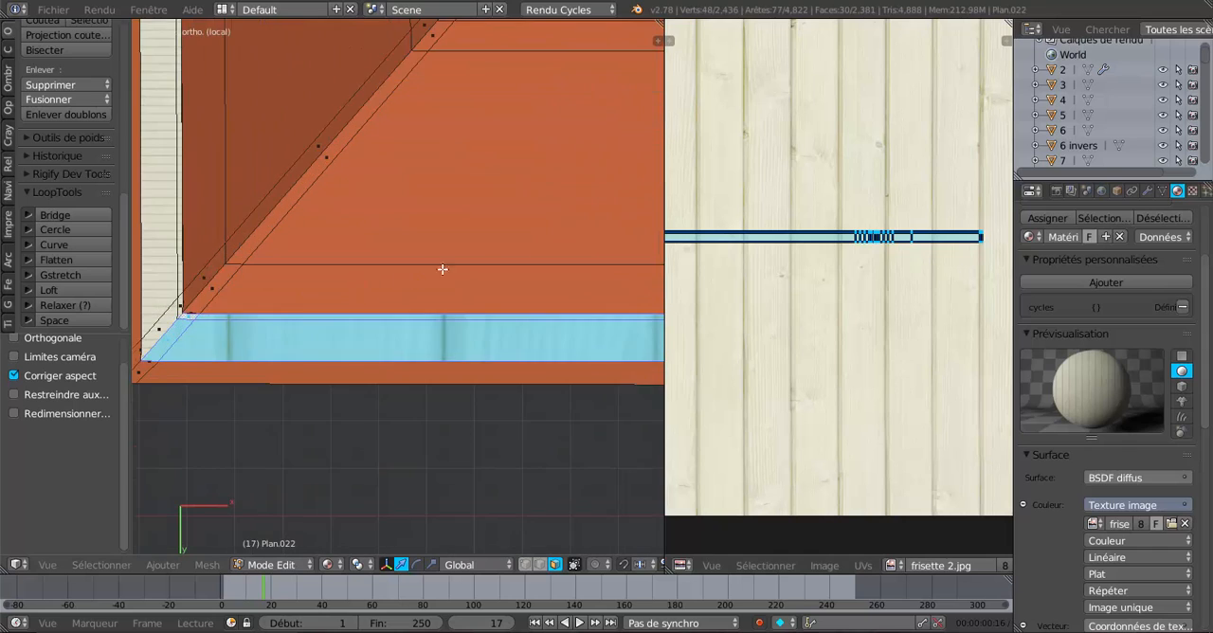
key("ctrl+KP_7")
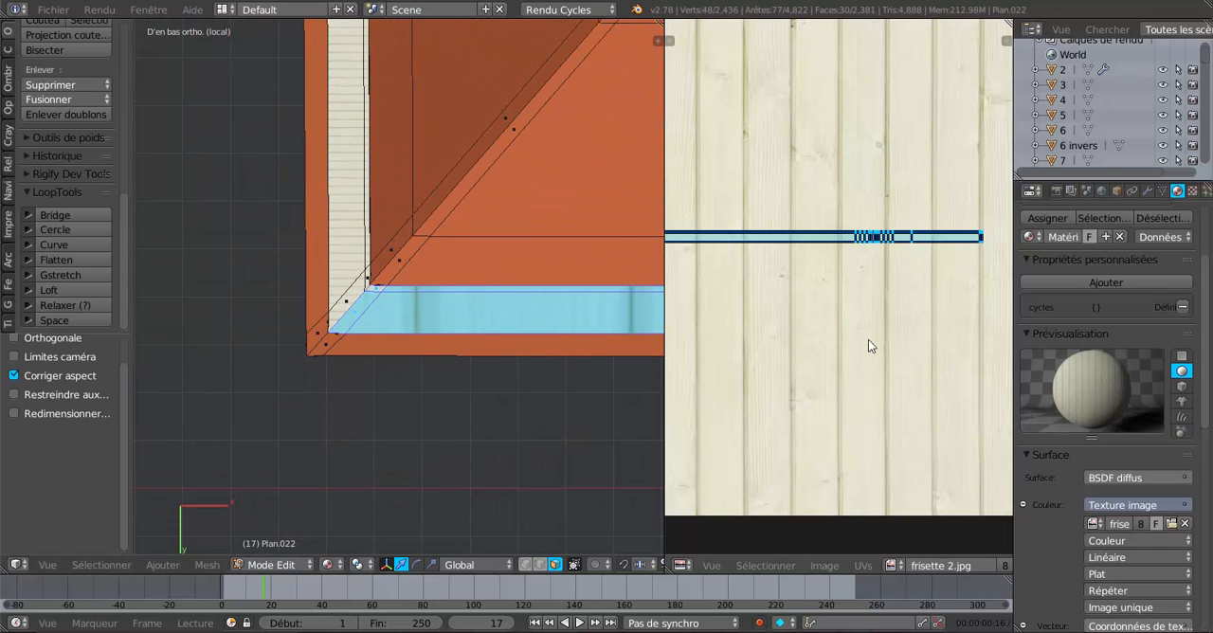
key("s")
key("x")
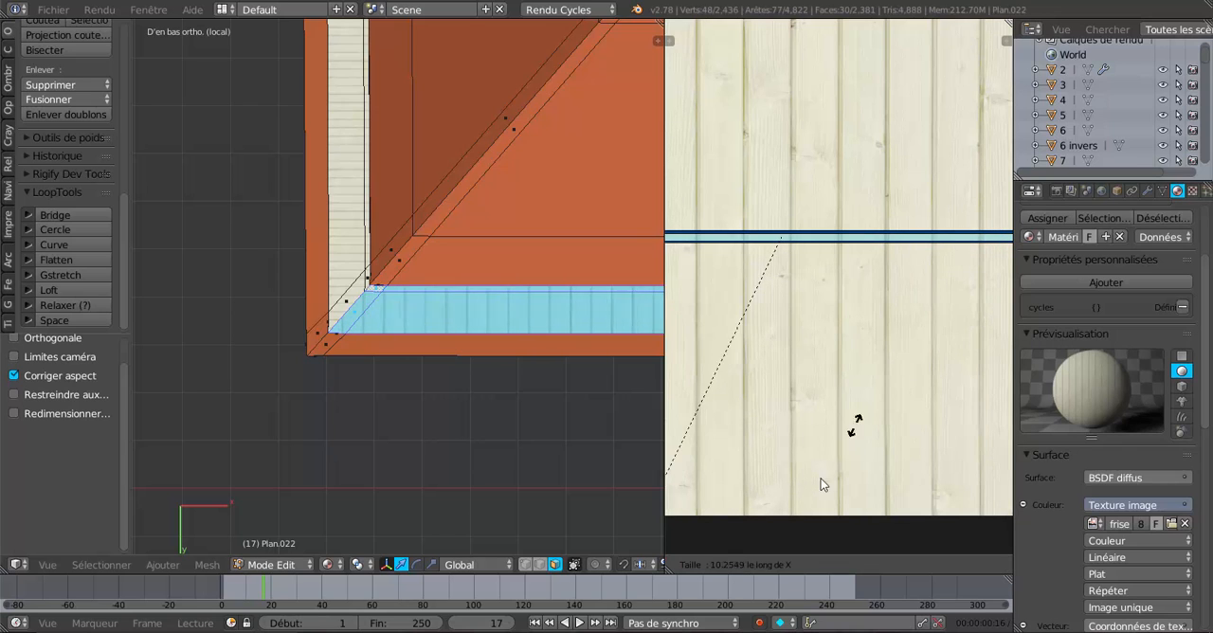
left_click(721, 180)
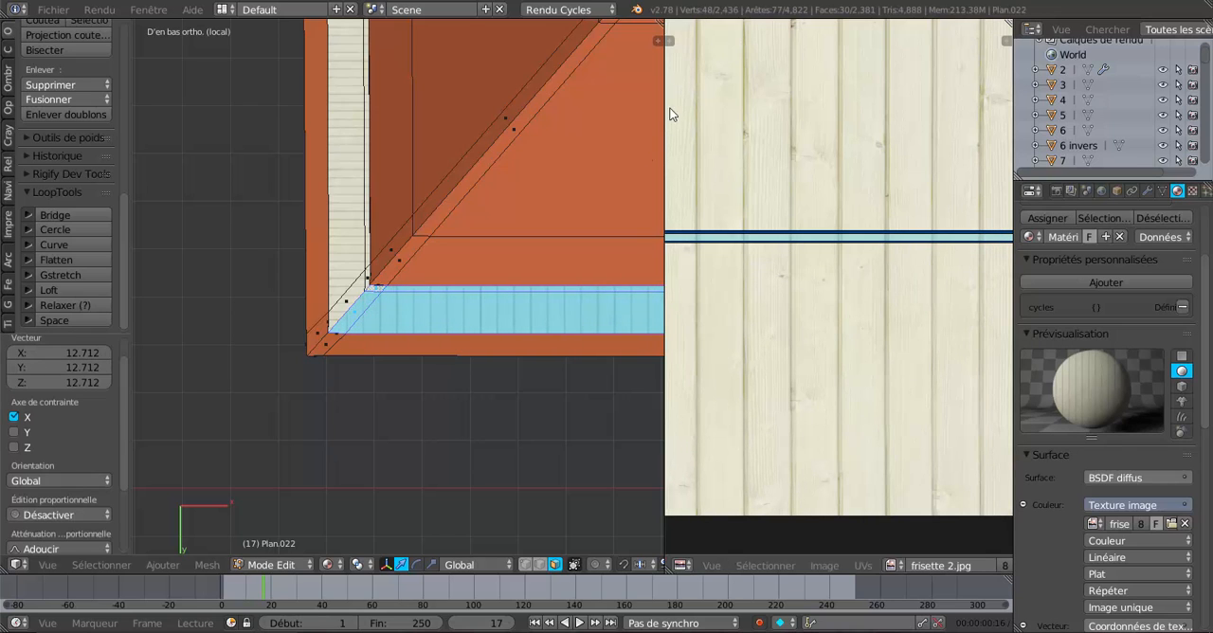
Enlarge the strip's UVs further along X to match the adjoining panelling's plank width at the slanted corner.
scroll(477, 411, "up", 5)
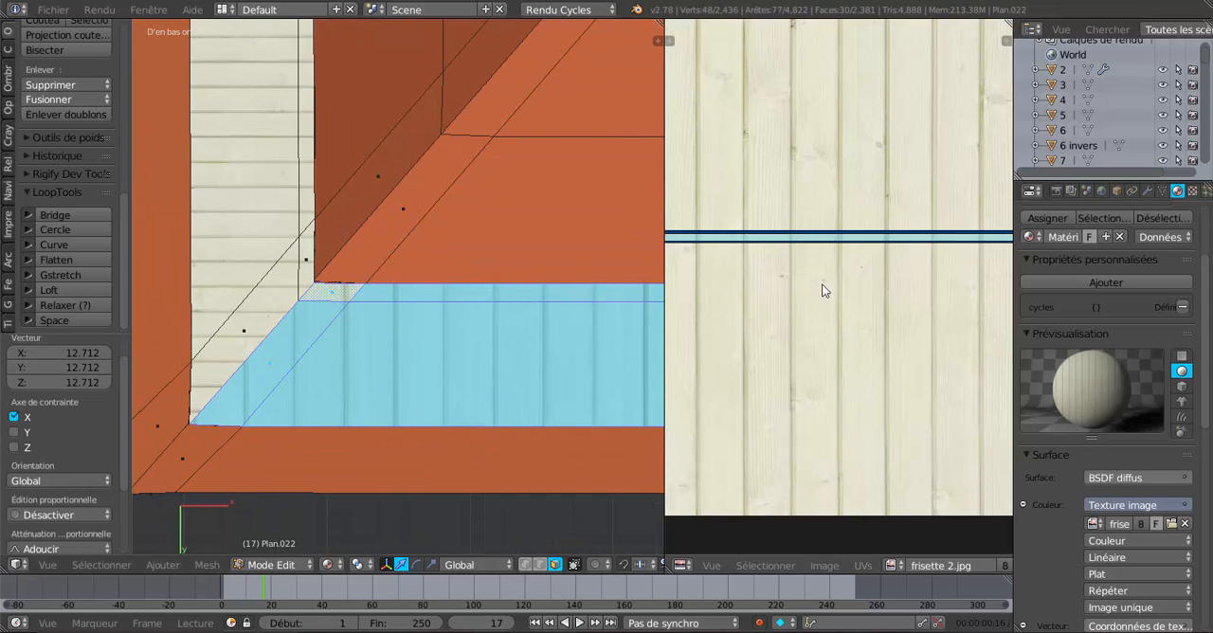
key("s")
key("x")
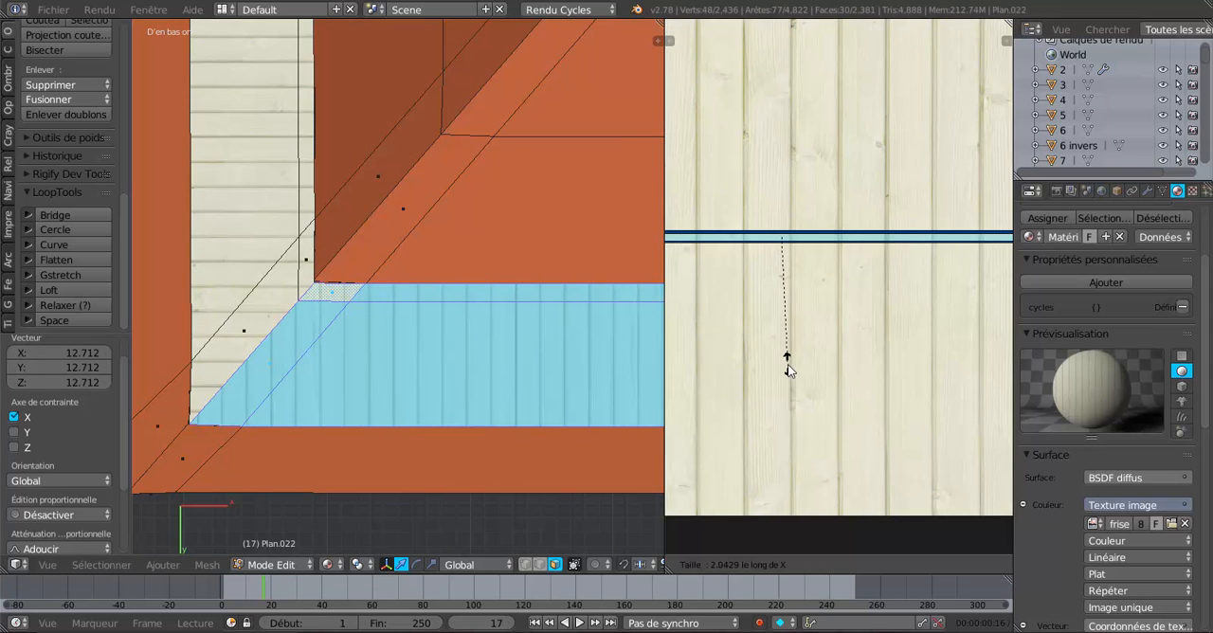
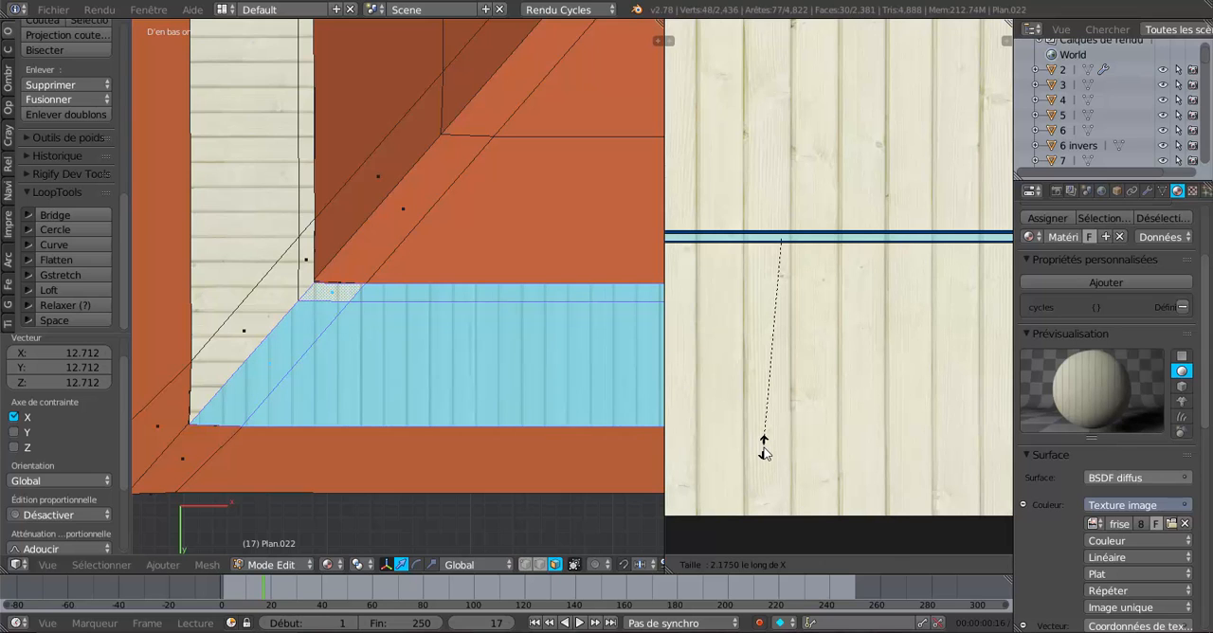
Scale the underside strip's UVs by 2.175 along X and return to Object Mode with the whole house shown.
left_click(764, 447)
scroll(496, 384, "down", 8)
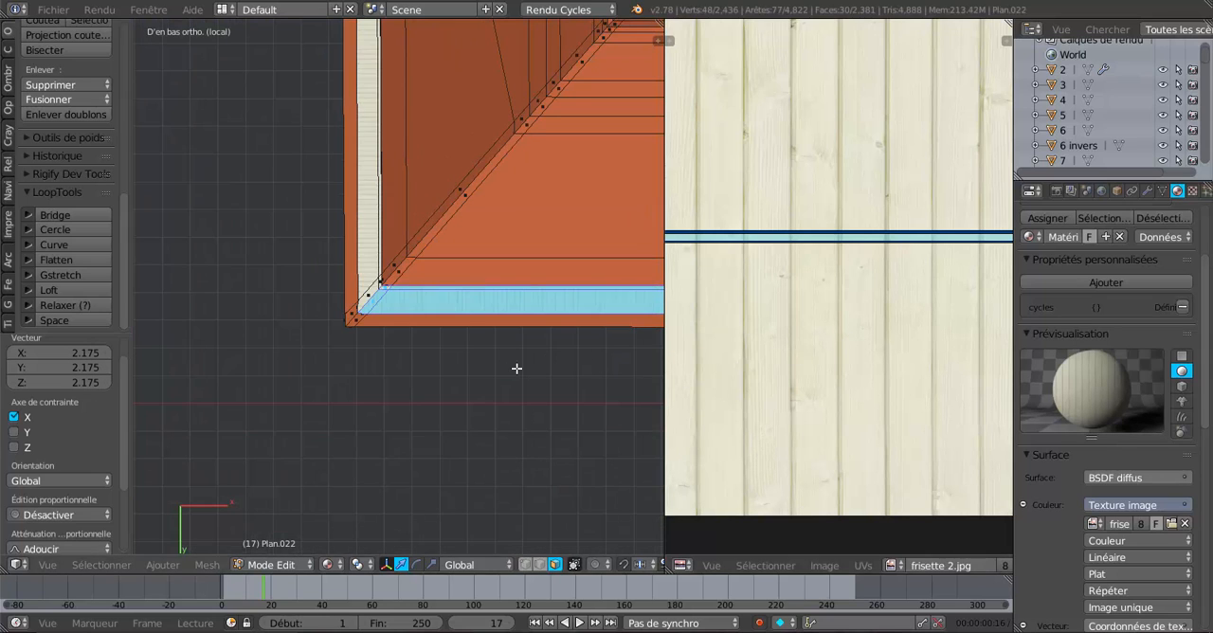
middle_click_drag(514, 366, 409, 534)
scroll(459, 427, "down", 5)
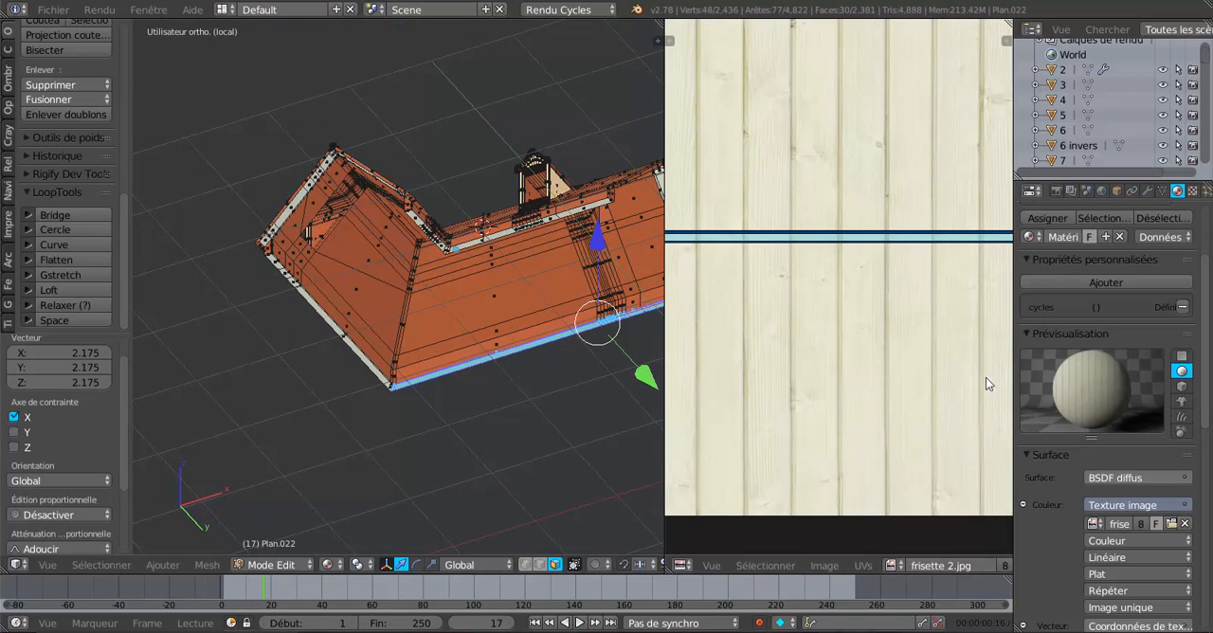
key("KP_Divide")
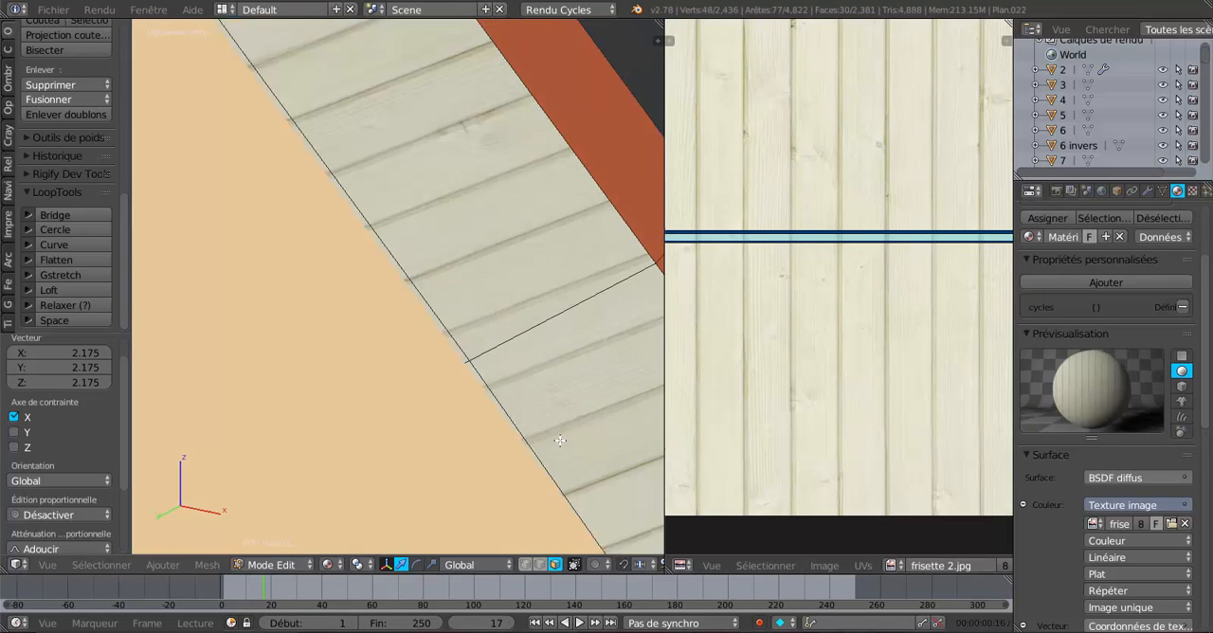
middle_click_drag(604, 396, 490, 391)
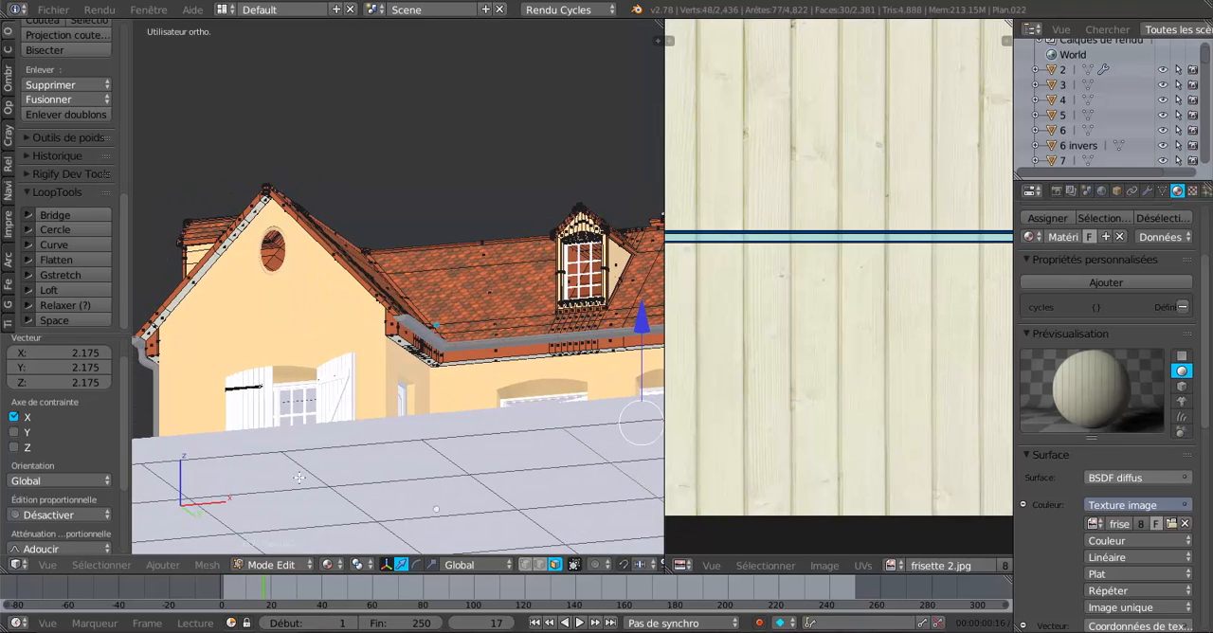
middle_click_drag(385, 473, 446, 452)
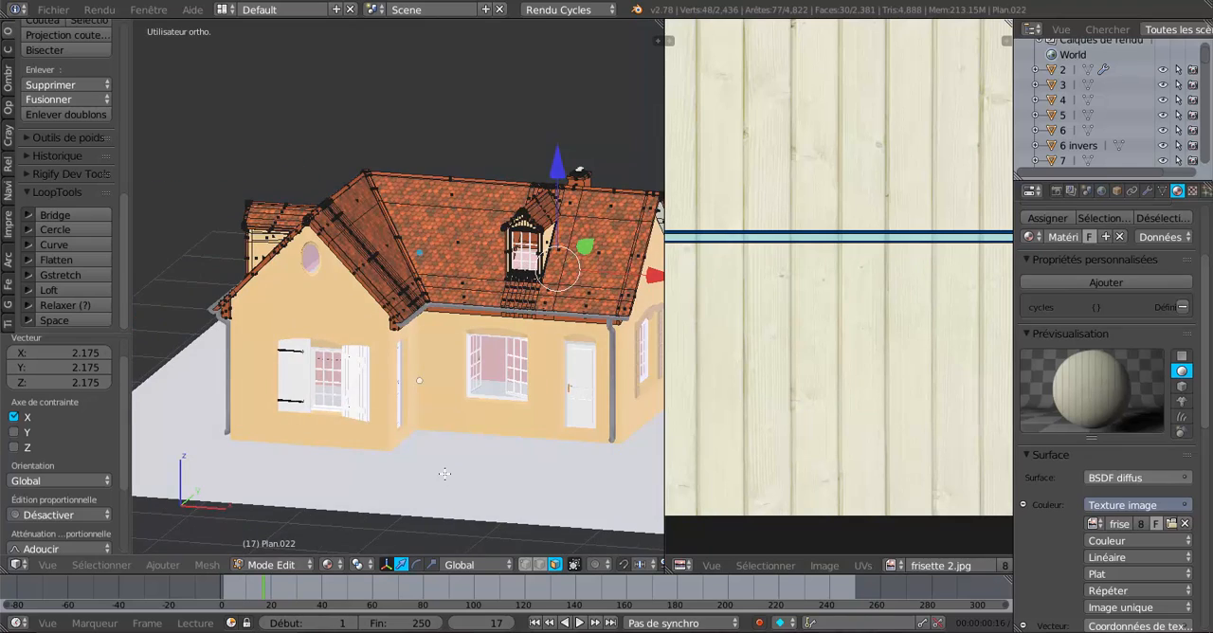
middle_click_drag(442, 491, 448, 446)
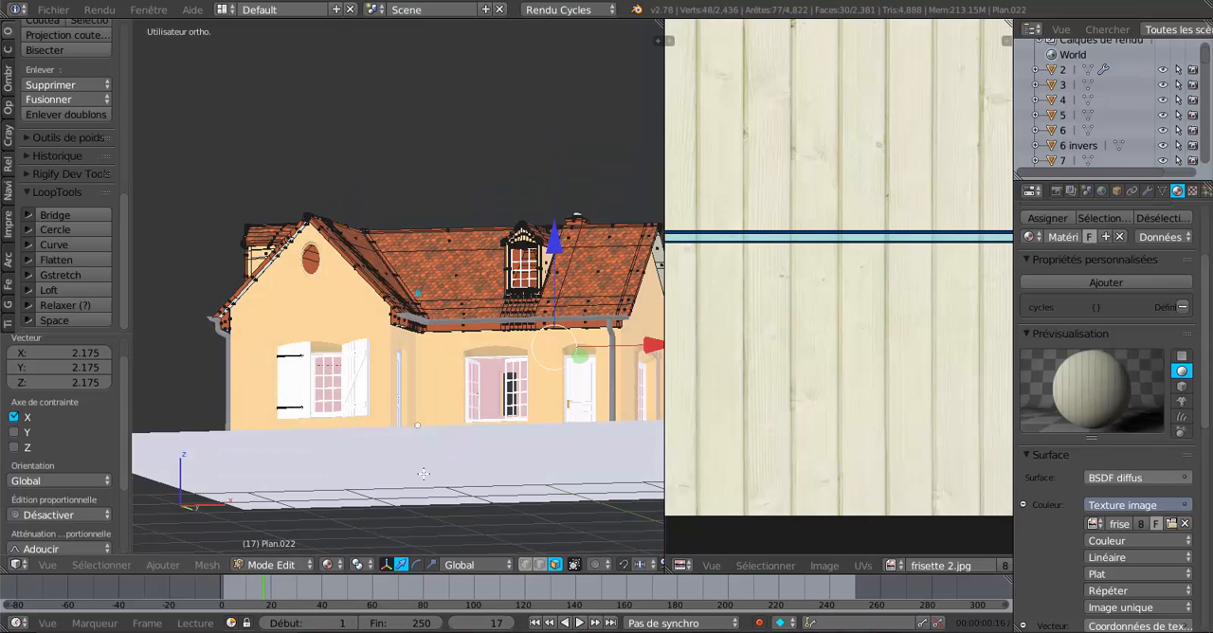
key("Tab")
Delete the ground plane beneath the house.
right_click(434, 471)
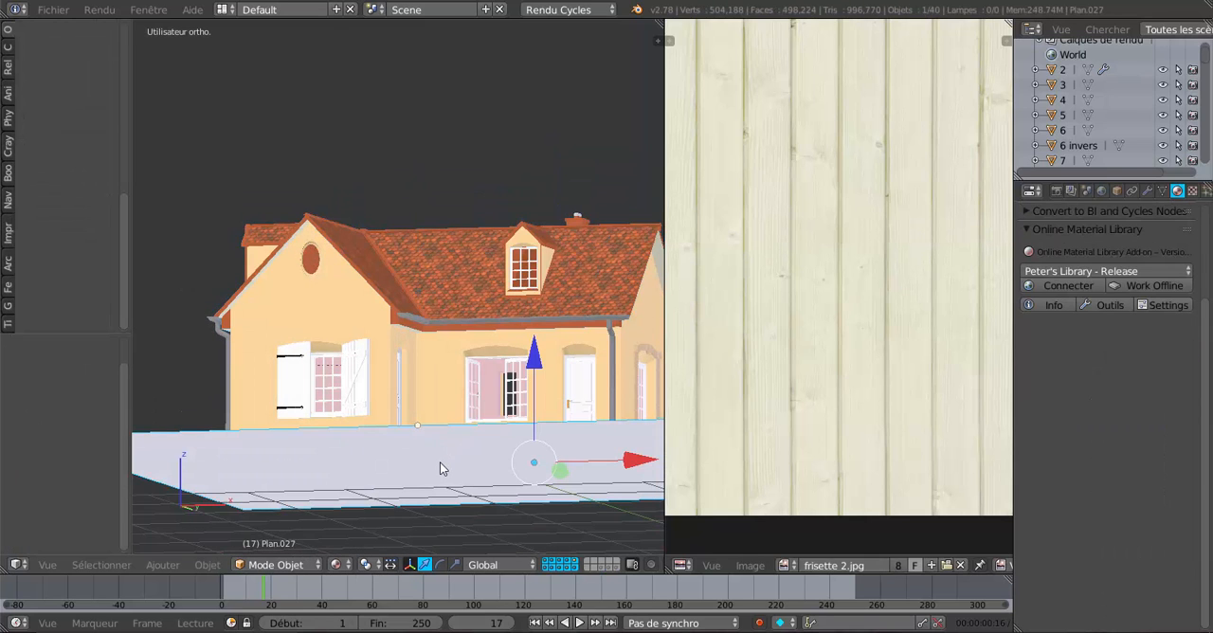
key("x")
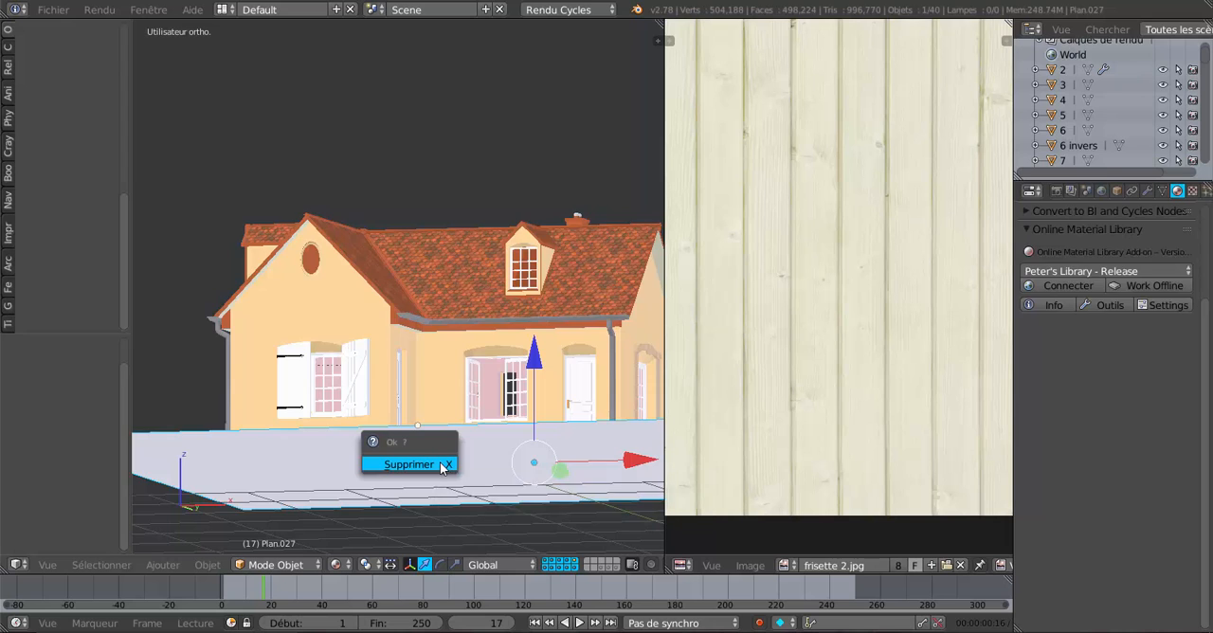
left_click(440, 462)
scroll(444, 456, "up", 2)
middle_click_drag(460, 424, 476, 408)
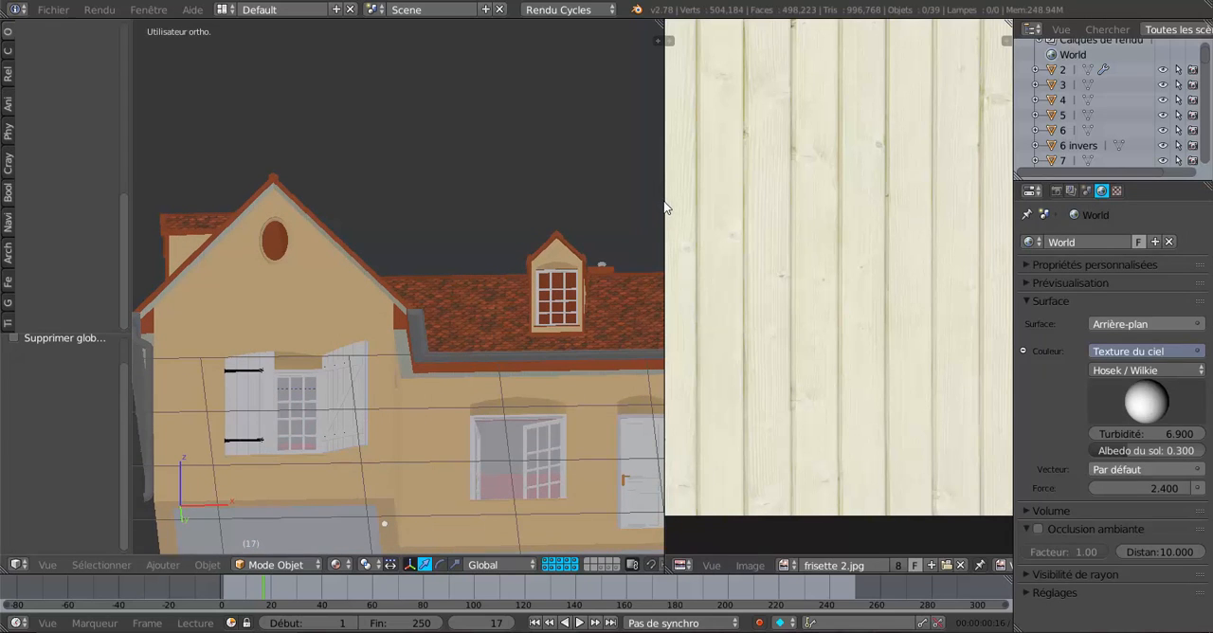
Widen the 3D viewport over the UV editor and undo the ground plane's deletion.
left_click_drag(666, 196, 906, 203)
scroll(782, 244, "down", 2)
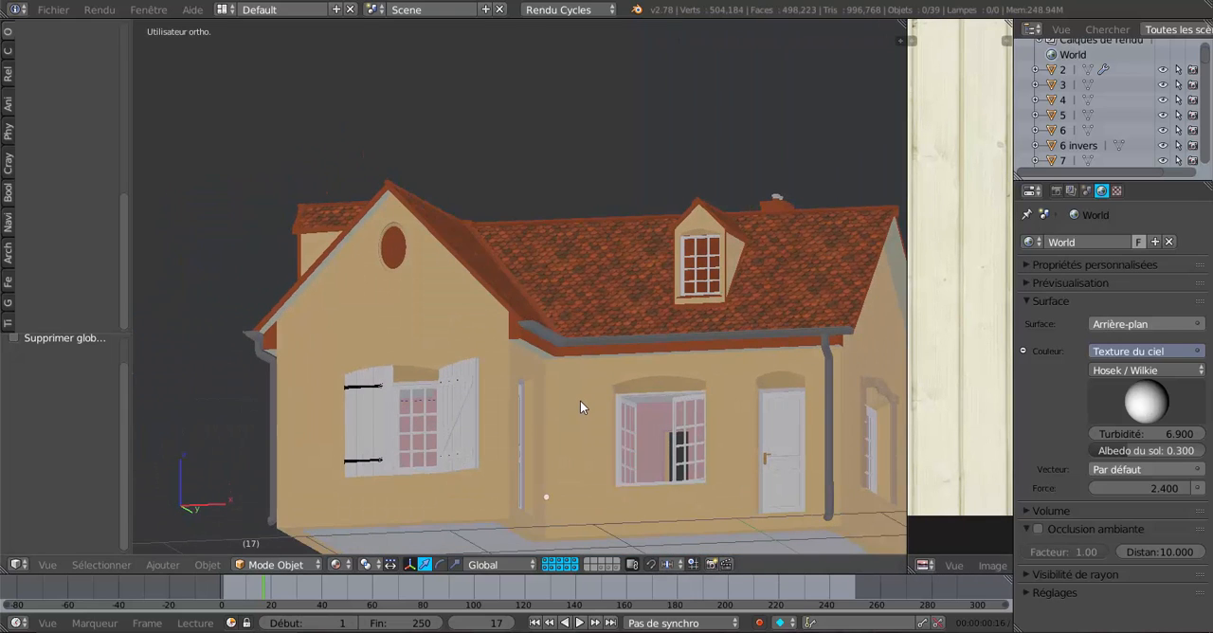
right_click(581, 402)
middle_click_drag(581, 402, 579, 429)
scroll(579, 429, "down", 1)
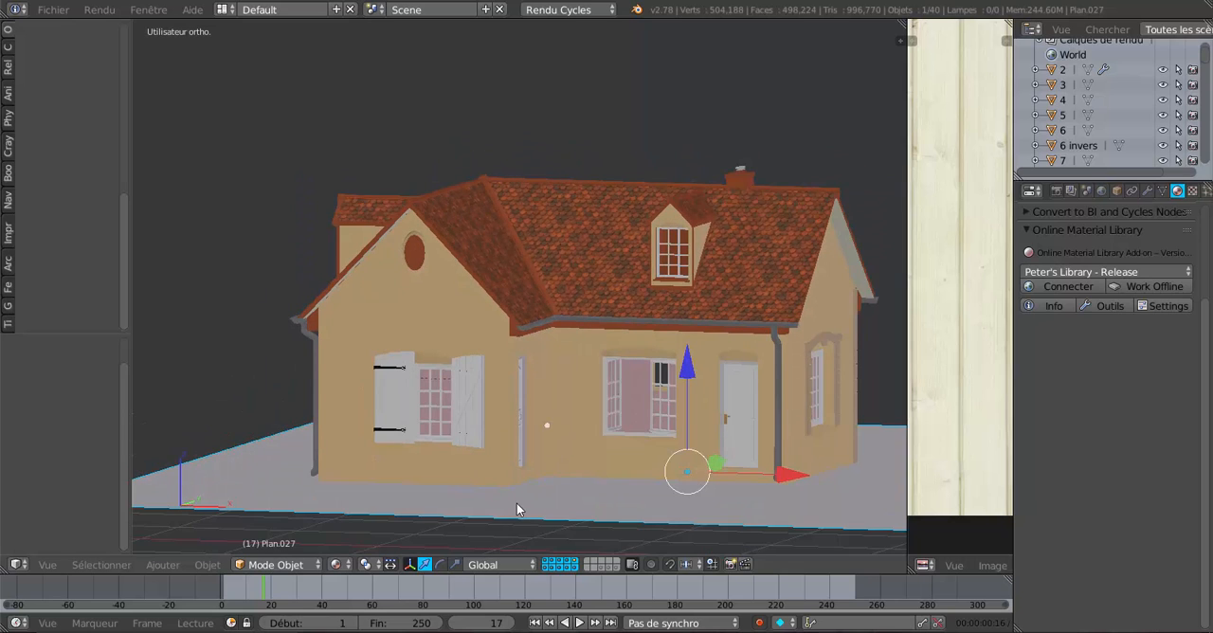
Add a new diffuse material to the ground plane.
key("Tab")
key("Tab")
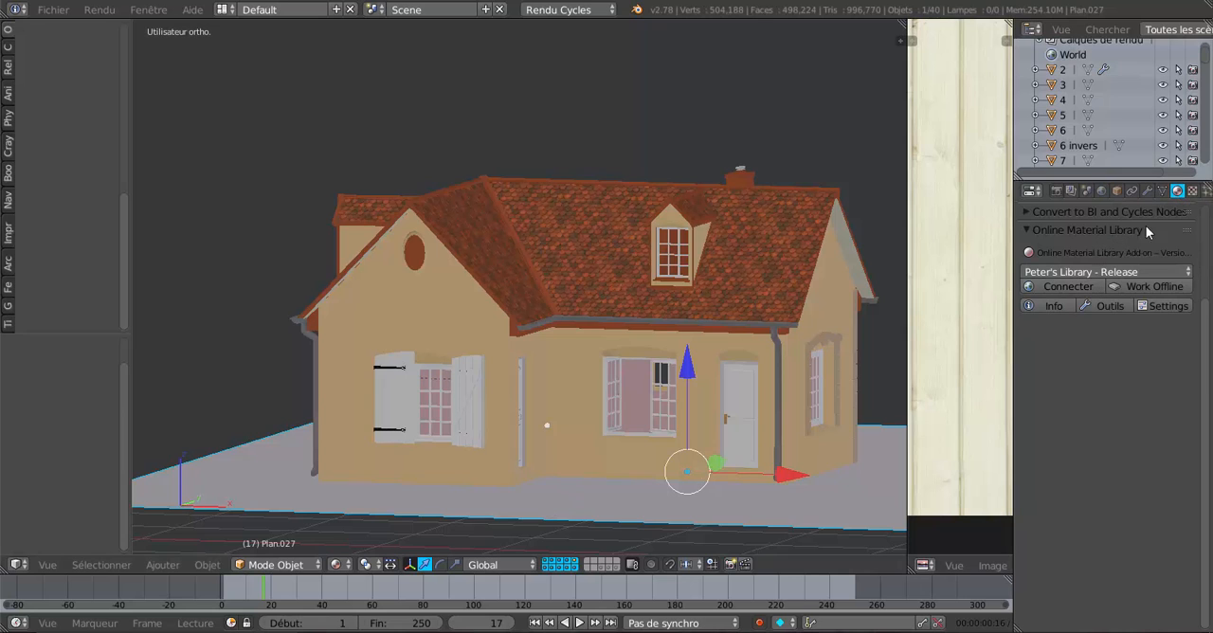
scroll(1134, 256, "up", 4)
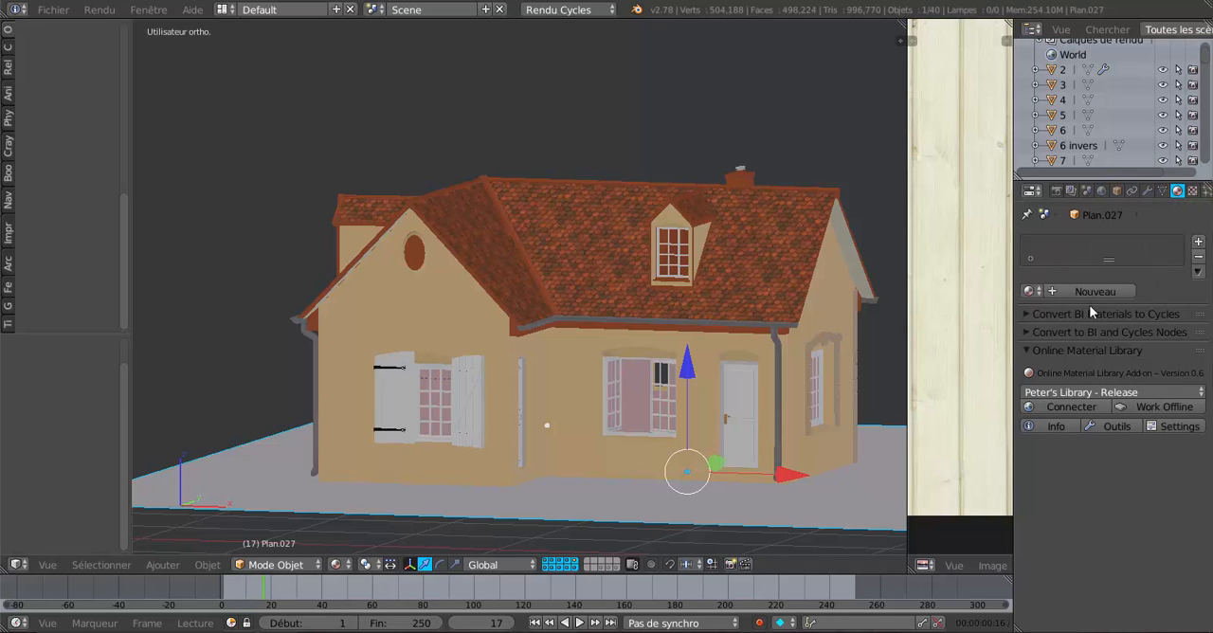
left_click(1090, 291)
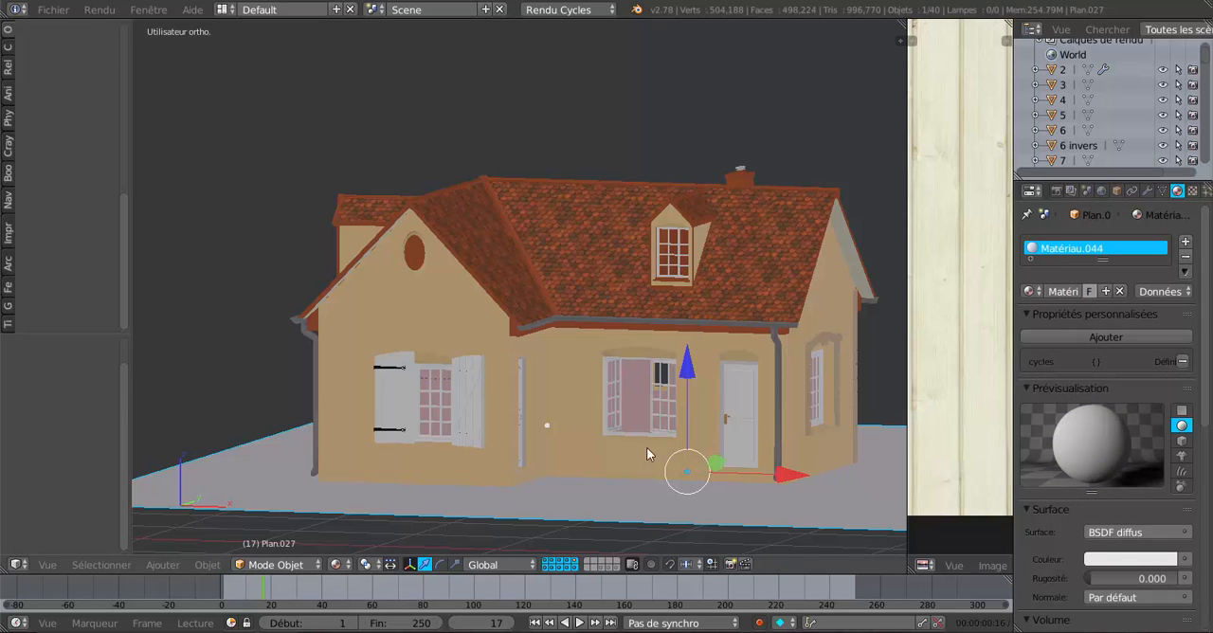
key("Tab")
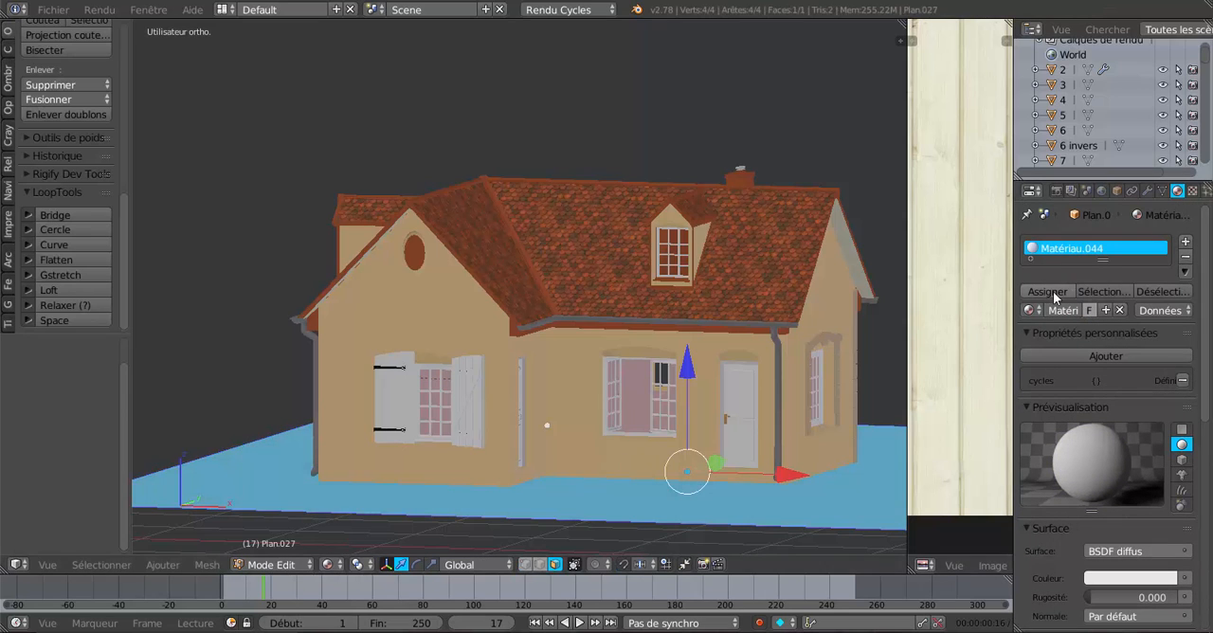
scroll(605, 471, "down", 3)
key("Tab")
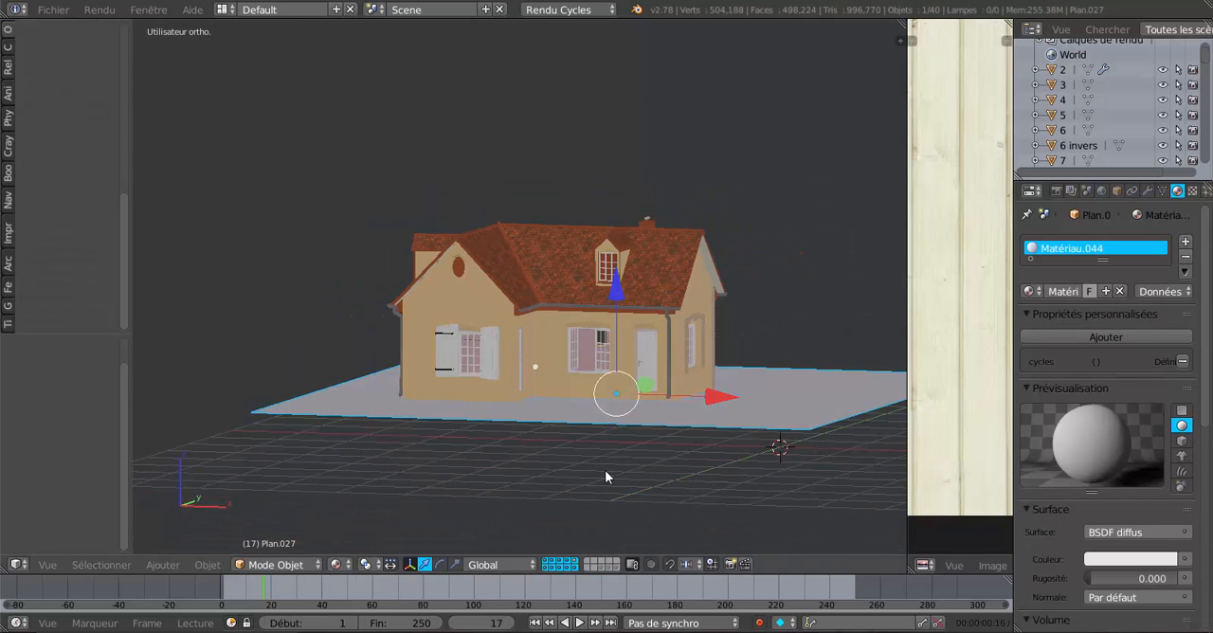
Set the viewport shading to Rendered to preview the whole house in Cycles.
scroll(599, 478, "up", 3)
left_click(338, 564)
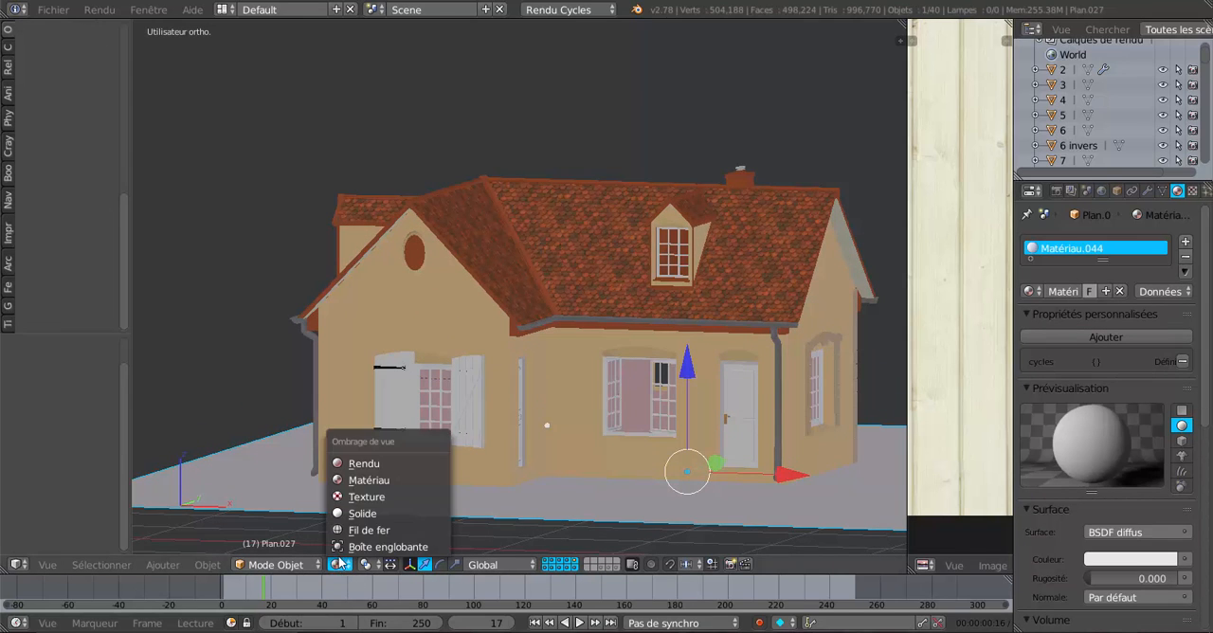
left_click(354, 484)
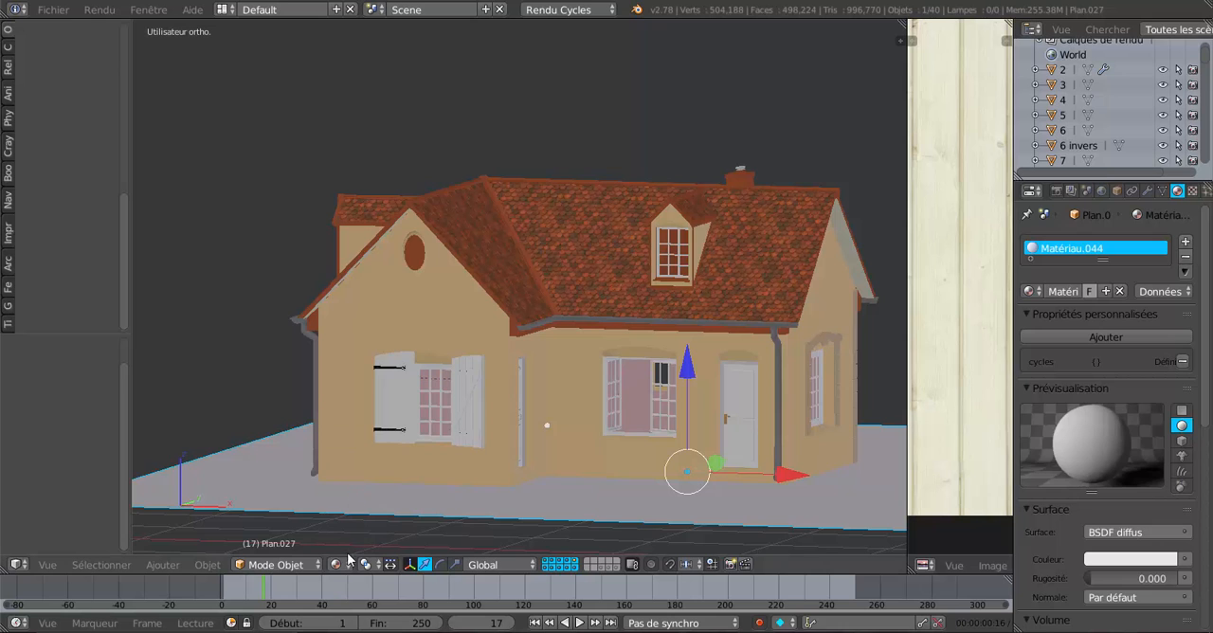
left_click(338, 564)
left_click(351, 495)
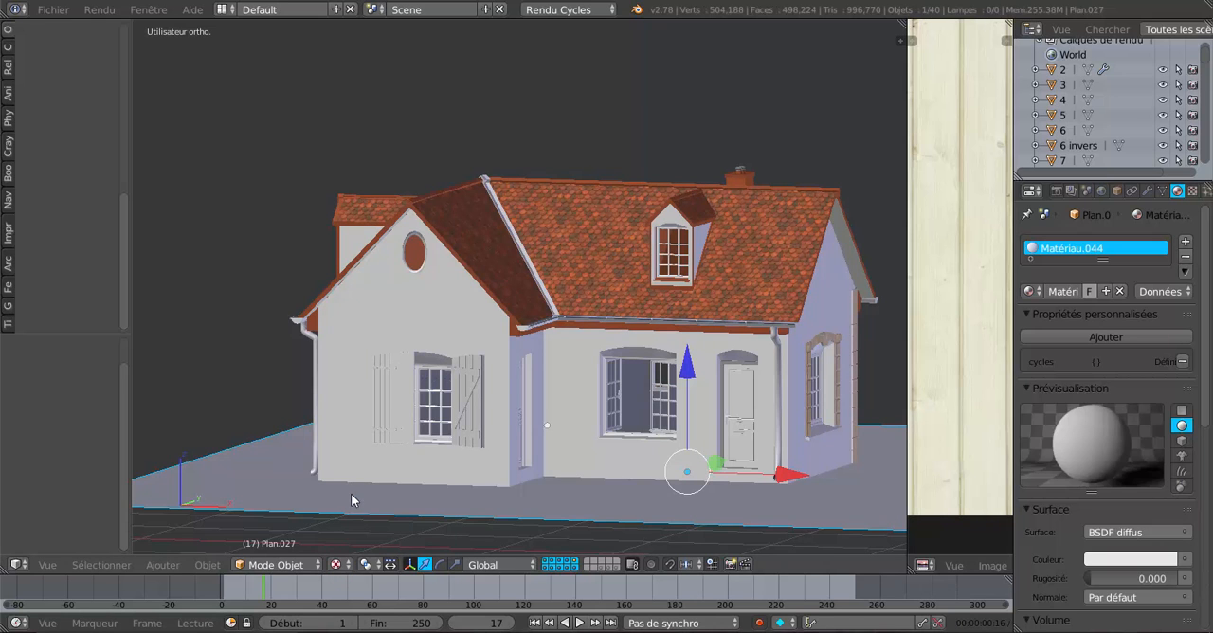
left_click(337, 564)
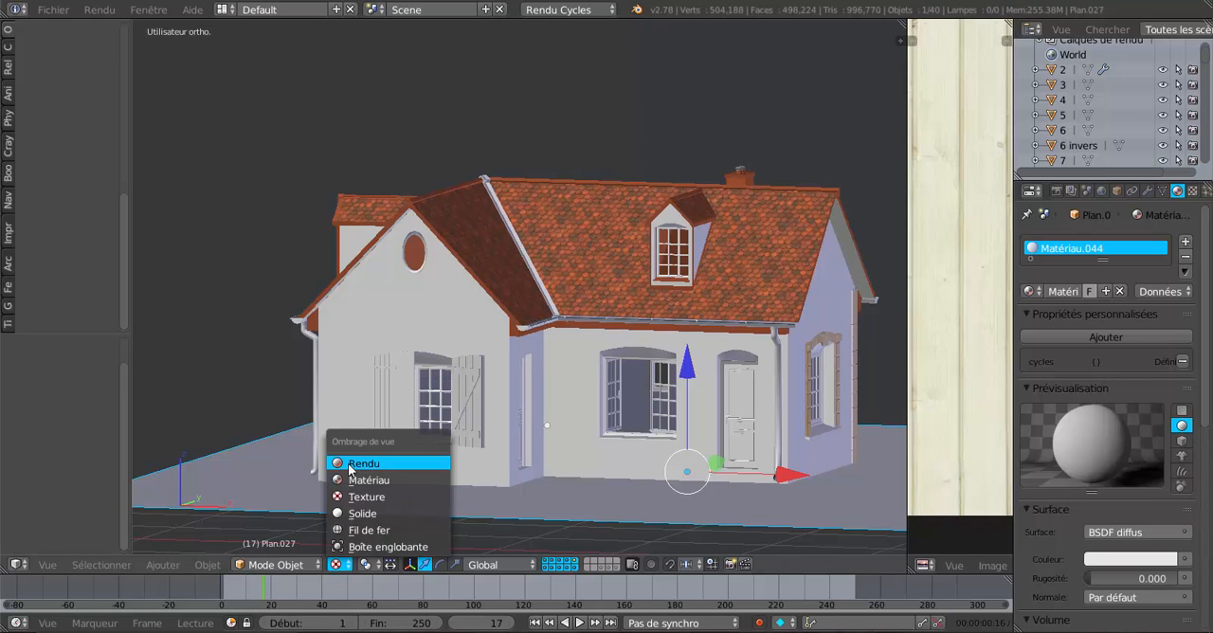
left_click(348, 471)
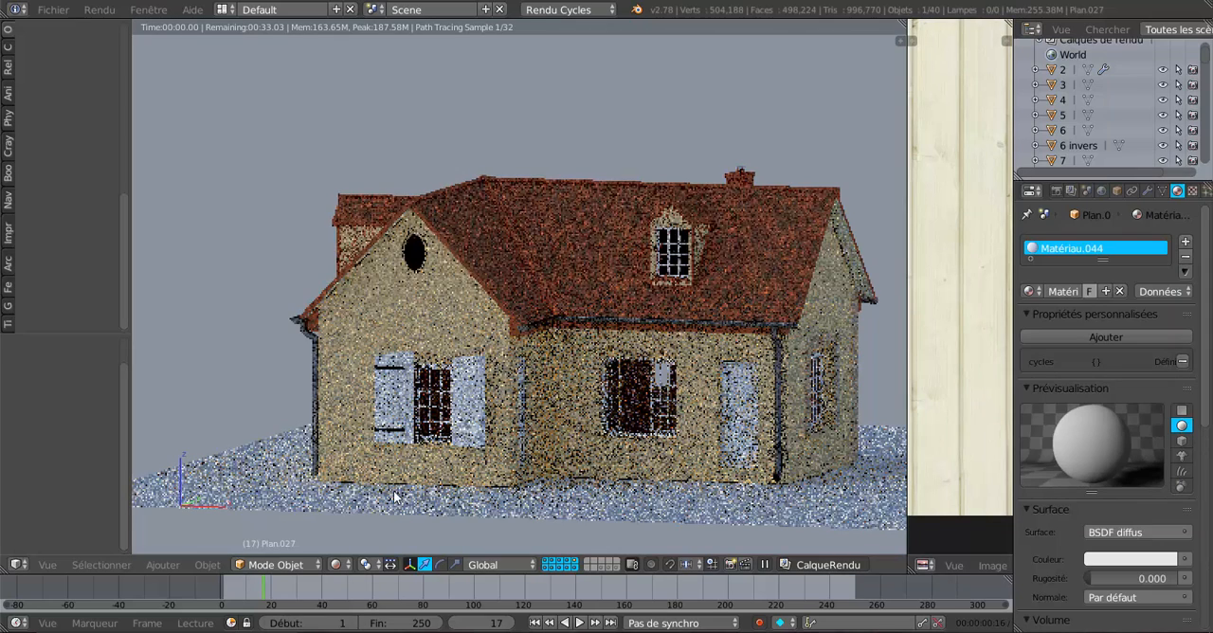
Examine the roof tiles, gutter and eaves underside at the inner wall corner in the rendered preview.
middle_click_drag(490, 473, 514, 425)
scroll(517, 432, "up", 3)
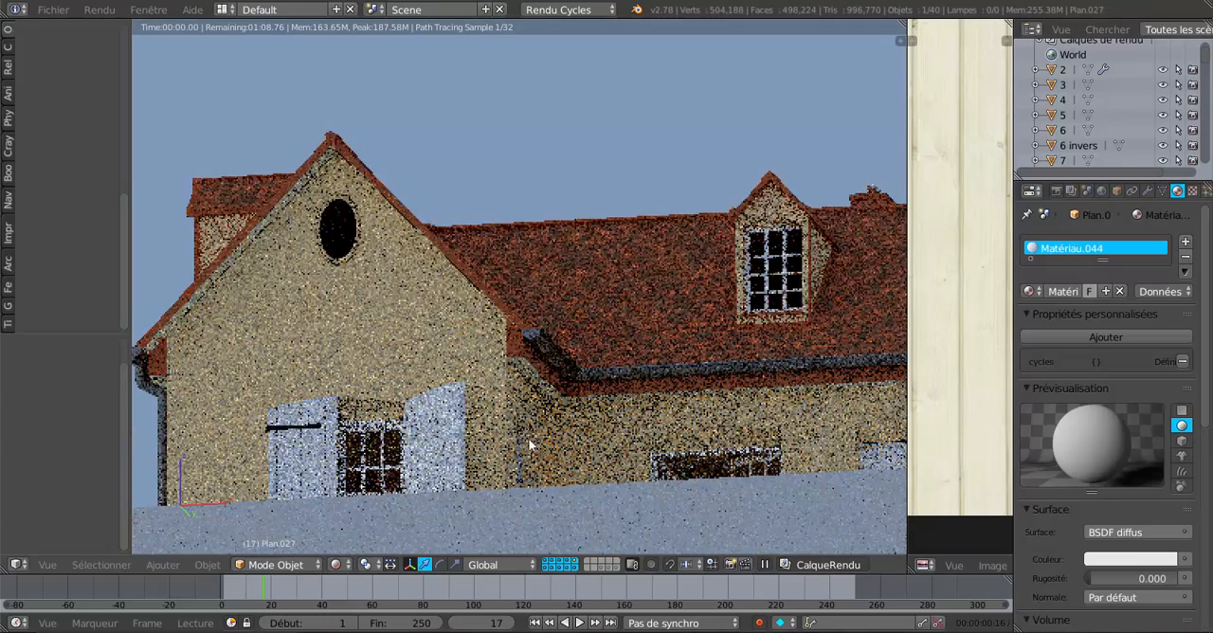
scroll(549, 459, "up", 3)
scroll(548, 455, "up", 1)
middle_click_drag(550, 471, 540, 295, "shift")
scroll(539, 295, "up", 1)
scroll(539, 294, "up", 2)
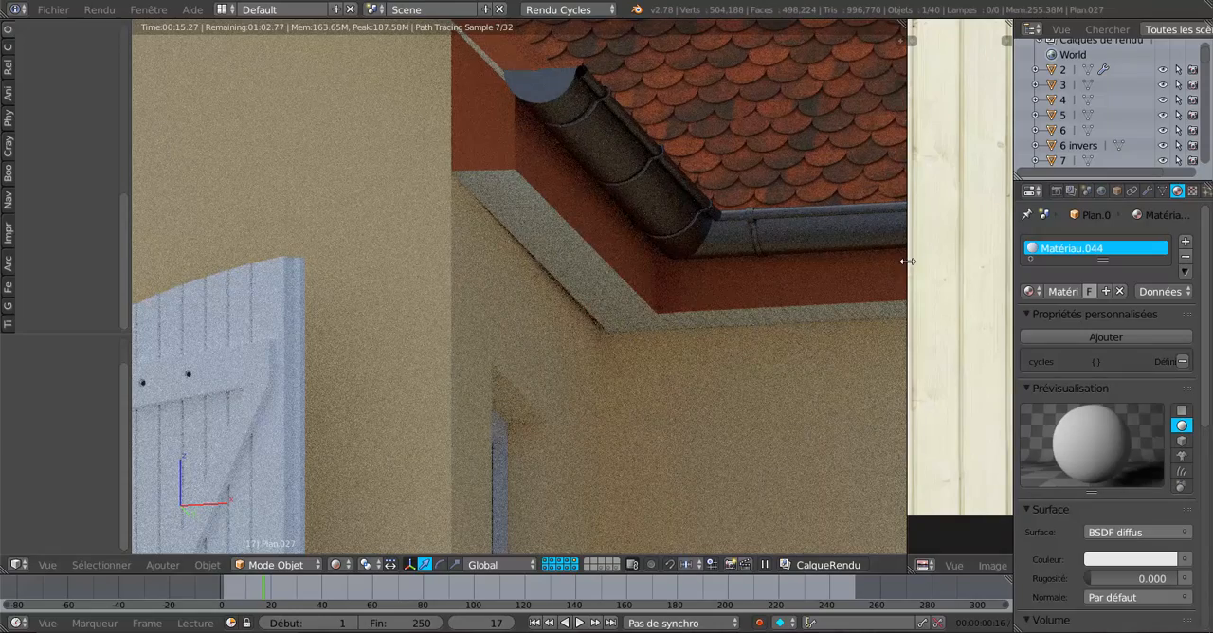
scroll(700, 353, "down", 6)
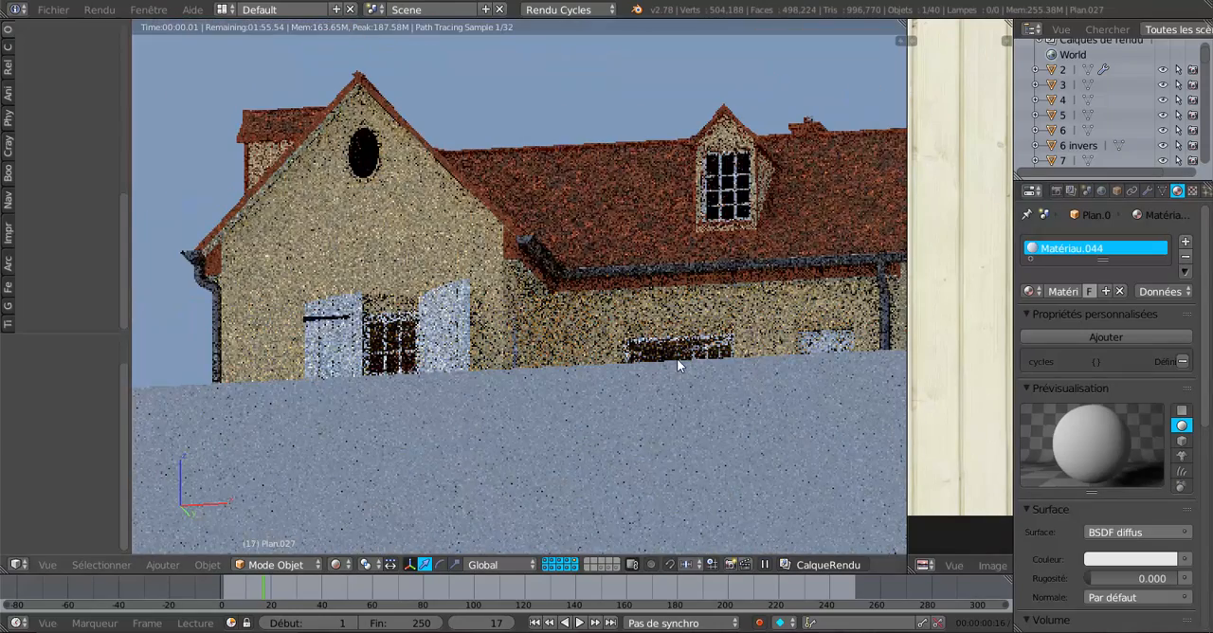
Show the whole house in Object Mode with the viewport shading set to Texture.
key("Tab")
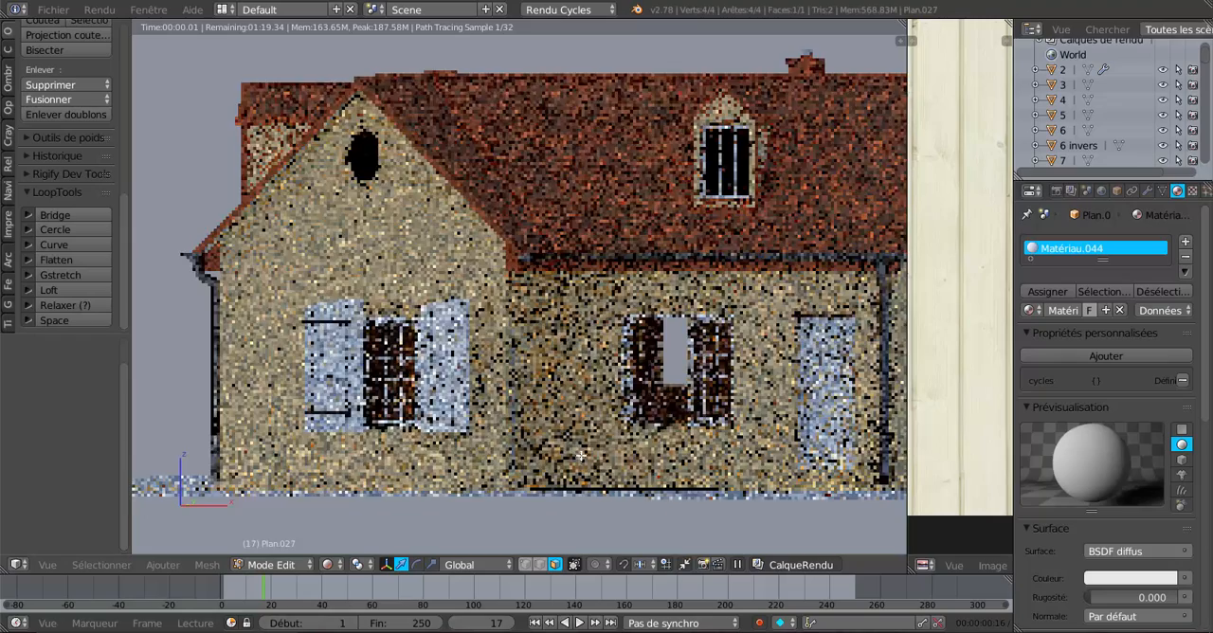
scroll(582, 456, "down", 3)
middle_click_drag(582, 455, 587, 445)
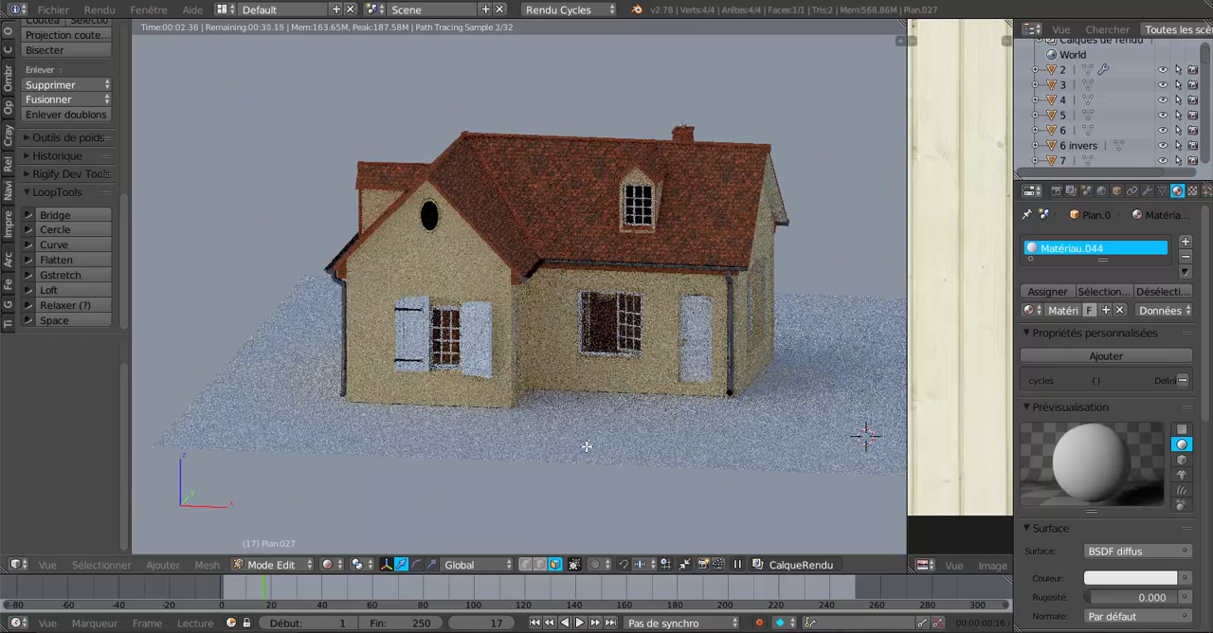
left_click(271, 564)
left_click(270, 547)
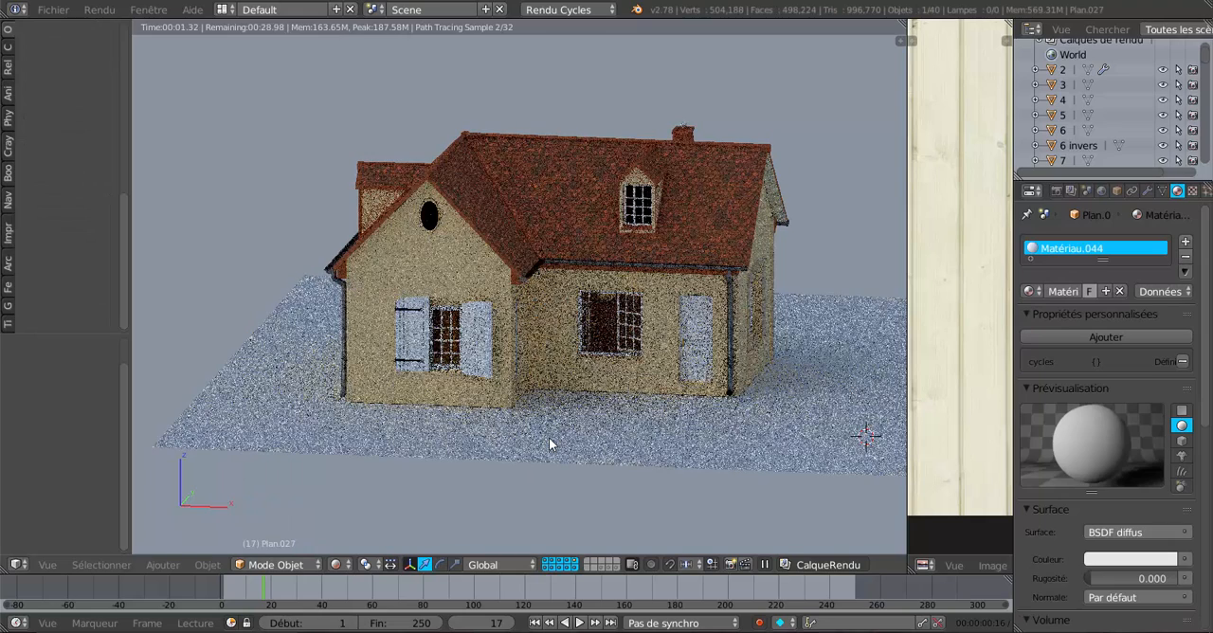
left_click(335, 565)
left_click(344, 493)
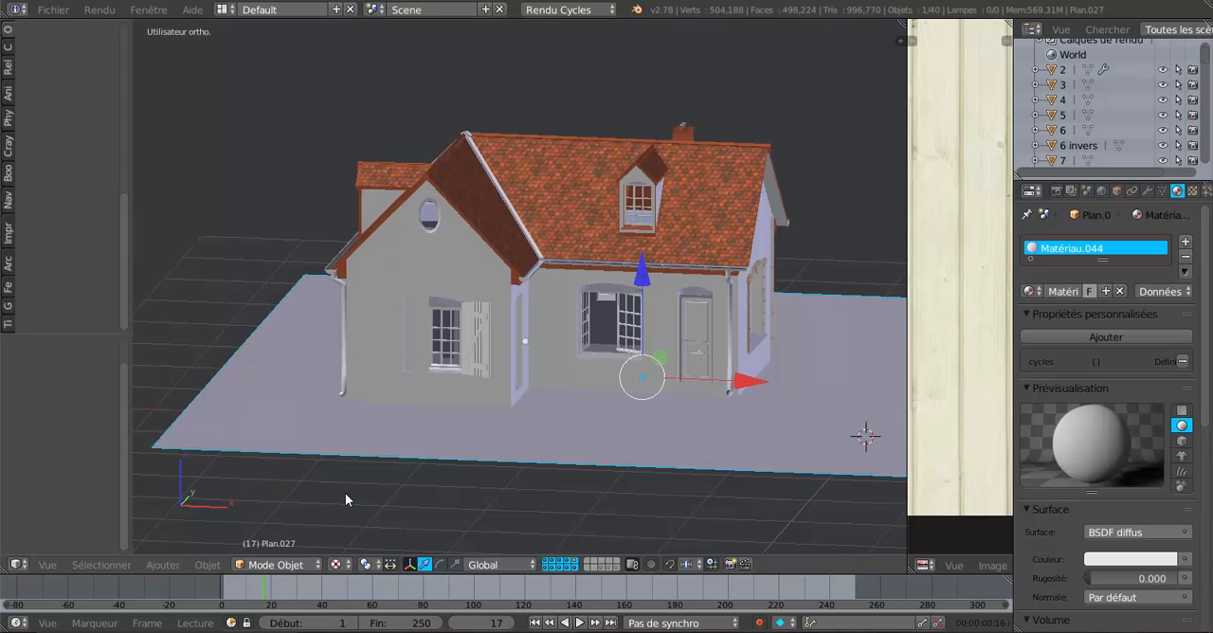
Delete the ground plane so the roof's underside can be viewed from below.
scroll(531, 455, "up", 1)
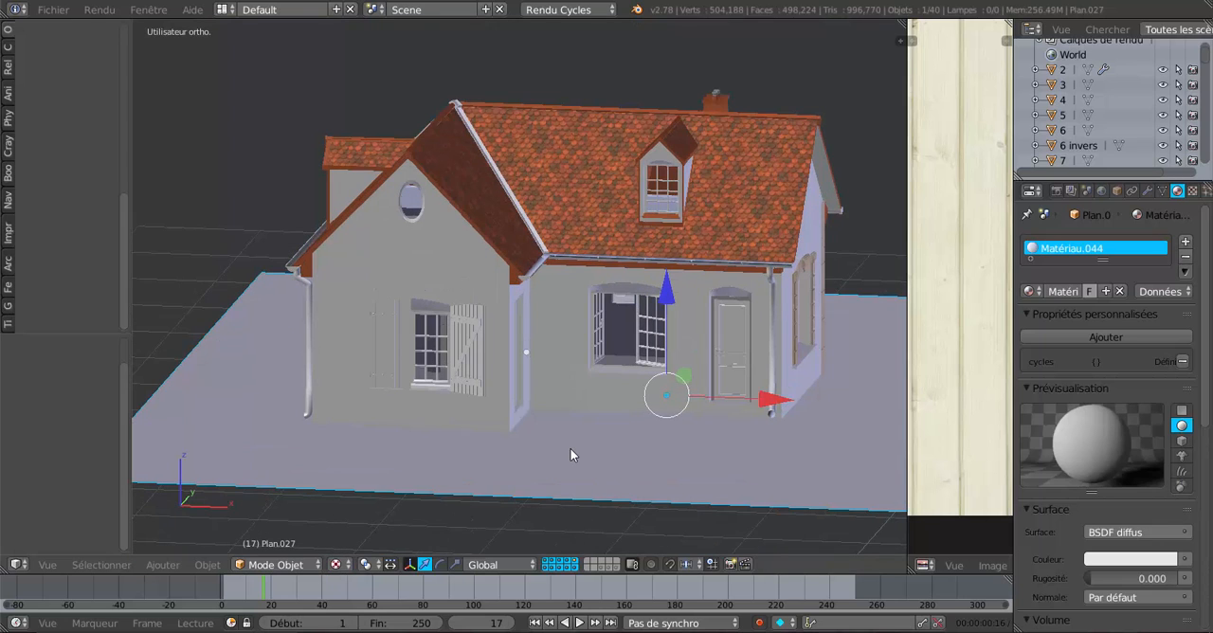
key("x")
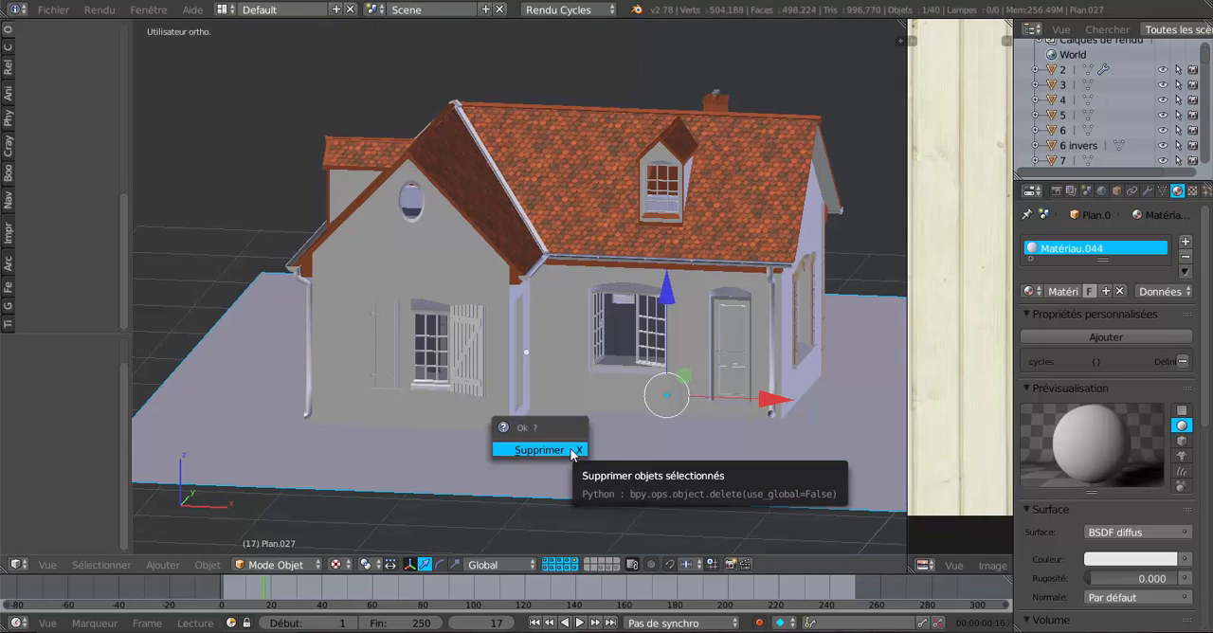
left_click(572, 453)
scroll(571, 449, "up", 2)
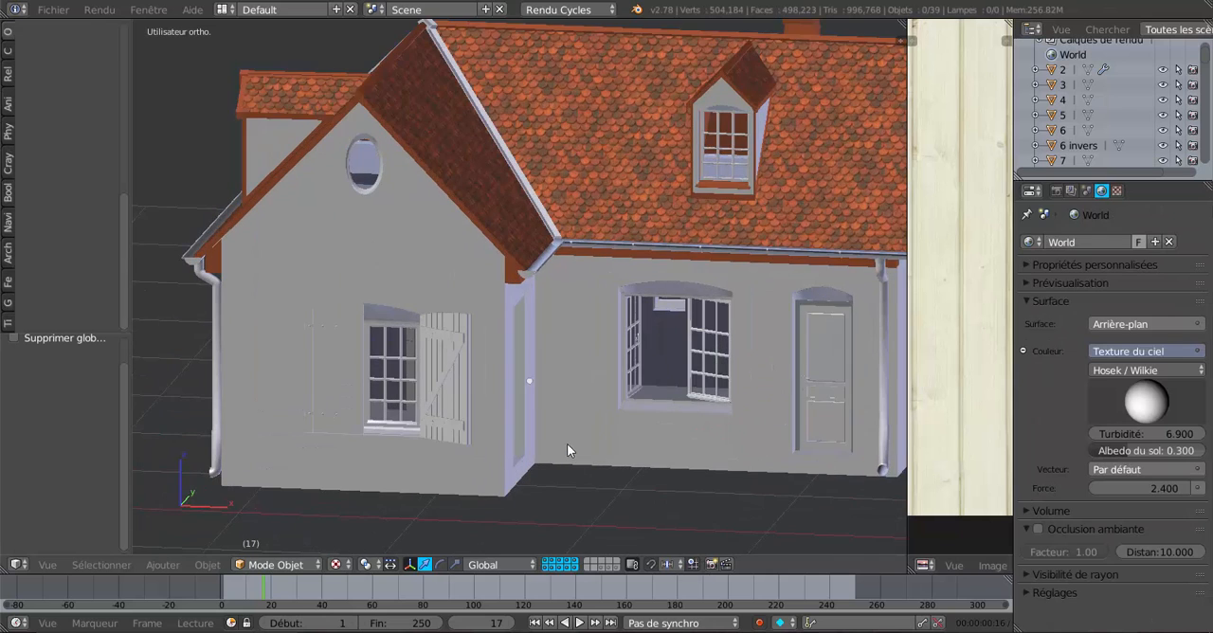
middle_click_drag(567, 444, 566, 398)
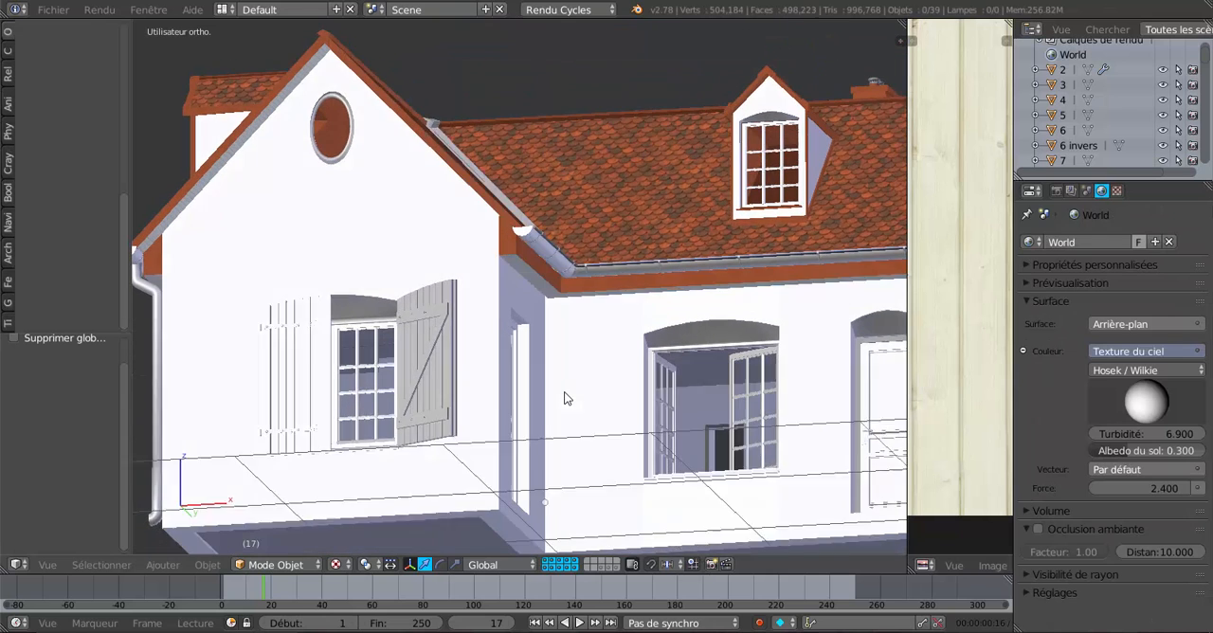
scroll(565, 398, "up", 1)
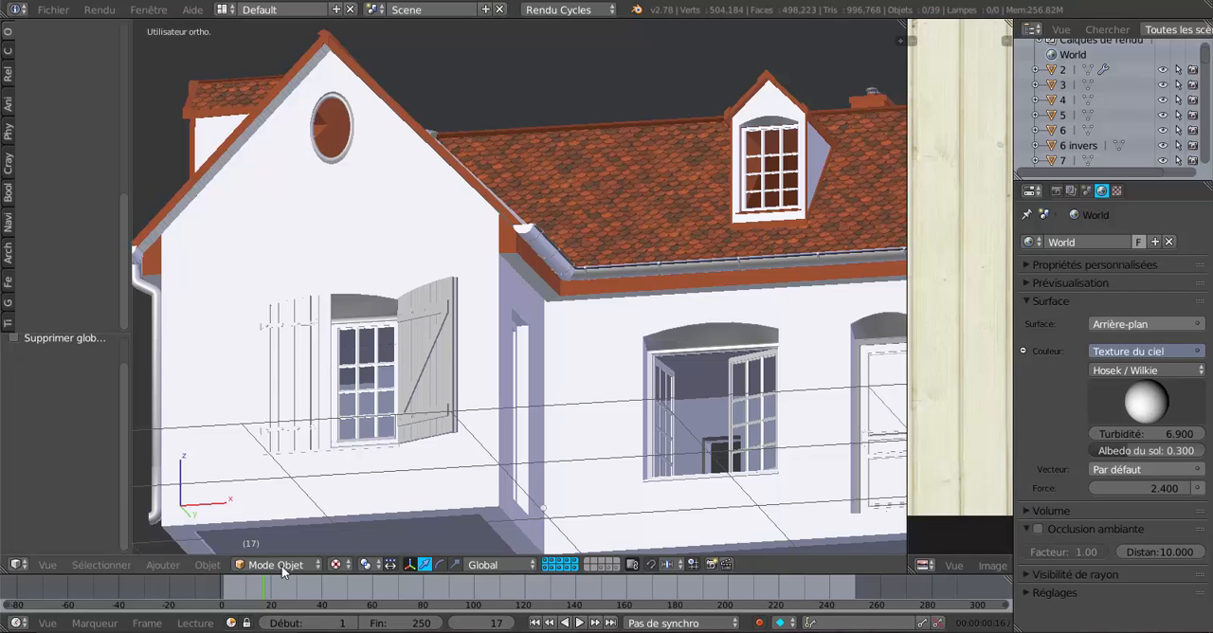
Select the roof and set the viewport shading to Rendered to preview the house from below the eaves.
left_click(339, 565)
right_click(598, 298)
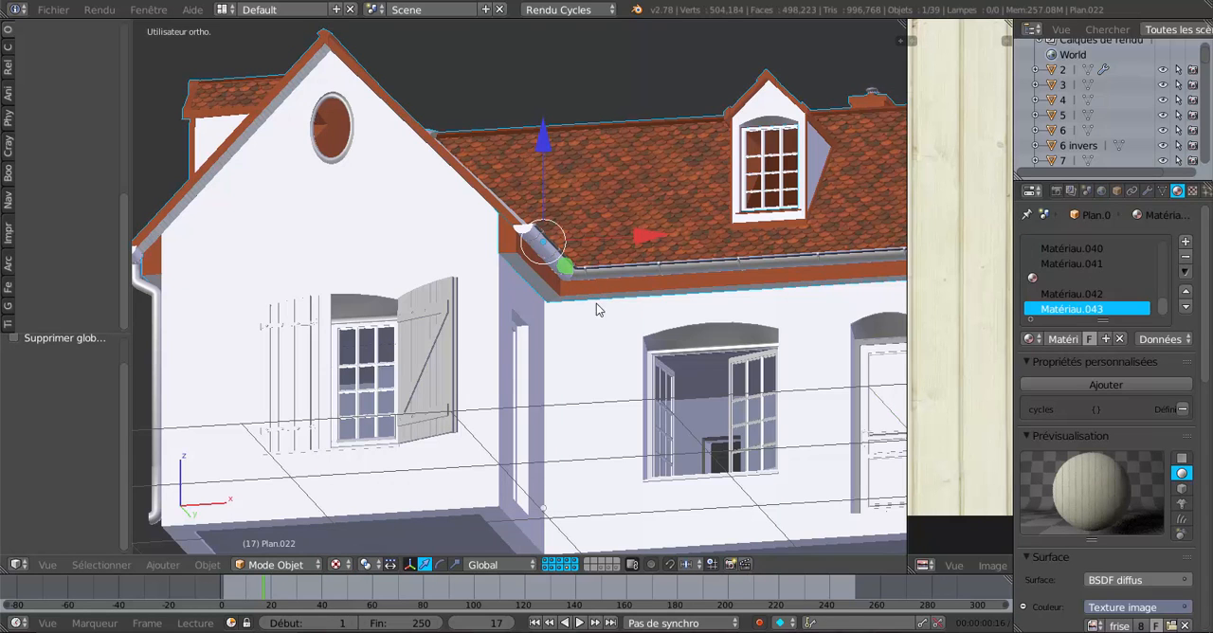
middle_click_drag(571, 346, 359, 508)
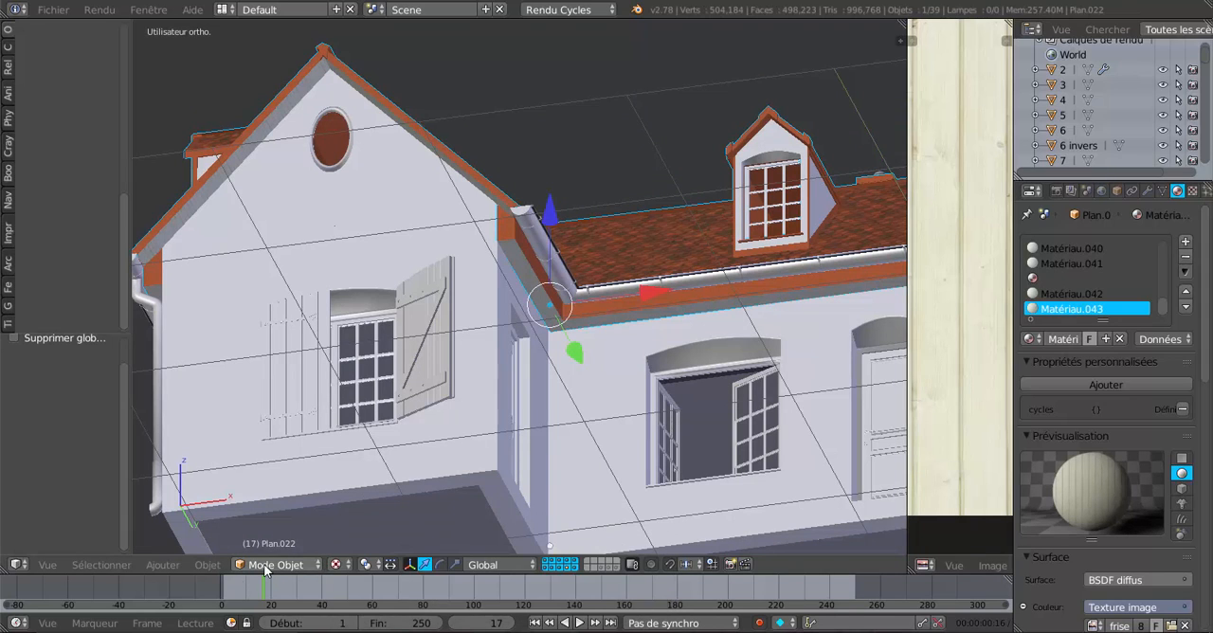
left_click(338, 566)
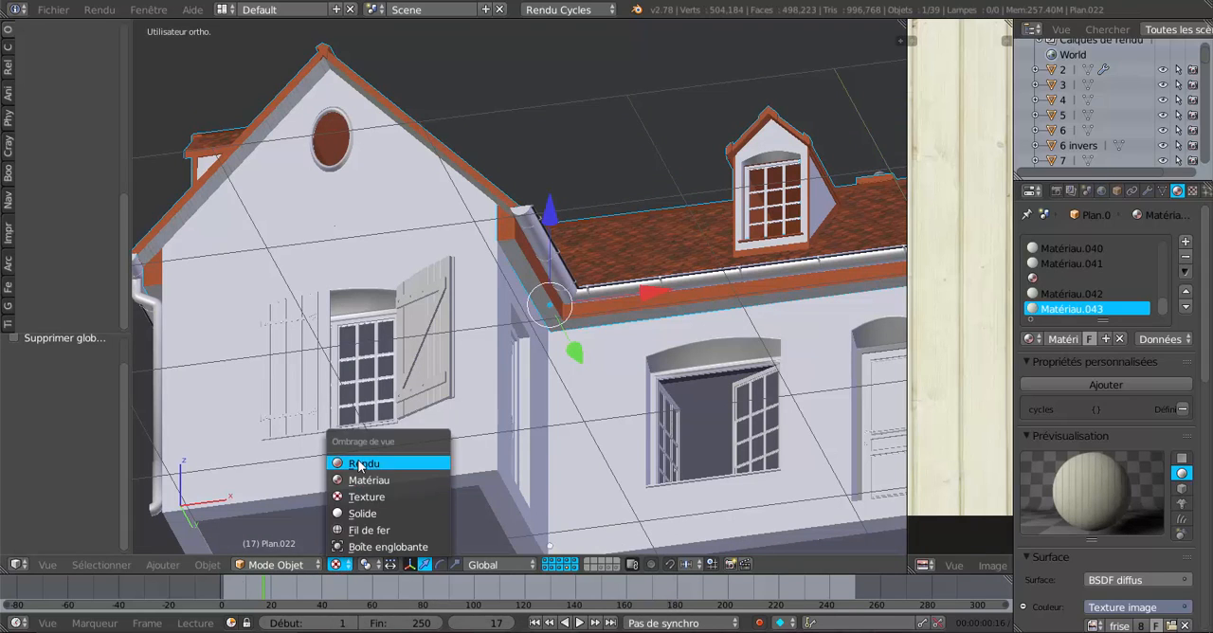
left_click(360, 464)
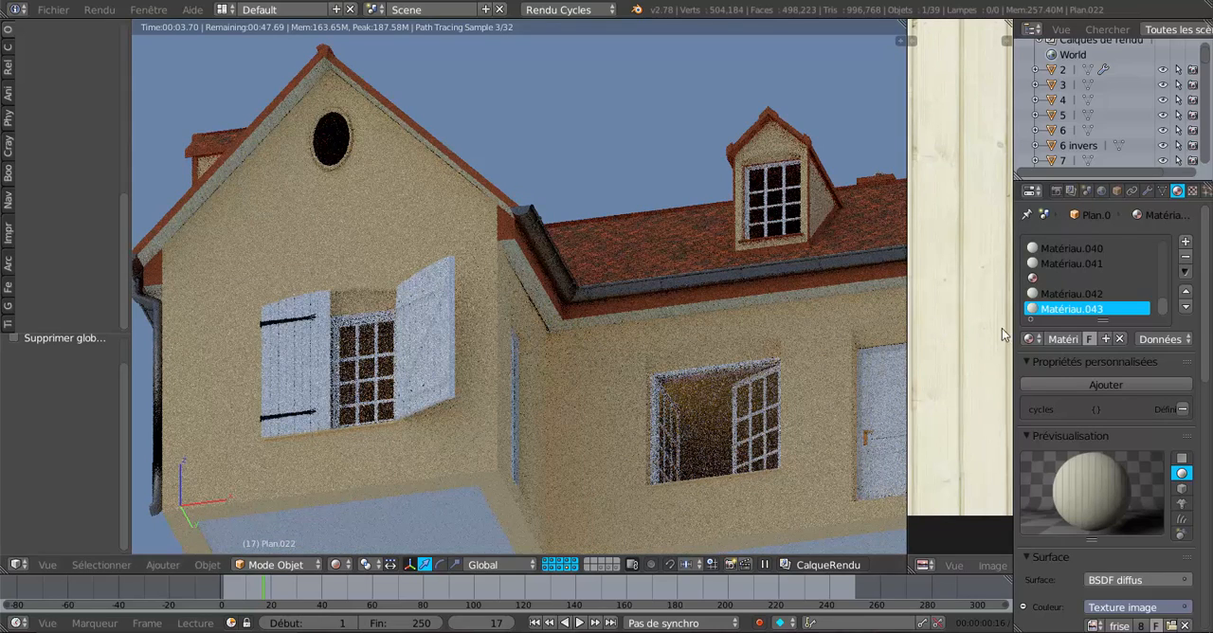
Switch the image editor area to the Node Editor and widen it to show the panelling material's nodes.
left_click(923, 566)
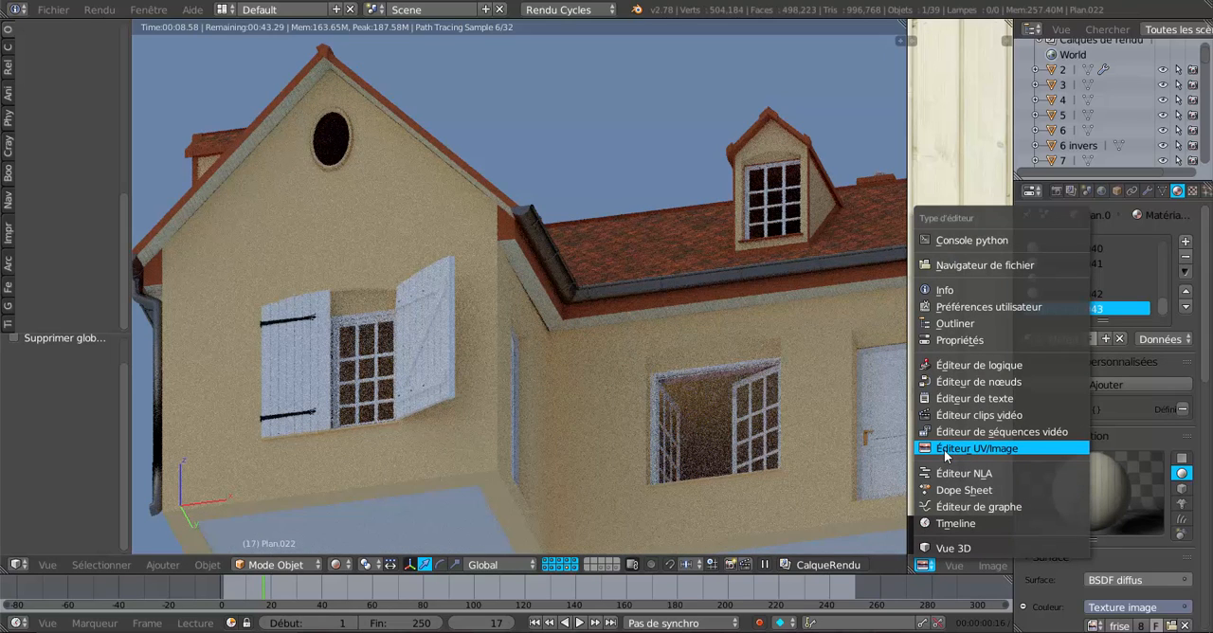
left_click(944, 383)
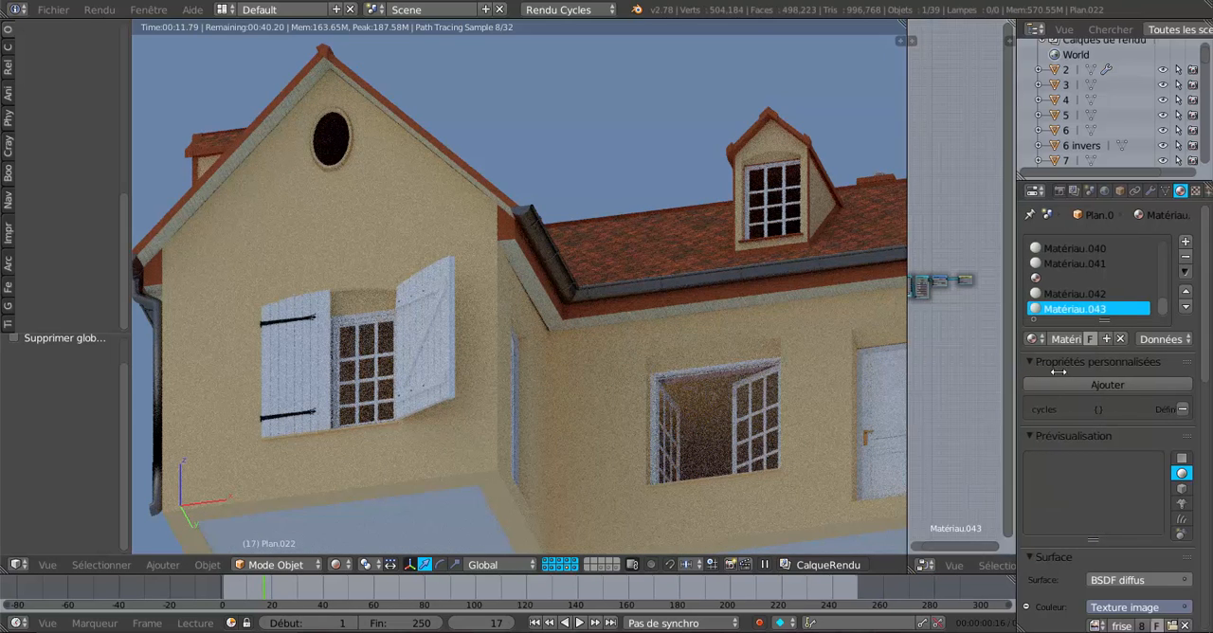
left_click_drag(1058, 372, 1102, 371)
left_click_drag(962, 355, 1090, 351)
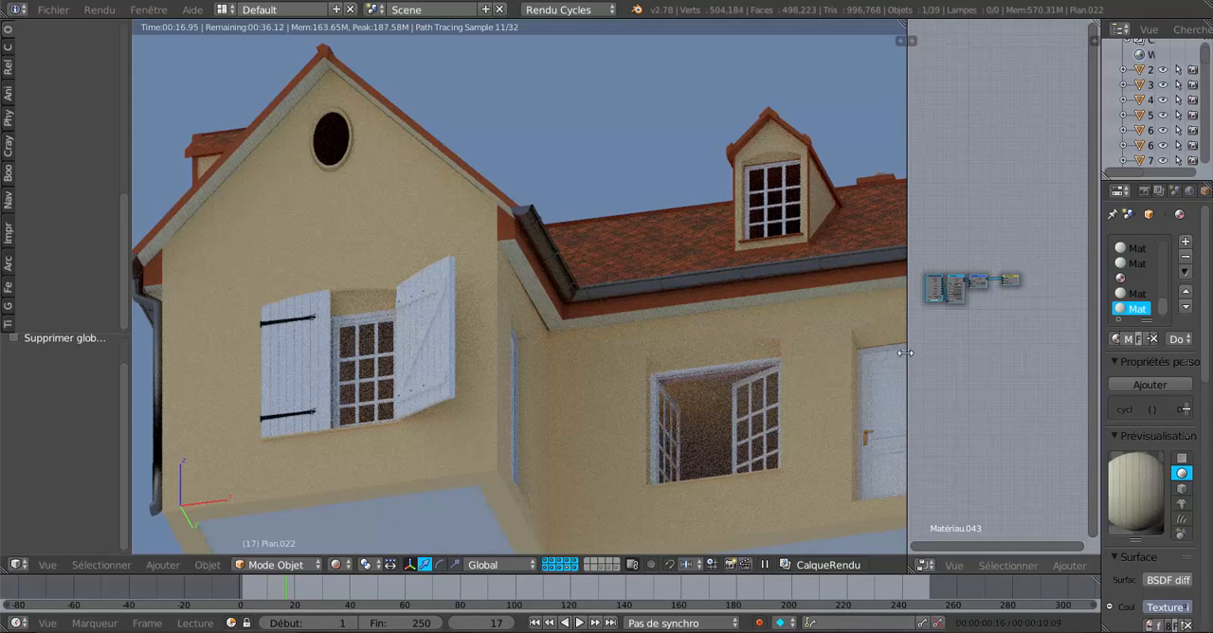
left_click_drag(907, 352, 736, 360)
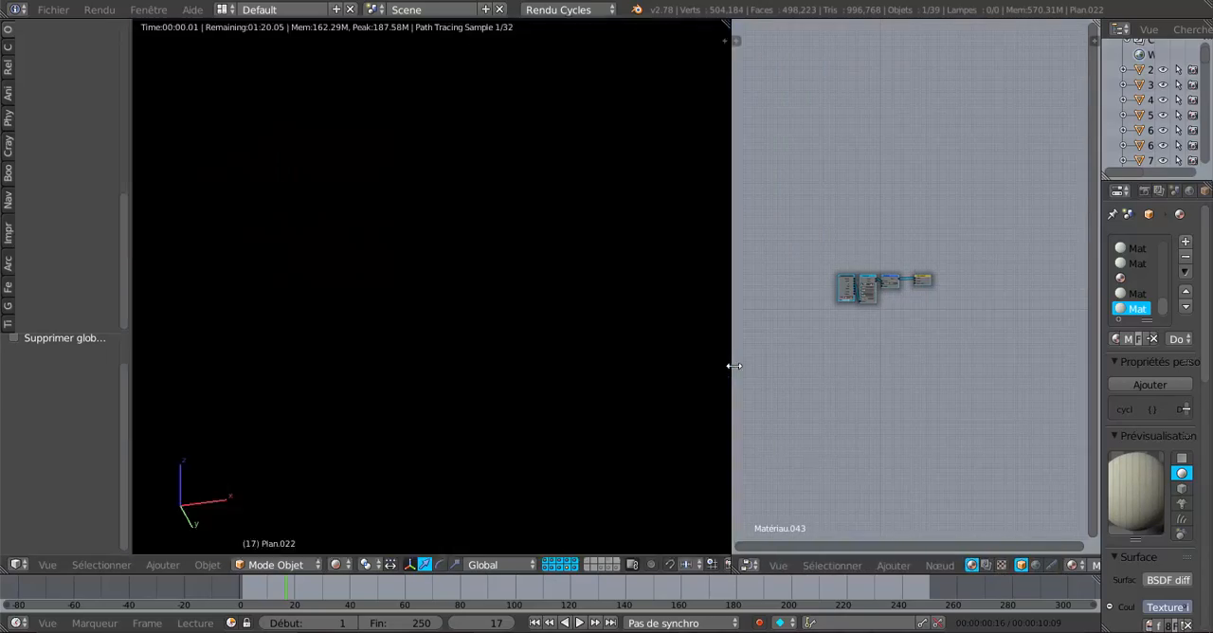
Connect the Image Texture node's colour output to the Material Output's displacement input in the panelling material.
scroll(564, 377, "up", 5)
scroll(563, 377, "up", 3)
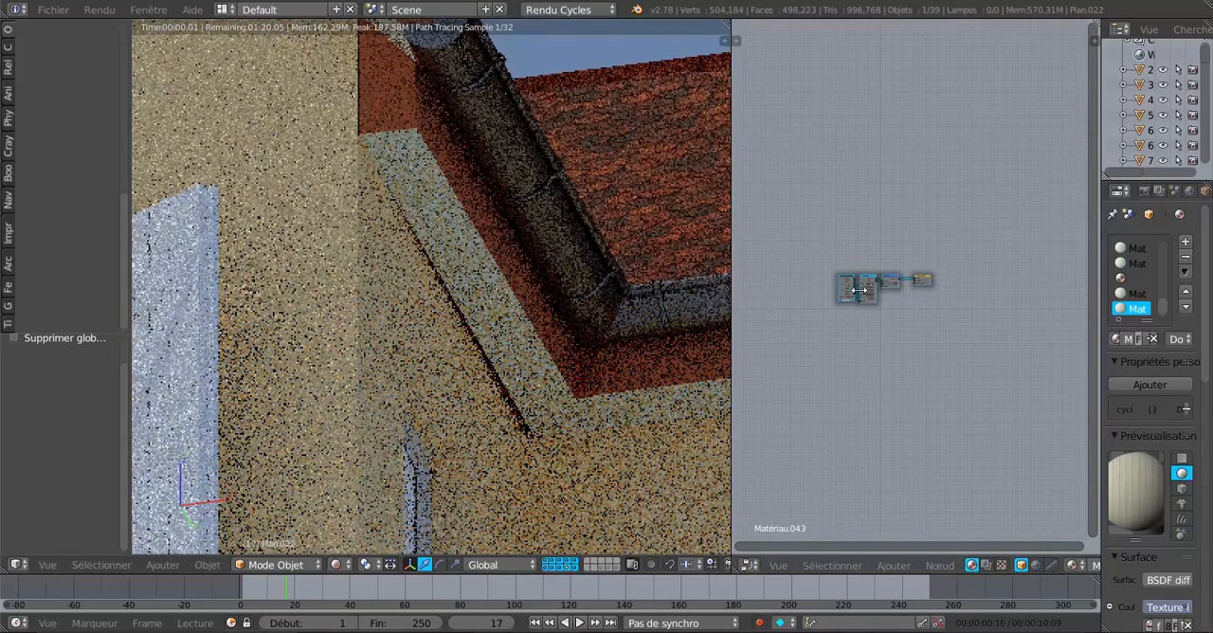
scroll(910, 318, "up", 4)
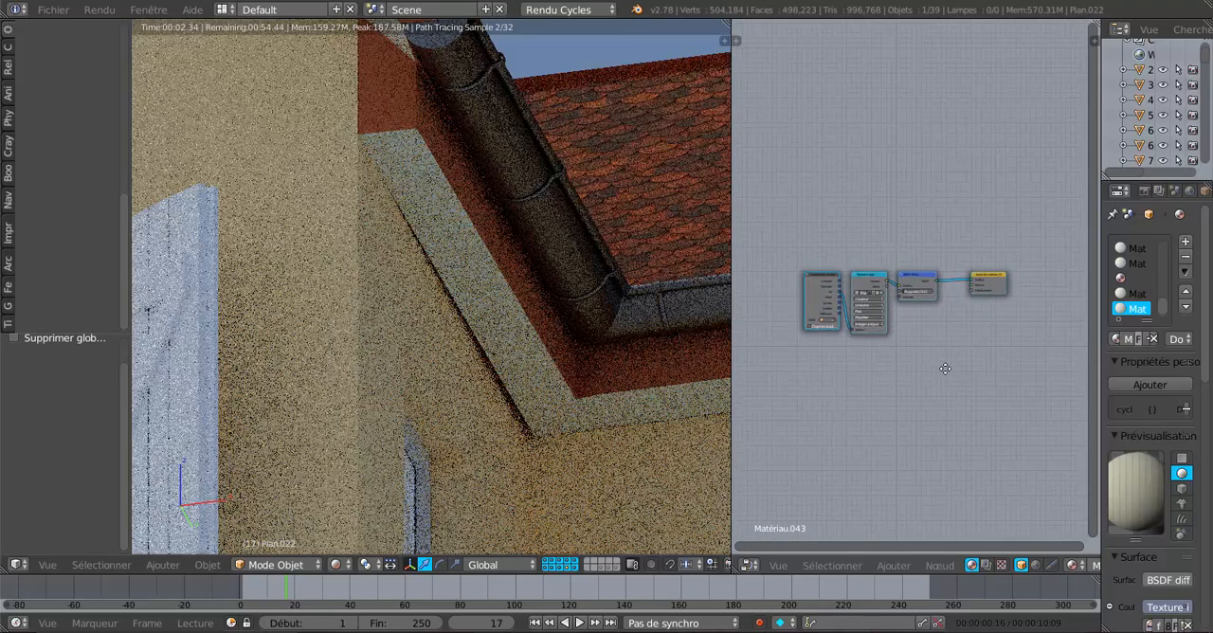
scroll(909, 284, "up", 3)
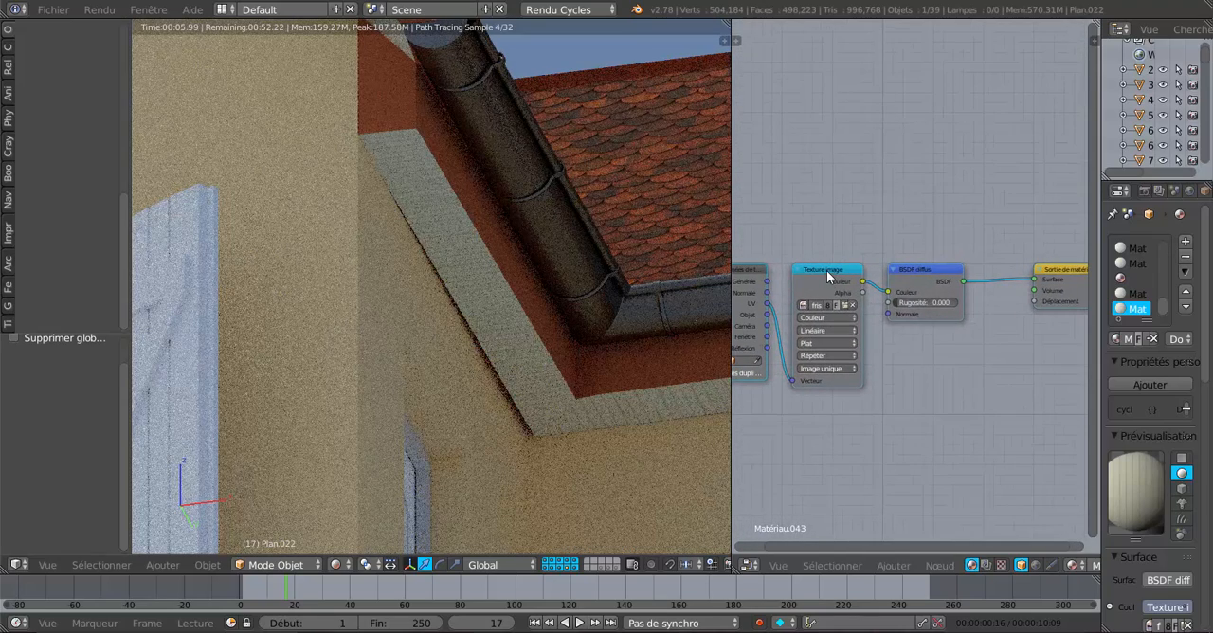
left_click_drag(826, 270, 1036, 304)
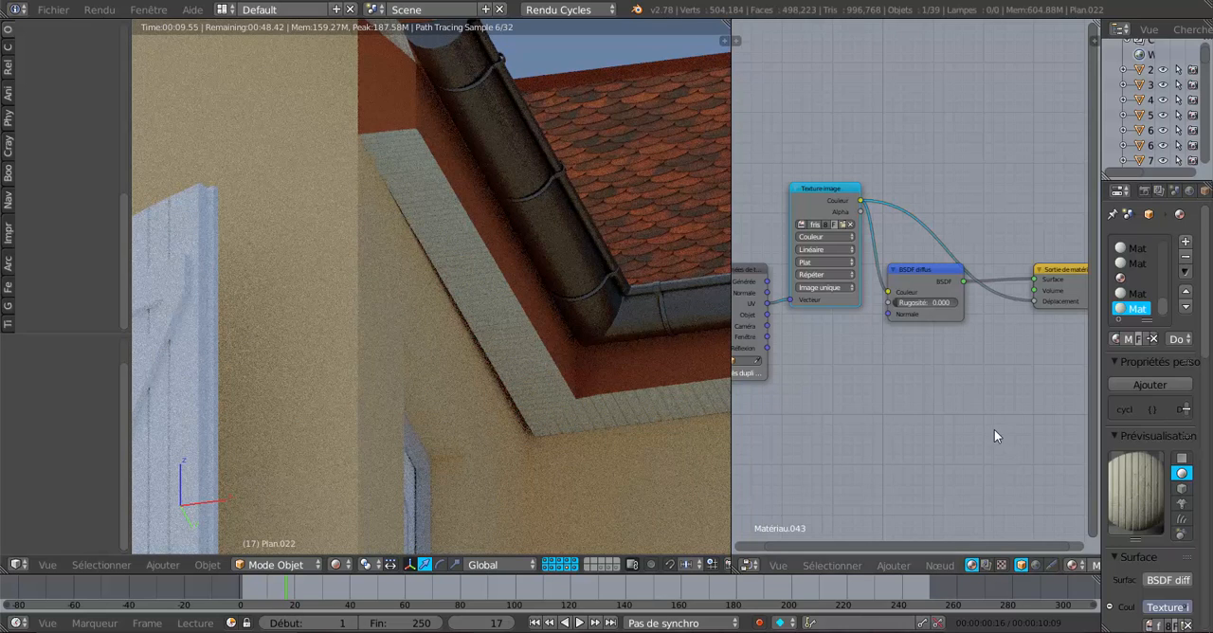
scroll(994, 429, "down", 2)
middle_click_drag(940, 422, 887, 421)
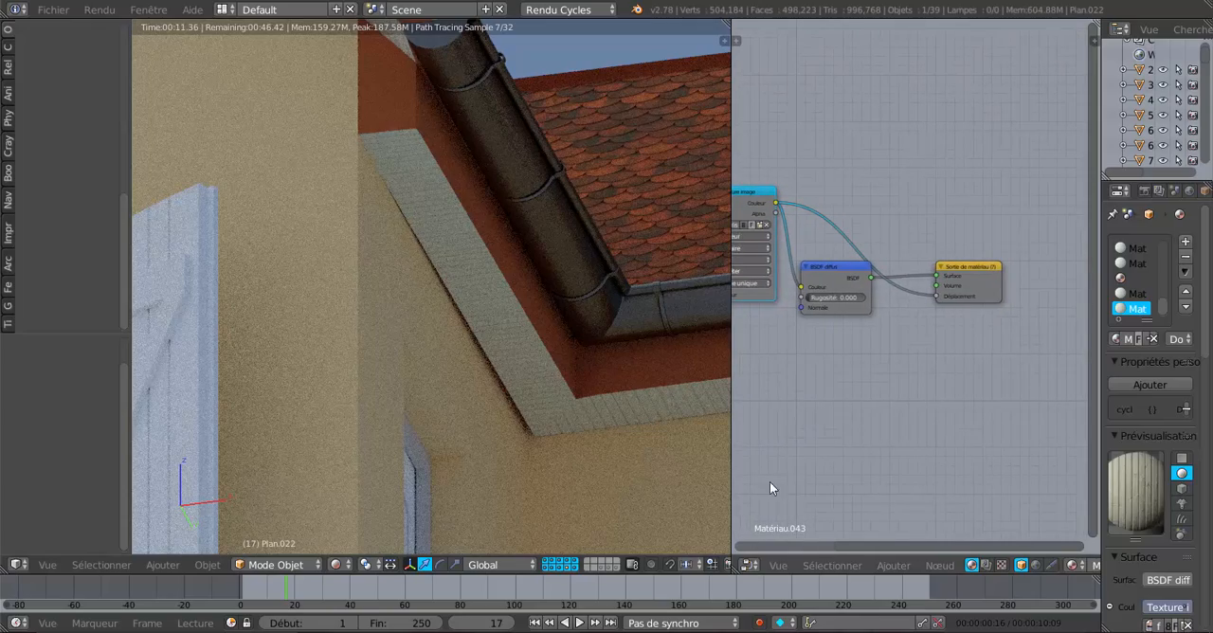
Examine the panelling relief under the eaves and the gable overhang from several sides in the rendered preview.
scroll(555, 491, "up", 5)
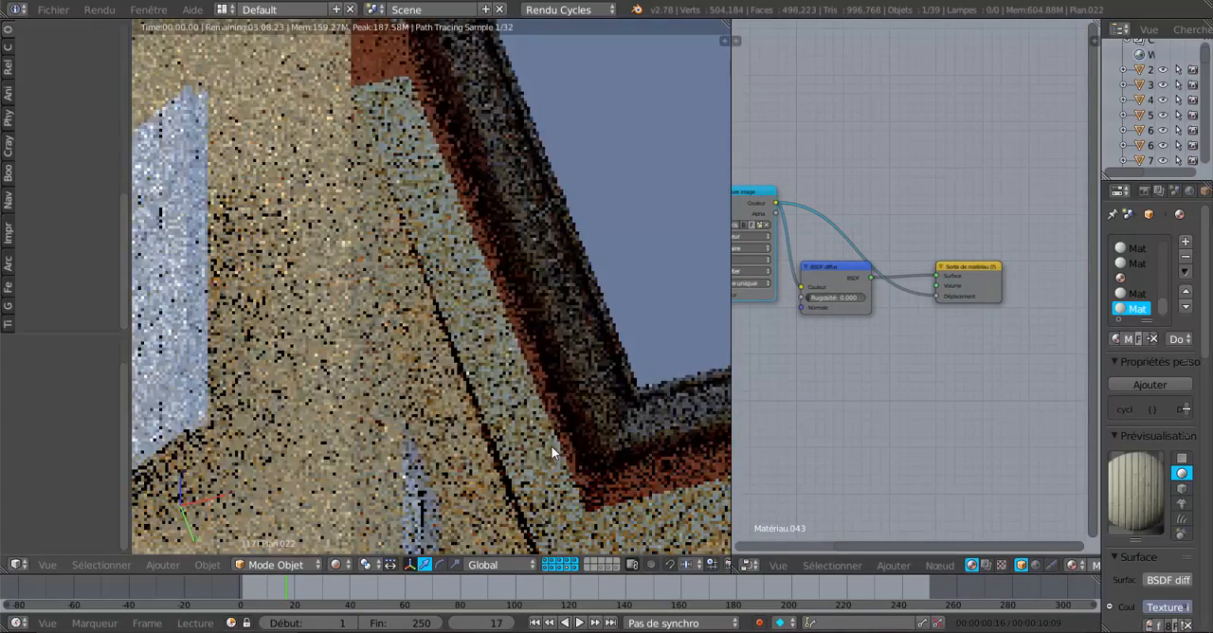
scroll(550, 445, "down", 6)
scroll(462, 502, "up", 2)
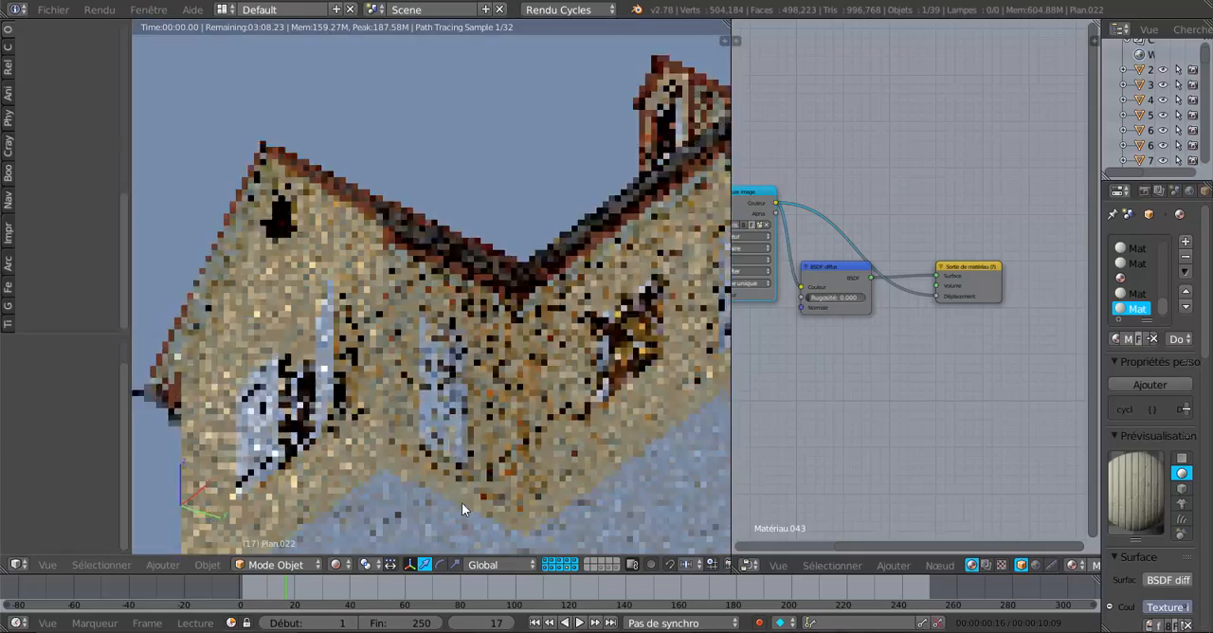
middle_click_drag(461, 503, 470, 501)
middle_click_drag(607, 403, 415, 460, "shift")
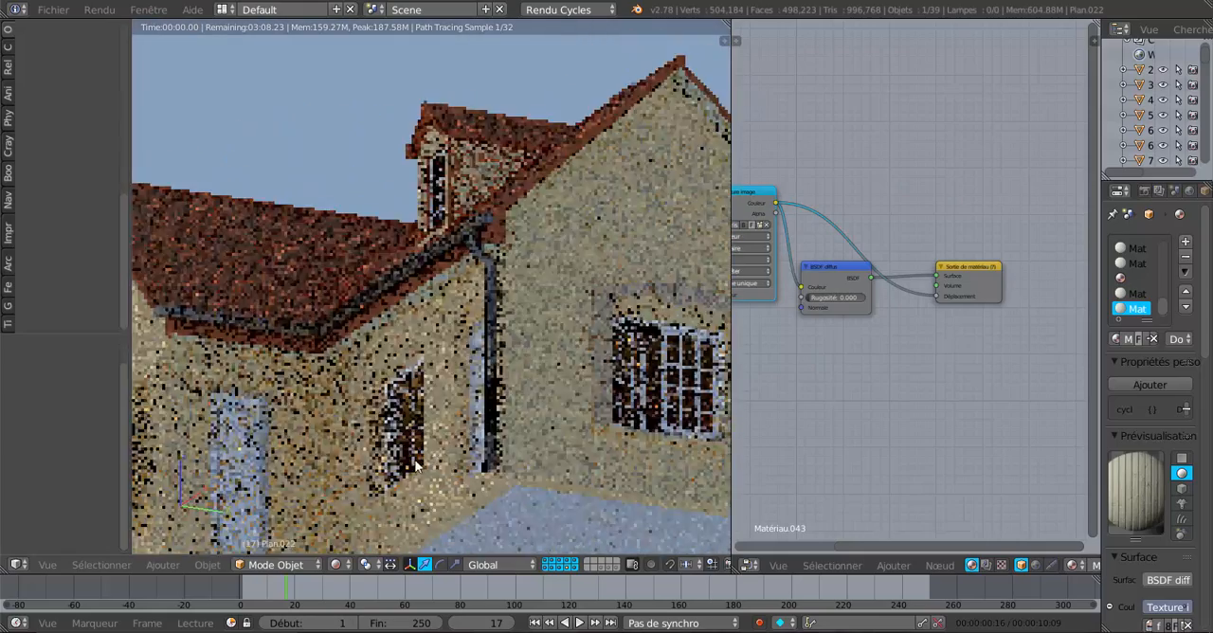
scroll(486, 417, "down", 3)
middle_click_drag(513, 420, 559, 412)
scroll(466, 441, "up", 4)
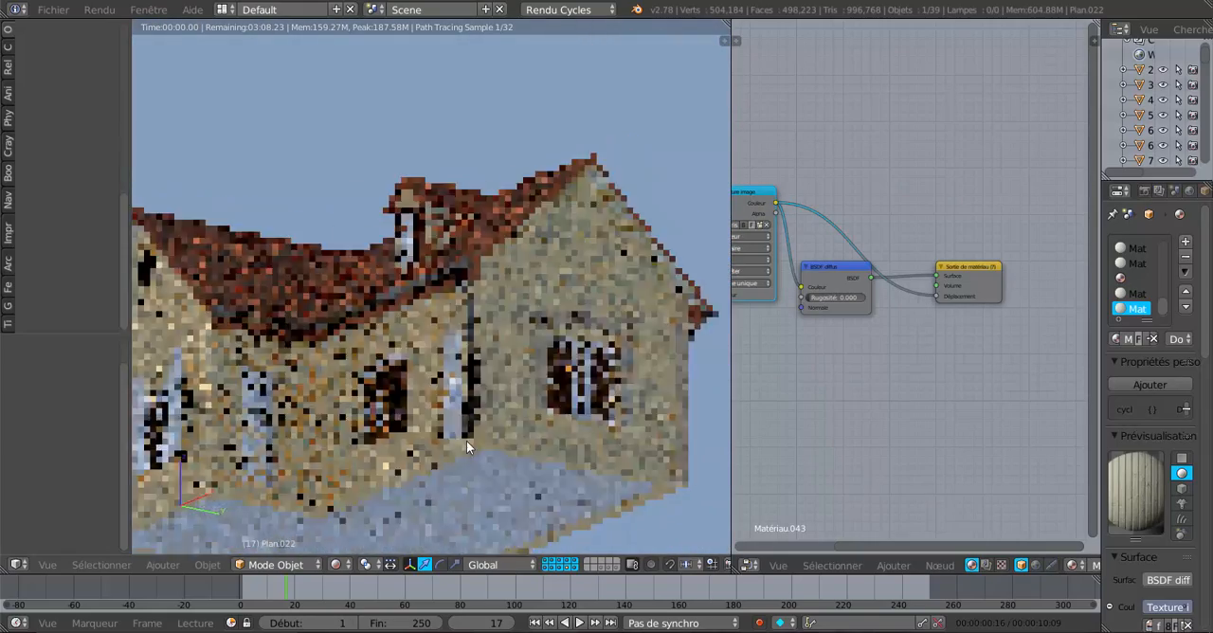
scroll(467, 441, "up", 4)
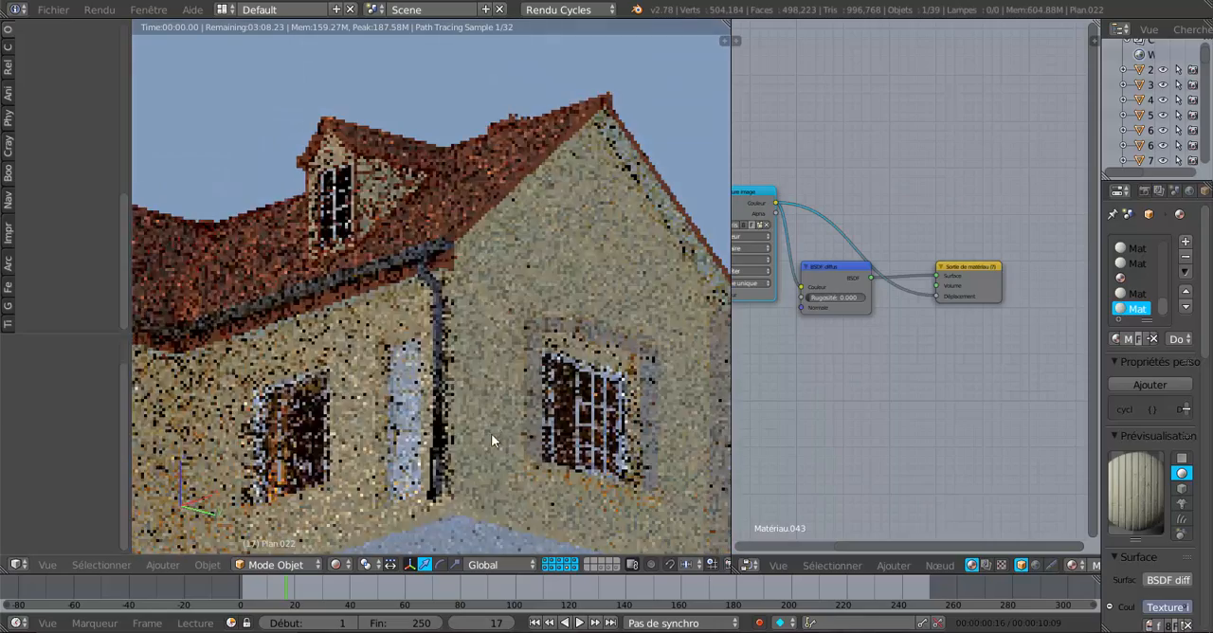
scroll(474, 445, "down", 2)
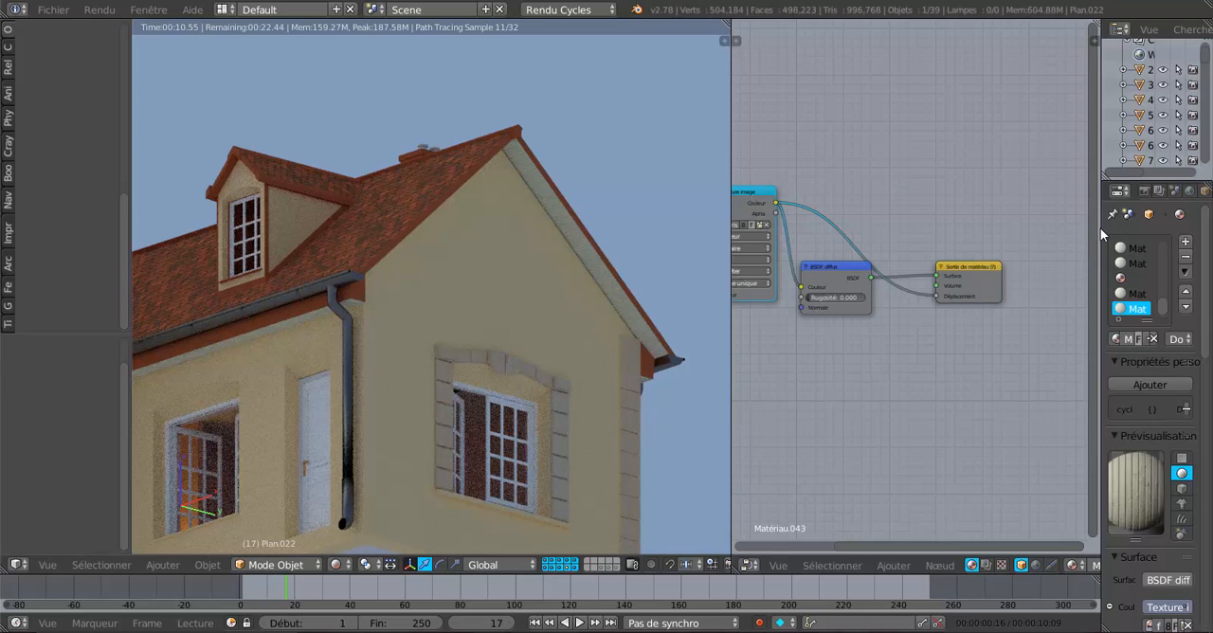
Widen the properties area and show the World settings.
left_click_drag(1100, 228, 1017, 227)
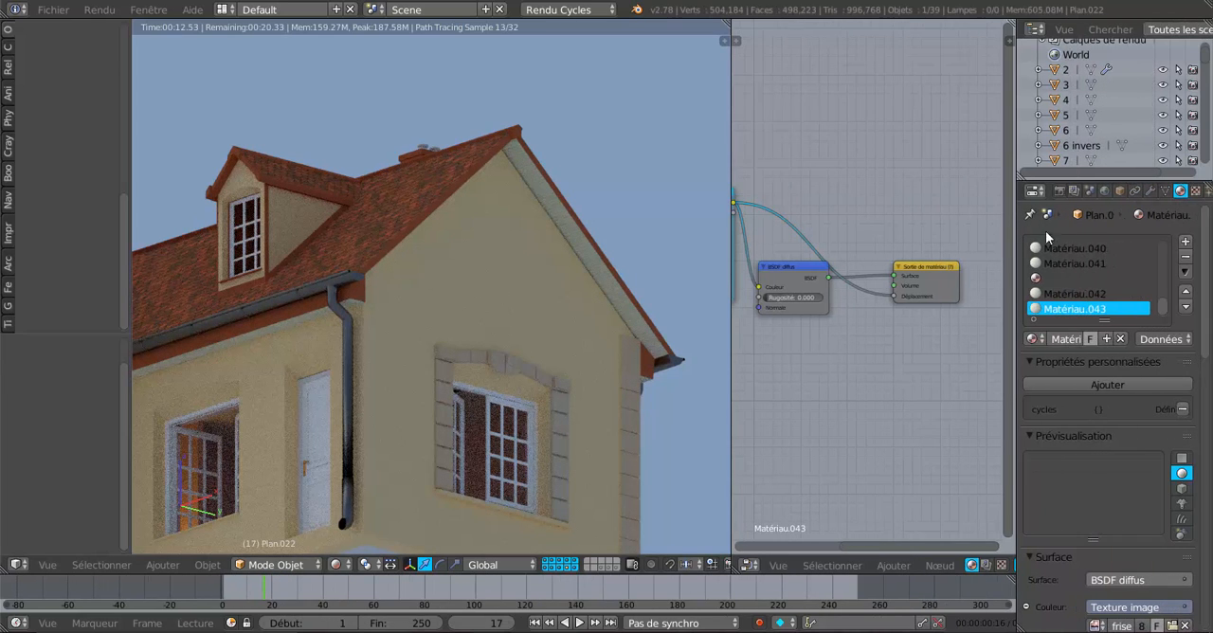
left_click(1104, 191)
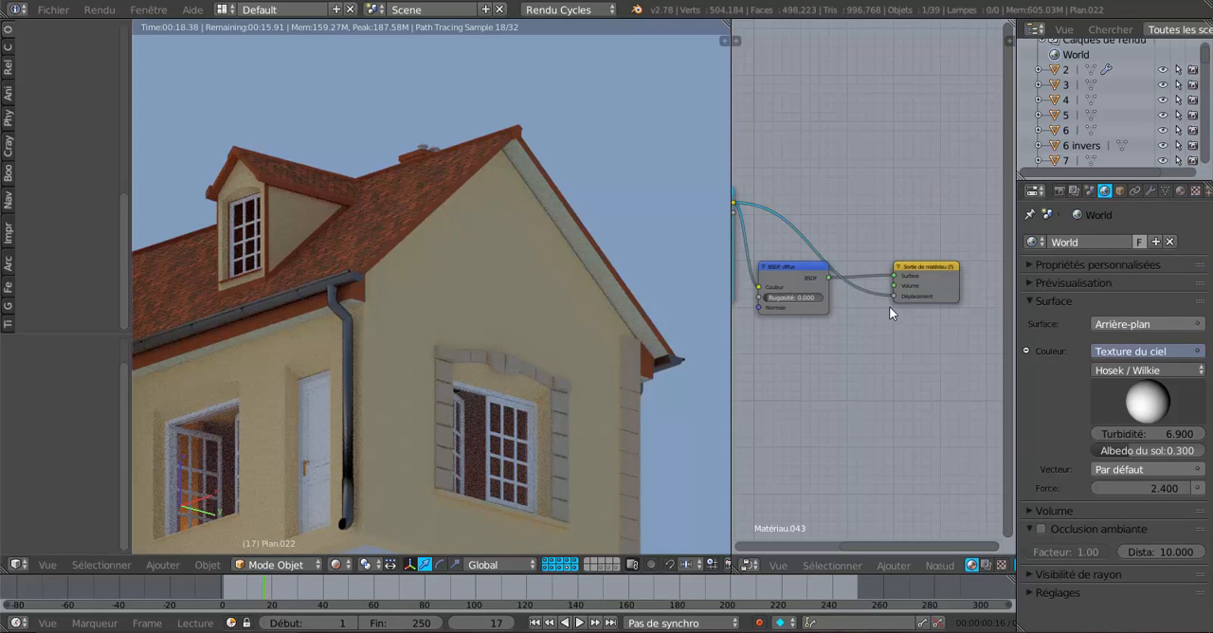
Disconnect the panelling material's displacement input to compare the render, and reconnect the image texture's colour to it.
left_click_drag(892, 296, 889, 305)
scroll(775, 221, "down", 1)
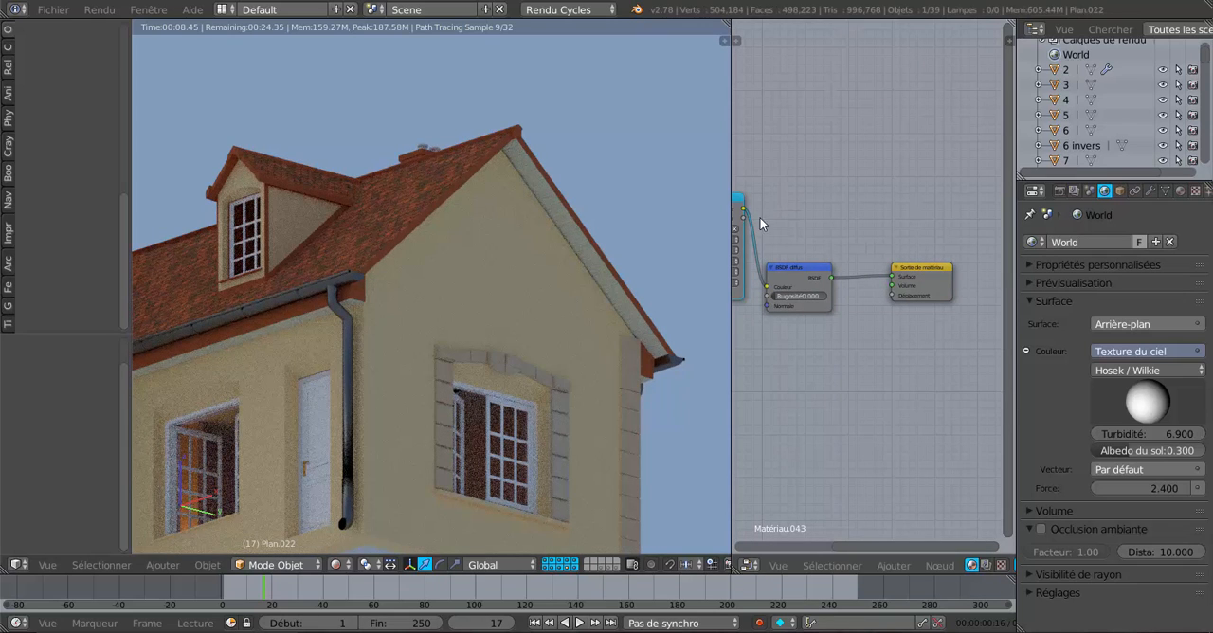
left_click_drag(745, 210, 885, 311)
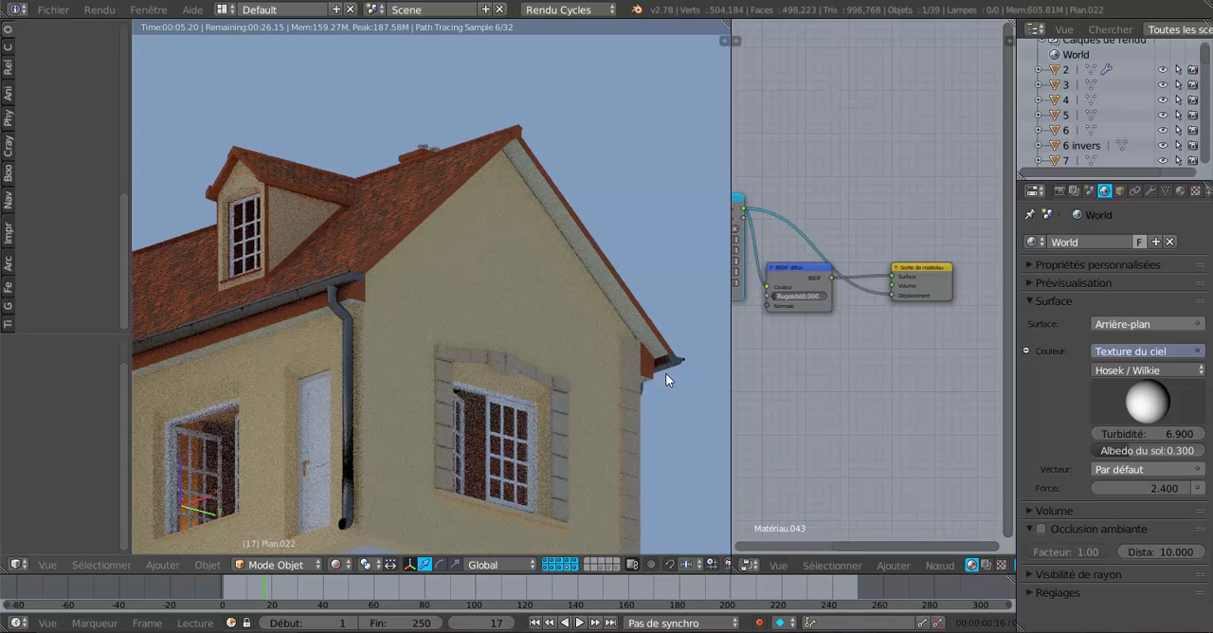
Set the strength of the World's sky background to 3.900.
scroll(849, 343, "down", 2)
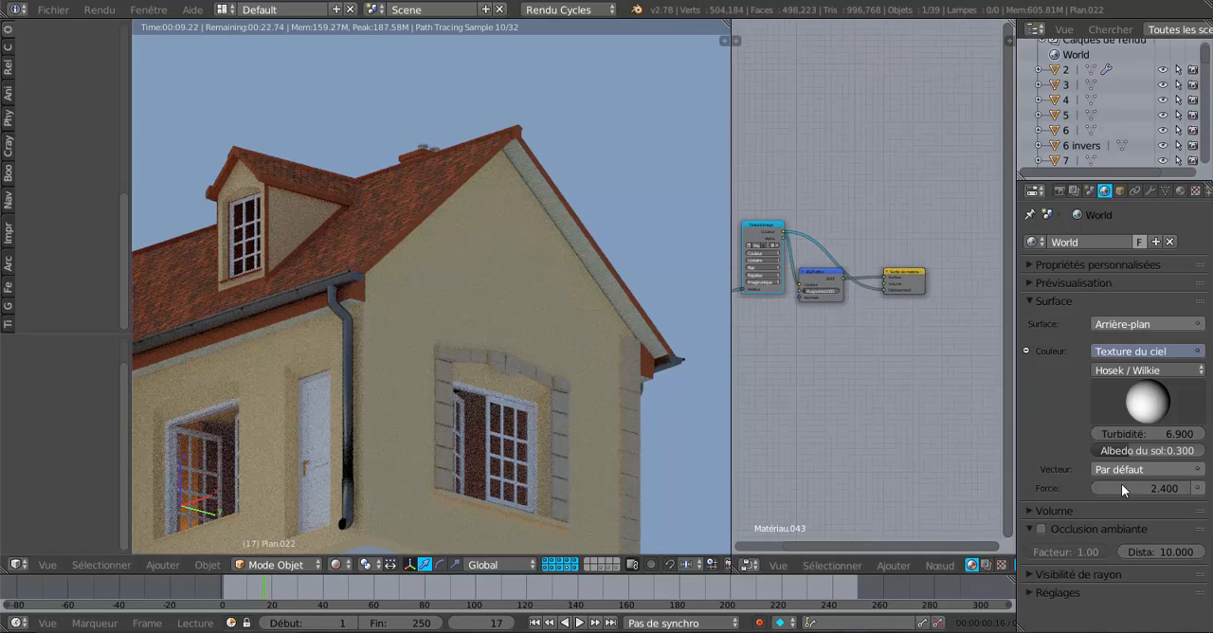
left_click_drag(1138, 488, 1176, 488)
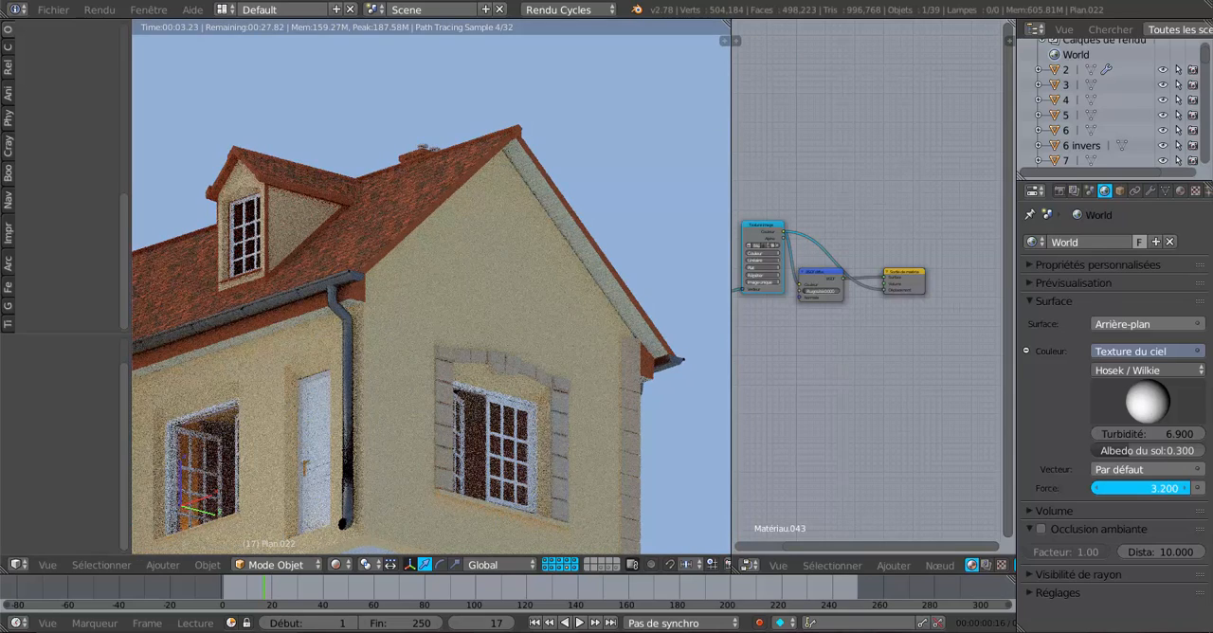
left_click_drag(1146, 488, 1160, 488)
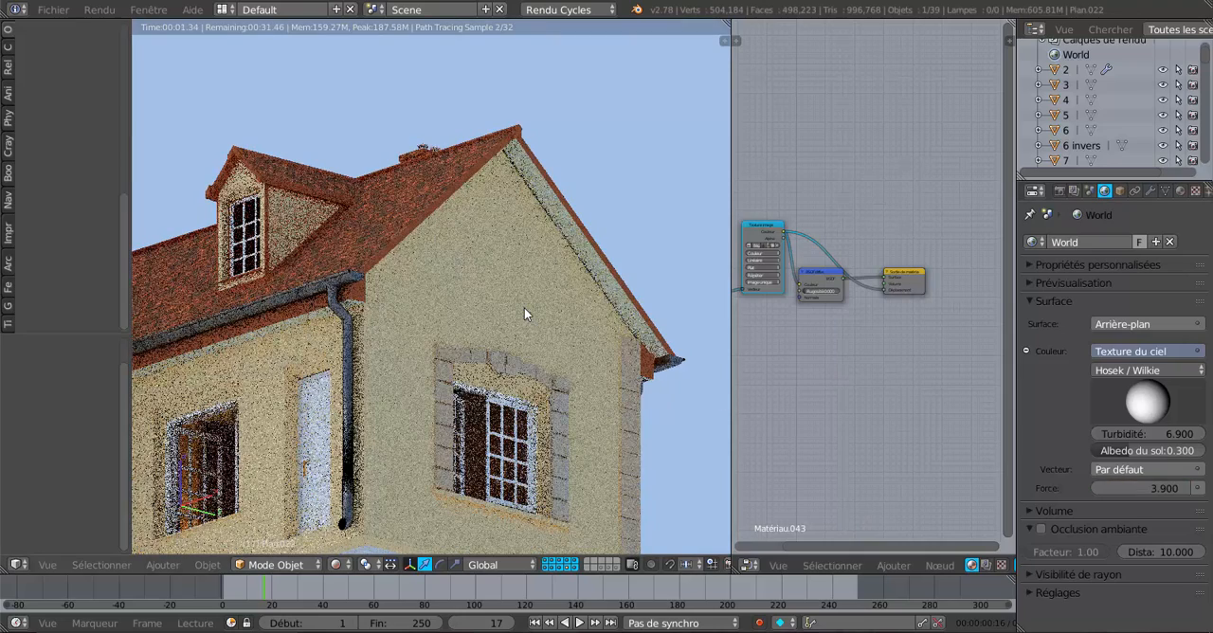
Enlarge the 3D view around the whole house and set the viewport shading to Material.
scroll(524, 308, "down", 5)
middle_click_drag(524, 307, 565, 364)
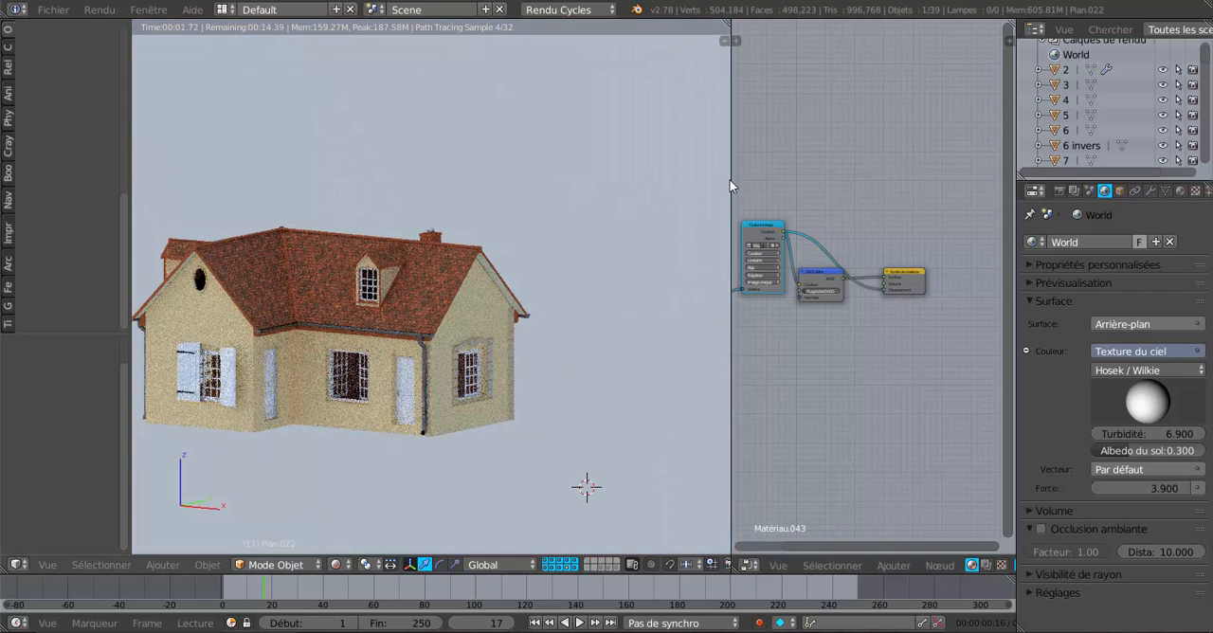
left_click_drag(730, 178, 834, 180)
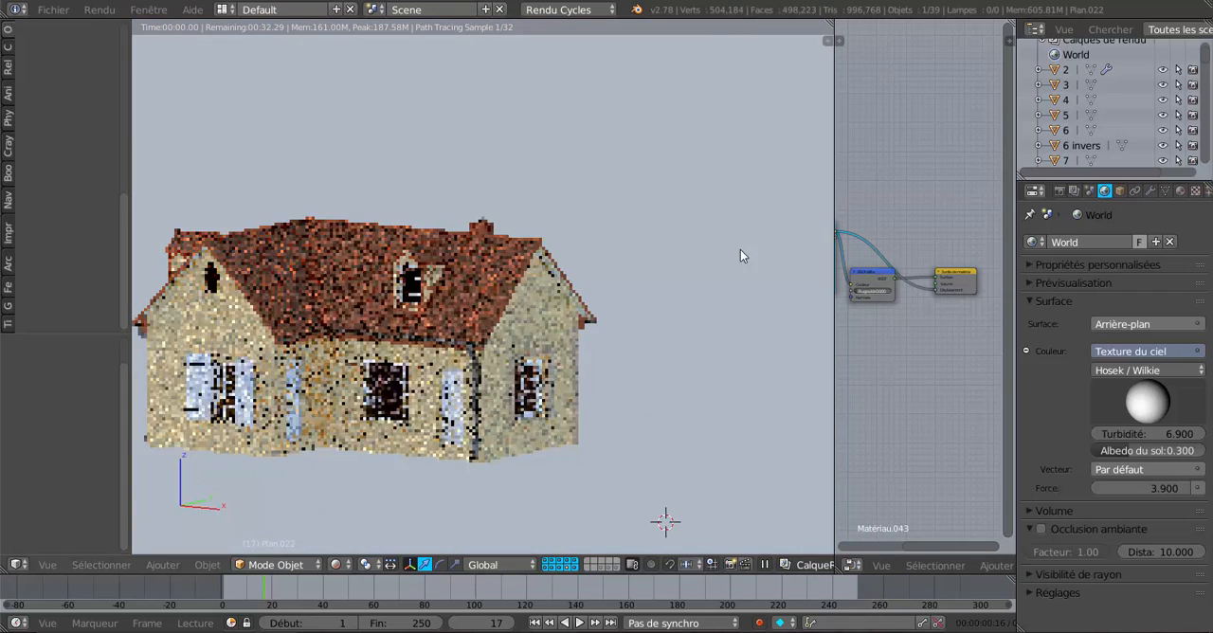
left_click(337, 564)
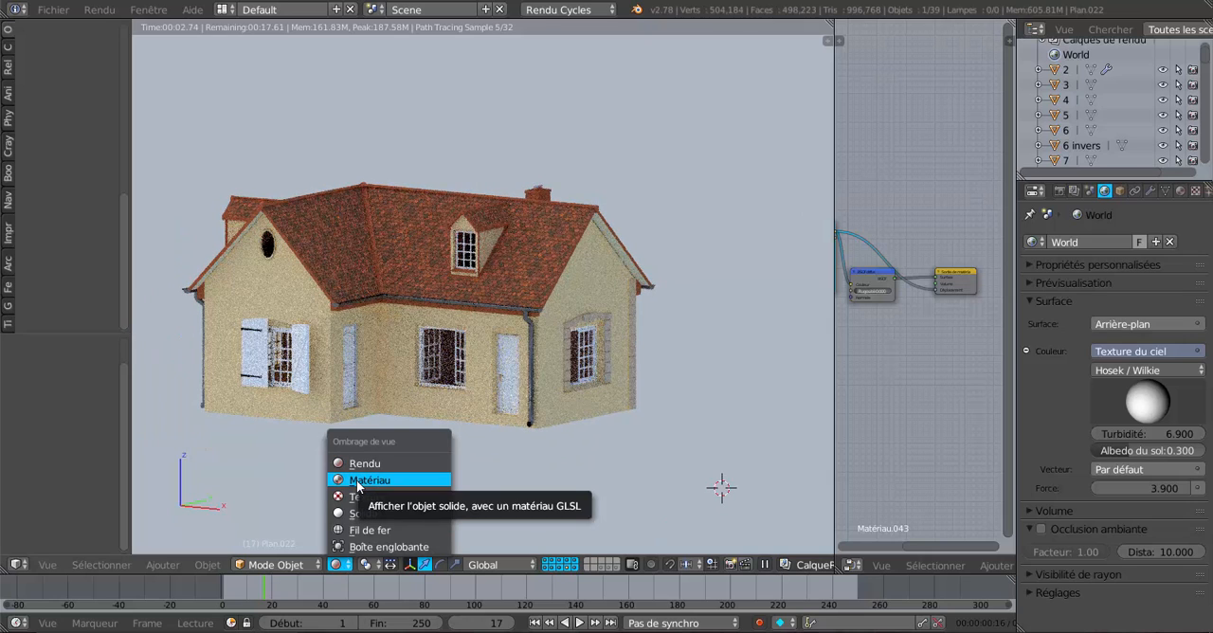
left_click(356, 480)
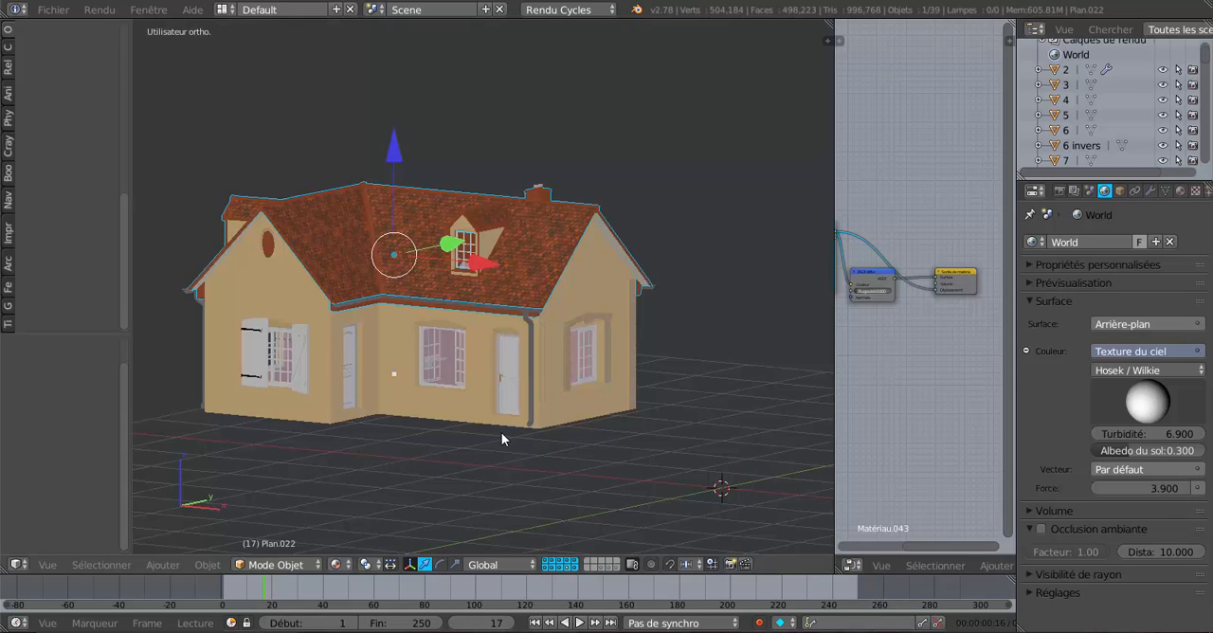
Reveal the hidden plane above the roof.
middle_click_drag(487, 426, 463, 432)
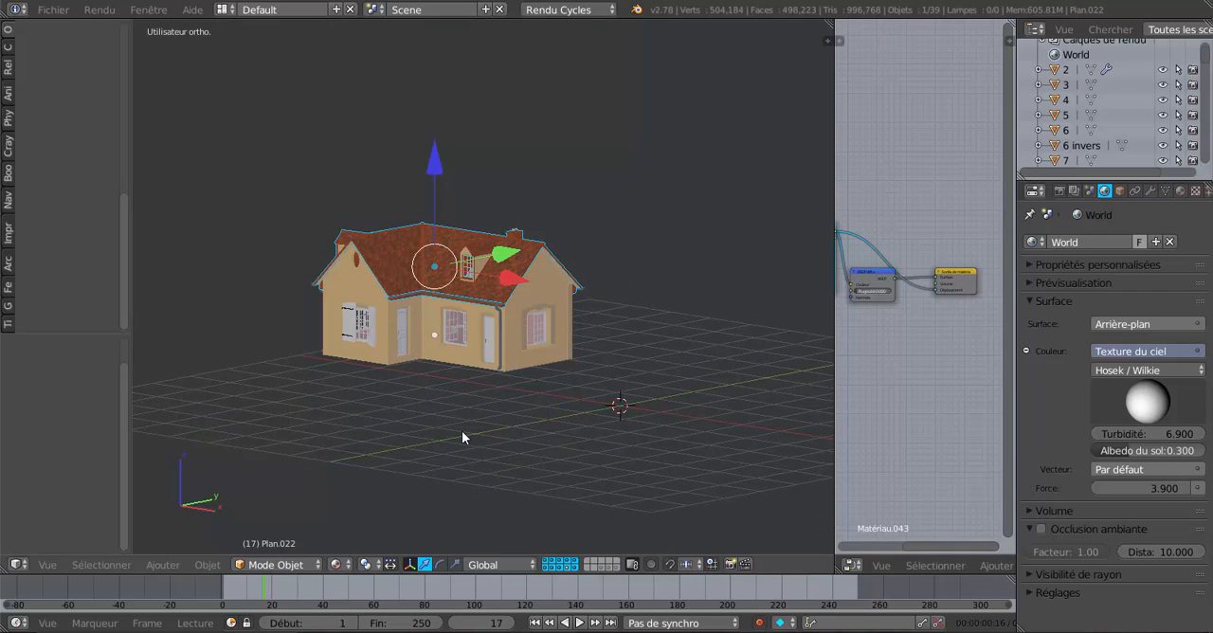
key("alt+h")
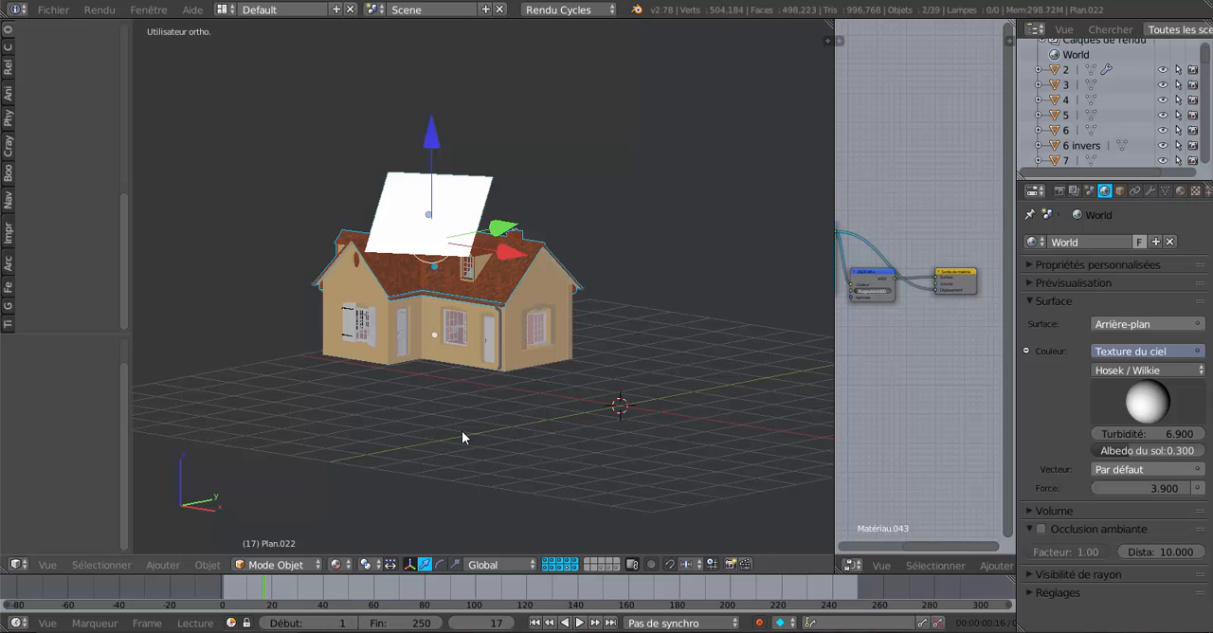
scroll(462, 430, "up", 3)
middle_click_drag(447, 295, 465, 292)
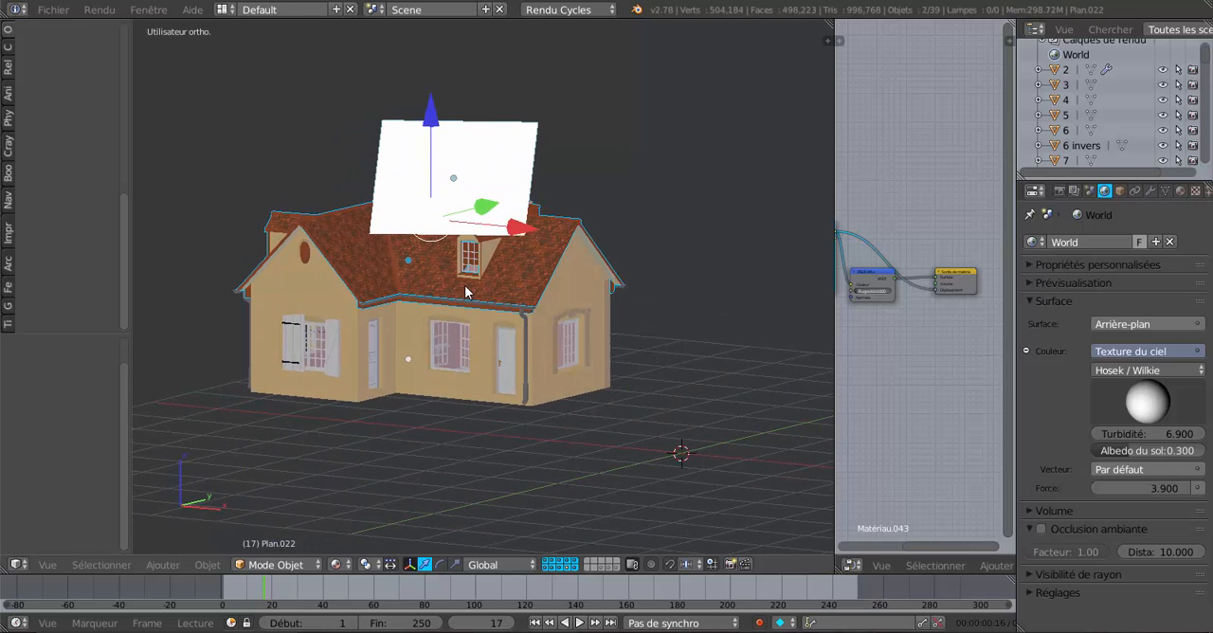
Try to move the selected plane and roof 1.493 along the X axis, and undo the move.
left_click_drag(514, 241, 616, 232)
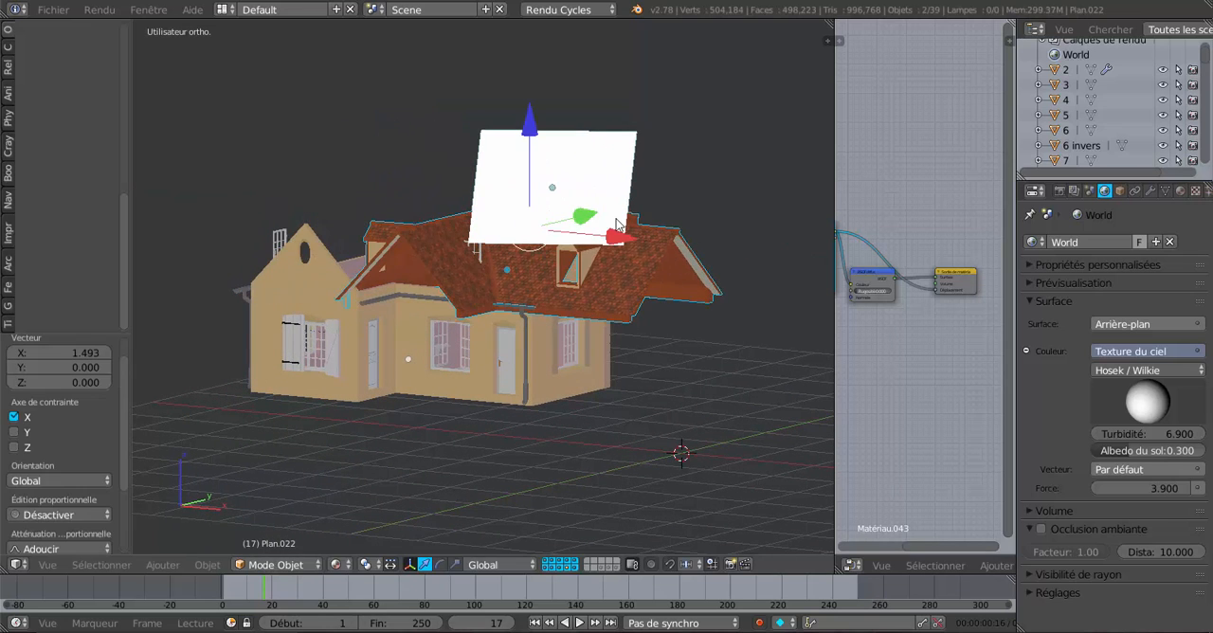
key("ctrl+z")
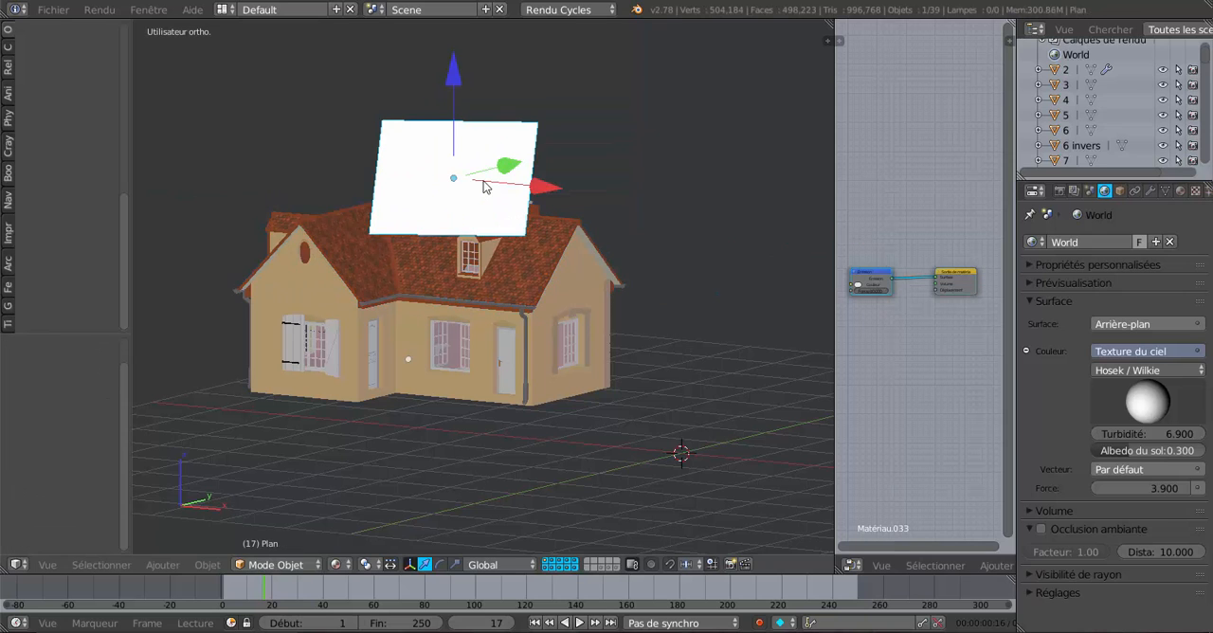
Select the white plane above the roof and set the viewport shading to Rendered.
right_click(506, 228)
middle_click_drag(559, 305, 529, 311)
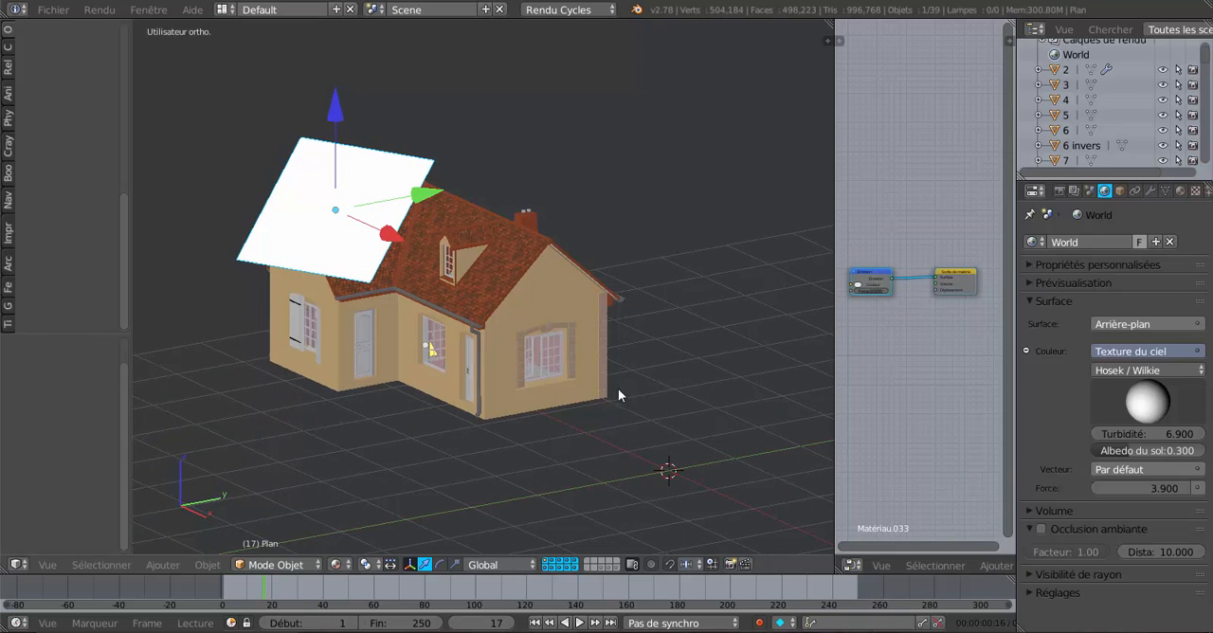
middle_click_drag(612, 395, 569, 407)
left_click(336, 564)
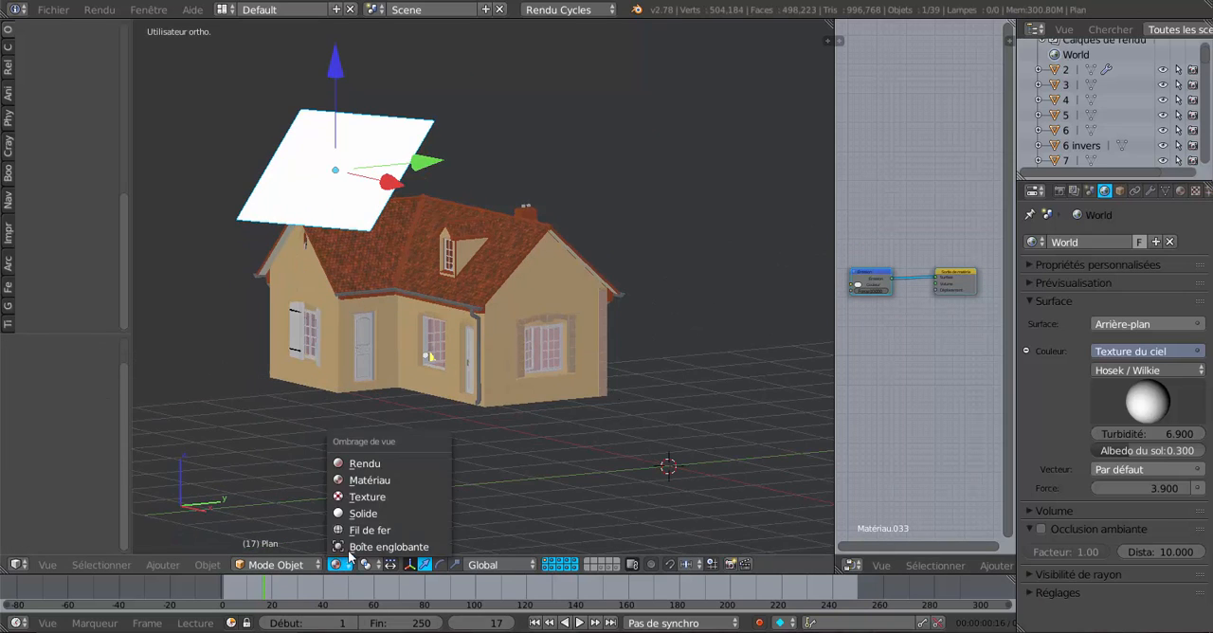
left_click(370, 465)
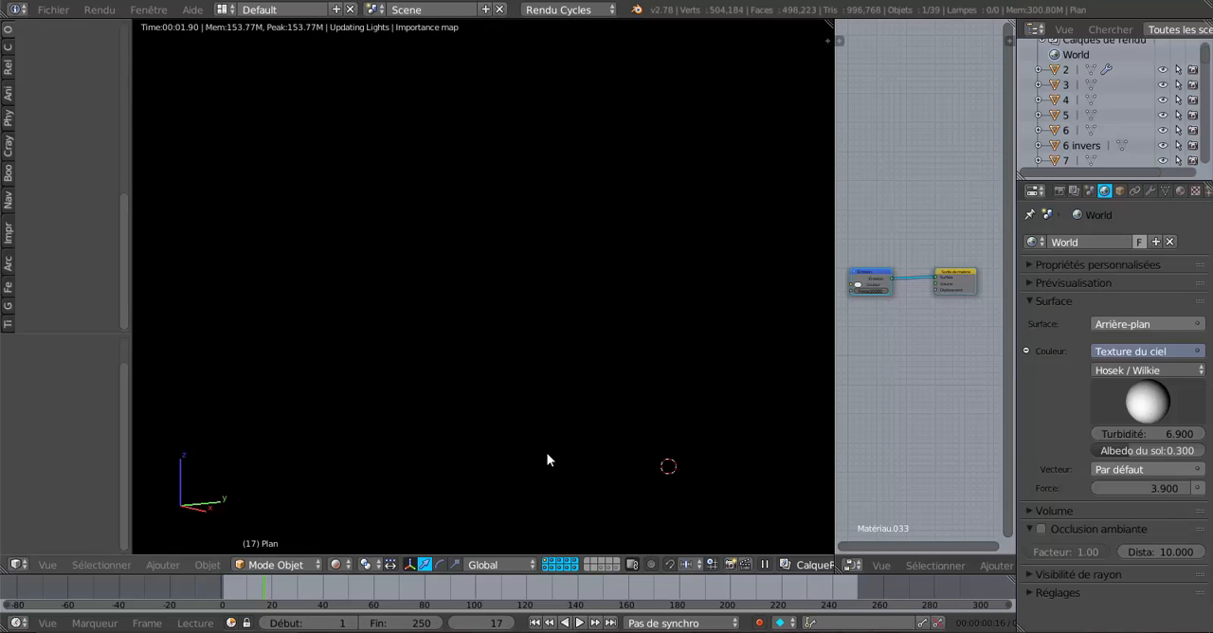
Select the roof object at the gable overhang and widen the node editor to show its material nodes.
scroll(547, 455, "up", 3)
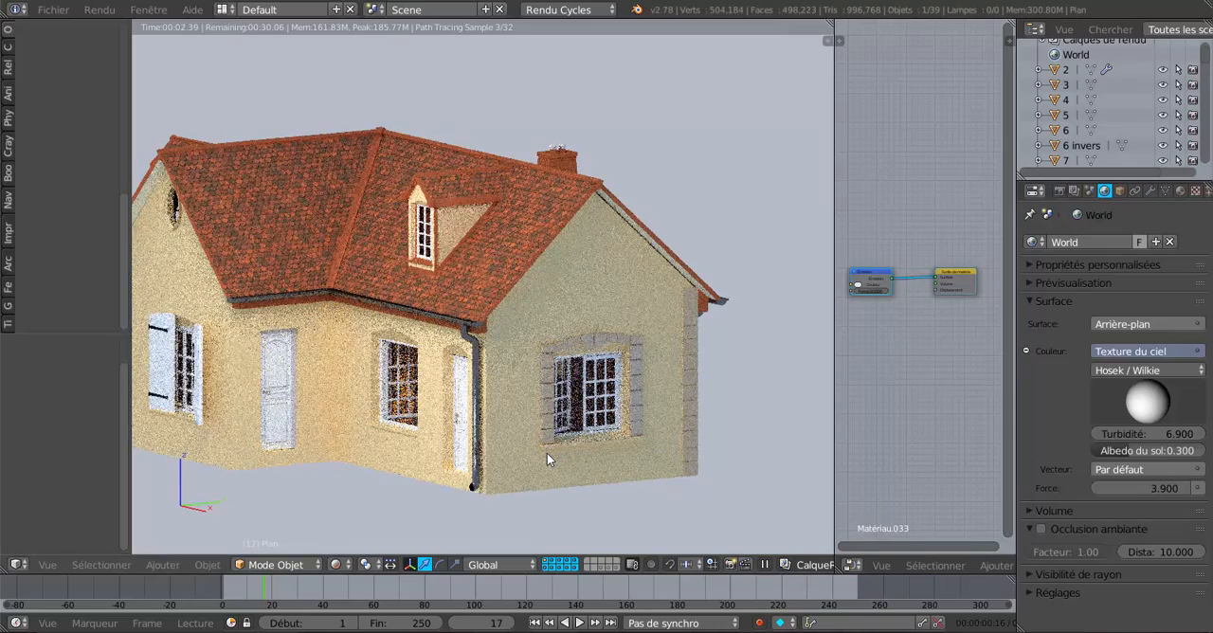
middle_click_drag(546, 453, 657, 402)
scroll(657, 402, "up", 4)
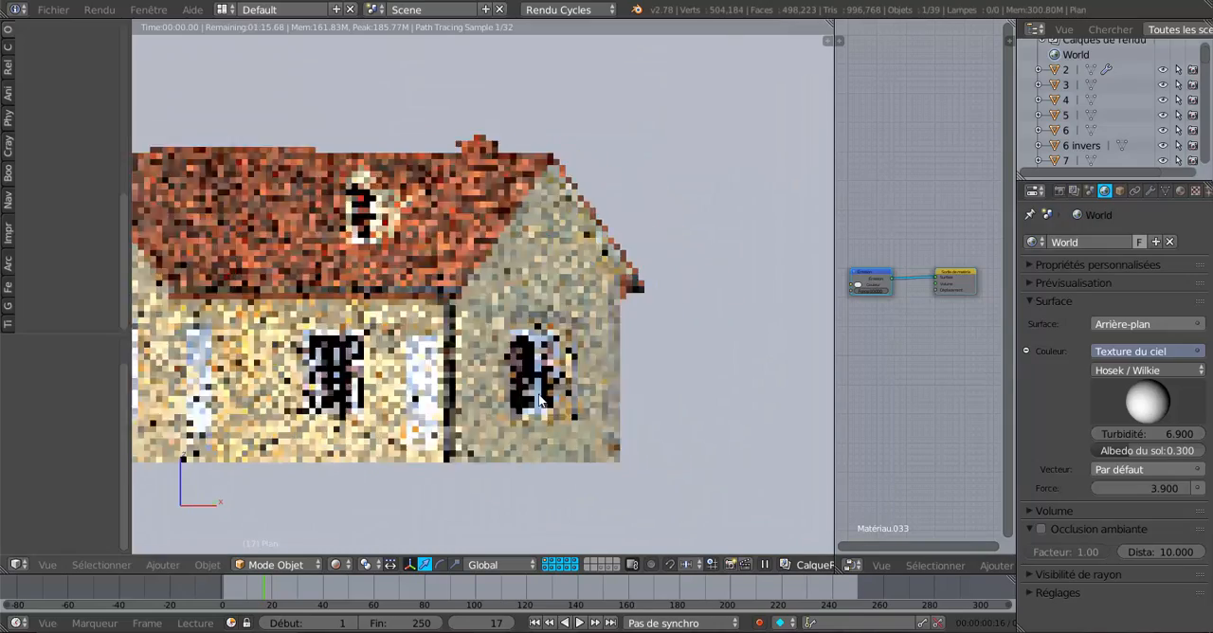
scroll(624, 354, "up", 2)
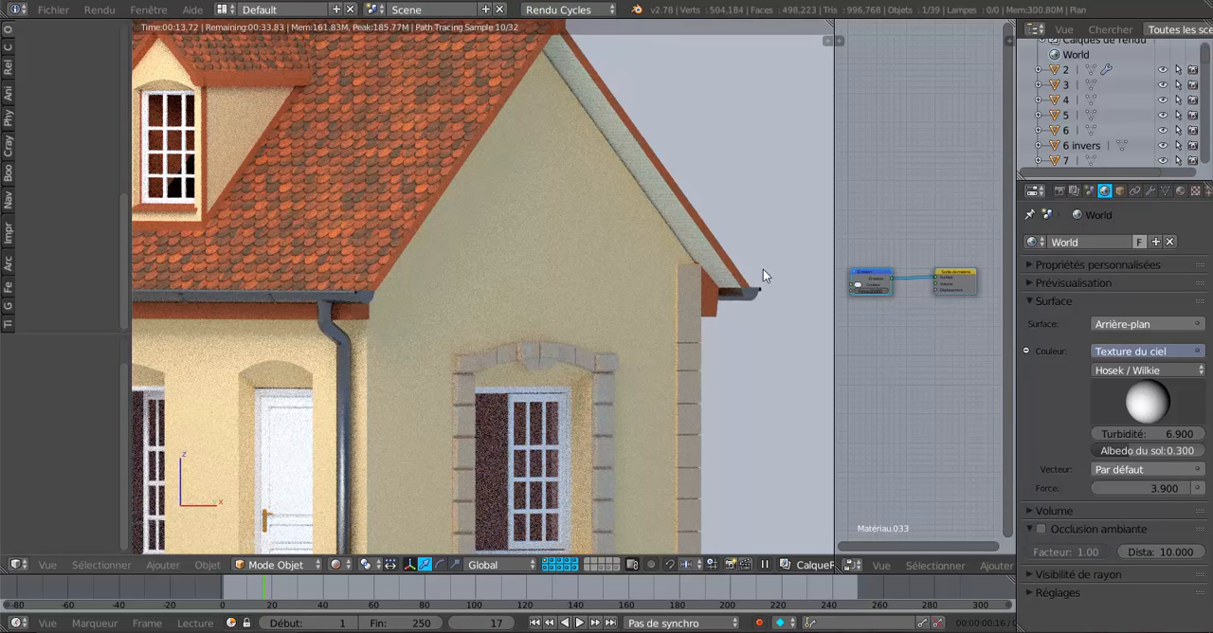
right_click(690, 242)
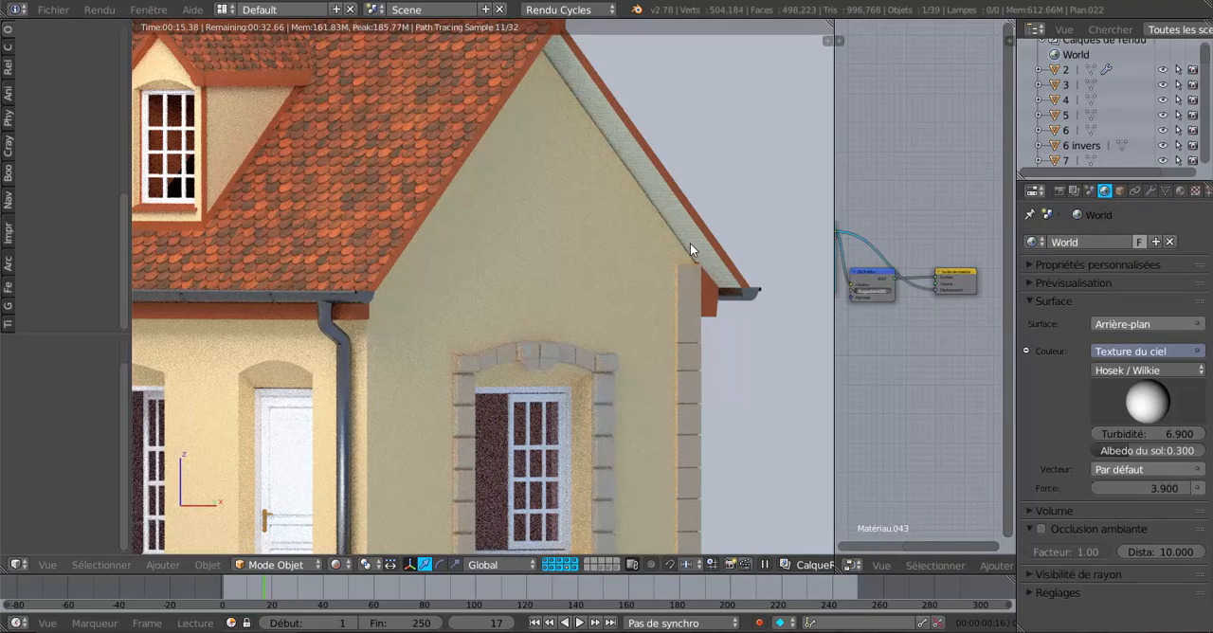
scroll(958, 403, "up", 1)
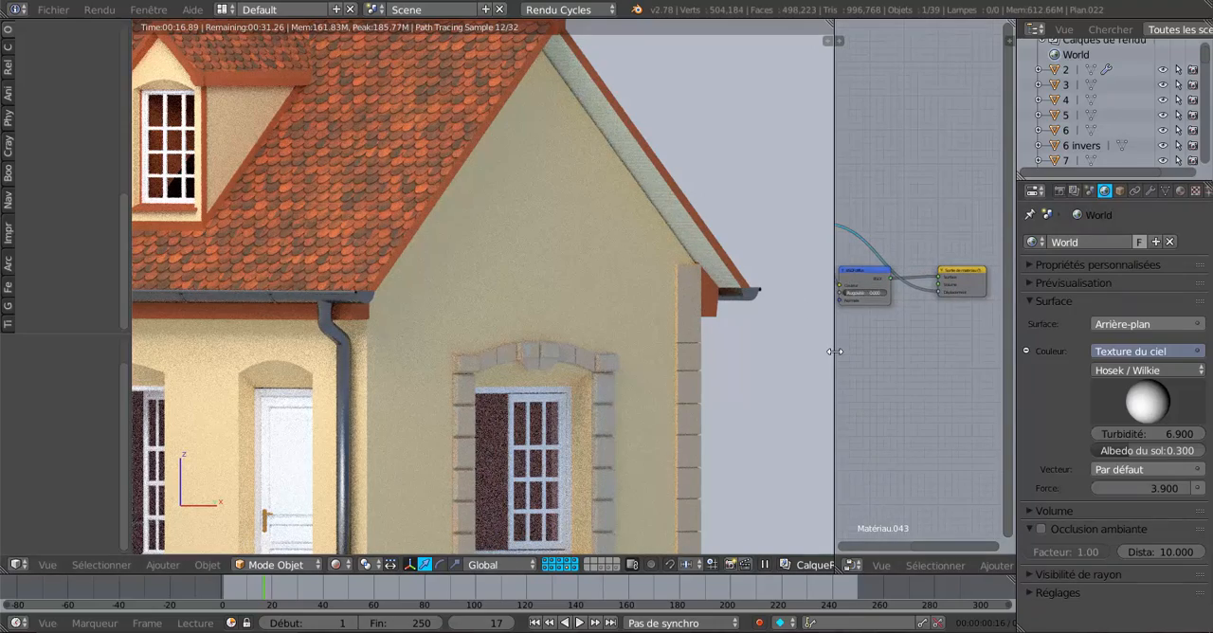
left_click_drag(834, 352, 736, 349)
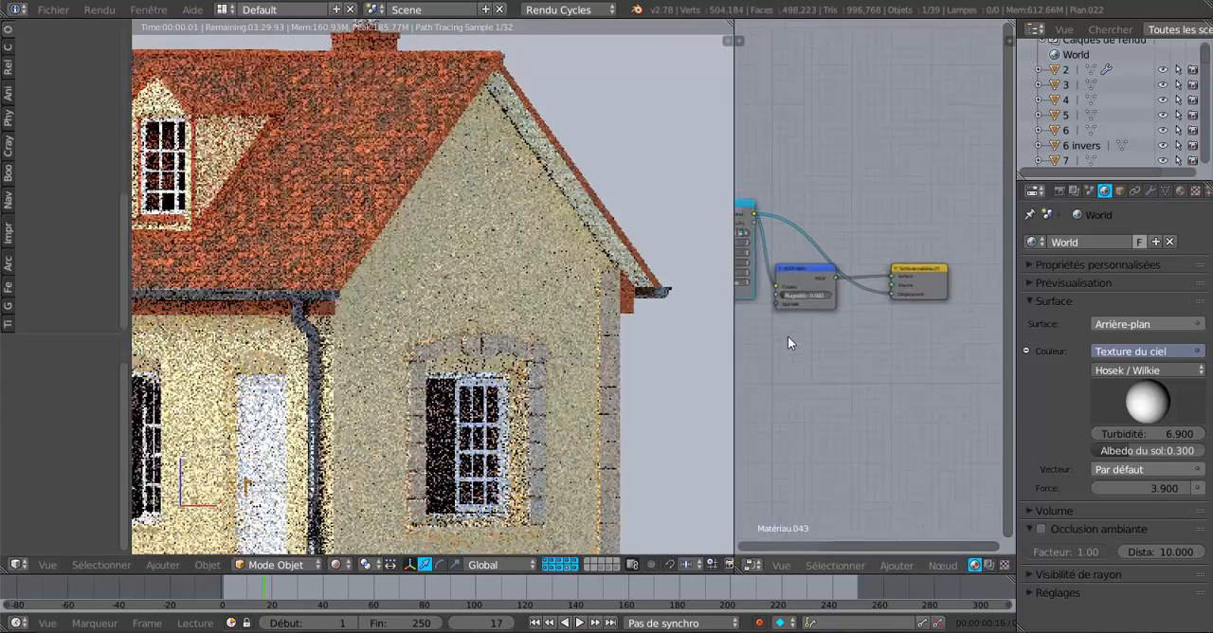
scroll(787, 335, "up", 2)
scroll(625, 531, "down", 3)
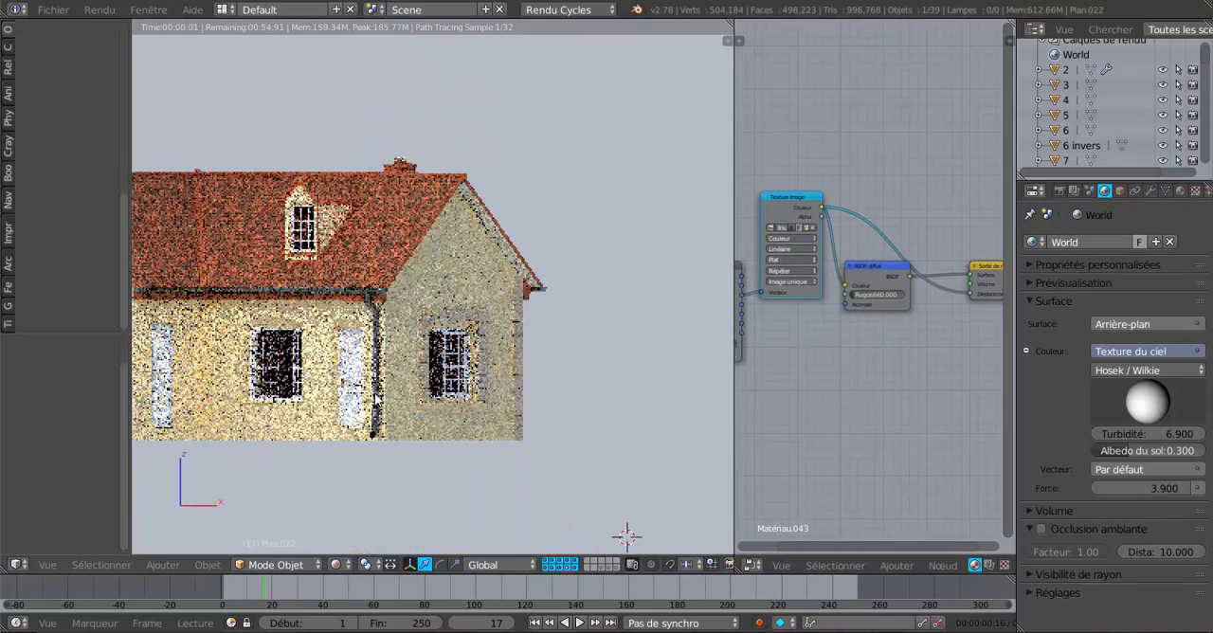
Examine the wood panelling under the front eaves from below in the rendered preview.
key("KP_8")
key("KP_8")
key("KP_8")
scroll(625, 528, "up", 2)
key("KP_4")
key("KP_4")
key("KP_4")
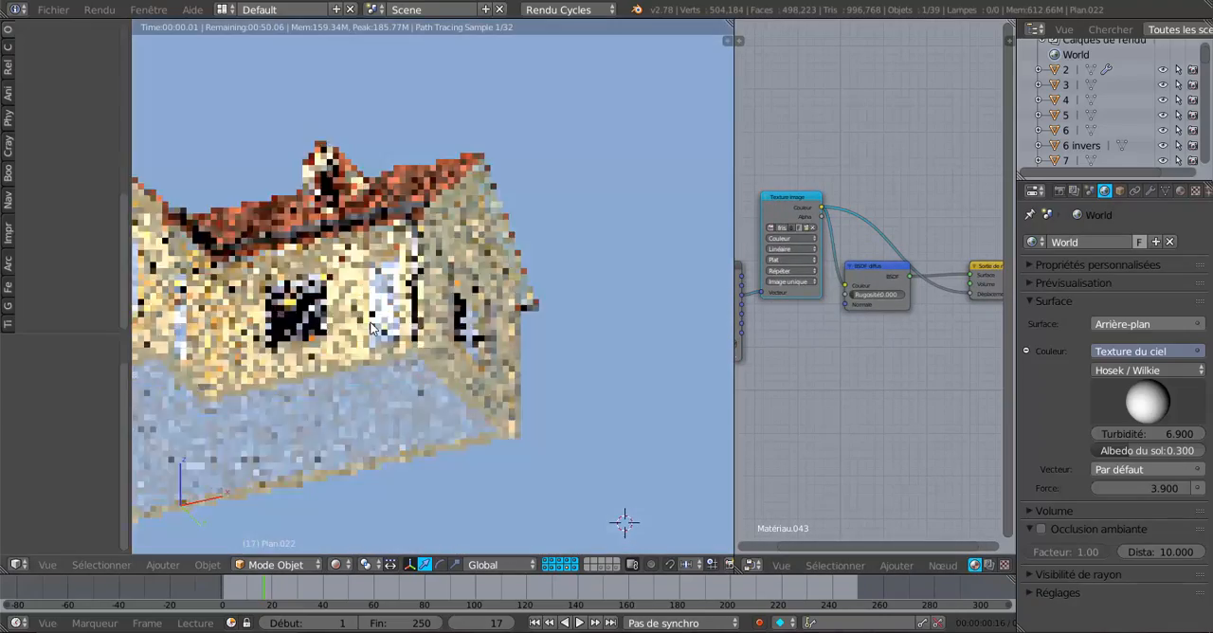
scroll(514, 328, "up", 4)
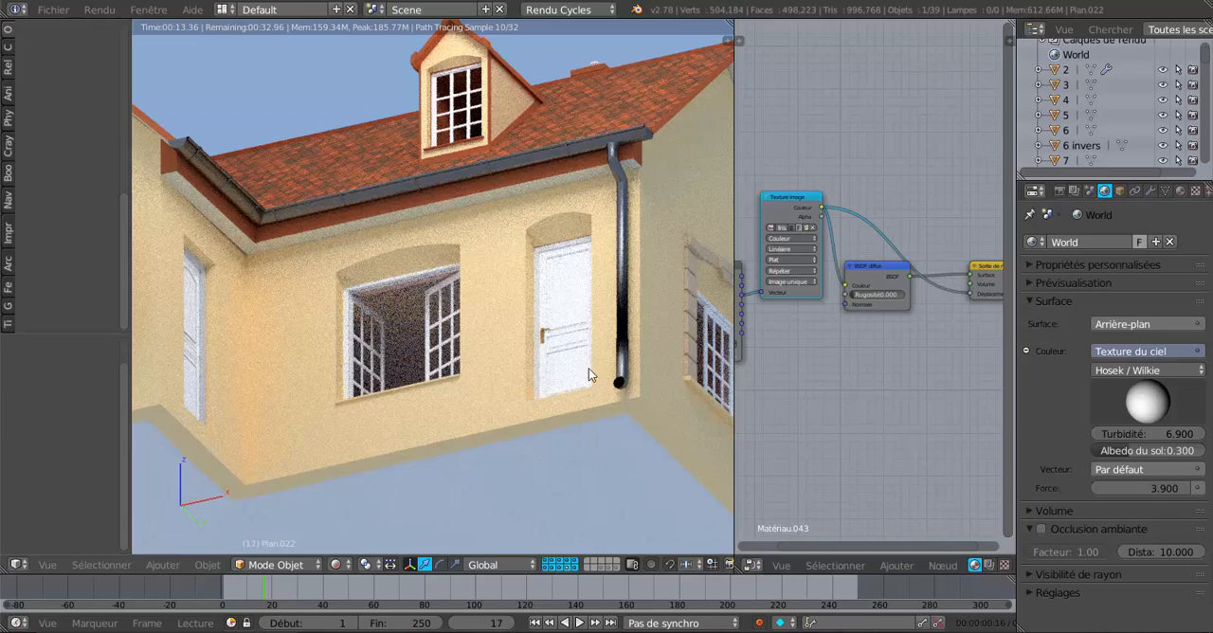
scroll(428, 226, "up", 4)
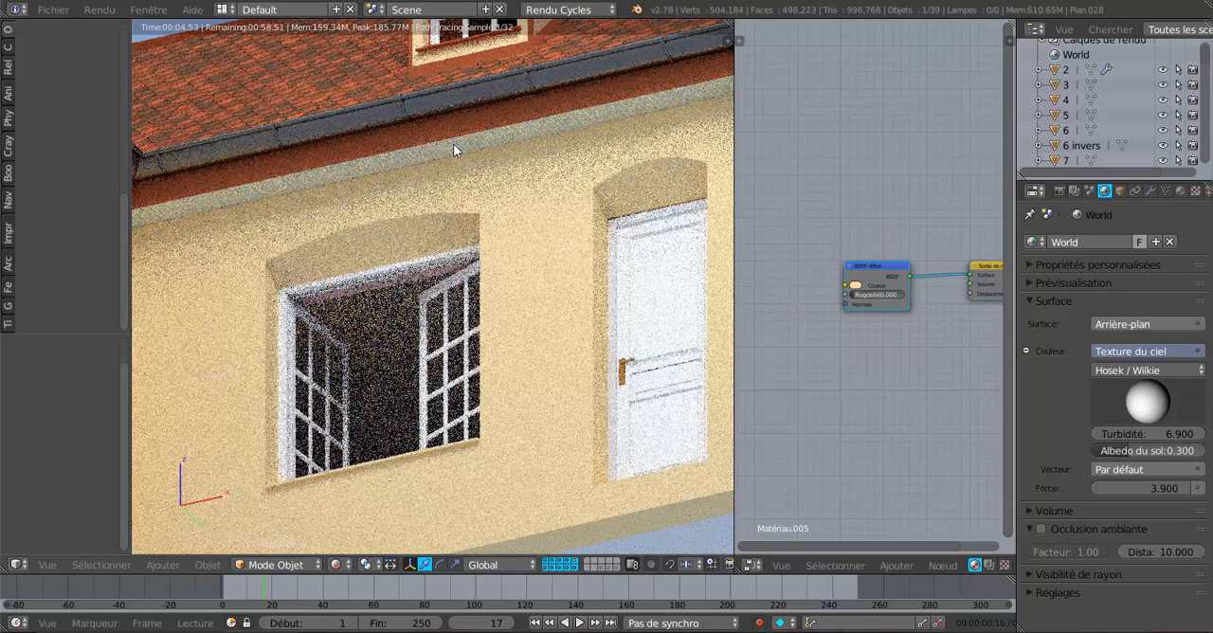
scroll(852, 313, "down", 1)
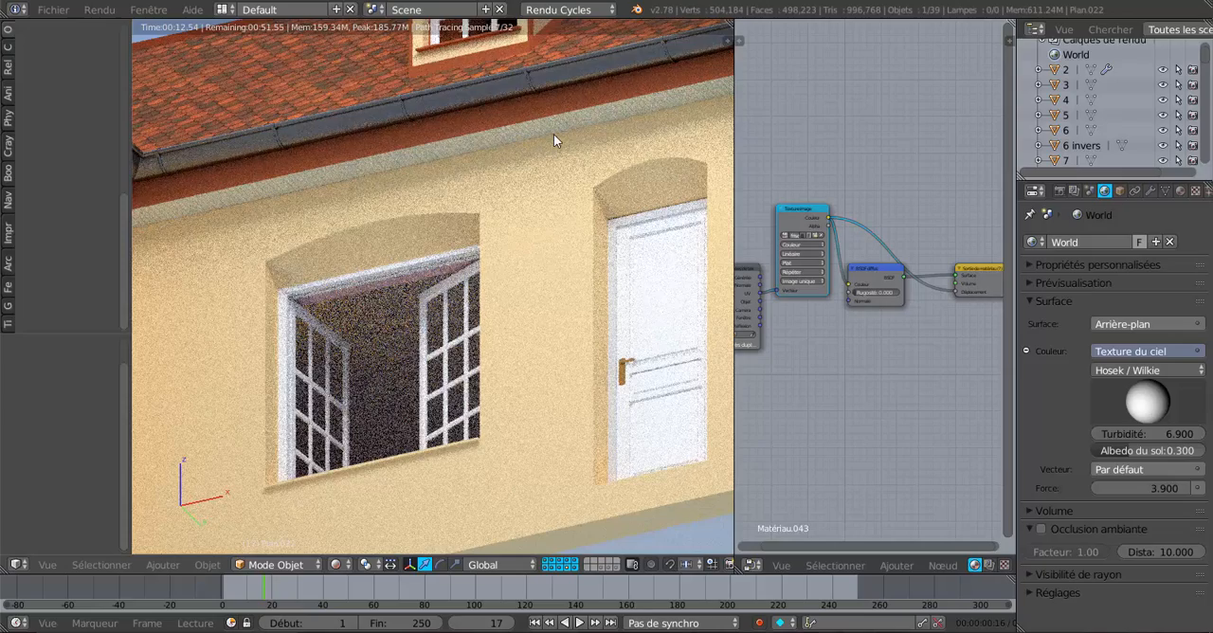
scroll(553, 136, "down", 5)
scroll(577, 236, "up", 2)
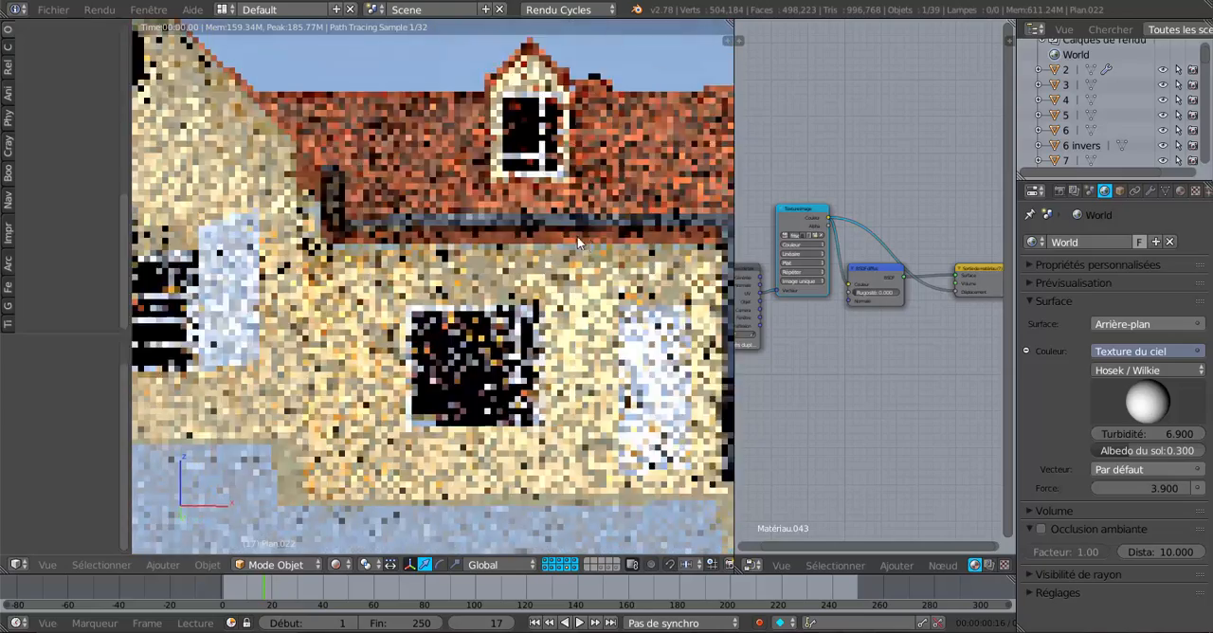
mouse_move(577, 236)
middle_mouse_down()
mouse_move(610, 241)
mouse_move(582, 252)
middle_mouse_up()
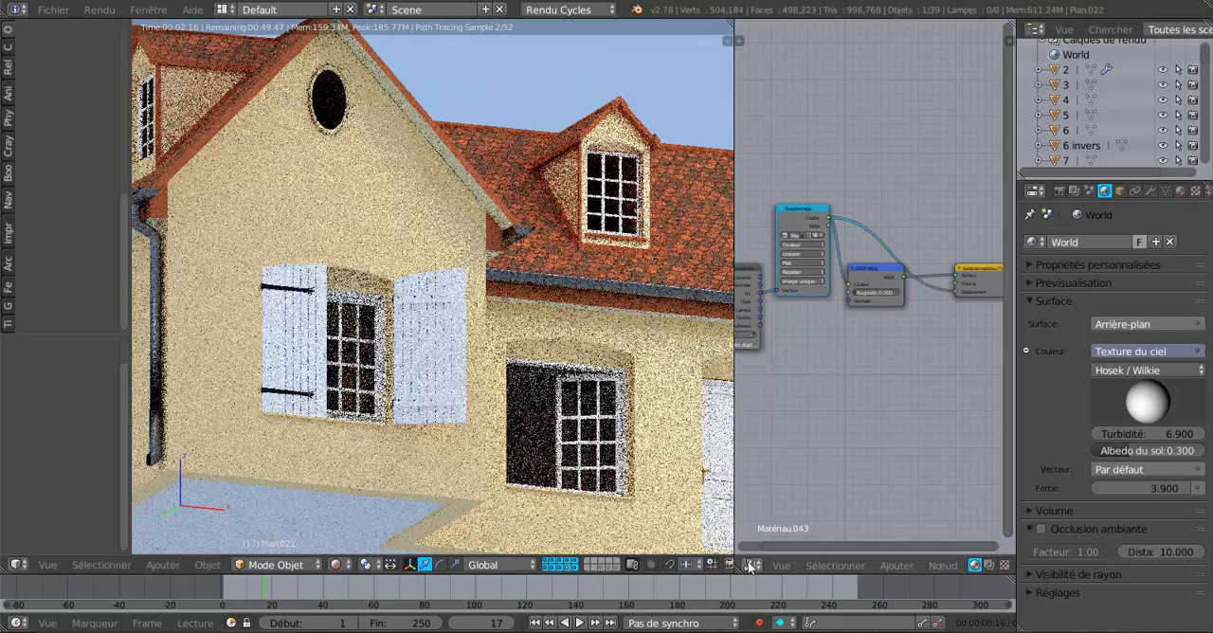
scroll(597, 374, "up", 2)
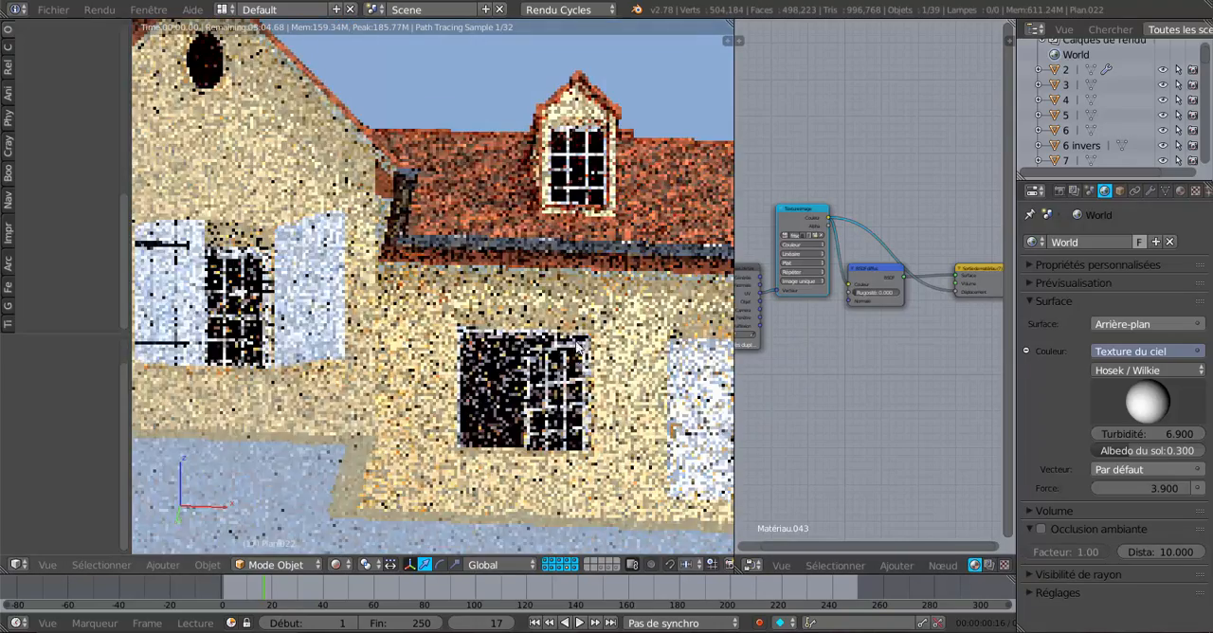
middle_click_drag(578, 346, 493, 306)
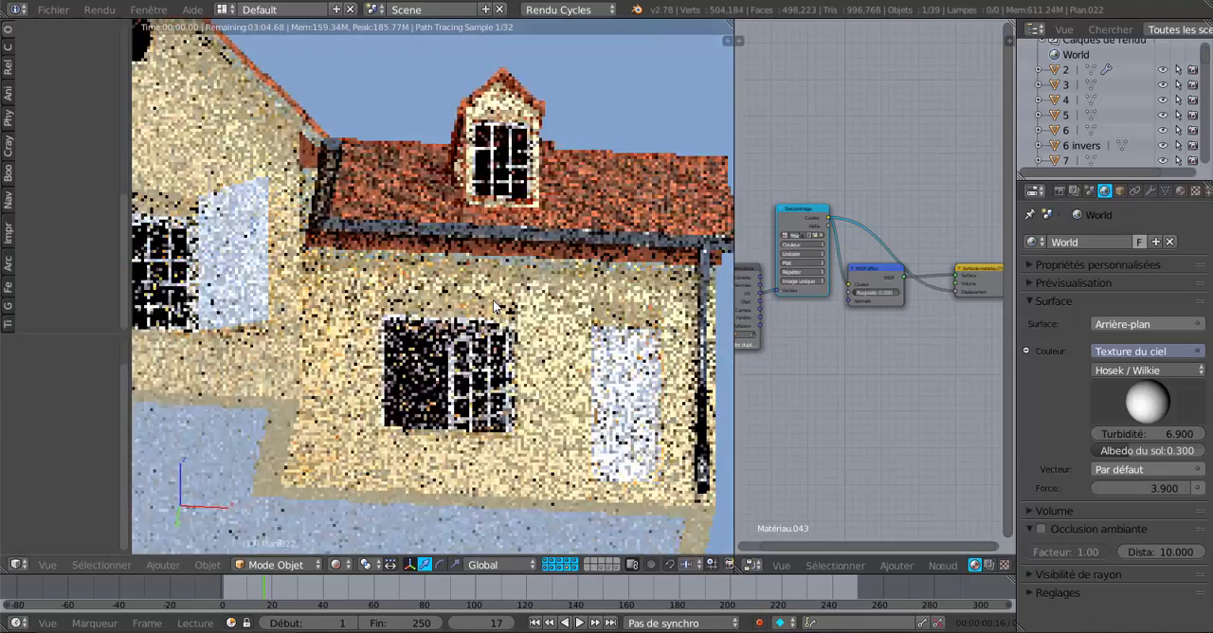
scroll(497, 301, "up", 3)
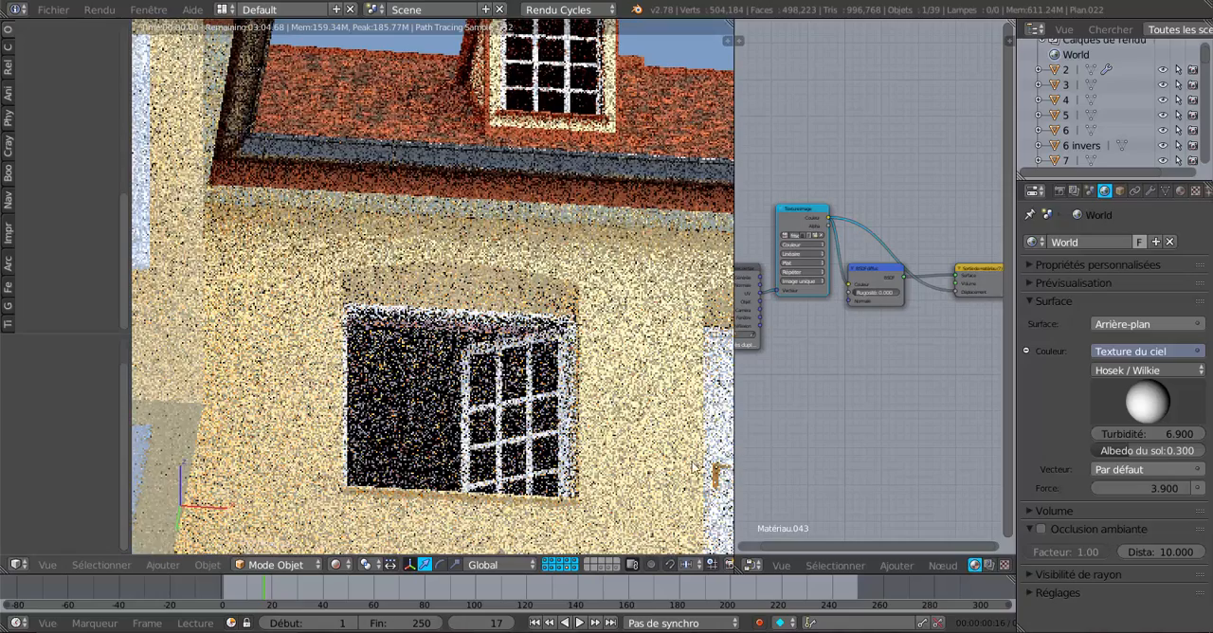
Change the node editor to the UV/Image editor, put the roof in Edit Mode and set the viewport shading to Material.
left_click(754, 566)
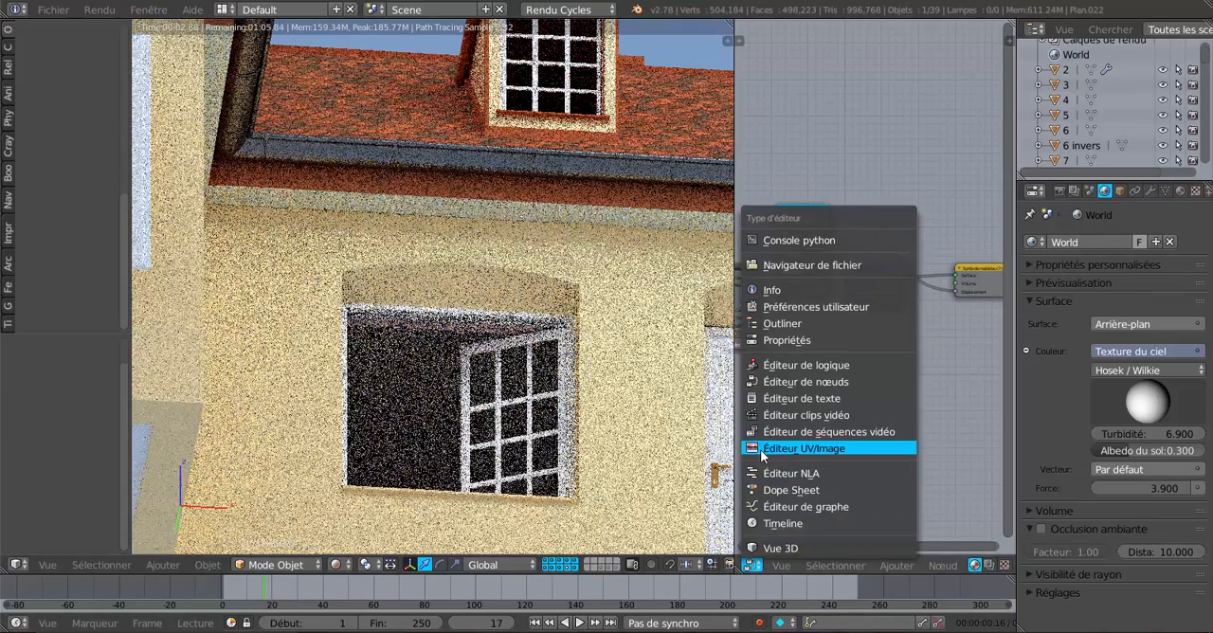
left_click(760, 449)
scroll(853, 427, "down", 3)
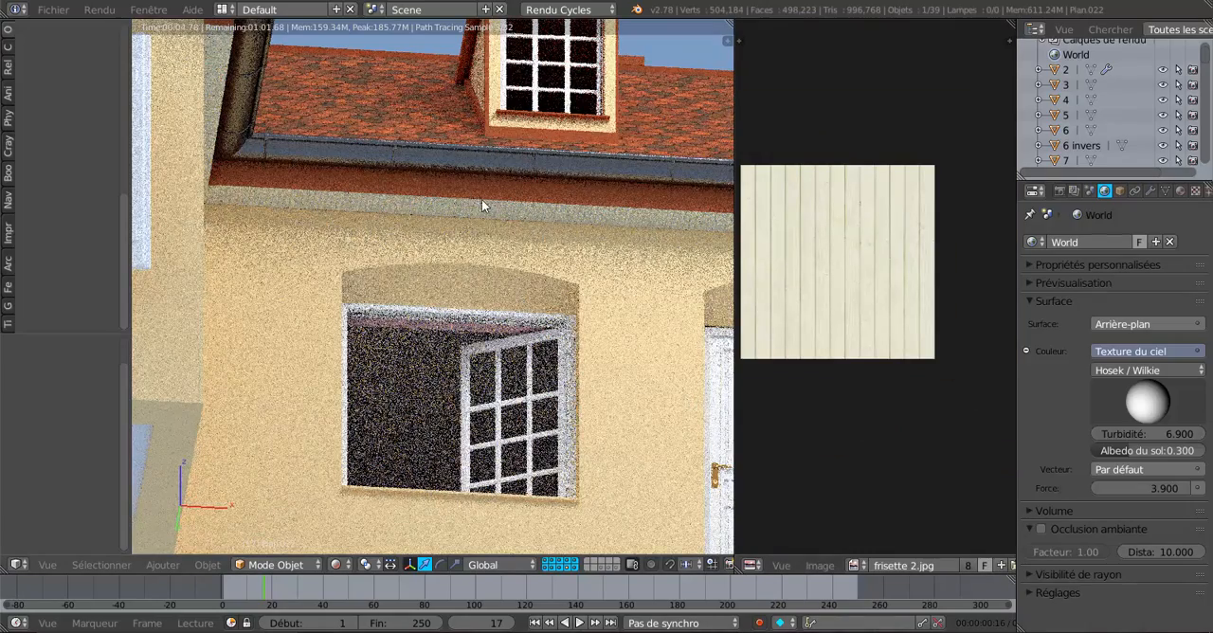
key("Tab")
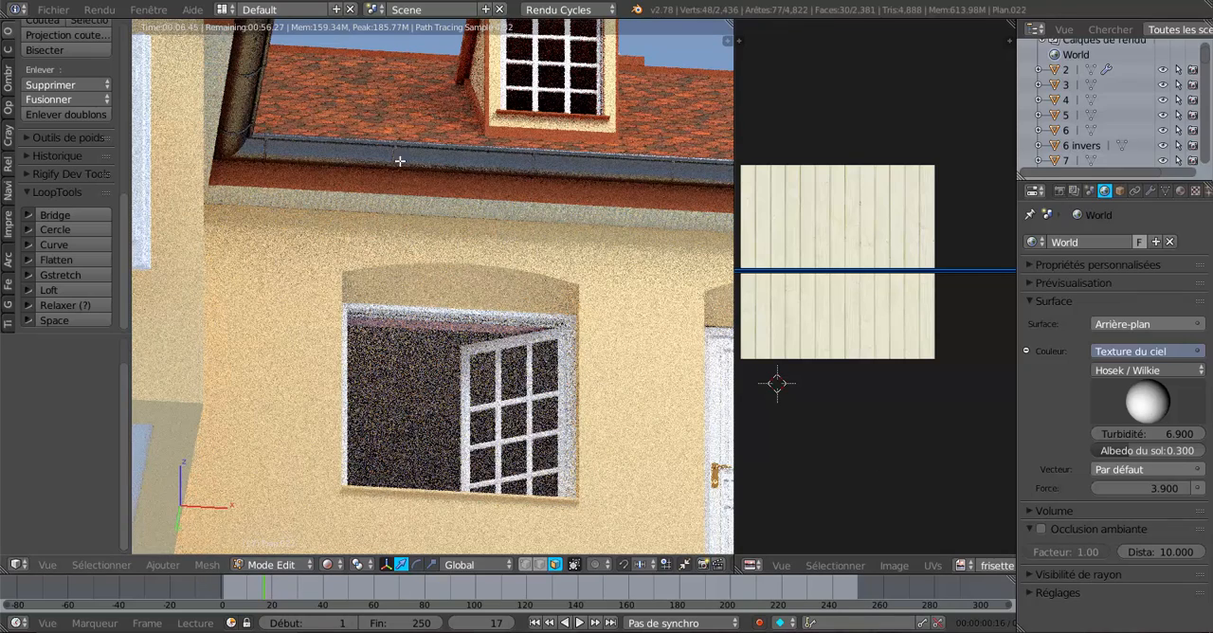
left_click(328, 565)
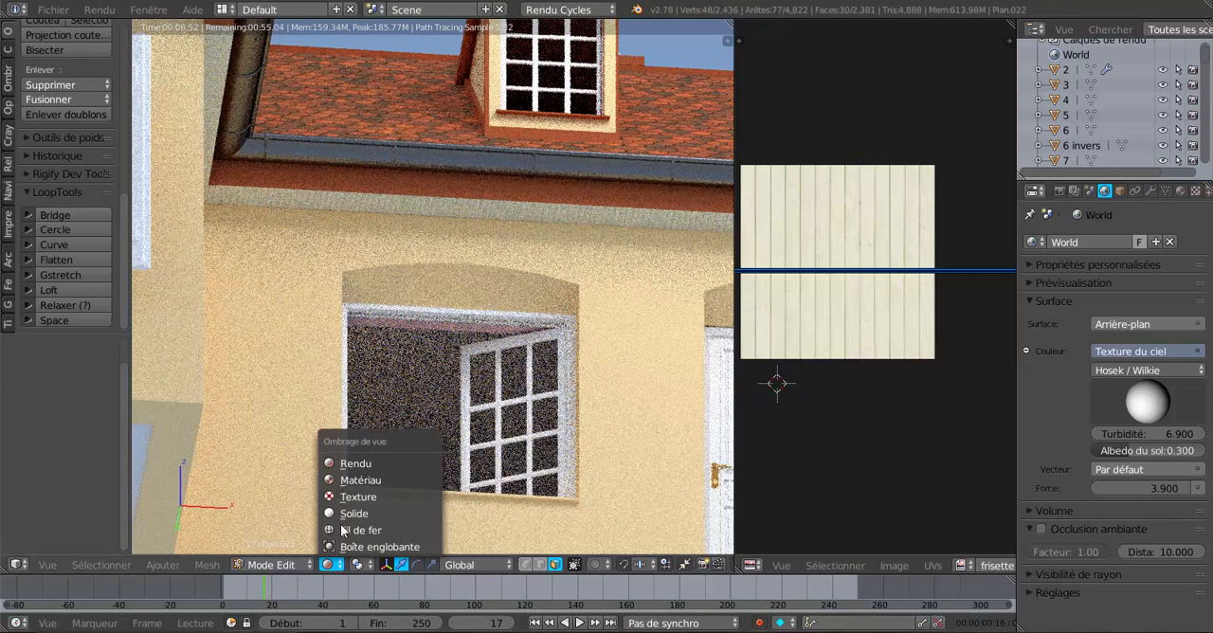
left_click(348, 482)
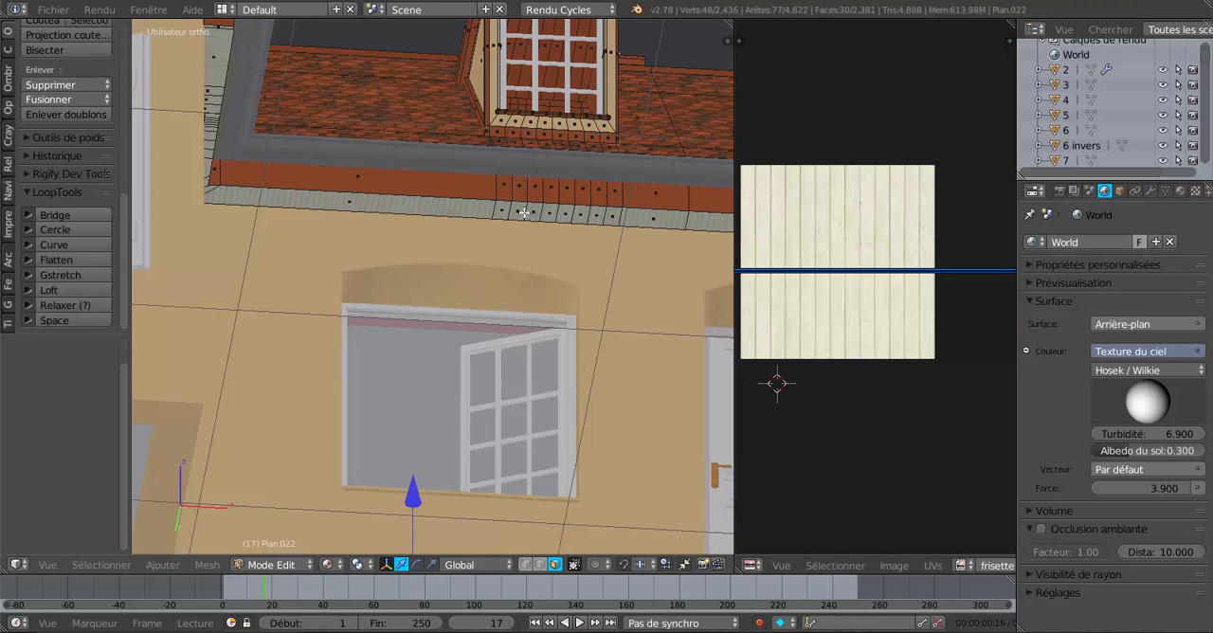
Select all the panelled underside faces along the front eave, from the inner corner to the end past the downpipe.
right_click(210, 190)
right_click(256, 199, "shift")
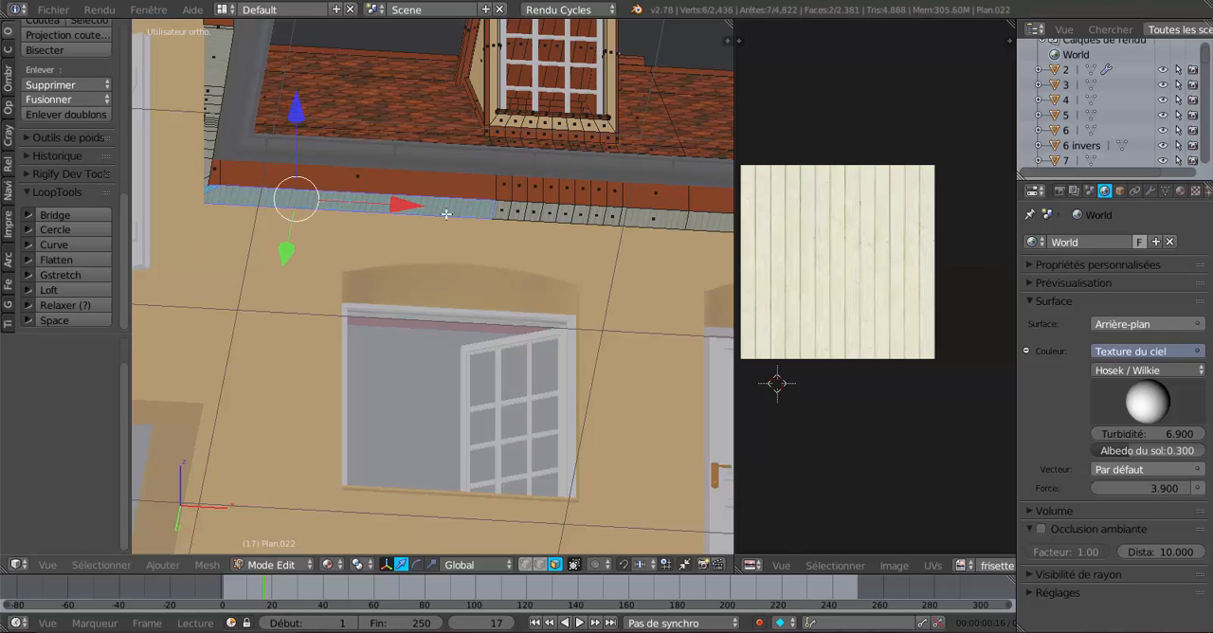
right_click(503, 215, "shift")
right_click(519, 214, "shift")
right_click(538, 213, "shift")
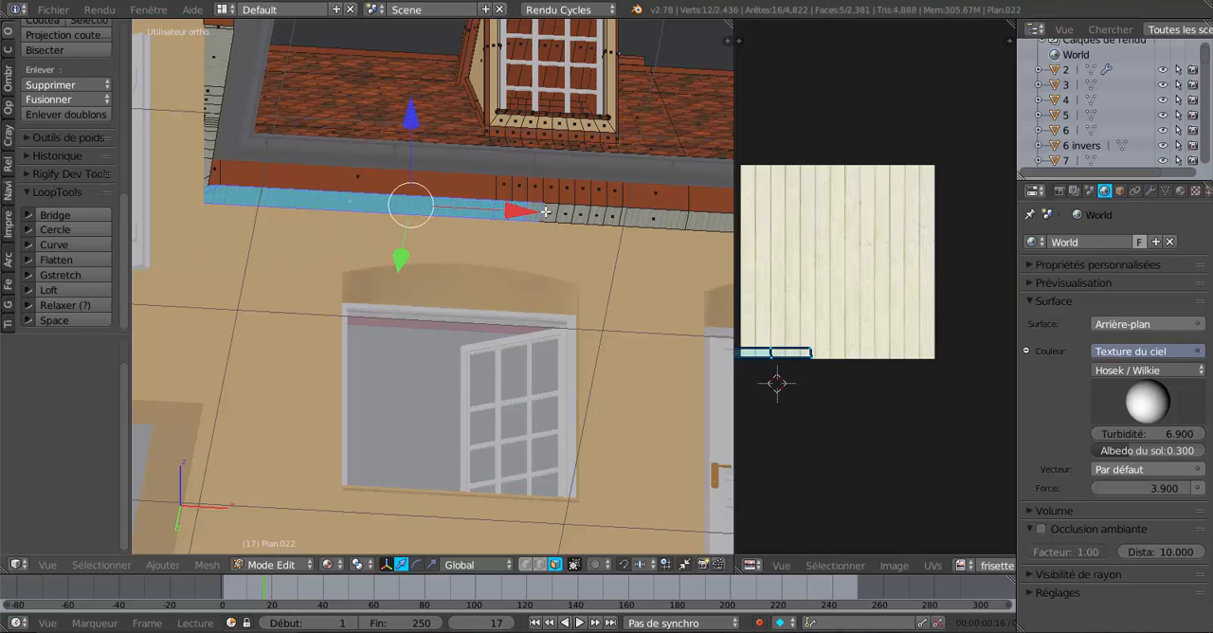
right_click(549, 213, "shift")
right_click(566, 214, "shift")
right_click(603, 217, "shift")
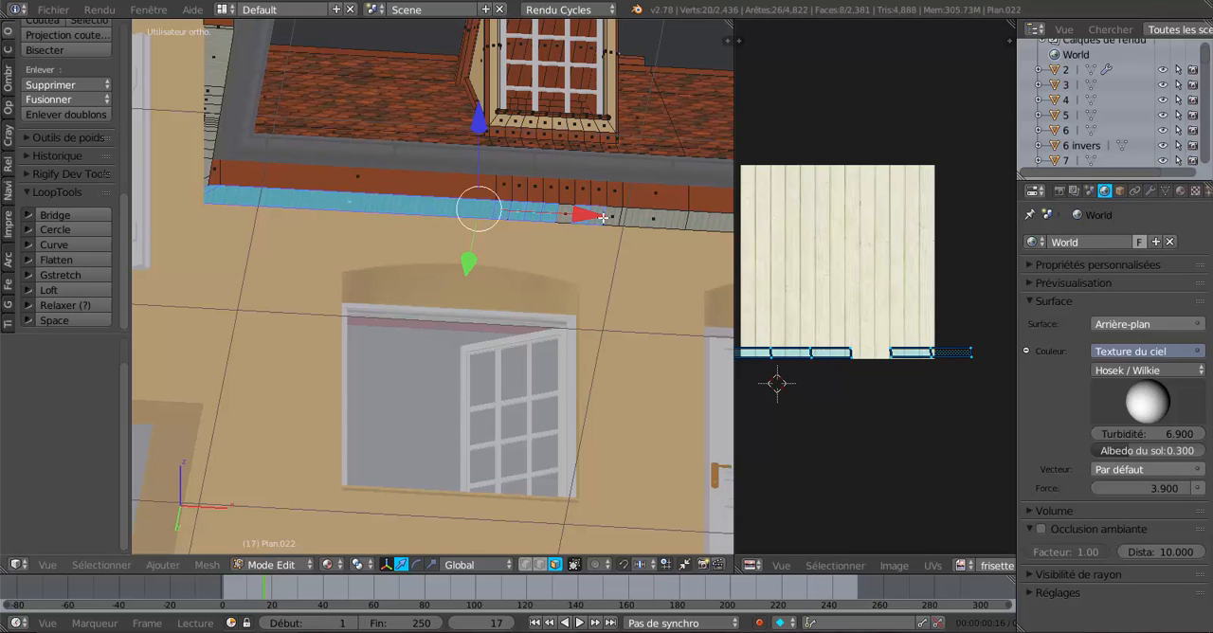
right_click(621, 217, "shift")
right_click(652, 219, "shift")
right_click(705, 228, "shift")
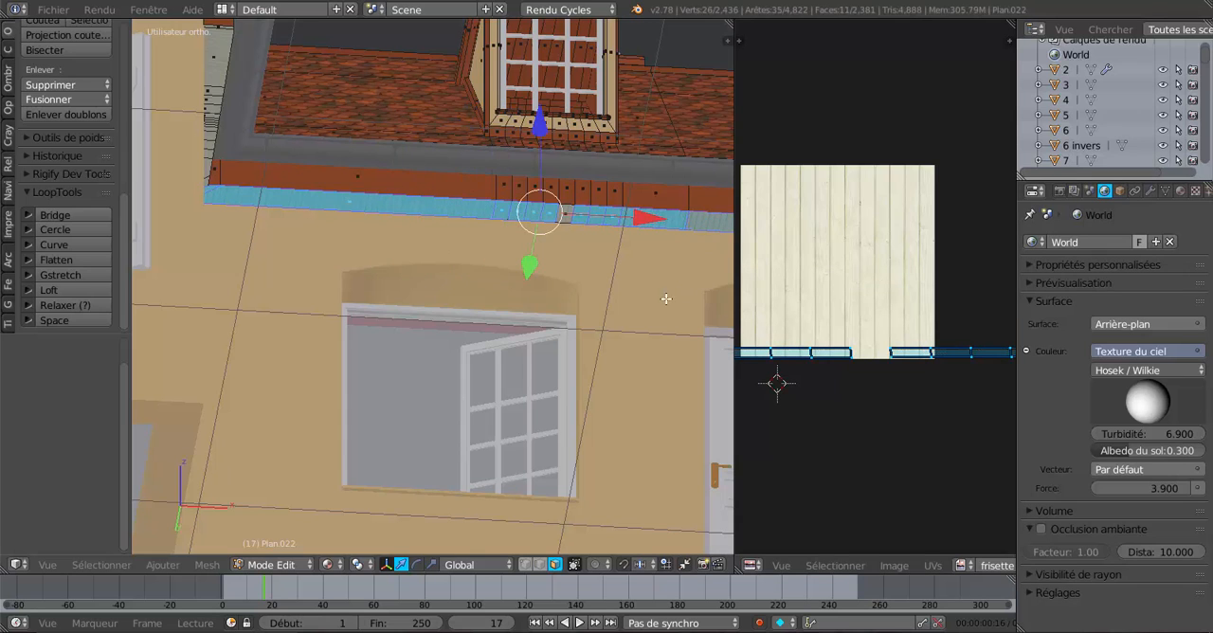
middle_click_drag(666, 298, 385, 315, "shift")
right_click(558, 252, "shift")
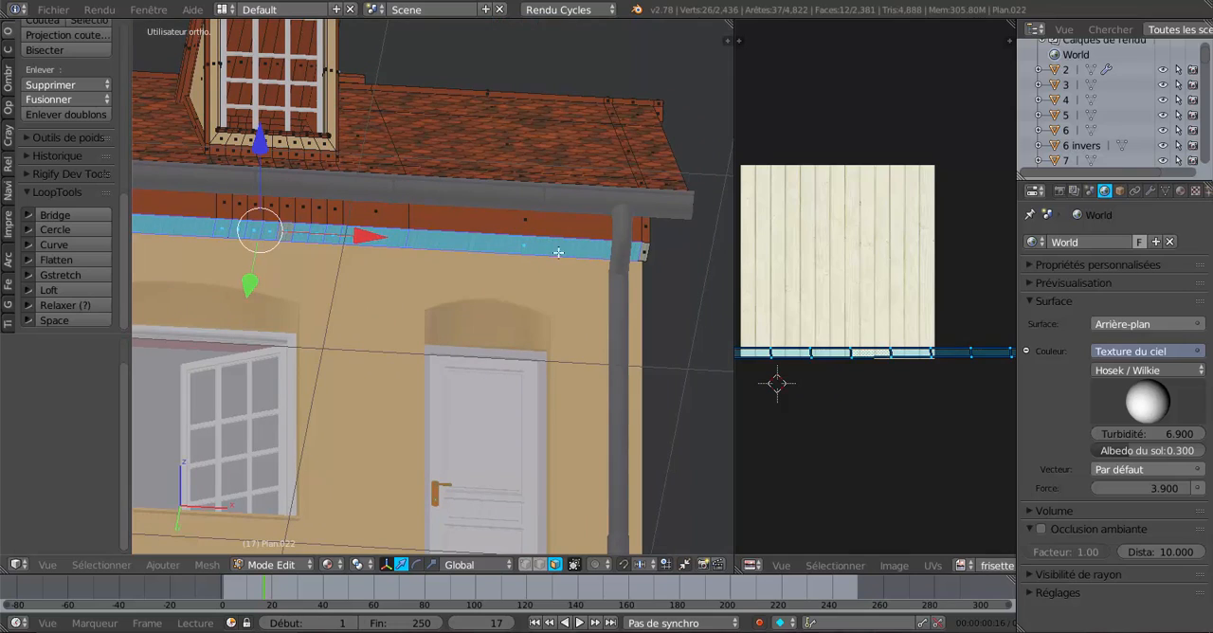
right_click(642, 251, "shift")
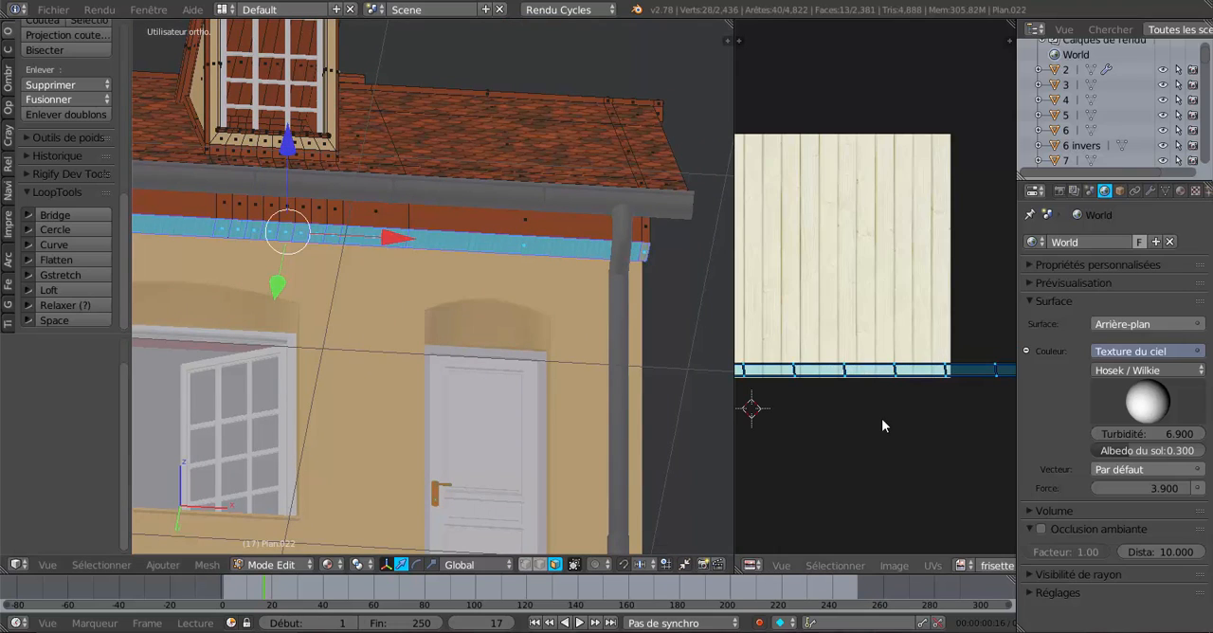
Scale the UVs of the selected eave faces to about 0.499 along X on the panelling image.
key("s")
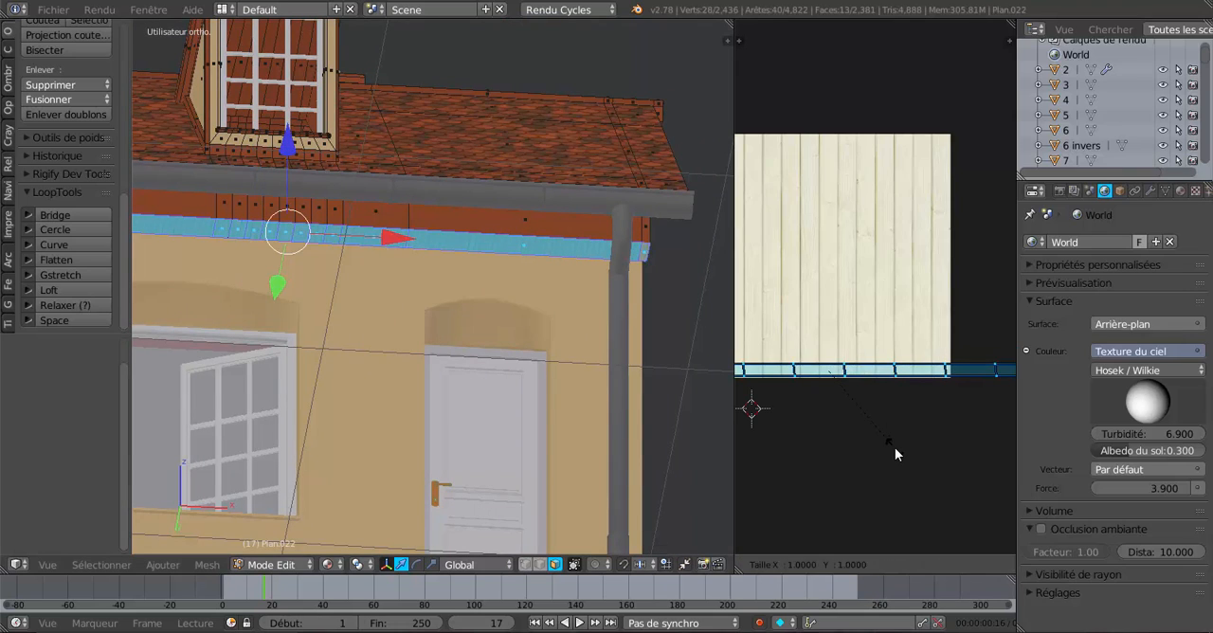
key("x")
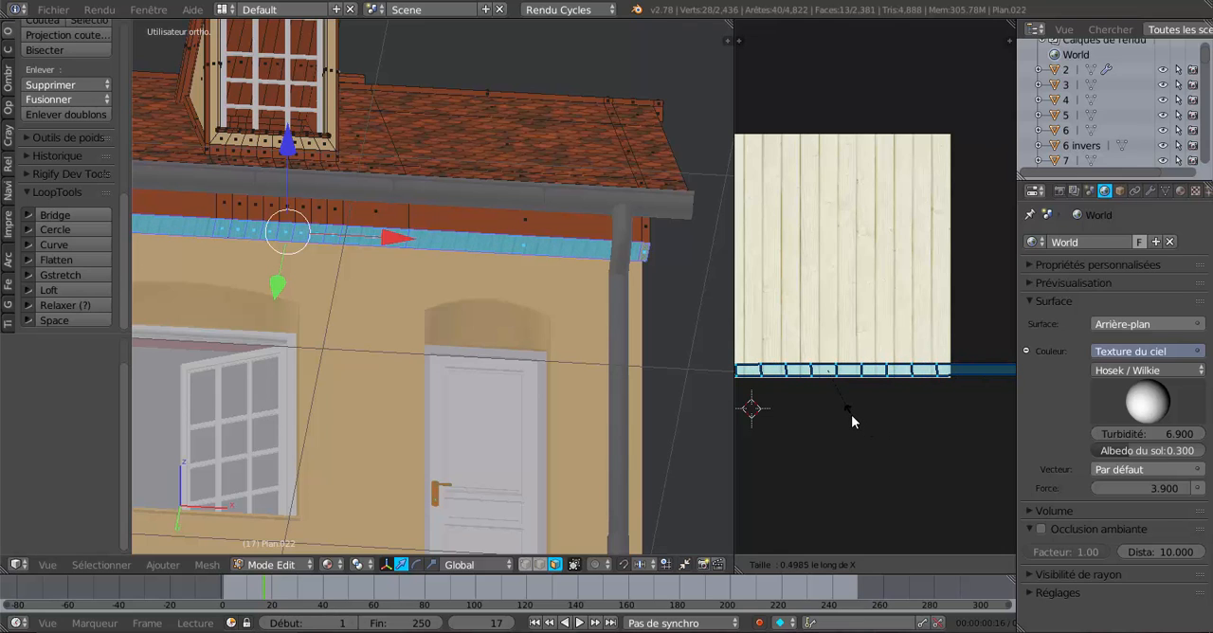
left_click(851, 414)
middle_click_drag(492, 398, 521, 394)
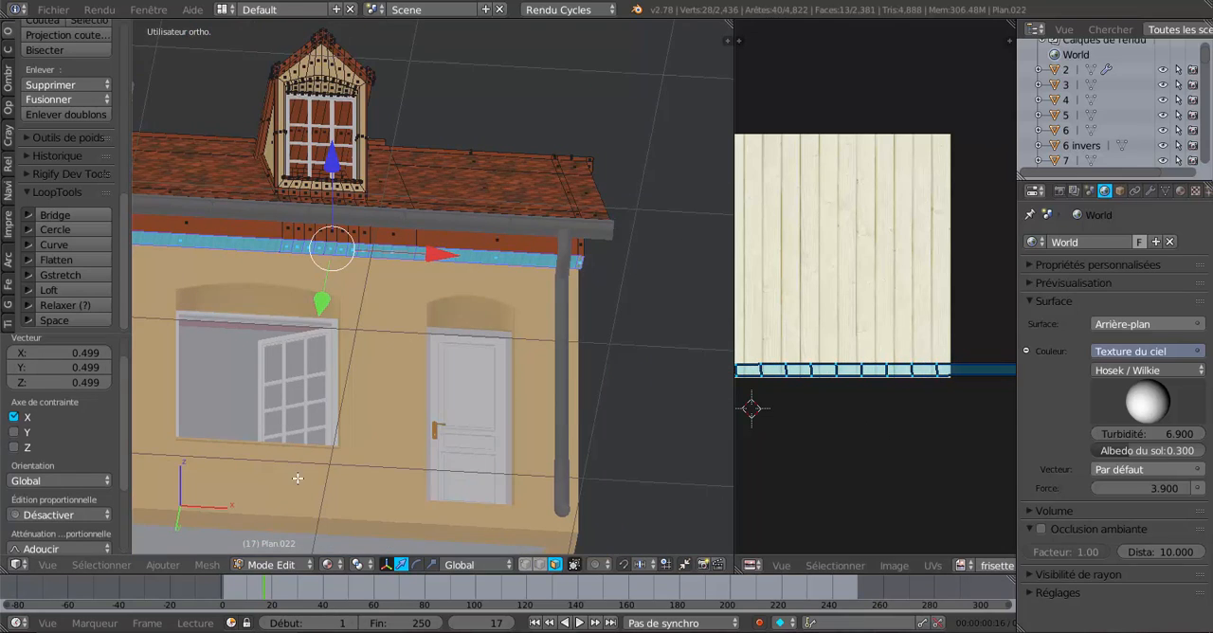
Set the viewport shading to Rendered to preview the rescaled eave panelling.
left_click(256, 565)
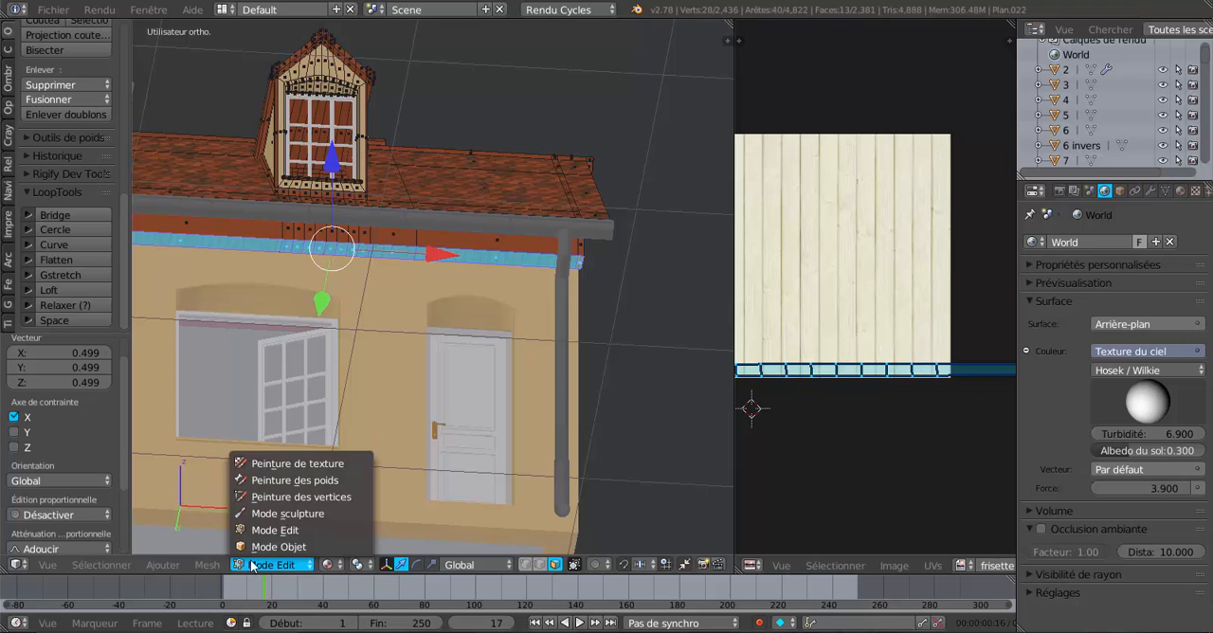
left_click(327, 565)
left_click(347, 464)
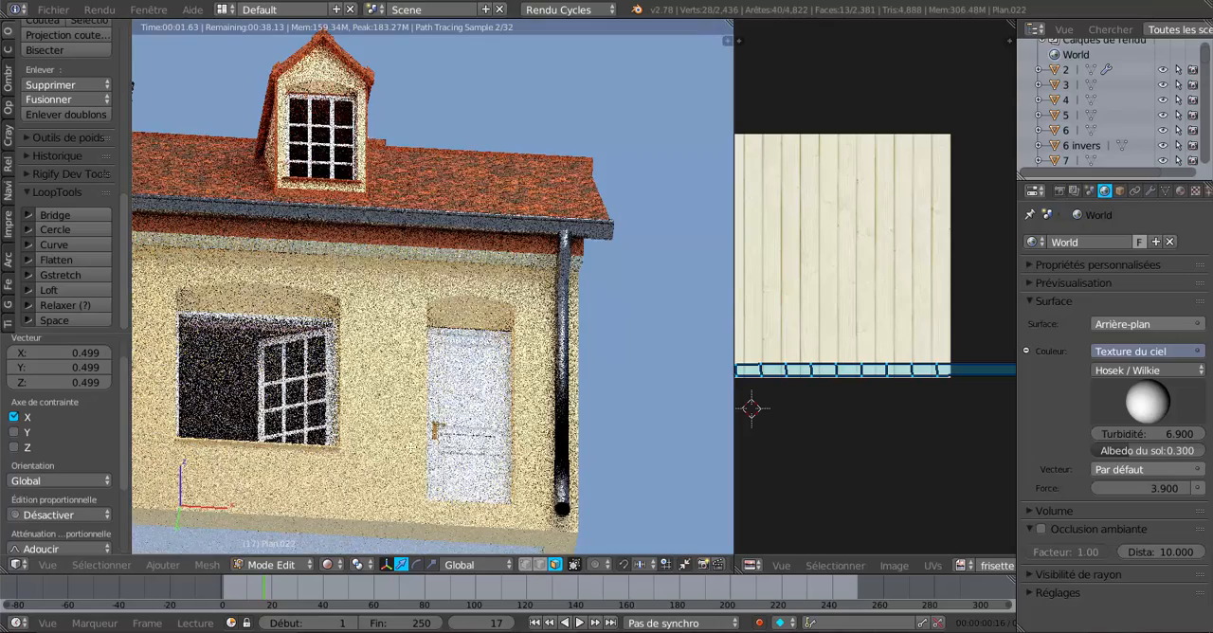
Align the camera to a close view of the lower wing's front eave and inner gable corner.
middle_click_drag(370, 444, 529, 464)
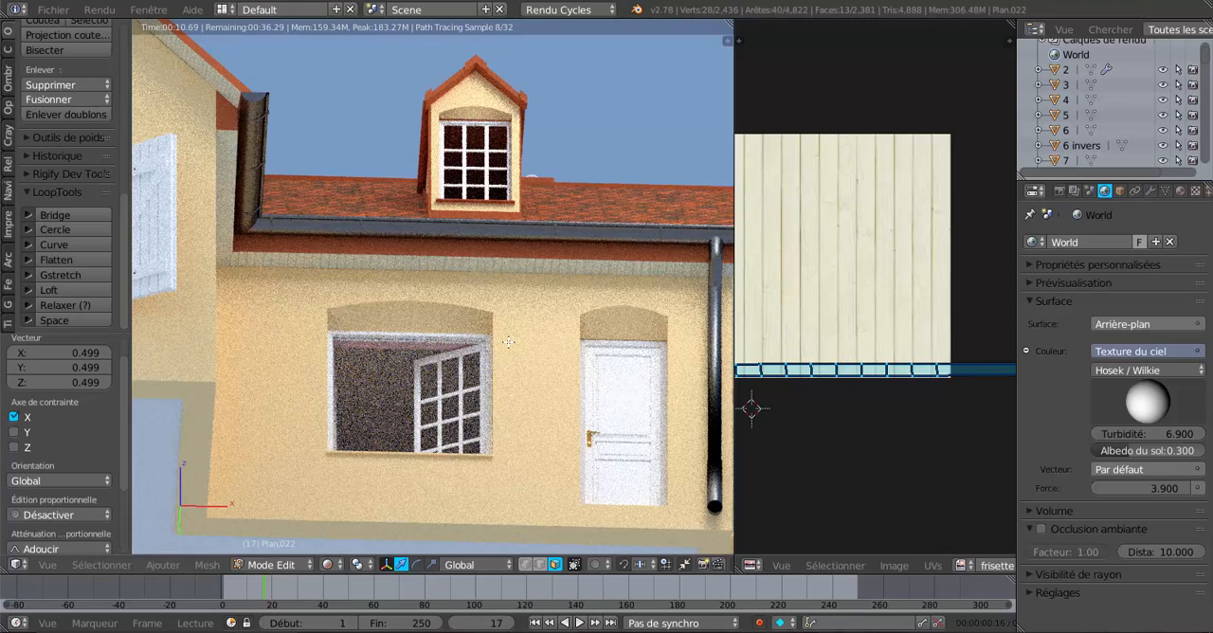
key("ctrl+alt+KP_0")
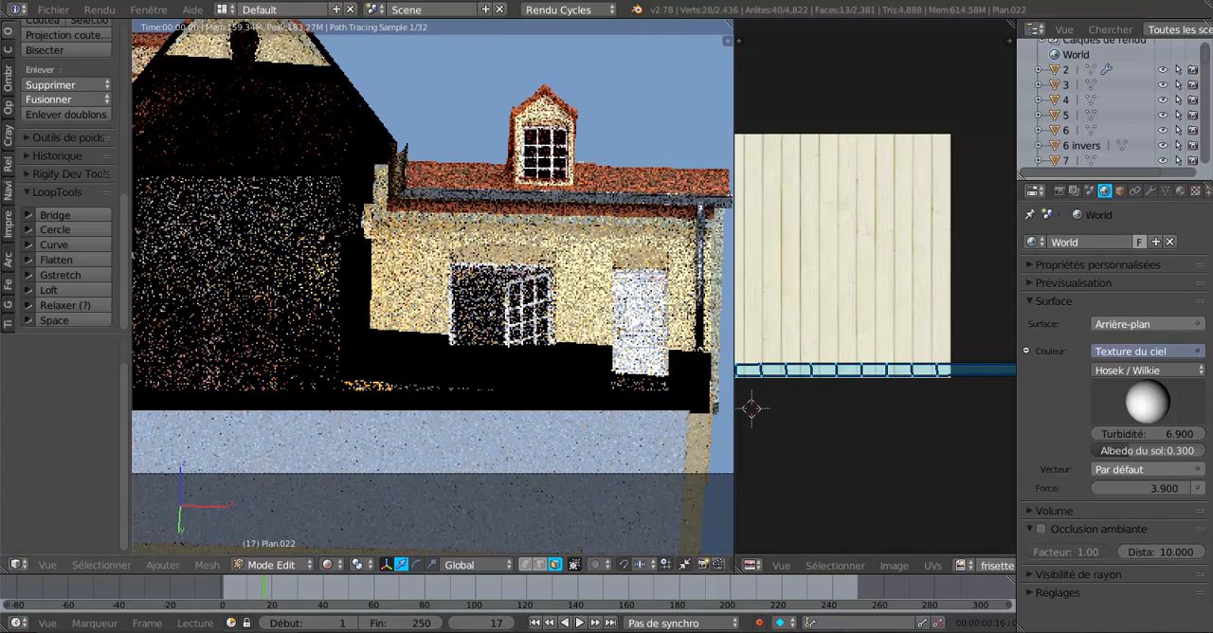
key("KP_0")
scroll(433, 287, "down", 4)
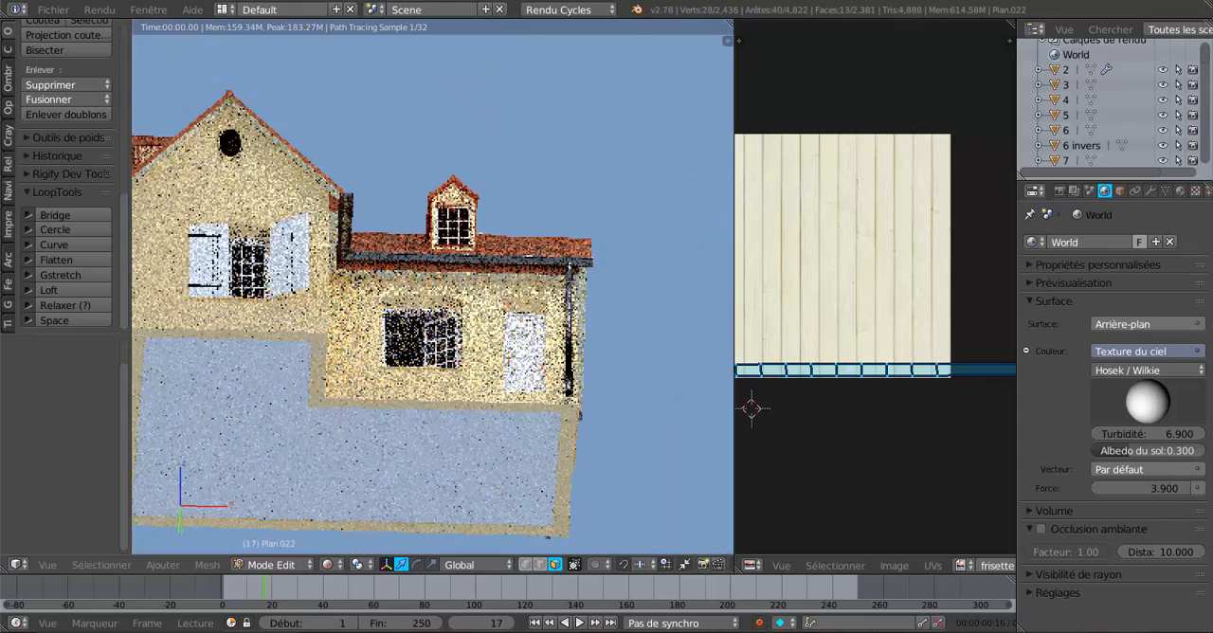
scroll(188, 427, "up", 2)
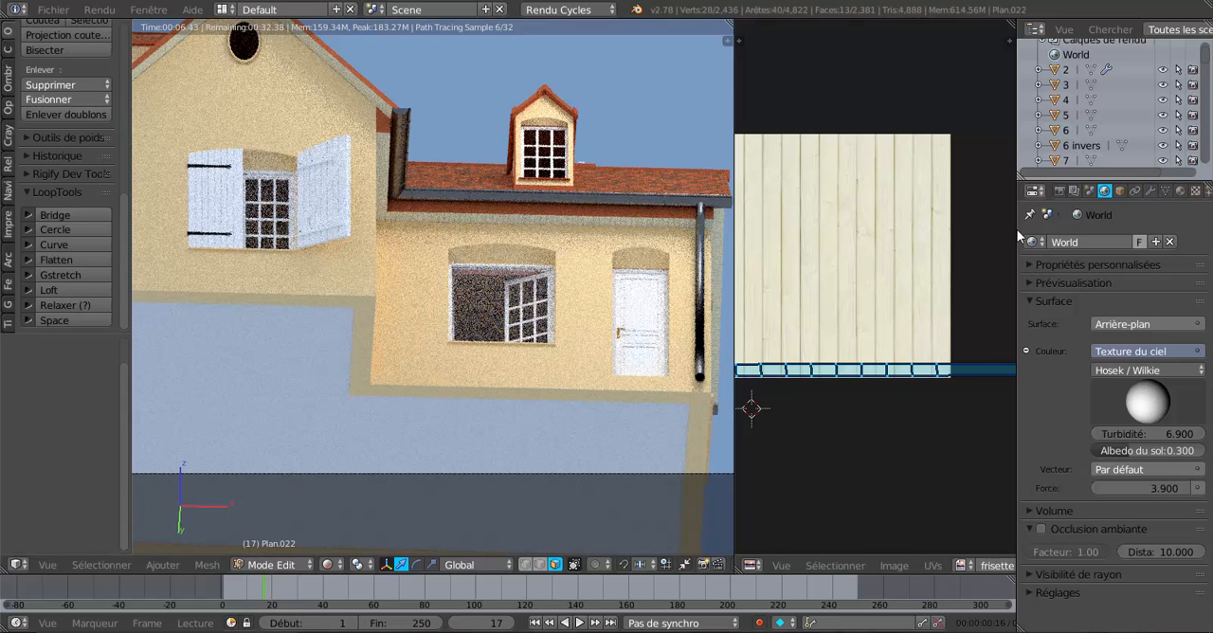
Widen the properties editor and set the Camera's orthographic scale to 1.524.
left_click_drag(1017, 229, 981, 229)
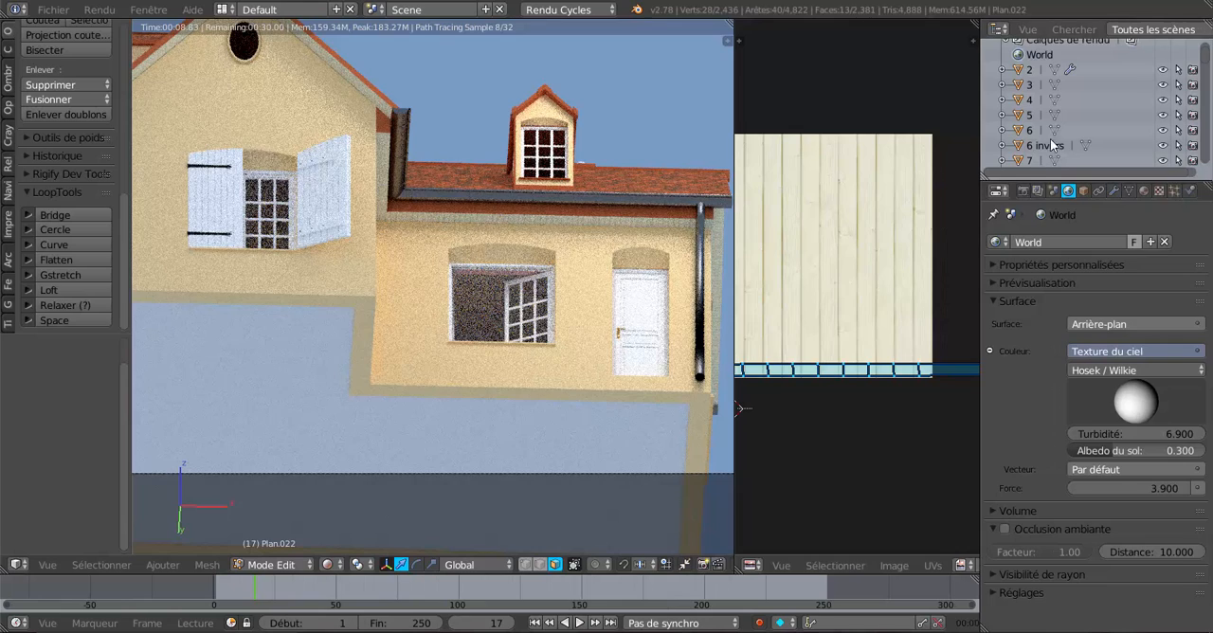
scroll(1050, 144, "up", 1)
scroll(1054, 133, "down", 5)
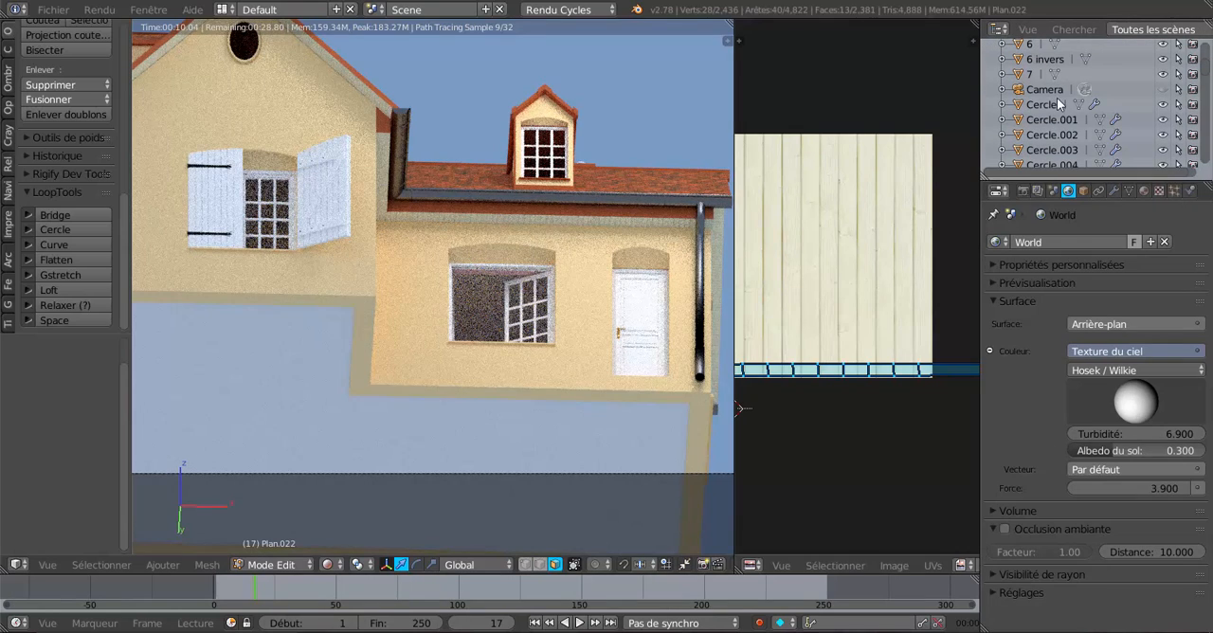
left_click(1054, 90)
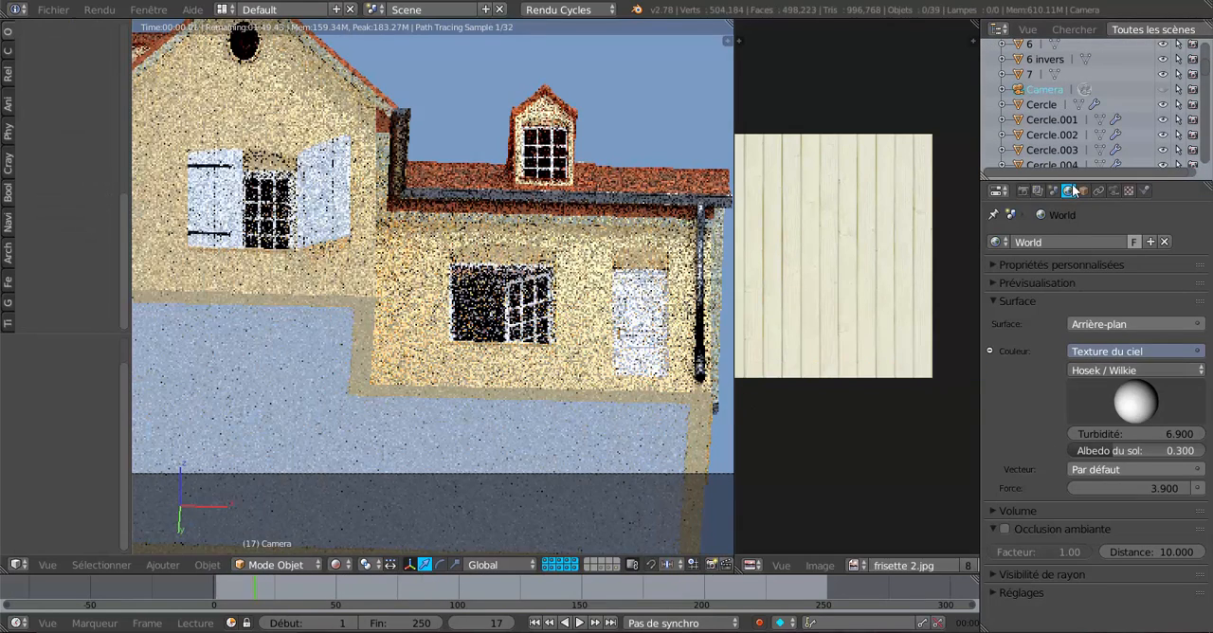
left_click(1114, 191)
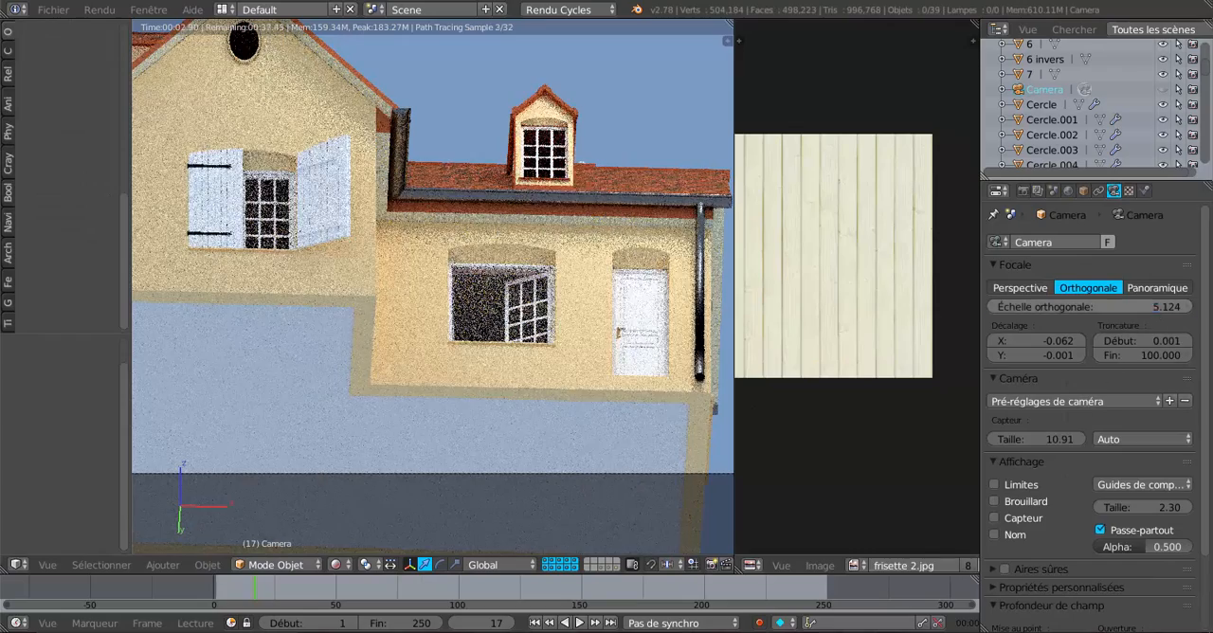
left_click_drag(1089, 306, 1010, 306)
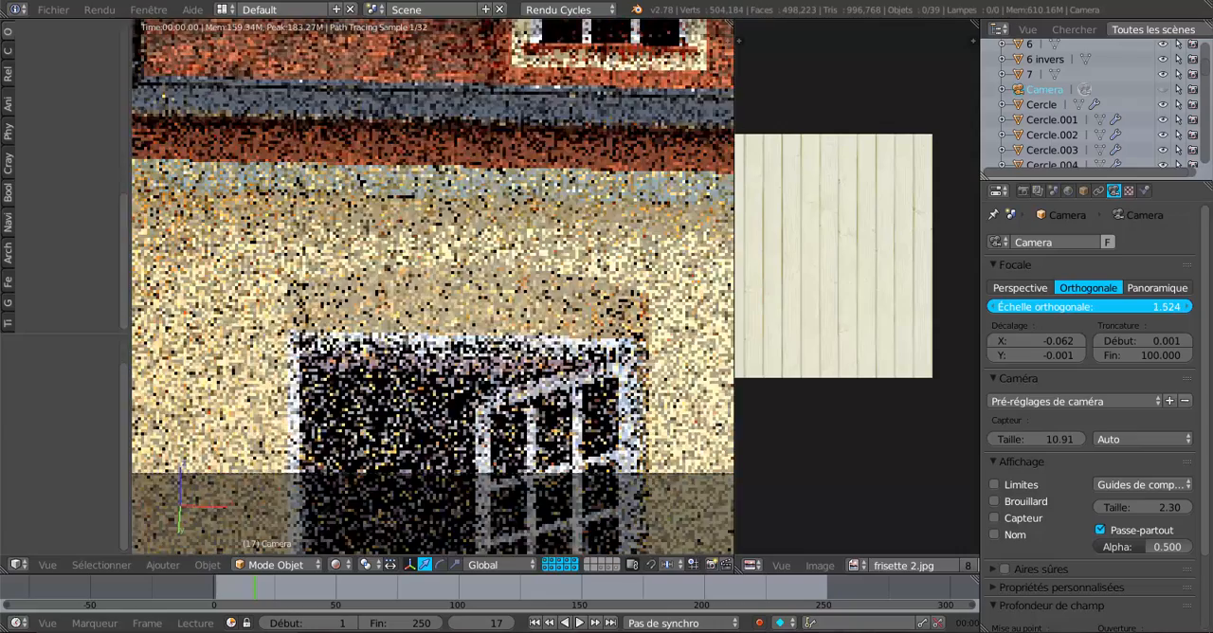
scroll(598, 359, "down", 2)
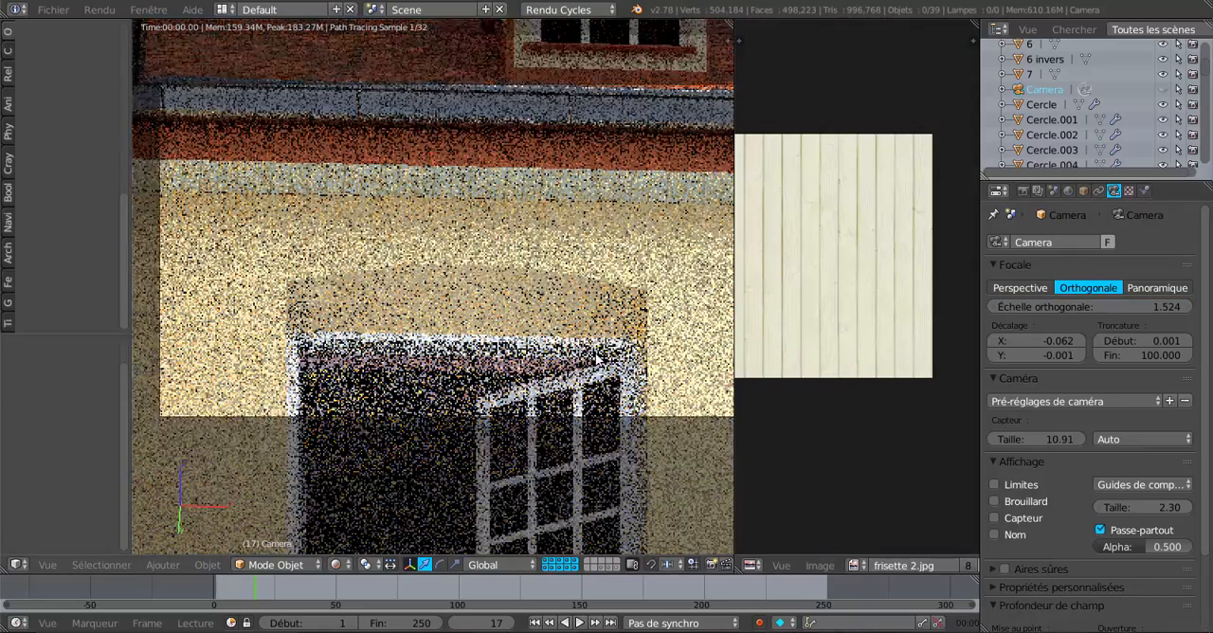
scroll(598, 358, "down", 3)
Start a still render, examine the eave panelling's plank size in the first tiles, and stop the render.
left_click(1024, 191)
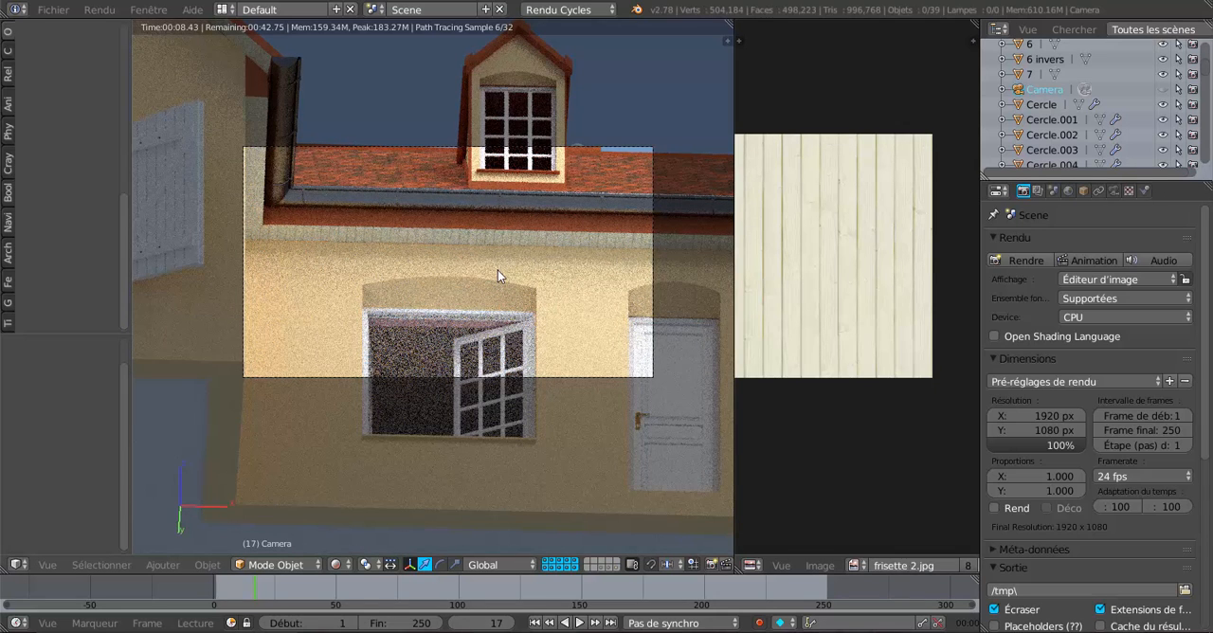
key("F12")
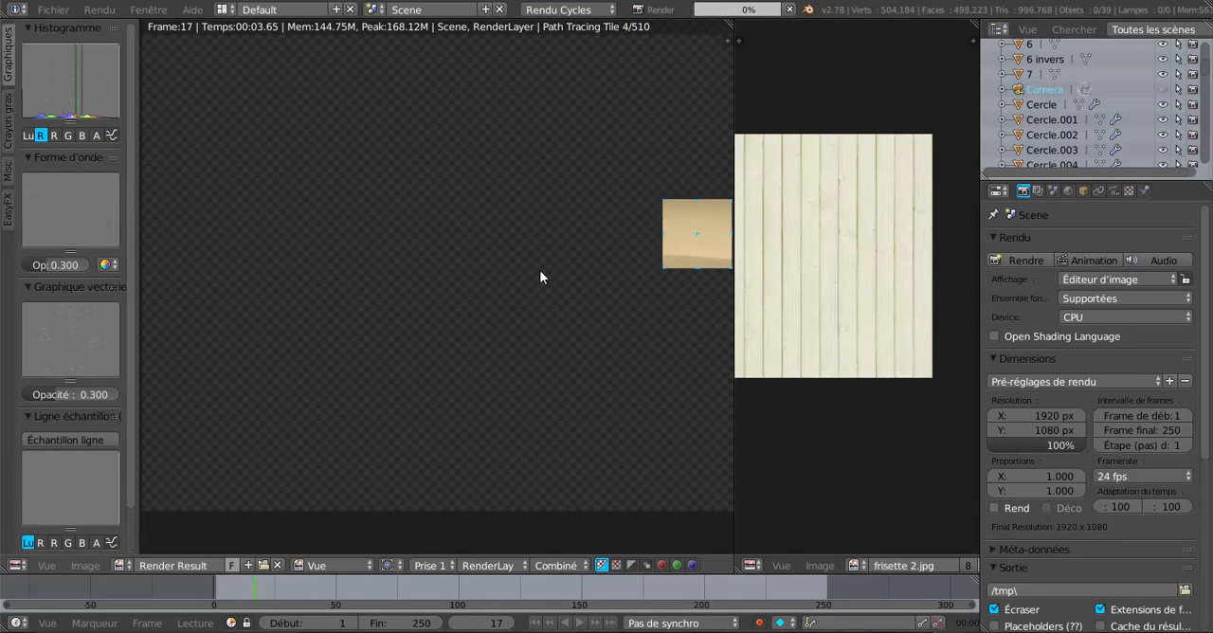
scroll(571, 289, "down", 2)
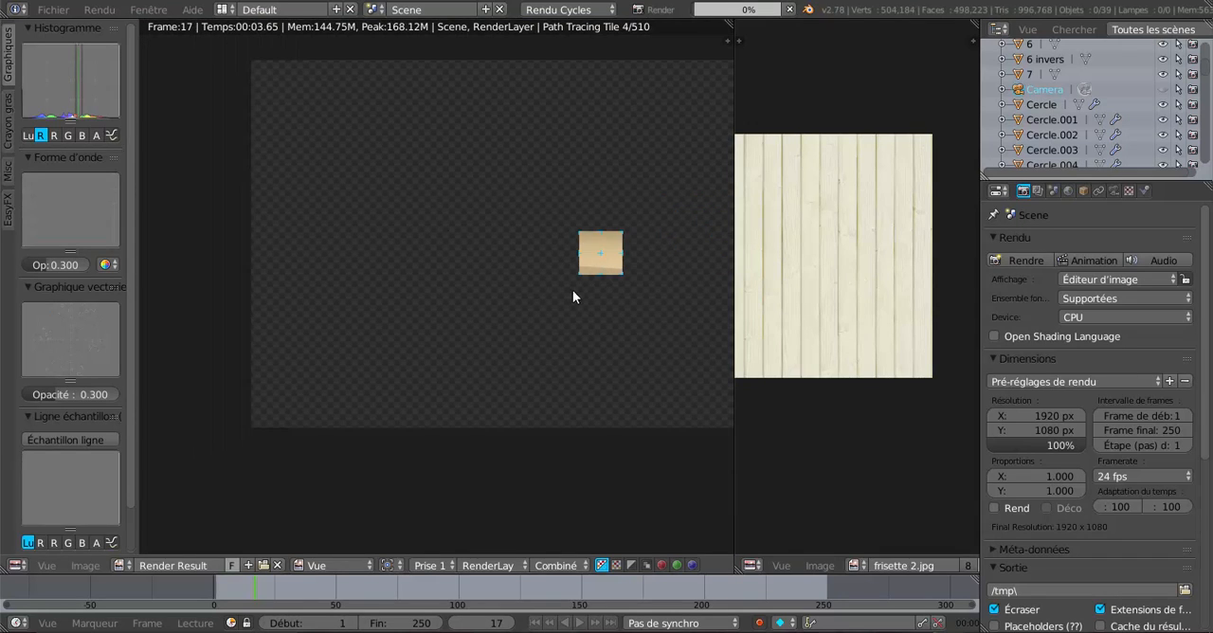
scroll(493, 333, "up", 2)
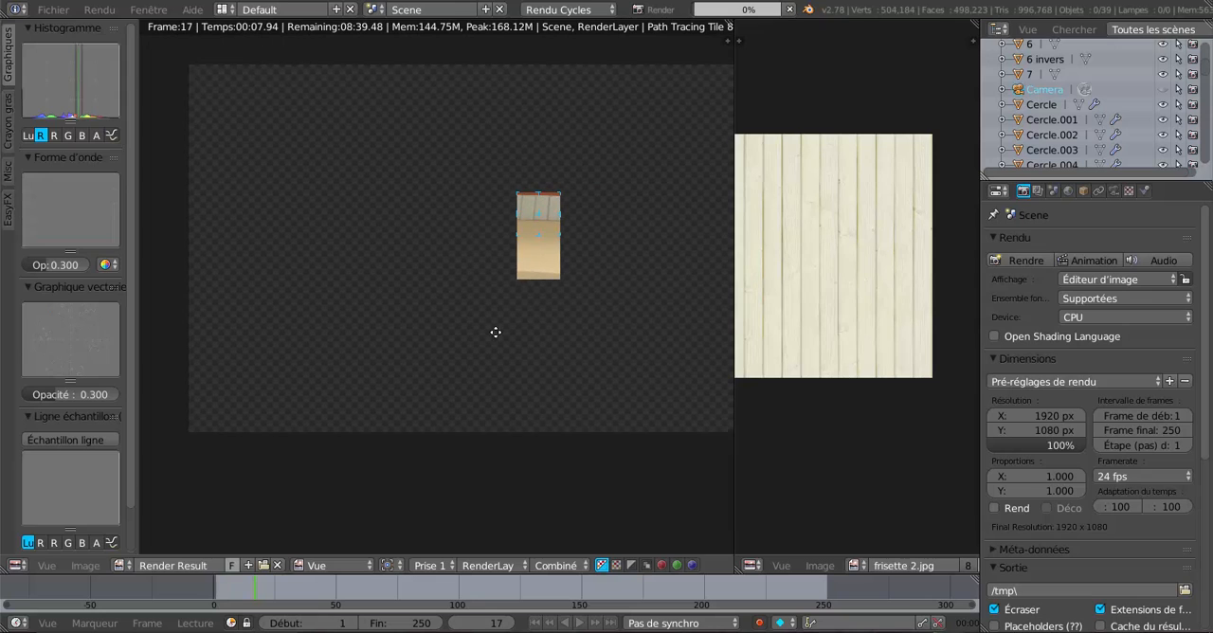
scroll(478, 343, "up", 2)
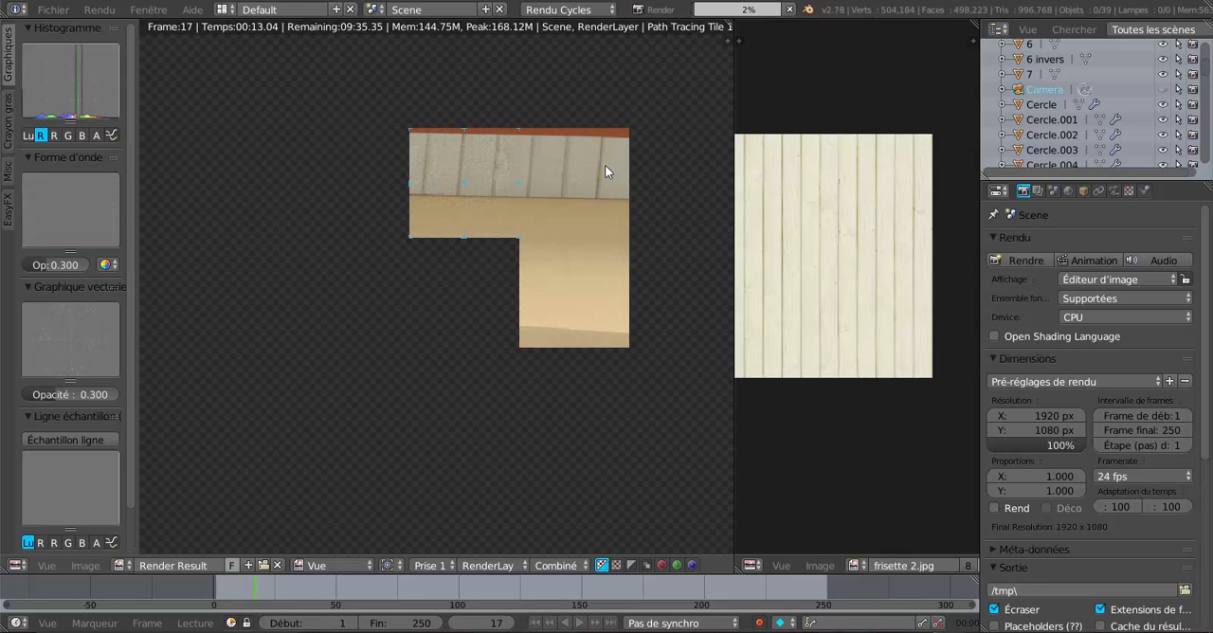
scroll(605, 171, "down", 2)
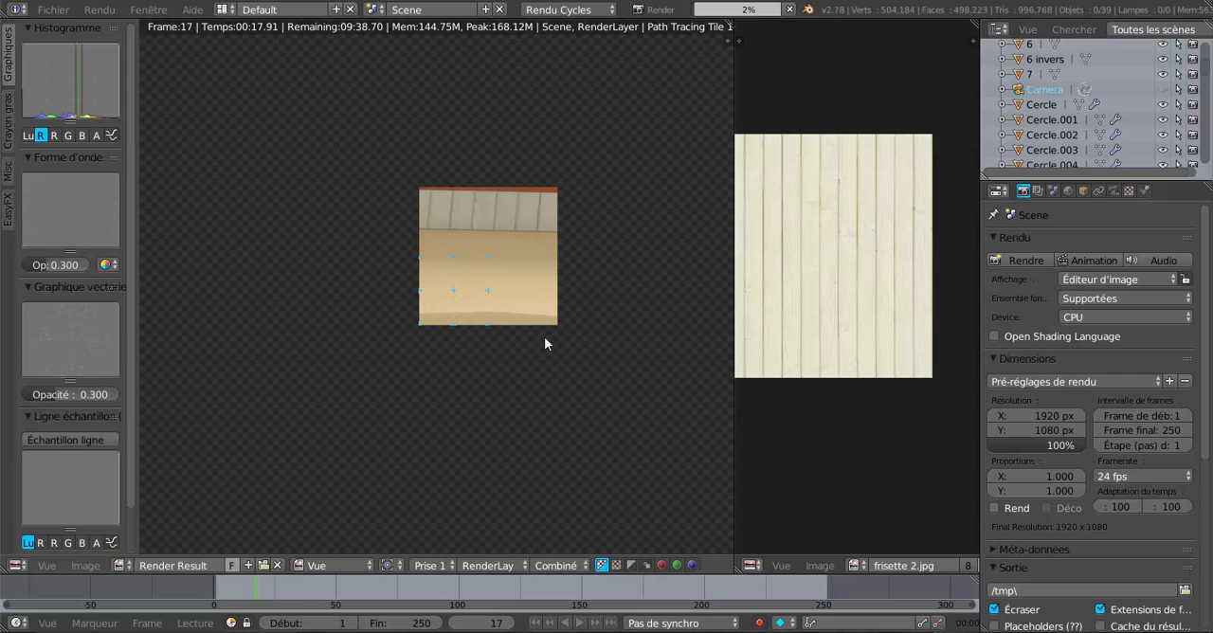
key("Escape")
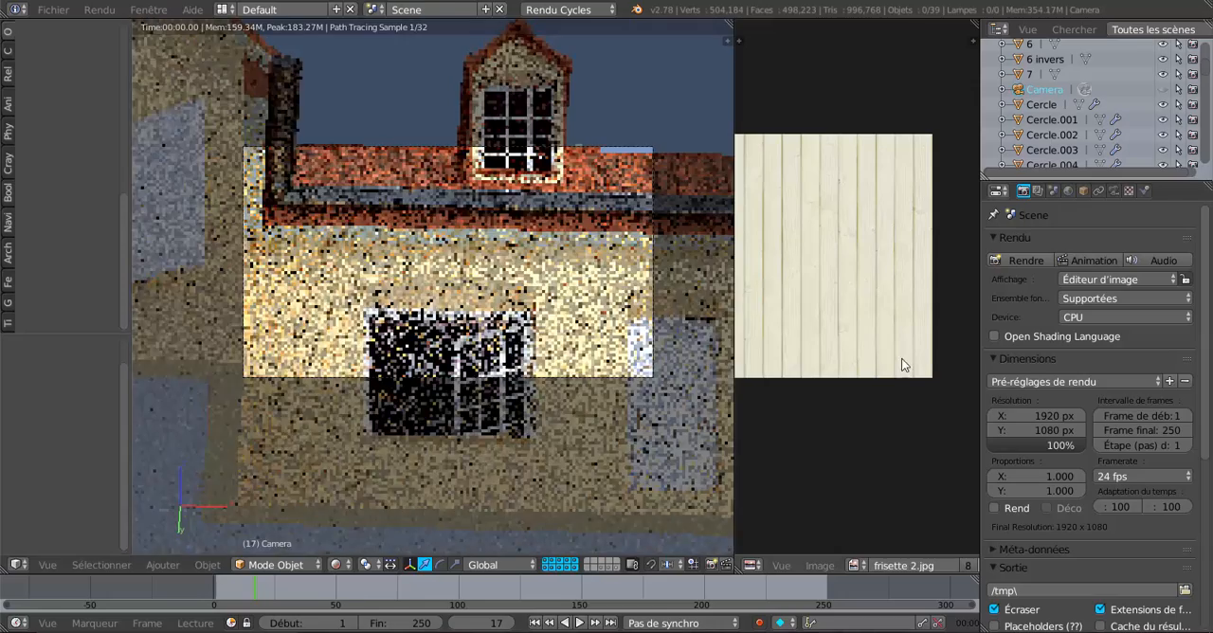
Widen the 3D viewport over the image editor and inspect the whole house from the front in the rendered preview.
scroll(665, 364, "down", 6)
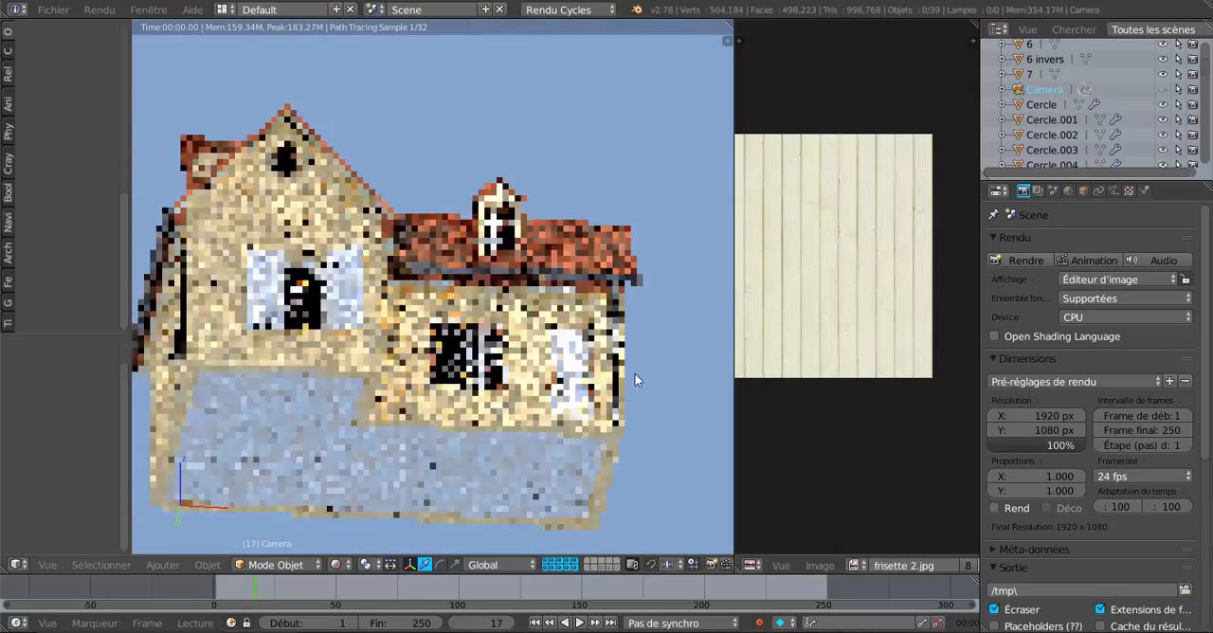
middle_click_drag(636, 380, 701, 368, "shift")
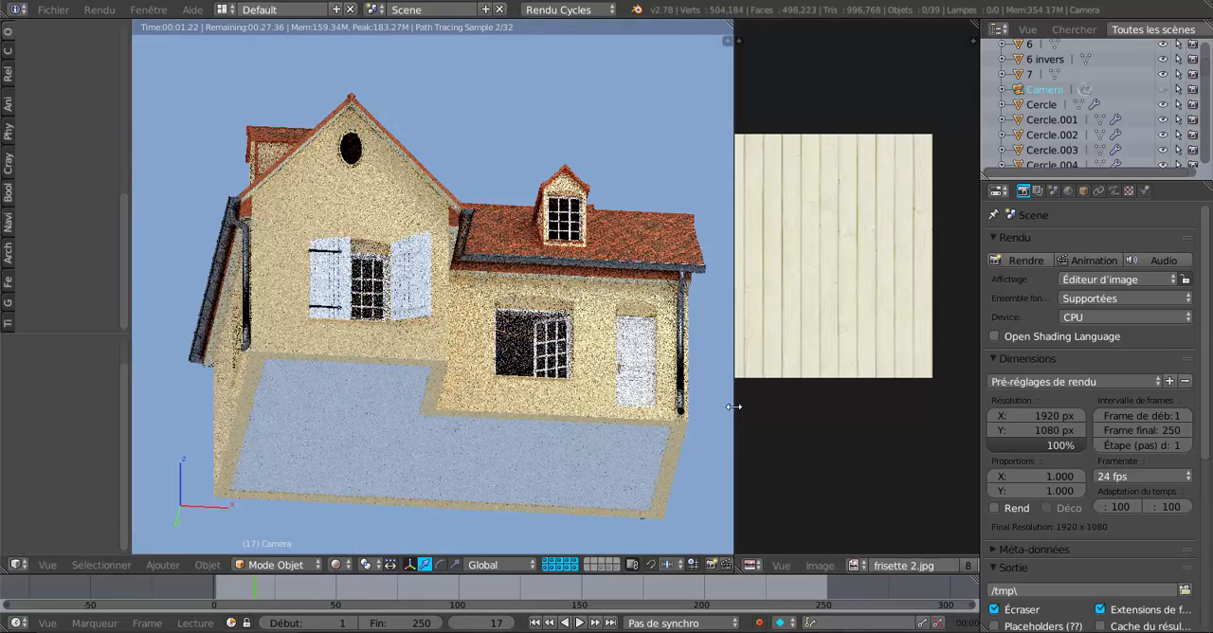
left_click_drag(734, 406, 934, 389)
scroll(630, 346, "up", 4)
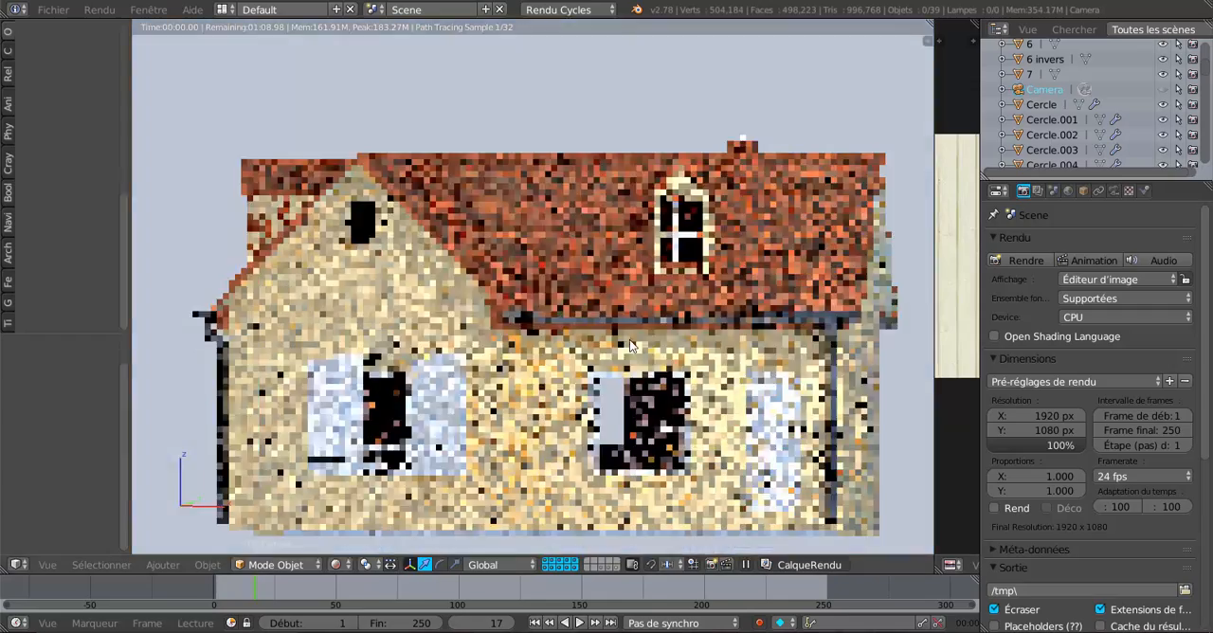
middle_click_drag(630, 346, 597, 340)
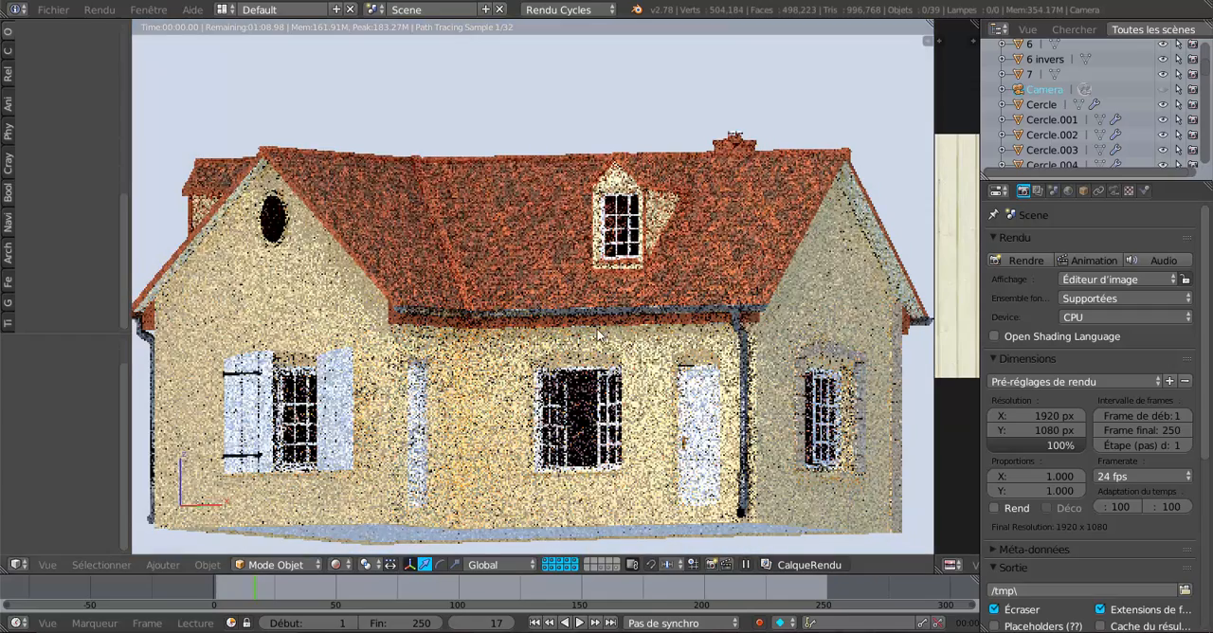
scroll(516, 348, "up", 4)
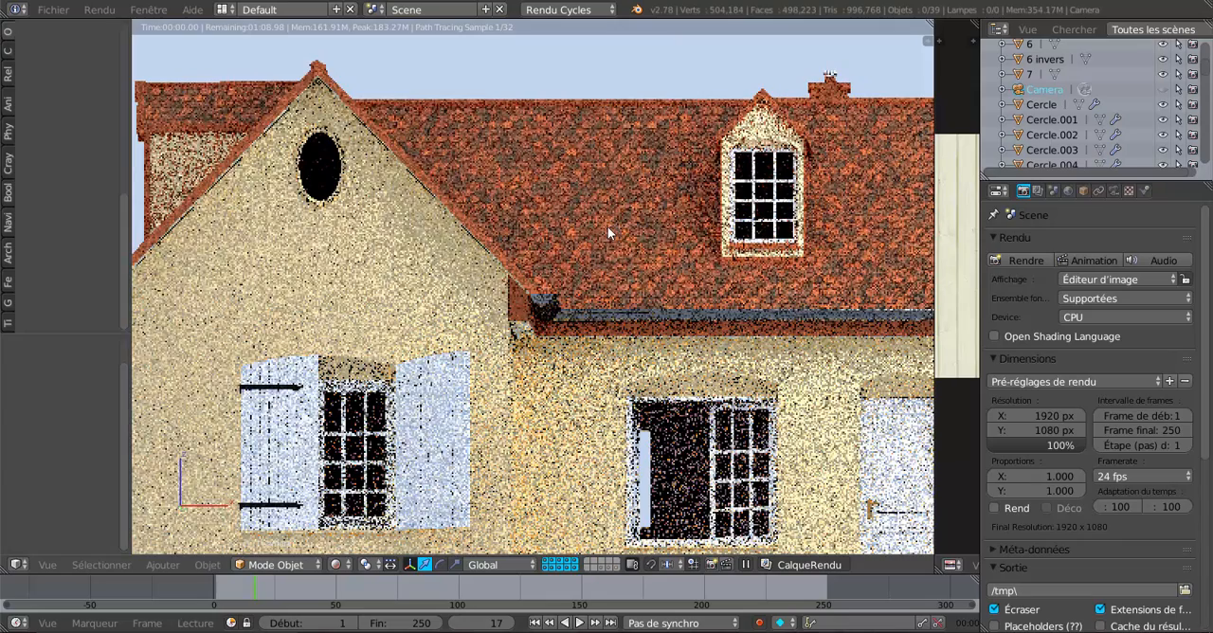
Isolate the roof in local view, set the viewport shading to Material and show the gable's inner corner up close.
right_click(608, 226)
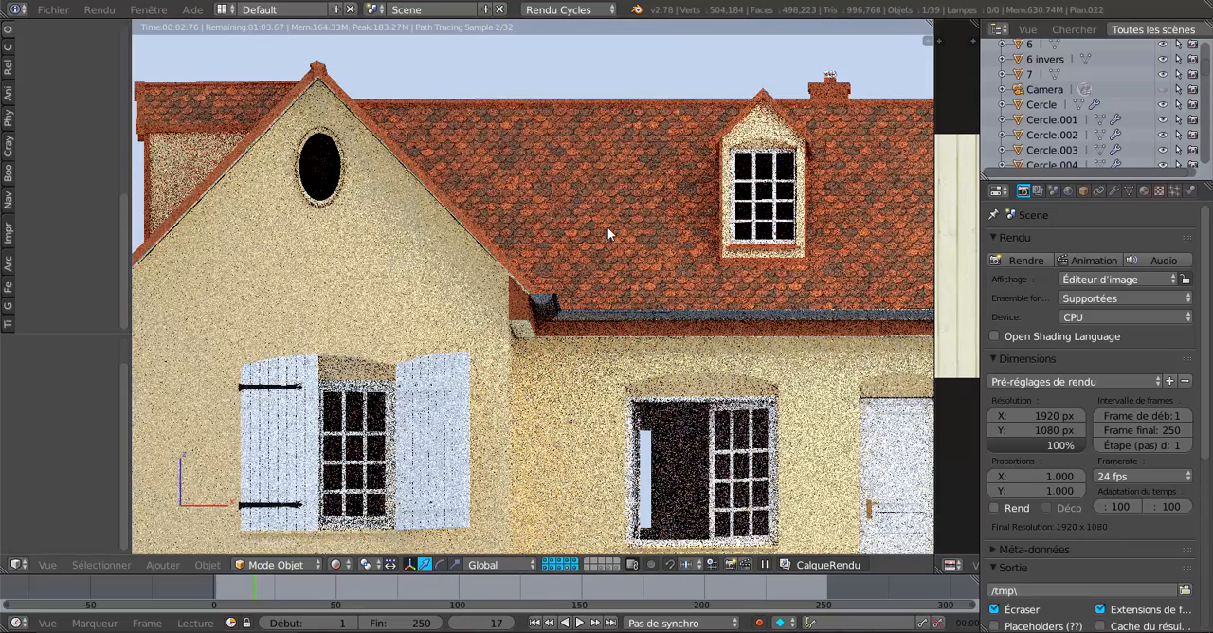
key("KP_Divide")
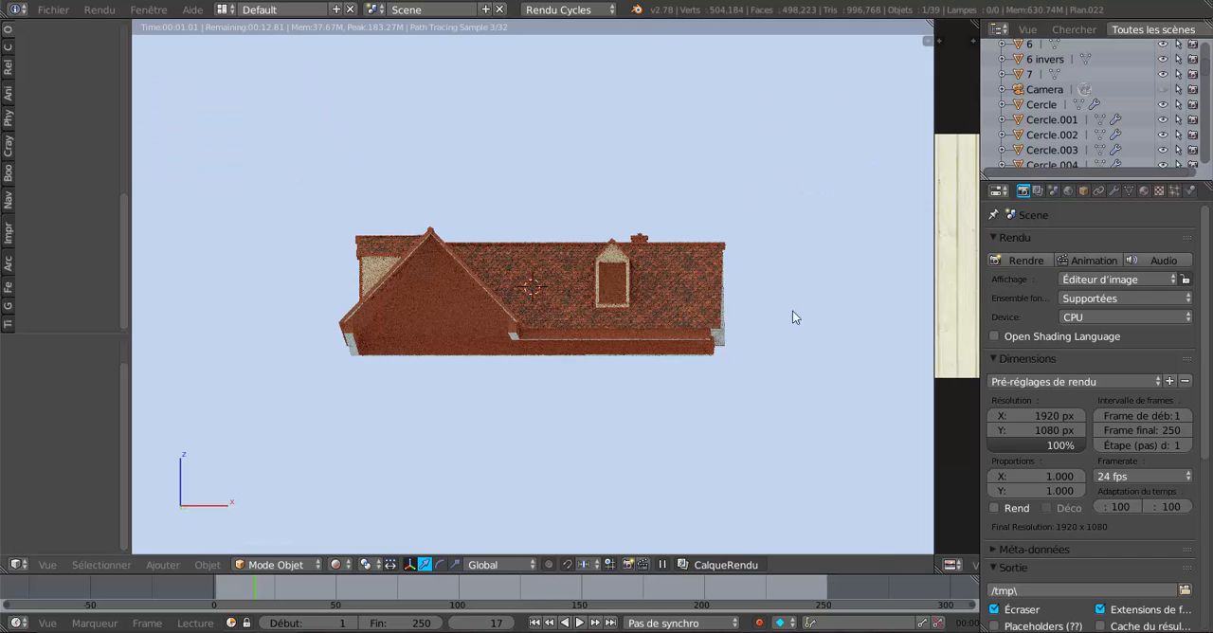
left_click(337, 564)
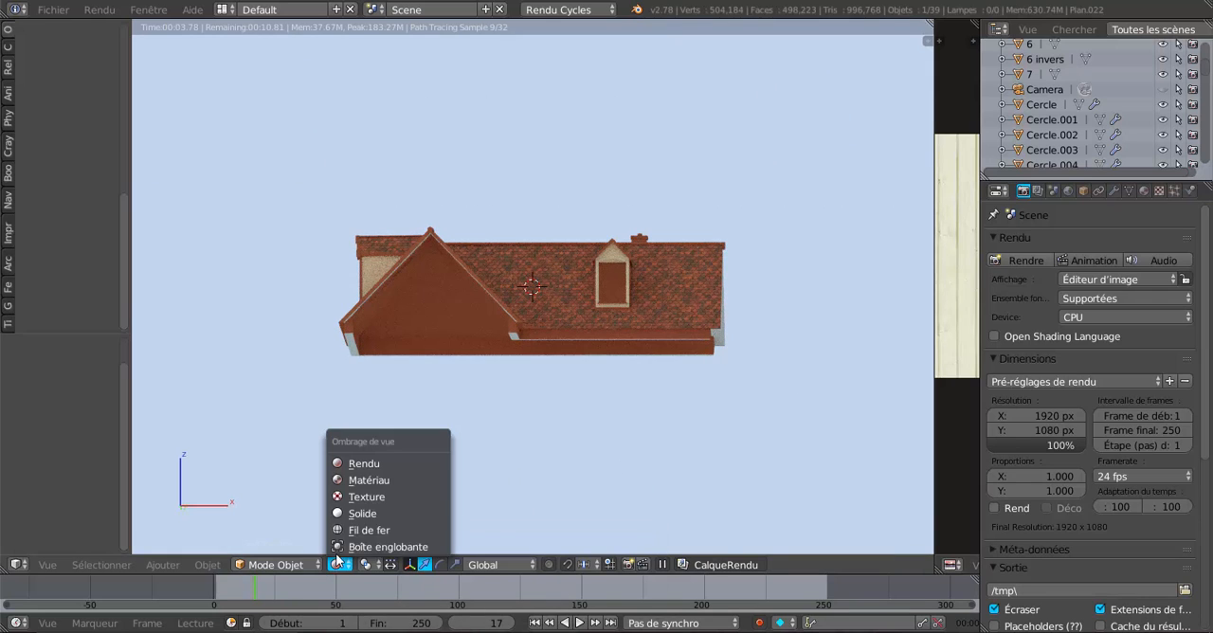
left_click(350, 481)
scroll(444, 452, "up", 4)
middle_click_drag(482, 435, 424, 423)
scroll(424, 423, "up", 4)
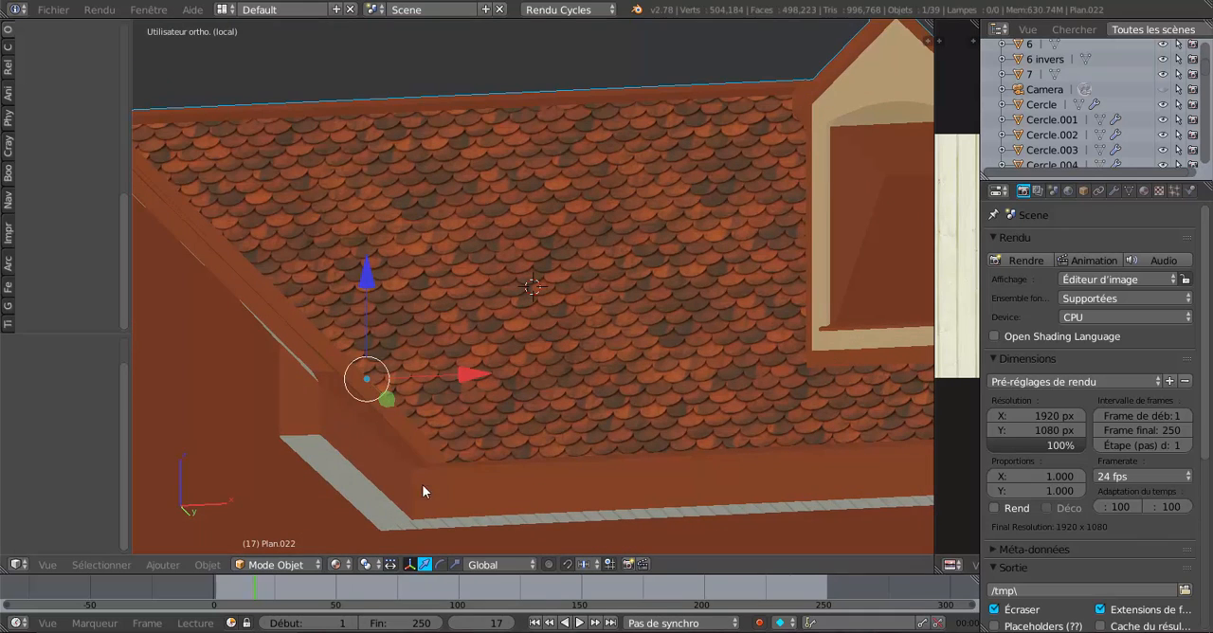
Put the roof in Edit Mode and add all linked faces of the vertical fascia at the gable's inner corner to the selection.
key("Tab")
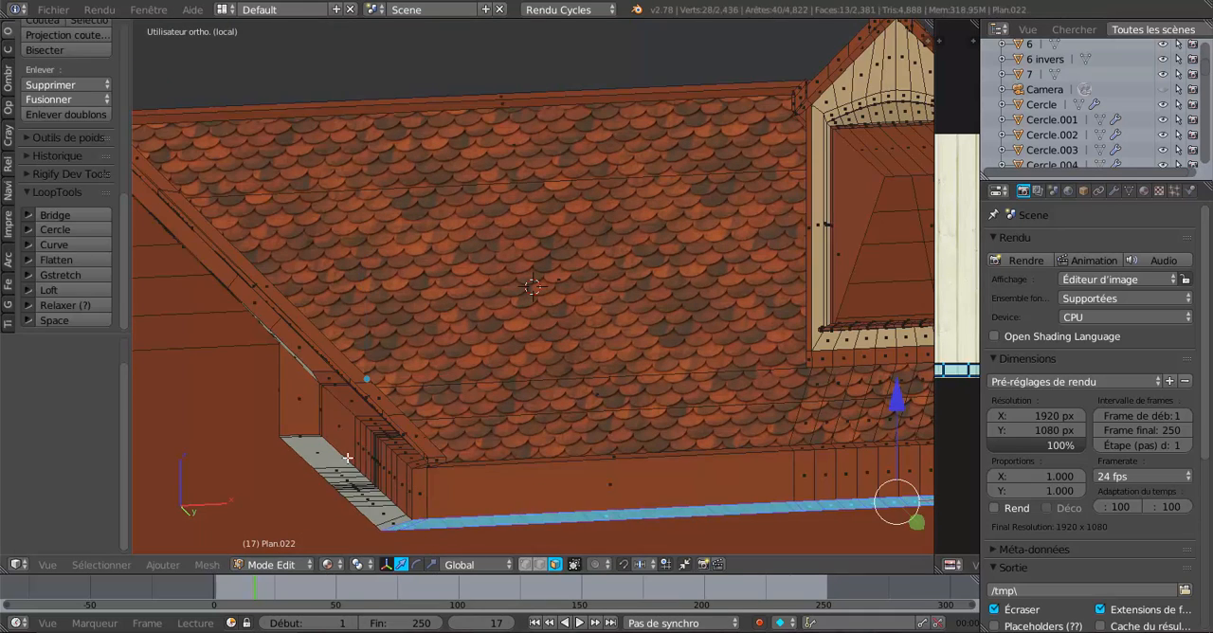
scroll(308, 410, "up", 4)
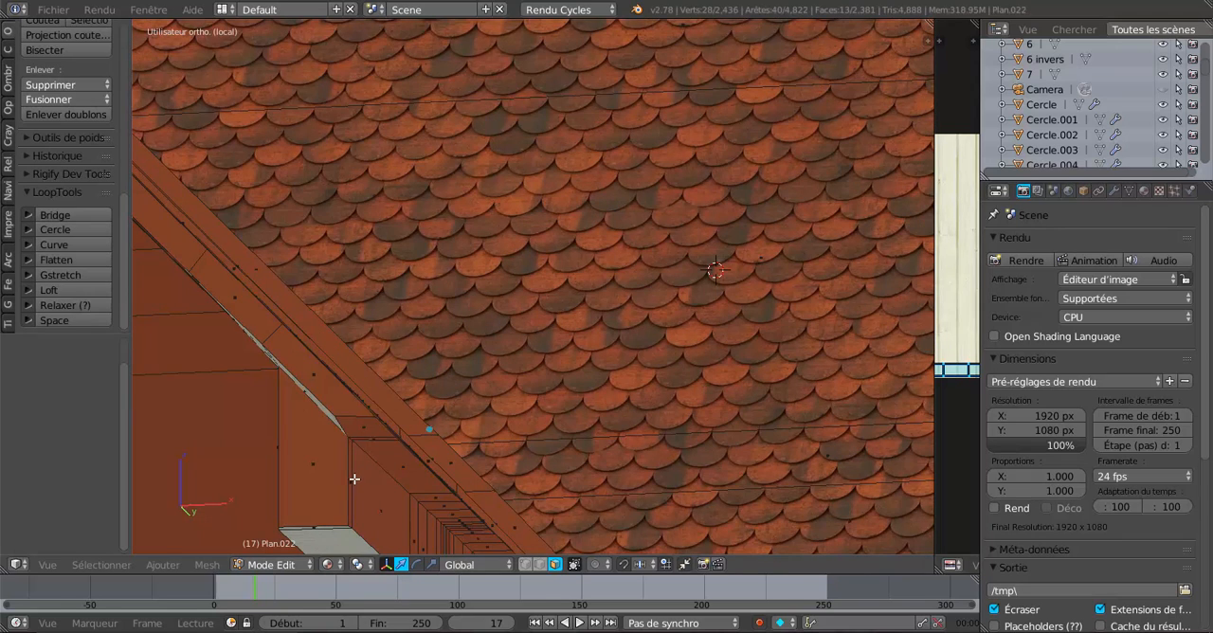
key("l")
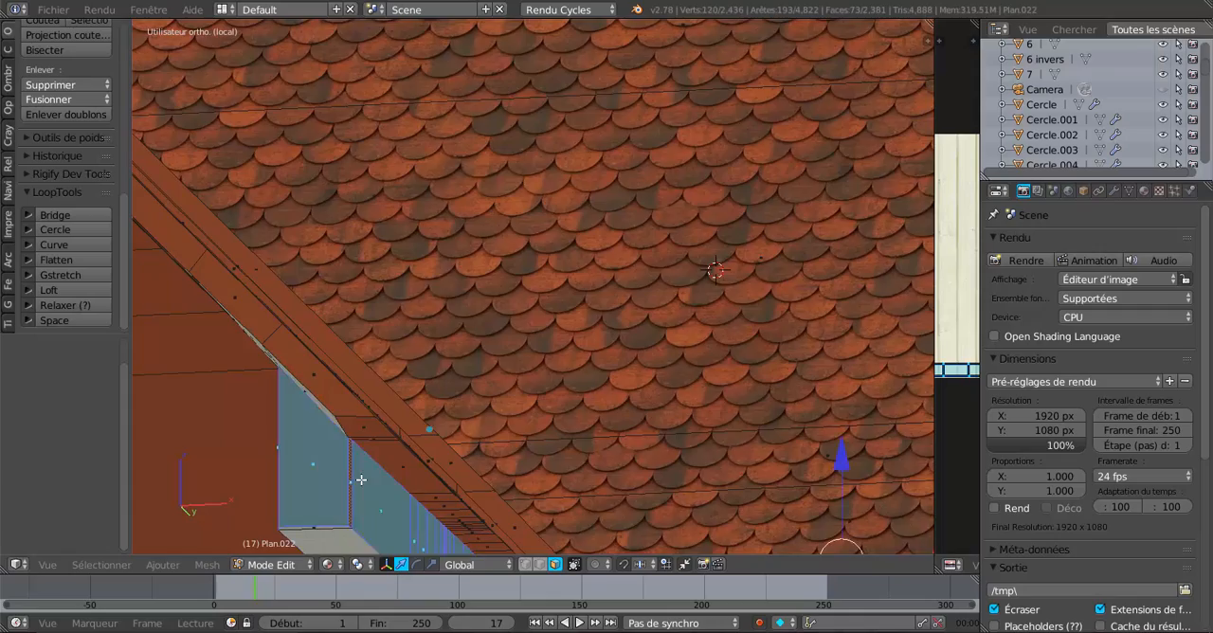
scroll(362, 479, "down", 4)
scroll(405, 460, "down", 3)
middle_click_drag(462, 456, 691, 387)
middle_click_drag(723, 394, 703, 367)
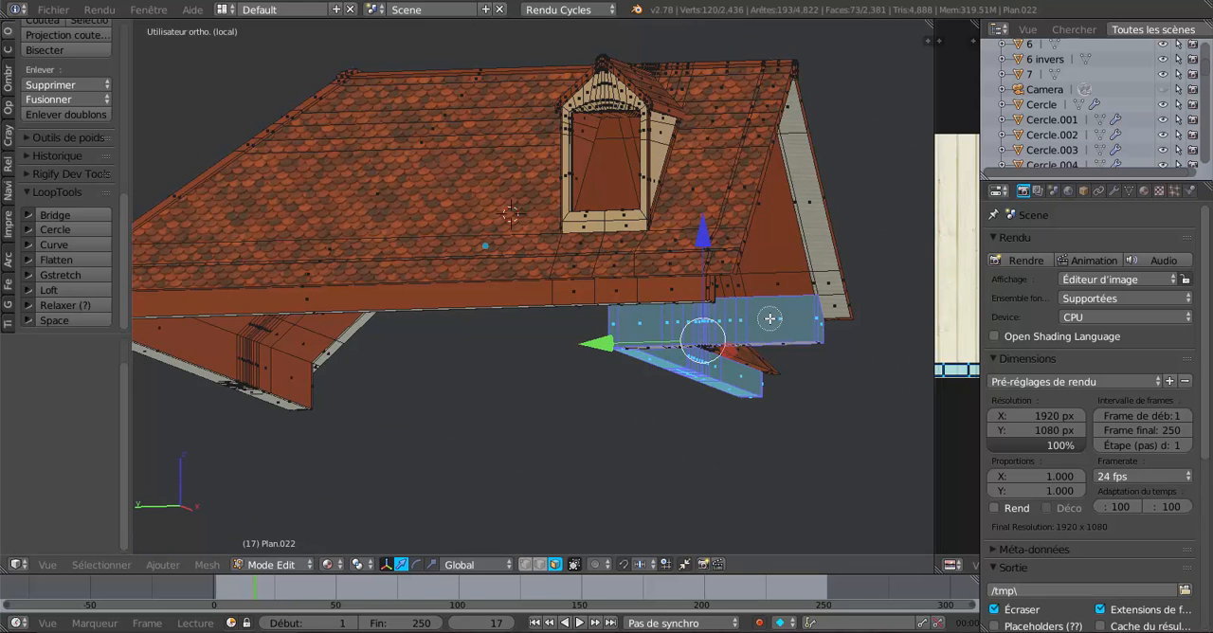
Circle-deselect the rear-side vertical faces of the hanging fascia along its short and long runs.
mouse_move(769, 318)
middle_mouse_down()
mouse_move(617, 325)
mouse_move(752, 320)
middle_mouse_up()
right_click(617, 325)
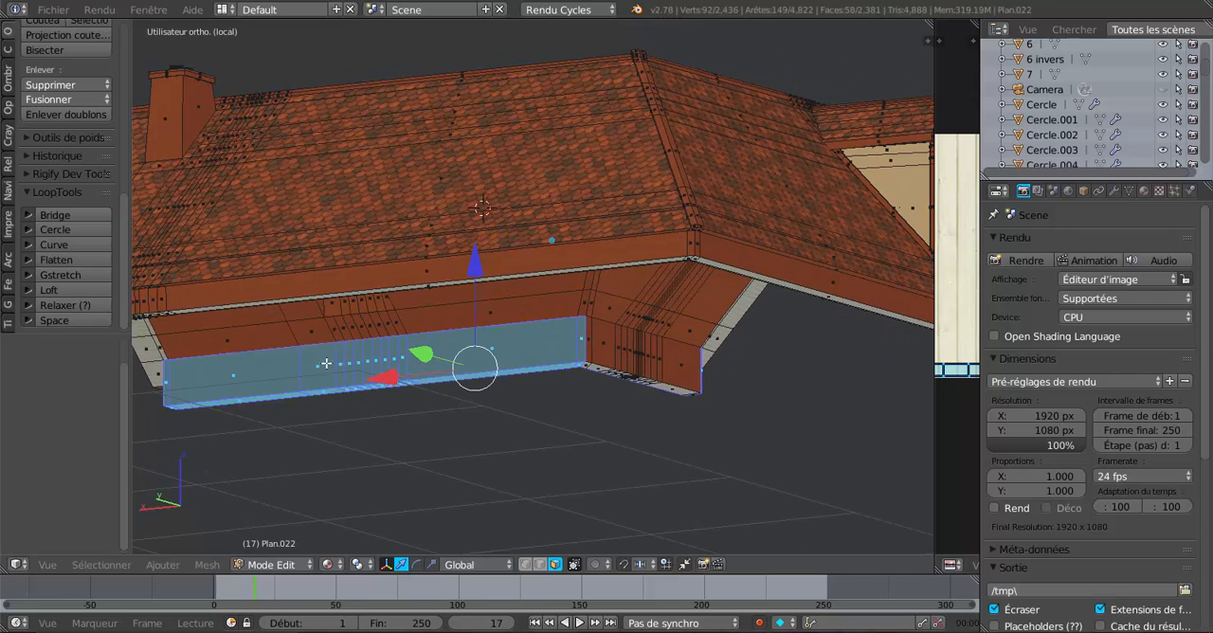
key("c")
mouse_move(180, 381)
middle_mouse_down()
mouse_move(564, 349)
mouse_move(590, 331)
middle_mouse_up()
middle_click_drag(445, 367, 614, 310)
scroll(491, 328, "down", 3)
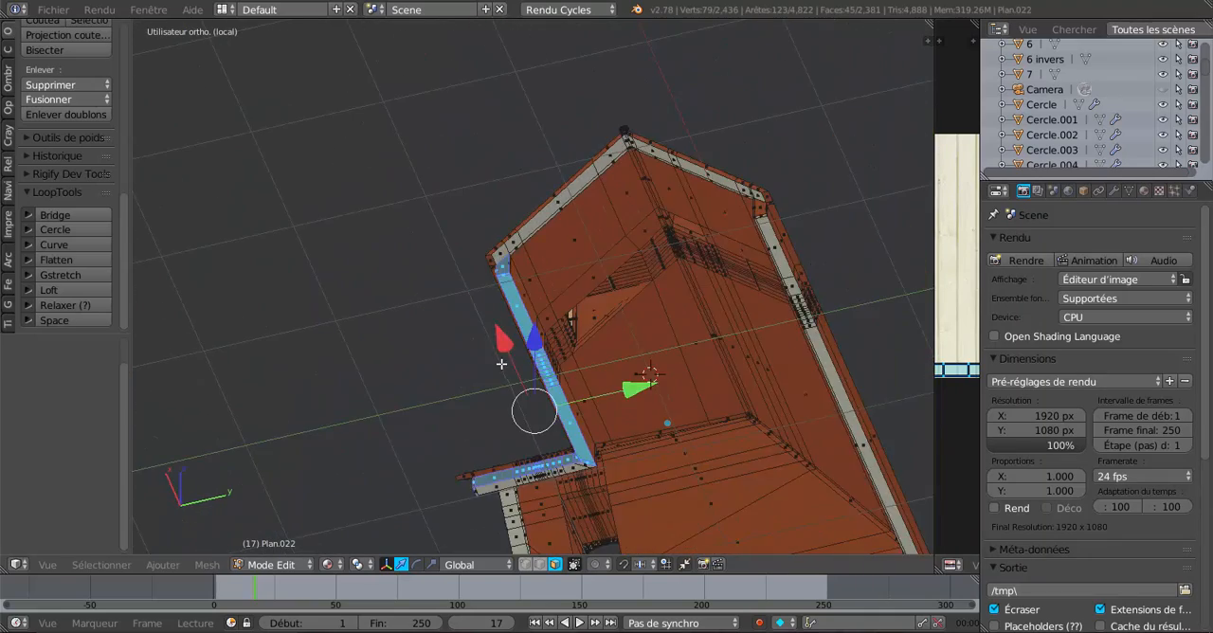
Circle-deselect the underside faces along the gable fascia's long run and the leftover rear faces at its corner.
middle_click_drag(502, 363, 501, 322, "shift")
key("c")
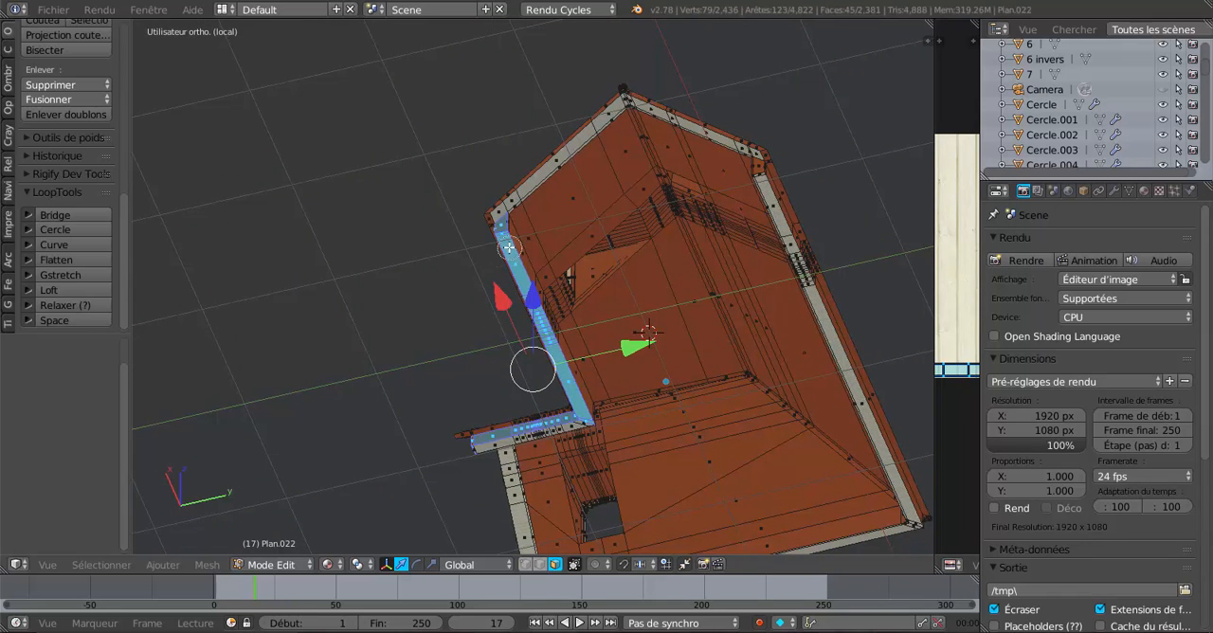
middle_click_drag(507, 247, 566, 380)
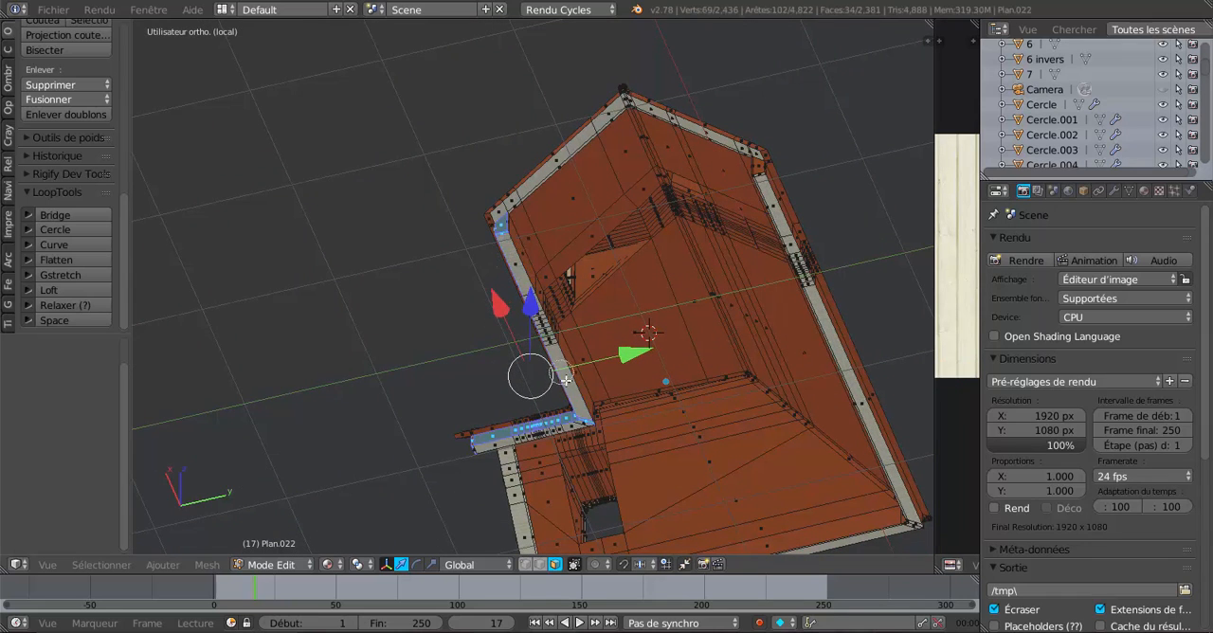
right_click(638, 416)
mouse_move(625, 507)
middle_mouse_down()
mouse_move(633, 416)
mouse_move(706, 172)
middle_mouse_up()
scroll(677, 239, "up", 5)
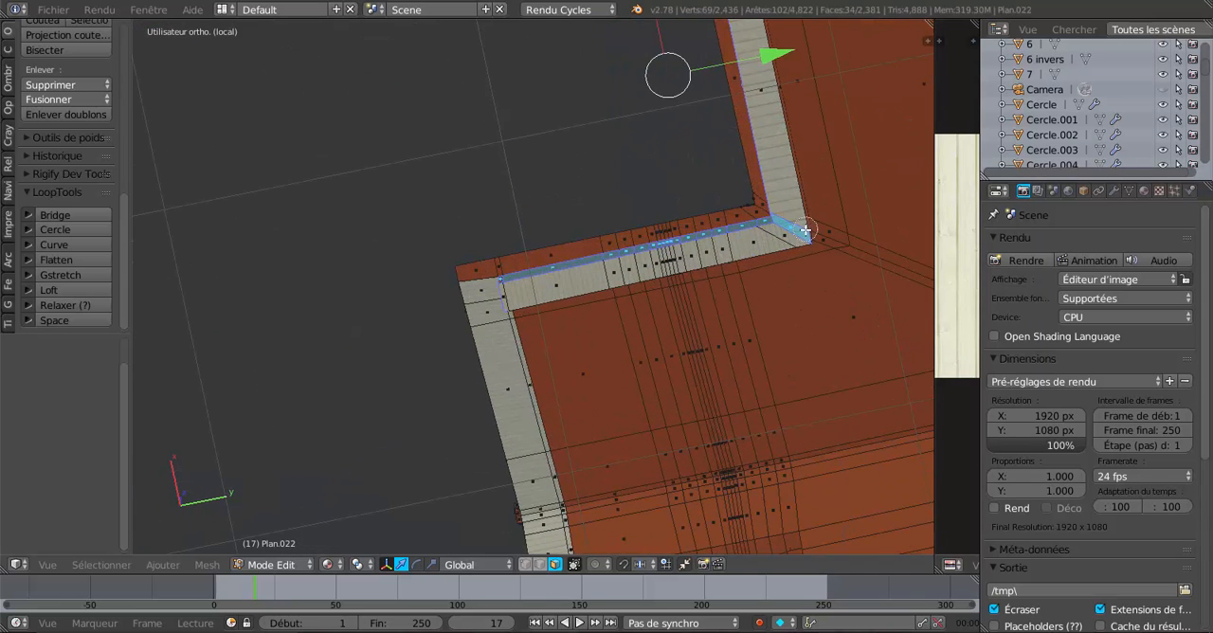
mouse_move(804, 230)
middle_mouse_down()
mouse_move(745, 233)
mouse_move(633, 269)
mouse_move(723, 331)
mouse_move(744, 394)
middle_mouse_up()
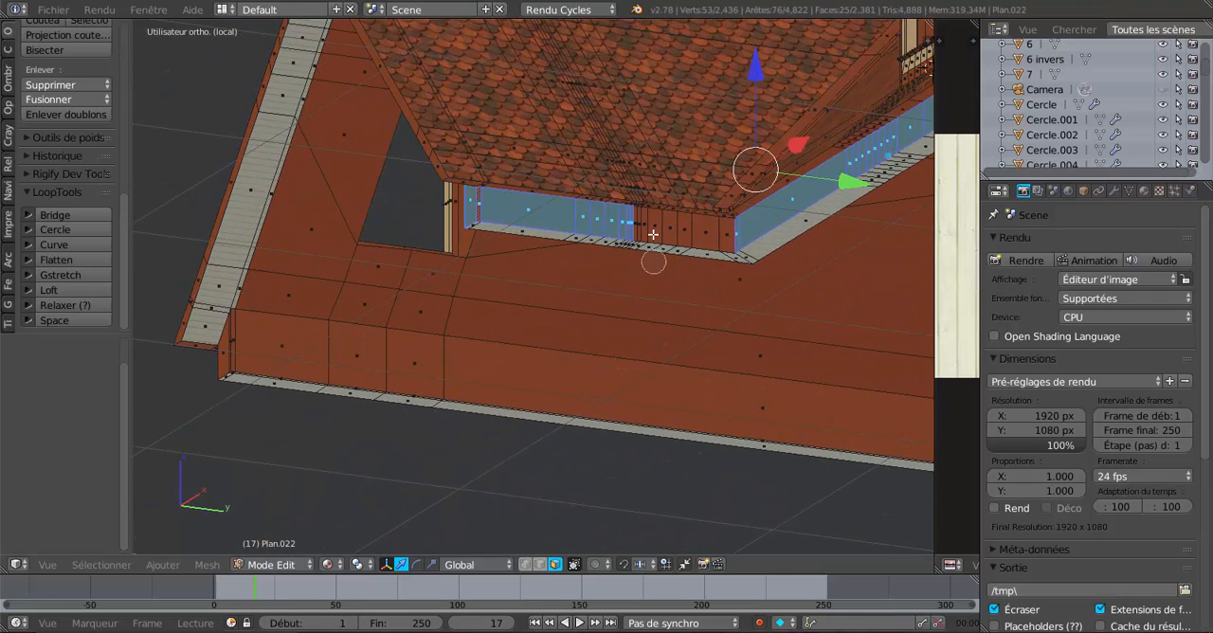
Circle-select the missing outer fascia faces beside the inner corner to complete both outward-facing runs.
key("c")
left_click_drag(635, 227, 731, 233)
middle_click_drag(731, 232, 632, 326)
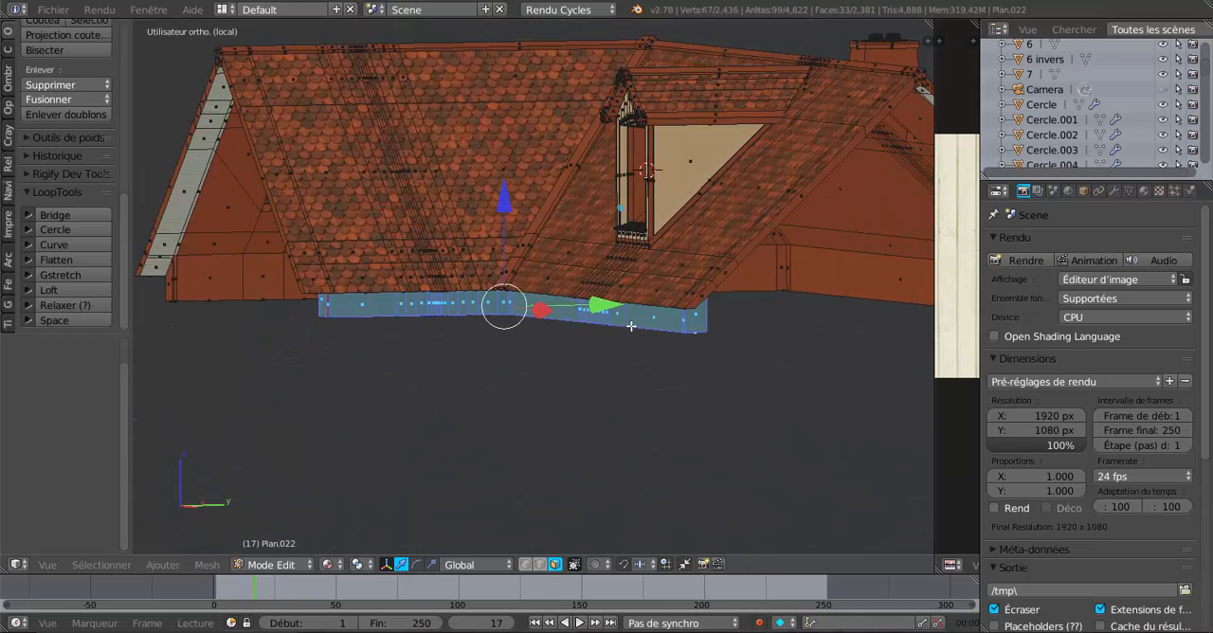
middle_click_drag(840, 381, 809, 376)
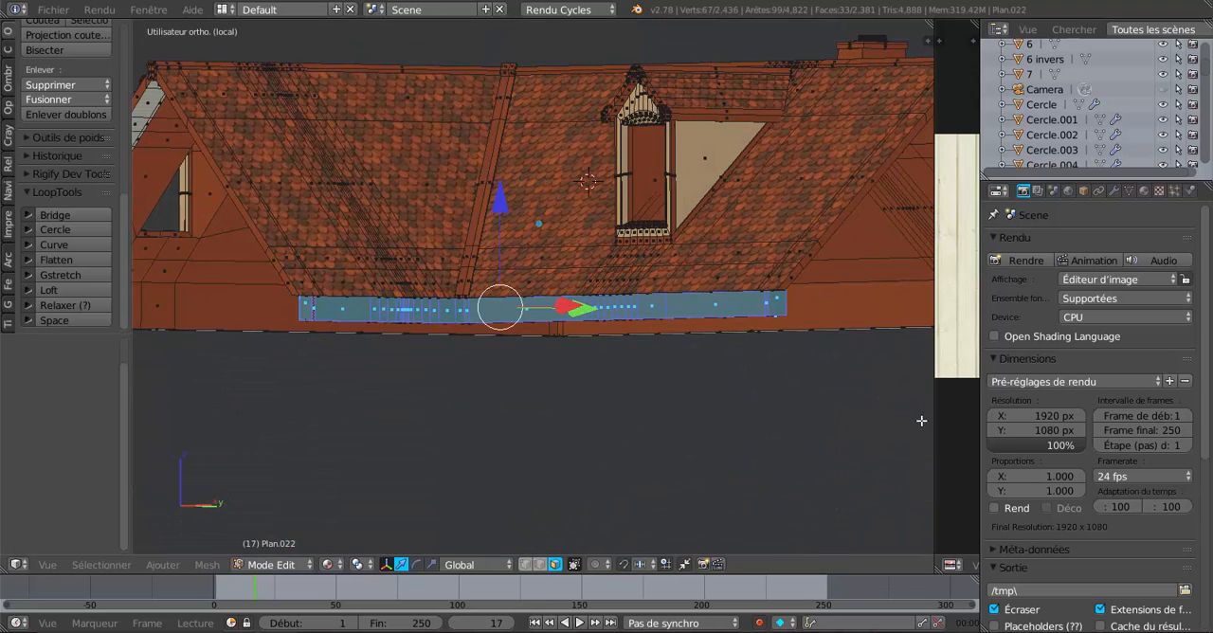
Widen the image editor on both sides so the whole plank texture shows beside the 3D viewport.
left_click_drag(934, 417, 704, 415)
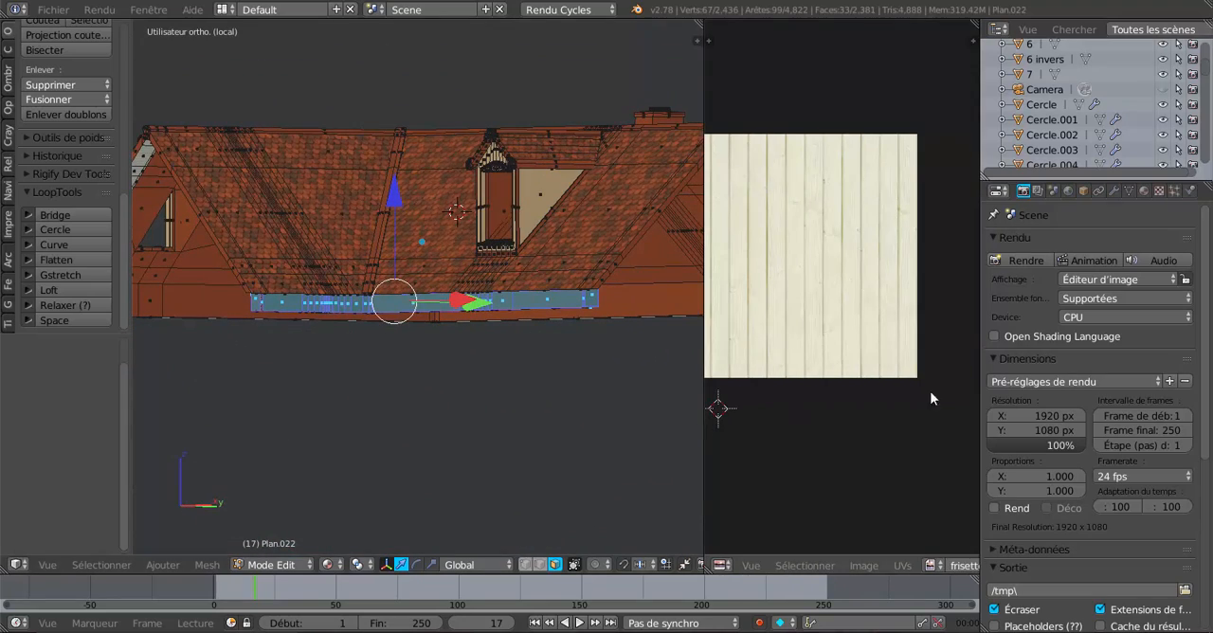
left_click_drag(978, 363, 1086, 361)
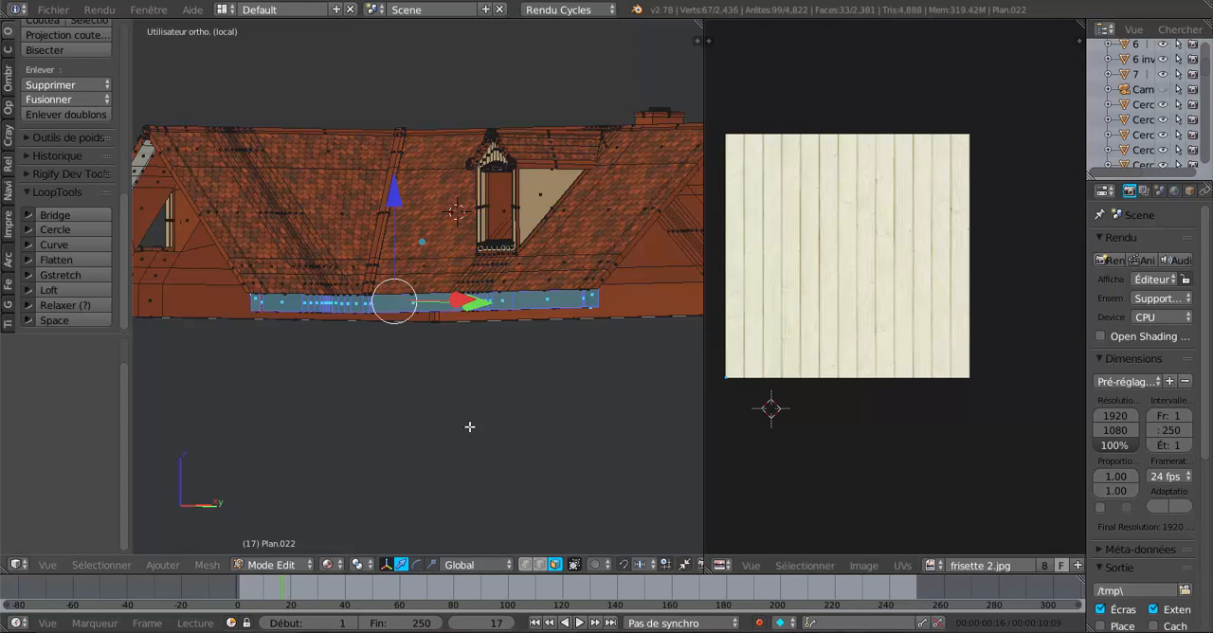
scroll(471, 344, "up", 4)
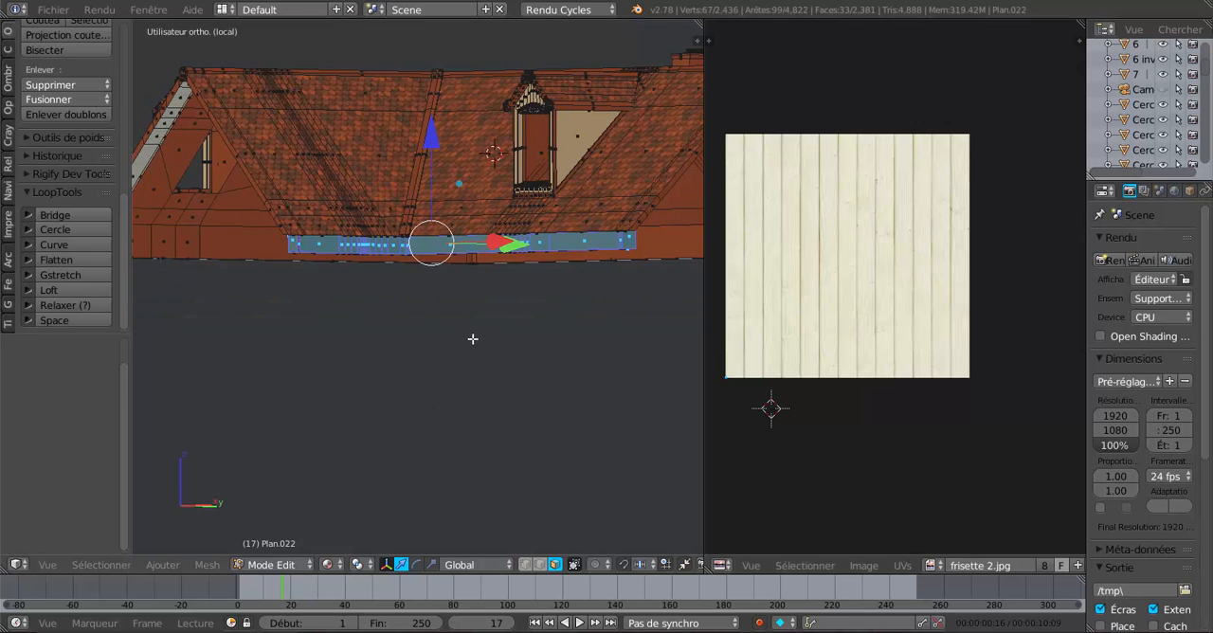
Circle-deselect the gable-side fascia run and its end face, leaving only the run beneath the dormer selected.
middle_click_drag(456, 387, 461, 411)
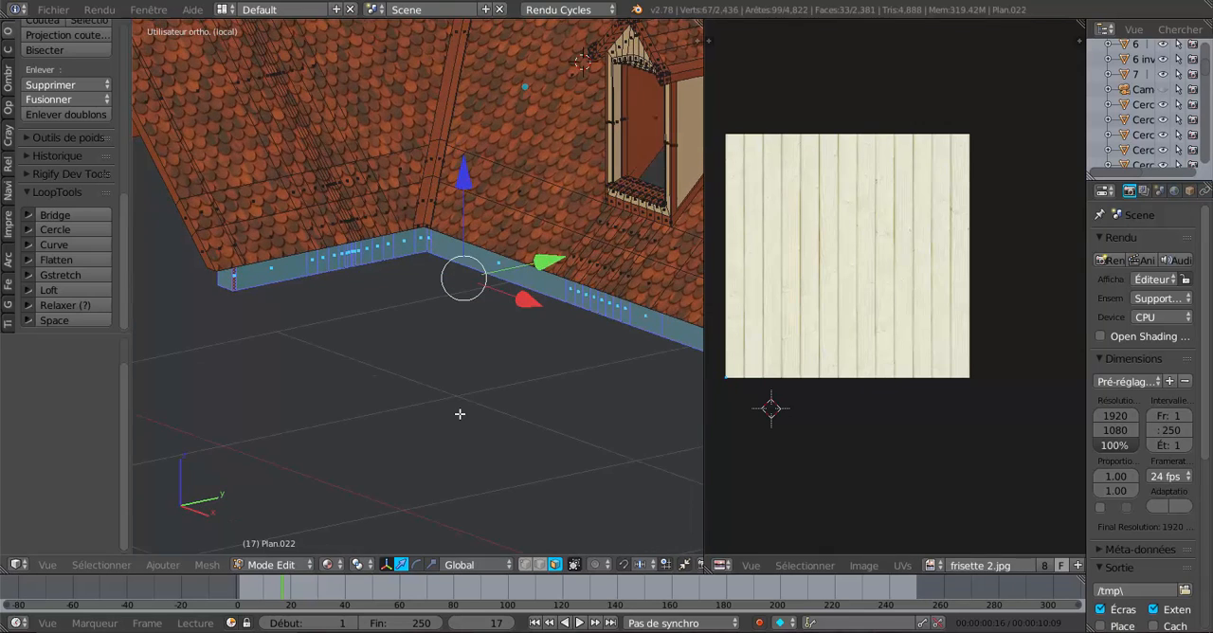
middle_click_drag(441, 351, 429, 317)
key("c")
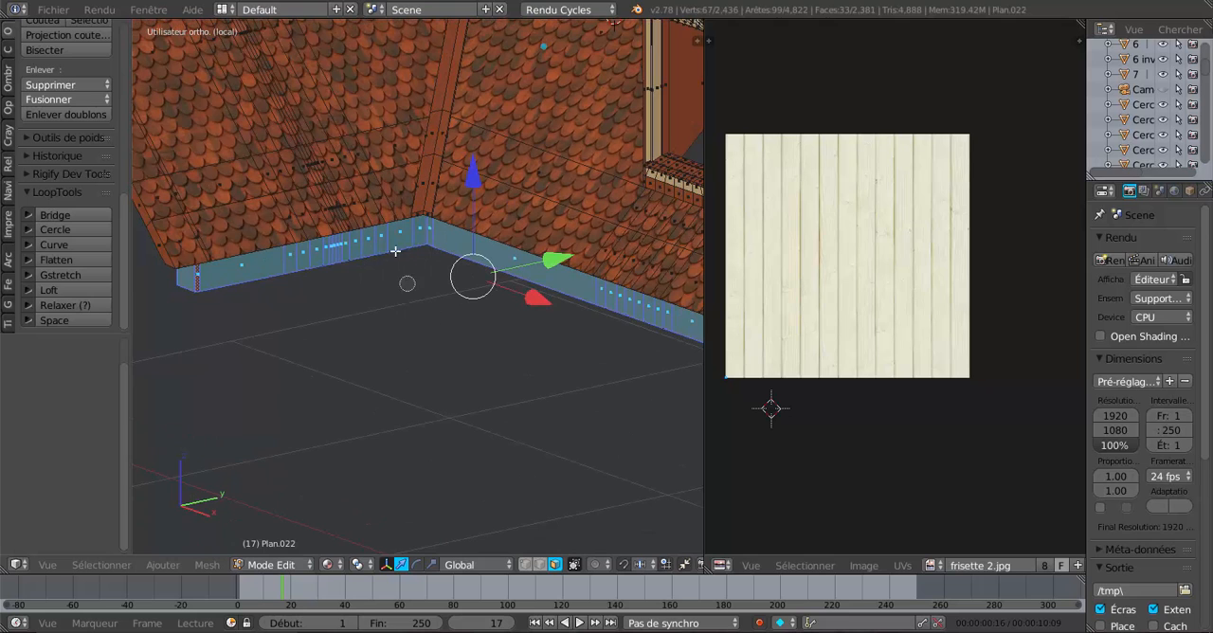
middle_click_drag(411, 231, 187, 276)
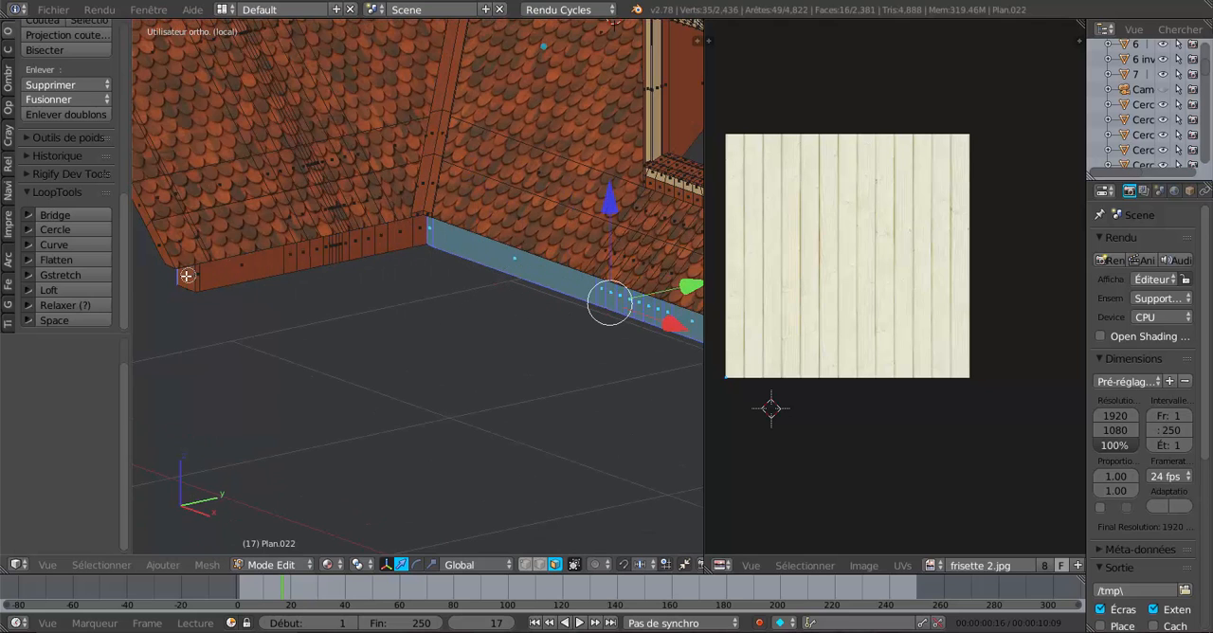
key("Escape")
mouse_move(387, 341)
middle_mouse_down()
mouse_move(494, 334)
mouse_move(369, 349)
middle_mouse_up()
key("c")
middle_click(278, 303)
middle_click_drag(461, 349, 337, 344)
Show the selected fascia in front view and widen the properties editor with the roof's material settings displayed.
key("KP_1")
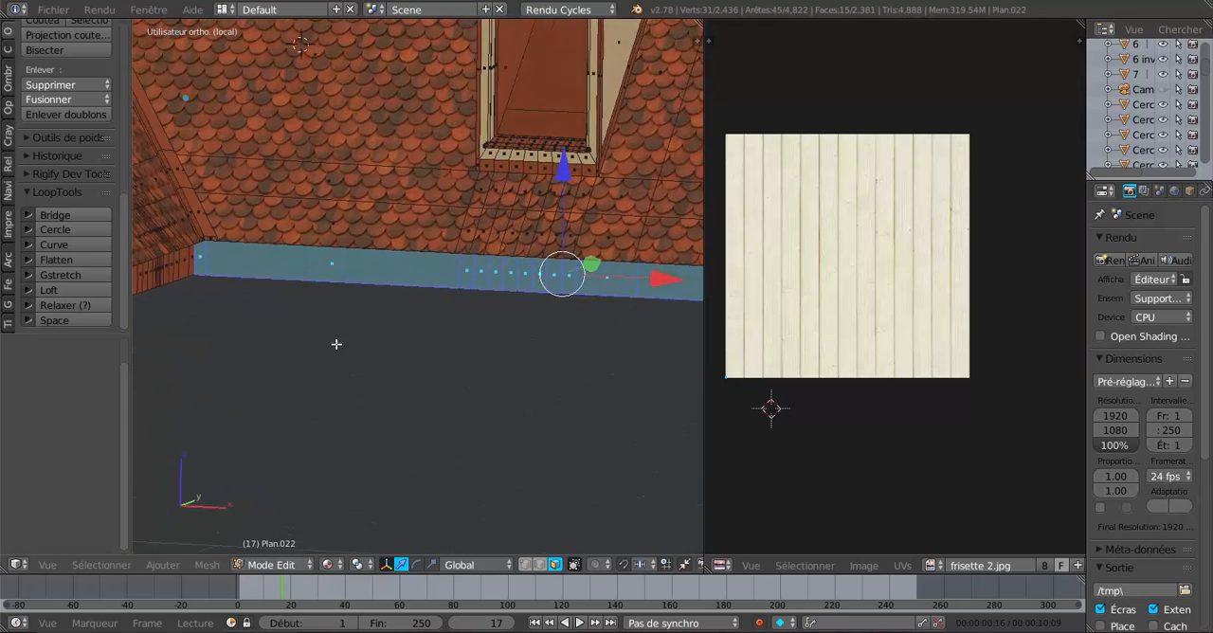
scroll(336, 344, "up", 1)
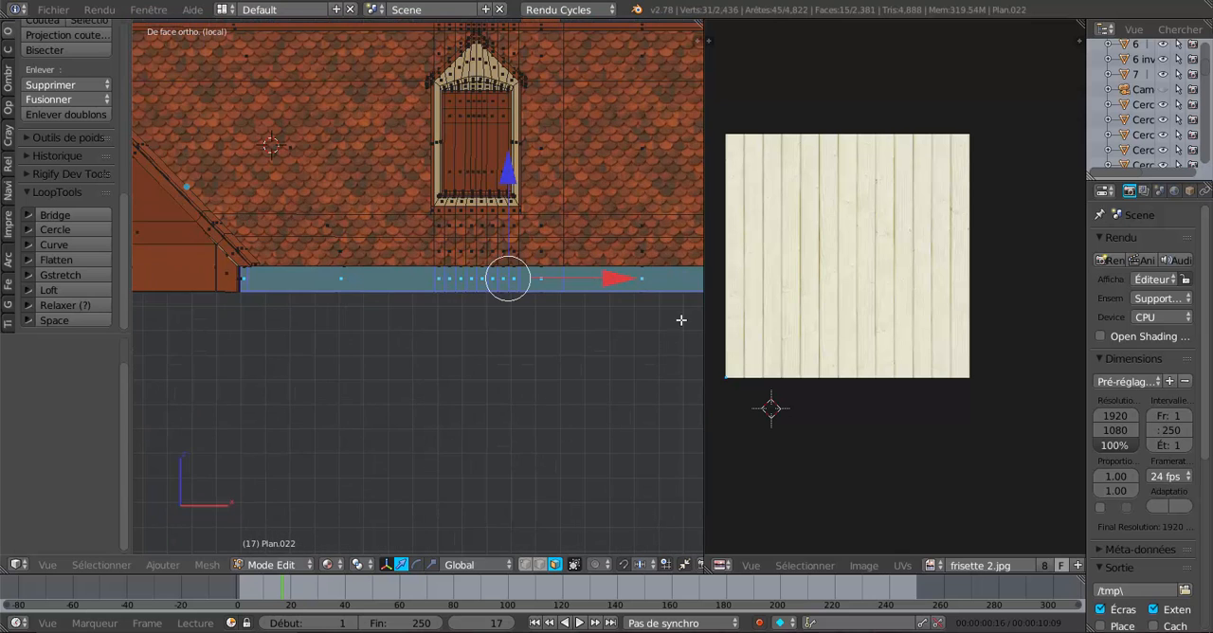
scroll(560, 349, "down", 1)
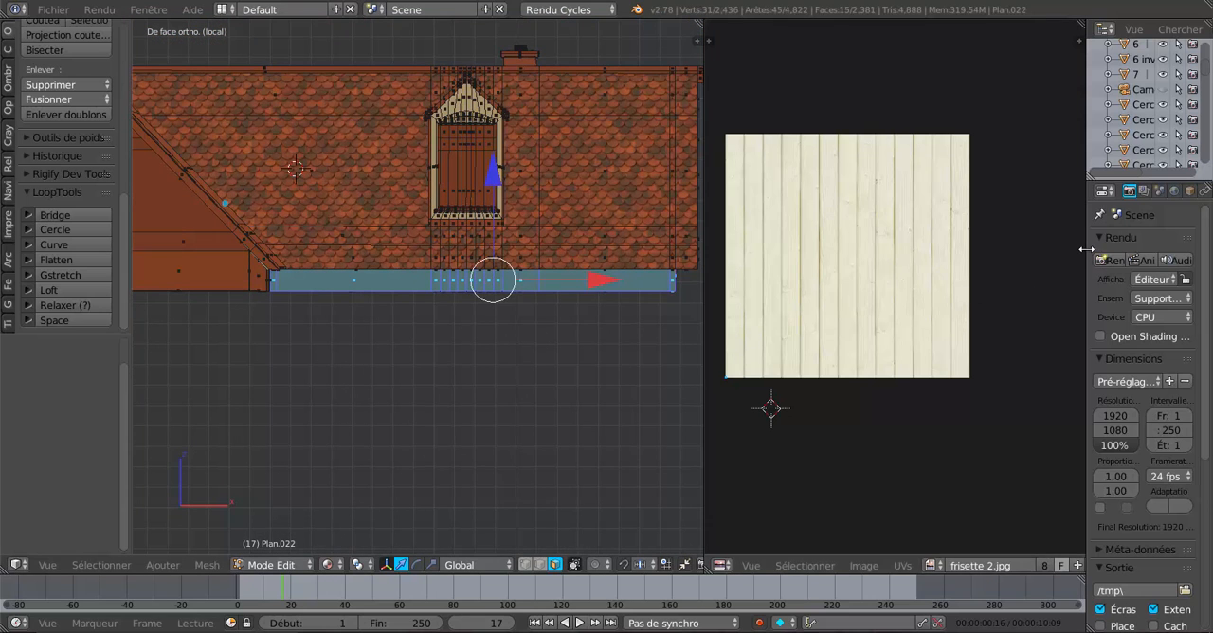
left_click_drag(1086, 249, 965, 250)
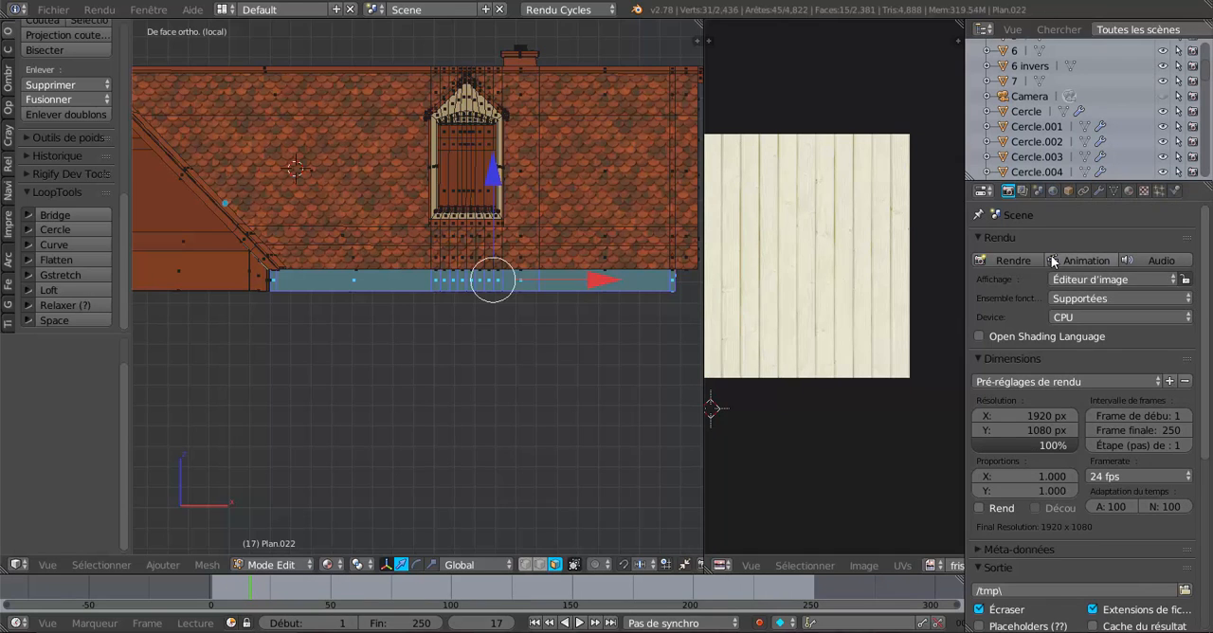
left_click(1128, 191)
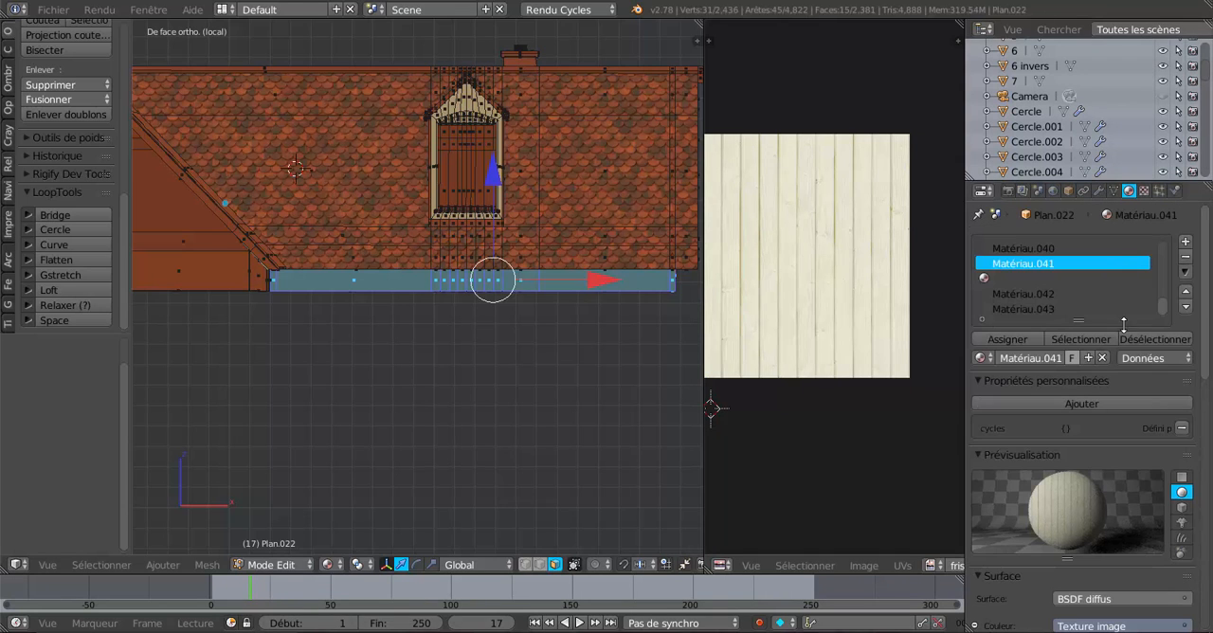
Assign the plank material Matériau.041 to the selected fascia faces beneath the dormer.
scroll(1118, 336, "down", 2)
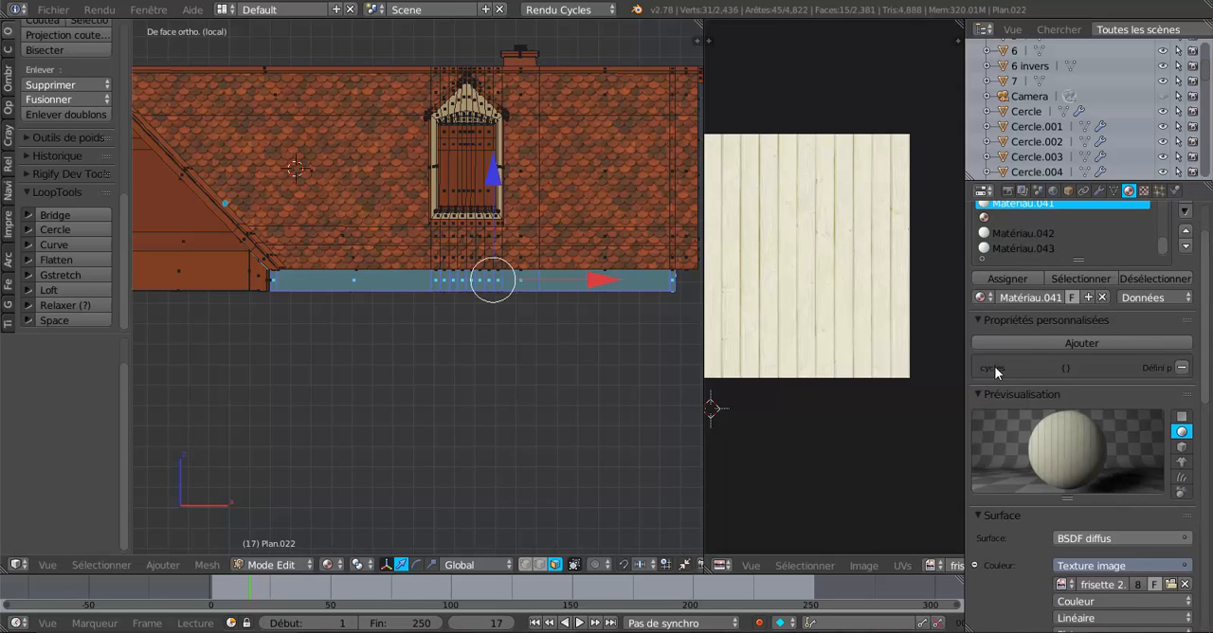
scroll(566, 355, "up", 2)
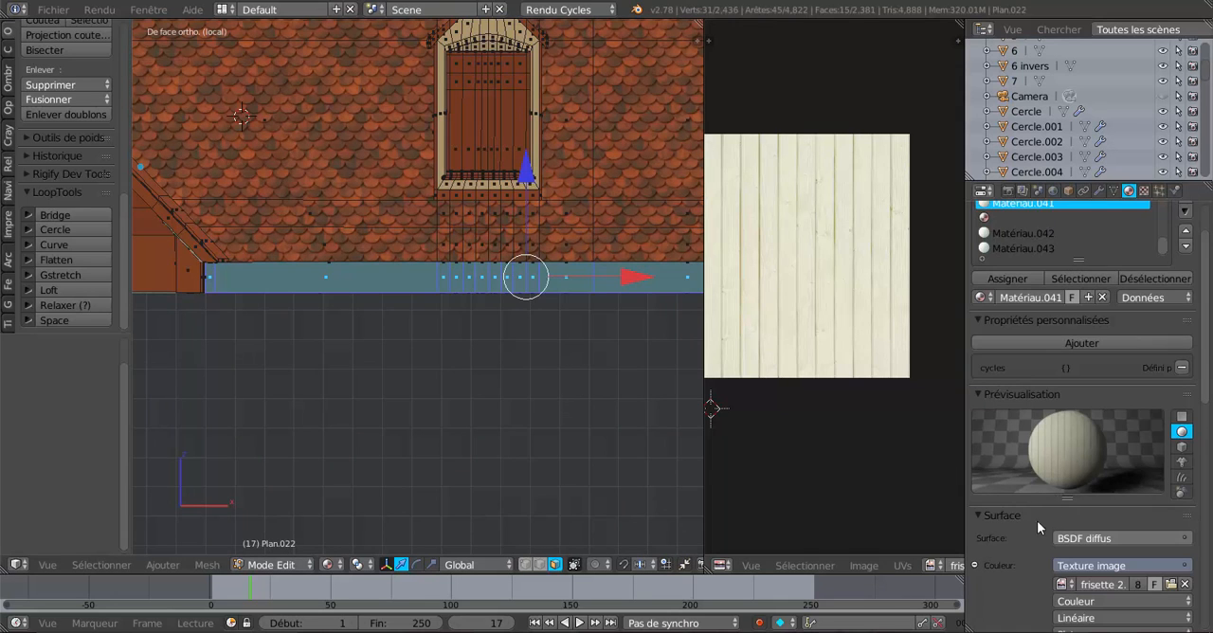
scroll(1037, 528, "down", 2)
scroll(519, 360, "down", 3)
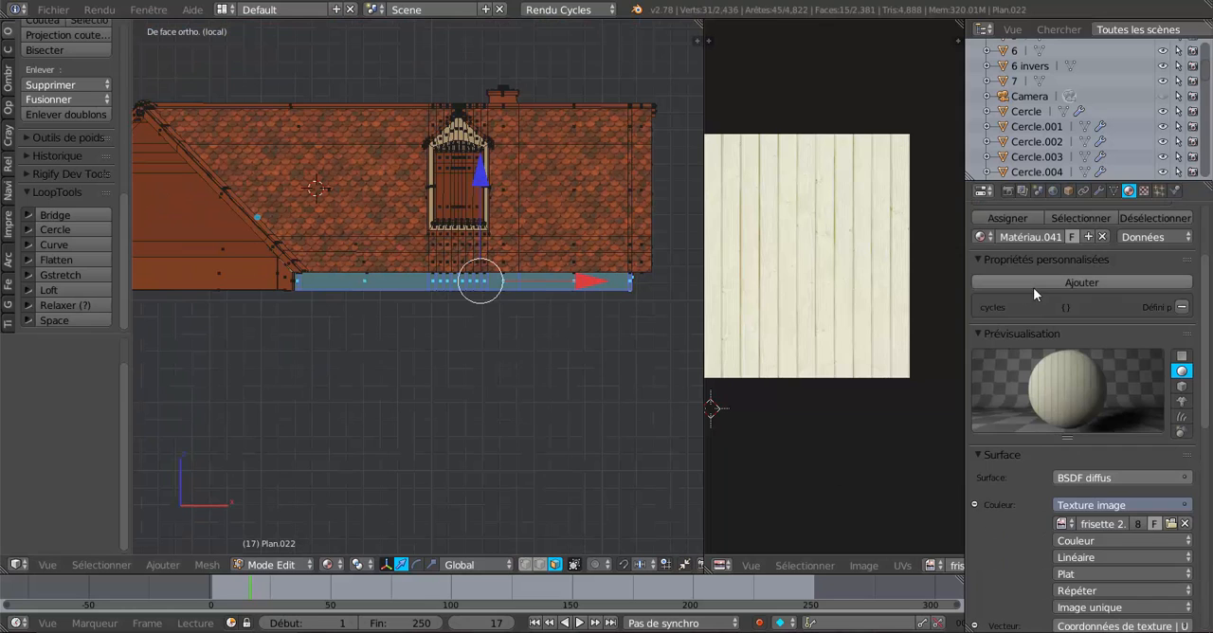
scroll(1028, 294, "up", 3)
left_click(1016, 307)
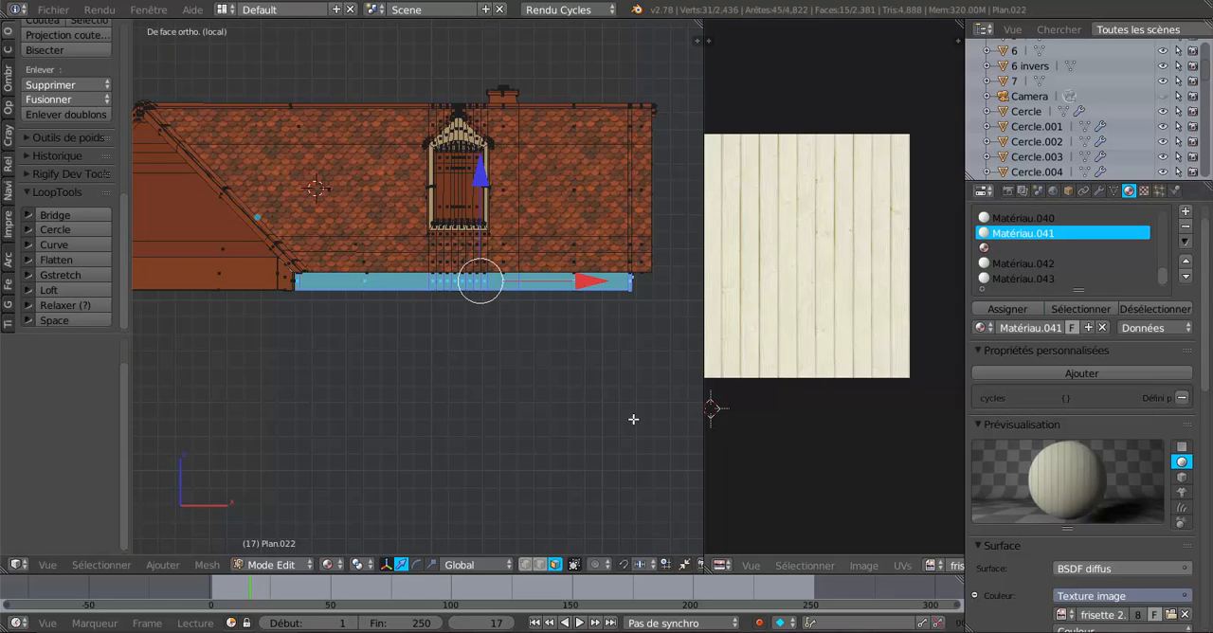
Set the viewport shading to Texture and return to a front view of the whole selected fascia.
scroll(514, 398, "up", 3)
scroll(457, 283, "up", 3)
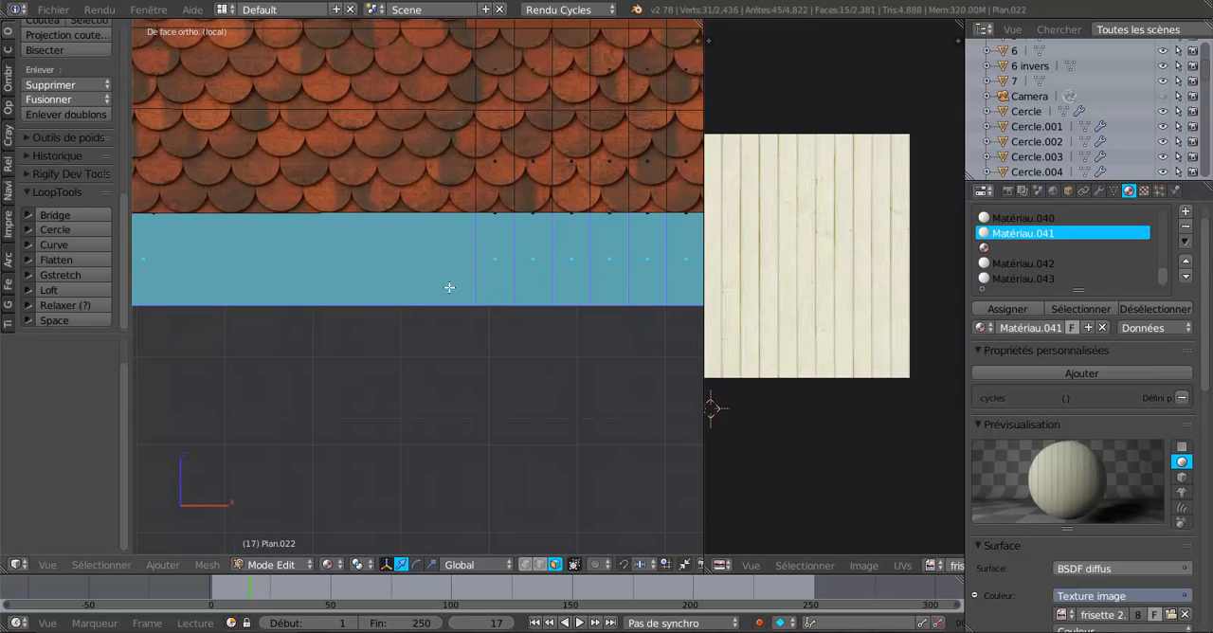
left_click(325, 565)
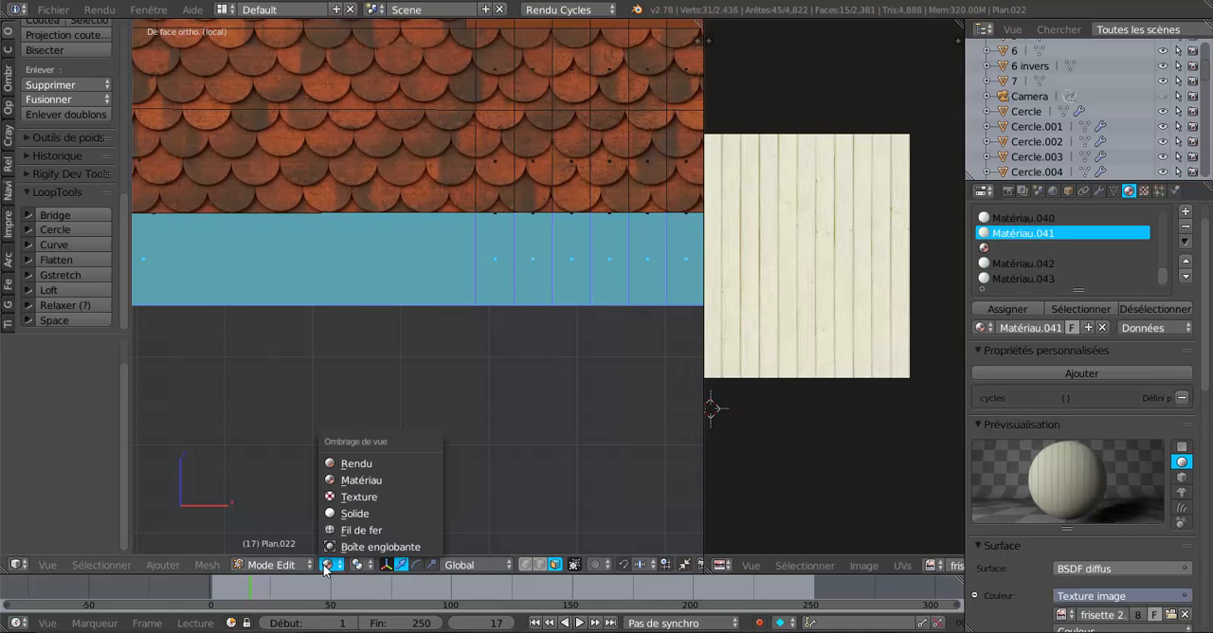
left_click(353, 497)
scroll(393, 468, "down", 5)
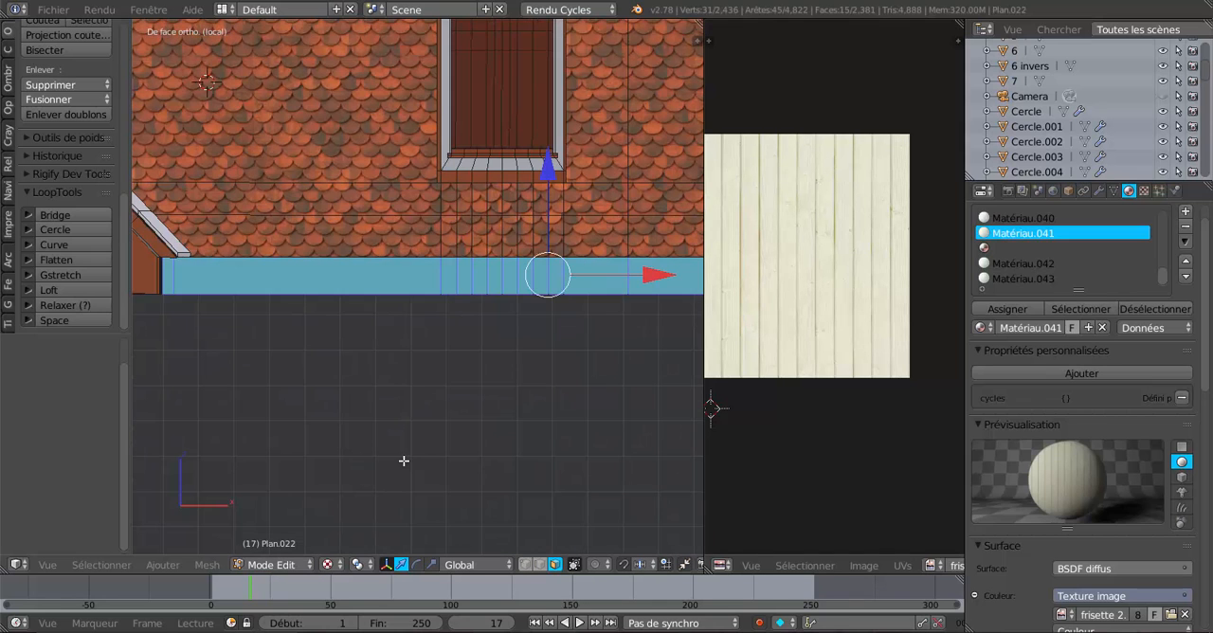
middle_click_drag(403, 461, 373, 459)
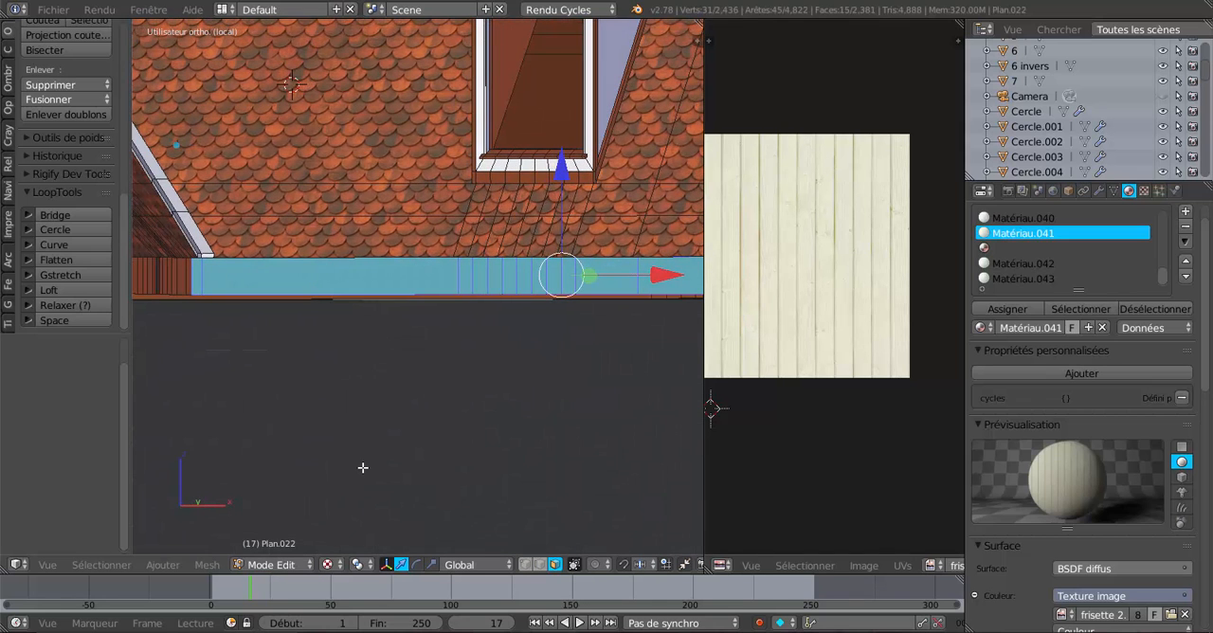
key("KP_1")
scroll(363, 468, "down", 3)
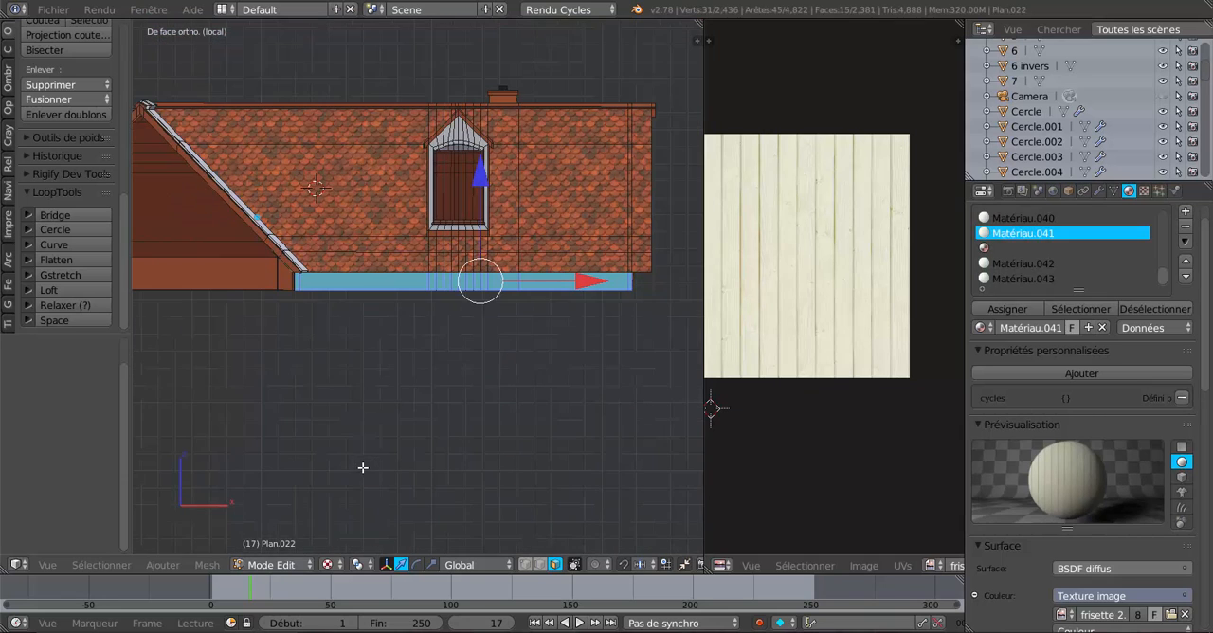
Try to map the selected fascia faces onto the plank image with the standard UV unwrap (Déplier).
left_click(206, 565)
mouse_move(232, 445)
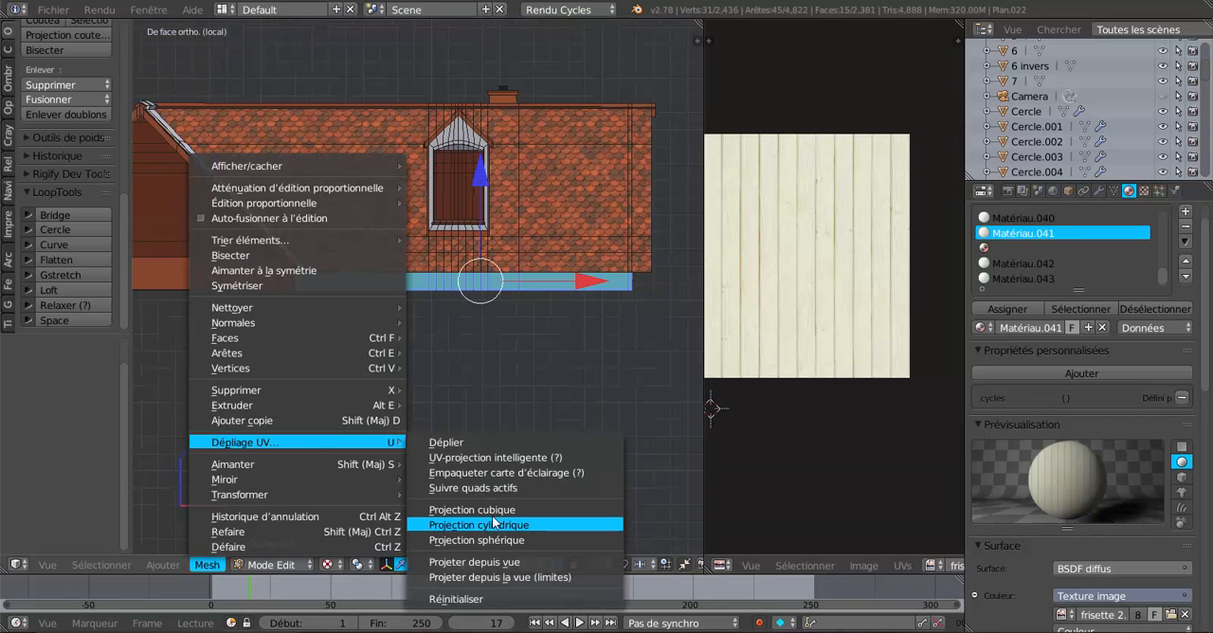
left_click(458, 441)
scroll(818, 391, "down", 2)
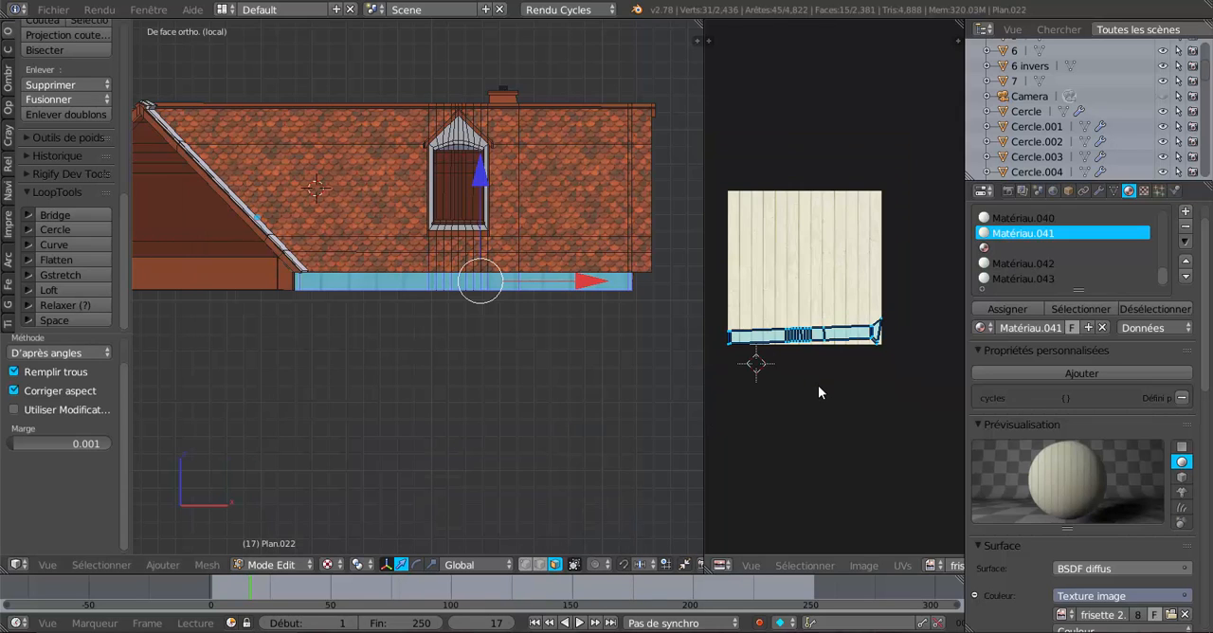
left_click(209, 565)
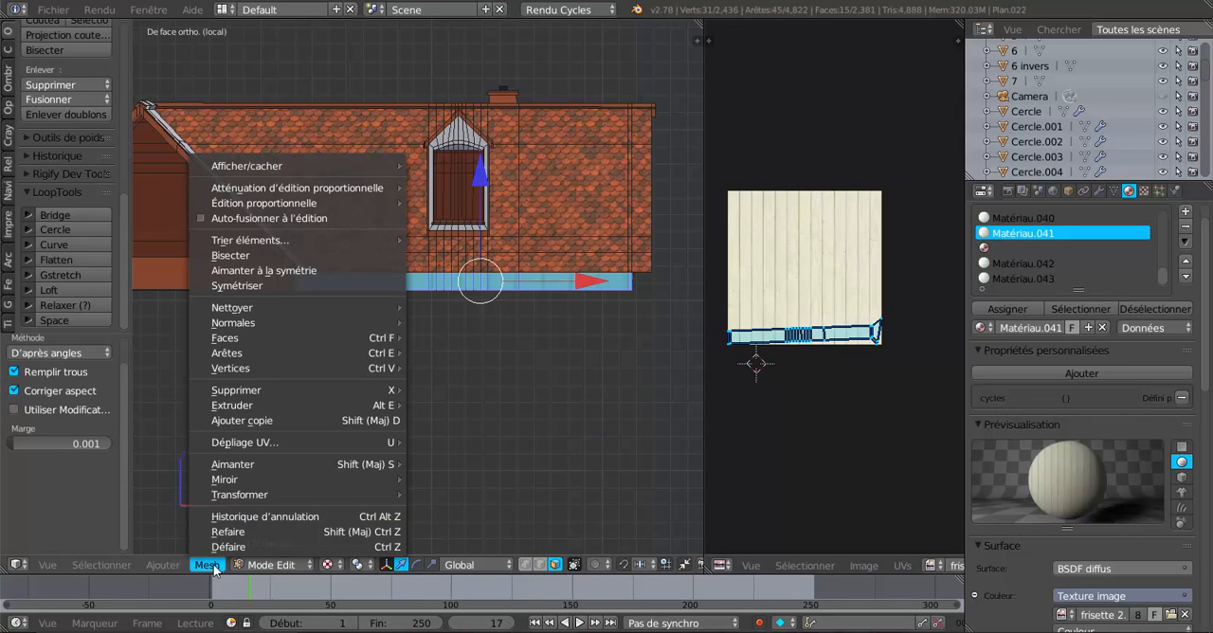
left_click(455, 442)
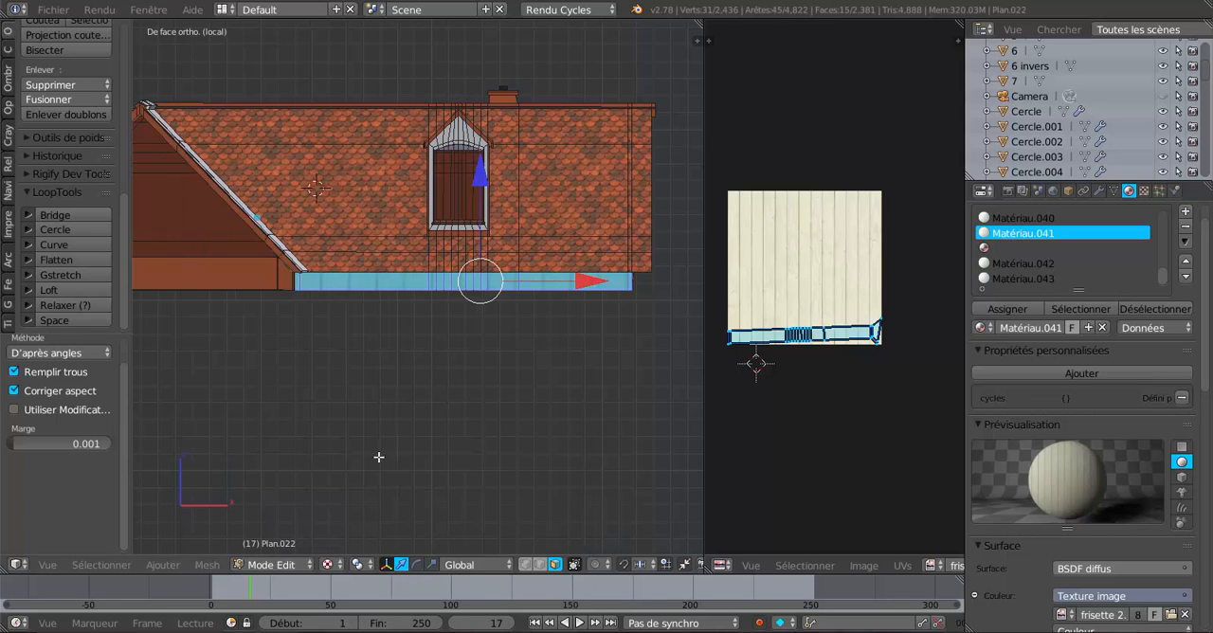
Project the selected fascia's UVs from the front view and check the plank mapping on the faces up close.
left_click(207, 565)
mouse_move(303, 441)
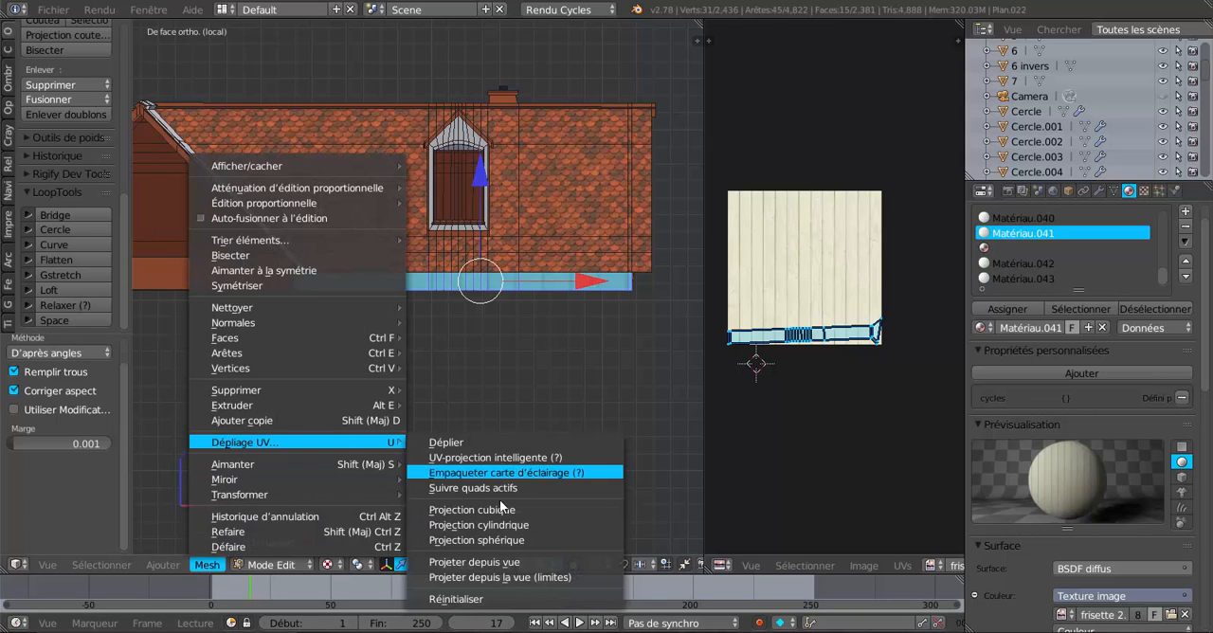
left_click(494, 561)
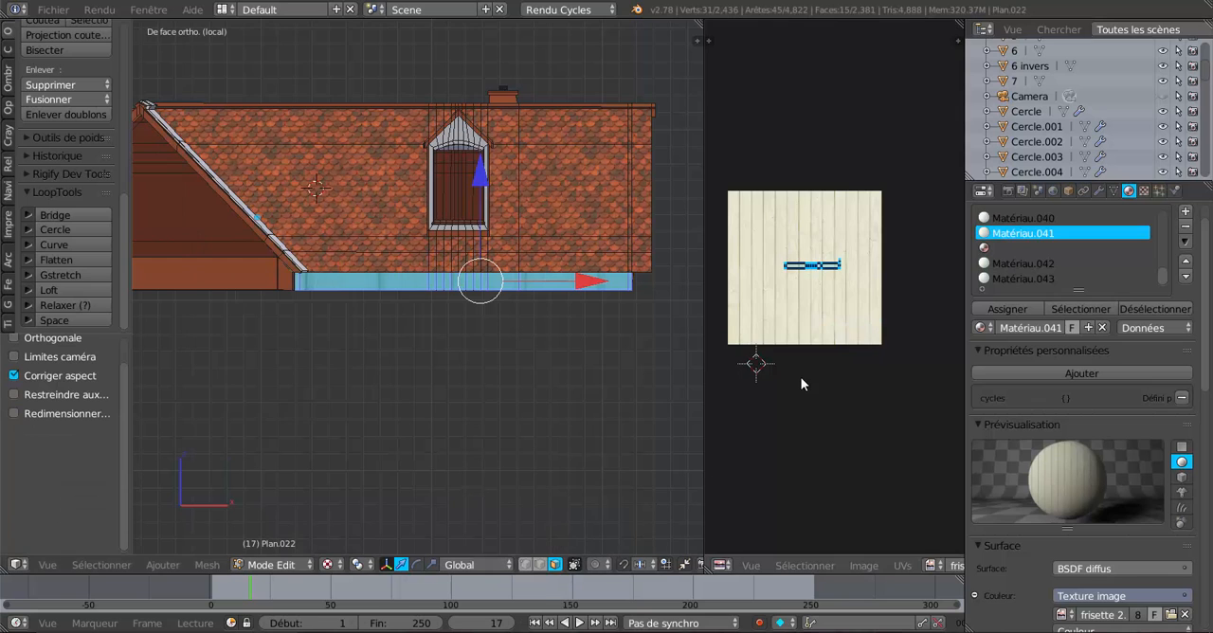
scroll(801, 376, "up", 5)
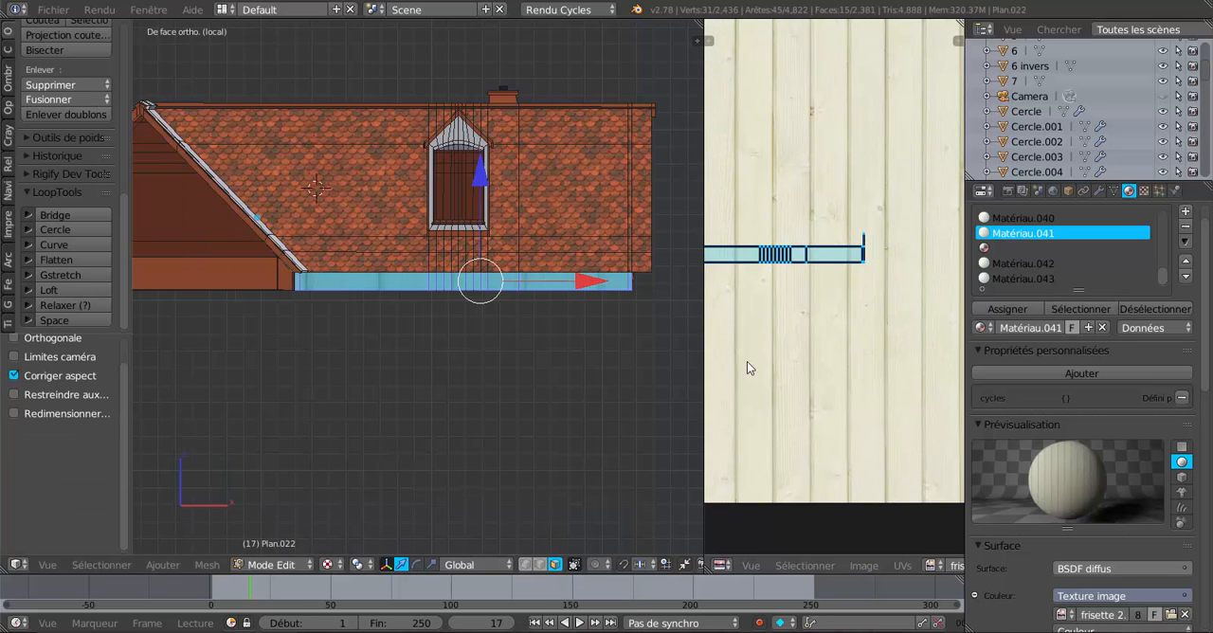
scroll(522, 332, "up", 6)
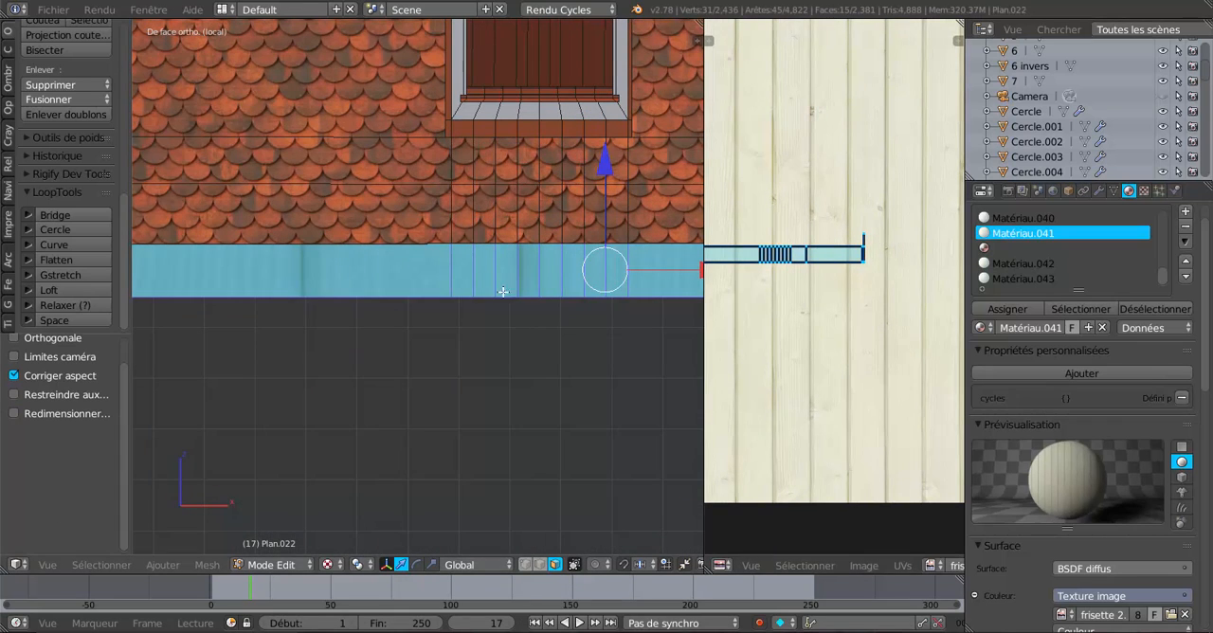
scroll(891, 413, "down", 2)
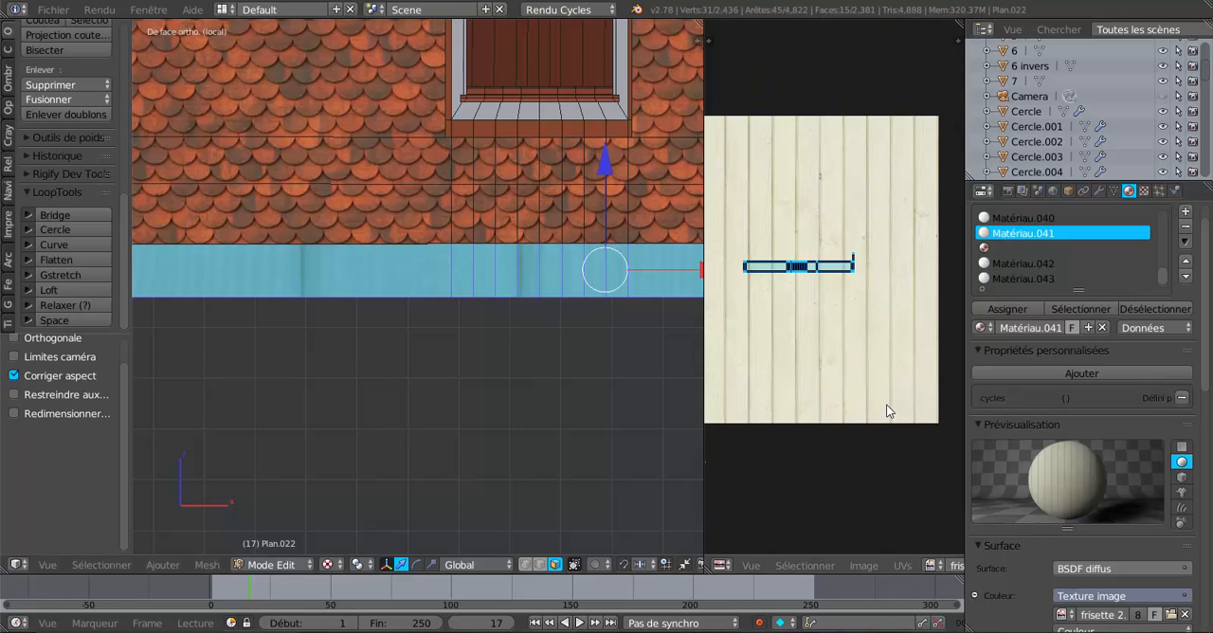
Rotate the fascia's UV island by 90° and shift it -0.030 in X and 0.010 in Y to fit within a single plank.
type("r")
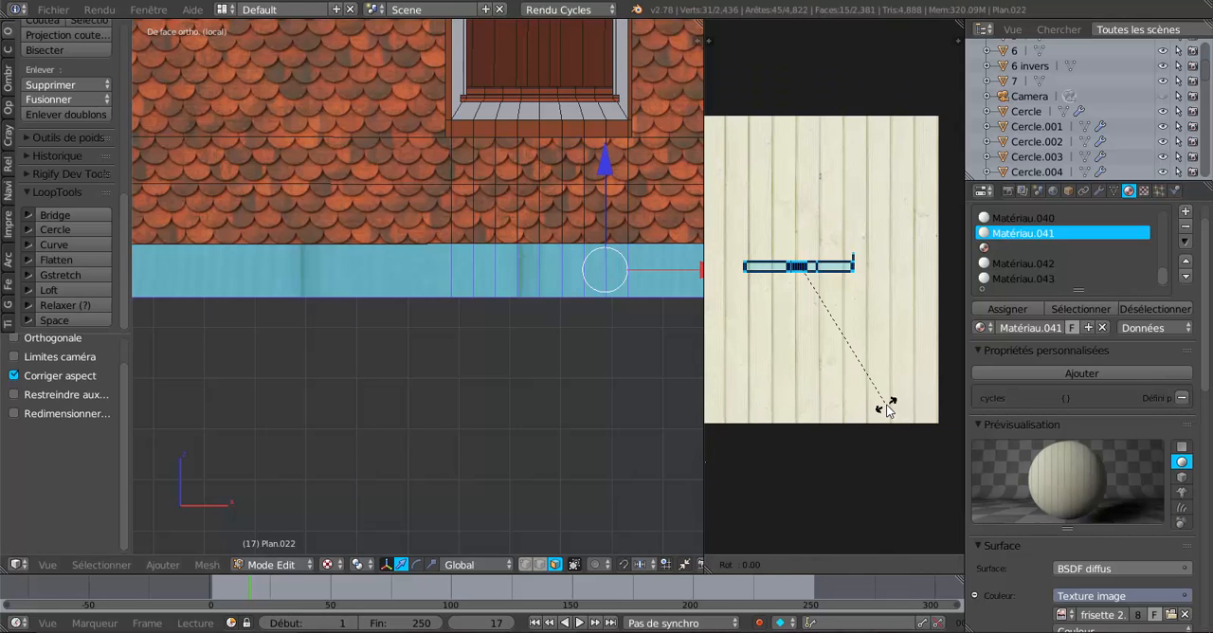
type("90")
key("Return")
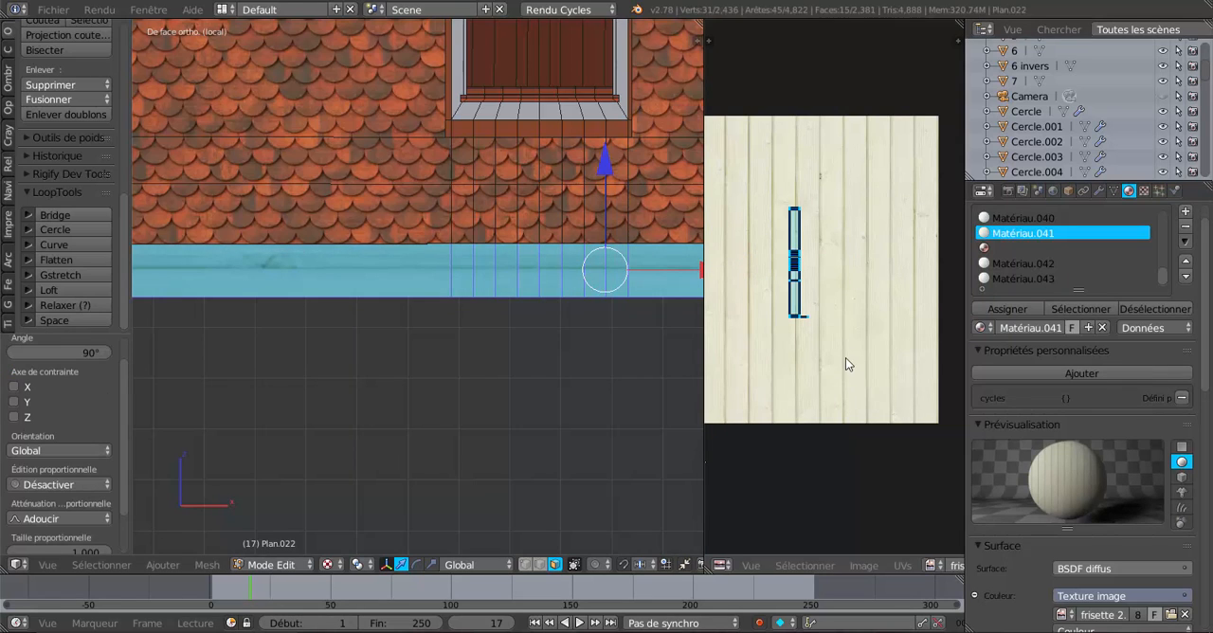
key("g")
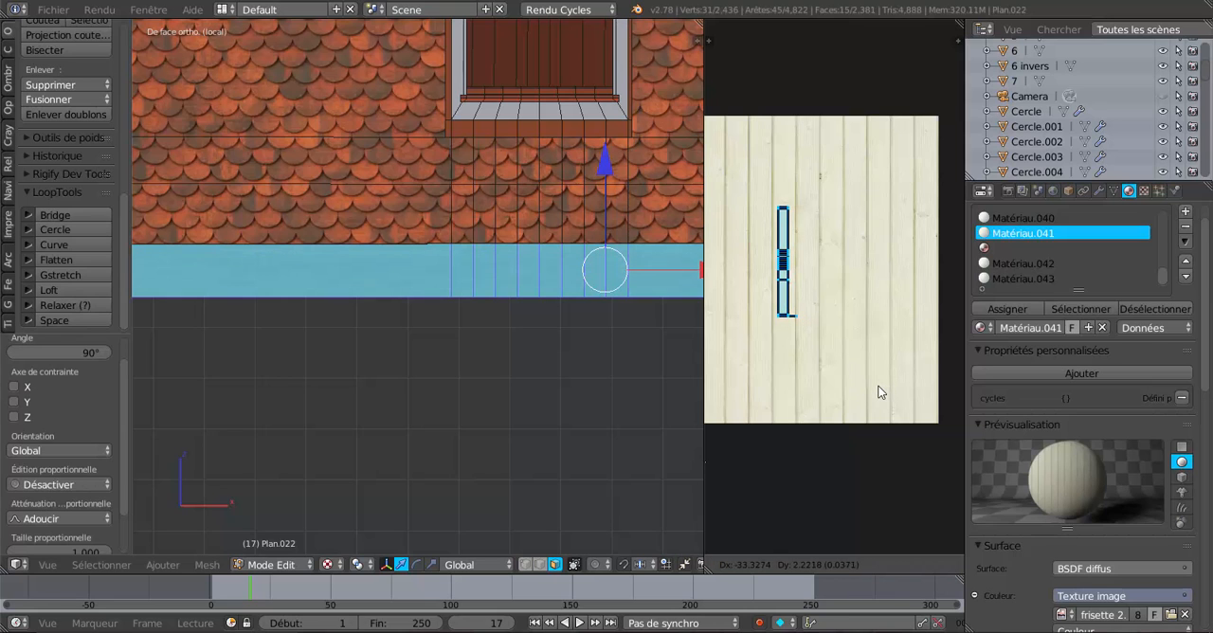
left_click(881, 384)
scroll(464, 379, "up", 2)
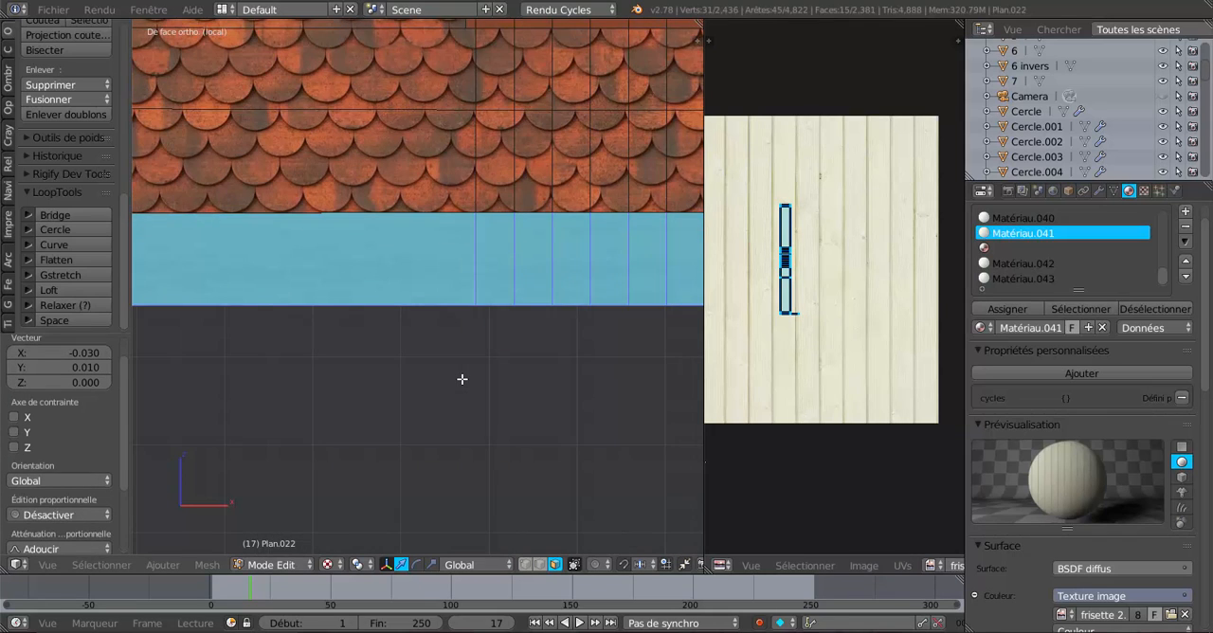
scroll(461, 380, "down", 1)
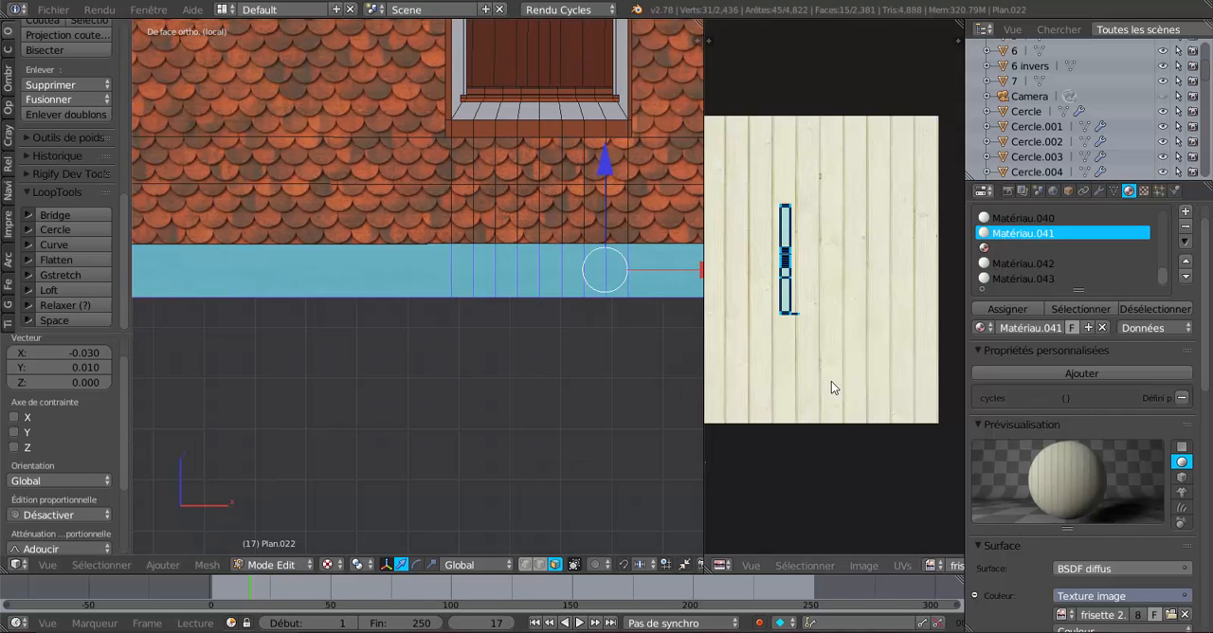
scroll(831, 381, "up", 2)
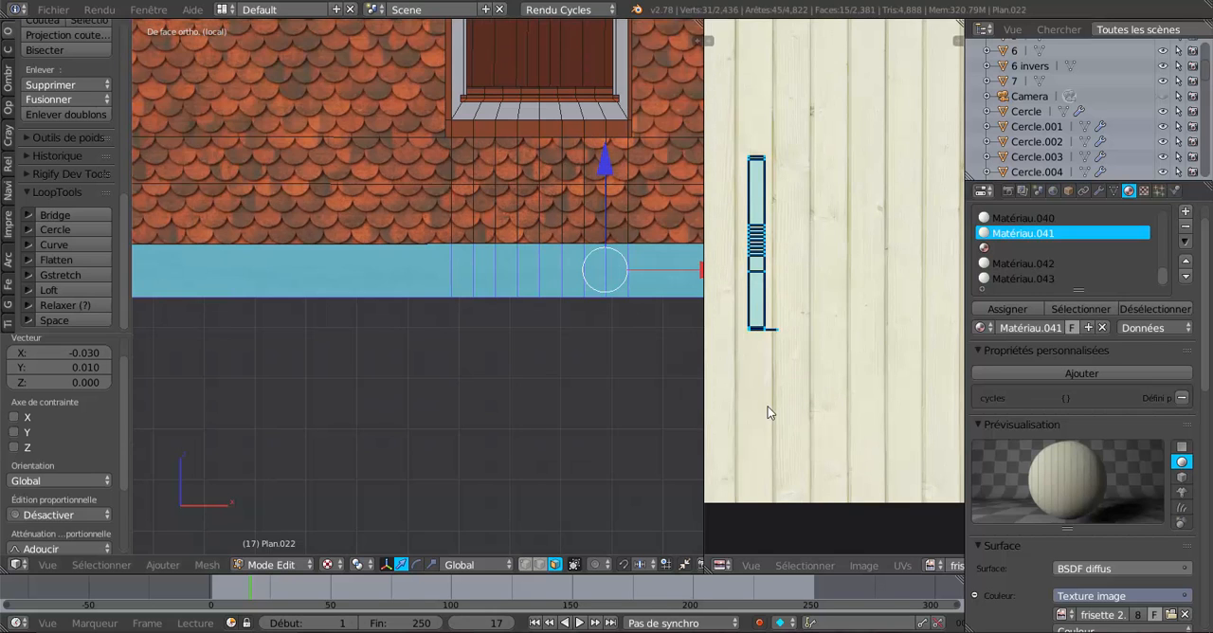
scroll(762, 408, "down", 4)
Remove the fascia's end faces from the selection, keeping only the long front faces beneath the dormer.
middle_click_drag(672, 401, 301, 417)
middle_click_drag(539, 373, 472, 354)
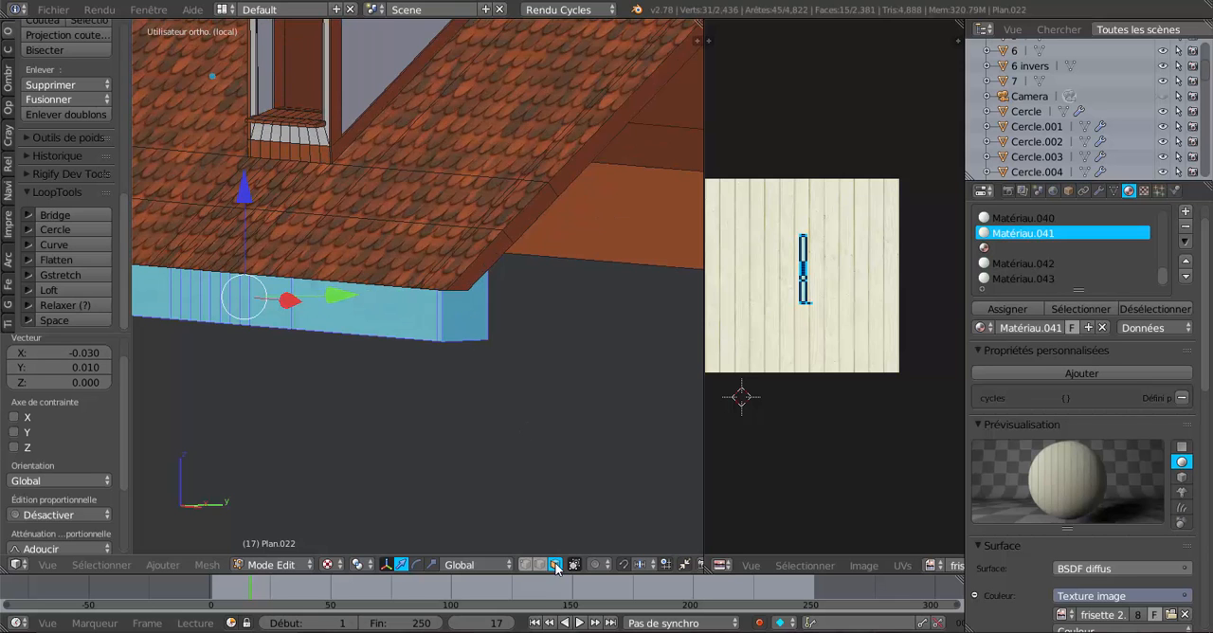
middle_click_drag(468, 353, 593, 388)
scroll(795, 379, "up", 5)
scroll(795, 379, "down", 3)
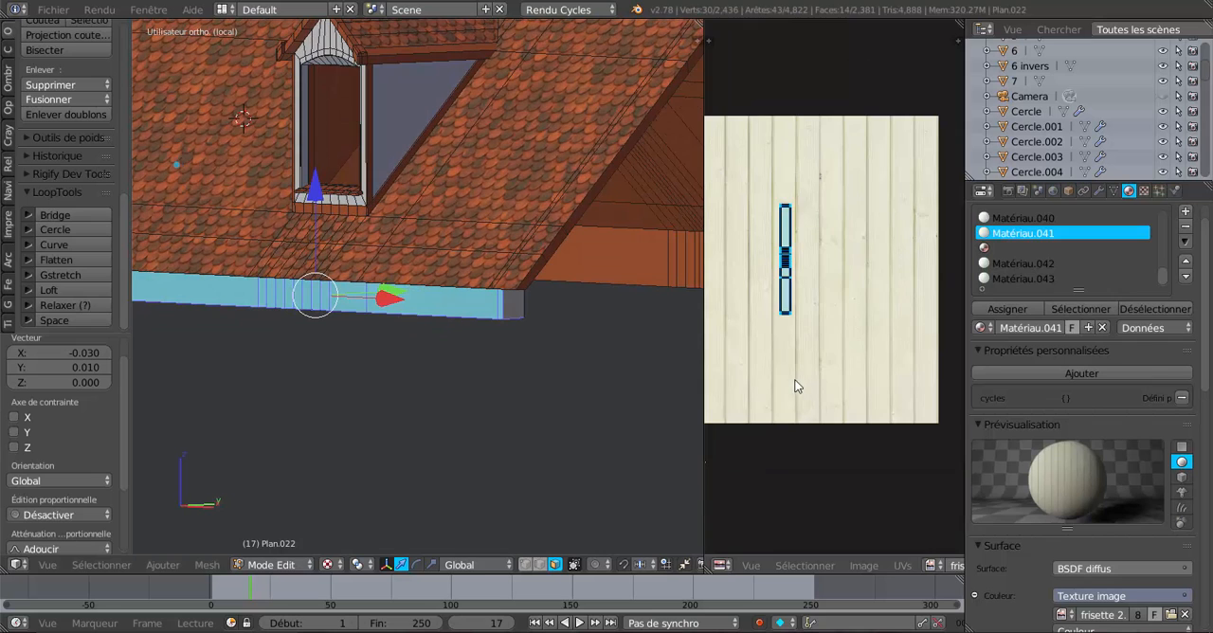
middle_click_drag(628, 397, 569, 226)
right_click(636, 136, "shift")
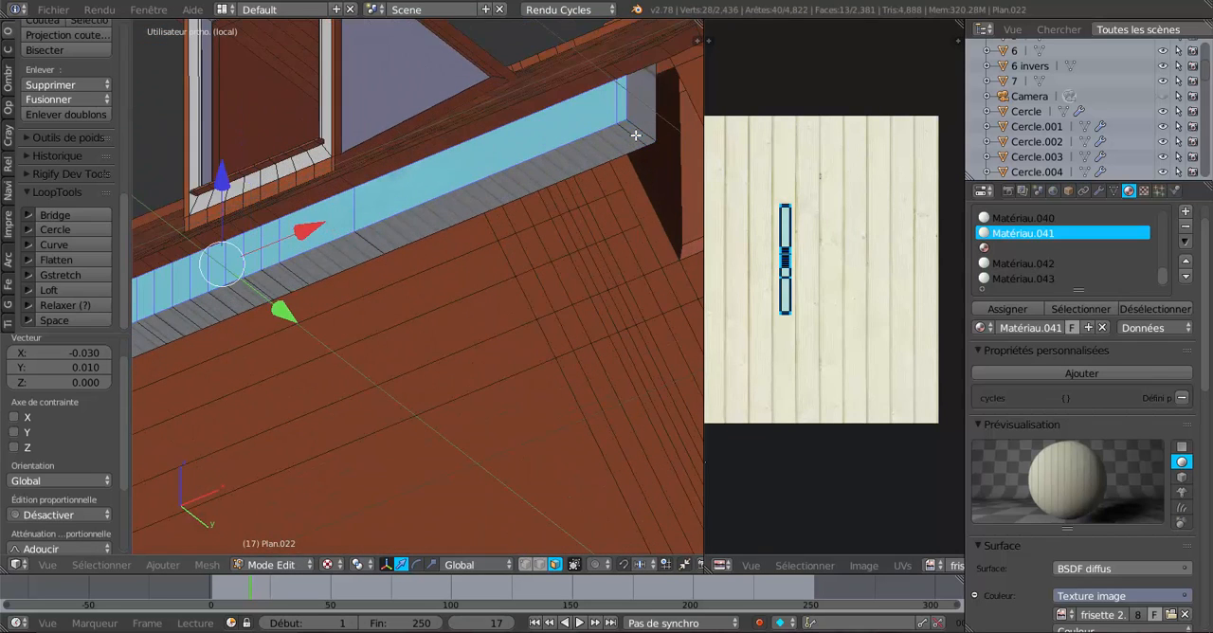
middle_click_drag(540, 263, 650, 414, "ctrl")
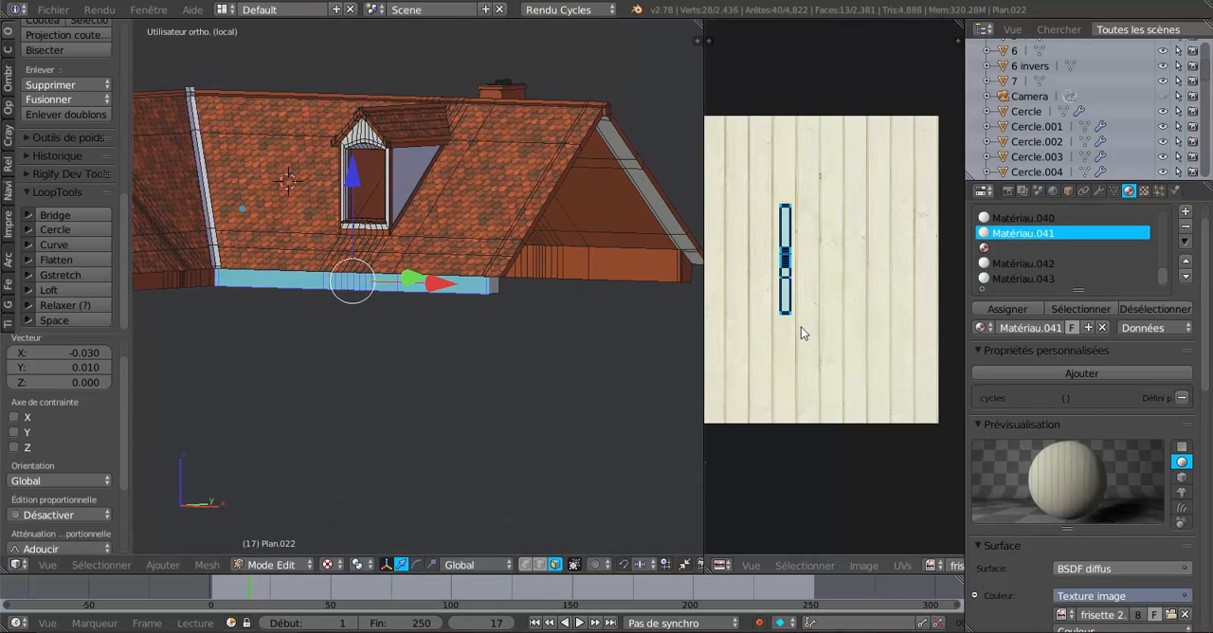
Scale the fascia's UV island by 1.003 along X and 1.902 along Y.
scroll(805, 368, "down", 2)
scroll(810, 370, "down", 1)
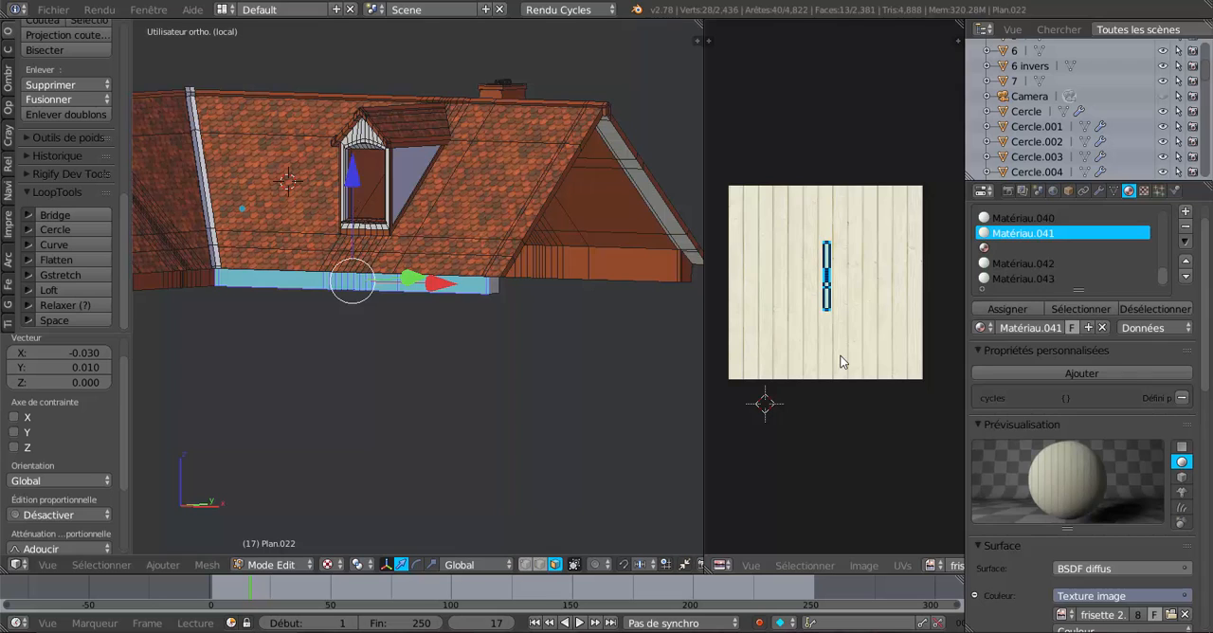
key("s")
key("x")
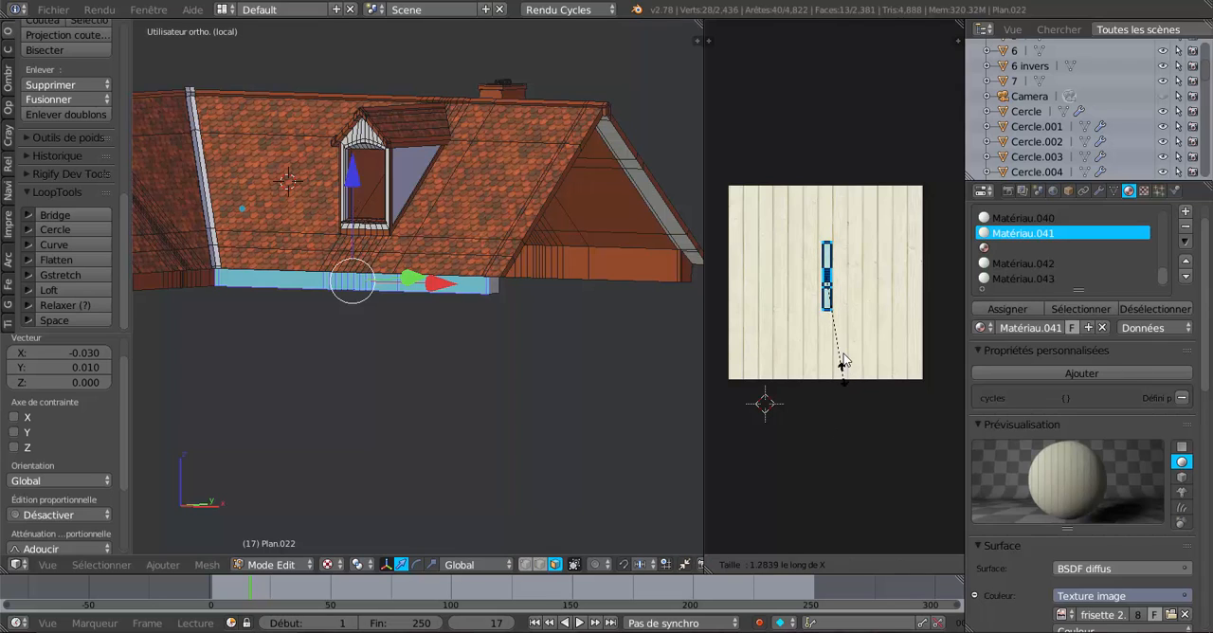
left_click(843, 361)
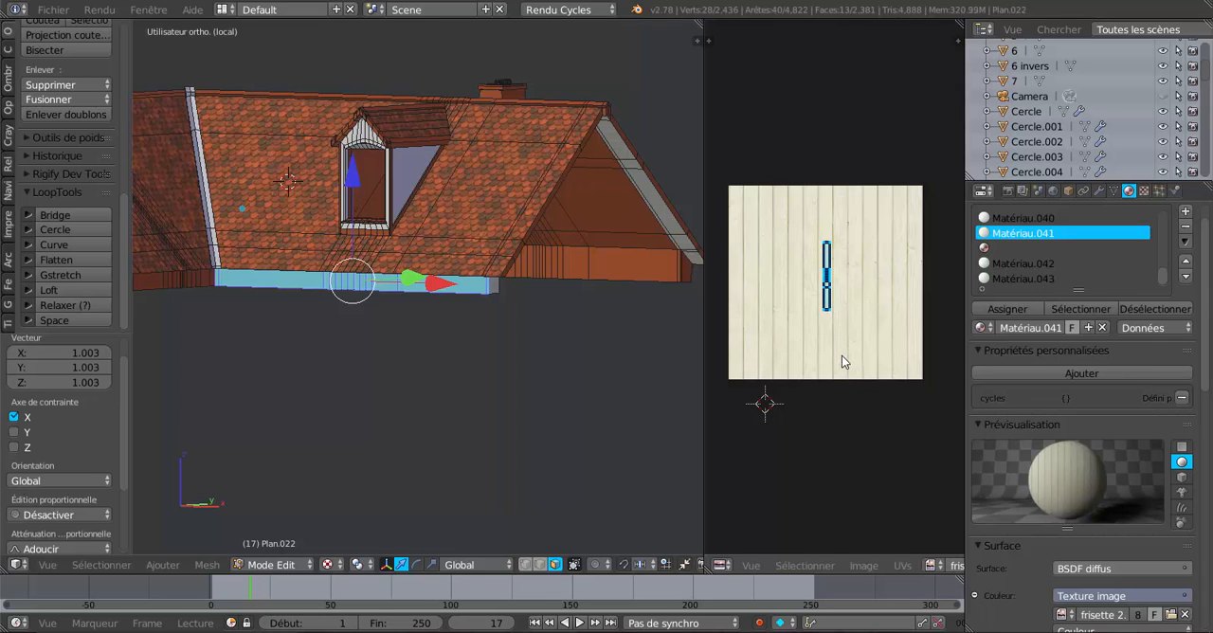
key("s")
key("y")
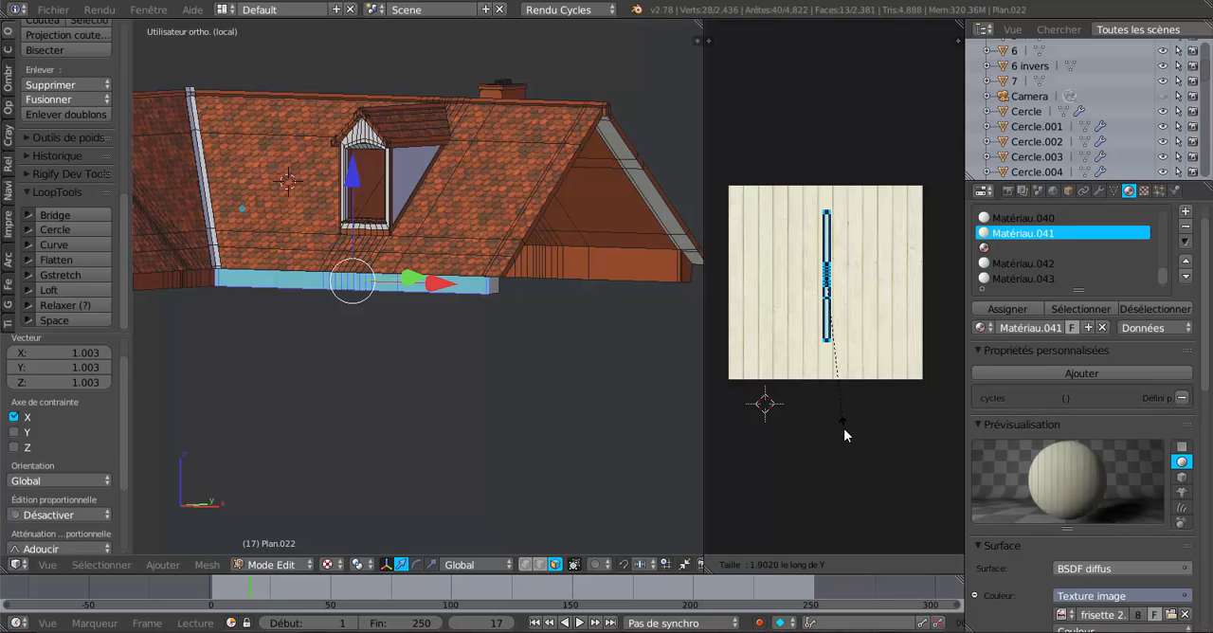
left_click(843, 428)
Set the viewport shading to Texture again and reassign Matériau.041 to the selected fascia faces.
scroll(480, 414, "up", 5)
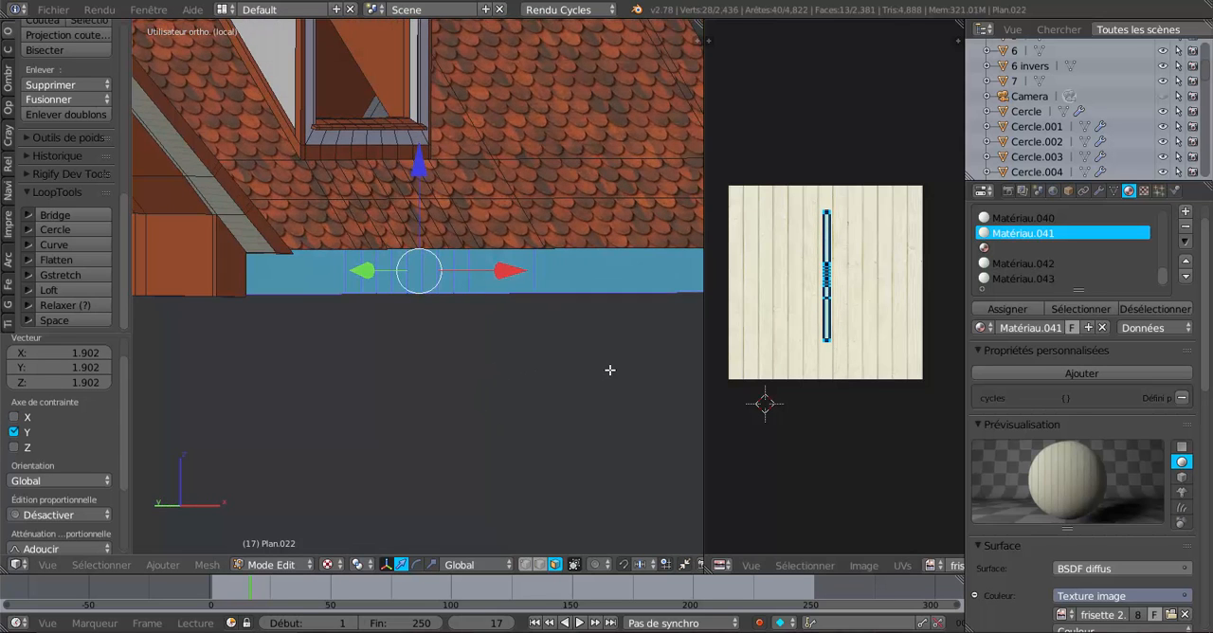
left_click(328, 565)
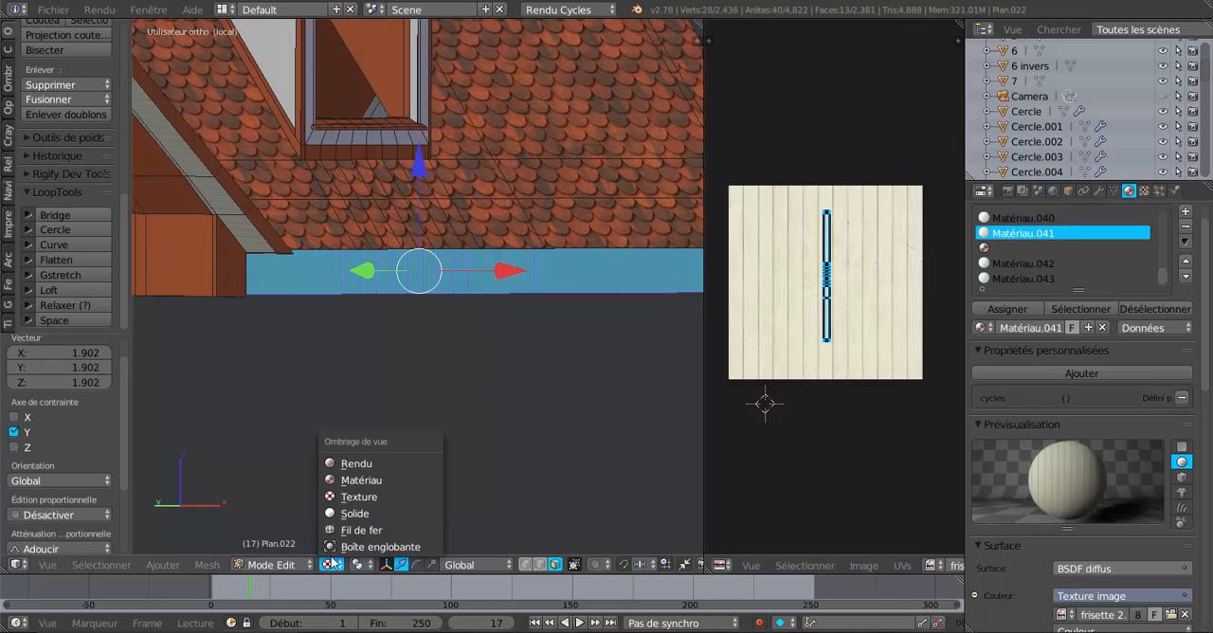
left_click(352, 496)
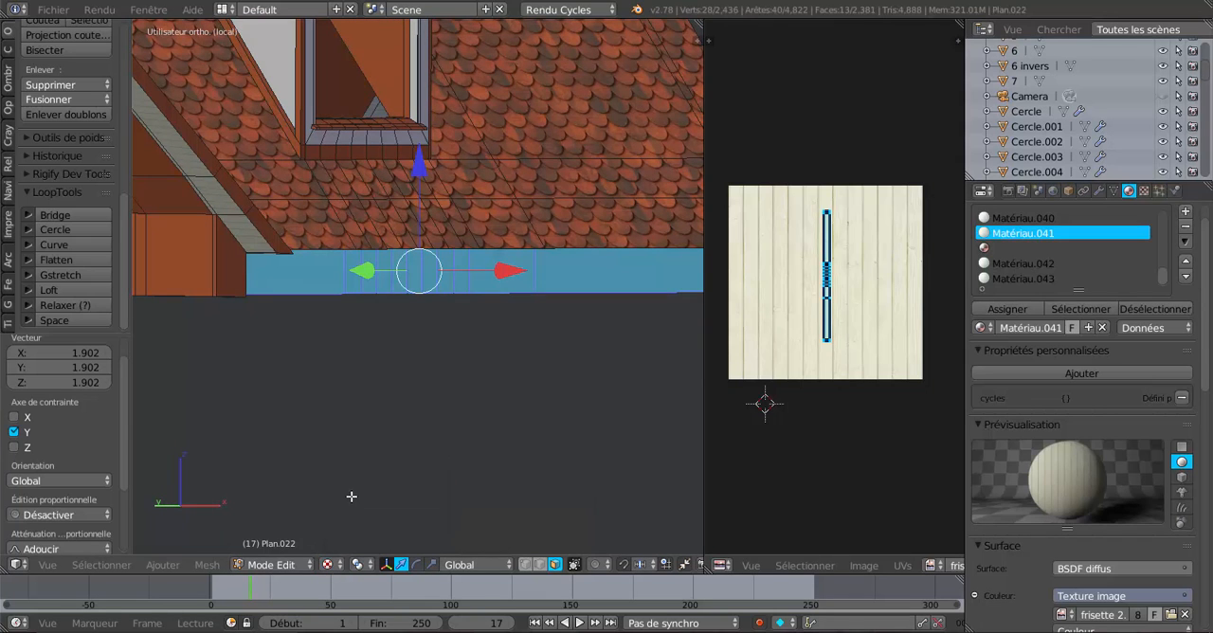
middle_click_drag(352, 496, 268, 399)
scroll(327, 418, "up", 6)
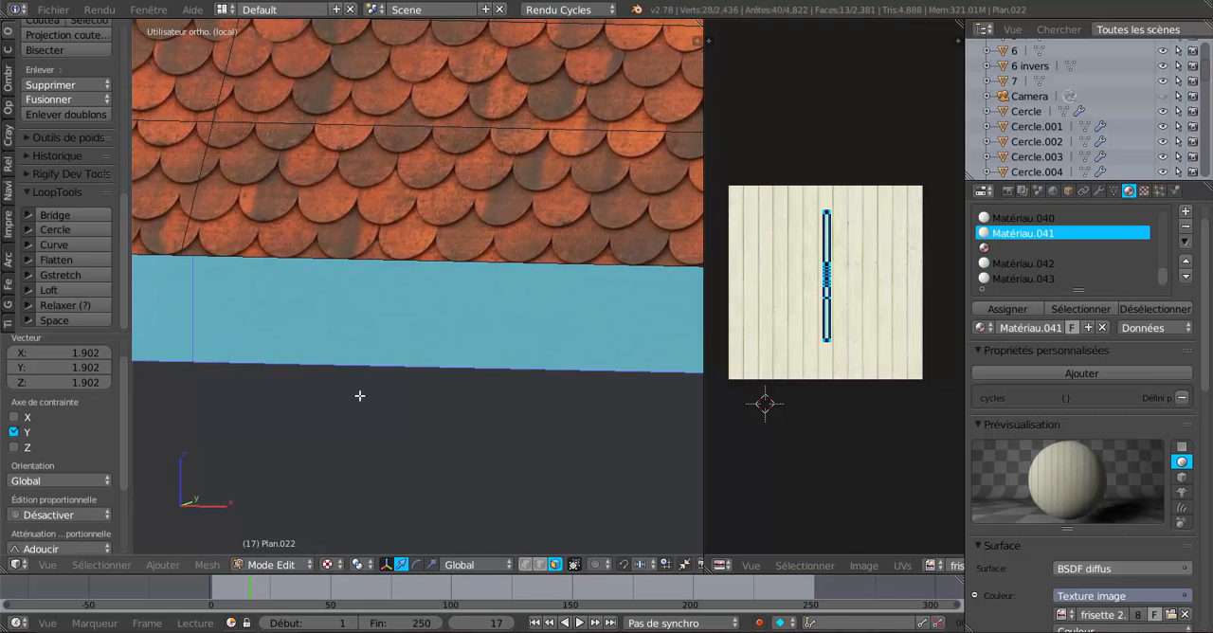
left_click(1010, 314)
scroll(1069, 428, "down", 4)
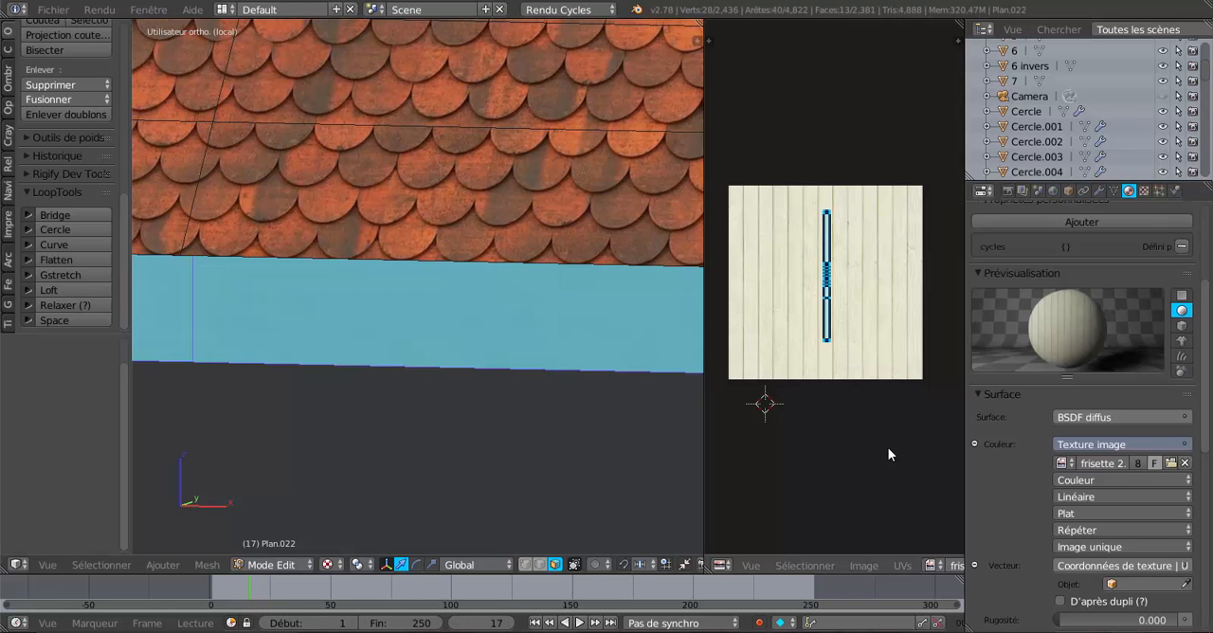
Enlarge the fascia's UV island uniformly past the image's upper and lower edges, and check the wood grain in object mode.
key("s")
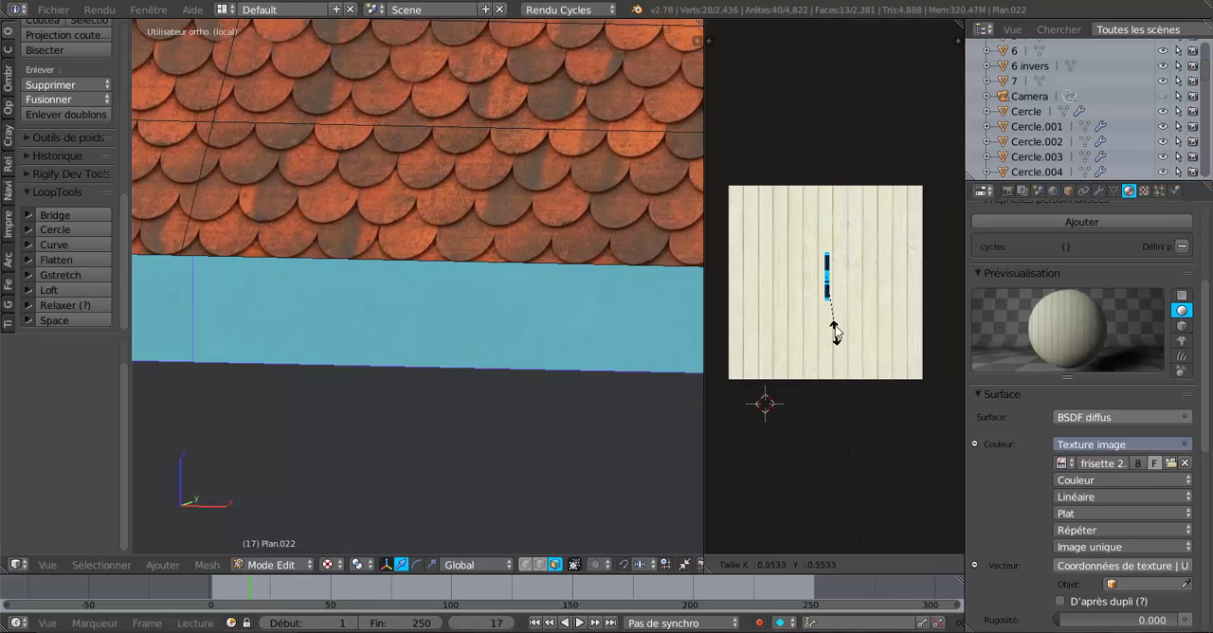
left_click(869, 88)
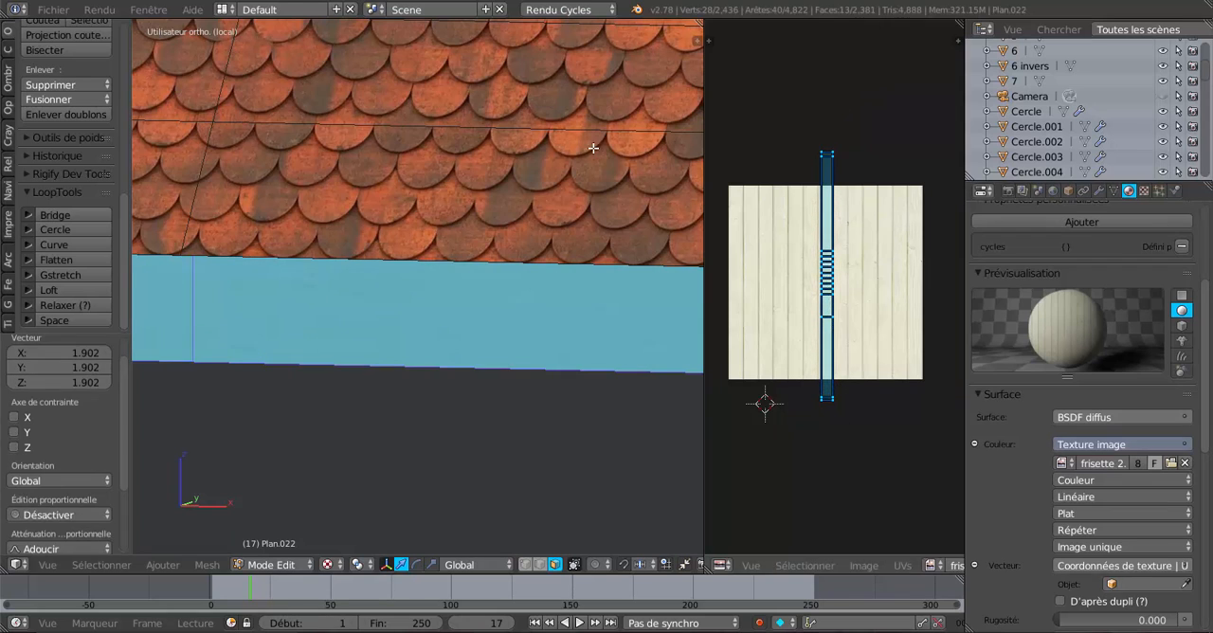
key("Tab")
scroll(398, 273, "down", 4)
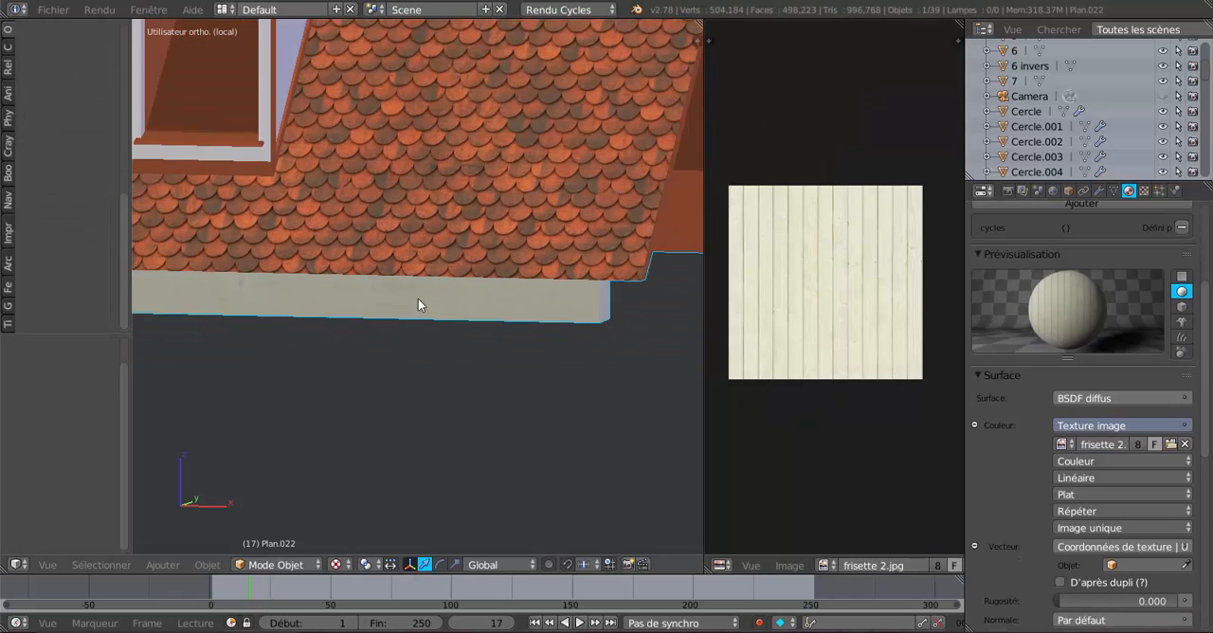
middle_click_drag(418, 299, 464, 261)
scroll(438, 227, "up", 2)
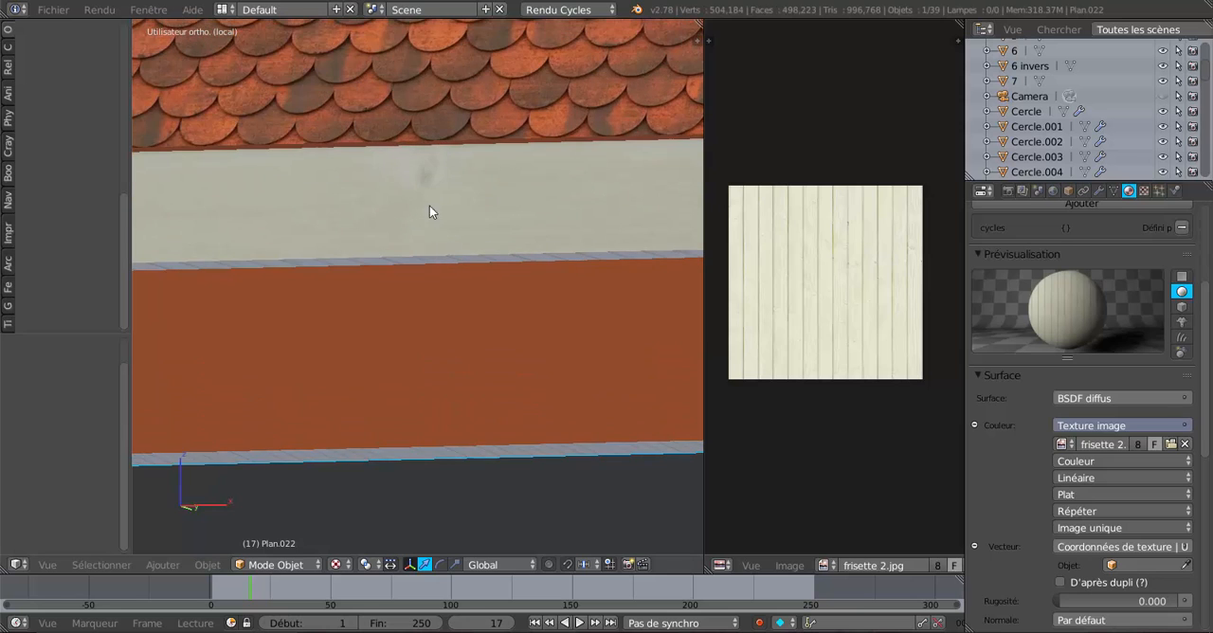
Narrow the fascia's UV island by 0.715 along X and move it -0.004 in X to sit between the plank joints.
key("Tab")
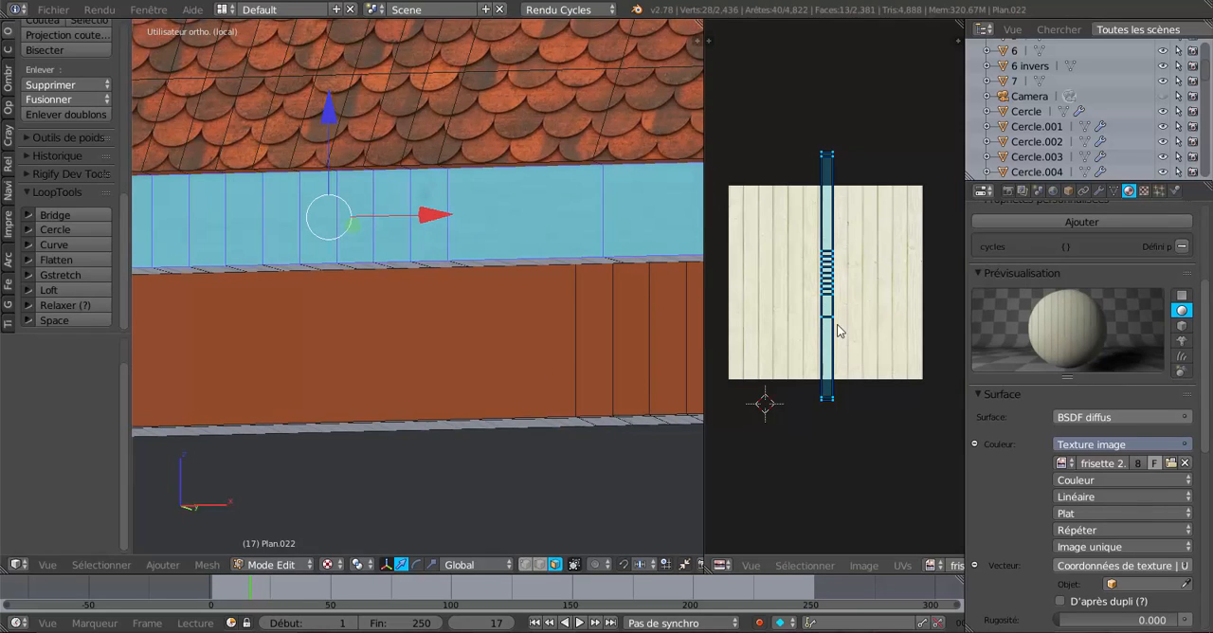
scroll(856, 326, "up", 3)
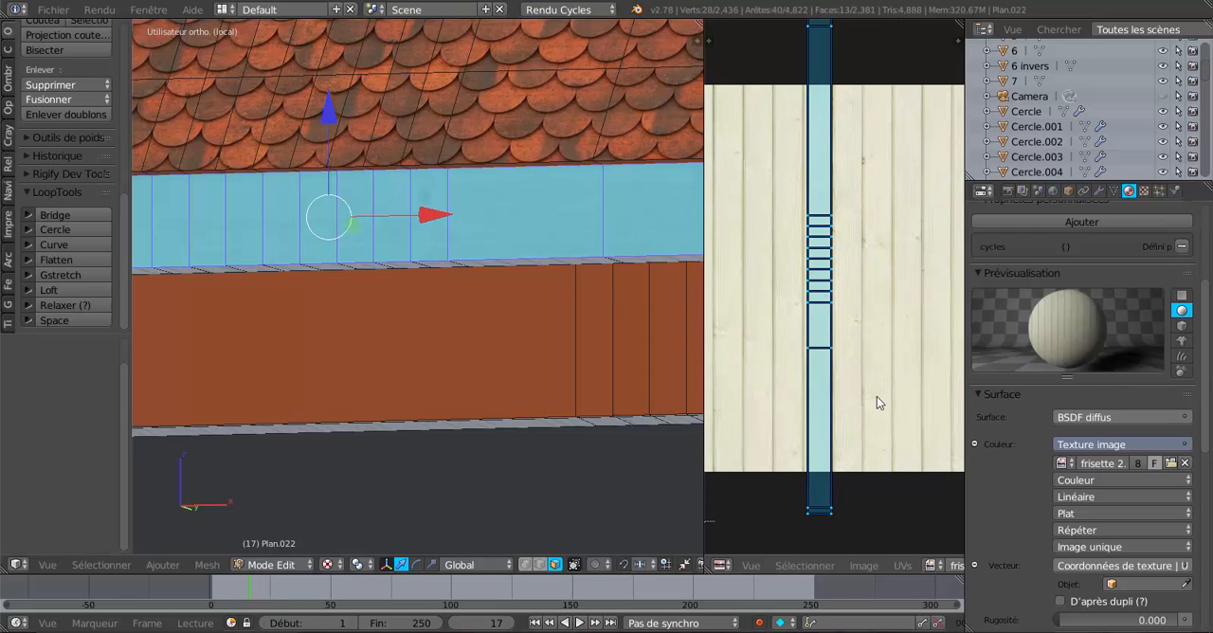
key("s")
key("x")
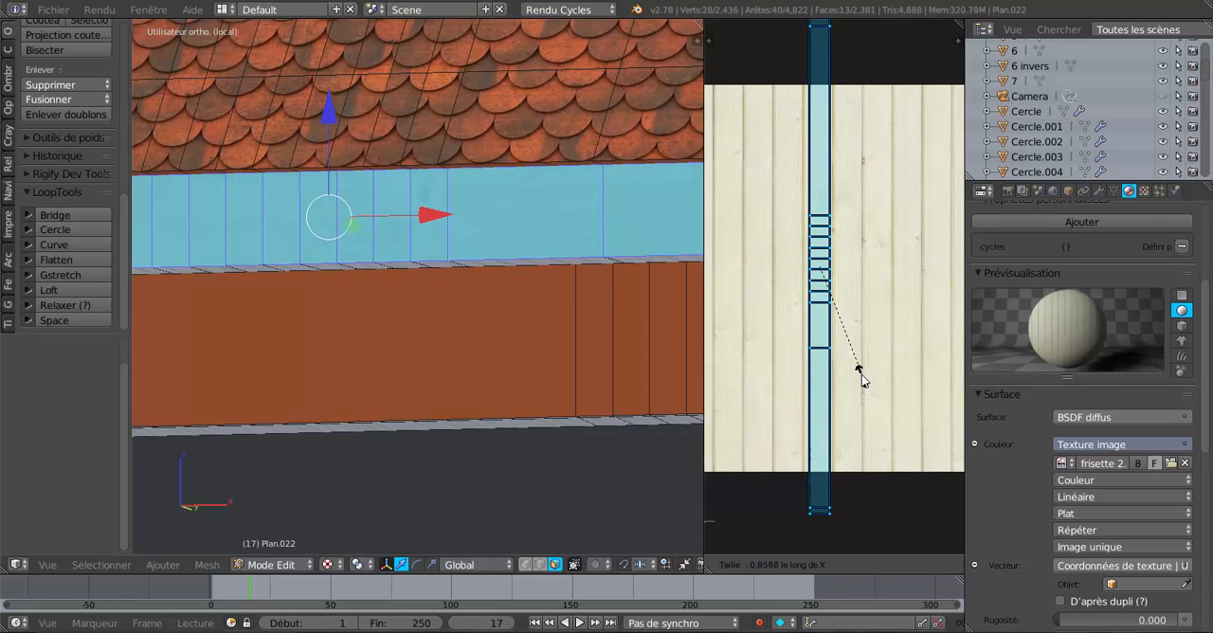
left_click(866, 374)
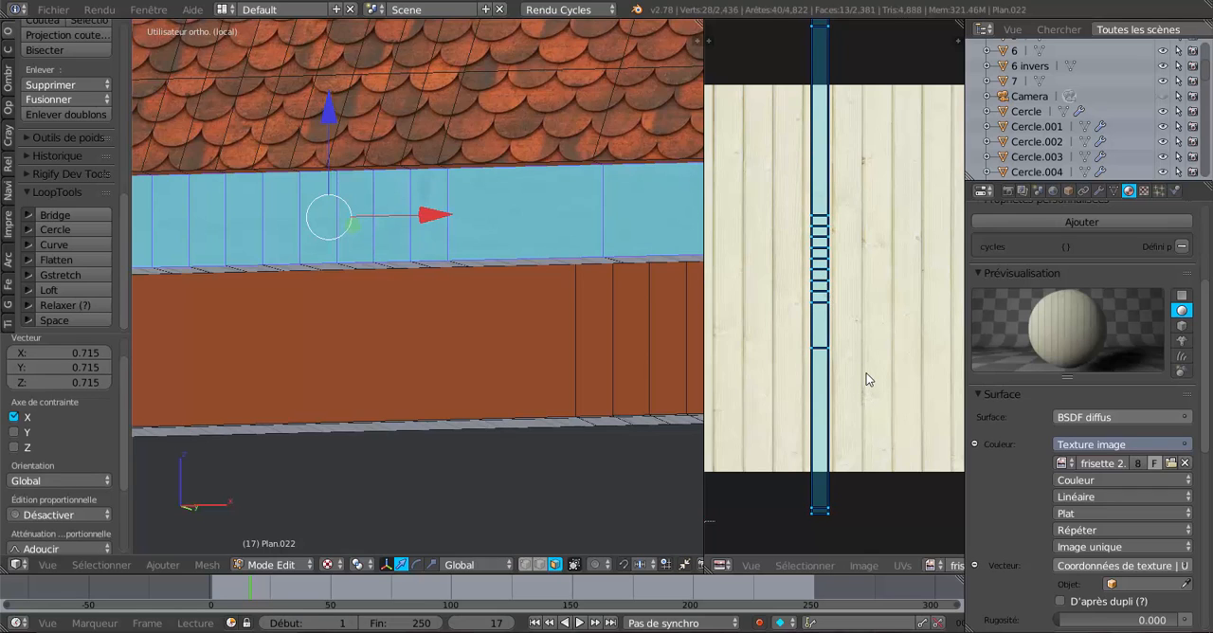
key("g")
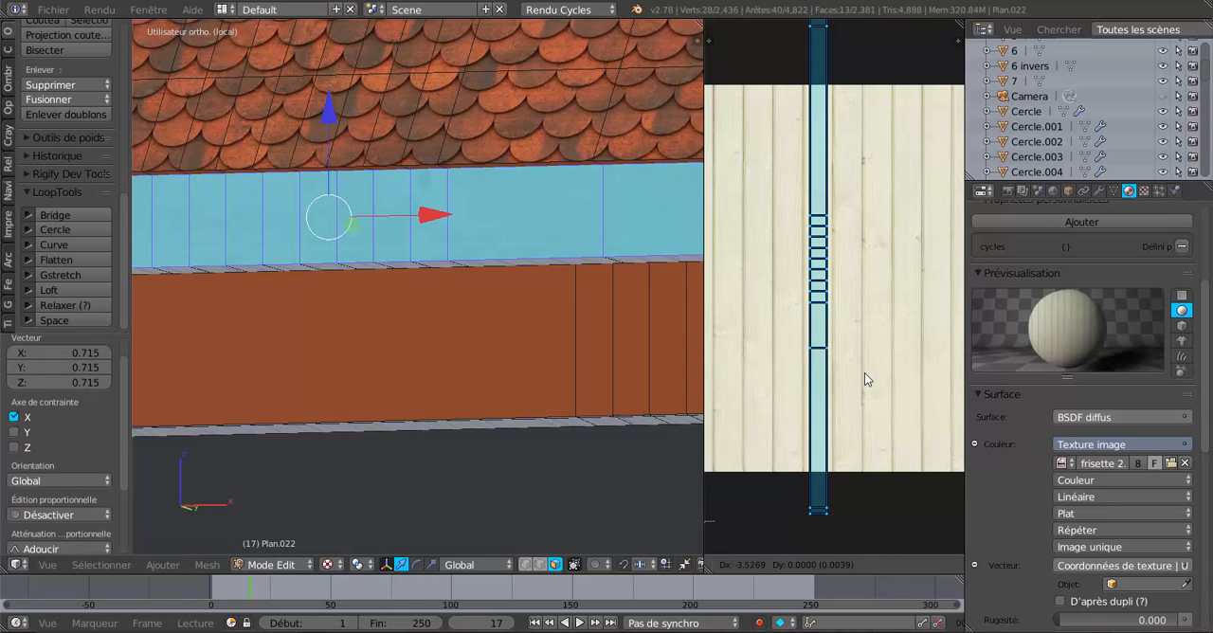
left_click(866, 373)
scroll(865, 374, "down", 2)
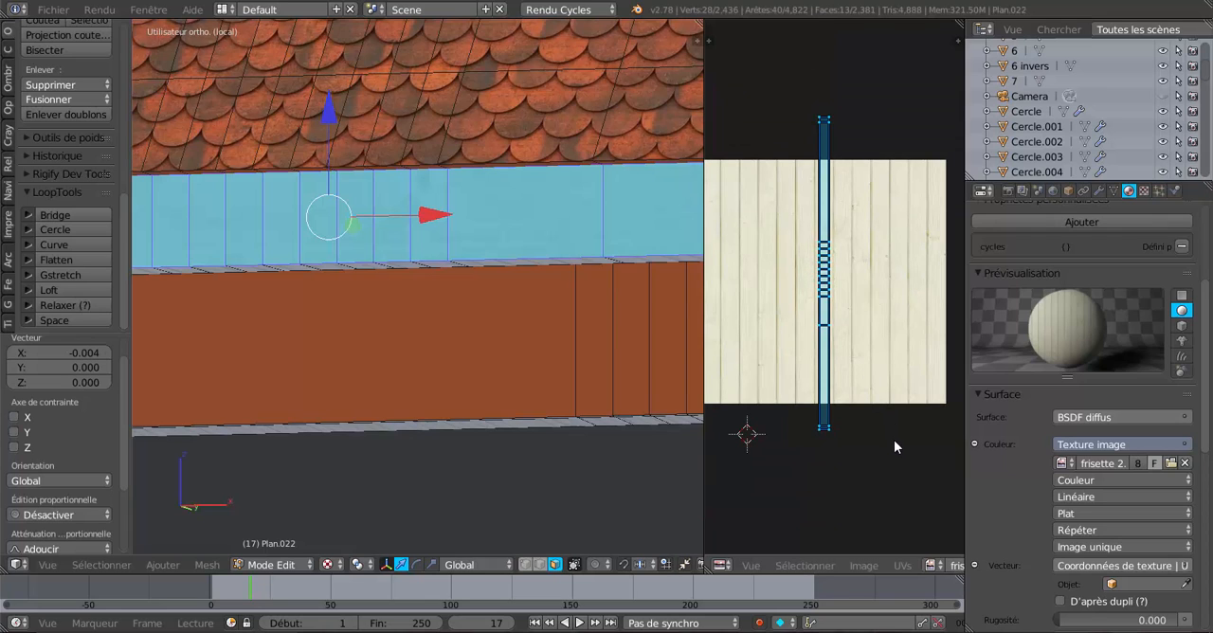
Scale the fascia's UV island uniformly by 1.638 and return to object mode to check the plank texture.
key("s")
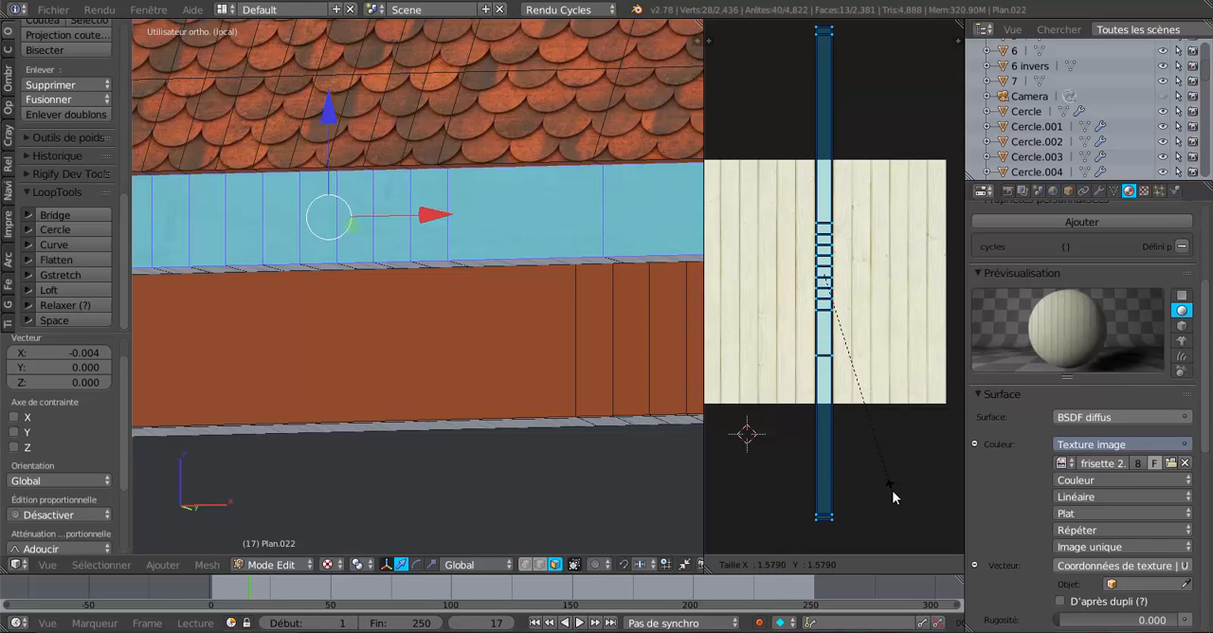
left_click(892, 501)
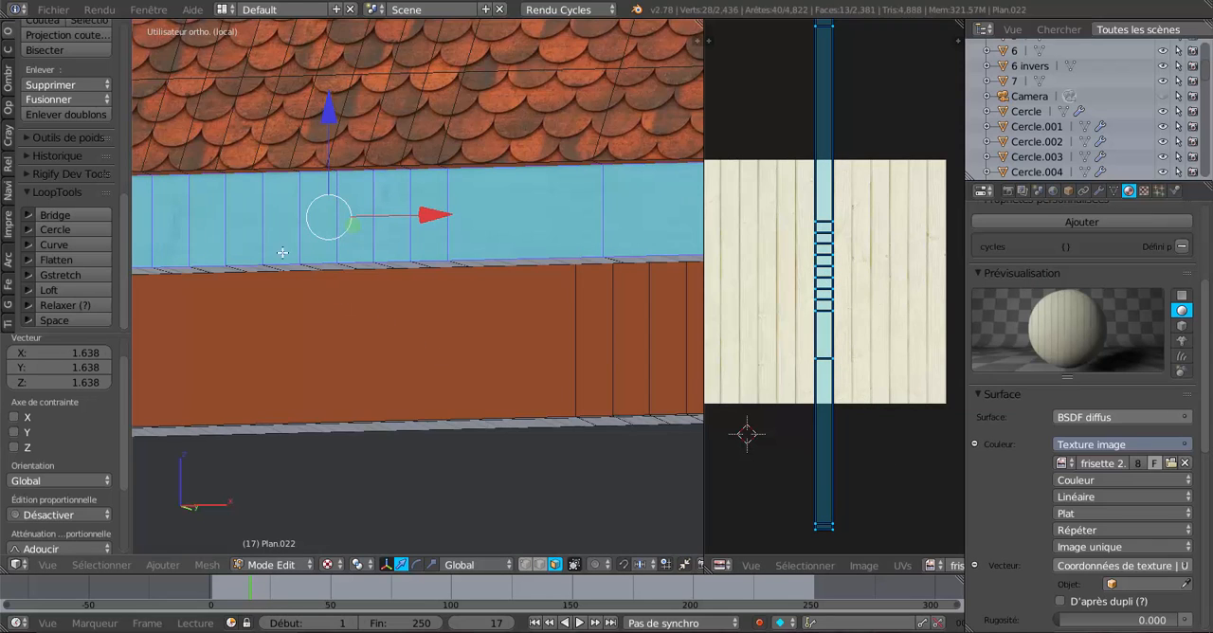
key("Tab")
scroll(210, 245, "down", 1)
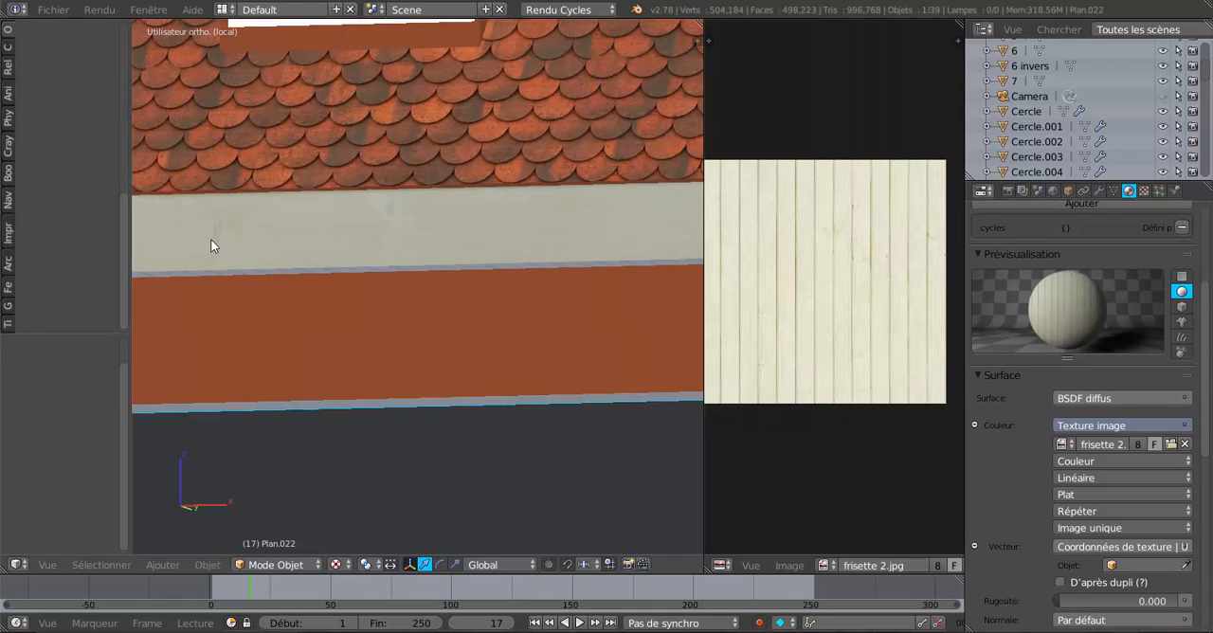
Examine the fascia's plank texture from underneath, along its front and at its ends beside the gable.
middle_click_drag(231, 245, 321, 172)
scroll(276, 197, "down", 8)
scroll(321, 172, "up", 6)
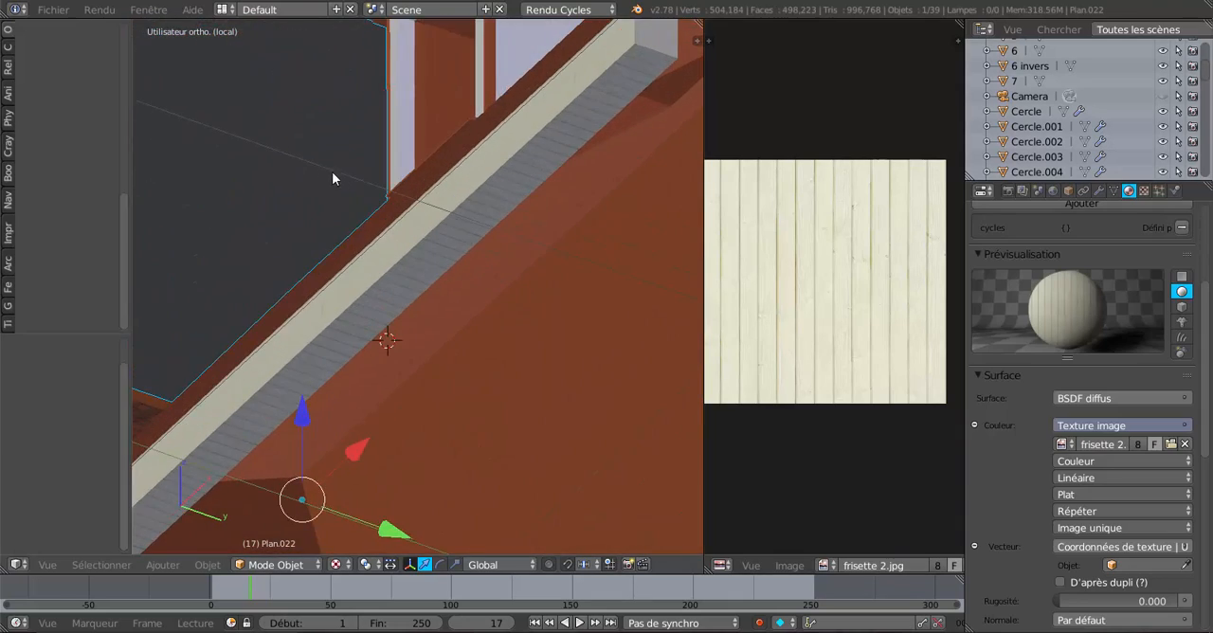
middle_click_drag(413, 181, 515, 241)
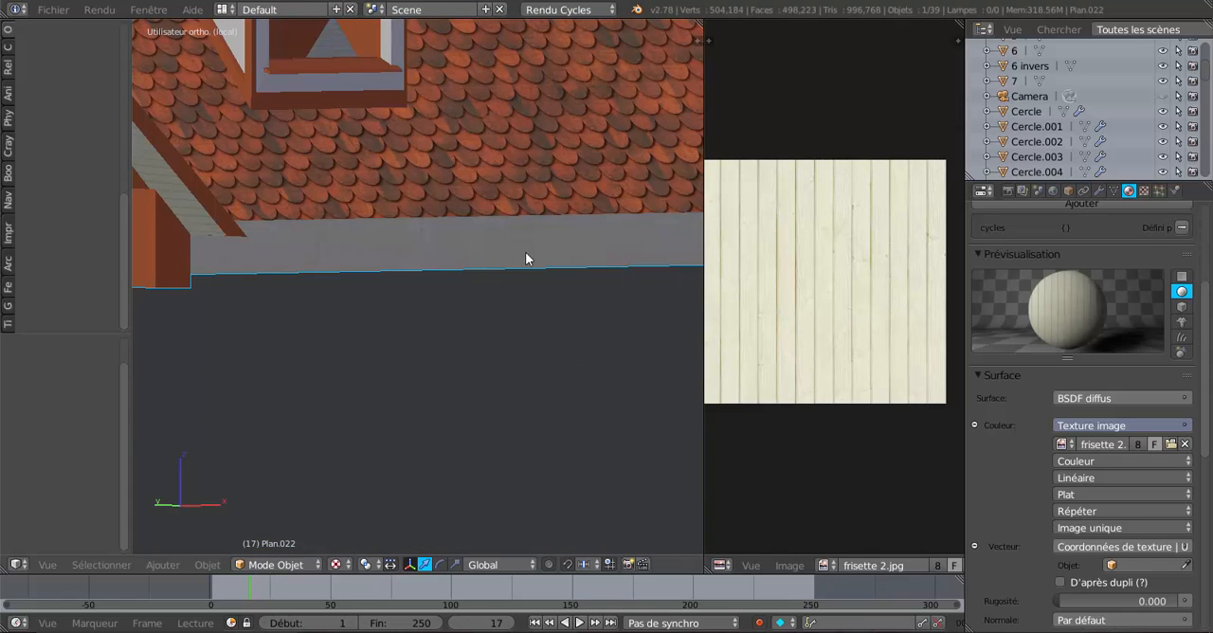
middle_click_drag(563, 319, 407, 293)
scroll(427, 279, "up", 2)
middle_click_drag(476, 315, 621, 358, "shift")
scroll(480, 301, "up", 2)
middle_click_drag(480, 305, 453, 271)
scroll(491, 242, "down", 5)
scroll(449, 265, "up", 2)
middle_click_drag(544, 261, 547, 254)
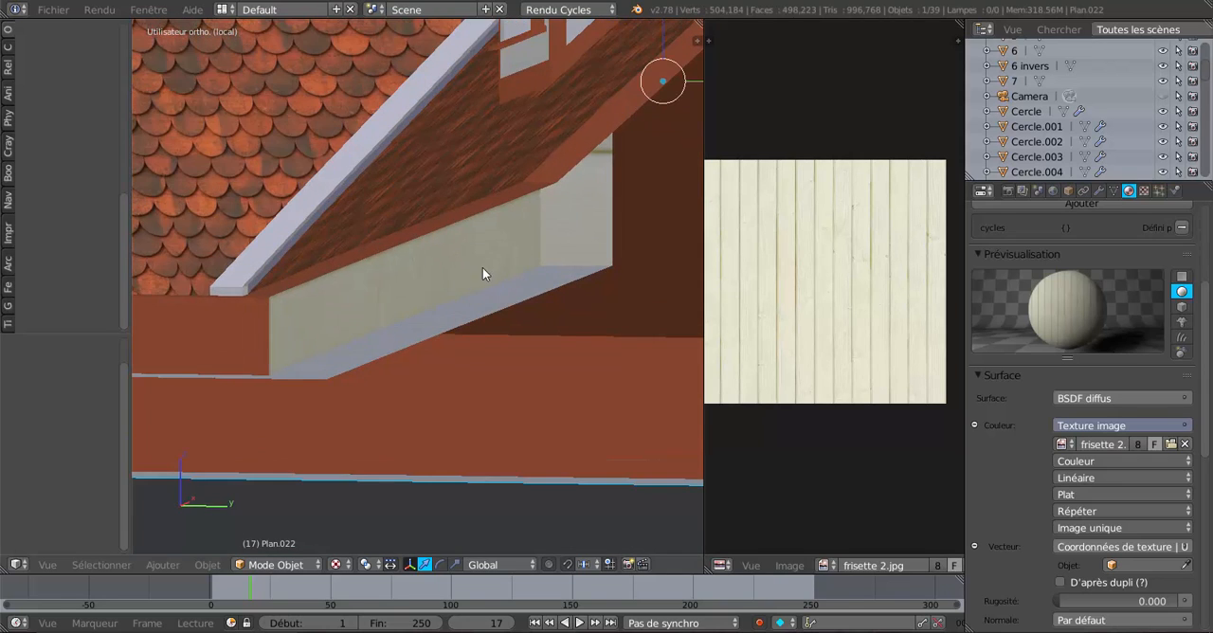
Select the wood-textured end face beside the gable and rotate its UV island by 0.998°.
middle_click_drag(482, 274, 472, 276)
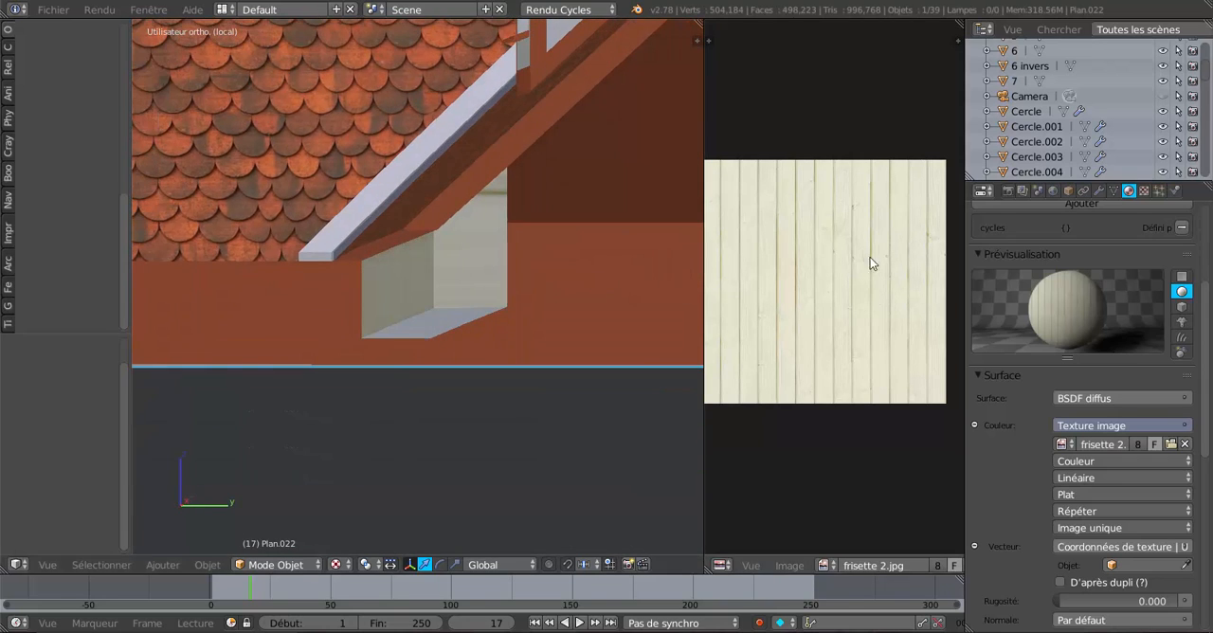
key("Tab")
right_click(477, 254)
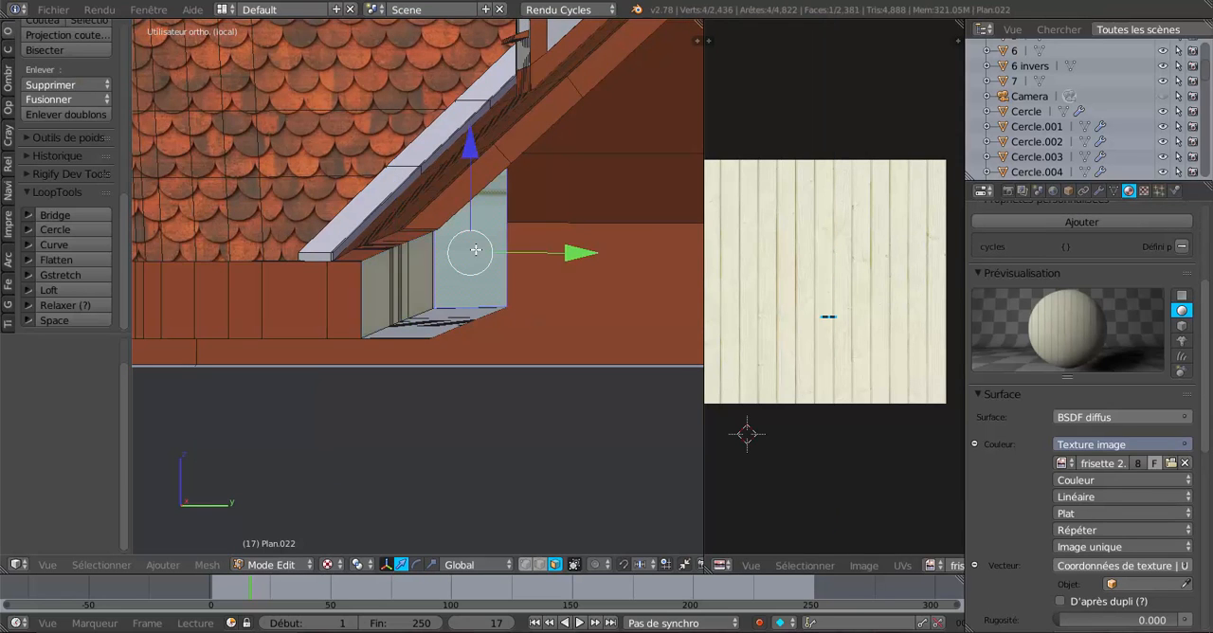
middle_click_drag(440, 340, 485, 340)
scroll(869, 379, "up", 3)
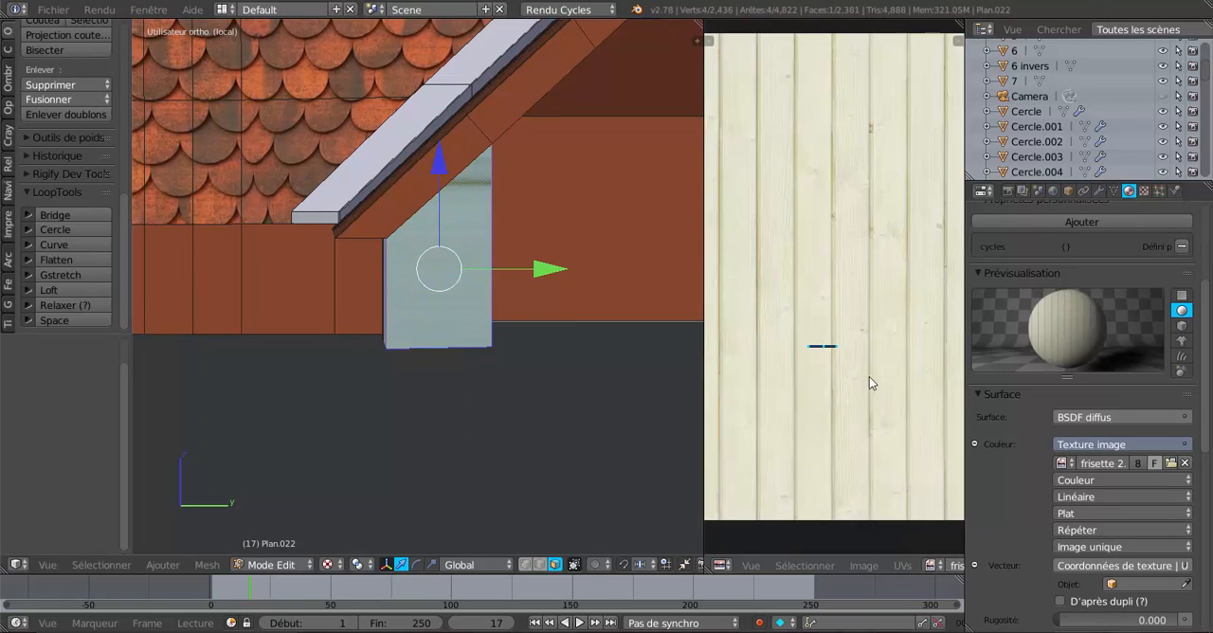
scroll(867, 390, "up", 2)
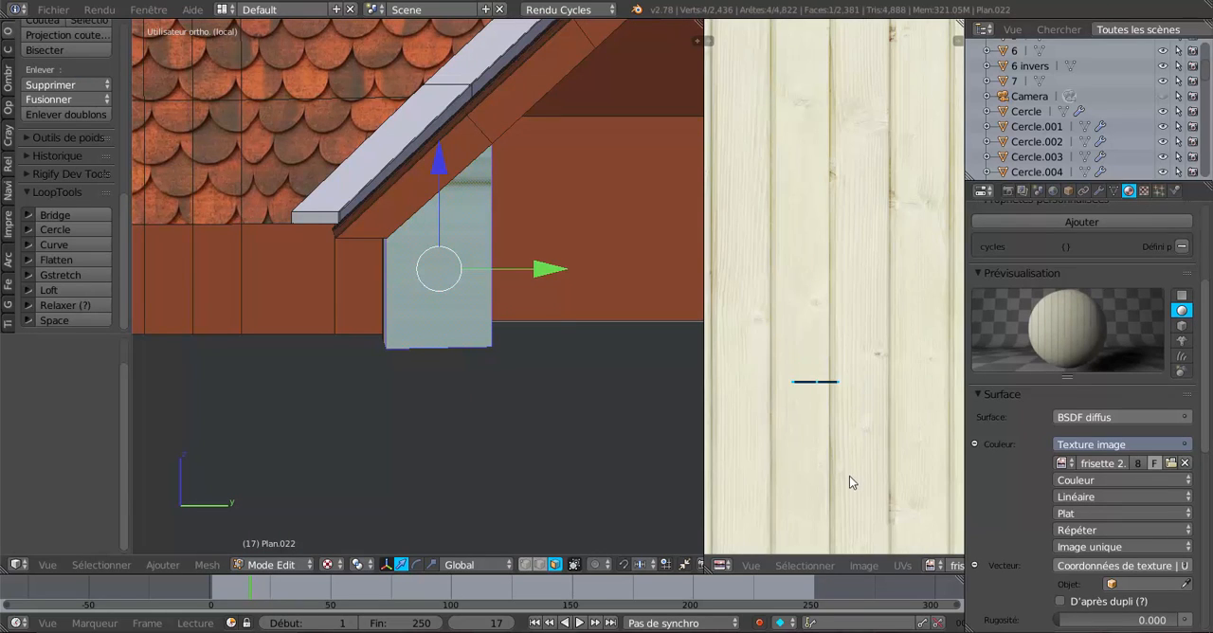
key("r")
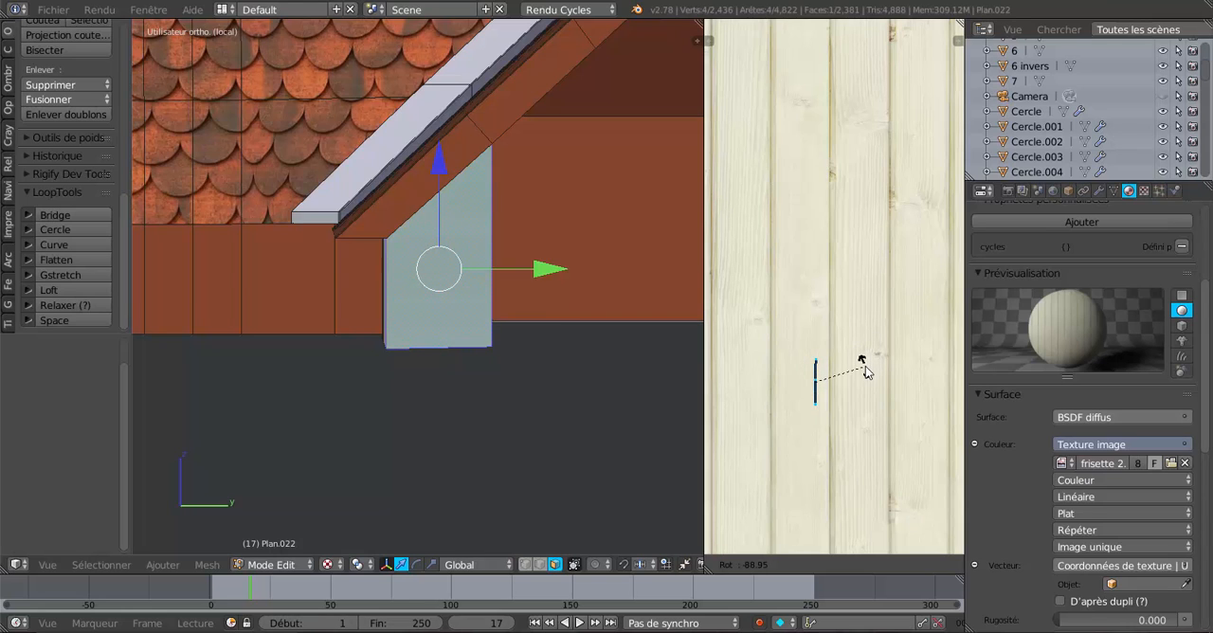
left_click(826, 417)
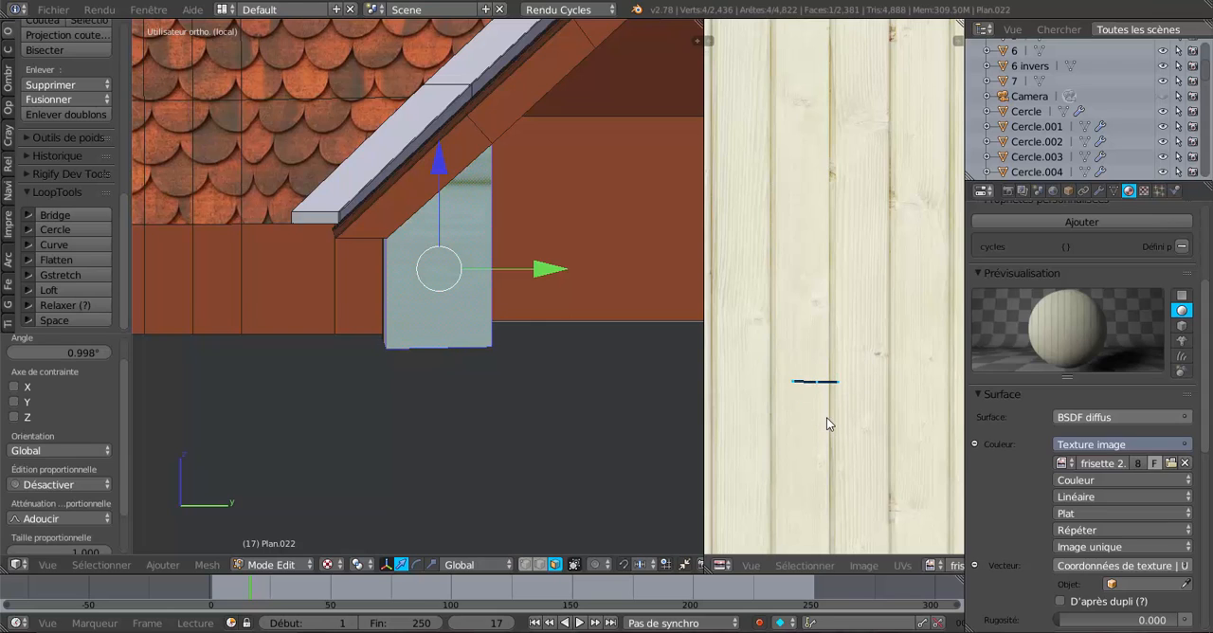
Move the end face's UV island by -0.020 in X and 0.003 in Y onto a single plank, and check it in object mode.
key("g")
left_click(877, 462)
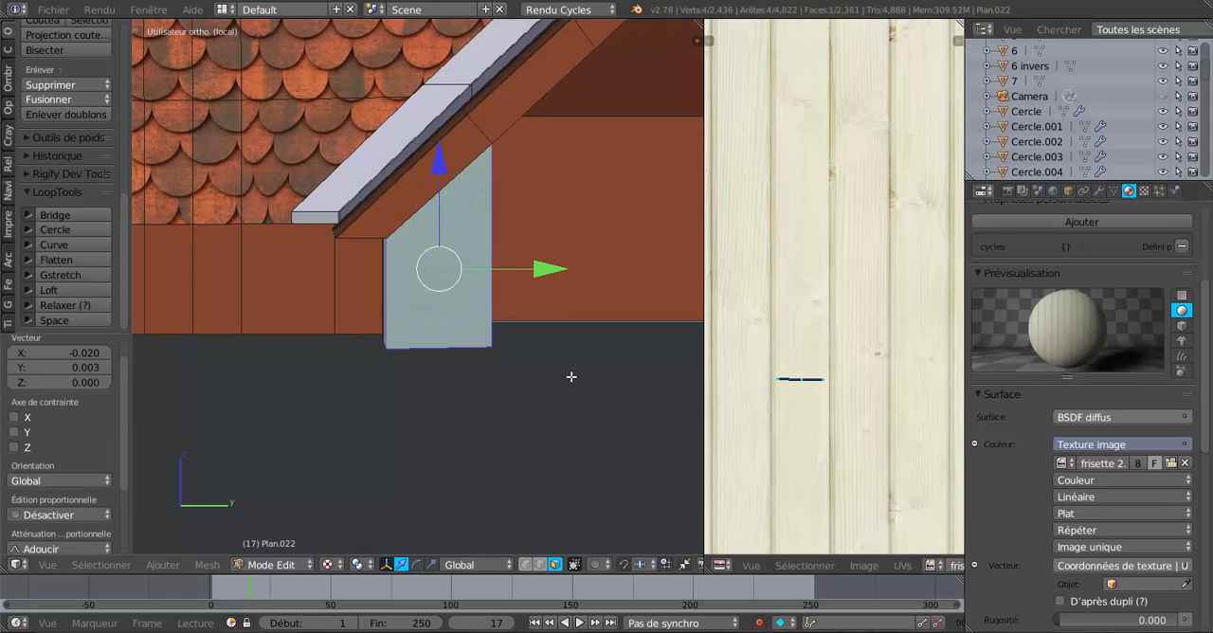
scroll(521, 375, "up", 5)
key("Tab")
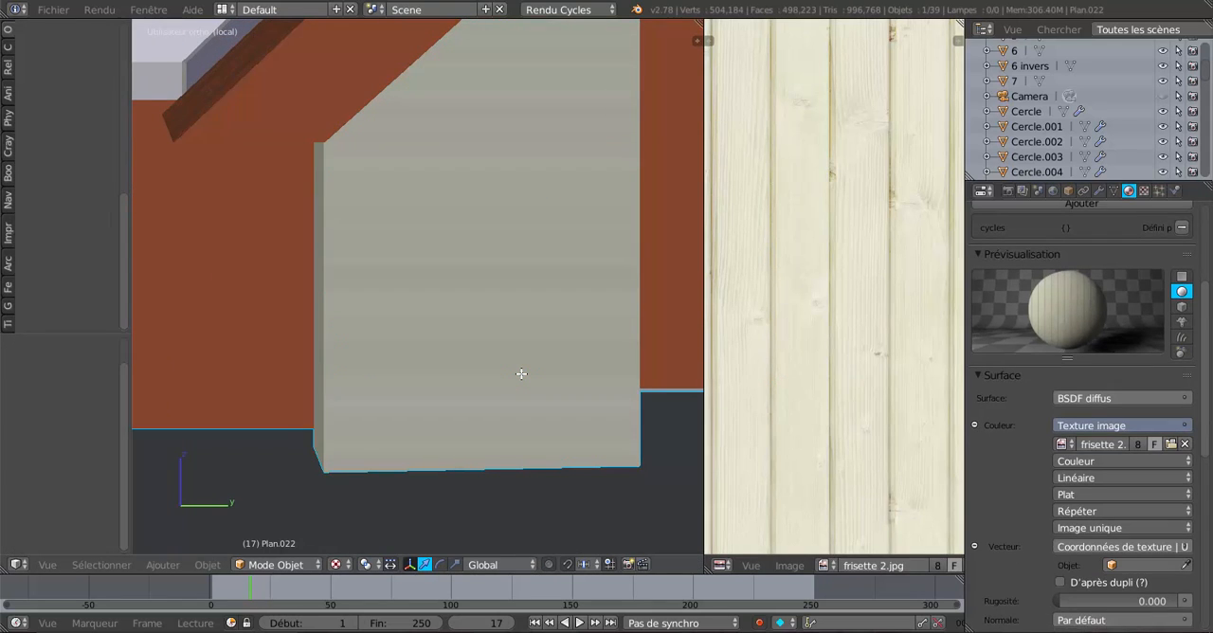
key("Tab")
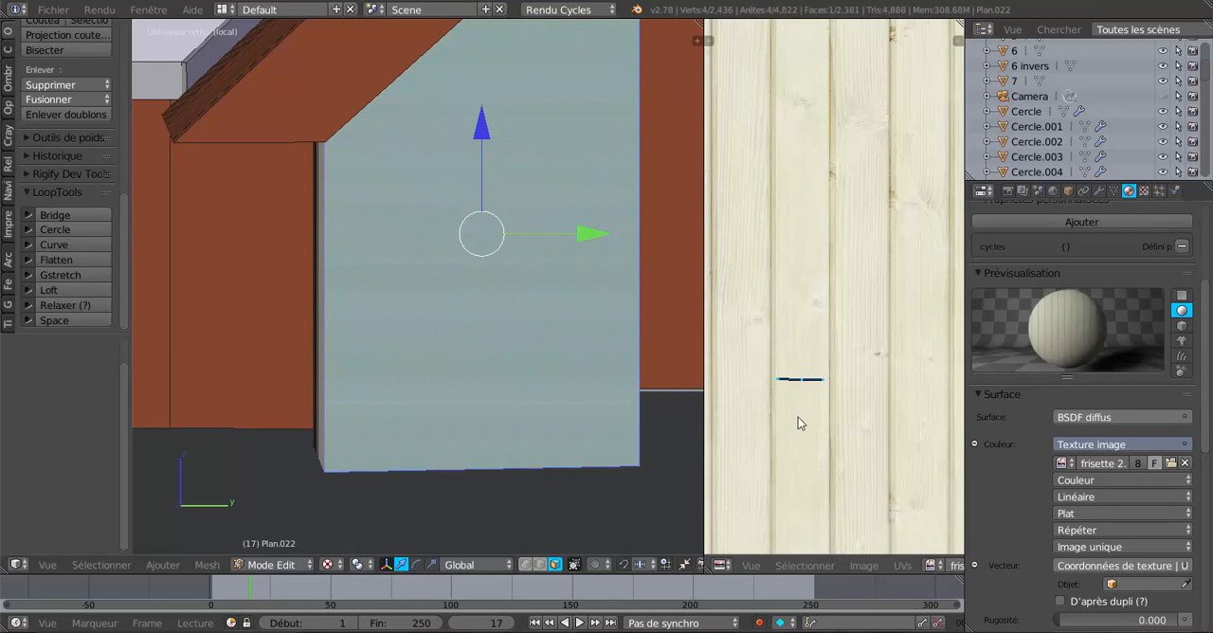
key("s")
key("x")
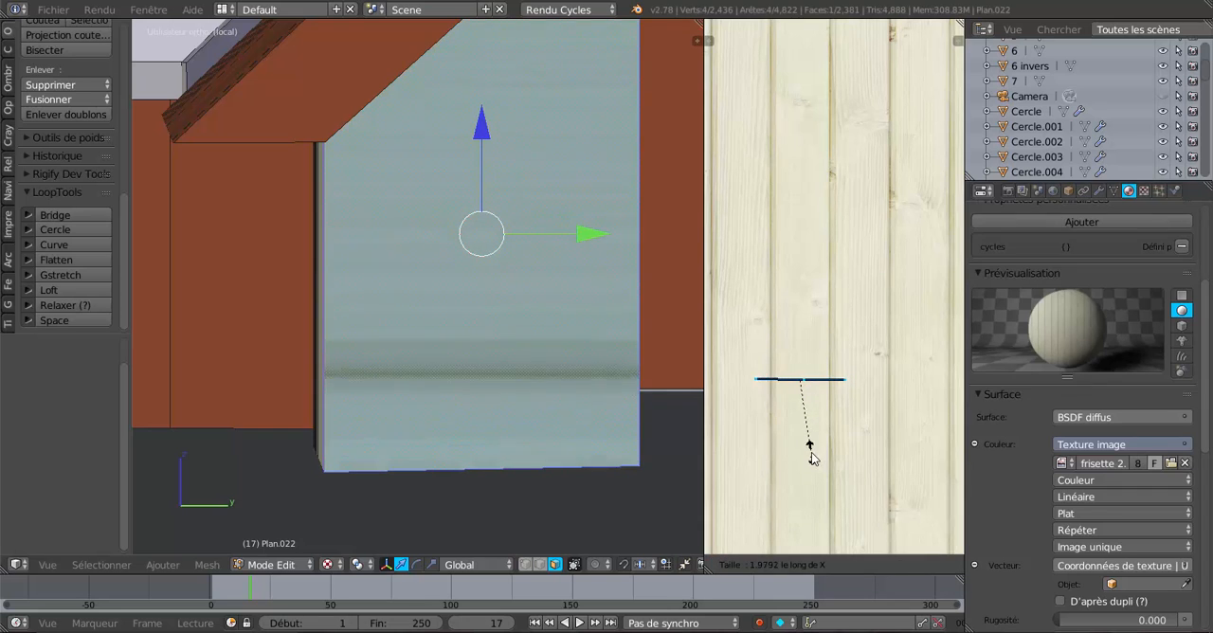
right_click(812, 427)
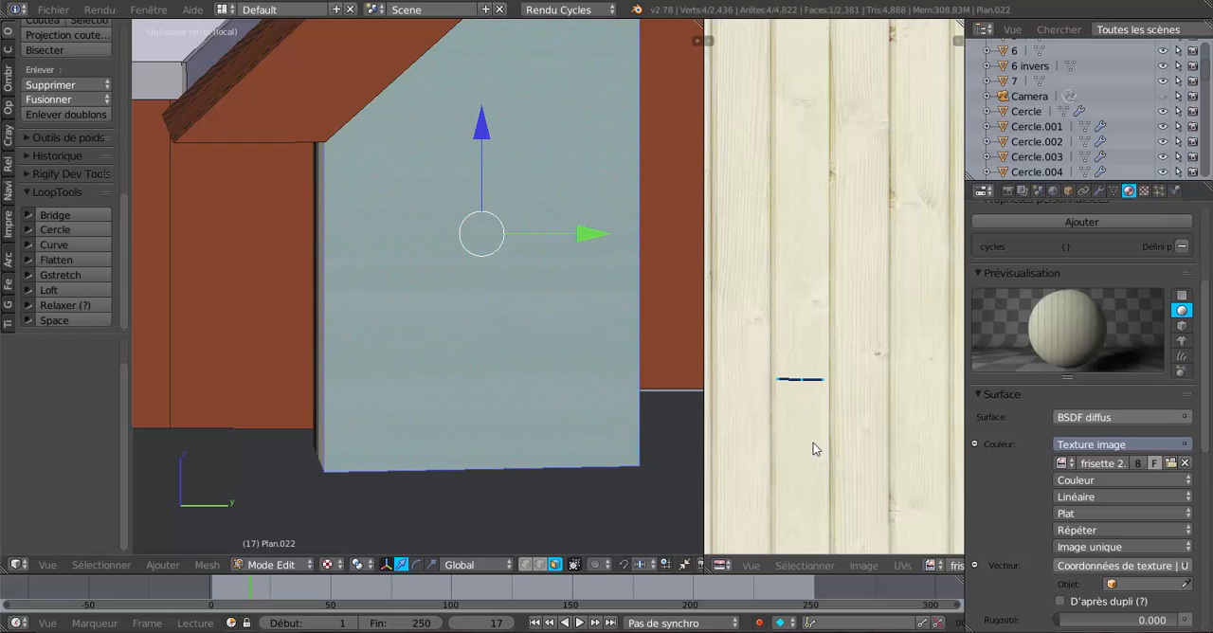
Rotate the end face's UV island by 90° to run along the plank.
type("r90")
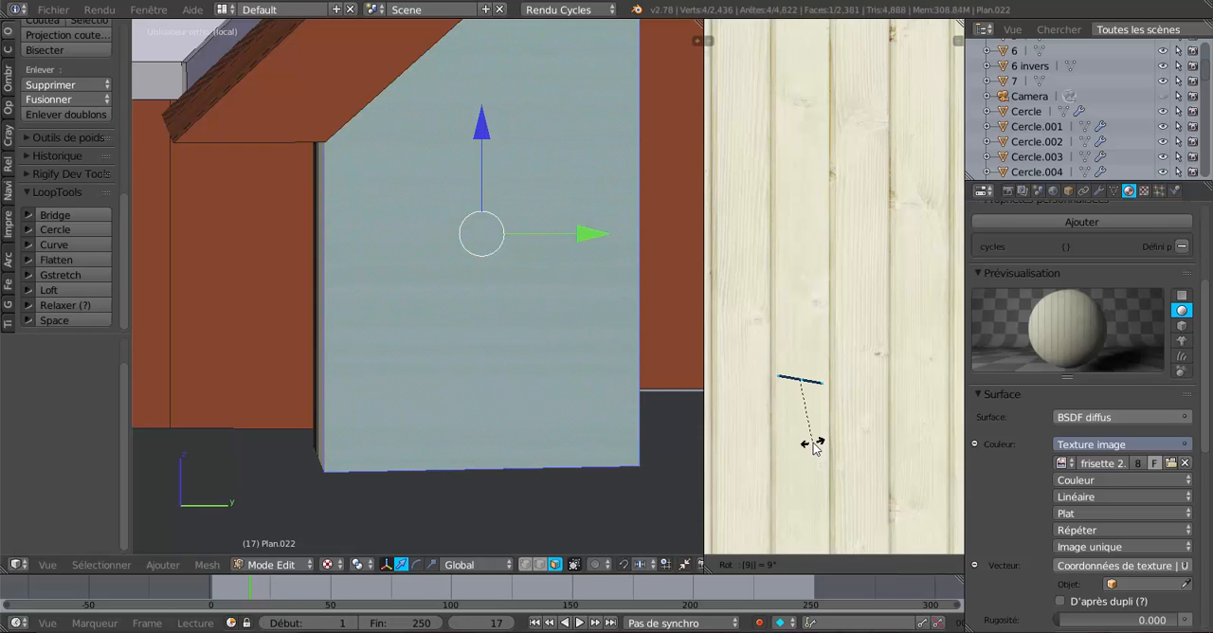
key("Return")
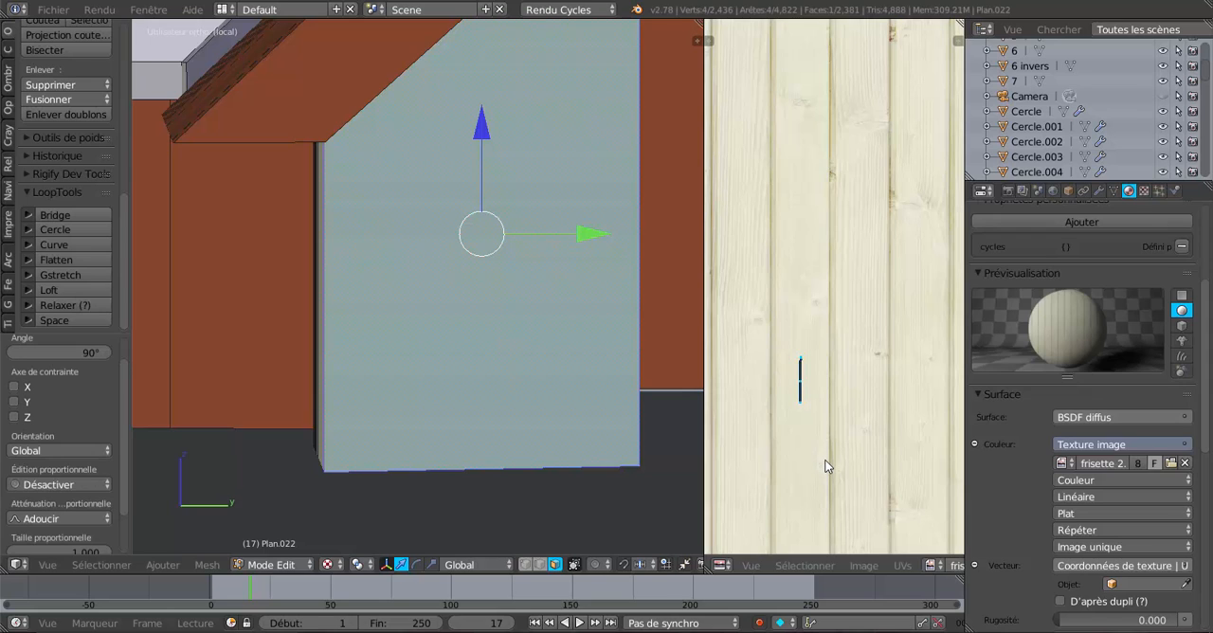
key("s")
key("x")
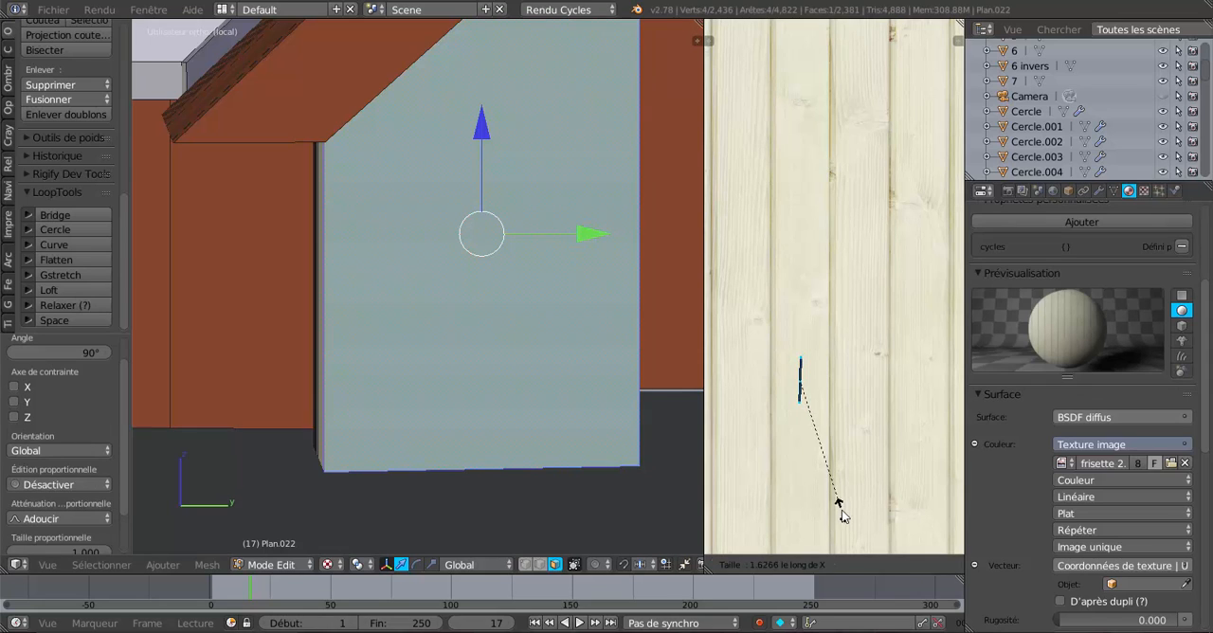
right_click(838, 504)
Stretch the end face's UV island by 4.720 along Y.
key("s")
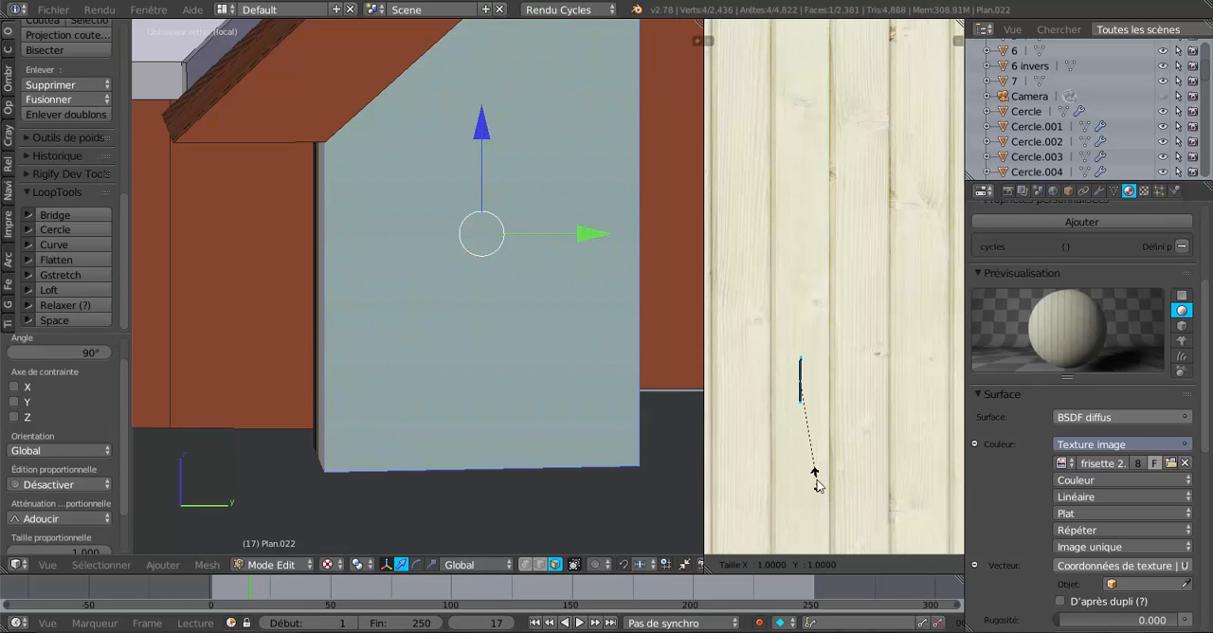
key("y")
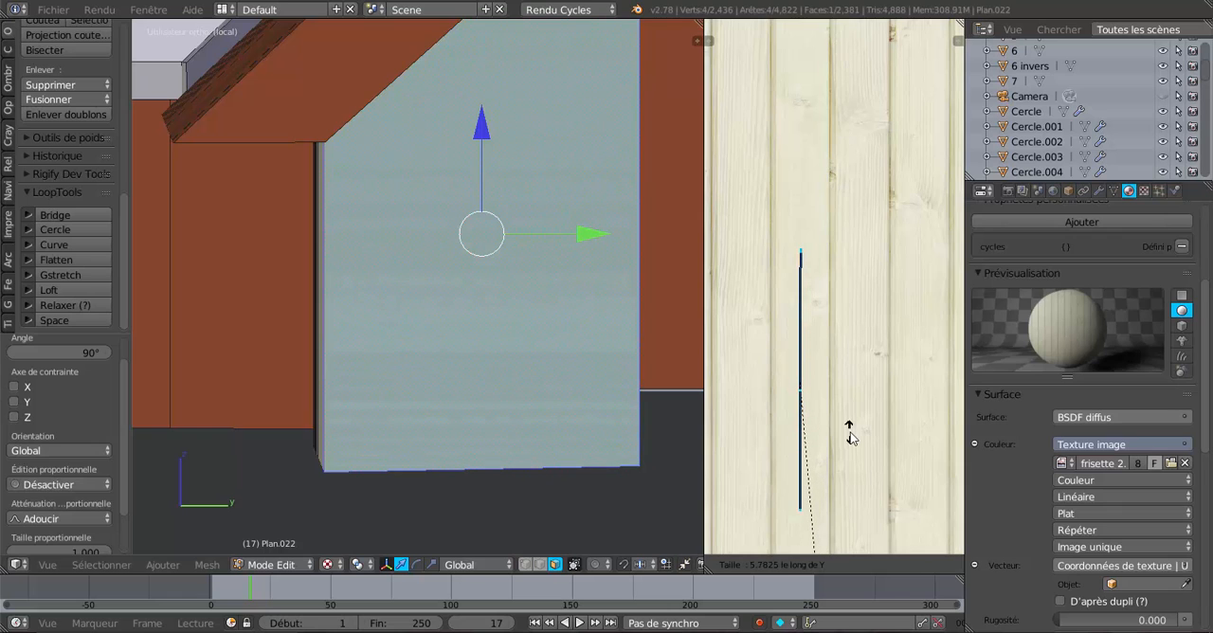
left_click(843, 330)
key("KP_5")
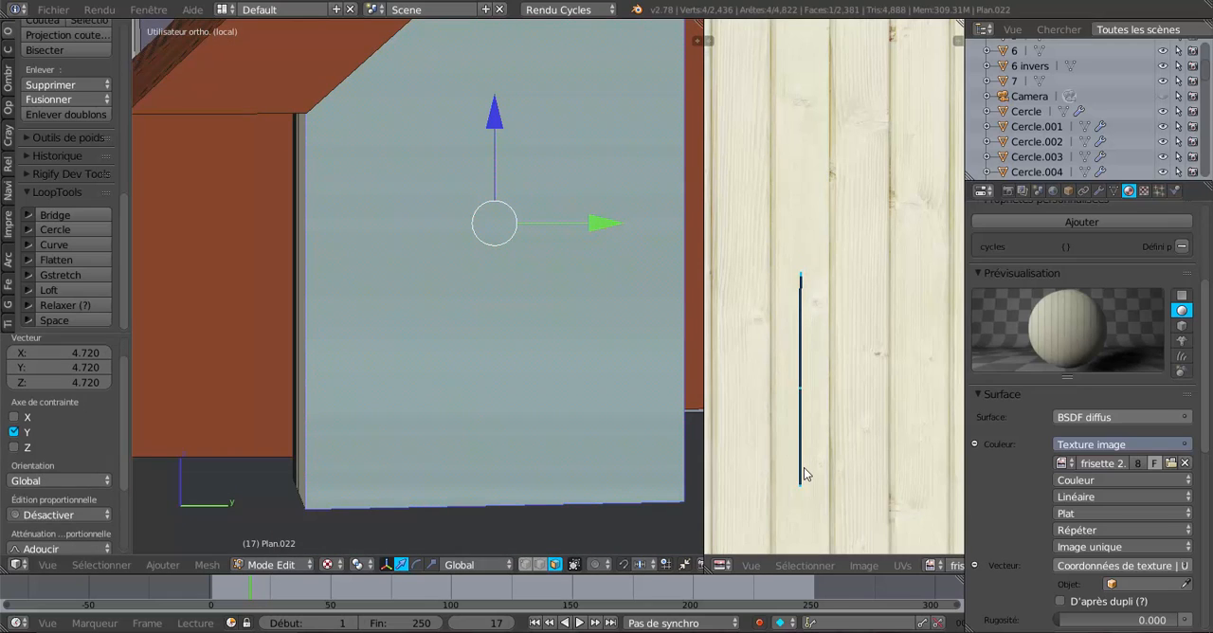
key("s")
key("x")
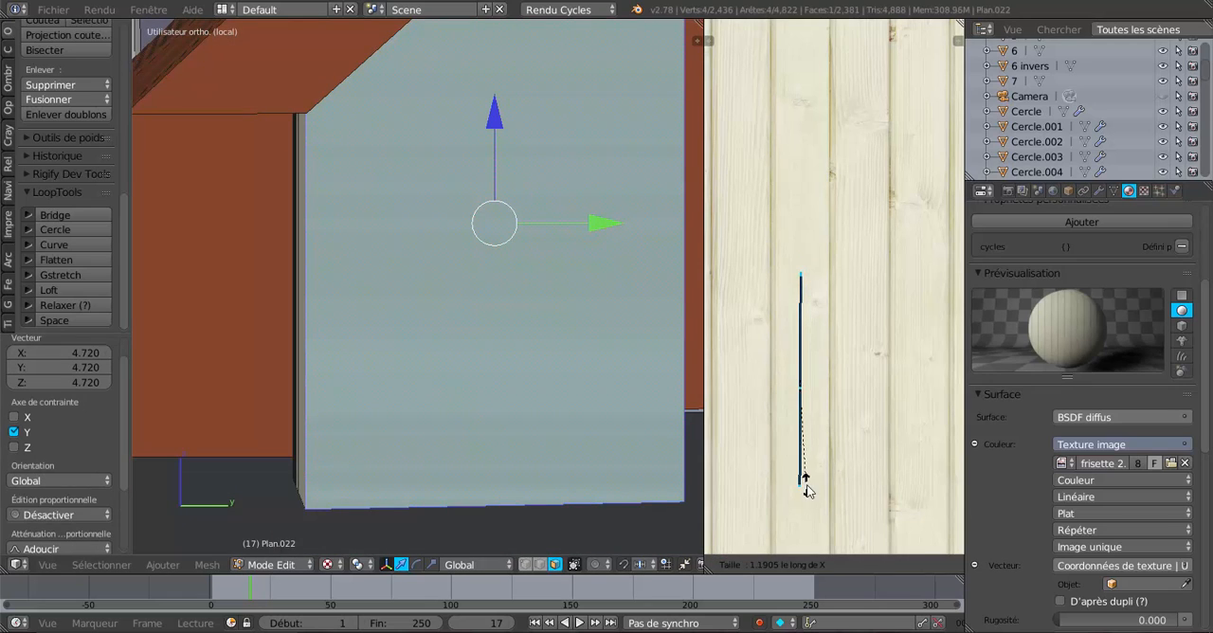
left_click(815, 508)
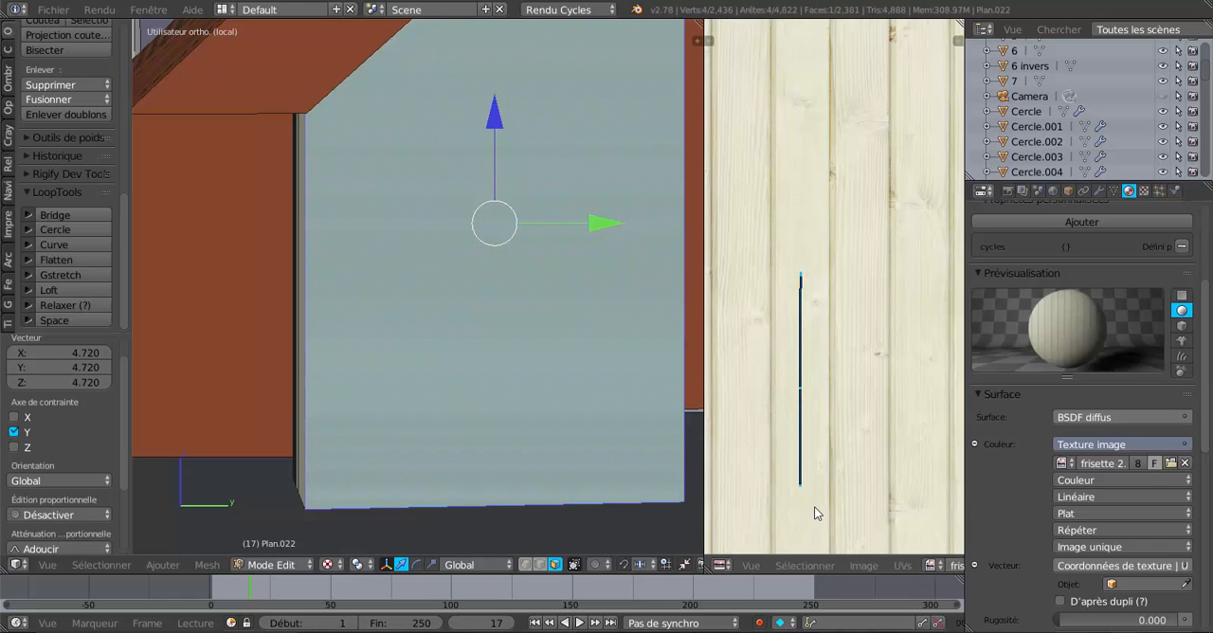
Scale the end face's UV island by 0.950 along Y and check the wood grain from underneath in object mode.
key("s")
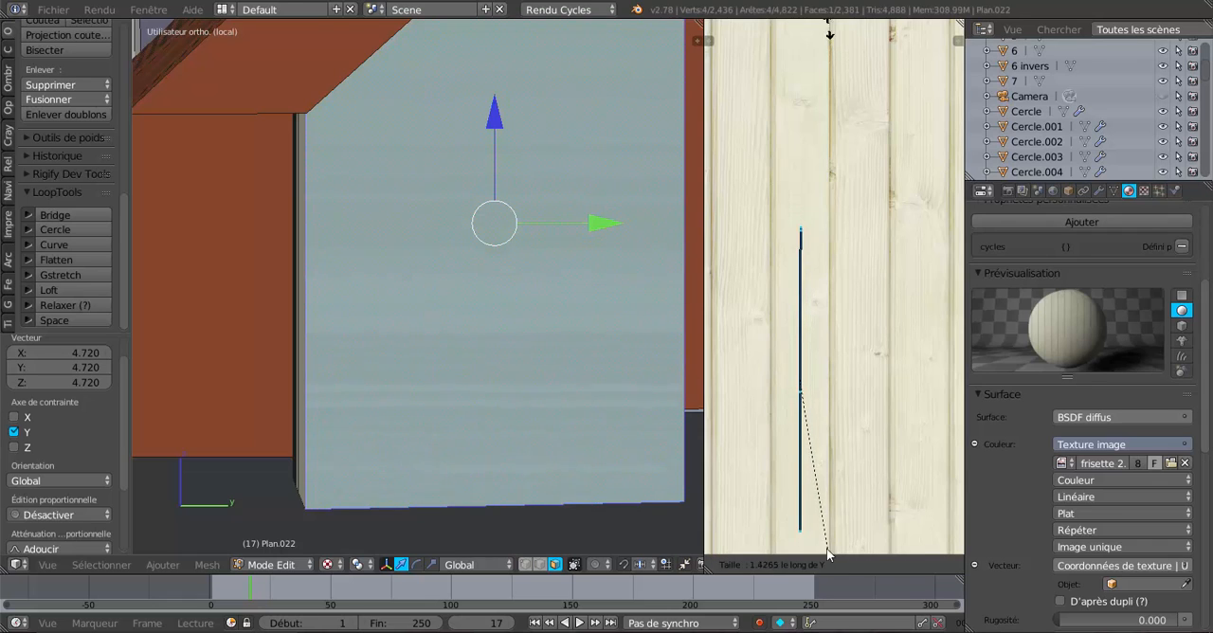
left_click(823, 505)
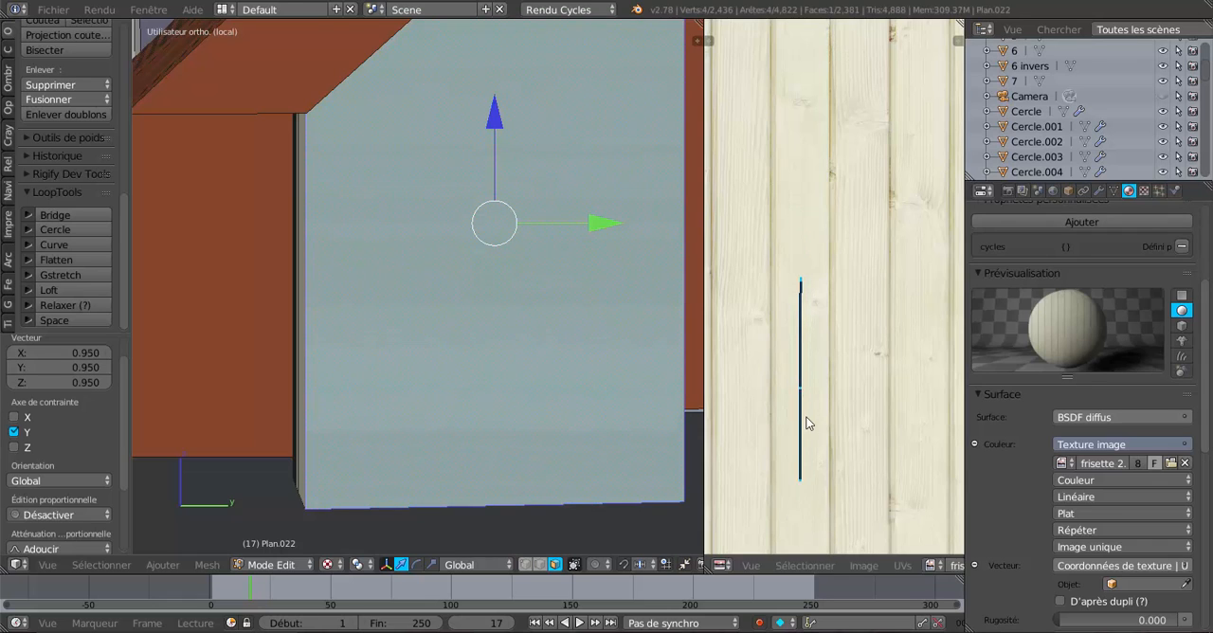
scroll(808, 422, "down", 2)
scroll(616, 408, "down", 2)
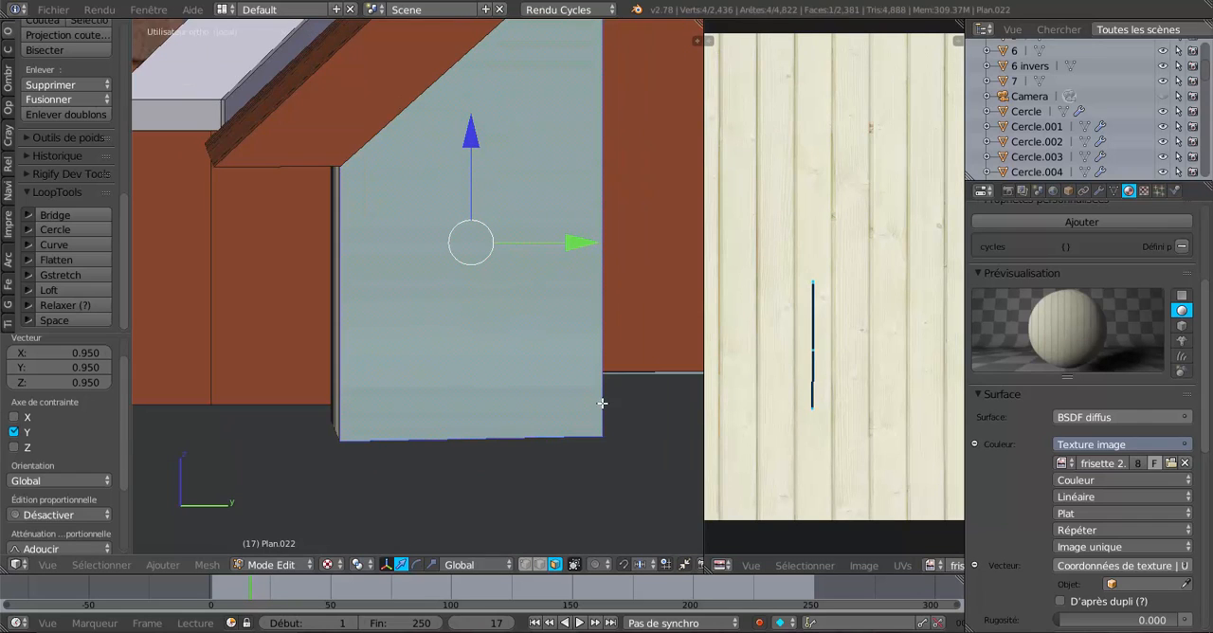
key("Tab")
scroll(577, 405, "down", 3)
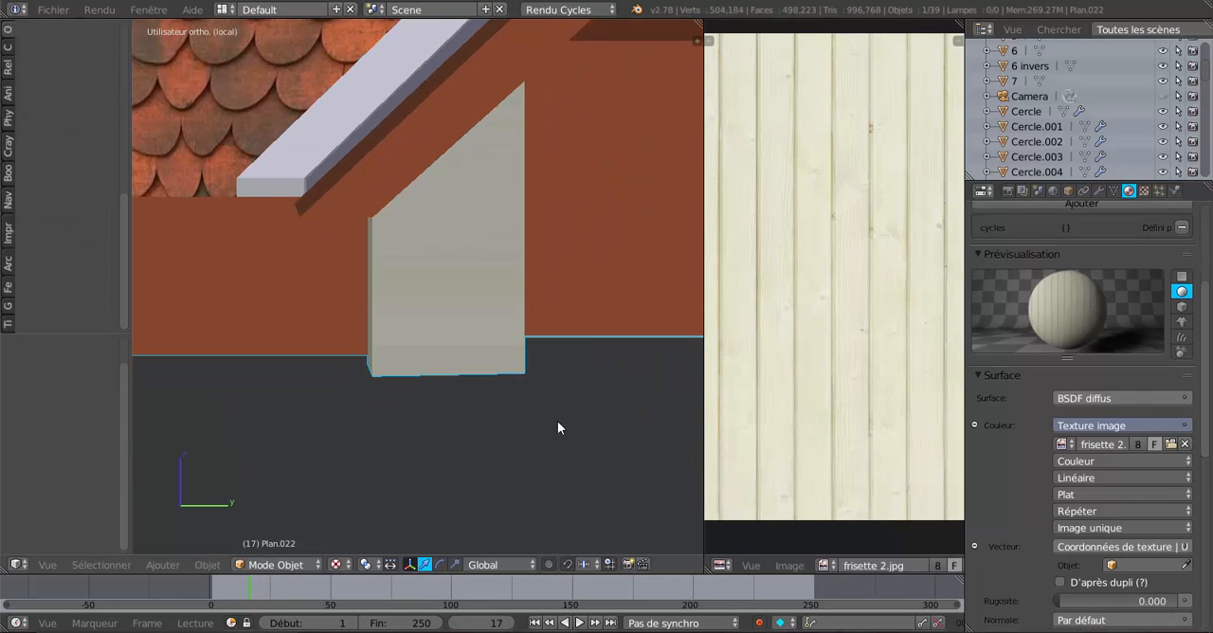
middle_click_drag(557, 421, 452, 432)
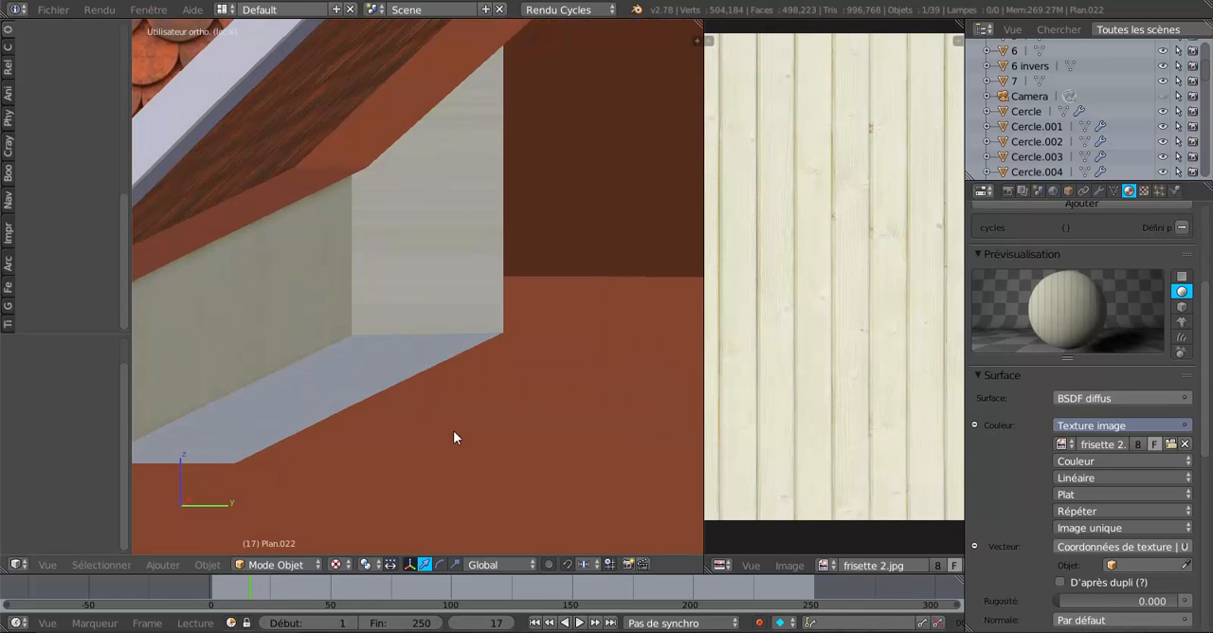
Back in edit mode, scale the end face's UV island by -0.936 along Y.
key("Tab")
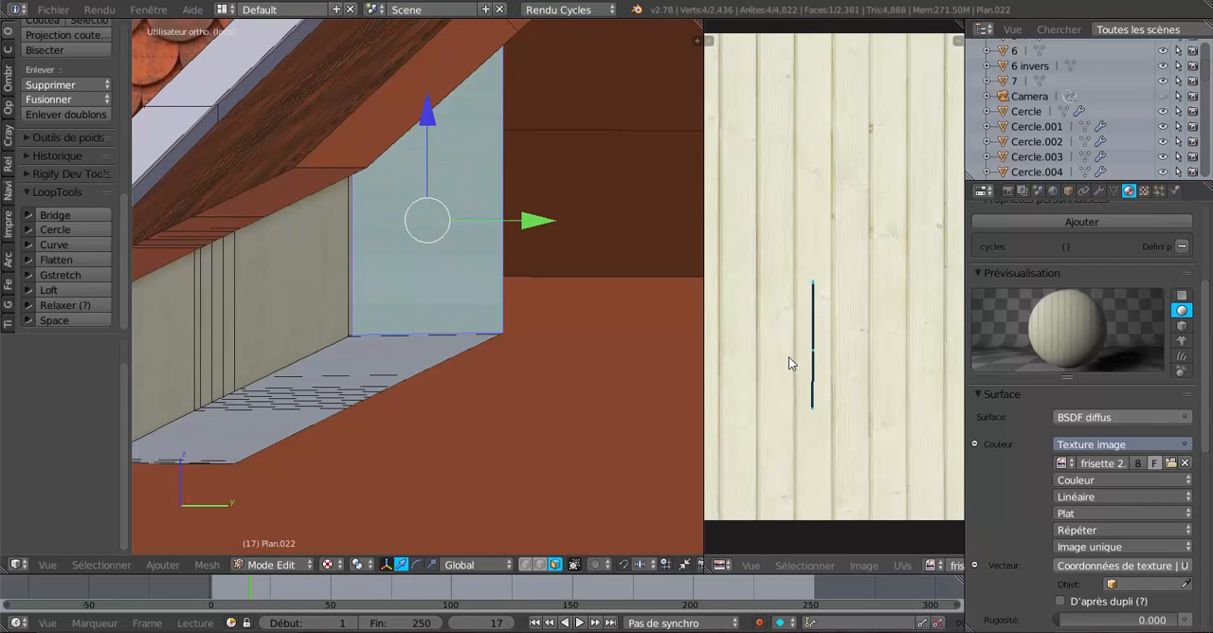
scroll(821, 369, "up", 2)
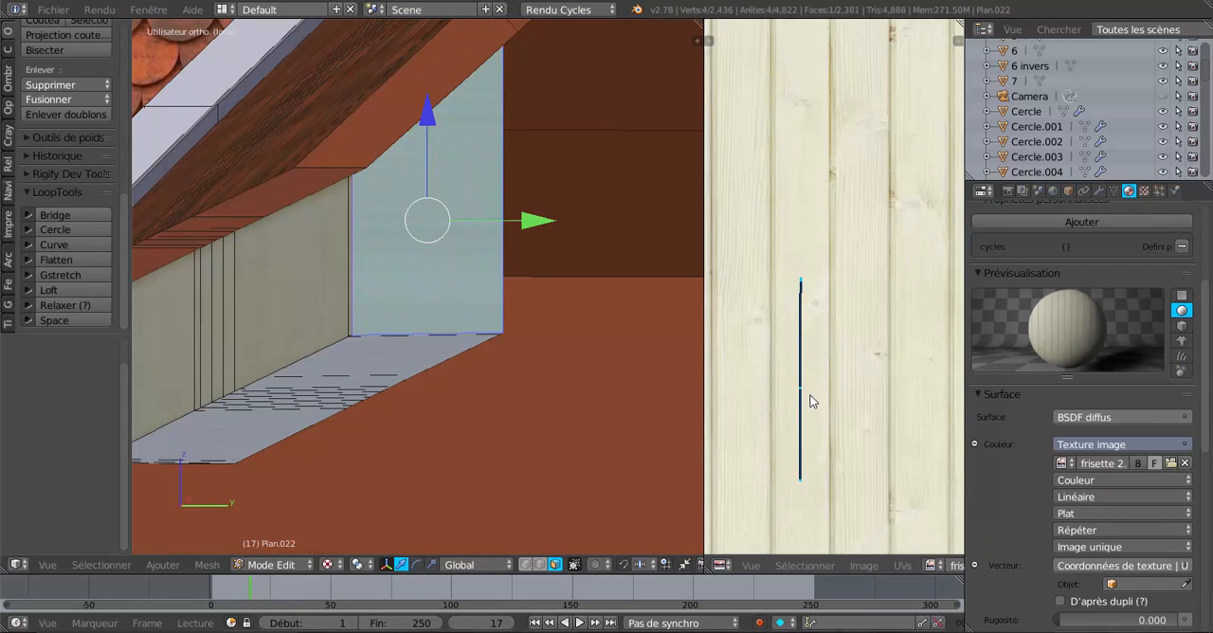
scroll(810, 401, "up", 1)
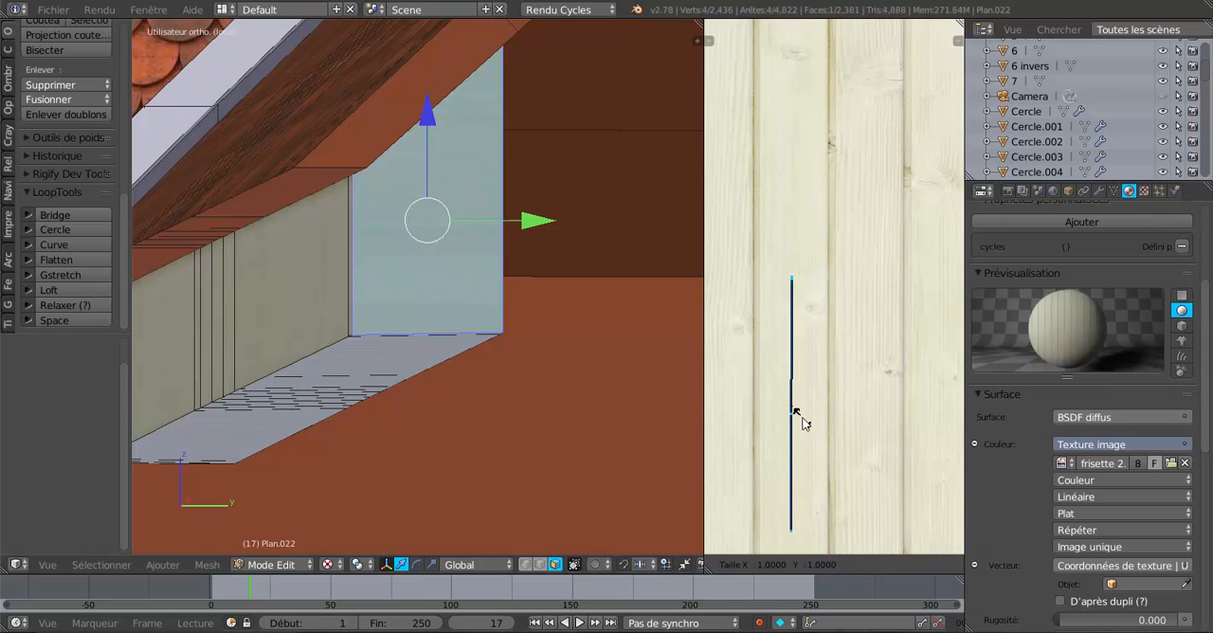
key("s")
key("y")
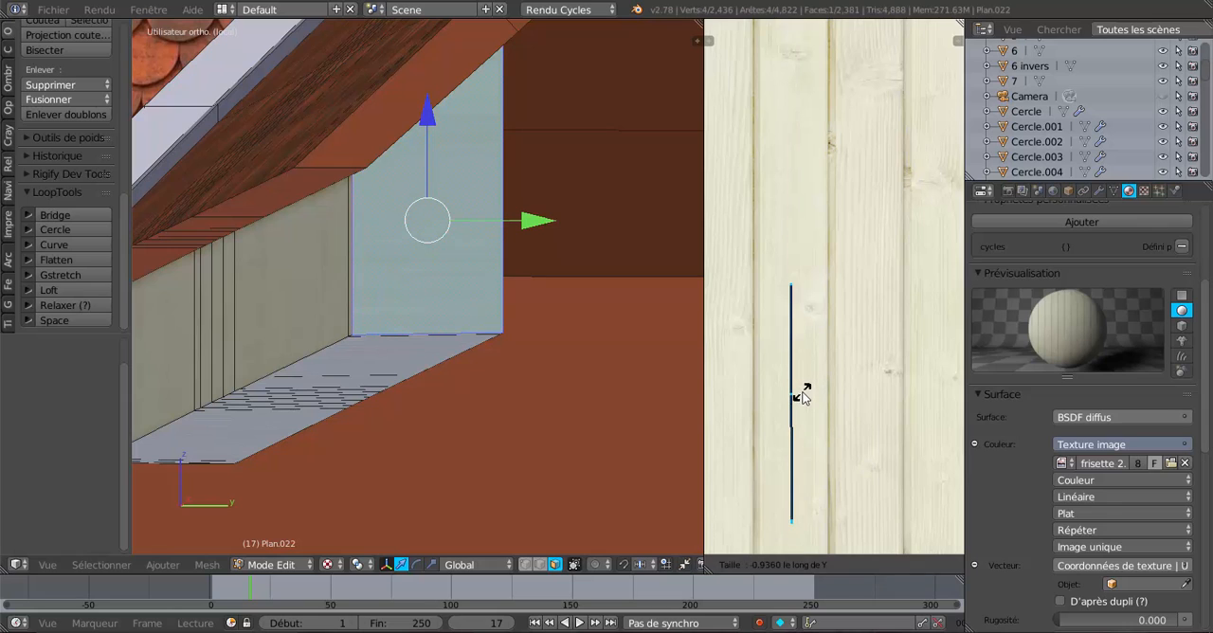
left_click(802, 398)
key("s")
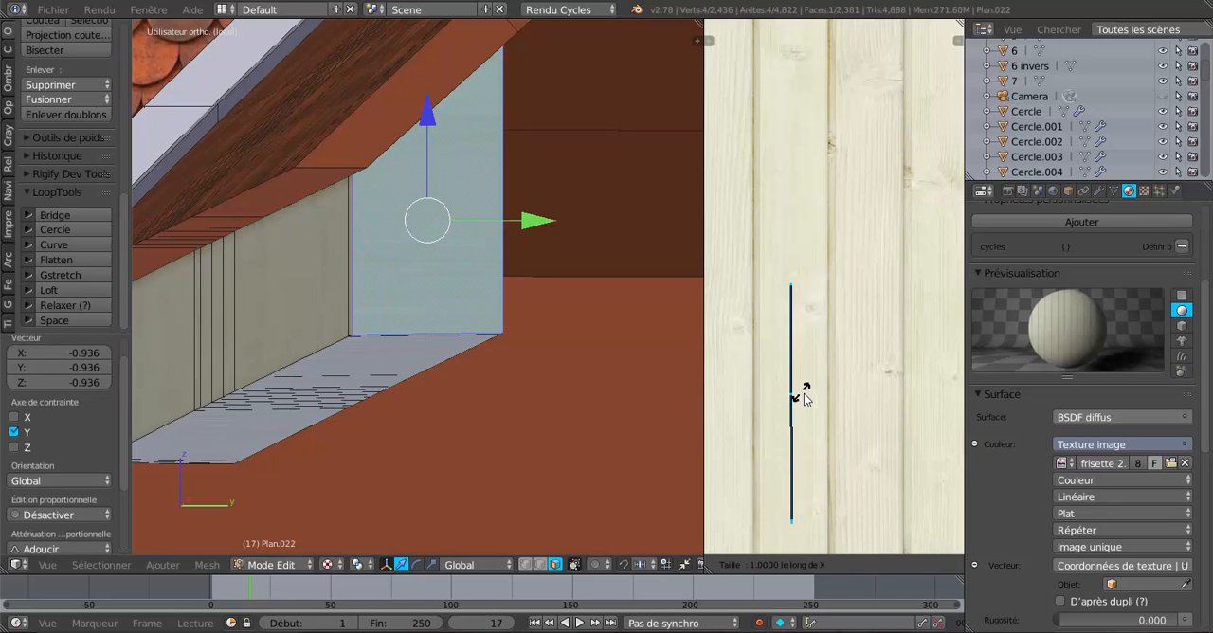
key("x")
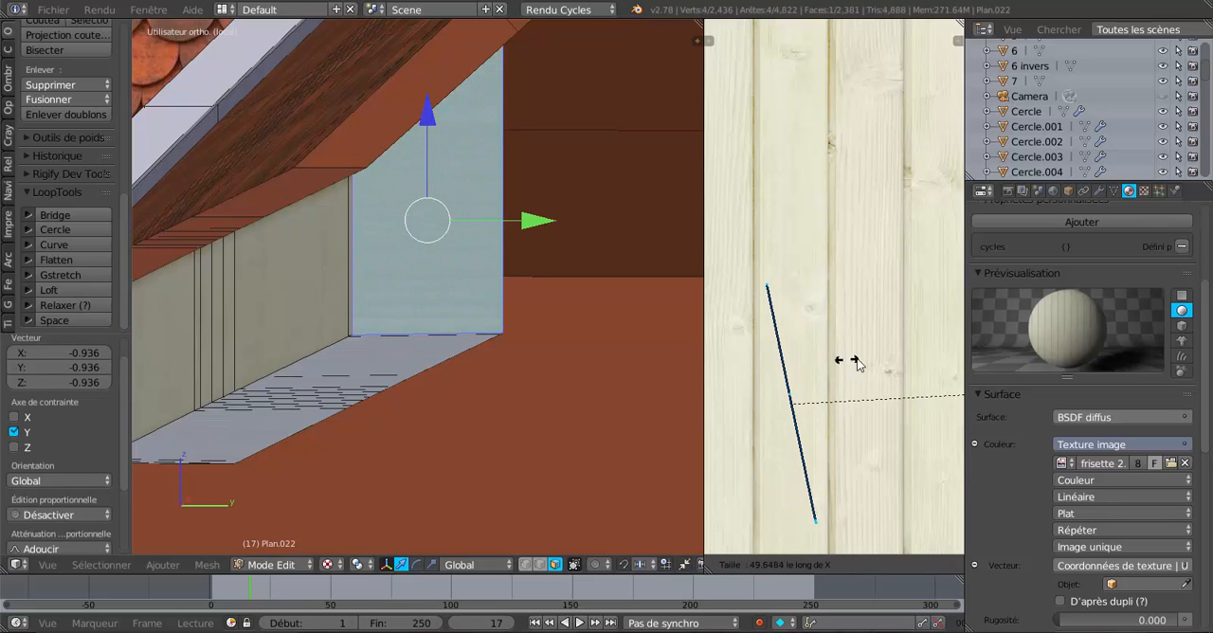
key("0")
key("Return")
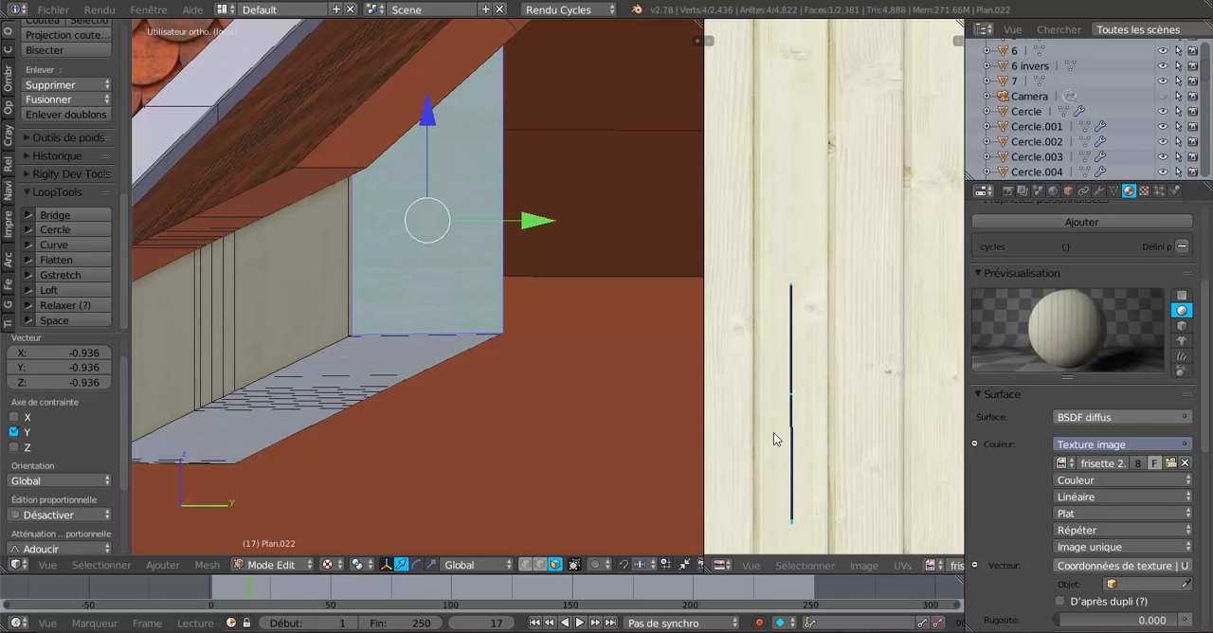
Check the end face's plank texture in object mode against the adjoining fascia.
scroll(379, 419, "down", 3)
key("Tab")
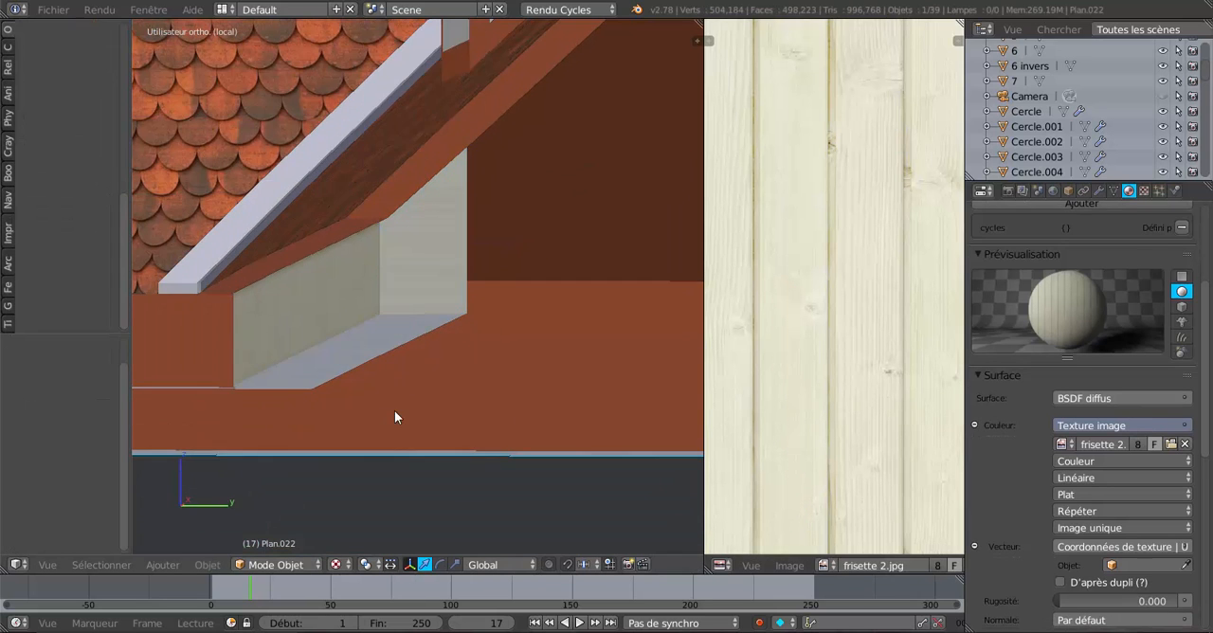
middle_click_drag(394, 411, 506, 360)
Select the row of unpainted fascia faces under the tiled side eave in edit mode and assign them Matériau.041.
key("Tab")
key("a")
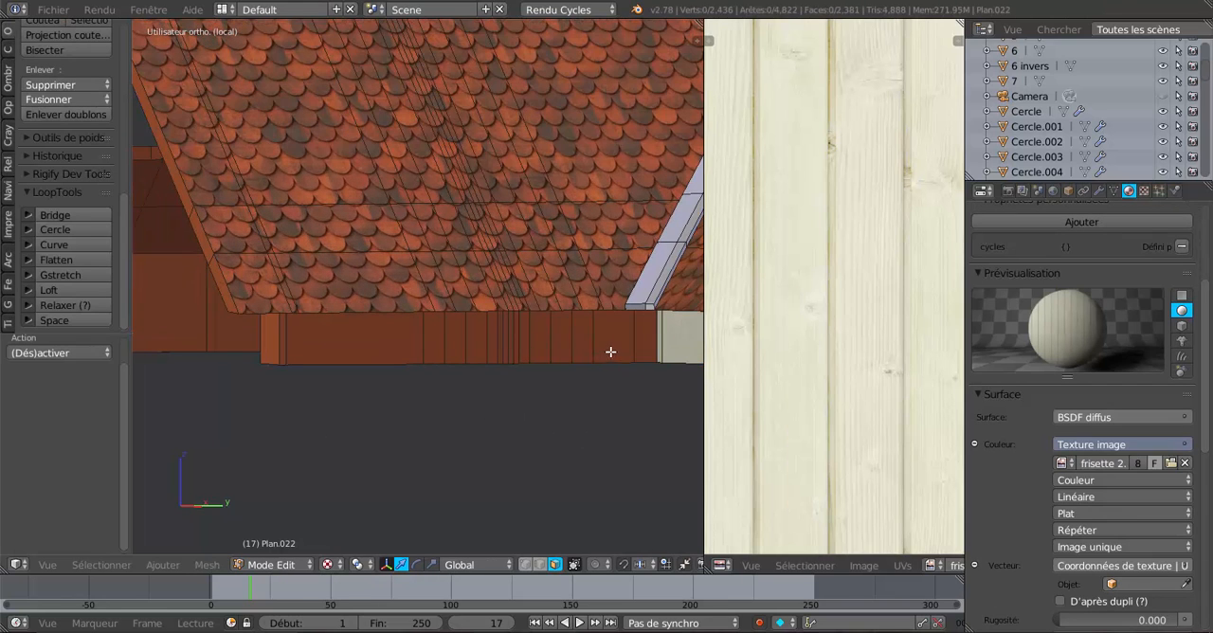
key("v")
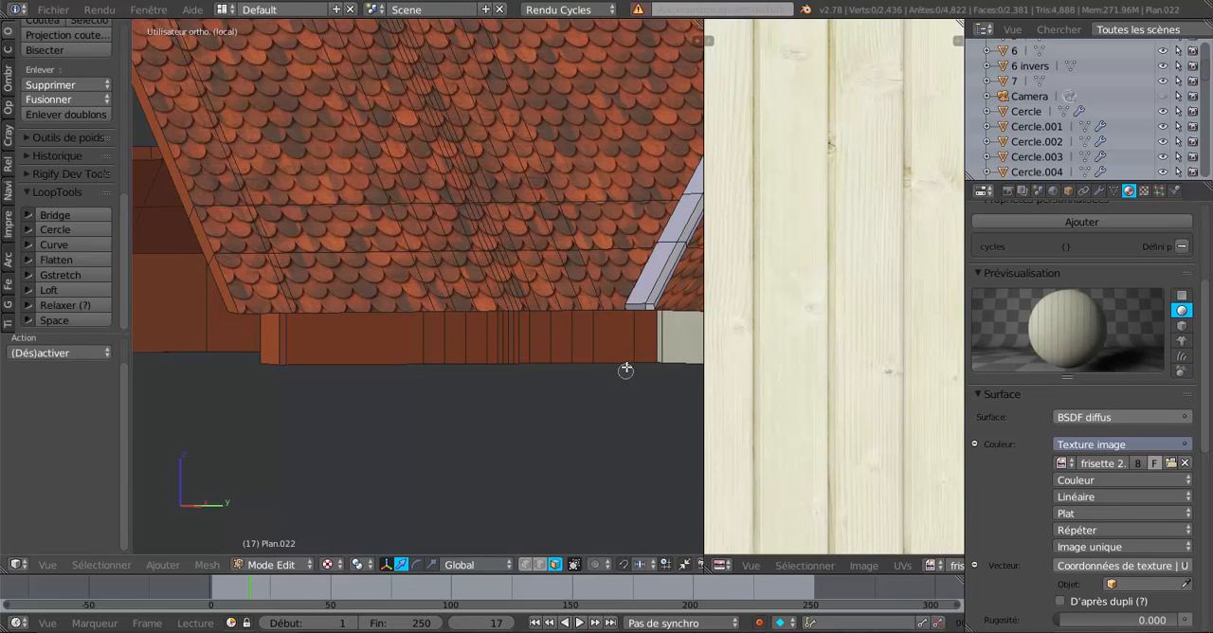
left_click_drag(632, 338, 296, 341)
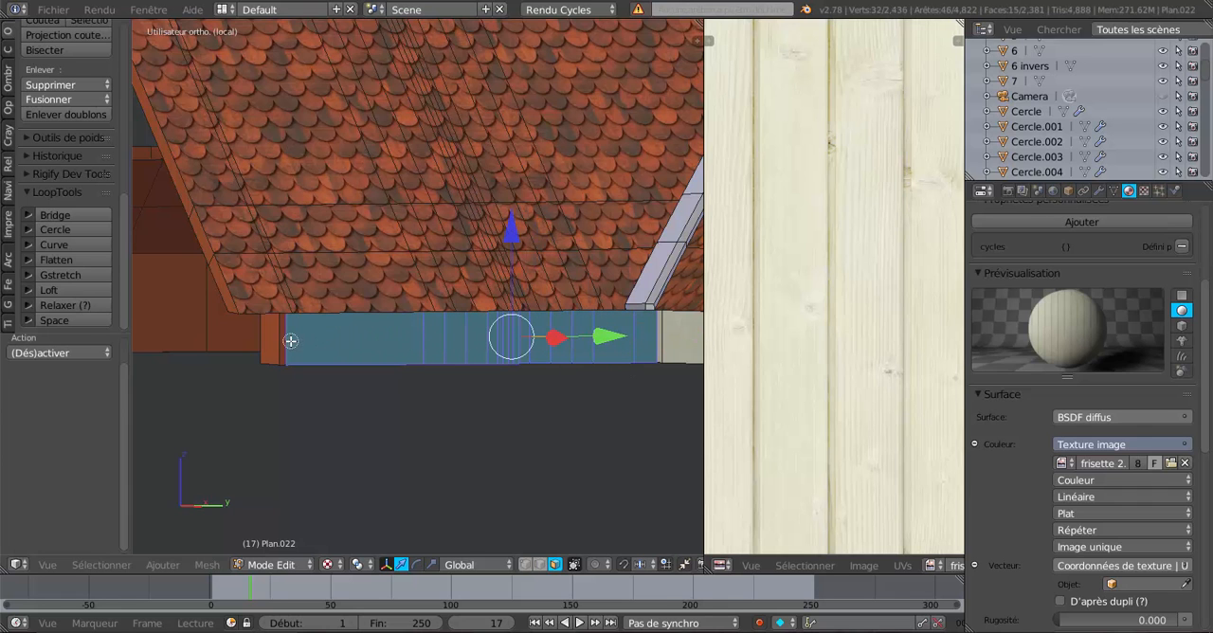
left_click(290, 341)
right_click(291, 342)
scroll(460, 376, "down", 3)
mouse_move(460, 376)
middle_mouse_down()
mouse_move(625, 392)
mouse_move(509, 379)
mouse_move(474, 389)
mouse_move(582, 395)
middle_mouse_up()
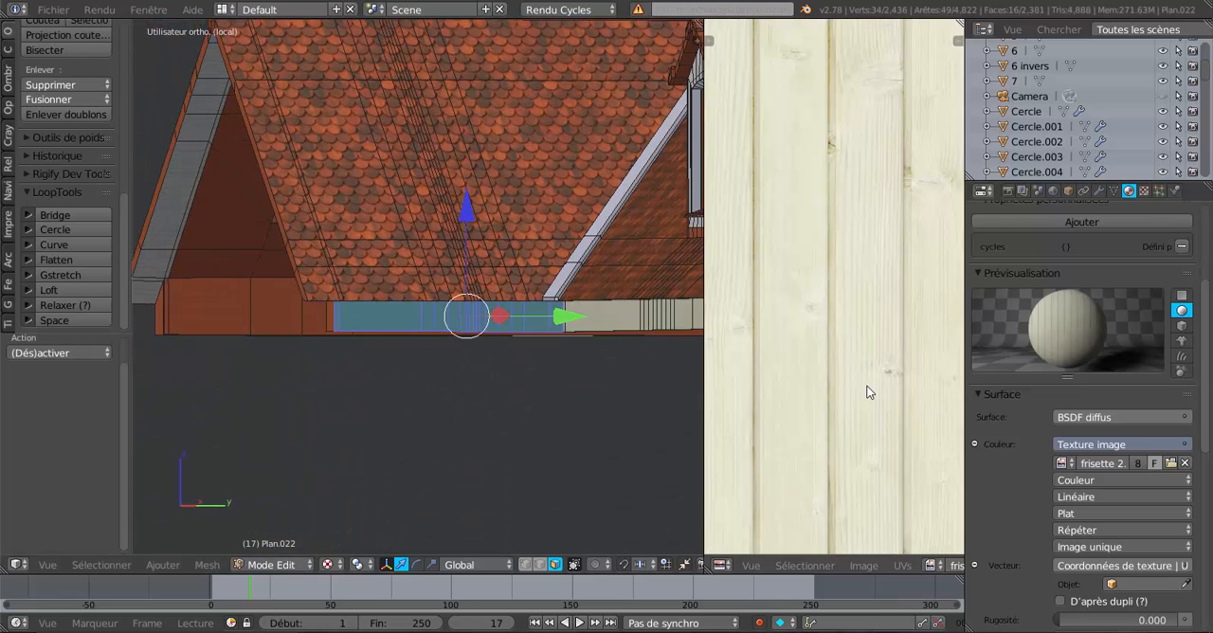
scroll(869, 392, "up", 1)
scroll(1067, 253, "up", 3)
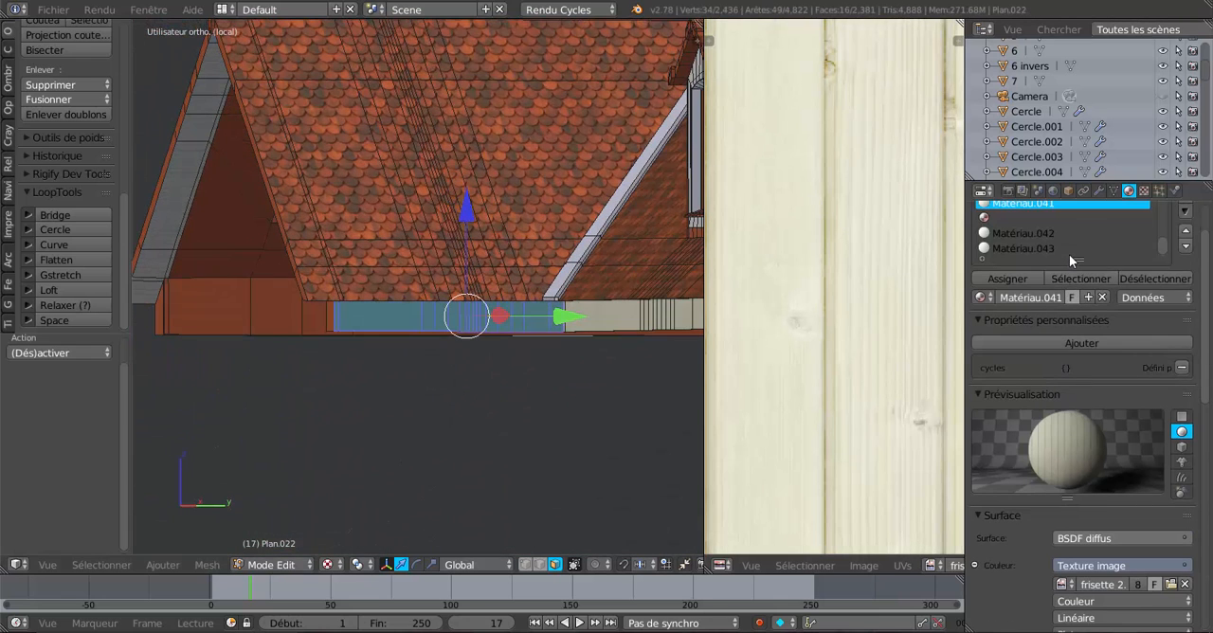
left_click(1008, 279)
Unwrap the selected side fascia faces onto the frisette 2.jpg plank image, working from the right orthographic view.
scroll(588, 419, "up", 2)
middle_click_drag(523, 430, 518, 431)
key("KP_3")
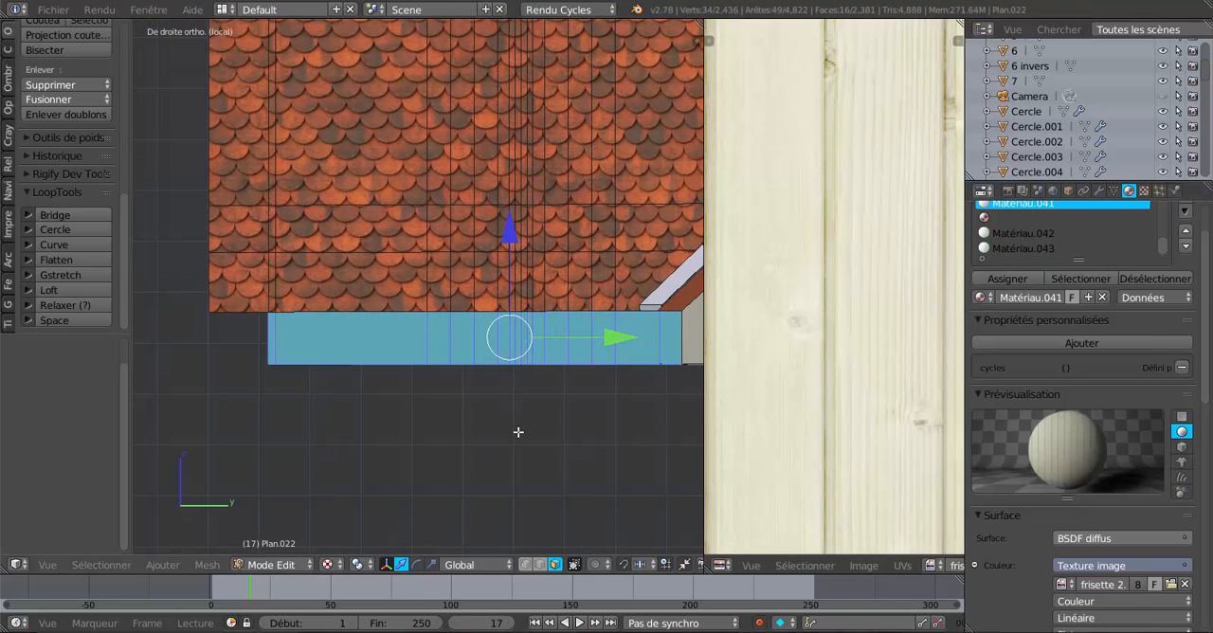
scroll(847, 379, "down", 7)
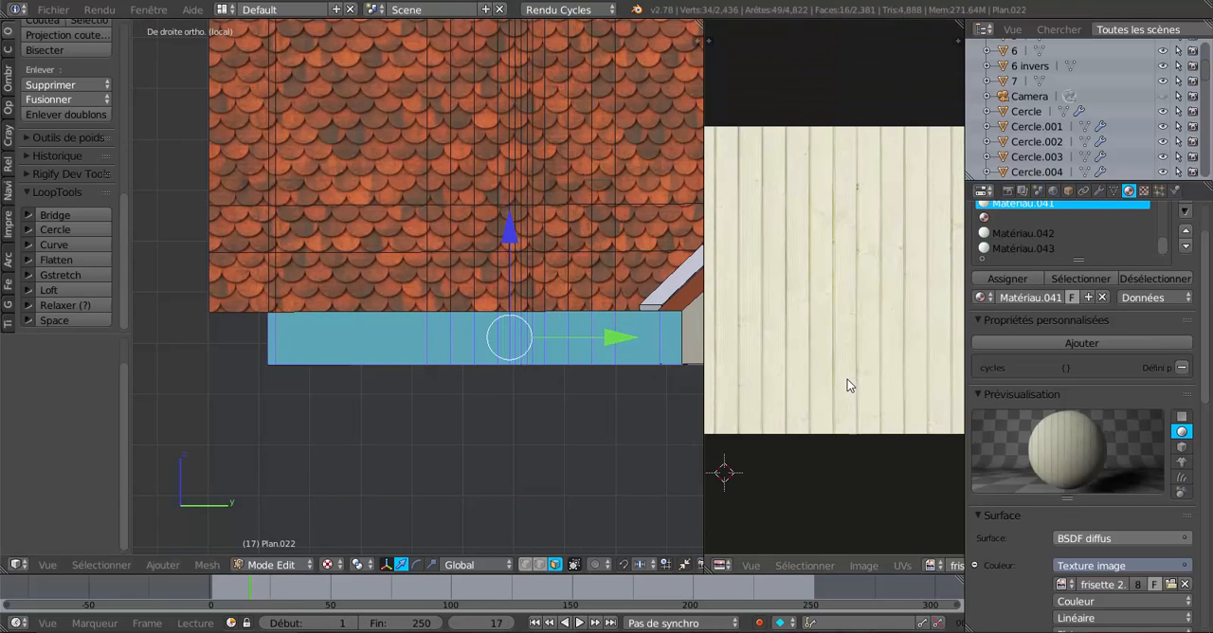
left_click(206, 565)
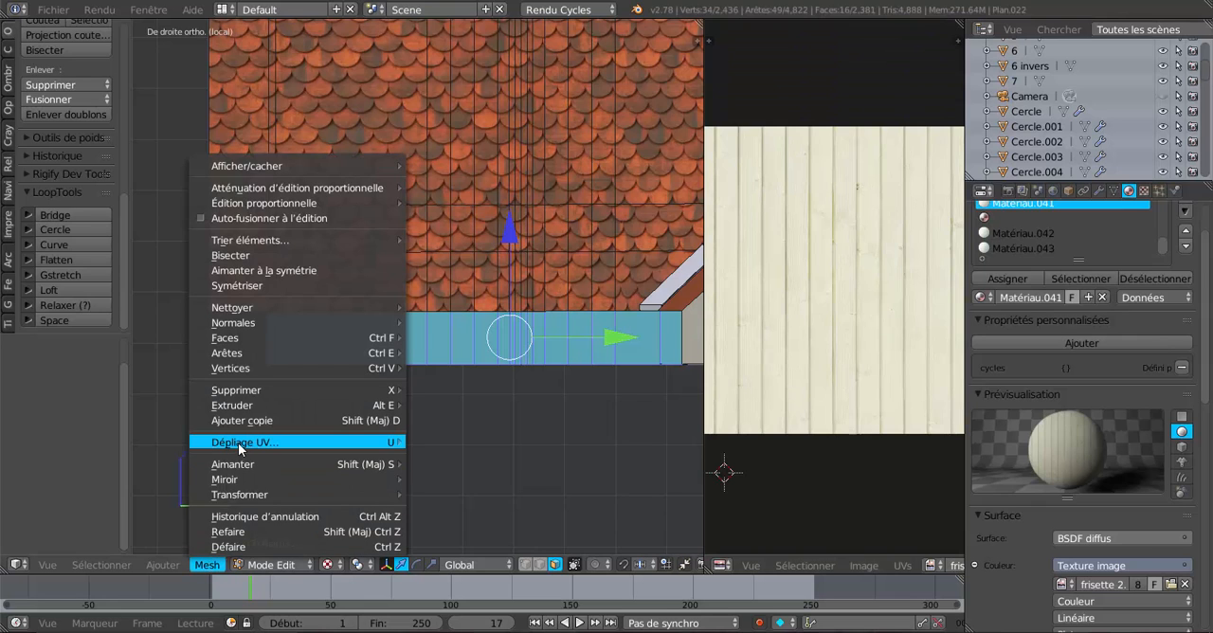
mouse_move(341, 446)
left_click(432, 443)
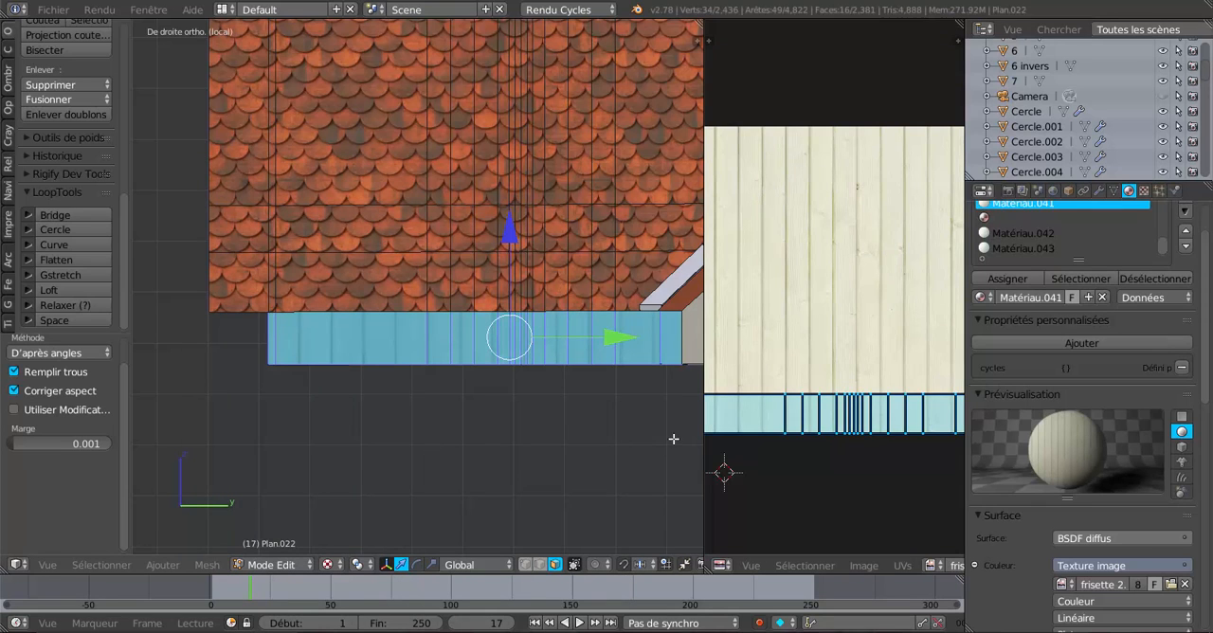
scroll(639, 414, "up", 2)
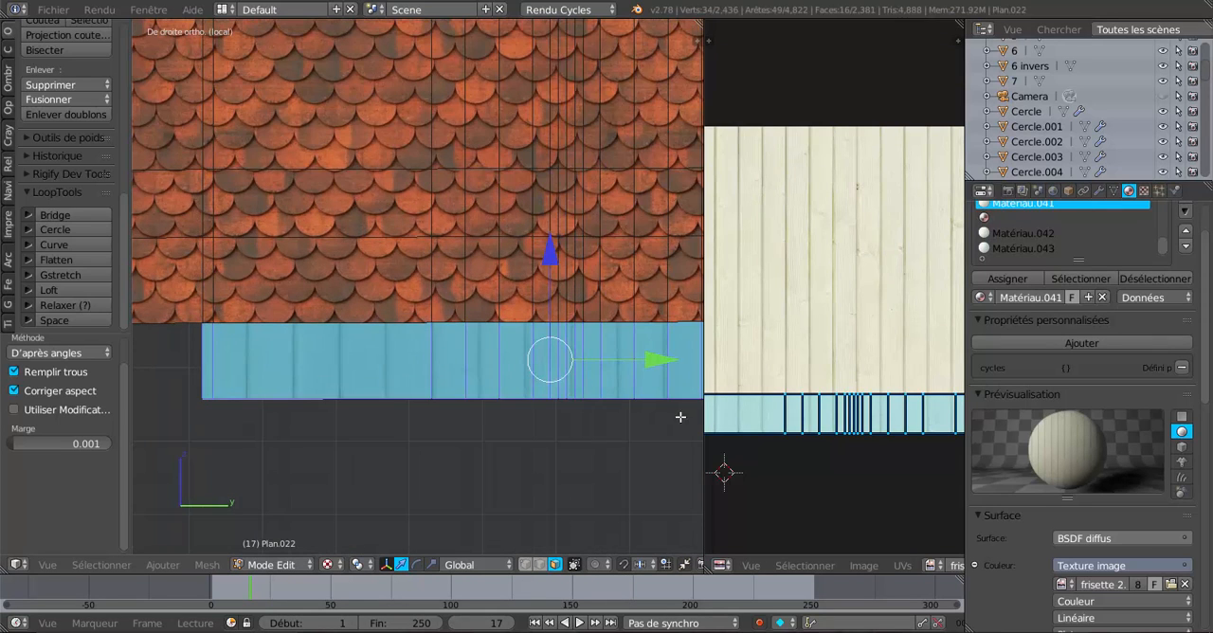
Rotate the side fascia's UV island by 90° so it runs parallel to the planks.
scroll(794, 443, "down", 3)
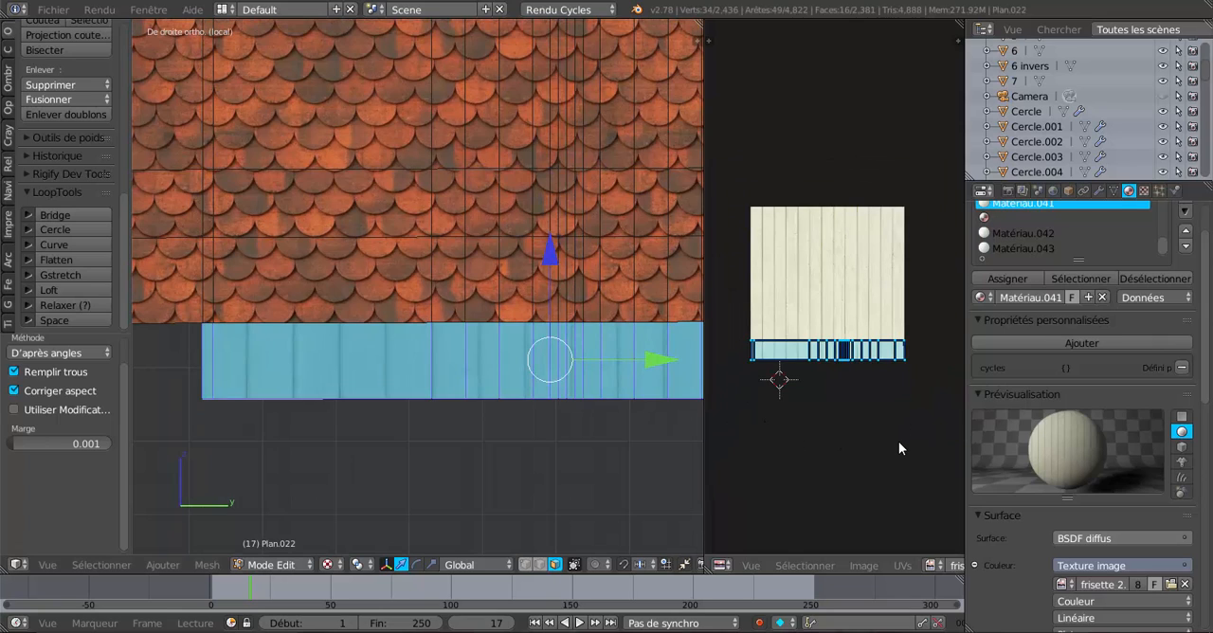
key("r")
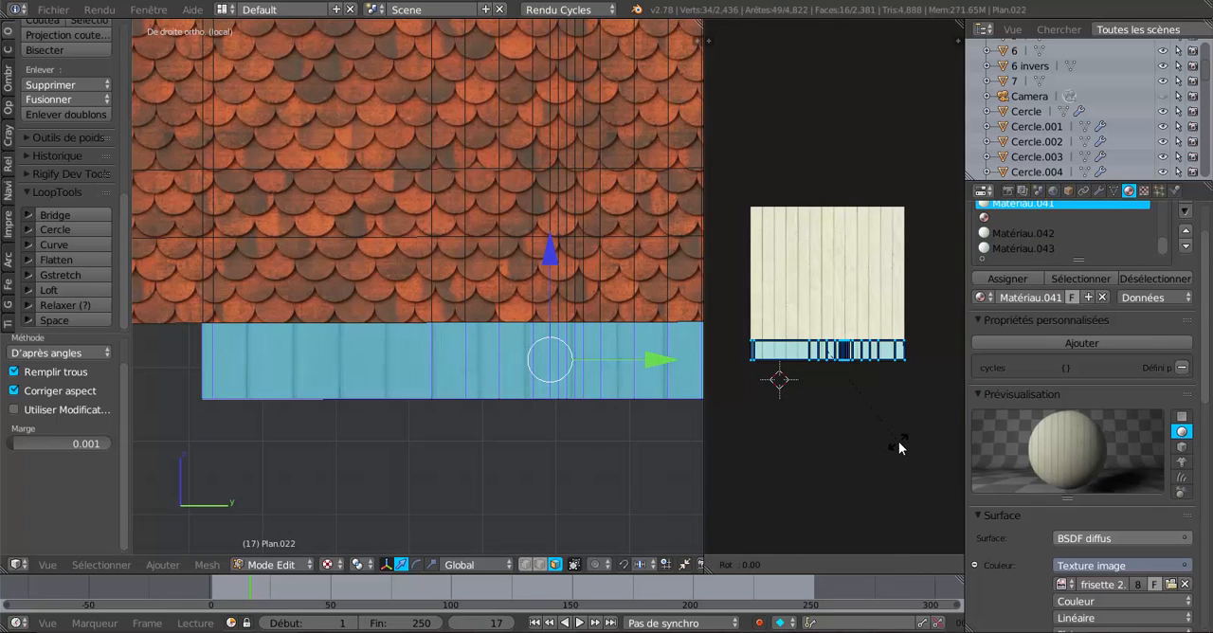
type("90")
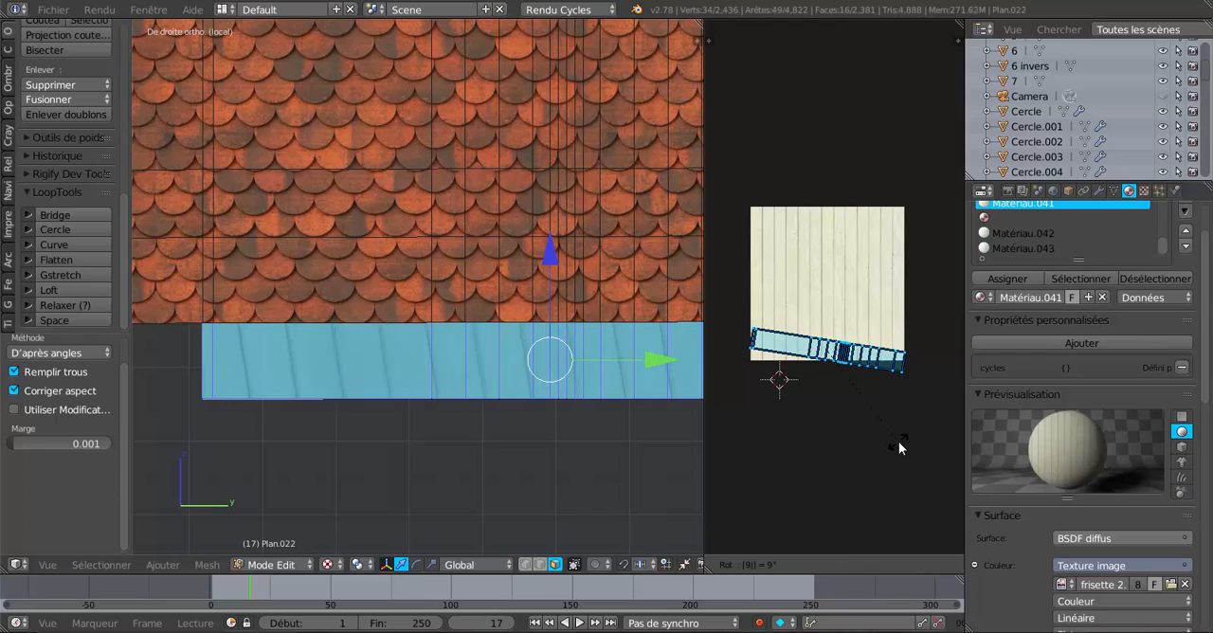
key("Return")
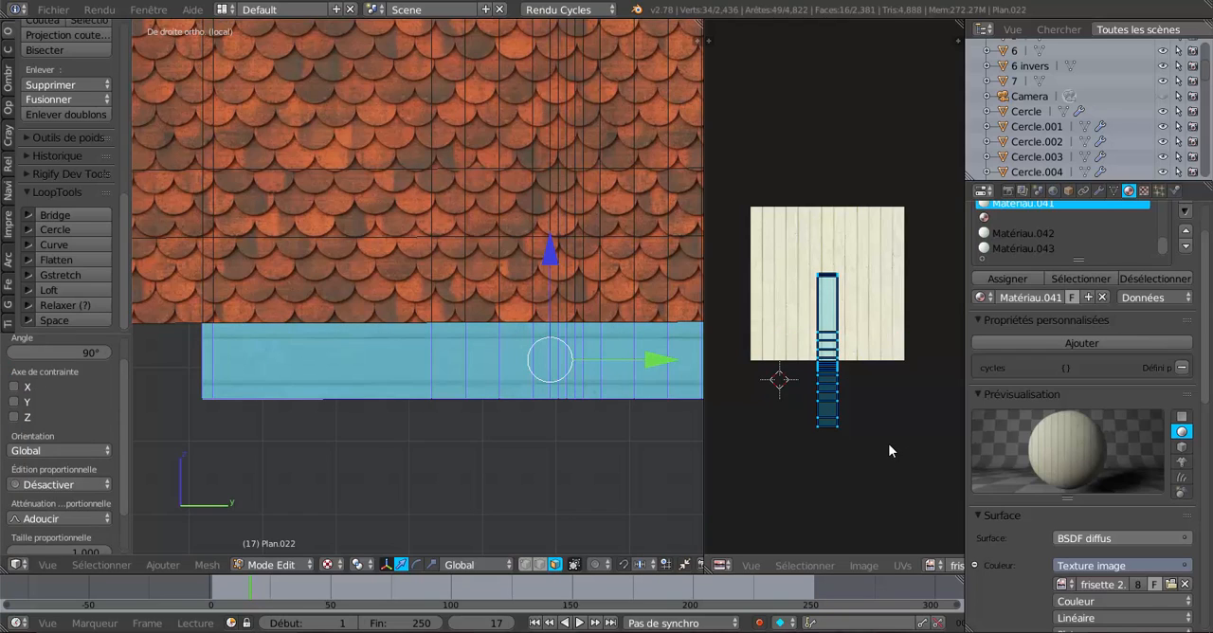
Scale the side fascia's UV island by 0.336 along X and move it 0.435 along Y onto a single plank.
scroll(827, 275, "up", 2)
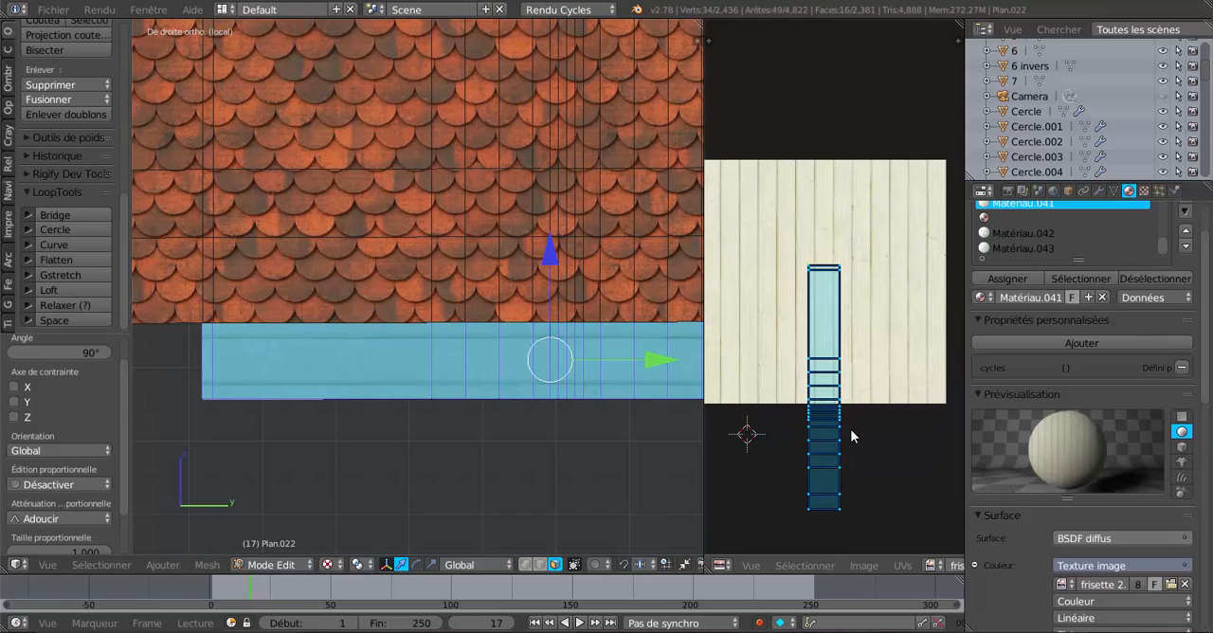
key("s")
key("x")
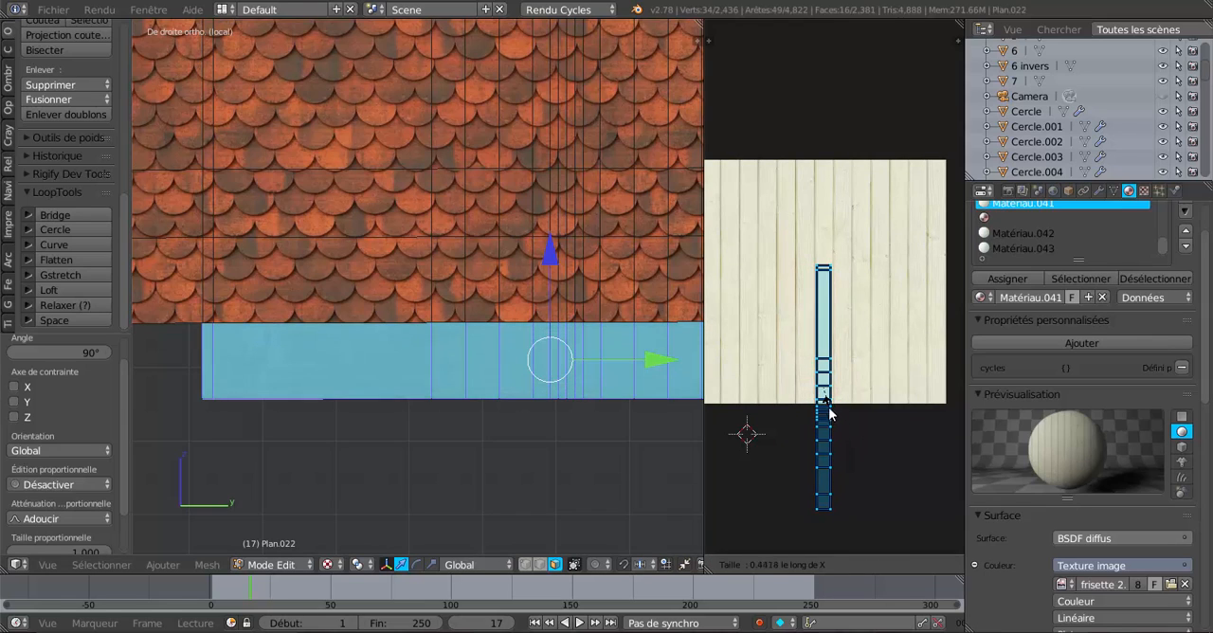
left_click(827, 417)
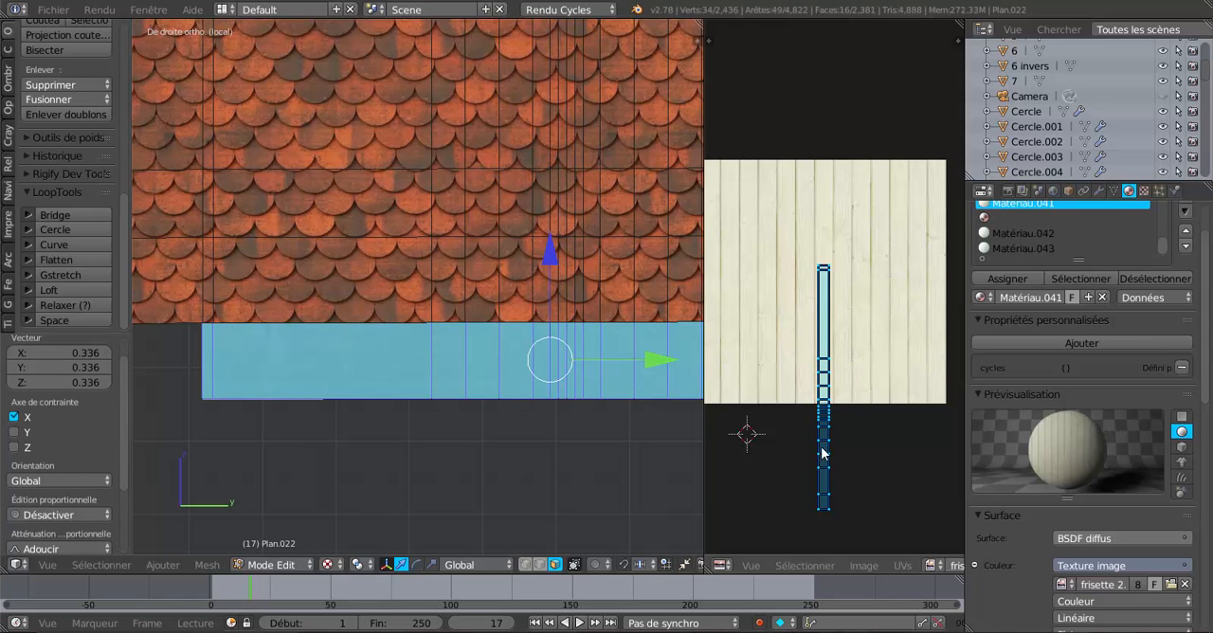
key("g")
left_click(823, 354)
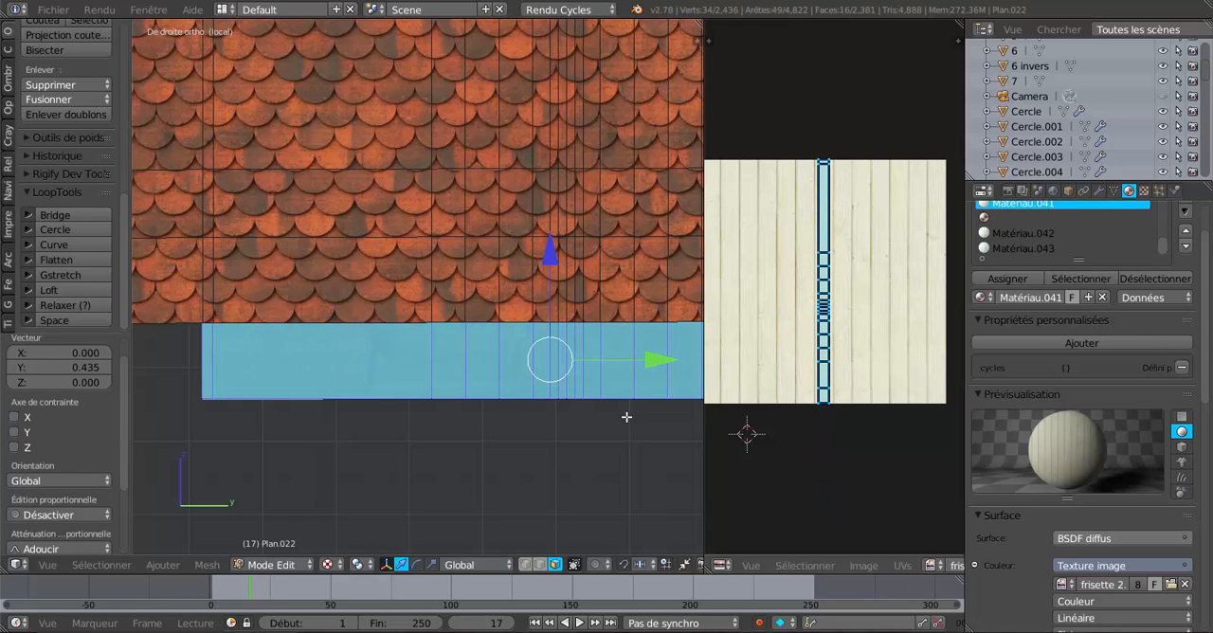
Check the side fascia's plank texture in object mode from an oblique angle.
scroll(553, 433, "up", 2)
scroll(558, 427, "down", 3)
scroll(558, 428, "up", 1)
middle_click_drag(558, 428, 645, 409, "shift")
key("Tab")
scroll(524, 419, "up", 3)
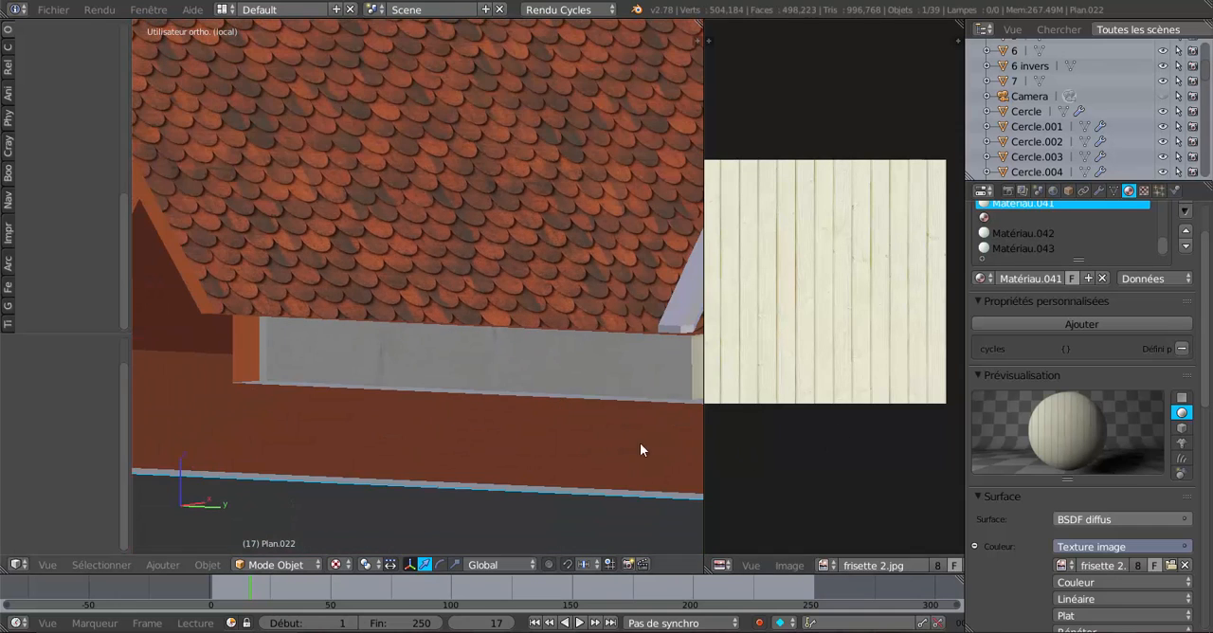
Show Matériau.041's nodes in place of the UV image and connect the image texture's colour output to the material output's displacement.
scroll(838, 438, "down", 2)
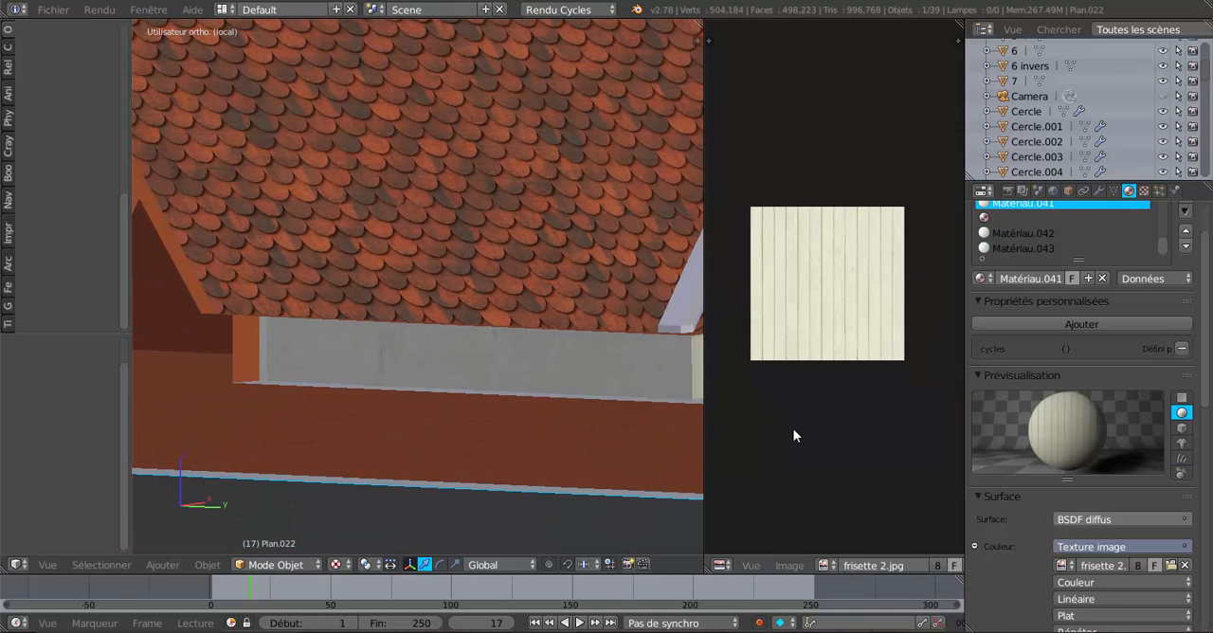
left_click(720, 565)
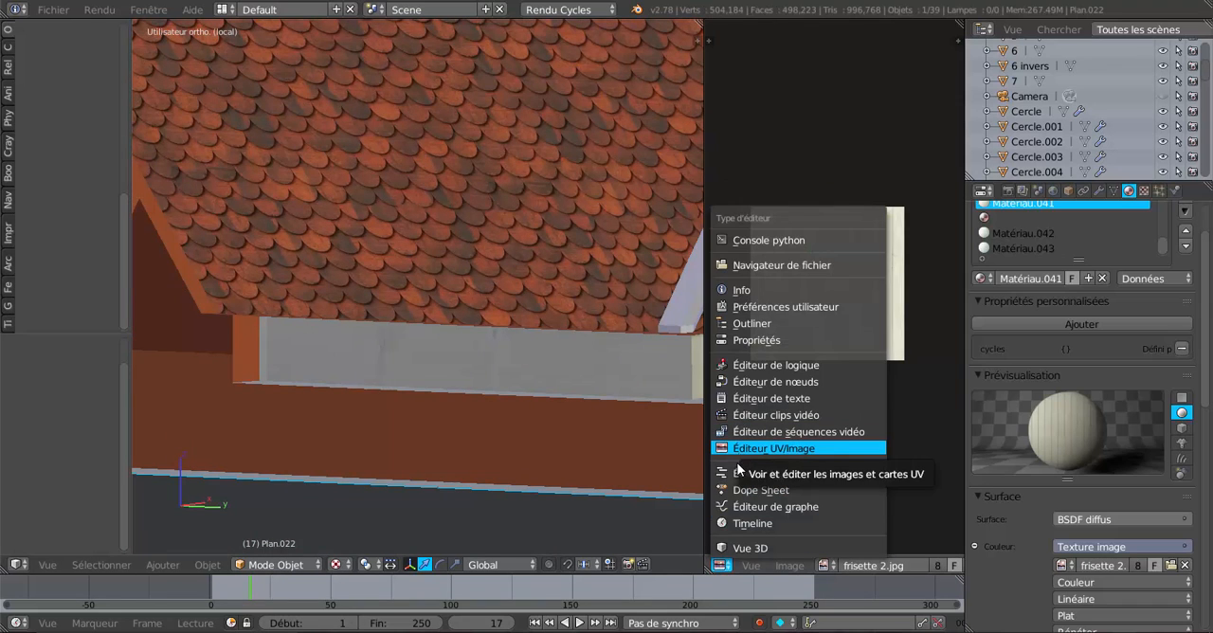
left_click(754, 382)
scroll(861, 345, "up", 1)
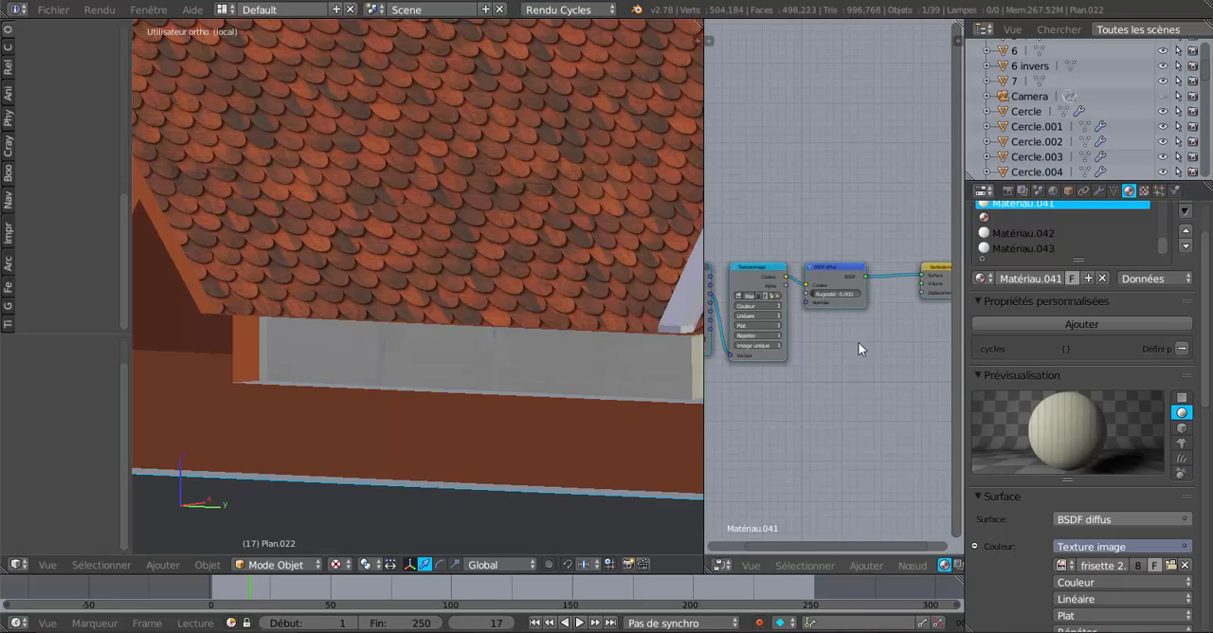
left_click_drag(839, 270, 841, 236)
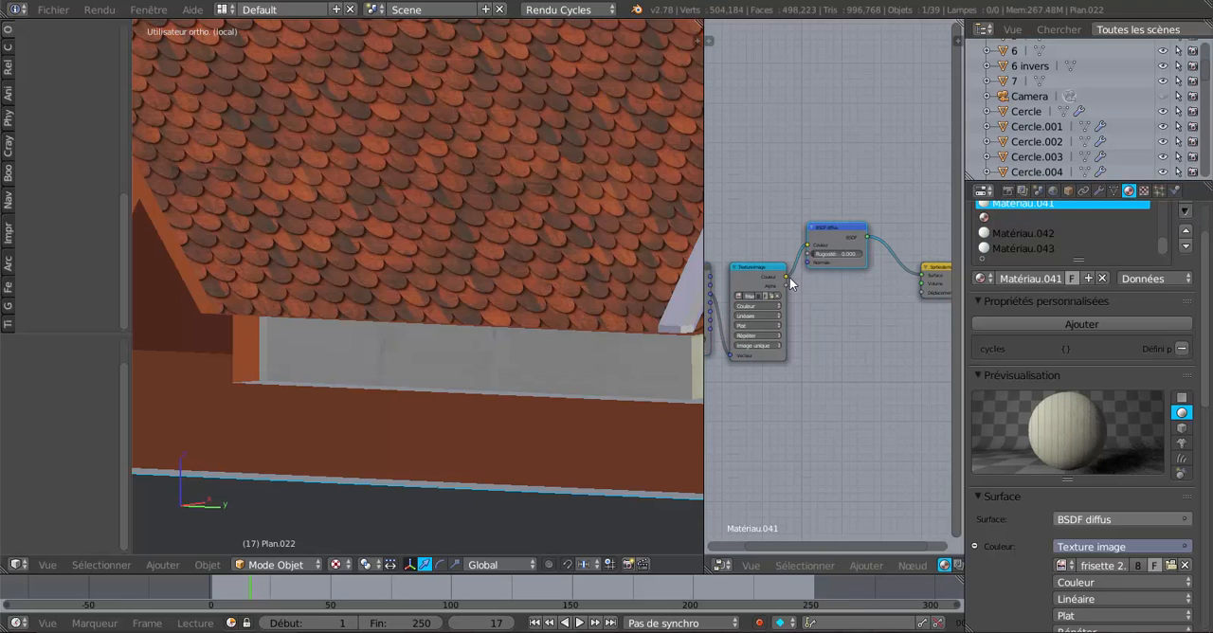
left_click_drag(789, 276, 923, 294)
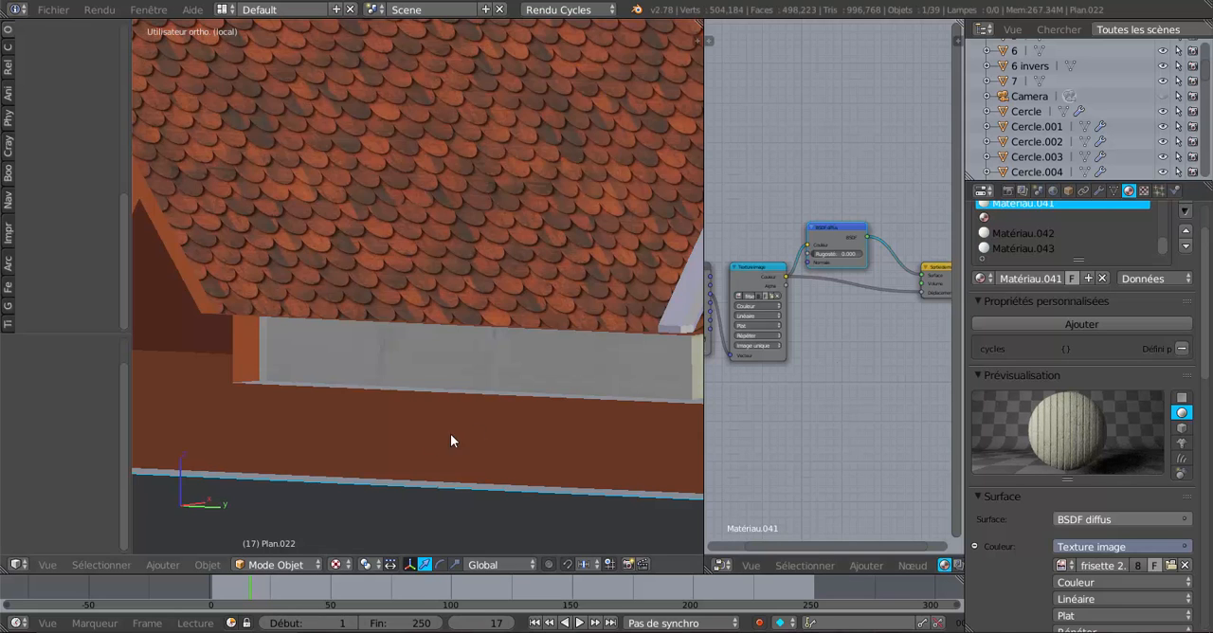
Switch the 3D view to rendered shading and examine the wood relief on the eave fascias.
left_click(335, 564)
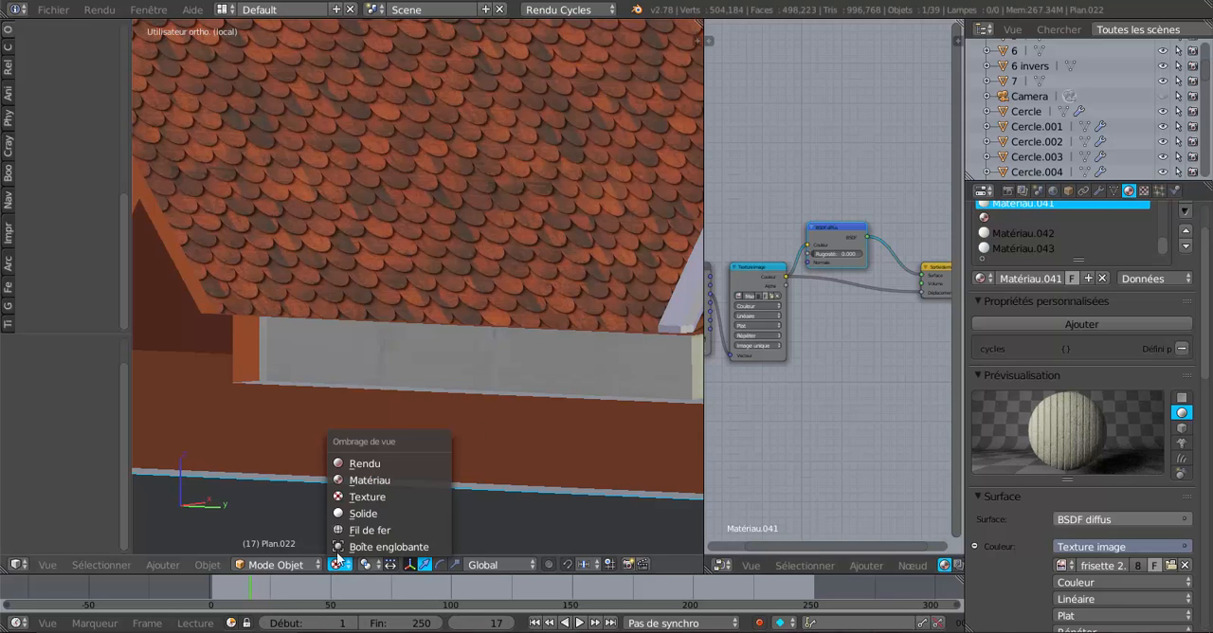
left_click(364, 465)
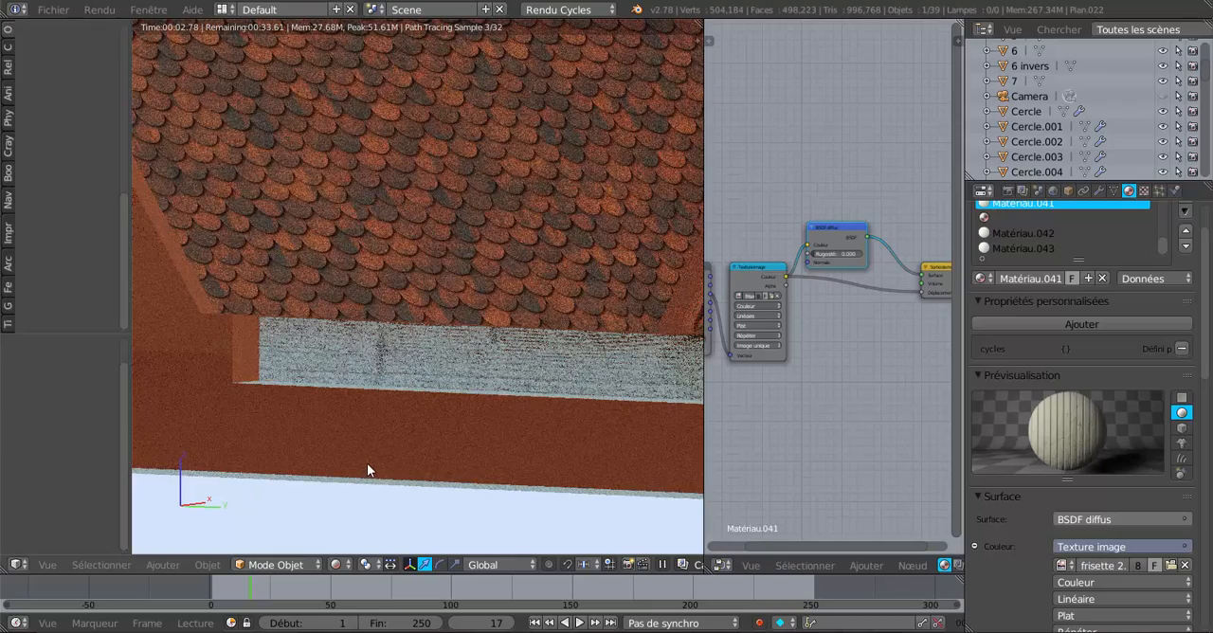
scroll(368, 463, "down", 2)
mouse_move(370, 463)
middle_mouse_down()
mouse_move(434, 454)
mouse_move(374, 441)
mouse_move(388, 449)
middle_mouse_up()
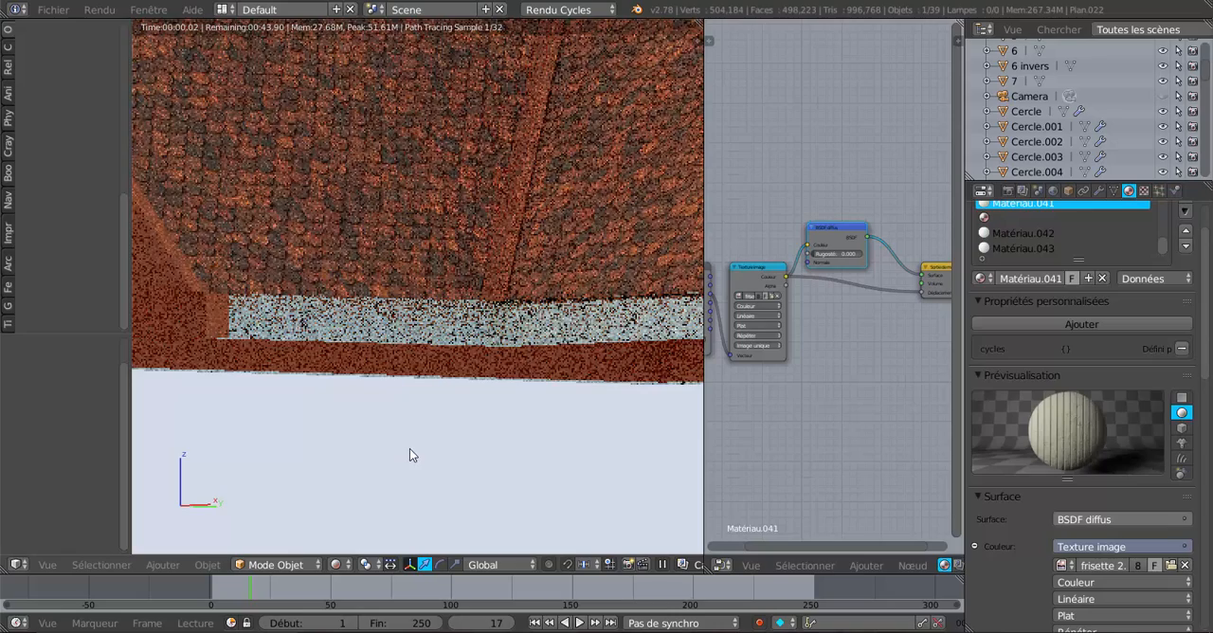
scroll(409, 448, "up", 2)
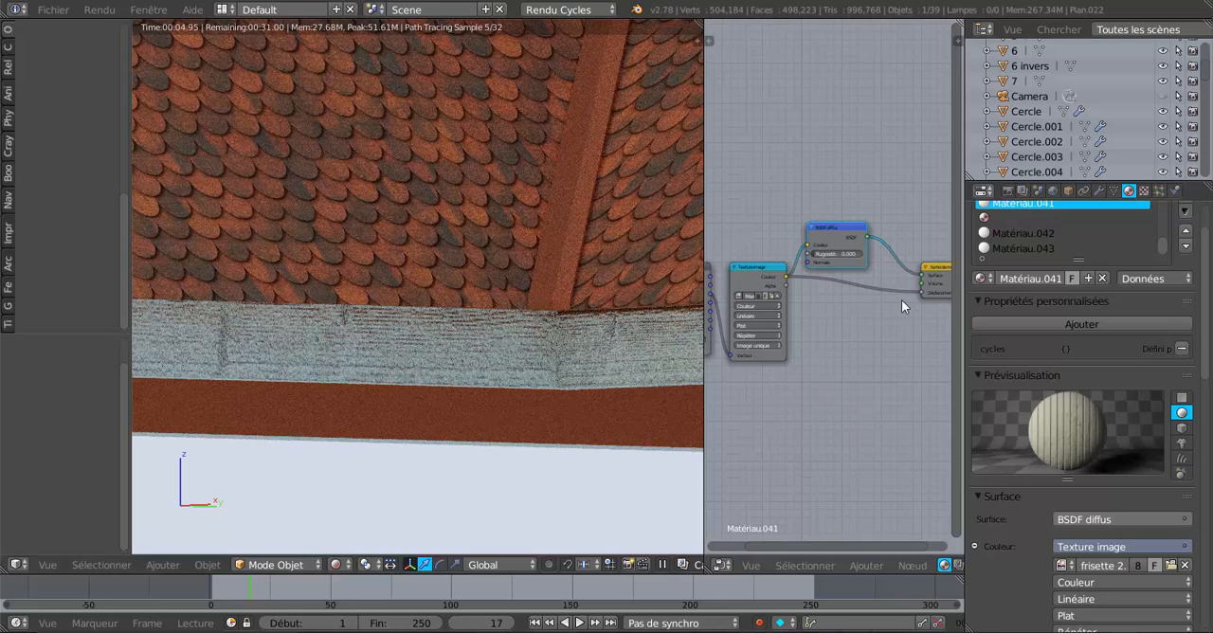
Disconnect the image colour from Matériau.041's displacement input and check the smooth fascias around the roof corner in the rendered view.
left_click_drag(921, 291, 895, 344)
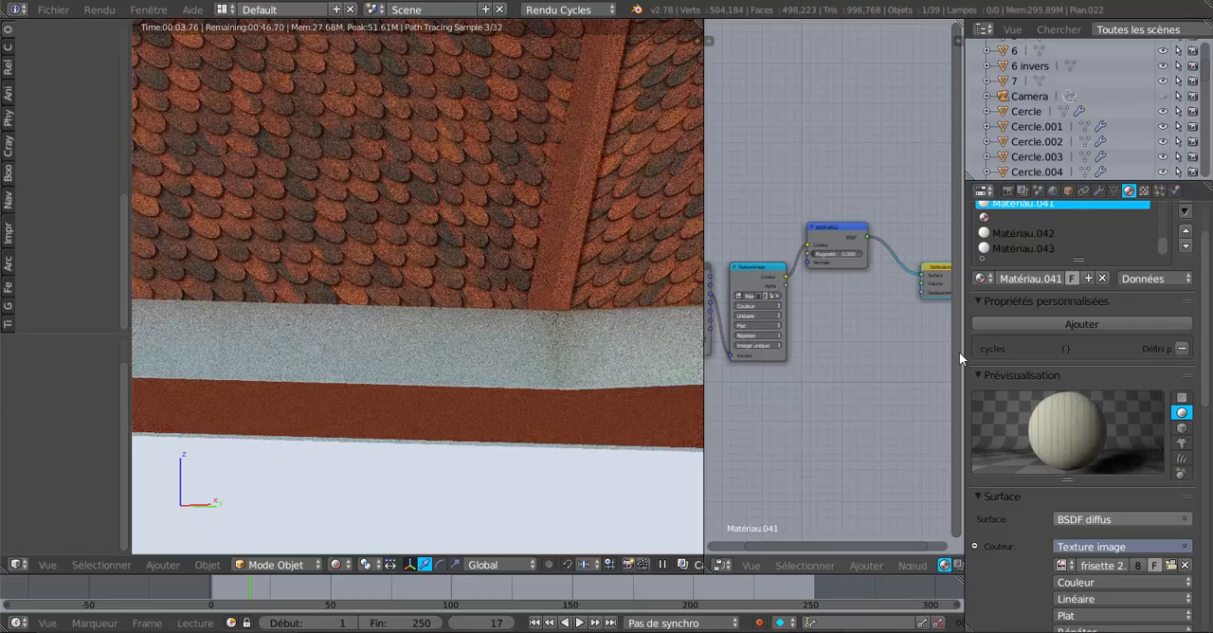
key("KP_3")
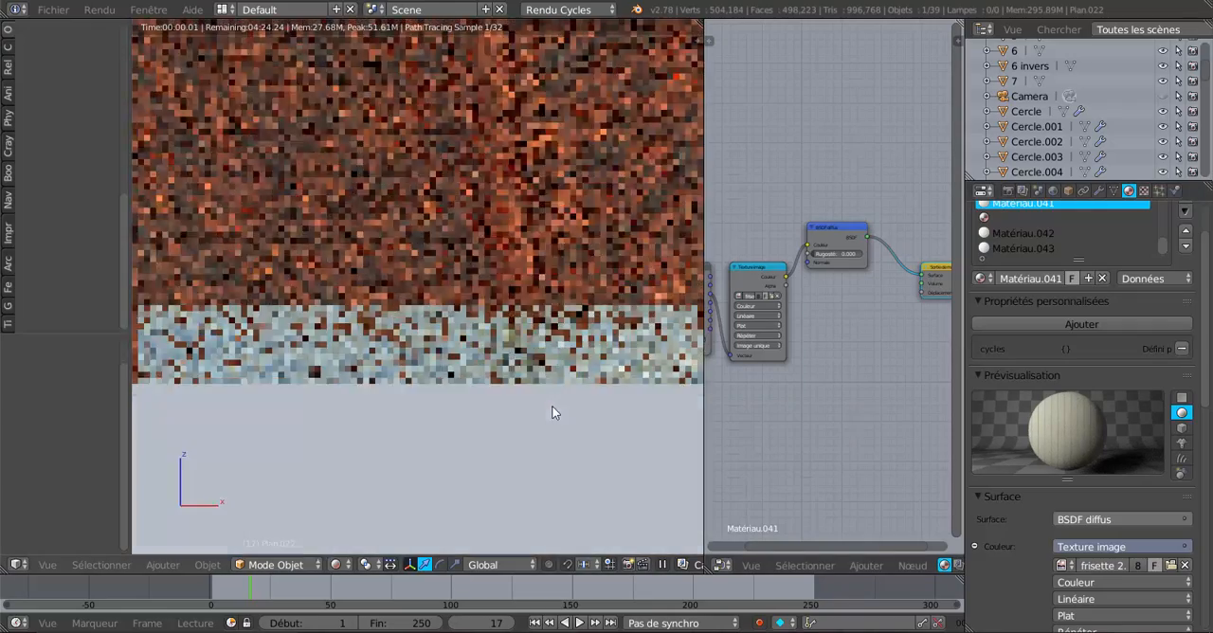
key("KP_1")
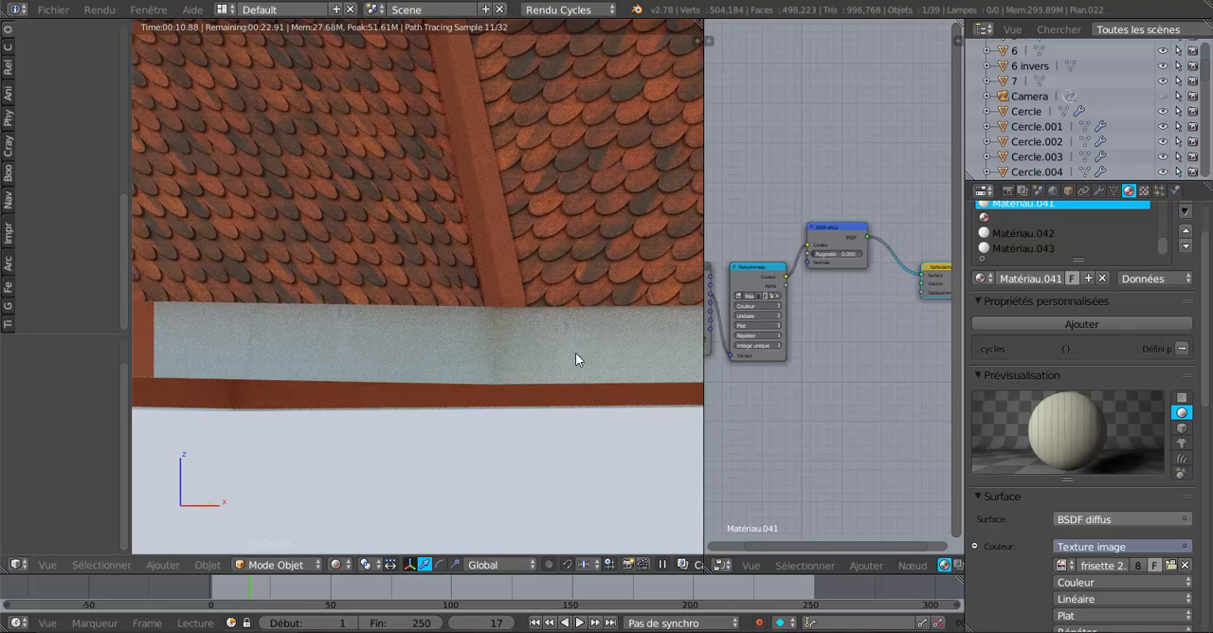
scroll(575, 353, "down", 3)
middle_click_drag(588, 369, 501, 387, "shift")
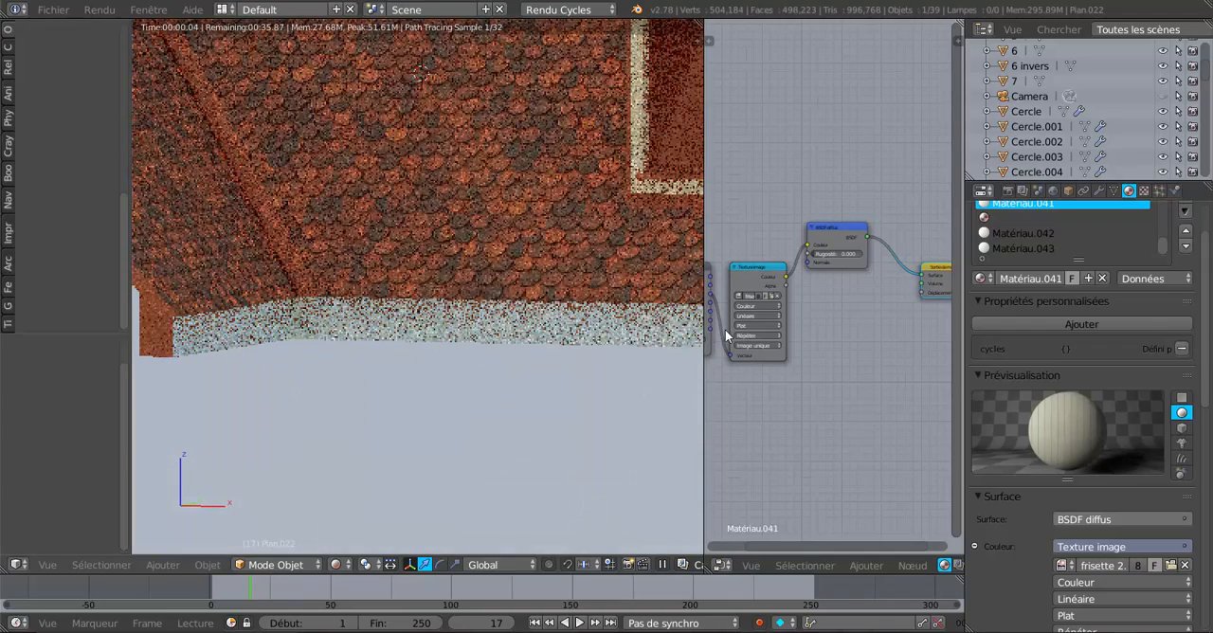
scroll(757, 323, "up", 3)
Replace Matériau.041's image texture with frisette 3.jpg from the Desktop folder, choosing it from thumbnails, and check the eave fascias up close.
middle_click_drag(801, 326, 890, 345)
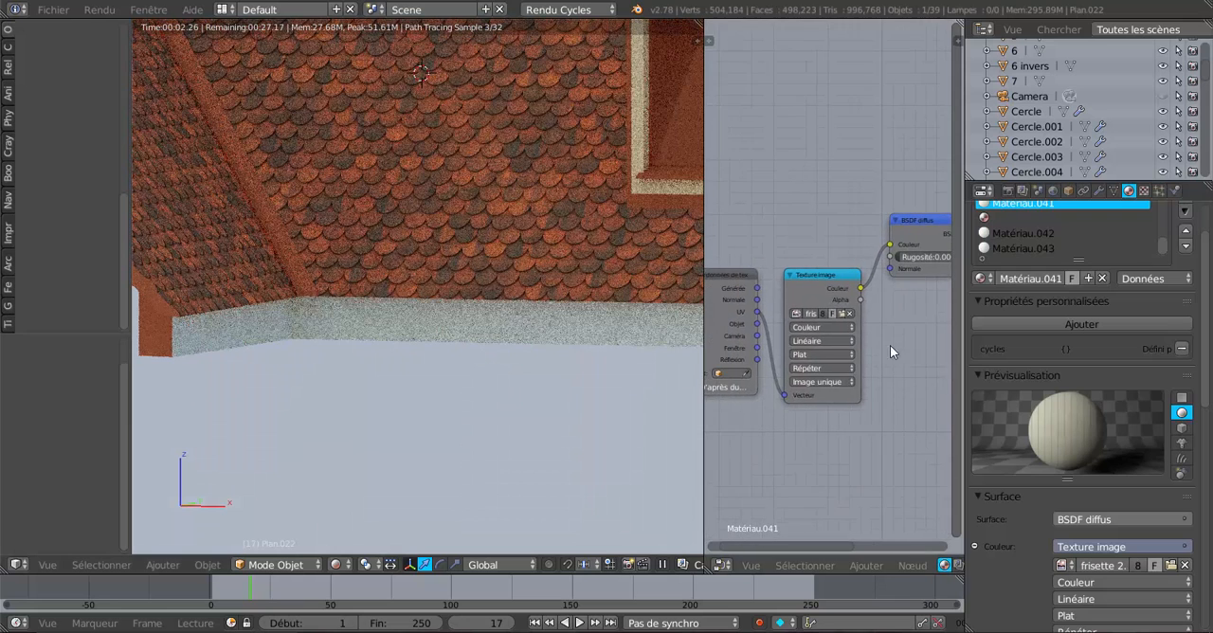
scroll(838, 315, "up", 2)
left_click(847, 323)
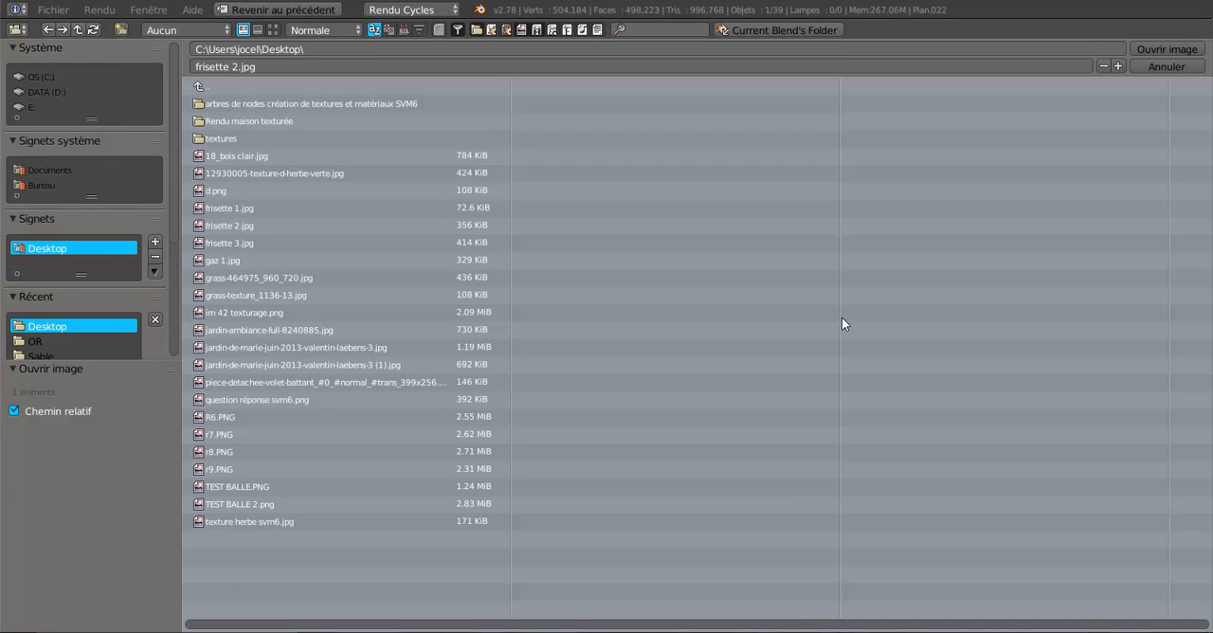
left_click(275, 31)
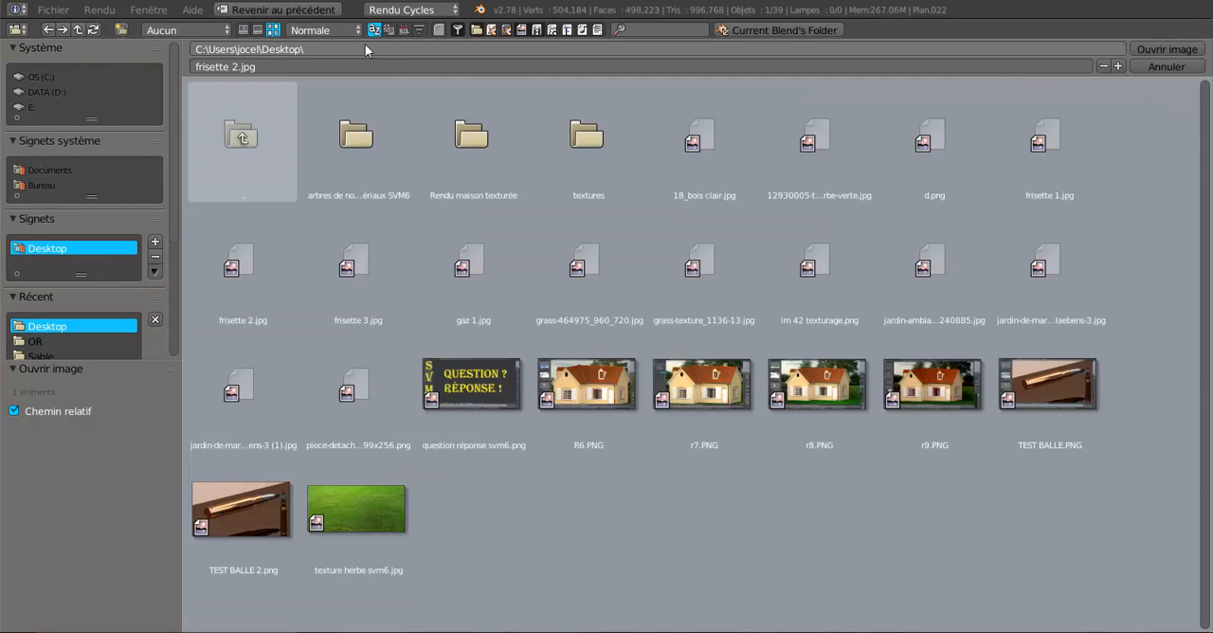
left_click(368, 255)
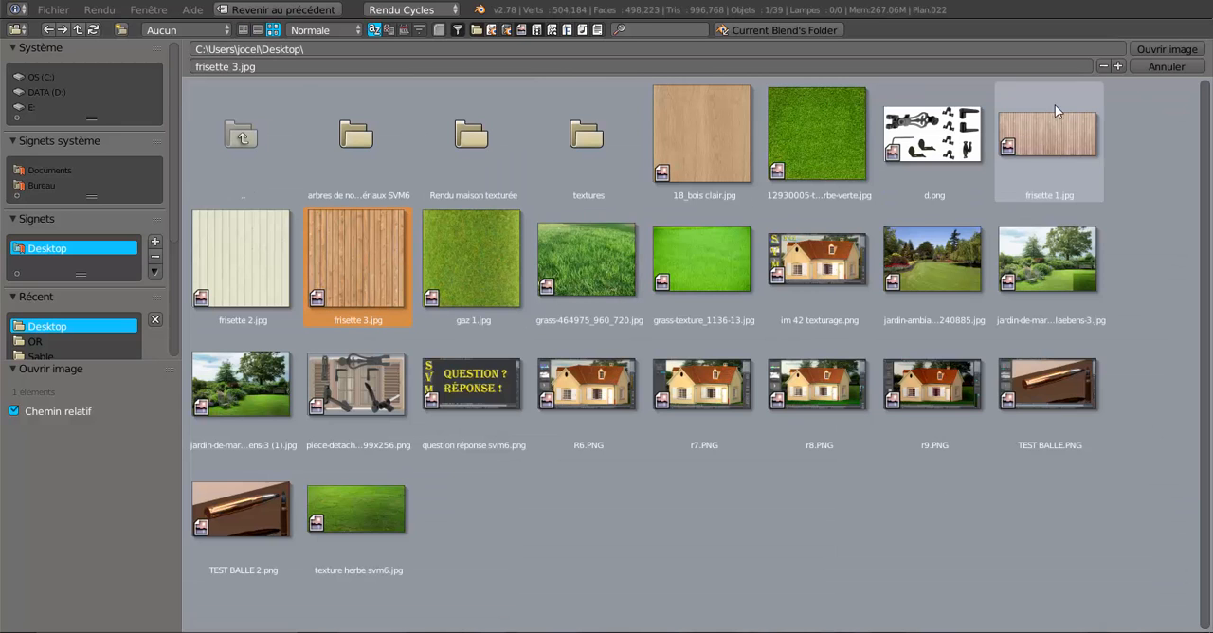
left_click(1157, 48)
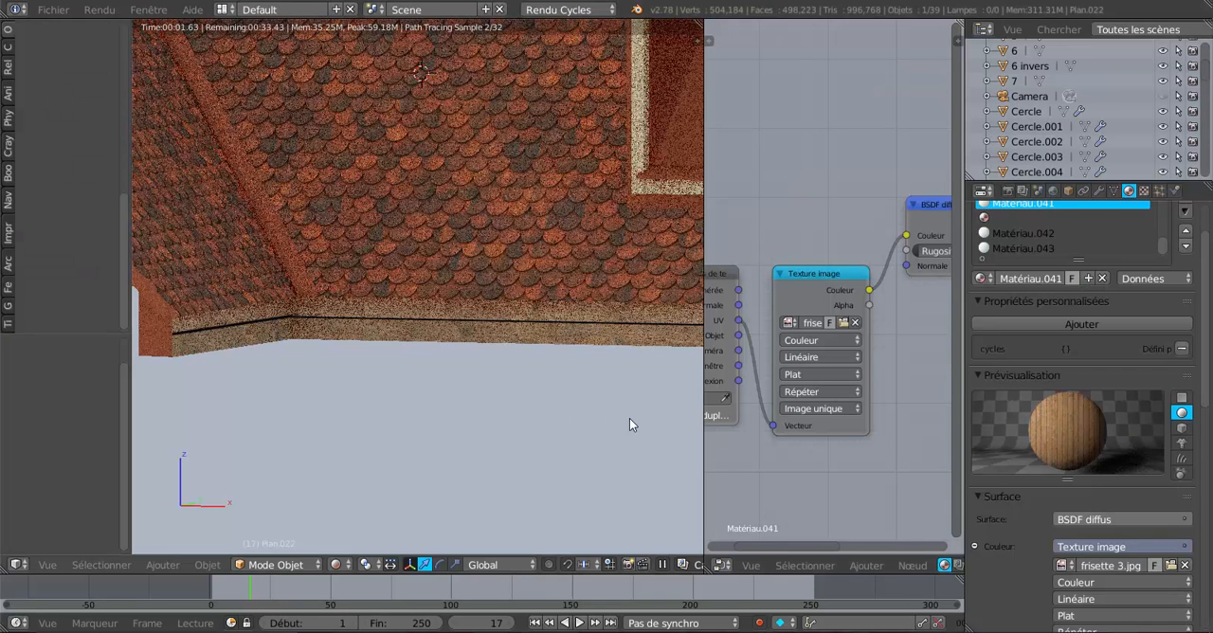
scroll(453, 407, "up", 2)
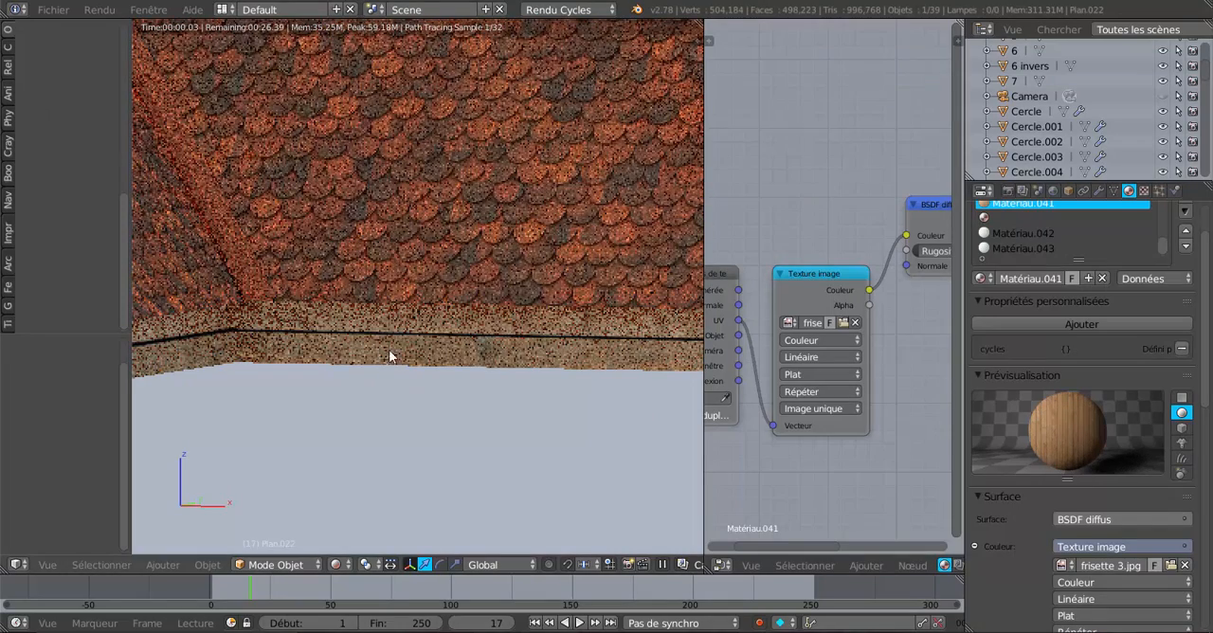
Show the UV/image editor in place of the material nodes and load frisette 3.jpg as its image.
scroll(769, 450, "down", 2)
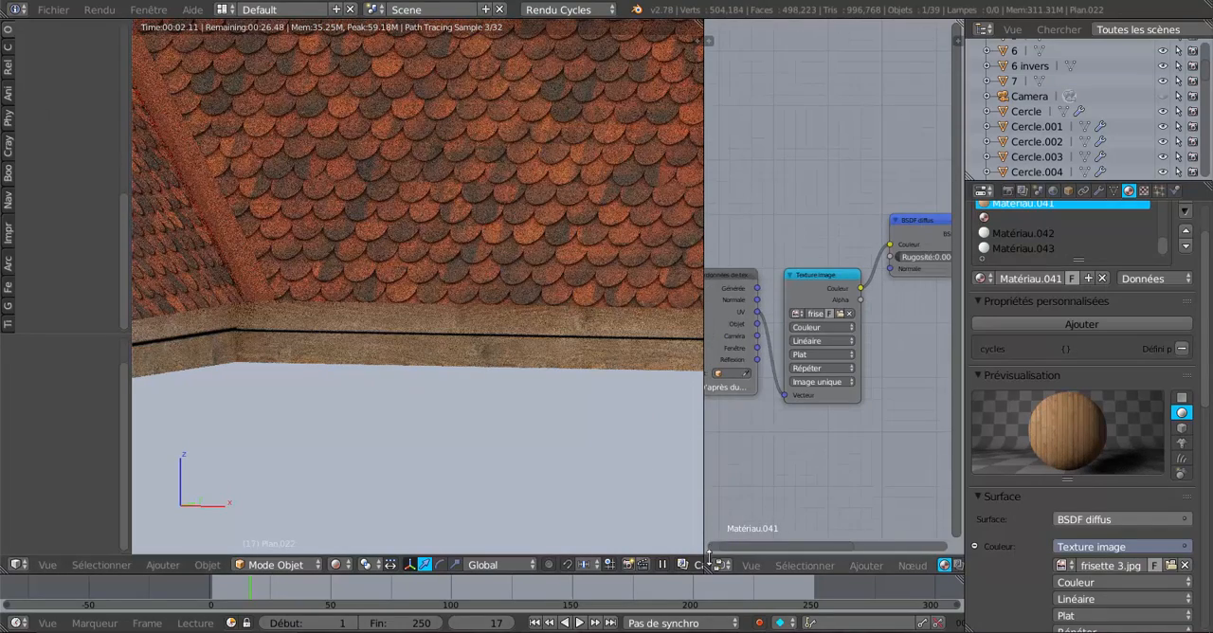
left_click(748, 566)
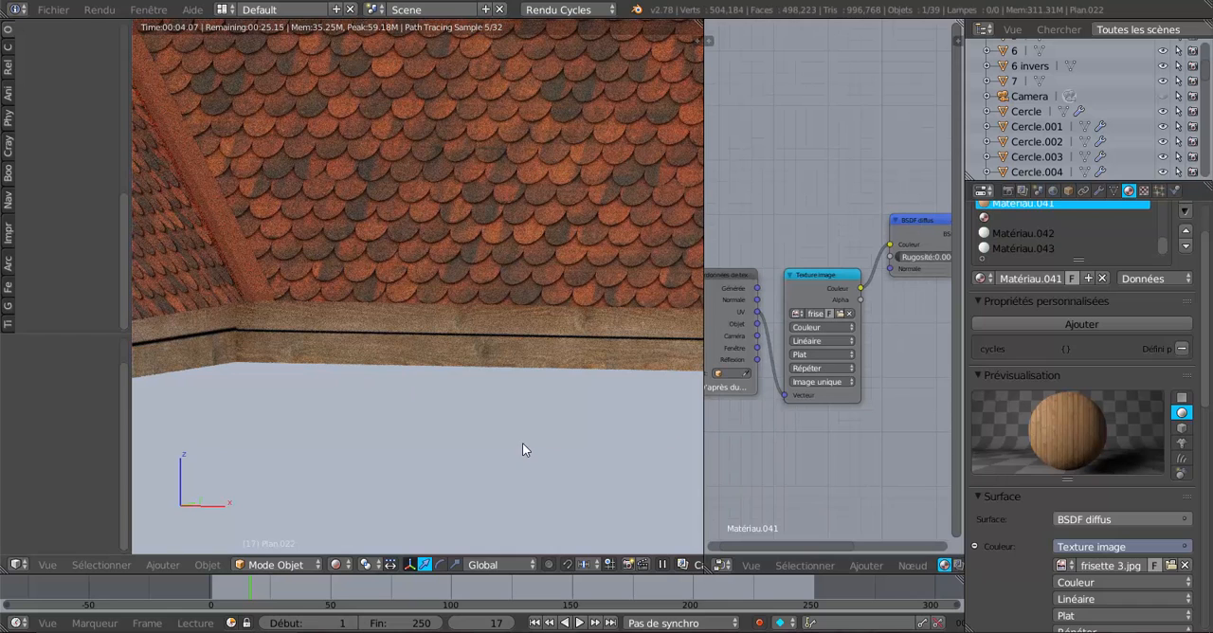
left_click(722, 564)
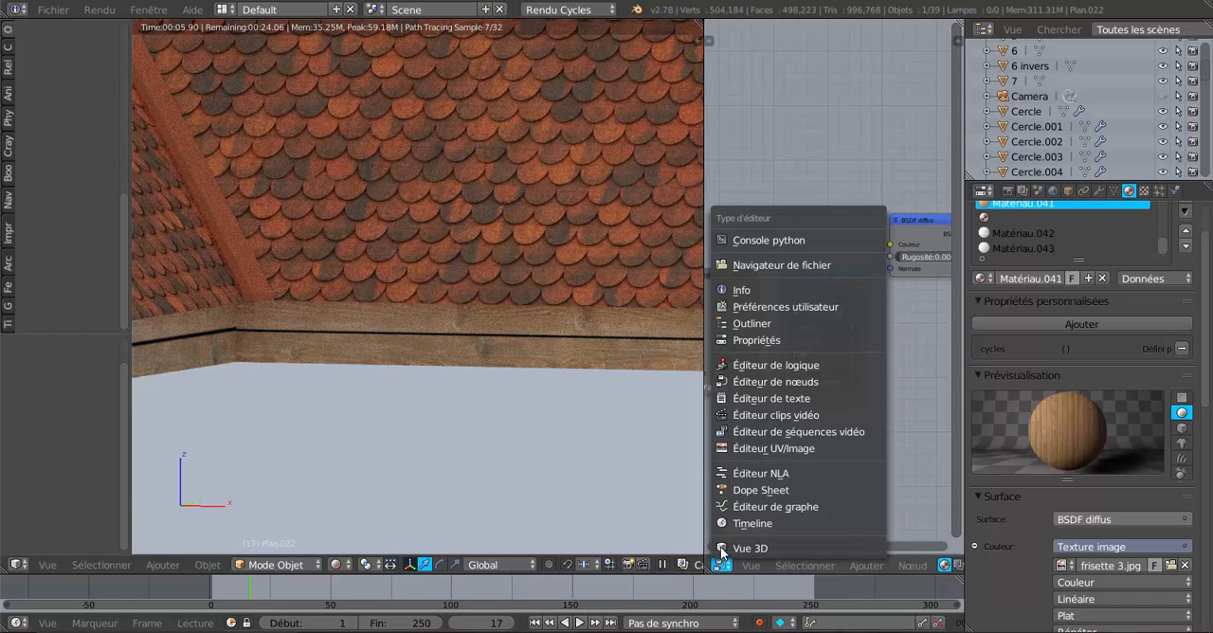
left_click(733, 441)
scroll(820, 409, "up", 2)
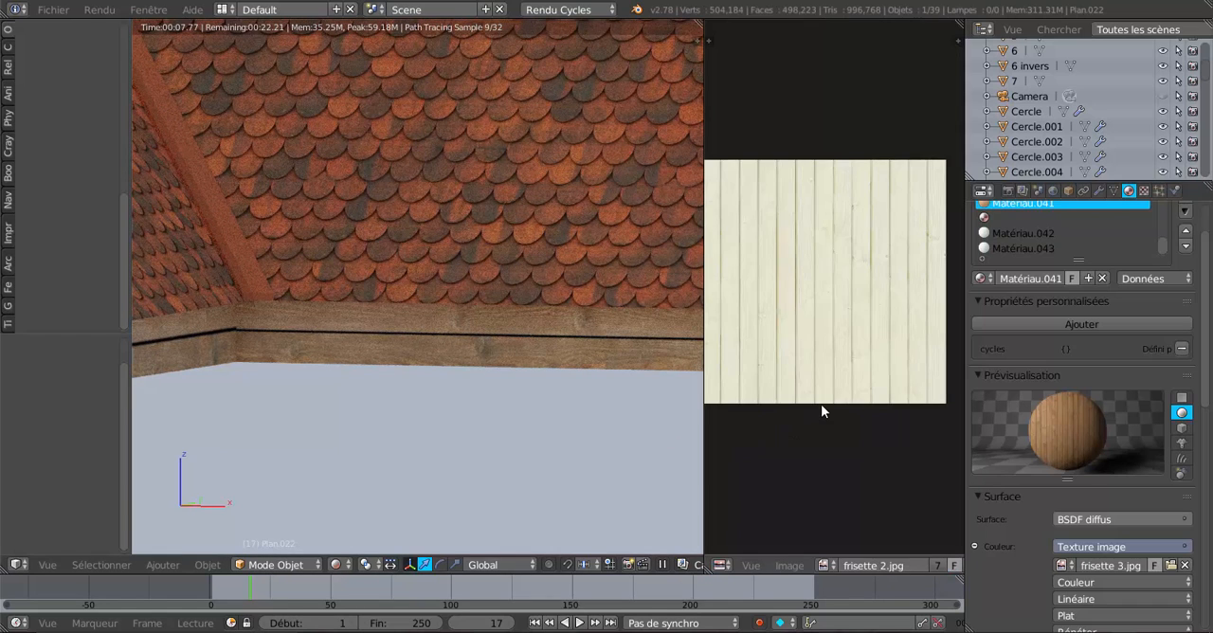
left_click(828, 566)
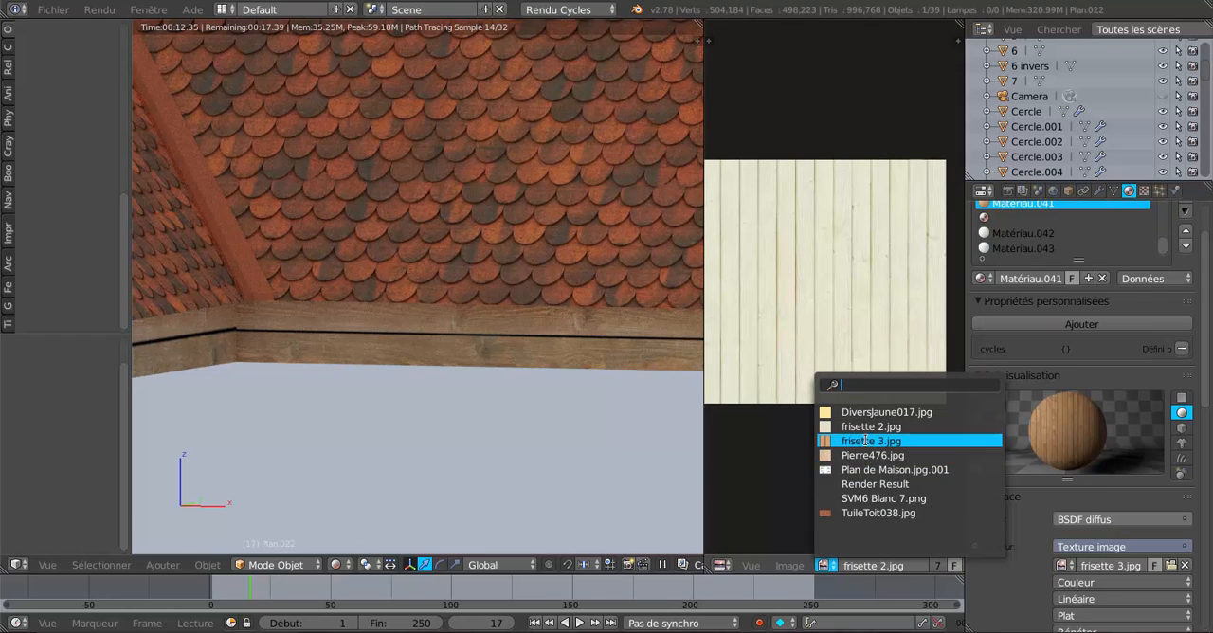
left_click(865, 441)
scroll(868, 447, "down", 3)
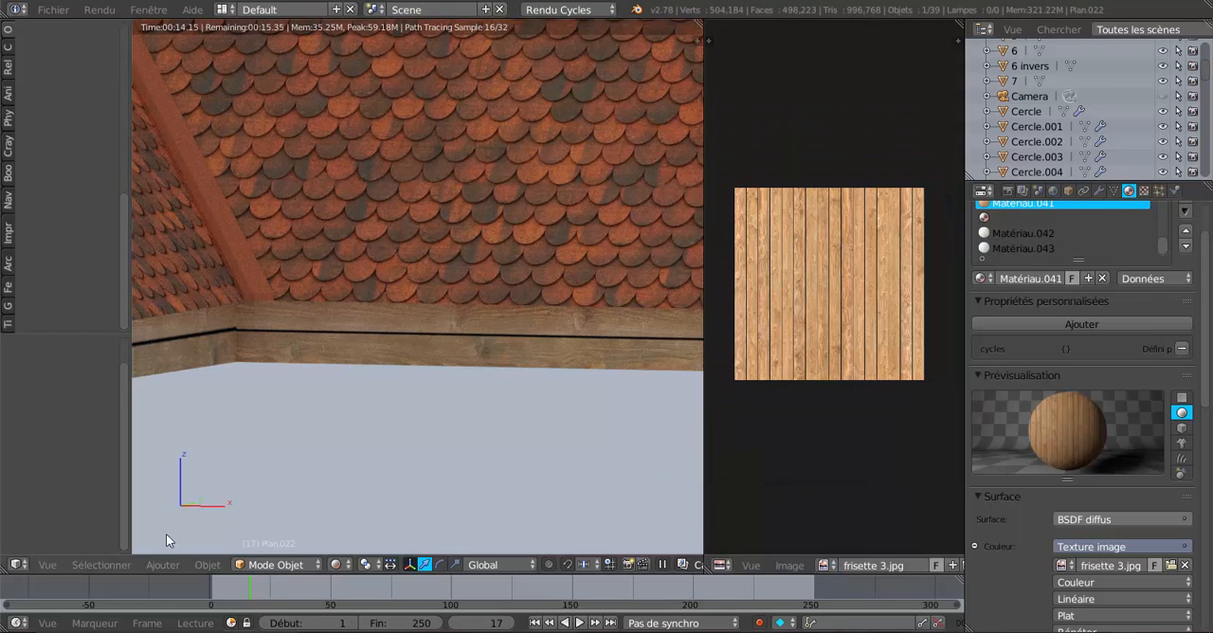
Display the eave fascia's UVs in edit mode and move the strip -0.028 along X onto a single plank.
middle_click_drag(499, 466, 588, 444)
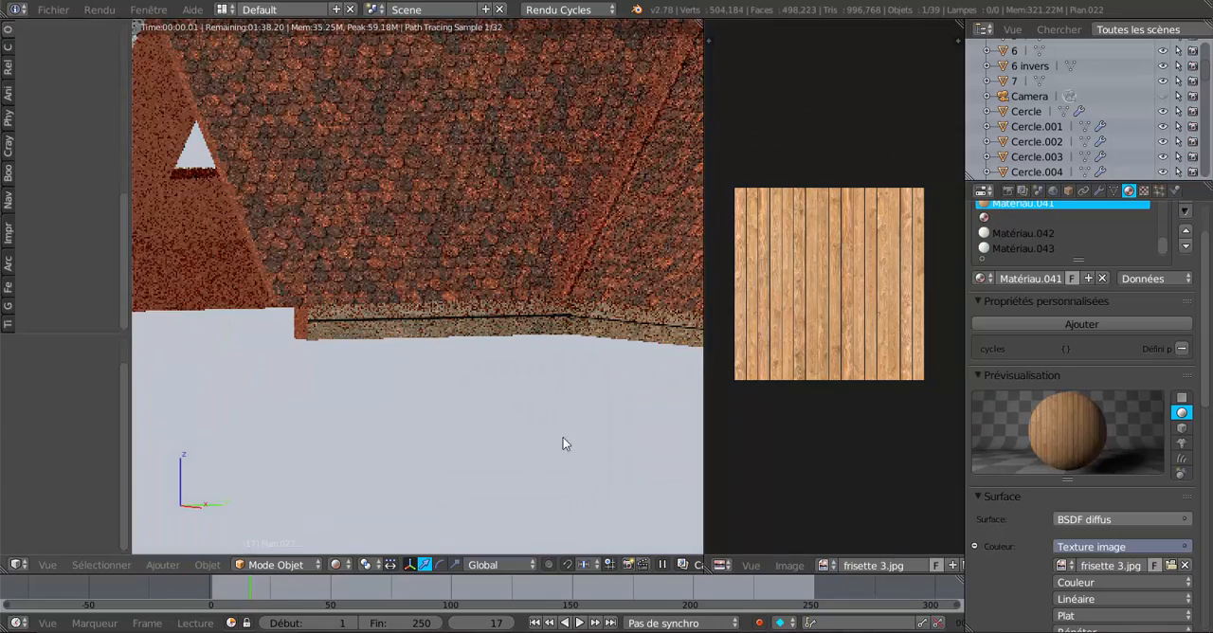
key("Tab")
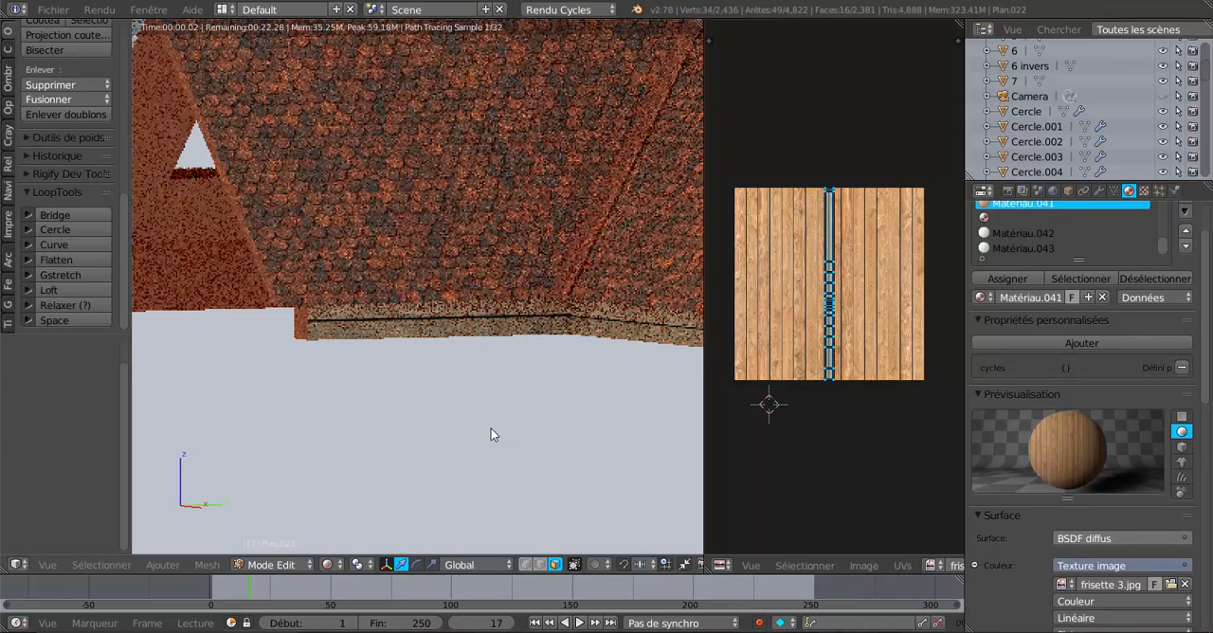
scroll(733, 392, "up", 3)
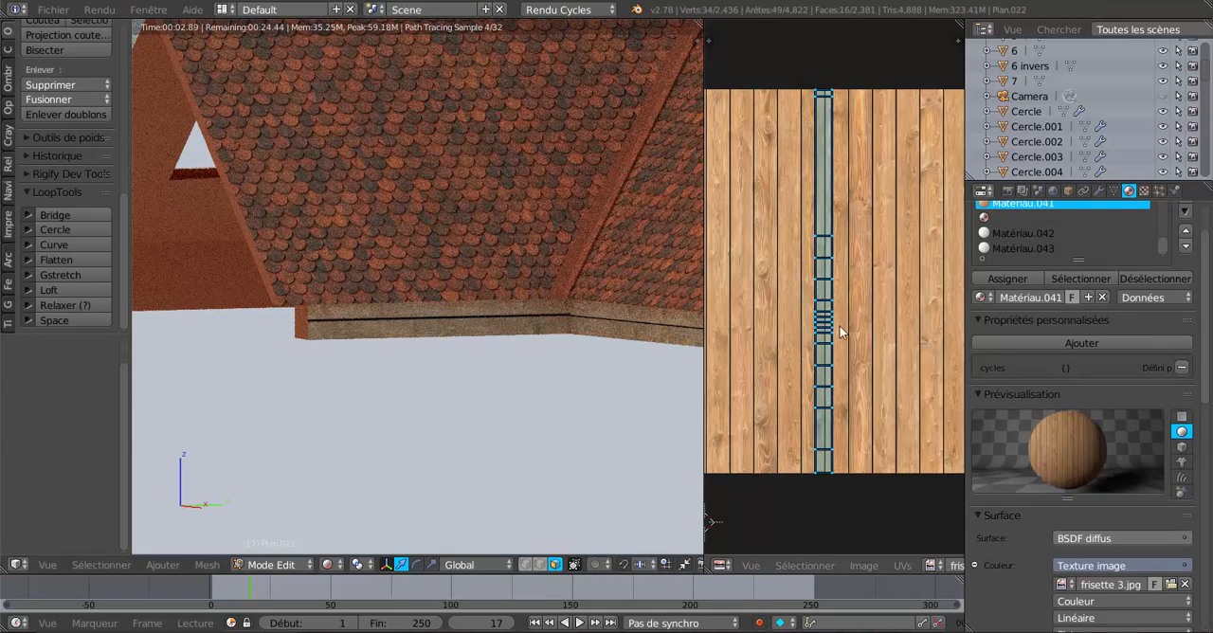
key("g")
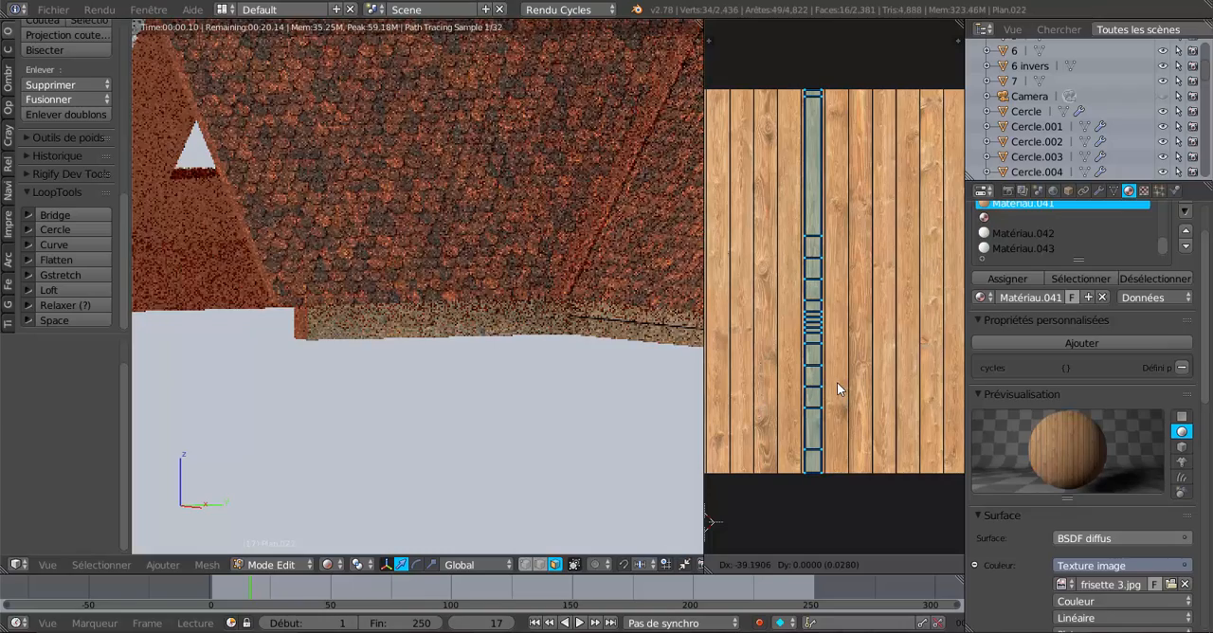
left_click(836, 394)
scroll(523, 338, "up", 2)
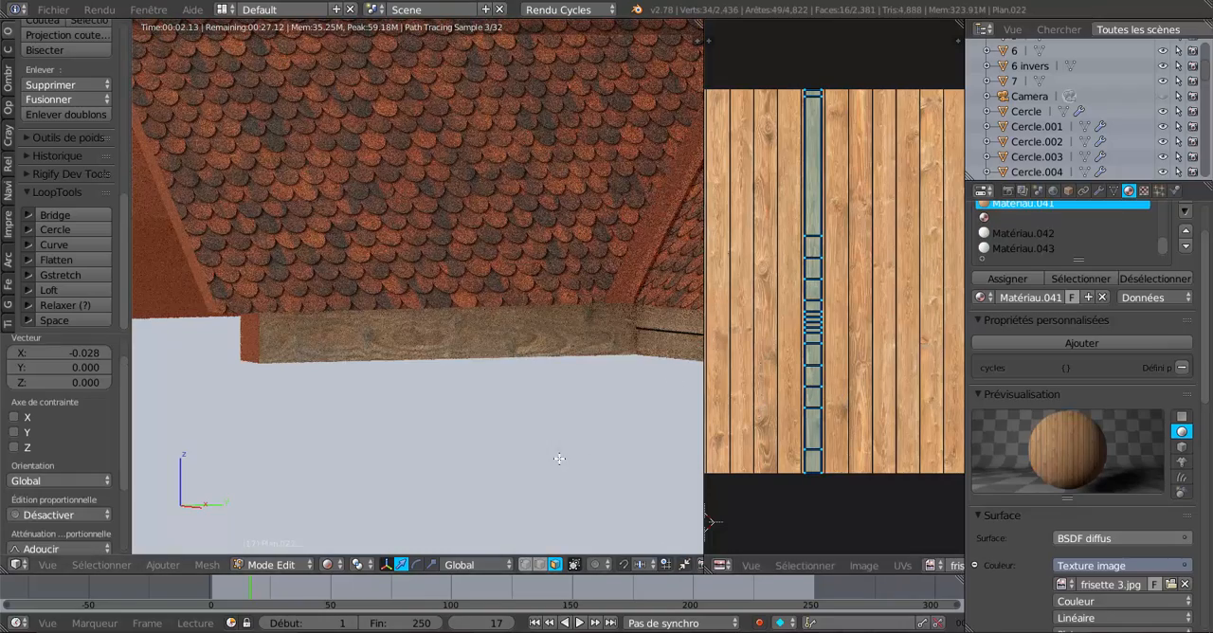
scroll(466, 437, "up", 1)
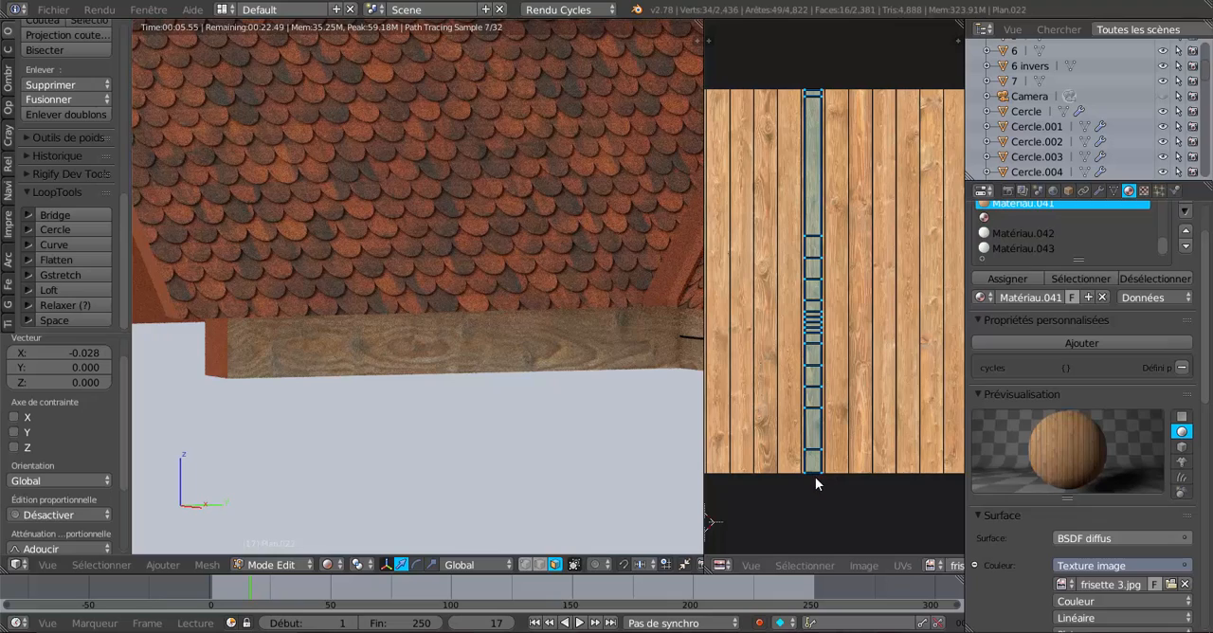
Narrow the fascia's UV strip to 0.703 along X and lengthen it along Y beyond the image's ends.
key("s")
key("x")
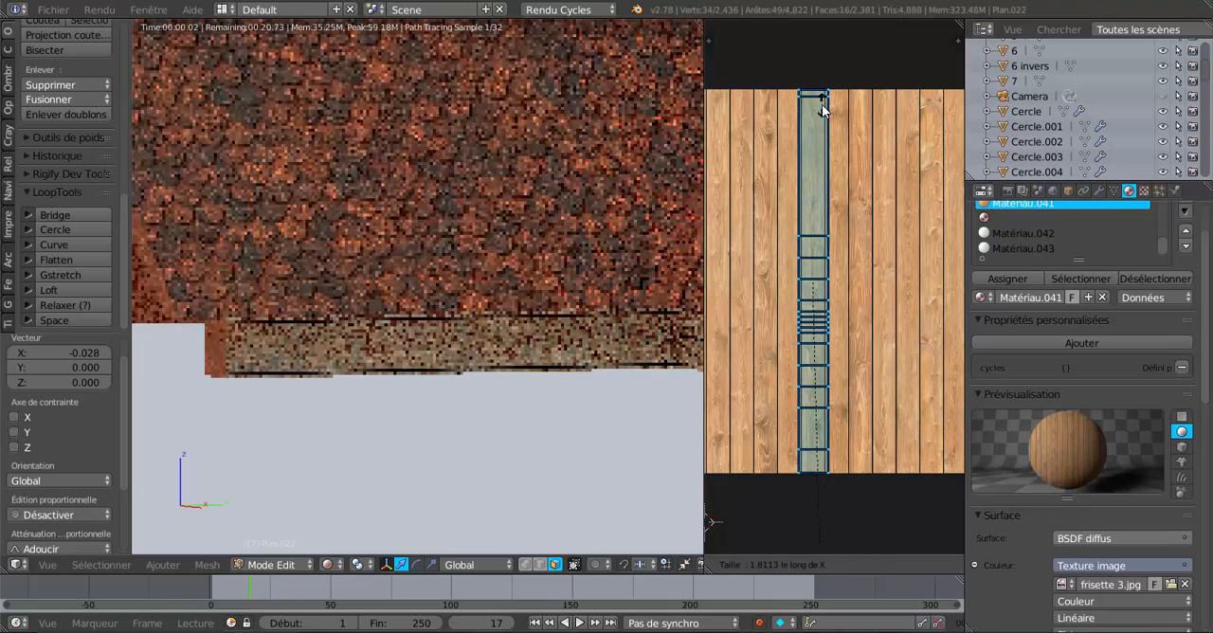
left_click(807, 424)
key("s")
key("y")
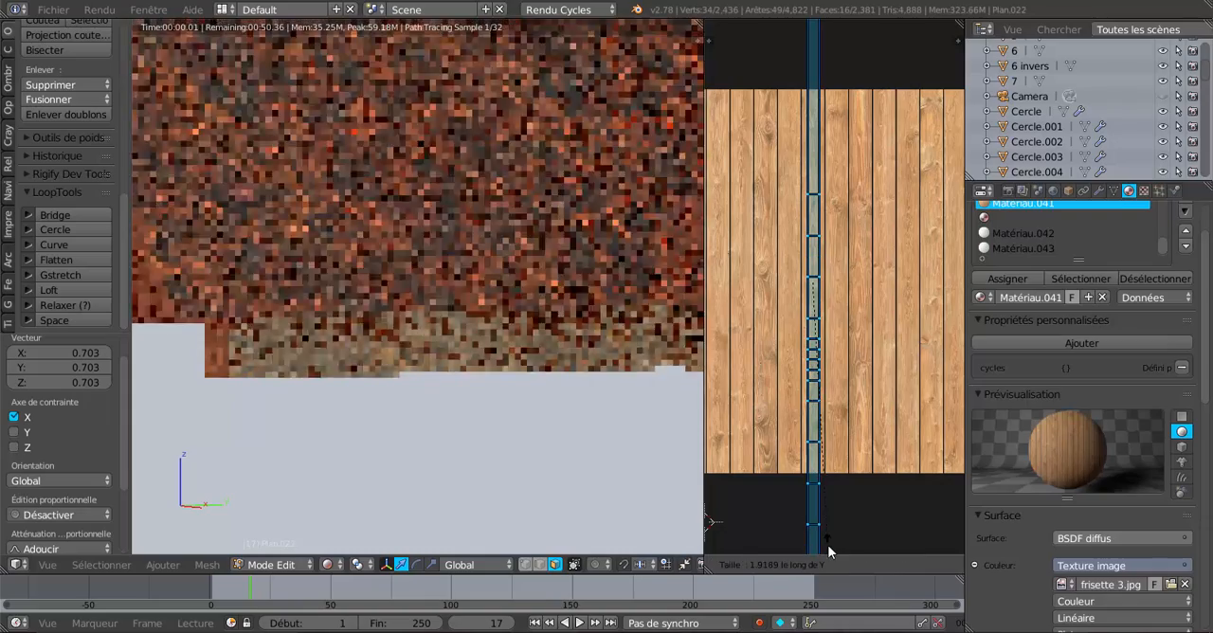
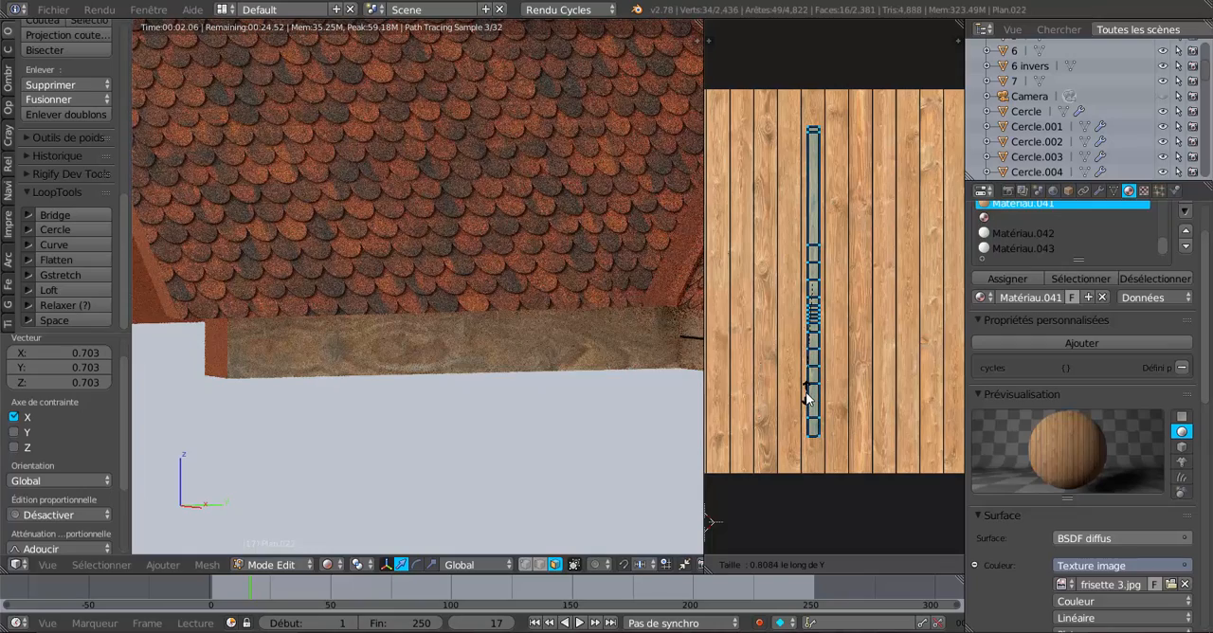
Scale the fascia's UV strip to 0.841 along Y and move it -0.186 along X and -0.004 along Y onto another plank.
left_click(808, 403)
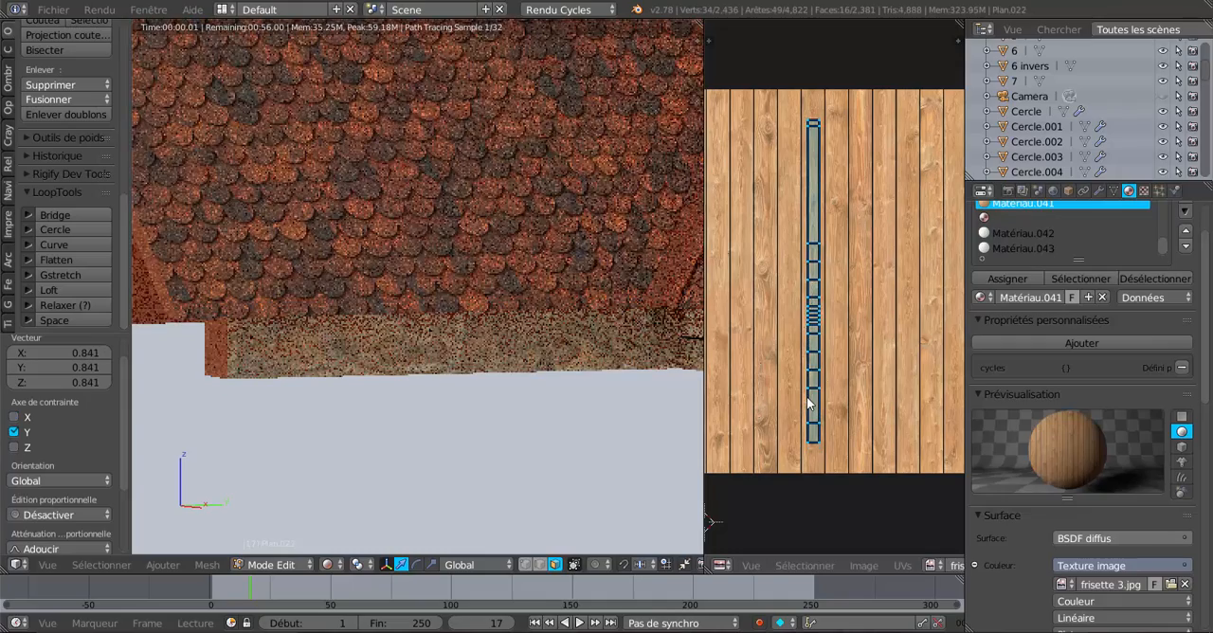
key("g")
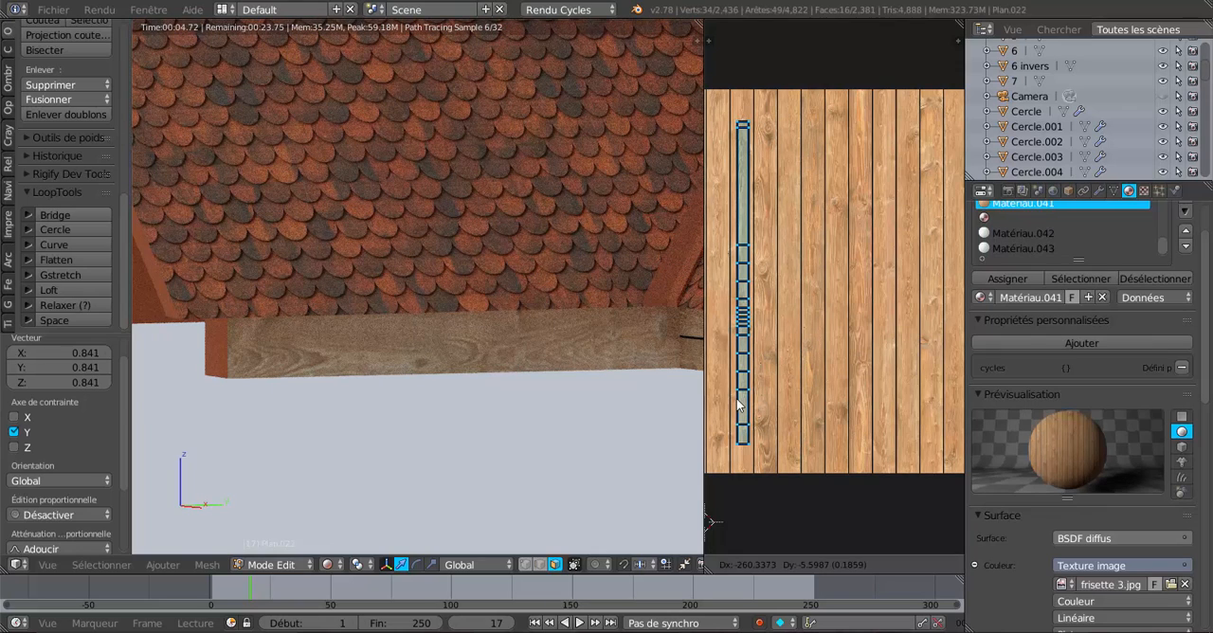
left_click(738, 399)
scroll(516, 429, "down", 3)
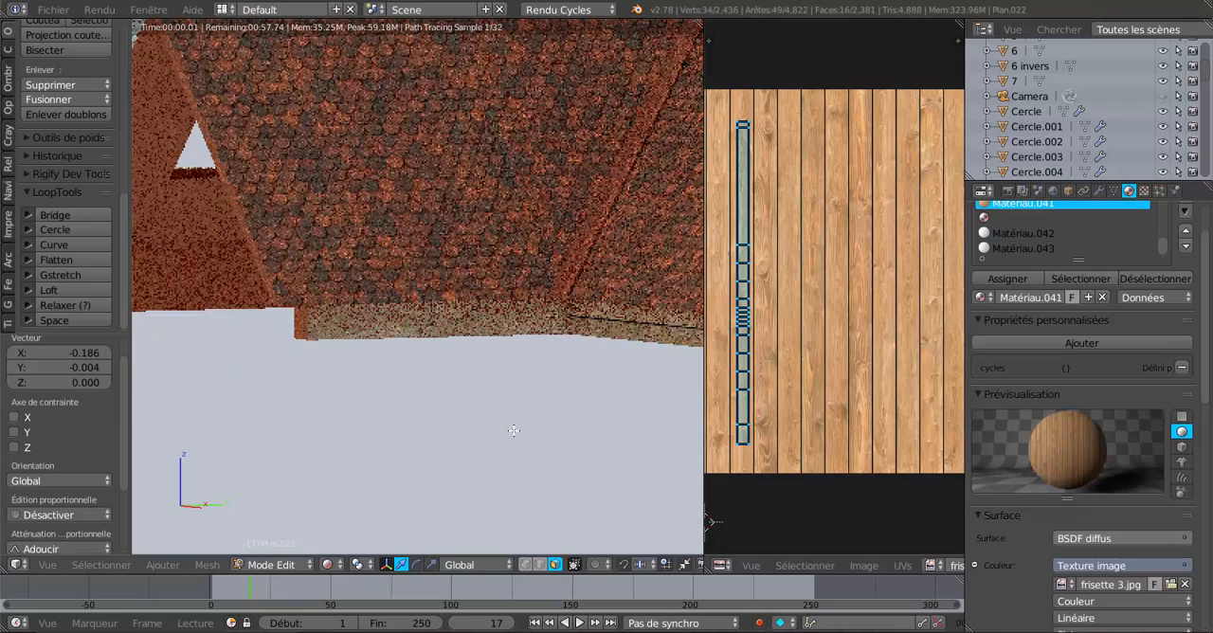
middle_click_drag(516, 430, 550, 435)
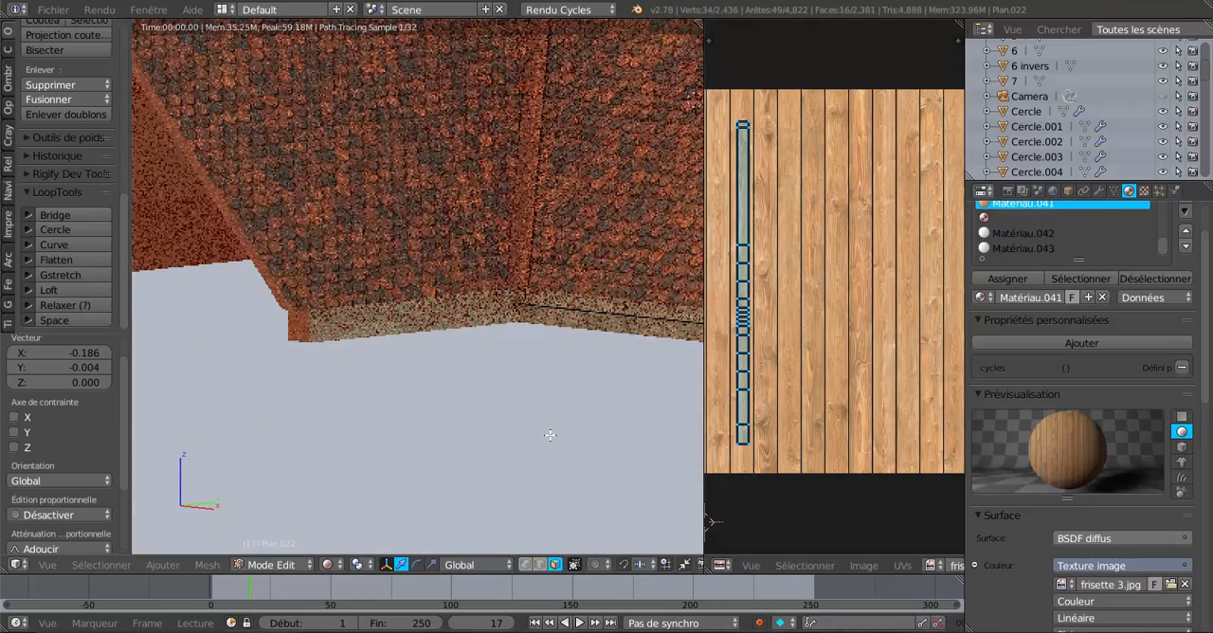
scroll(549, 435, "down", 5)
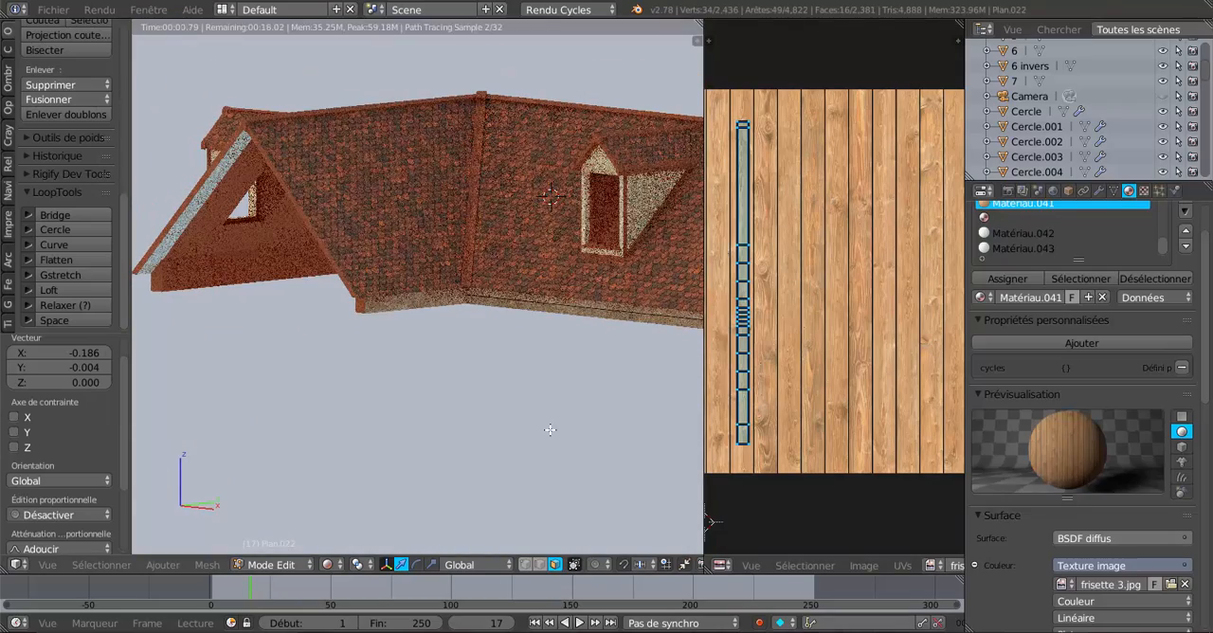
Replace Matériau.041's image texture with frisette 2.jpg from the Desktop folder, choosing it from thumbnails.
left_click(1170, 584)
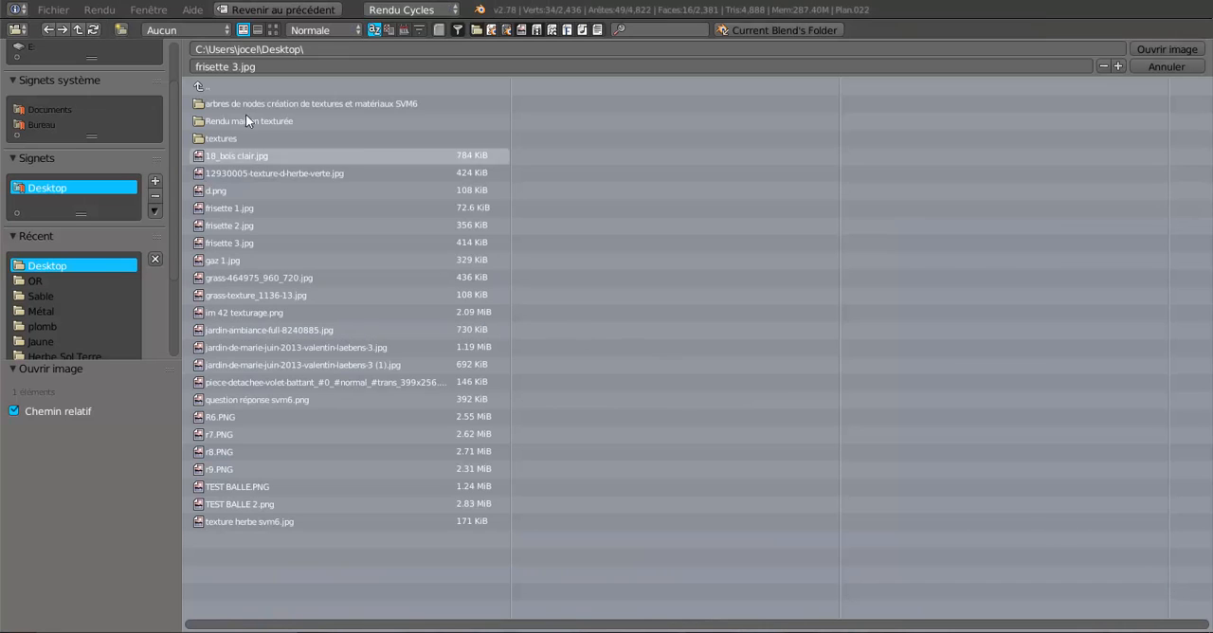
left_click(274, 30)
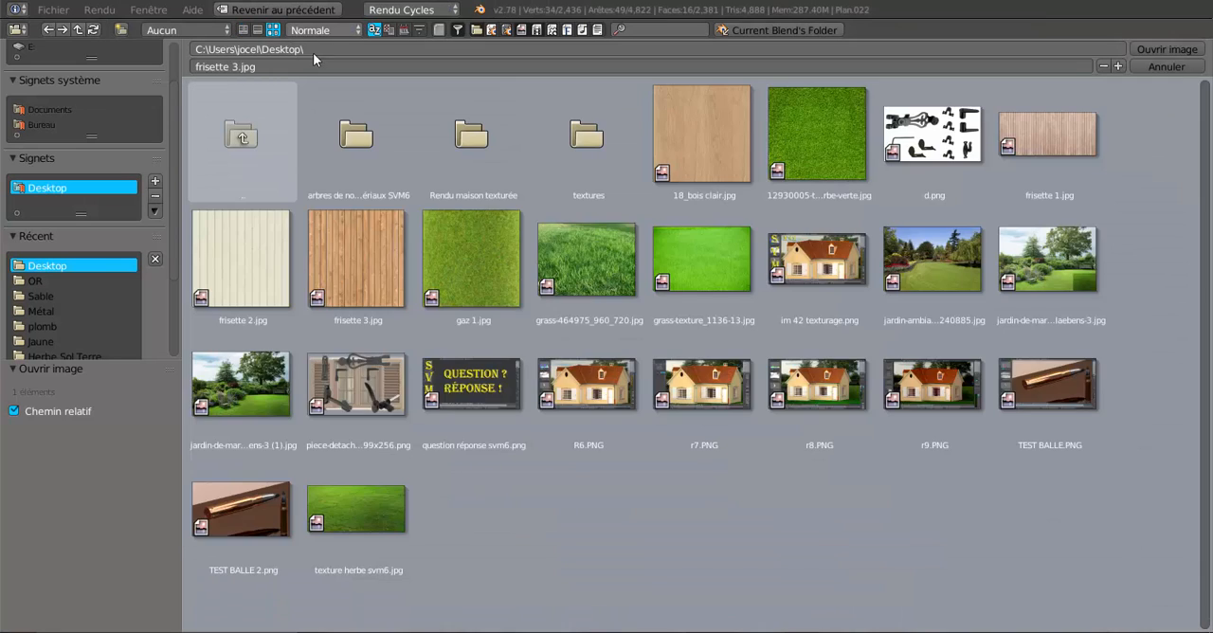
left_click(274, 249)
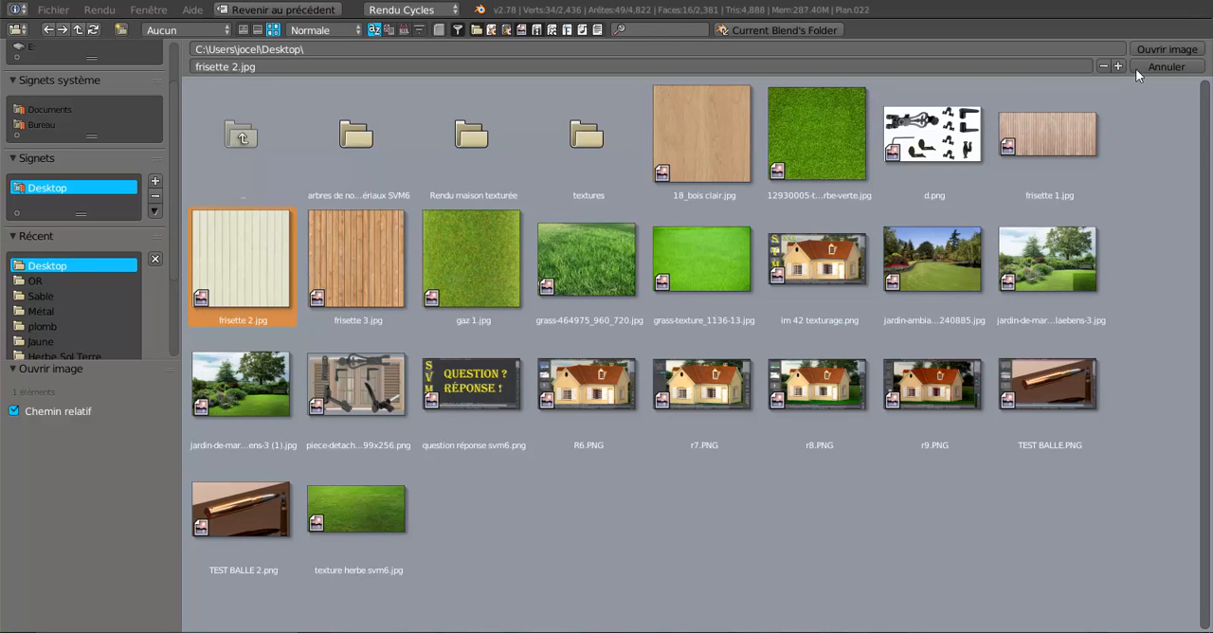
left_click(1149, 48)
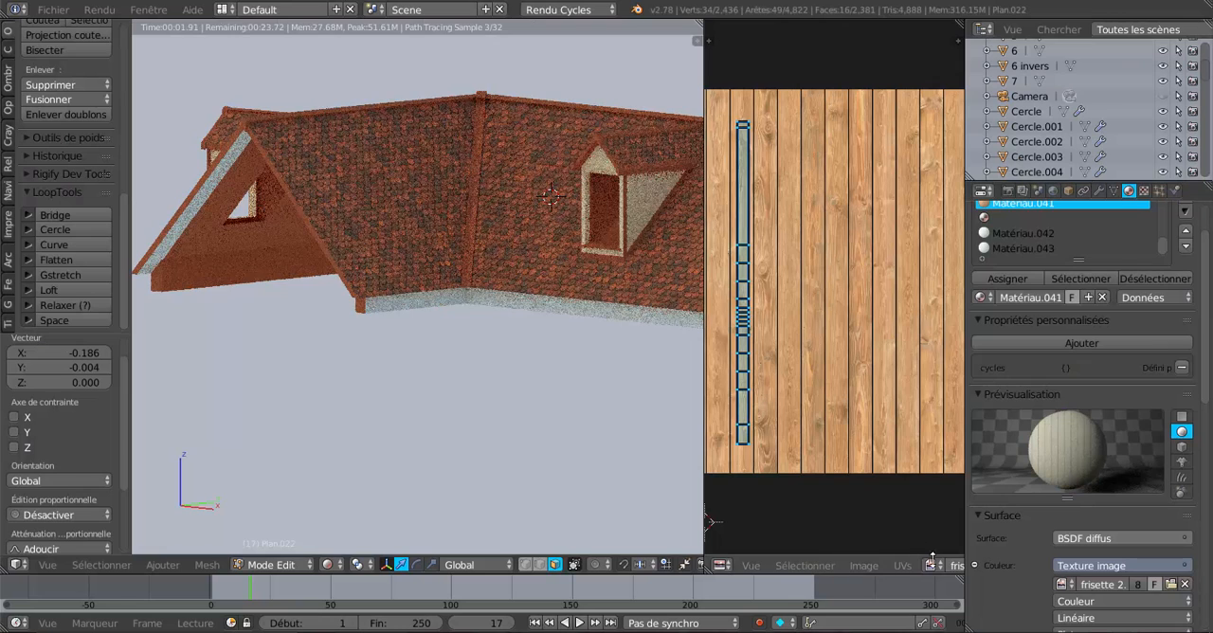
Load frisette 2.jpg in the UV/image editor and move the fascia's UV strip -0.014 along X and -0.002 along Y onto a single plank.
left_click(932, 565)
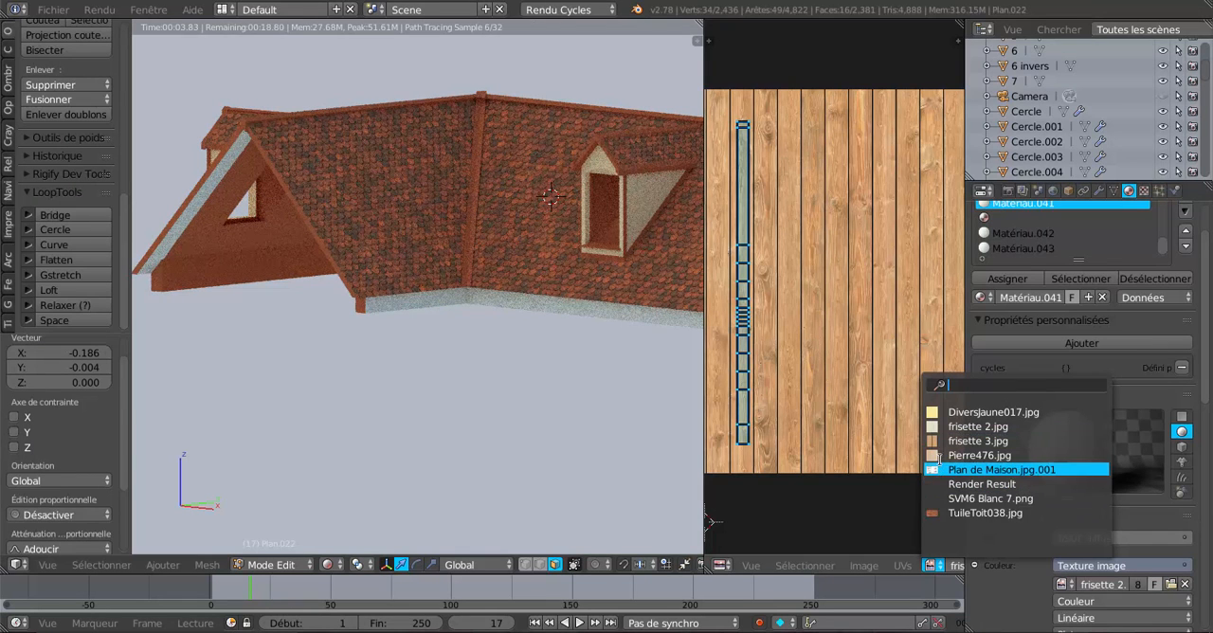
left_click(928, 440)
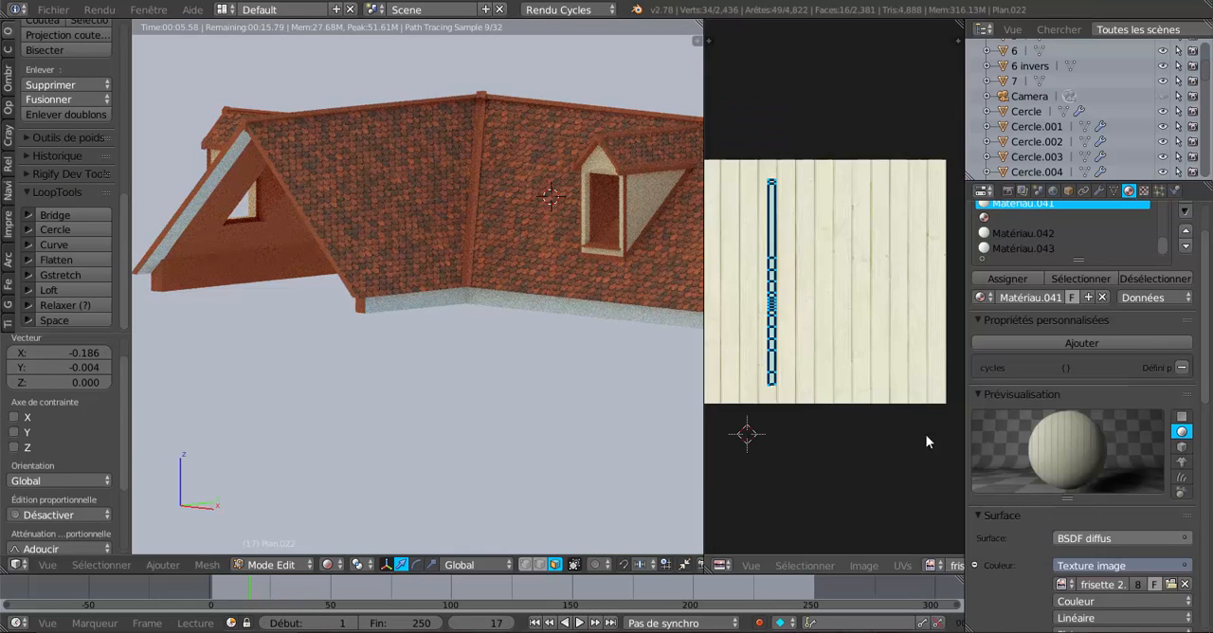
scroll(801, 429, "up", 4)
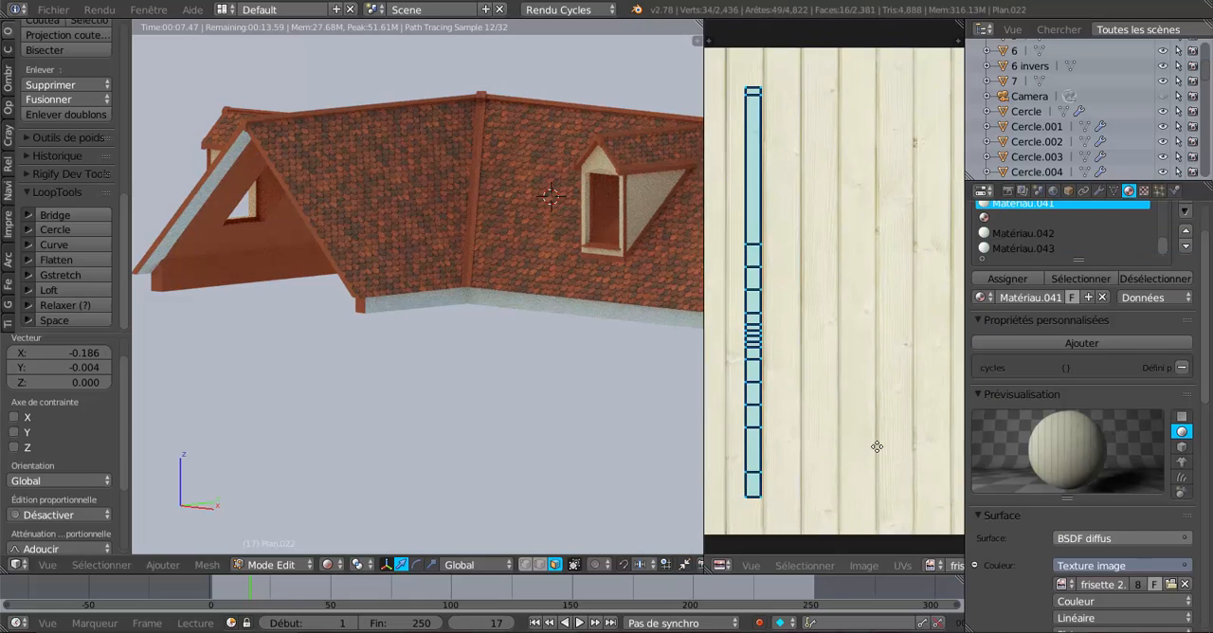
key("g")
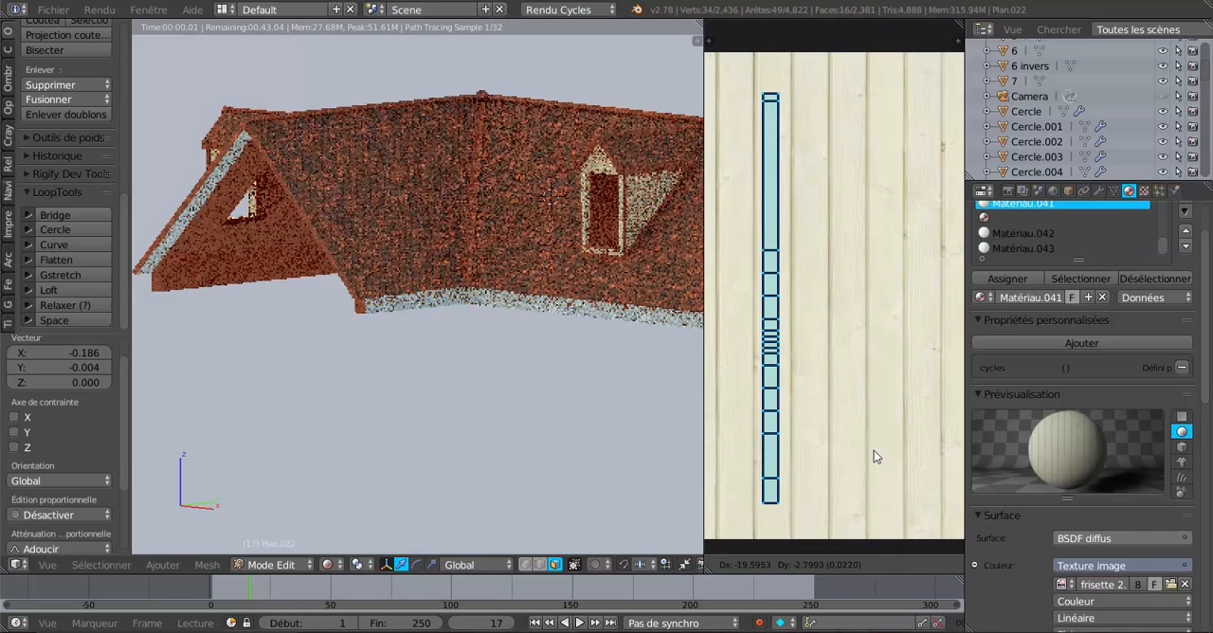
left_click(876, 449)
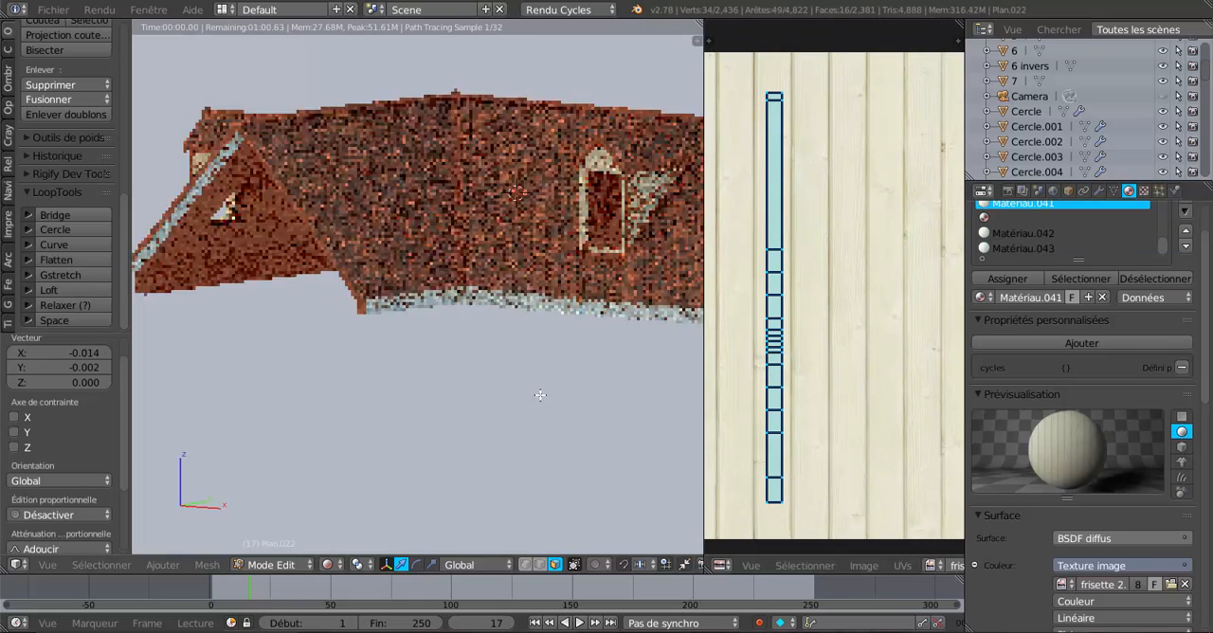
Select the small tile-coloured end face beside the eave fascia in edit mode.
middle_click_drag(472, 398, 328, 339)
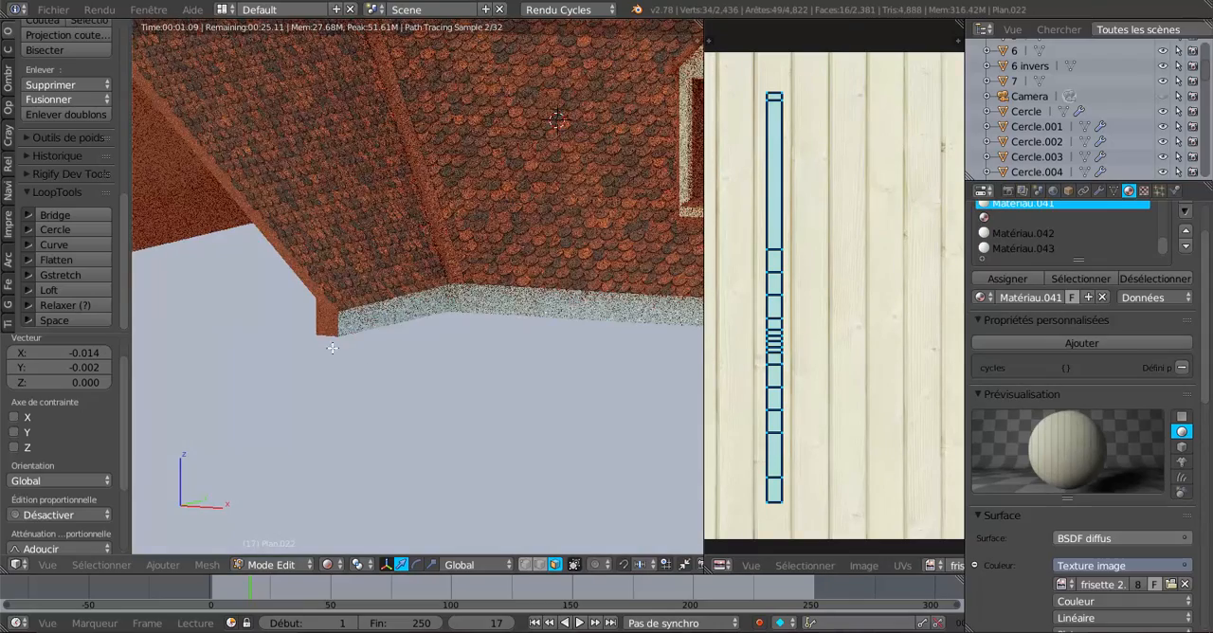
middle_click_drag(440, 426, 449, 345)
right_click(449, 344)
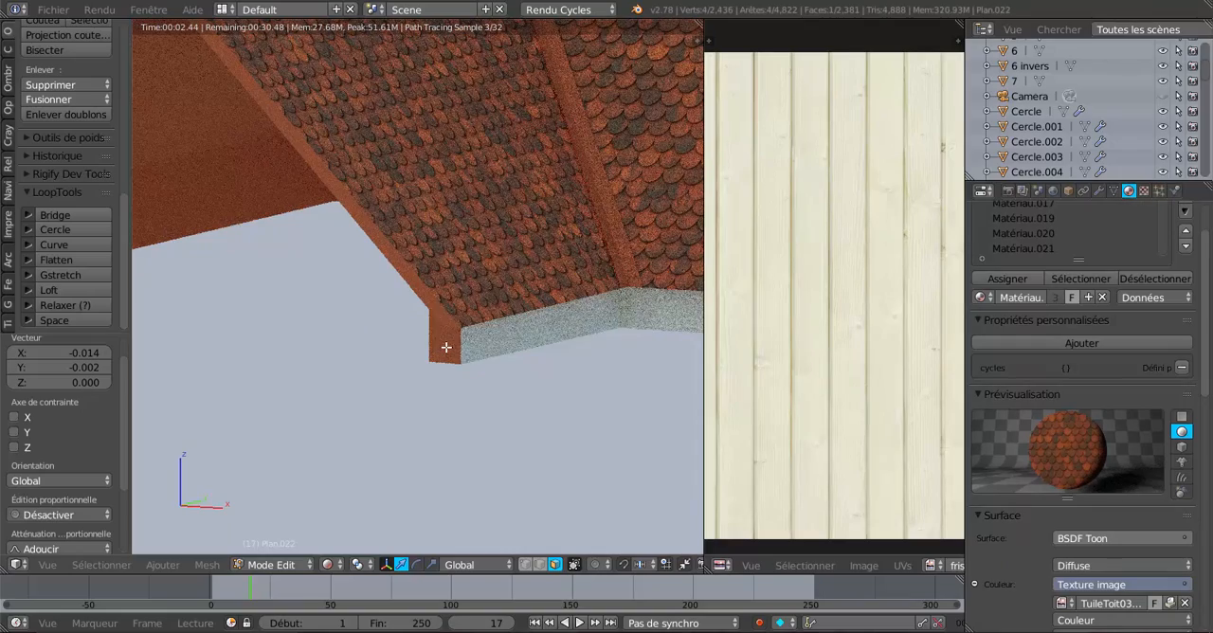
key("Tab")
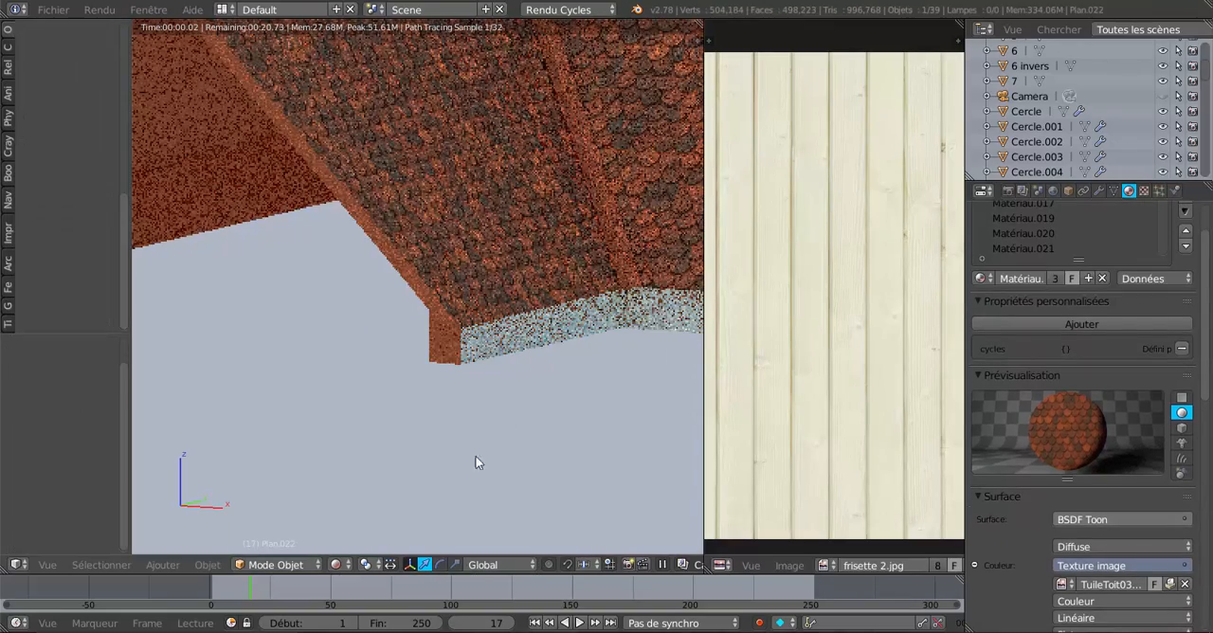
key("Tab")
Switch the viewport out of rendered shading to a textured display showing the selected end face's outline.
scroll(417, 489, "up", 4)
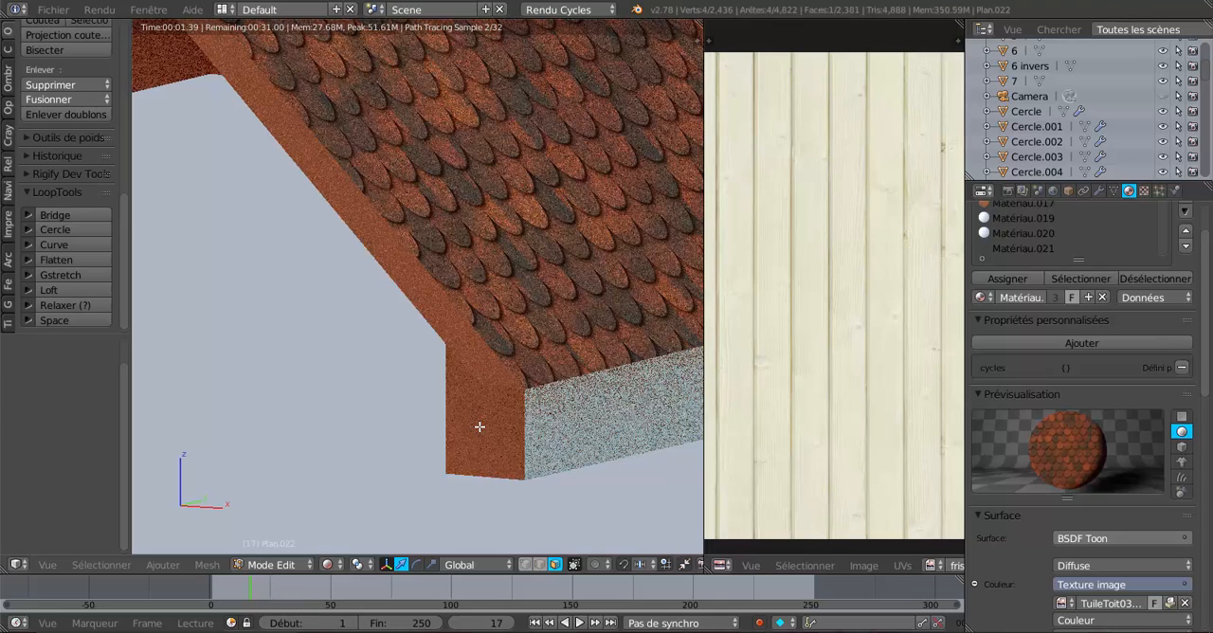
scroll(480, 426, "down", 2)
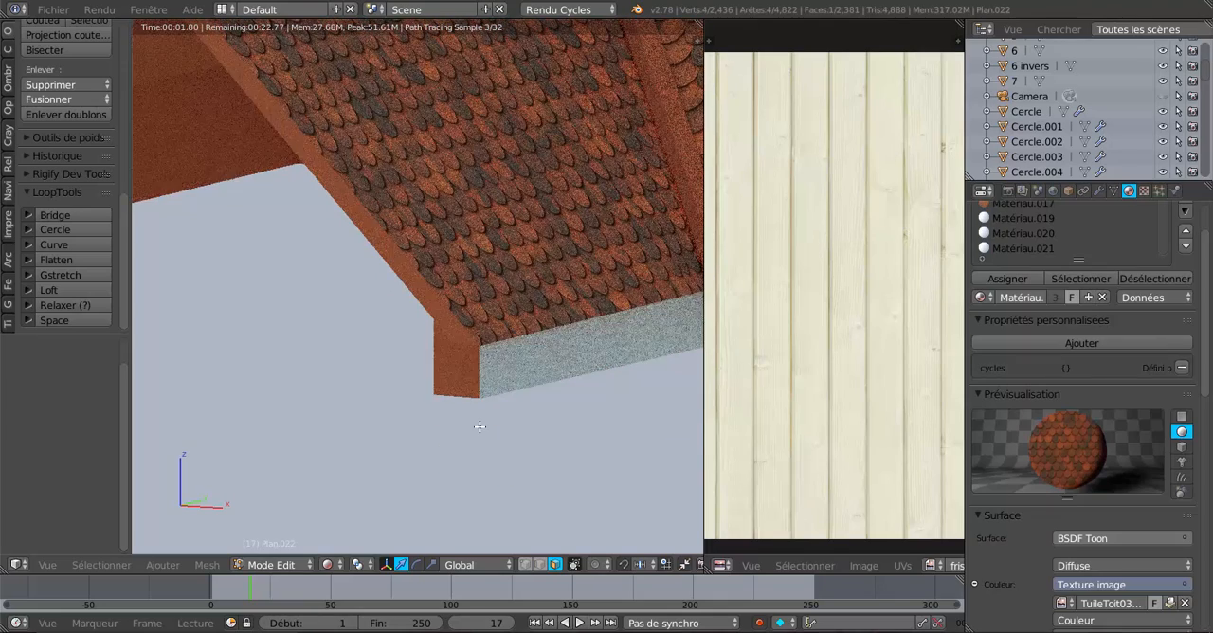
middle_click_drag(479, 427, 596, 420)
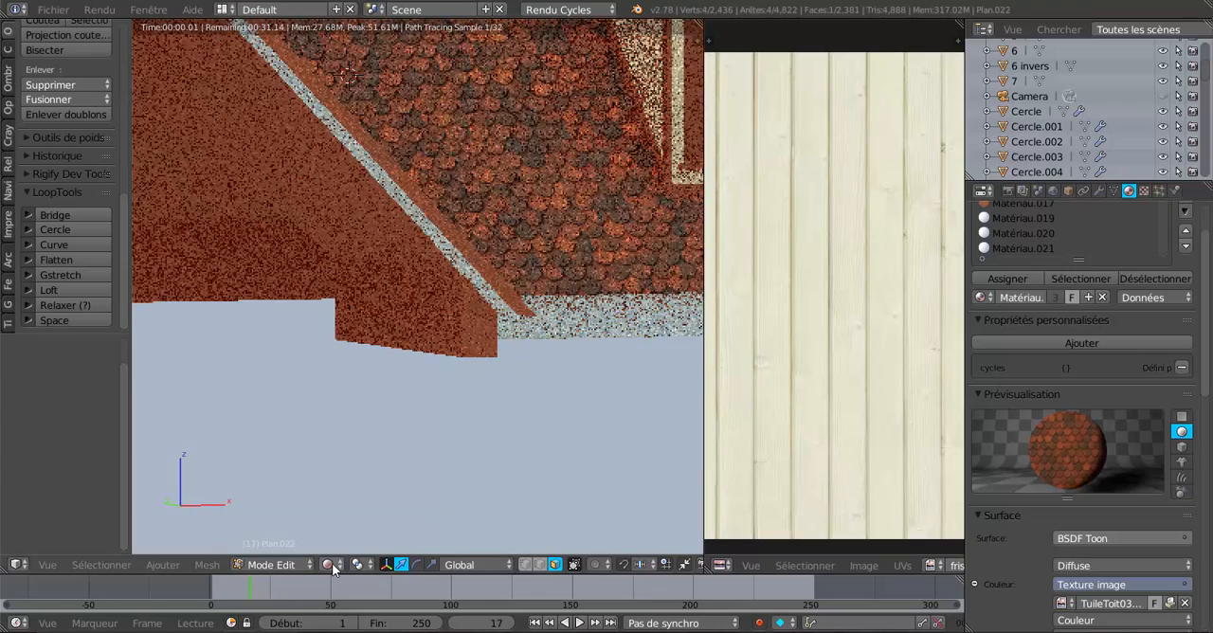
left_click(329, 564)
left_click(348, 481)
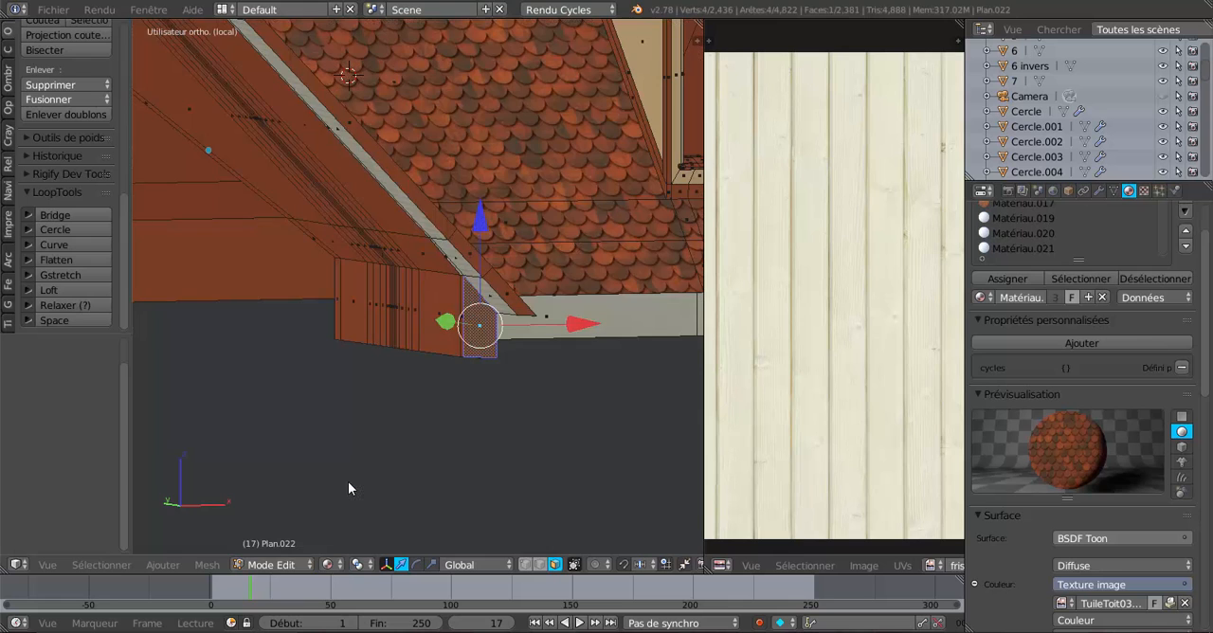
scroll(452, 458, "up", 3)
mouse_move(453, 458)
middle_mouse_down()
mouse_move(408, 467)
mouse_move(382, 466)
mouse_move(382, 453)
middle_mouse_up()
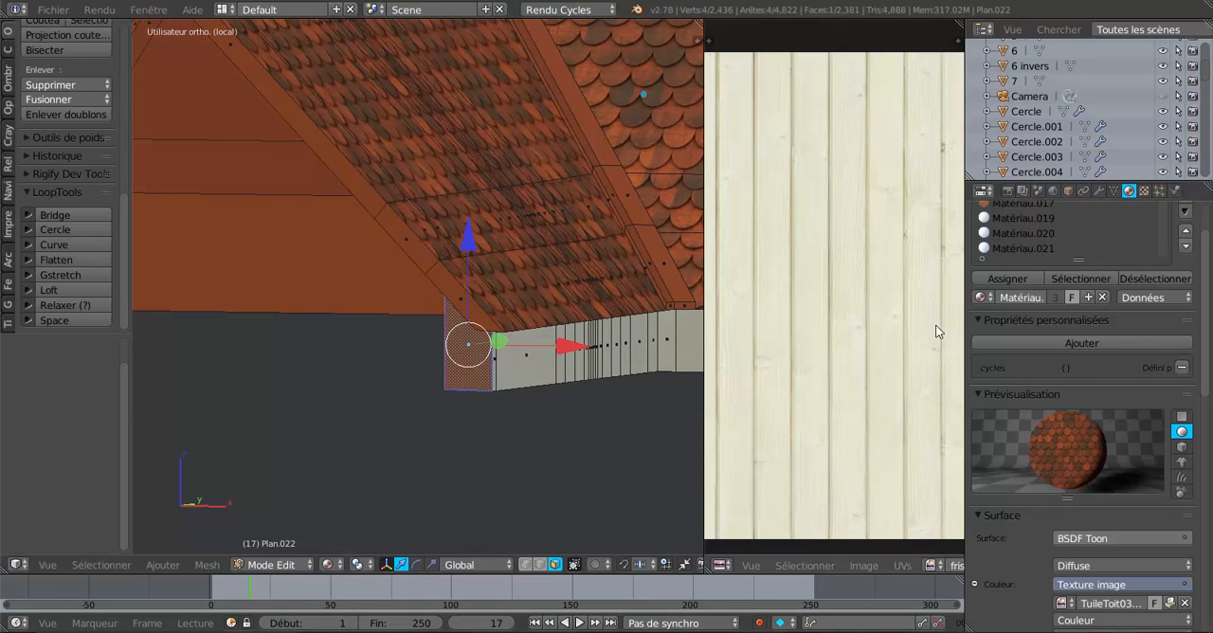
scroll(829, 382, "down", 2)
middle_click_drag(628, 443, 642, 446)
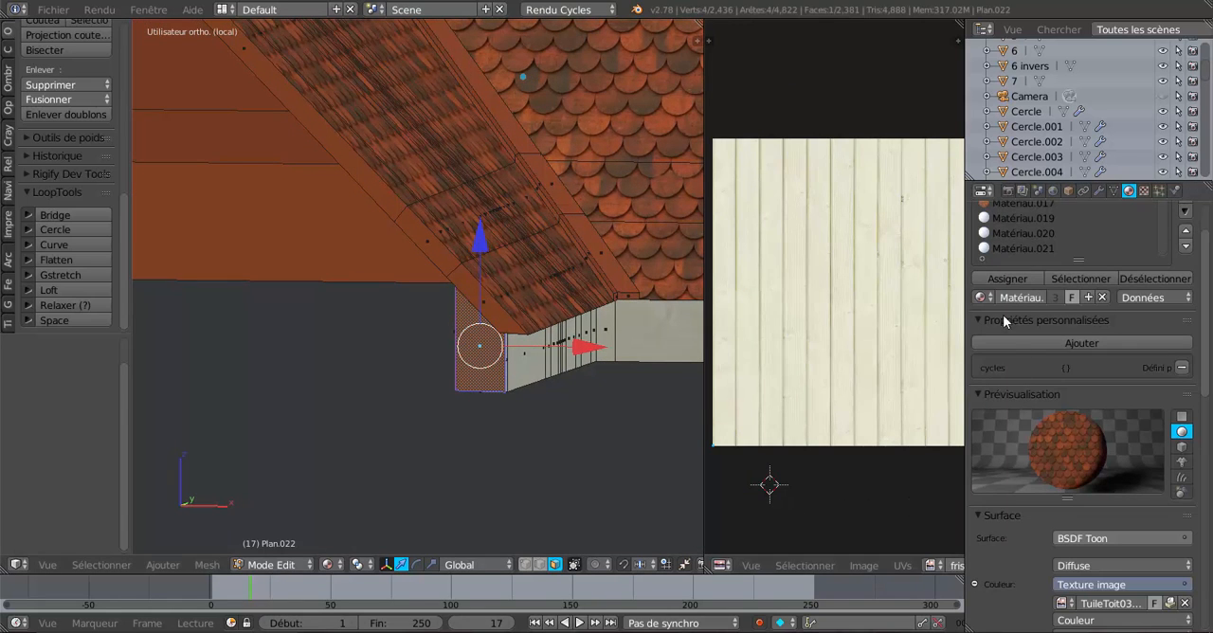
scroll(1042, 445, "down", 3)
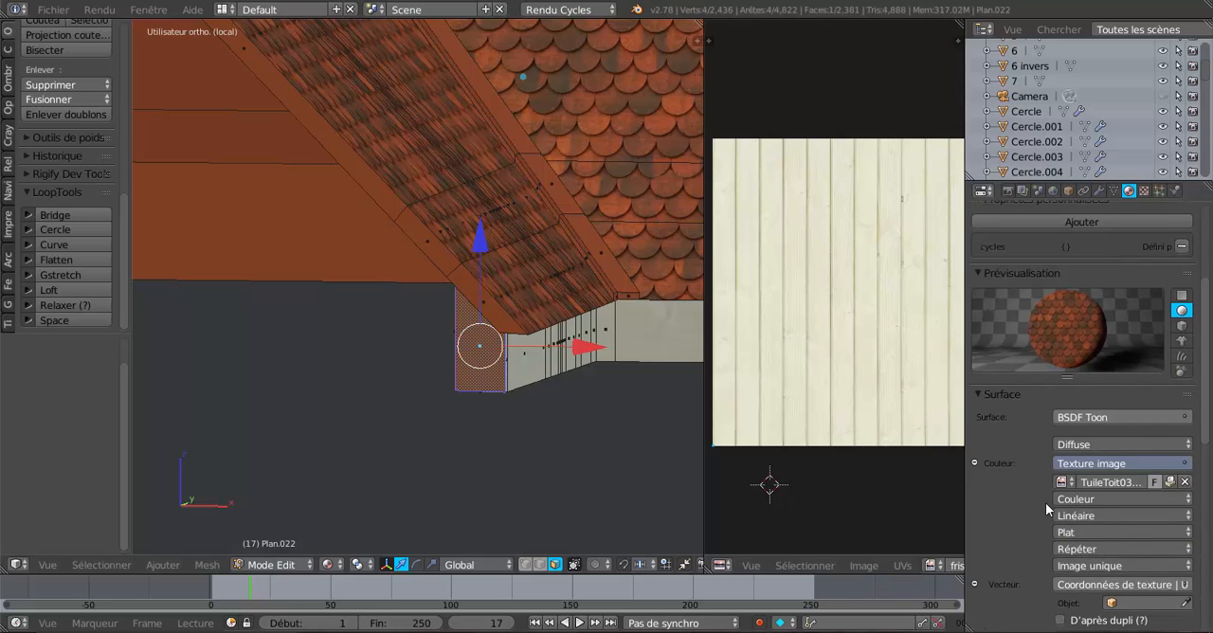
scroll(1046, 502, "down", 2)
left_click(1063, 422)
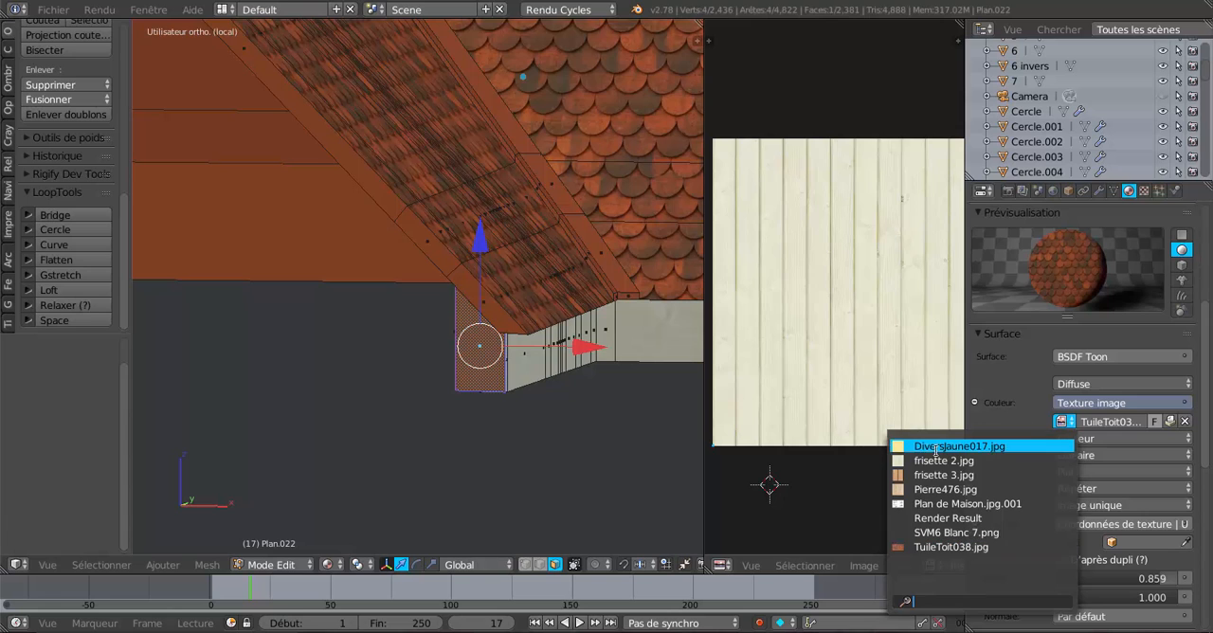
scroll(1185, 232, "up", 8)
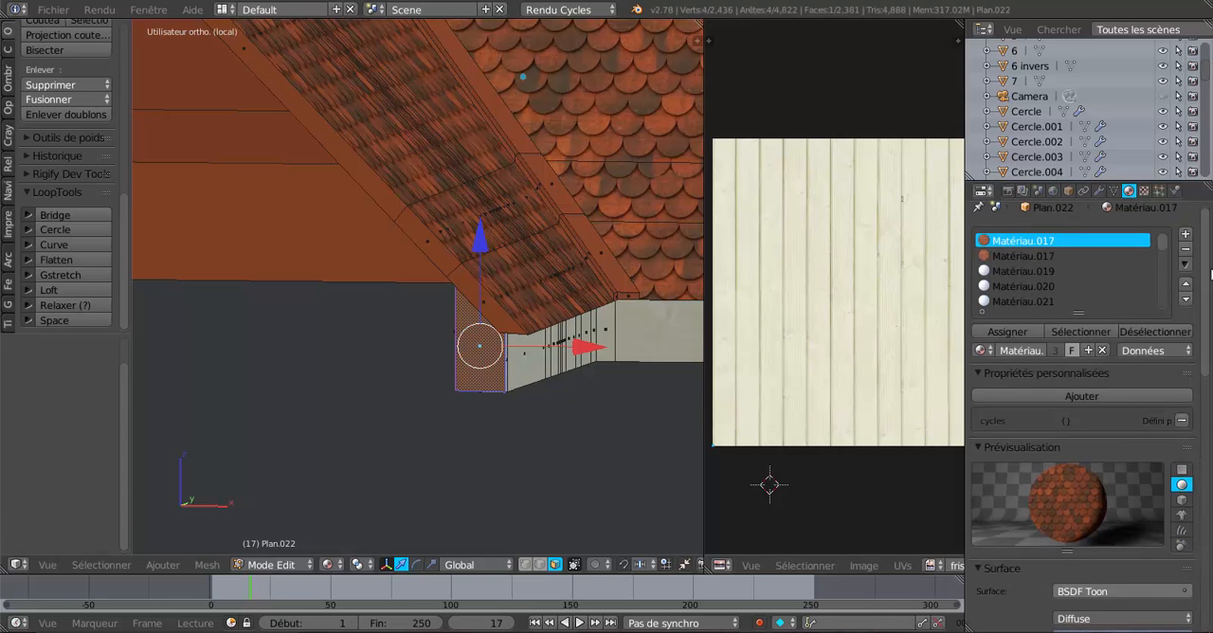
Add a material slot with a new diffuse material to Plan.022 and use frisette 2.jpg as its colour image texture.
left_click(1185, 235)
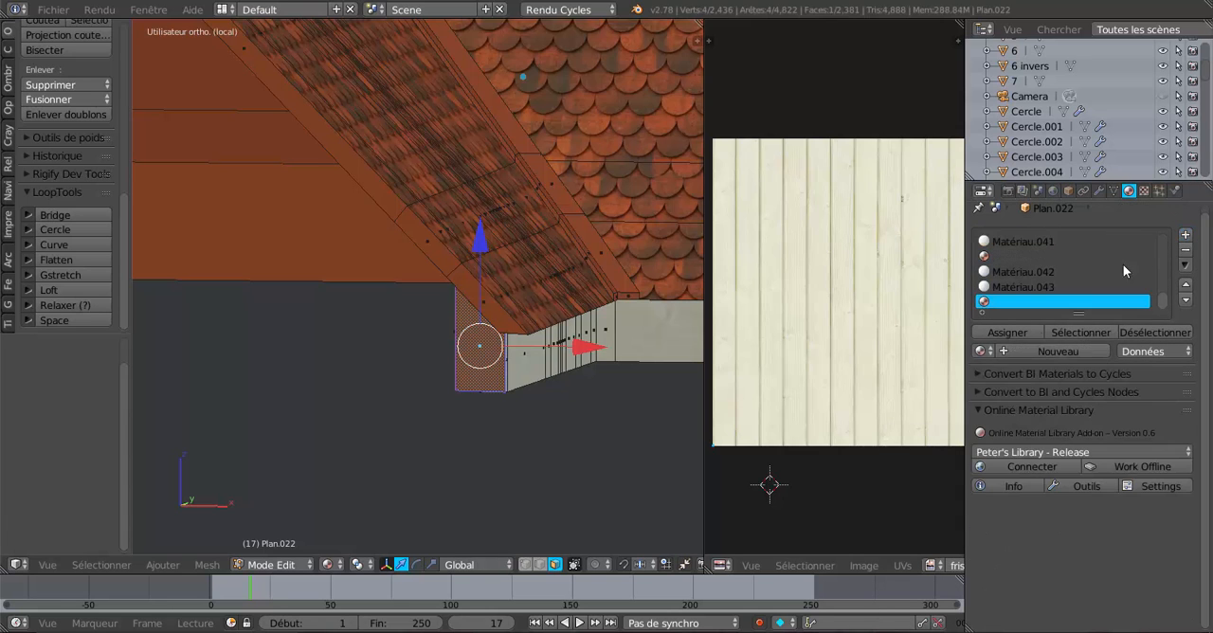
left_click(1035, 349)
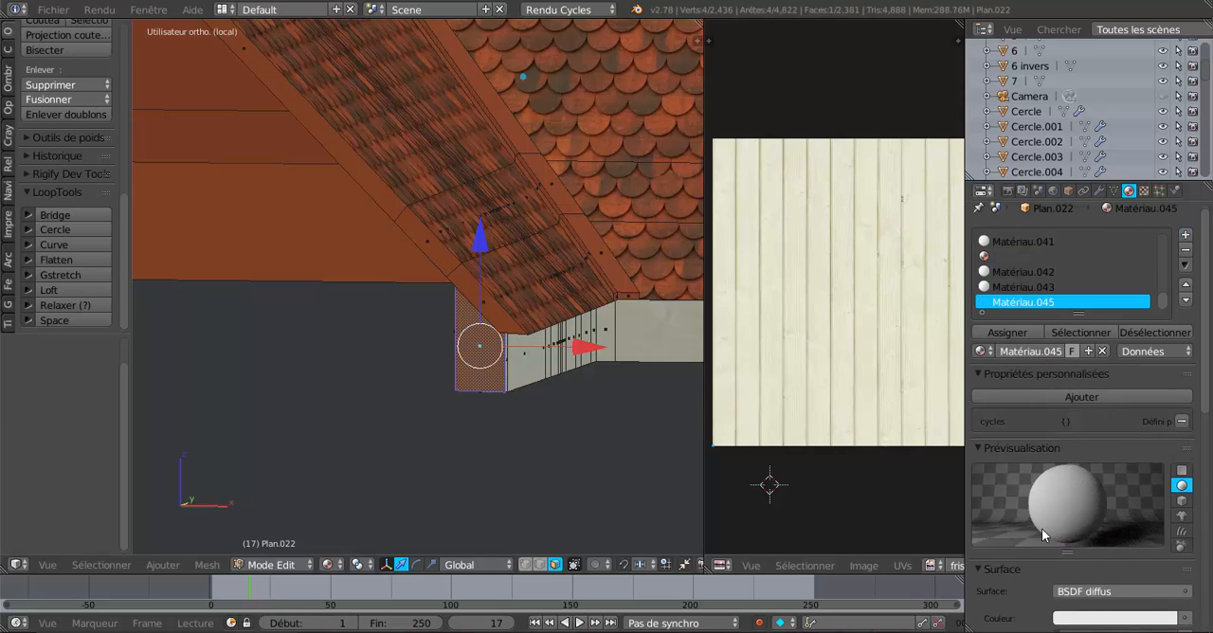
scroll(1061, 517, "down", 2)
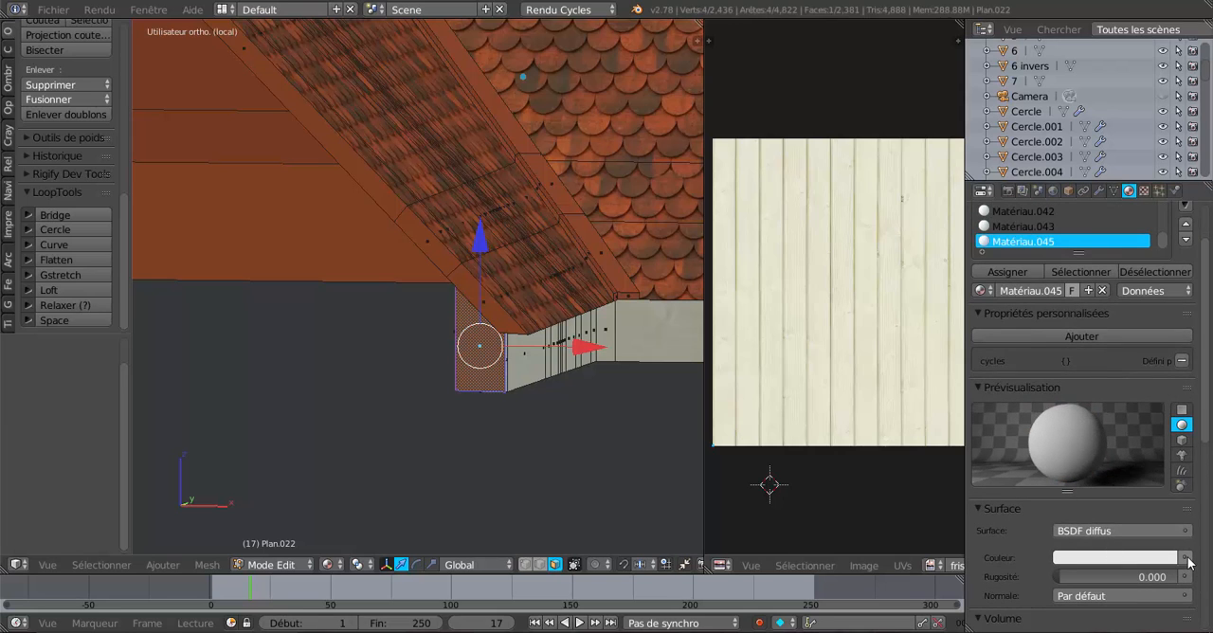
left_click(1187, 558)
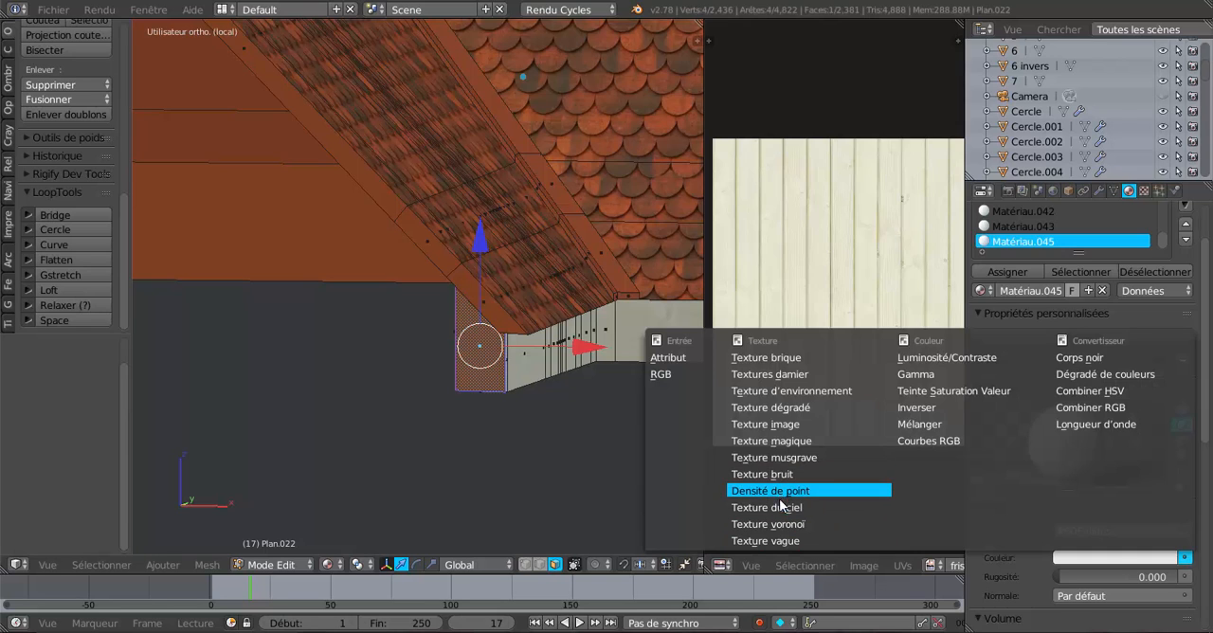
left_click(776, 425)
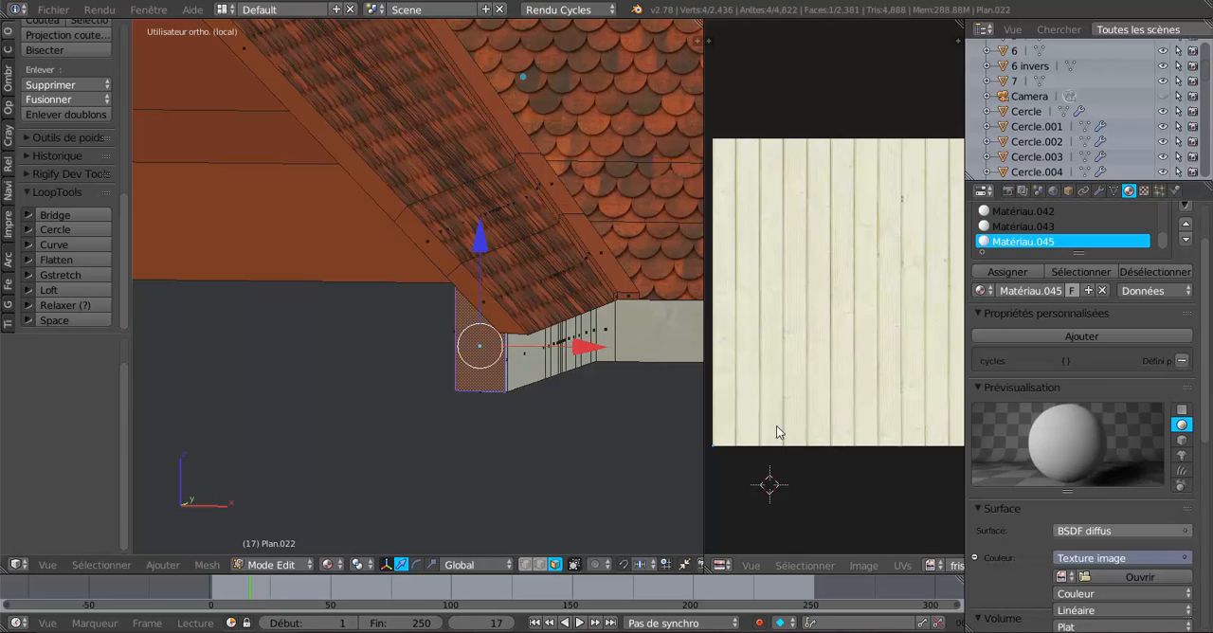
left_click(1062, 577)
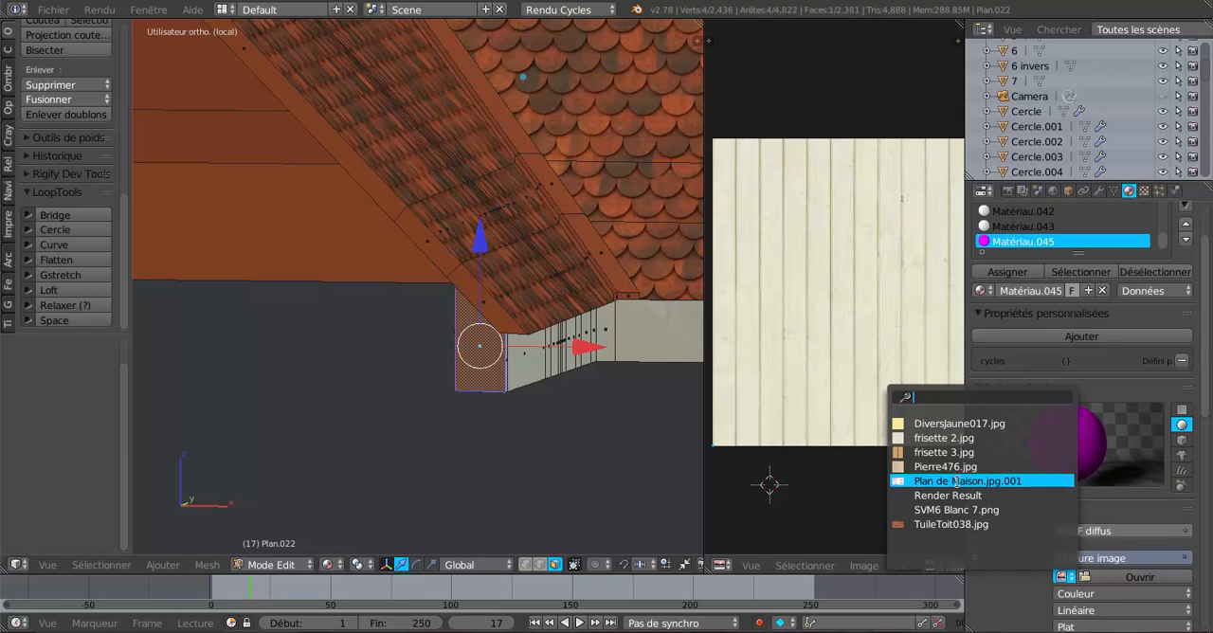
left_click(970, 441)
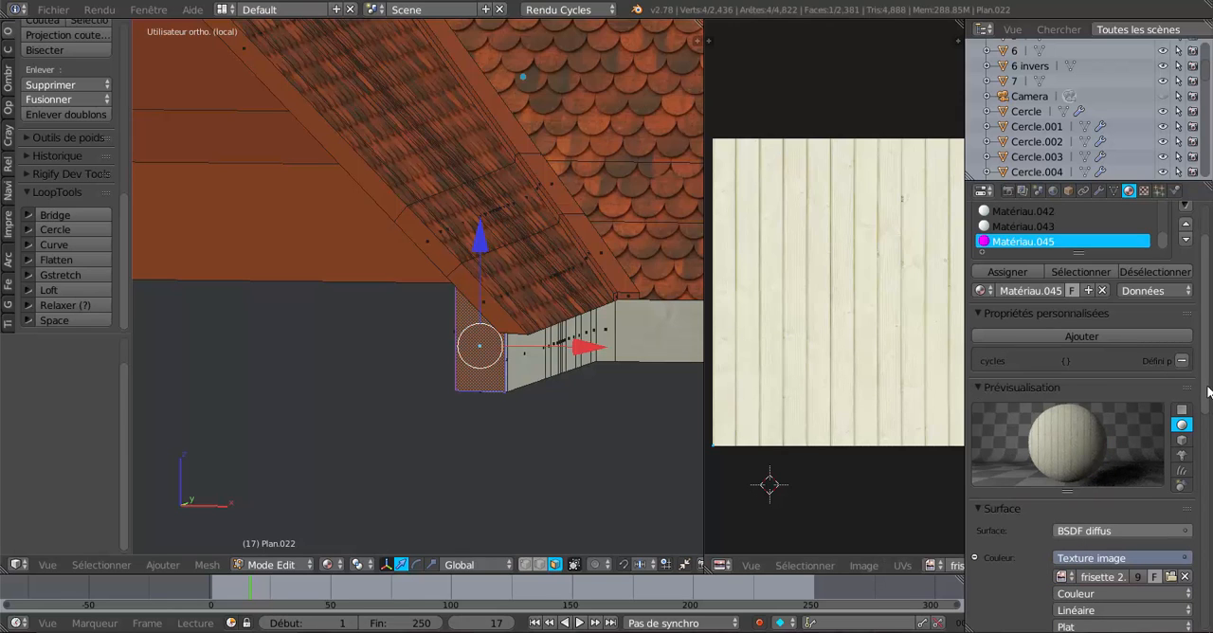
Set the new frisette 2.jpg material's texture vector to UV texture coordinates.
scroll(1202, 493, "down", 6)
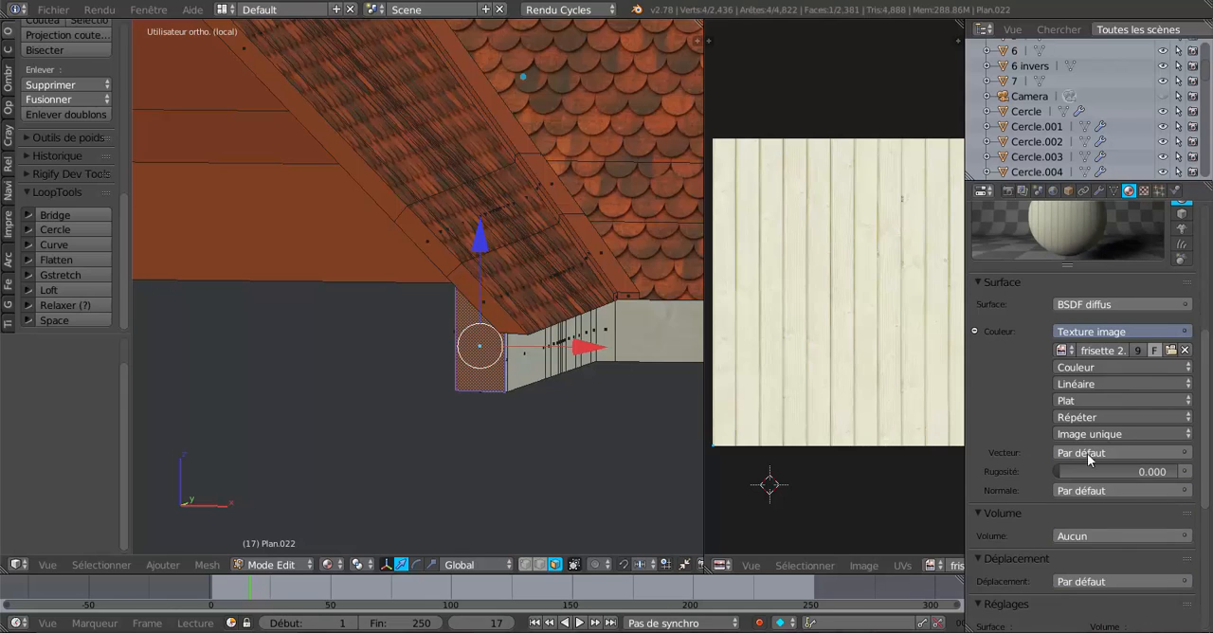
left_click(1172, 454)
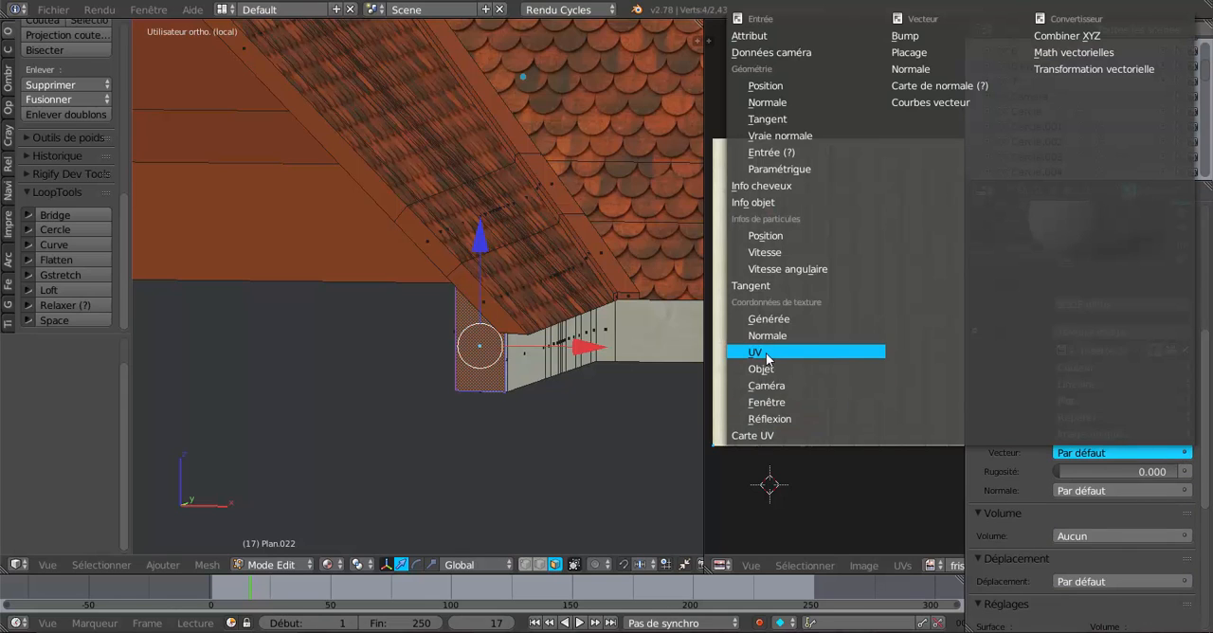
left_click(801, 352)
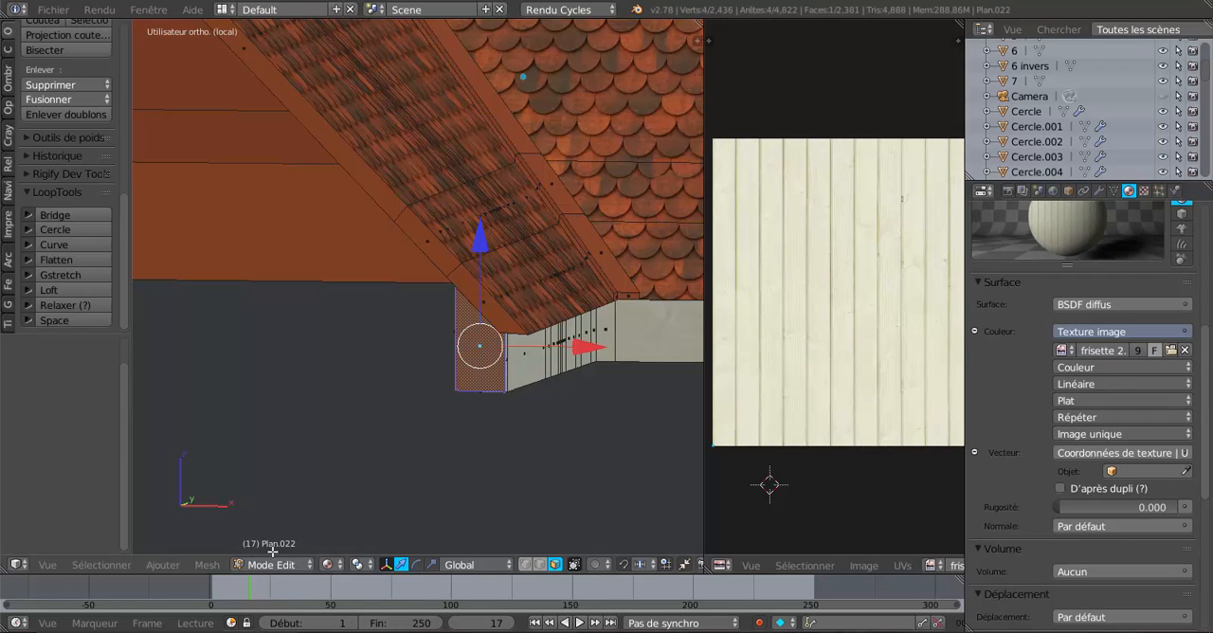
Unwrap the selected end face with the standard unwrap and assign the Matériau.045 frisette material to it.
left_click(206, 565)
mouse_move(218, 444)
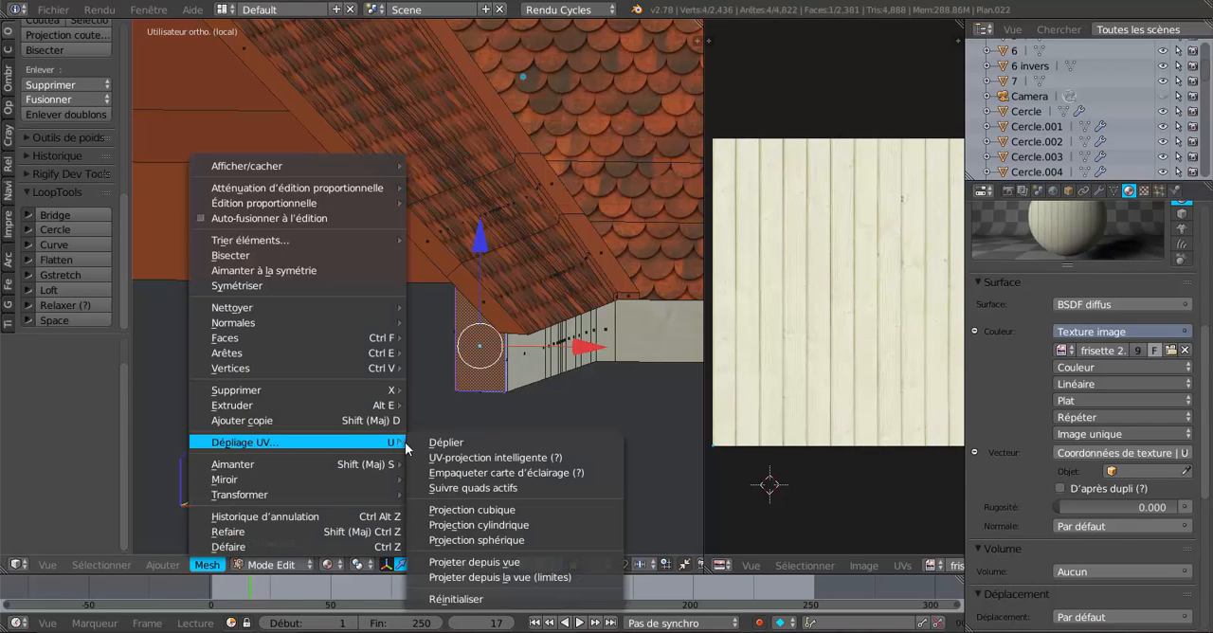
left_click(444, 442)
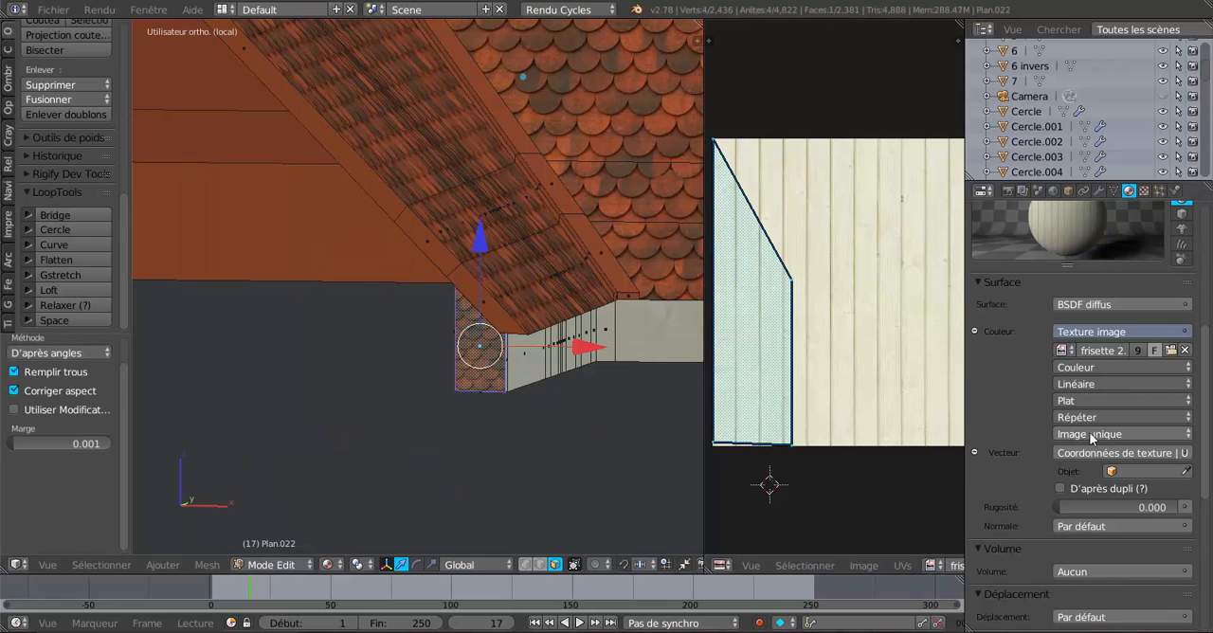
scroll(1108, 405, "up", 6)
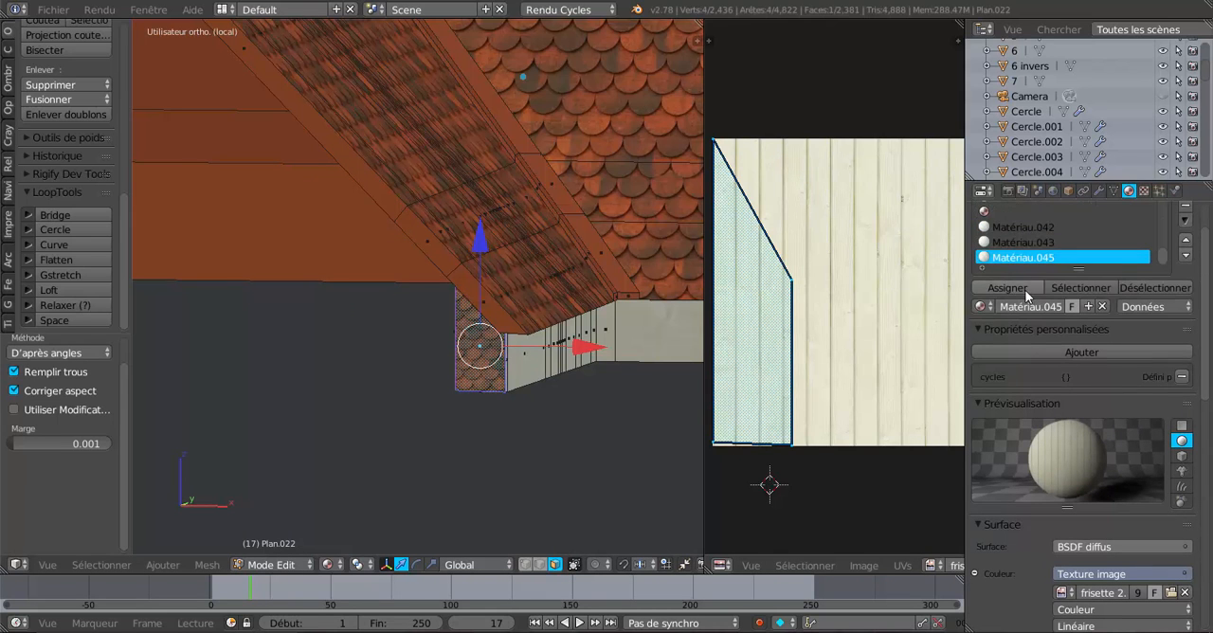
left_click(981, 287)
Select the narrow corner faces and adjoining fascia faces along the eave below the dormer on the roof's left side.
scroll(654, 453, "down", 3)
scroll(620, 460, "down", 3)
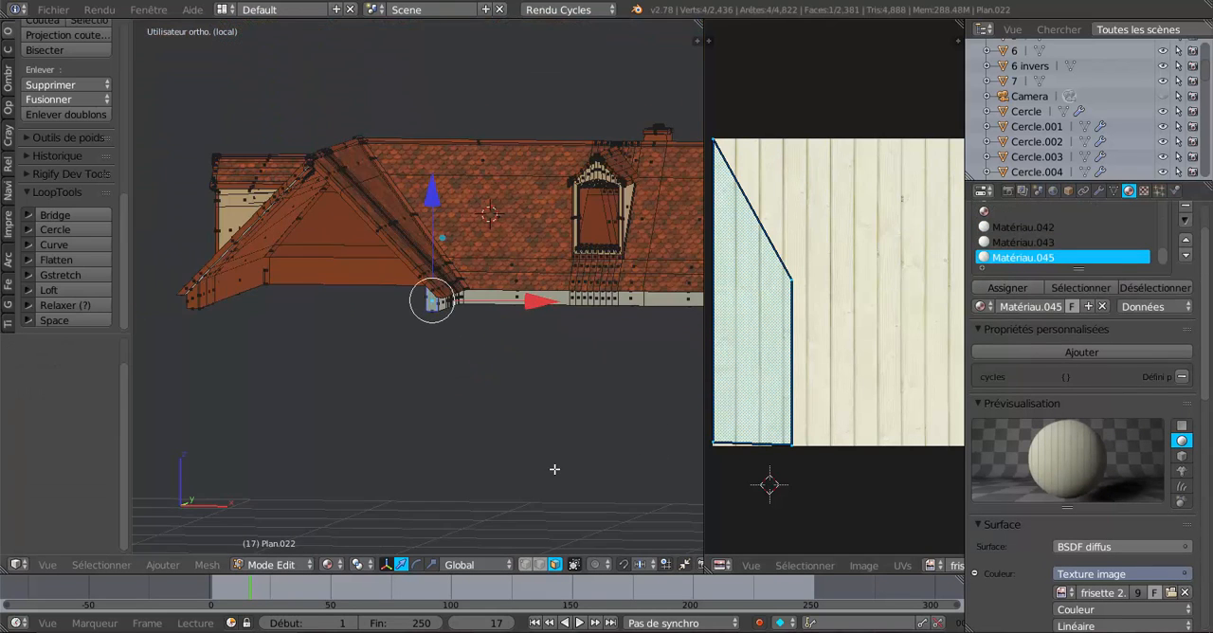
middle_click_drag(553, 469, 649, 464)
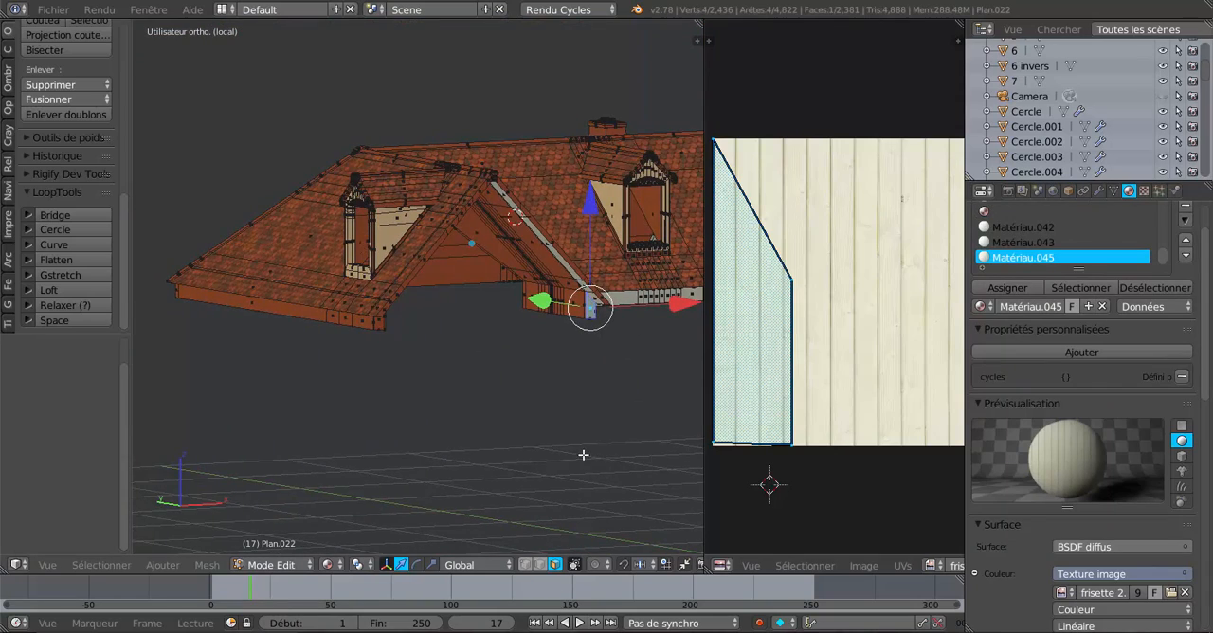
middle_click_drag(579, 453, 638, 444)
scroll(499, 430, "up", 3)
right_click(549, 361)
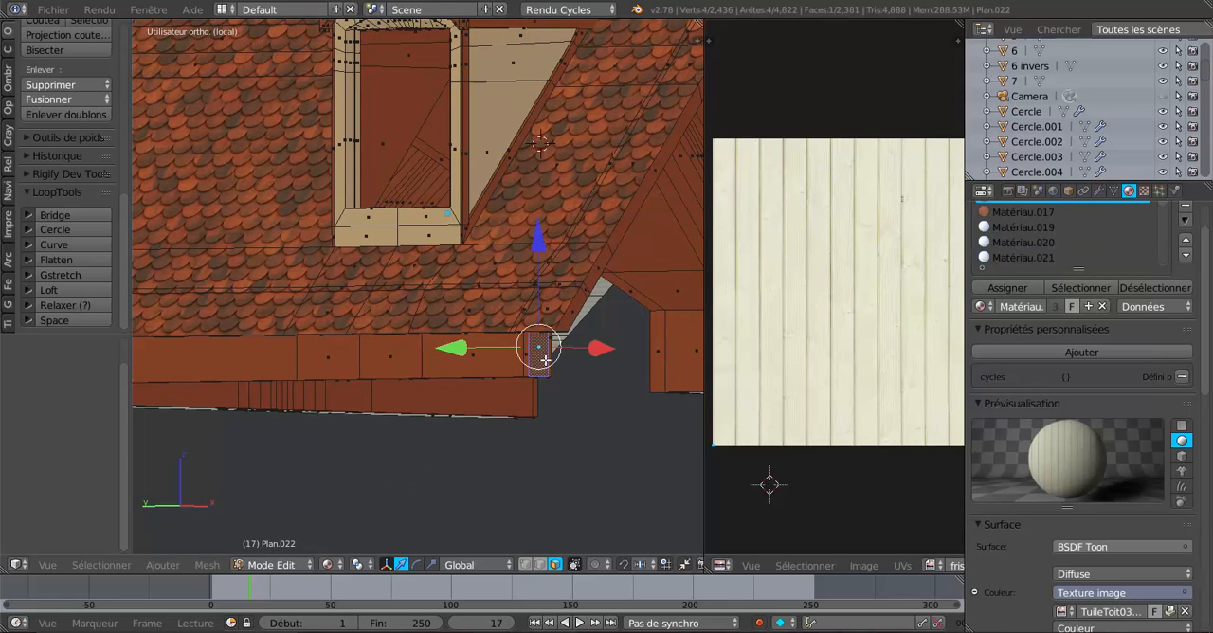
scroll(559, 358, "up", 3)
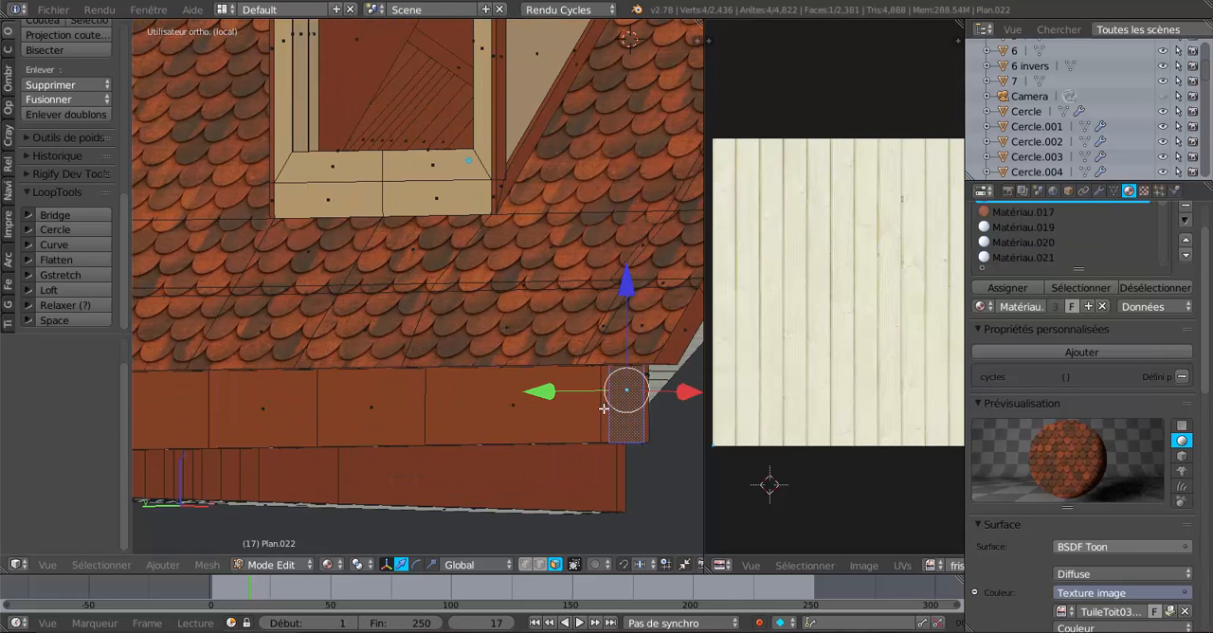
right_click(603, 407, "shift")
middle_click_drag(641, 409, 571, 432)
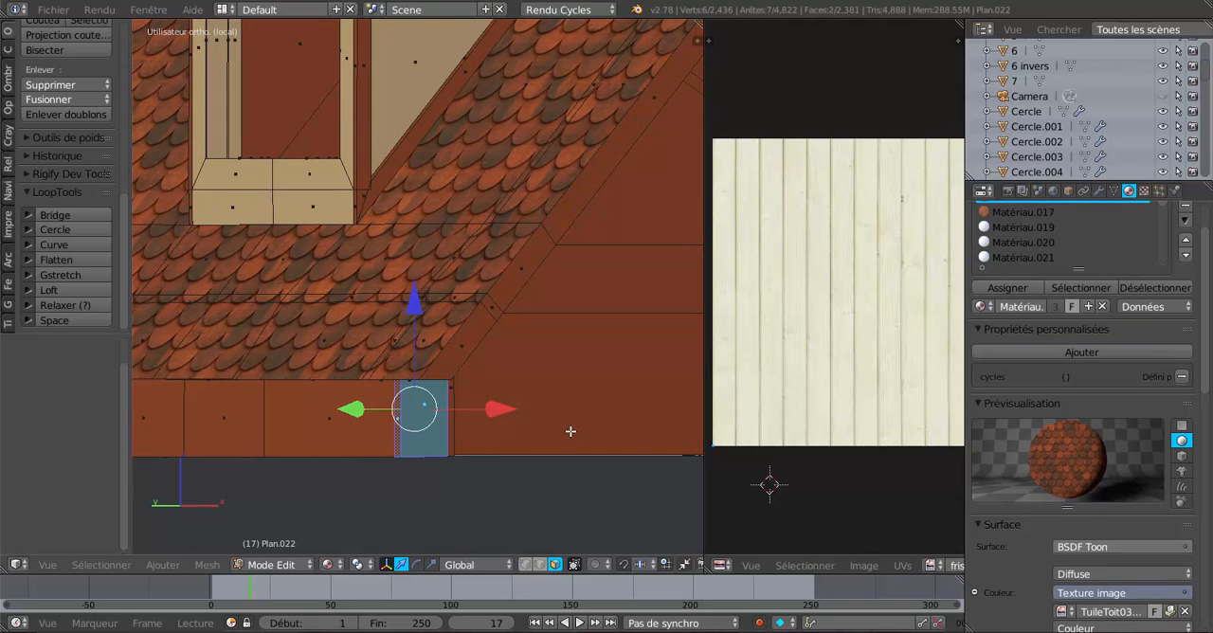
right_click(356, 433, "shift")
right_click(241, 433, "shift")
Extend the selection along the rest of the left eave fascia up to the narrow face at its far corner.
scroll(313, 469, "down", 3)
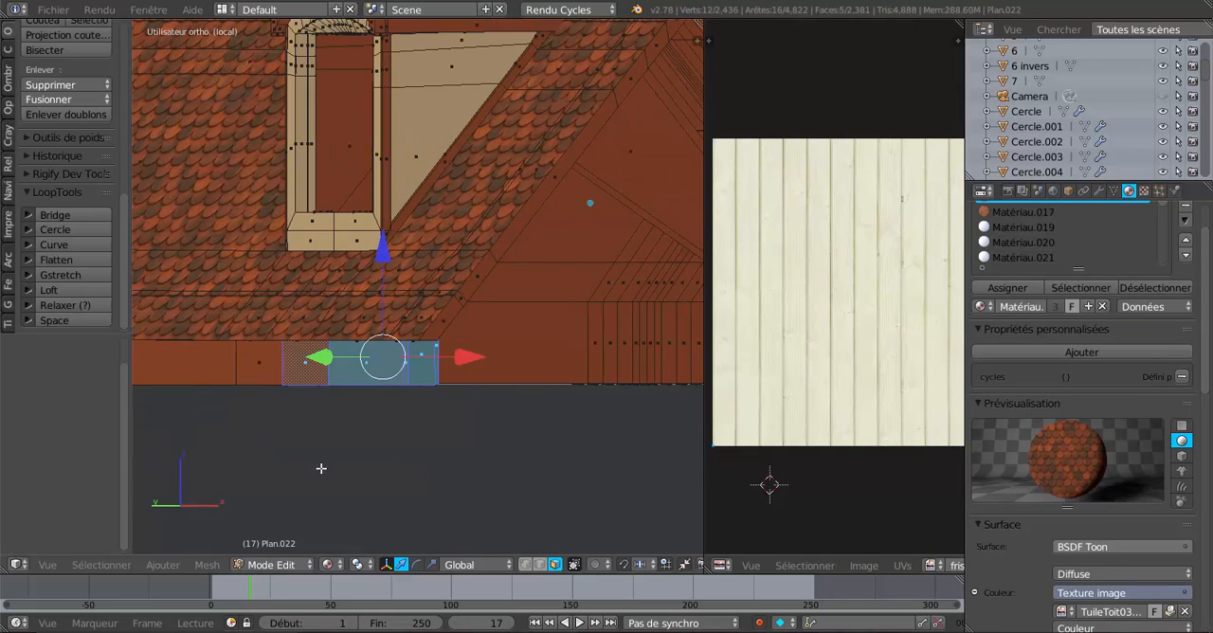
middle_click_drag(319, 469, 702, 486)
right_click(480, 393, "shift")
right_click(400, 391, "shift")
scroll(498, 427, "down", 4)
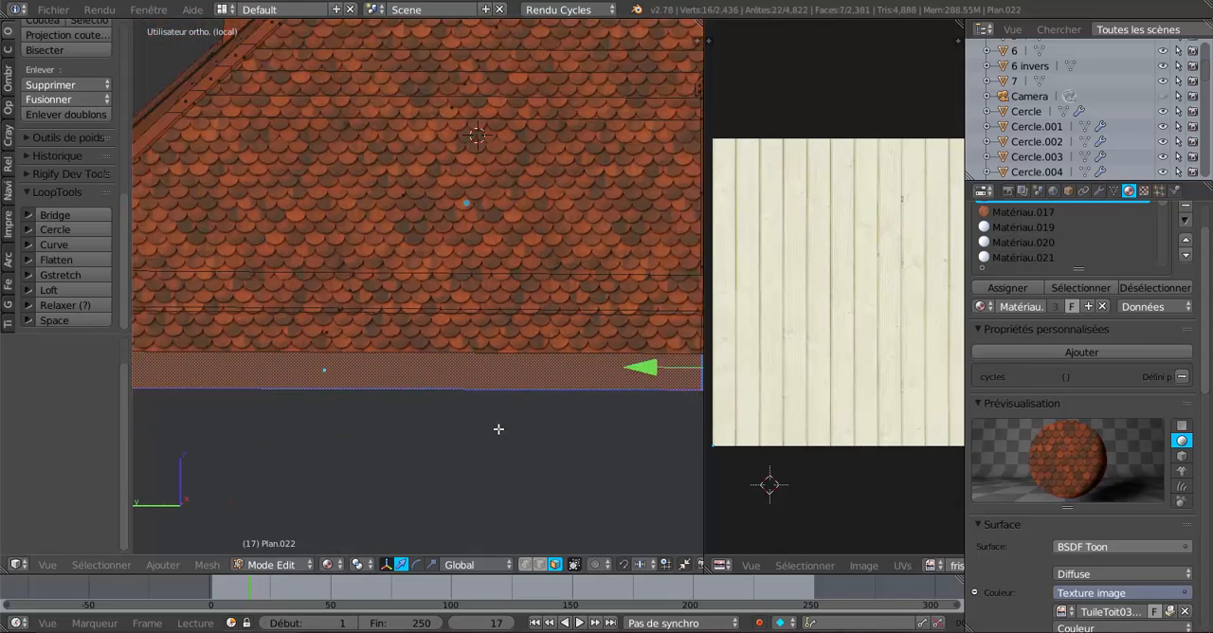
middle_click_drag(397, 452, 536, 462, "shift")
scroll(342, 435, "up", 3)
middle_click_drag(329, 435, 569, 442, "shift")
scroll(445, 441, "up", 3)
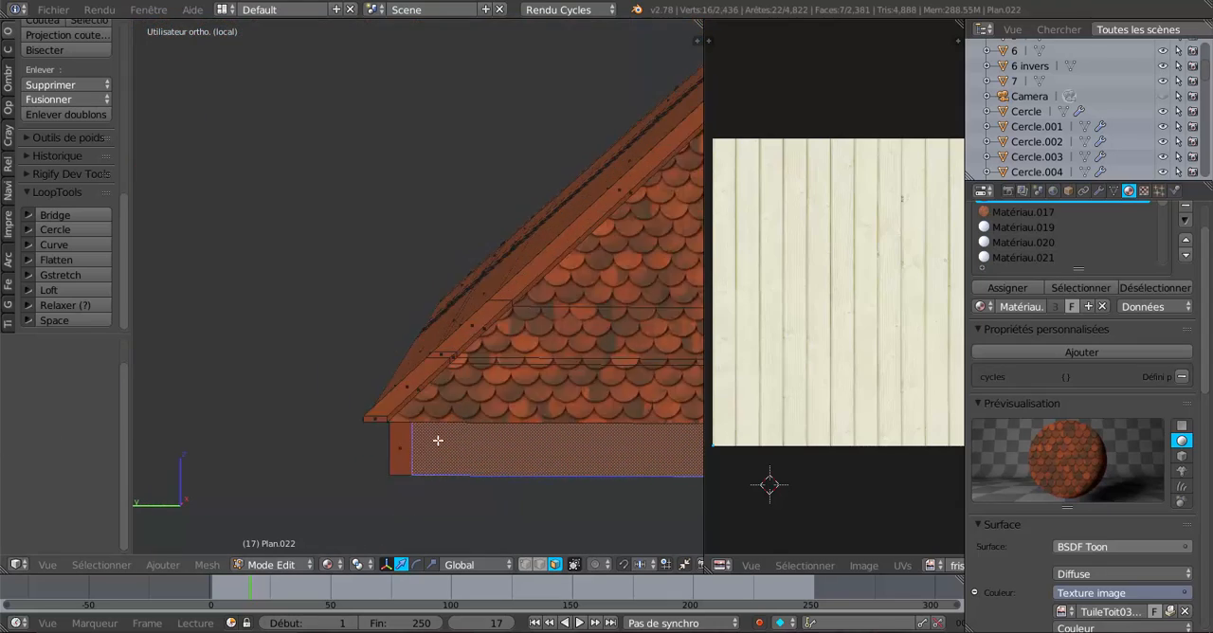
right_click(402, 469, "shift")
Show the selected fascia in left orthographic view and add a material slot with a new material to Plan.022.
scroll(533, 439, "down", 6)
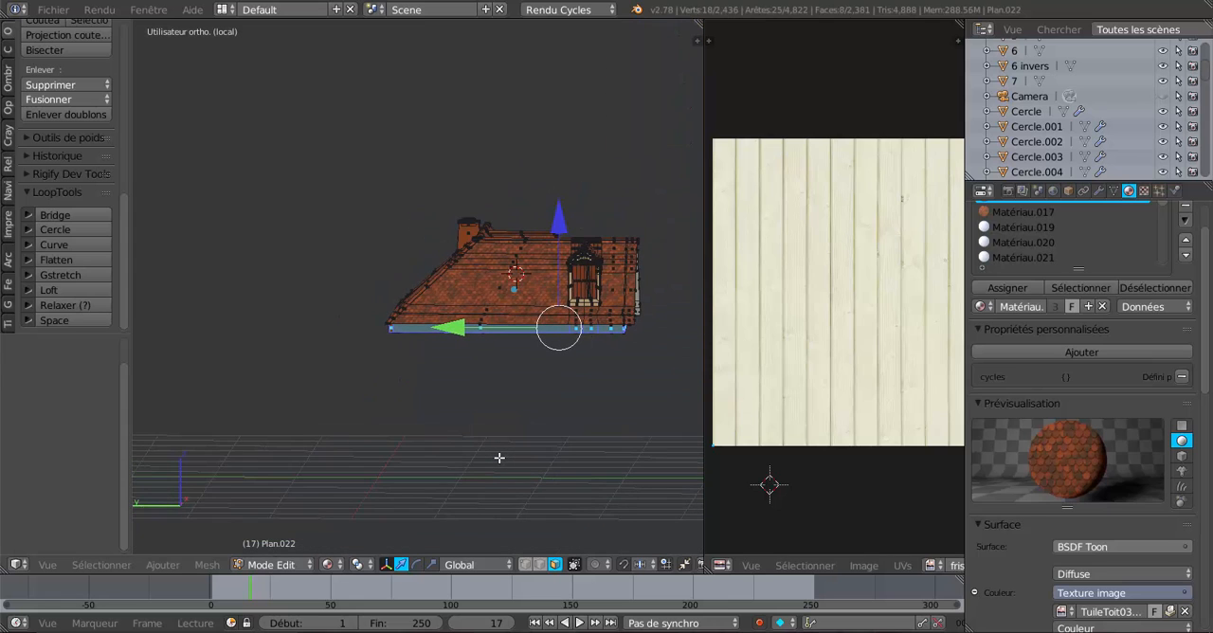
key("ctrl+KP_3")
scroll(499, 457, "up", 3)
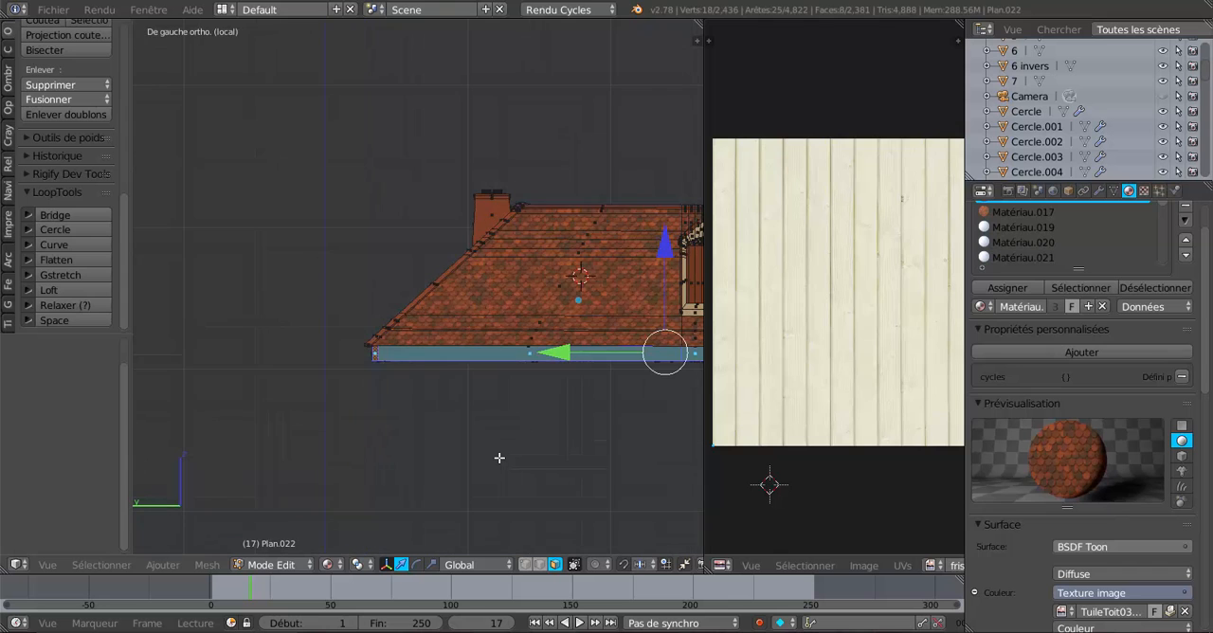
middle_click_drag(502, 458, 320, 475, "shift")
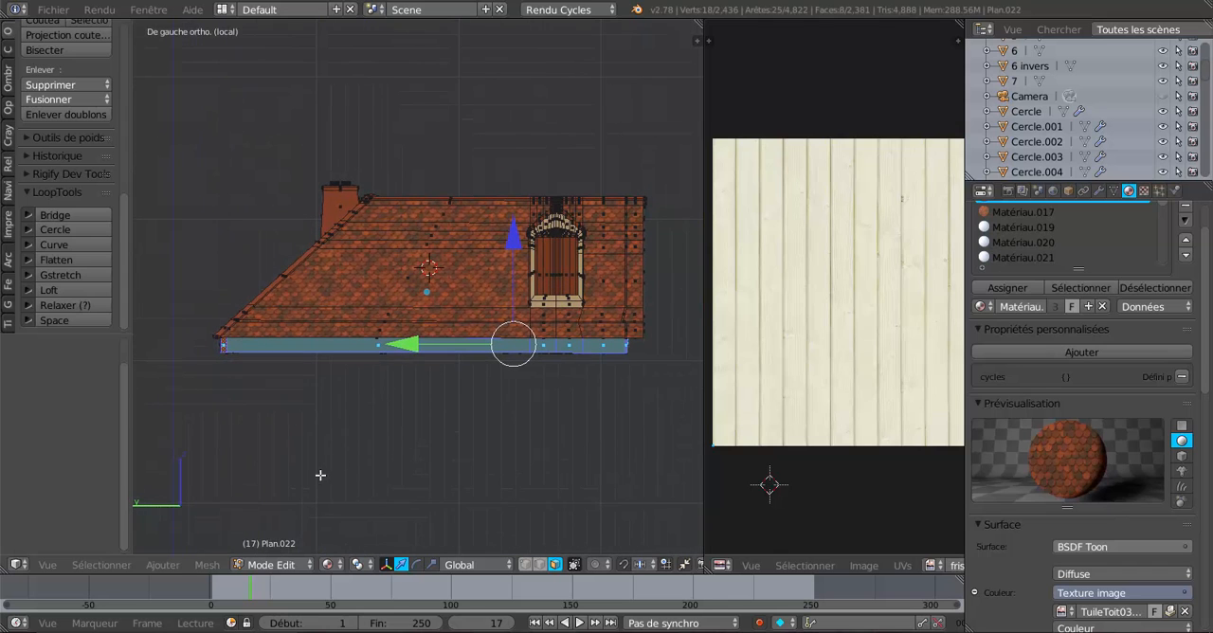
left_click(205, 564)
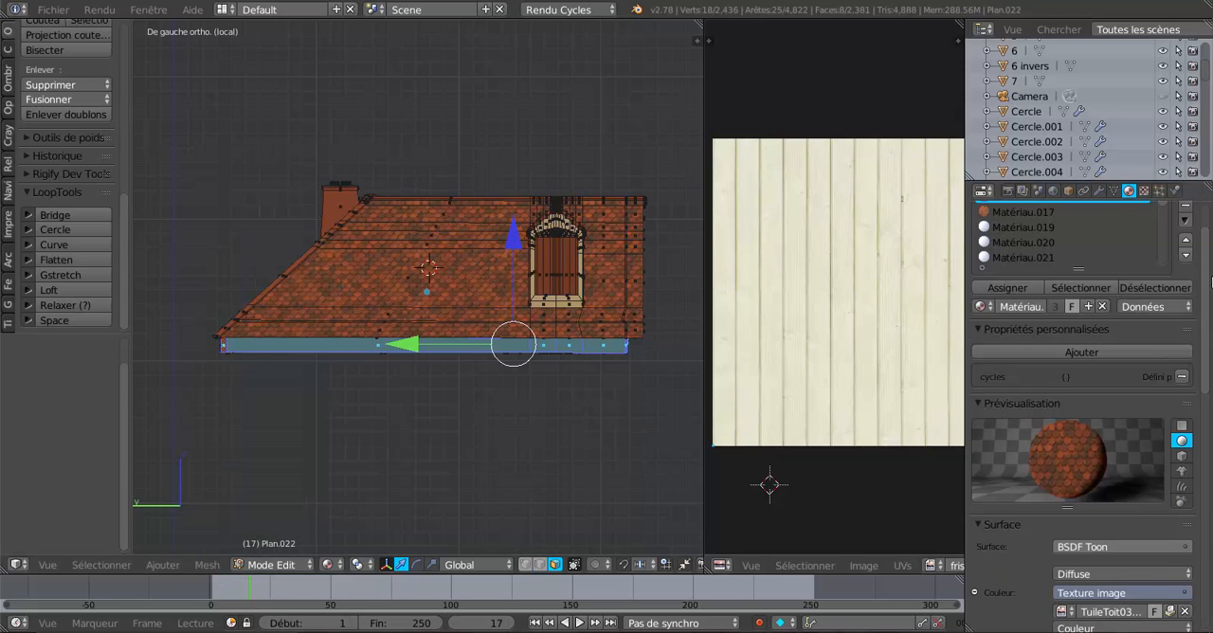
scroll(1199, 258, "up", 2)
left_click(1186, 243)
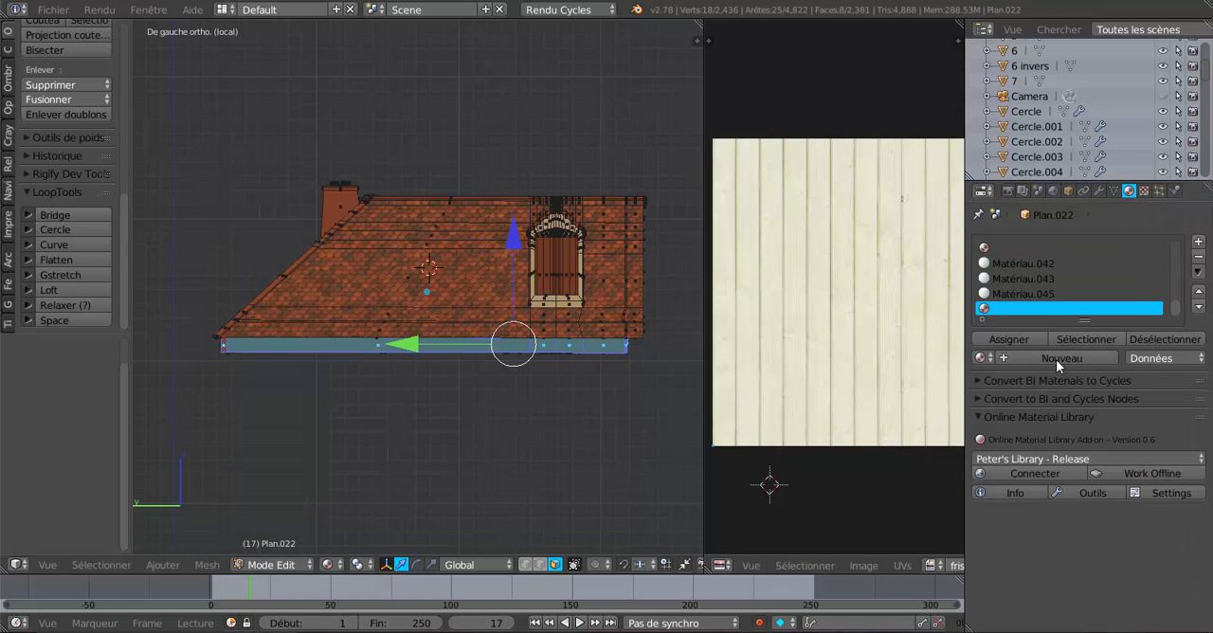
left_click(1055, 359)
Use frisette 2.jpg as the new material's colour image texture and set its vector to UV texture coordinates.
scroll(1088, 451, "down", 3)
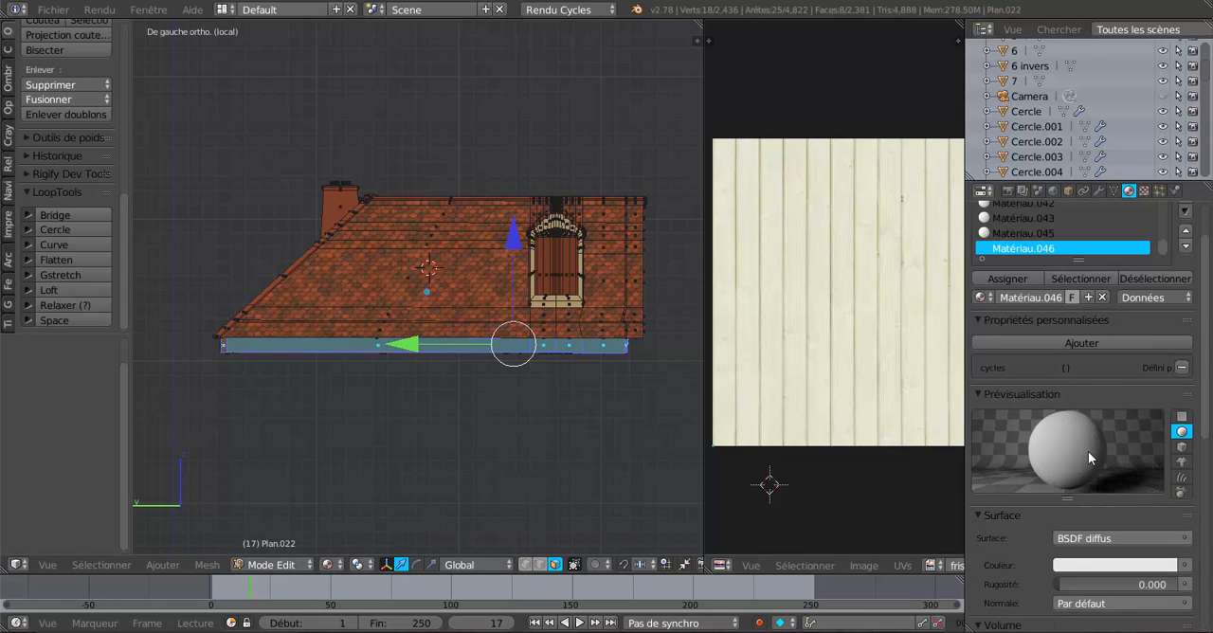
scroll(1088, 451, "down", 3)
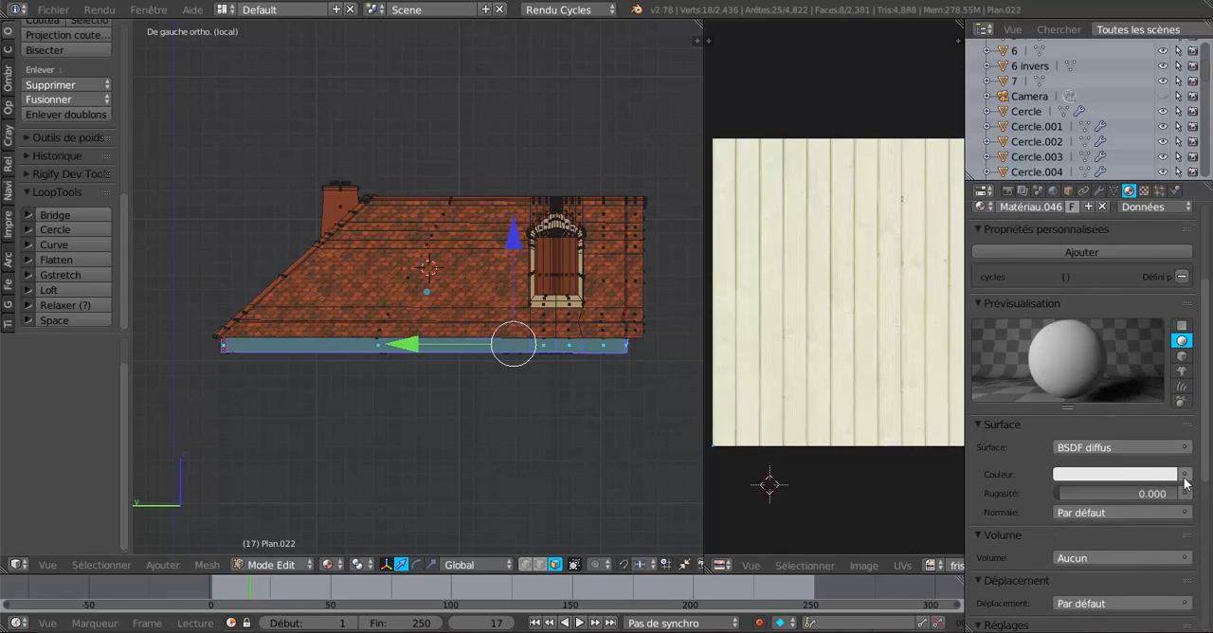
left_click(1185, 476)
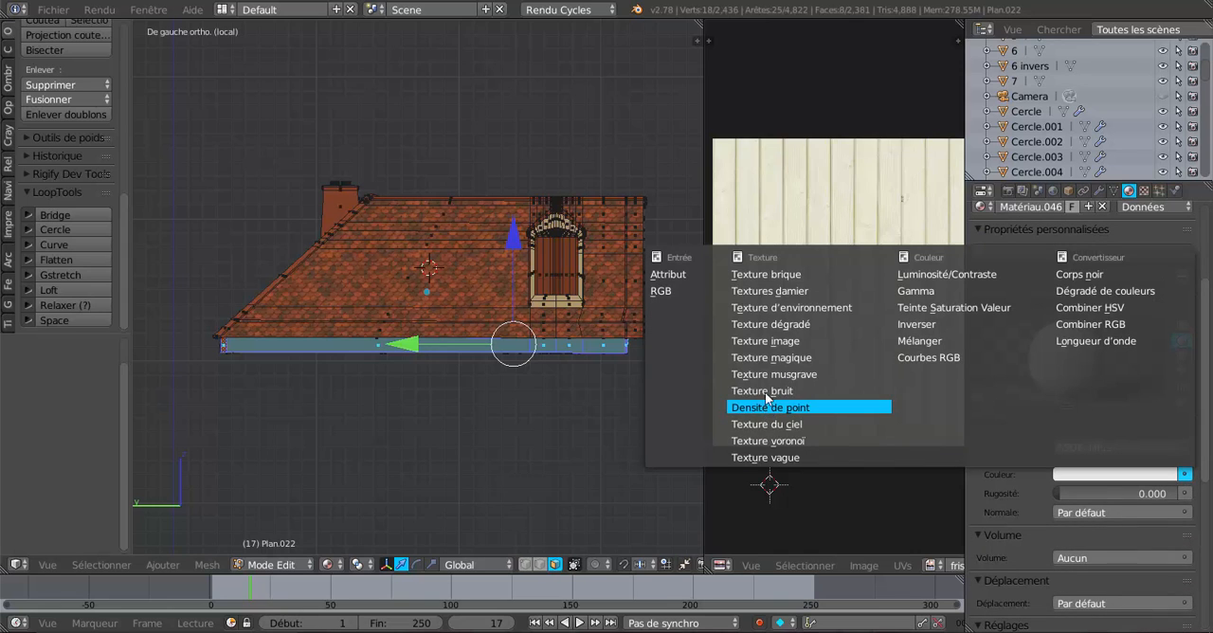
left_click(766, 343)
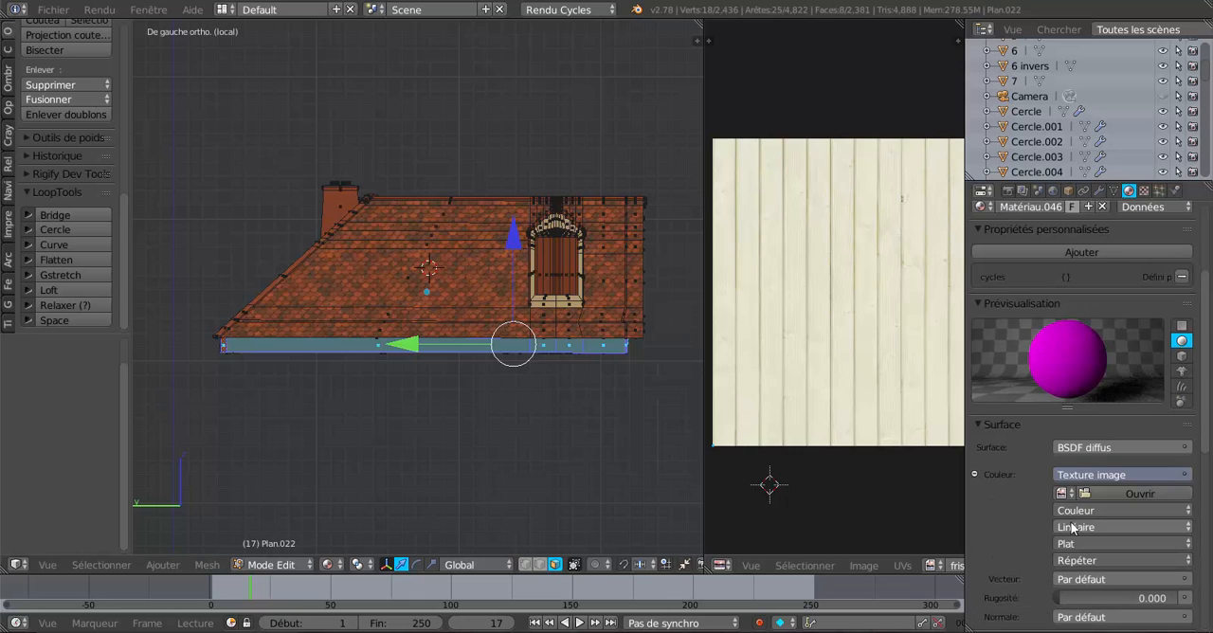
left_click(1060, 492)
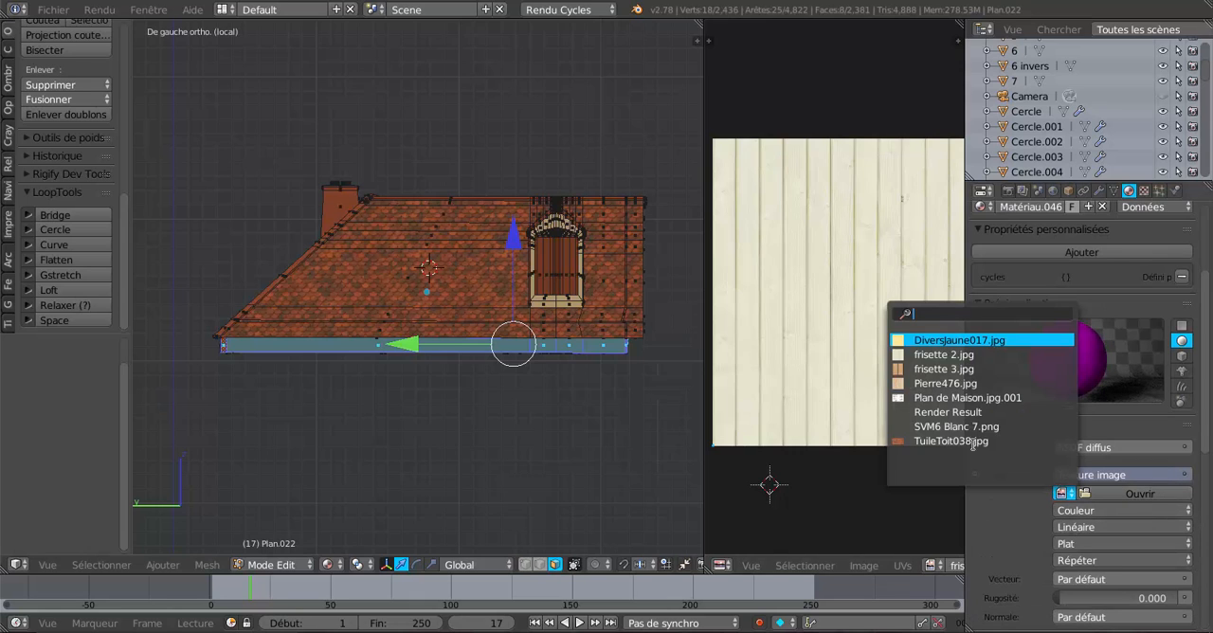
left_click(948, 355)
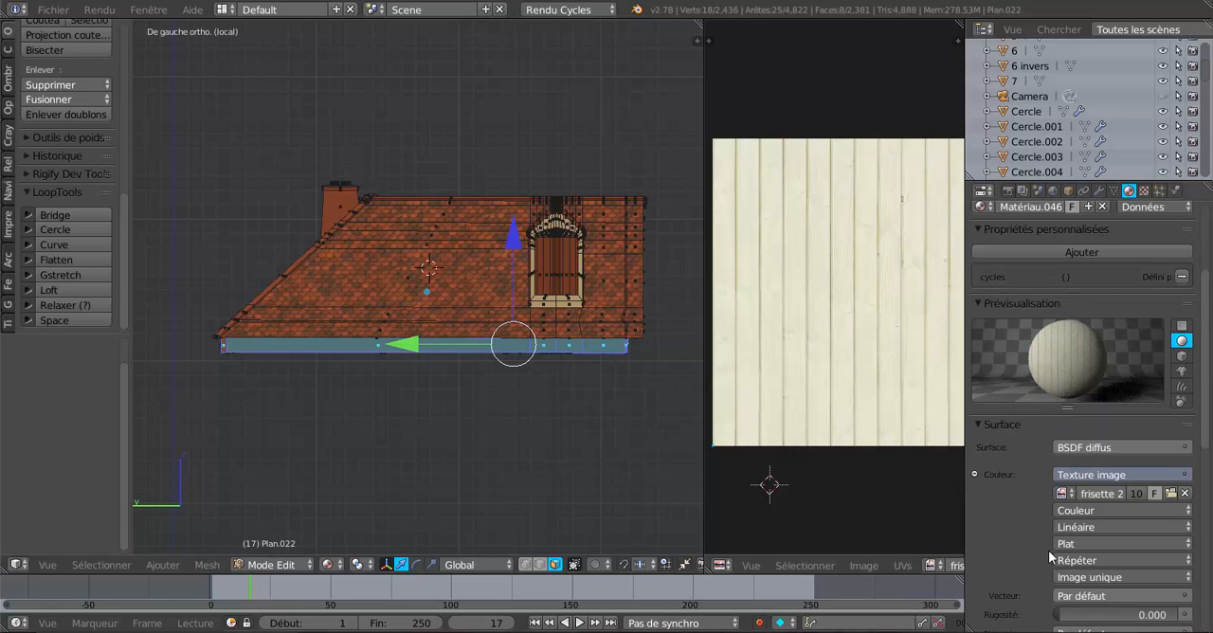
scroll(1050, 557, "down", 3)
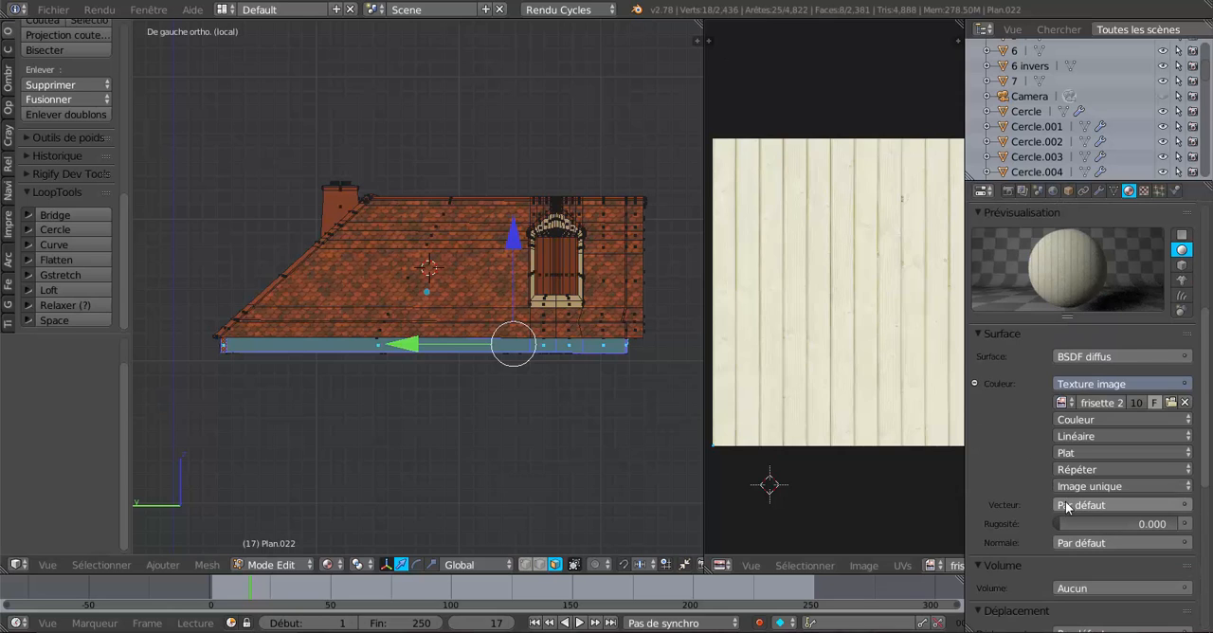
left_click(1066, 507)
left_click(764, 401)
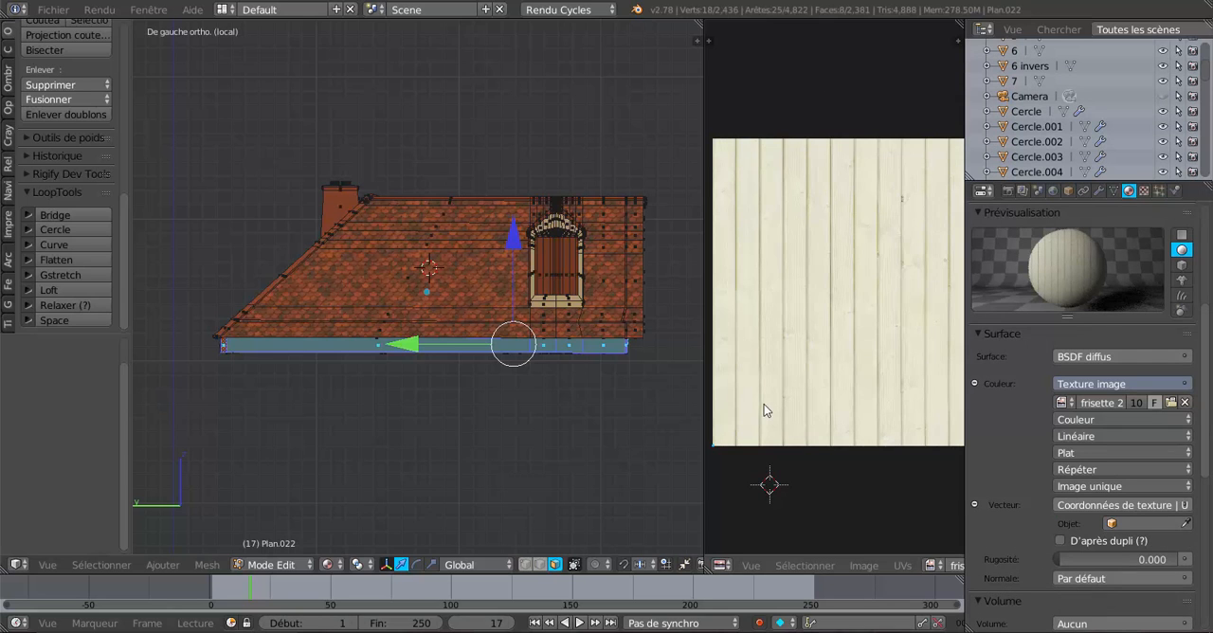
Unwrap the selected left eave fascia faces with the standard unwrap.
left_click(206, 565)
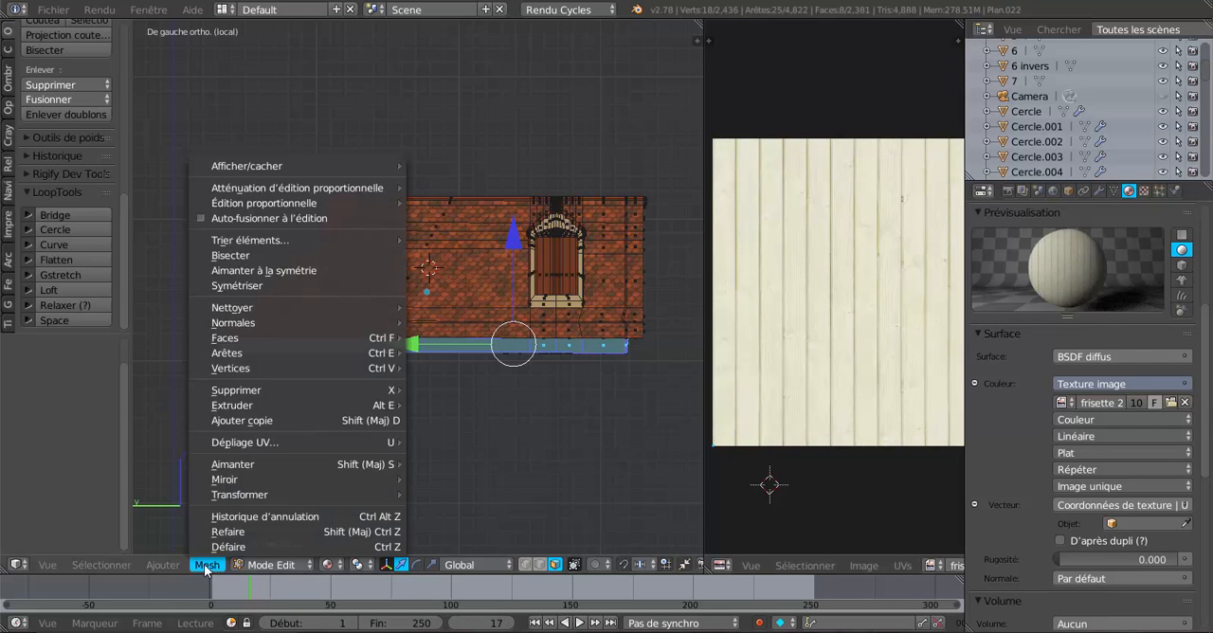
mouse_move(224, 442)
left_click(431, 443)
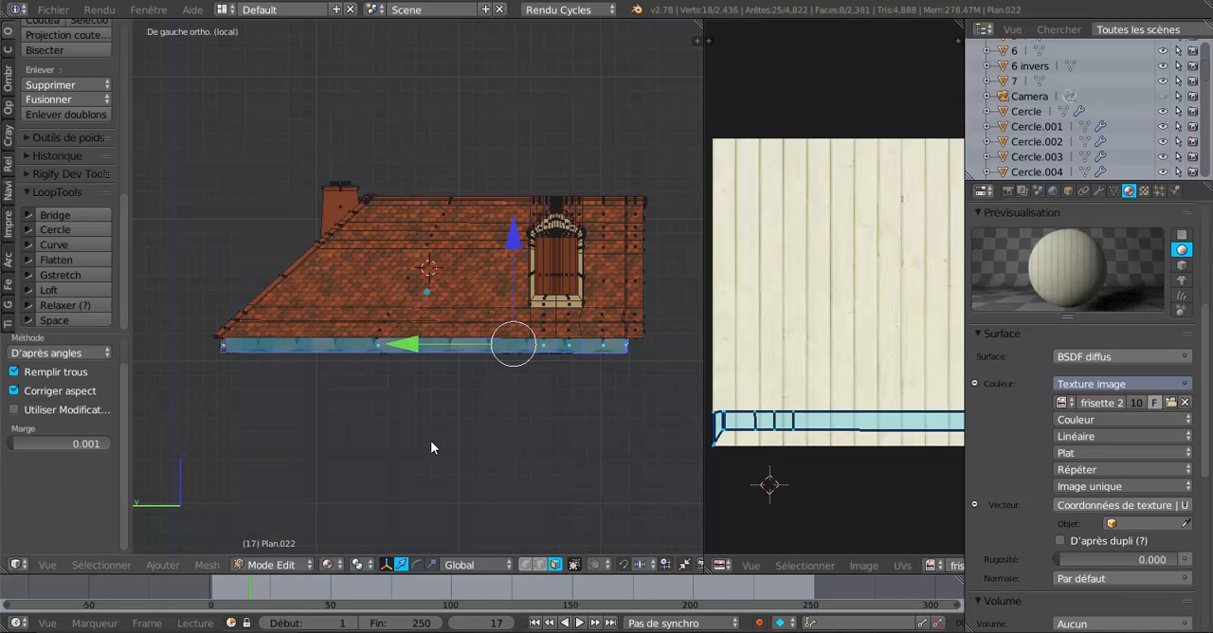
Rotate the fascia's UV strip by 90° in the UV/image editor so it runs along the planks.
scroll(816, 414, "down", 4)
scroll(834, 411, "up", 3)
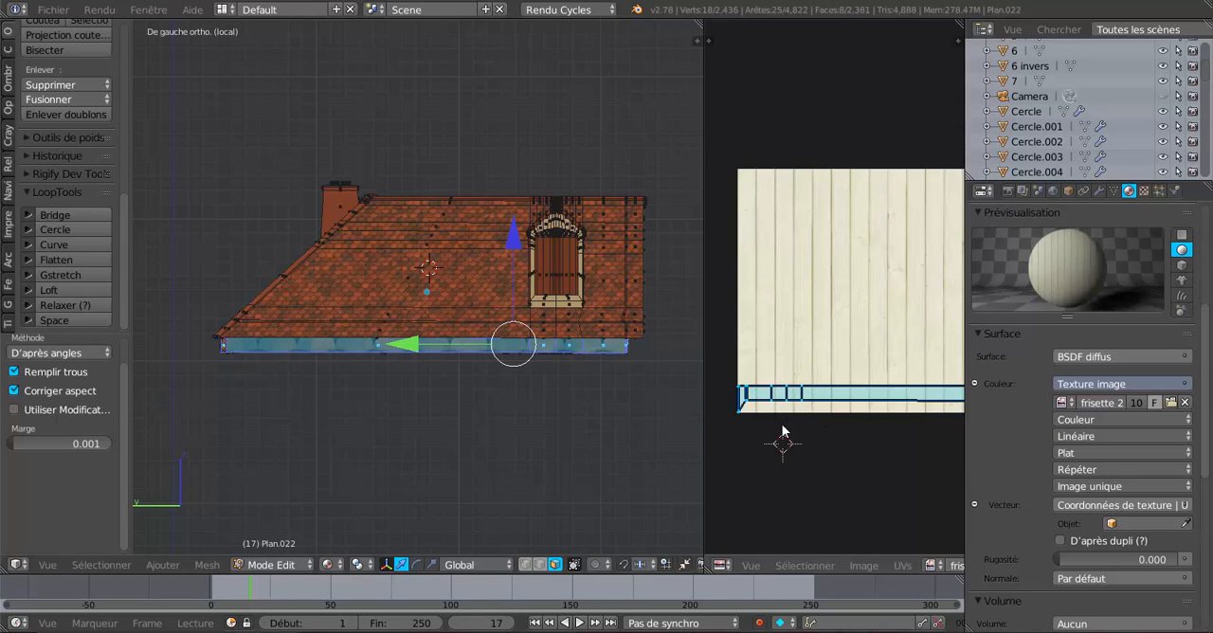
scroll(720, 443, "up", 1)
scroll(721, 439, "up", 1)
middle_click_drag(760, 456, 808, 403)
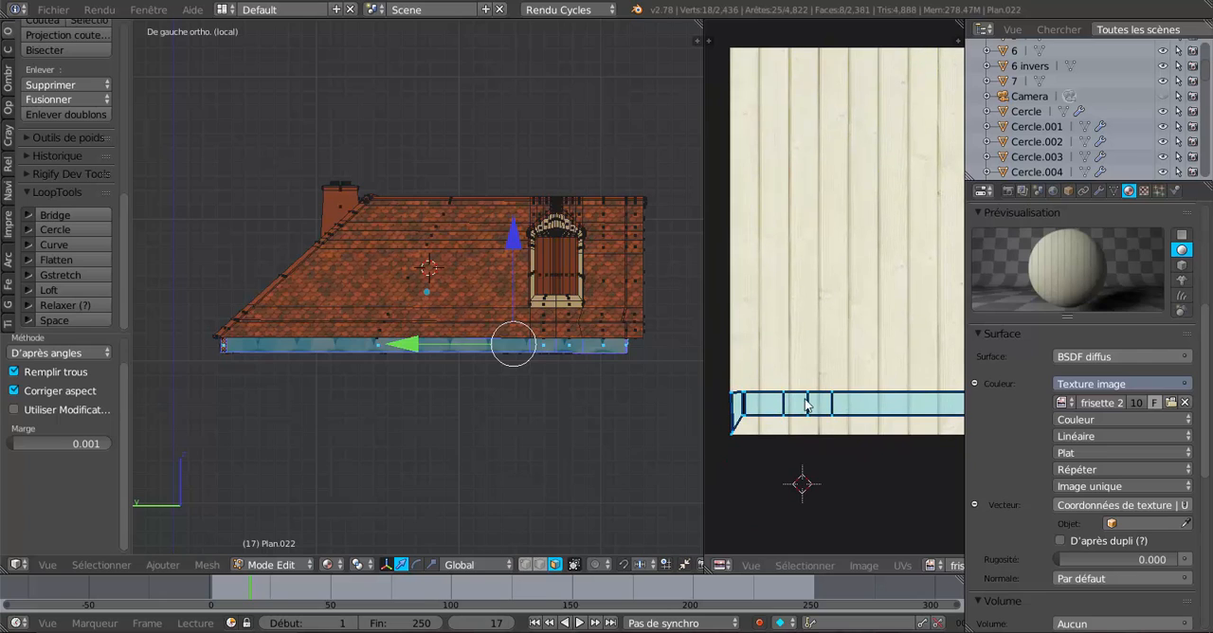
scroll(834, 444, "down", 2)
middle_click_drag(885, 438, 834, 446)
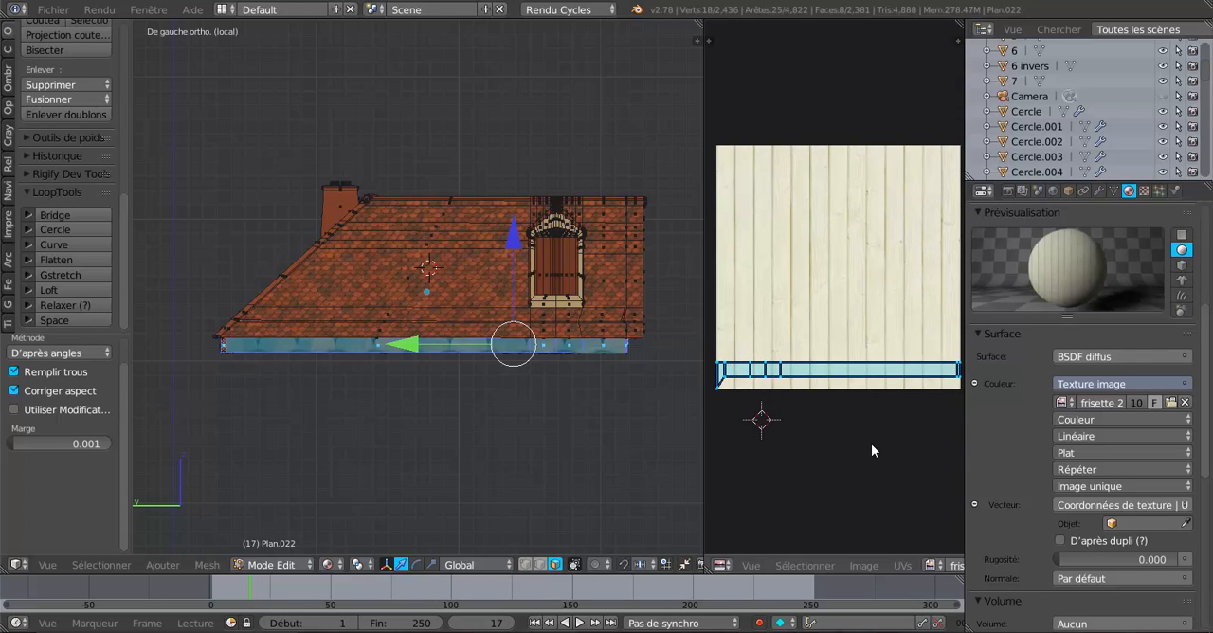
type("r")
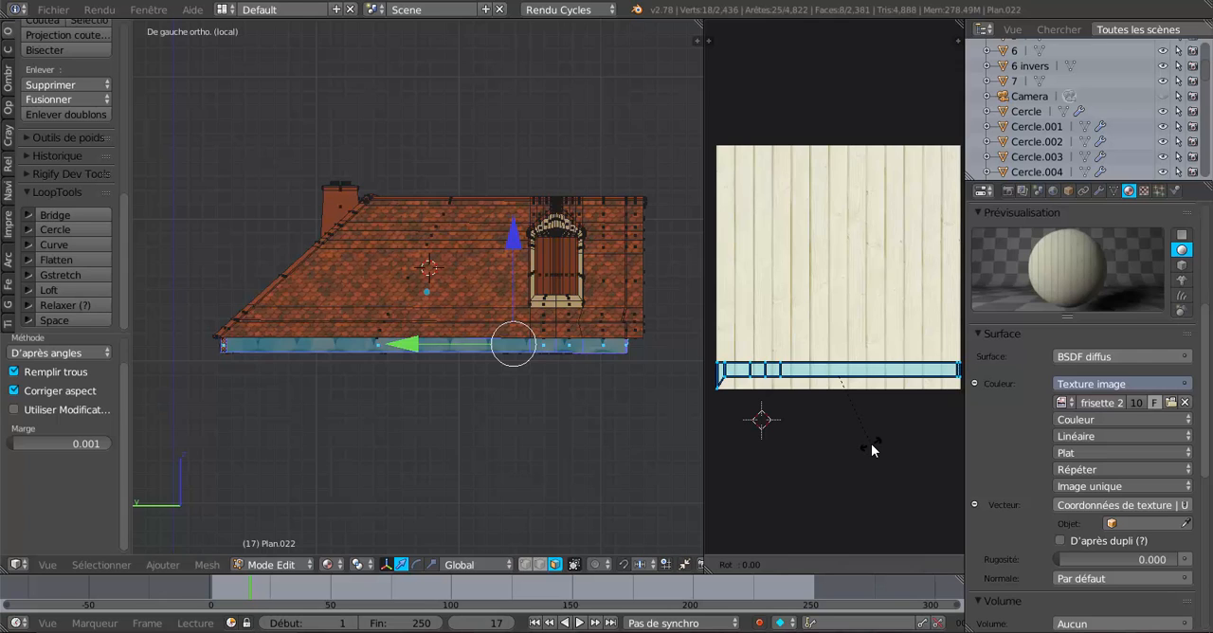
type("90")
key("Return")
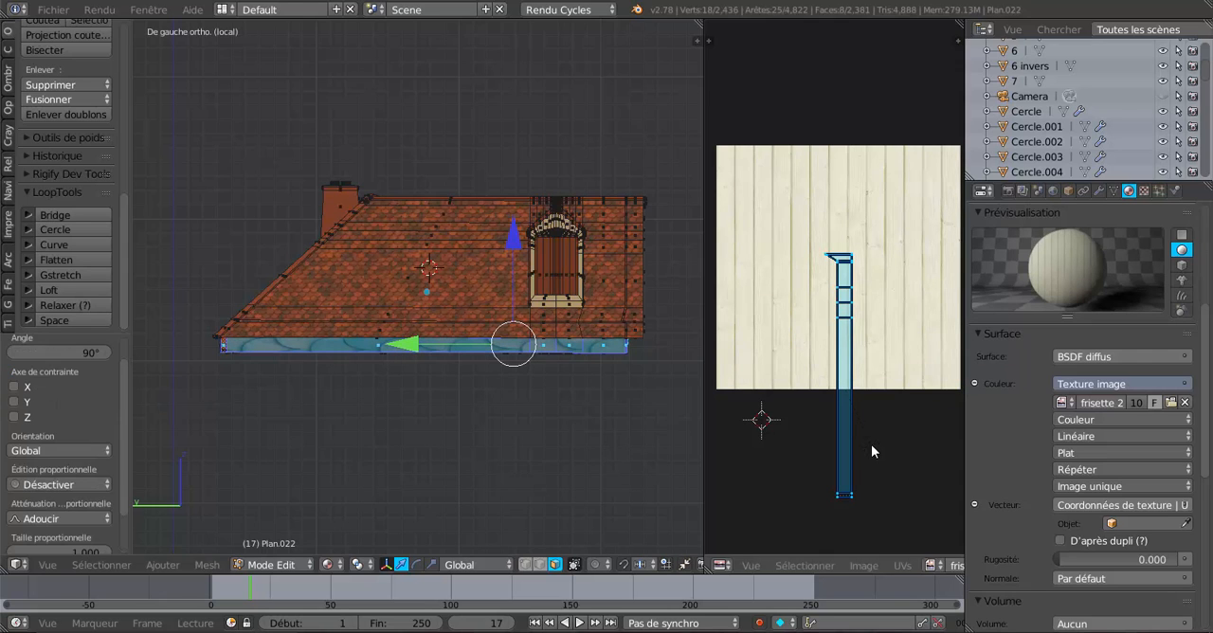
scroll(1113, 350, "up", 3)
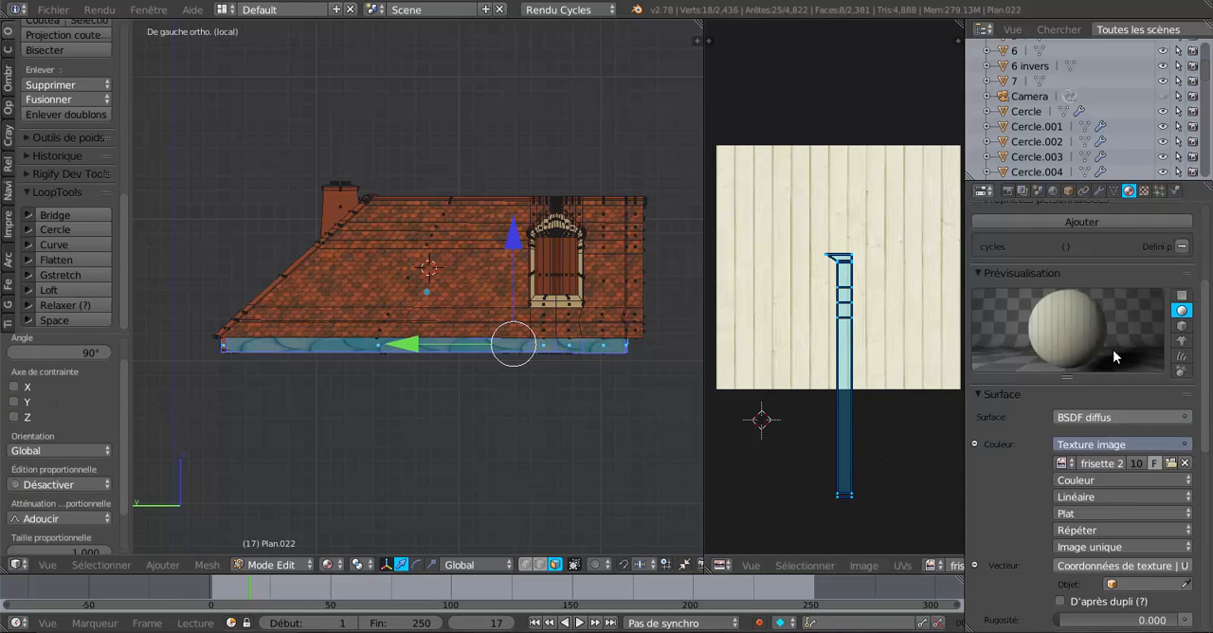
Assign Matériau.046 to the selected fascia faces and move their UV strip over the plank image by about -0.022 in X and 0.442 in Y.
scroll(1056, 252, "up", 3)
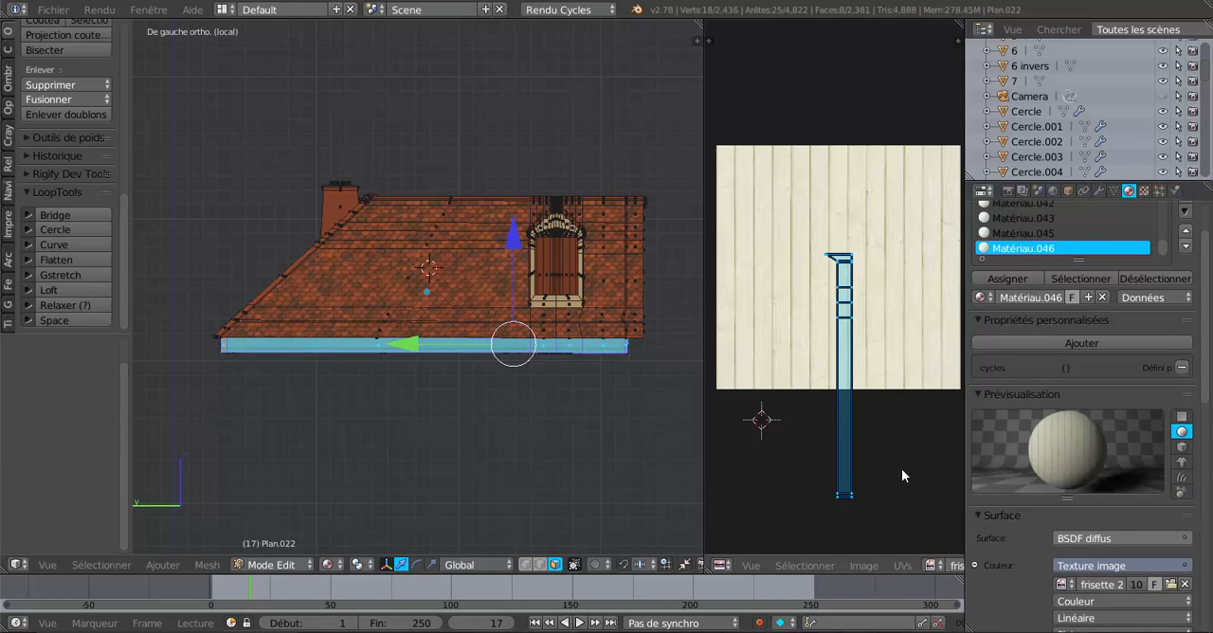
key("g")
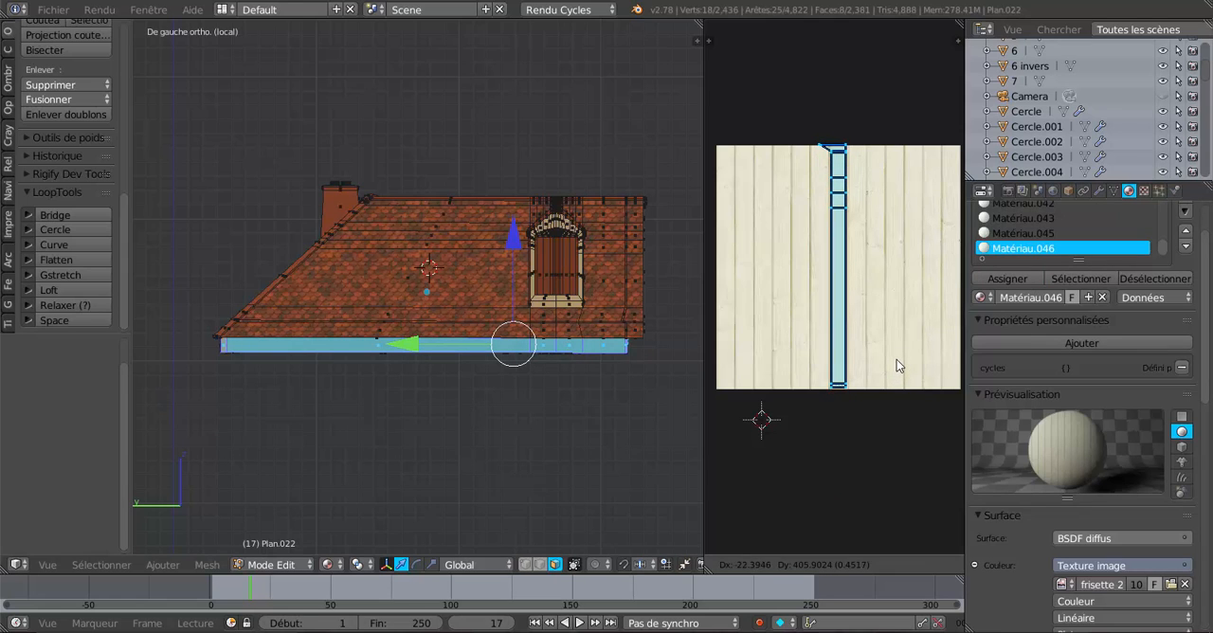
left_click(896, 362)
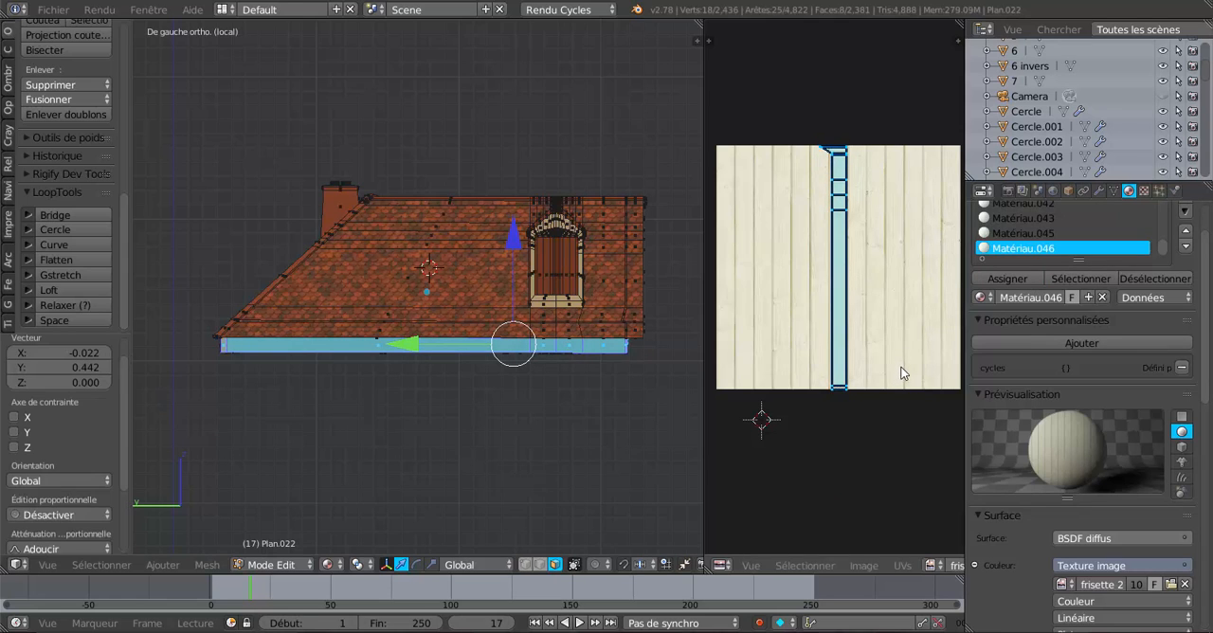
Scale the fascia's UV strip to about 0.715 along X and shift it about 0.012 in X to fit within a single plank.
scroll(902, 372, "up", 2)
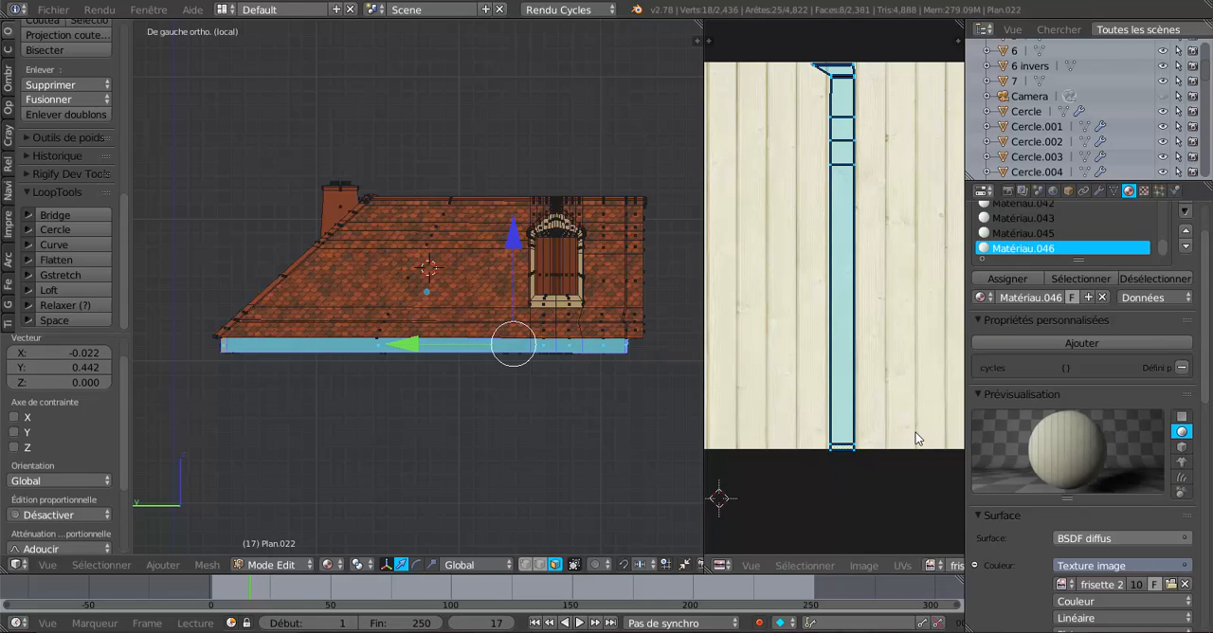
key("s")
key("x")
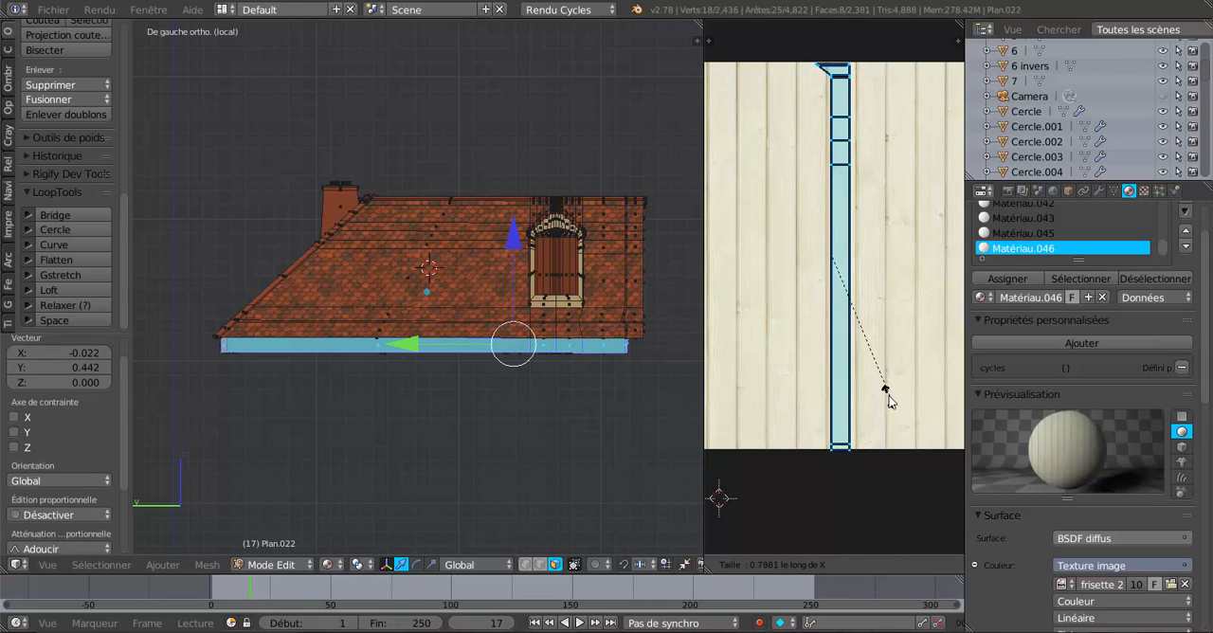
left_click(883, 388)
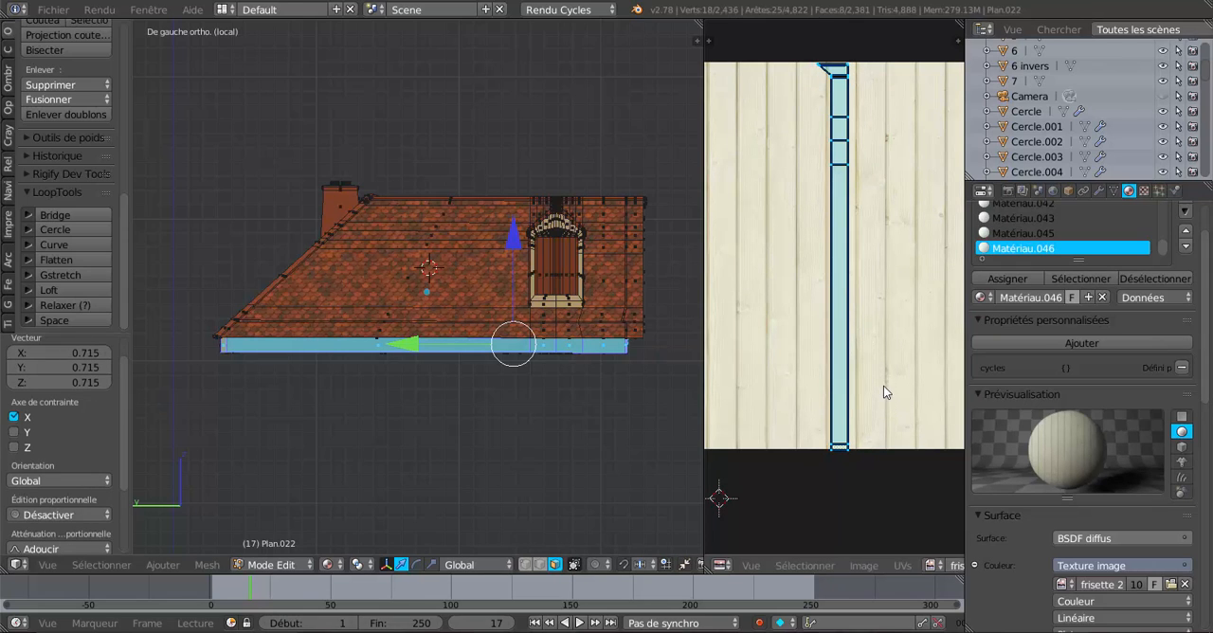
key("g")
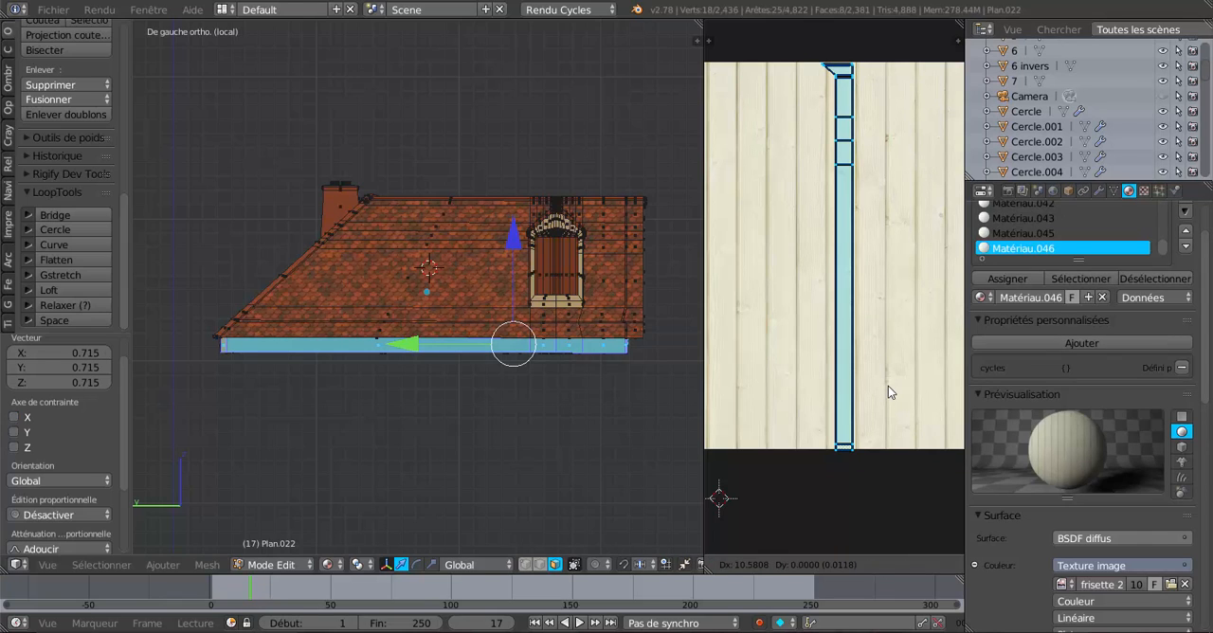
left_click(888, 386)
Scale the fascia's UV strip to about 0.944 along Y so its ends lie inside the image.
key("s")
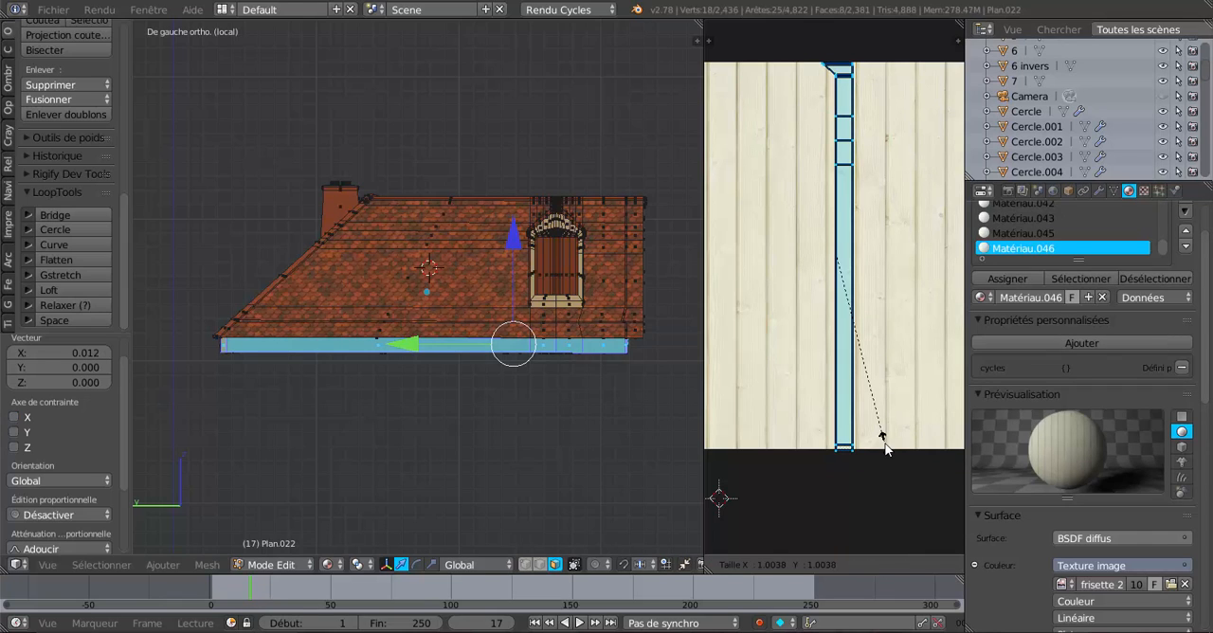
key("y")
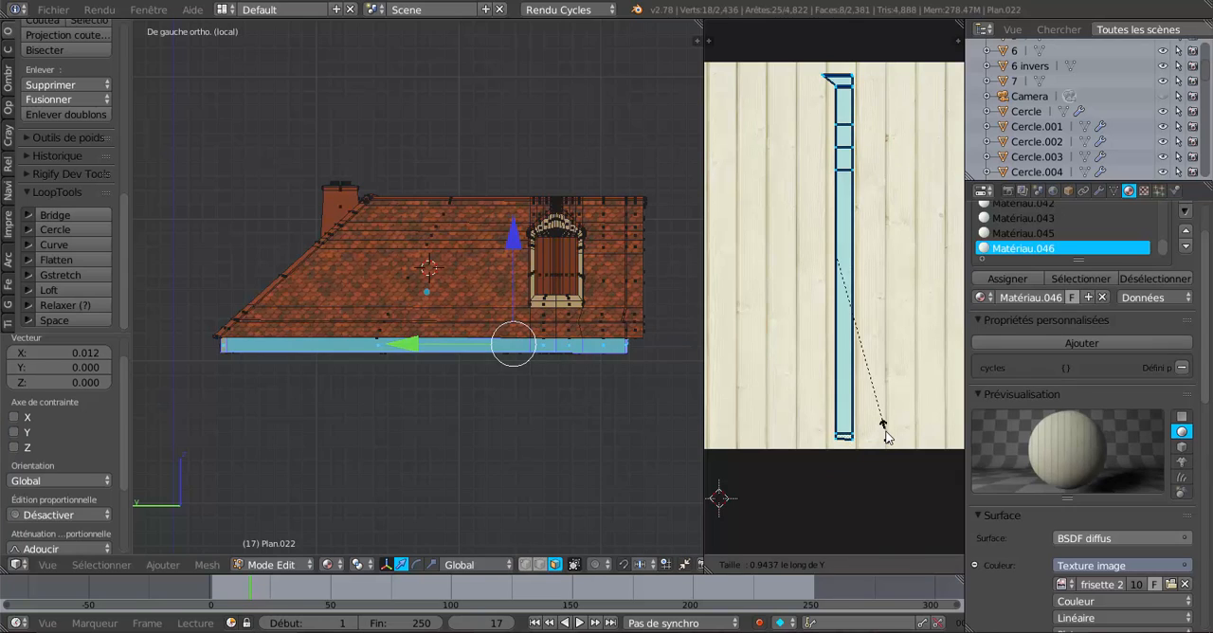
left_click(887, 436)
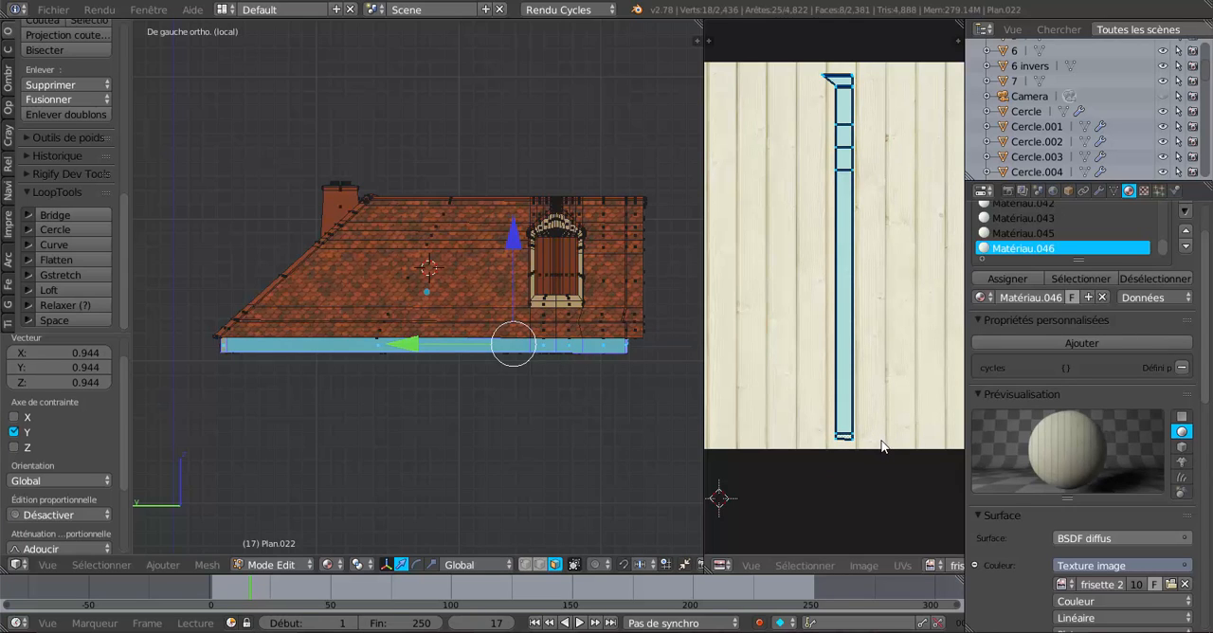
Move the protruding upper corner of the UV strip about 0.021 in X and 0.007 in Y, bringing it within the plank's width.
middle_click_drag(891, 434, 856, 481)
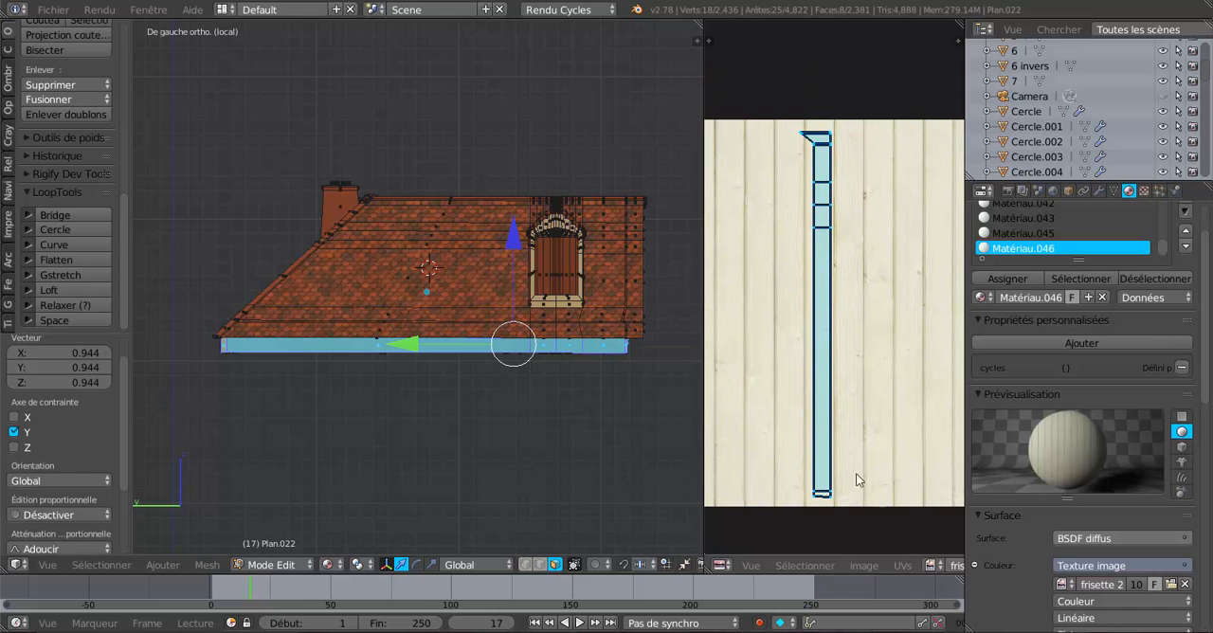
middle_click_drag(595, 343, 480, 376)
scroll(467, 402, "up", 4)
middle_click_drag(463, 446, 568, 443, "shift")
scroll(836, 214, "up", 2)
middle_click_drag(836, 214, 910, 384)
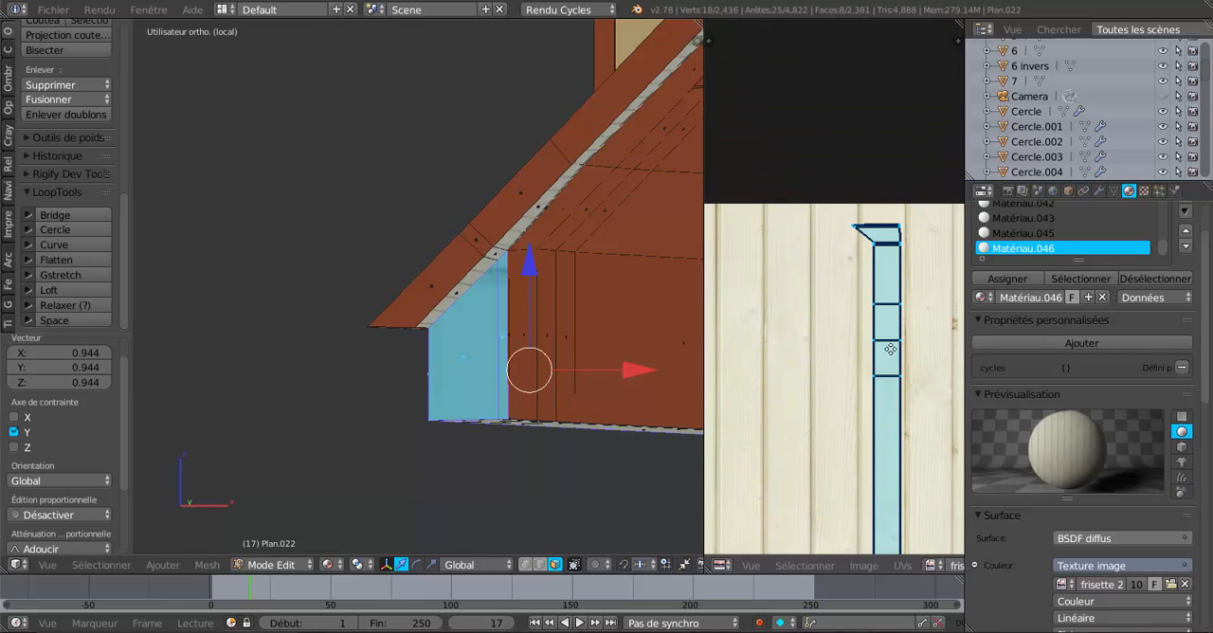
middle_click_drag(578, 305, 581, 364, "shift")
scroll(552, 388, "up", 3)
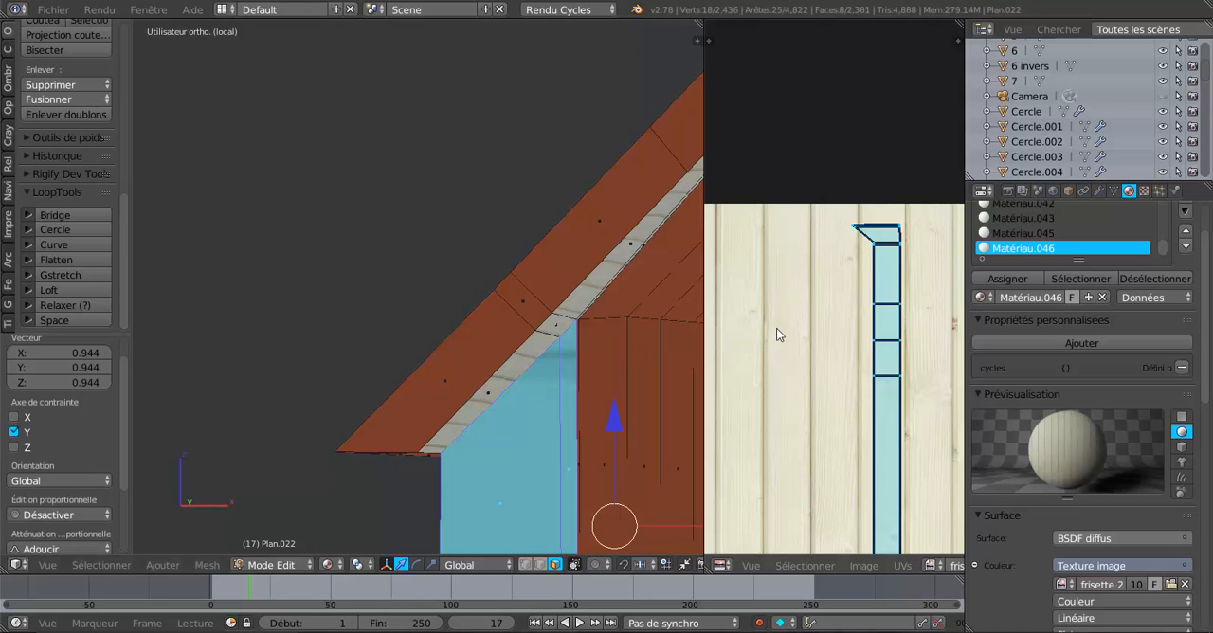
key("a")
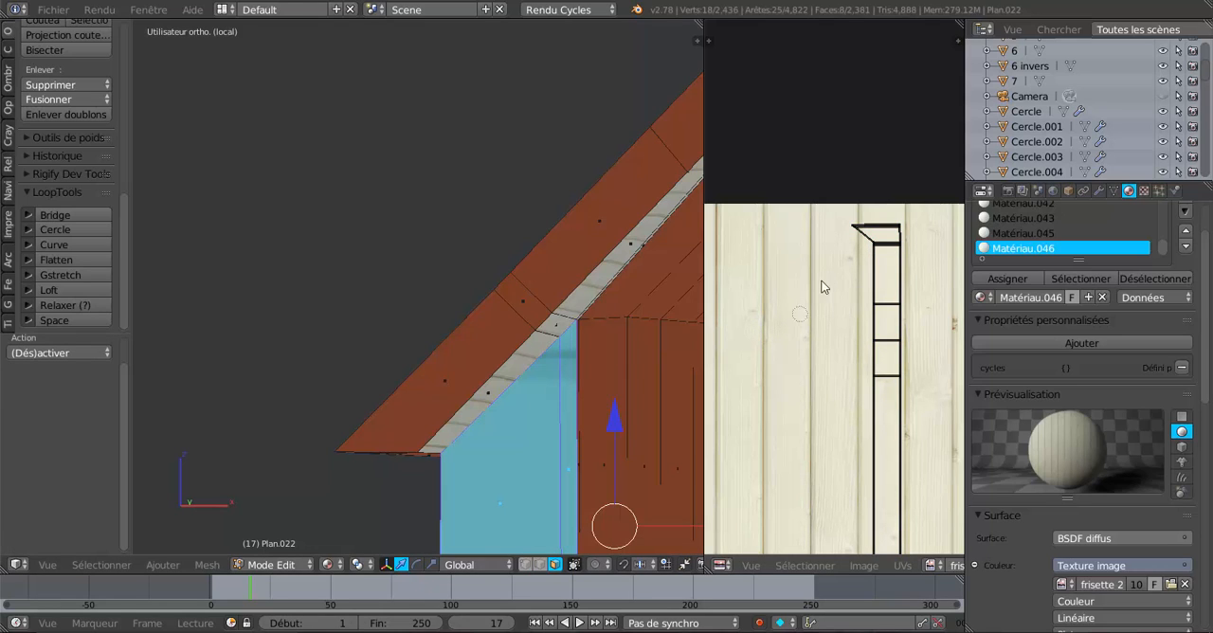
right_click(851, 227)
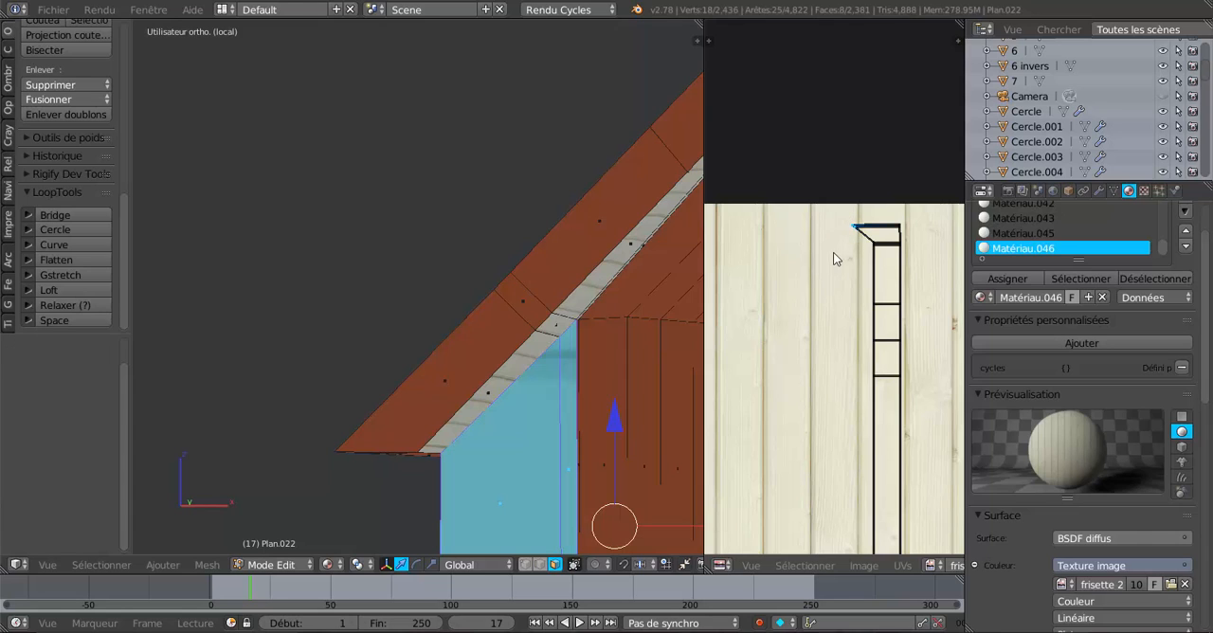
key("g")
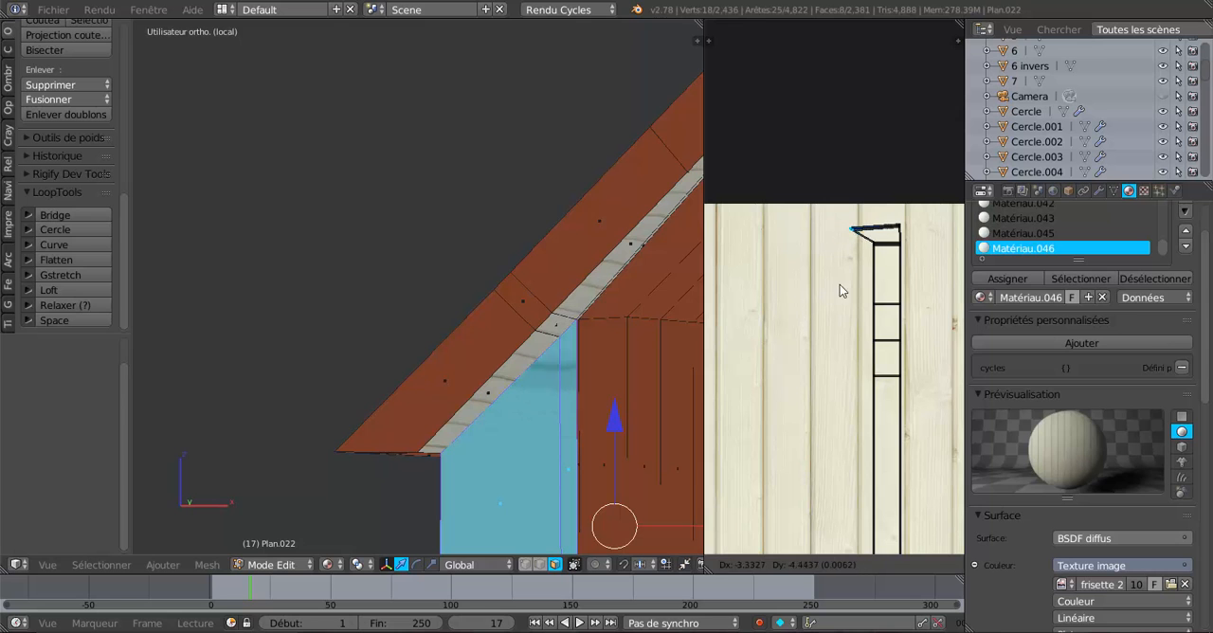
left_click(845, 288)
Inspect the wood texture along the left eave fascia in Object Mode, up to the rear corner of the roof.
scroll(574, 347, "down", 5)
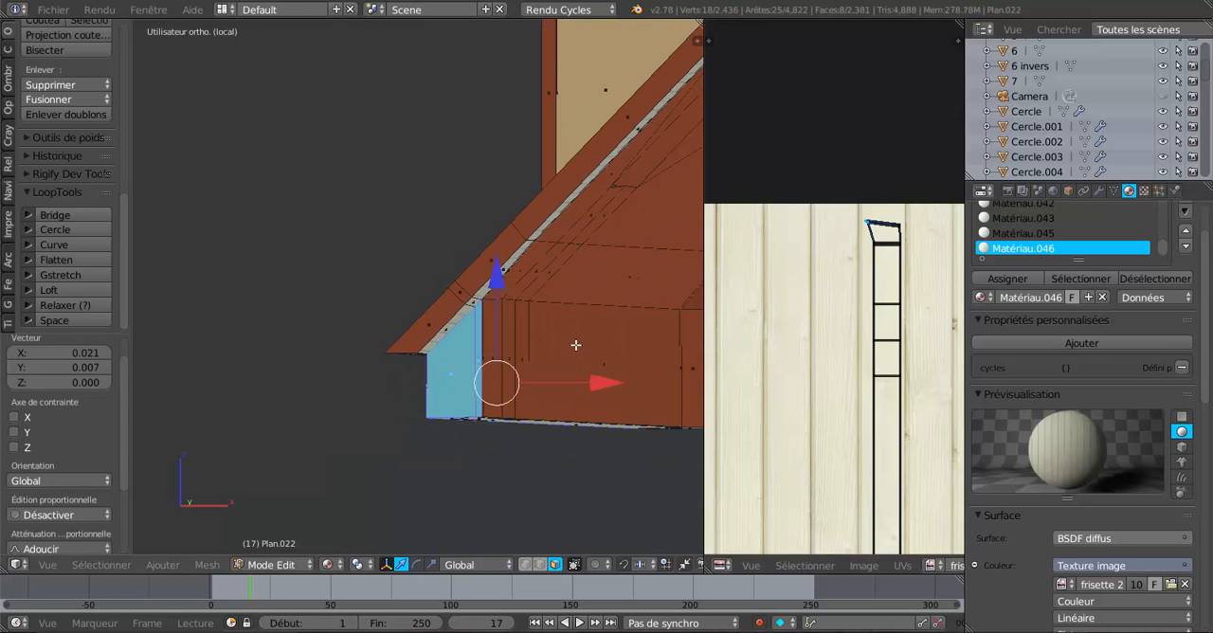
key("Tab")
middle_click_drag(536, 384, 654, 383)
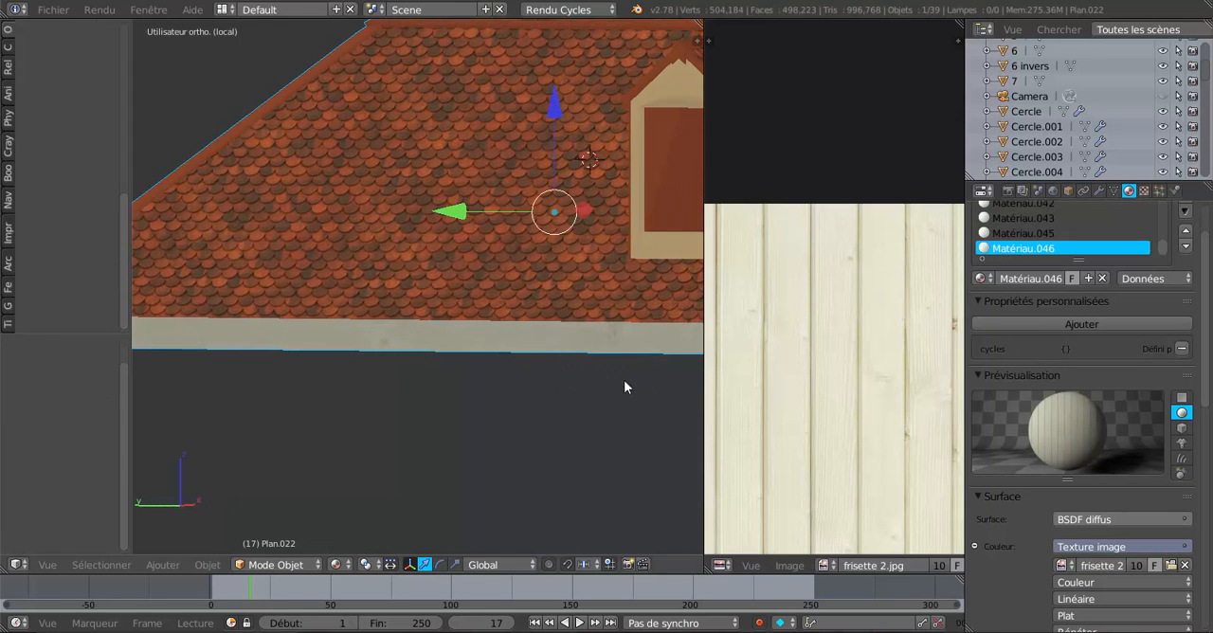
middle_click_drag(570, 393, 629, 397)
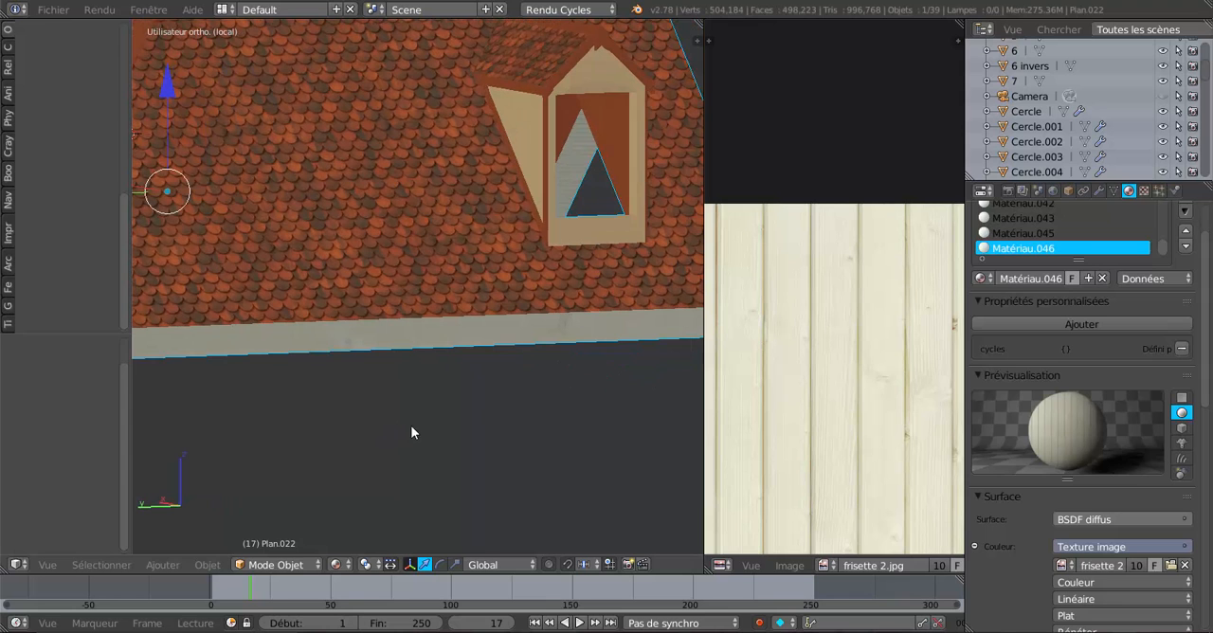
middle_click_drag(411, 426, 480, 433)
scroll(574, 428, "up", 5)
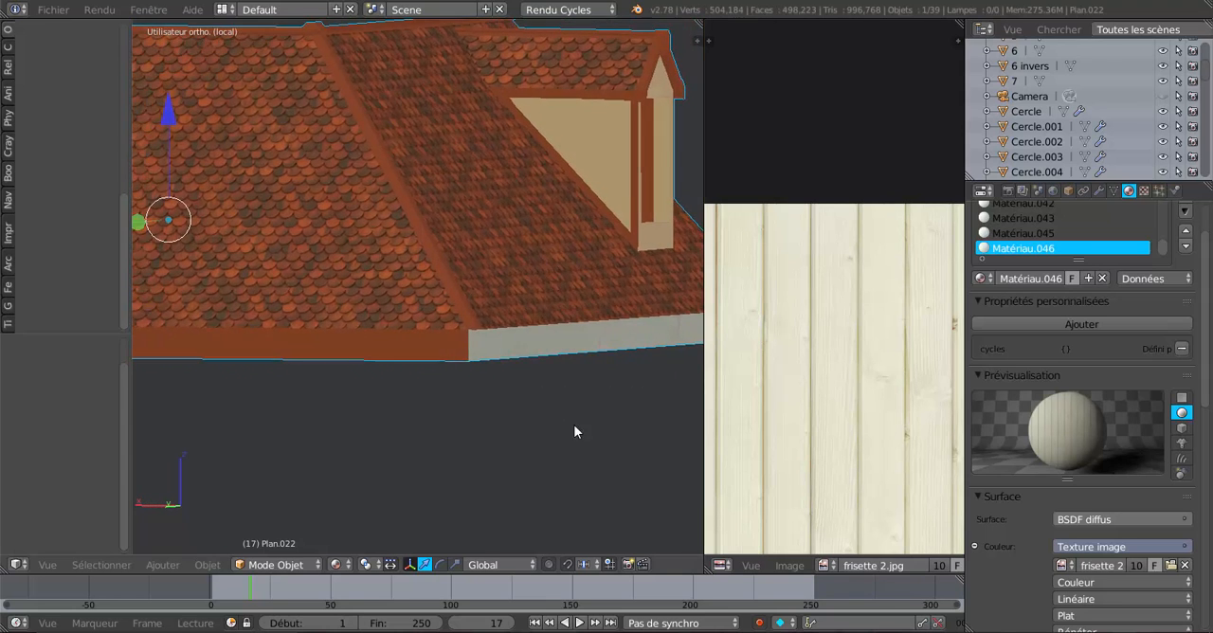
In Edit Mode, select all faces of the rear eave fascia, including the narrow segments and the end faces at the far corner.
key("Tab")
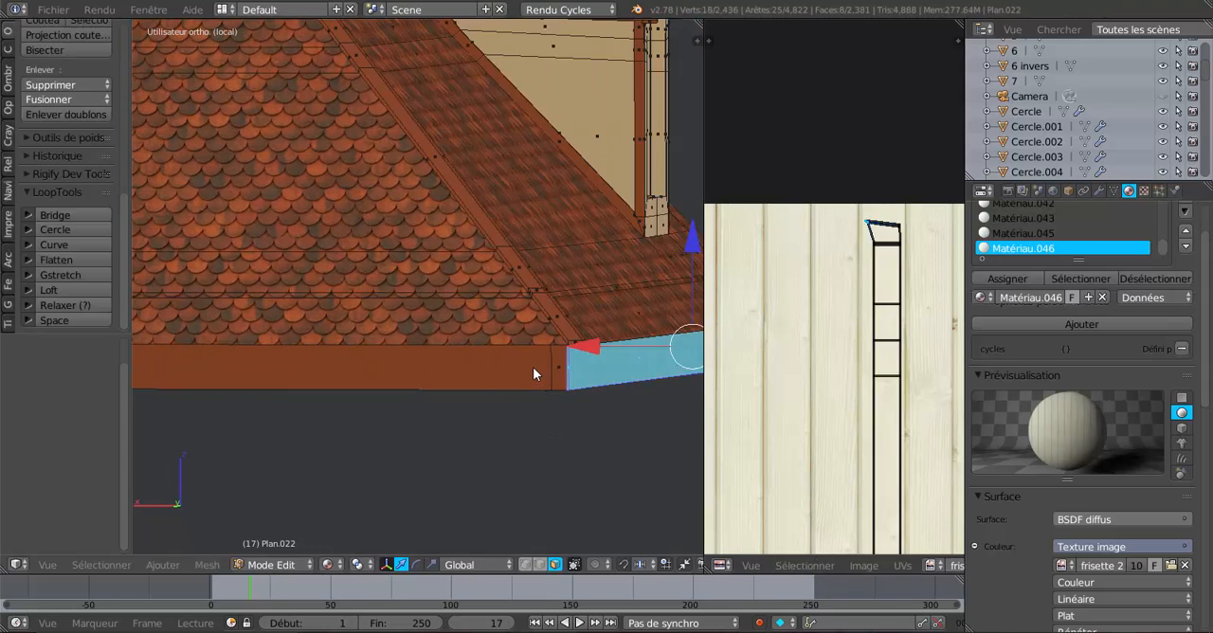
right_click(561, 374)
right_click(502, 377, "shift")
scroll(460, 424, "down", 2)
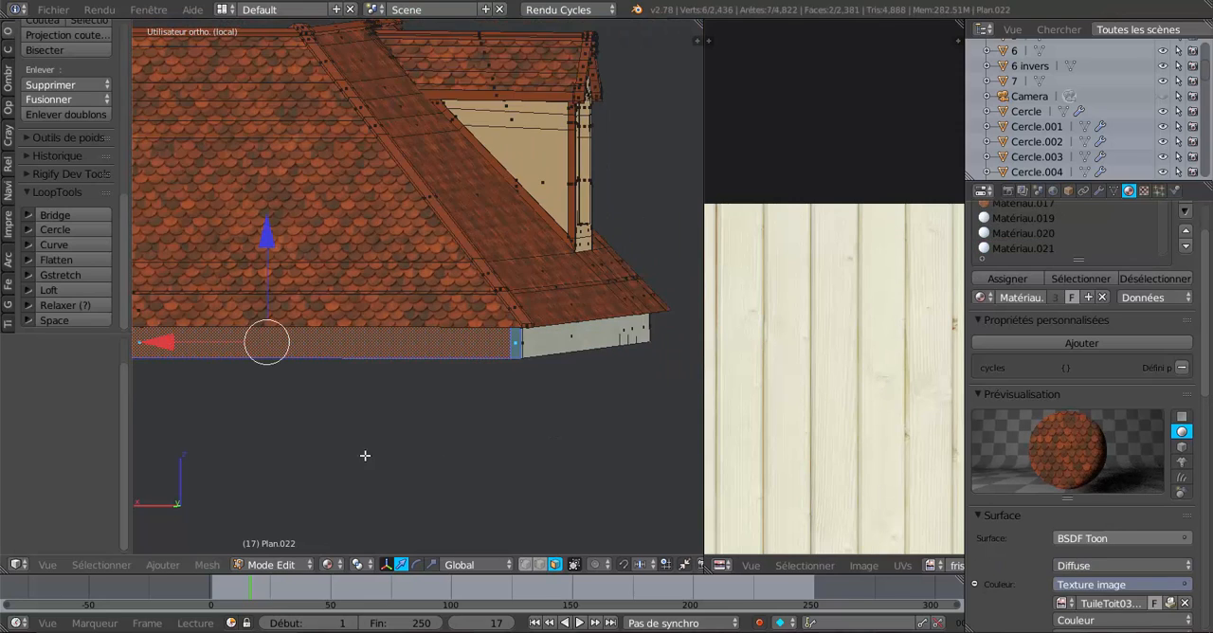
middle_click_drag(179, 436, 575, 413, "shift")
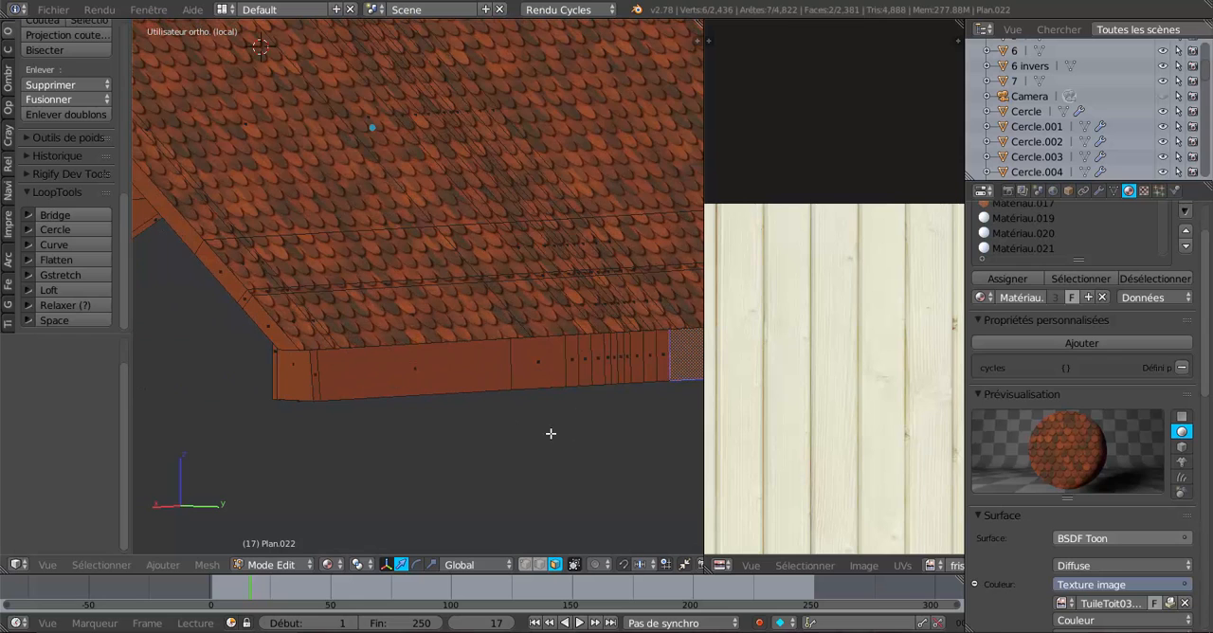
middle_click_drag(521, 441, 253, 390)
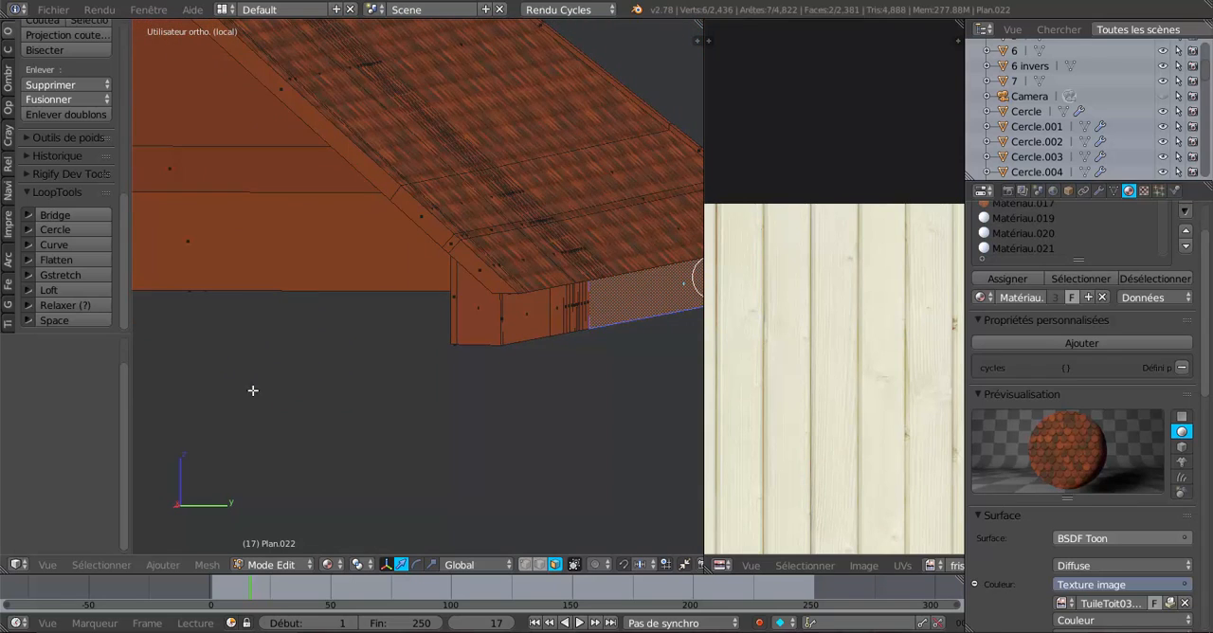
right_click(455, 310, "shift")
right_click(483, 313, "shift")
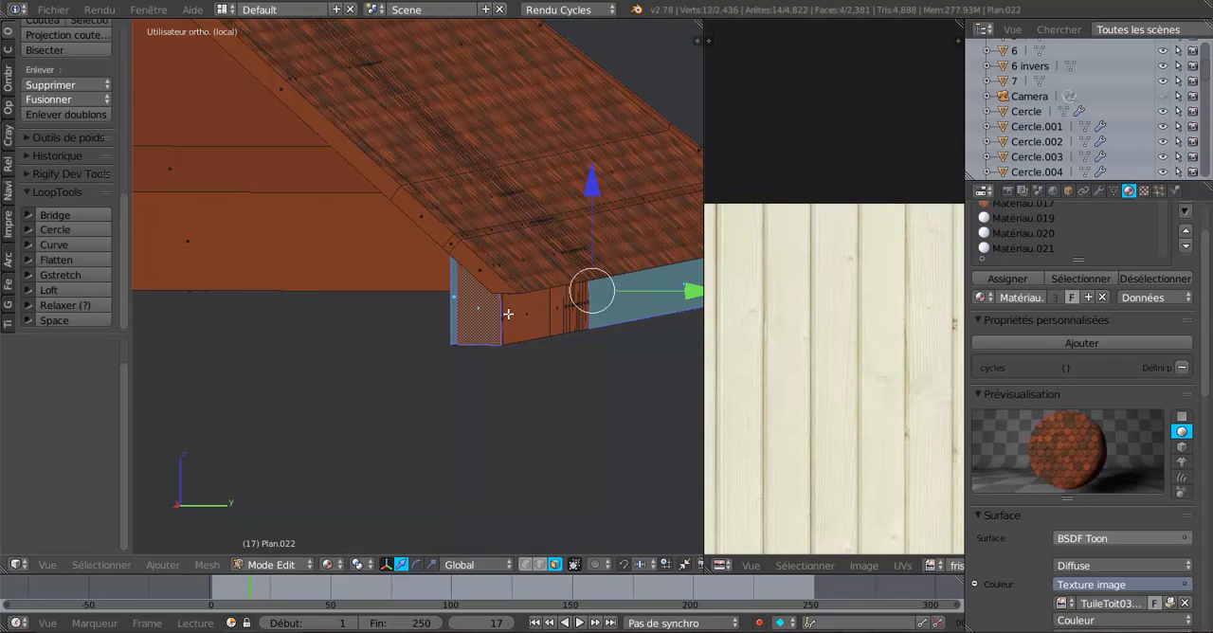
right_click(524, 320, "shift")
right_click(631, 300, "ctrl")
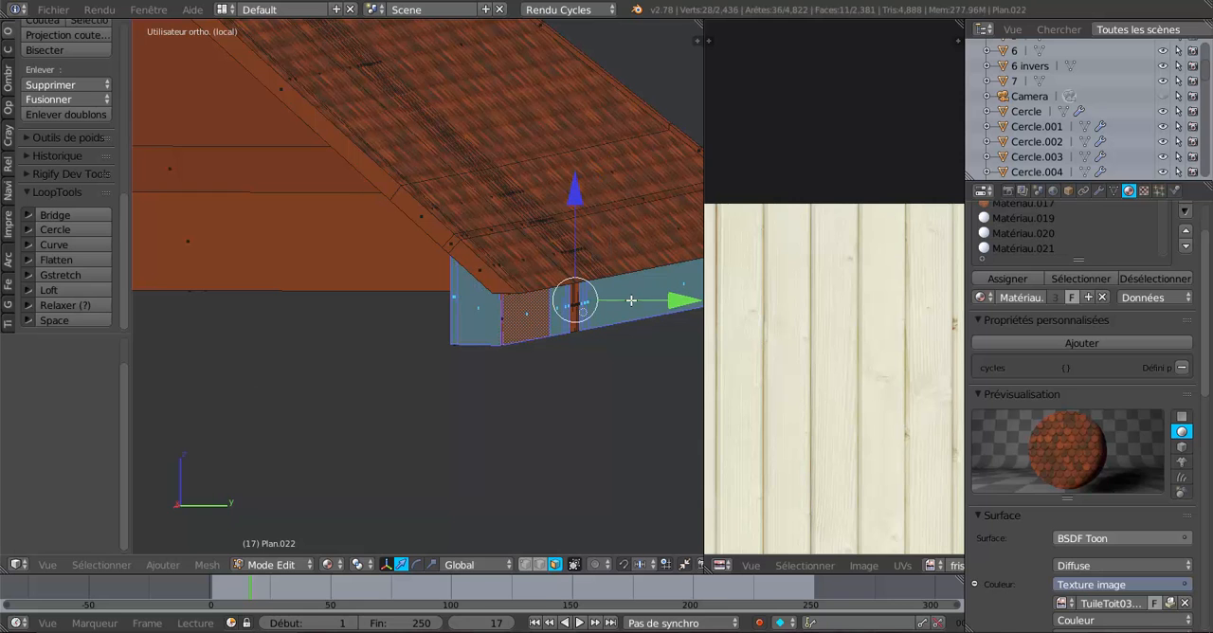
right_click(575, 306, "shift")
middle_click_drag(576, 308, 422, 382)
scroll(422, 382, "down", 2)
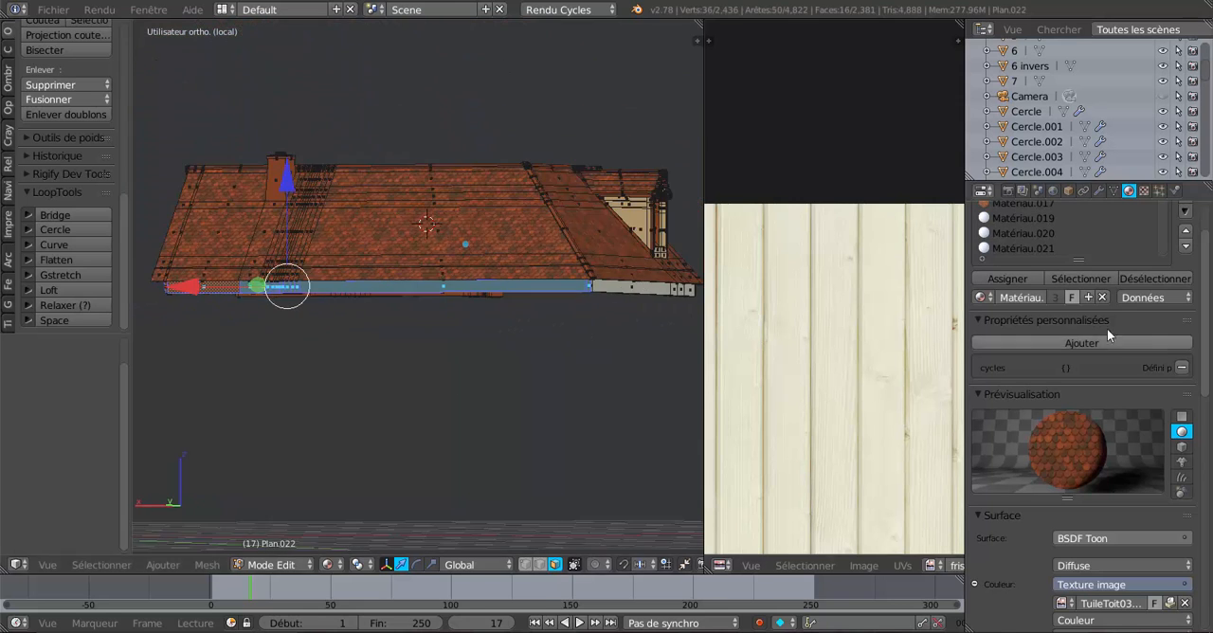
Add a material slot with a new material to Plan.022 for the rear fascia.
scroll(1203, 318, "up", 2)
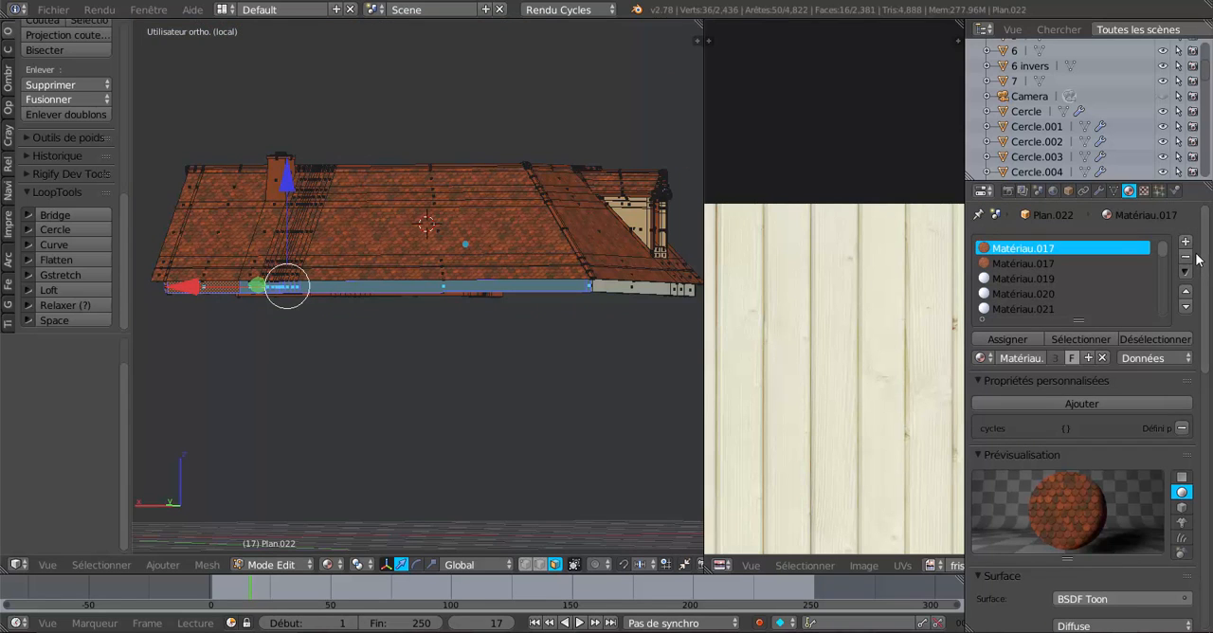
left_click(1198, 241)
left_click(1064, 356)
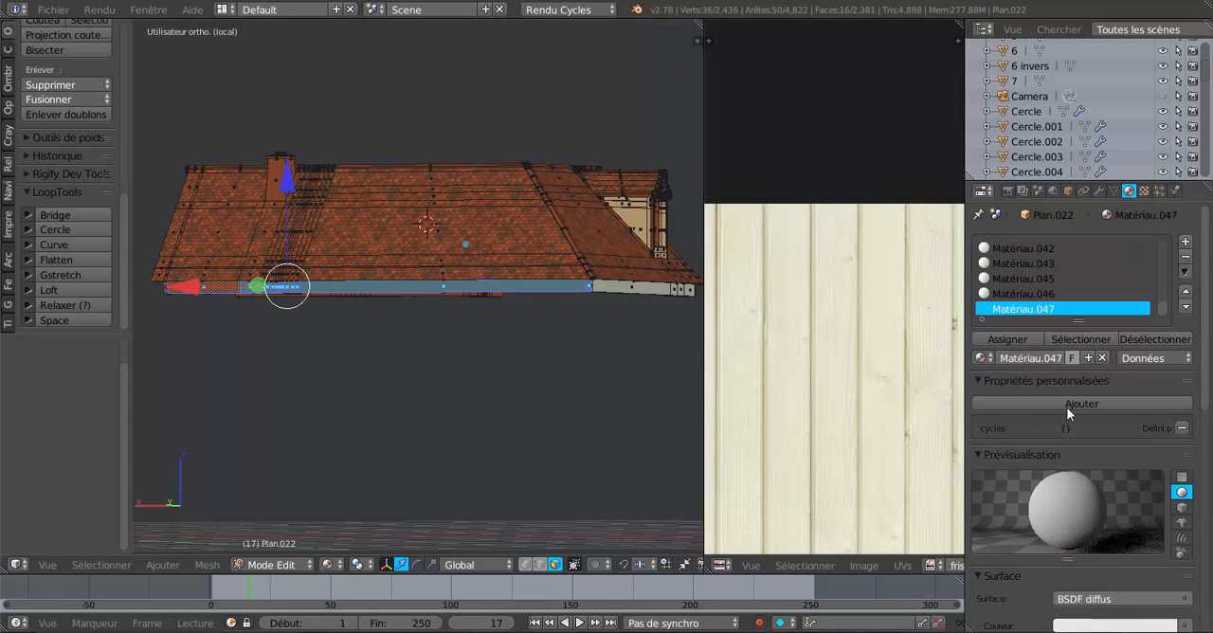
Give the new material a diffuse colour from the image texture frisette 2.jpg, with UV texture coordinates as its vector.
scroll(1075, 436, "down", 3)
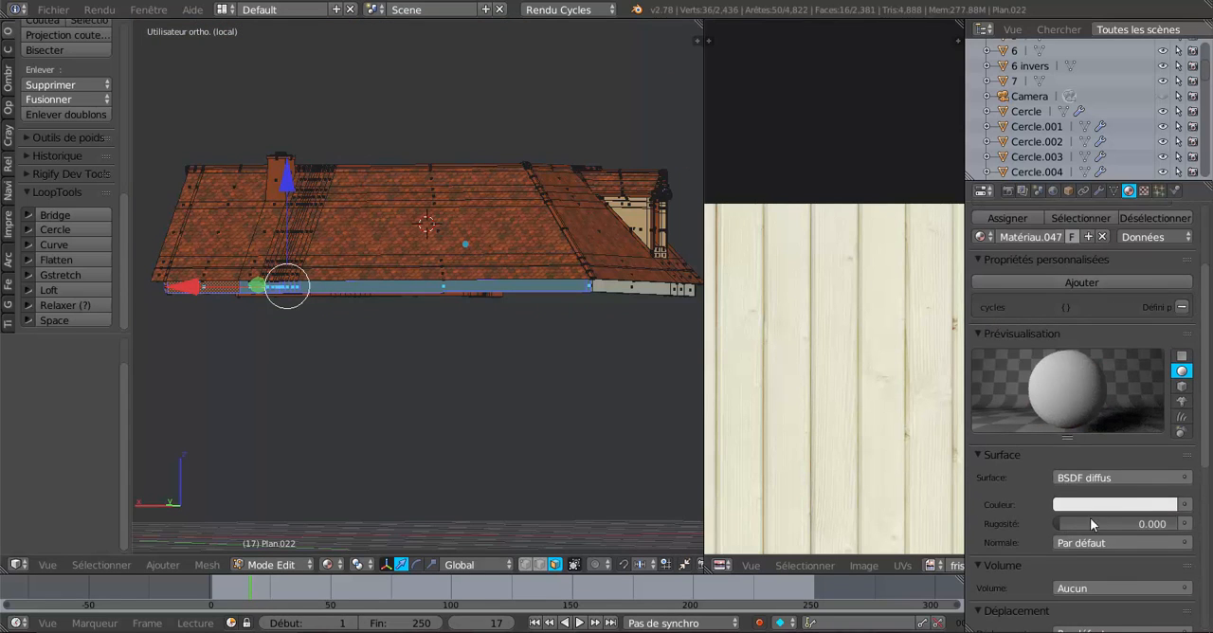
left_click(1188, 508)
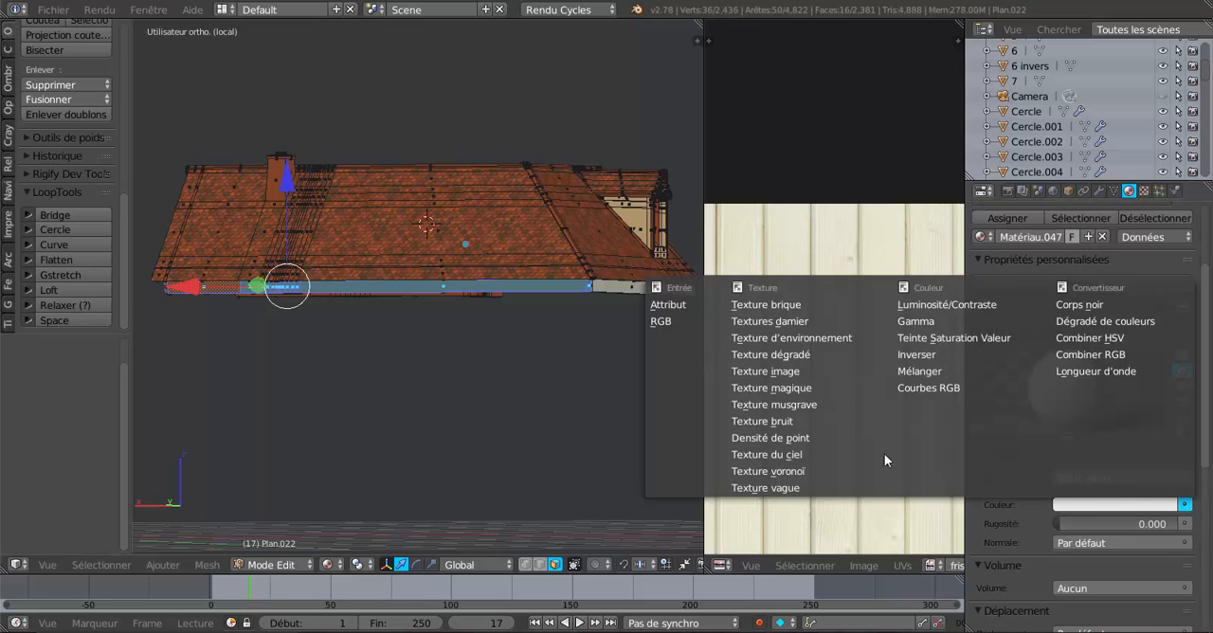
left_click(786, 371)
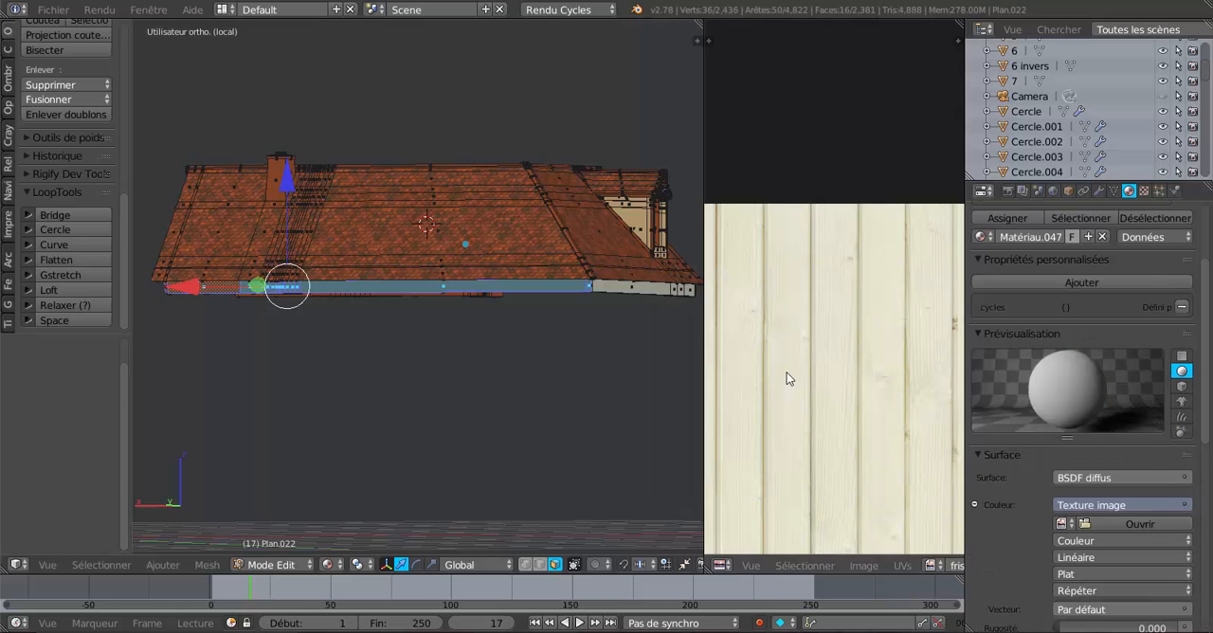
left_click(1062, 522)
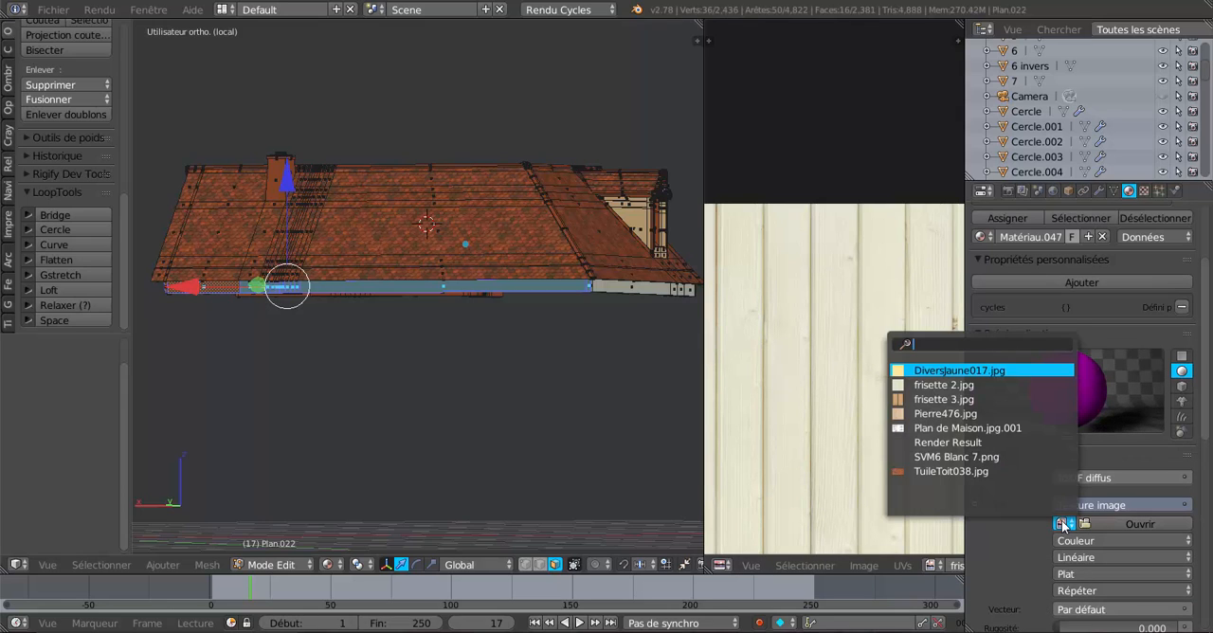
left_click(945, 384)
scroll(1087, 512, "down", 3)
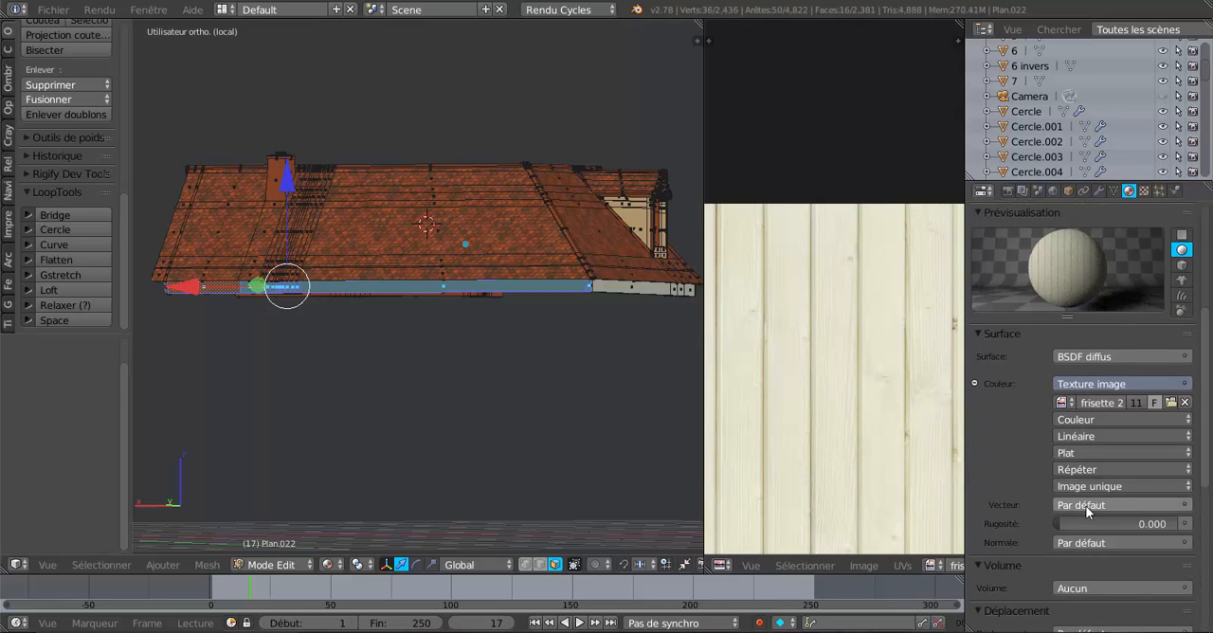
left_click(1085, 505)
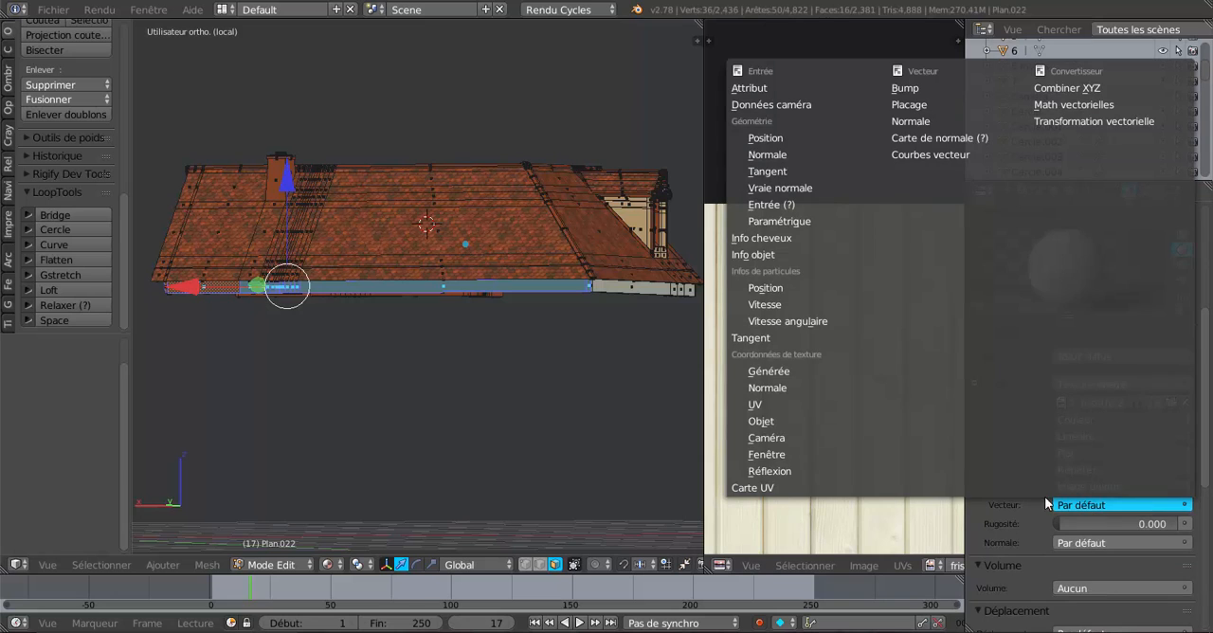
left_click(758, 404)
Unwrap the selected rear fascia faces and assign Matériau.047 to them.
left_click(205, 565)
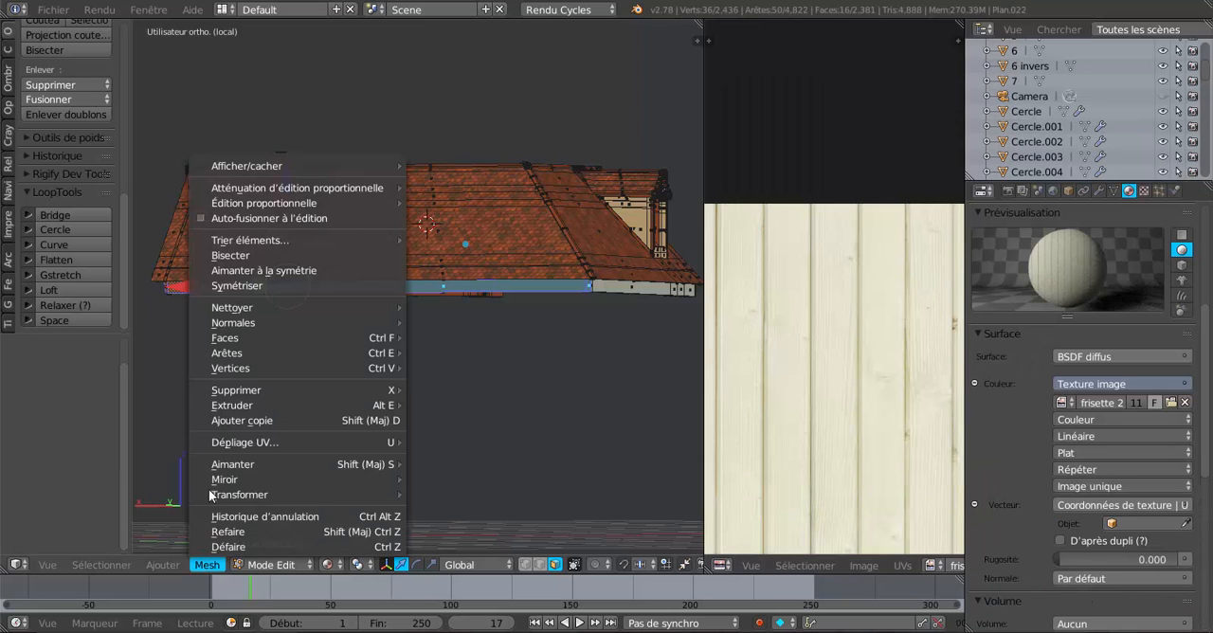
mouse_move(354, 438)
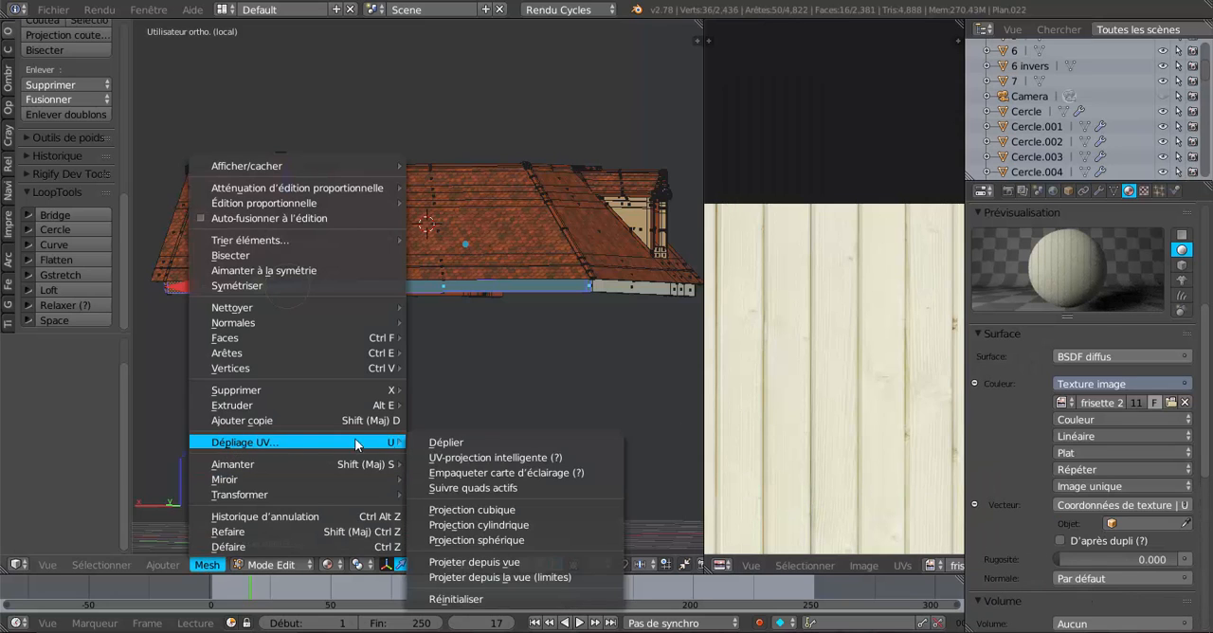
left_click(448, 441)
scroll(797, 414, "down", 2)
middle_click_drag(860, 420, 843, 397)
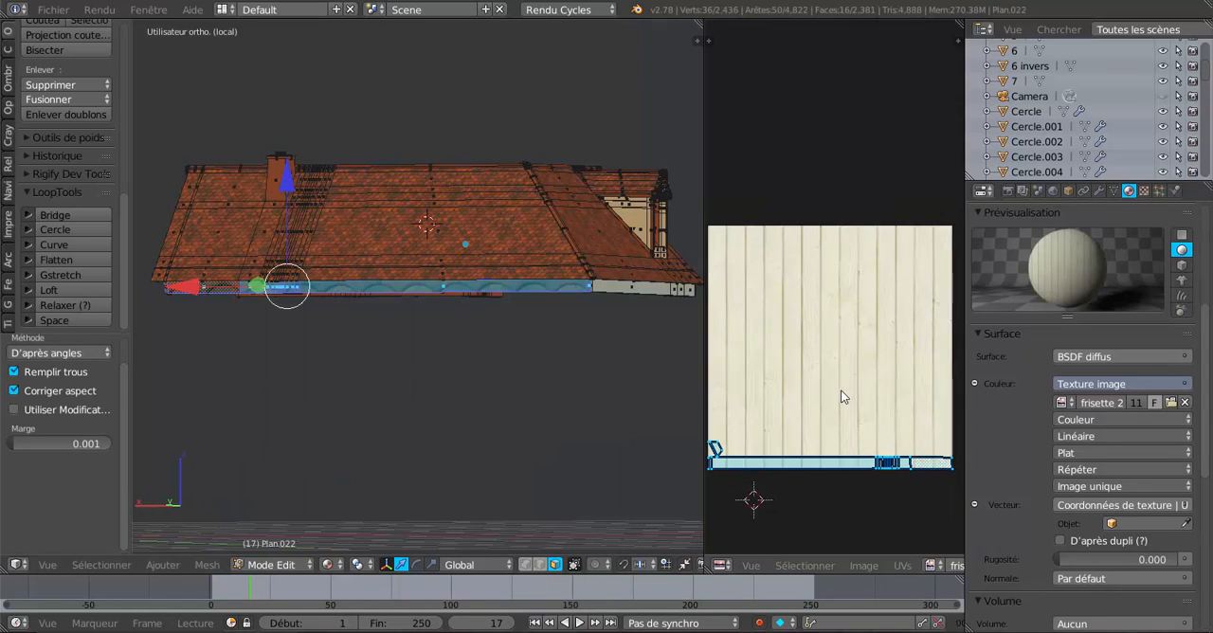
scroll(843, 397, "down", 1)
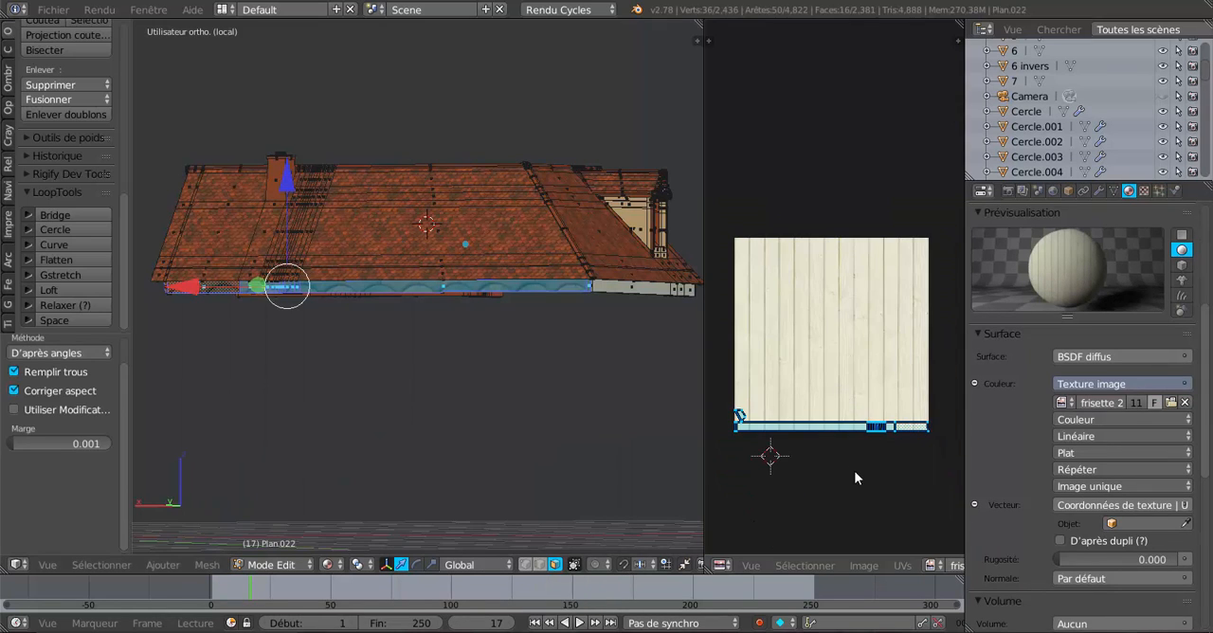
scroll(1112, 293, "up", 5)
left_click(1011, 284)
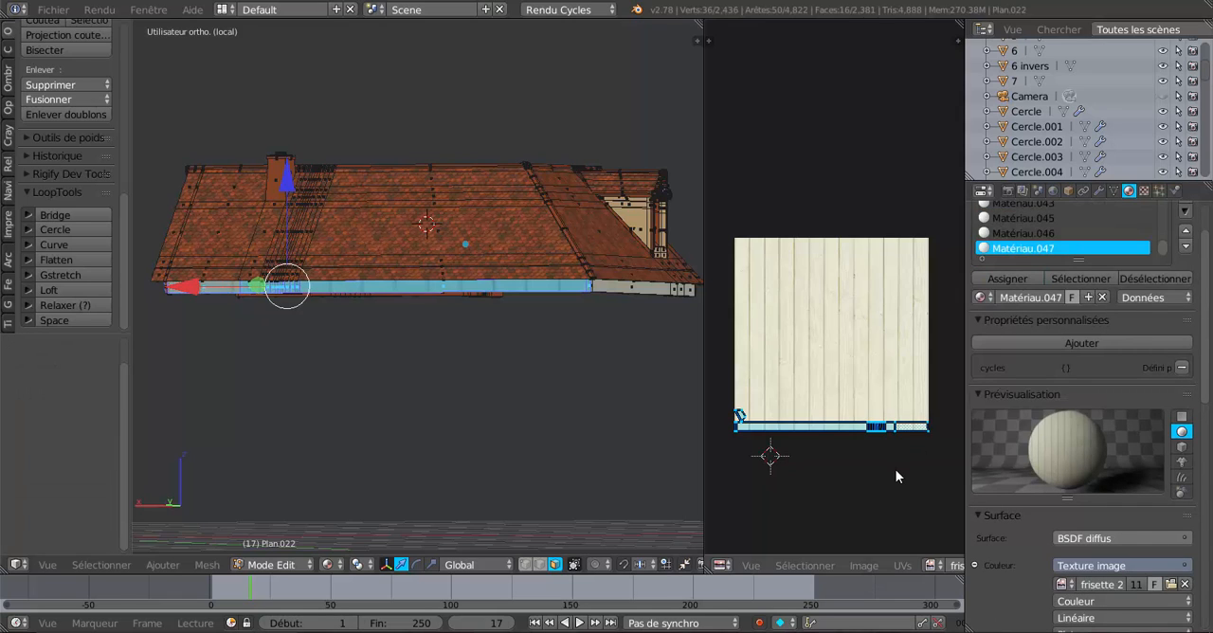
Rotate the unwrapped UVs by 90° and move them 0.027 in X and 0.439 in Y onto the plank image.
key("r")
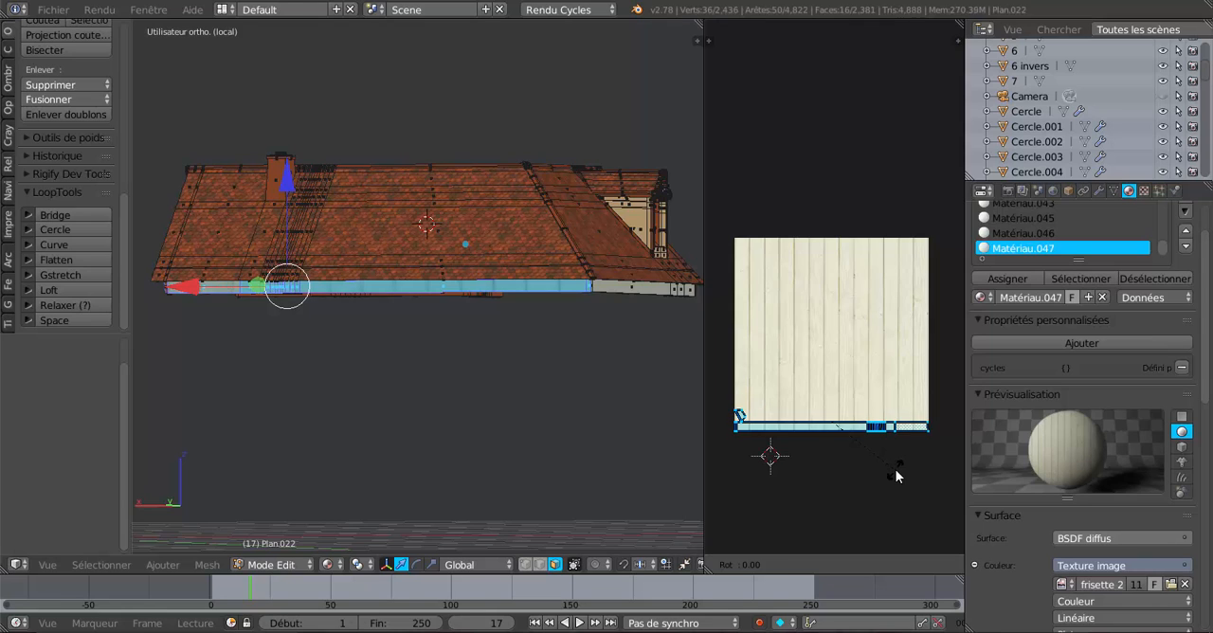
type("90")
key("Return")
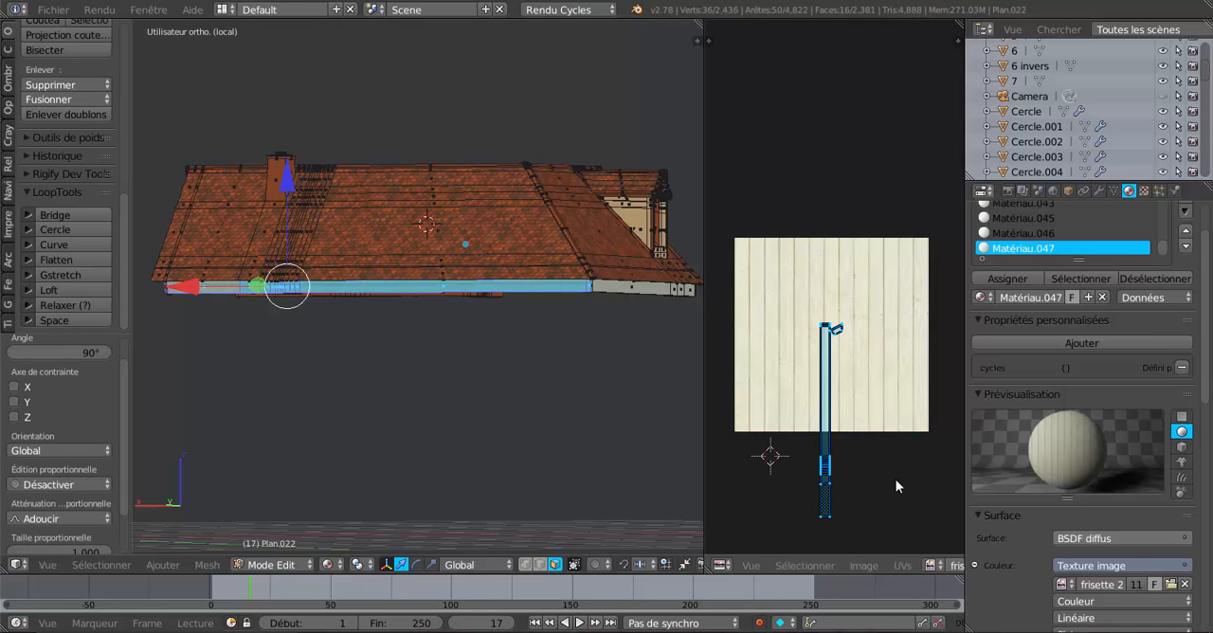
key("g")
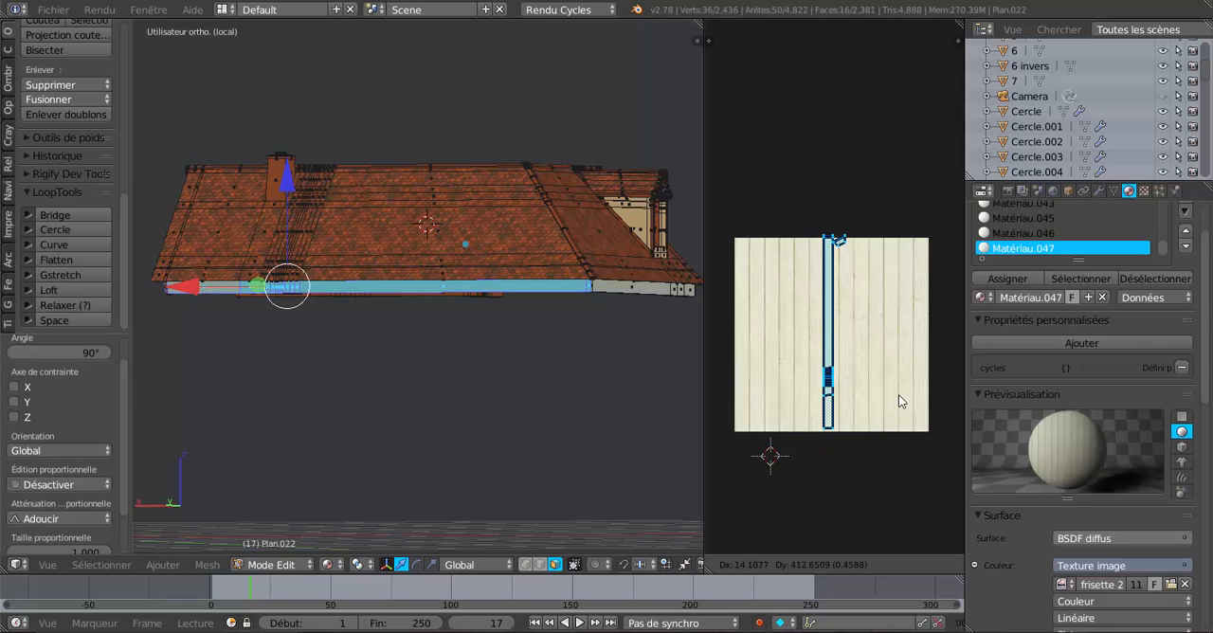
left_click(899, 398)
Scale the UV strip to 0.626 along X and shift it -0.005 in X and 0.005 in Y within one plank.
scroll(901, 444, "up", 2)
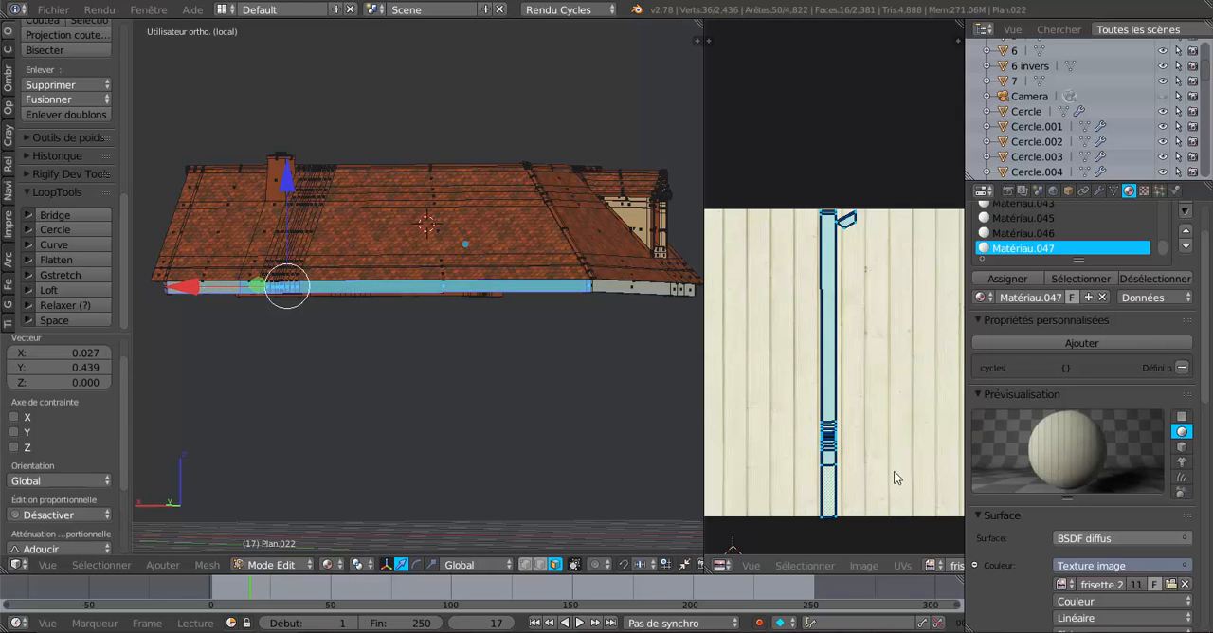
key("s")
key("x")
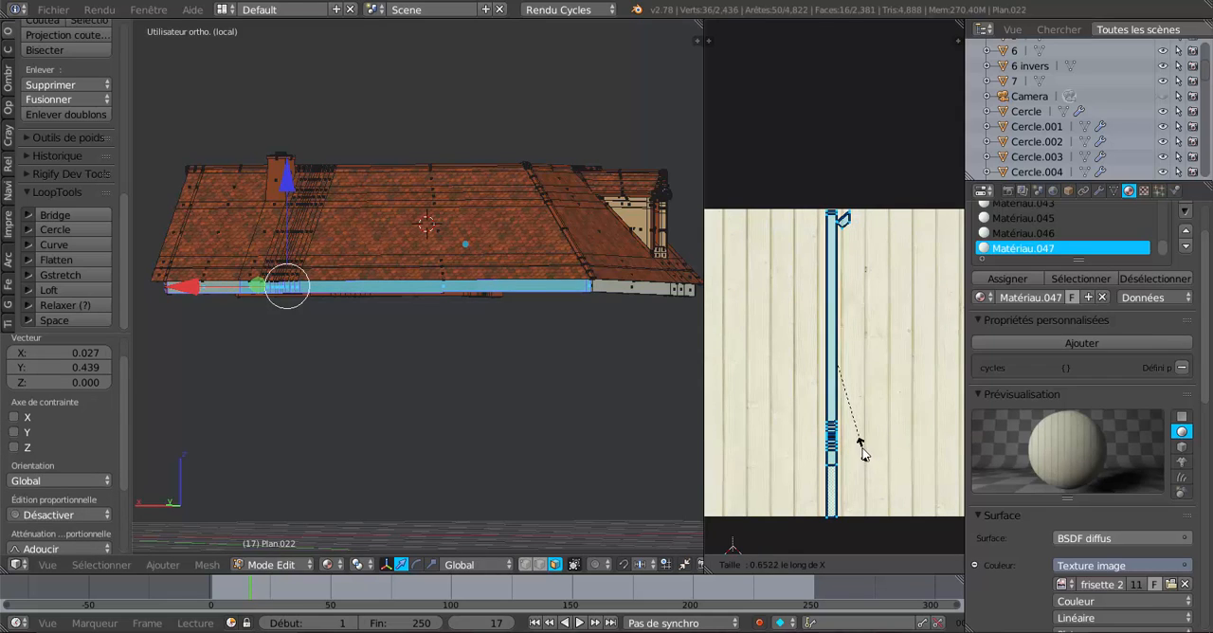
left_click(872, 457)
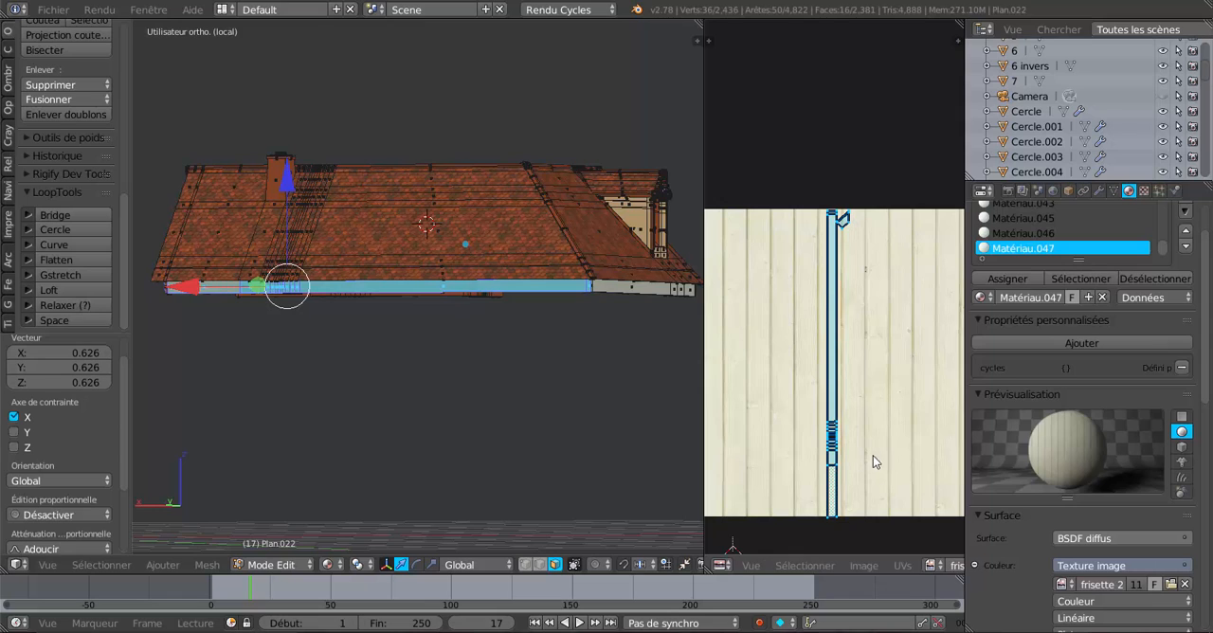
key("g")
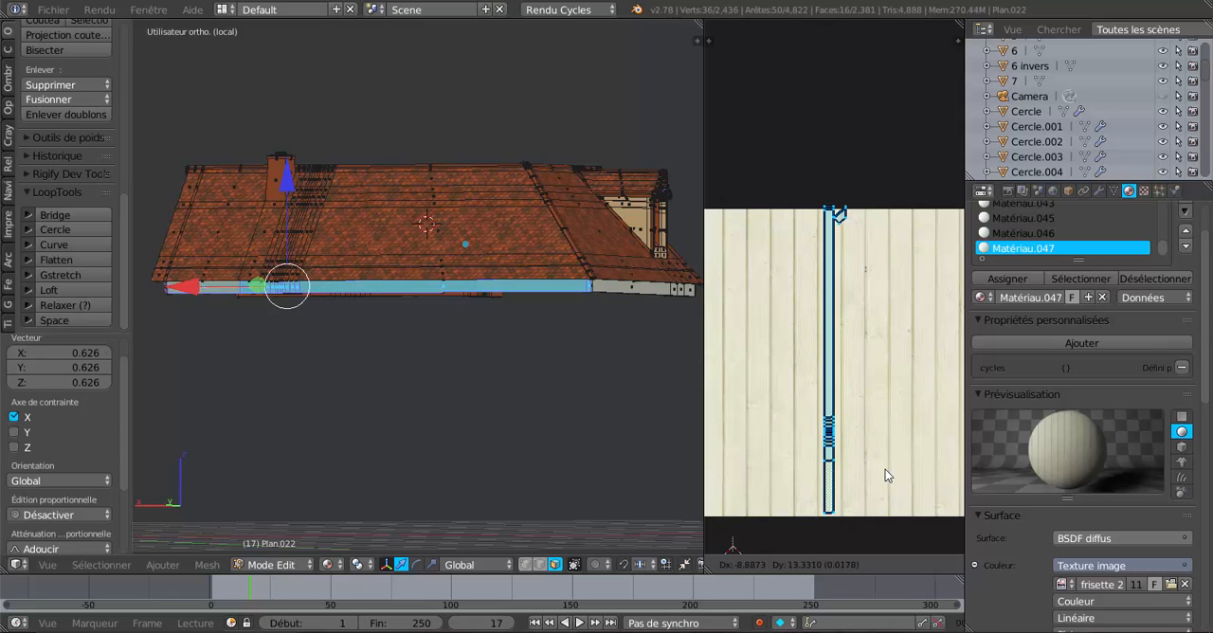
left_click(888, 479)
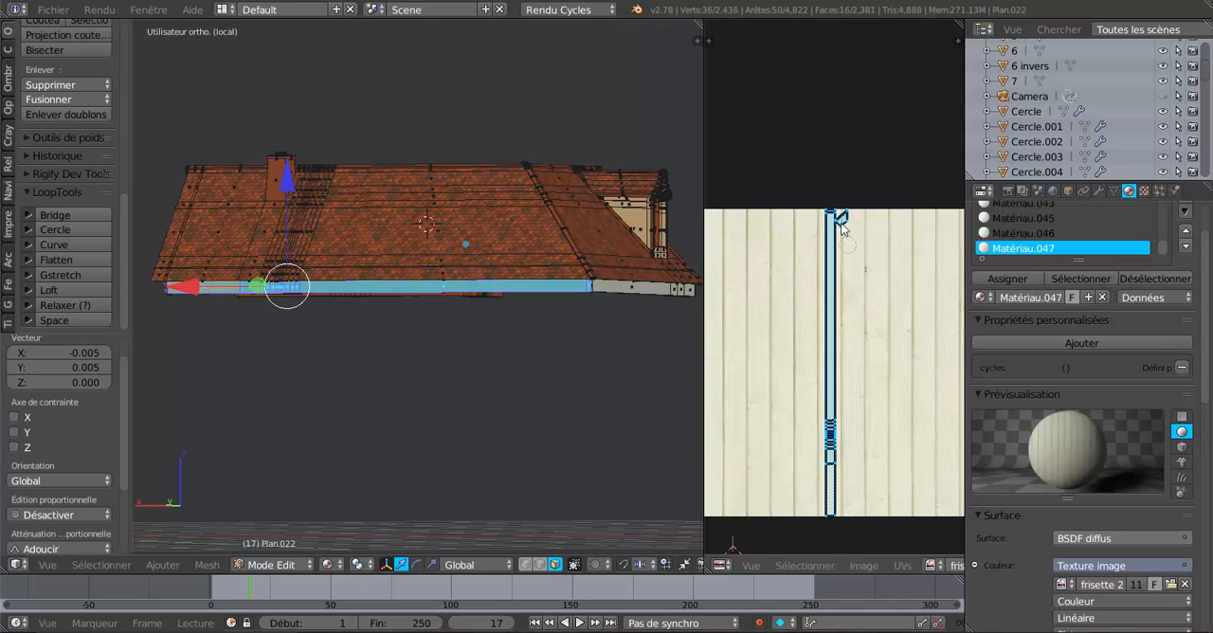
Select only the small UV faces at the strip's upper end, scale them to 0.637 and move them -0.018 in X and -0.002 in Y.
key("a")
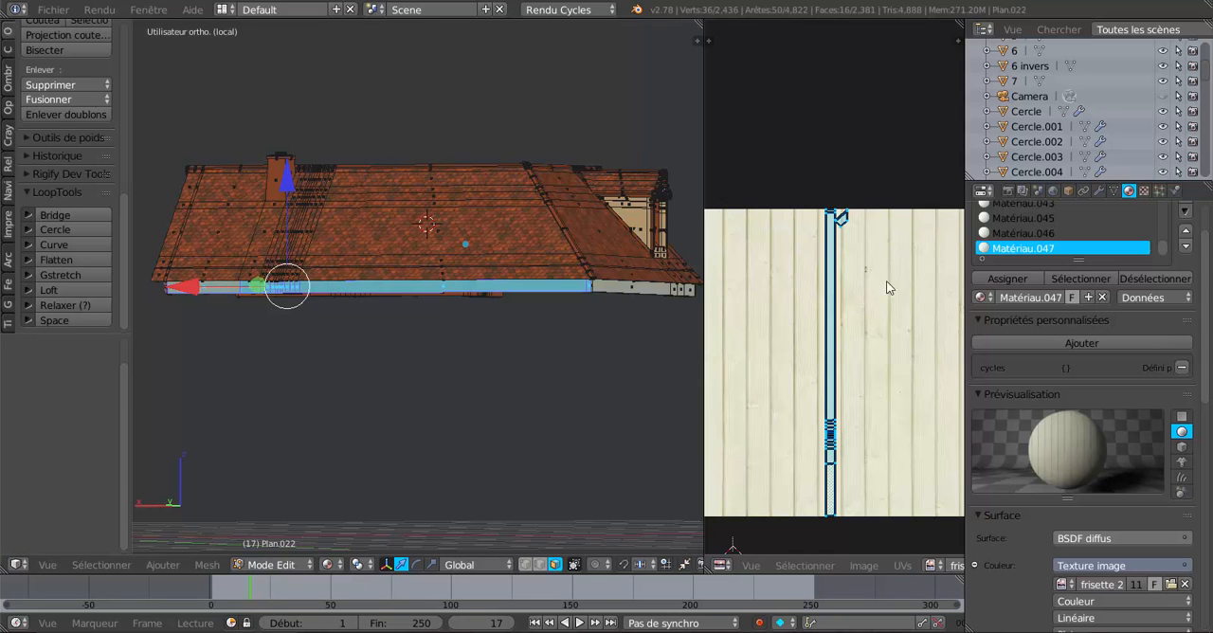
key("c")
left_click(838, 214)
right_click(840, 216)
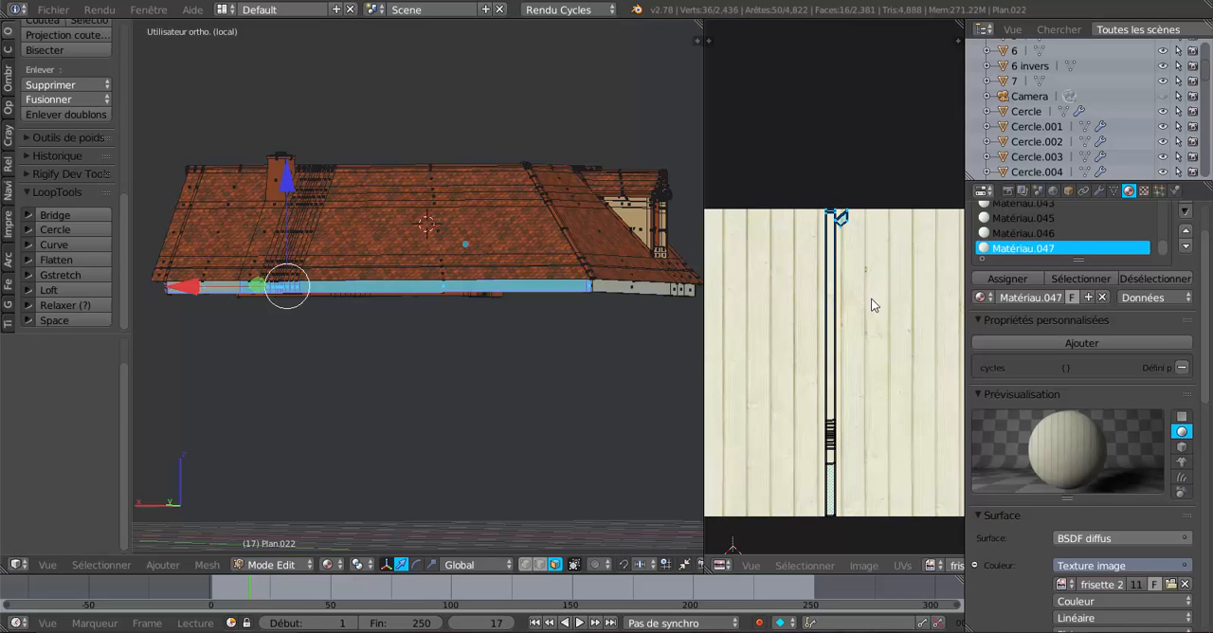
mouse_move(881, 298)
middle_mouse_down()
mouse_move(828, 364)
mouse_move(876, 398)
middle_mouse_up()
scroll(881, 316, "up", 3)
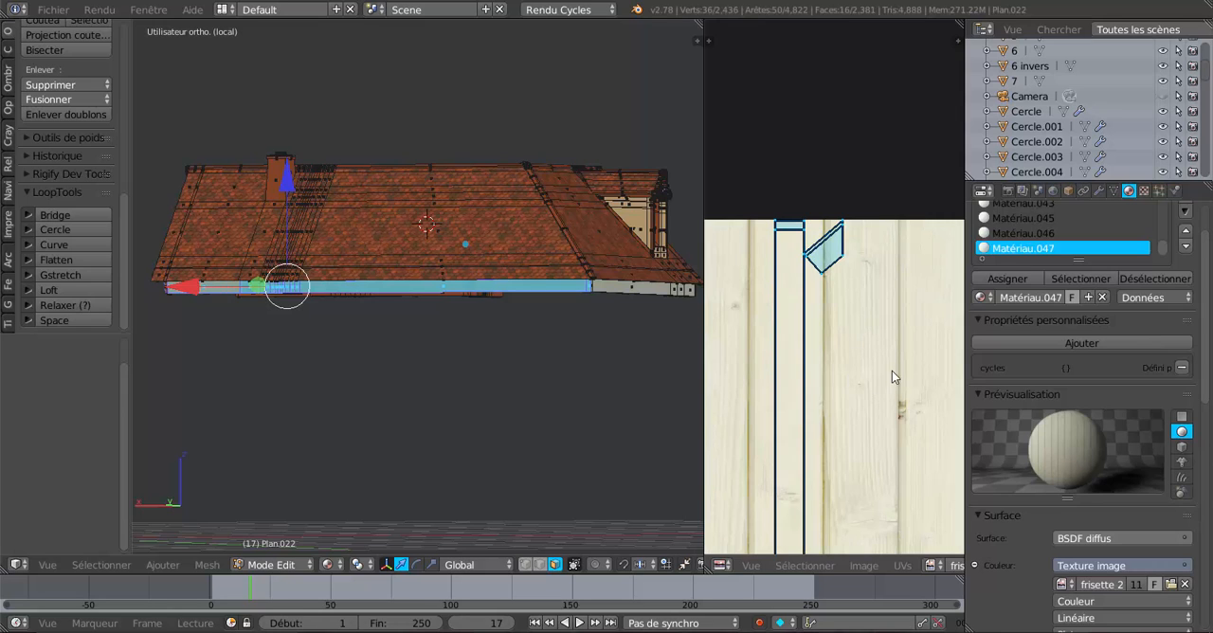
key("s")
left_click(853, 348)
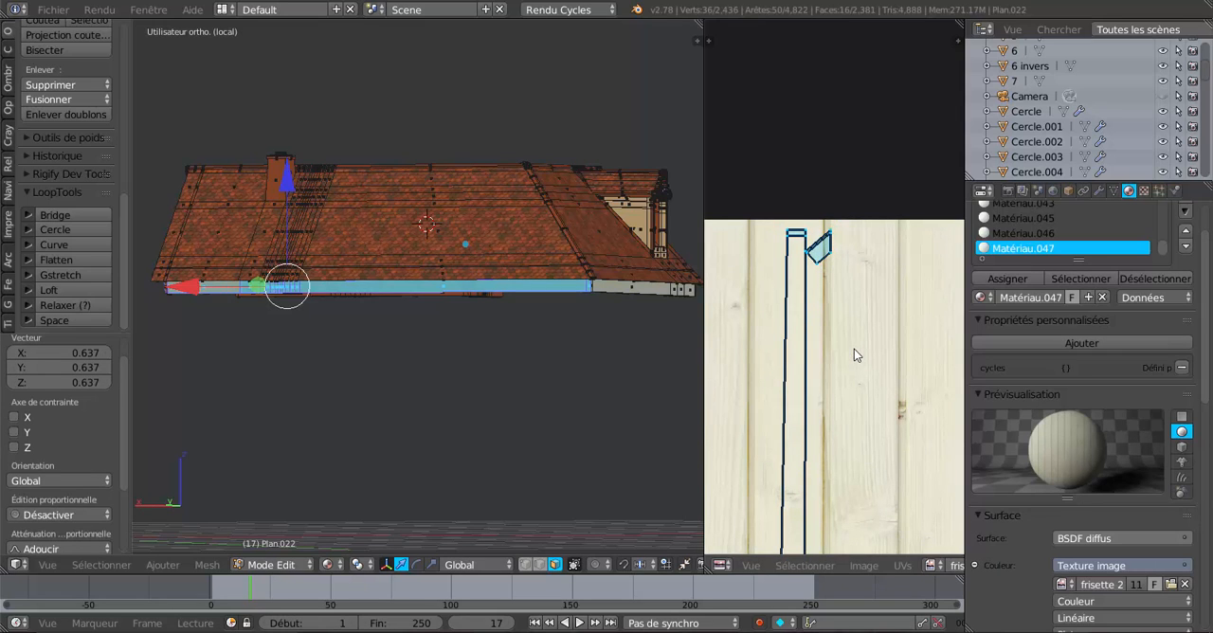
key("g")
left_click(838, 357)
scroll(838, 358, "down", 3)
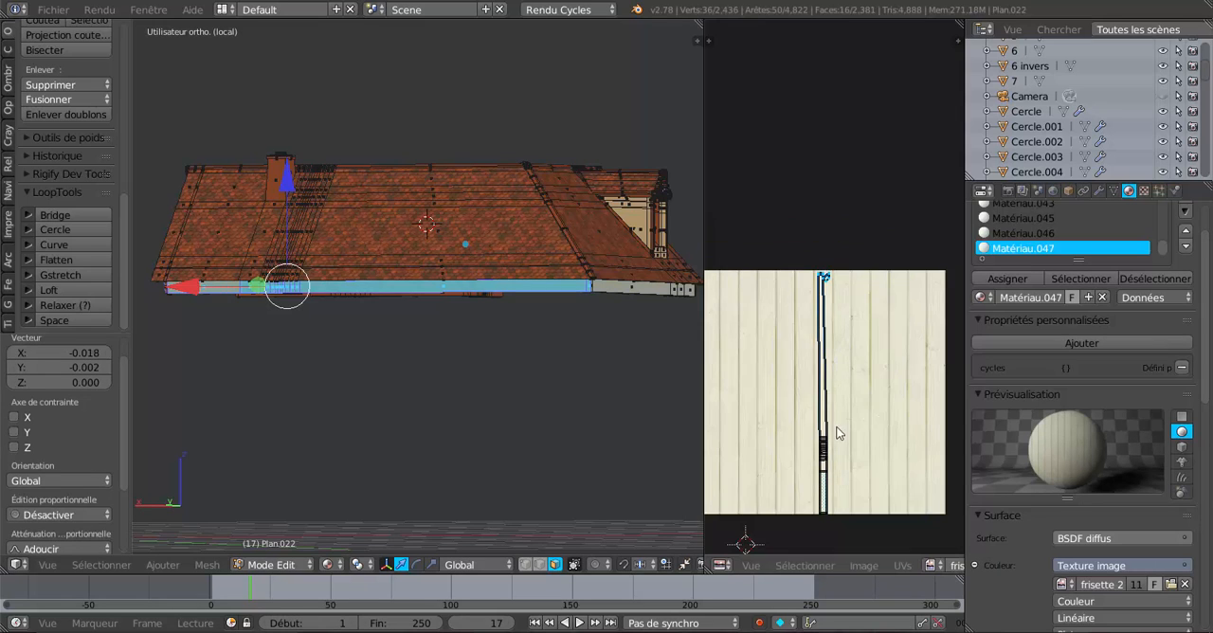
scroll(843, 419, "up", 4)
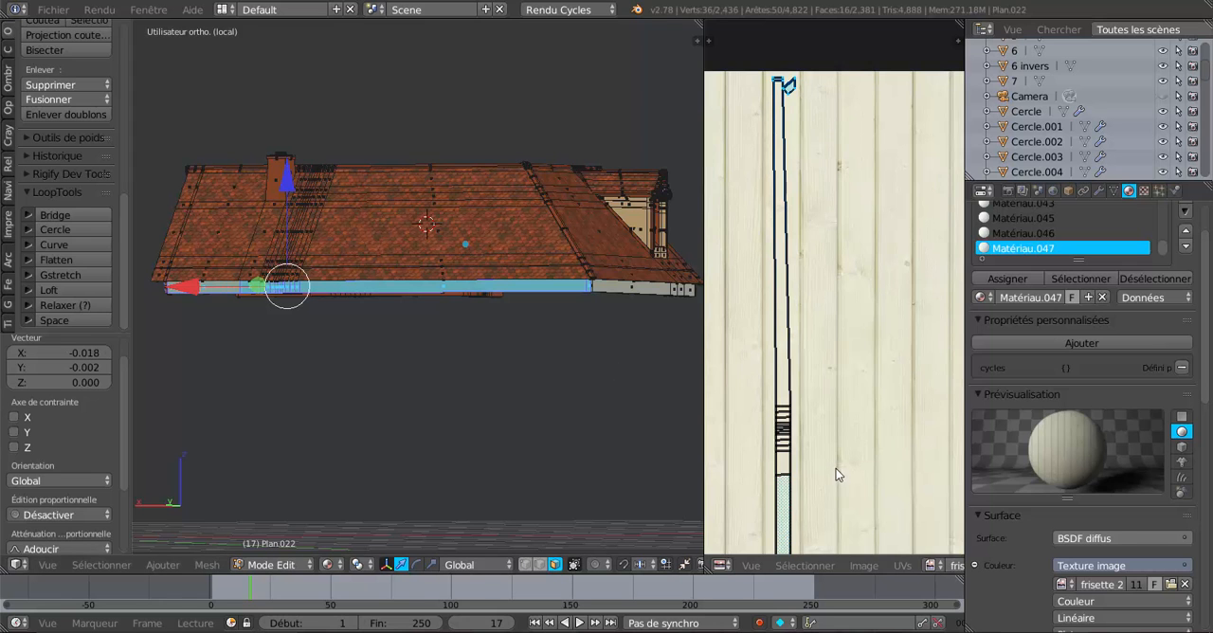
Examine the wood texture at the end corner of the rear fascia in Object Mode.
middle_click_drag(616, 387, 672, 393, "shift")
middle_click_drag(527, 381, 665, 385)
key("Tab")
scroll(576, 394, "up", 3)
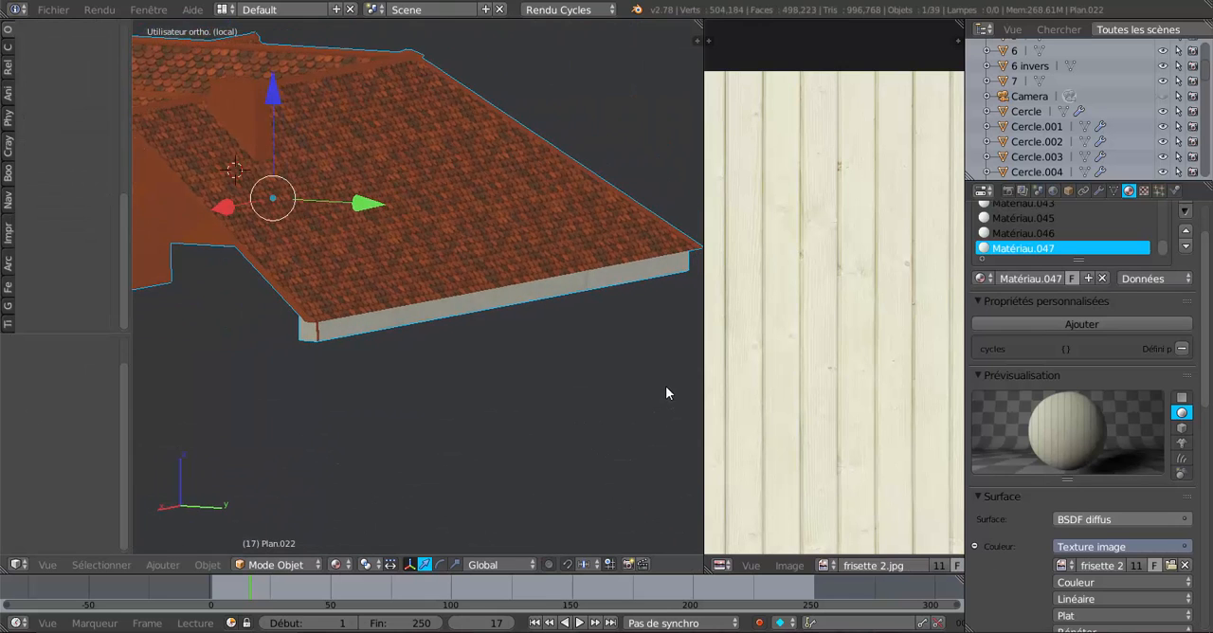
scroll(529, 385, "up", 3)
middle_click_drag(411, 399, 628, 386, "shift")
scroll(560, 394, "up", 1)
scroll(531, 405, "up", 2)
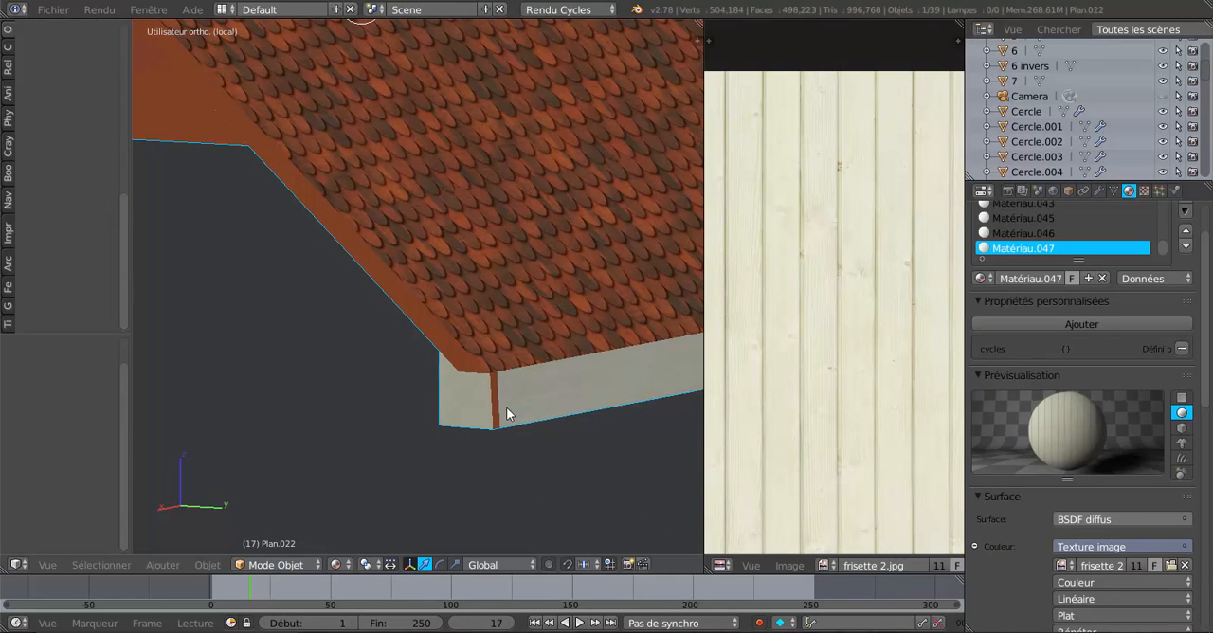
In Edit Mode, add the narrow tile-textured corner face to the selection, deselect the adjoining long fascia segment, and assign Matériau.047 to the selection.
key("Tab")
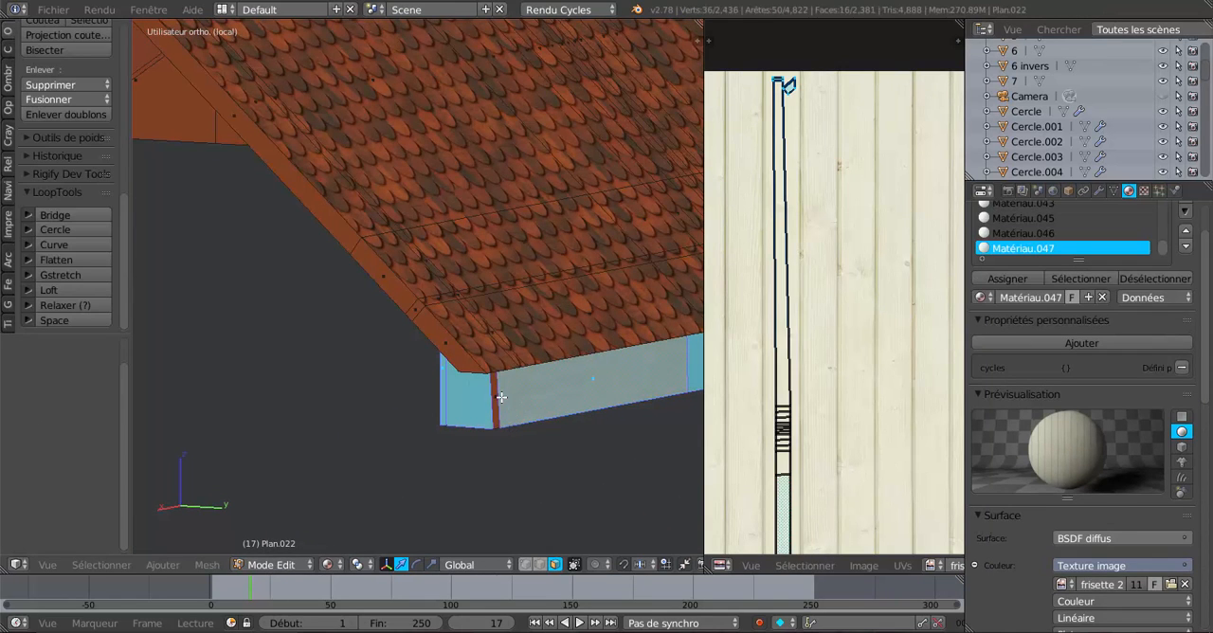
right_click(498, 396)
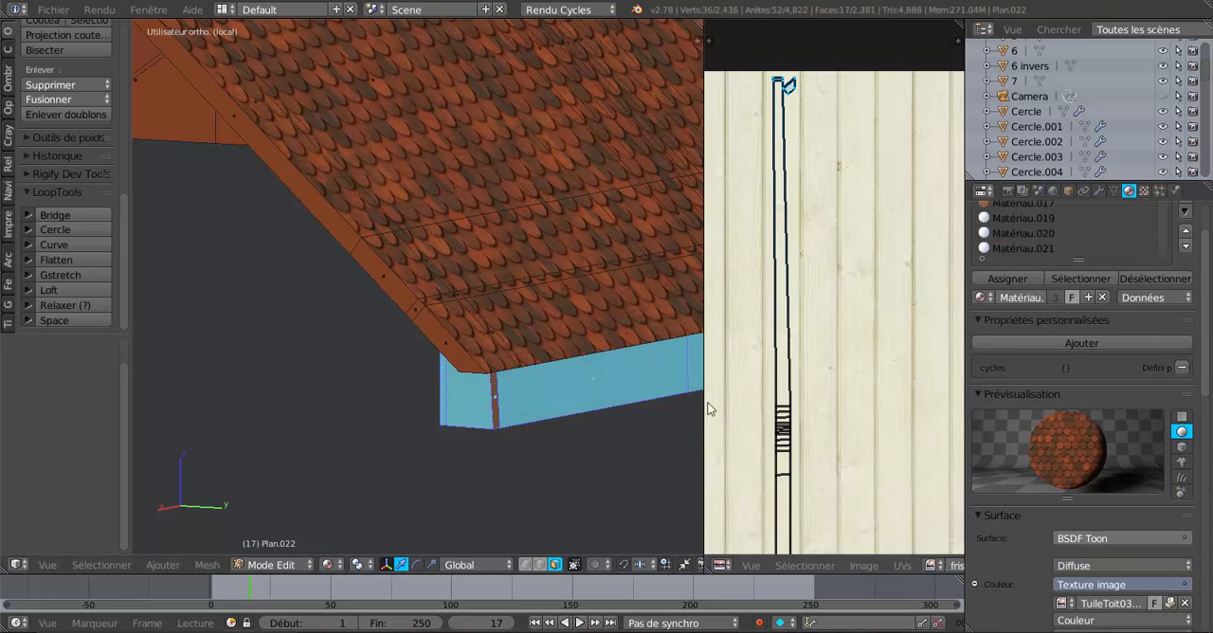
right_click(650, 377, "shift")
left_click(1005, 282)
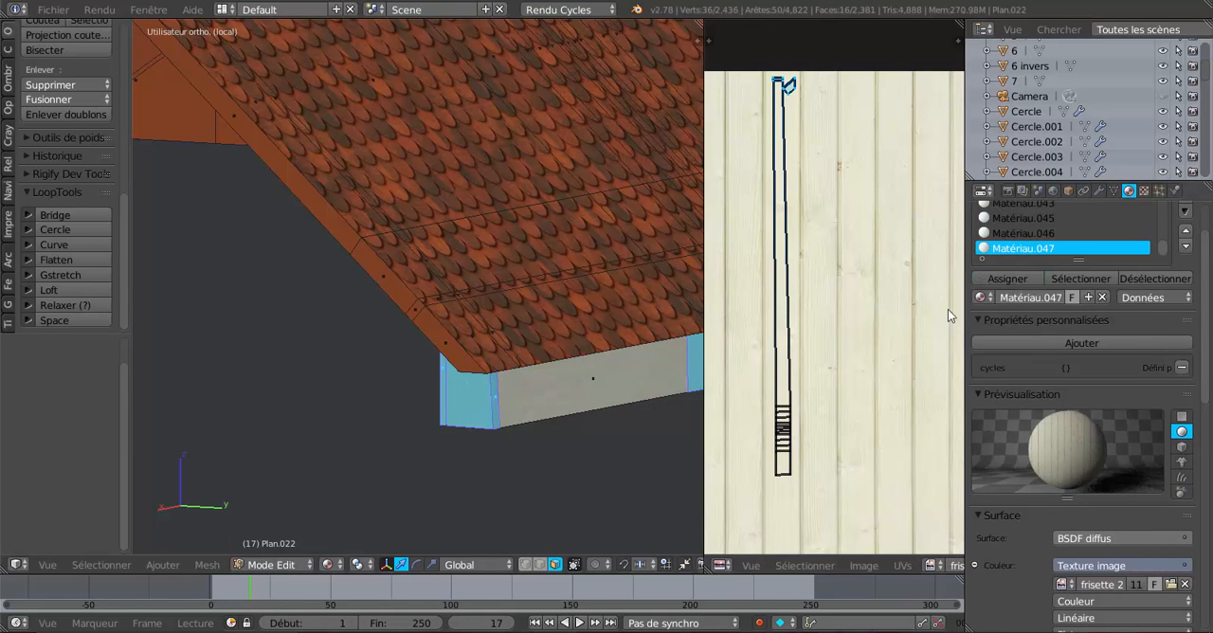
scroll(669, 418, "down", 7)
middle_click_drag(636, 418, 574, 419)
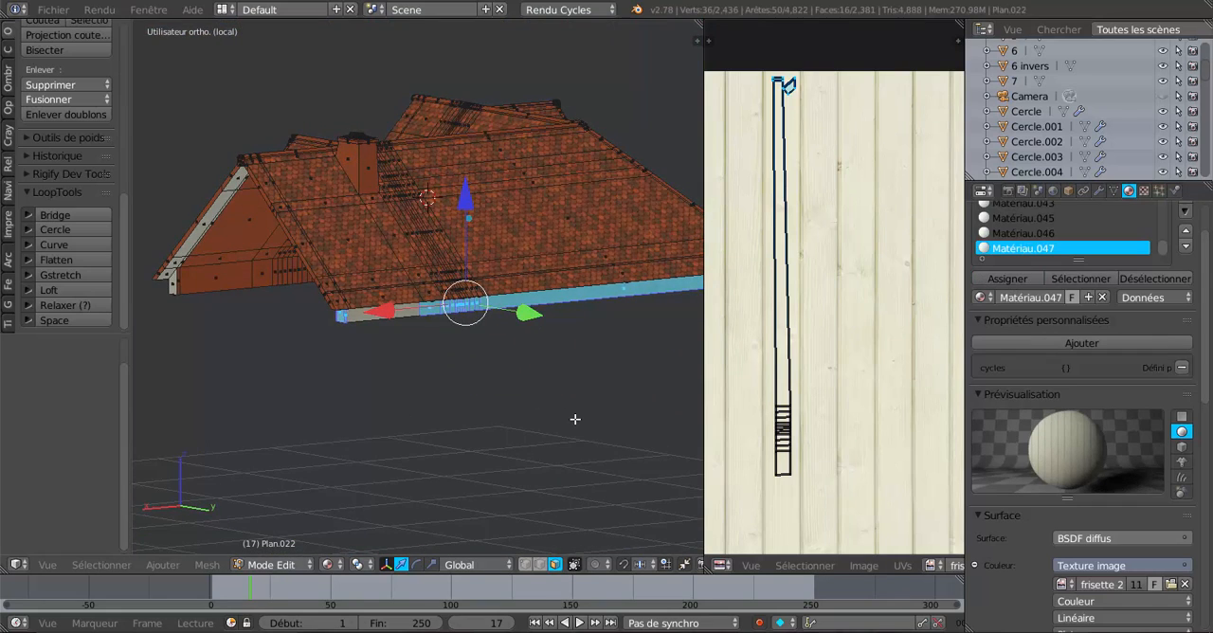
scroll(379, 369, "up", 5)
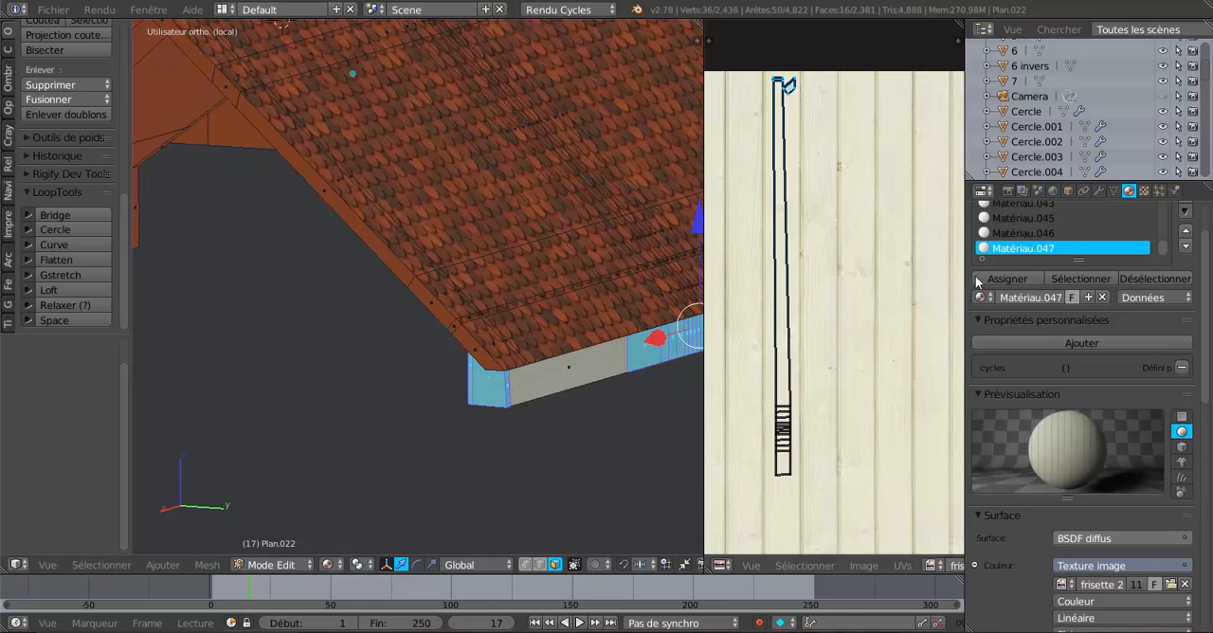
left_click(1014, 280)
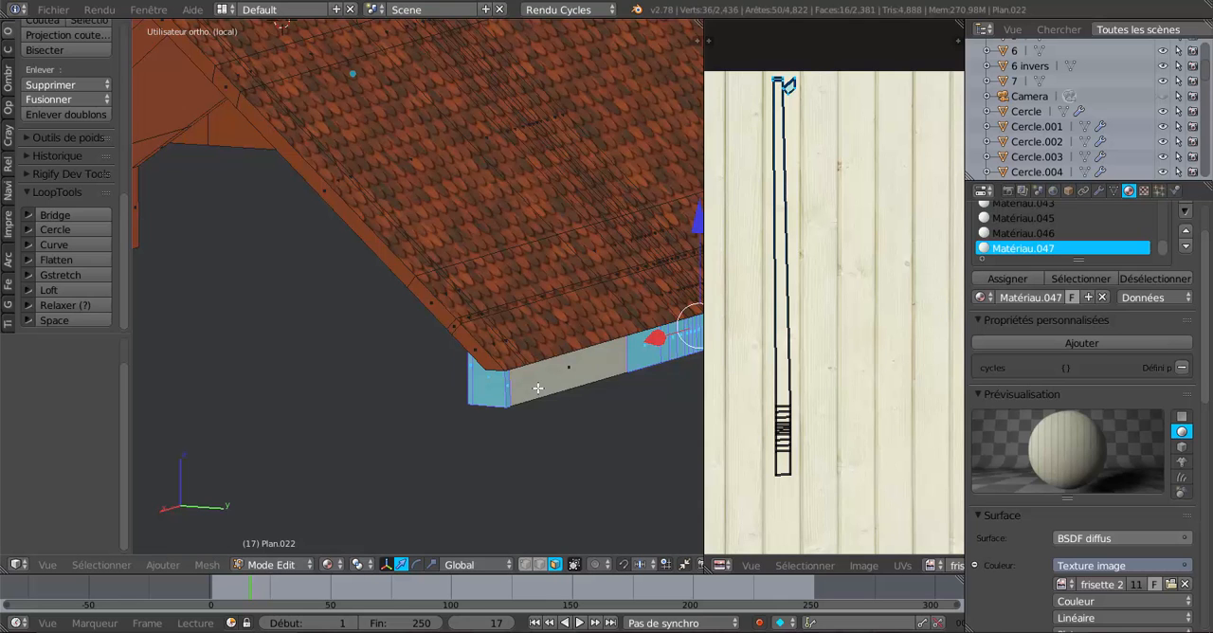
Return to Object Mode and check the fascias around the whole roof.
scroll(538, 388, "down", 3)
key("Tab")
scroll(548, 403, "down", 5)
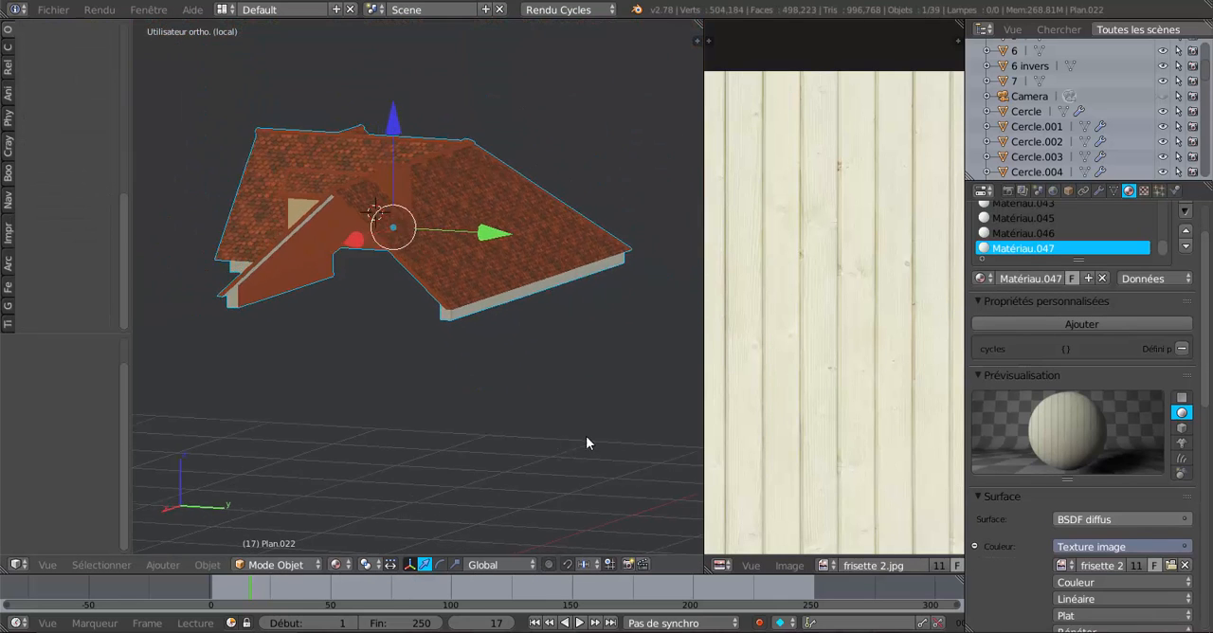
middle_click_drag(585, 435, 592, 432)
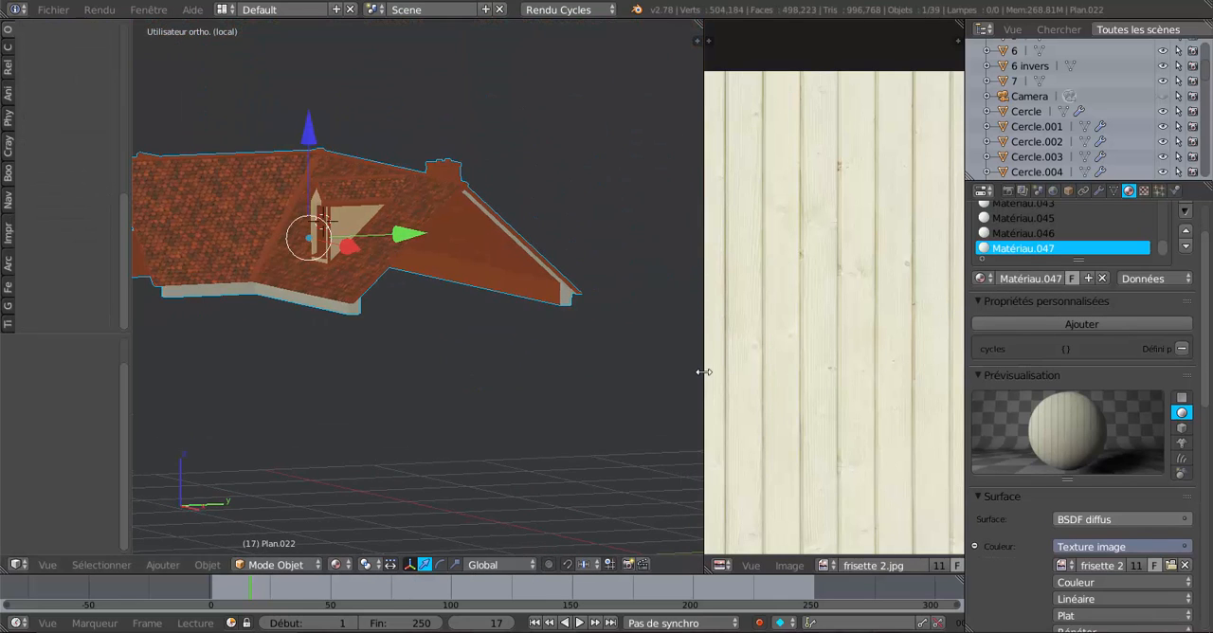
Widen the 3D view, leave local view and show the whole house in rendered shading.
left_click_drag(703, 372, 923, 369)
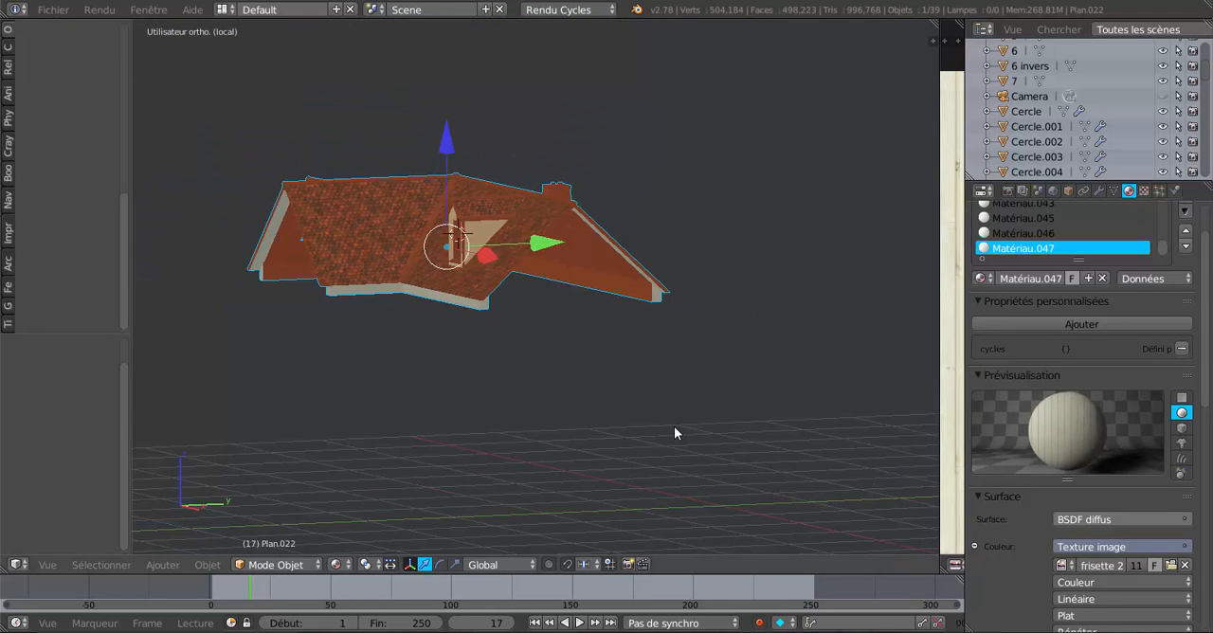
key("shift+z")
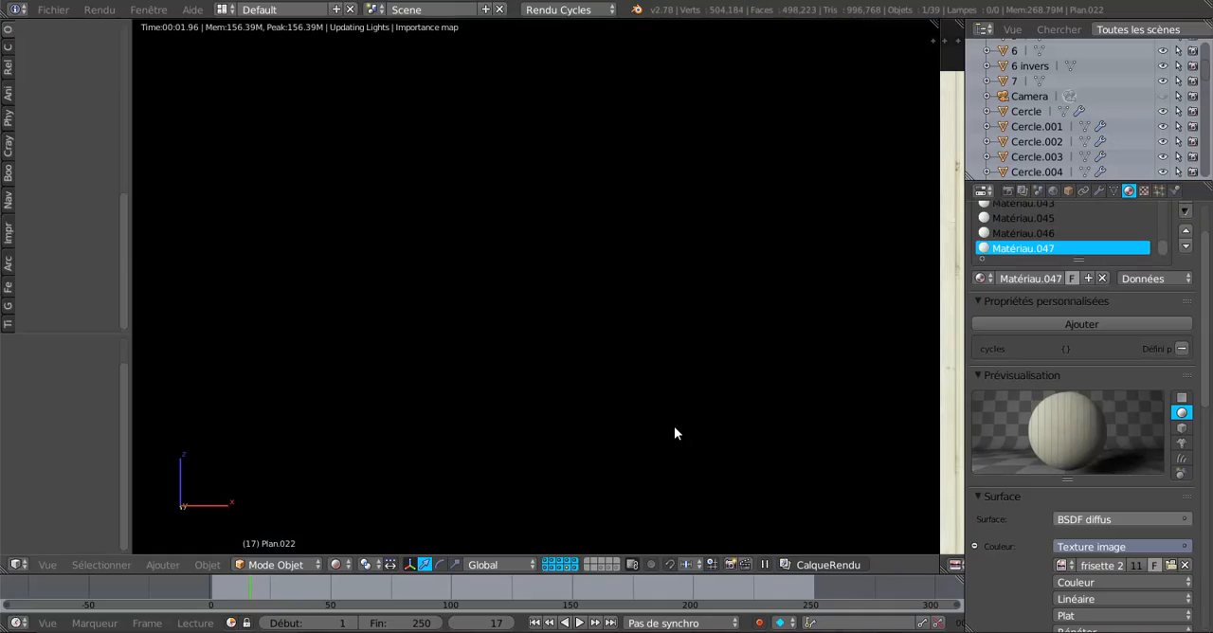
scroll(676, 431, "down", 1)
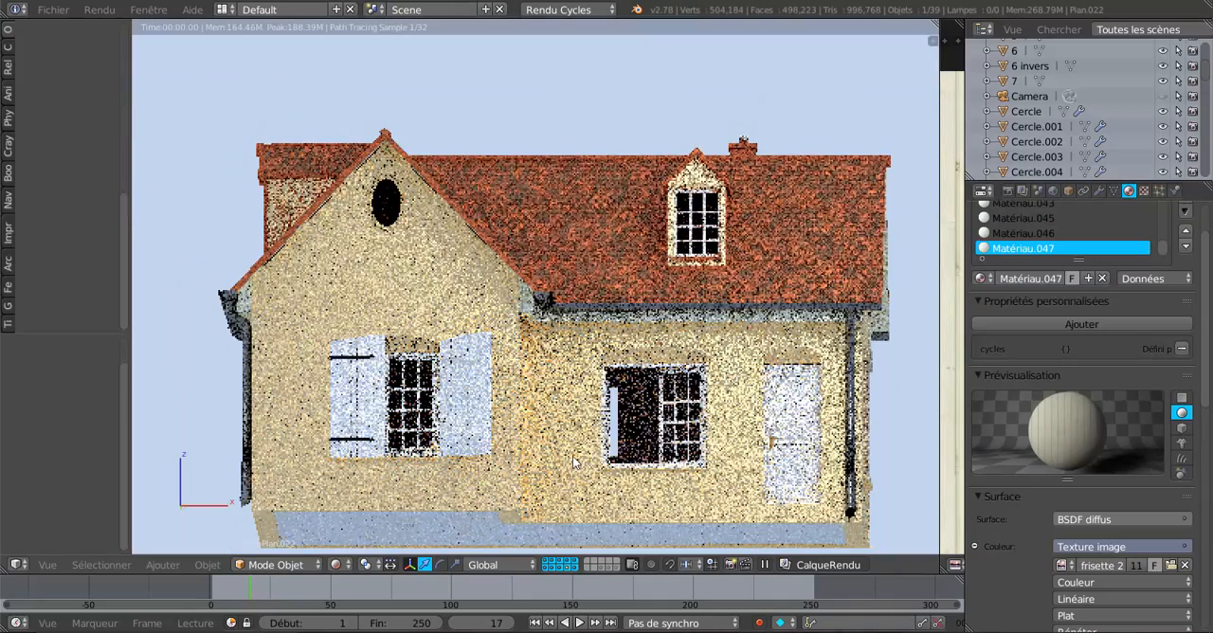
middle_click_drag(583, 443, 560, 411)
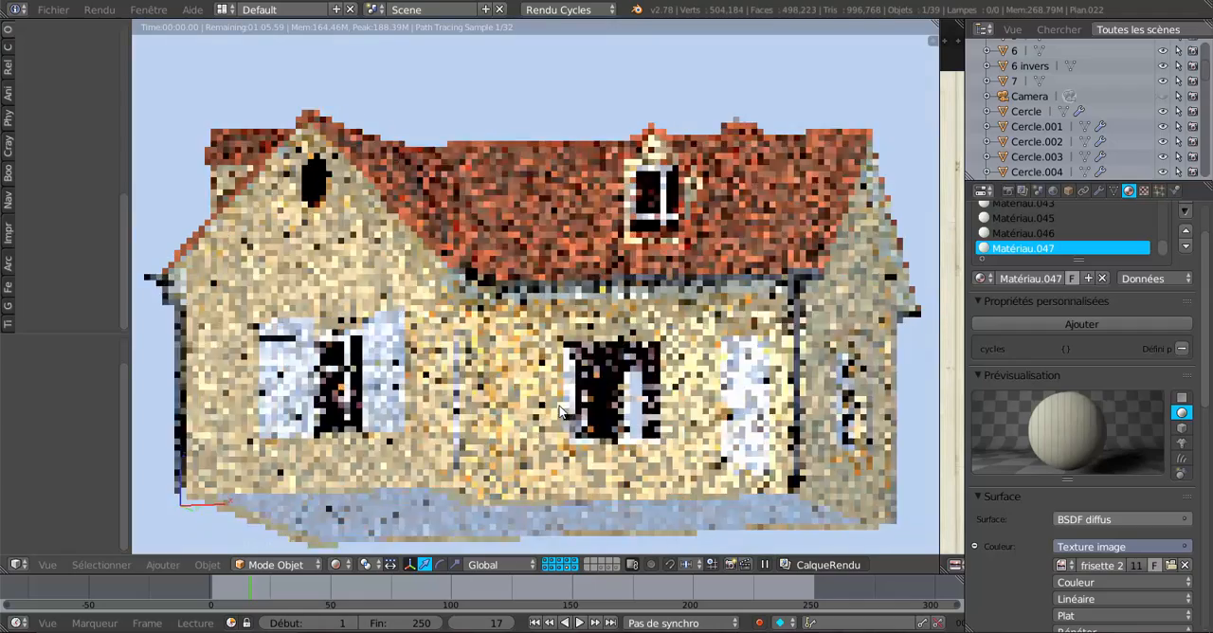
Check the current camera view and align the camera to a front three-quarter view of the house.
key("KP_0")
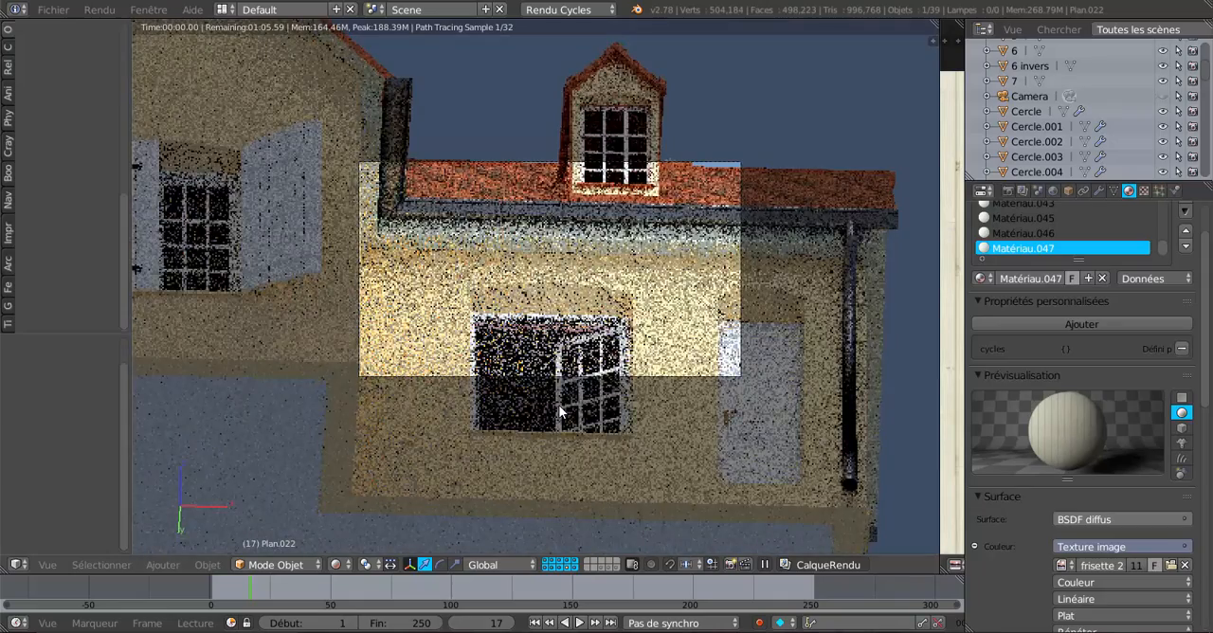
scroll(568, 409, "down", 3)
scroll(756, 364, "down", 5)
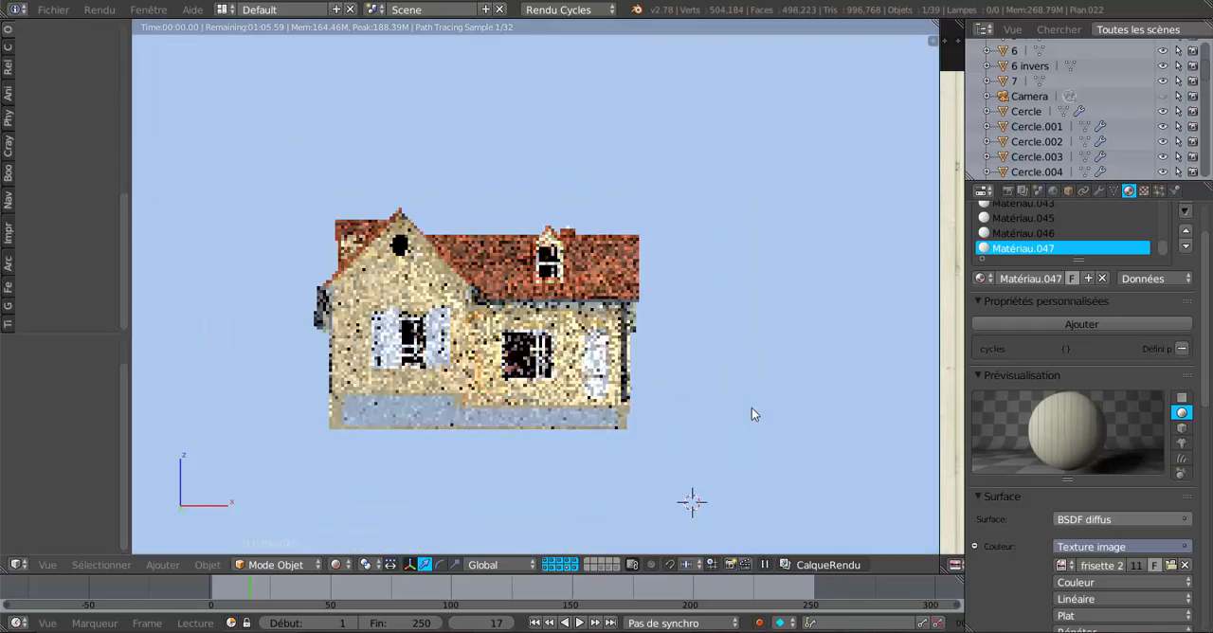
middle_click_drag(752, 408, 687, 431)
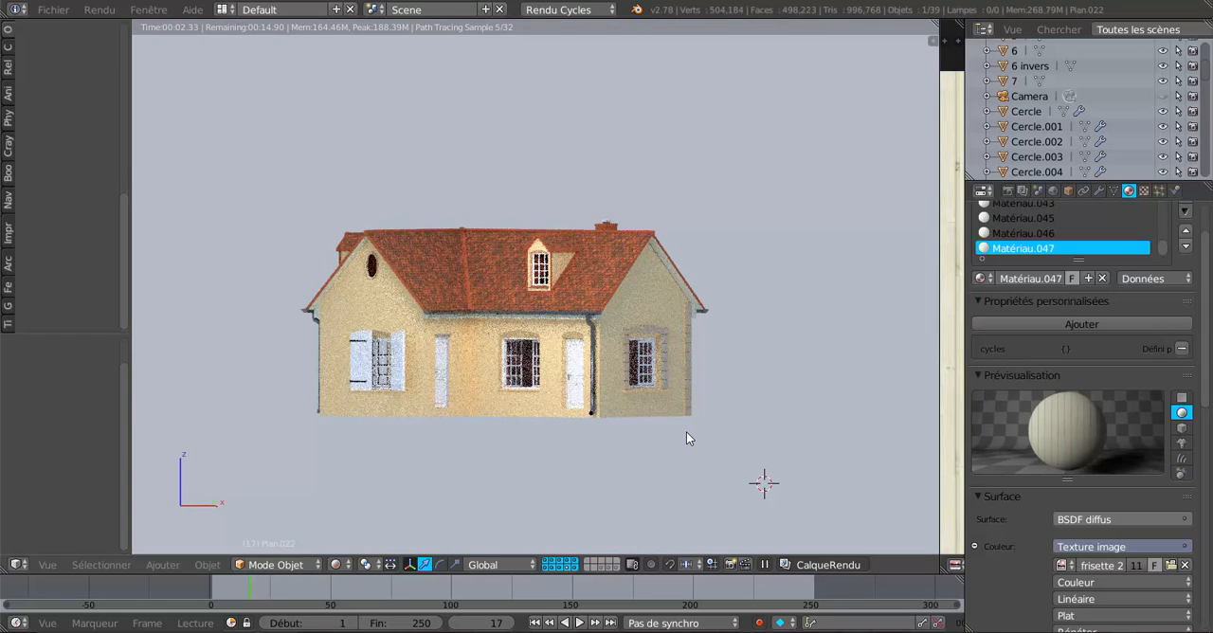
scroll(689, 437, "up", 5)
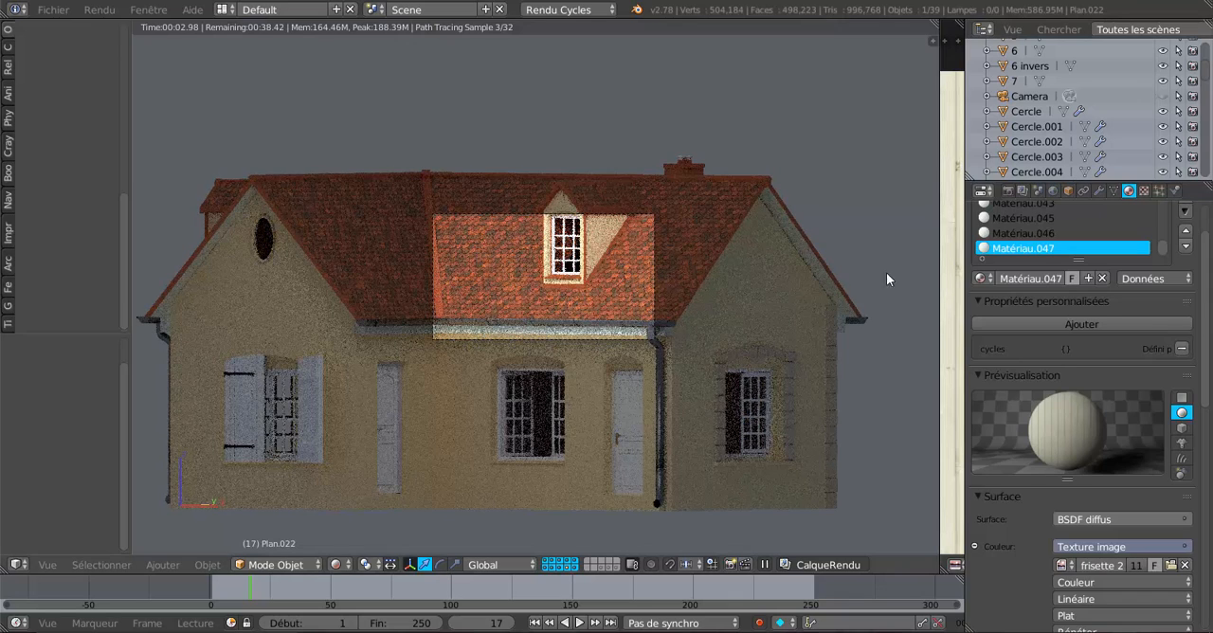
Set the camera's orthographic scale to 5.124 and its shift to X -0.092, Y -0.081 so the whole house fits the frame.
left_click(1029, 96)
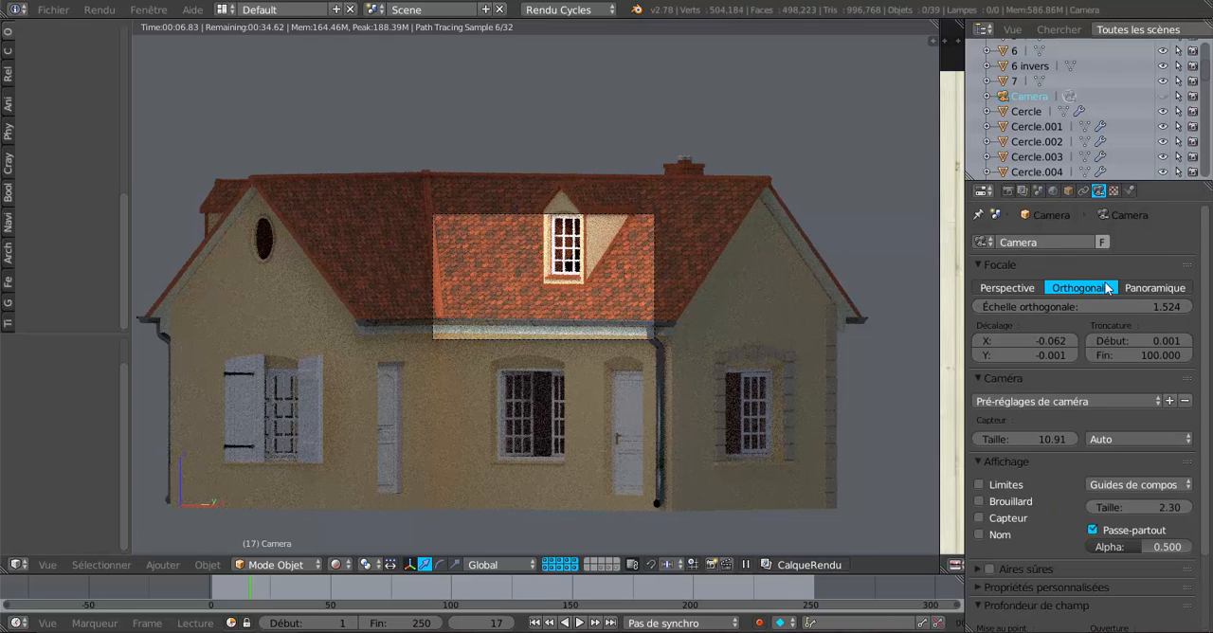
left_click(1078, 298)
left_click_drag(1077, 306, 1142, 306)
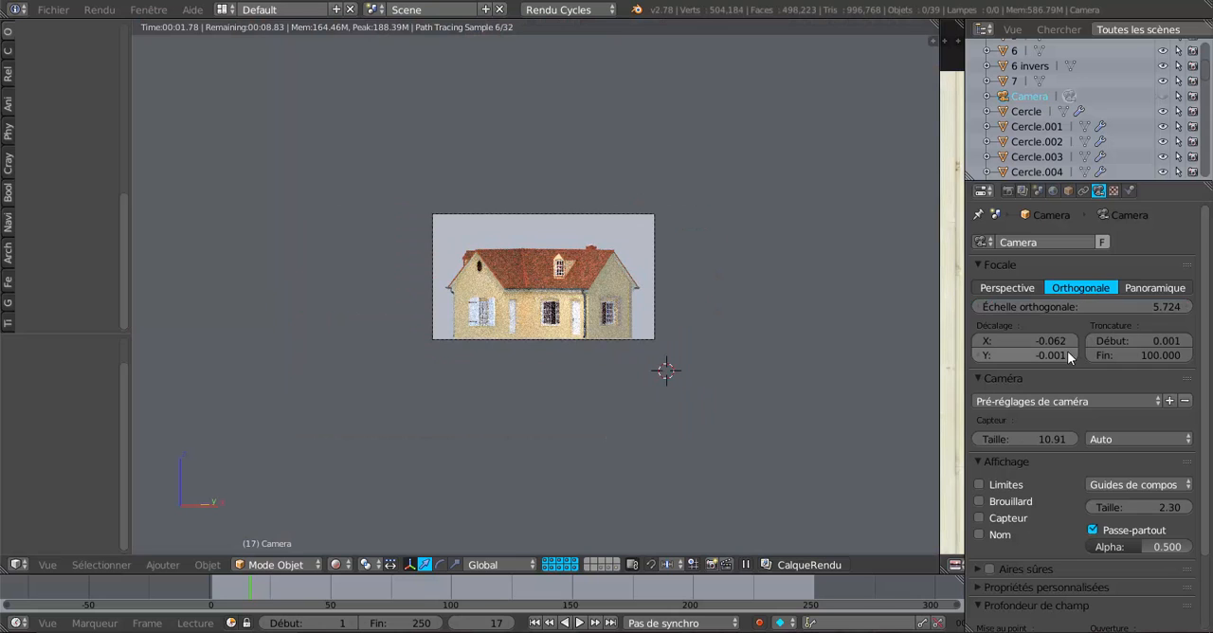
left_click(1057, 340)
left_click_drag(1056, 340, 1040, 357)
scroll(658, 436, "up", 5)
left_click_drag(1071, 308, 1048, 342)
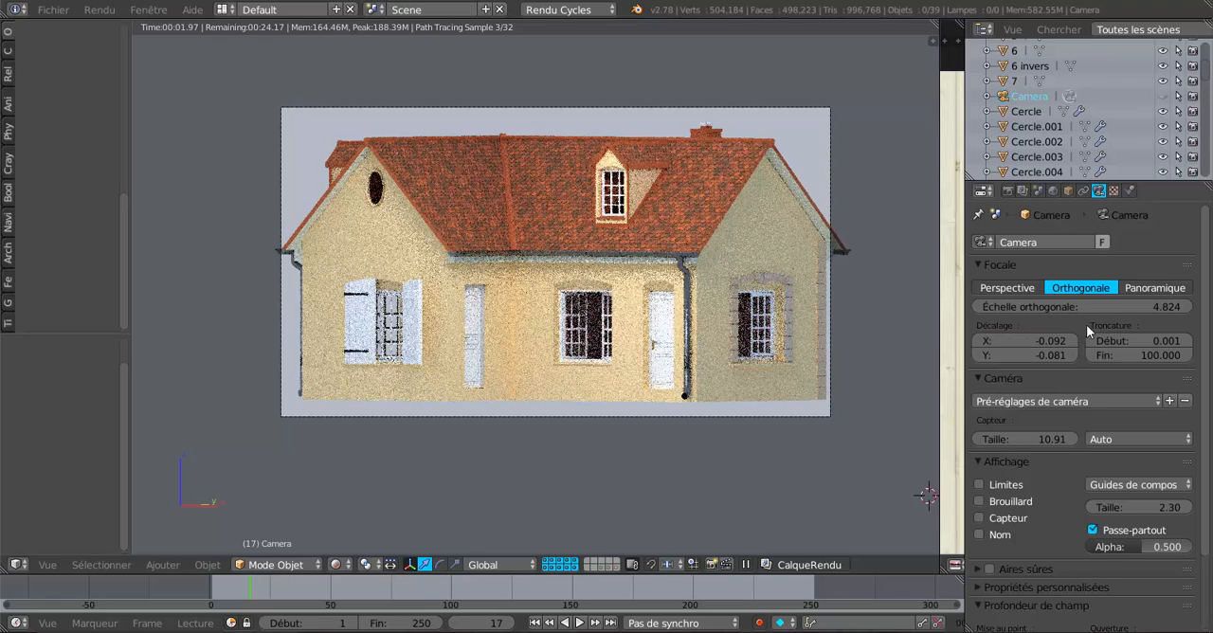
left_click_drag(1118, 308, 1137, 308)
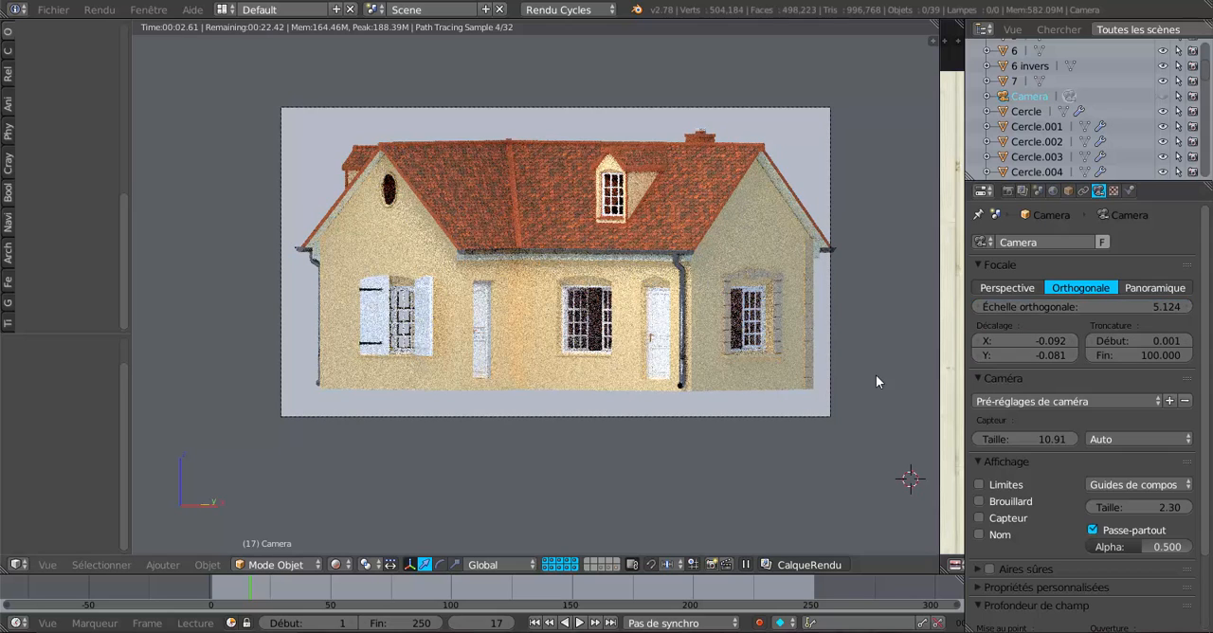
left_click_drag(997, 358, 1017, 341)
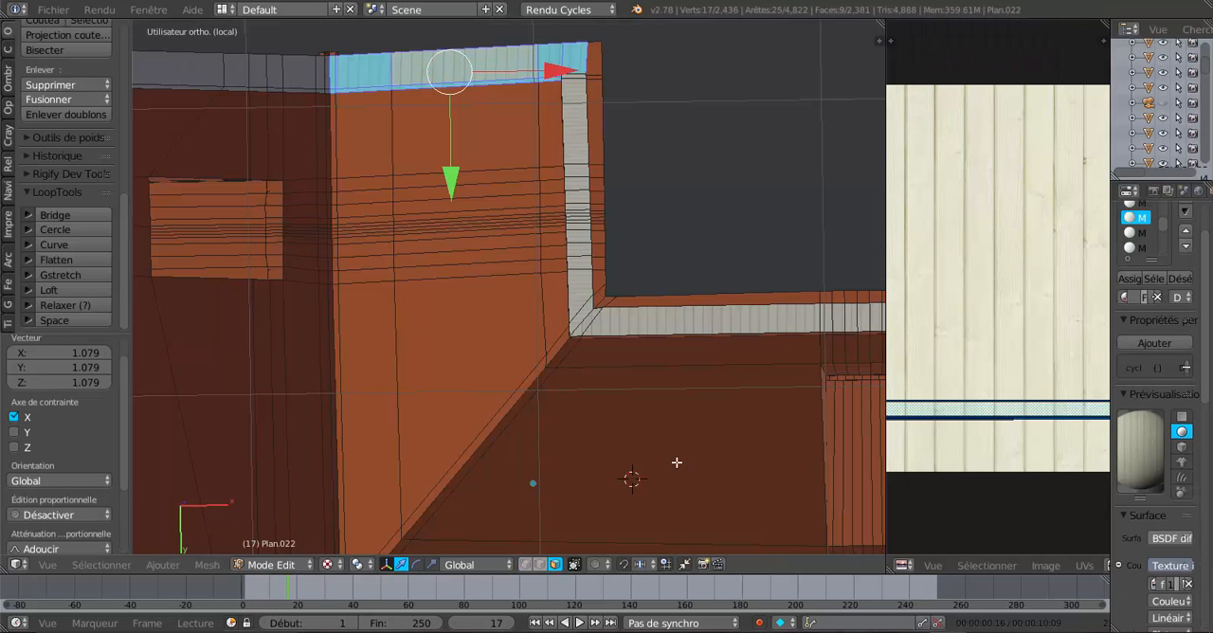
In the isolated roof mesh, pick a face of the densely planked gable-end overhang strip and select all faces sharing its material.
middle_click_drag(664, 453, 833, 486, "shift")
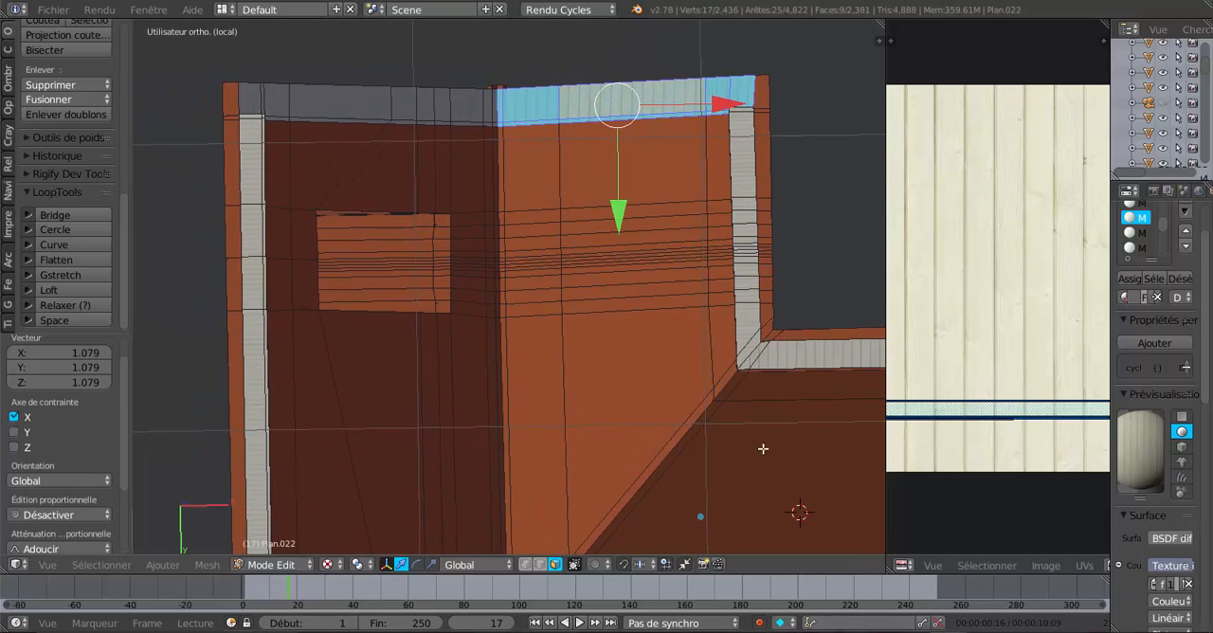
middle_click_drag(646, 434, 593, 407)
scroll(590, 441, "up", 2)
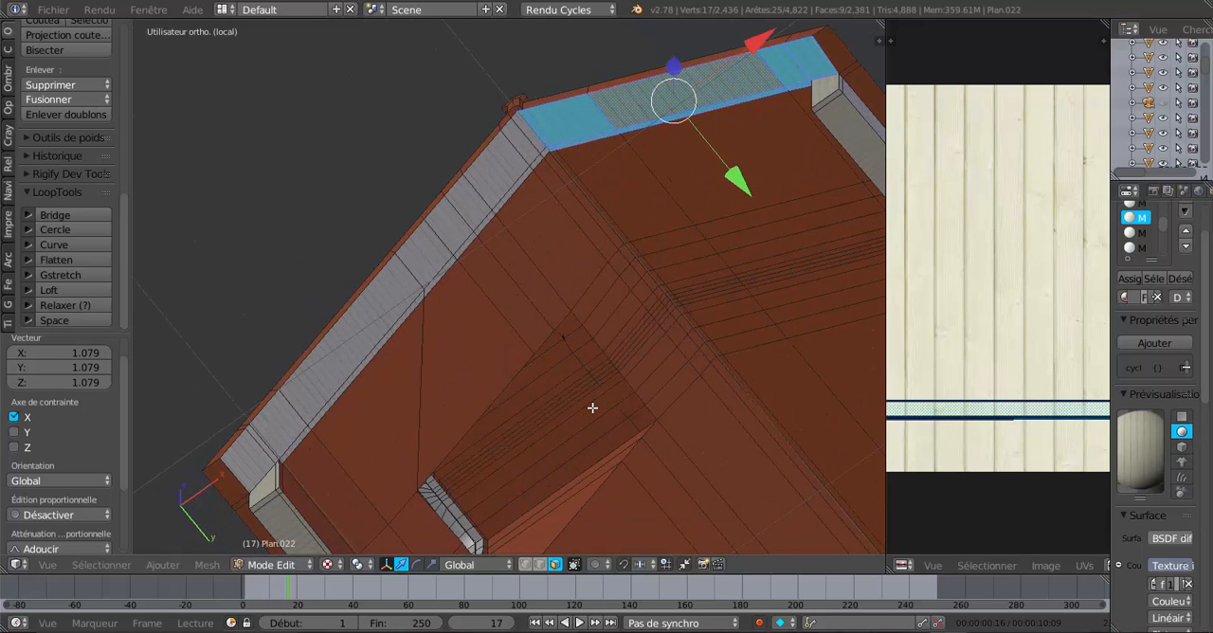
right_click(386, 308)
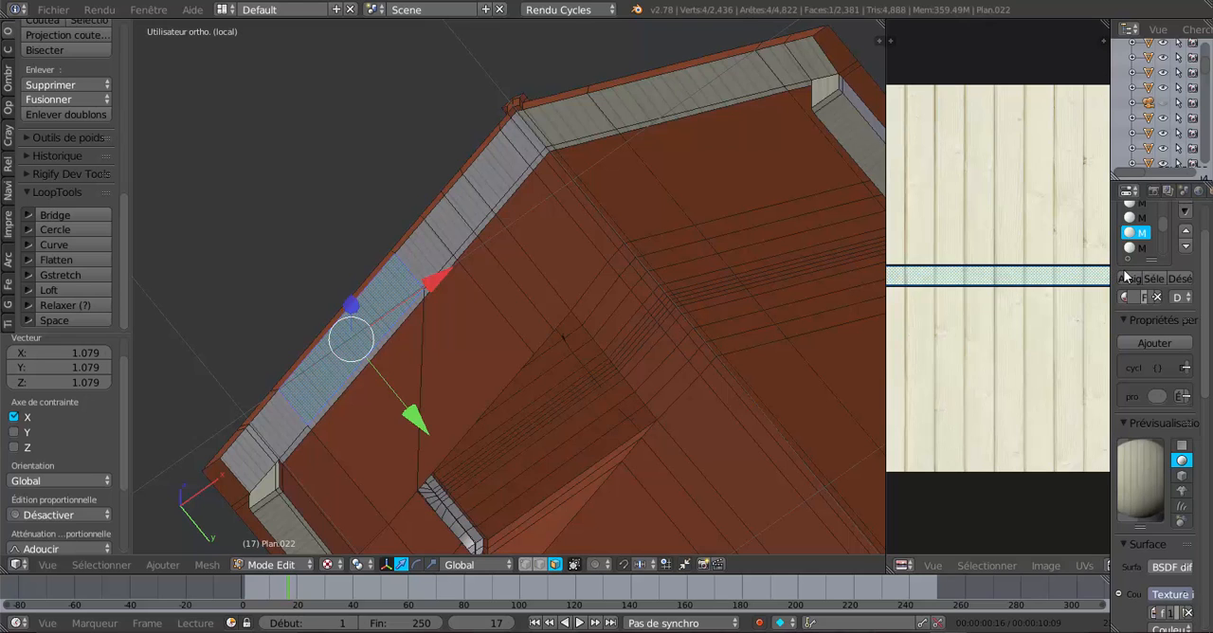
left_click(1156, 280)
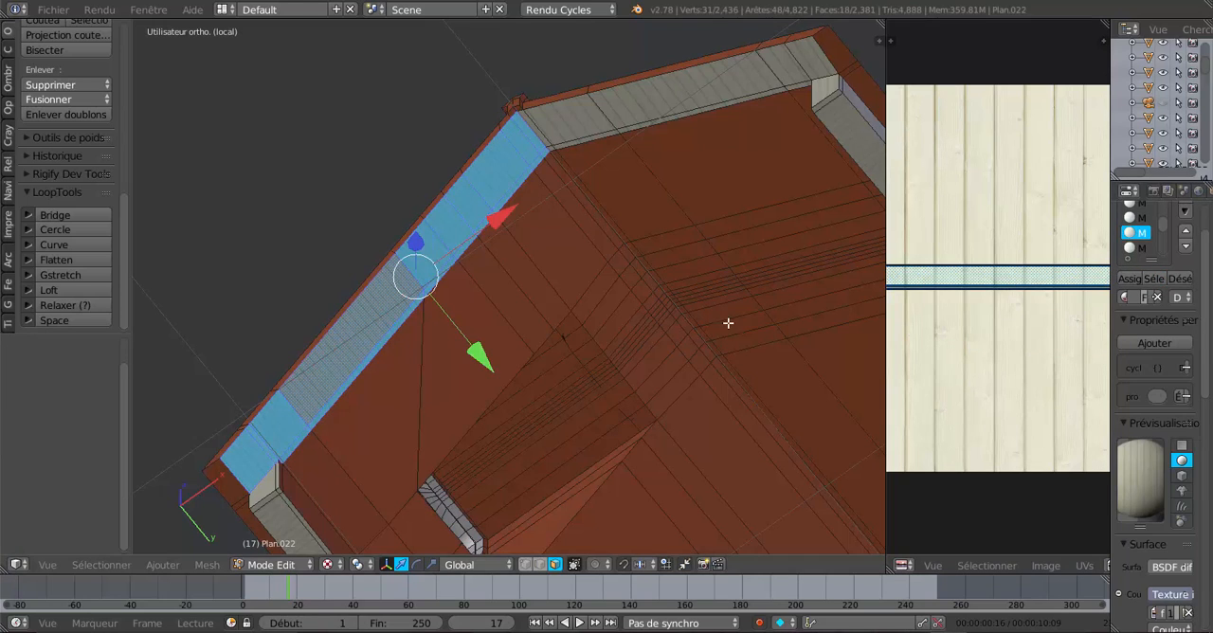
Scale the selected gable-end strip's UVs by 0.501 along X to widen its planks.
scroll(686, 328, "down", 4)
scroll(684, 329, "up", 4)
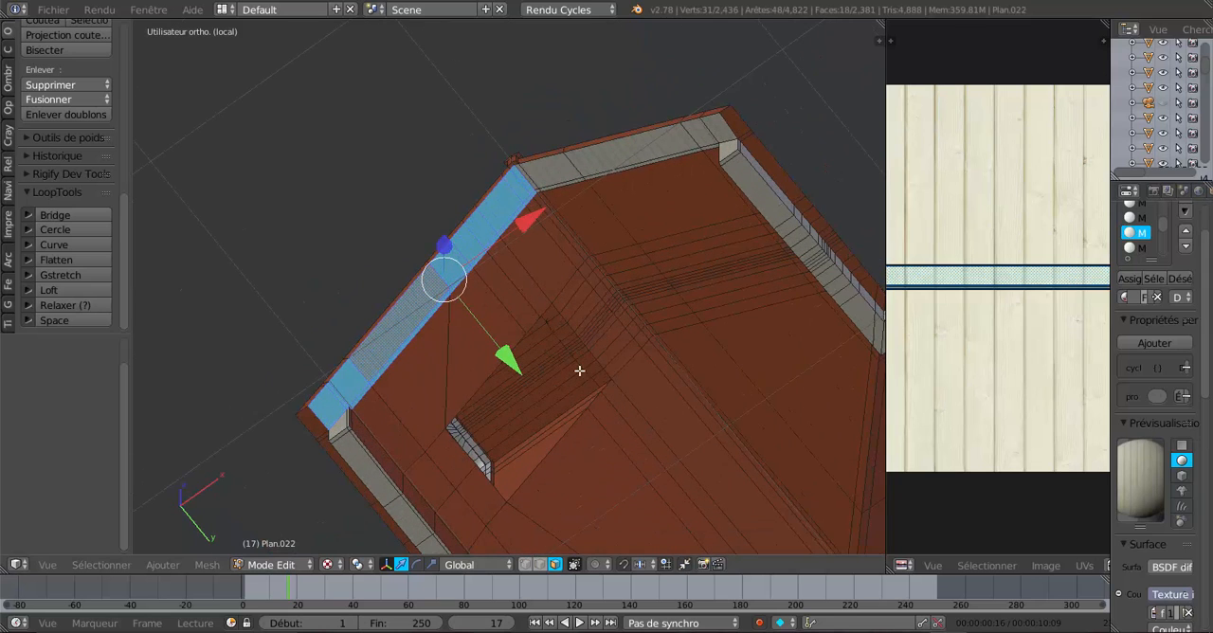
scroll(951, 344, "down", 3)
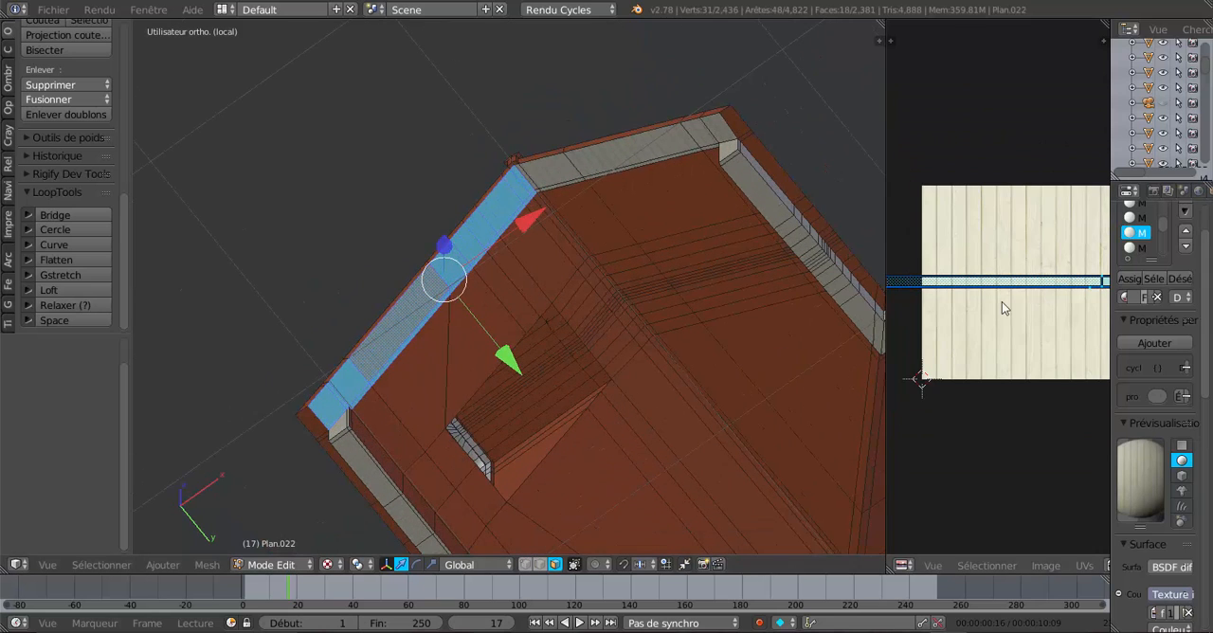
scroll(1001, 308, "up", 2)
scroll(530, 354, "up", 3)
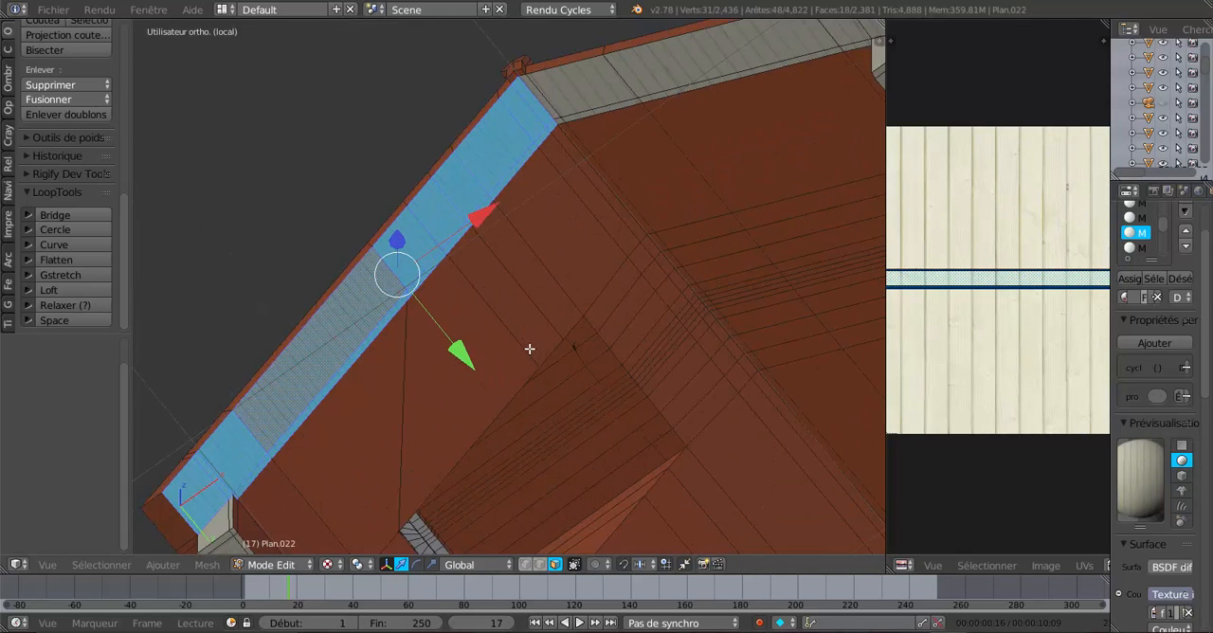
middle_click_drag(530, 349, 548, 356)
key("s")
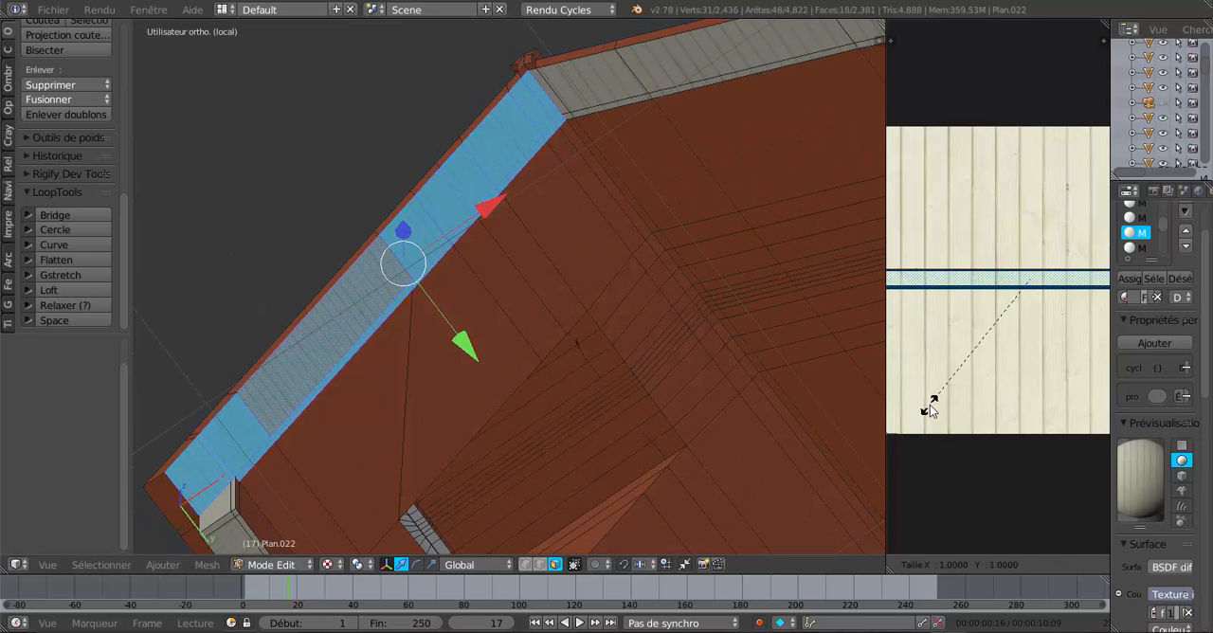
key("x")
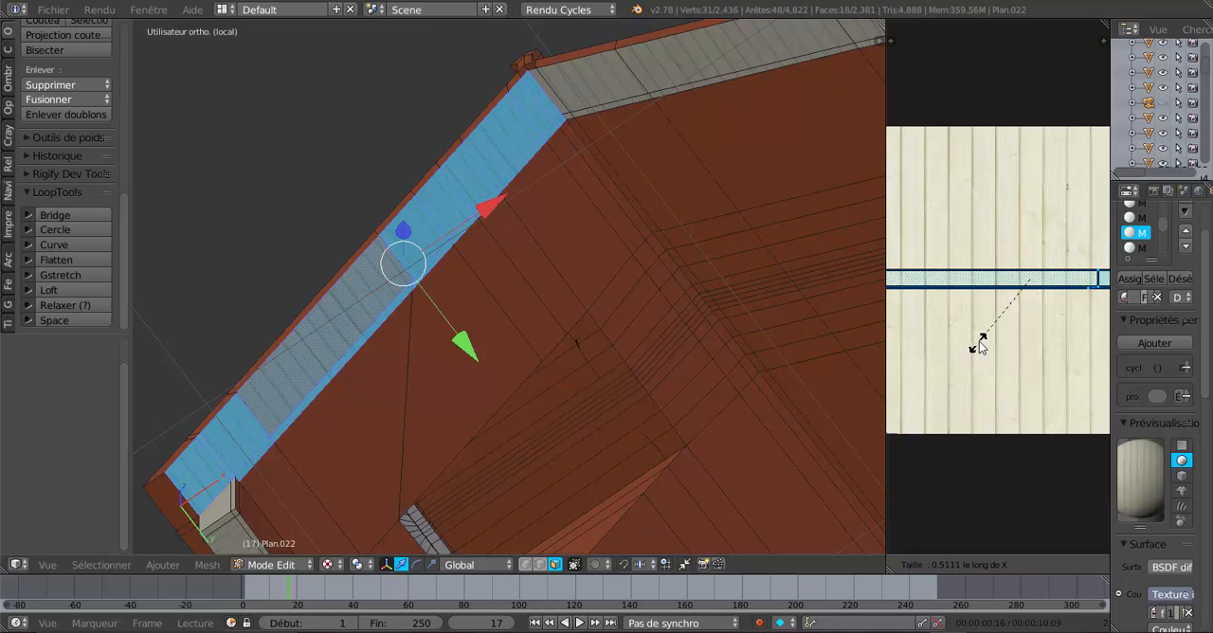
left_click(979, 342)
Pick a face of the adjoining long overhang strip, widen the material properties and select all faces assigned to Matériau.042.
middle_click_drag(720, 340, 741, 309)
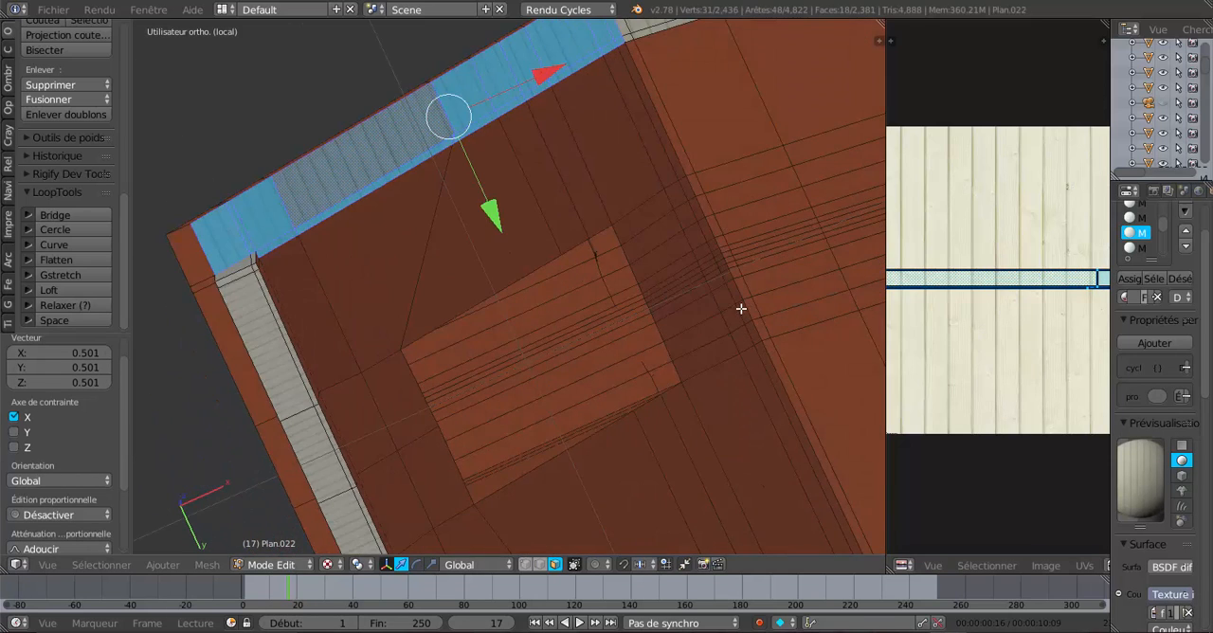
scroll(739, 309, "down", 2)
middle_click_drag(619, 389, 736, 298, "shift")
scroll(631, 343, "up", 2)
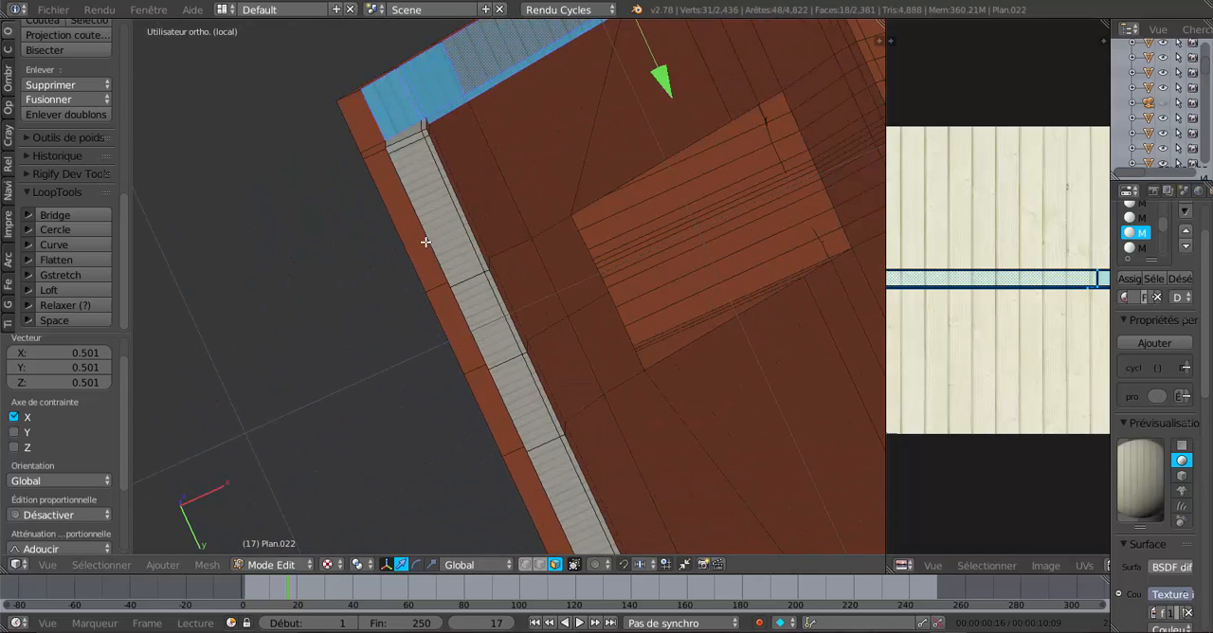
right_click(436, 233)
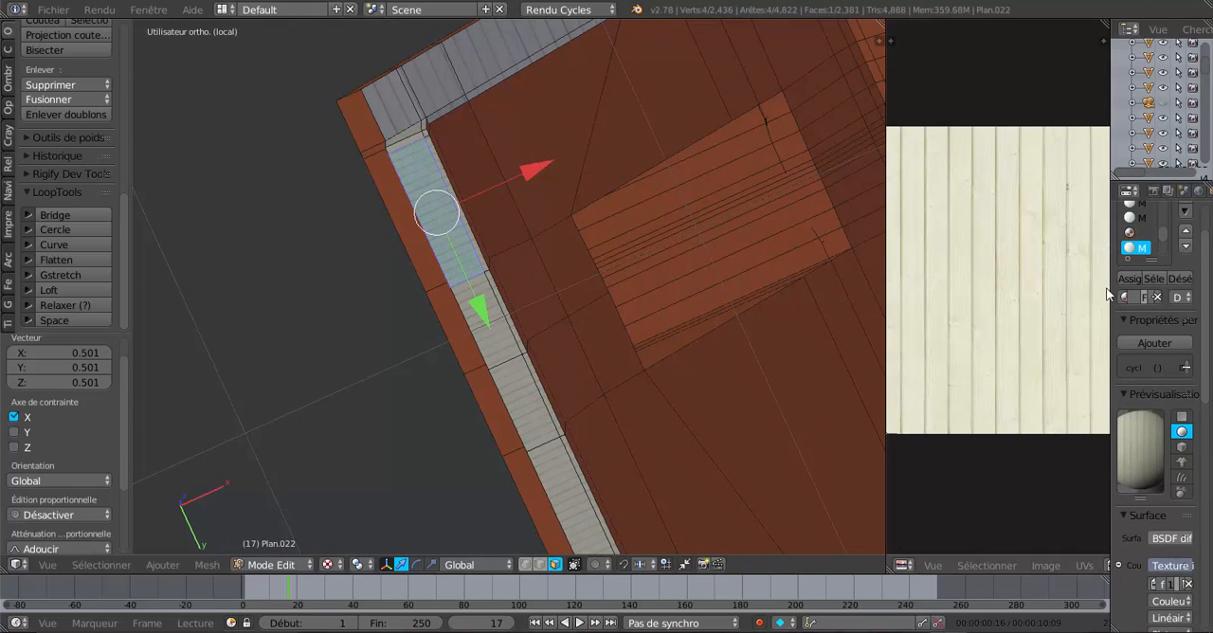
left_click_drag(1110, 286, 1018, 284)
left_click(1140, 280)
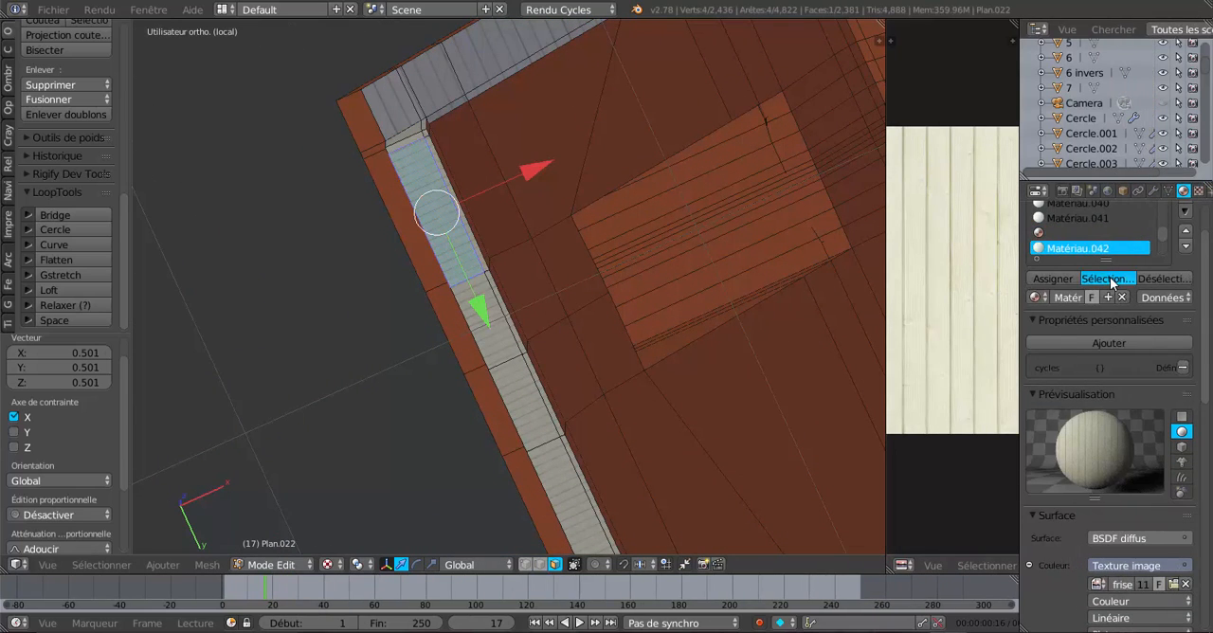
Scale the UVs of the Matériau.042 strip by 0.680 along X.
scroll(681, 403, "down", 4)
middle_click_drag(679, 403, 648, 350, "shift")
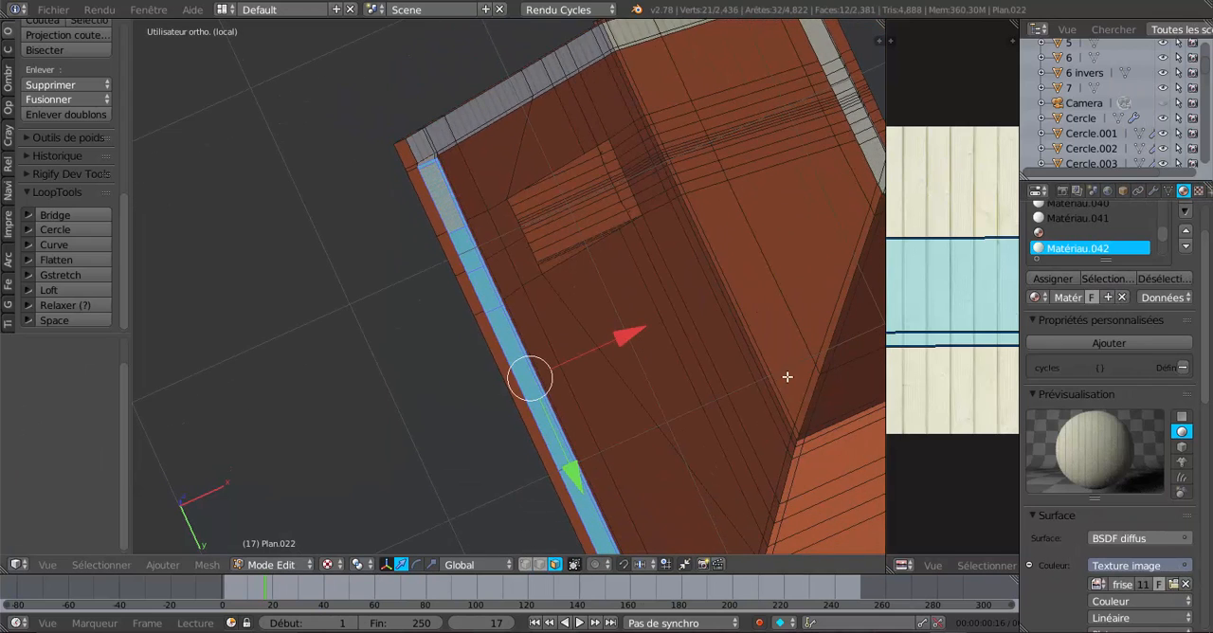
scroll(787, 376, "up", 4)
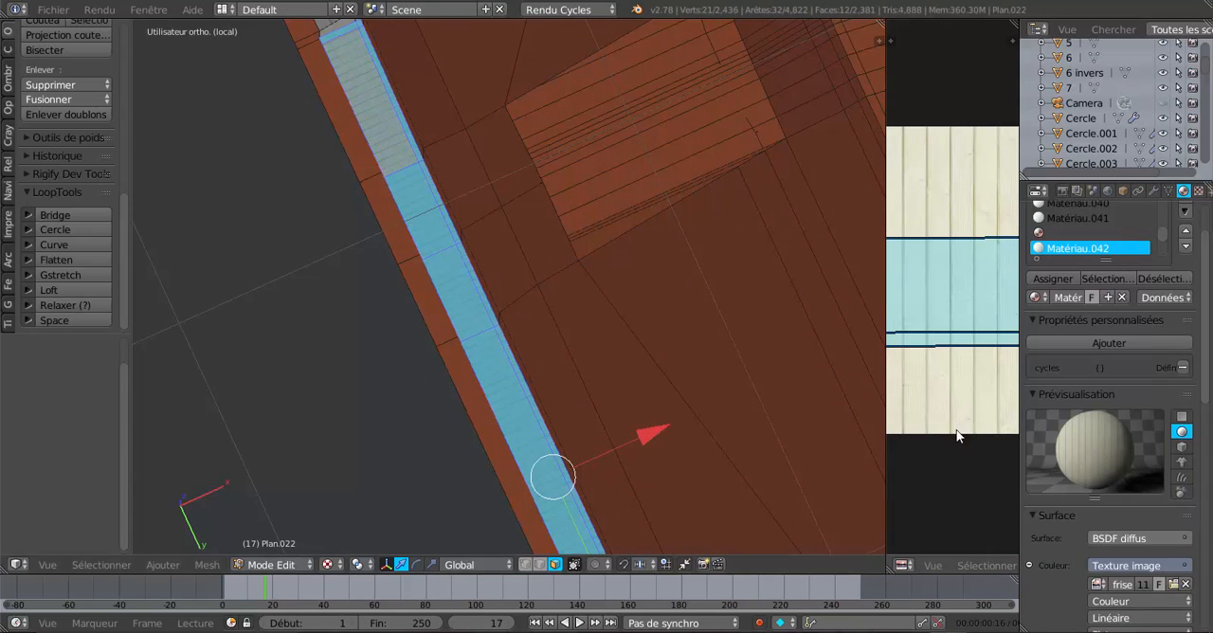
scroll(955, 455, "down", 5)
scroll(955, 455, "up", 4)
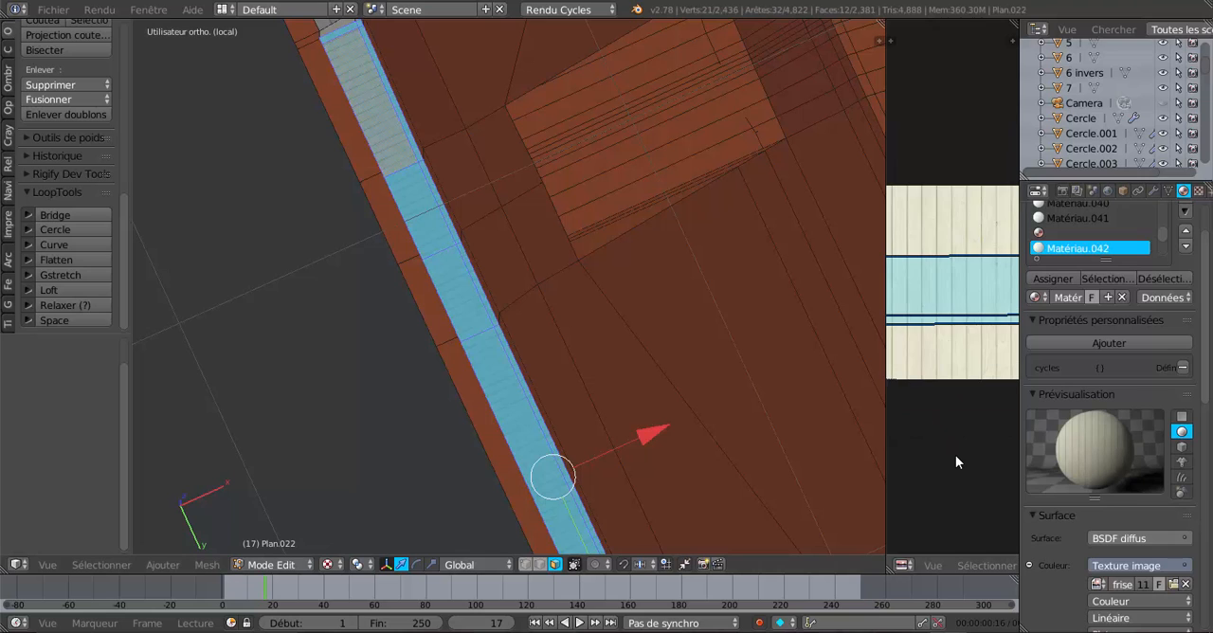
key("s")
key("x")
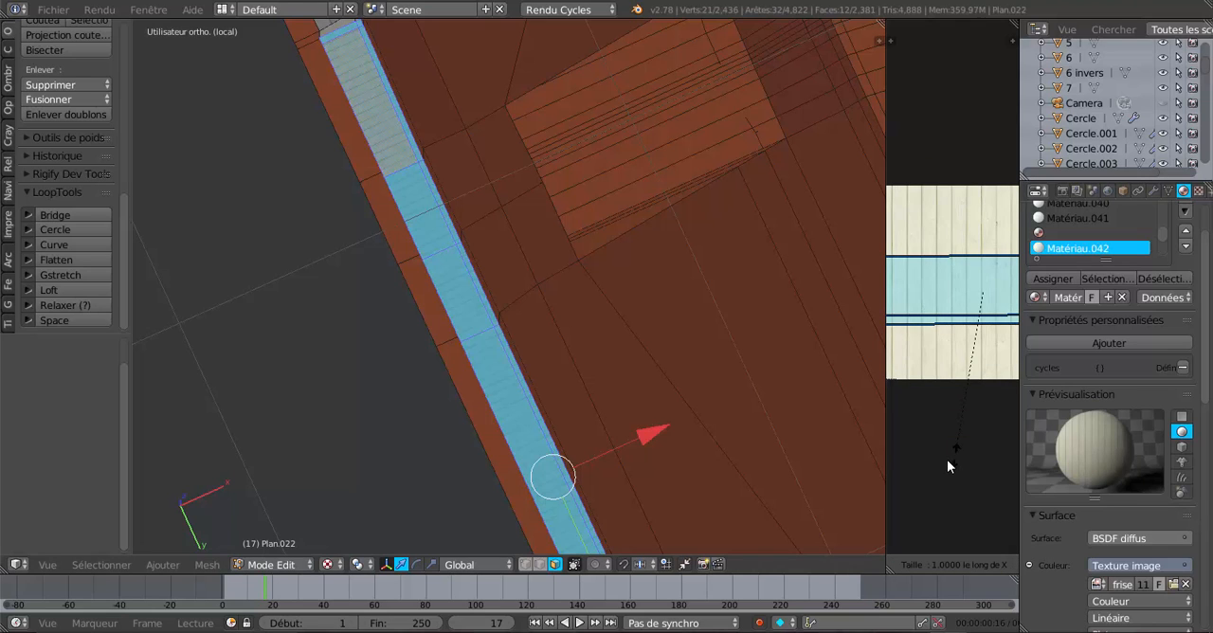
left_click(975, 404)
Widen the same strip's planks further with a second UV scale of 0.877 along X.
middle_click_drag(724, 343, 767, 471, "shift")
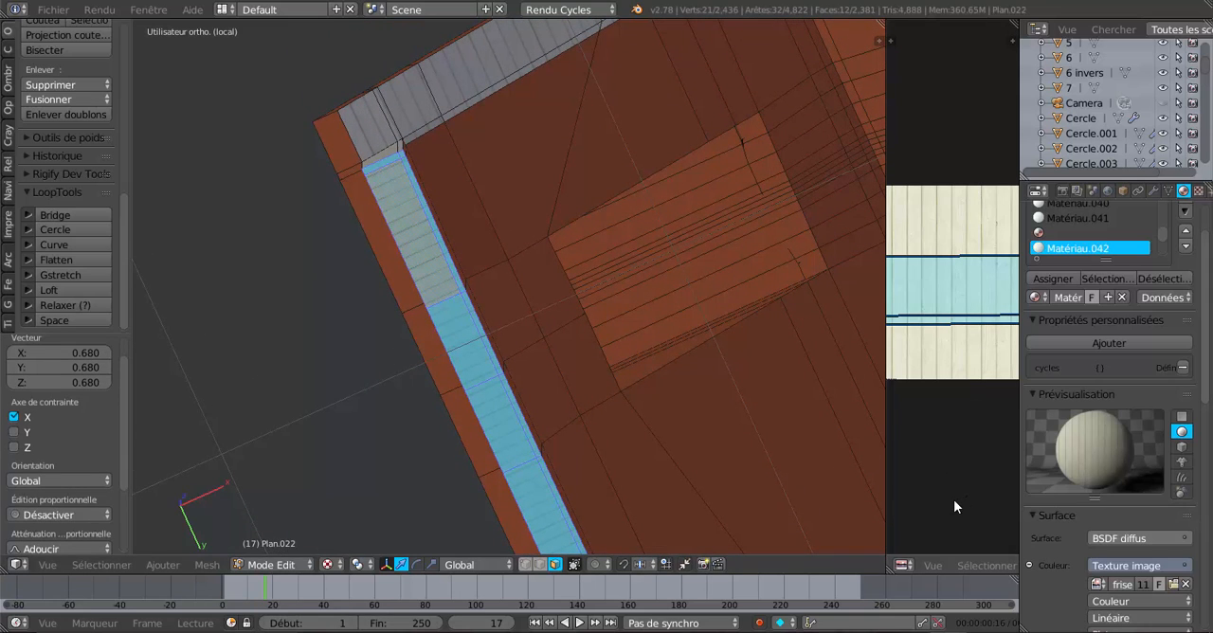
key("s")
key("x")
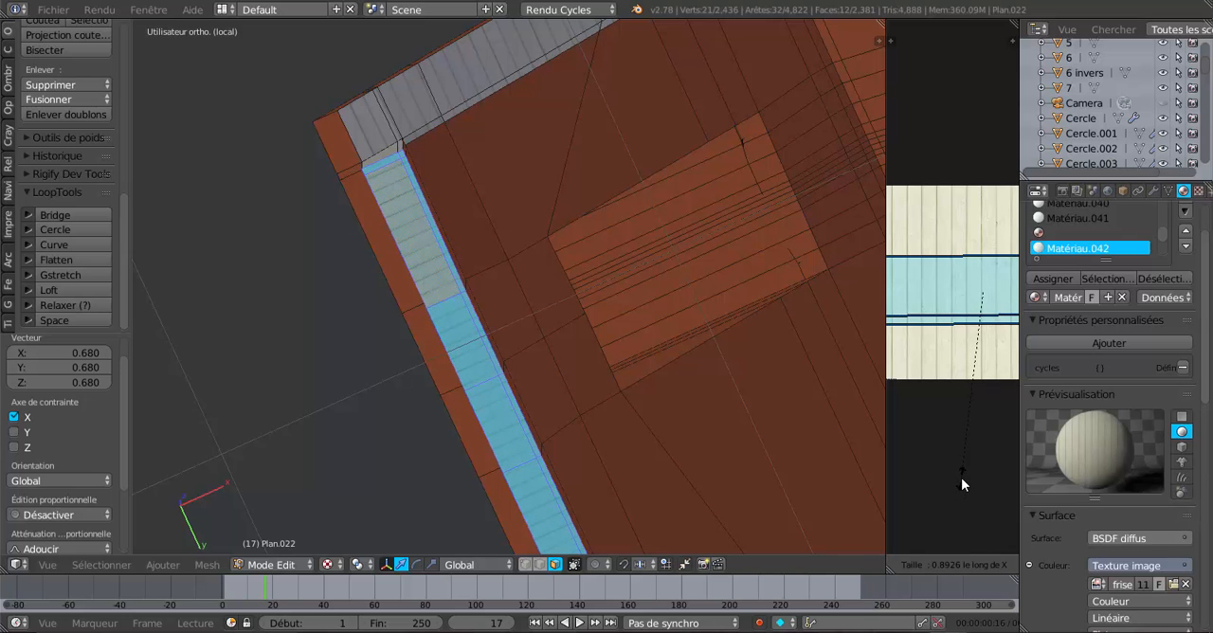
left_click(964, 475)
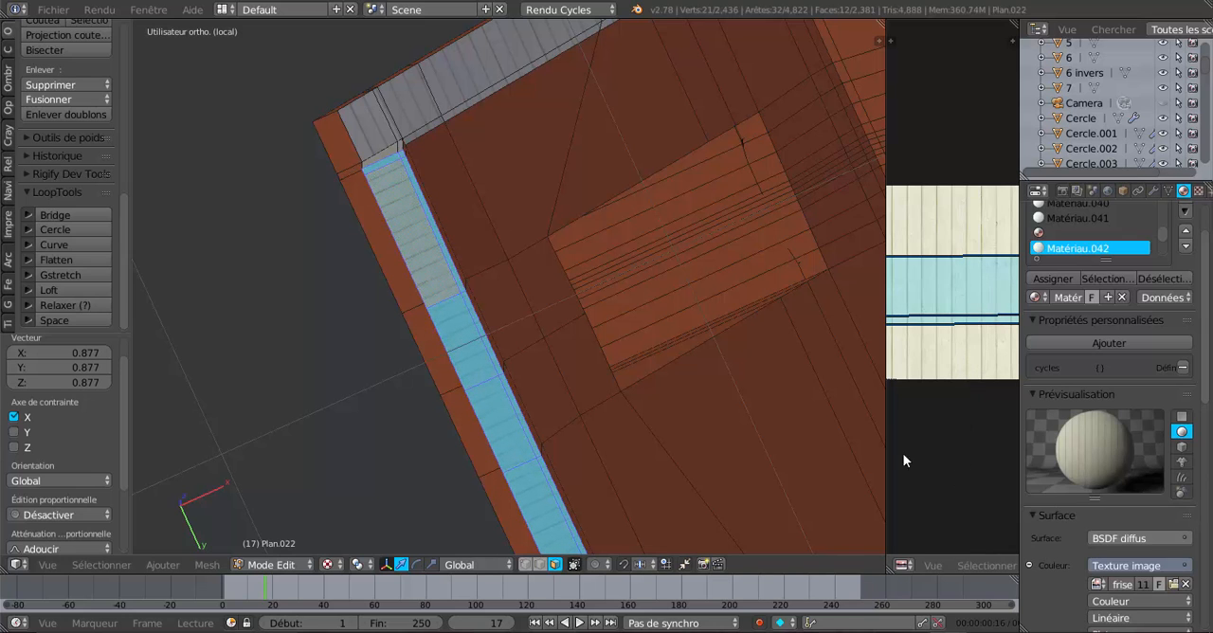
Pick a face of the next long overhang strip and select all faces assigned to Matériau.043.
scroll(681, 355, "down", 5)
middle_click_drag(742, 410, 483, 244, "shift")
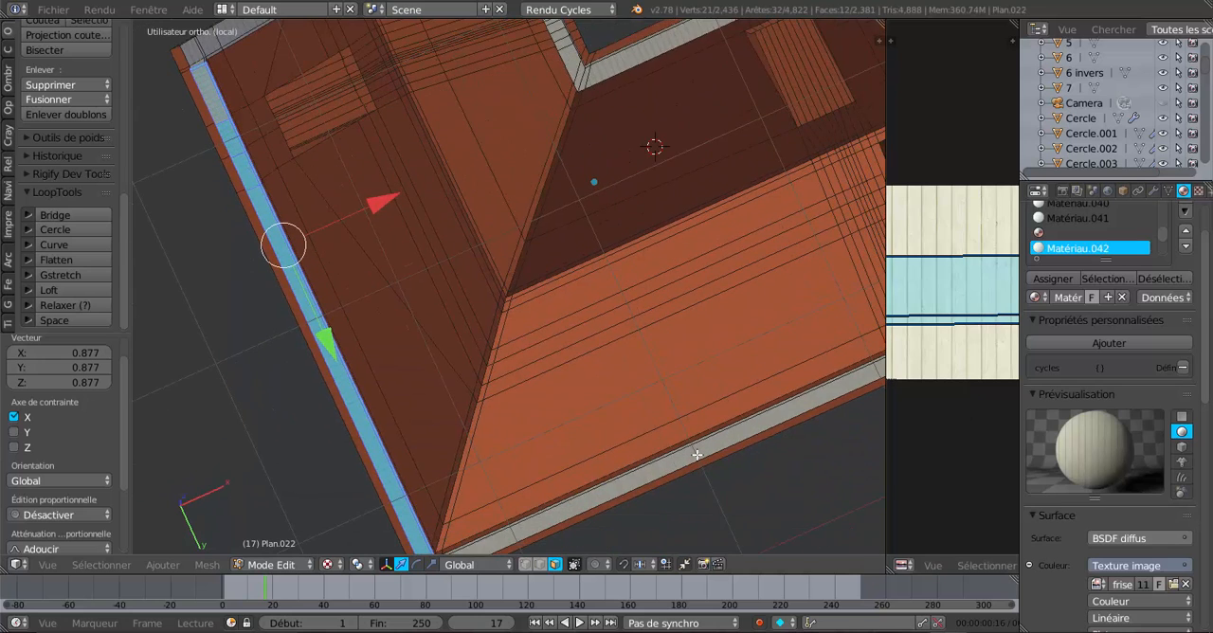
scroll(697, 455, "up", 4)
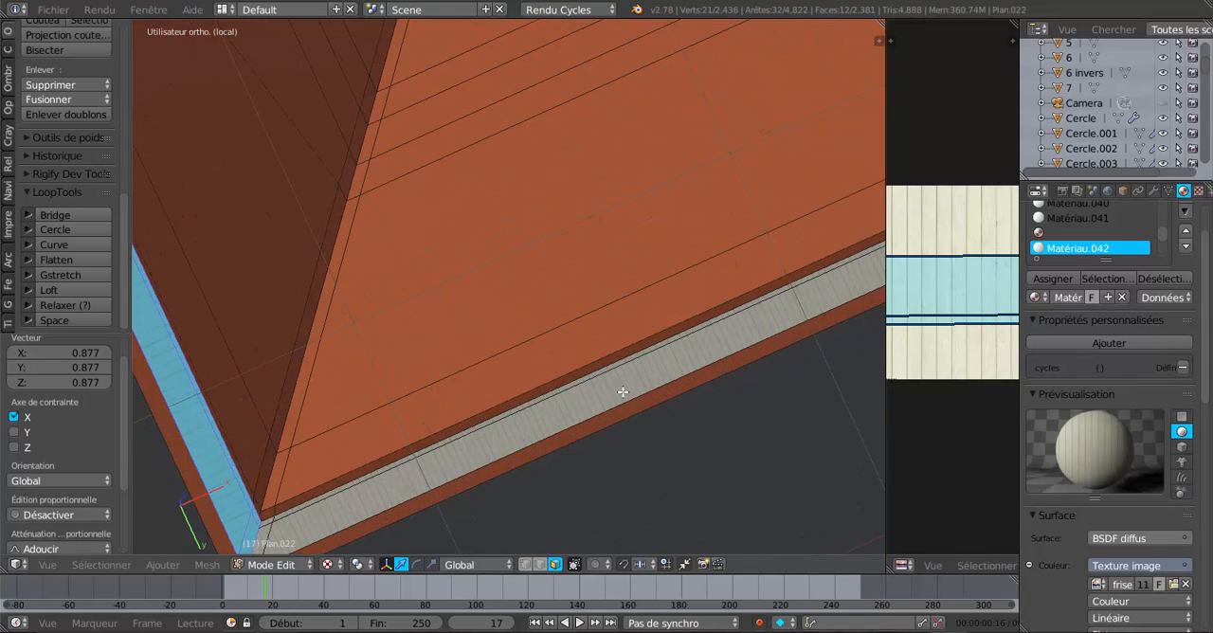
middle_click_drag(628, 396, 579, 406)
right_click(580, 404)
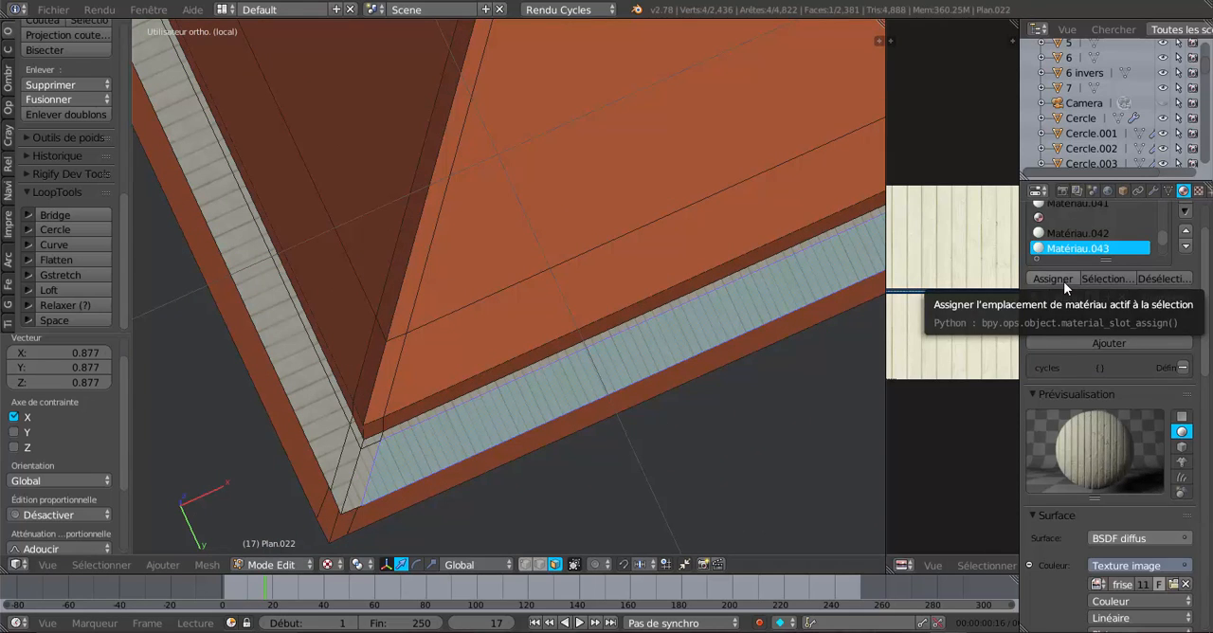
left_click(1107, 278)
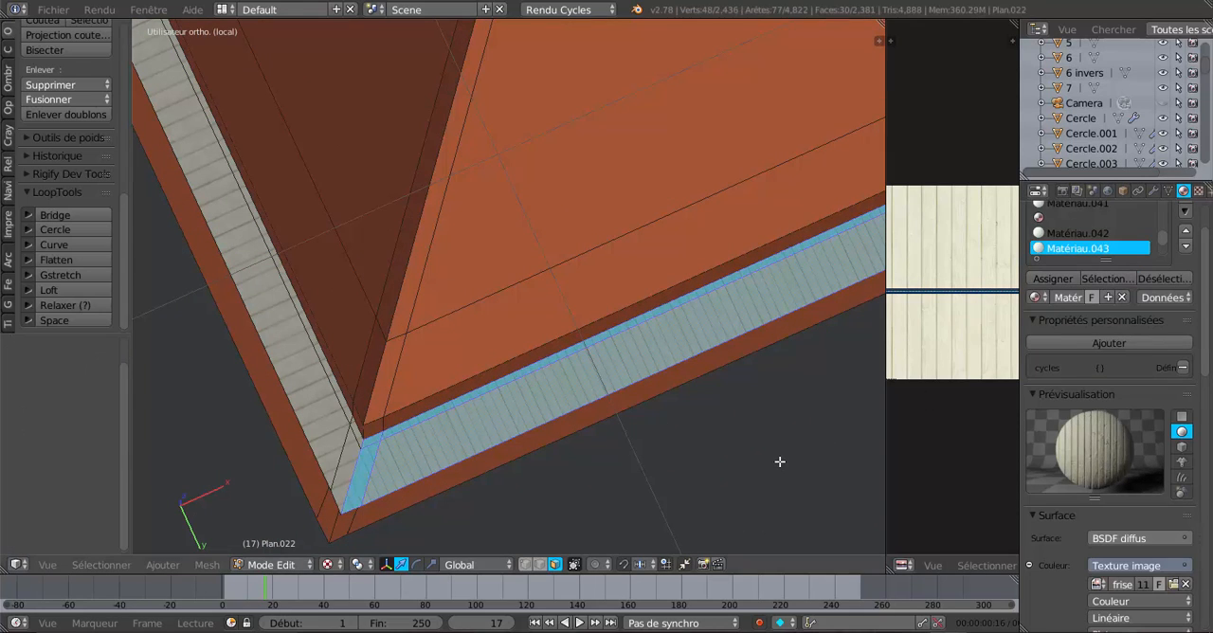
key("g")
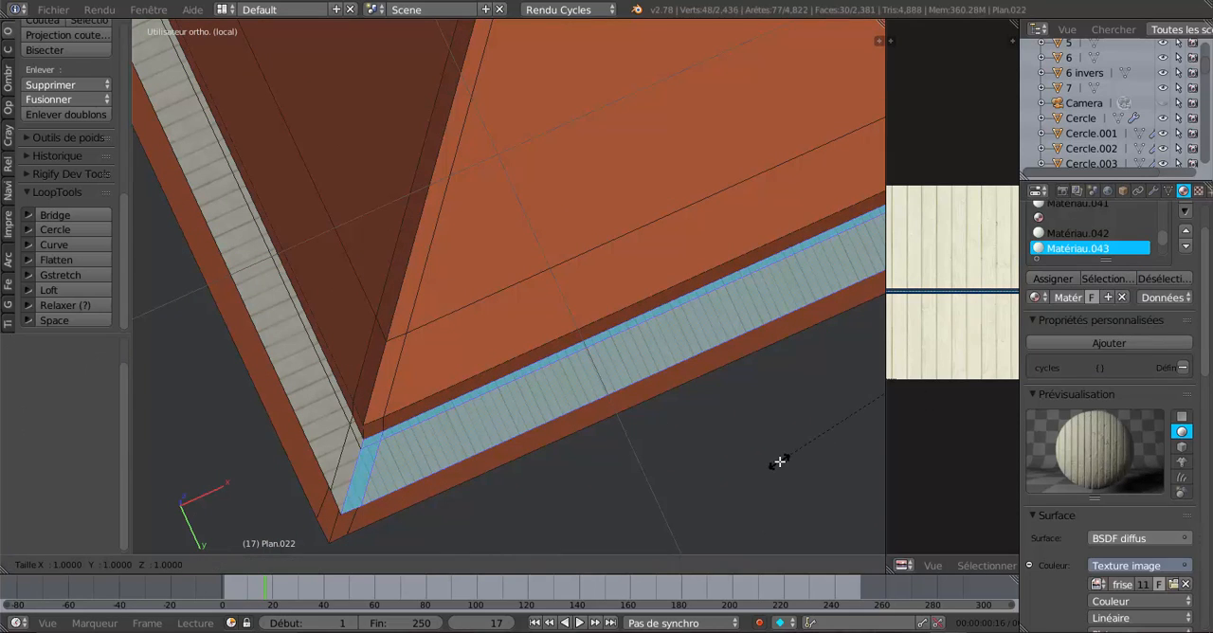
key("x")
right_click(775, 471)
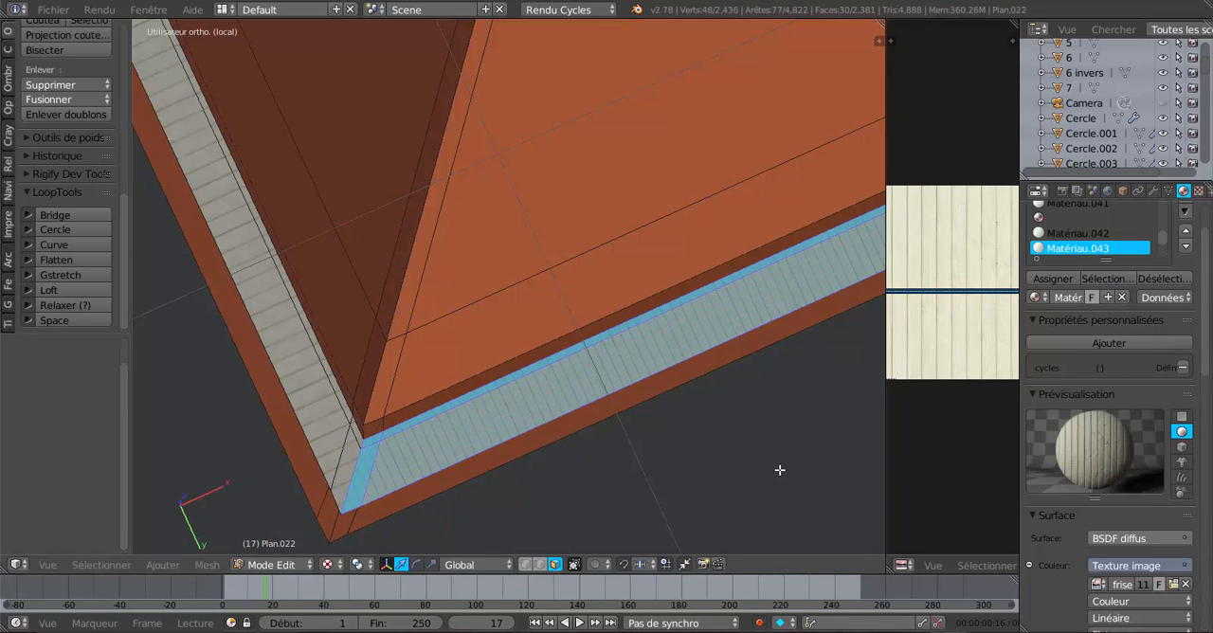
Scale the UVs of the Matériau.043 strip by 0.539 along X to widen its planks.
key("s")
key("x")
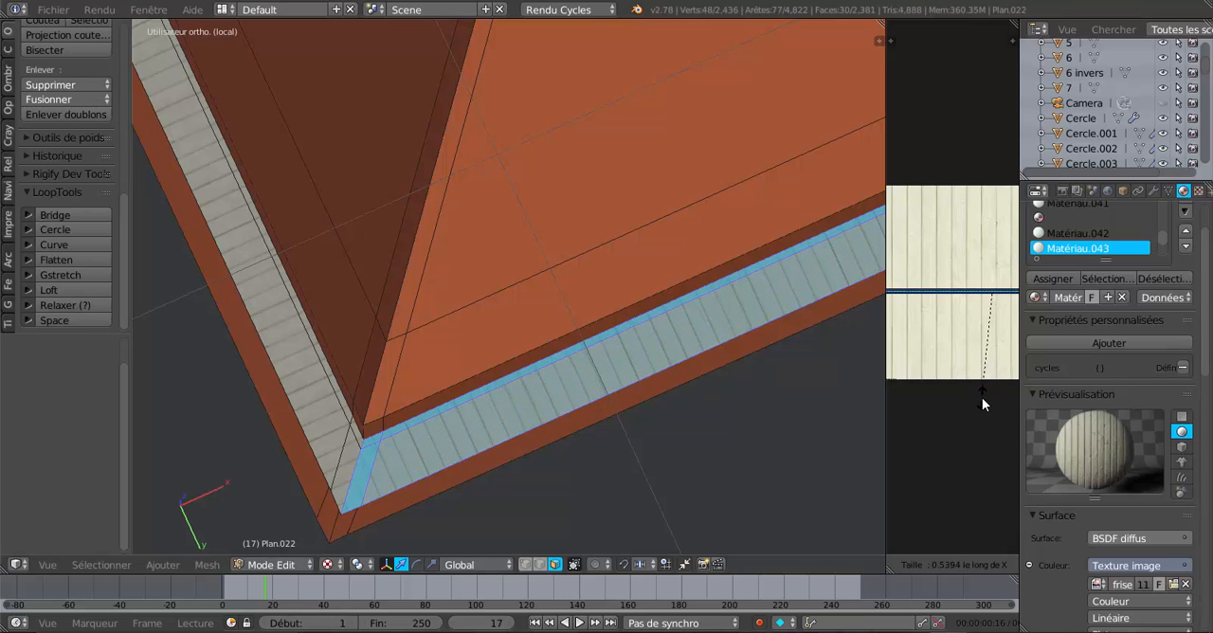
left_click(982, 397)
Inspect the plank widths on the remaining overhang strips around the roof's underside.
scroll(803, 406, "down", 5)
scroll(796, 383, "down", 3)
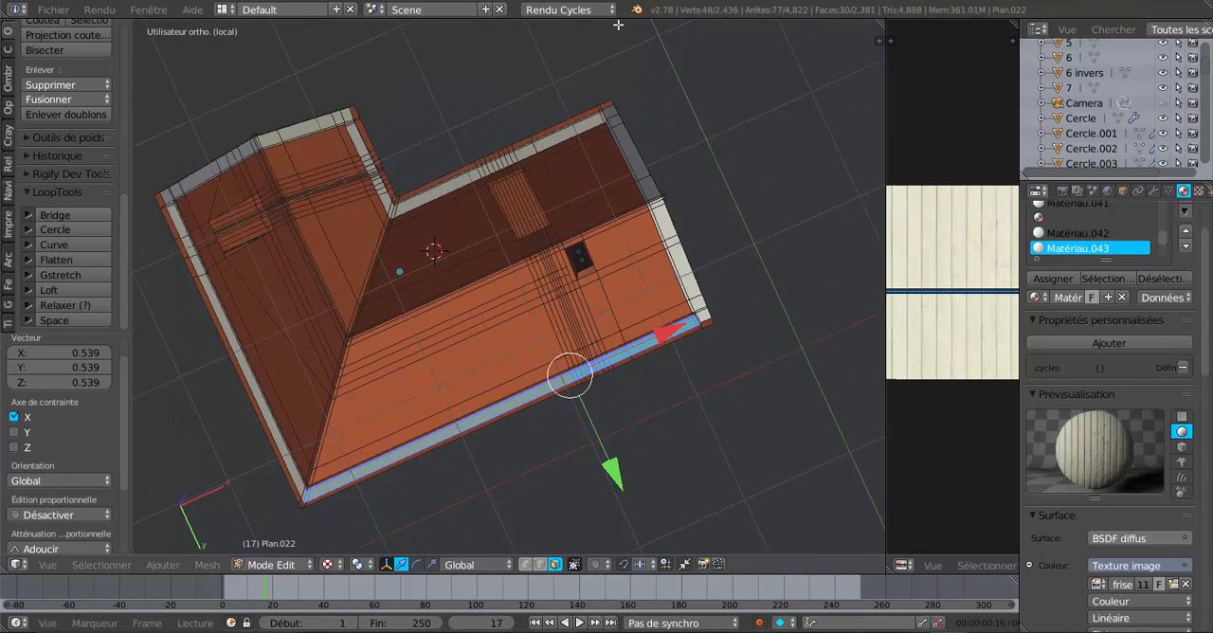
scroll(588, 192, "down", 1)
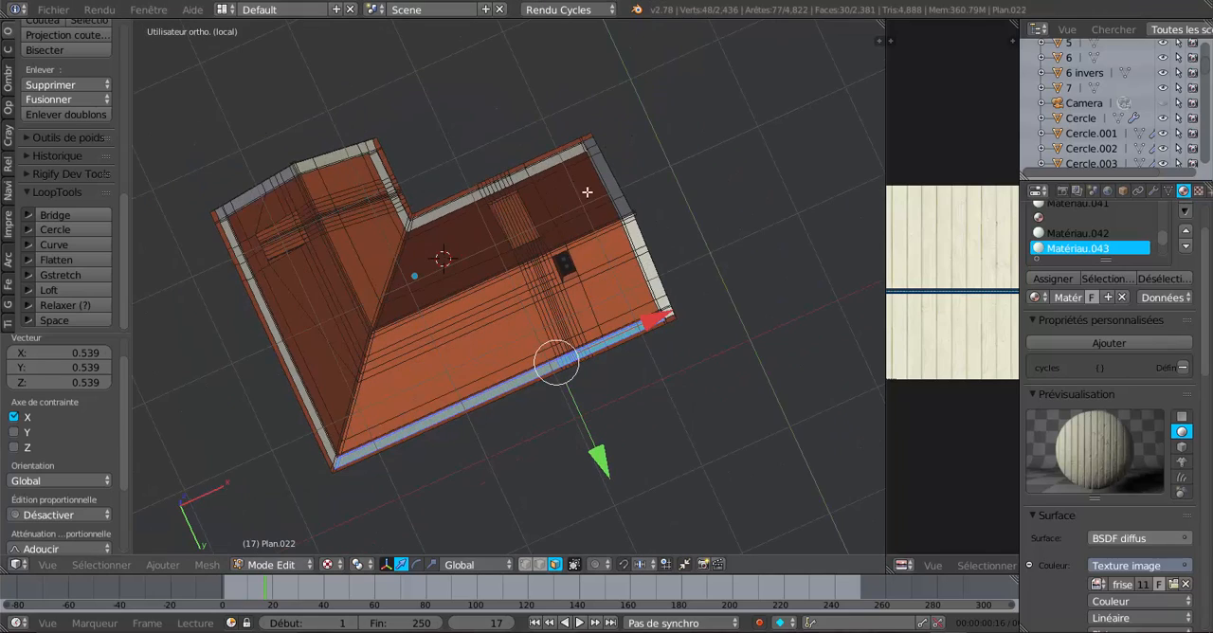
mouse_move(660, 267)
middle_mouse_down()
mouse_move(645, 265)
mouse_move(658, 247)
middle_mouse_up()
scroll(569, 306, "up", 8)
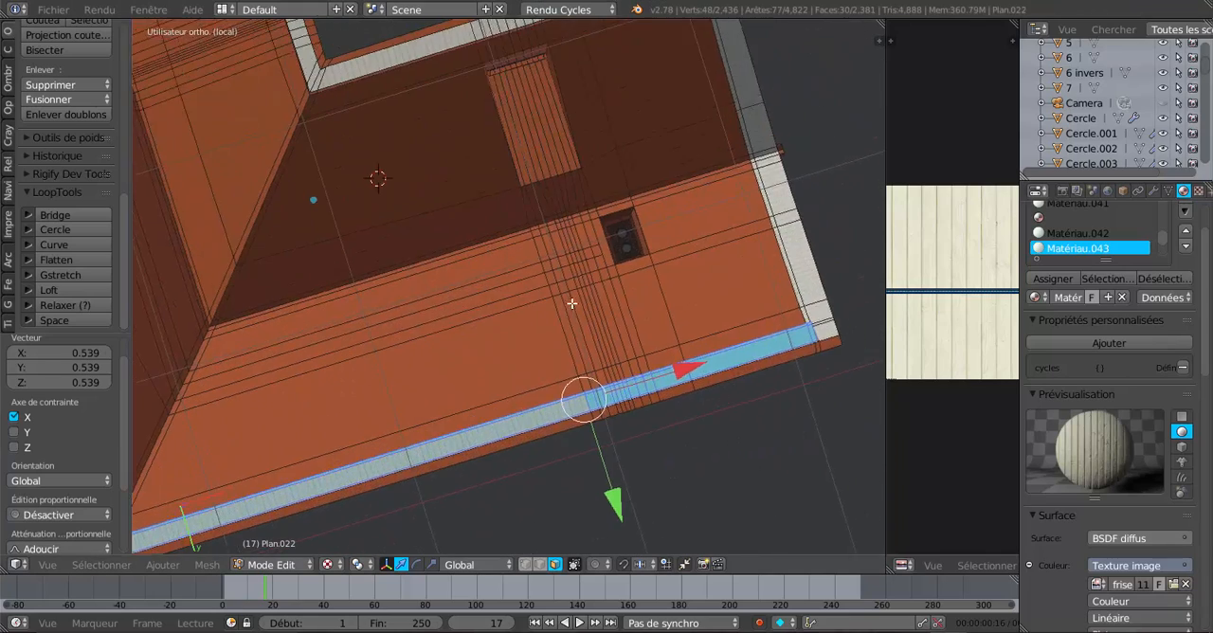
scroll(474, 335, "down", 3)
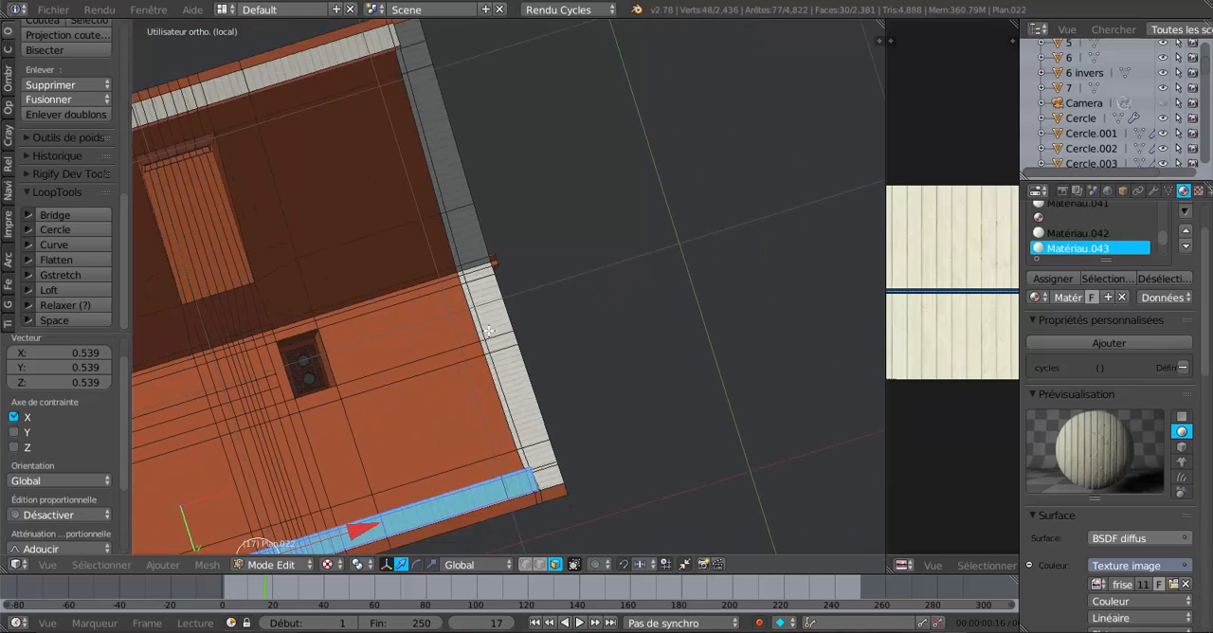
middle_click_drag(513, 410, 531, 269, "shift")
scroll(530, 268, "up", 2)
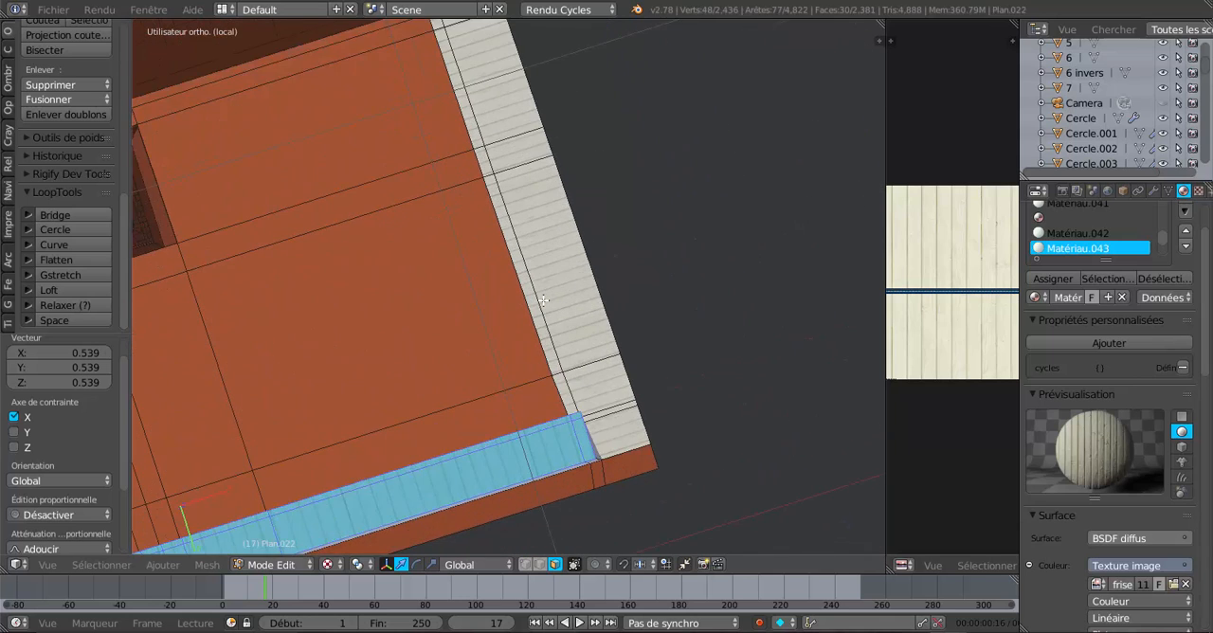
scroll(543, 299, "down", 3)
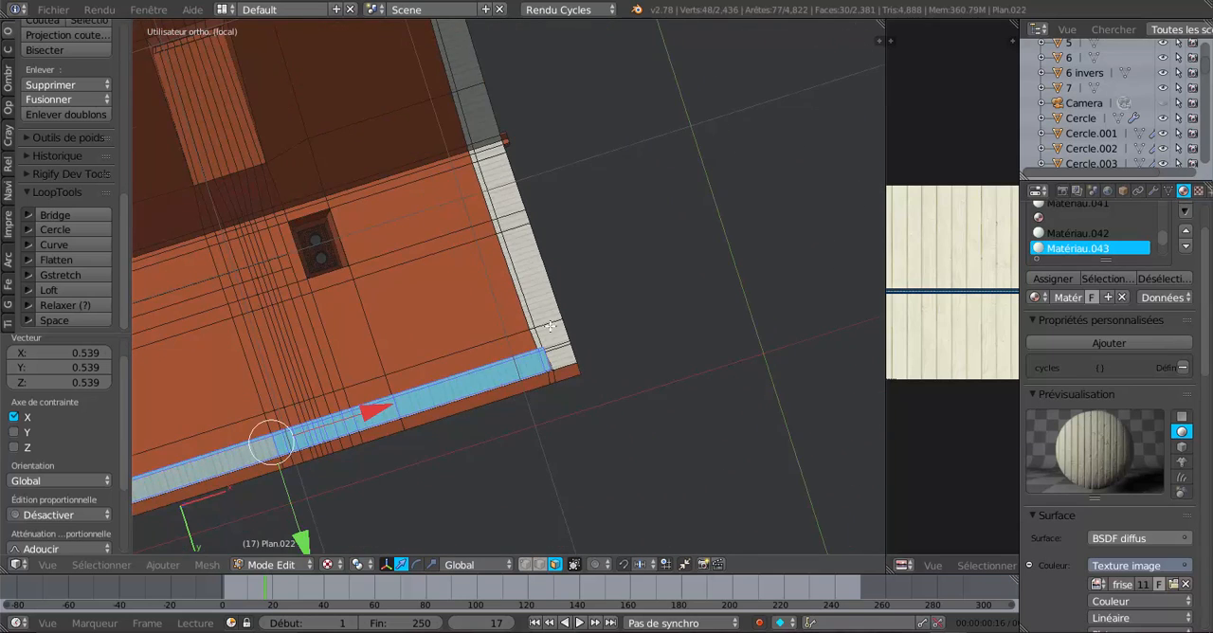
middle_click_drag(513, 255, 627, 421, "shift")
middle_click_drag(583, 338, 801, 391, "shift")
scroll(562, 249, "up", 2)
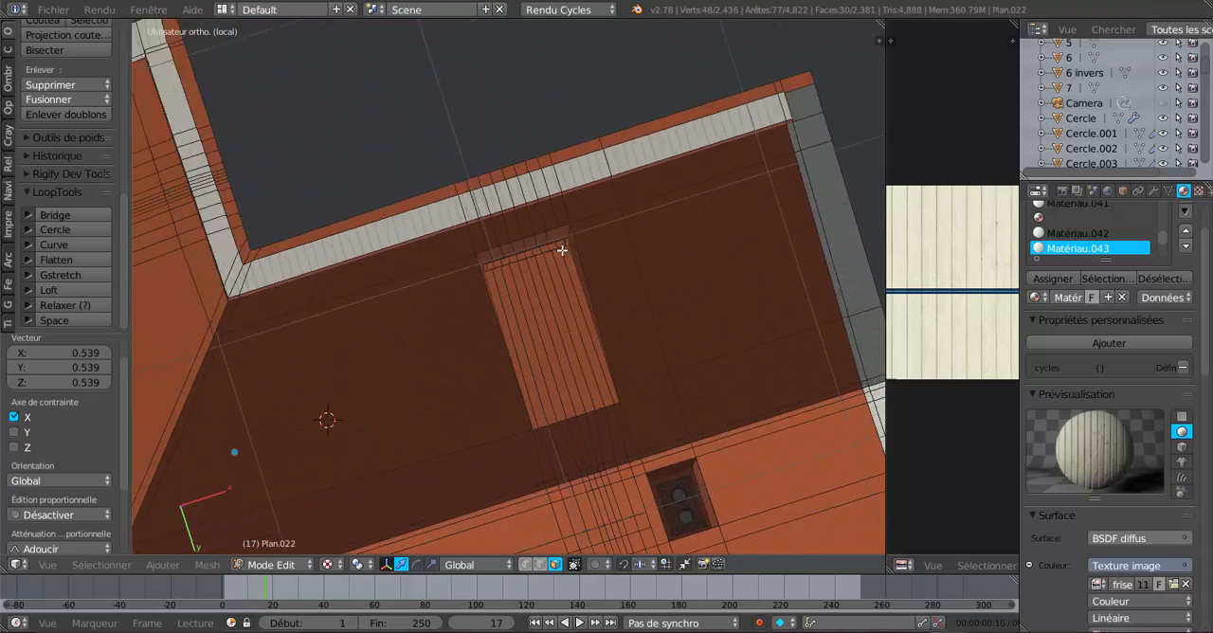
Pick a face of the short overhang strip next to the roof's inner corner and select all faces sharing its material.
scroll(562, 249, "down", 5)
middle_click_drag(605, 275, 712, 334, "shift")
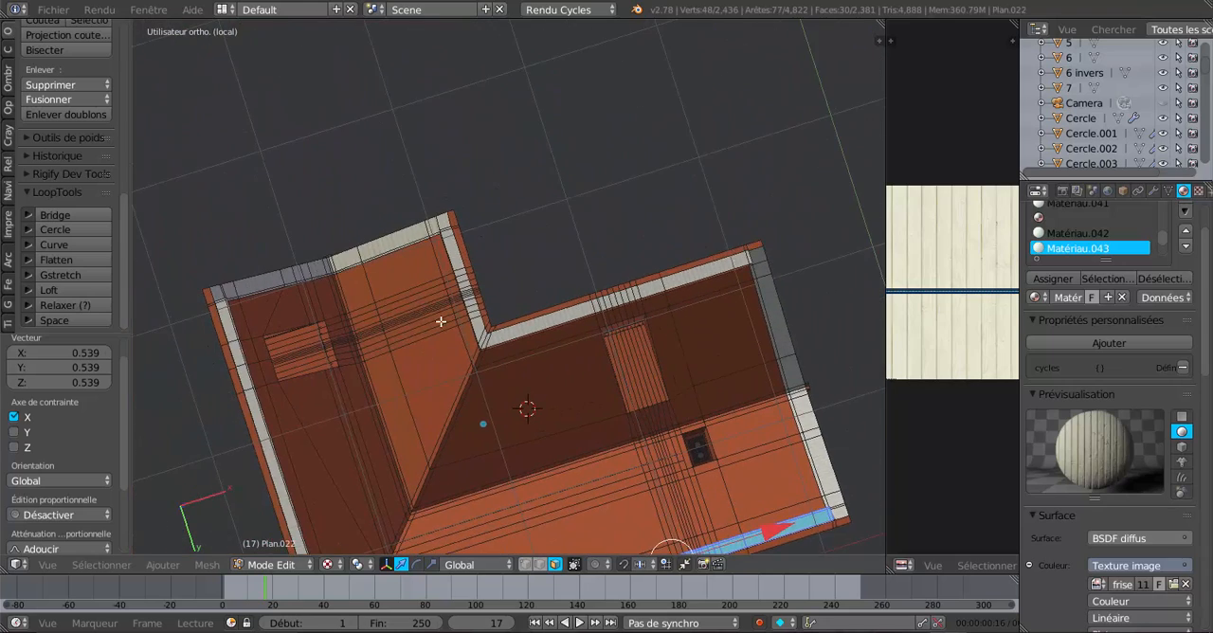
scroll(430, 314, "up", 5)
scroll(430, 314, "up", 1)
right_click(340, 208)
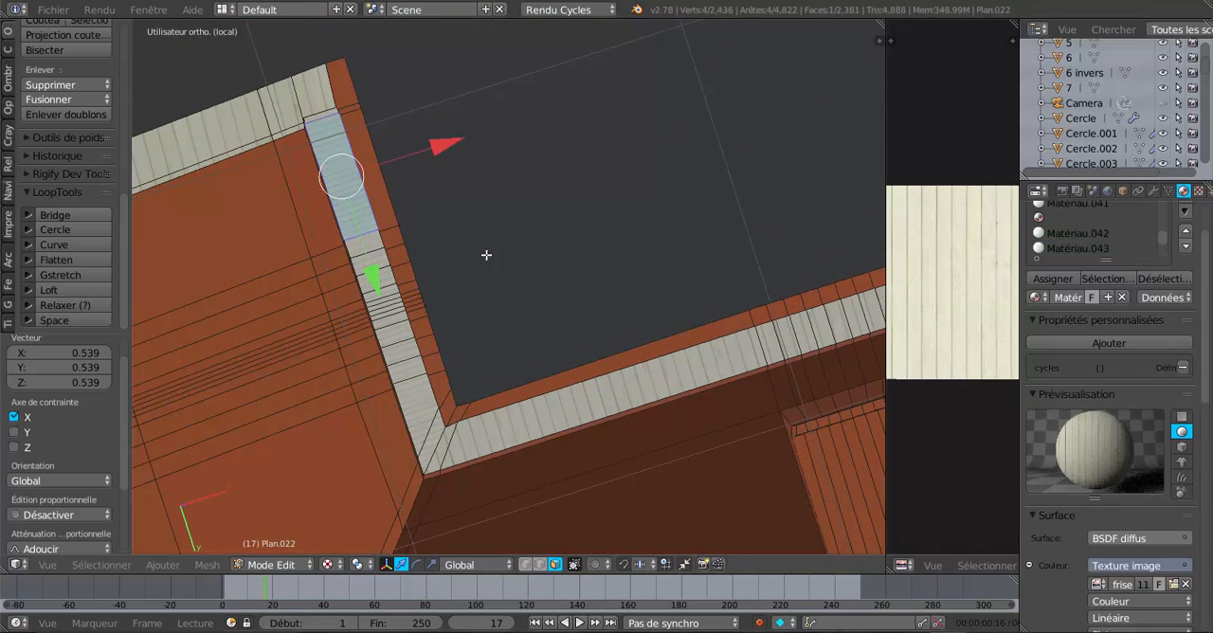
left_click(1104, 278)
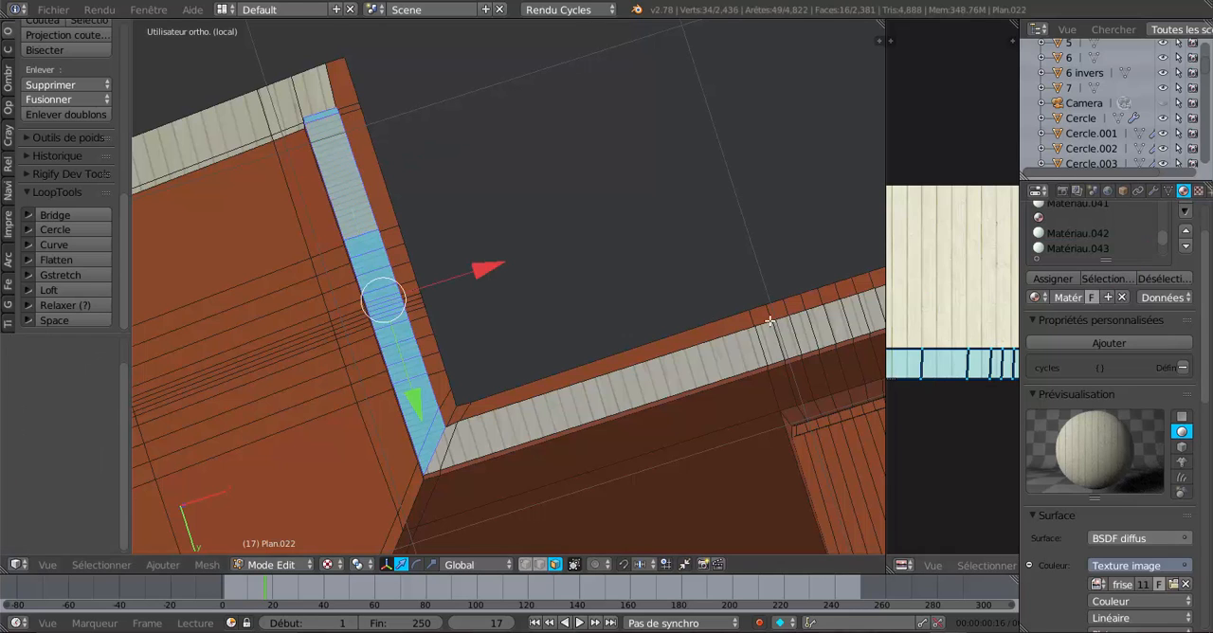
key("s")
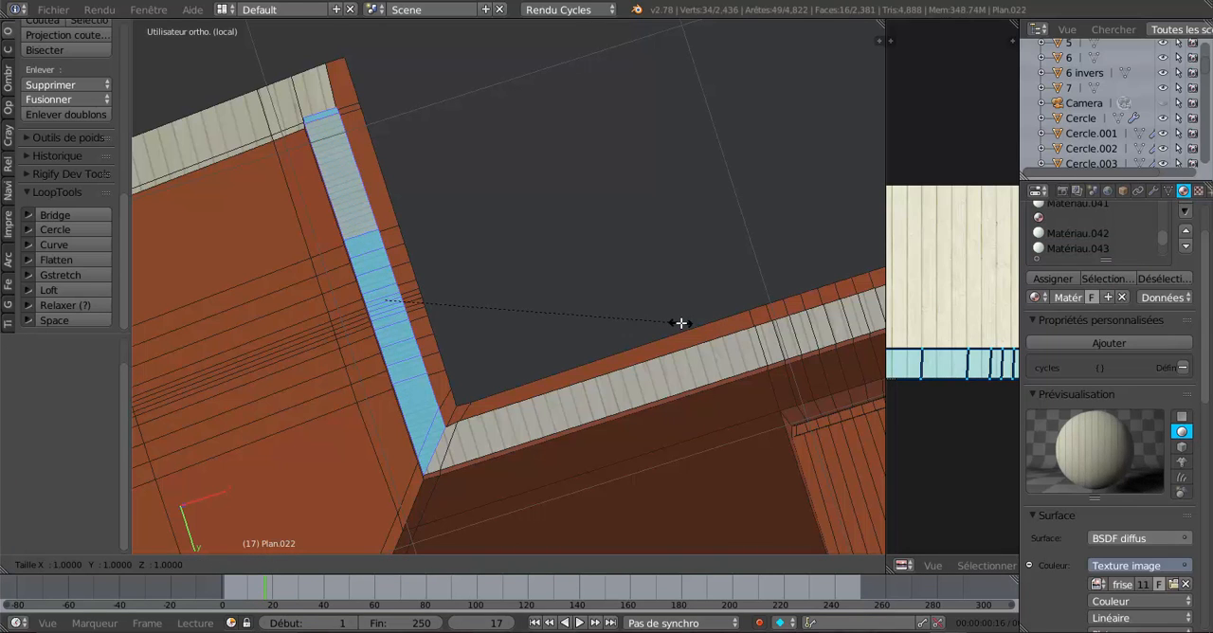
key("x")
left_click(657, 368)
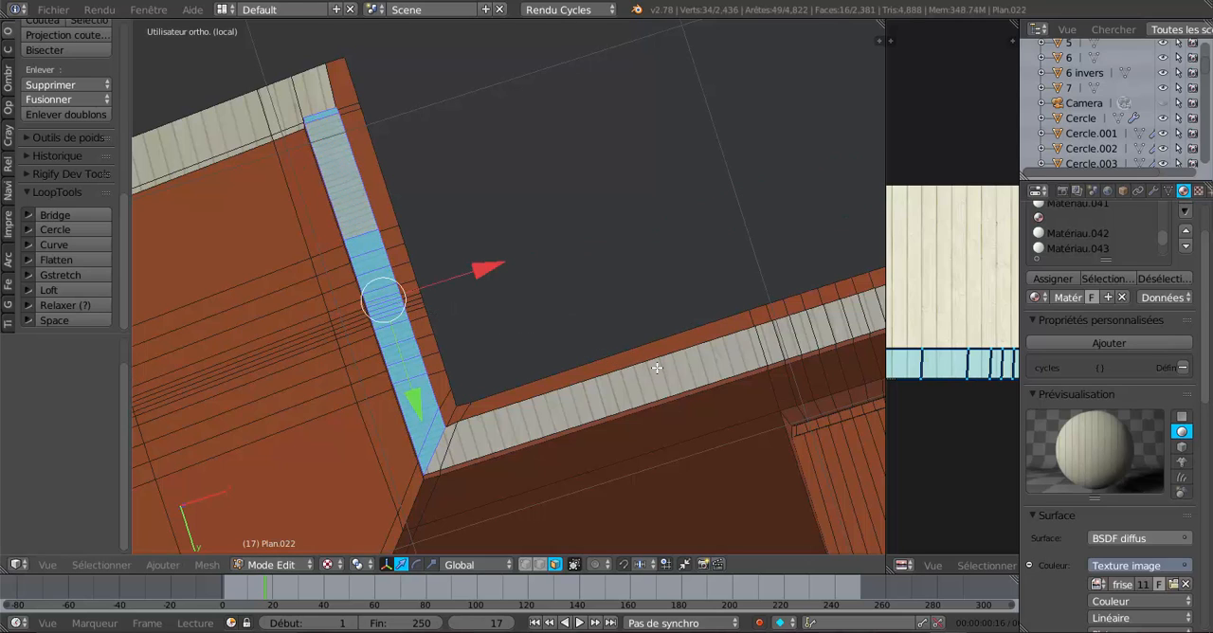
key("s")
key("y")
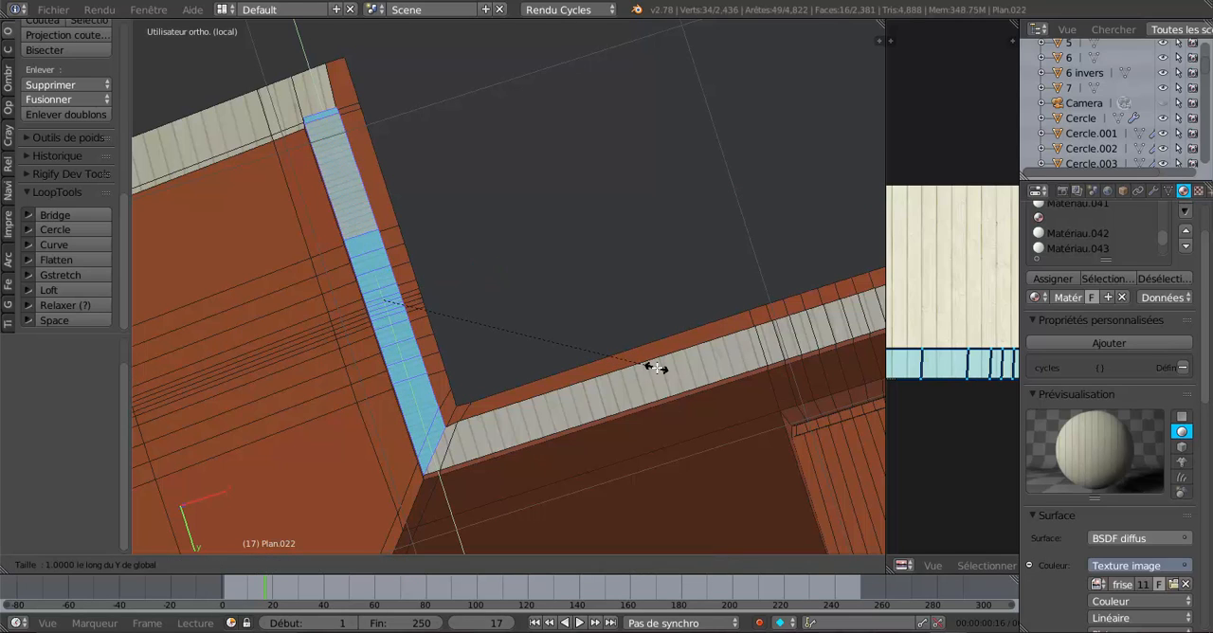
right_click(687, 392)
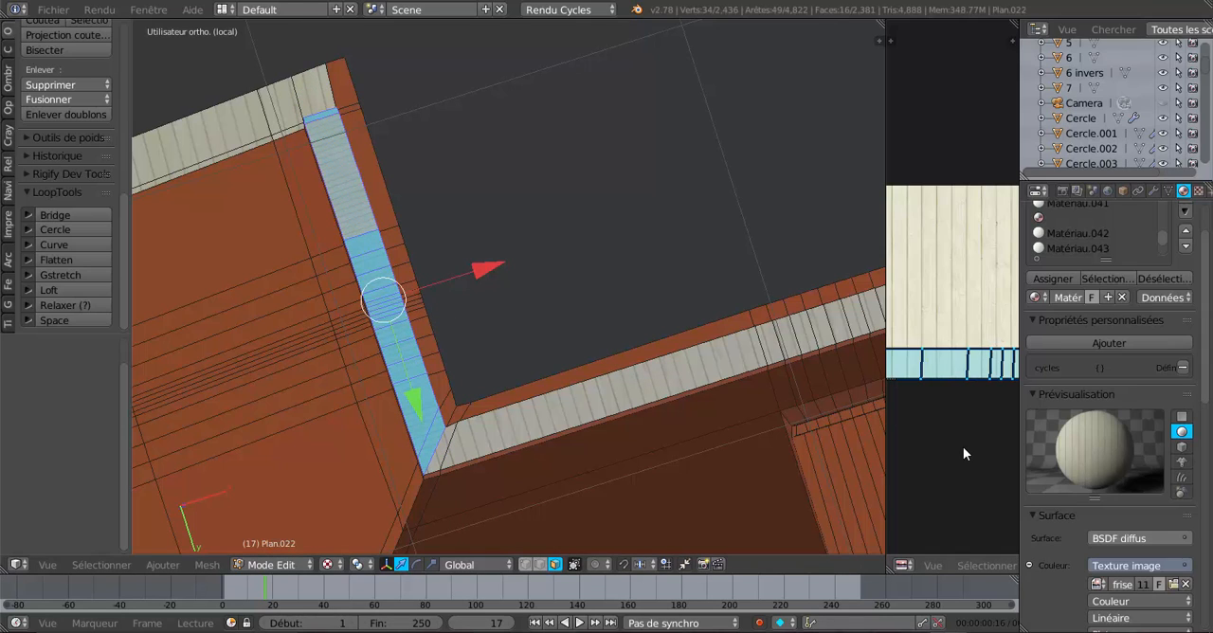
Scale the short inner-corner strip's UVs by 2.263 along X.
key("s")
key("x")
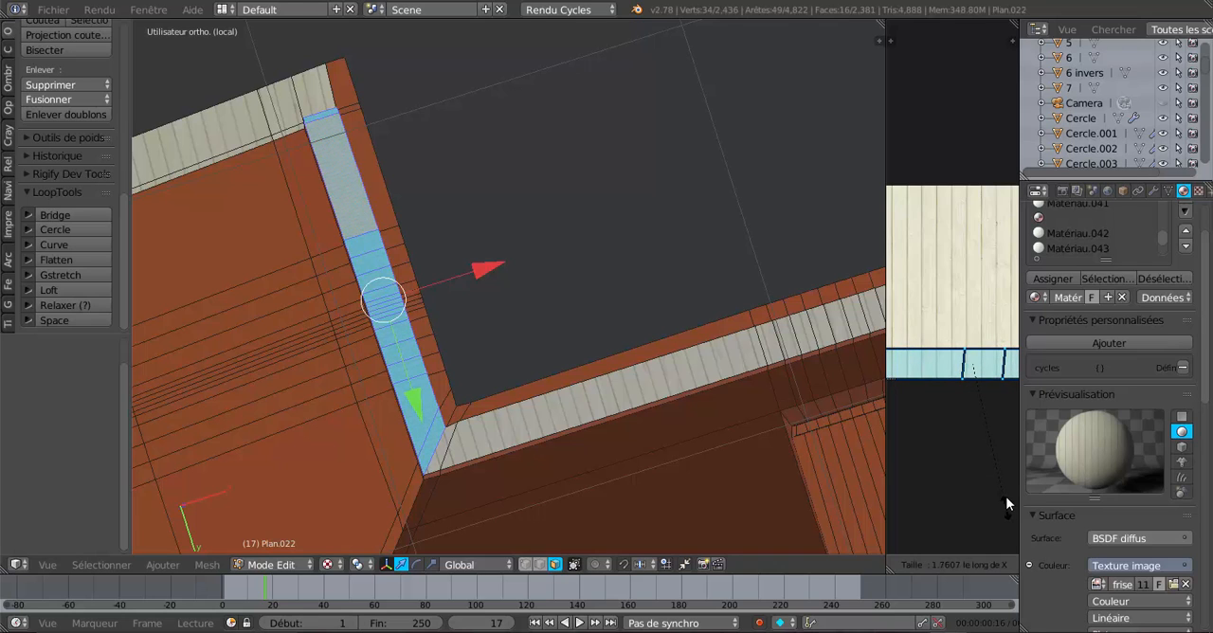
left_click(912, 542)
Scale the same strip's UVs by 0.202 along X to match its plank width to the adjoining strip.
scroll(460, 289, "up", 6)
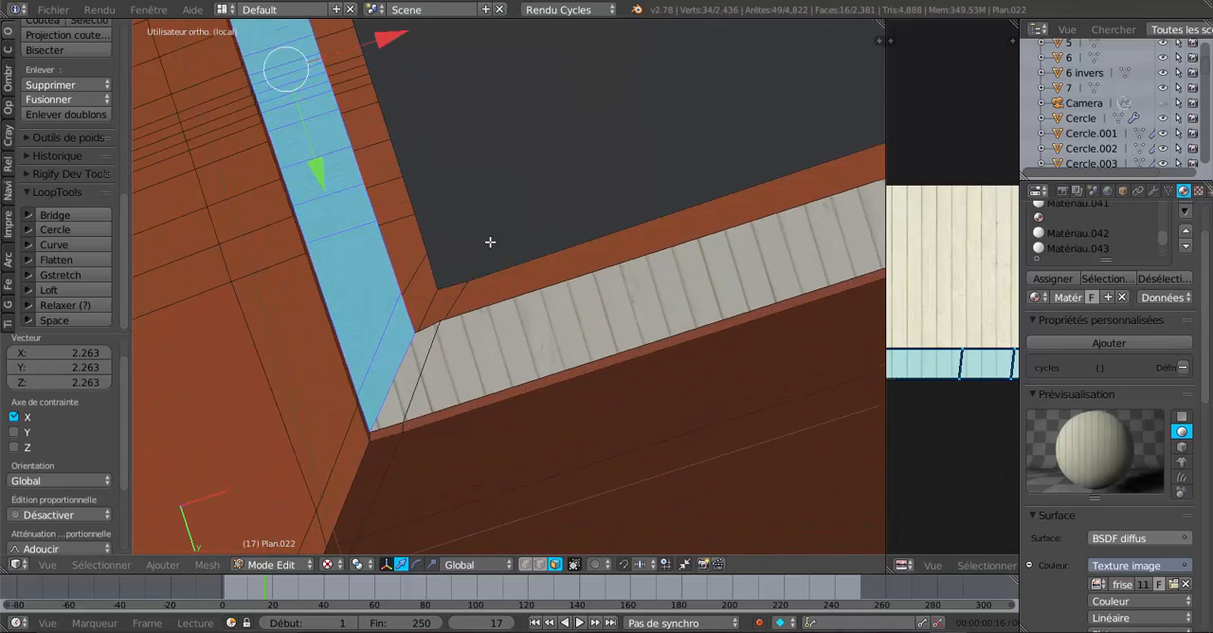
scroll(946, 473, "down", 5)
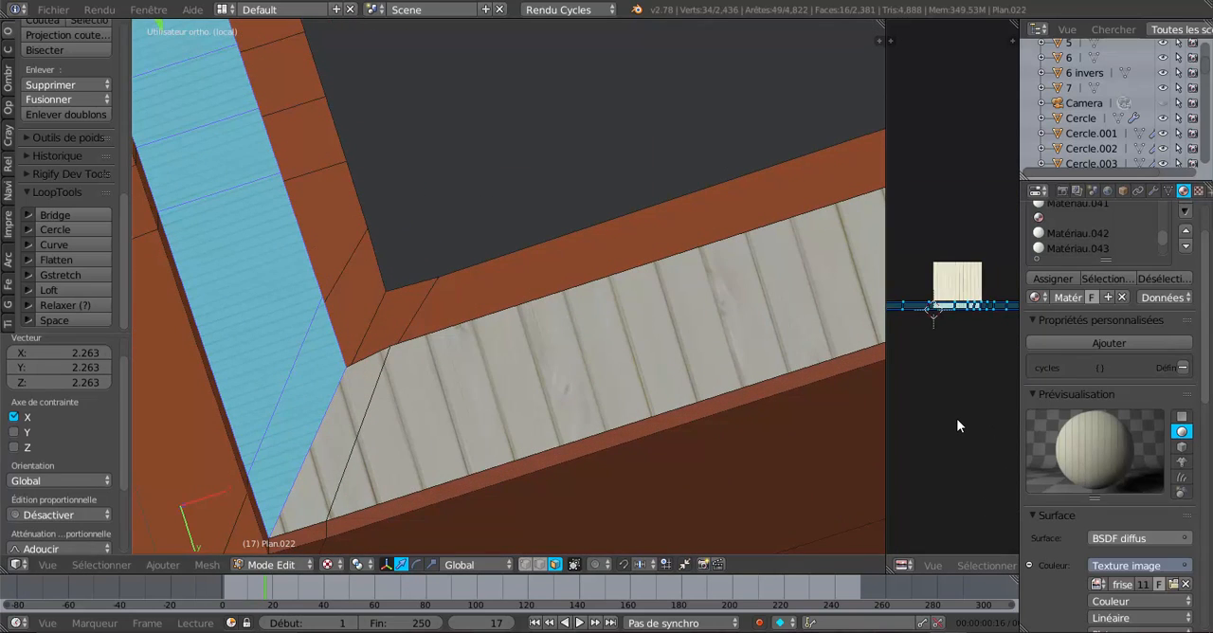
key("s")
key("x")
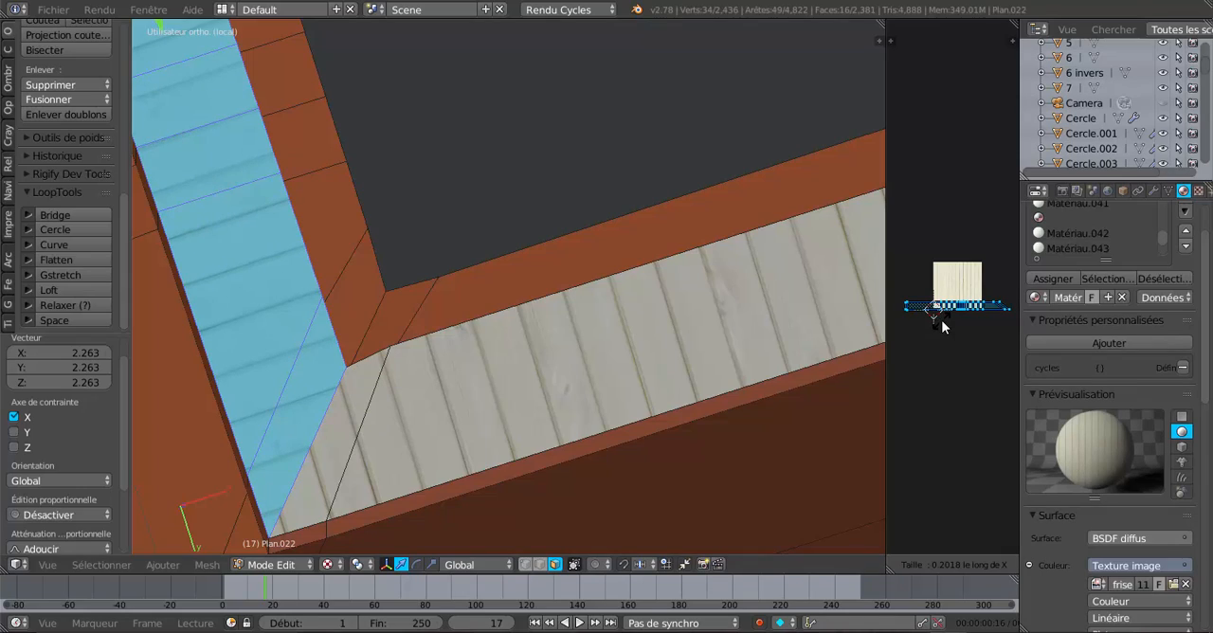
left_click(941, 319)
Look over the roof underside as a whole and bring up the Cycles render of the house at frame 17.
scroll(521, 371, "down", 8)
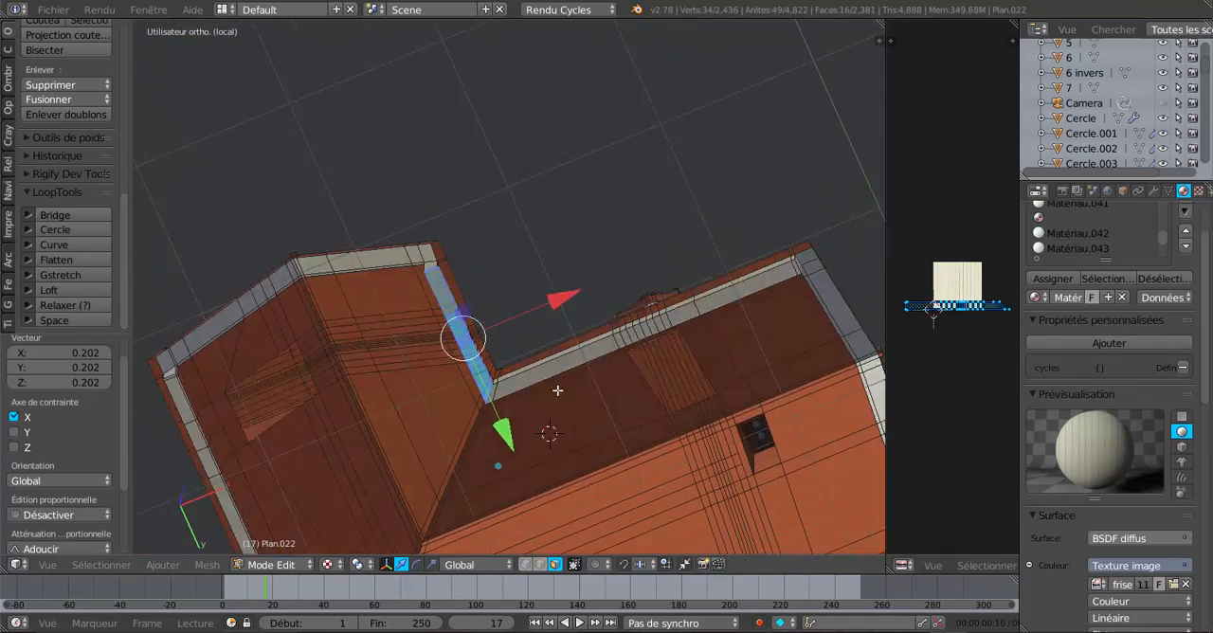
middle_click_drag(557, 391, 645, 392)
scroll(600, 434, "down", 2)
middle_click_drag(644, 392, 616, 409)
key("KP_1")
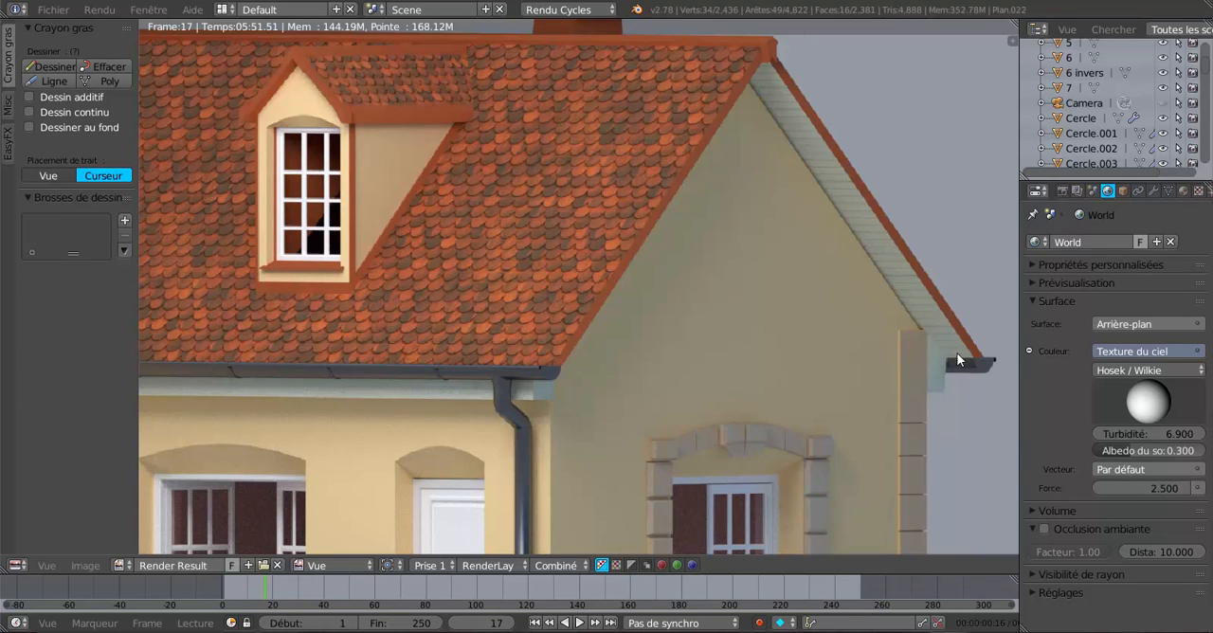
Examine the rendered house closely, checking the roof tiles, gable overhang panelling, gutters and facade.
scroll(683, 298, "down", 2)
middle_click_drag(684, 304, 937, 427)
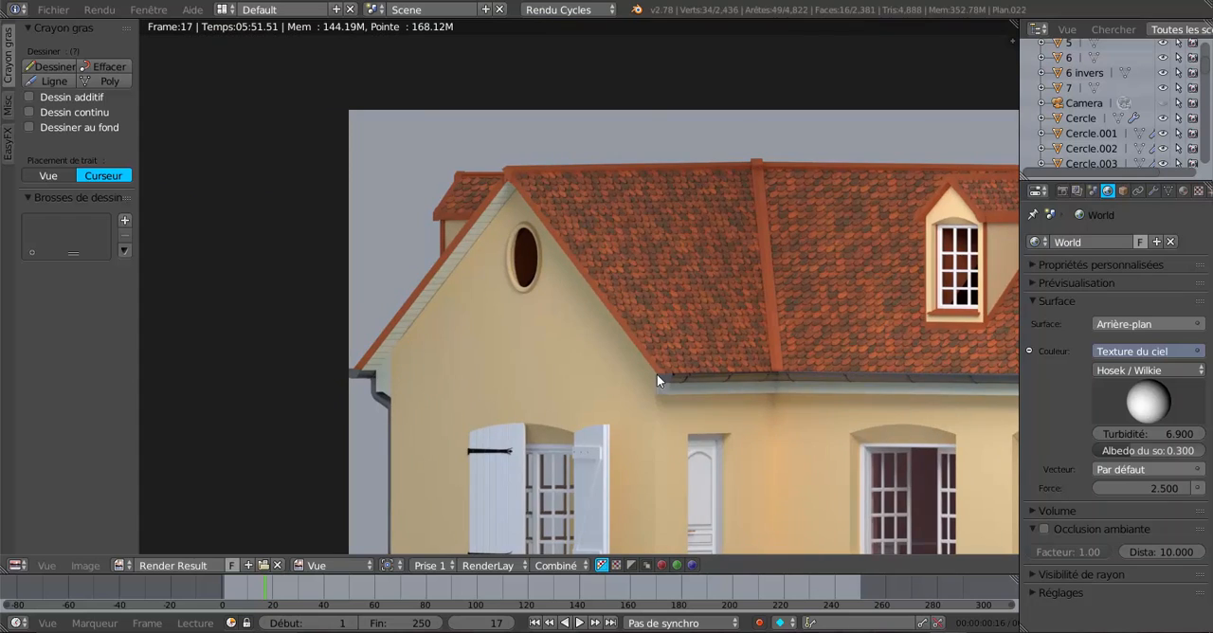
scroll(423, 299, "up", 2)
scroll(493, 343, "down", 4)
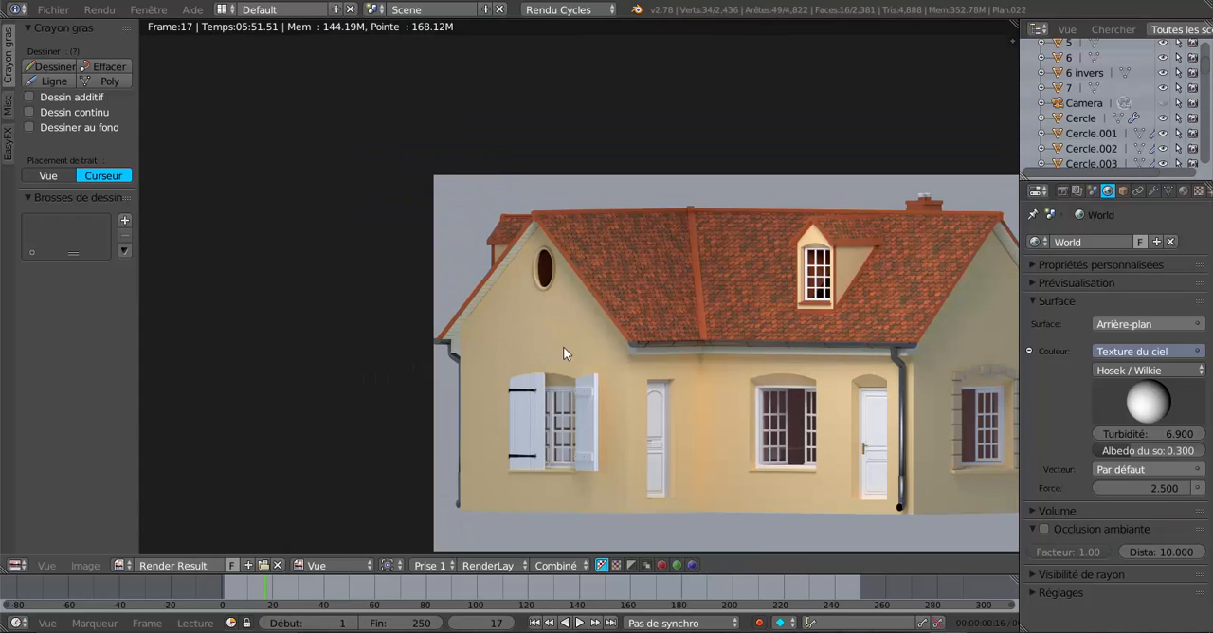
scroll(572, 350, "up", 3)
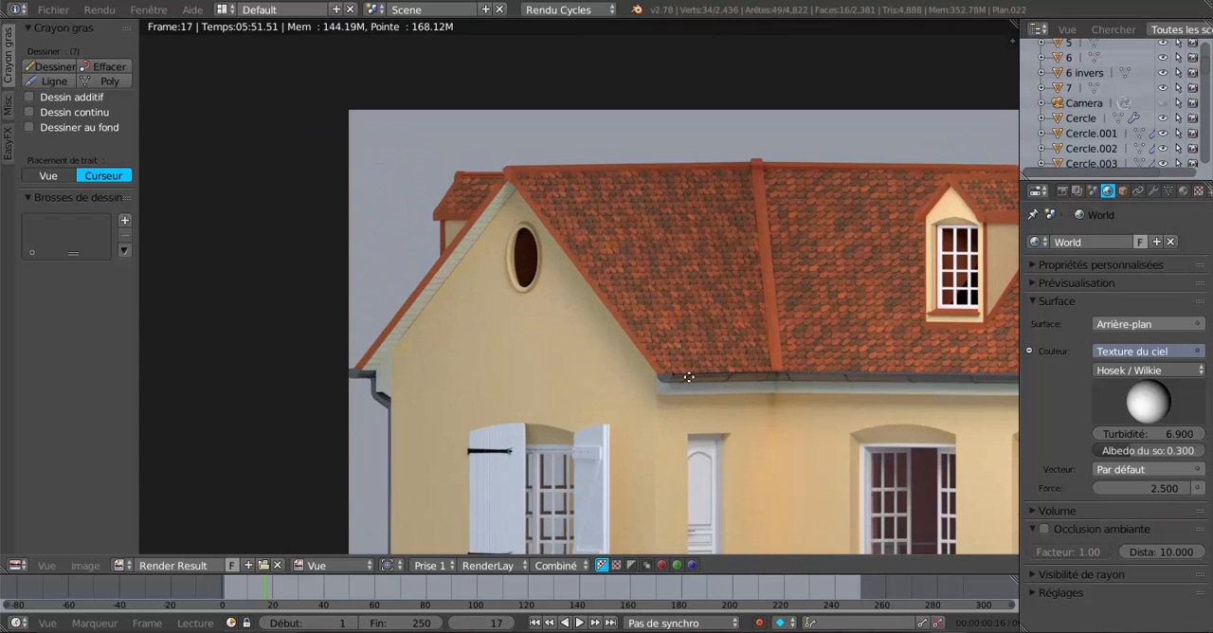
middle_click_drag(689, 377, 469, 298)
scroll(469, 297, "down", 1)
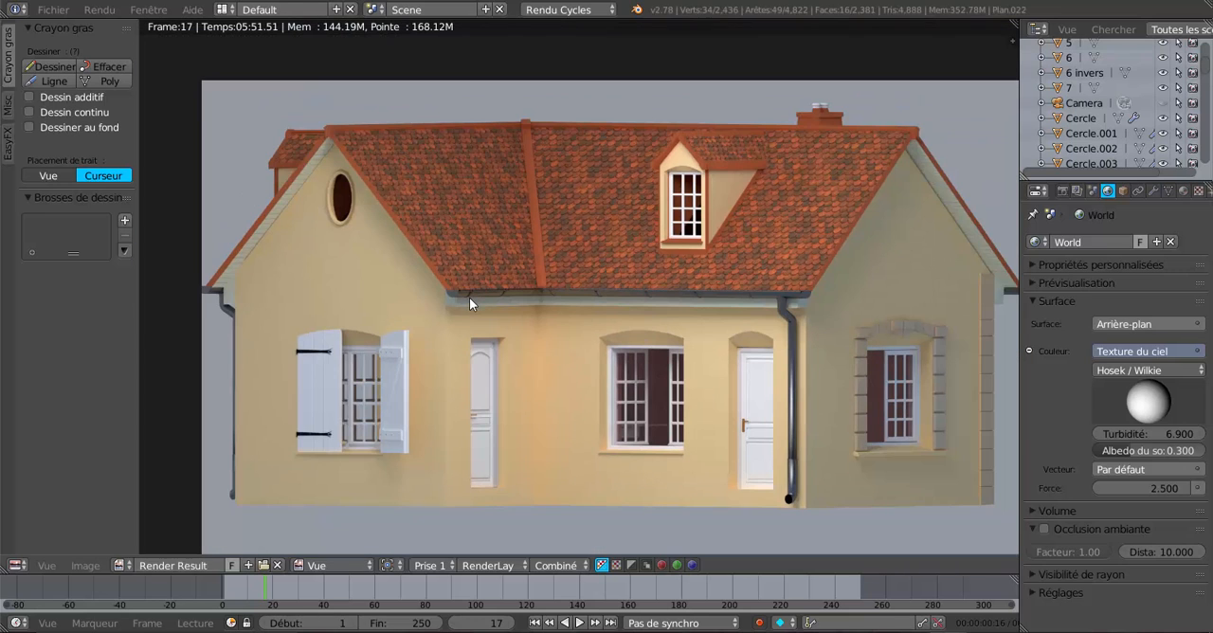
middle_click_drag(712, 336, 657, 339)
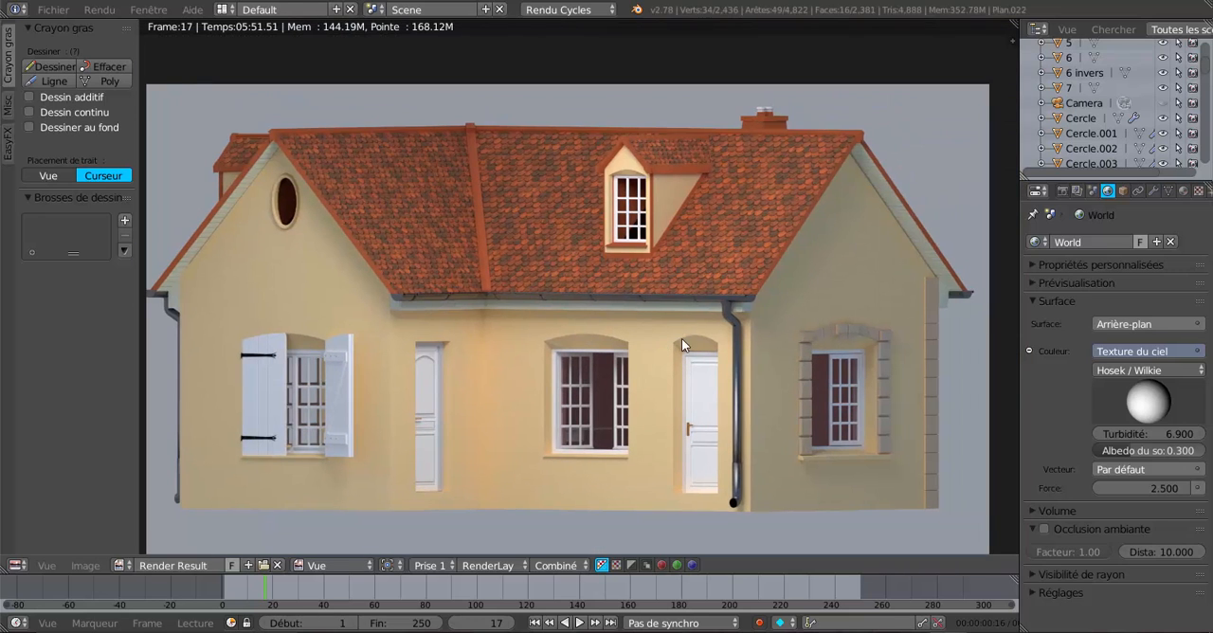
scroll(960, 310, "up", 1)
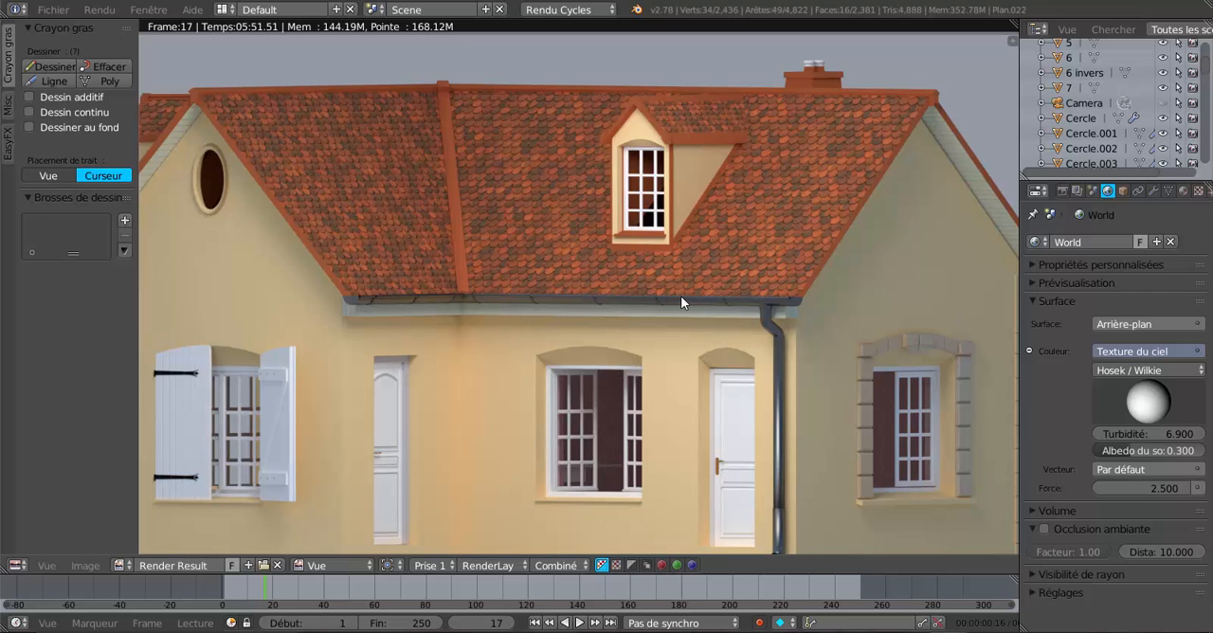
scroll(680, 296, "up", 1)
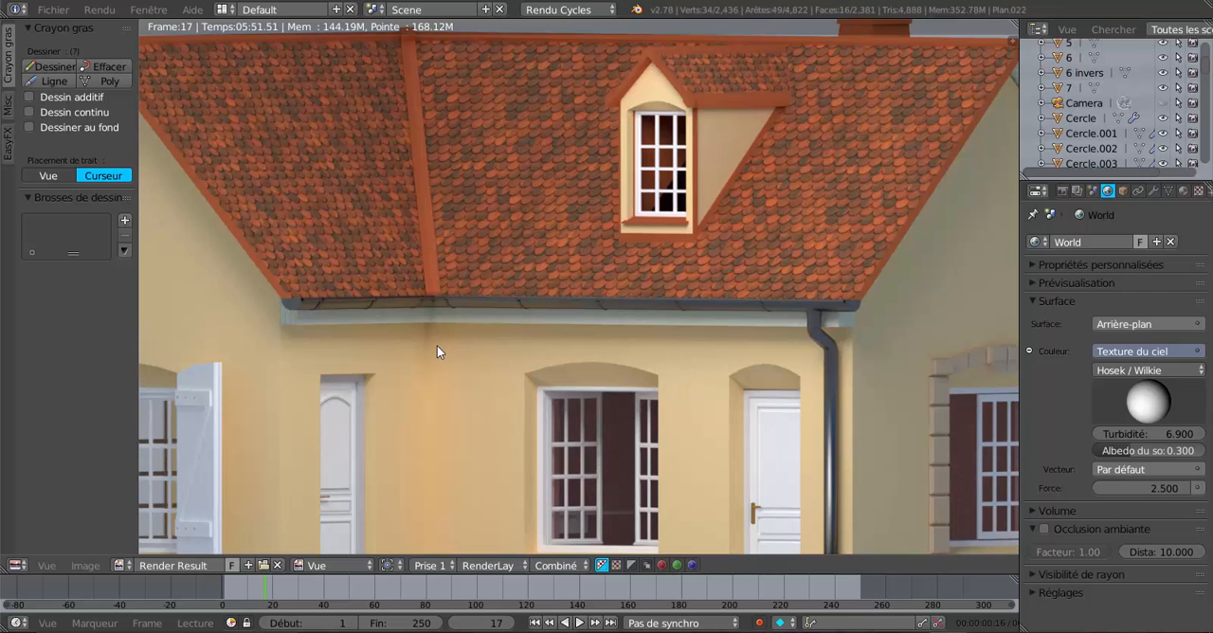
scroll(437, 345, "down", 1)
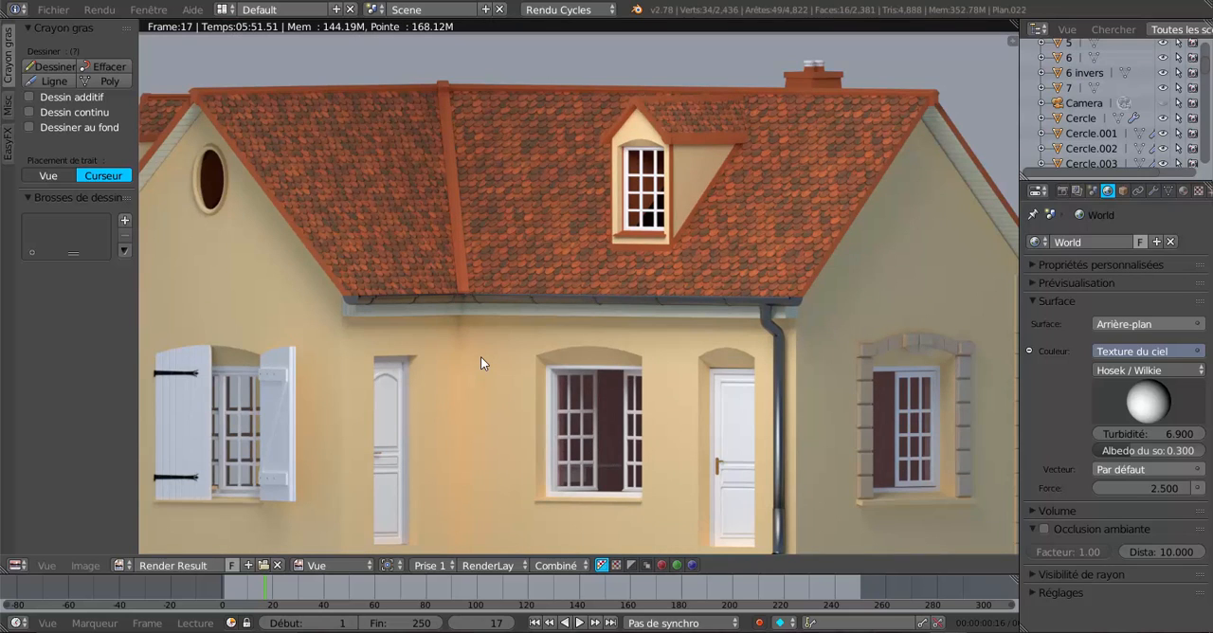